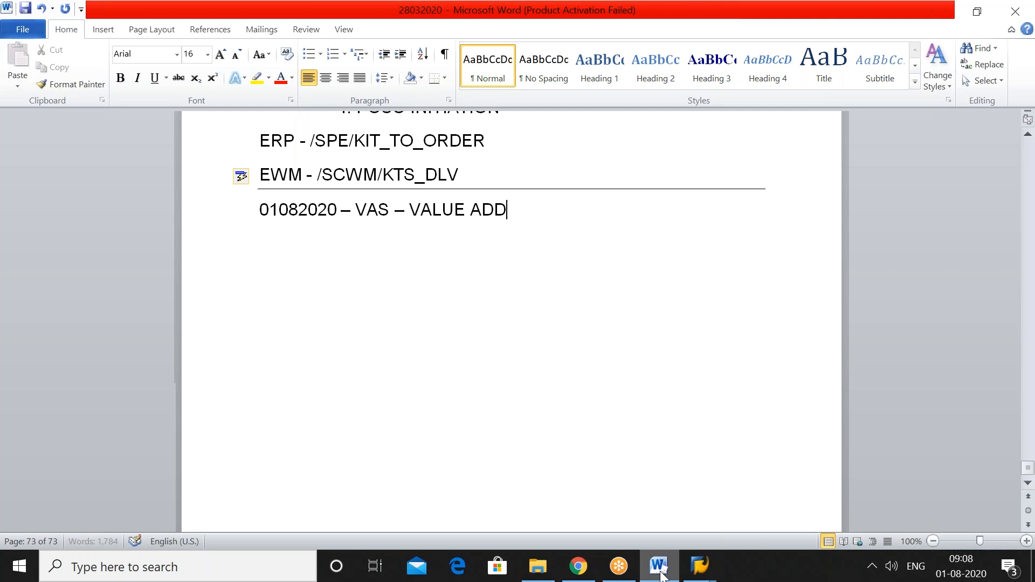
Complete the heading as VALUE ADDED SERVICES and add a numbered list below it: UNLOADING, DECON, VAS, PUTAWAY.
type("VICES")
key("Return")
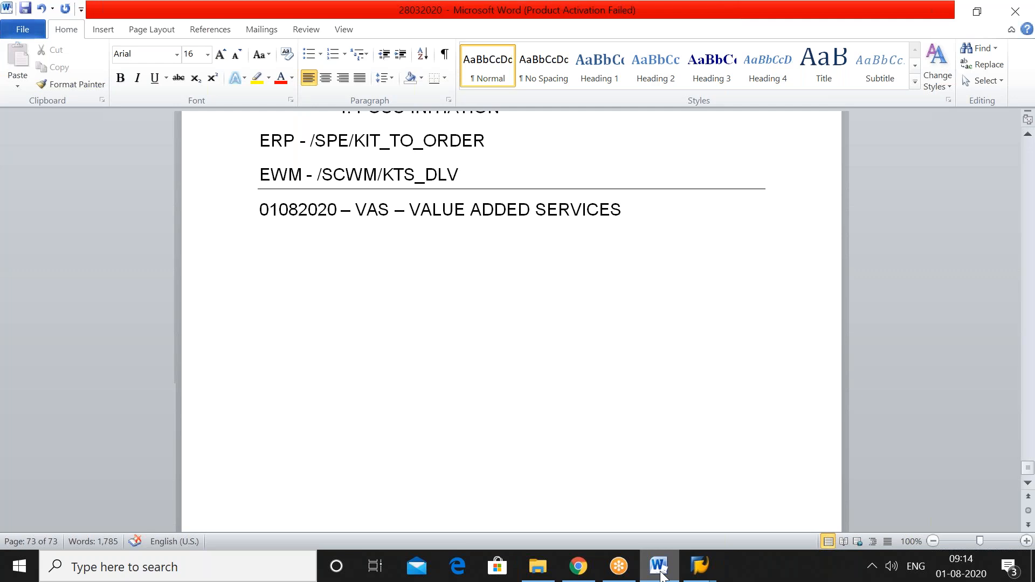
type("1. UN")
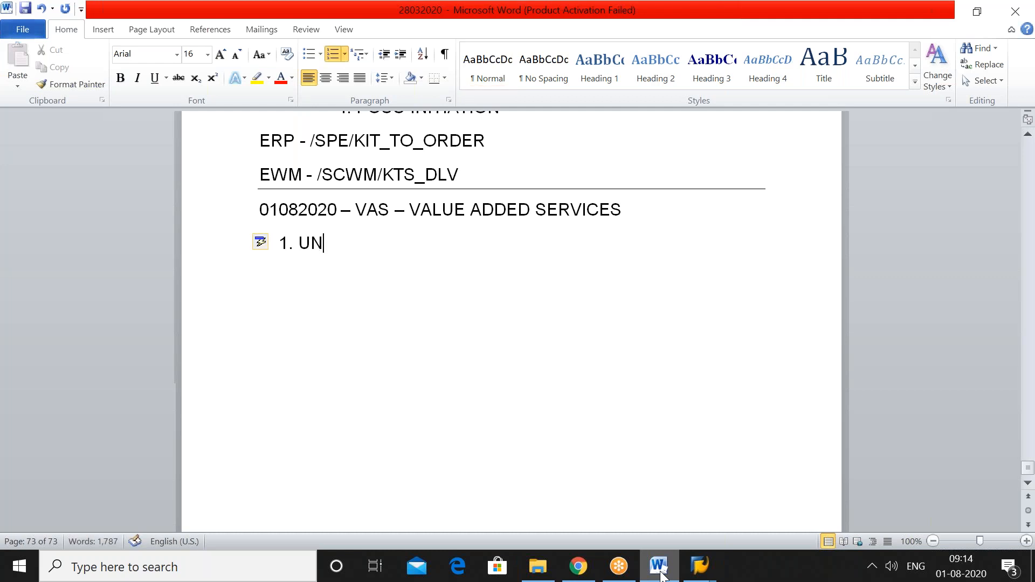
type("LOADING")
key("Return")
type("DECON")
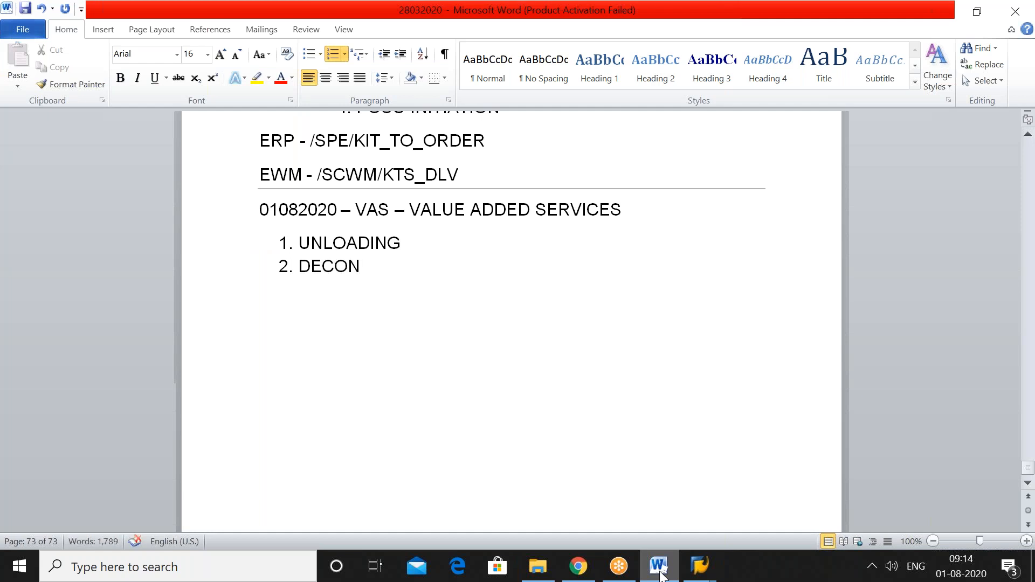
key("Return")
type("VAS")
key("Return")
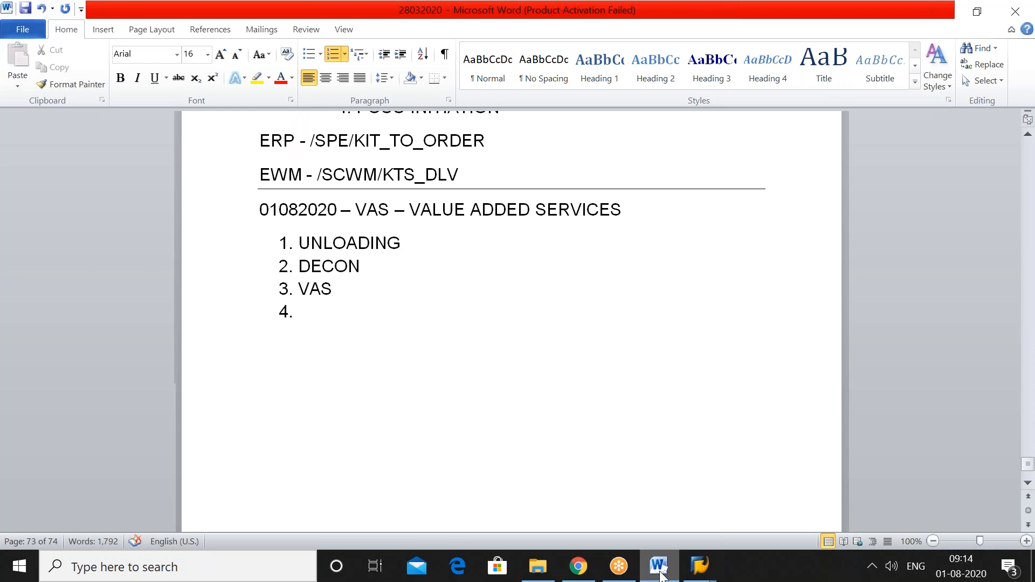
type("PUTAWAY")
key("Return")
key("Return")
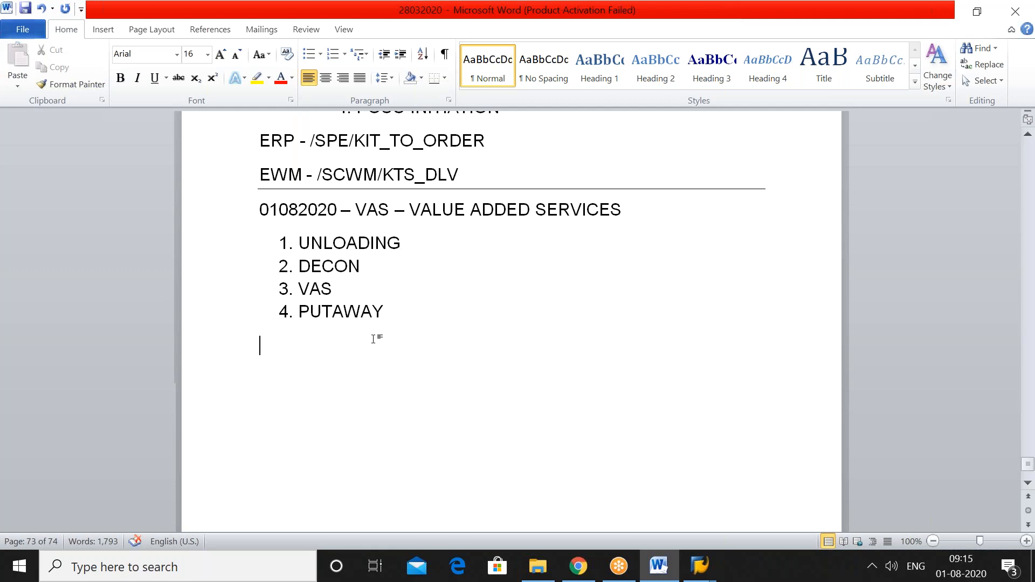
After a blank line below PUTAWAY, start a second numbered list with VAS CONFIGS, WORK CENTER and STORAGE TYPE.
type("1.")
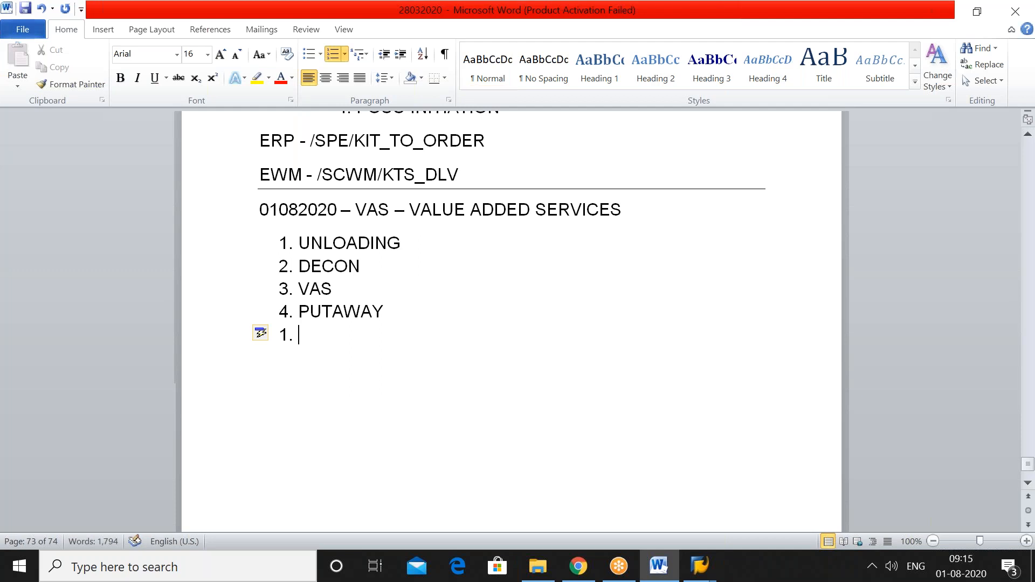
key("BackSpace")
key("BackSpace")
key("Return")
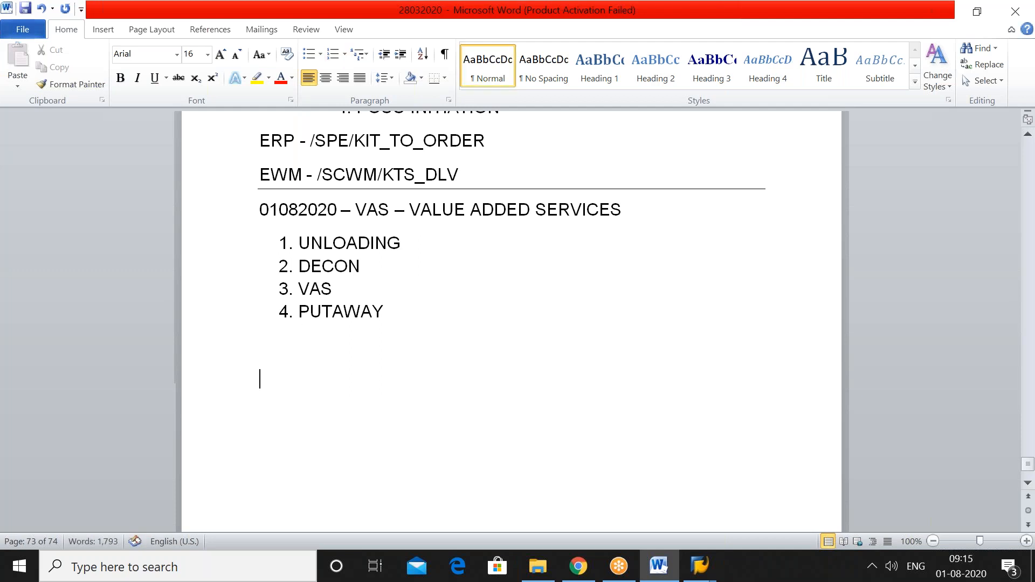
type("1. VAS ")
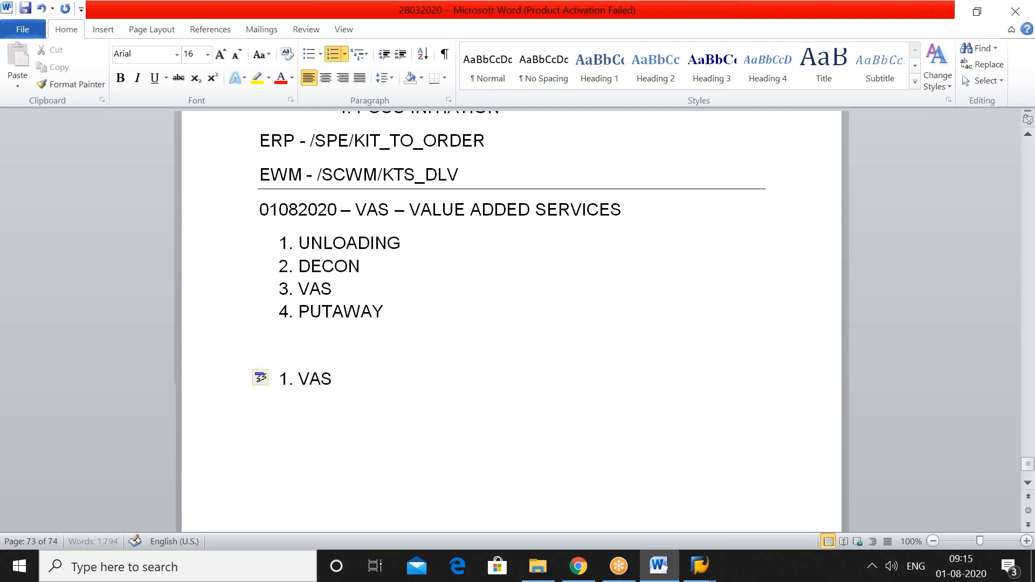
type("CONFIGS")
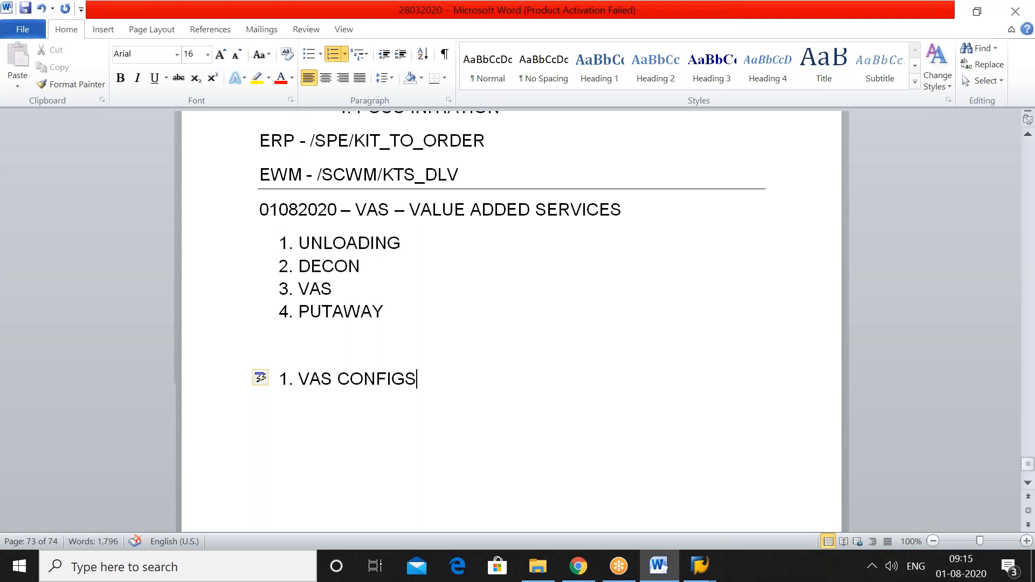
key("Return")
type("WORK")
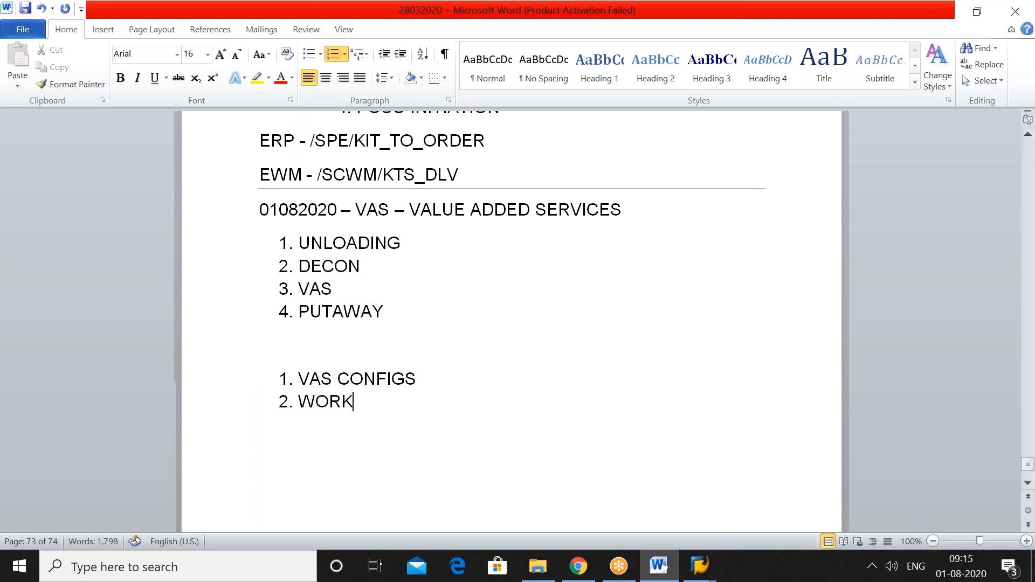
type(" CENTER")
key("Return")
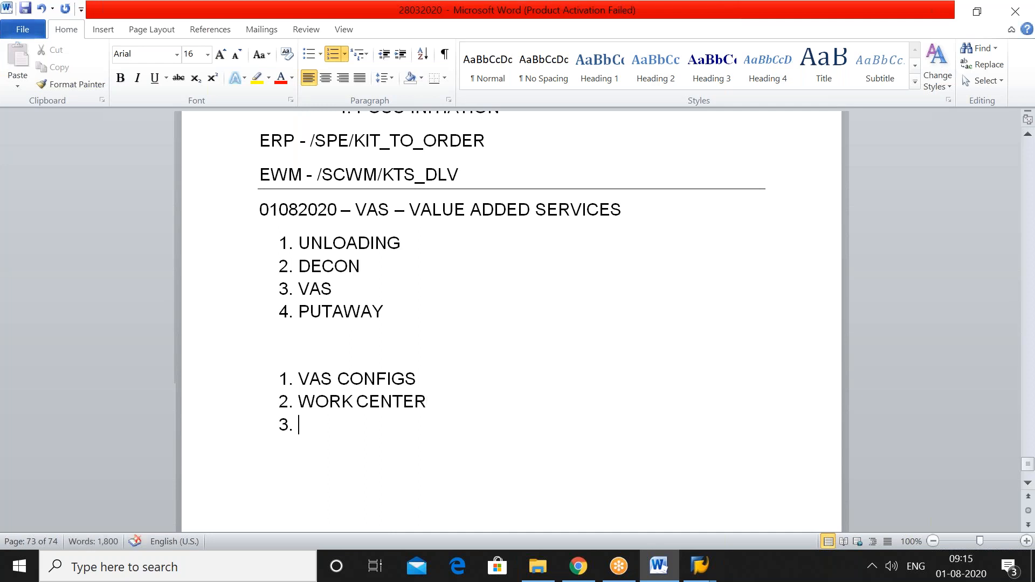
type("STORAGE TYPE")
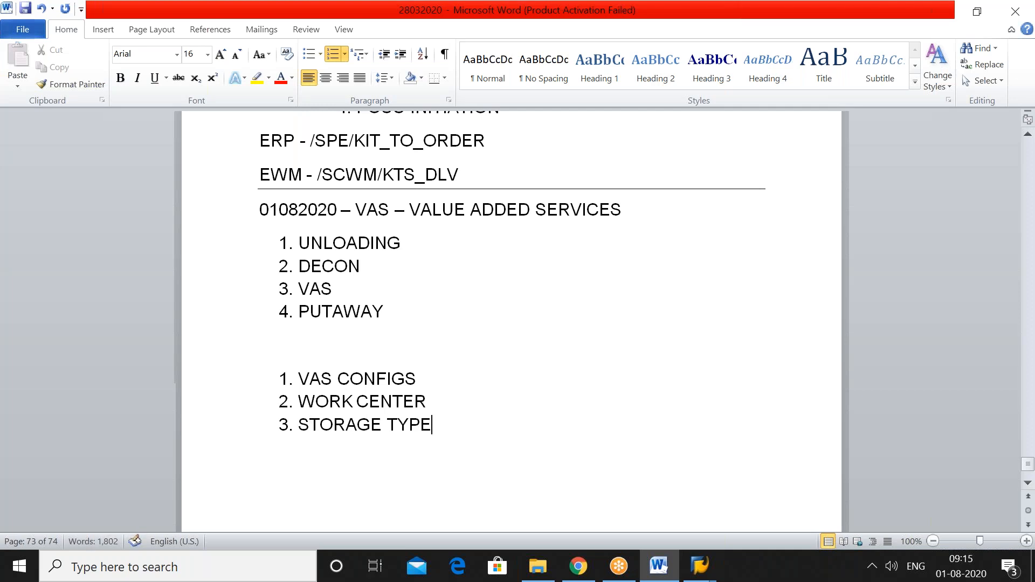
key("Return")
Add WPT and PACK SPEC as the fourth and fifth items of the second list and end the list.
left_click(381, 266)
left_click(372, 449)
type("WPT")
key("Return")
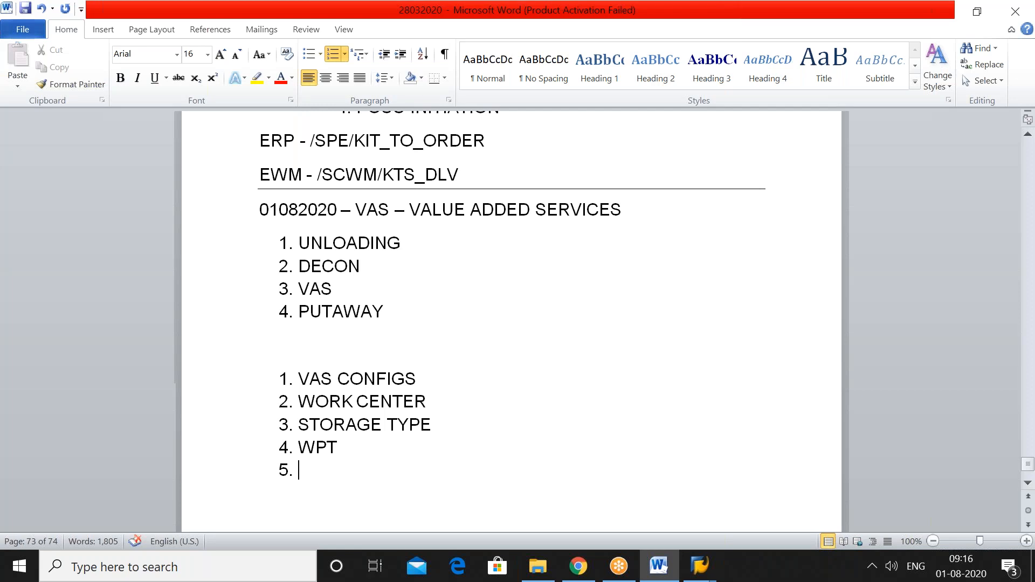
type("PACK")
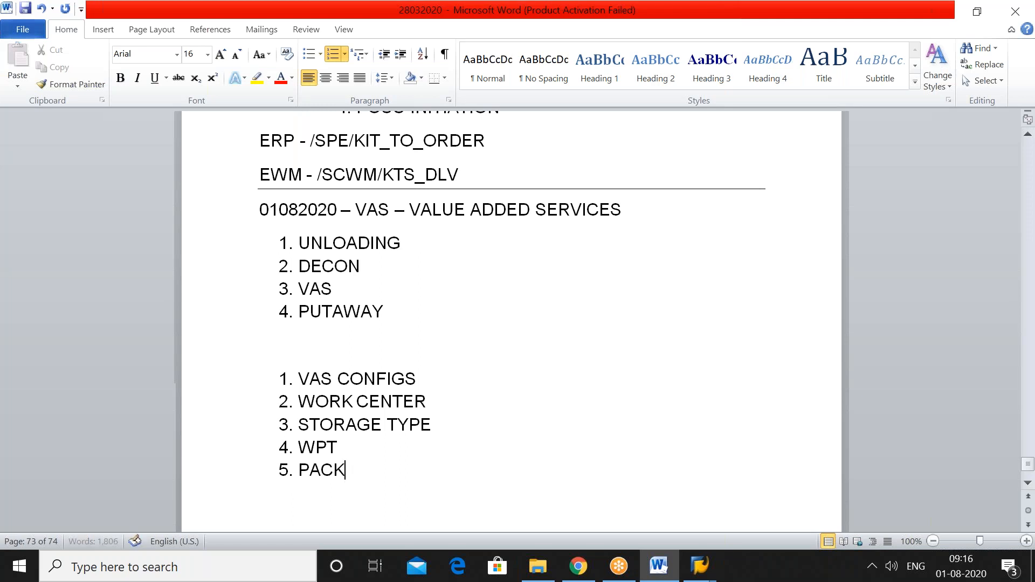
type(" SPEC")
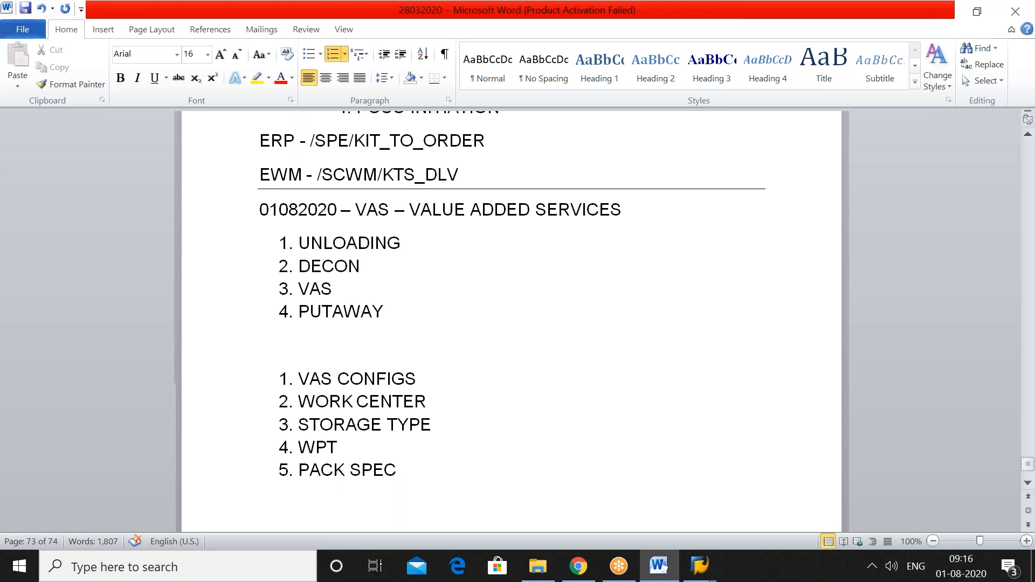
key("Return")
key("Return")
key("Return")
Switch to the SAP session showing User Maintenance and return it to the SAP Easy Access menu with /n.
left_click(700, 566)
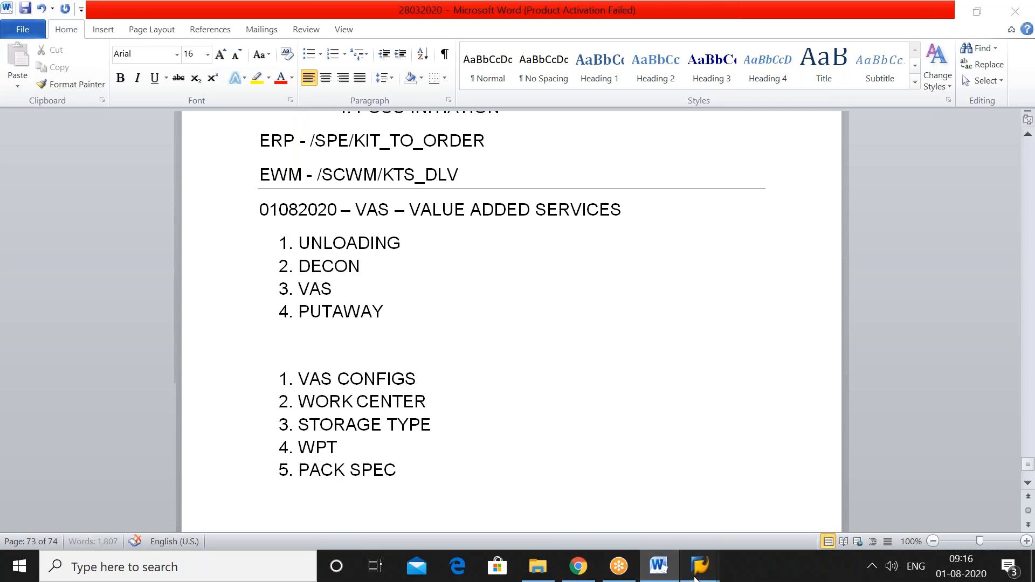
left_click(833, 488)
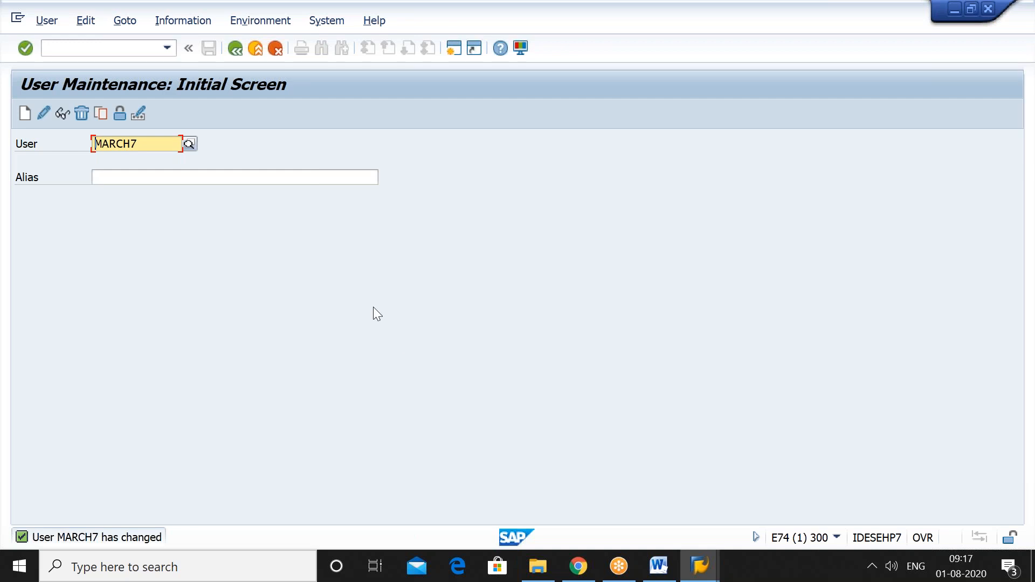
left_click(151, 48)
type("/n")
key("Return")
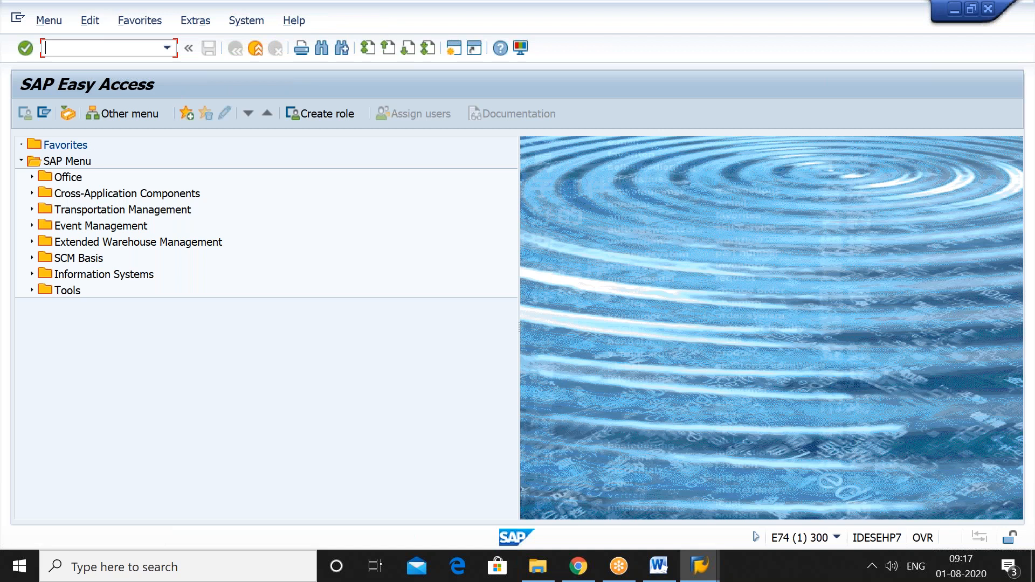
Expand Extended Warehouse Management and its Execution folder in the SAP menu.
left_click(119, 242)
key("Right")
key("Down")
key("Down")
key("Down")
key("Down")
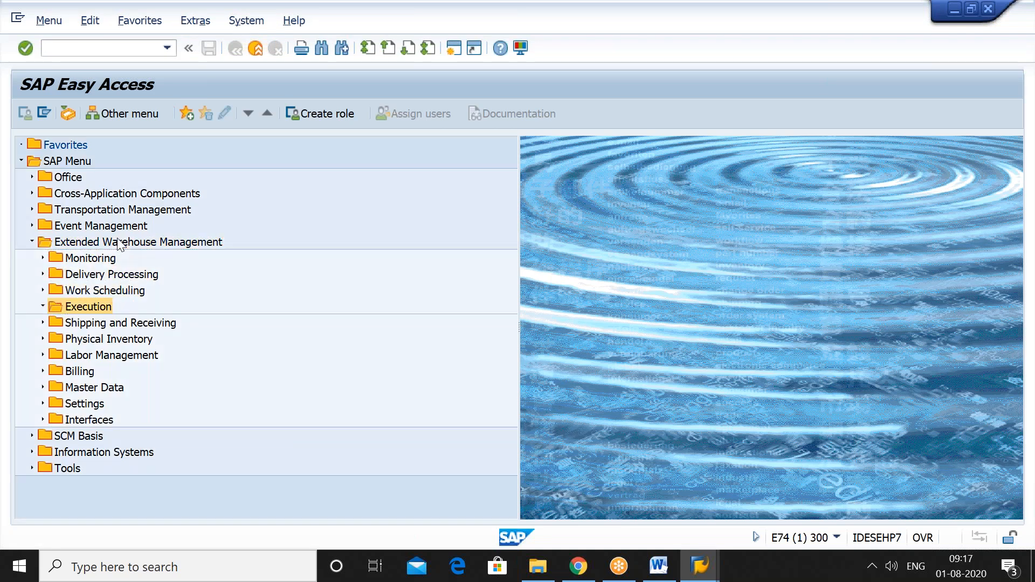
key("Right")
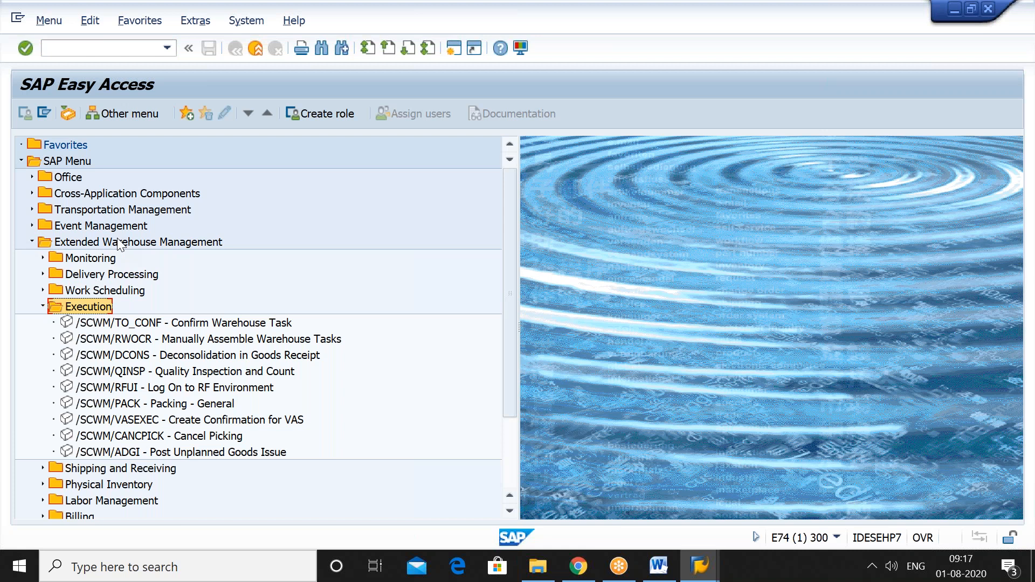
Select the transaction /SCWM/VASEXEC - Create Confirmation for VAS in the Execution folder.
key("Down")
key("Down")
key("Down")
key("Down")
key("Down")
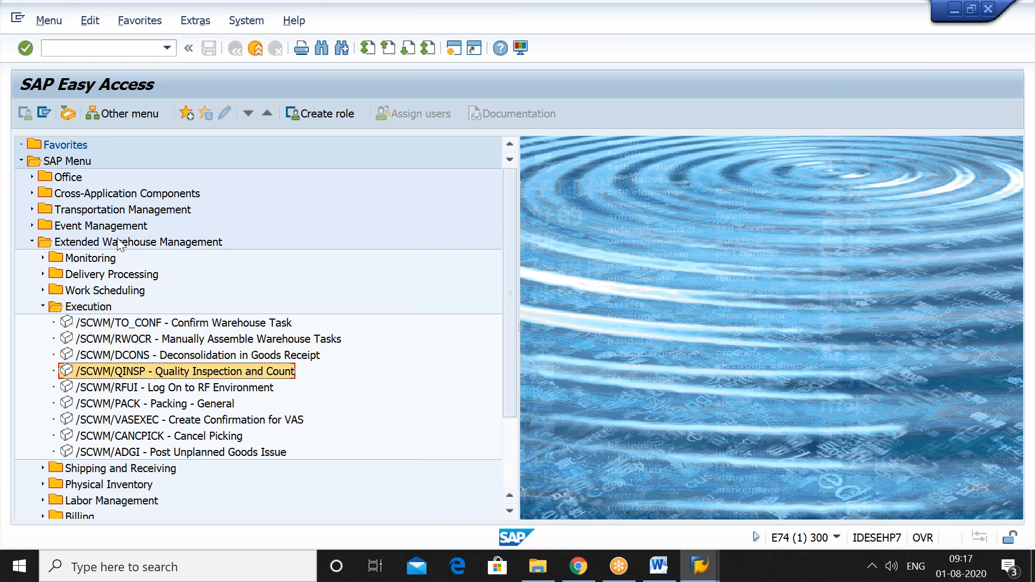
key("Down")
key("Up")
key("Up")
key("Up")
key("Up")
key("Up")
key("Down")
key("Down")
key("Down")
key("Down")
key("Down")
key("Down")
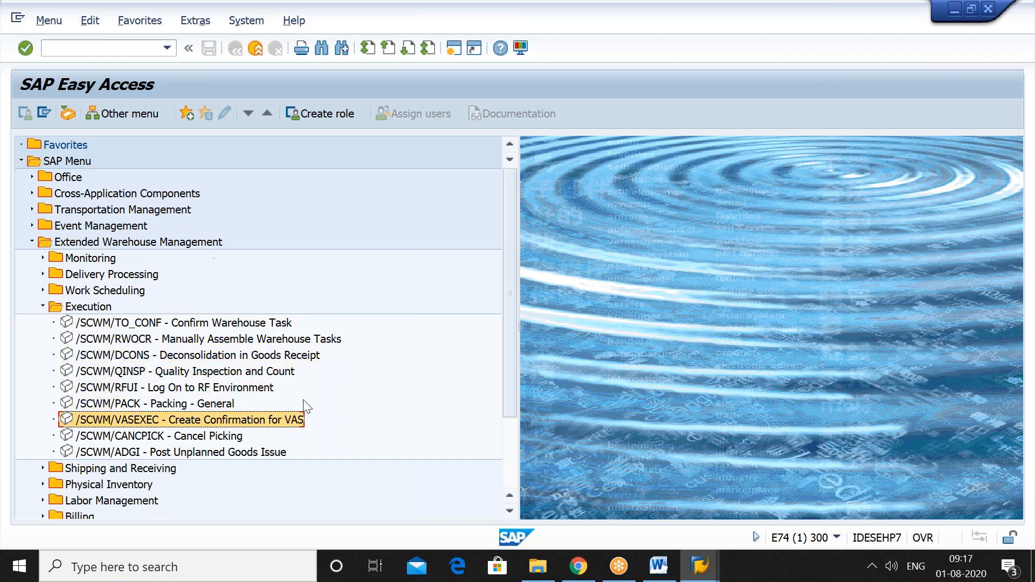
Switch to the Word notes and add the line "/SCWM/VASEXEC - Create Confirmation for VAS" below PACK SPEC.
left_click(660, 569)
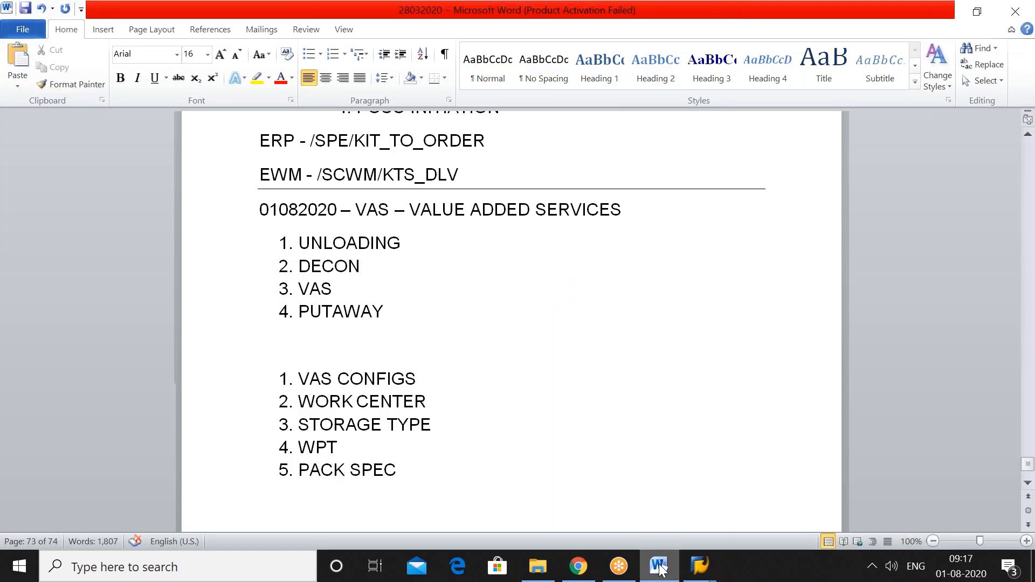
type("/SCWM/VASEXEC - Create Confirmation for VAS")
key("Return")
key("Return")
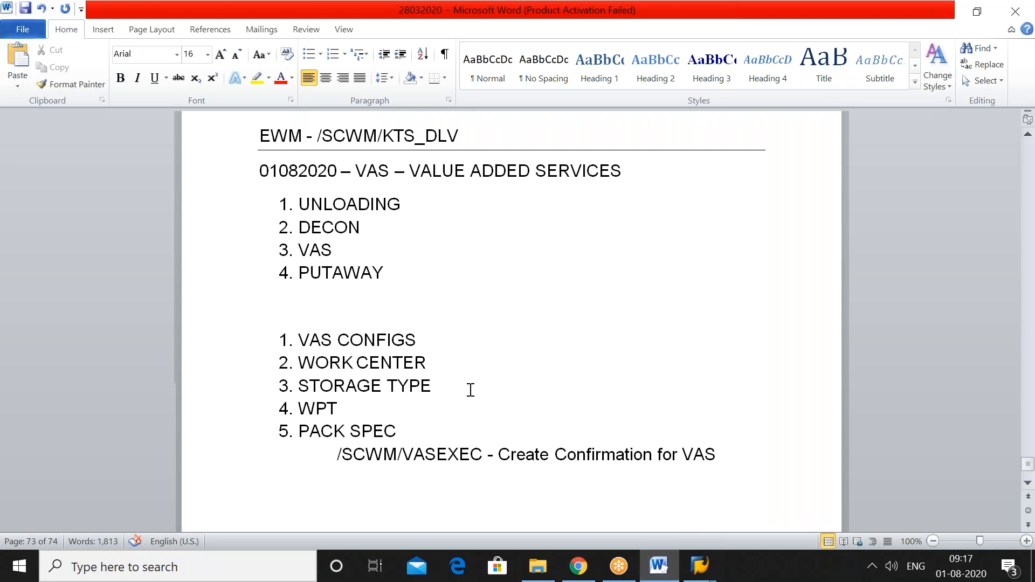
left_click(454, 359)
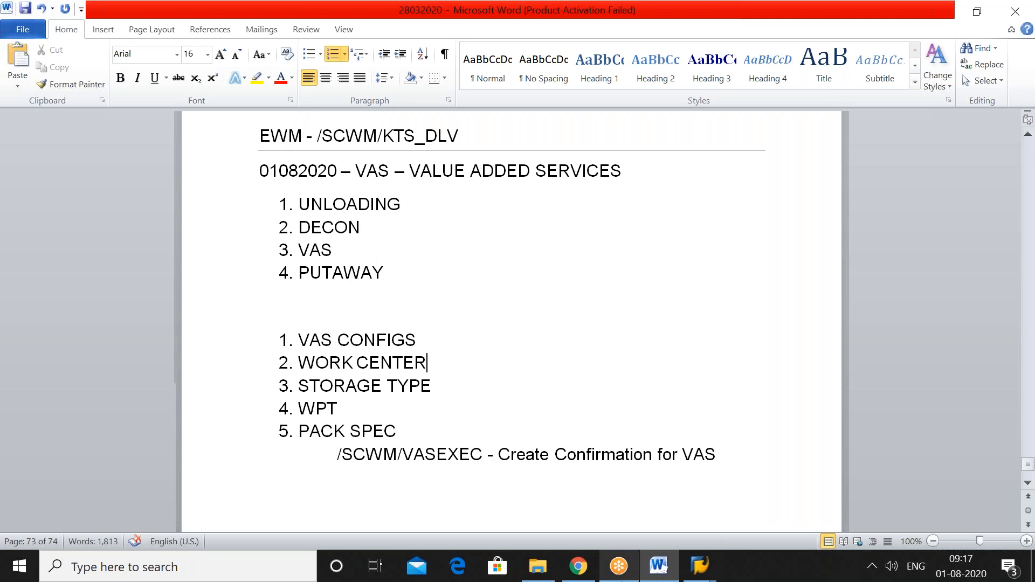
Close the other SAP session showing User Maintenance and switch to the SAP Easy Access session.
mouse_move(701, 572)
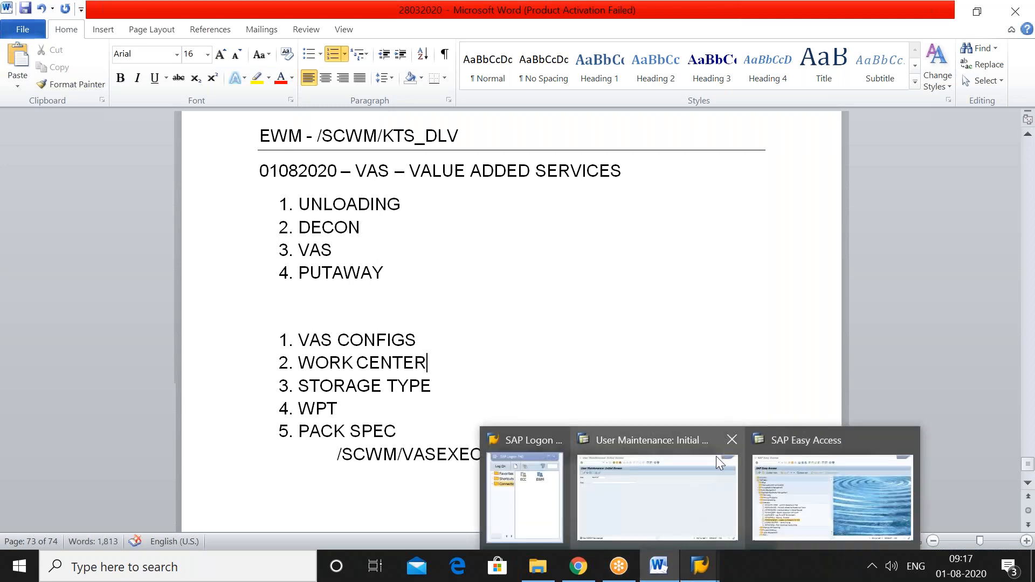
mouse_move(732, 443)
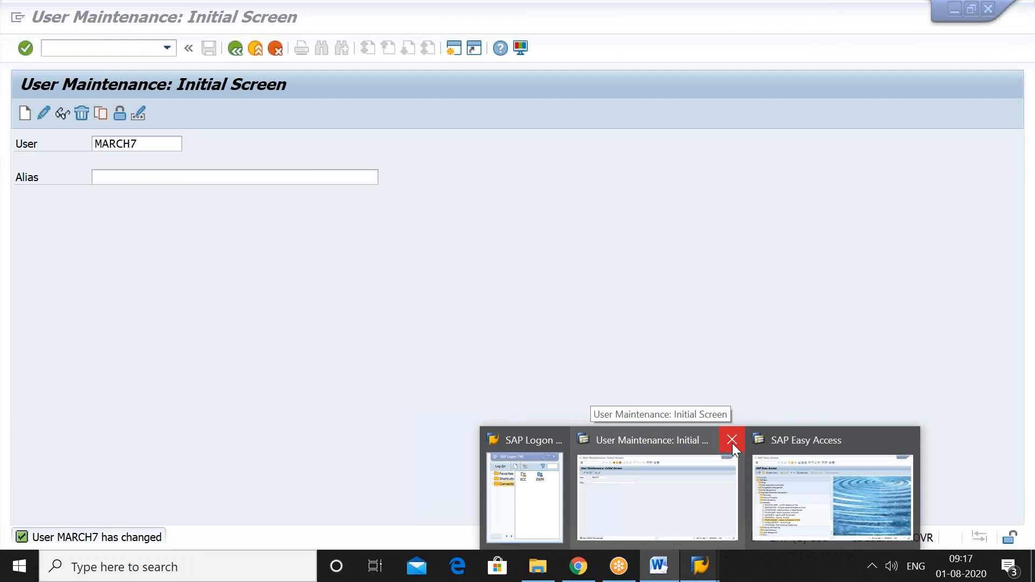
left_click(732, 442)
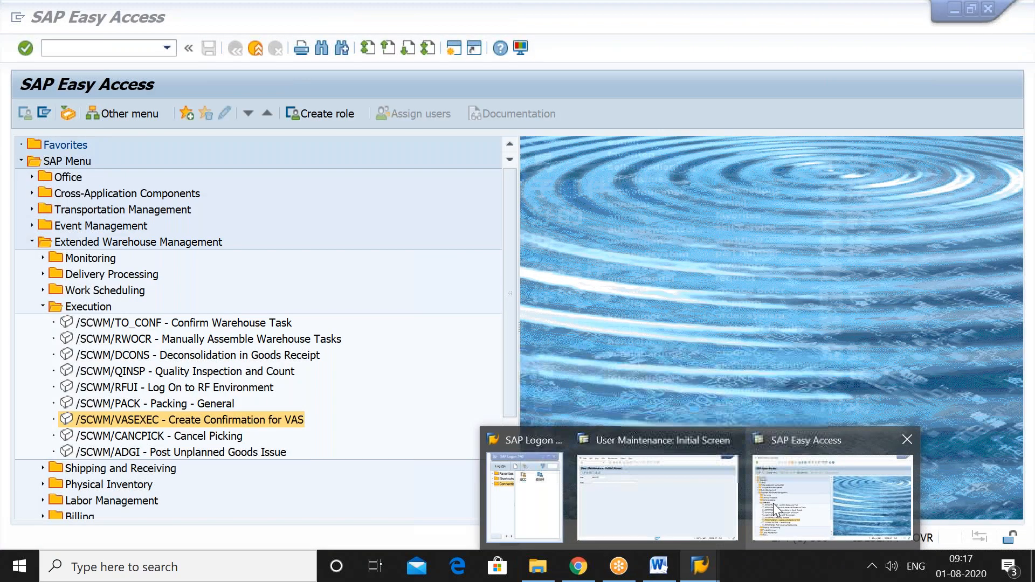
left_click(774, 504)
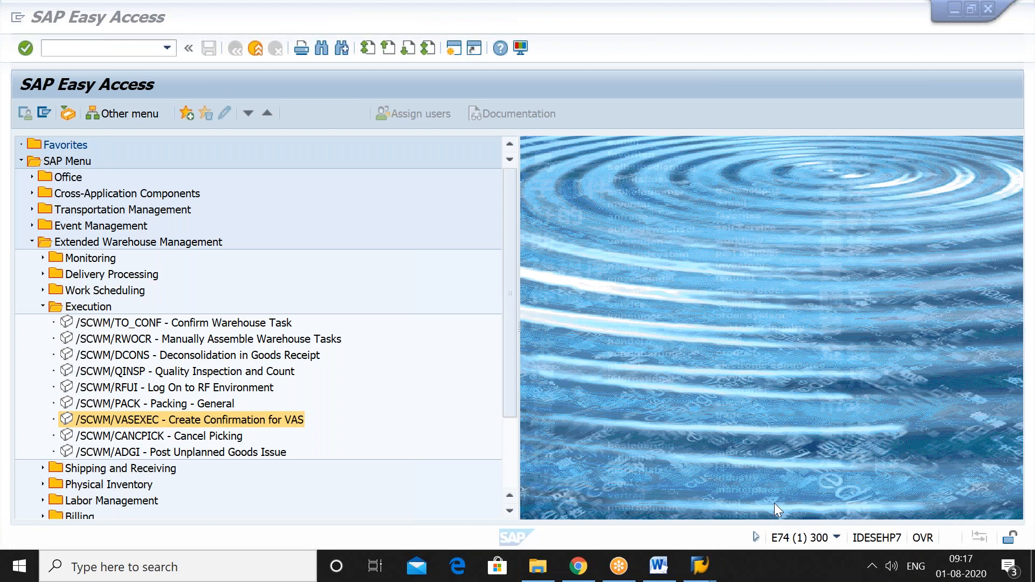
Run transaction SPRO and display the SAP Reference IMG.
left_click(116, 50)
type("SPRO")
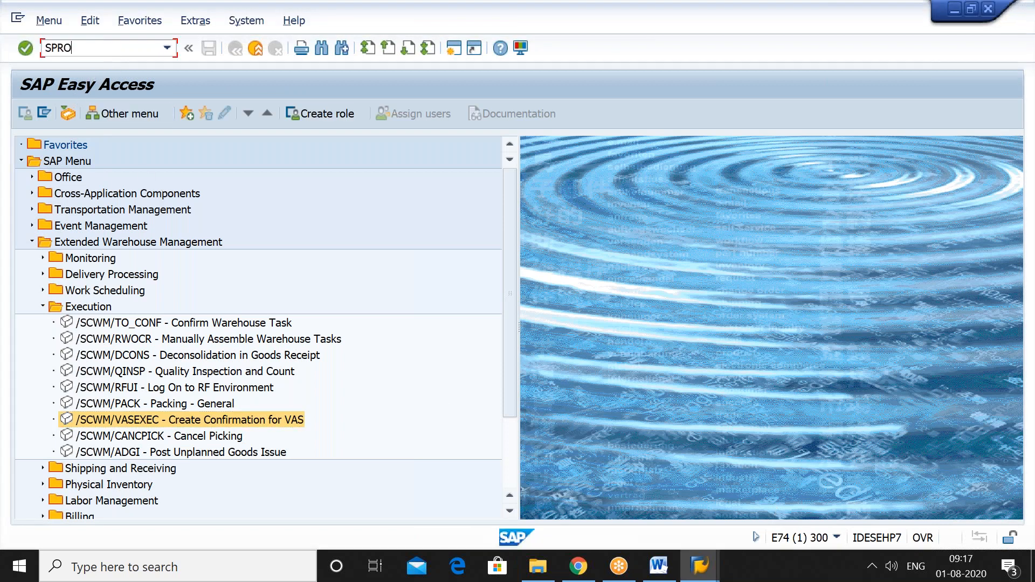
key("Return")
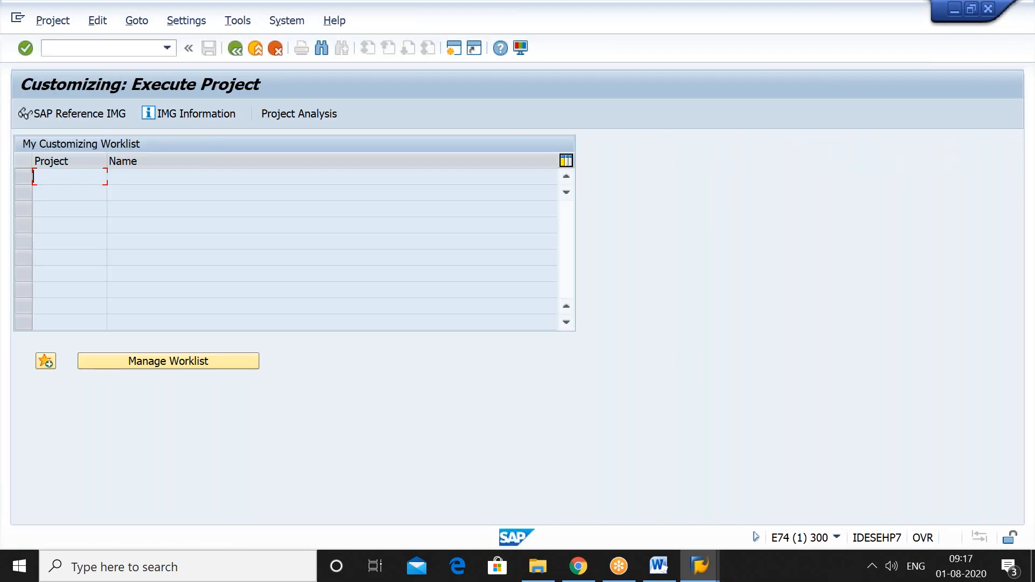
left_click(101, 116)
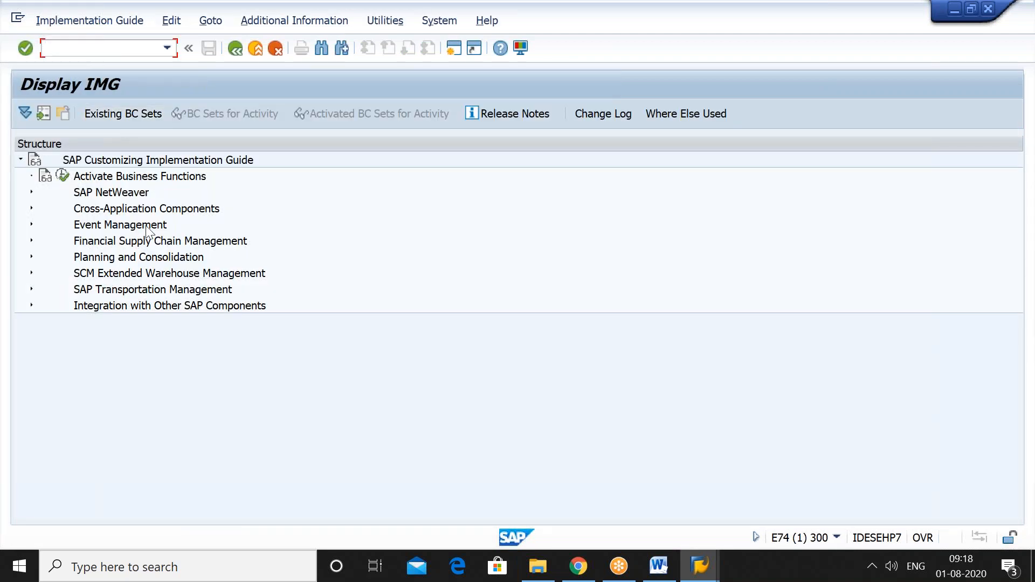
Expand SCM Extended Warehouse Management, Extended Warehouse Management and Master Data in the IMG, and select Define Storage Type.
left_click(167, 273)
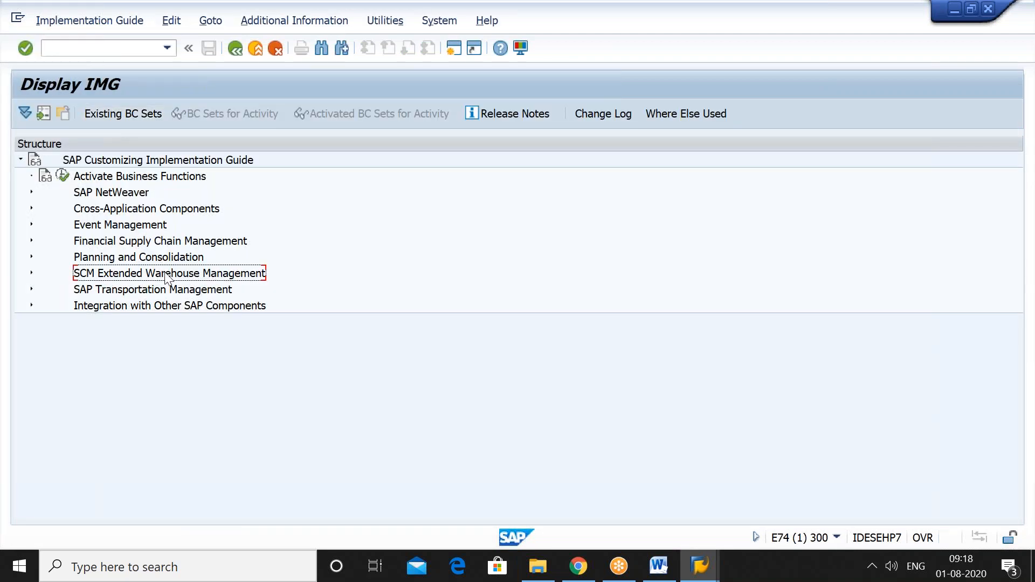
key("Right")
key("Down")
key("Right")
key("Down")
key("Right")
key("Down")
key("Down")
key("Down")
key("Down")
key("Down")
key("Up")
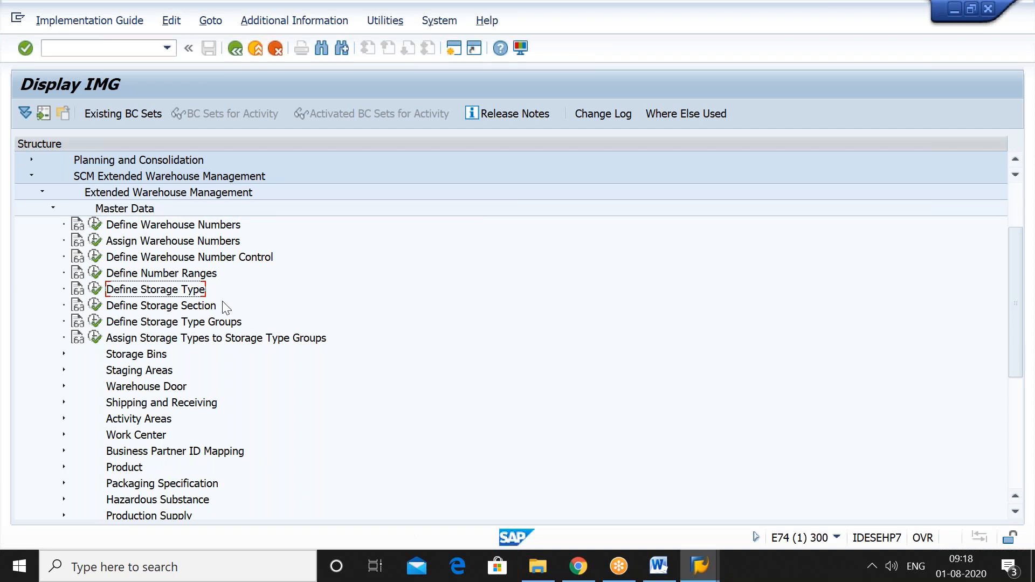
Switch to the Word notes and add the line "Define Storage Type" below the /SCWM/VASEXEC line.
left_click(668, 572)
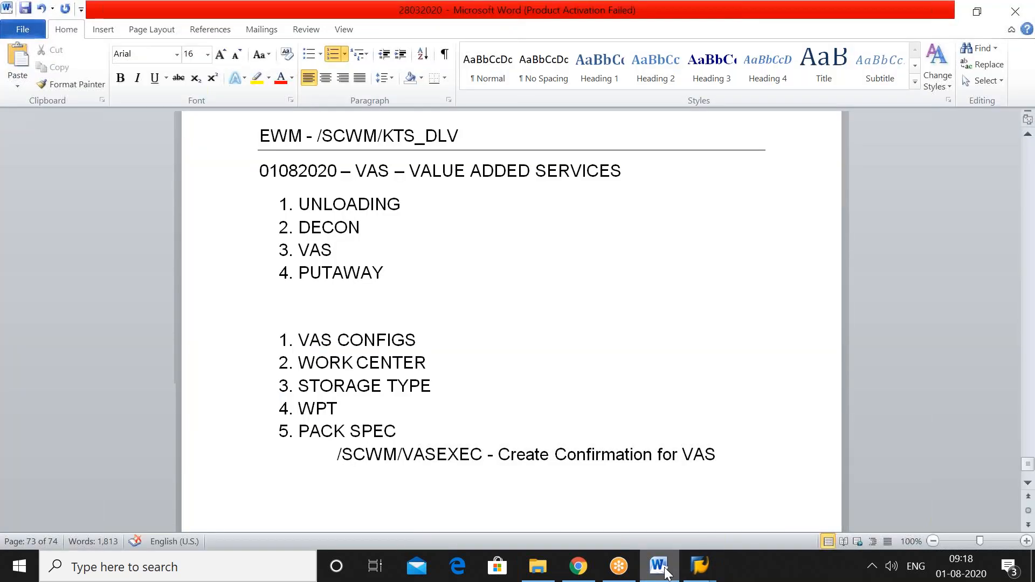
left_click(669, 500)
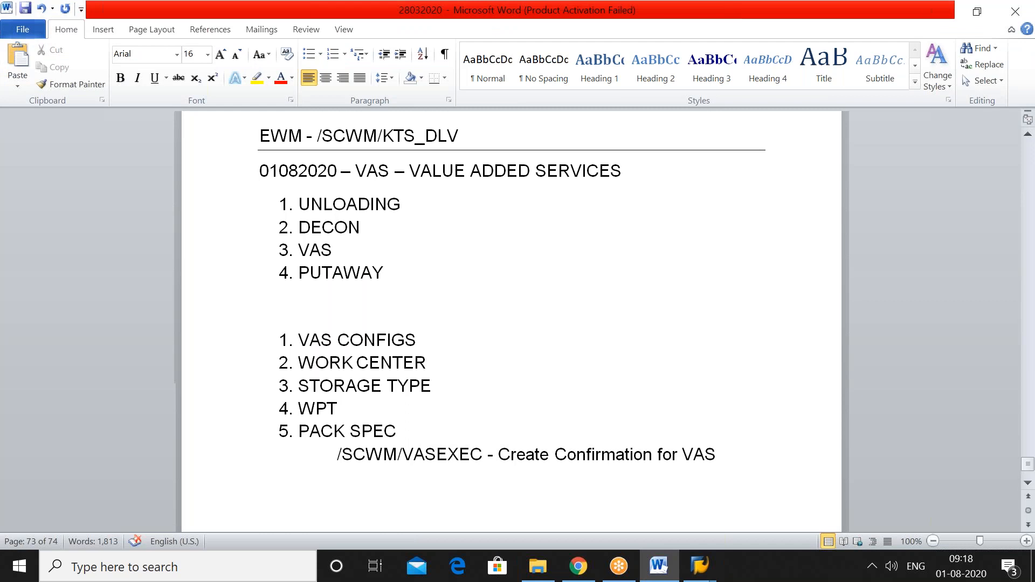
type("Define Storage Type")
key("Return")
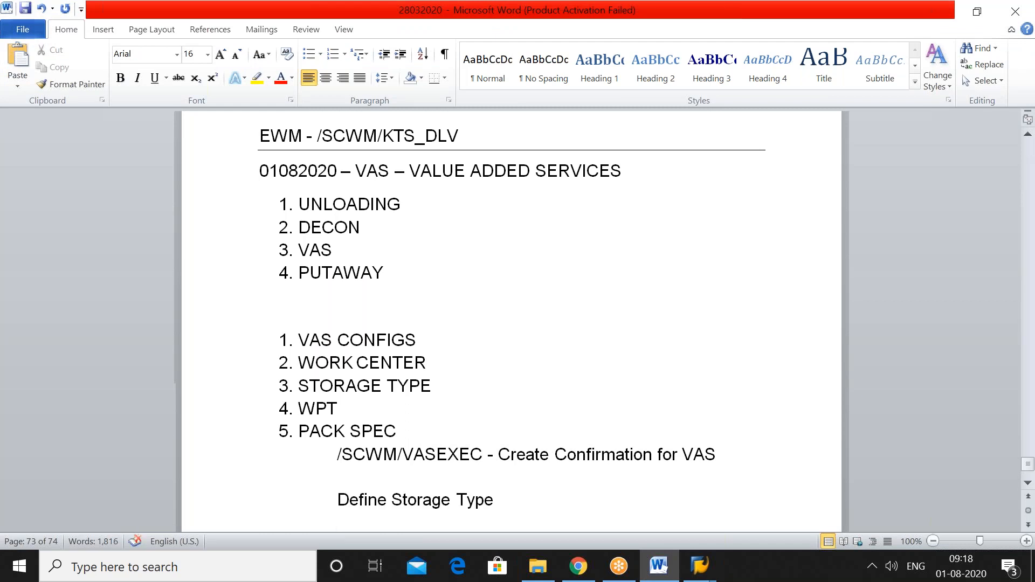
Return to the SAP IMG, execute Define Storage Type and position the list at warehouse number 2212.
left_click(664, 571)
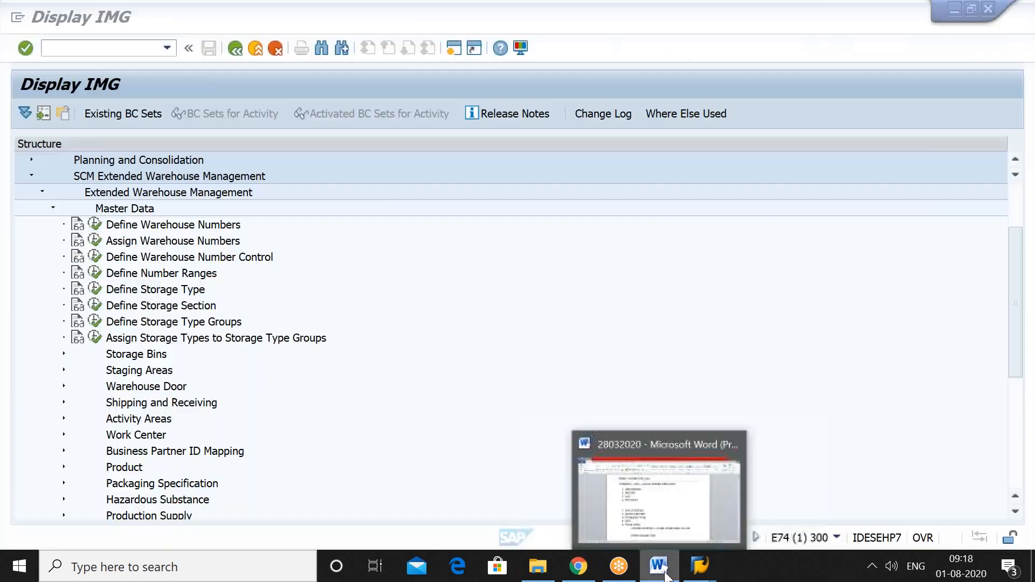
left_click(95, 289)
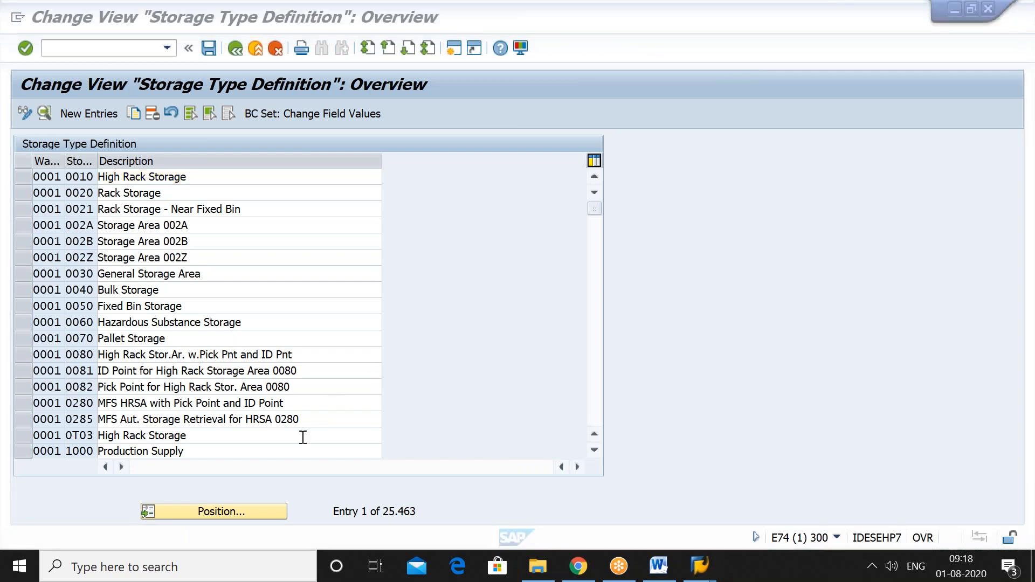
left_click(235, 513)
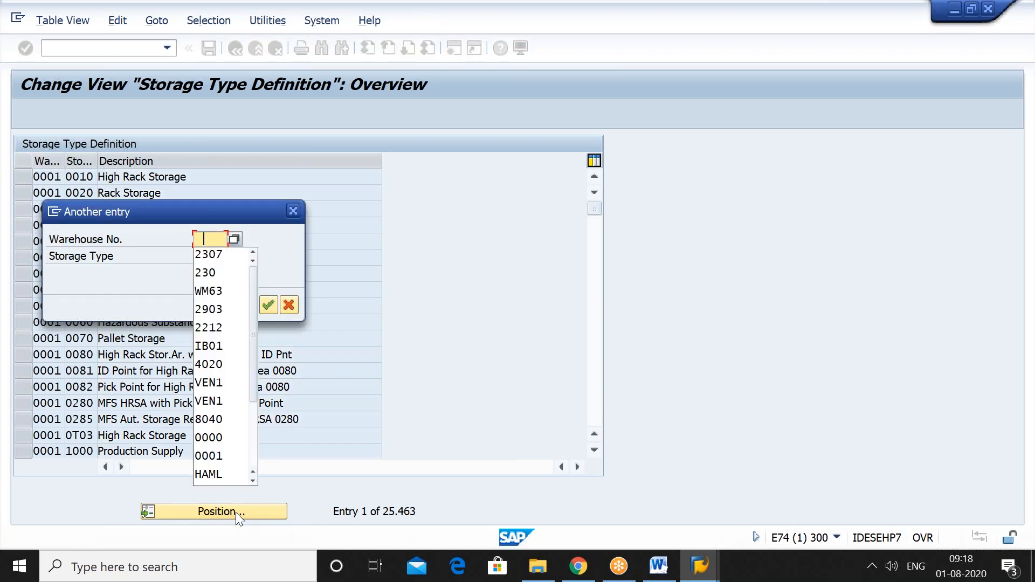
key("Down")
key("Down")
key("Down")
key("Down")
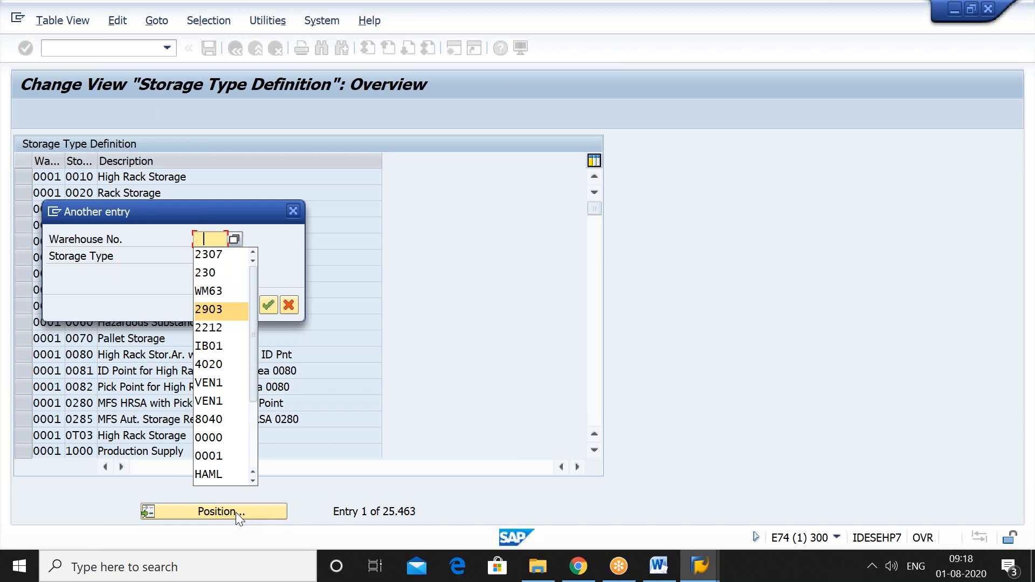
key("Down")
key("Return")
key("Return")
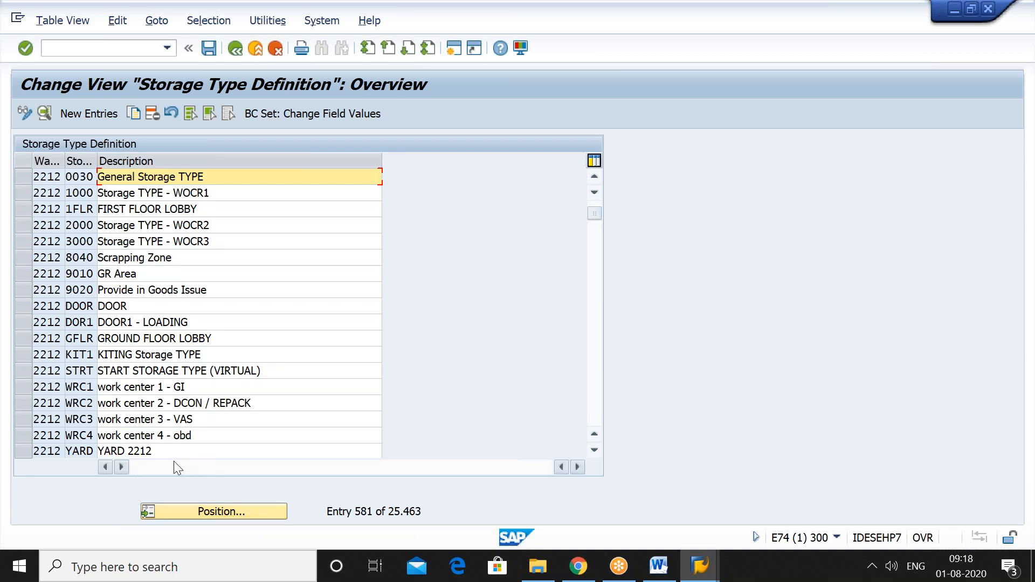
Start a copy of storage type WRC3 in warehouse 2212 and review its storage type role options and putaway settings.
left_click(27, 419)
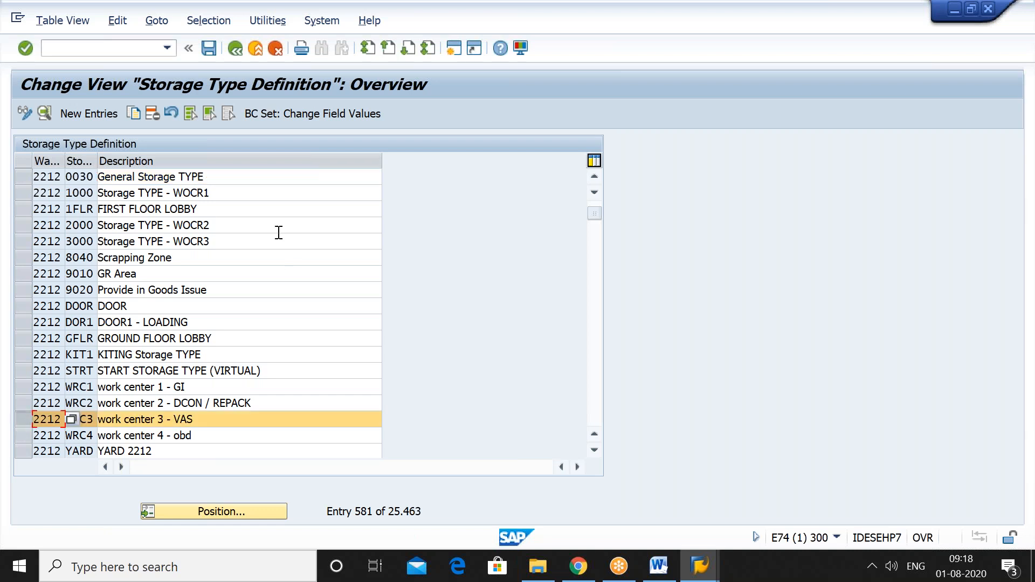
left_click(136, 114)
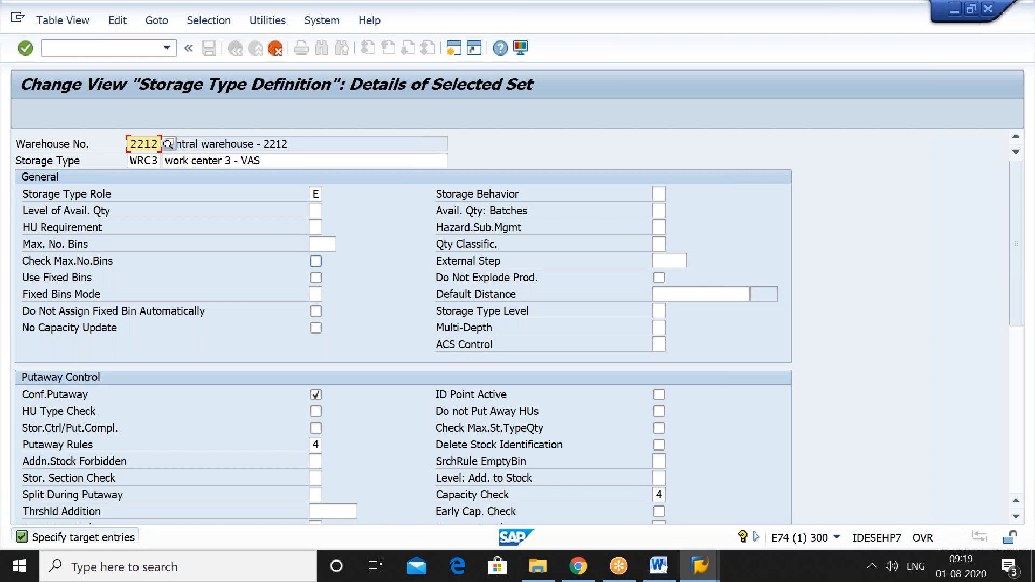
left_click(316, 195)
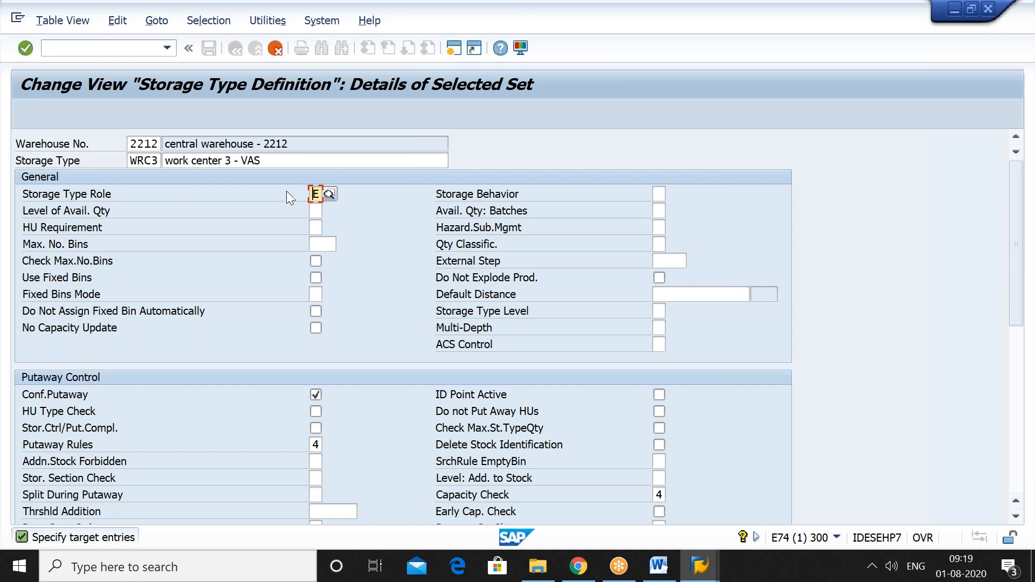
left_click(330, 195)
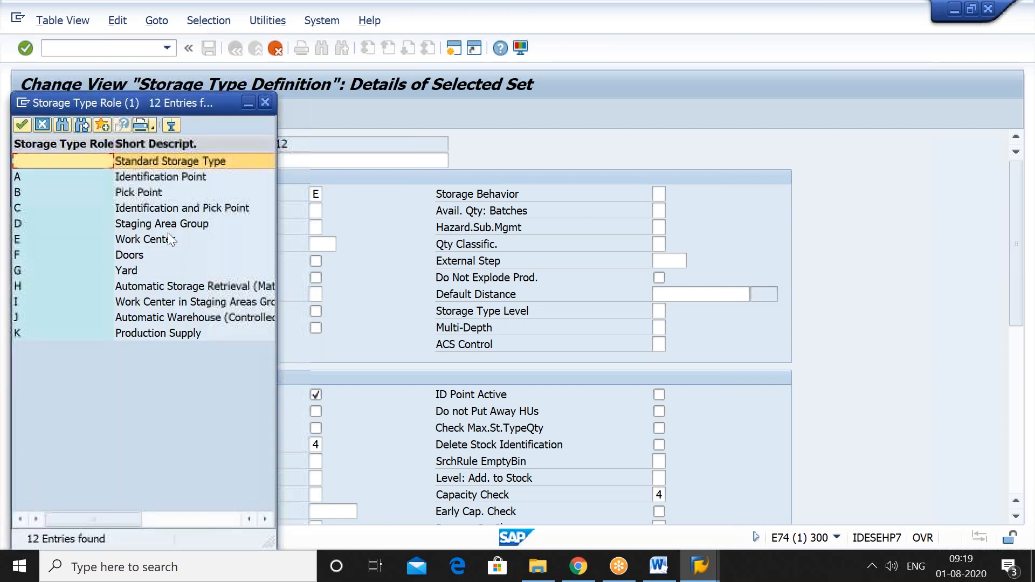
left_click(146, 239)
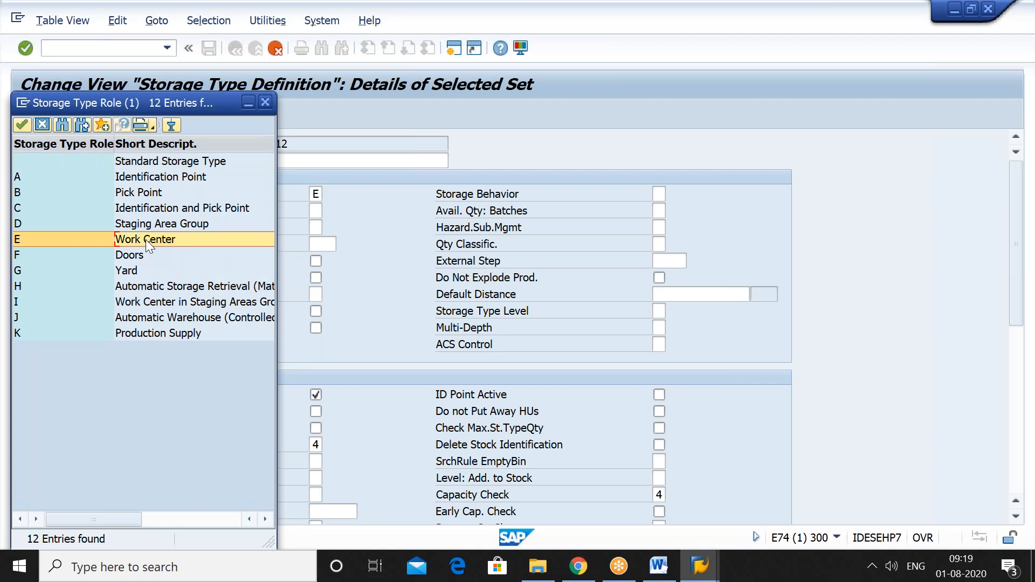
left_click(265, 102)
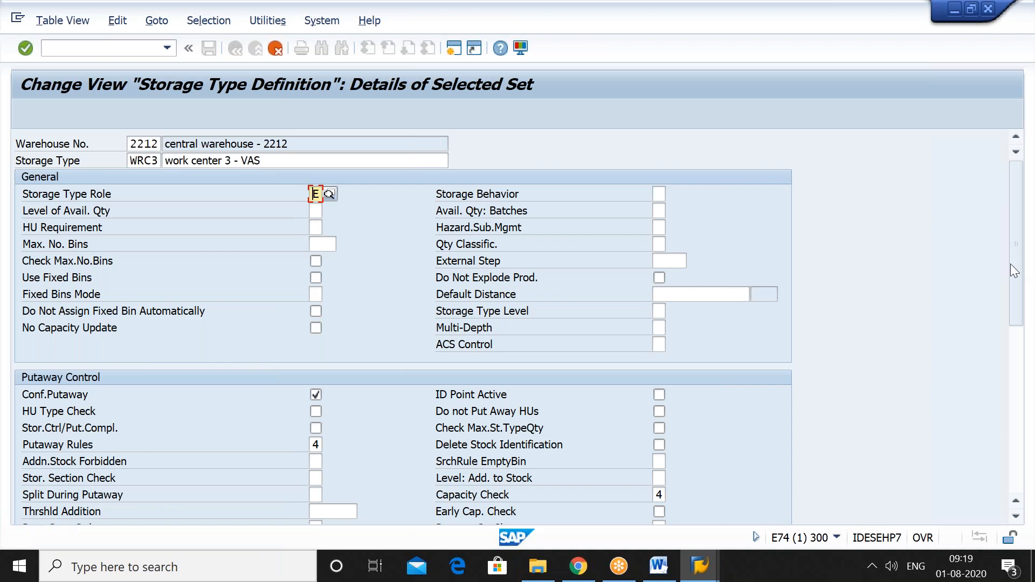
left_click_drag(1015, 260, 1024, 370)
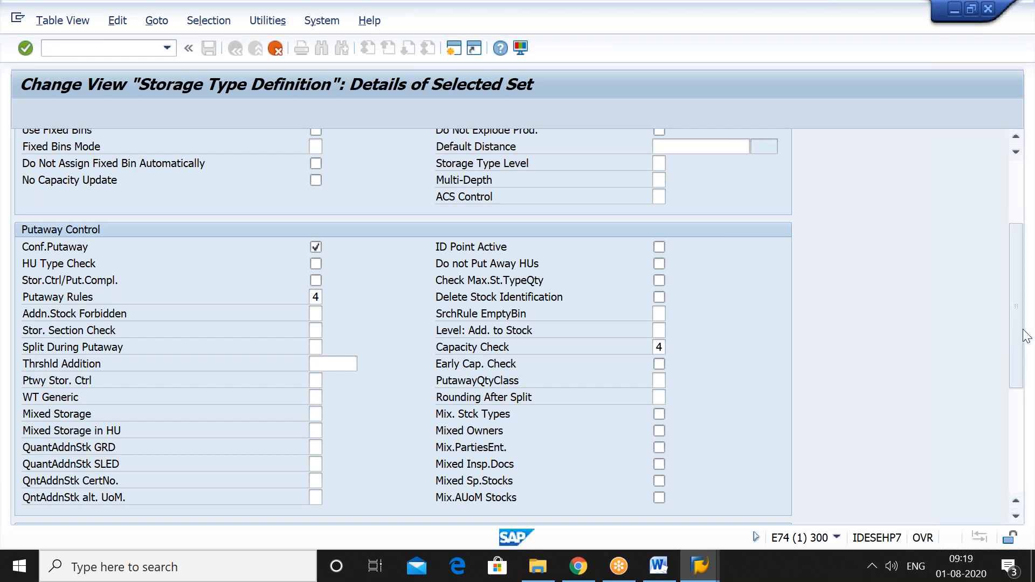
left_click_drag(1014, 293, 1013, 234)
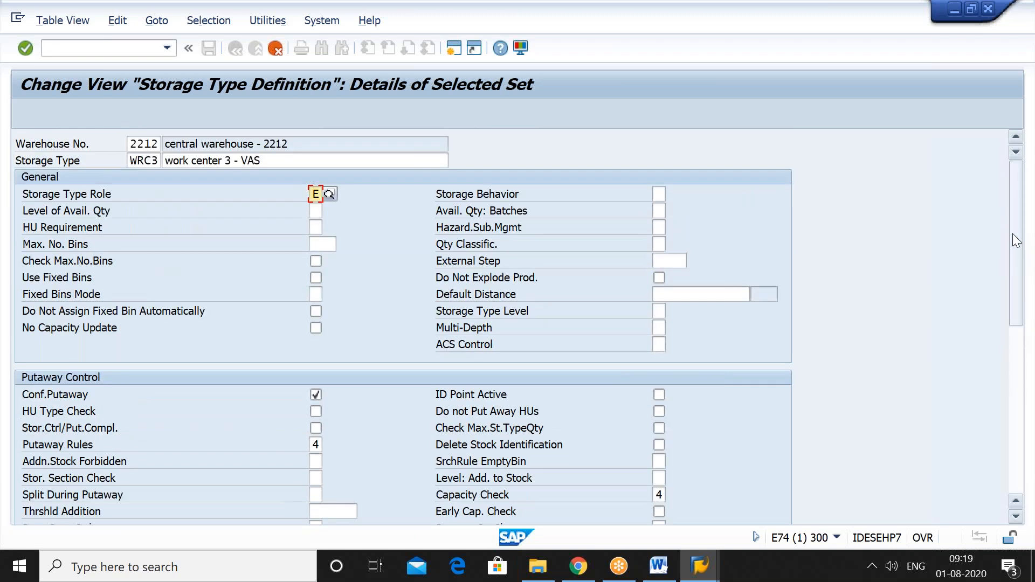
Set the copied entry's warehouse number to 2903 and its storage type to VAS1.
left_click(133, 143)
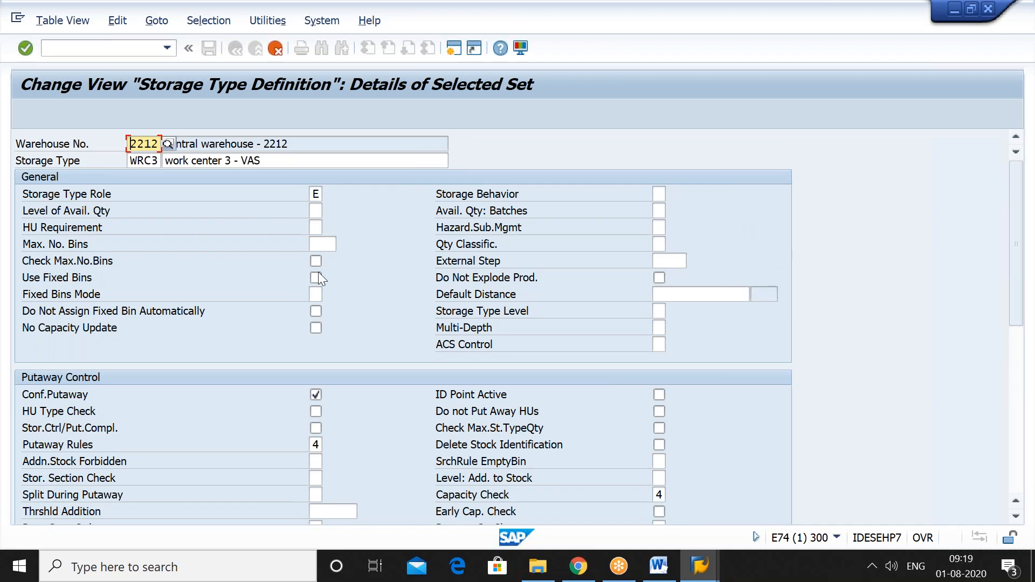
mouse_move(655, 572)
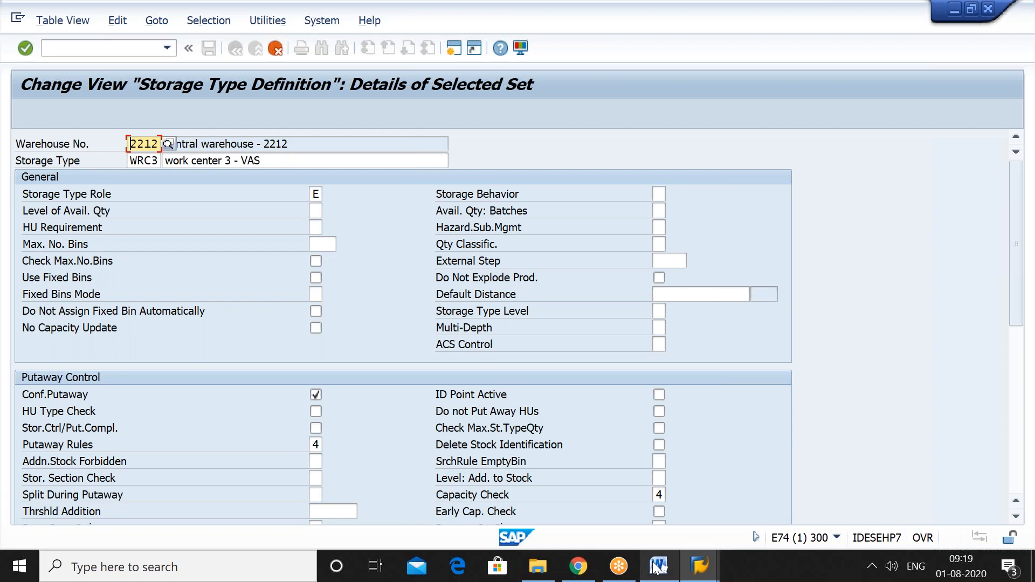
type("2902")
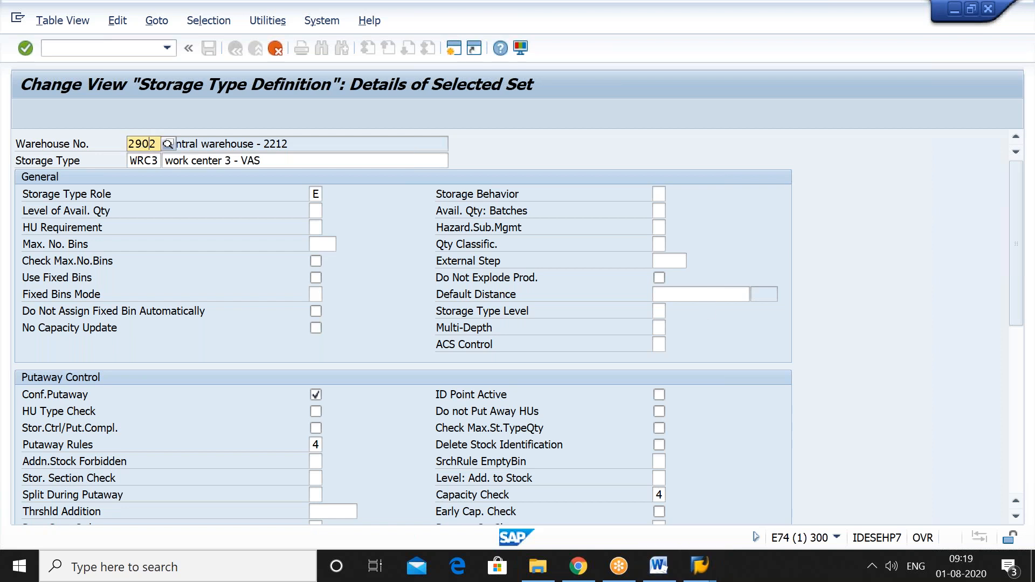
type("3")
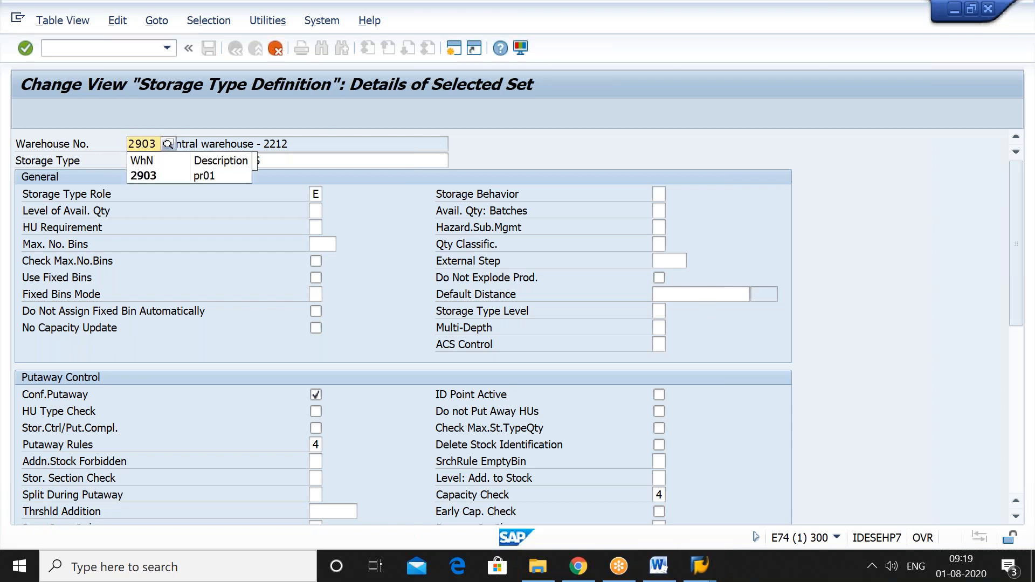
key("Return")
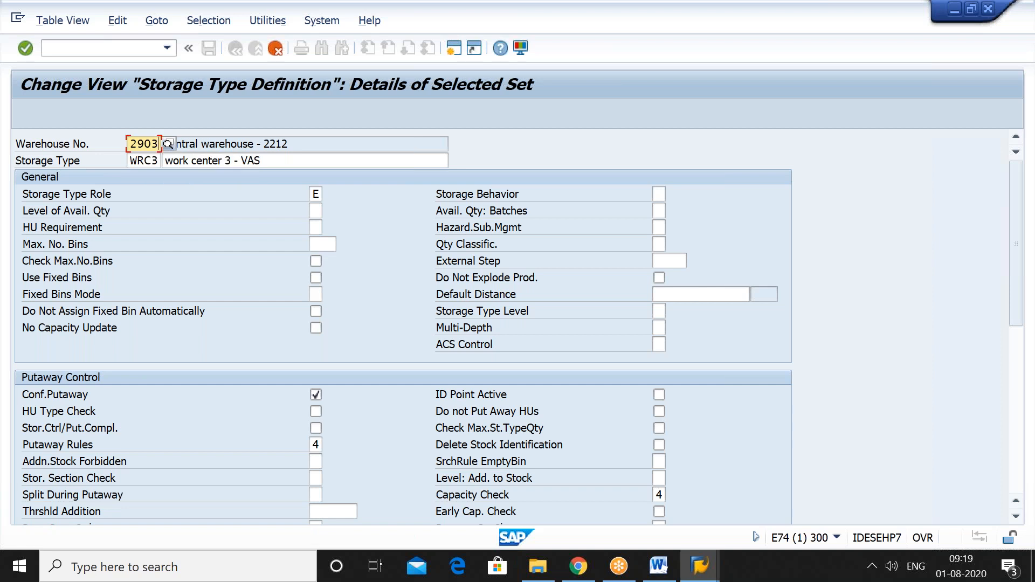
left_click(132, 158)
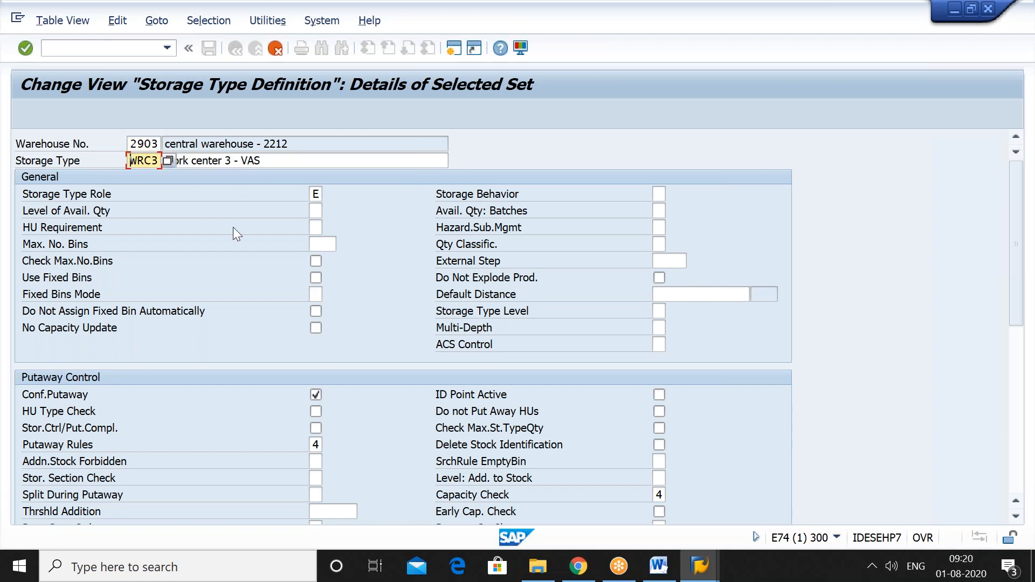
type("VAS1")
Change the description of storage type VAS1 to "VAS WC" and return to the storage type overview.
left_click(285, 163)
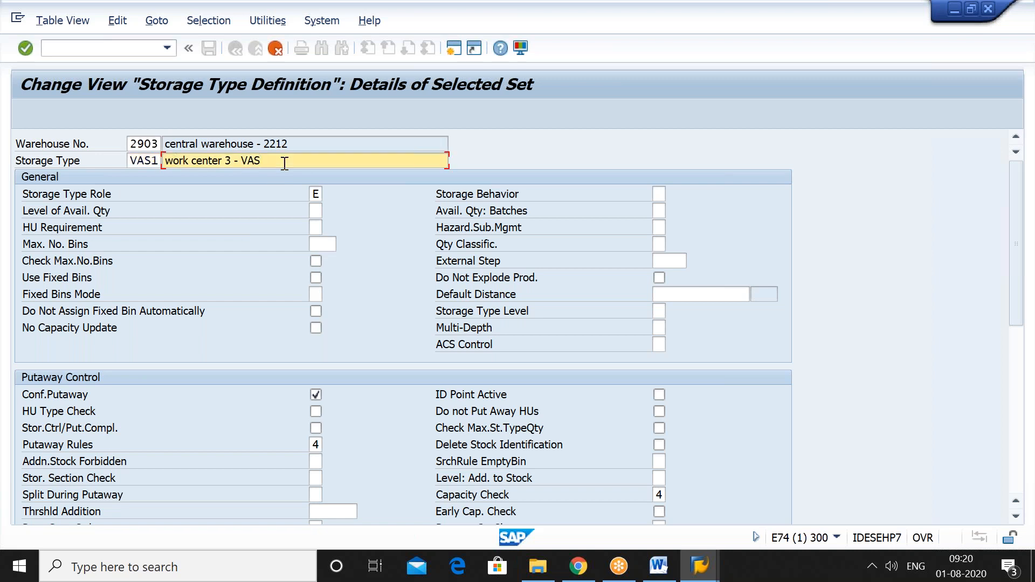
left_click(232, 160)
key("BackSpace")
key("BackSpace")
key("BackSpace")
key("BackSpace")
key("BackSpace")
key("BackSpace")
key("BackSpace")
key("BackSpace")
key("BackSpace")
key("BackSpace")
key("BackSpace")
key("BackSpace")
key("BackSpace")
key("Delete")
key("Delete")
key("Delete")
key("End")
type("WC")
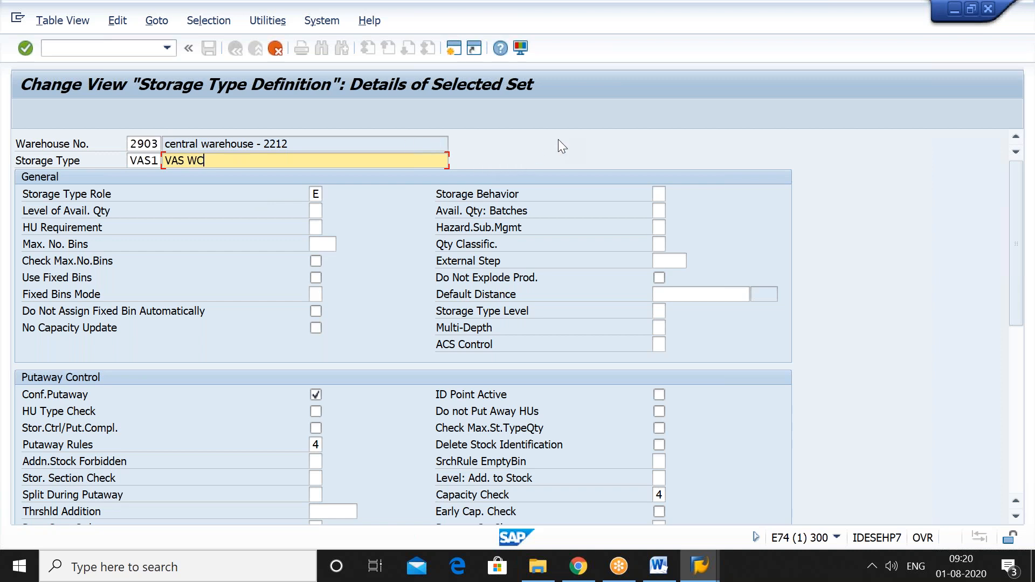
key("F3")
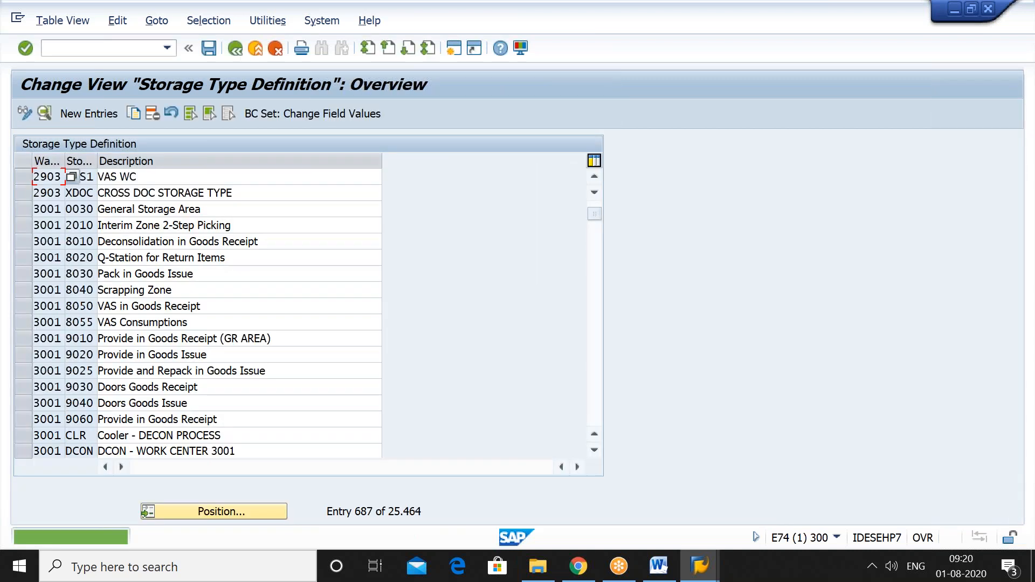
Save the new storage type under the existing own customizing request described as 2903.
left_click(212, 52)
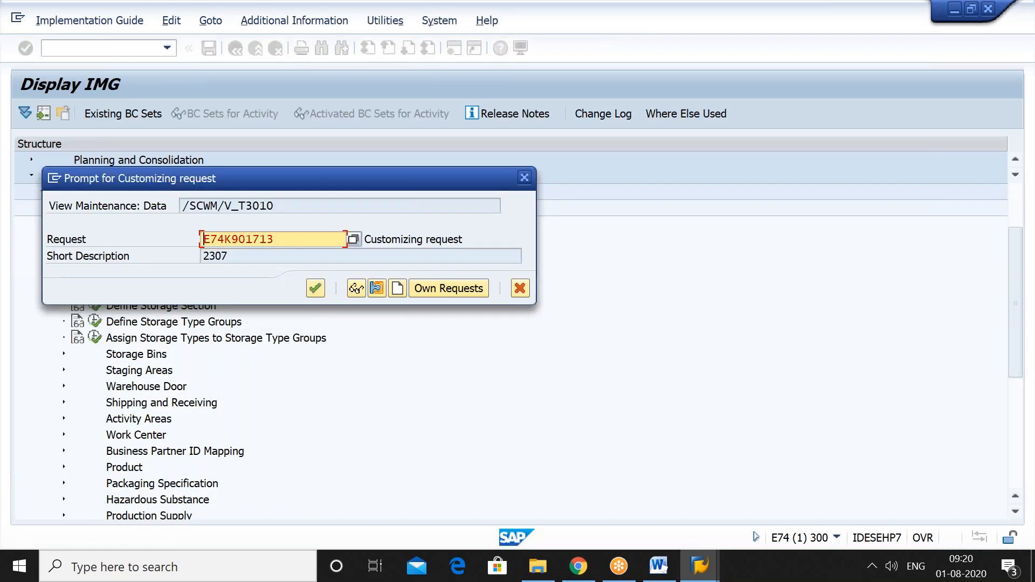
left_click(398, 289)
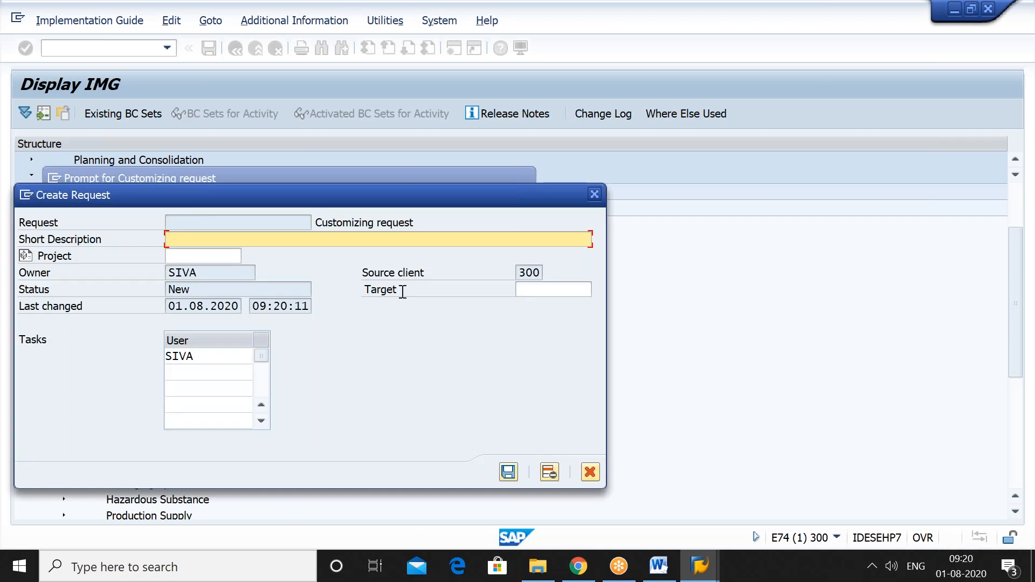
left_click(590, 473)
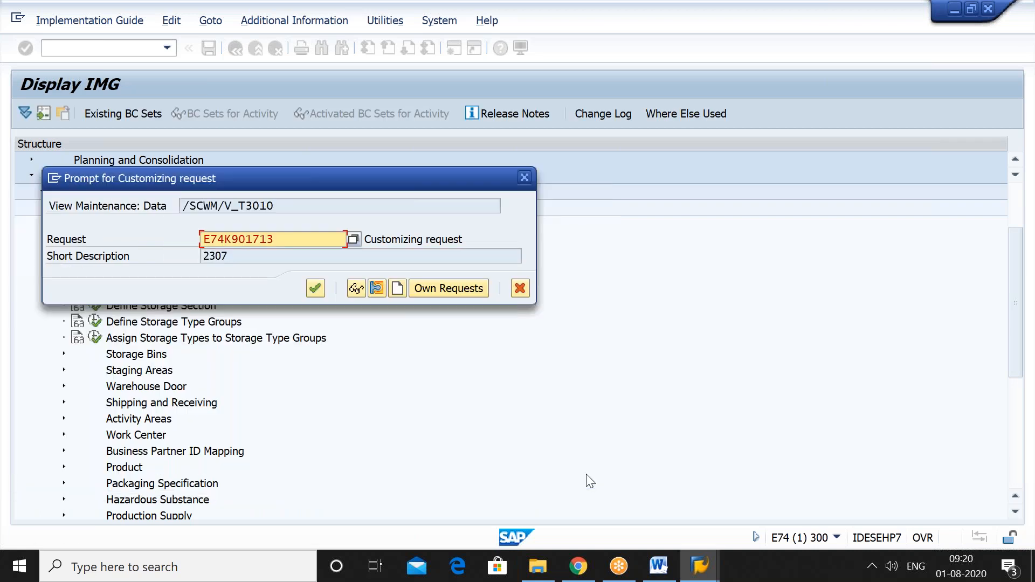
left_click(449, 289)
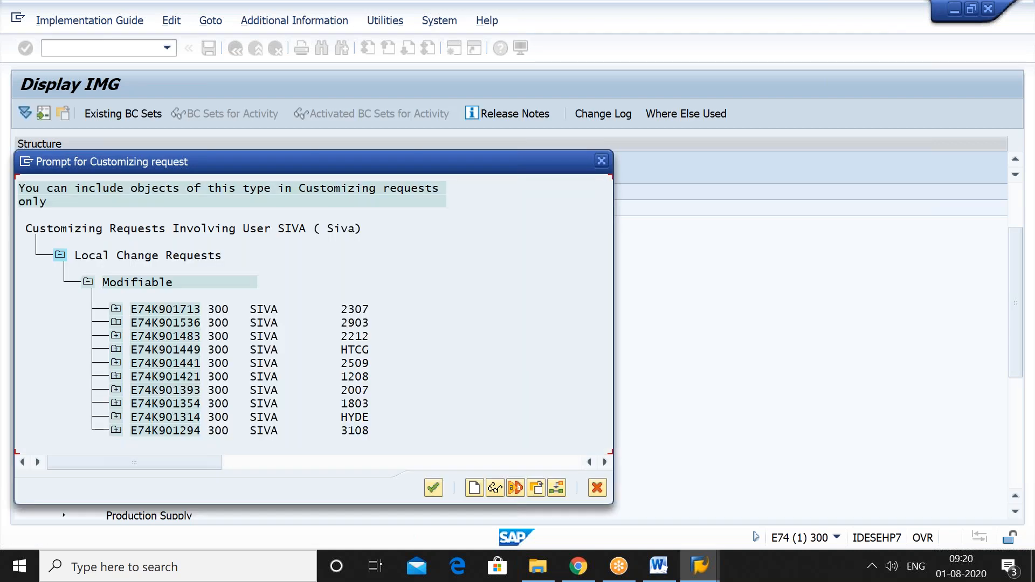
double_click(360, 322)
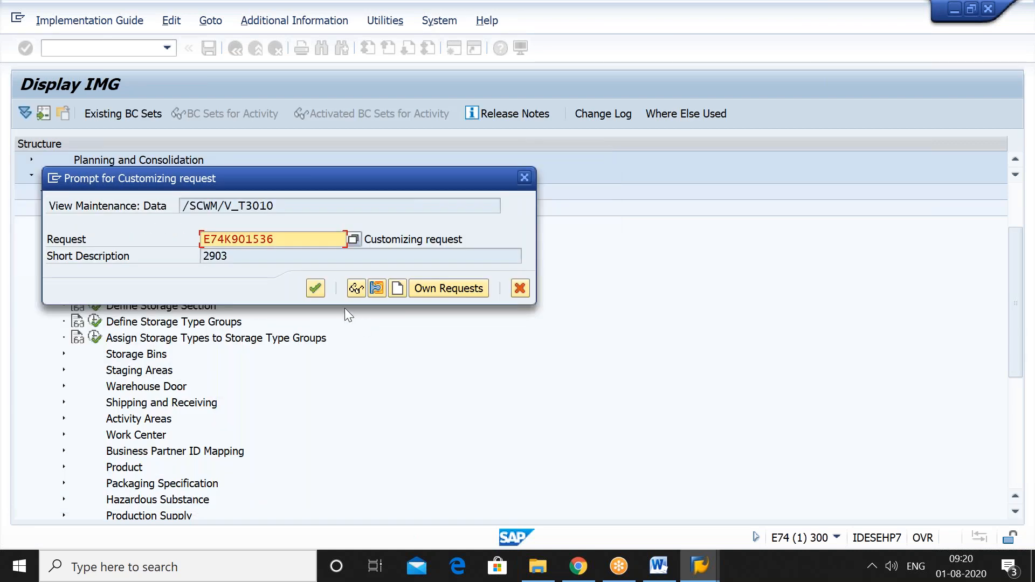
left_click(316, 288)
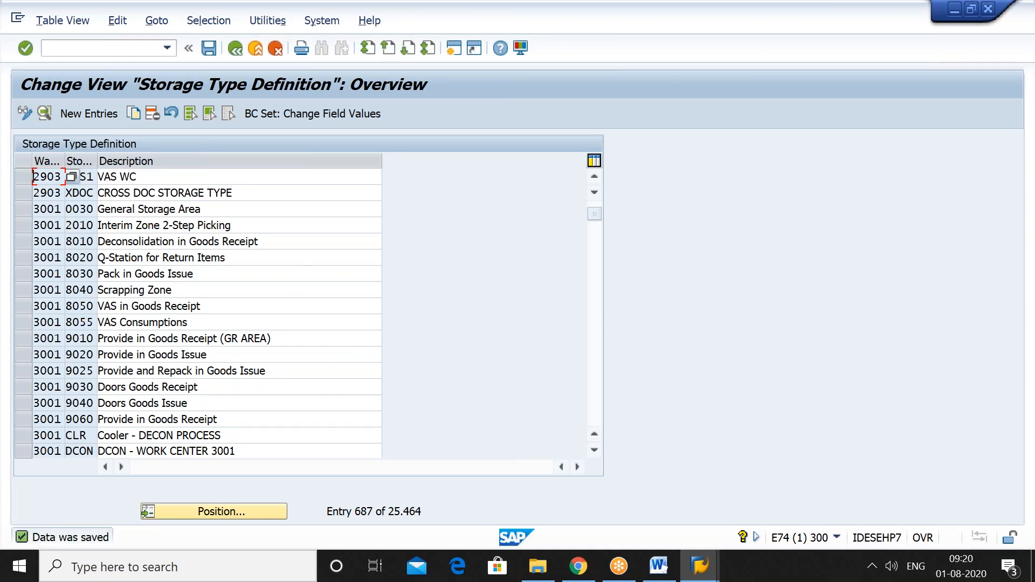
Exit the storage type definition and the IMG, and open the SAP Reference IMG again.
left_click(119, 49)
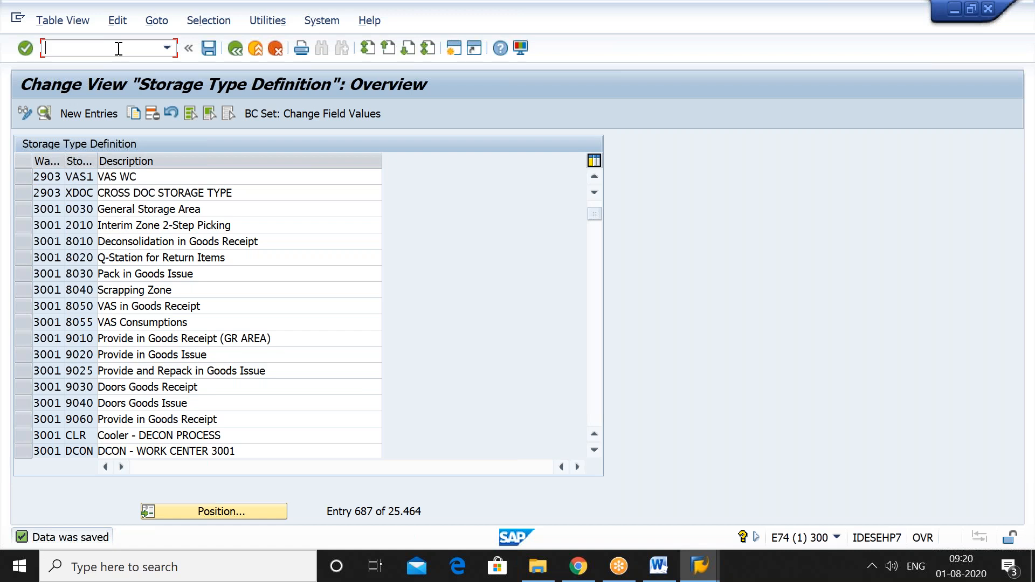
left_click(235, 47)
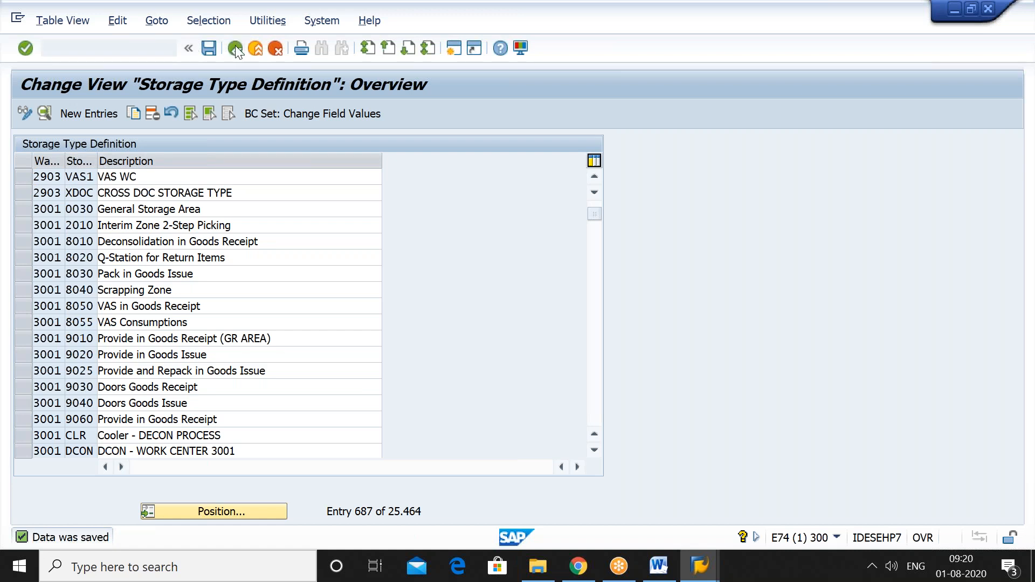
left_click(235, 47)
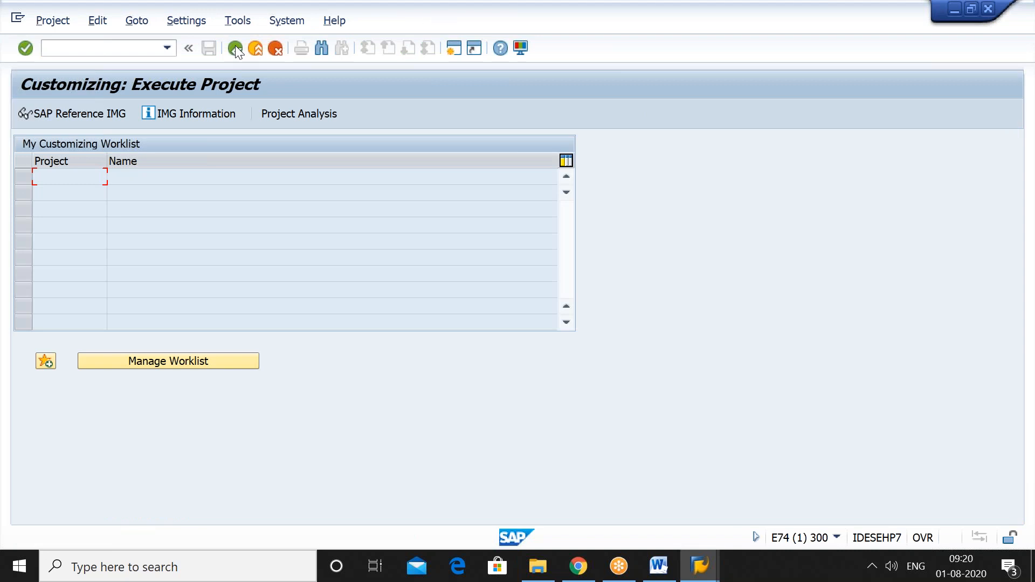
left_click(110, 115)
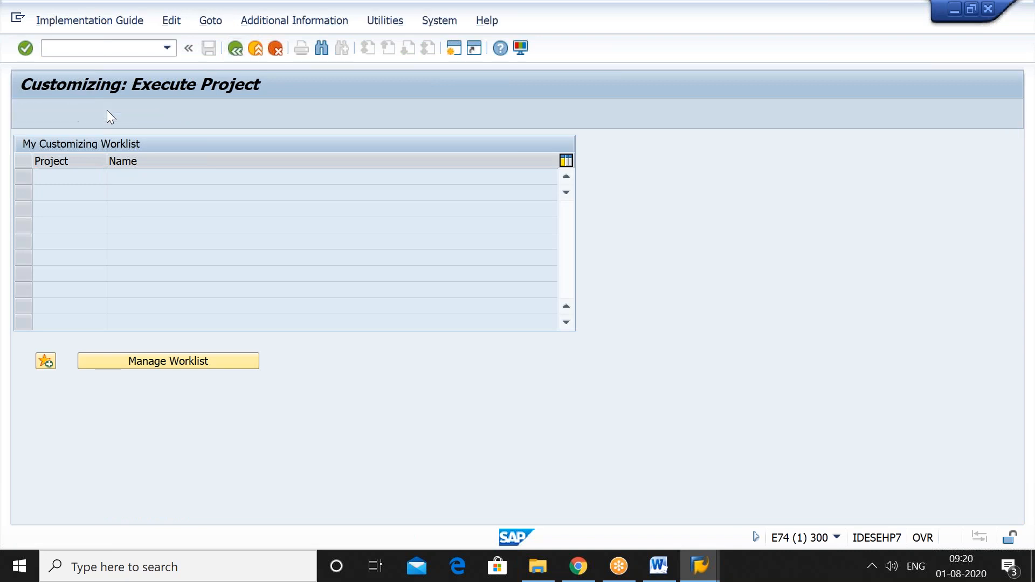
Open the Define Storage Section activity in the Master Data settings of Extended Warehouse Management.
left_click(176, 277)
key("Right")
key("Right")
key("Right")
key("Right")
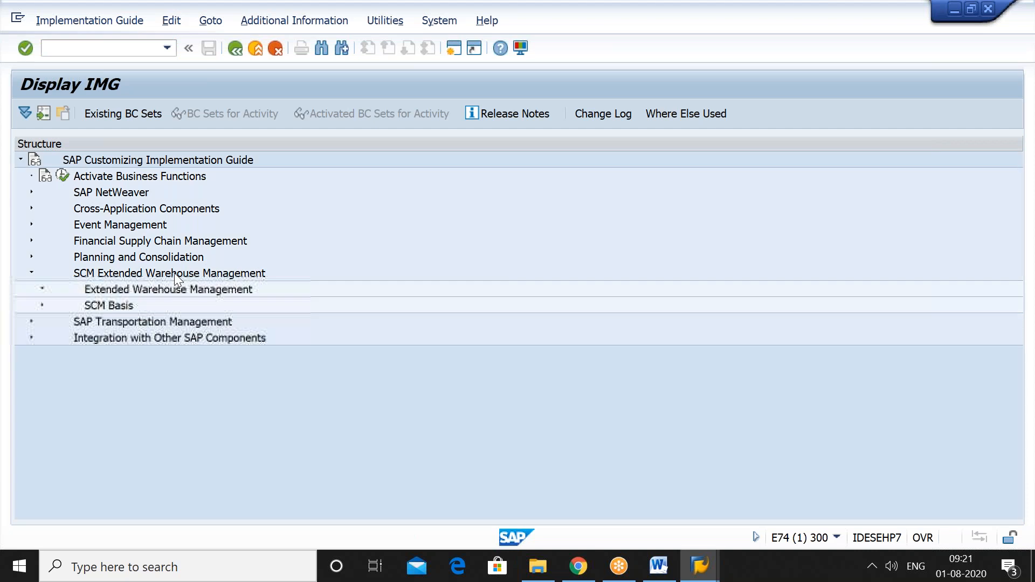
key("Right")
key("Down")
key("Down")
key("Down")
key("Down")
key("Down")
key("Down")
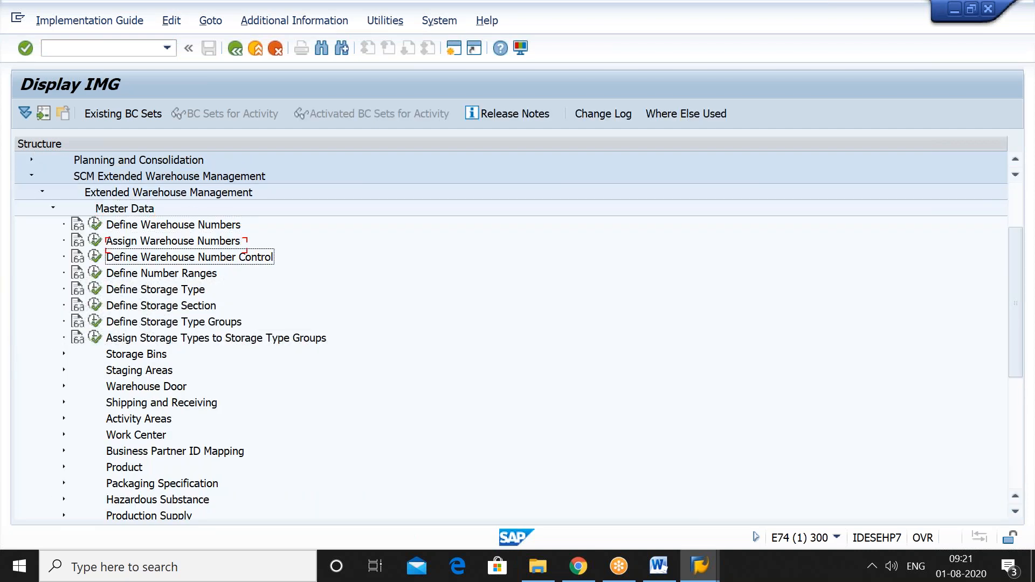
left_click(95, 305)
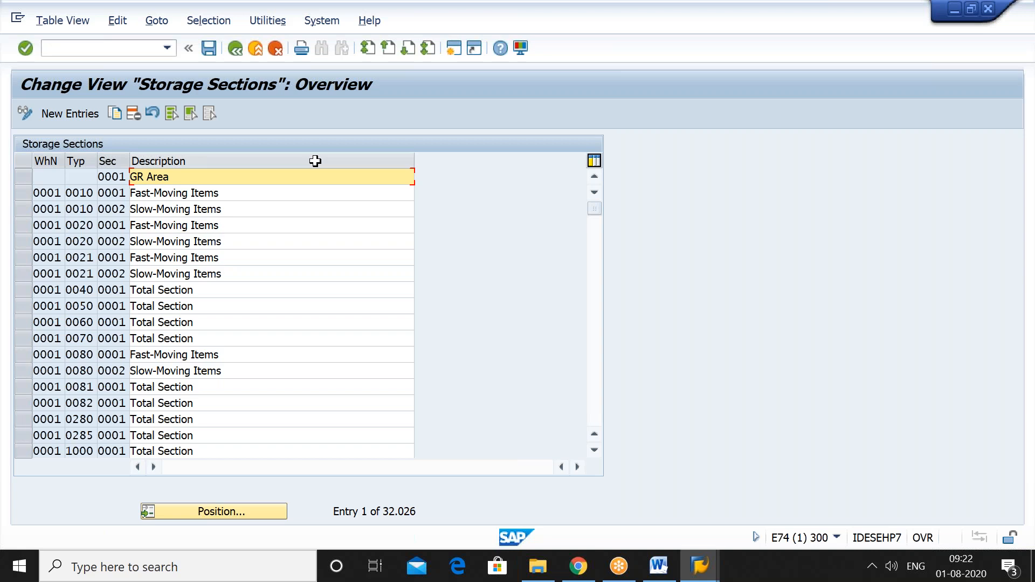
Start a new storage section entry for warehouse number 2903 and storage type VAS1.
left_click(67, 114)
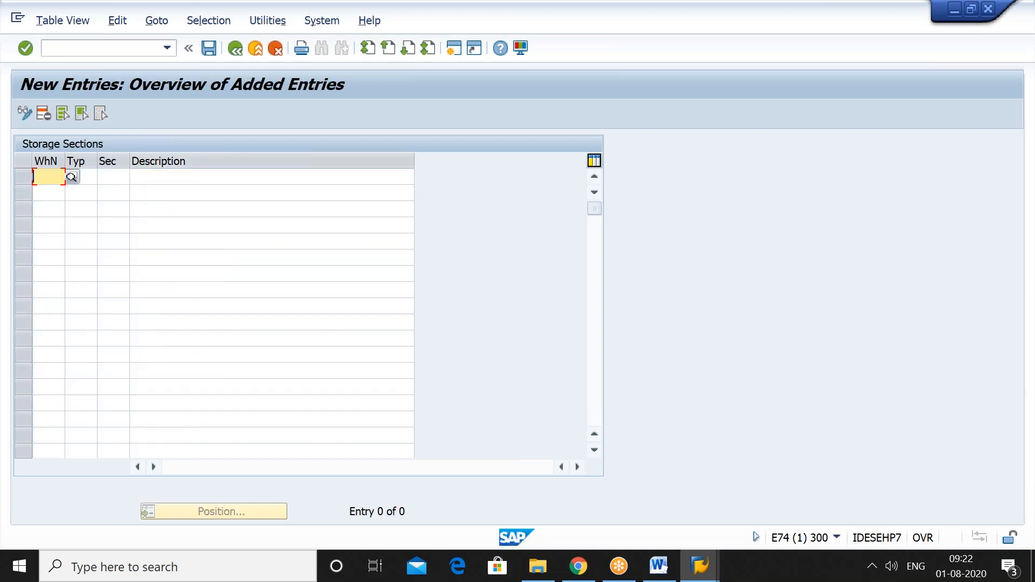
key("space")
key("Down")
key("Down")
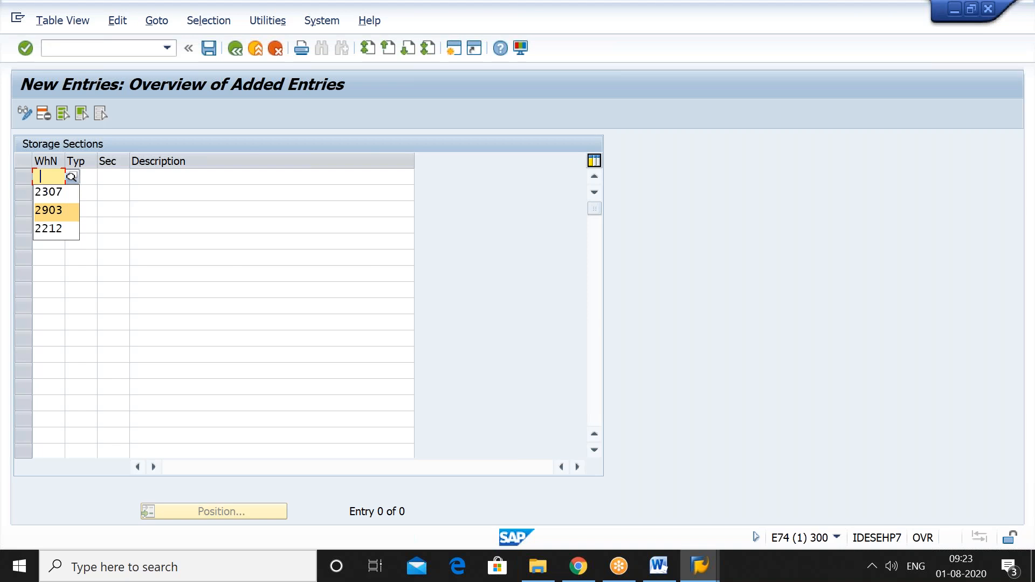
key("Return")
key("Tab")
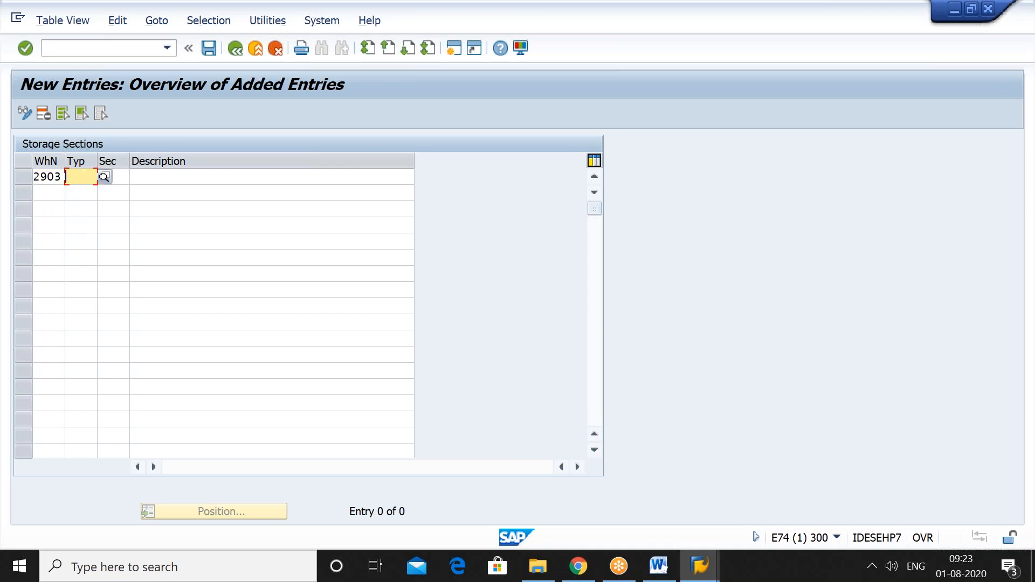
type("VA")
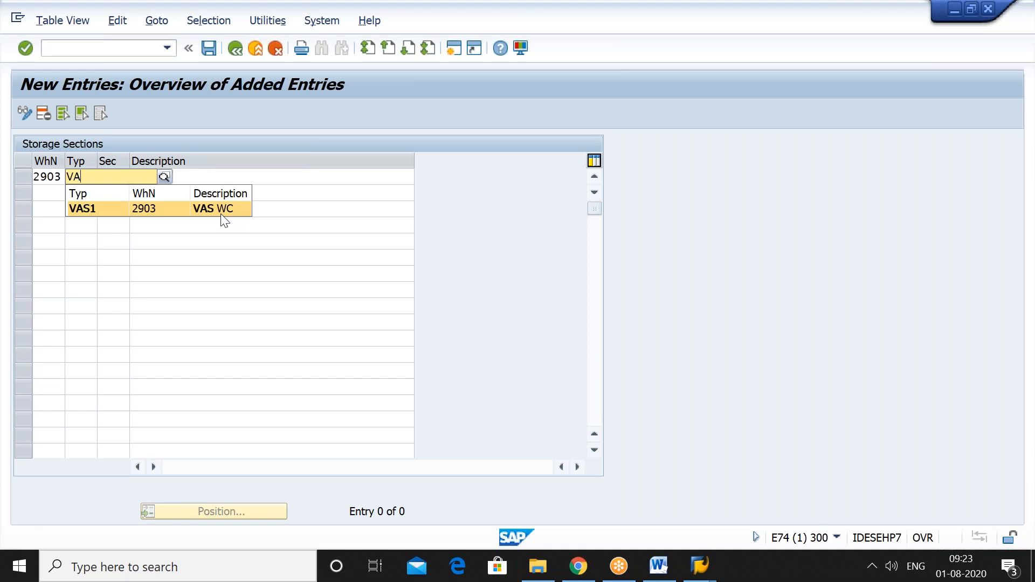
left_click(222, 215)
Set the new entry's section to 0001 and its description to "VAS WC SS".
key("Tab")
type("0001")
key("Tab")
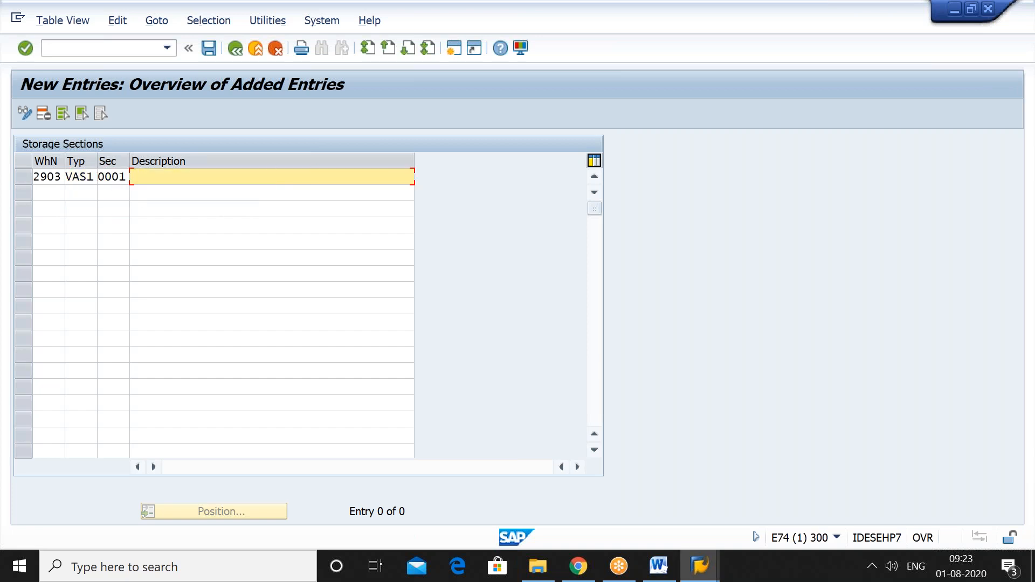
type("VAS WC SS")
key("Return")
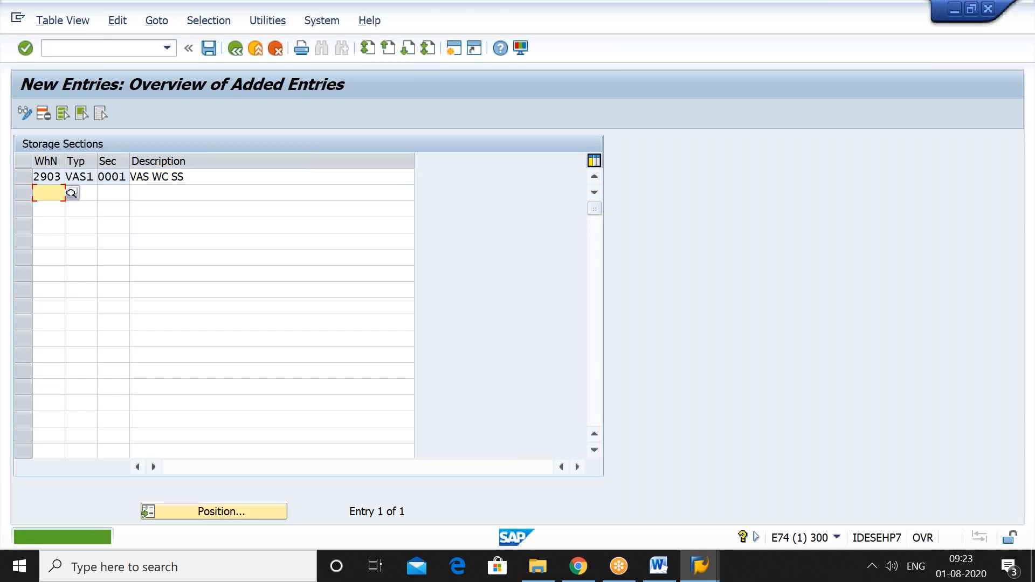
Save the storage section under the customizing request described as 2903 and return to the storage sections overview.
left_click(208, 49)
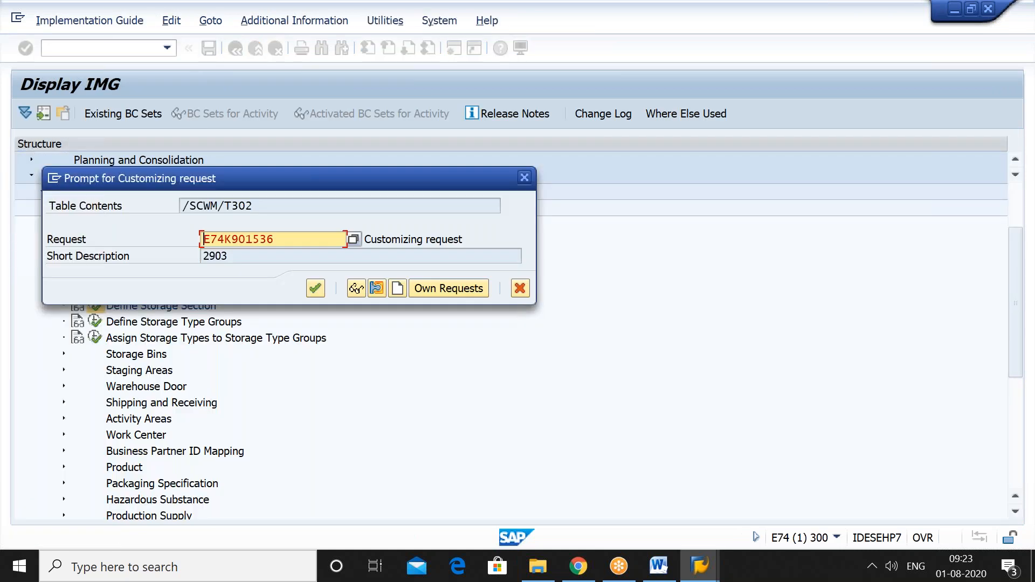
key("Return")
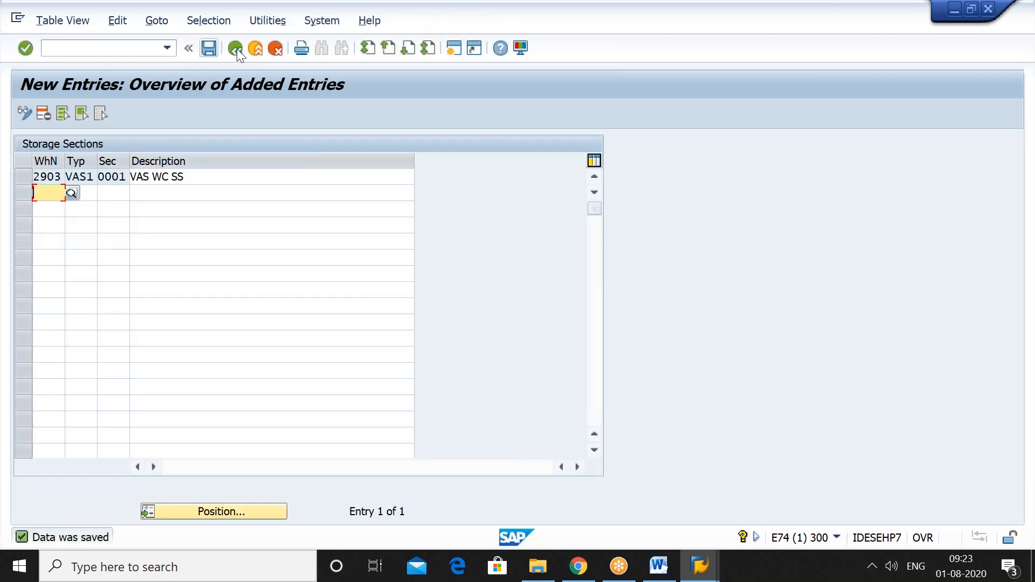
left_click(238, 49)
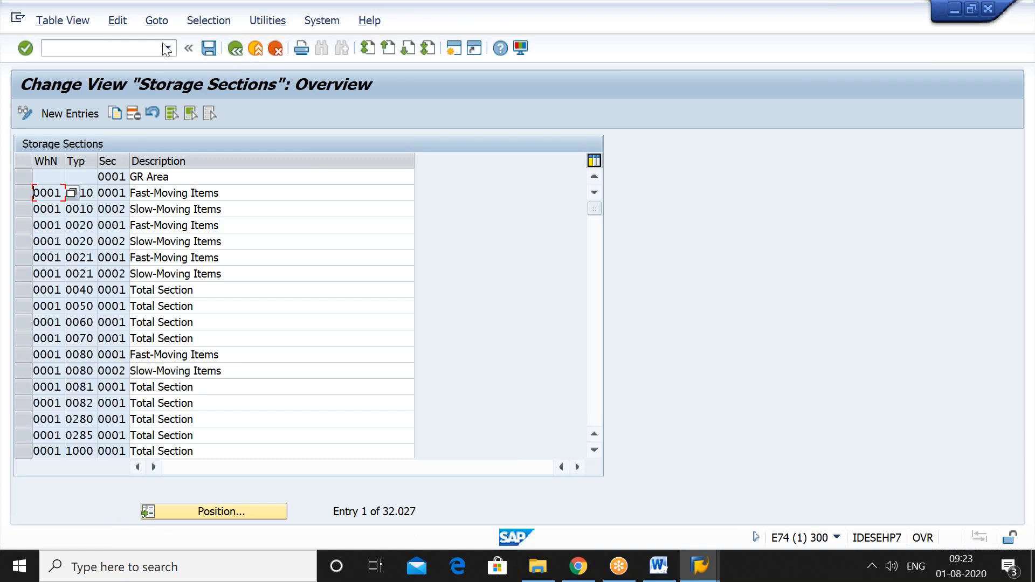
Try to open transaction /CWM/LS01 from the storage sections overview.
left_click(140, 48)
type("/N/CWM/")
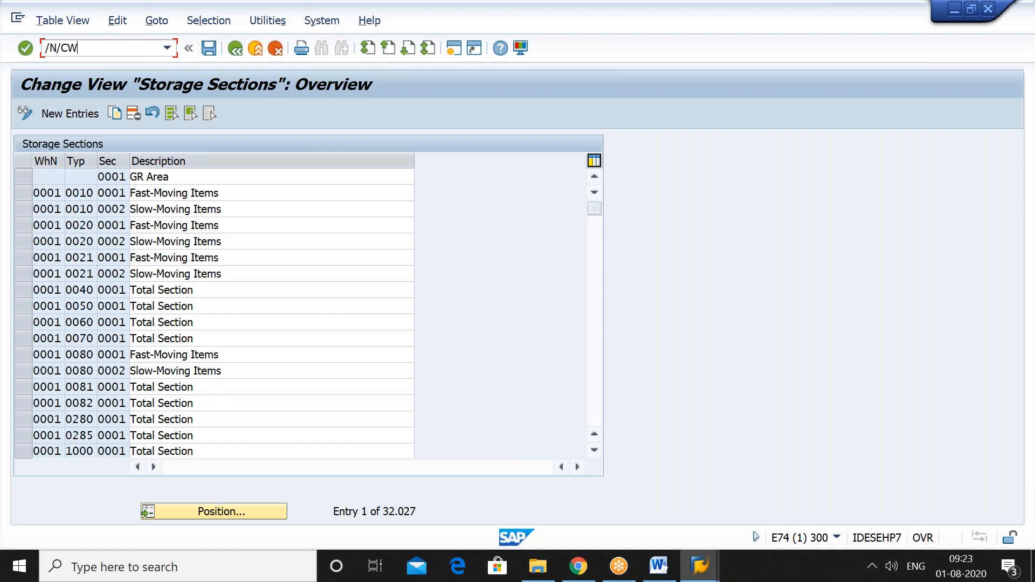
type("LS01")
key("Return")
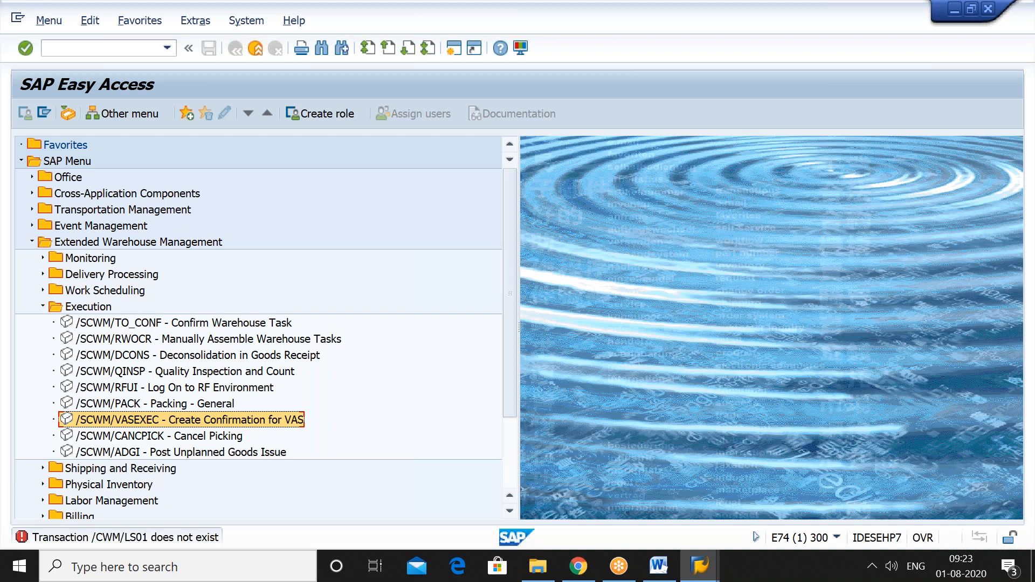
Open the Create Storage Bin transaction /SCWM/LS01.
left_click(80, 48)
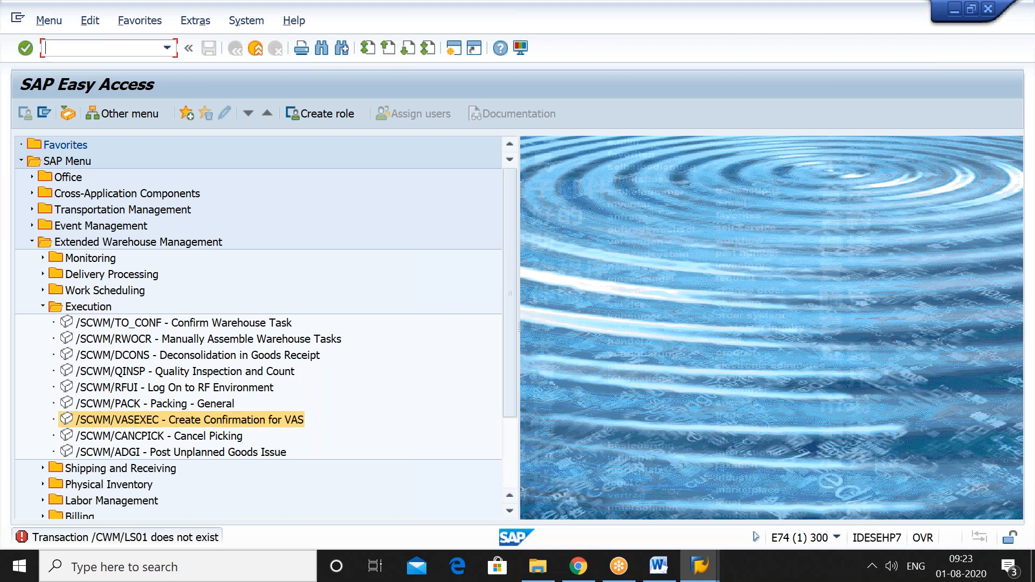
type("/N/SCWM/LS01")
key("Return")
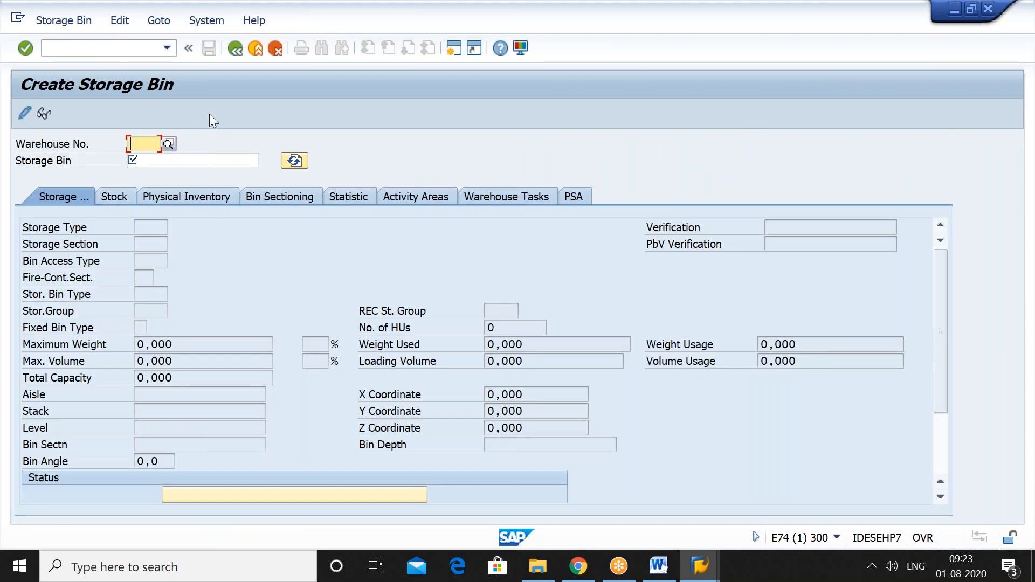
Start a new storage bin named VAS BIN in warehouse 2903.
type("2")
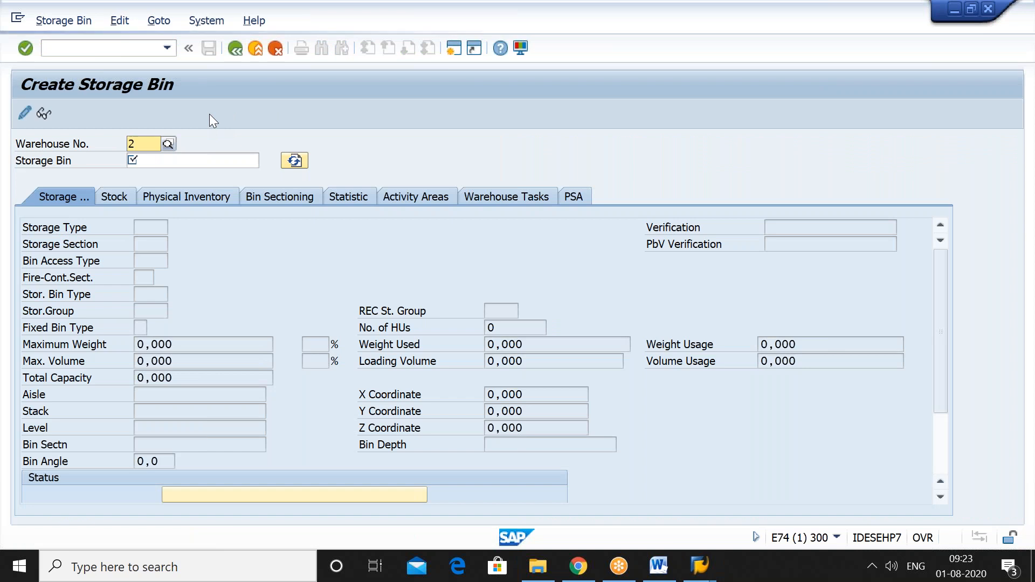
type("9")
key("Down")
key("Return")
key("Tab")
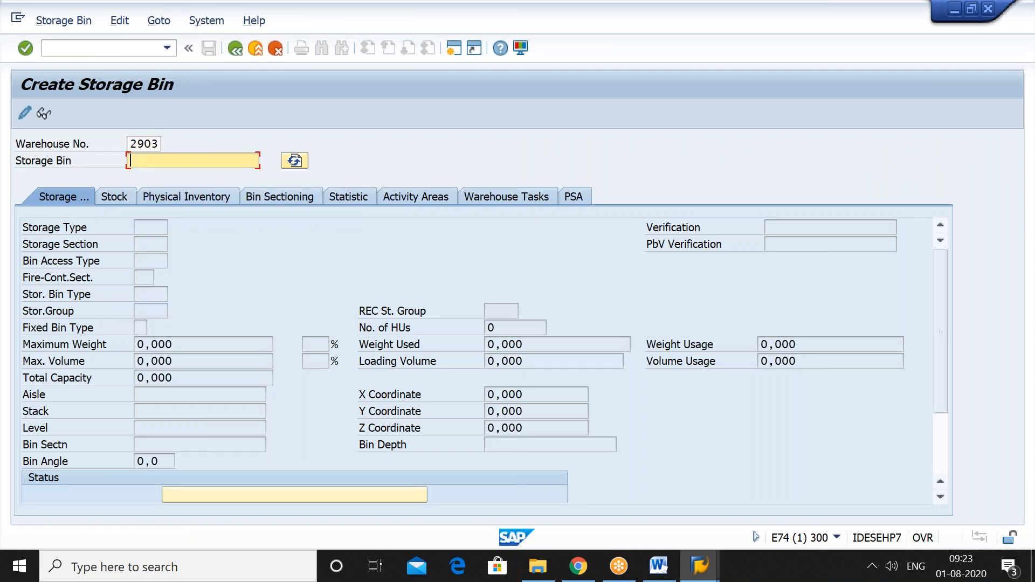
type("VAS BIN")
key("Return")
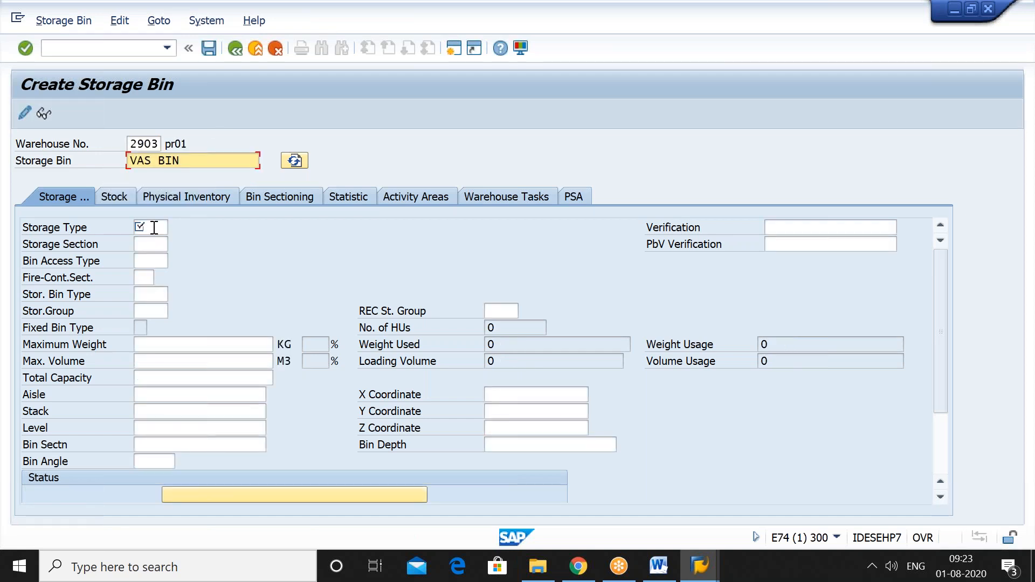
Assign VAS BIN to storage type VAS1 and storage section 0001, and save the bin.
left_click(156, 228)
left_click(175, 228)
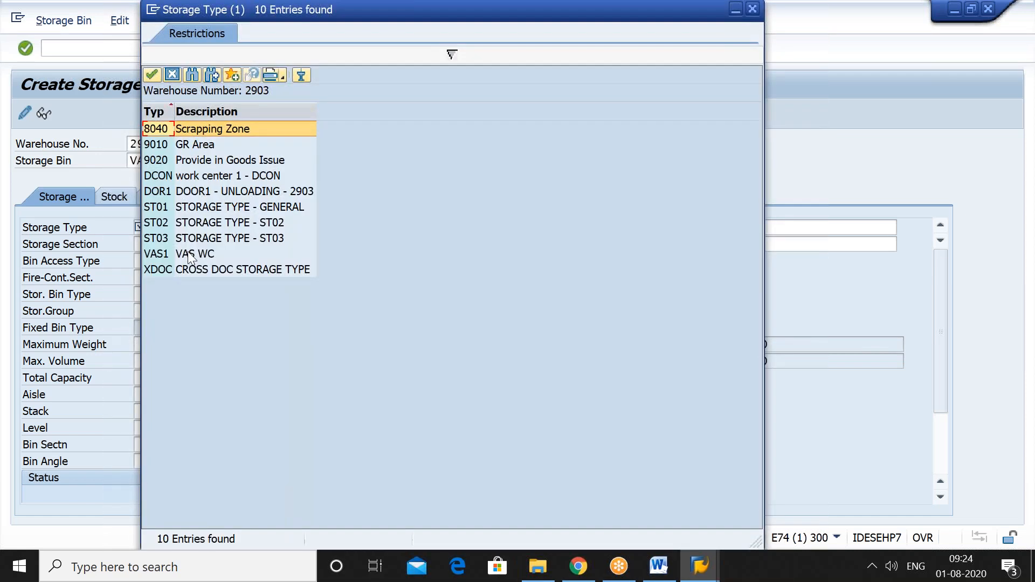
double_click(190, 255)
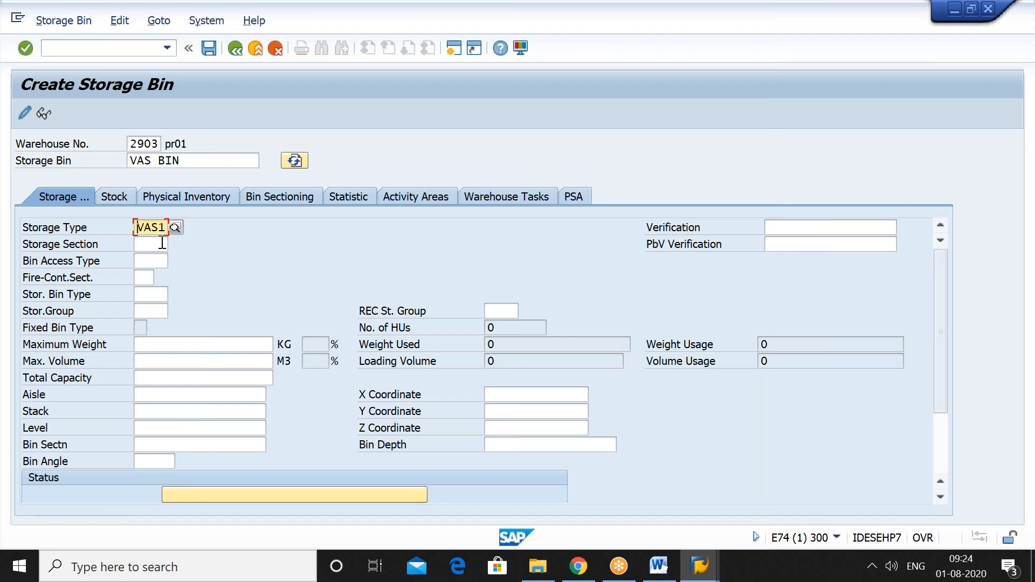
left_click(162, 243)
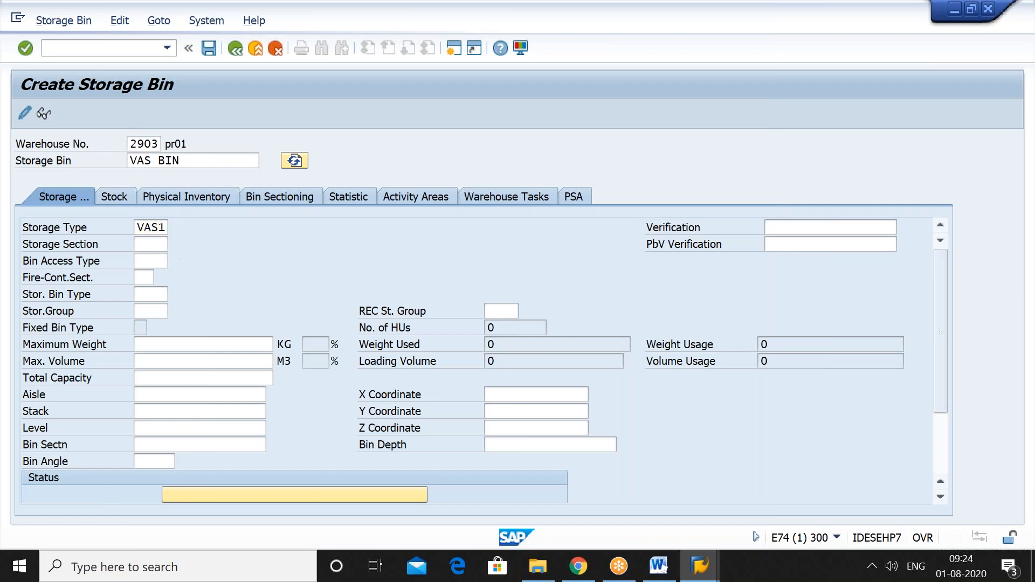
key("F4")
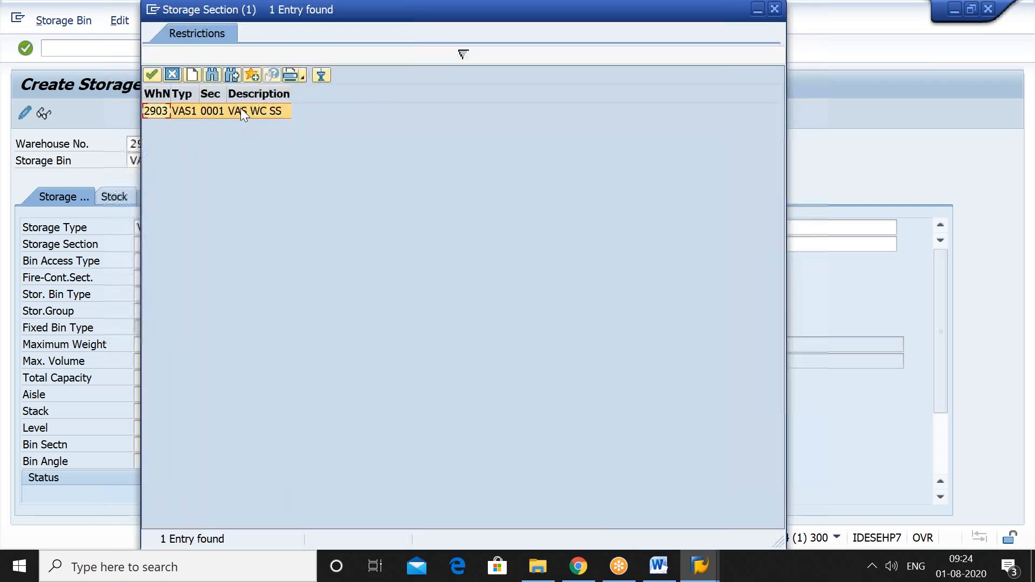
double_click(247, 109)
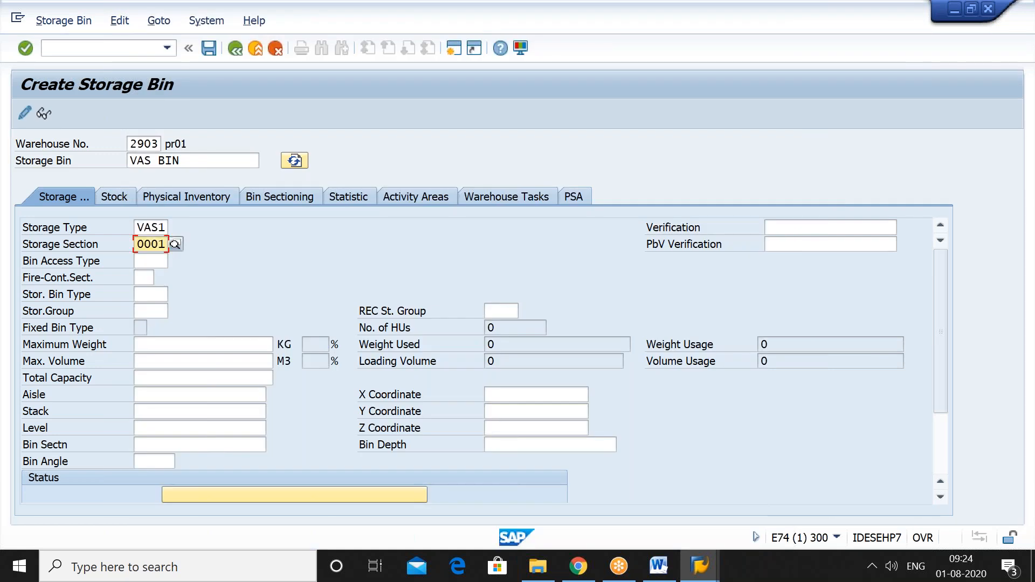
key("Return")
left_click(209, 53)
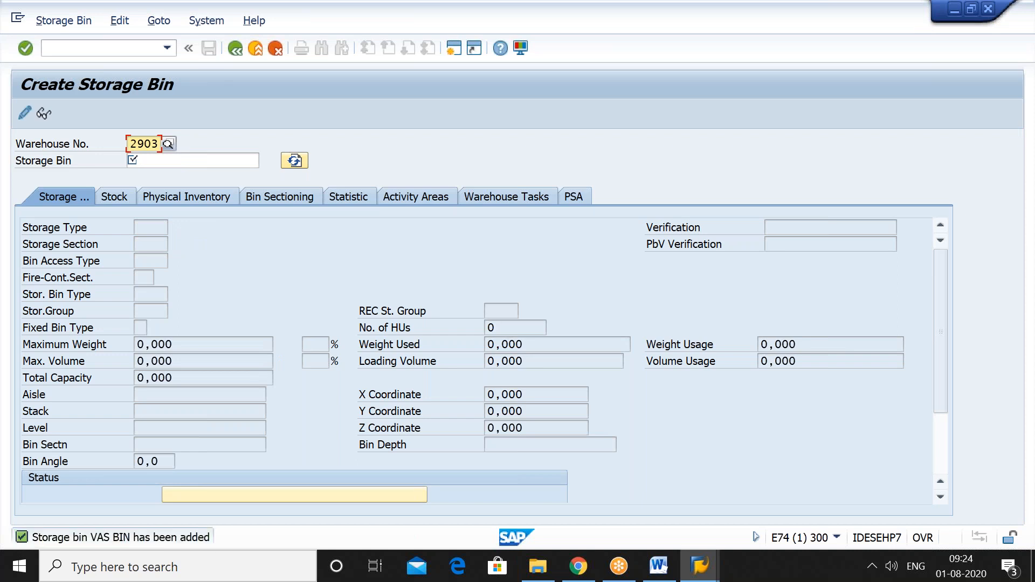
Leave the storage bin creation and return to the SAP Easy Access screen.
left_click(143, 48)
type("/N")
key("Return")
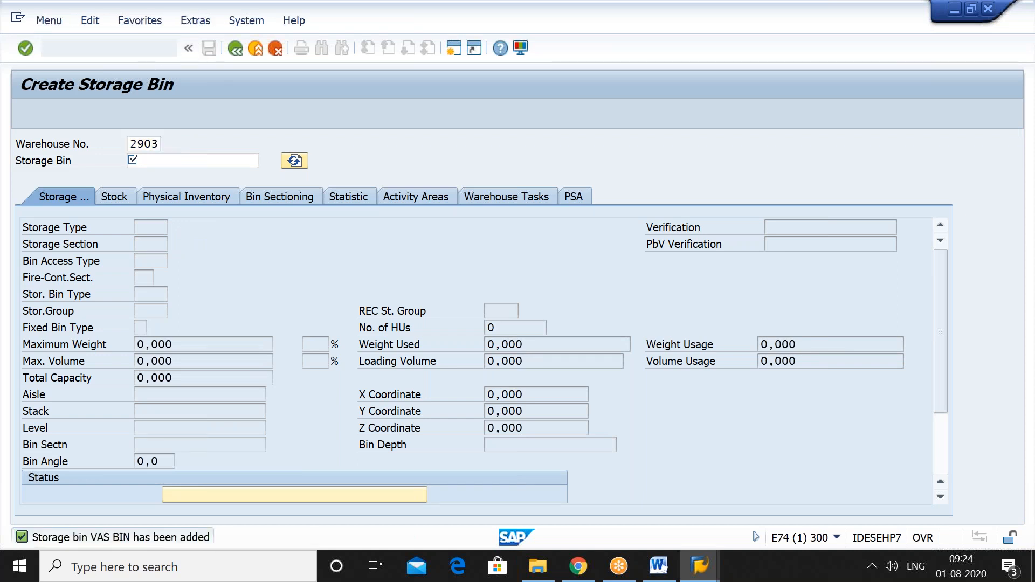
Switch to the Word notes and copy "WORK CENTER" from the numbered list onto a new line below "Define Storage Type".
left_click(667, 570)
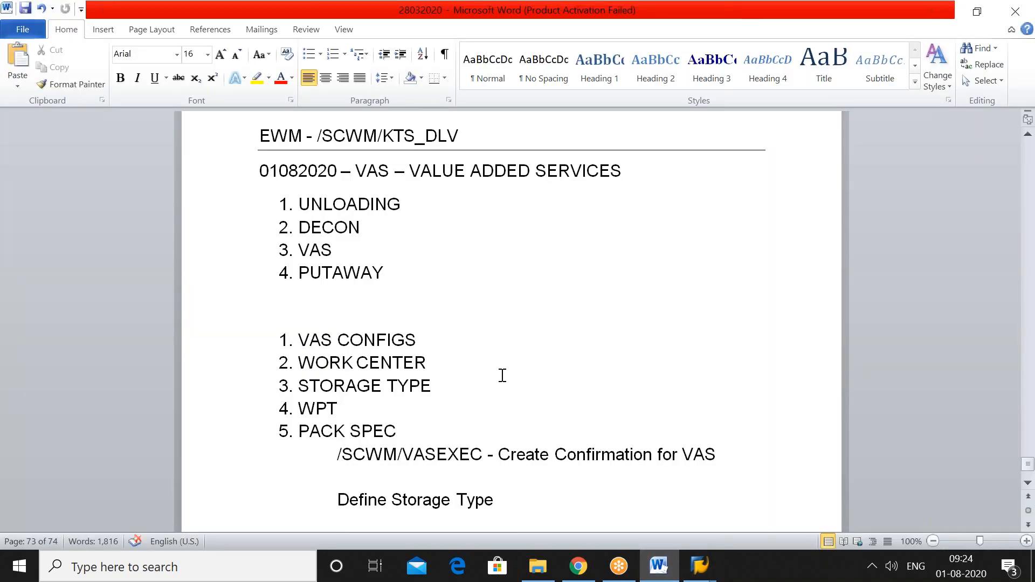
left_click(448, 365)
left_click_drag(449, 365, 297, 364)
key("ctrl+c")
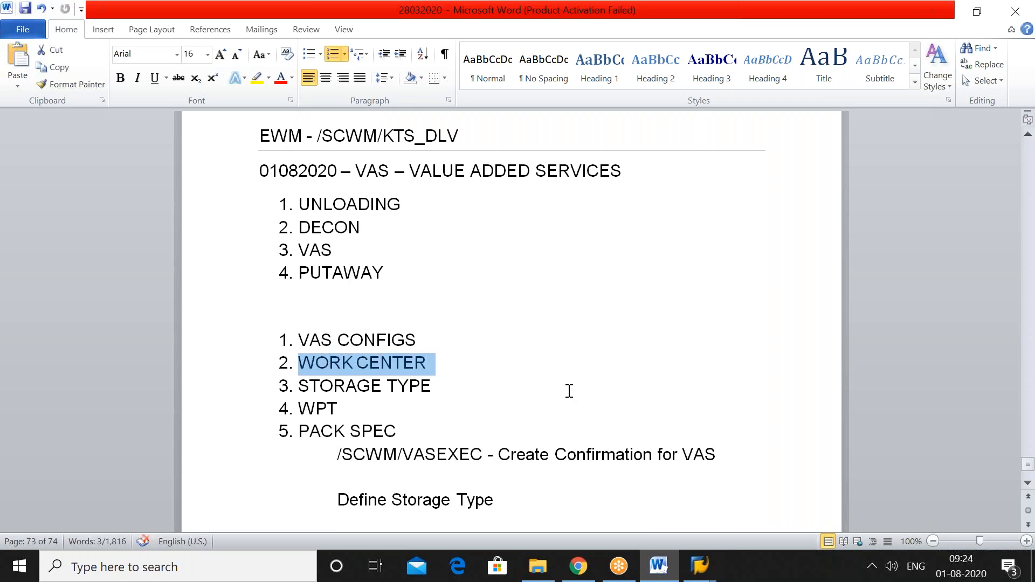
left_click(539, 501)
key("Return")
key("ctrl+v")
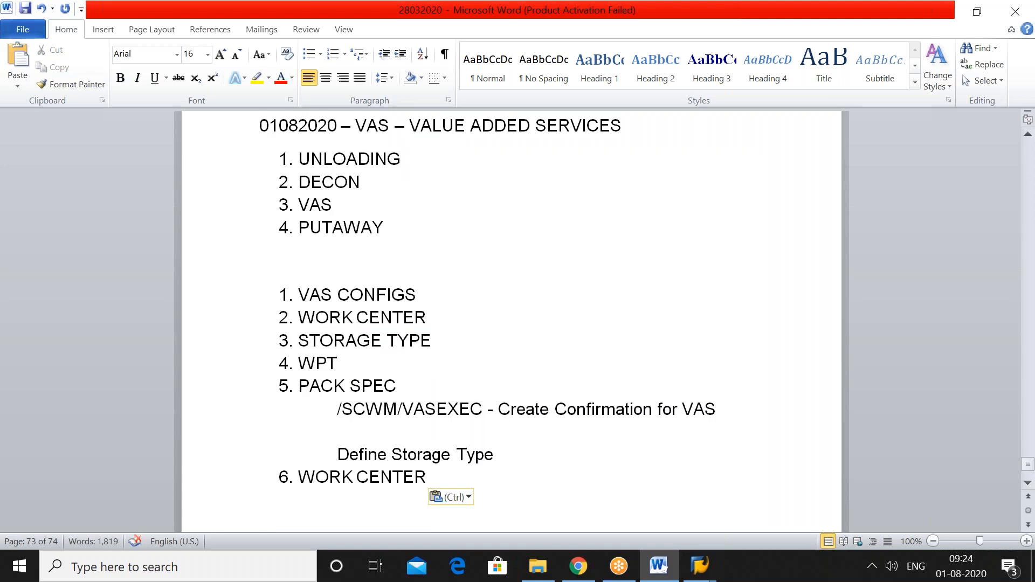
Remove the list number from the pasted "WORK CENTER" line and indent it to align with "Define Storage Type".
left_click(342, 477)
left_click(285, 477)
left_click(299, 478)
key("BackSpace")
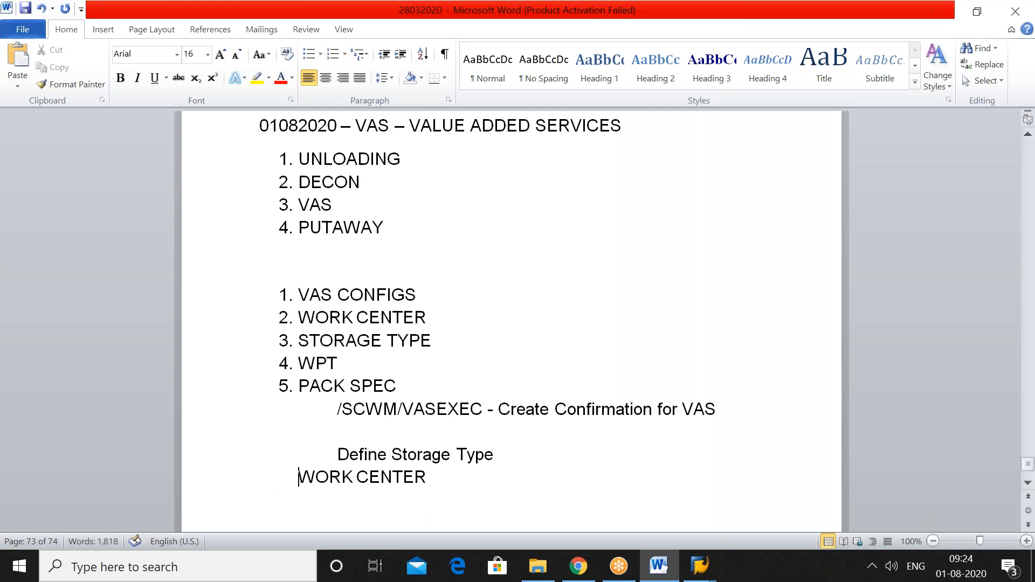
key("Tab")
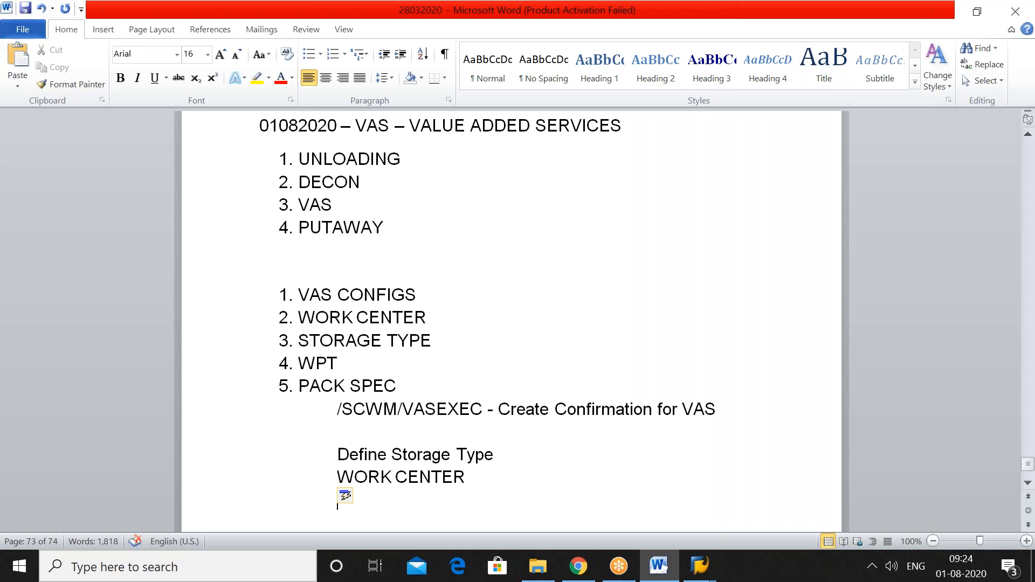
Switch to the SAP User Maintenance session, decline its log-off prompt, and end that session with /NEX.
mouse_move(698, 571)
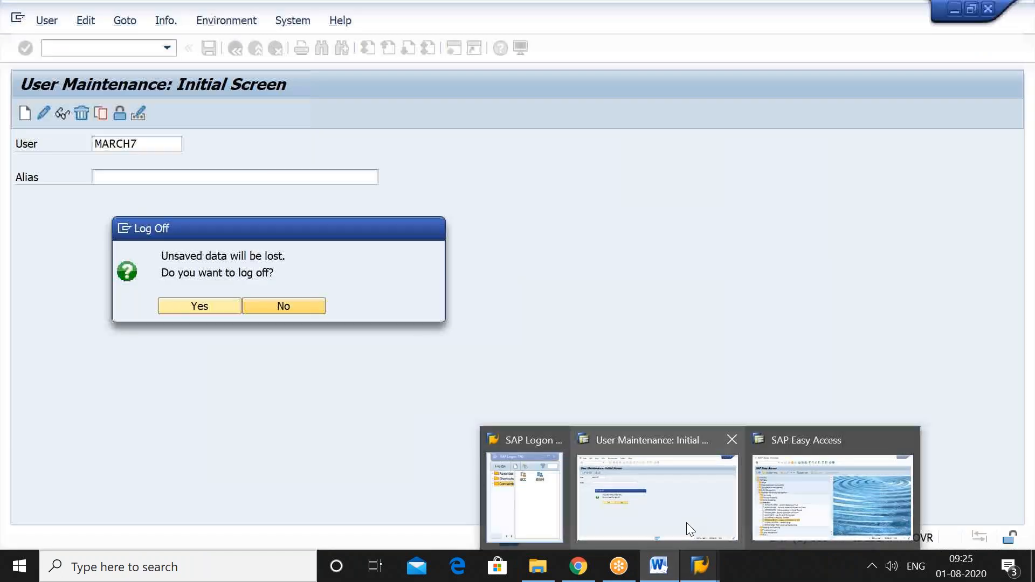
left_click(687, 523)
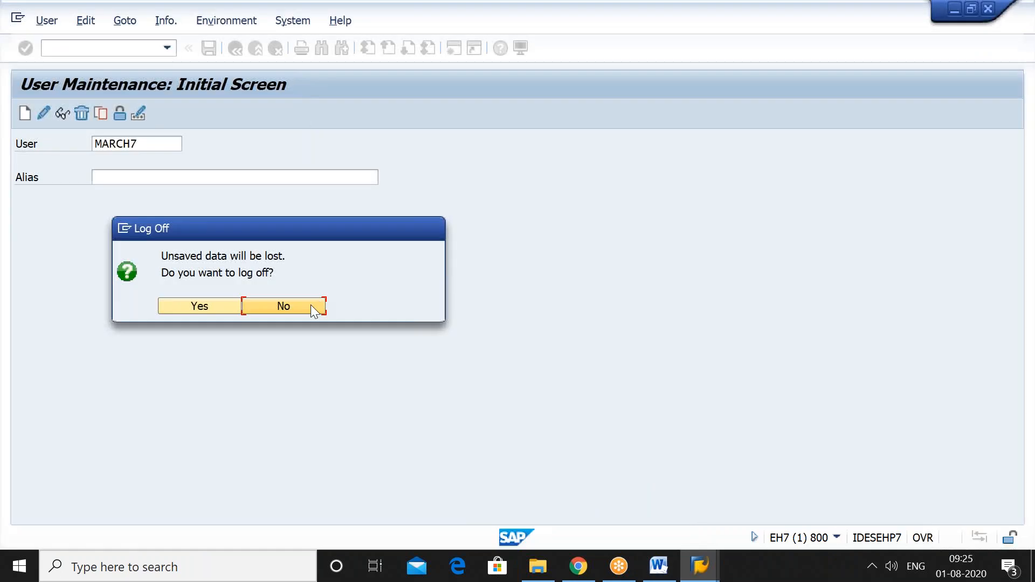
left_click(298, 309)
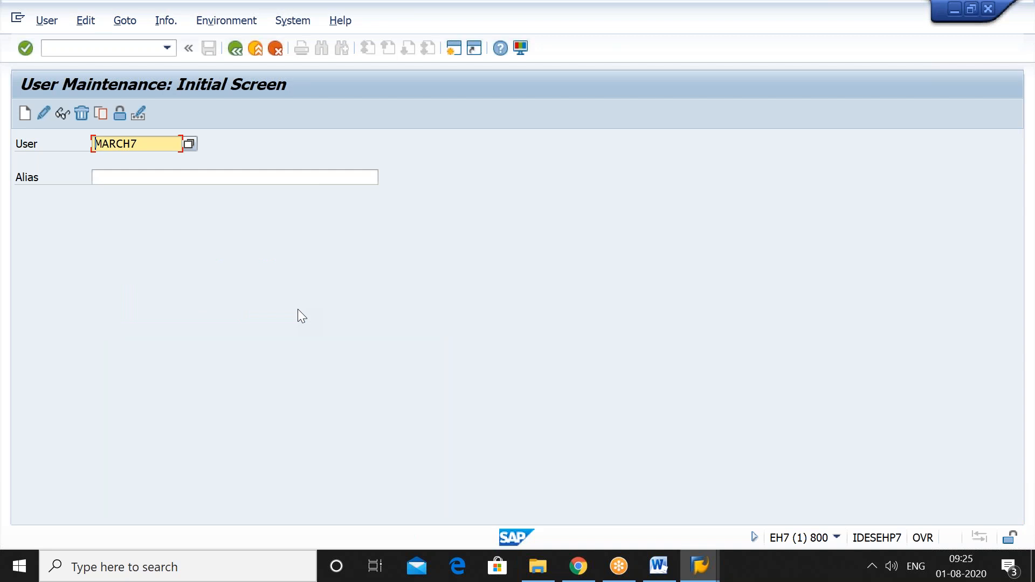
mouse_move(708, 575)
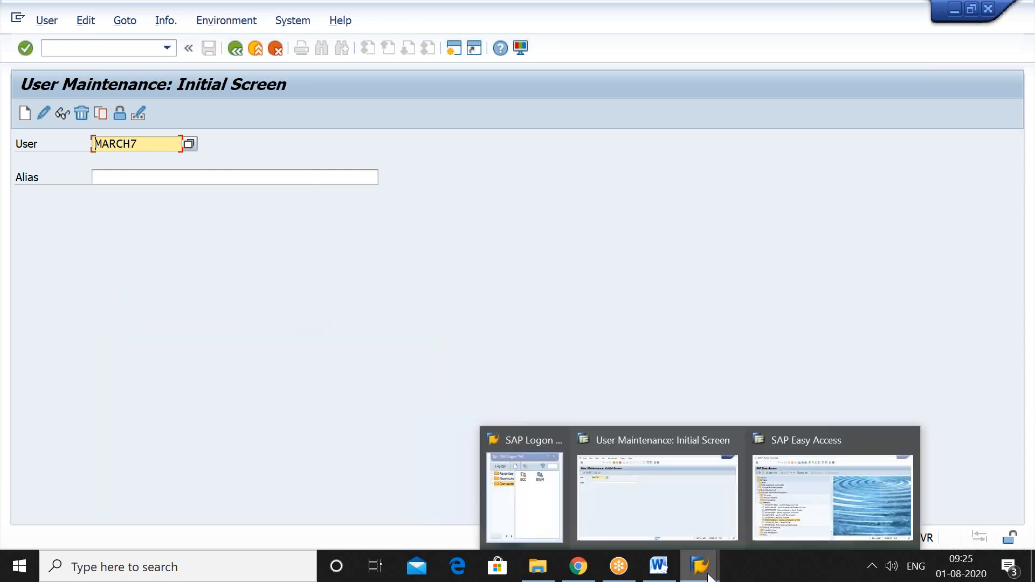
mouse_move(559, 431)
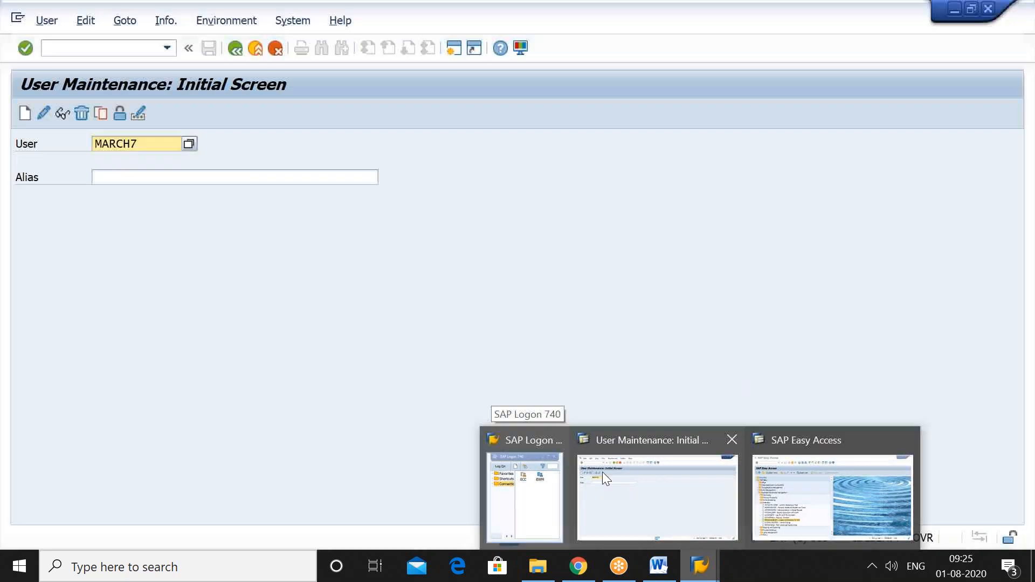
left_click(615, 482)
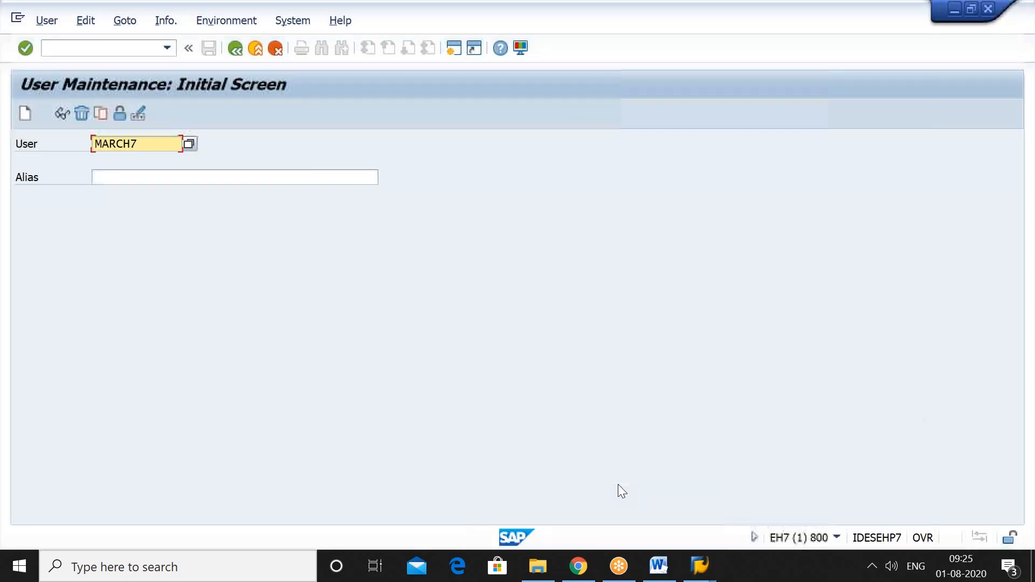
left_click(110, 49)
type("NEX")
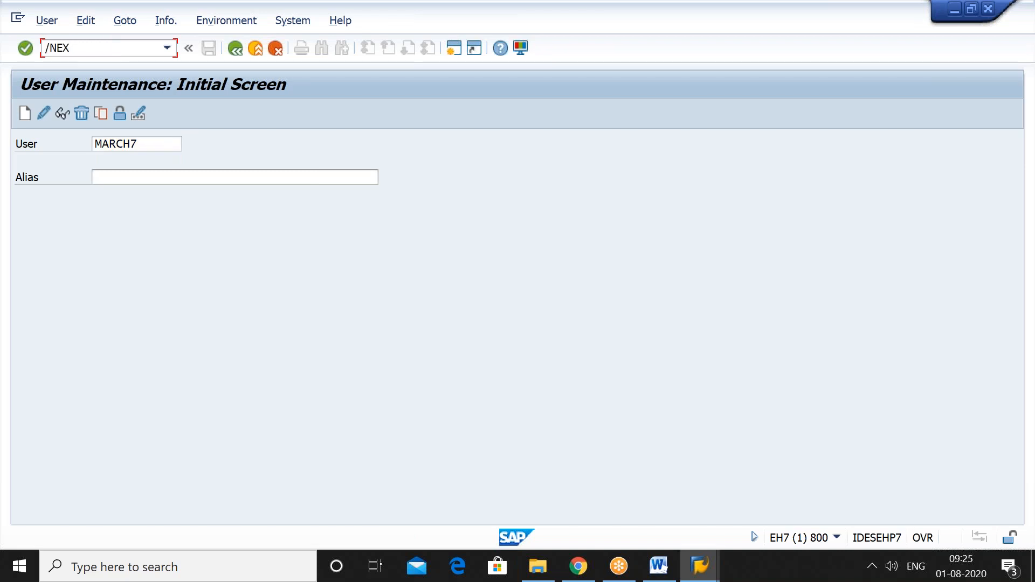
key("Return")
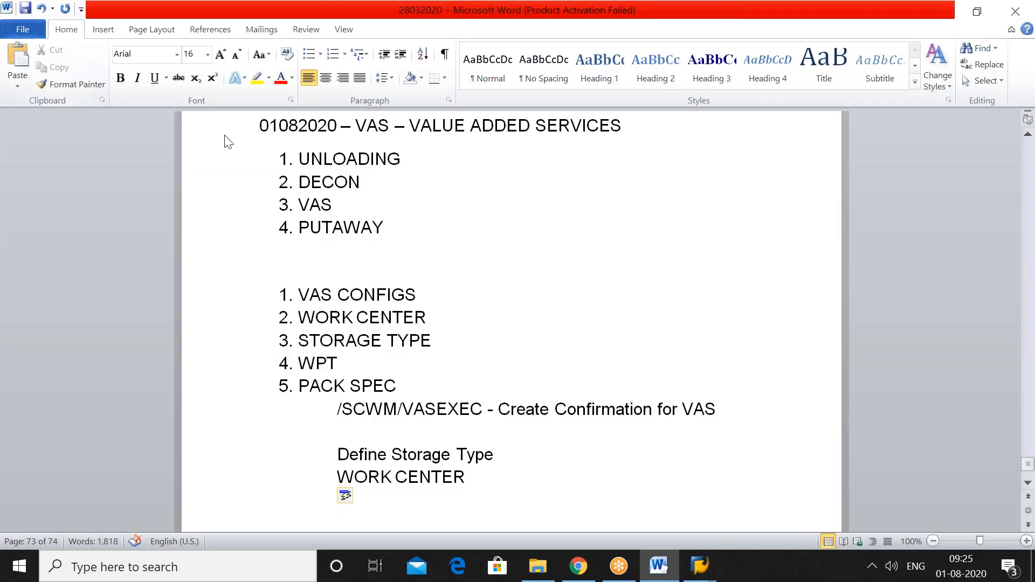
Return to the SAP Easy Access session and run SPRO to display the customizing implementation guide.
left_click(701, 567)
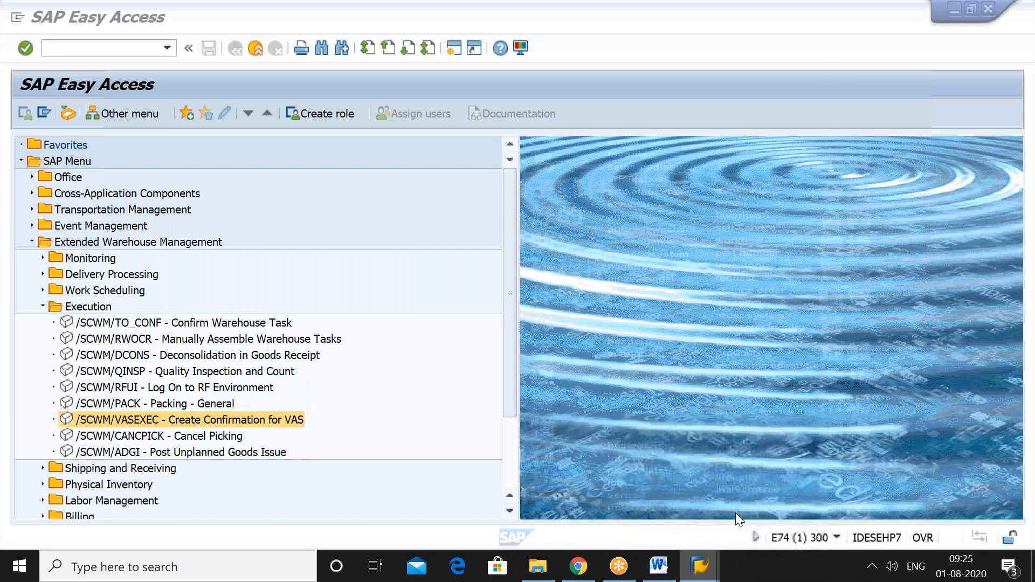
left_click(735, 513)
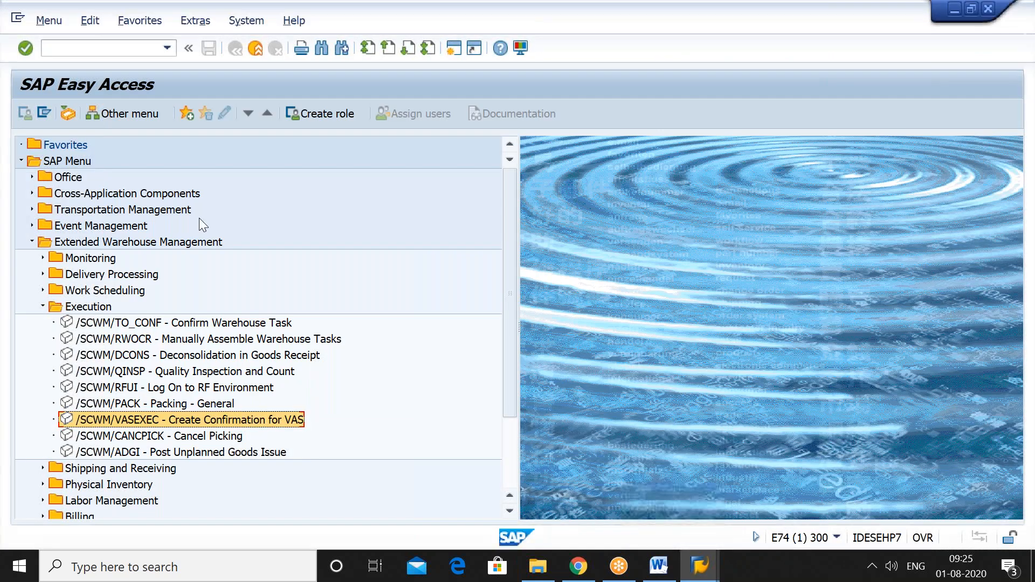
left_click(133, 48)
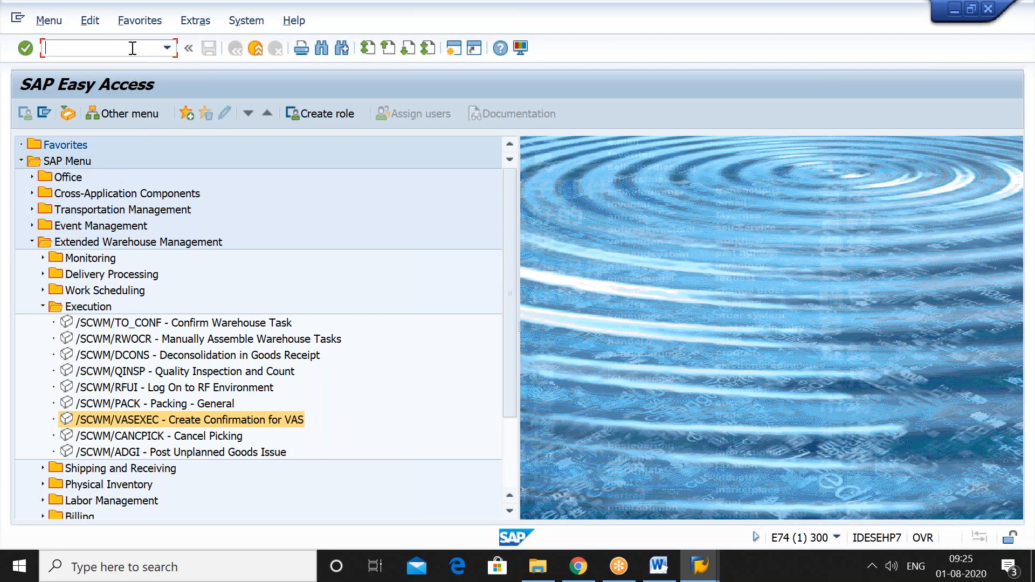
type("SPRO")
key("Return")
left_click(113, 111)
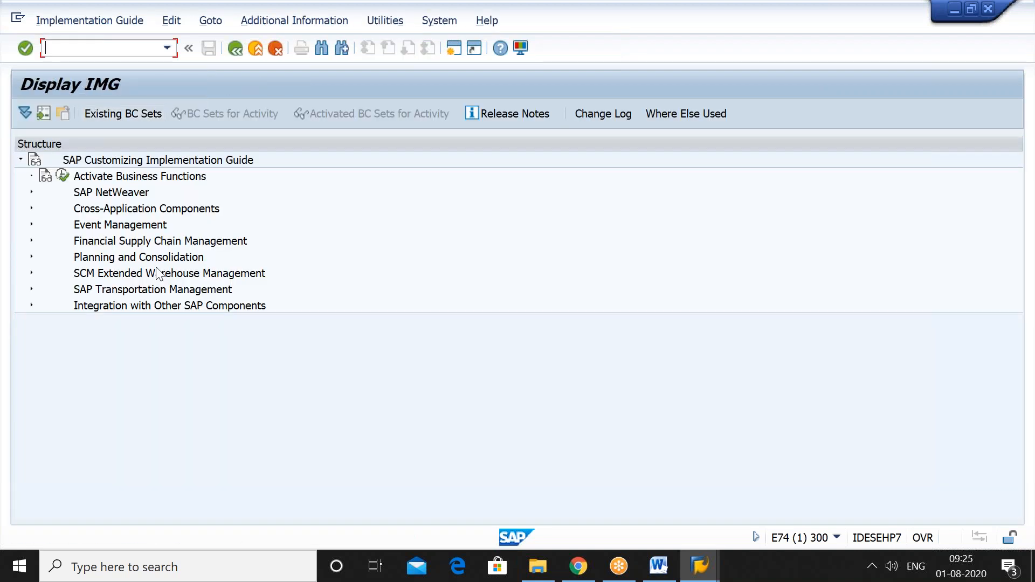
Expand SCM Extended Warehouse Management > Extended Warehouse Management > Master Data > Work Center in the implementation guide.
left_click(159, 273)
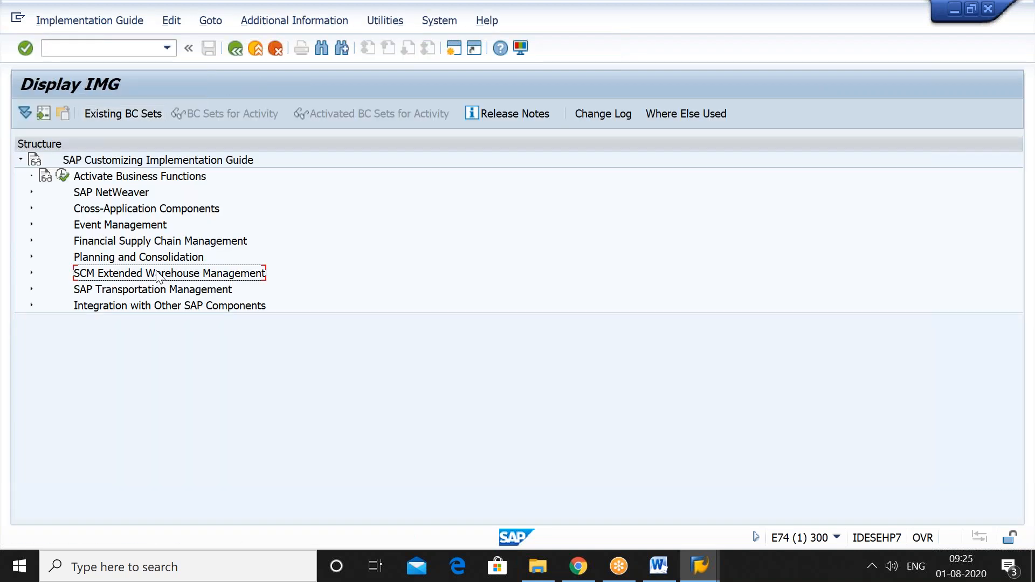
left_click(739, 43)
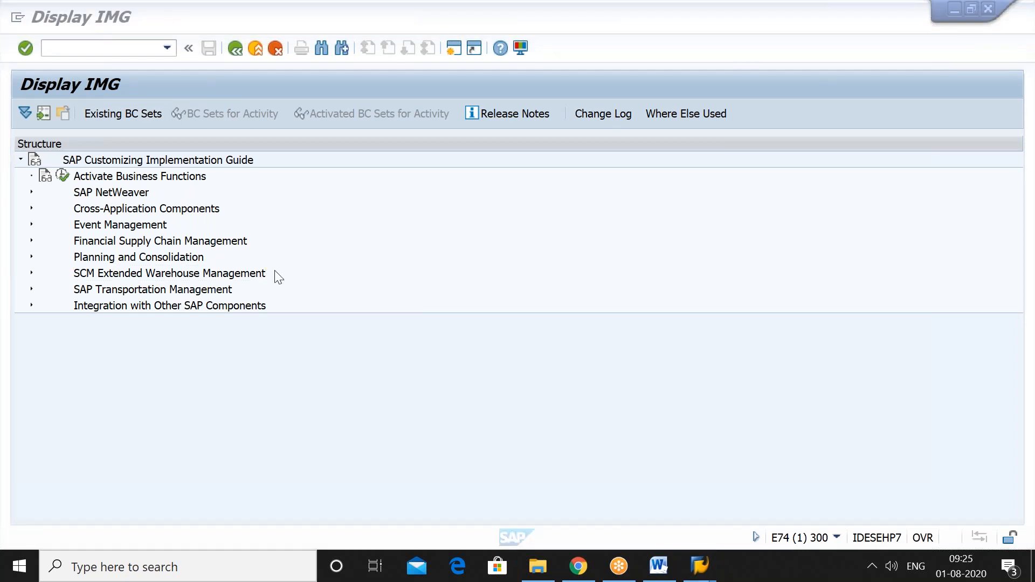
left_click(259, 274)
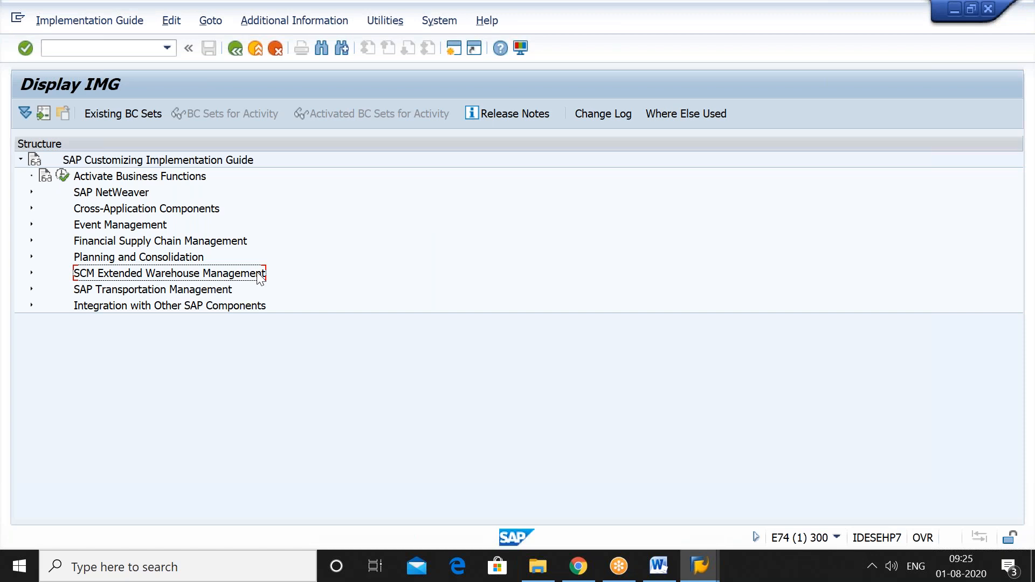
key("Right")
key("Right")
key("Right")
key("Right")
key("Right")
key("Down")
key("Down")
key("Down")
key("Down")
key("Down")
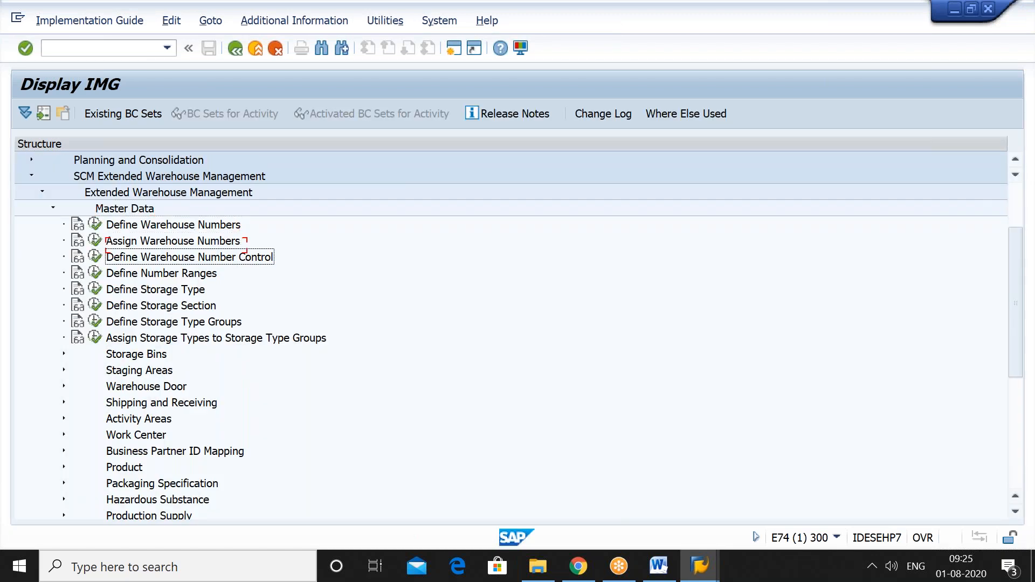
key("Down")
key("Down")
key("Down")
key("Down")
key("Down")
key("Down")
key("Down")
key("Down")
key("Down")
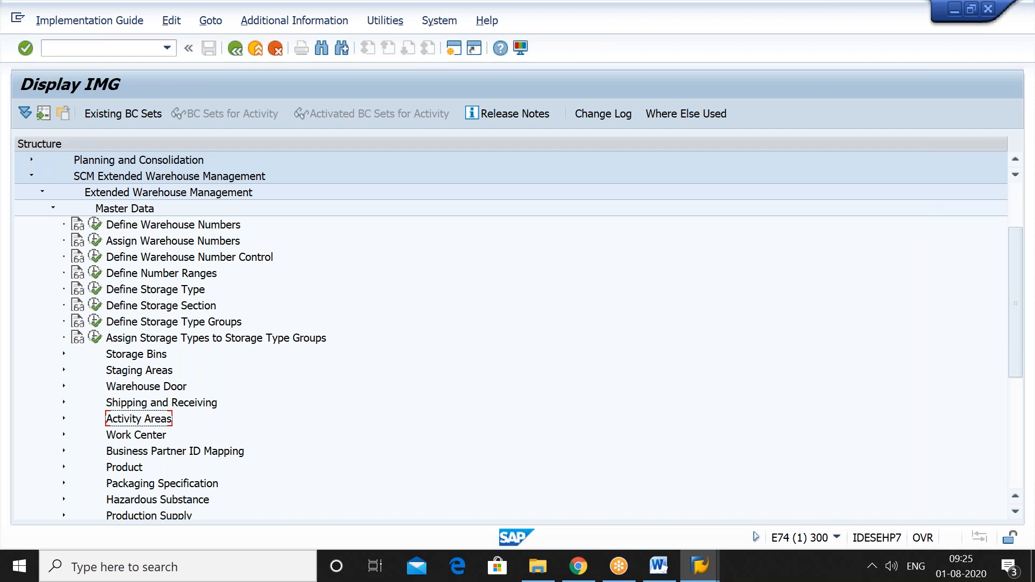
key("Right")
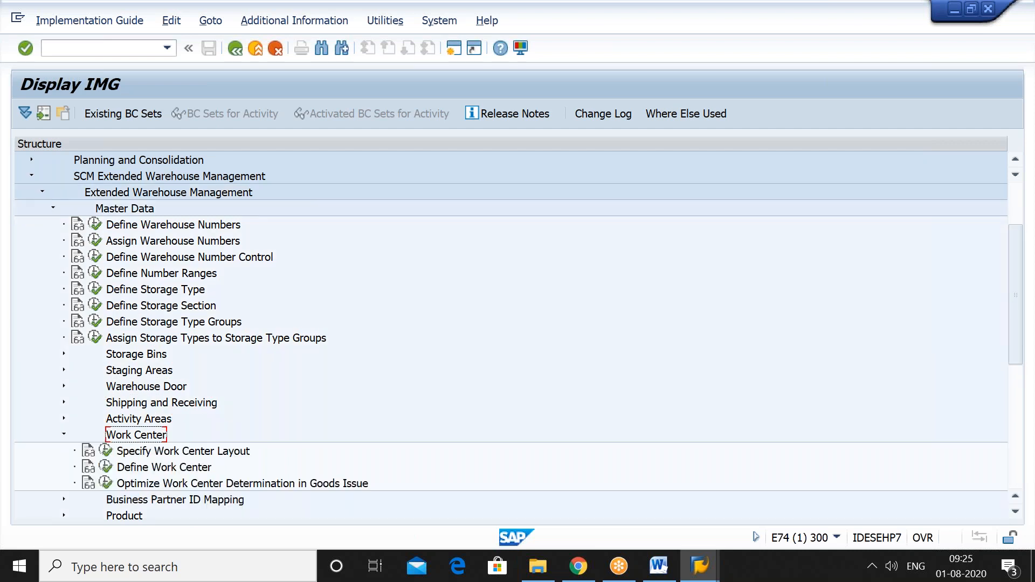
Record the activity name "Specify Work Center Layout" below "WORK CENTER" in the Word notes and return to SAP.
key("Down")
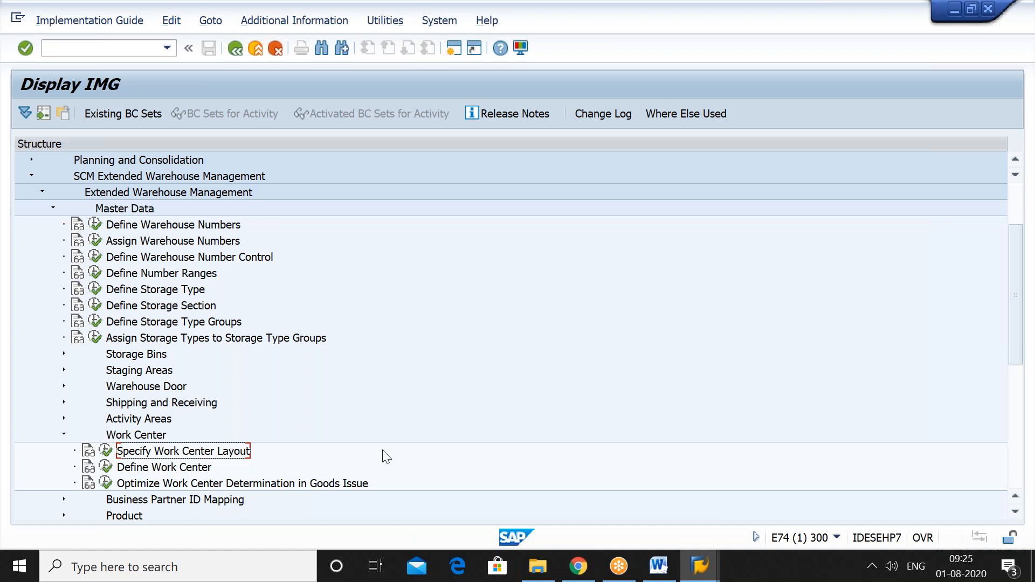
left_click(659, 568)
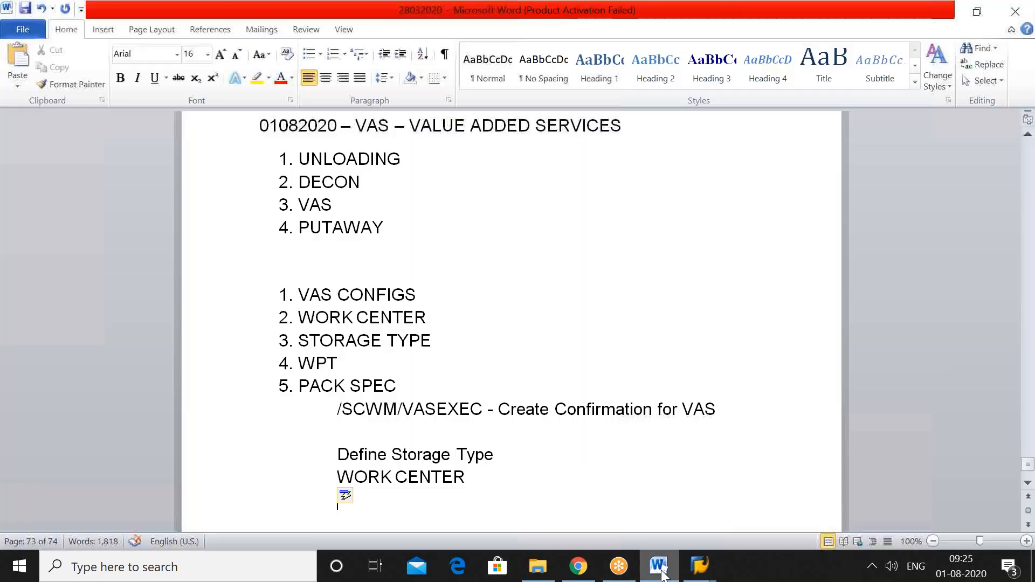
type("Specify Work Center Layout")
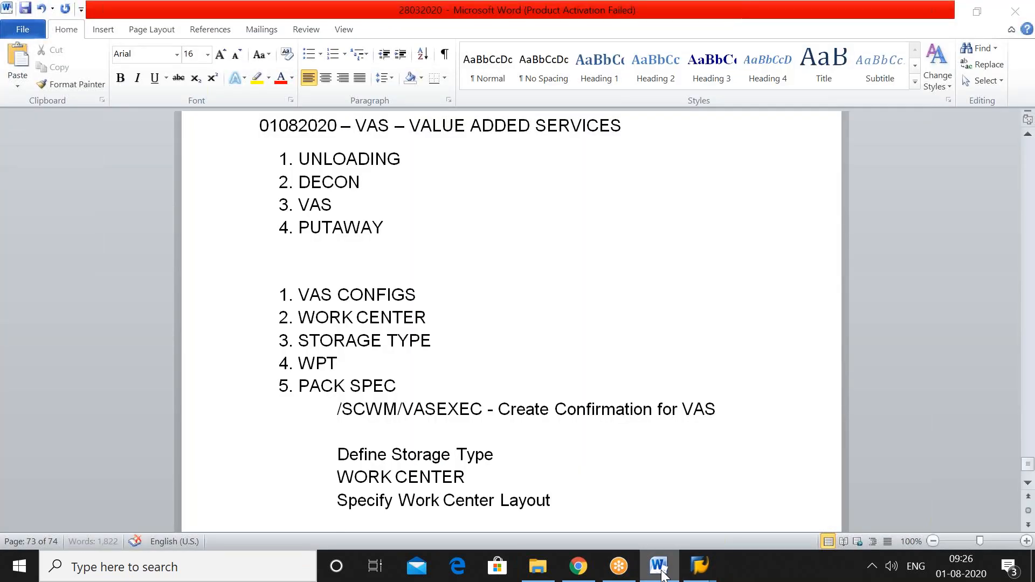
key("alt+Tab")
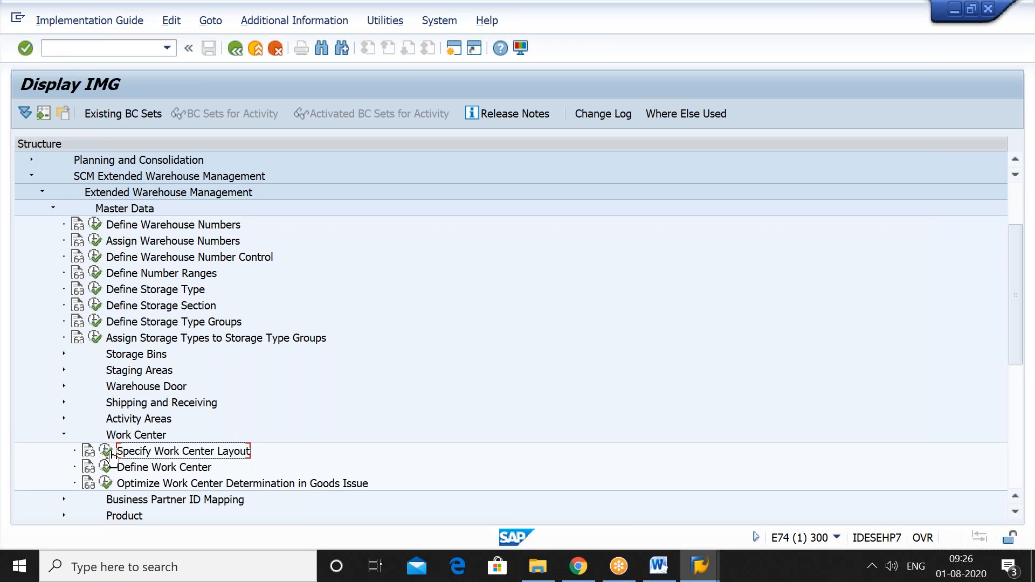
Capture the implementation guide tree from its title to the expanded Work Center activities with Snipping Tool.
left_click(282, 572)
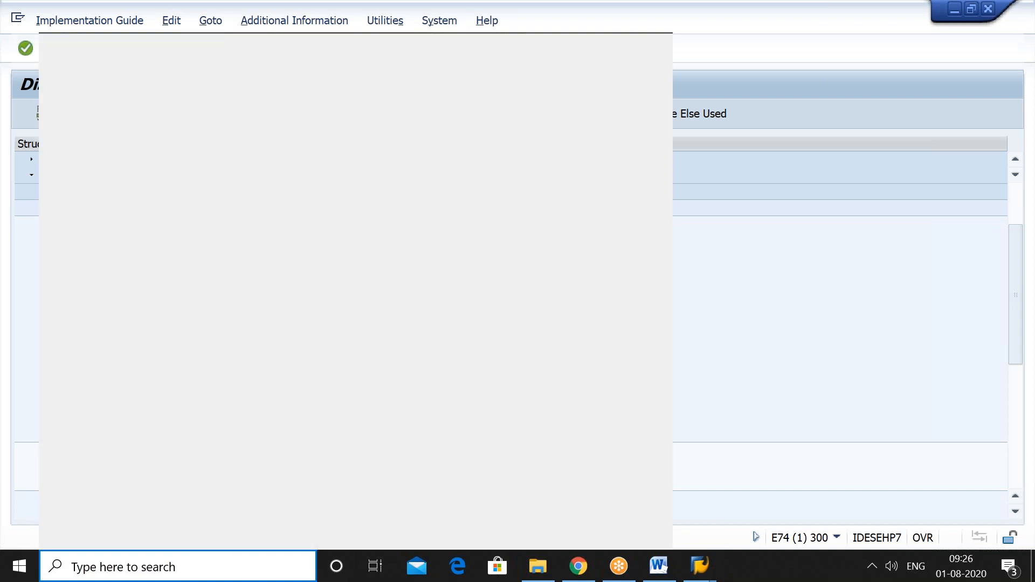
type("S")
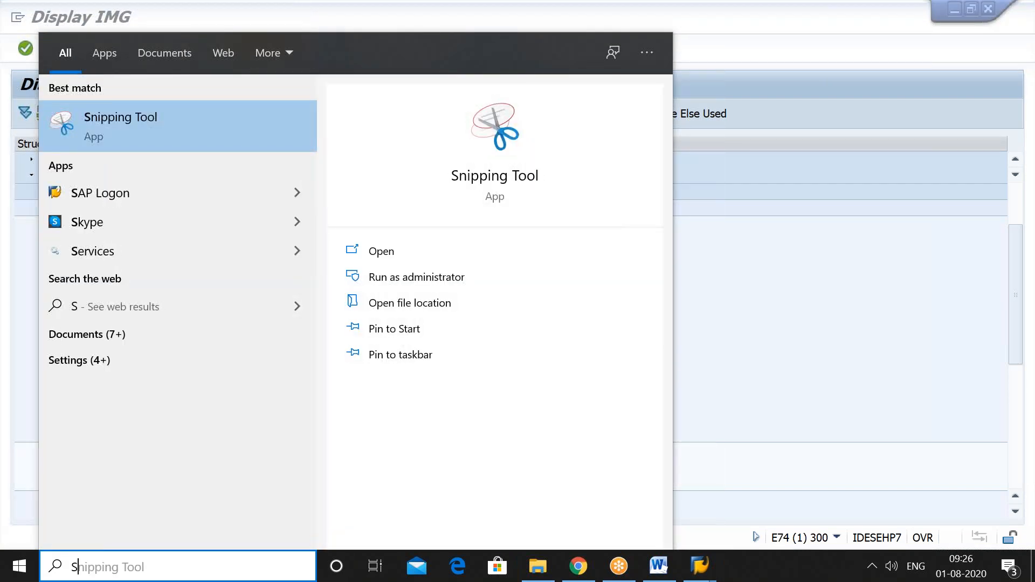
key("Return")
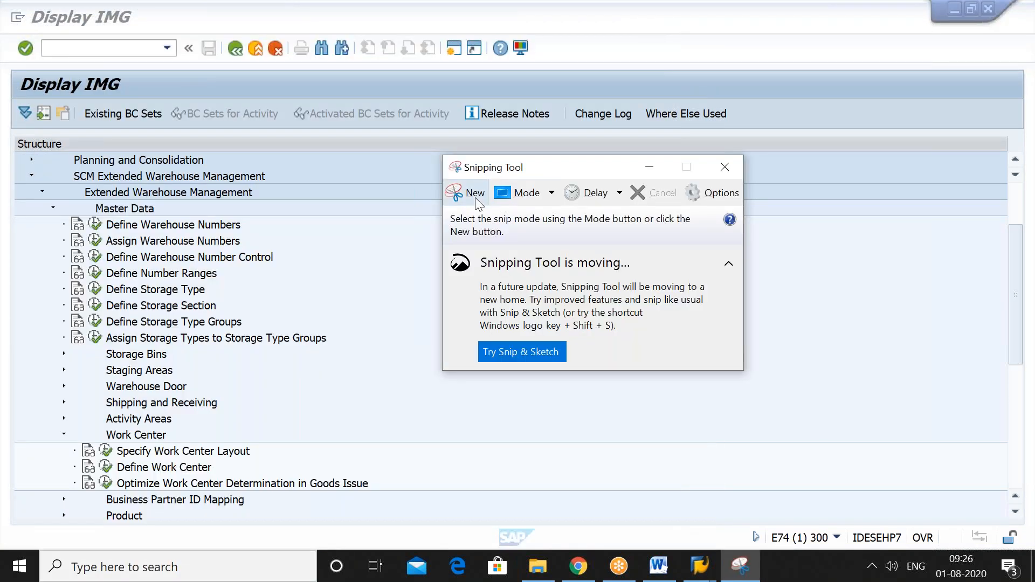
left_click(475, 197)
left_click_drag(10, 68, 405, 492)
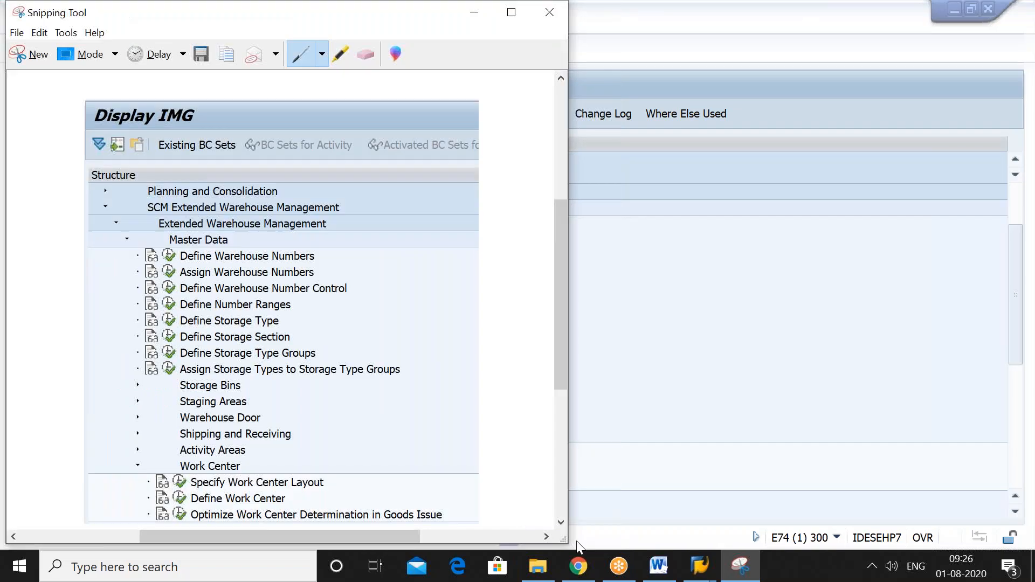
Paste the captured tree into the Word notes below "Specify Work Center Layout" and return to SAP.
left_click(658, 567)
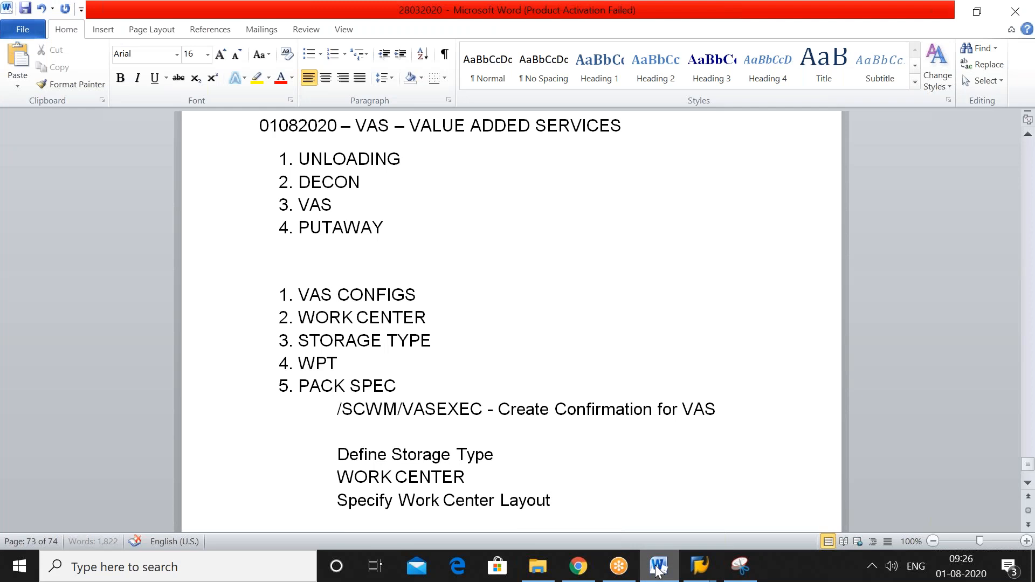
key("ctrl+v")
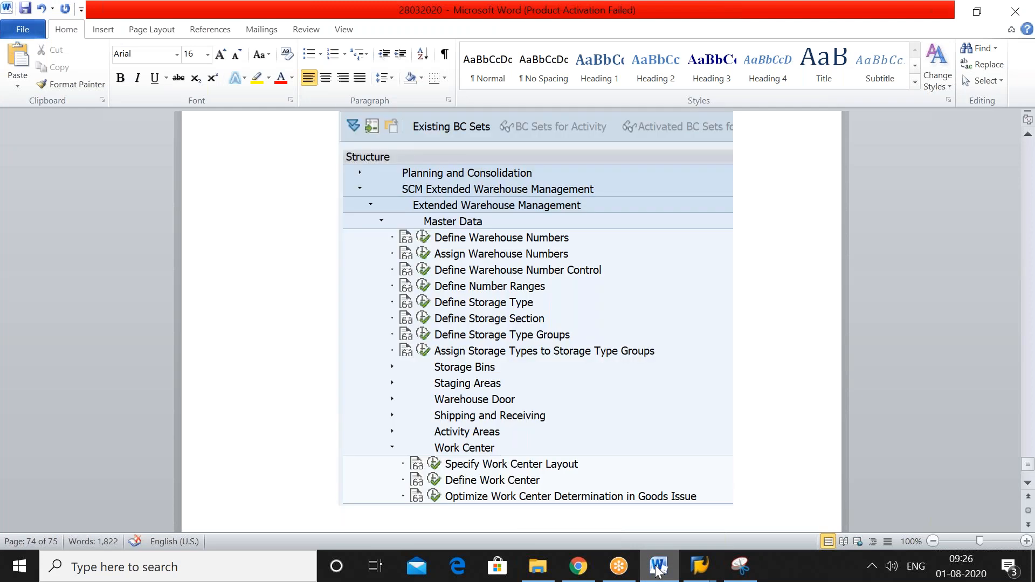
key("alt+Tab")
key("Tab")
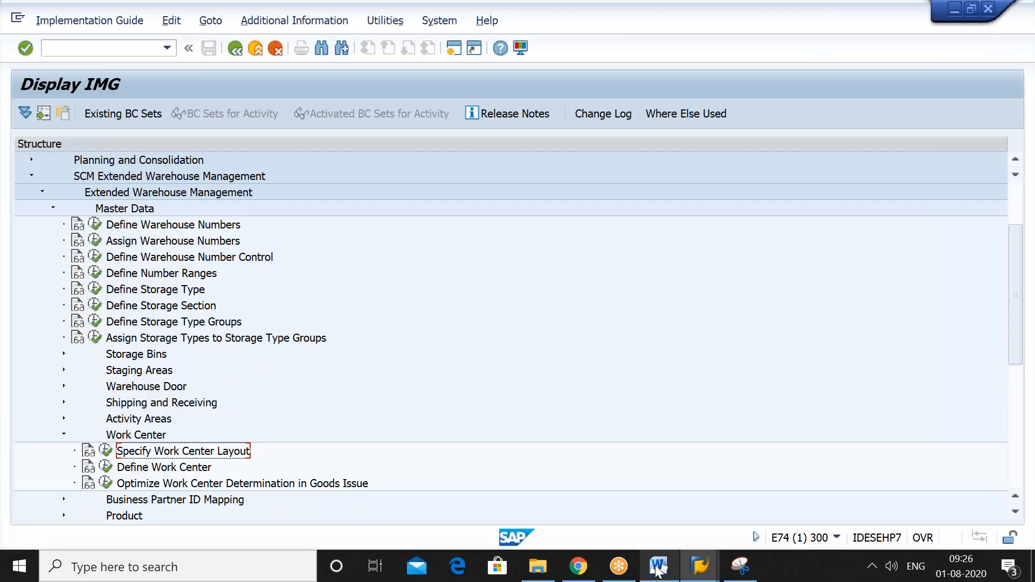
Open Specify Work Center Layout and select only the Value-Added Services layout VAS1 of warehouse 0001.
left_click(104, 453)
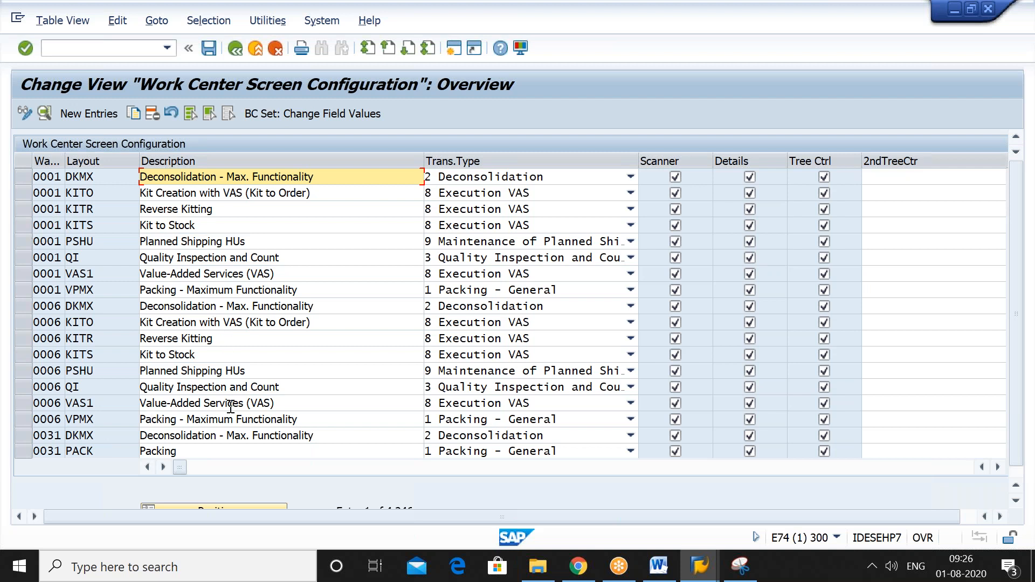
left_click(24, 404)
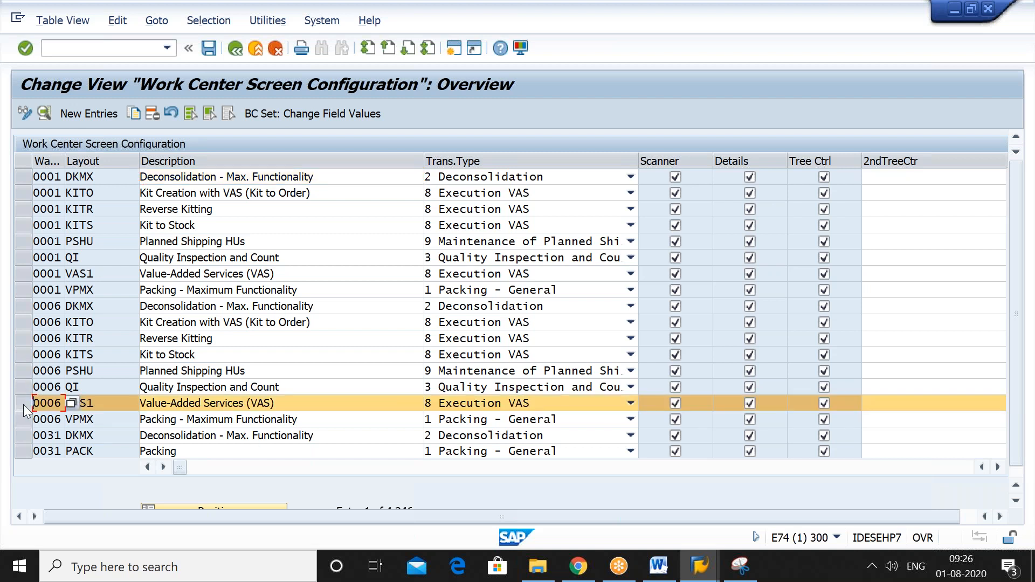
left_click(106, 402)
left_click(24, 274)
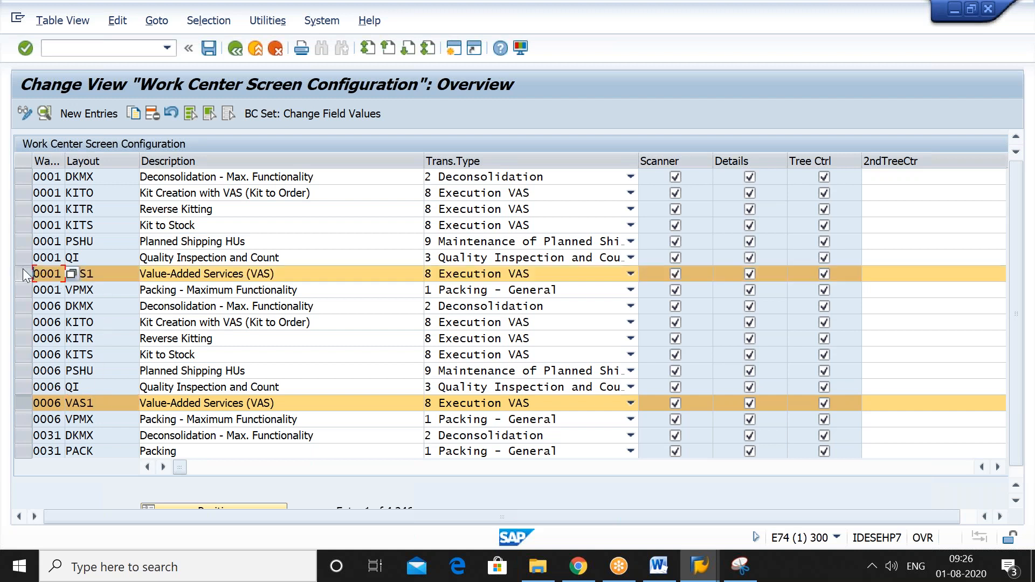
left_click(27, 404)
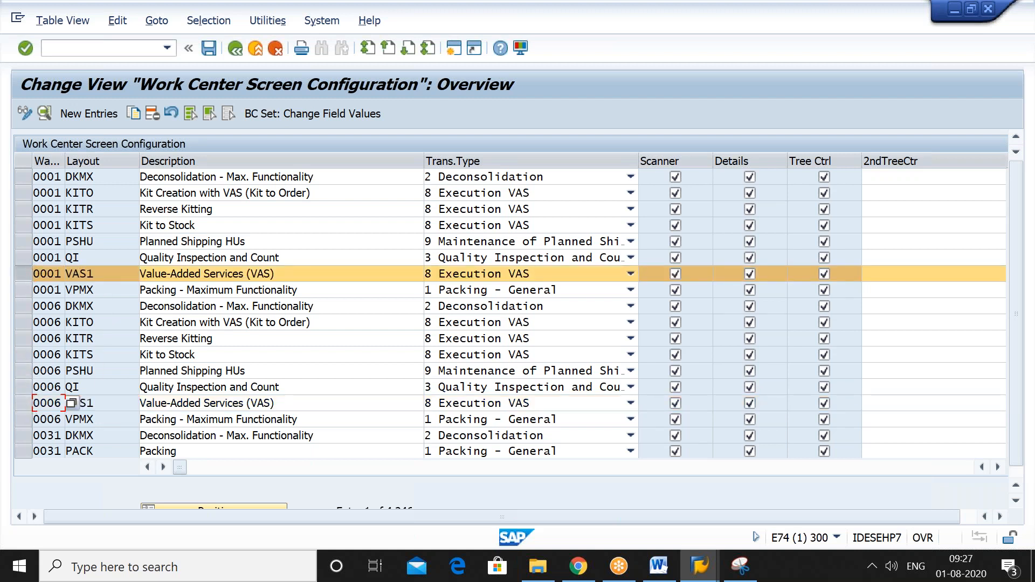
Copy the selected VAS1 work center layout with warehouse number 2903 as the target.
left_click(135, 113)
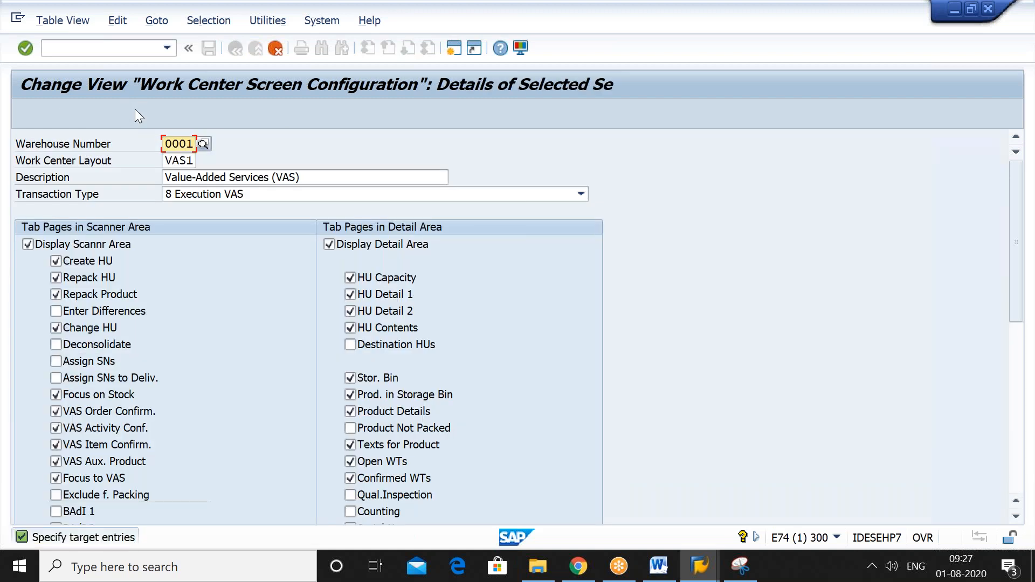
type("290")
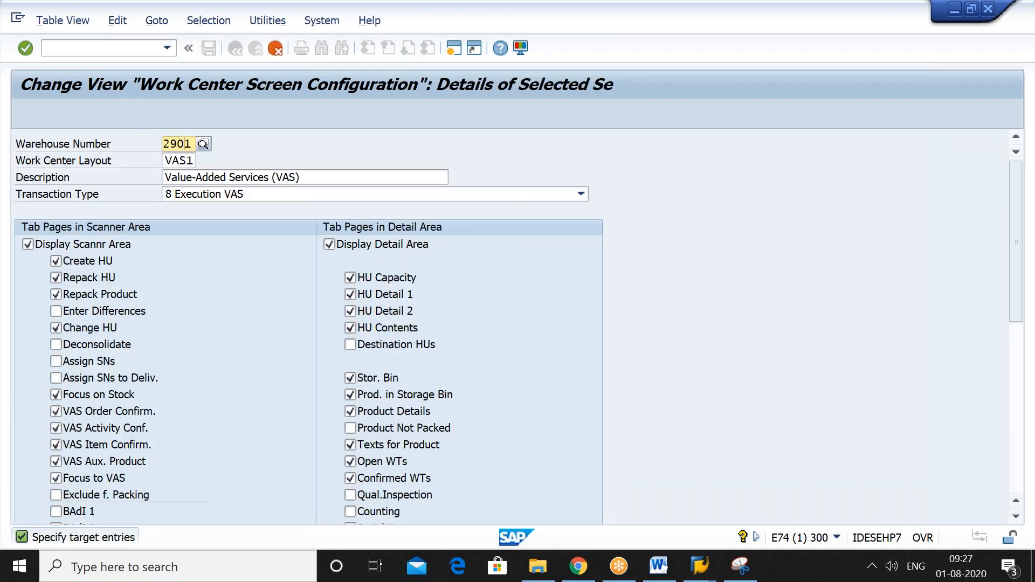
type("3")
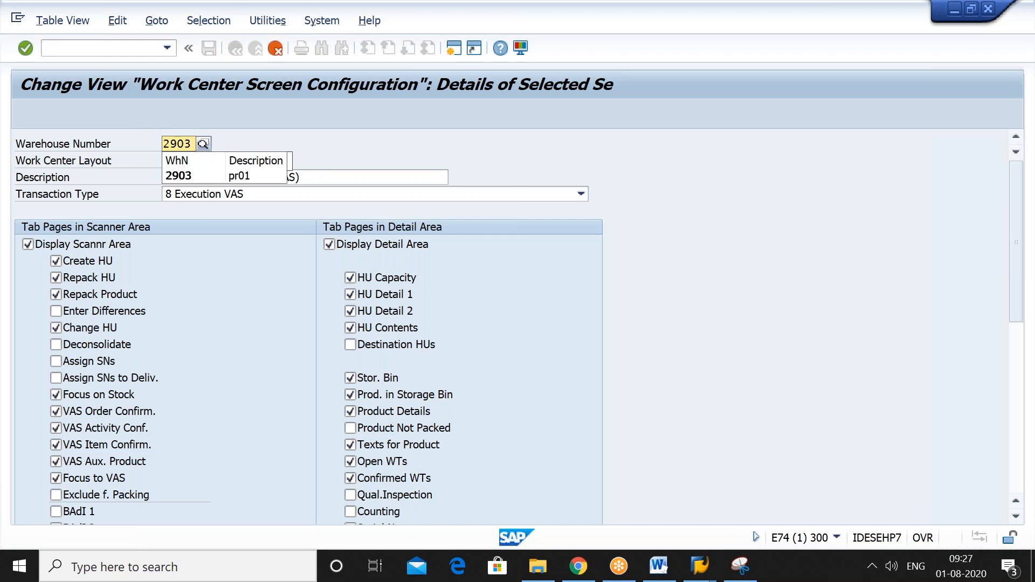
key("Return")
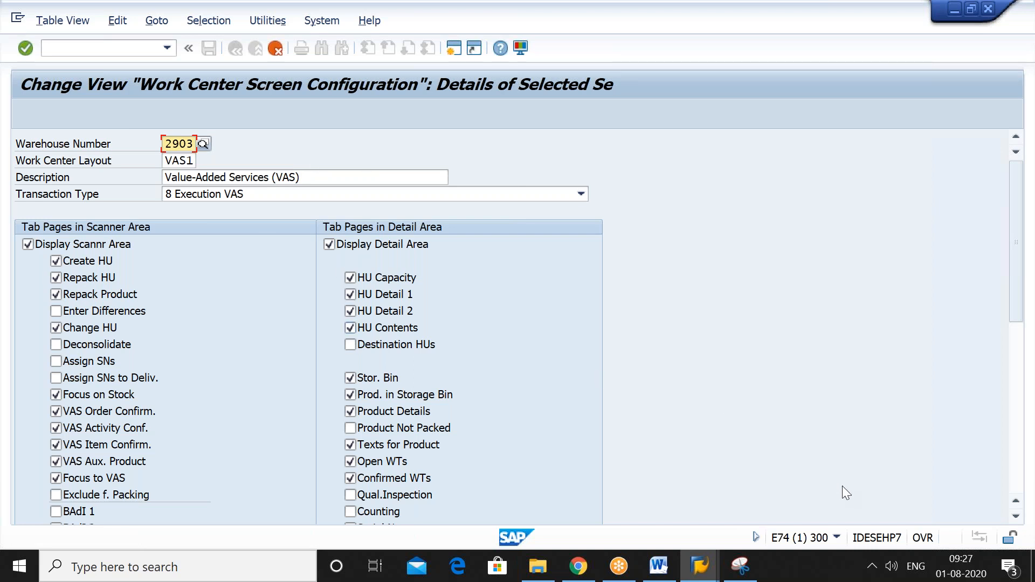
Disable Repack HU, Repack Product and Change HU among the copied layout's scanner area tab pages.
left_click(1015, 517)
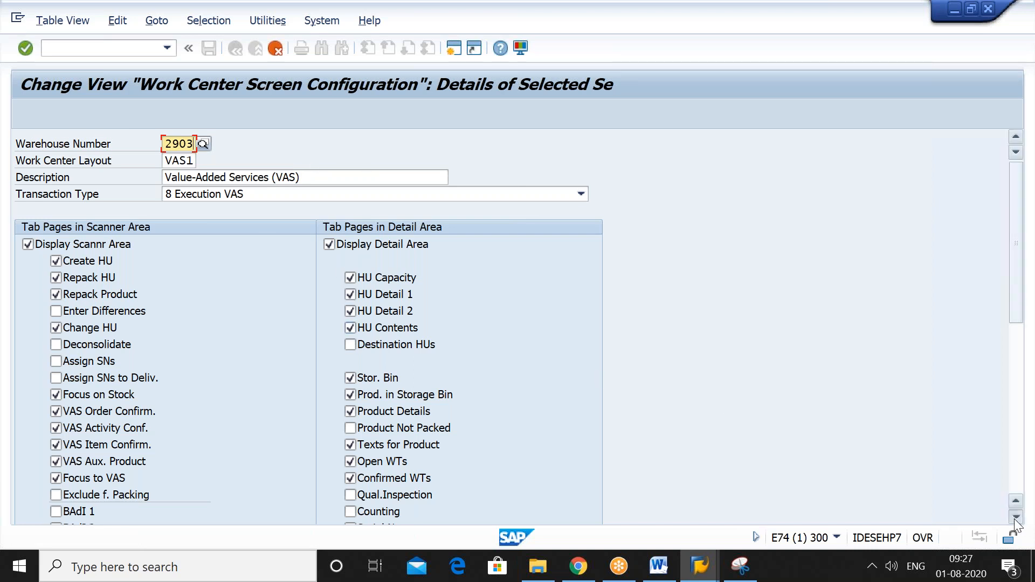
left_click(1015, 518)
left_click(1015, 518)
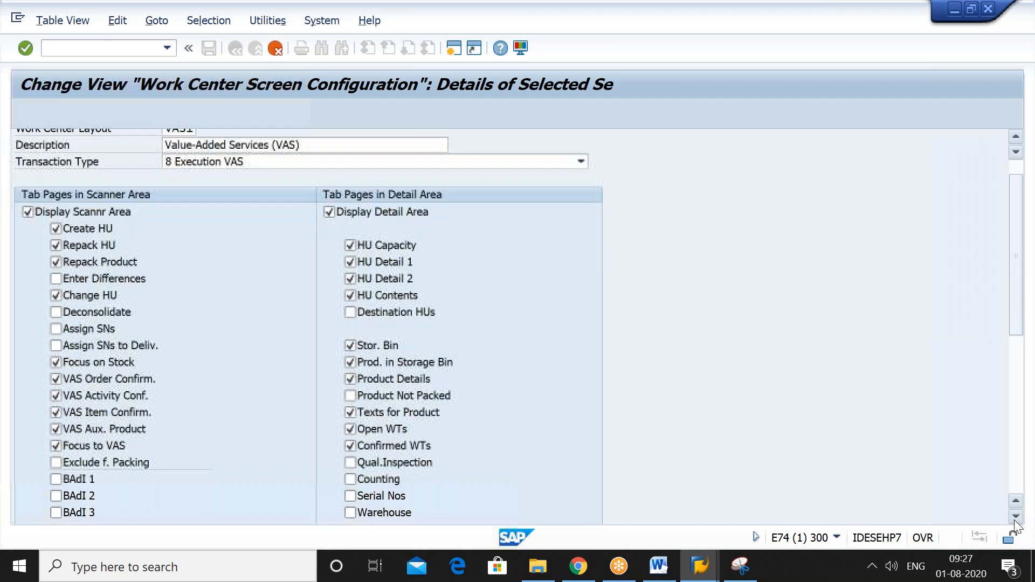
left_click(1015, 518)
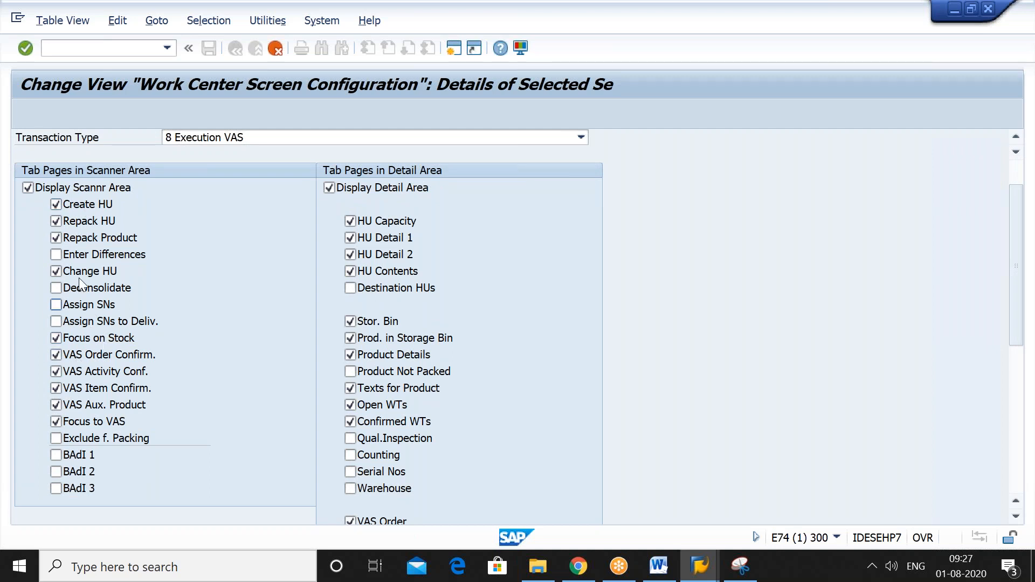
left_click(87, 225)
left_click(91, 240)
left_click(94, 274)
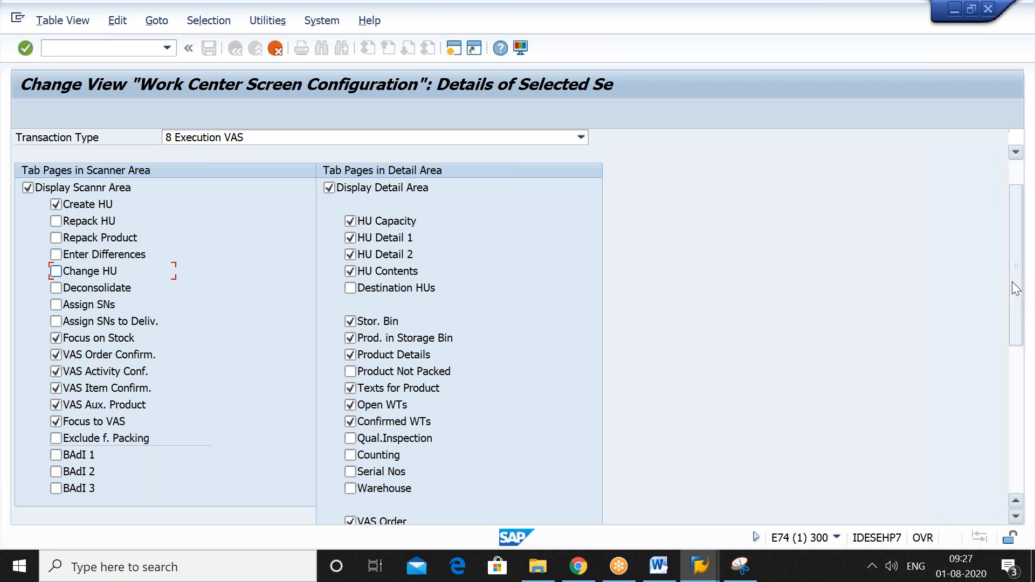
Review the copied layout's Different Functions, VAS detail tab pages and Tree settings, keeping Drag&Drop enabled.
left_click_drag(1014, 283, 1022, 422)
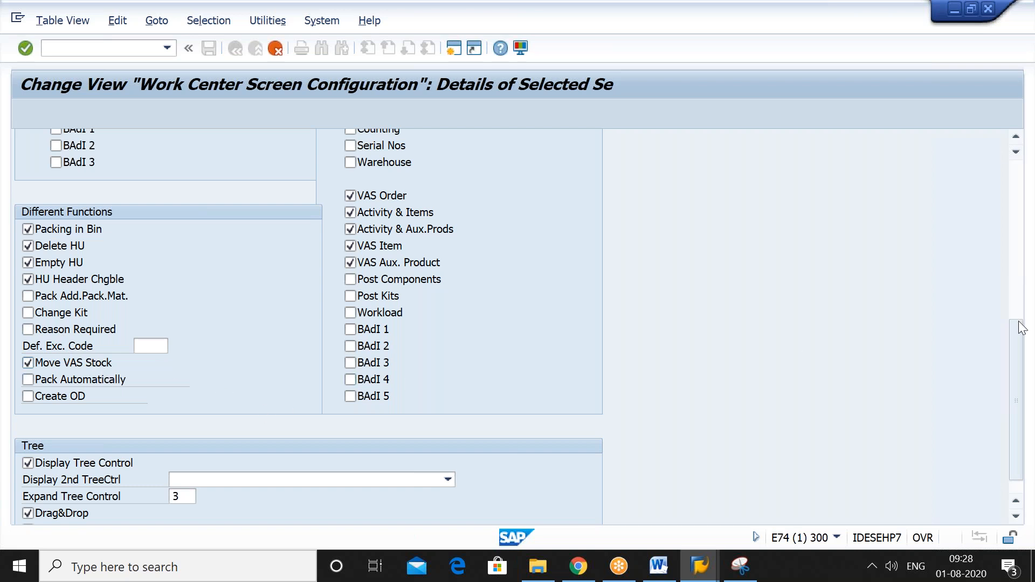
left_click_drag(1014, 362, 1012, 409)
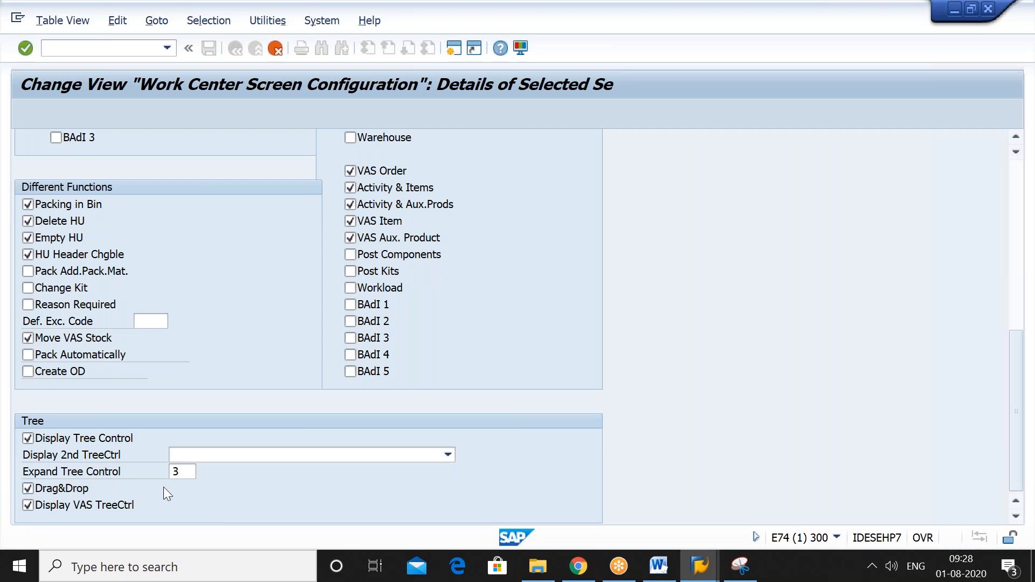
left_click(75, 493)
left_click(75, 493)
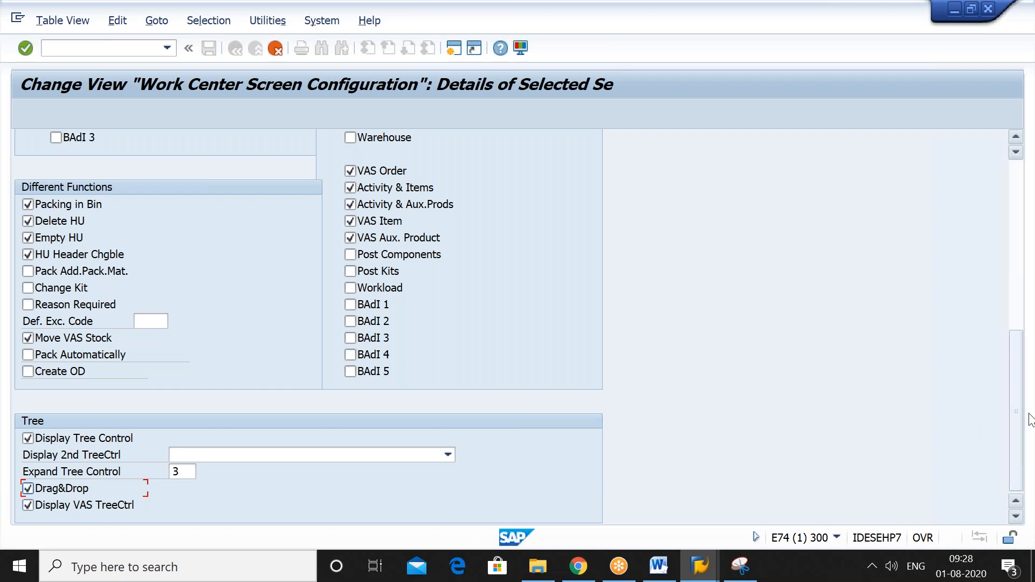
Capture the upper part of the copied VAS1 layout, from its title through the scanner and detail tab pages, with Snipping Tool.
left_click_drag(1018, 416, 991, 237)
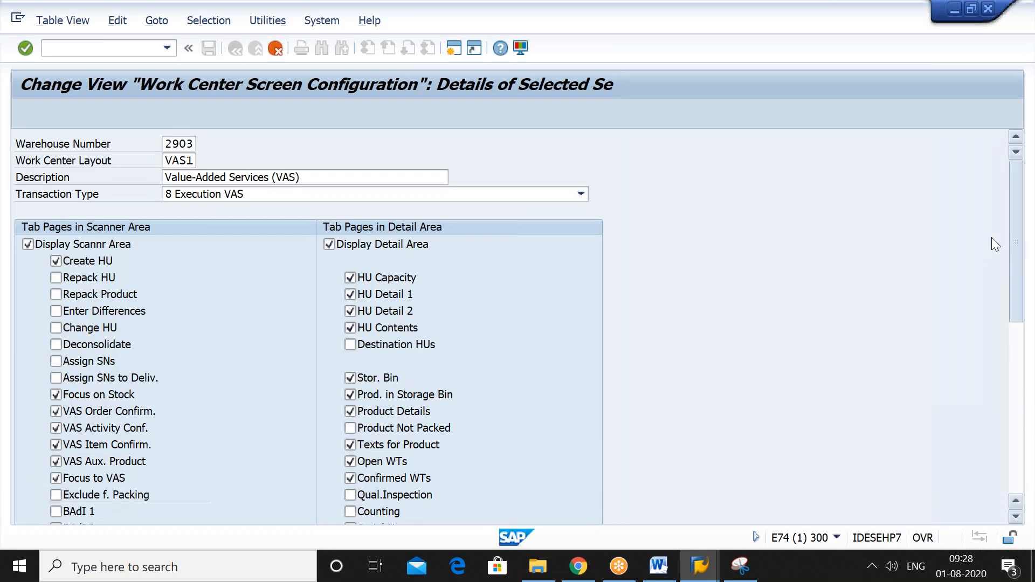
left_click(745, 573)
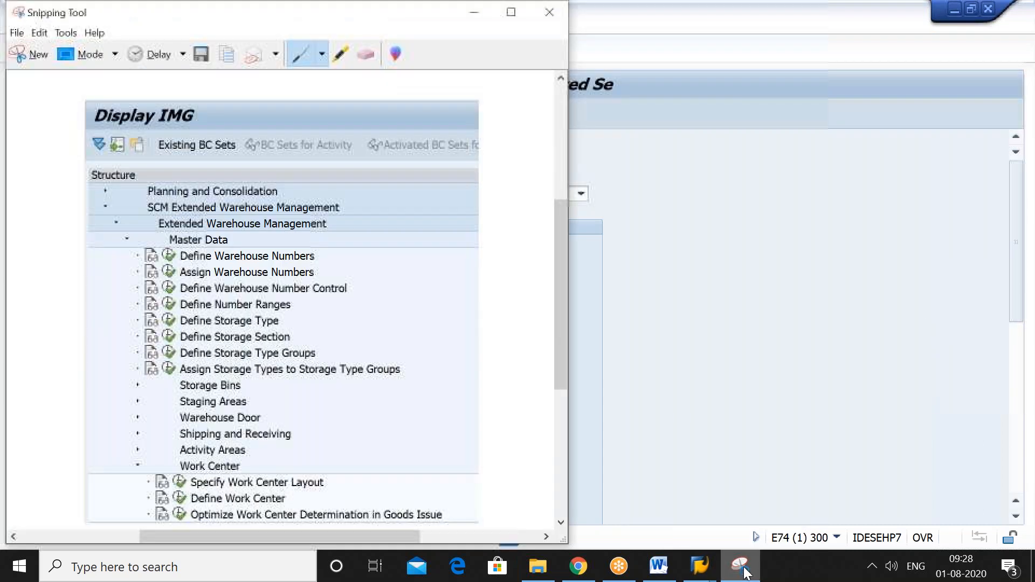
left_click(43, 57)
left_click_drag(9, 65, 557, 522)
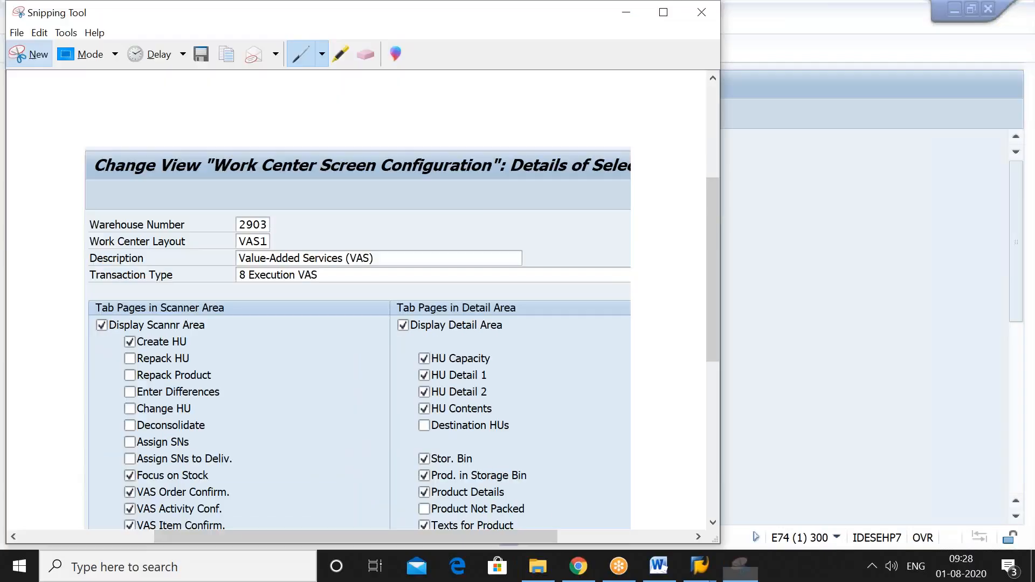
Paste the capture of the layout's upper part into the Word notes below the implementation guide tree and return to SAP.
left_click(658, 571)
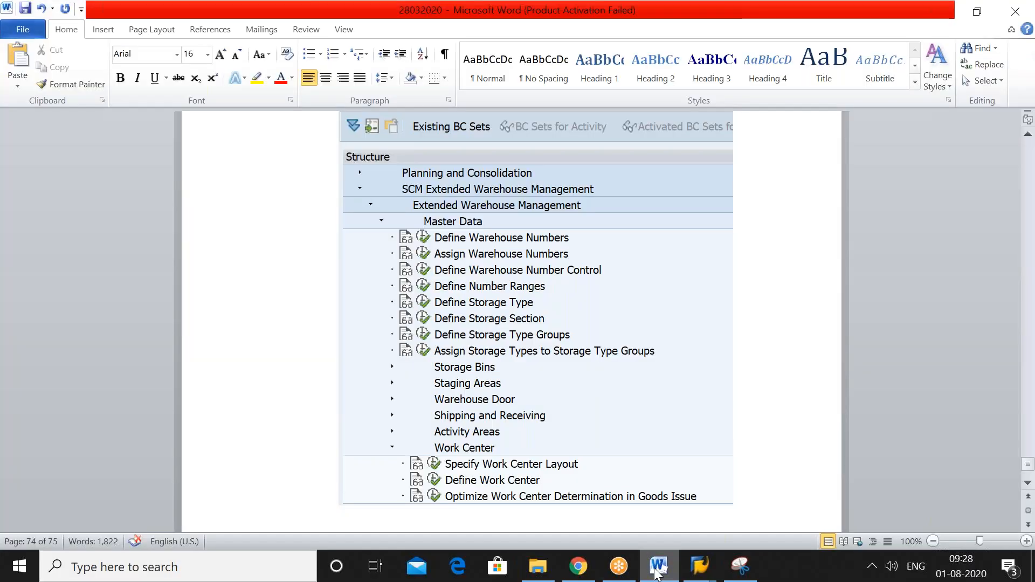
key("ctrl+v")
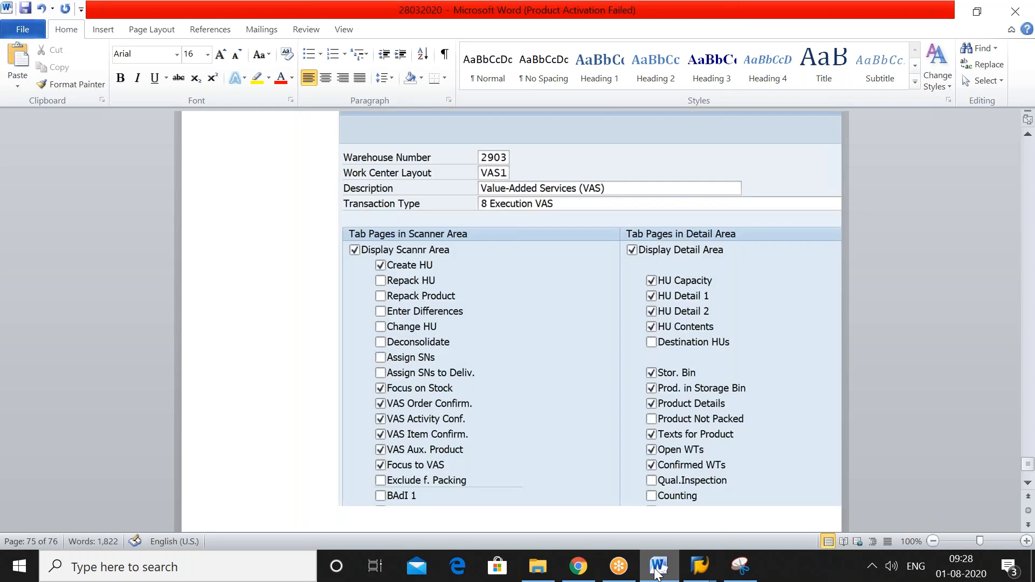
left_click(658, 571)
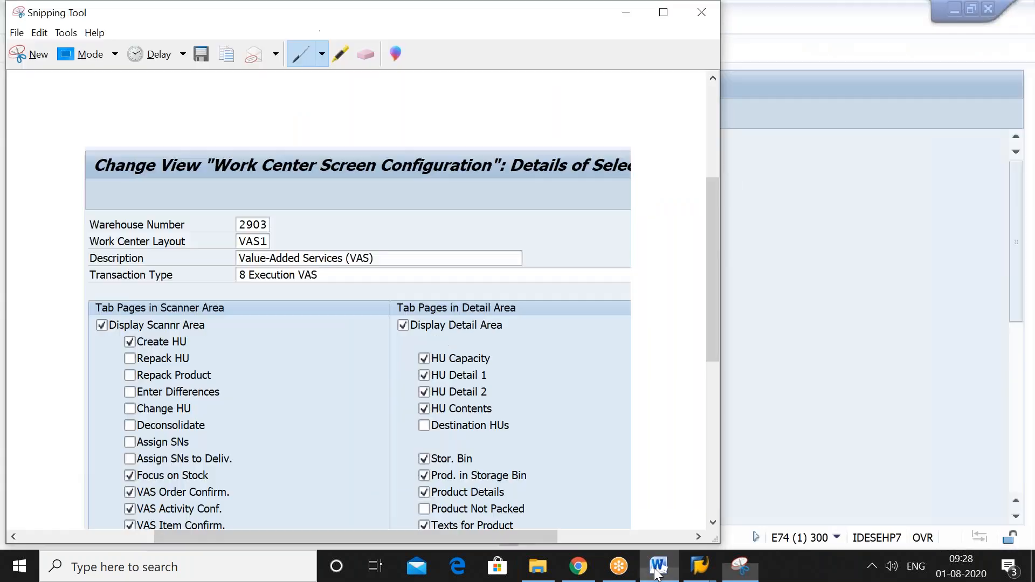
left_click(785, 467)
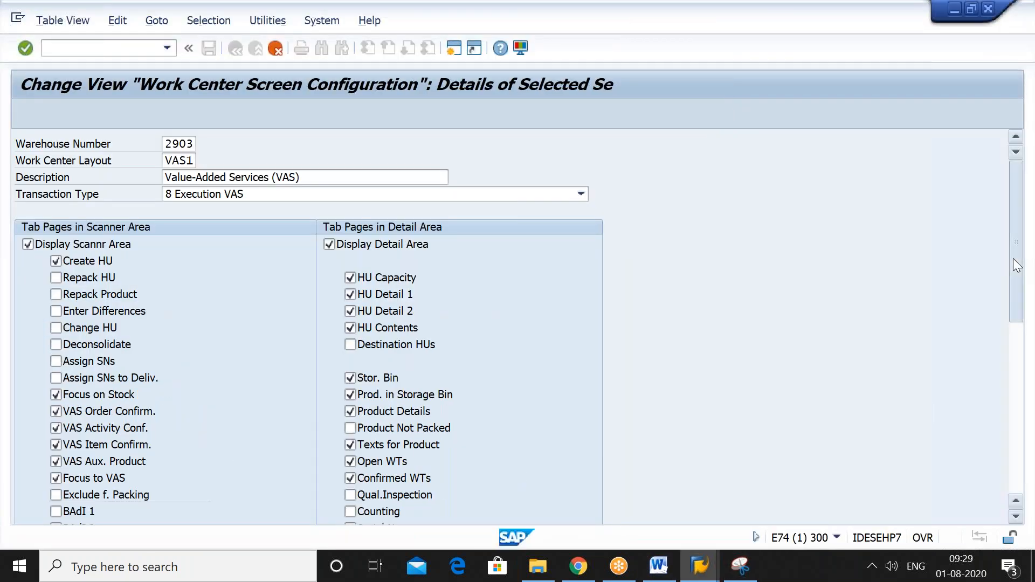
Capture the lower part of the copied layout, covering Different Functions, VAS detail tab pages and Tree, with Snipping Tool.
left_click_drag(1019, 278, 1034, 511)
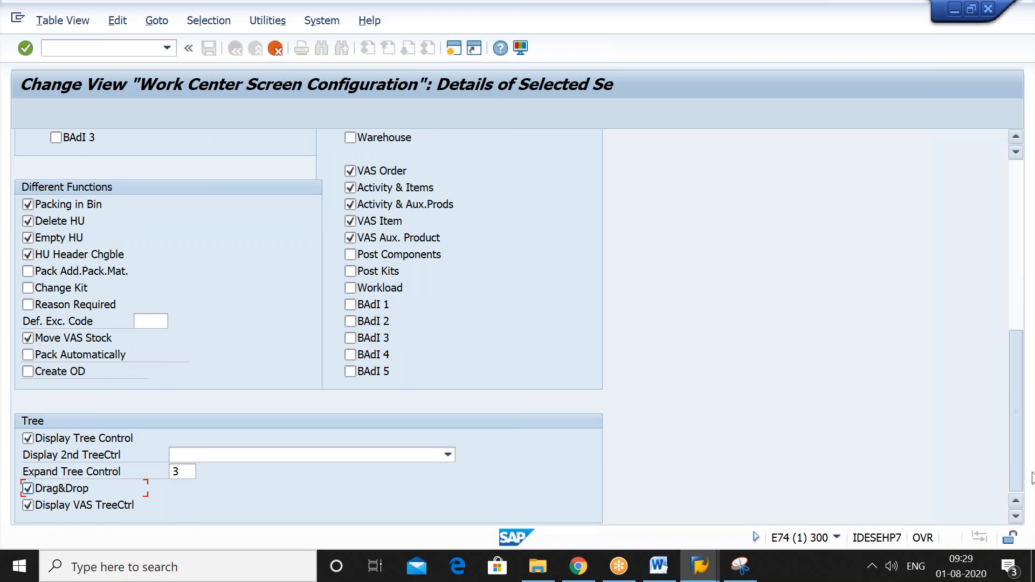
mouse_move(1018, 459)
left_mouse_down()
mouse_move(1018, 445)
mouse_move(1022, 470)
left_mouse_up()
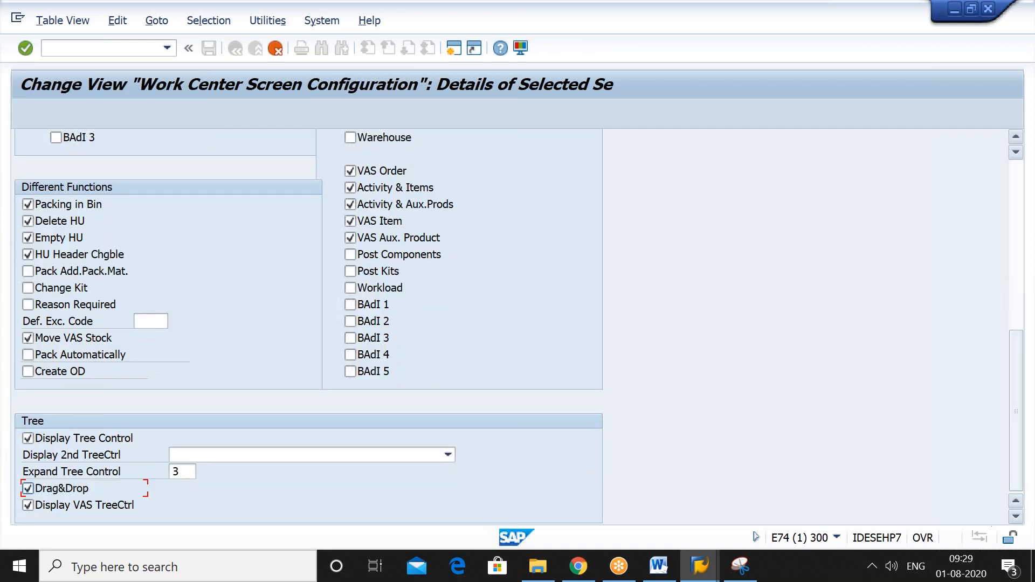
left_click(745, 569)
left_click(38, 54)
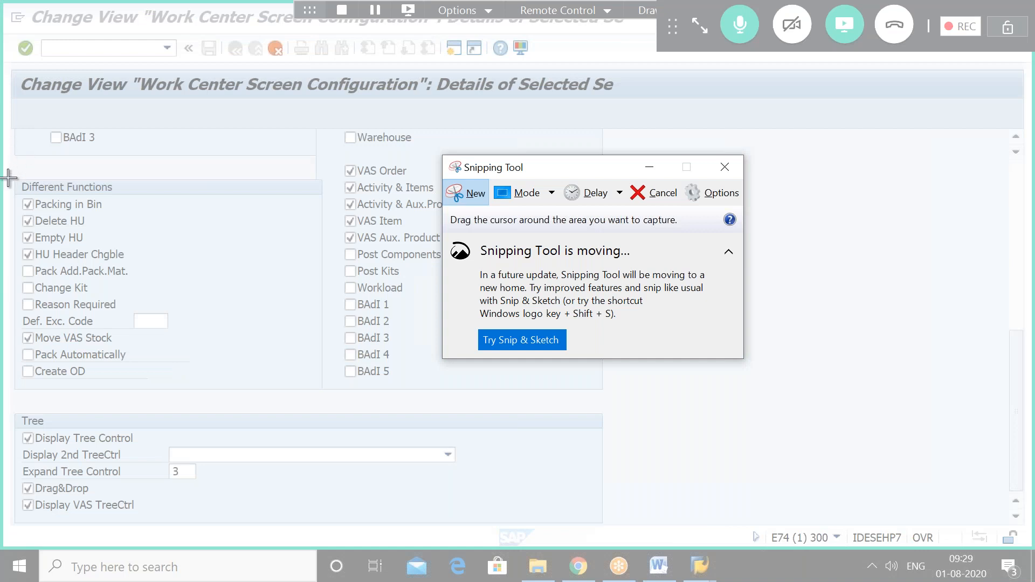
left_click_drag(8, 165, 281, 180)
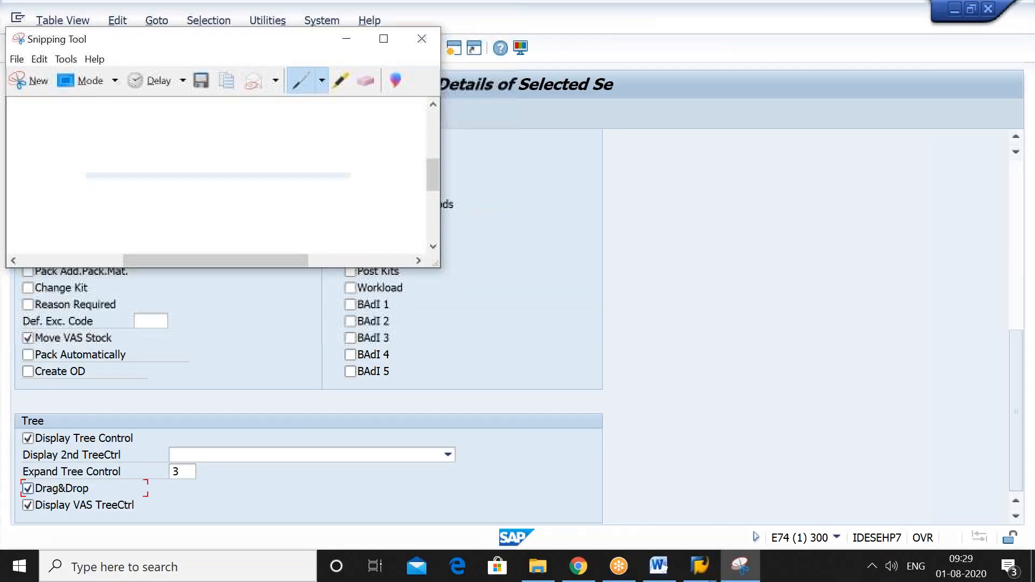
left_click(37, 84)
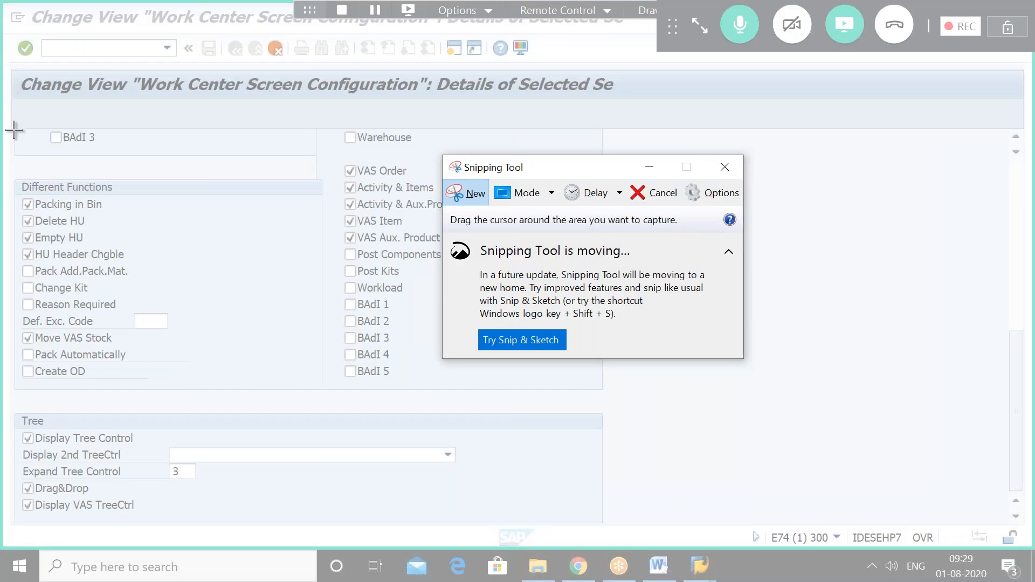
left_click_drag(12, 127, 604, 523)
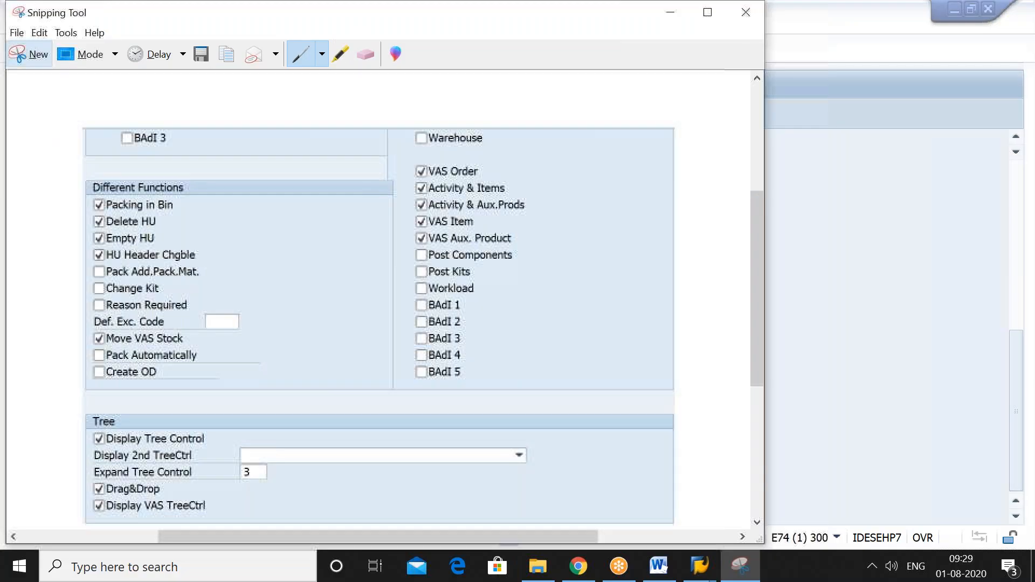
Paste the capture of the layout's lower part into the Word notes, add a new line below it and return to SAP.
left_click(661, 567)
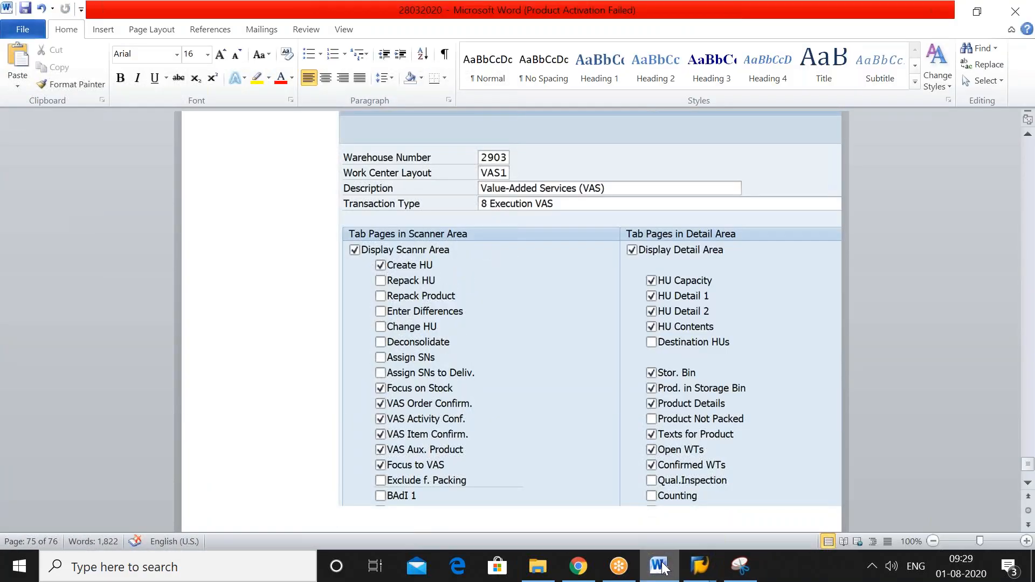
key("ctrl+v")
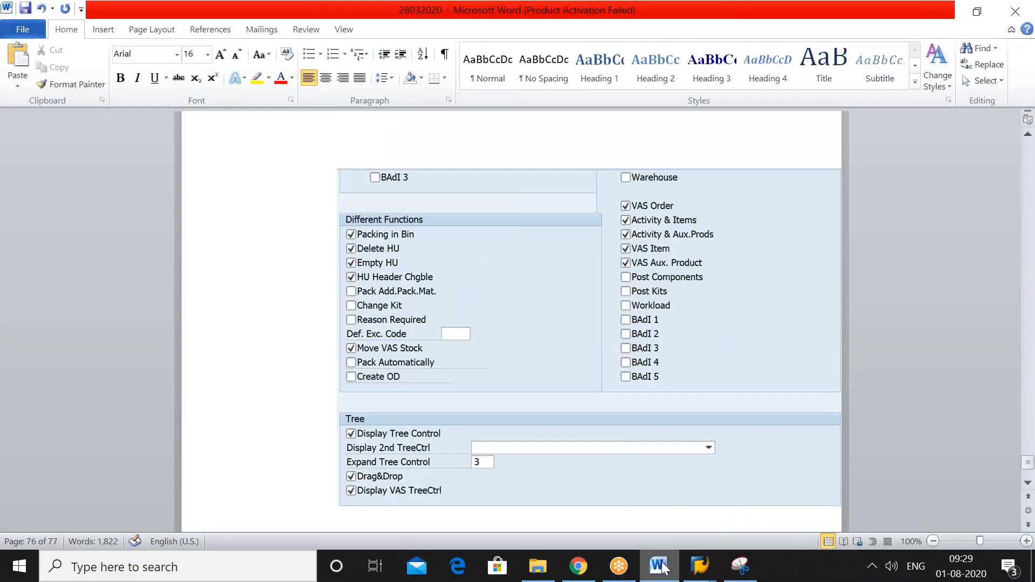
key("Return")
left_click(662, 568)
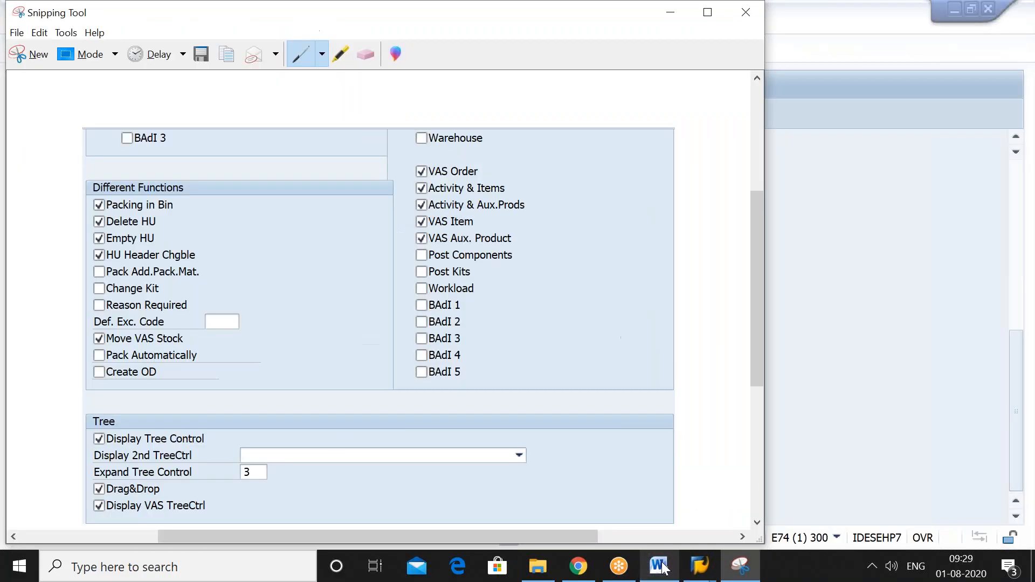
left_click(833, 429)
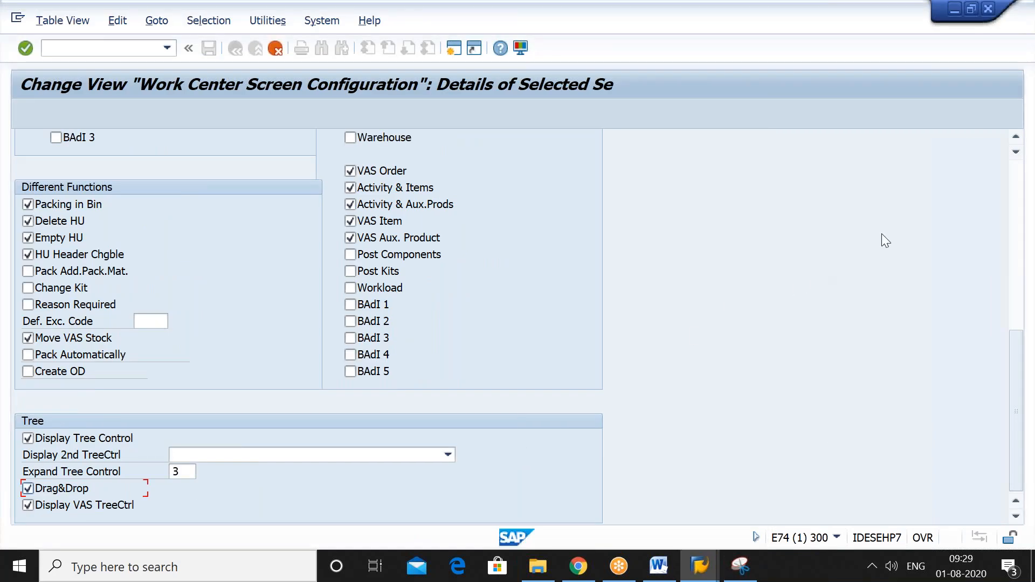
Accept the copied VAS1 layout for warehouse 2903 and save it under the proposed customizing request.
key("F3")
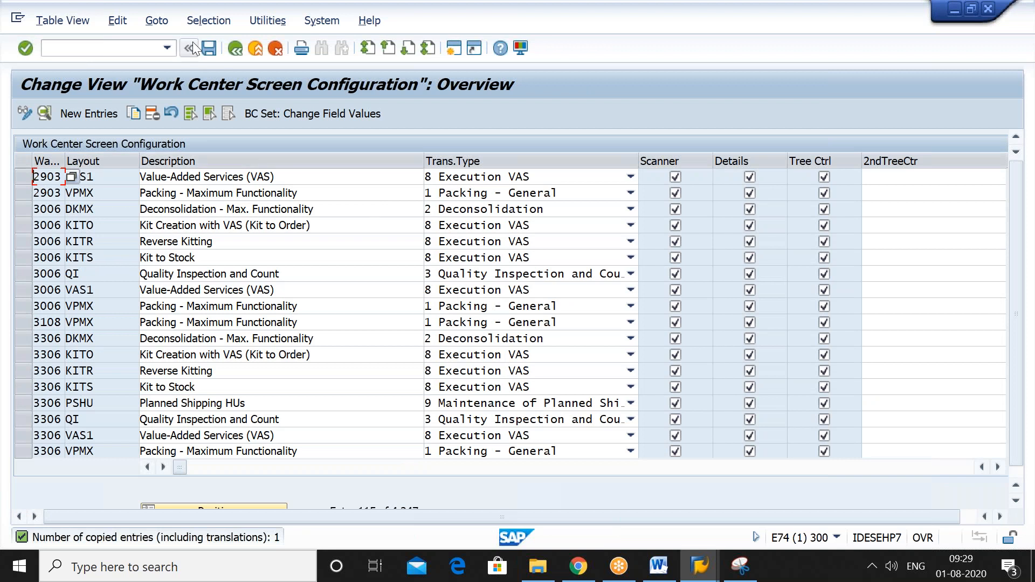
left_click(206, 50)
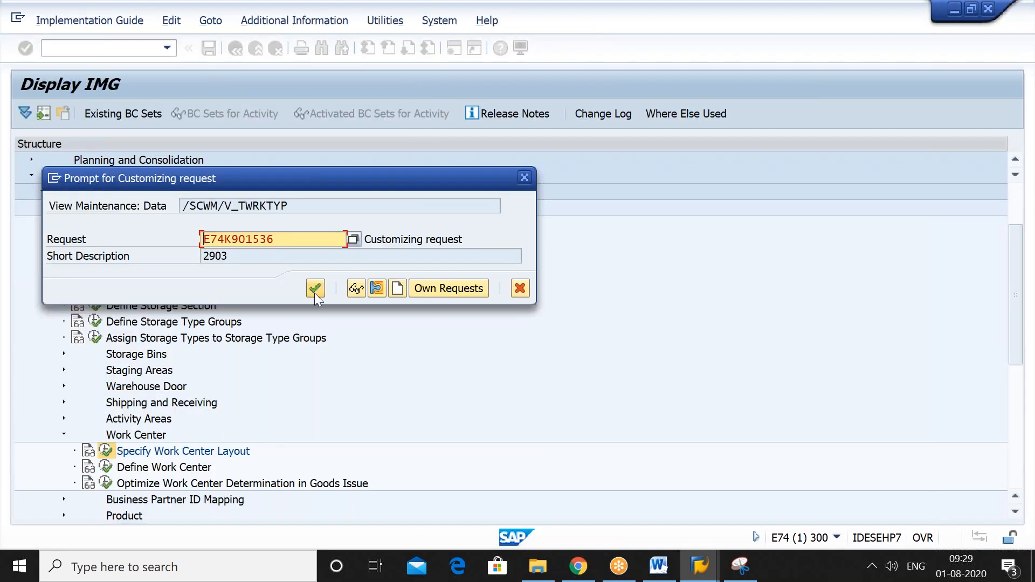
left_click(316, 290)
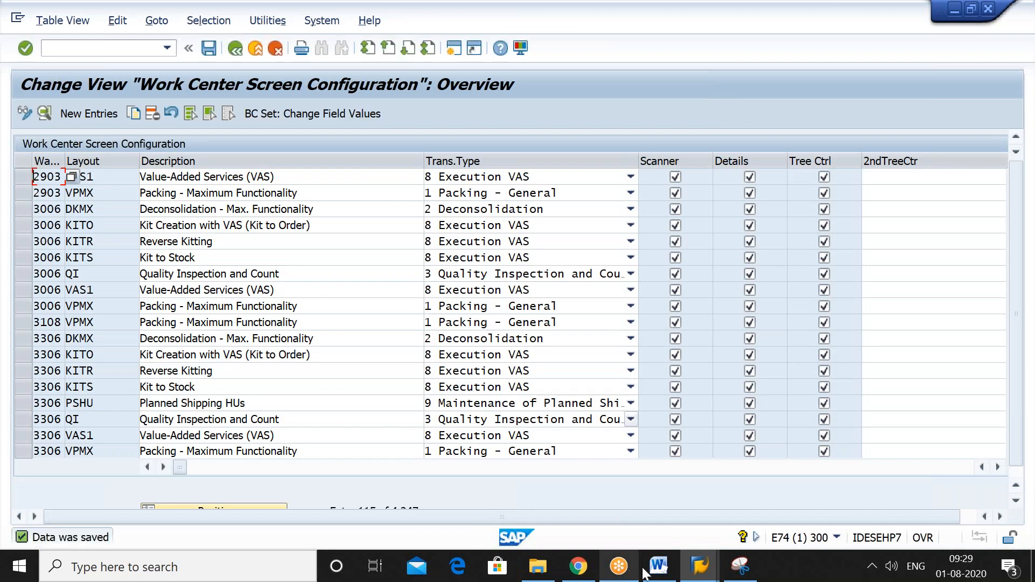
mouse_move(692, 580)
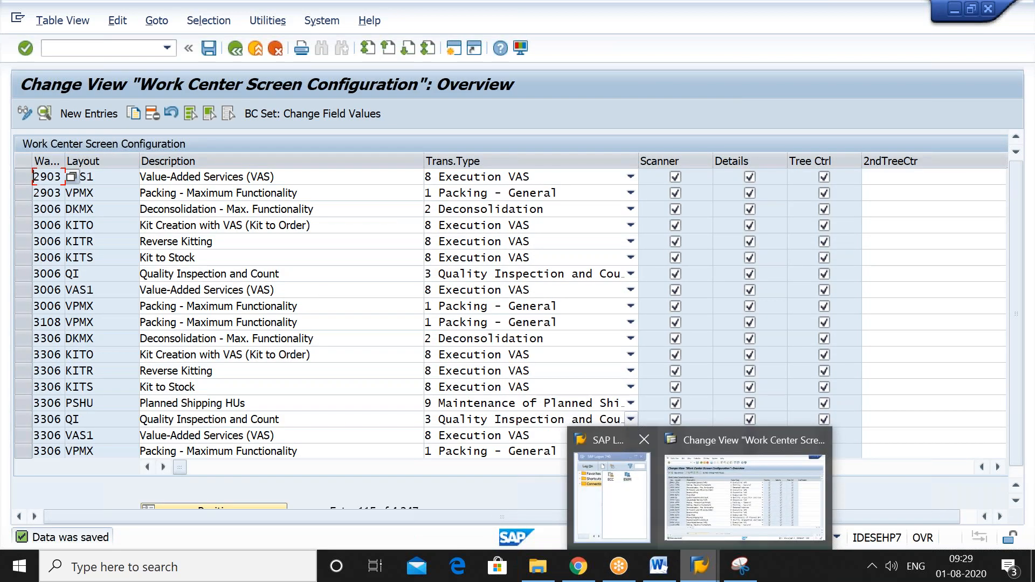
Return to the implementation guide and open the Define Work Center activity under Work Center.
left_click(234, 49)
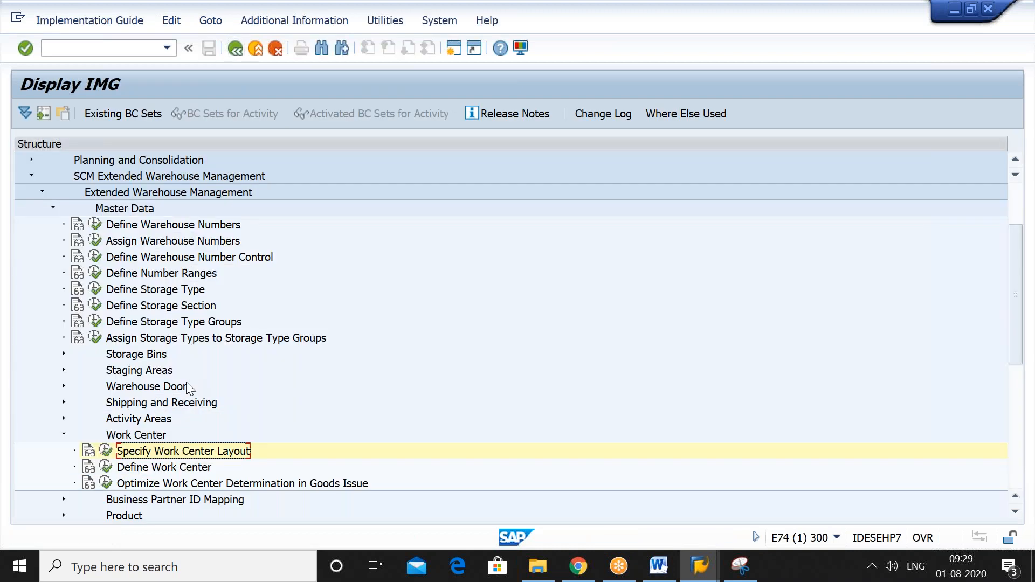
left_click(189, 468)
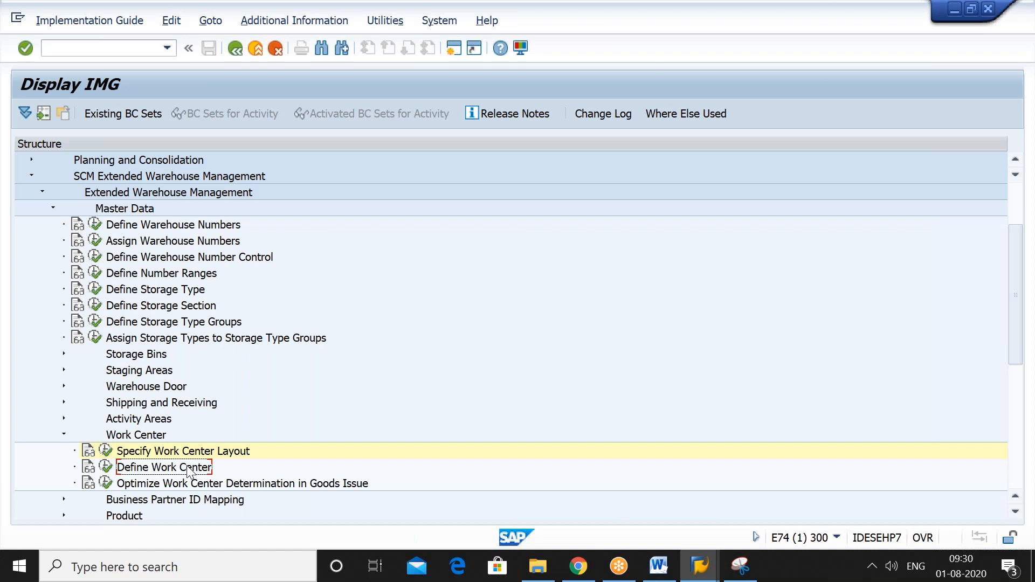
left_click(105, 467)
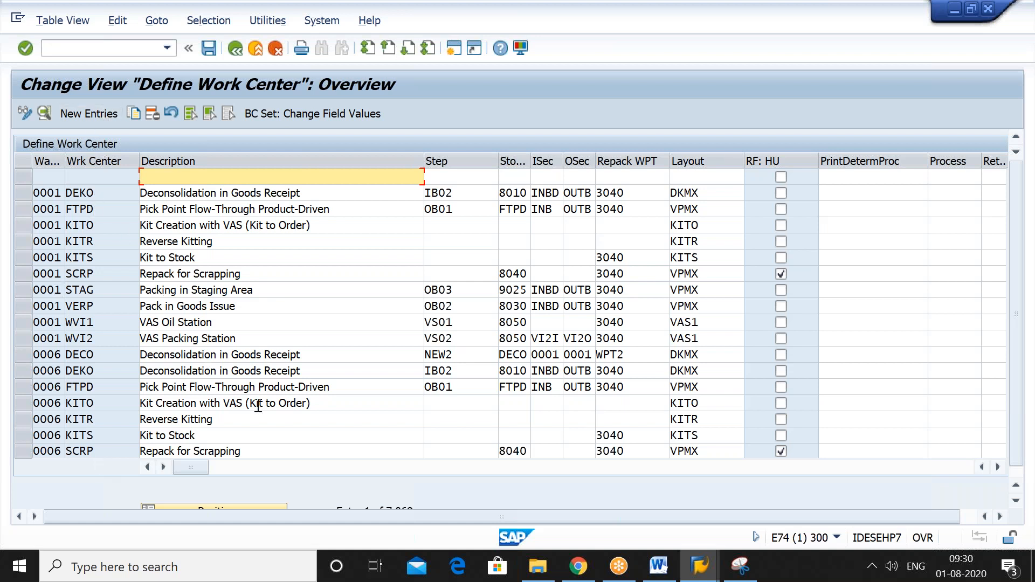
Position the work center list at the entries for warehouse 2212.
left_click(237, 506)
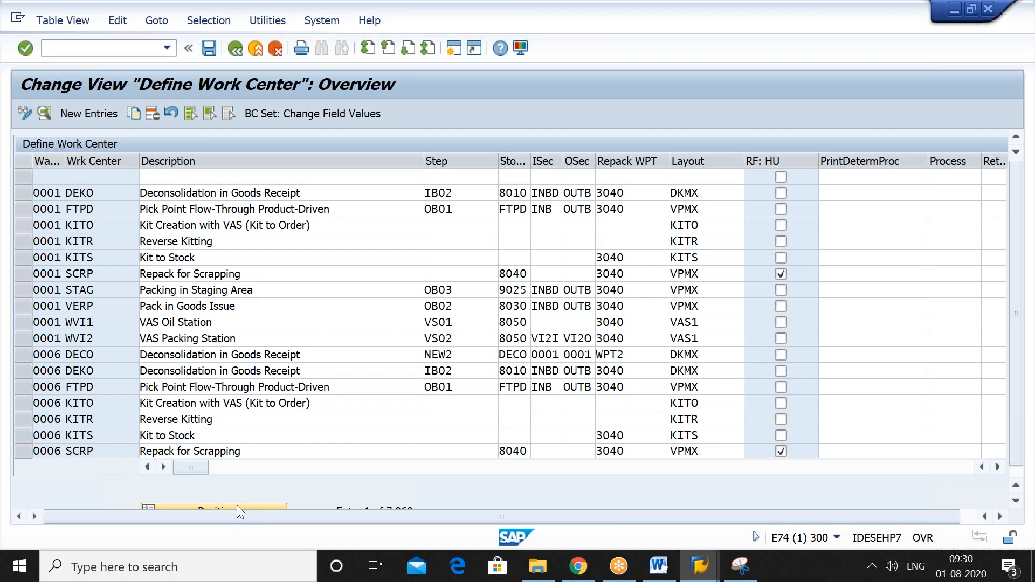
type("2")
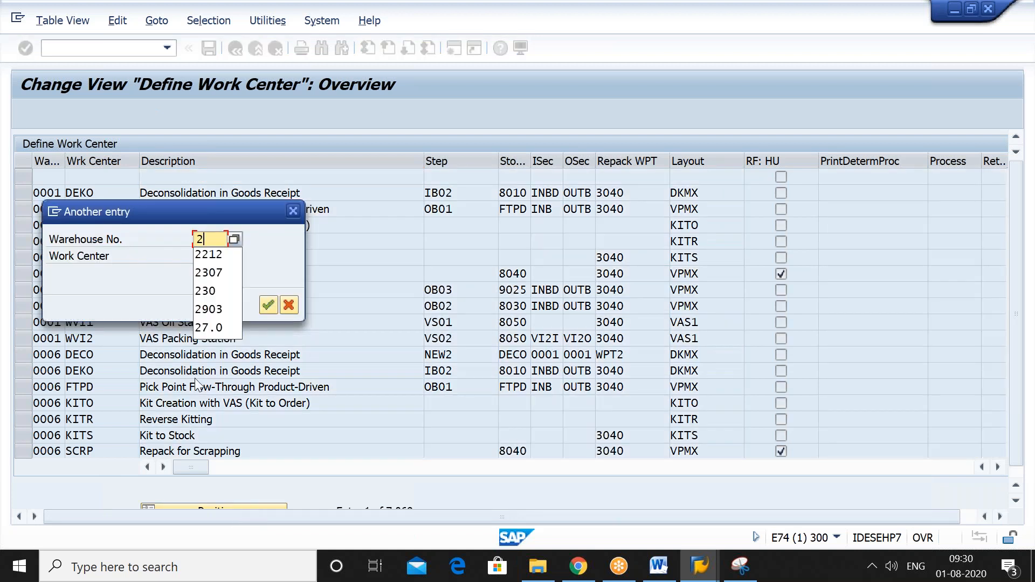
left_click(224, 276)
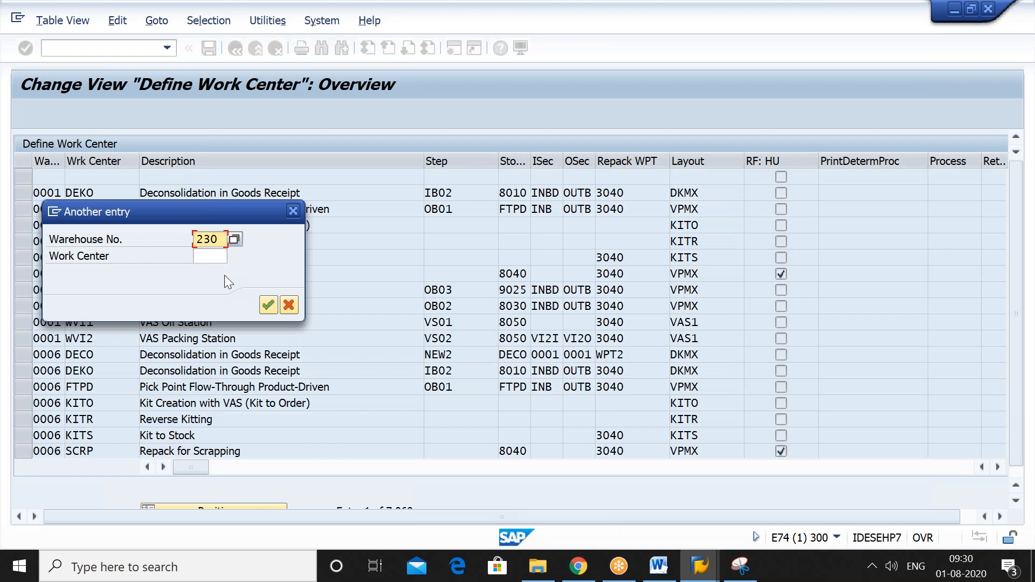
key("BackSpace")
key("BackSpace")
key("BackSpace")
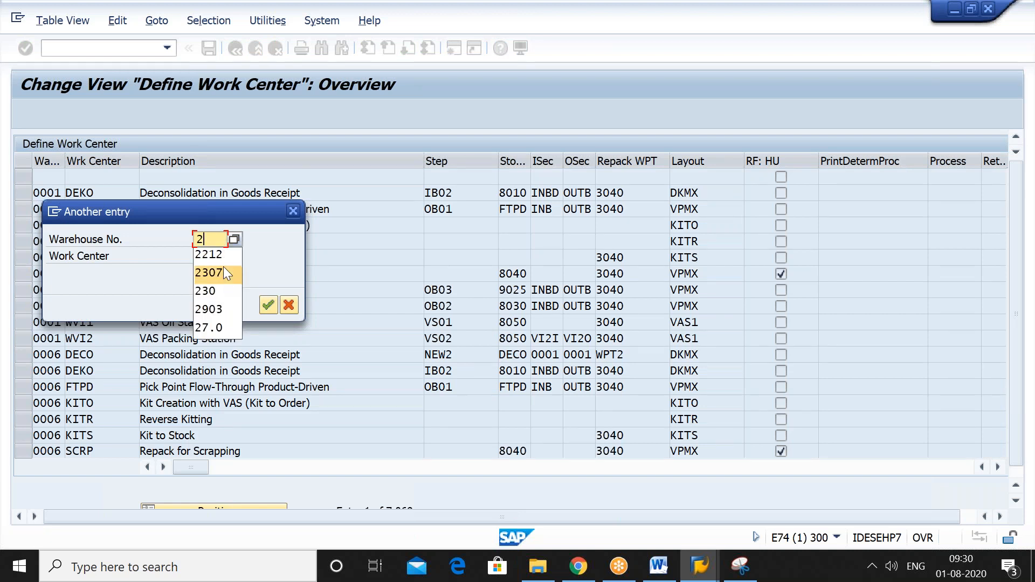
left_click(225, 260)
key("Return")
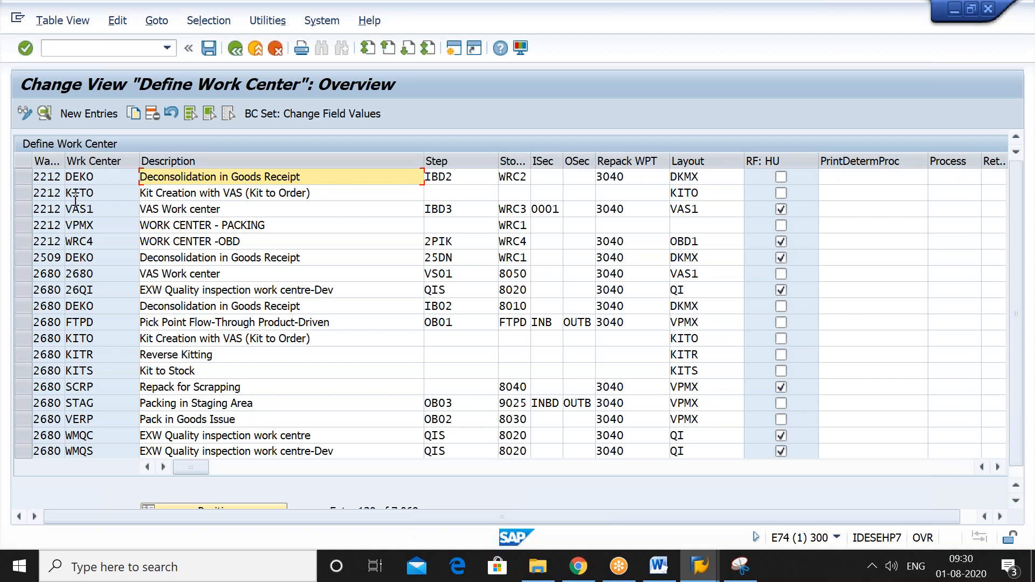
Copy warehouse 2212's VAS1 work center as a new entry for warehouse 2903, keeping the work center name and description.
left_click(28, 211)
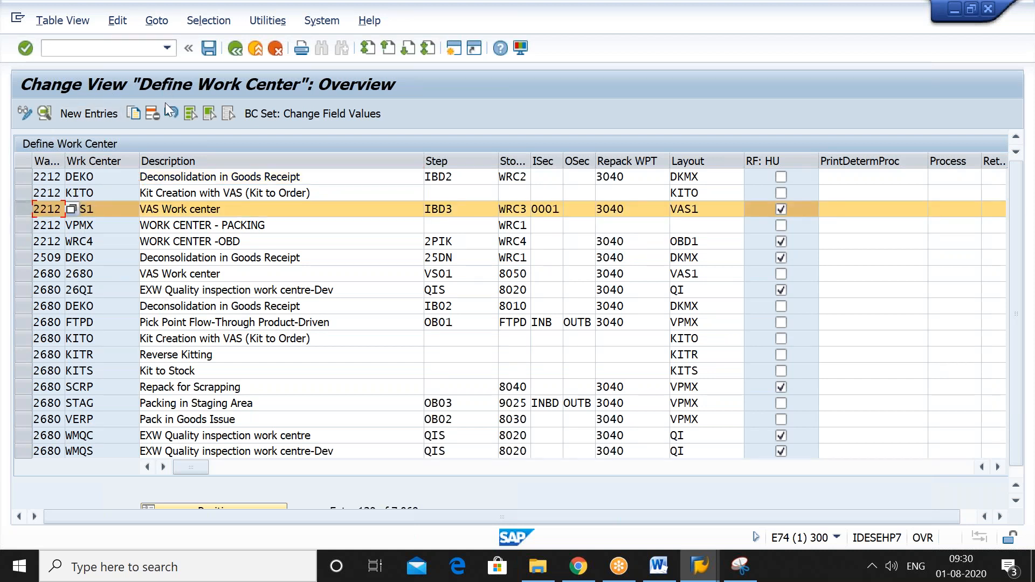
left_click(134, 113)
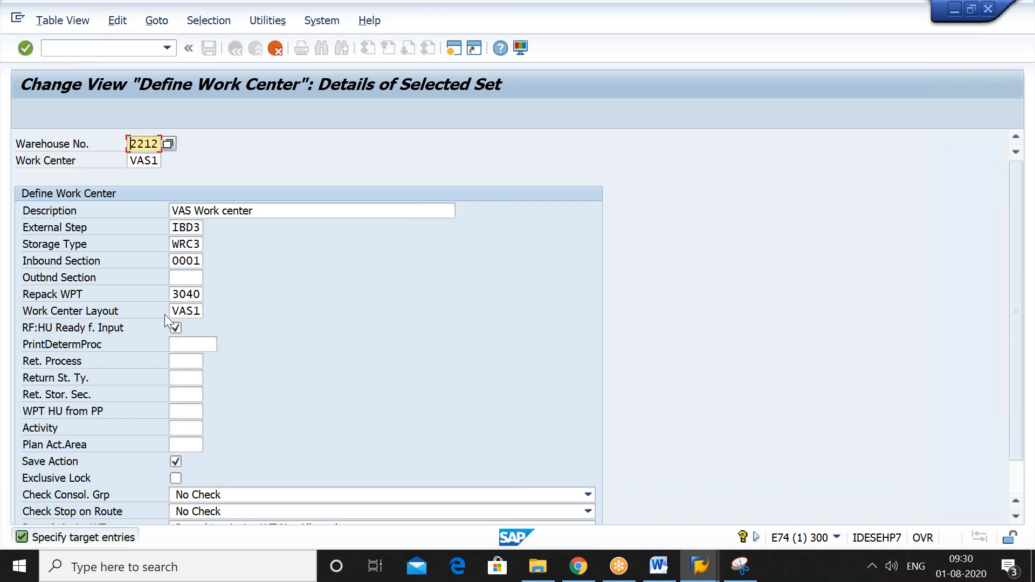
left_click(176, 329)
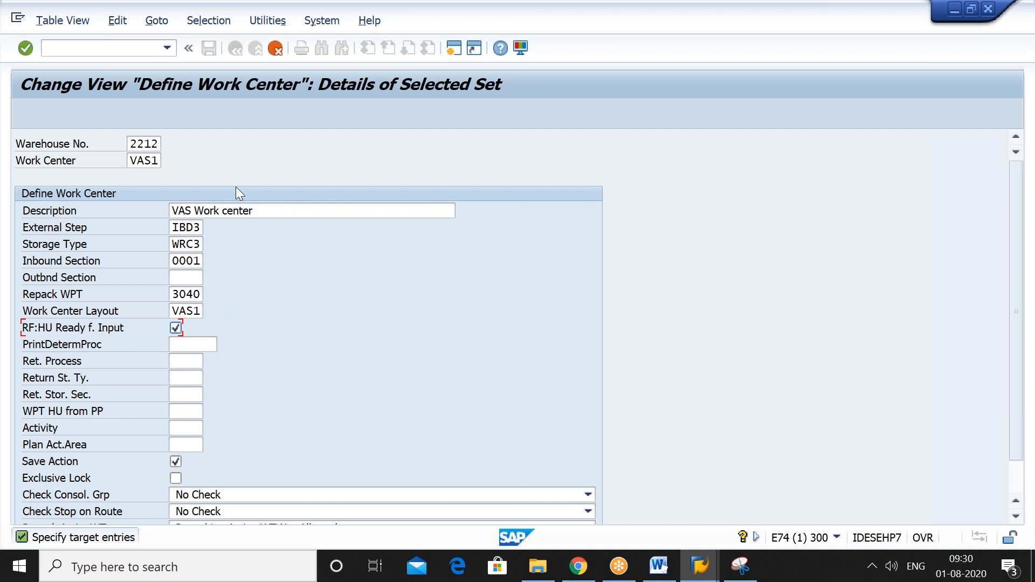
left_click(137, 143)
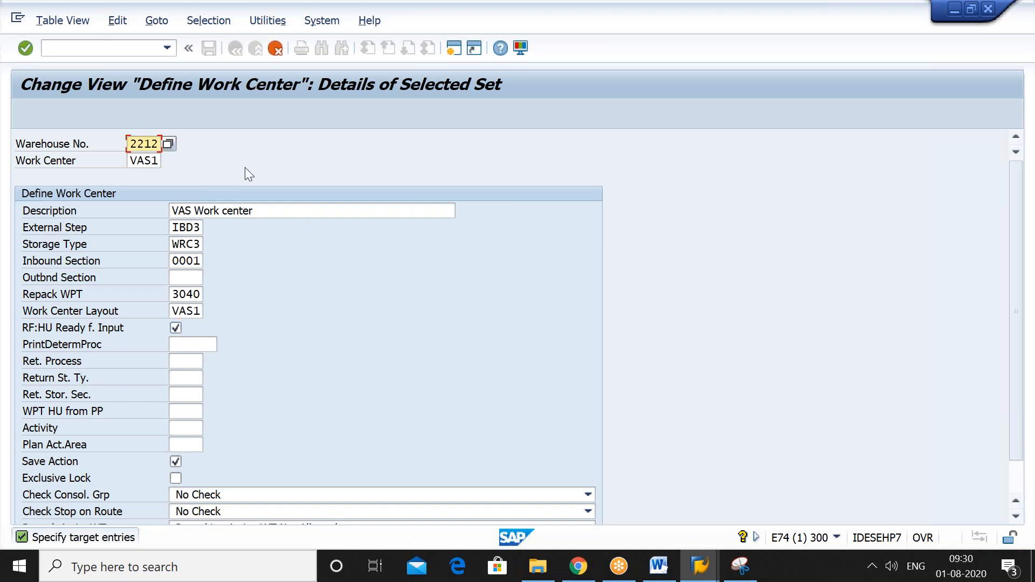
type("903")
left_click(150, 161)
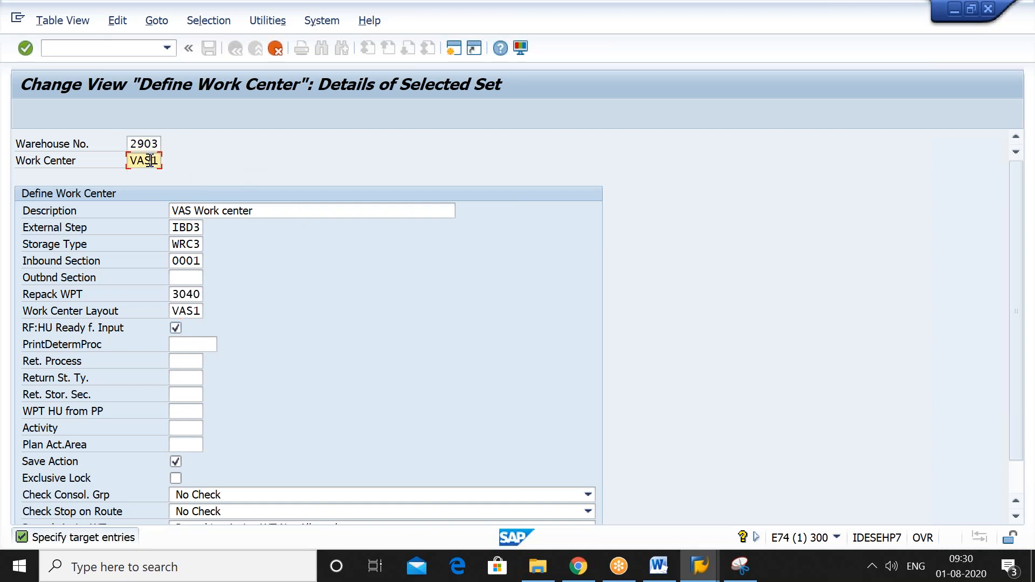
left_click(262, 212)
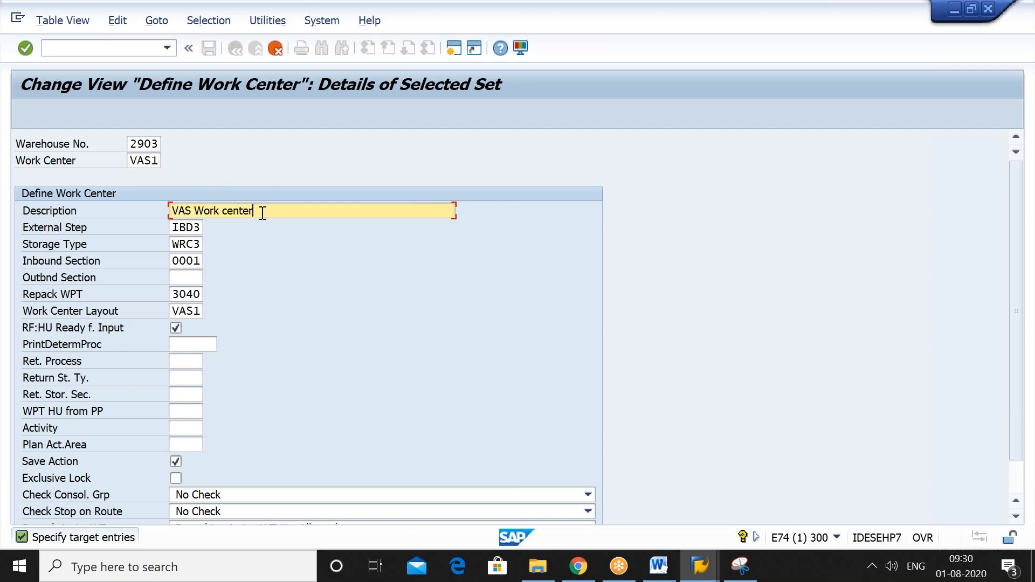
Clear the external step of the copied work center and choose VAS1 (VAS WC) as its storage type.
left_click(196, 227)
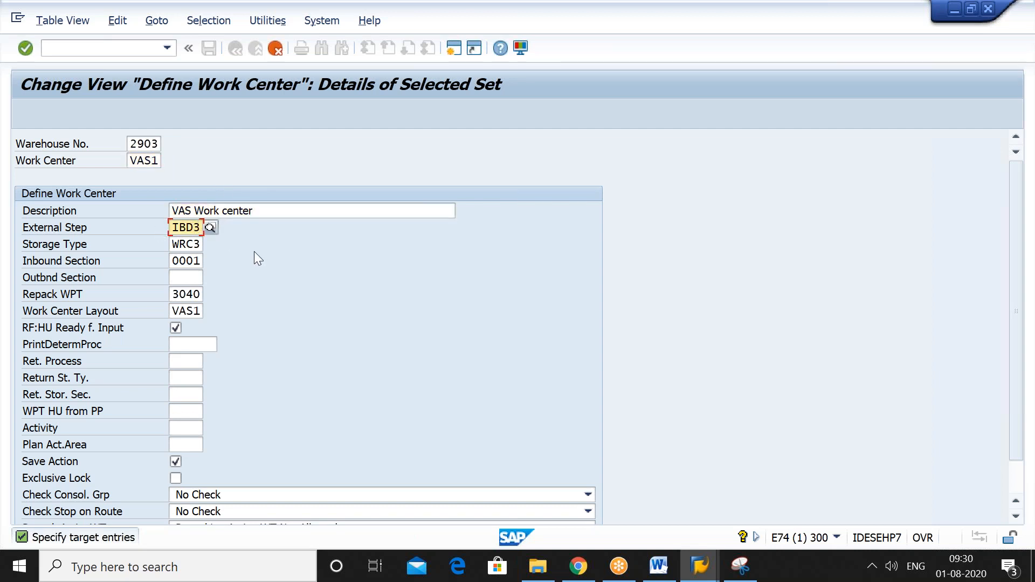
key("BackSpace")
key("BackSpace")
key("BackSpace")
key("BackSpace")
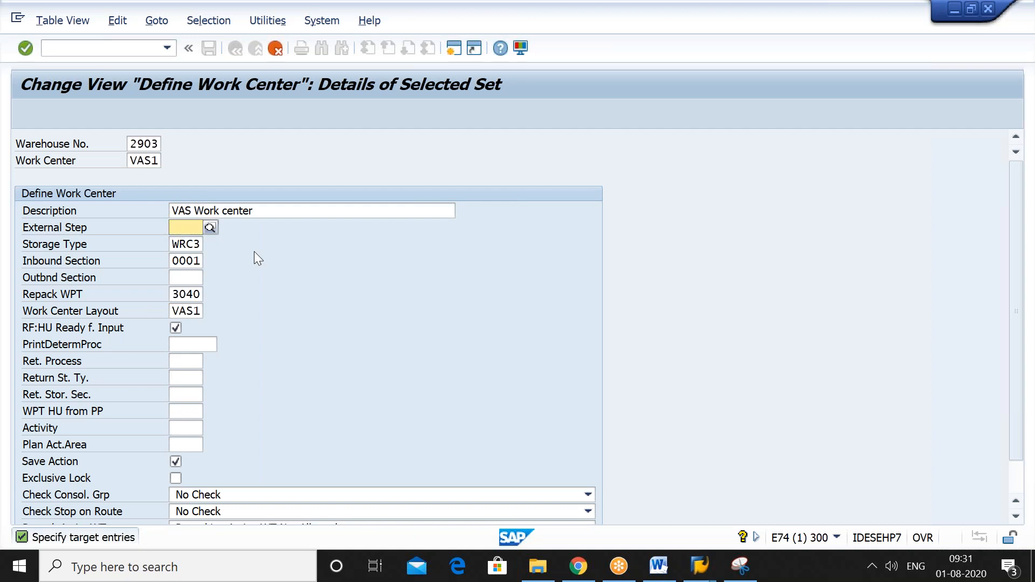
left_click(187, 244)
left_click(209, 245)
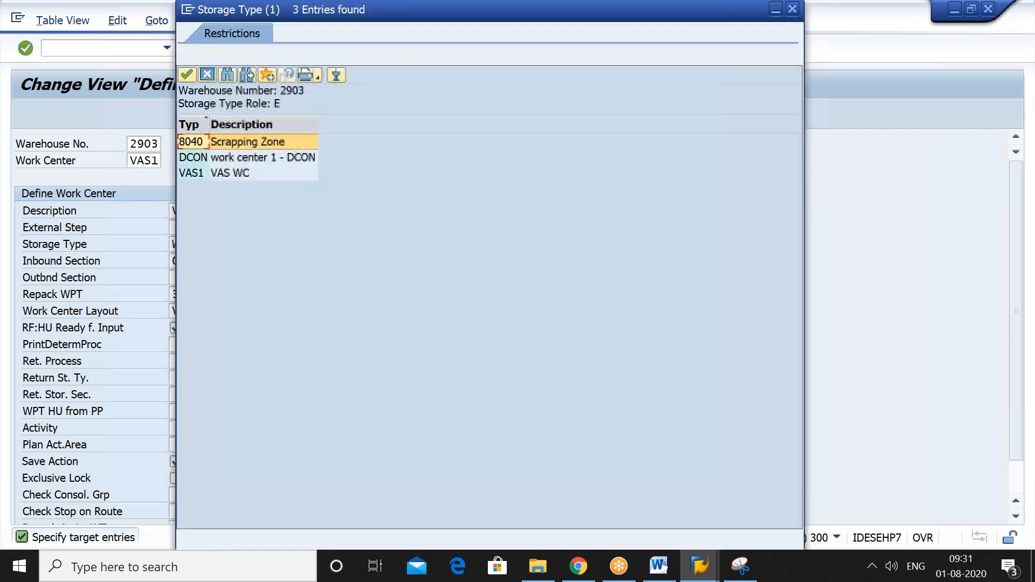
double_click(236, 173)
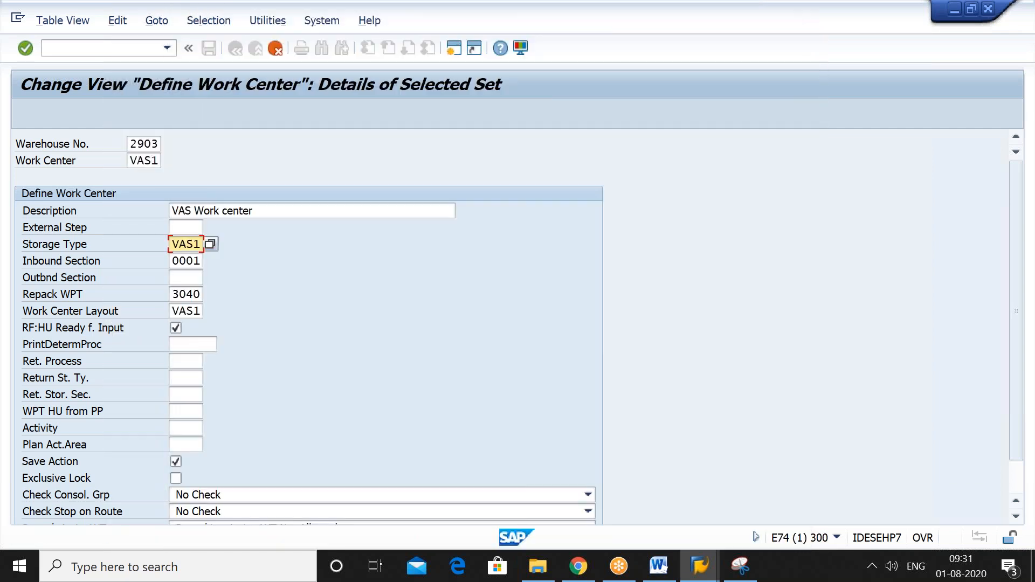
Select inbound section 0001 (VAS WC SS) and repack warehouse process type 3040 (Repack) from the available values.
left_click(197, 262)
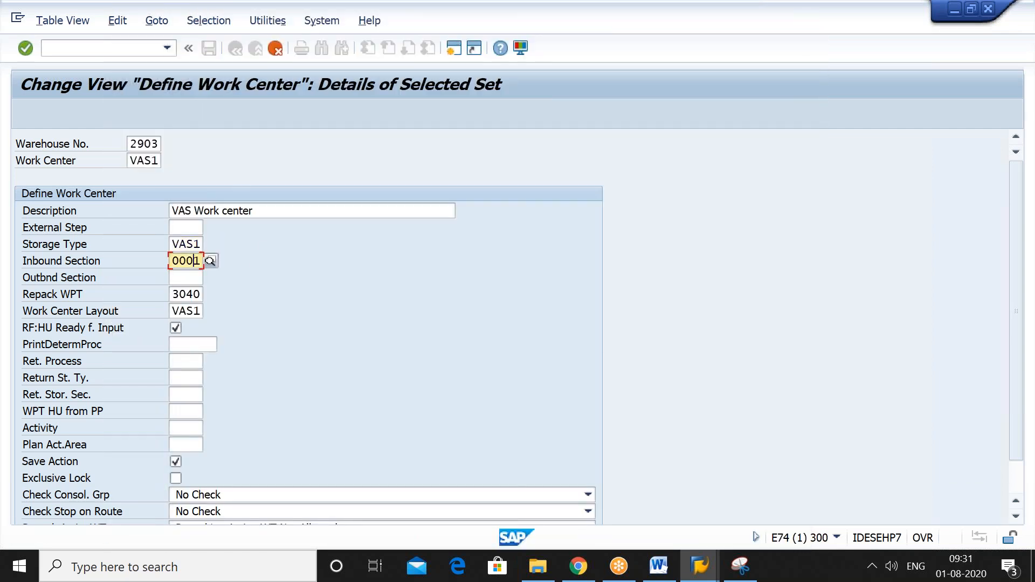
left_click(210, 261)
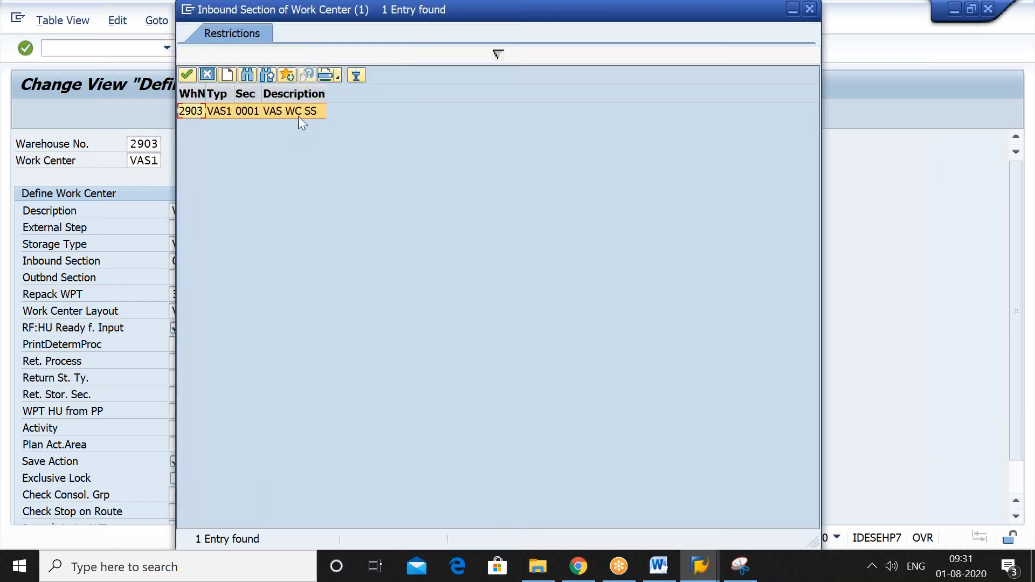
double_click(299, 115)
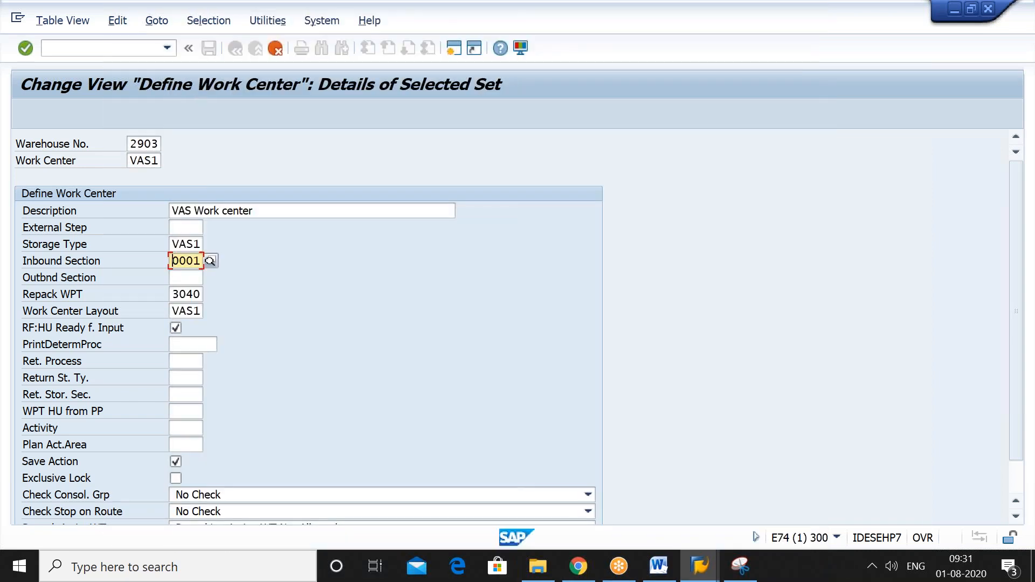
left_click(201, 294)
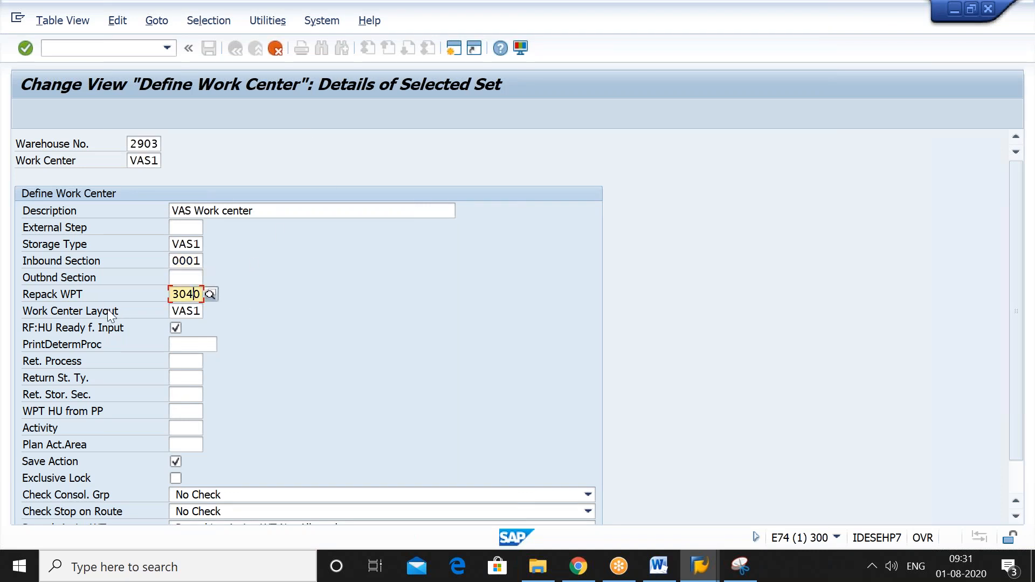
left_click(211, 297)
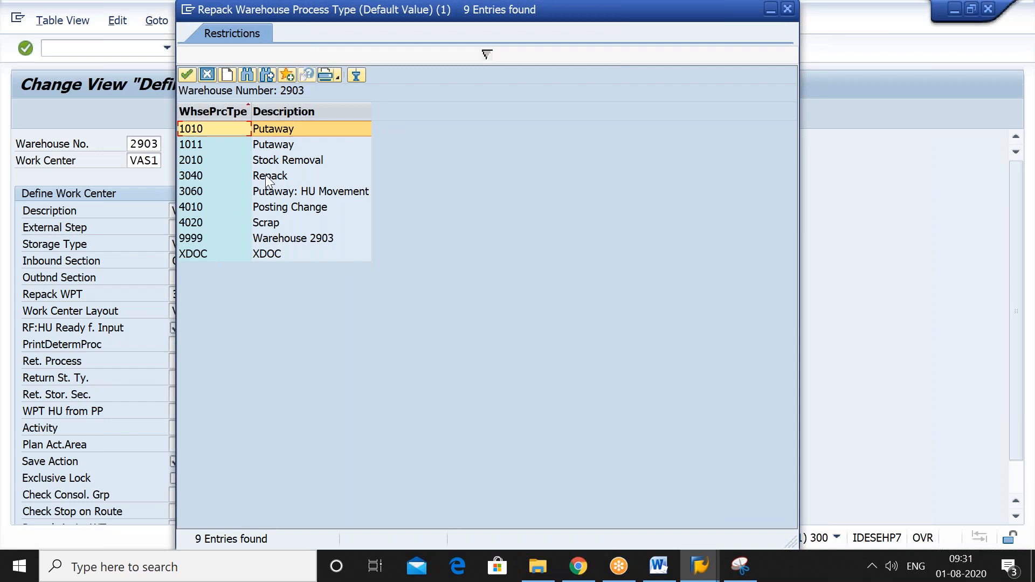
double_click(252, 178)
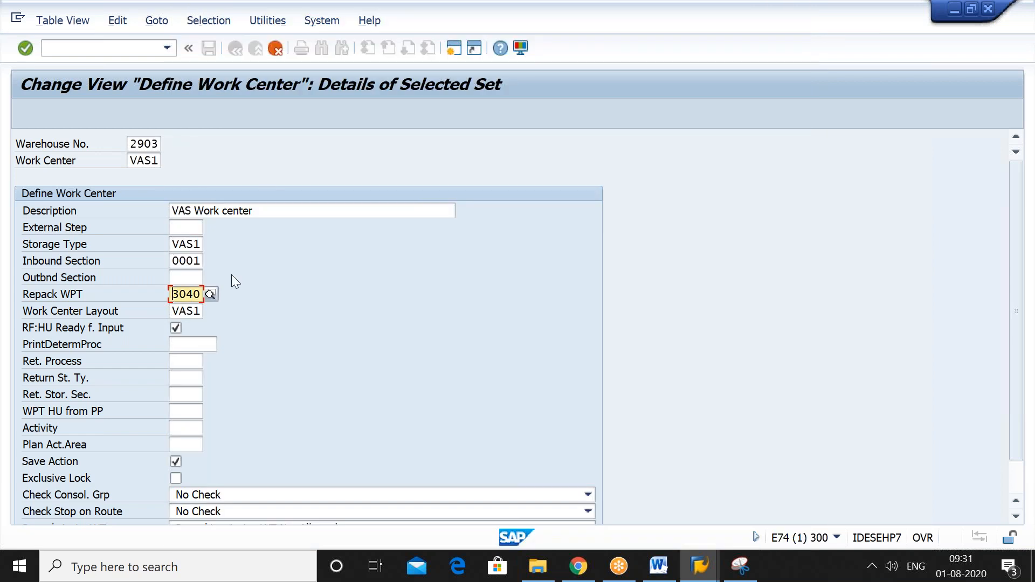
Select VAS1, Value-Added Services (VAS), as the work center layout.
left_click(194, 312)
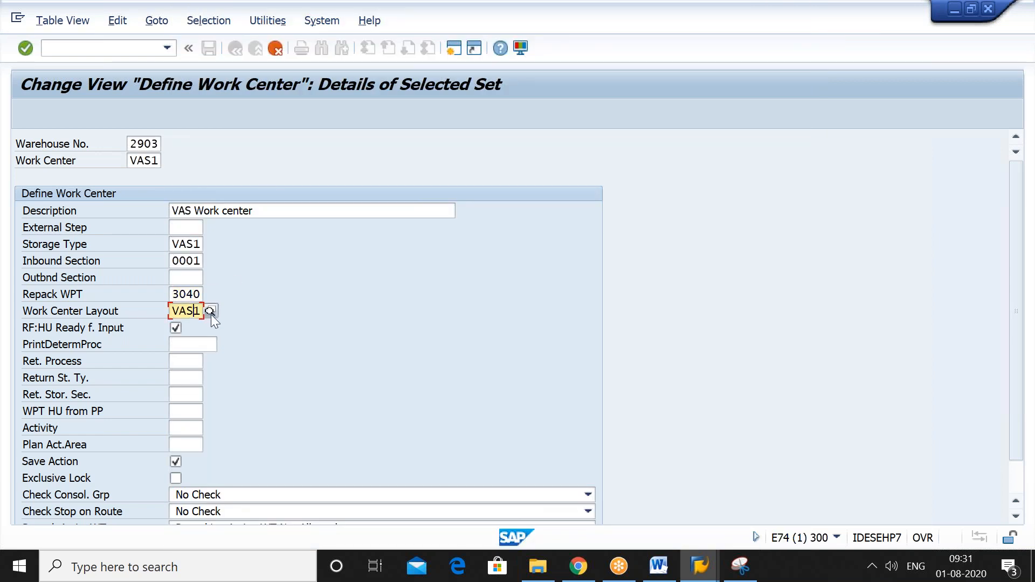
left_click(210, 312)
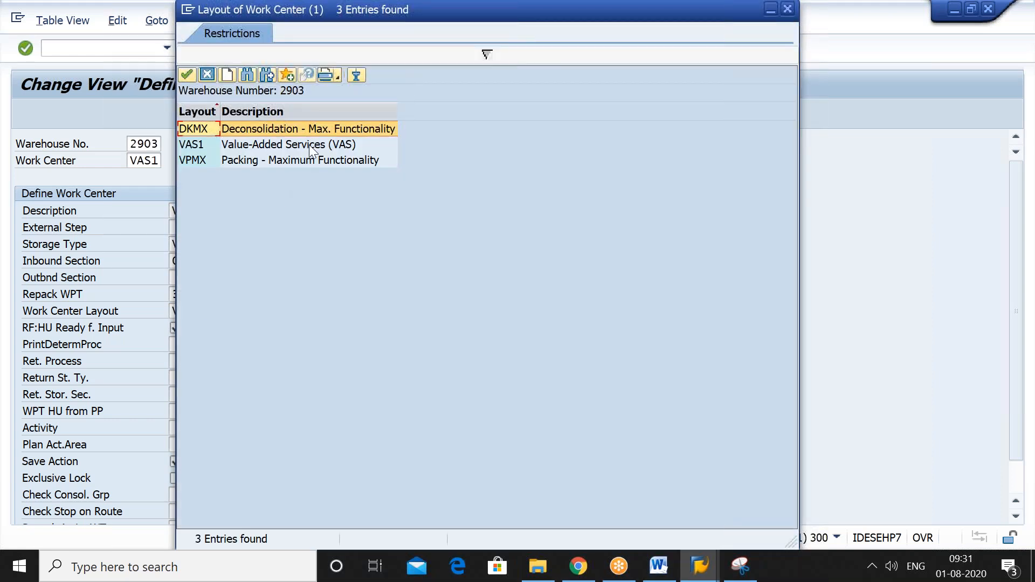
double_click(309, 145)
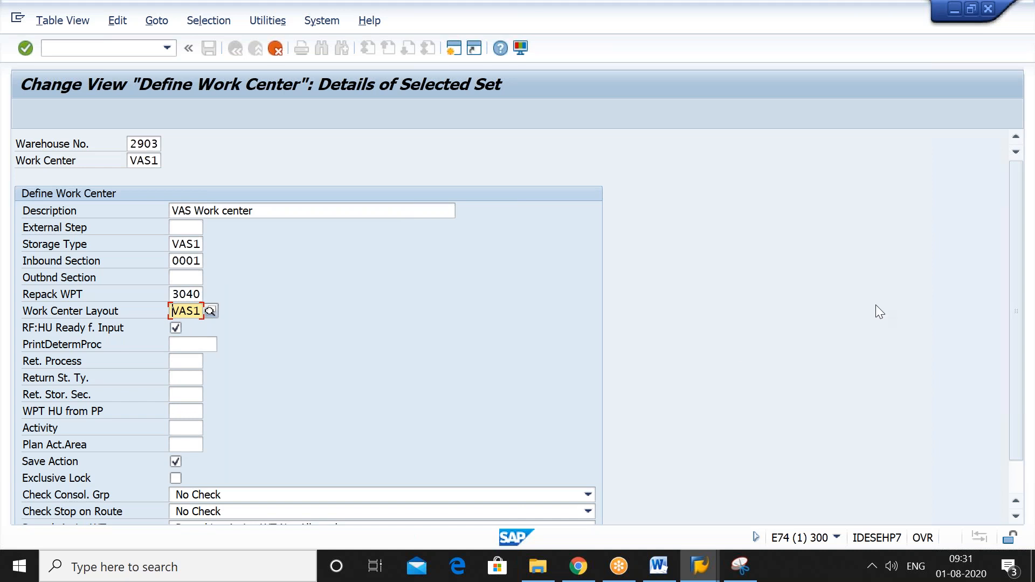
Check the remaining work center settings and capture the details form from the warehouse number downwards with Snipping Tool.
left_click_drag(1017, 251, 1022, 334)
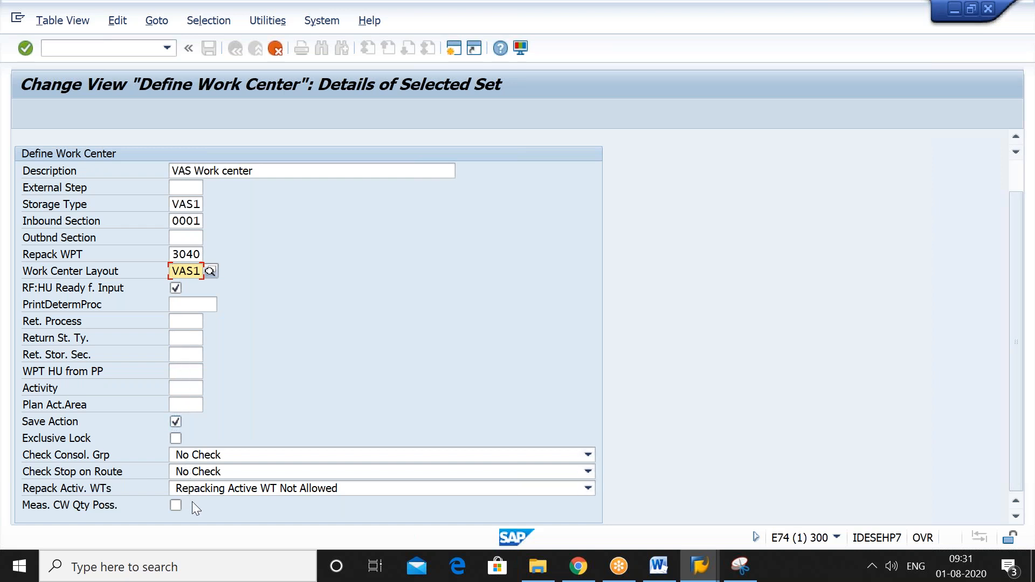
left_click_drag(1011, 303, 1008, 277)
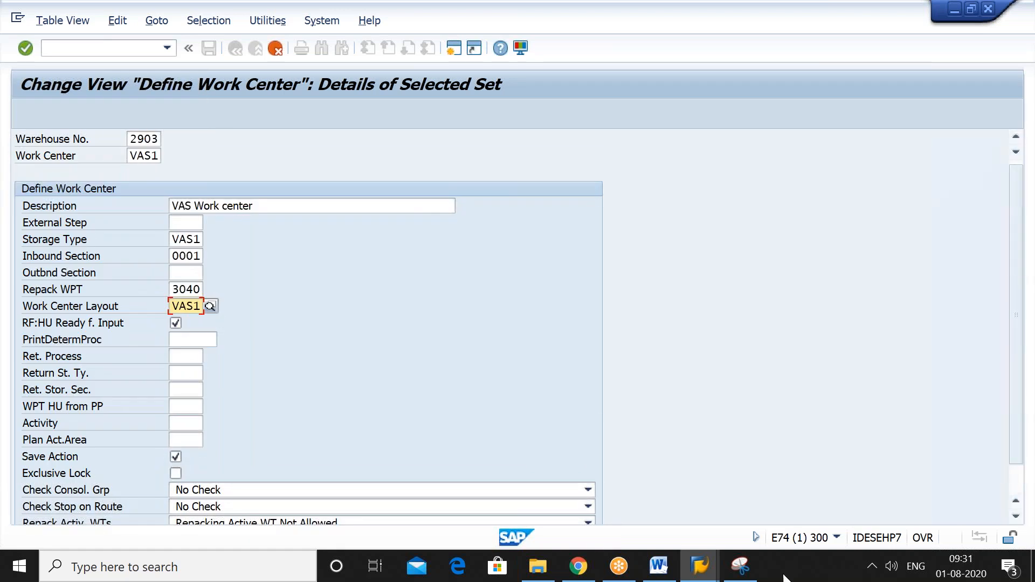
left_click(743, 568)
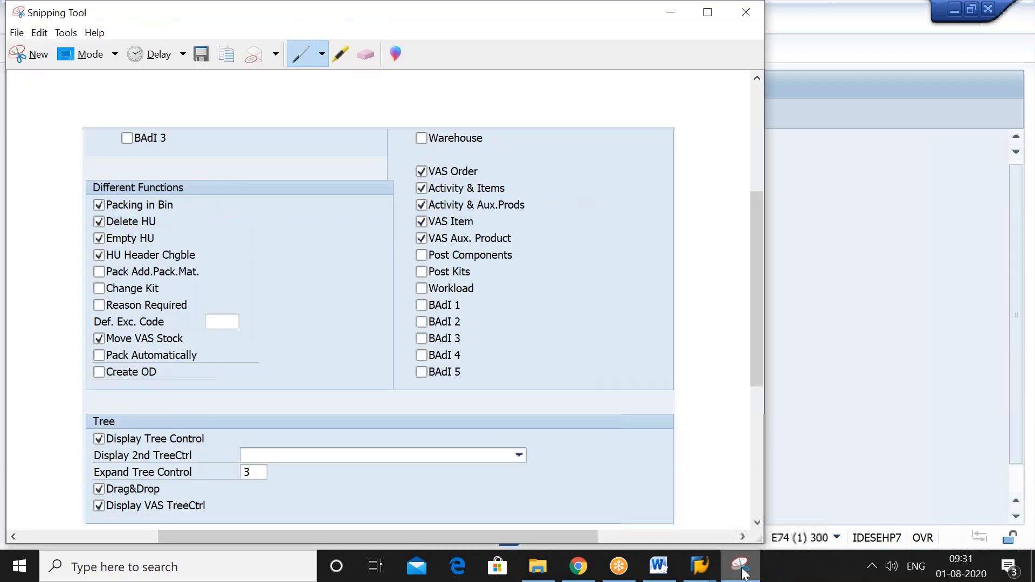
left_click(31, 54)
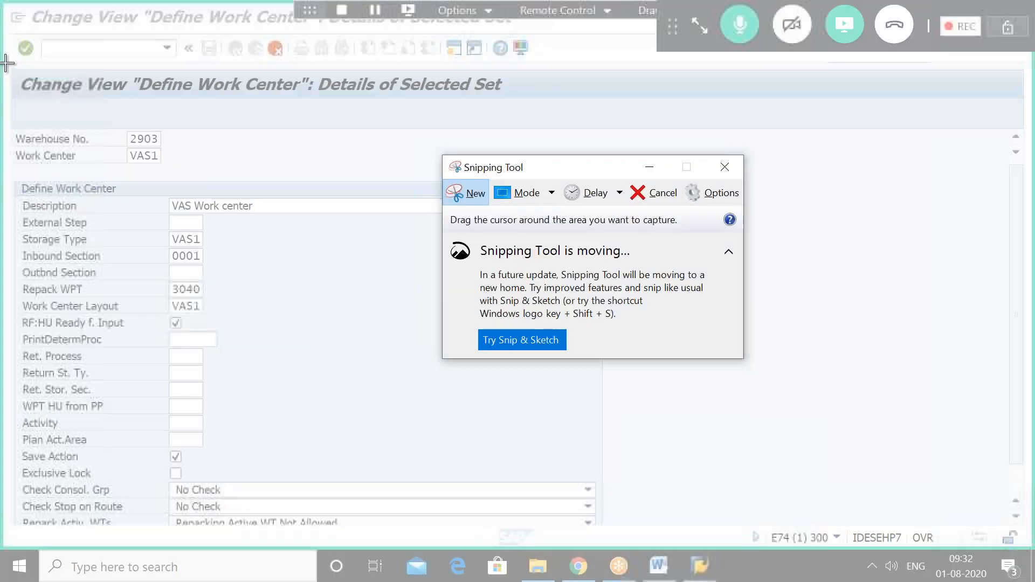
left_click_drag(5, 62, 637, 530)
Switch to the Word notes, add the heading DEFINE WORK CENTER and paste the capture below it.
left_click(658, 564)
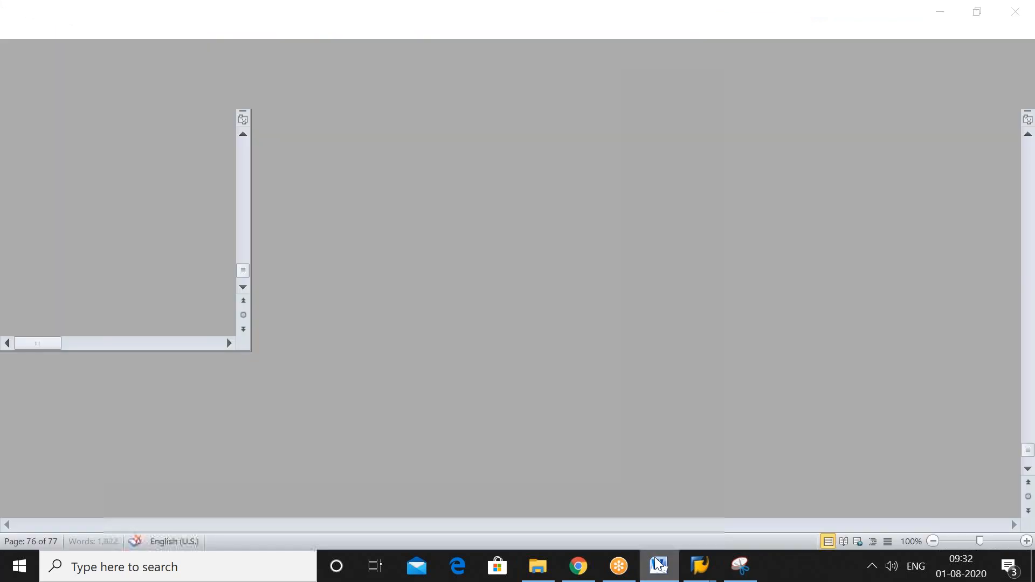
type("DEFIN")
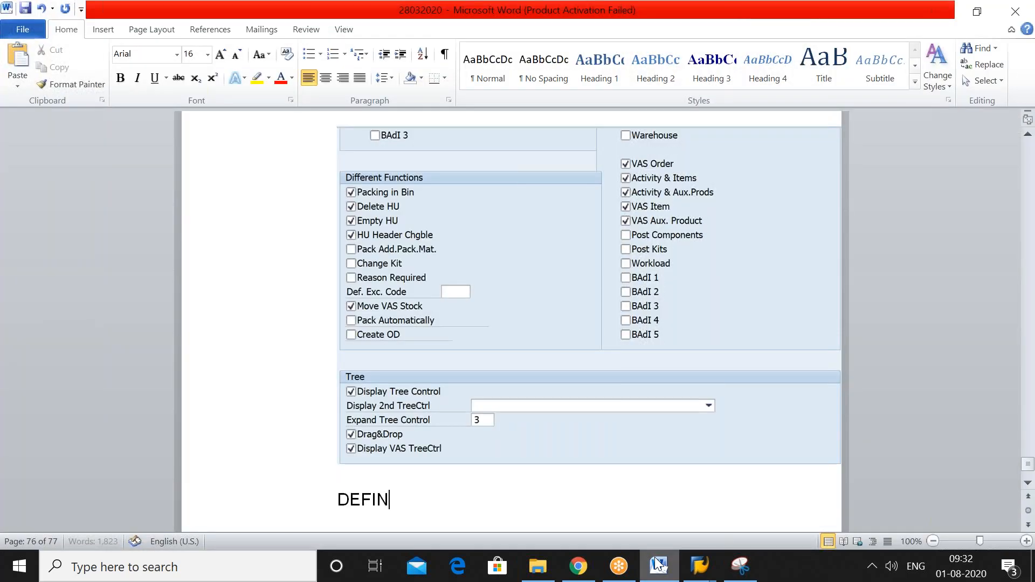
type("E WORK CENTER")
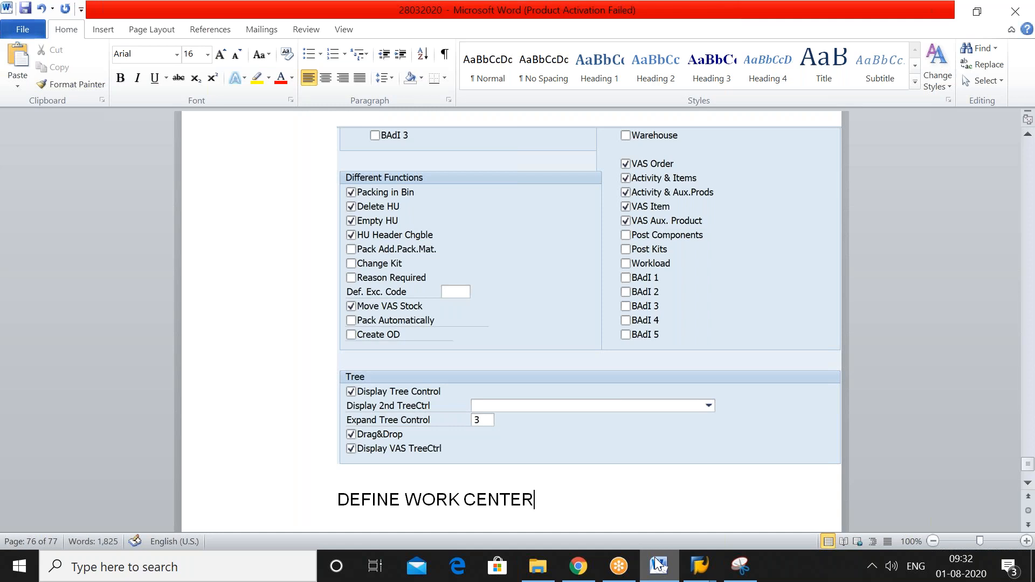
key("Return")
key("ctrl+v")
key("Return")
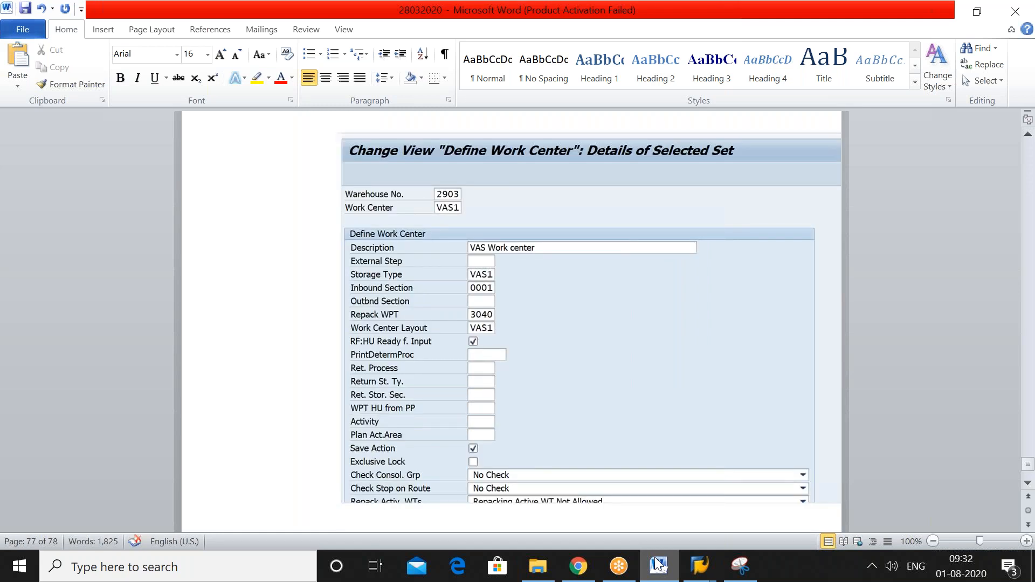
Add the line SAME NAVIGATION directly below the DEFINE WORK CENTER heading.
key("Up")
key("Up")
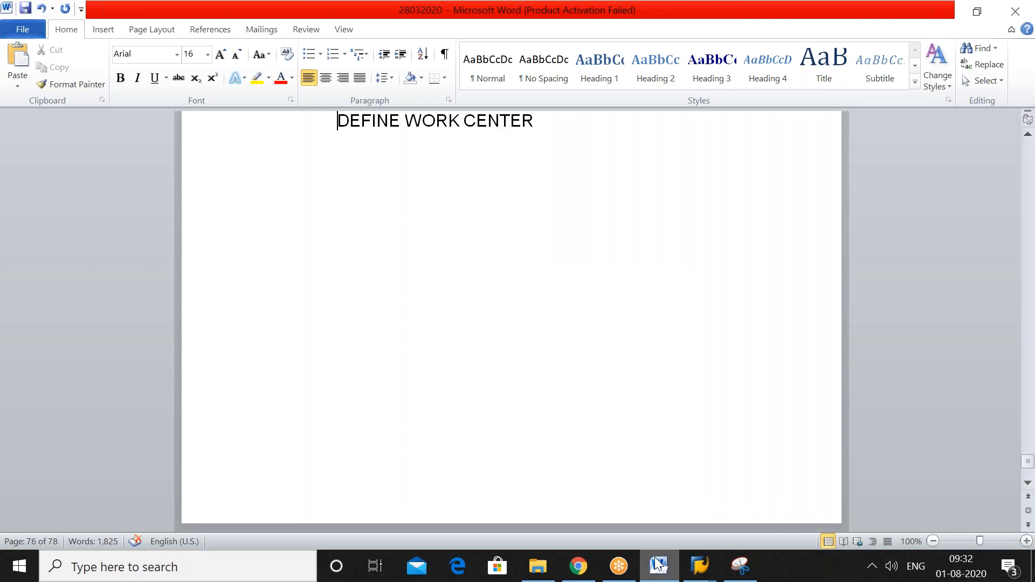
key("Right")
key("Right")
key("Right")
key("Right")
key("Right")
key("Right")
key("Right")
key("Right")
key("Right")
key("Right")
key("Right")
key("Right")
key("Right")
key("Right")
key("Right")
key("Right")
key("Right")
key("Right")
key("Right")
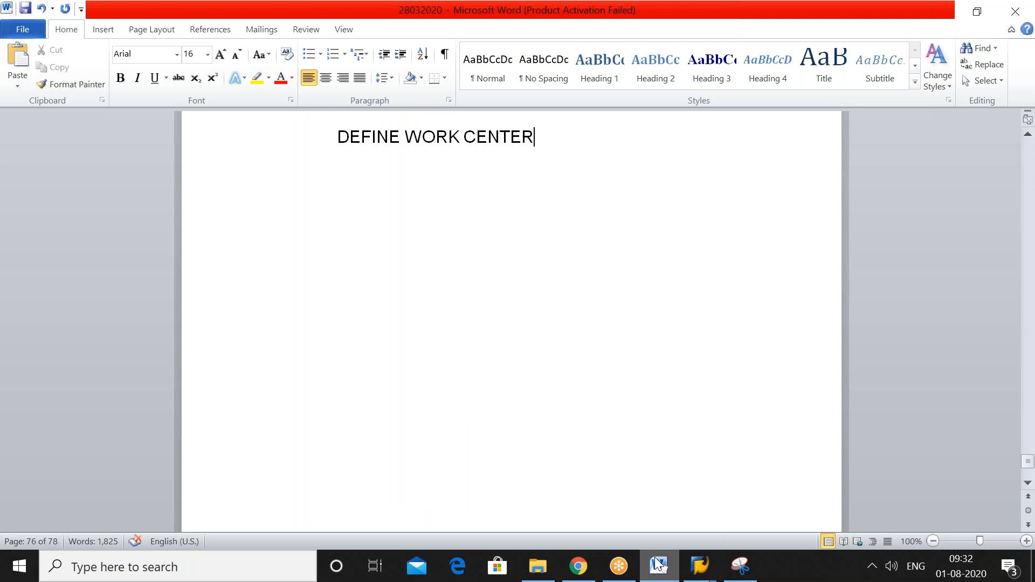
key("Return")
type("SAME NAVIGATION")
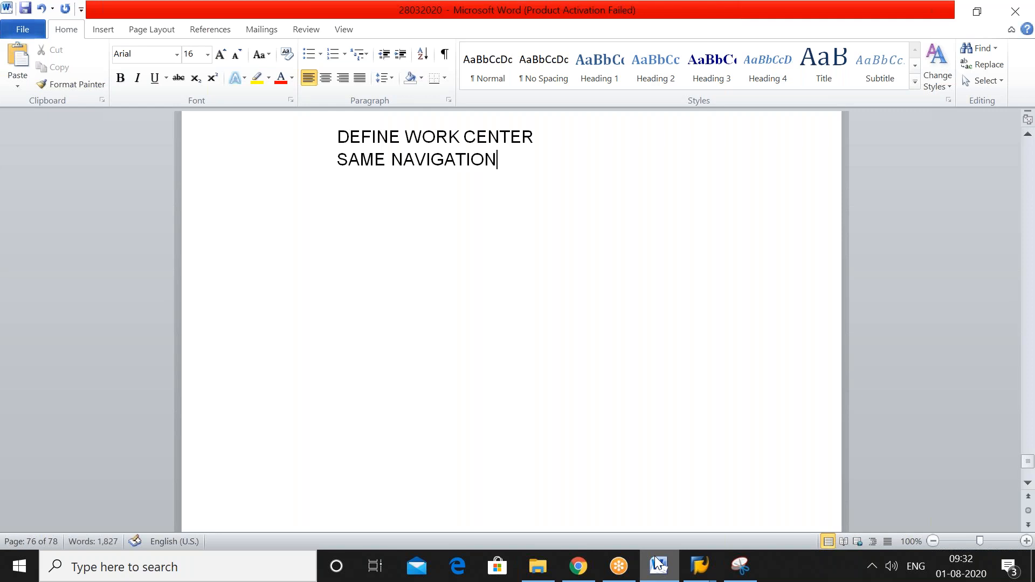
Paste the work center details capture below SAME NAVIGATION and add the line EXTERNA STEP beneath it.
key("ctrl+v")
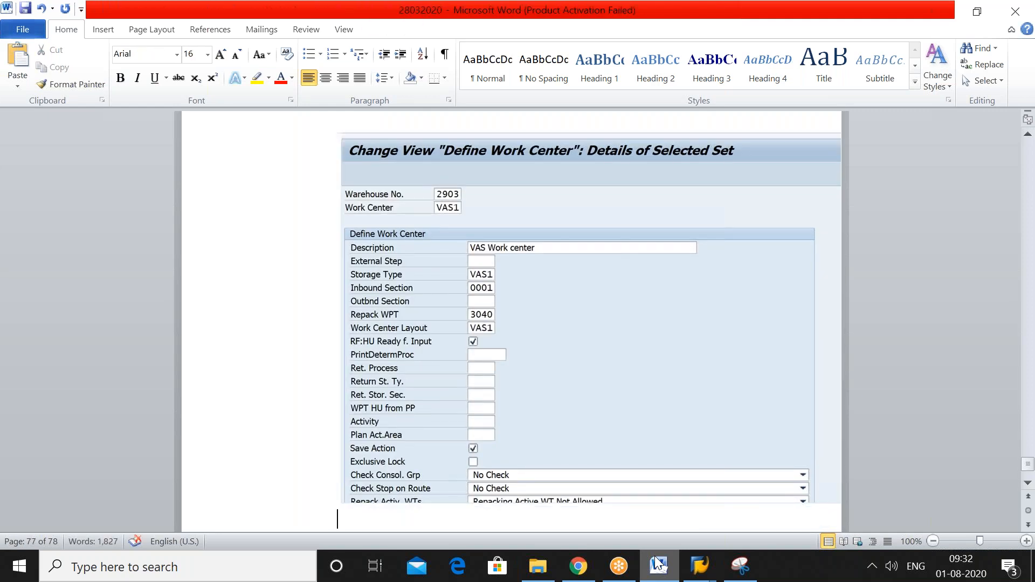
key("Return")
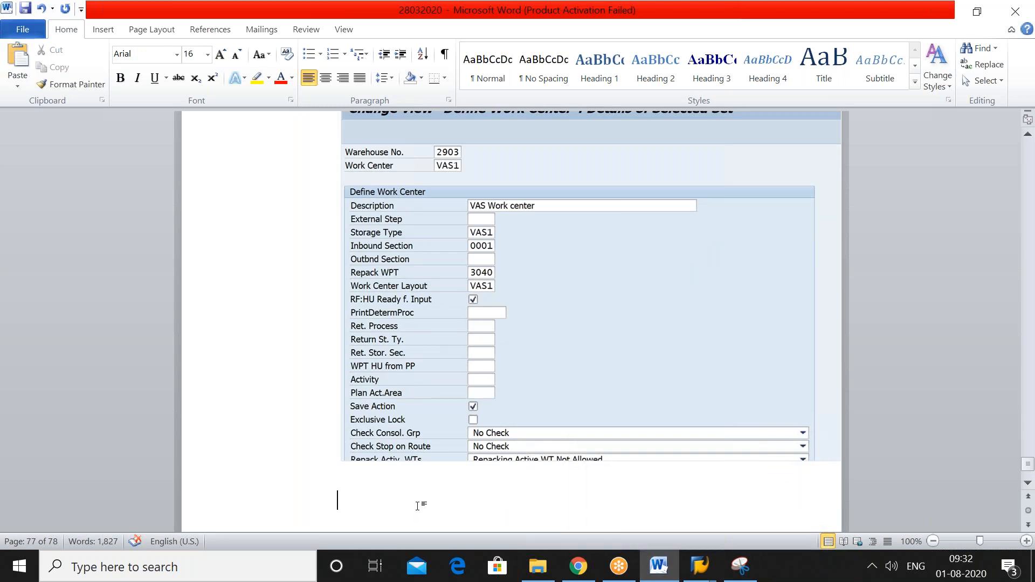
type("EXTERNA STEP")
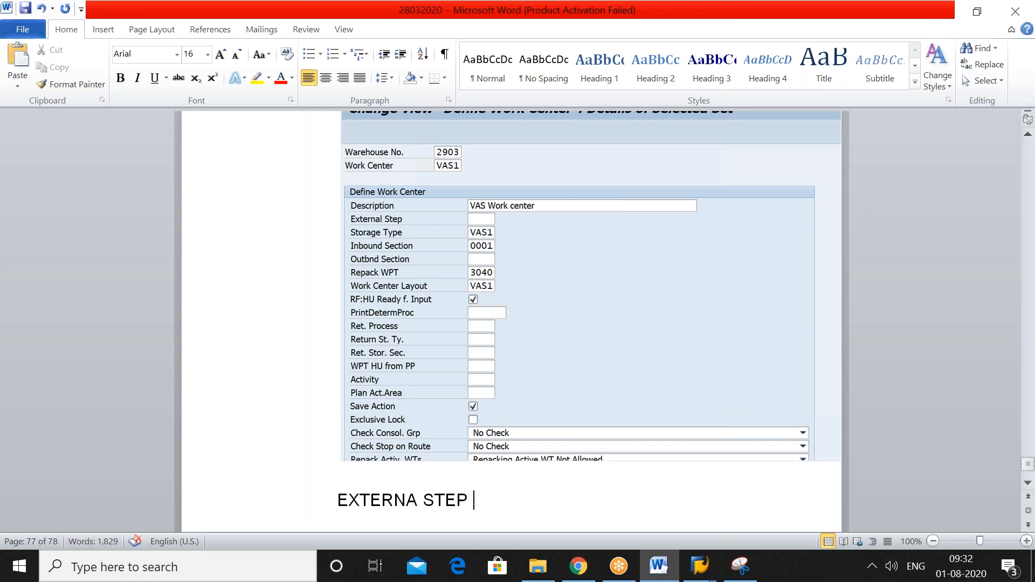
Highlight the EXTERNA STEP line in red and add an empty line after it.
left_click_drag(469, 497, 331, 499)
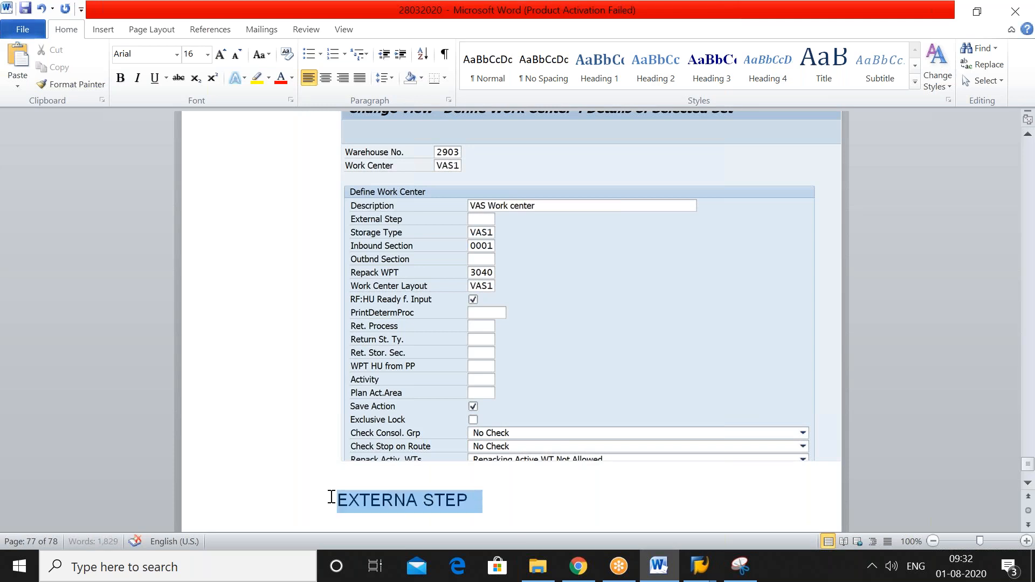
left_click(269, 77)
left_click(264, 119)
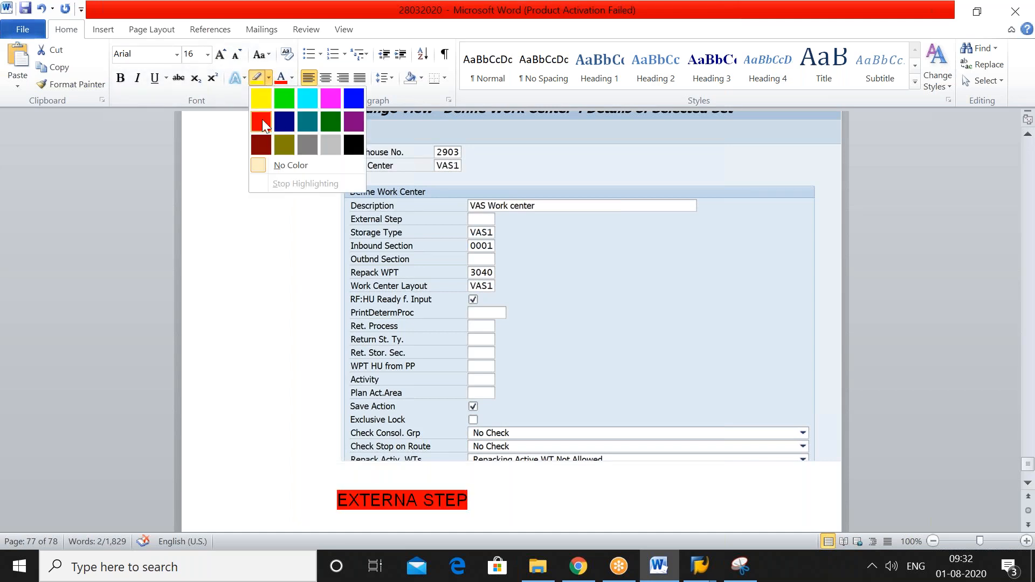
left_click(505, 495)
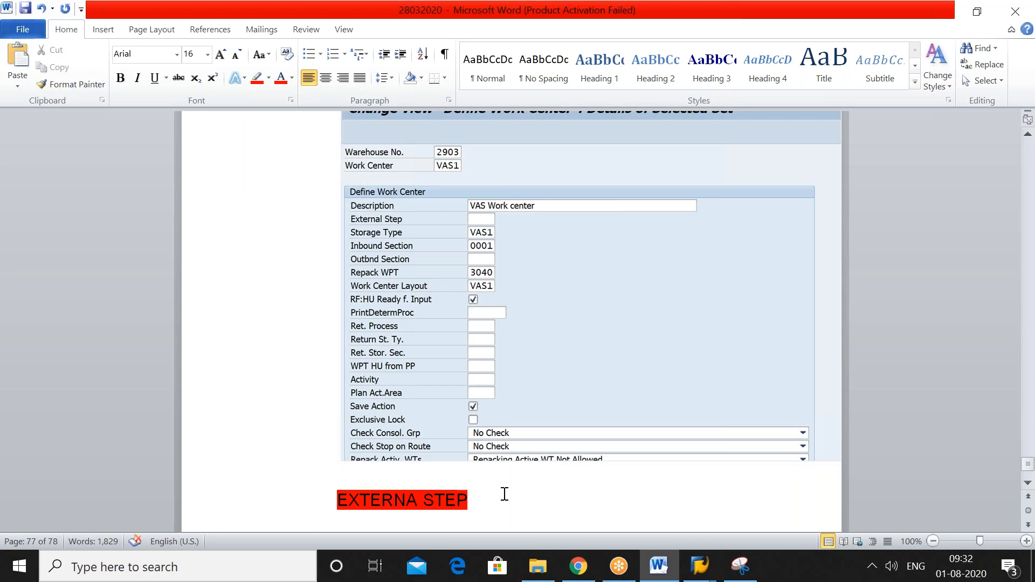
key("Return")
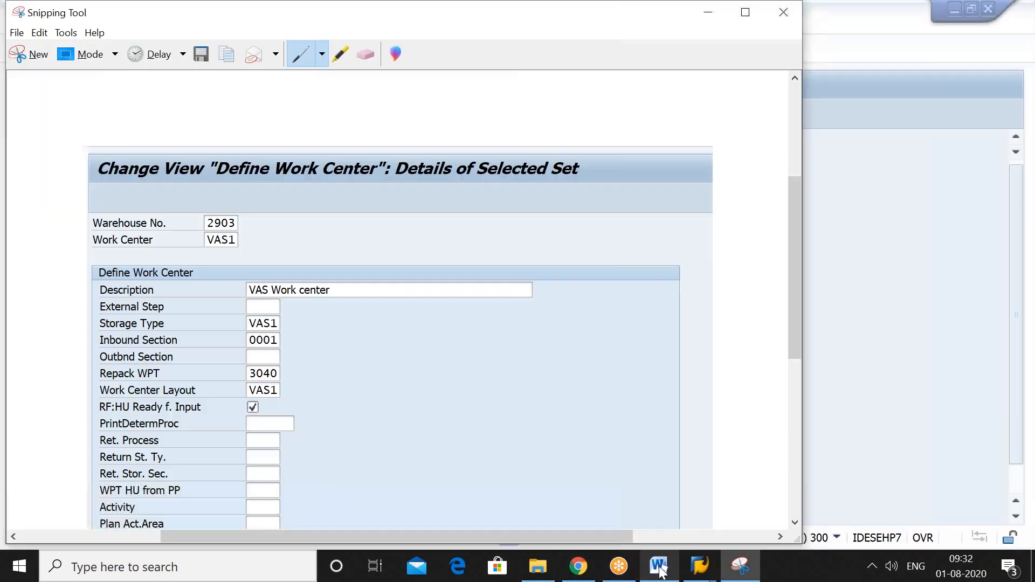
Switch to SAP, confirm the copied VAS1 work center, save it with the proposed customizing request and return to the IMG.
left_click(658, 566)
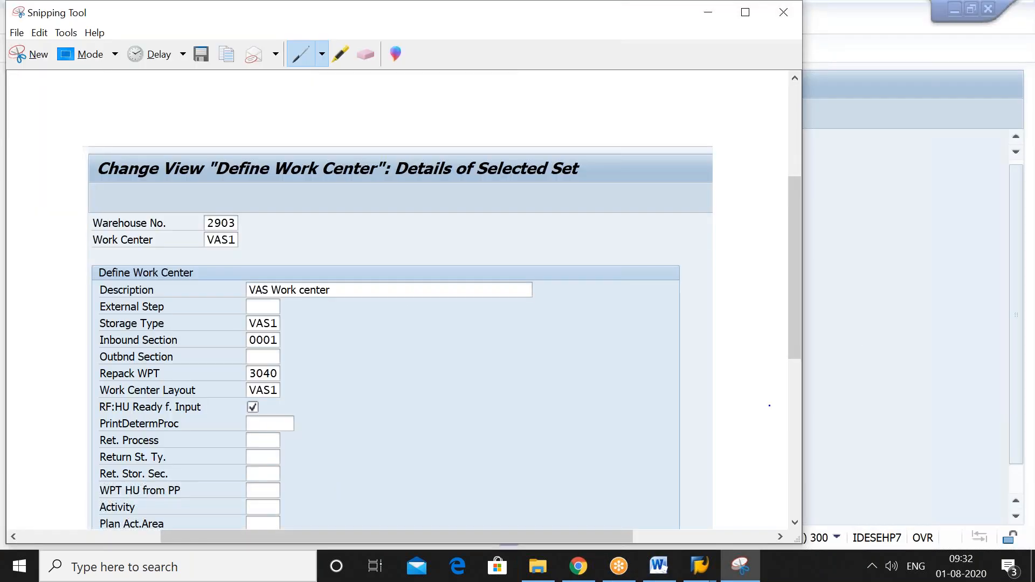
left_click(864, 346)
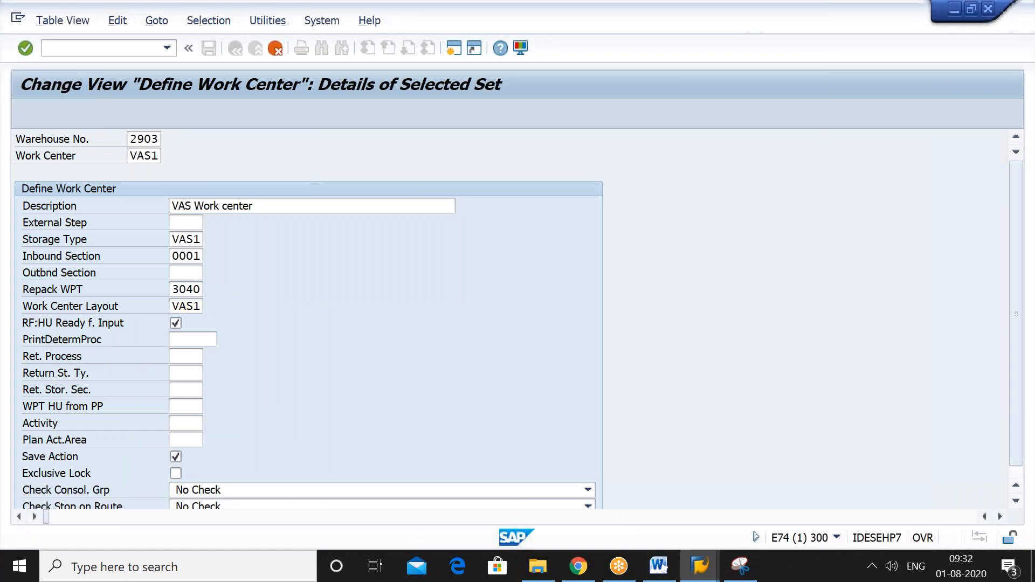
key("Return")
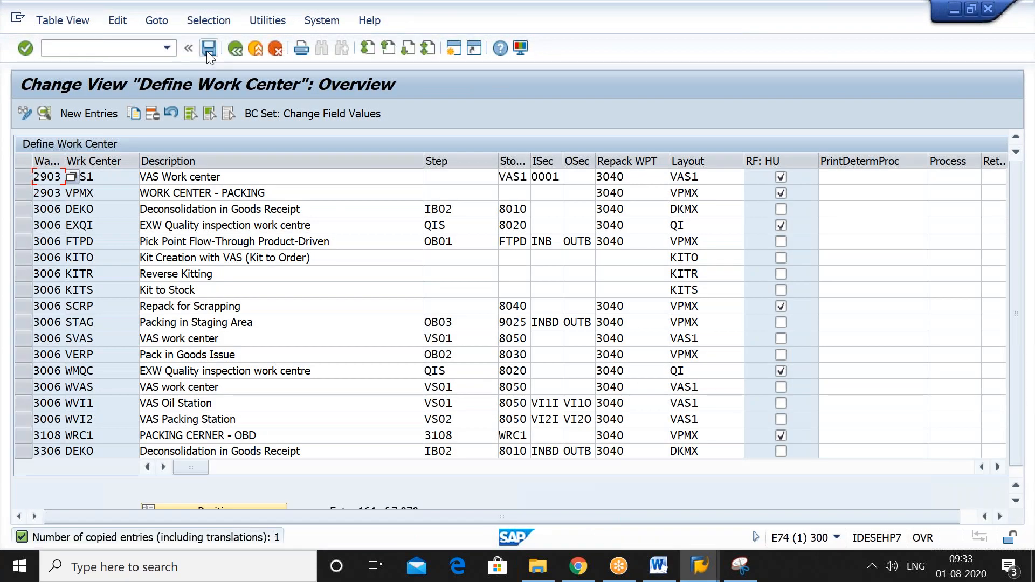
left_click(208, 50)
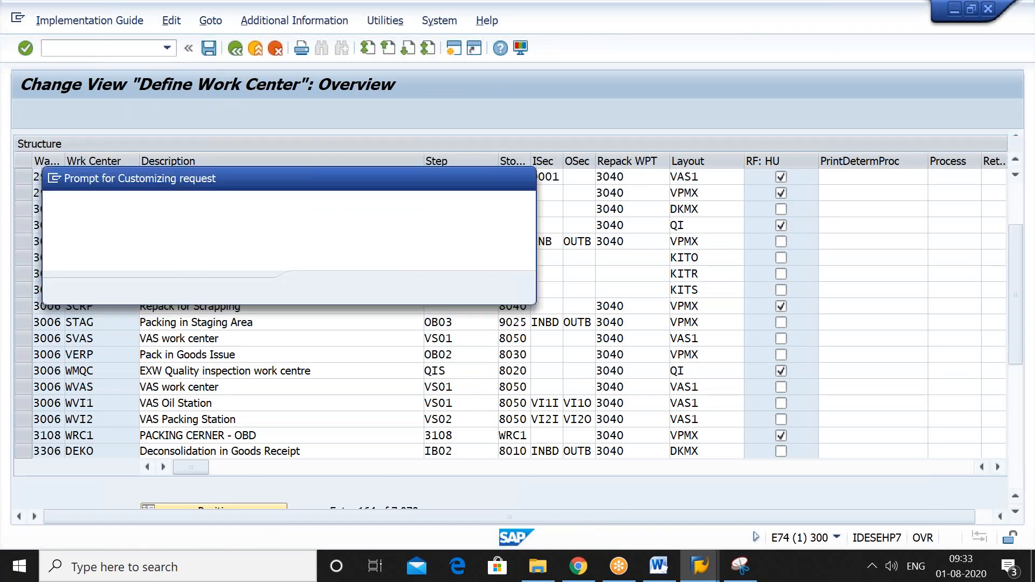
key("Return")
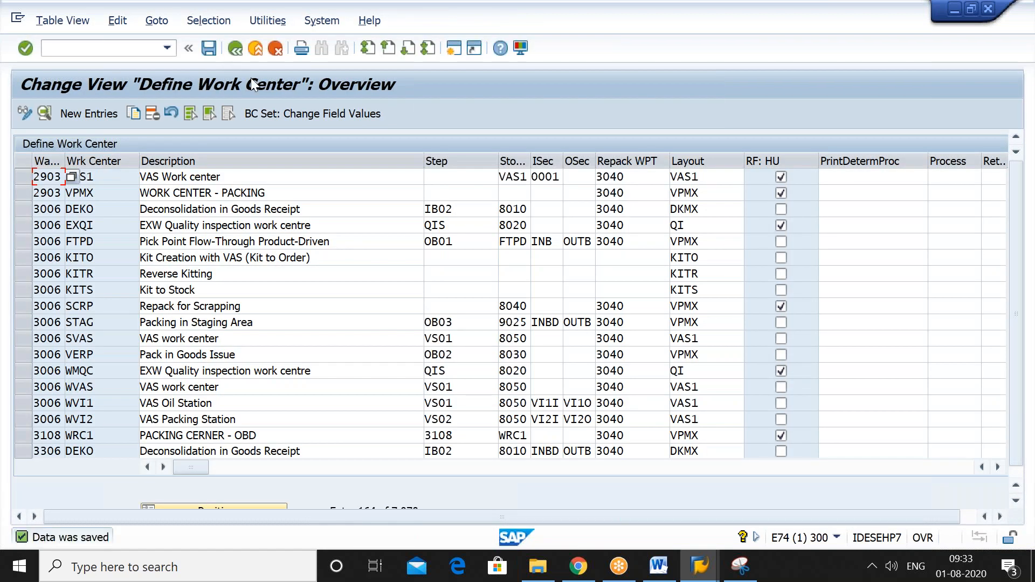
left_click(234, 53)
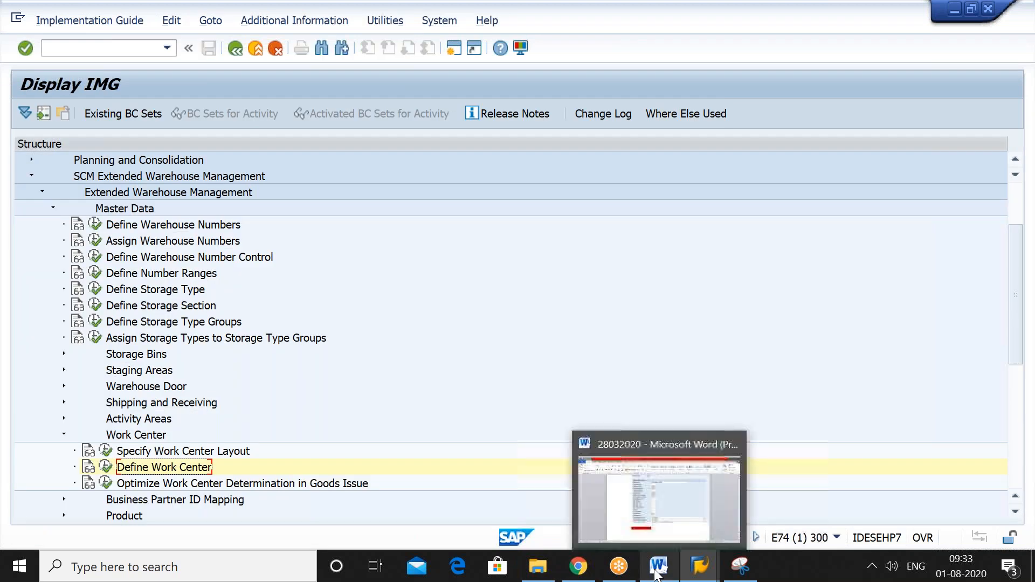
Switch to the Word notes and highlight STORAGE TYPE in the numbered VAS topic list in bright green.
left_click(657, 571)
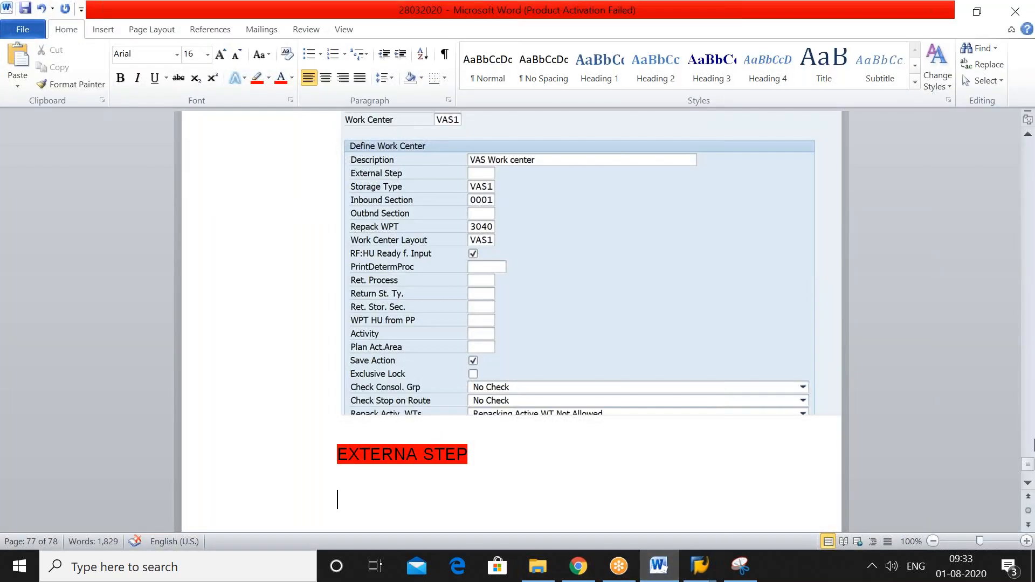
left_click(1028, 268)
left_click(1028, 268)
left_click(1027, 268)
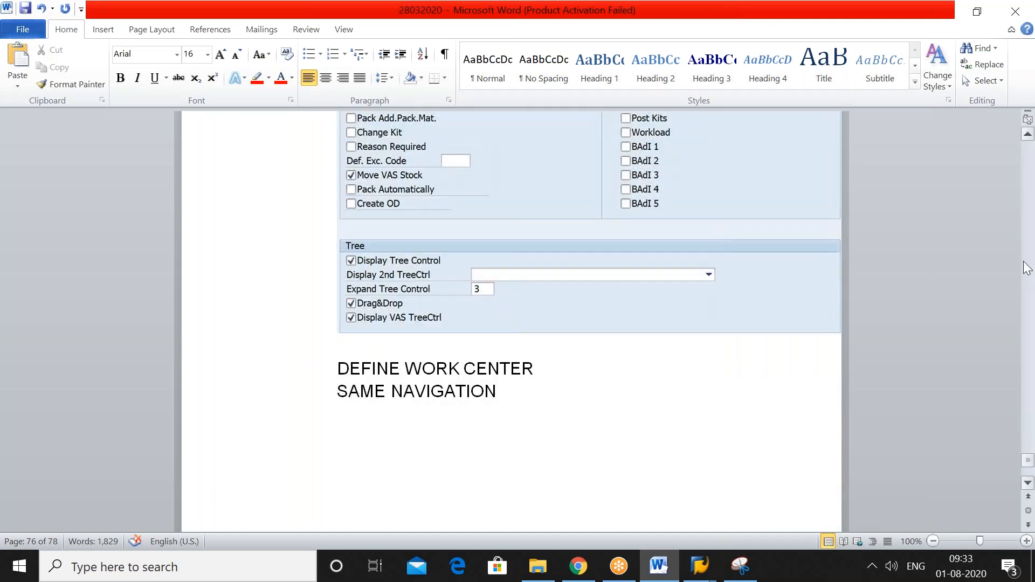
left_click(1028, 268)
left_click(1028, 268)
left_click(1028, 268)
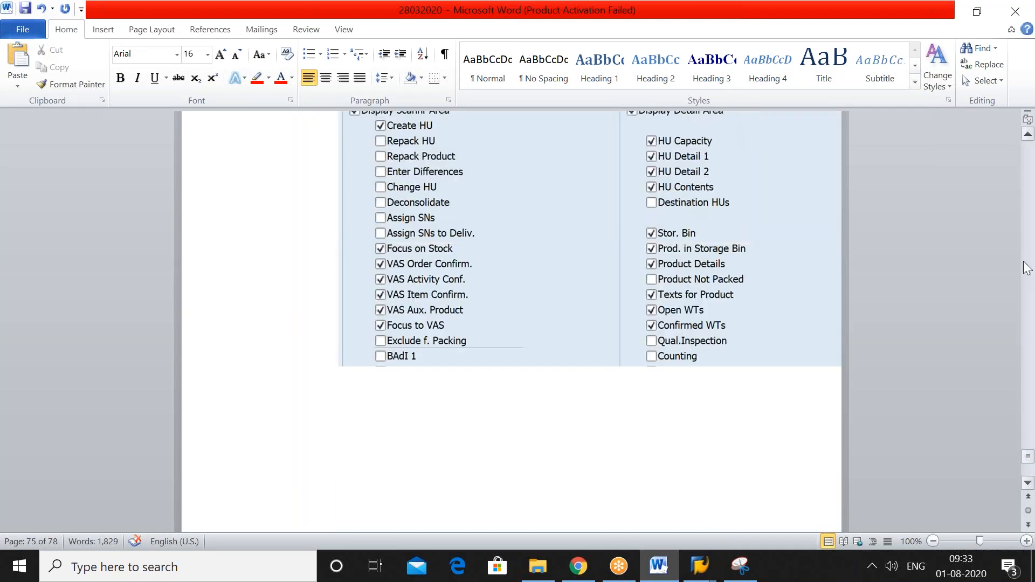
left_click(1028, 268)
left_click(1028, 268)
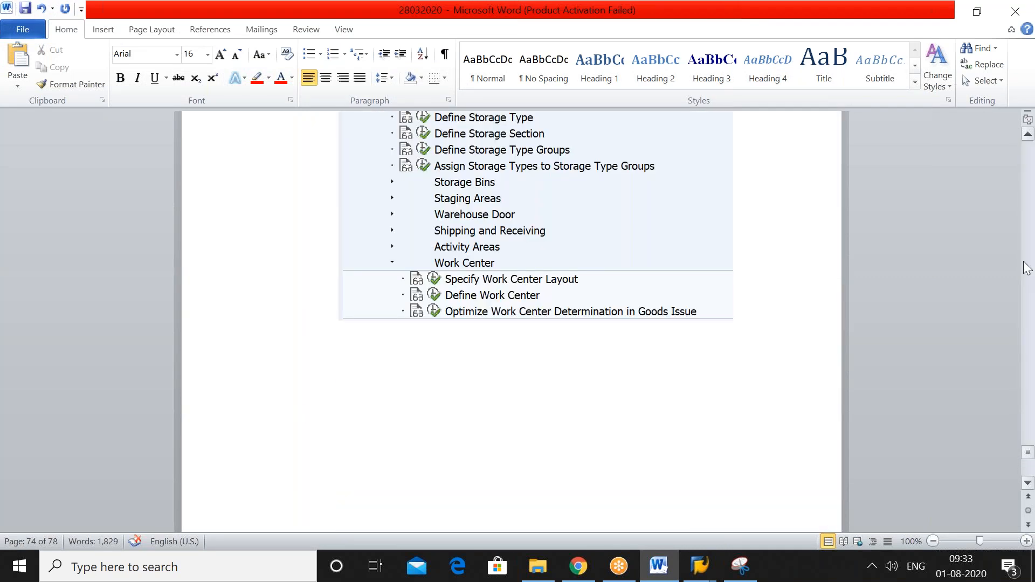
left_click(1027, 268)
left_click(1028, 268)
left_click(1028, 268)
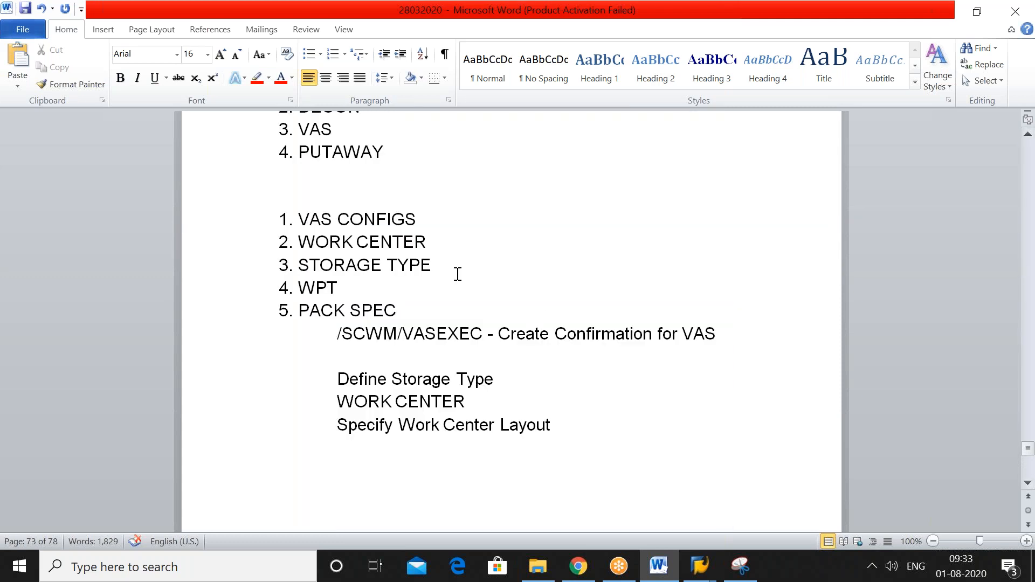
left_click_drag(451, 266, 298, 266)
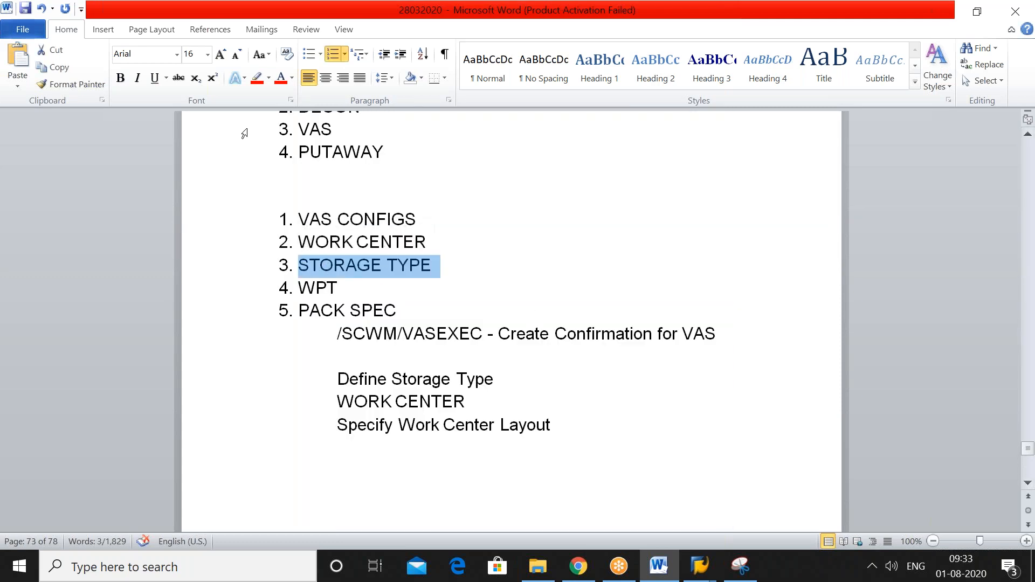
left_click(269, 79)
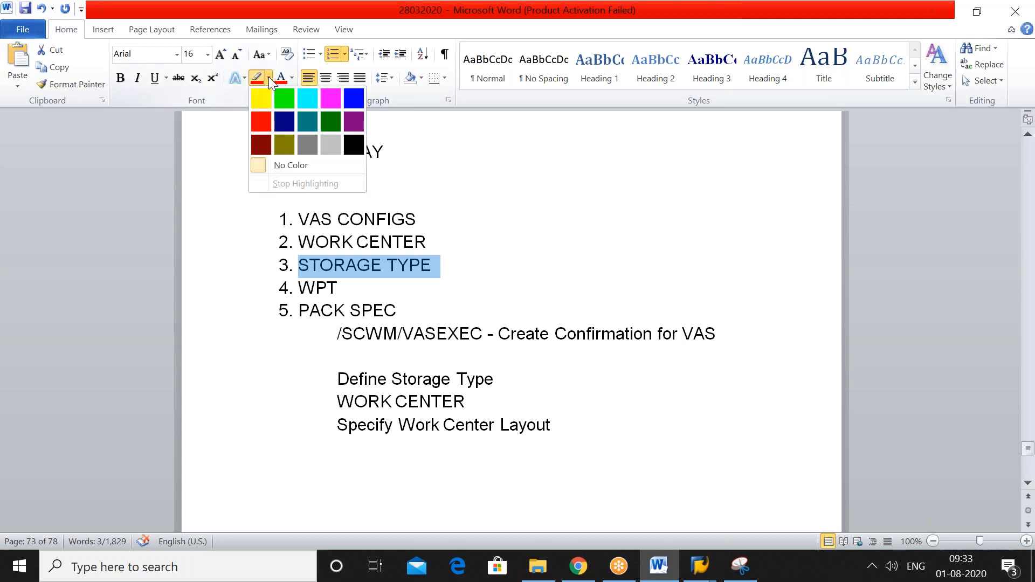
left_click(280, 96)
left_click(374, 224)
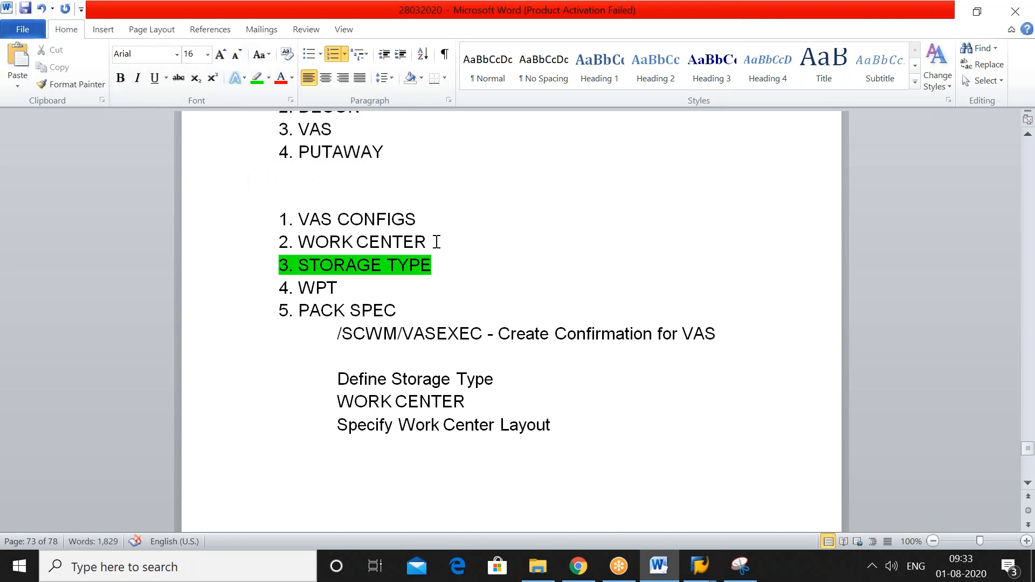
Highlight the WORK CENTER and WPT items of the VAS topic list in the same green.
left_click_drag(436, 242, 292, 245)
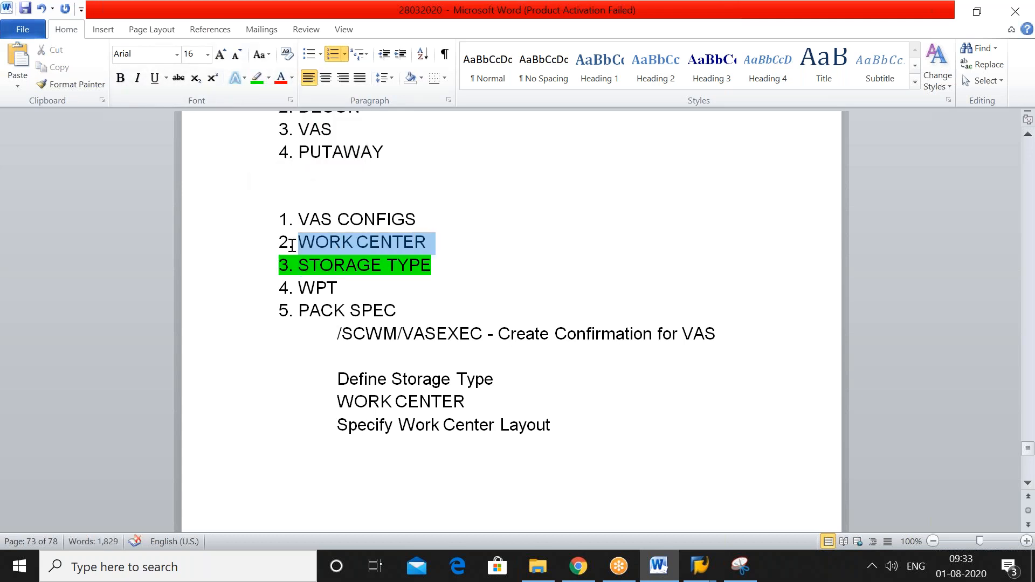
left_click(258, 80)
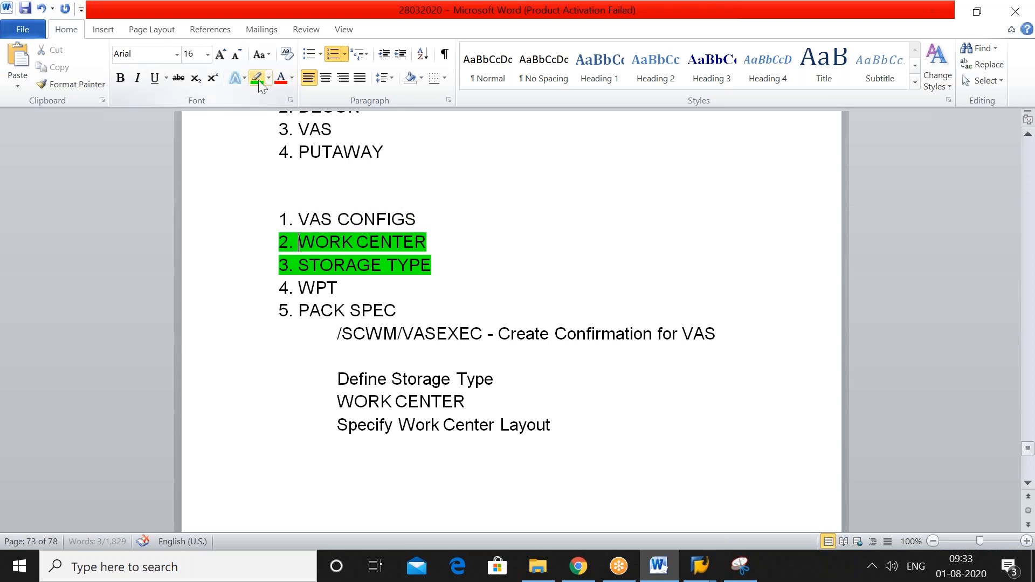
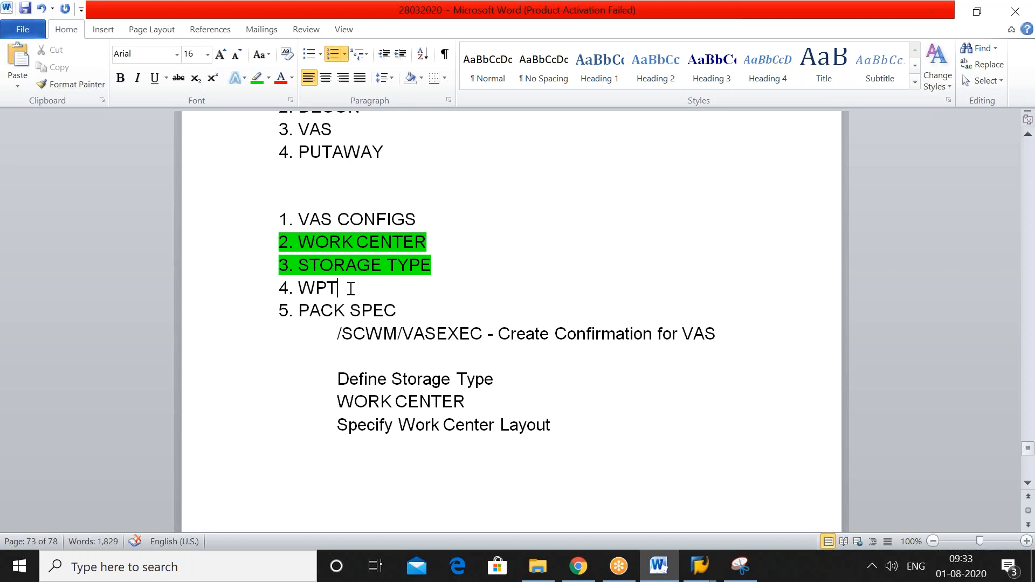
left_click_drag(349, 287, 284, 288)
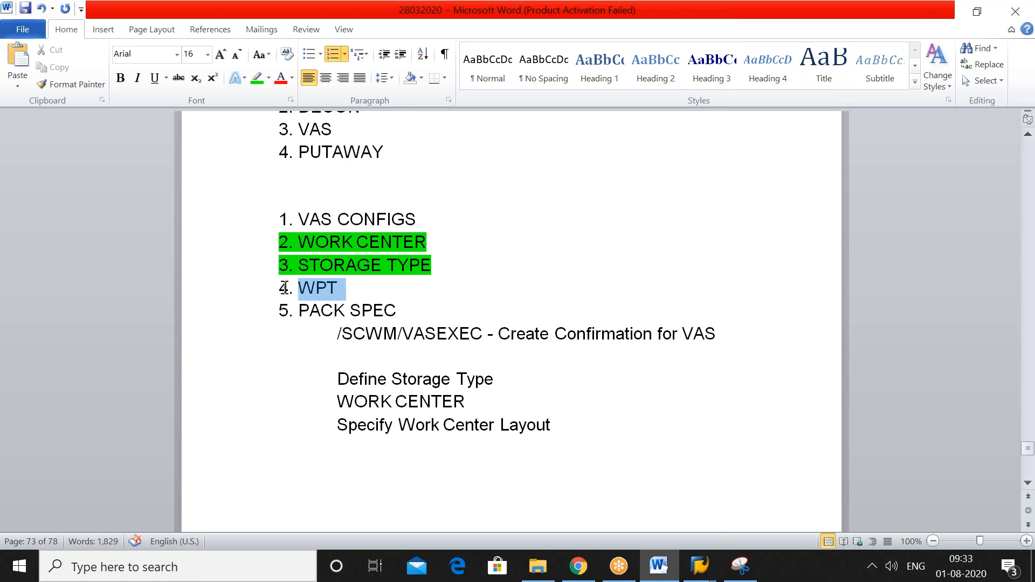
left_click(254, 82)
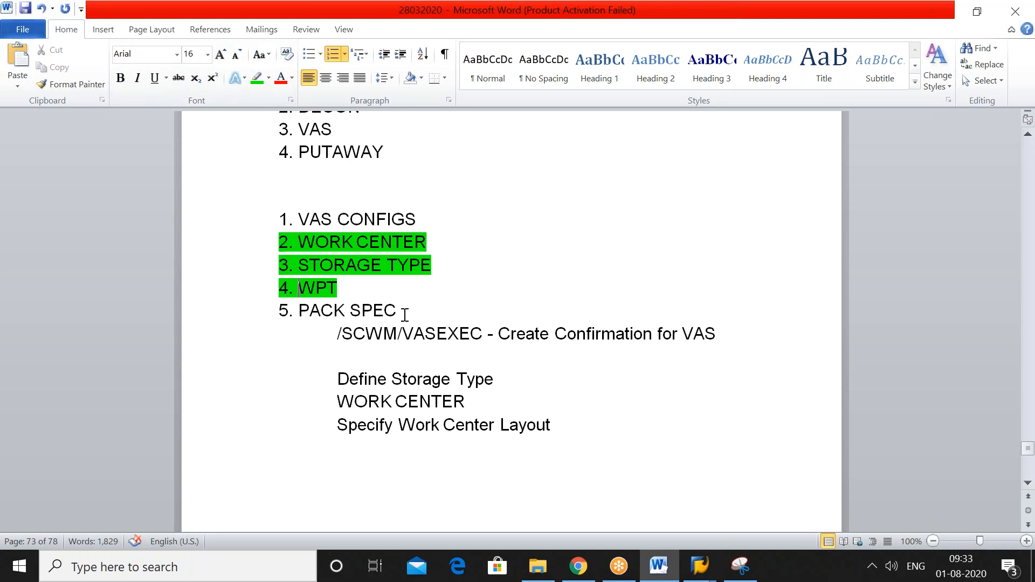
Insert POSC as a new list item between WPT and PACK SPEC and remove its highlighting.
left_click(437, 214)
key("Return")
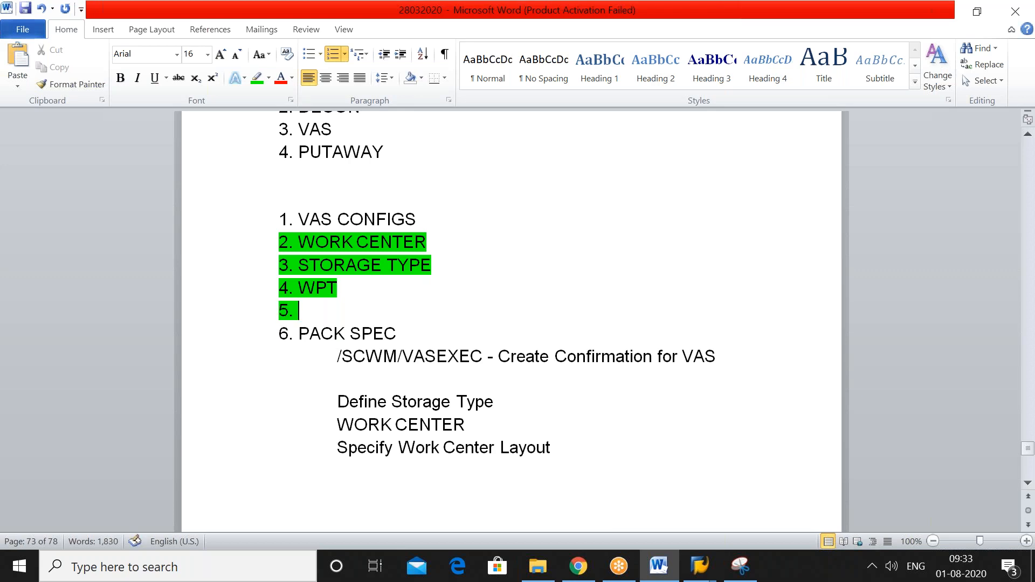
type("POSC")
left_click_drag(372, 310, 265, 315)
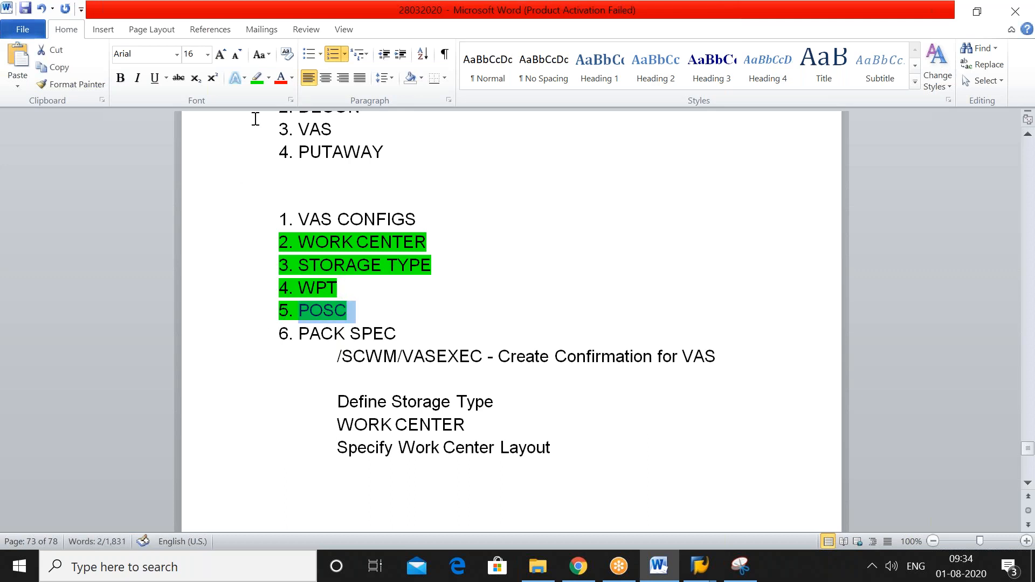
left_click(268, 79)
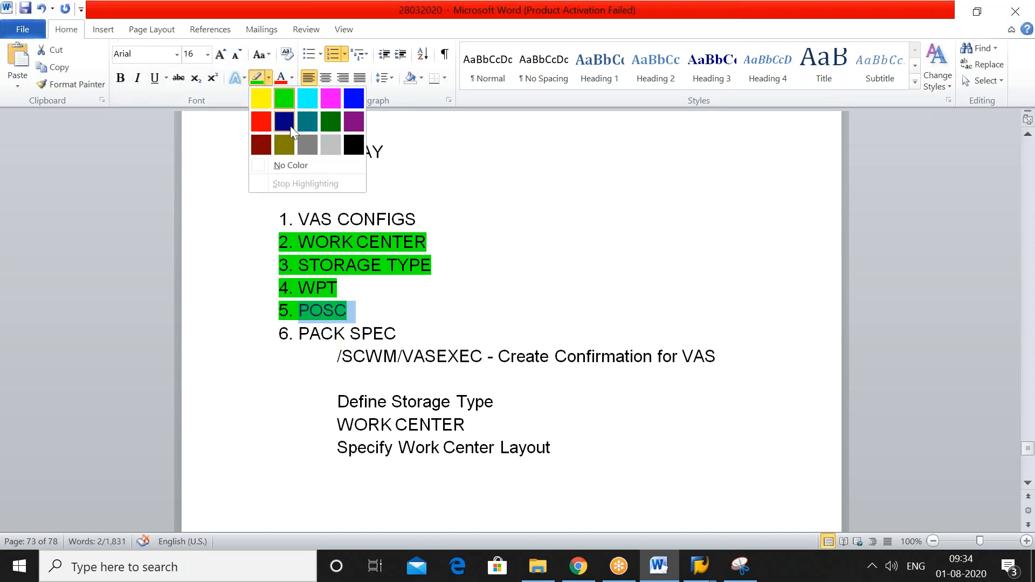
left_click(265, 164)
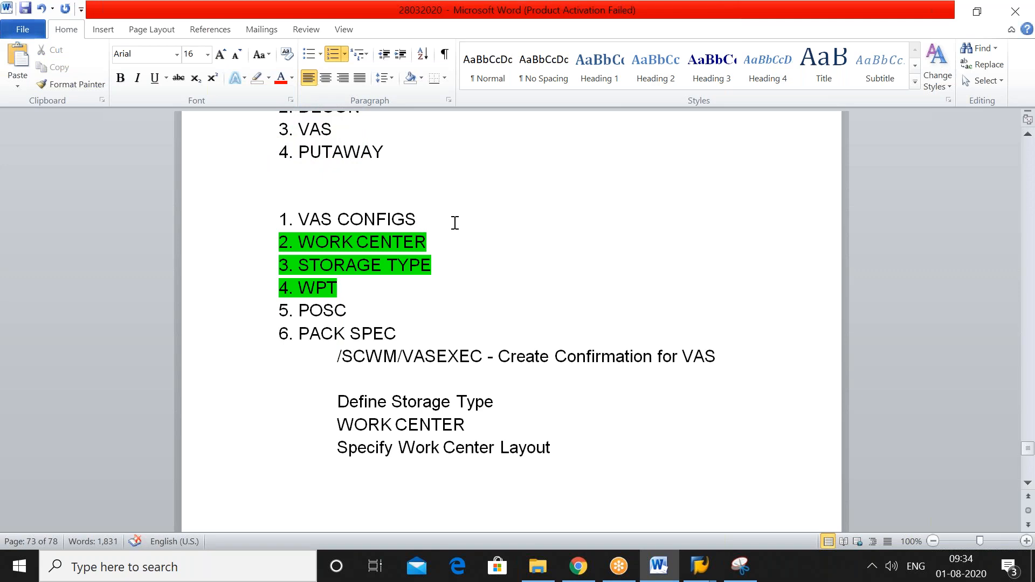
Switch to the SAP Display IMG session and collapse the Work Center node under Master Data.
mouse_move(711, 579)
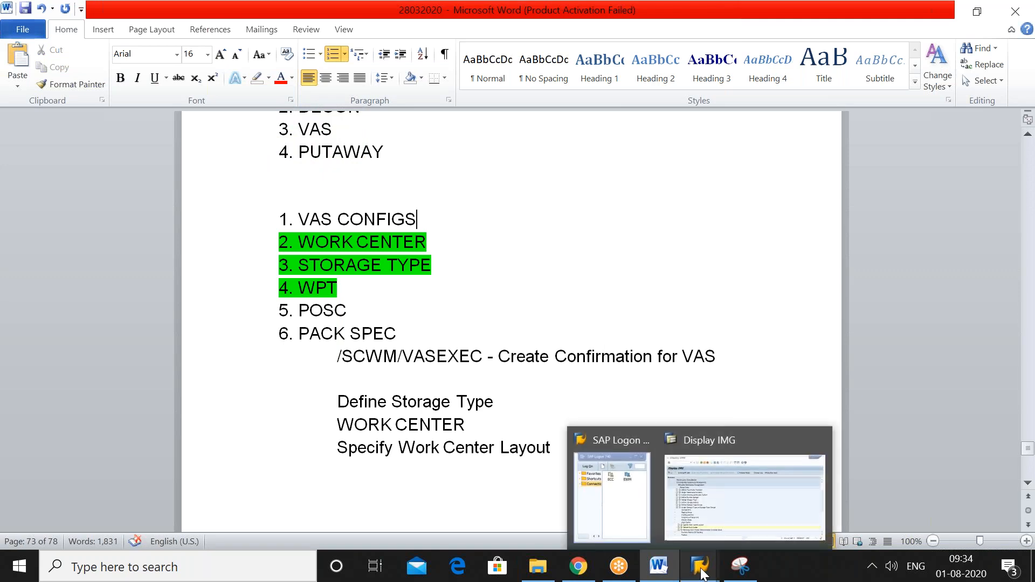
left_click(724, 503)
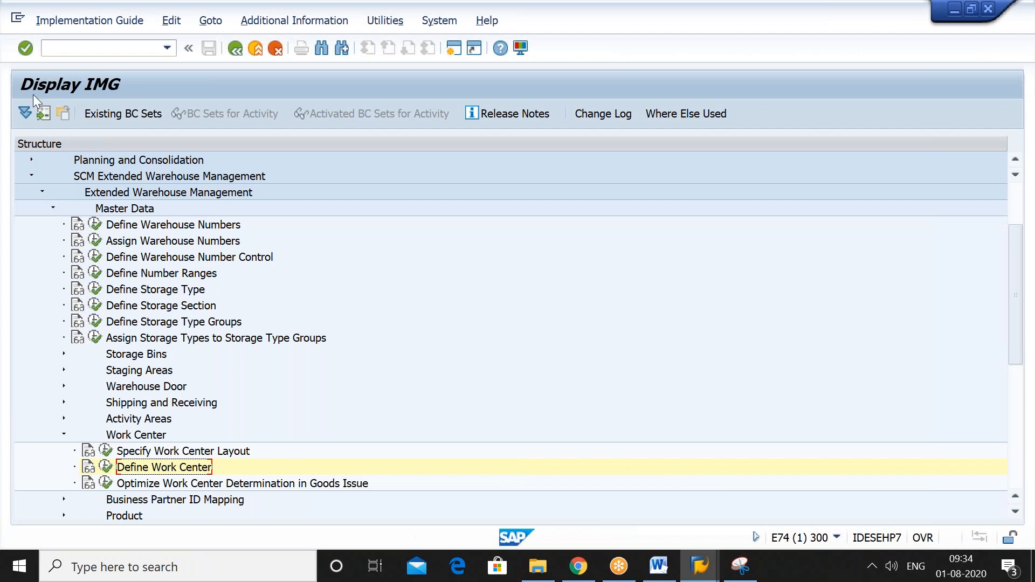
left_click(115, 49)
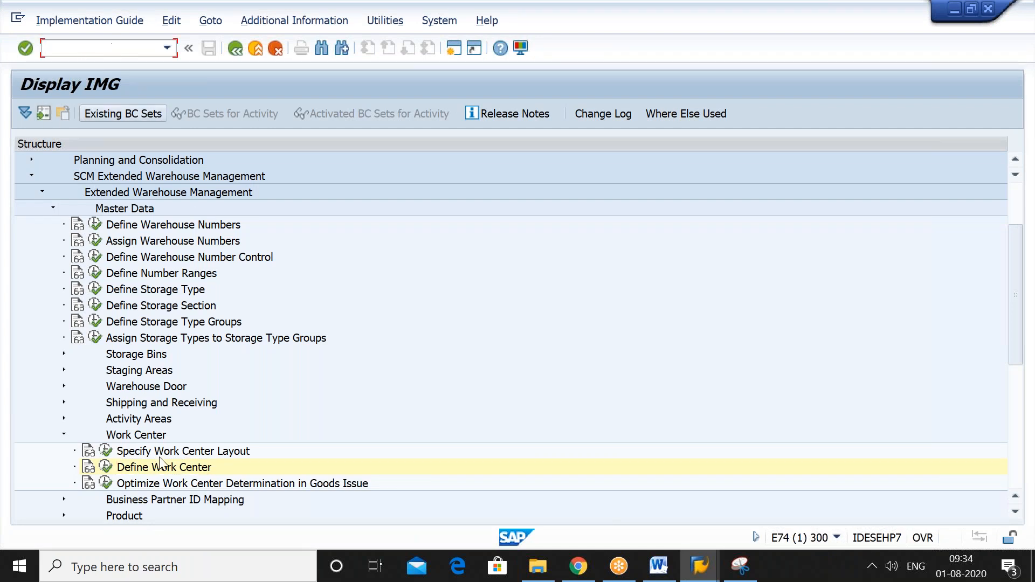
left_click(171, 470)
key("Left")
key("Left")
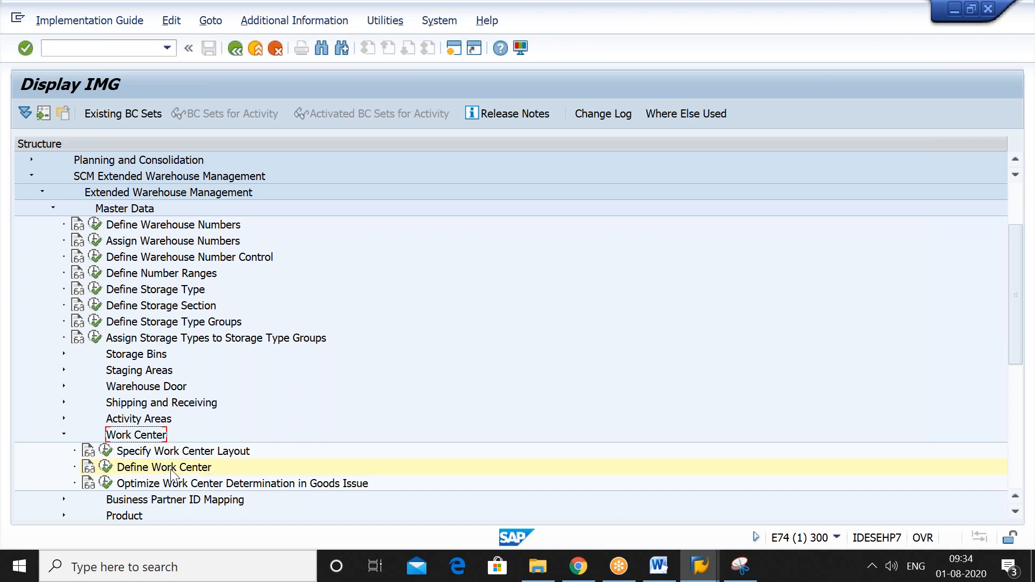
Collapse the Work Center node and the whole Master Data node under Extended Warehouse Management in the IMG structure.
key("Up")
key("Up")
key("Up")
key("Up")
key("Up")
key("Up")
key("Up")
key("Up")
key("Up")
key("Up")
key("Up")
key("Up")
key("Up")
key("Up")
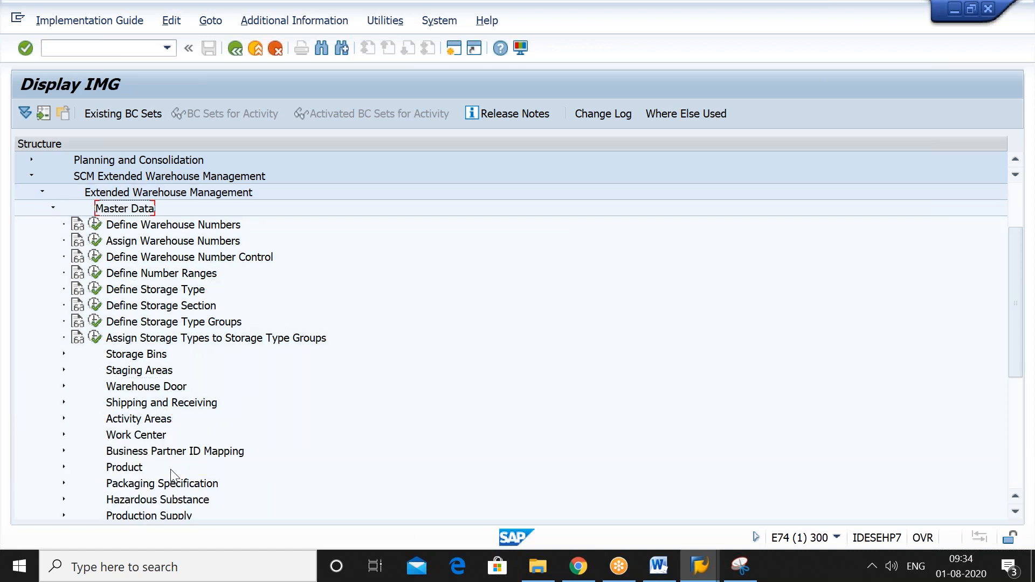
key("Down")
key("Down")
key("Down")
key("Down")
key("Down")
key("Down")
key("Down")
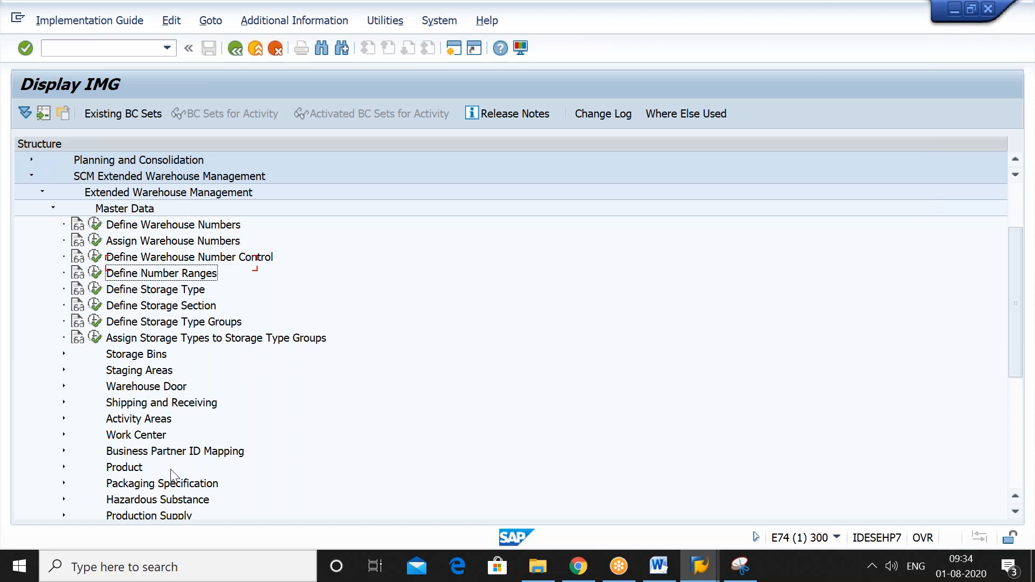
key("Down")
key("Down")
key("Down")
key("Down")
key("Down")
key("Down")
key("Down")
key("Down")
key("Down")
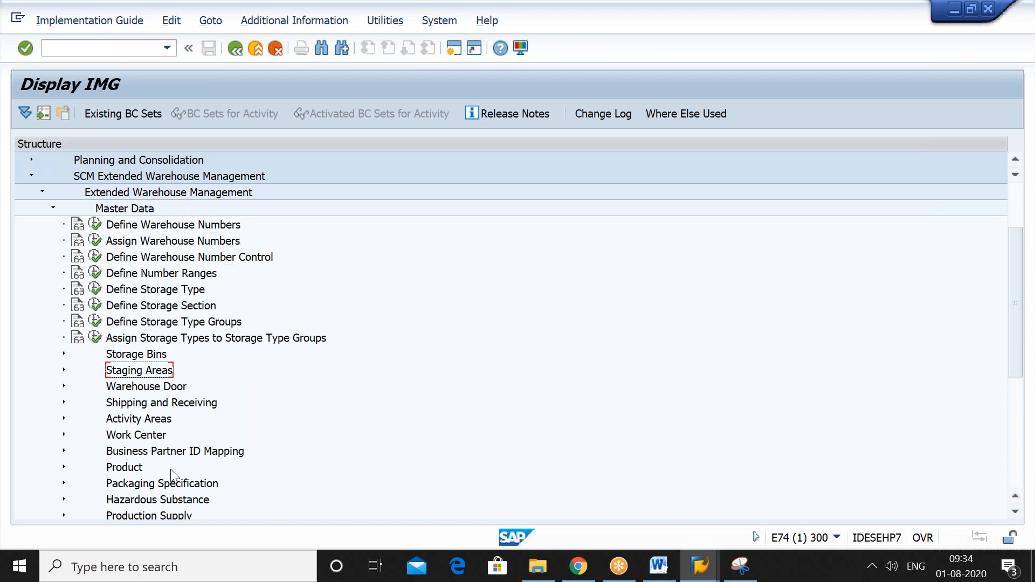
key("Down")
key("Down")
key("Down")
key("Down")
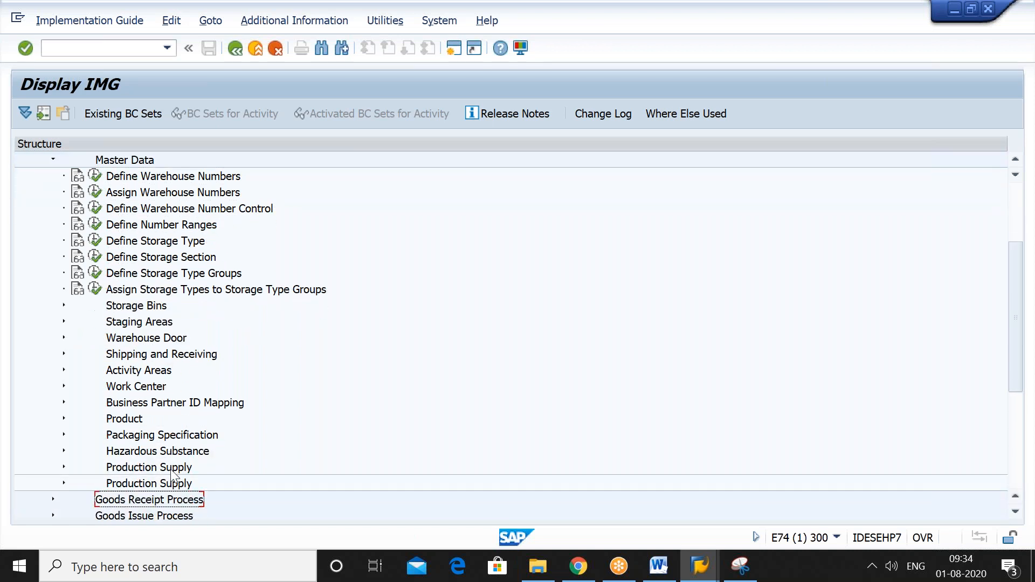
key("Up")
key("Left")
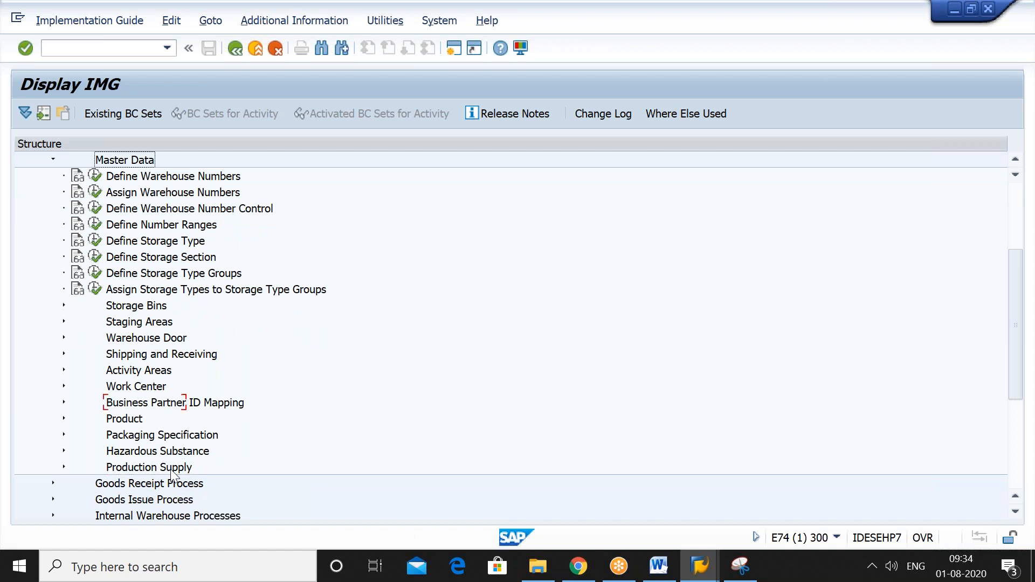
key("Left")
Expand Cross-Process Settings under Extended Warehouse Management.
key("Down")
key("Down")
key("Down")
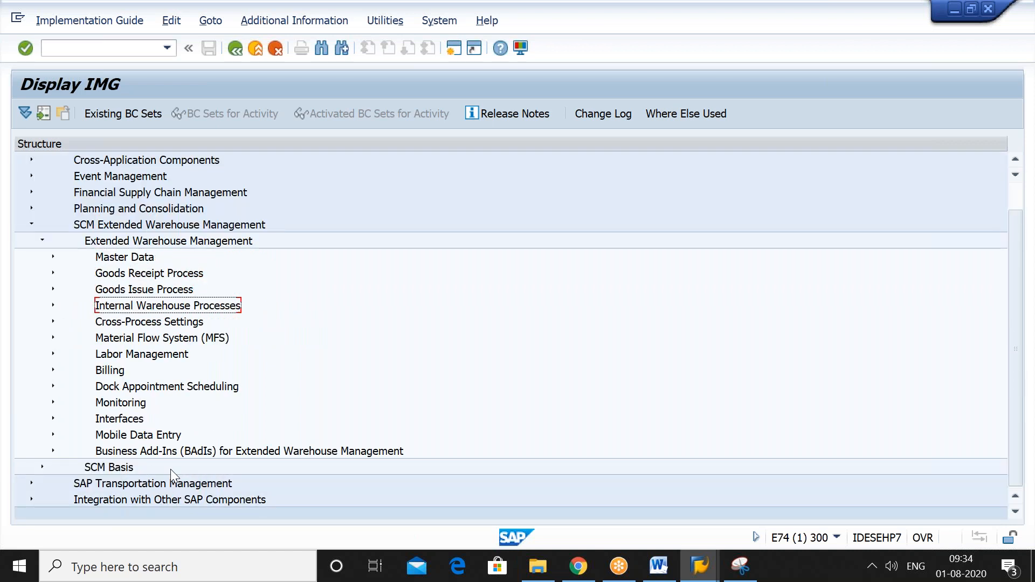
key("Down")
key("Right")
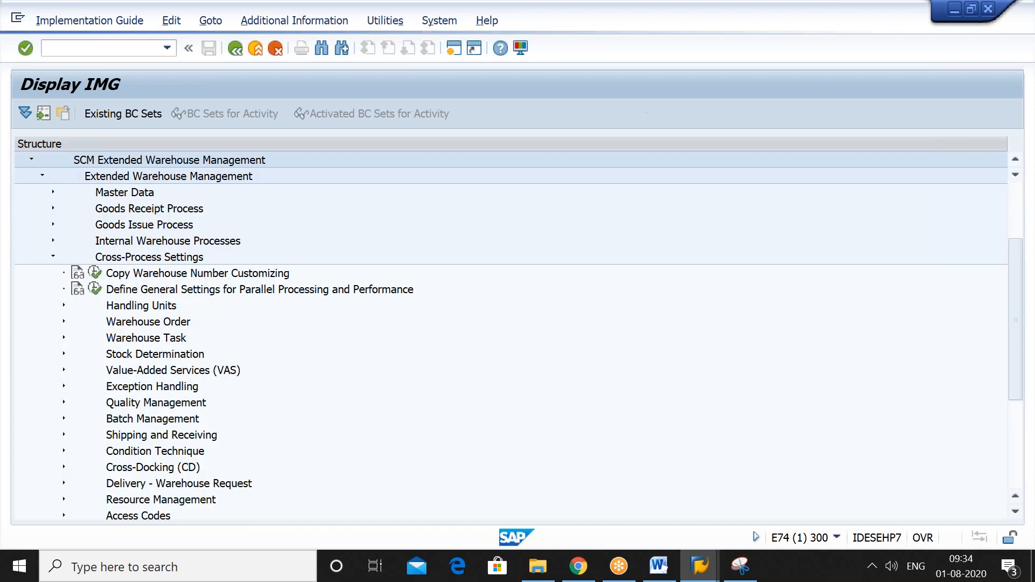
Expand the Value-Added Services (VAS) node within Cross-Process Settings.
key("Down")
key("Down")
key("Down")
key("Down")
key("Down")
key("Down")
key("Down")
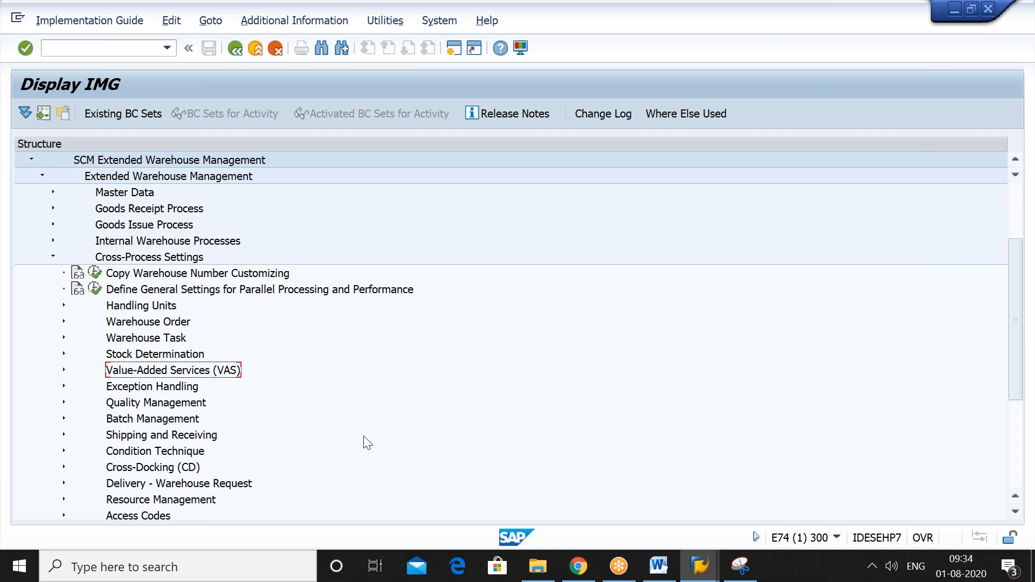
key("Right")
Display the intervals in Define Number Range for VAS Order for warehouse 2903, and return to the IMG structure.
key("Down")
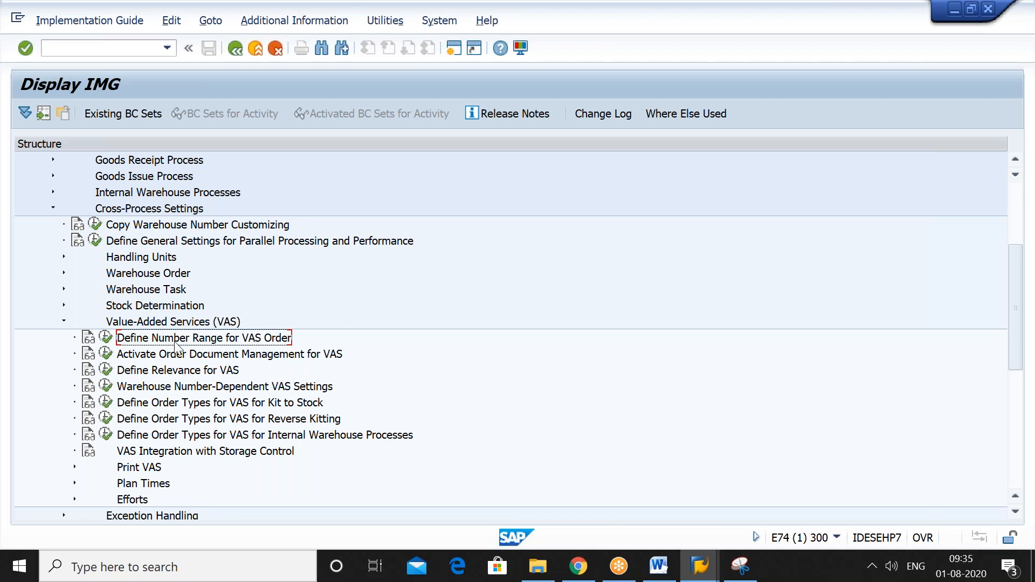
left_click(106, 337)
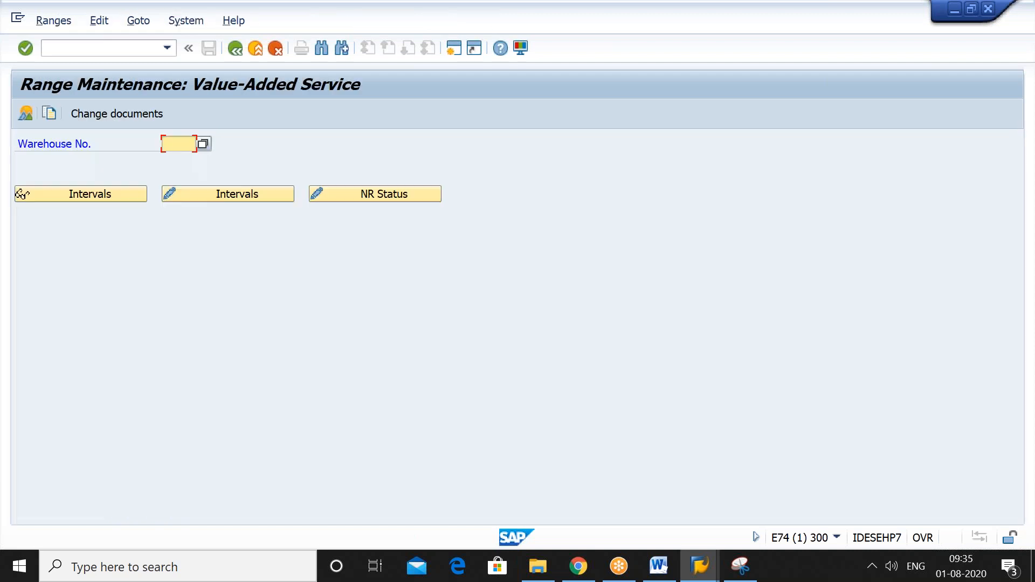
type("2")
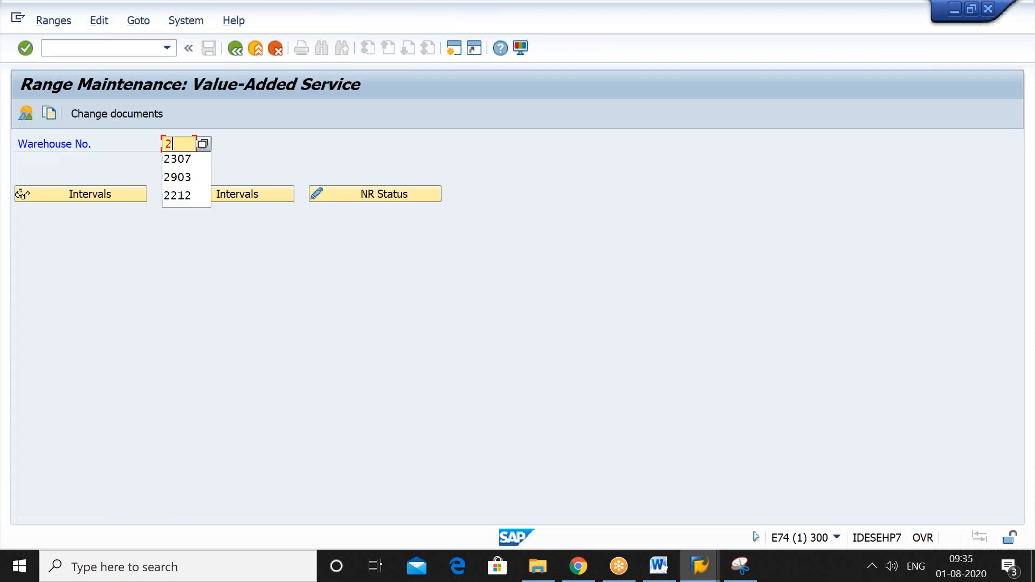
key("Down")
key("Down")
key("Return")
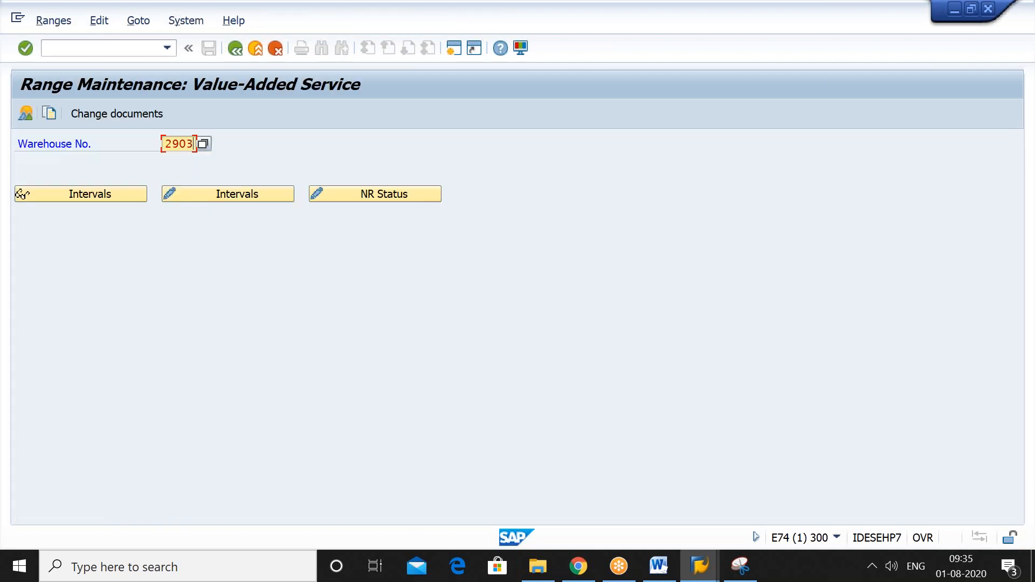
left_click(65, 198)
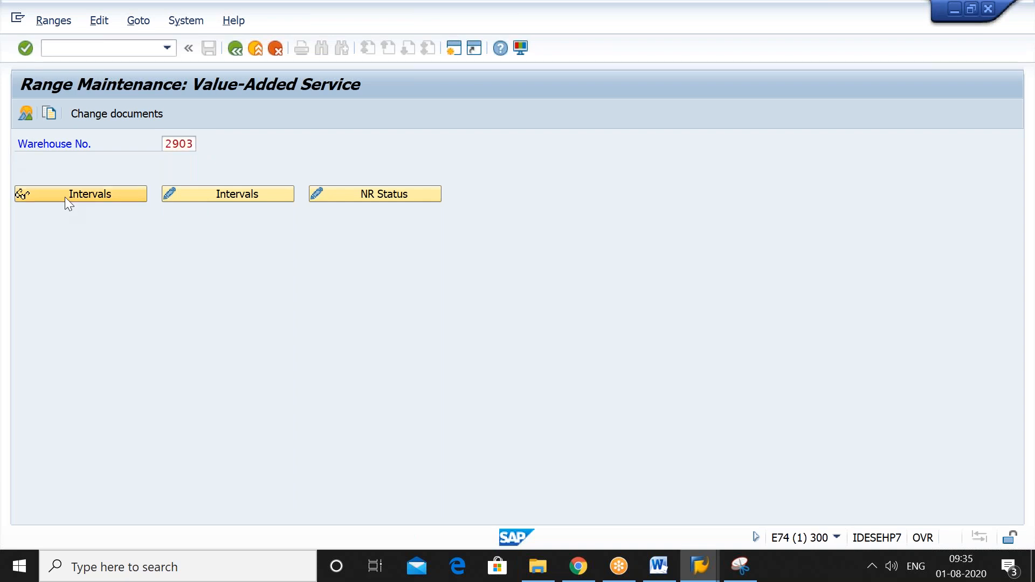
left_click(83, 197)
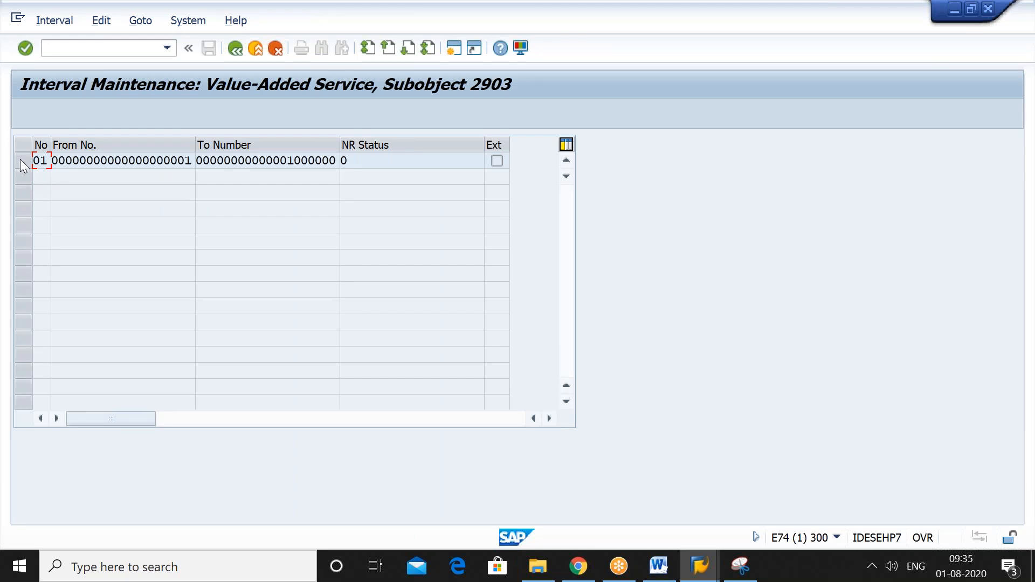
left_click(234, 51)
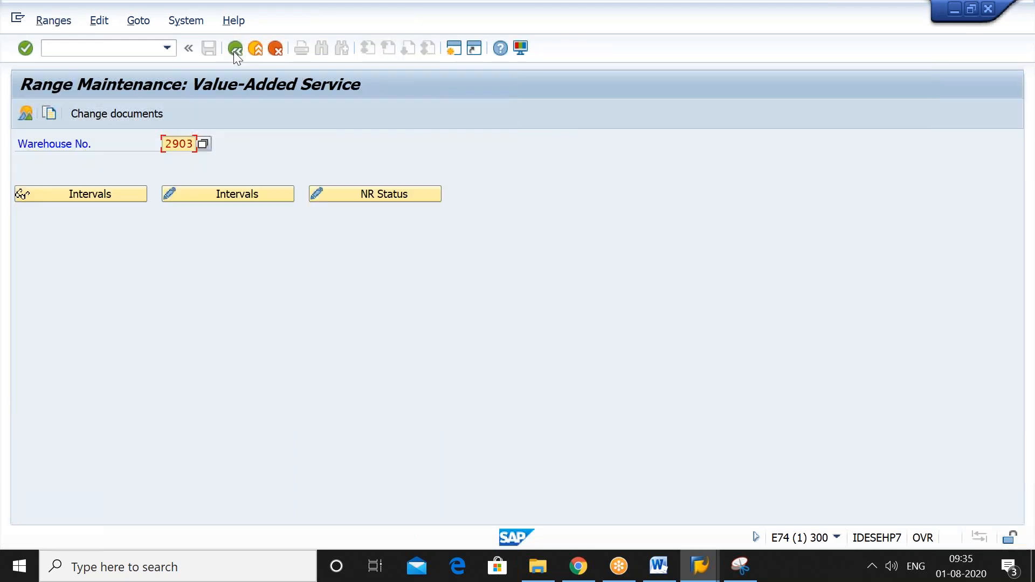
left_click(234, 51)
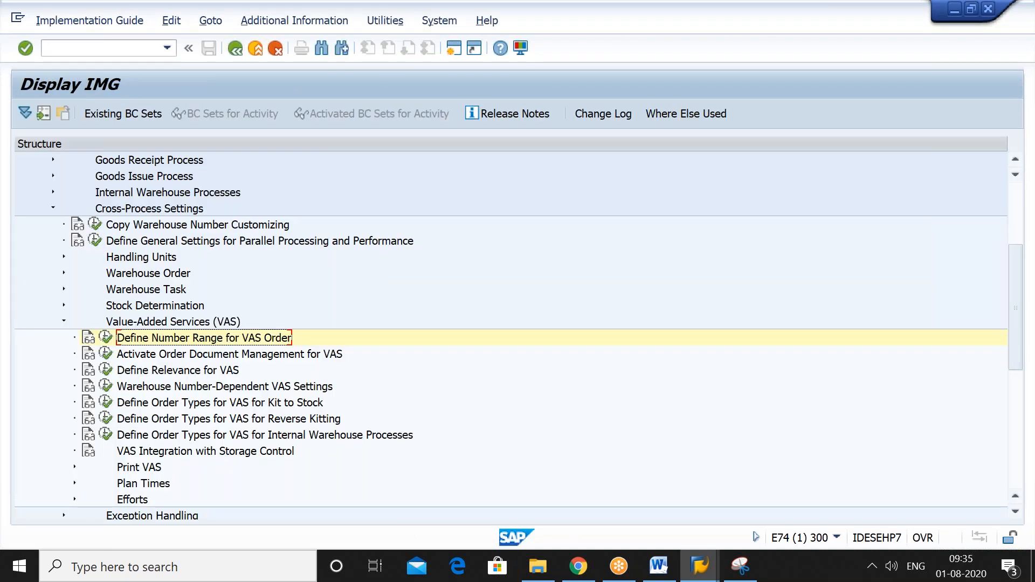
Switch to the Word notes and add the line "Define Relevance for VAS" below EXTERNA STEP near the document's end.
key("Down")
key("Down")
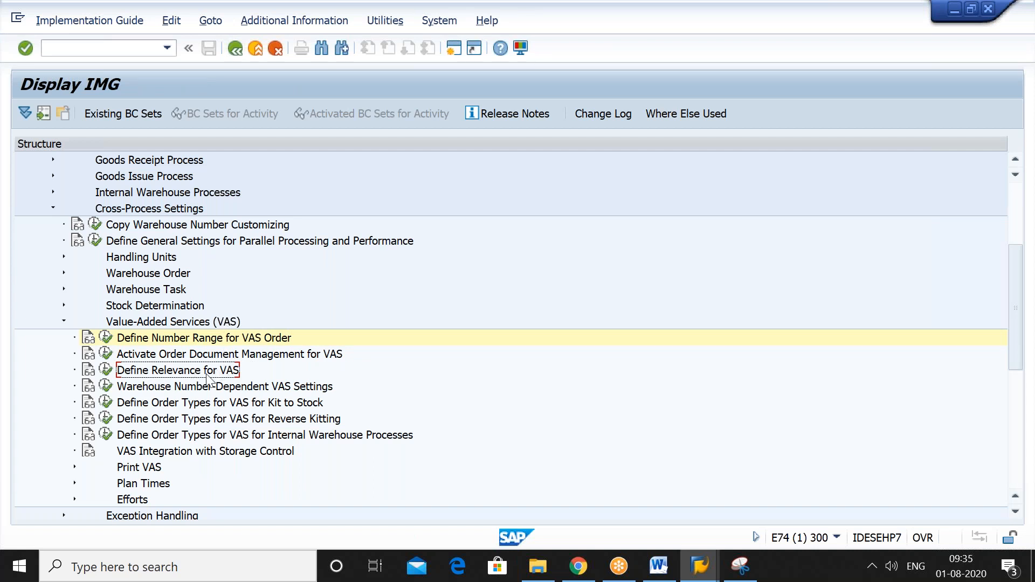
left_click(660, 574)
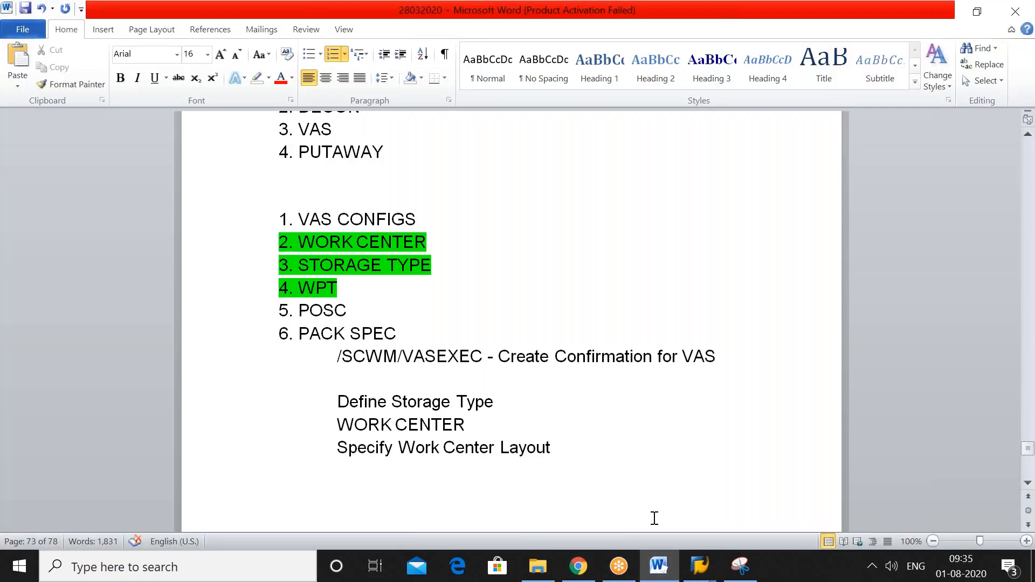
key("ctrl+End")
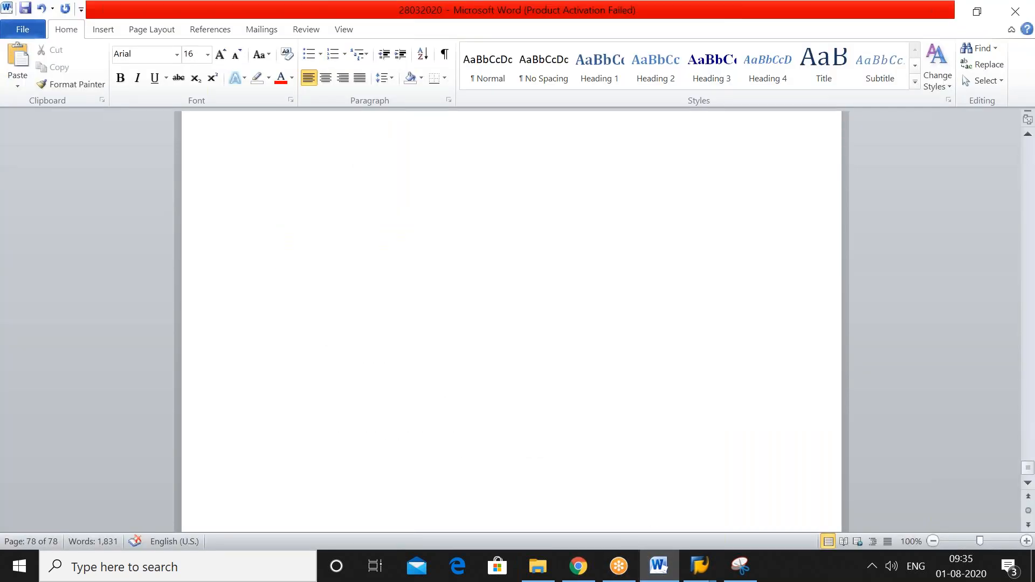
key("Up")
key("Up")
key("Up")
key("Up")
key("Up")
key("Up")
key("Up")
key("Up")
key("Up")
key("Up")
key("Up")
key("Up")
key("Up")
key("Up")
key("Up")
key("Down")
key("Down")
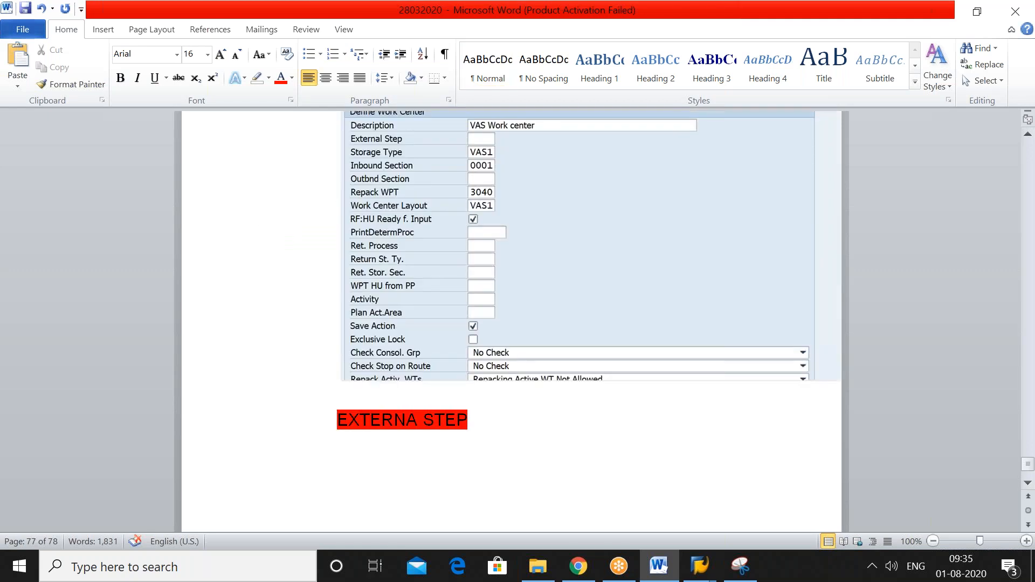
key("Return")
type("Define Relevance for VAS")
key("Return")
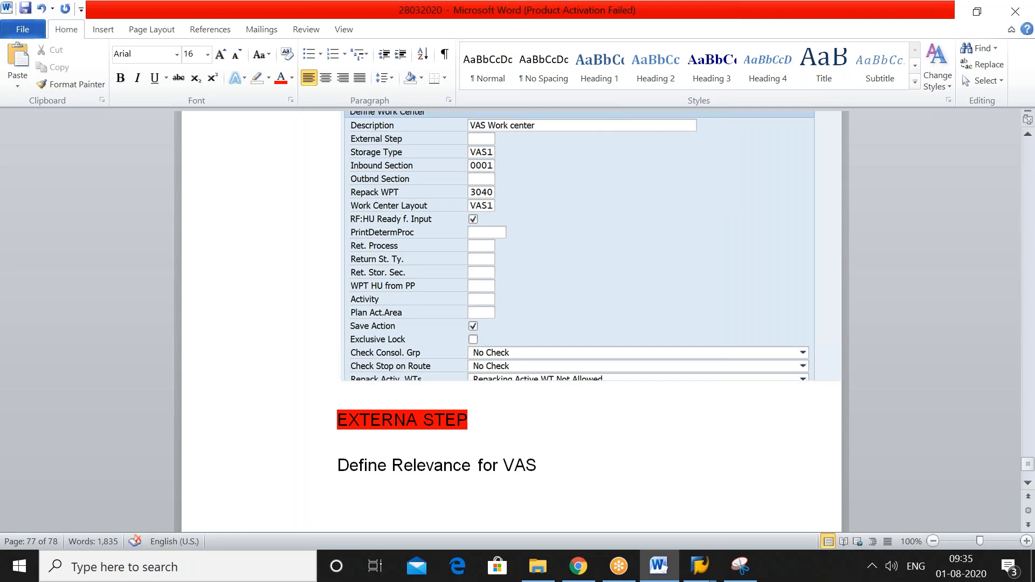
Capture the IMG structure with the VAS activities in Snipping Tool and paste it below the new heading in Word.
left_click(741, 566)
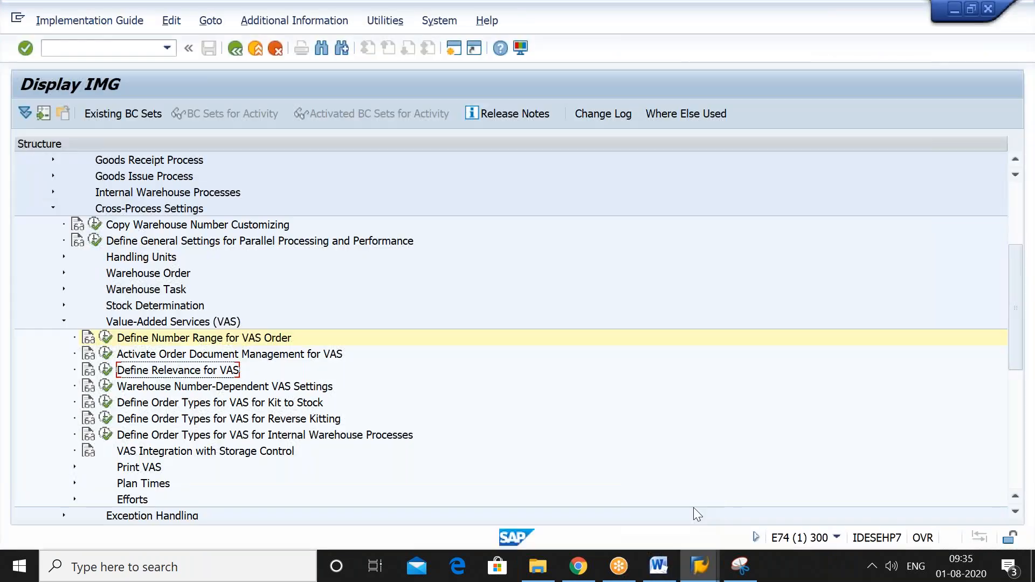
left_click(741, 566)
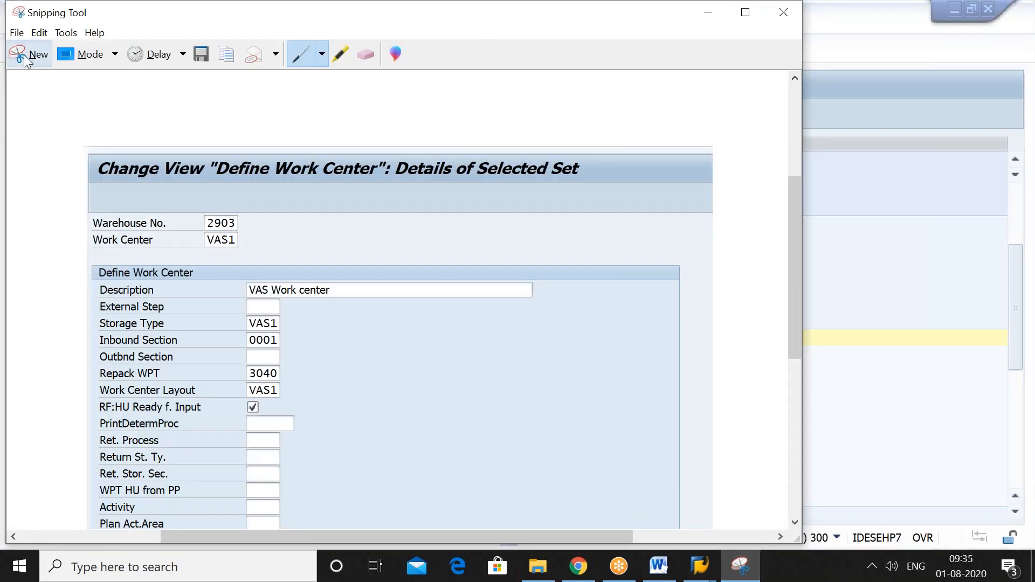
left_click(24, 53)
left_click_drag(6, 62, 439, 462)
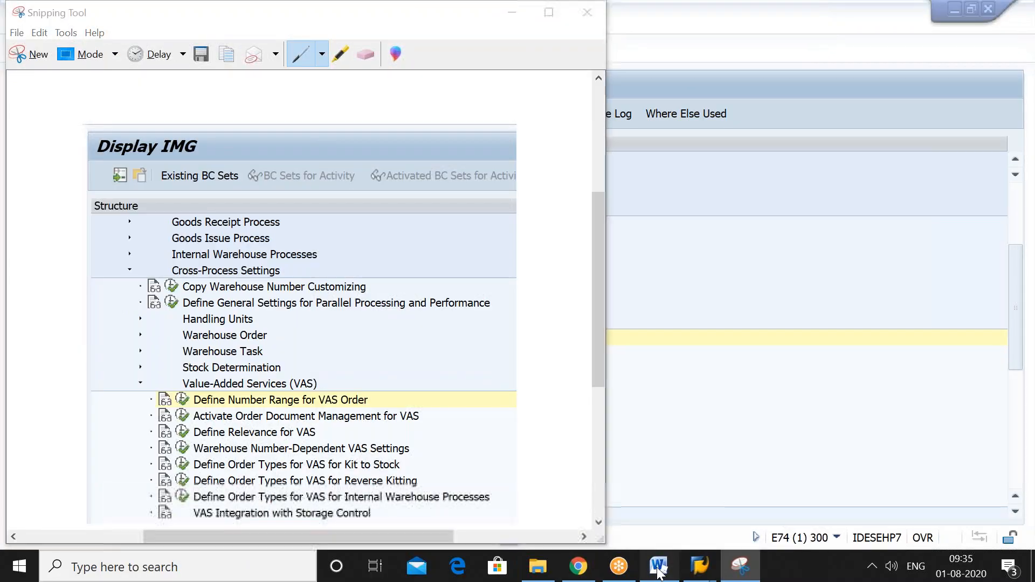
left_click(658, 568)
key("ctrl+v")
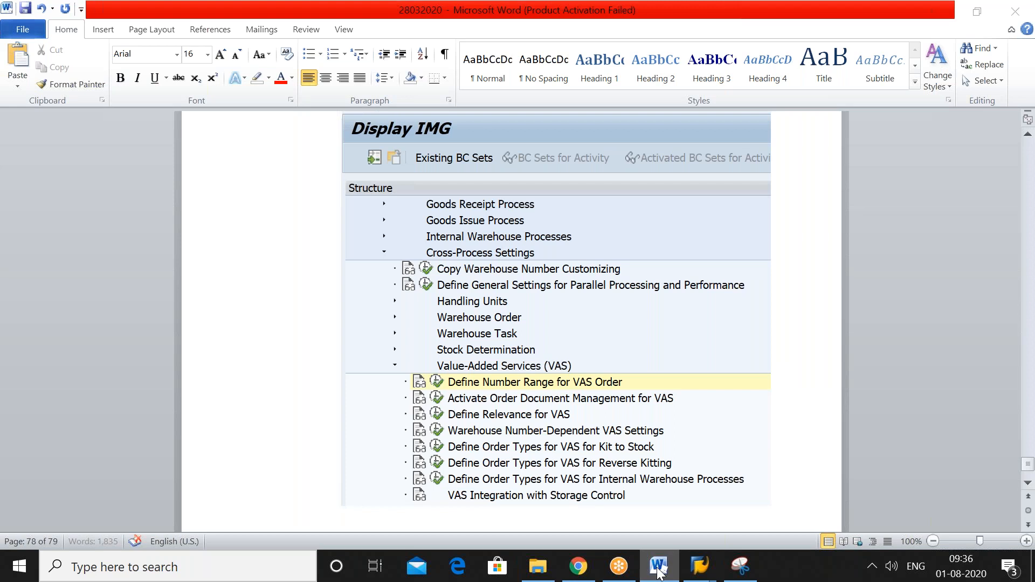
Switch back to the SAP IMG, open Define Relevance for VAS and position the table at warehouse 2212.
left_click(659, 568)
left_click(675, 292)
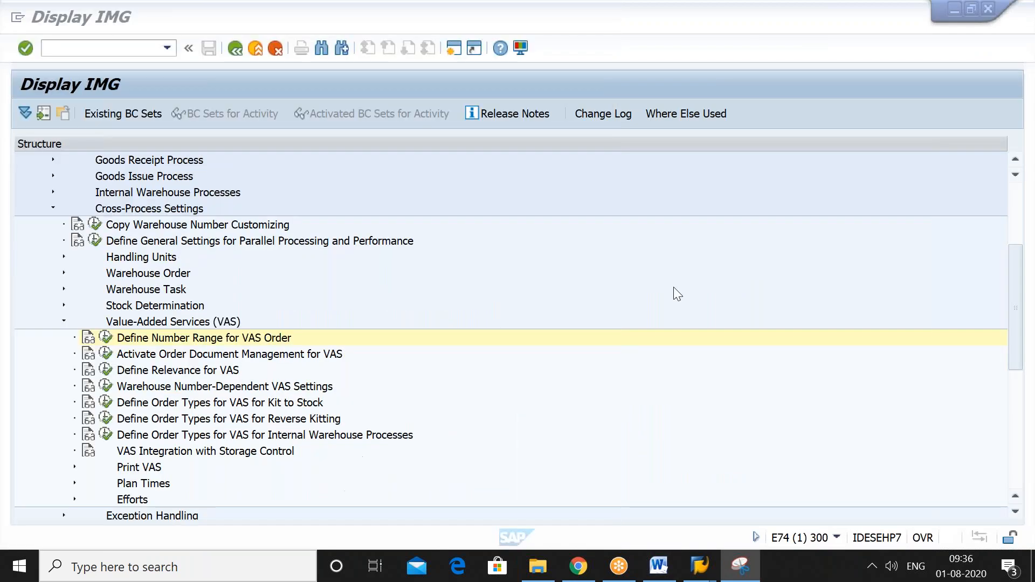
left_click(106, 370)
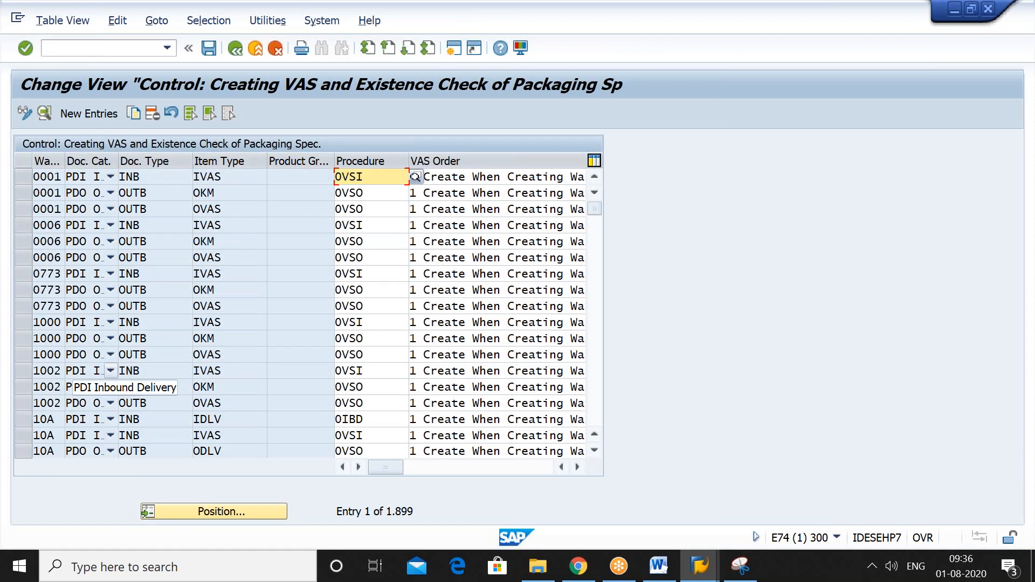
left_click(214, 512)
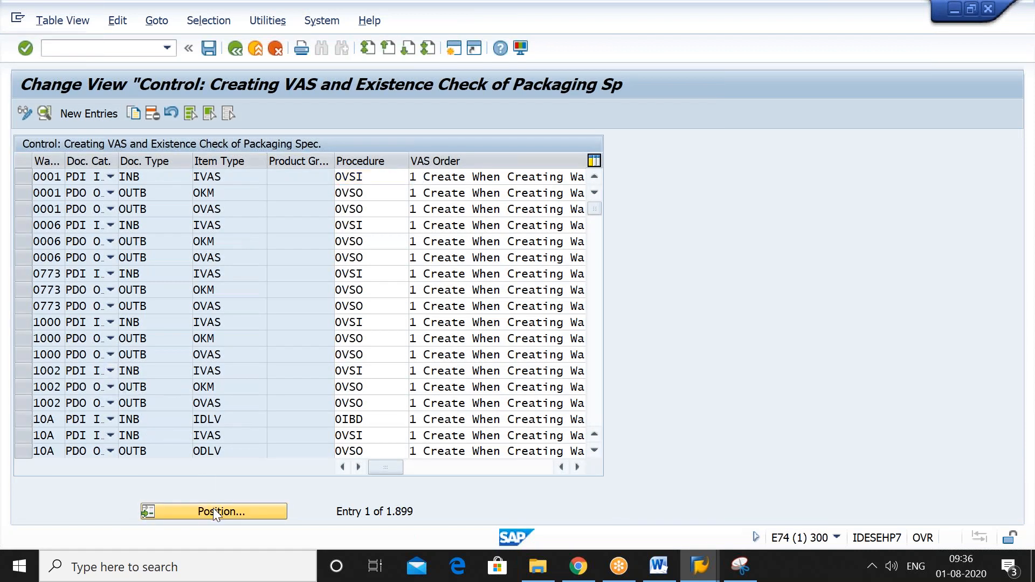
type("22")
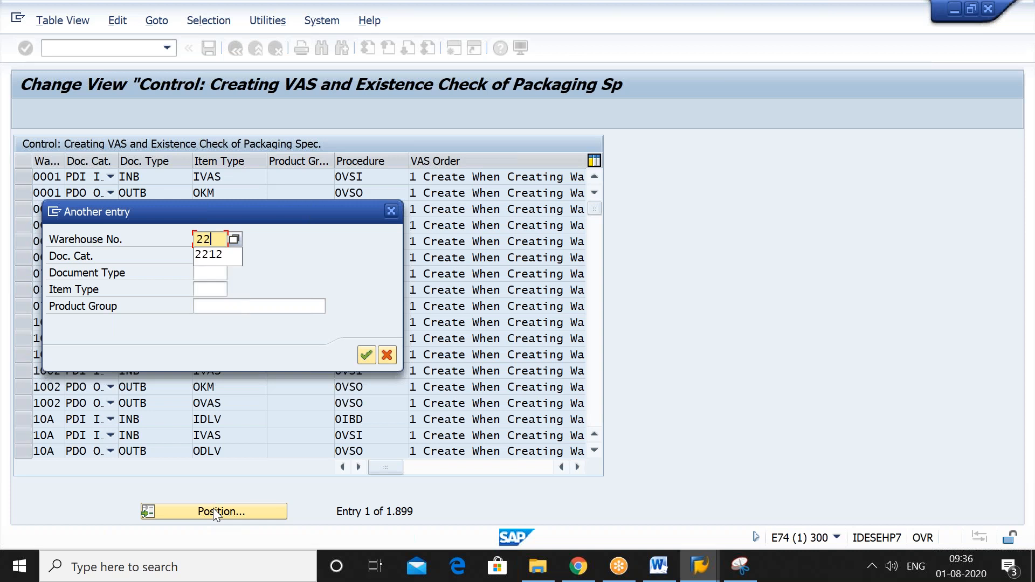
key("Down")
key("Return")
key("Return")
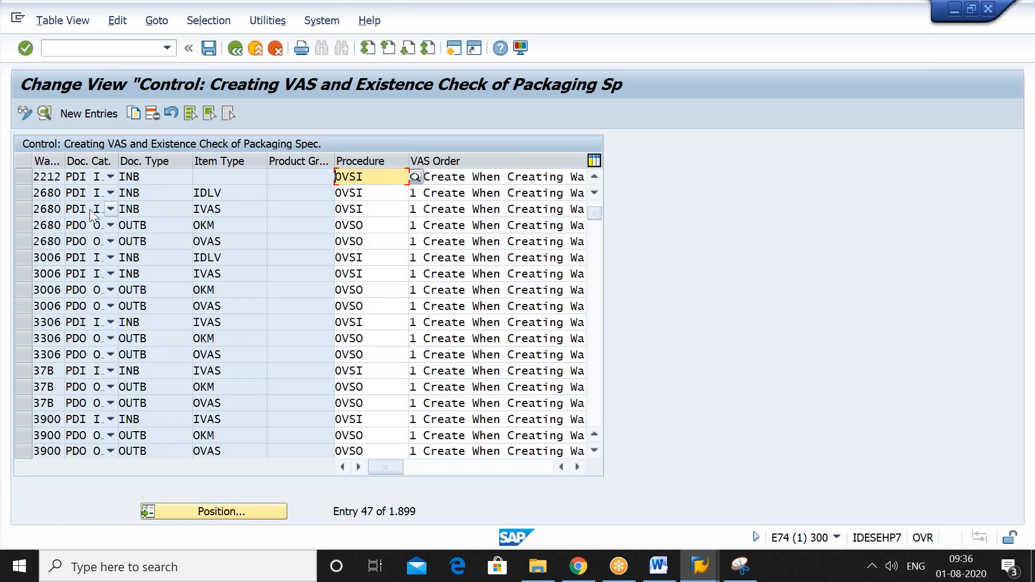
Copy the warehouse 2212 inbound entry with document type INB and set the copy's warehouse number to 2903.
left_click(25, 173)
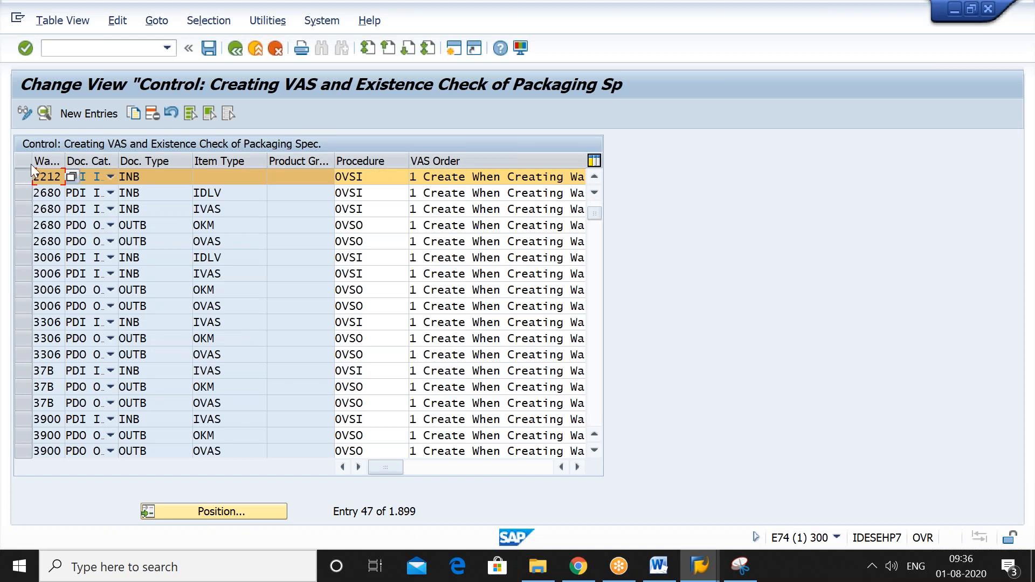
left_click(134, 111)
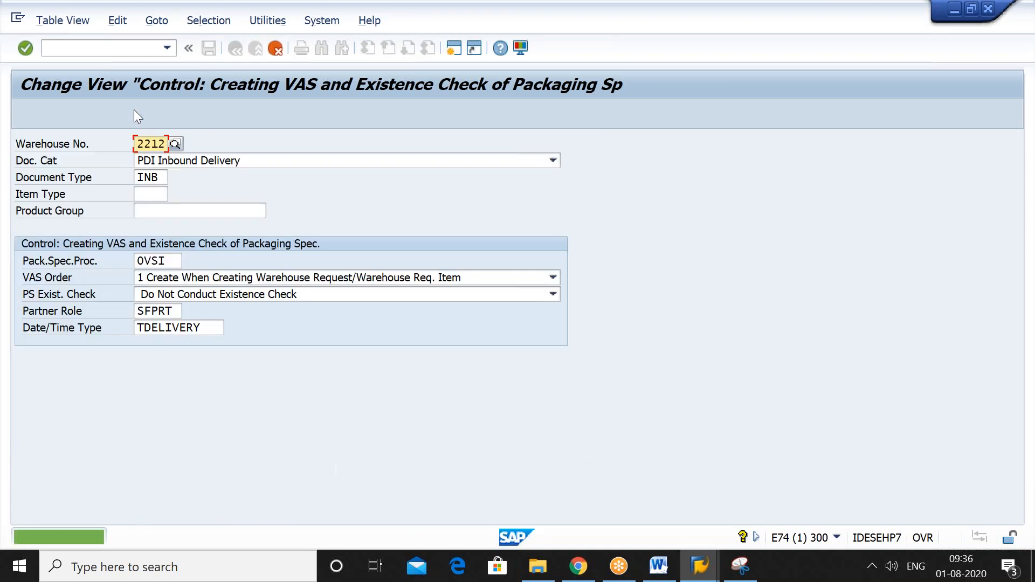
type("2903")
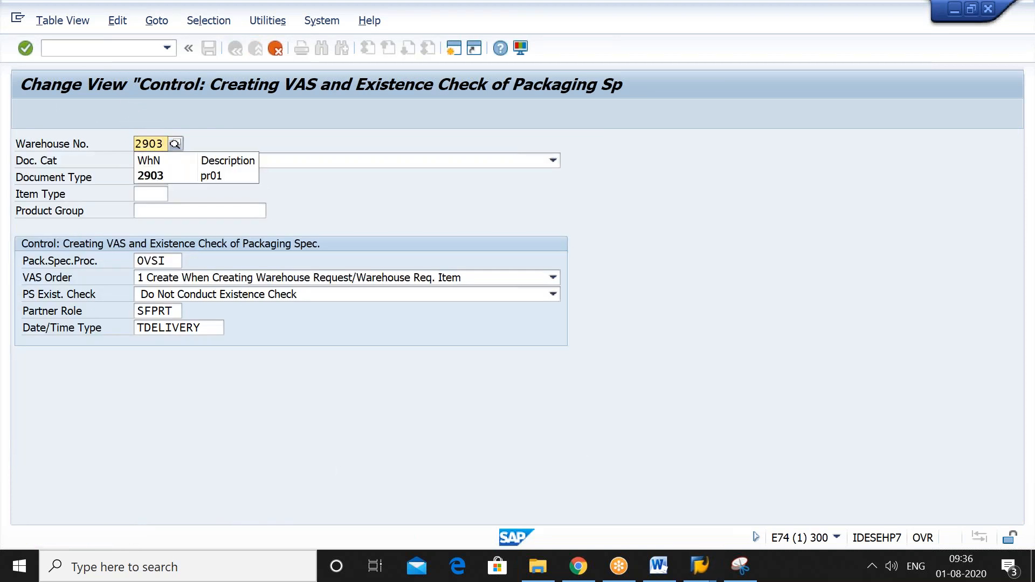
left_click(222, 179)
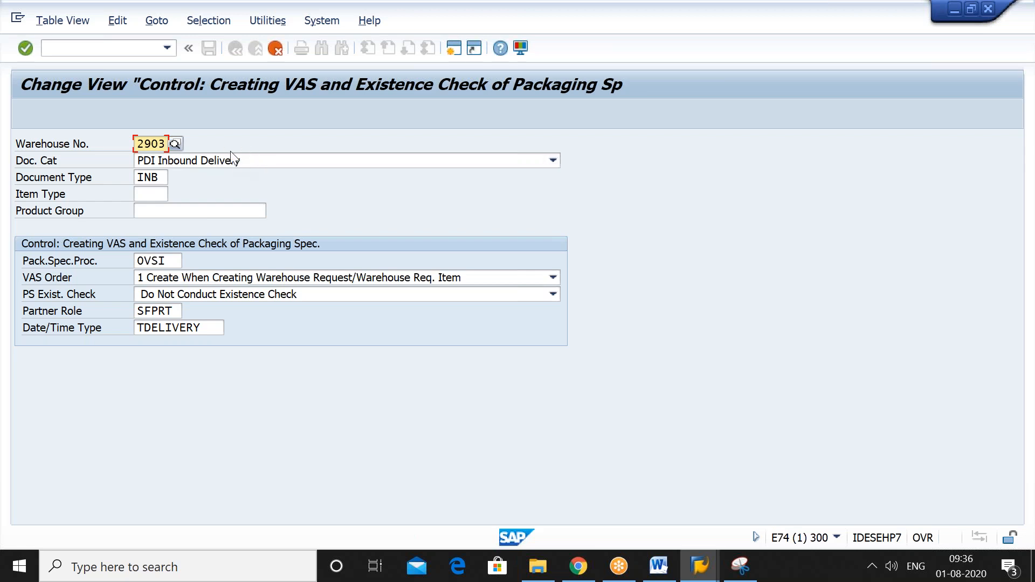
Review the document category options and the document type, item type and product group fields of the copied entry.
left_click(553, 161)
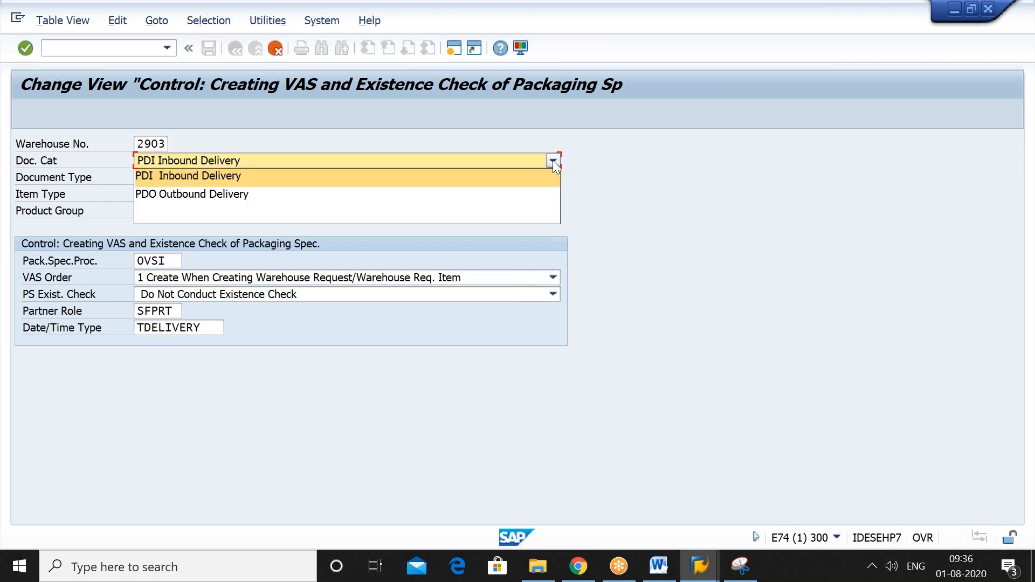
left_click(518, 182)
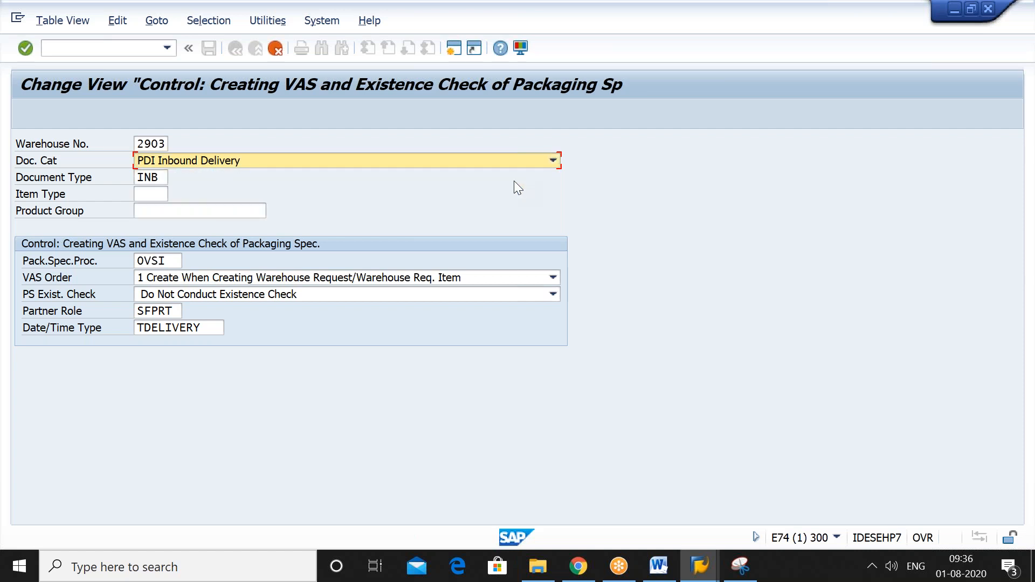
left_click(165, 177)
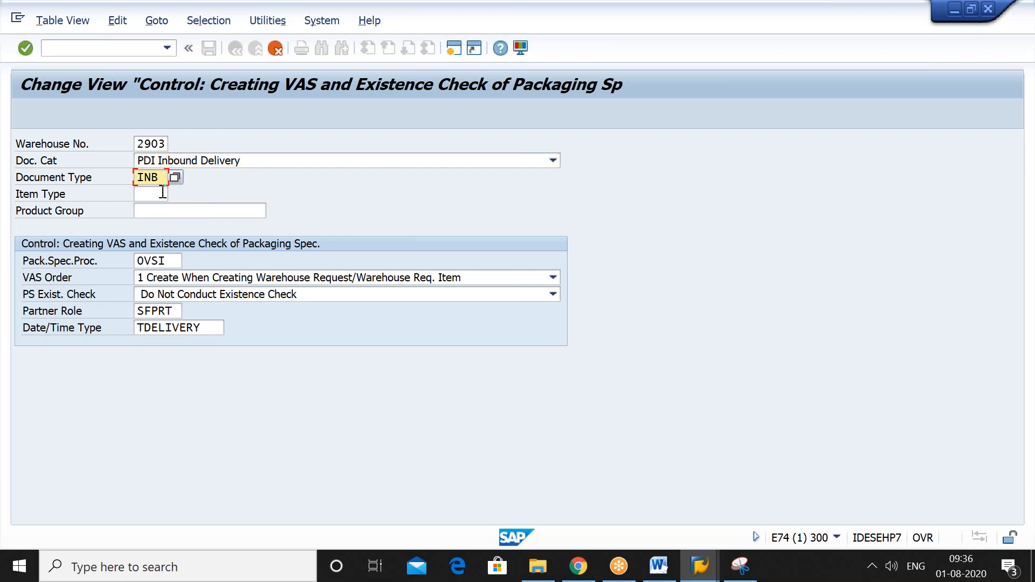
left_click(162, 192)
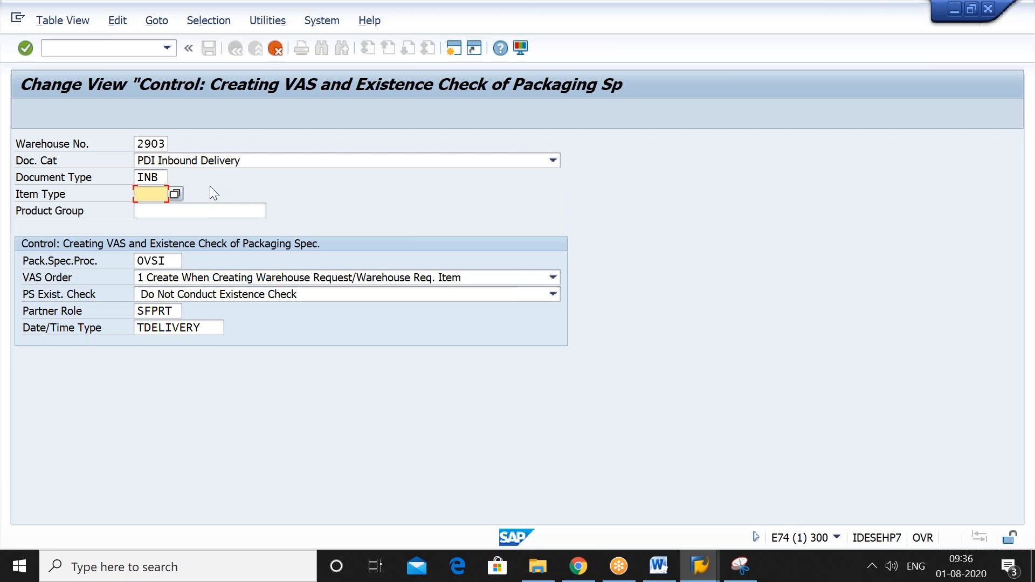
left_click(251, 208)
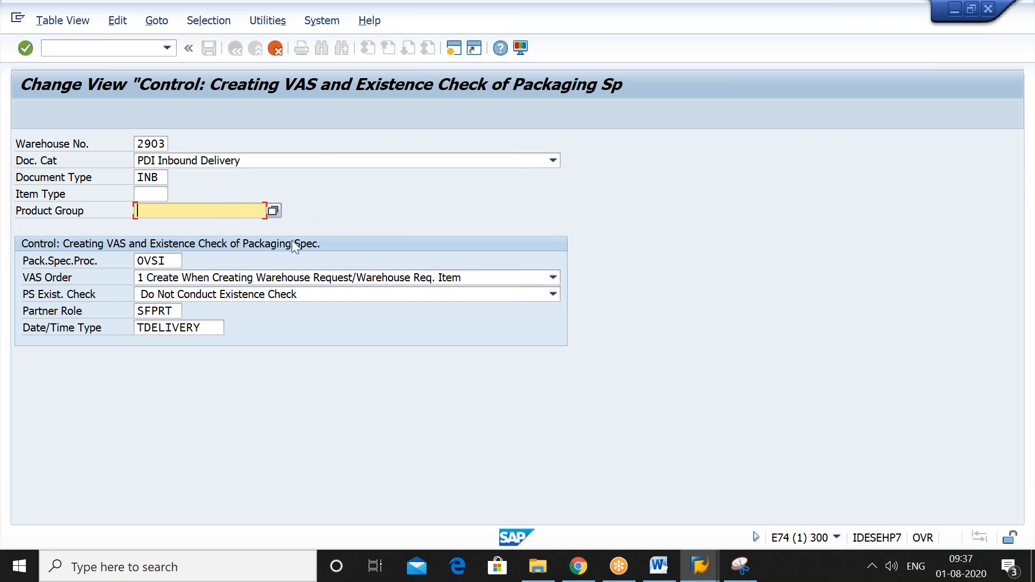
Choose 0VSI, VAS Order (Goods Receipt Process), as the packaging specification procedure.
left_click(174, 260)
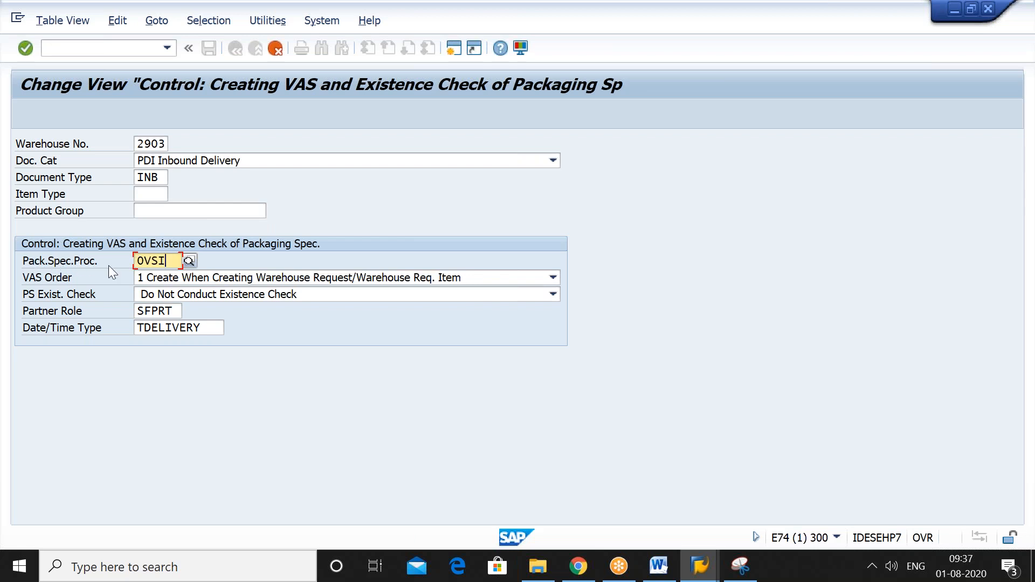
left_click(189, 261)
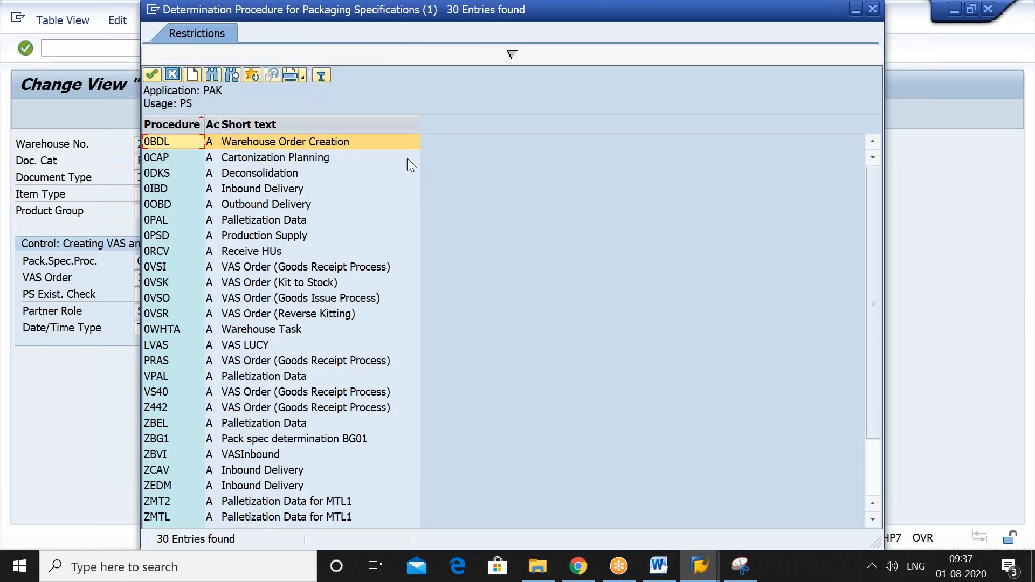
left_click(343, 267)
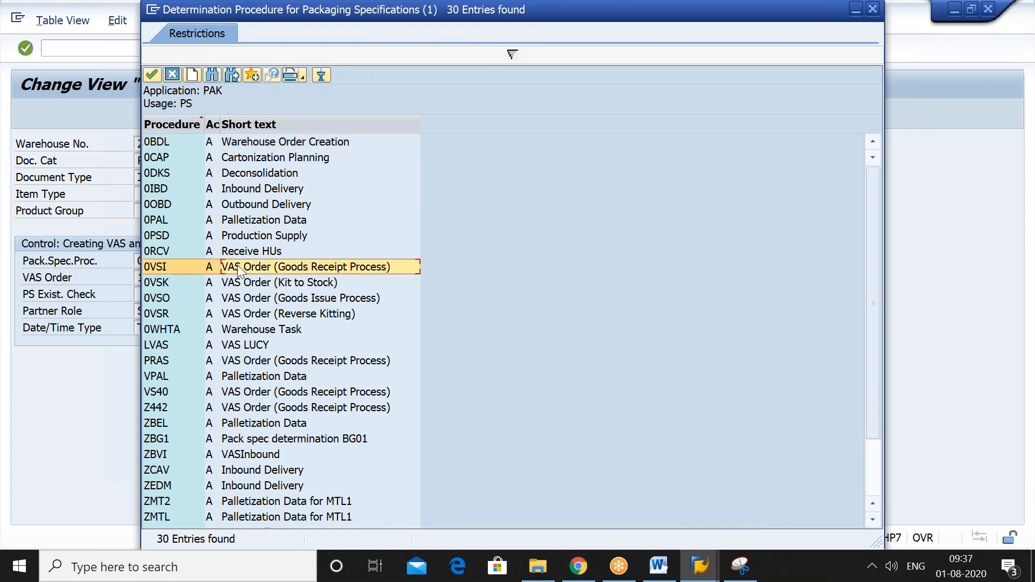
double_click(317, 273)
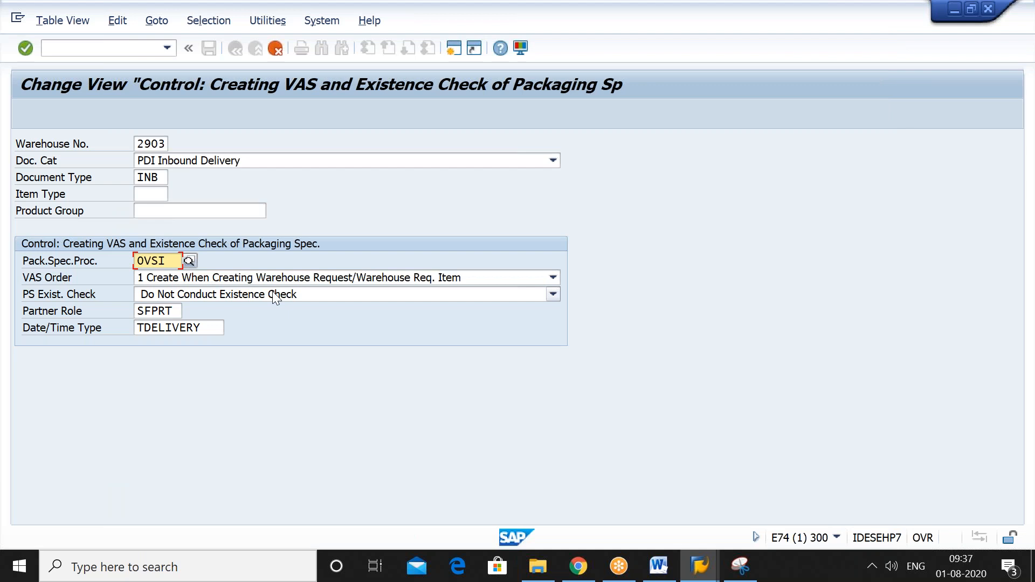
Examine the available options for VAS order creation and for the packaging specification existence check.
left_click(554, 278)
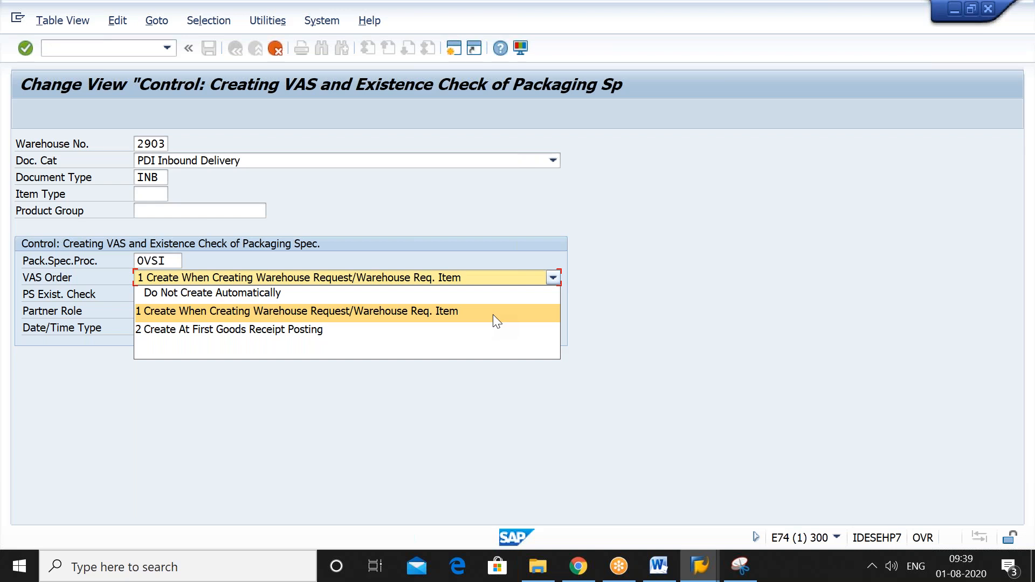
left_click(635, 300)
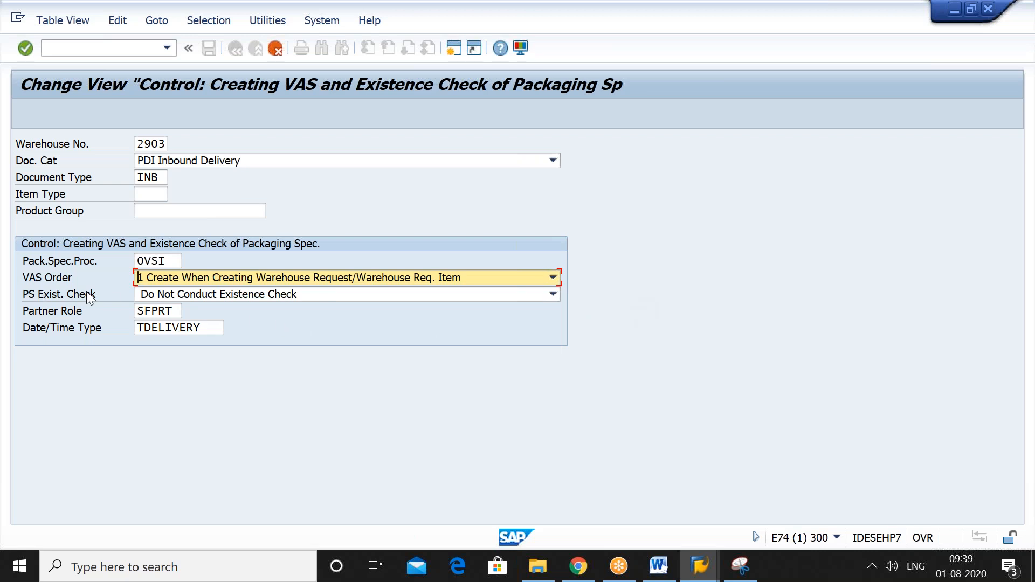
left_click(553, 295)
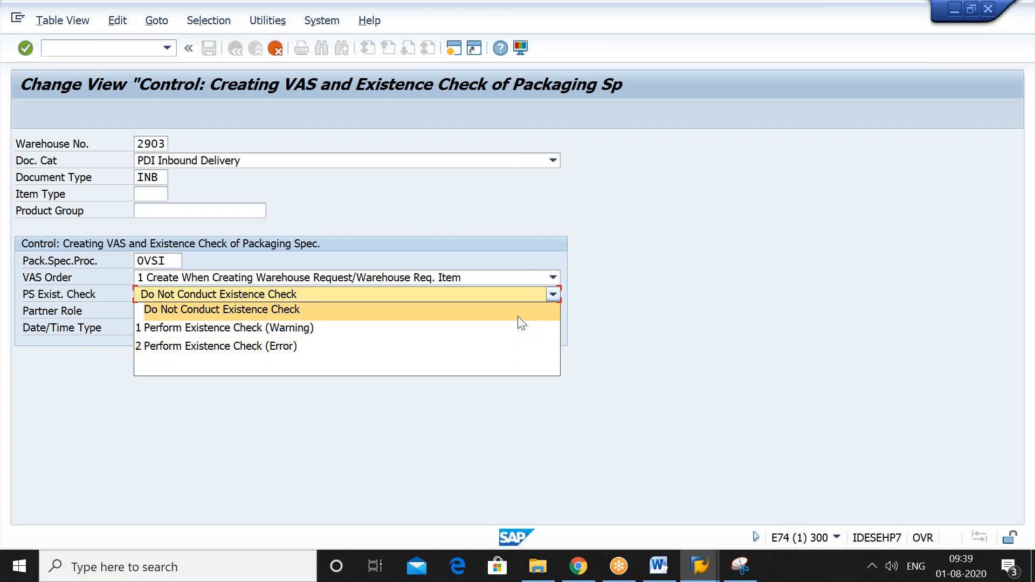
left_click(711, 314)
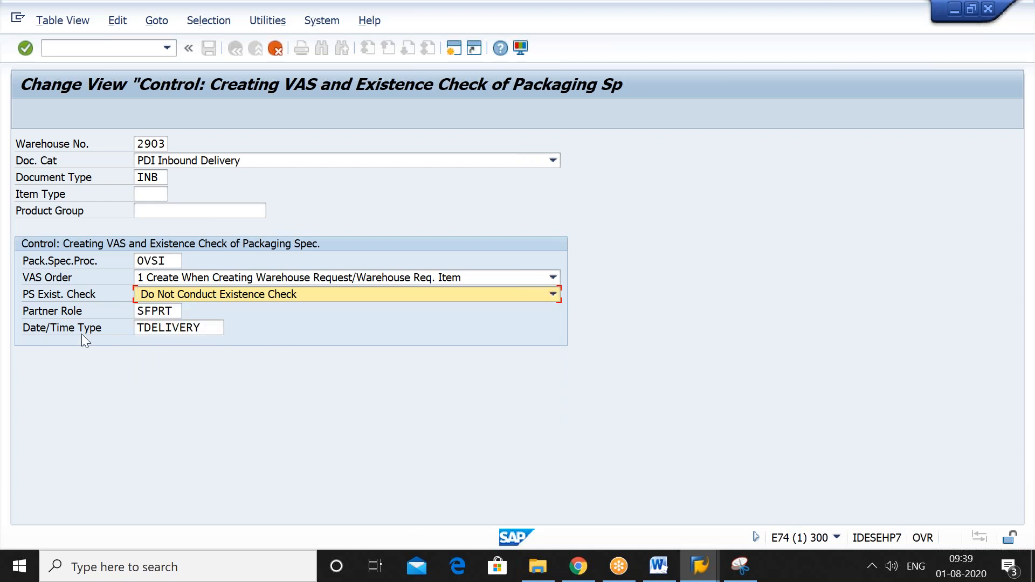
Look through the available partner roles for packaging specification determination, including SFPRT Ship-From Party, and close the list without choosing one.
left_click(164, 313)
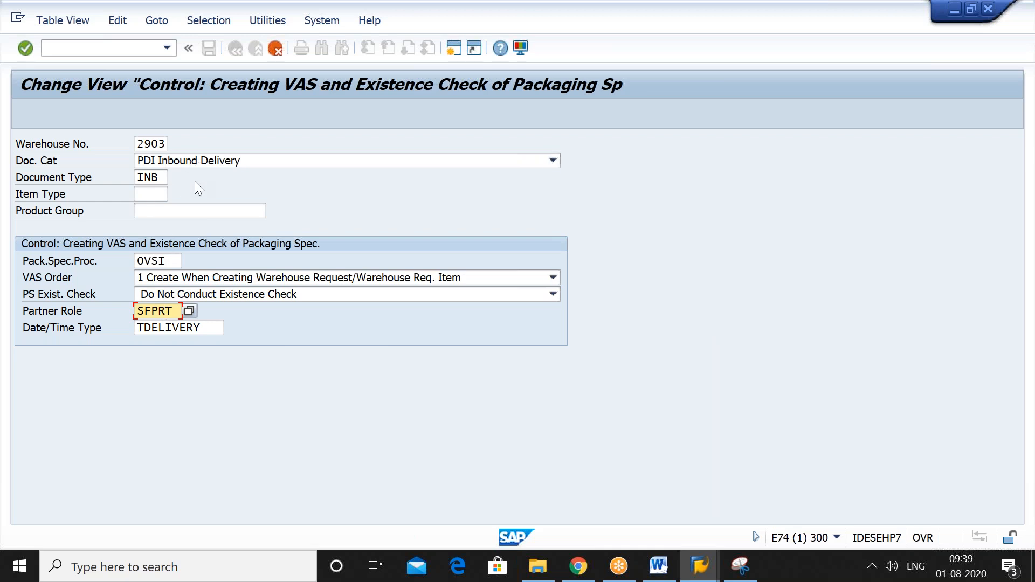
left_click(190, 311)
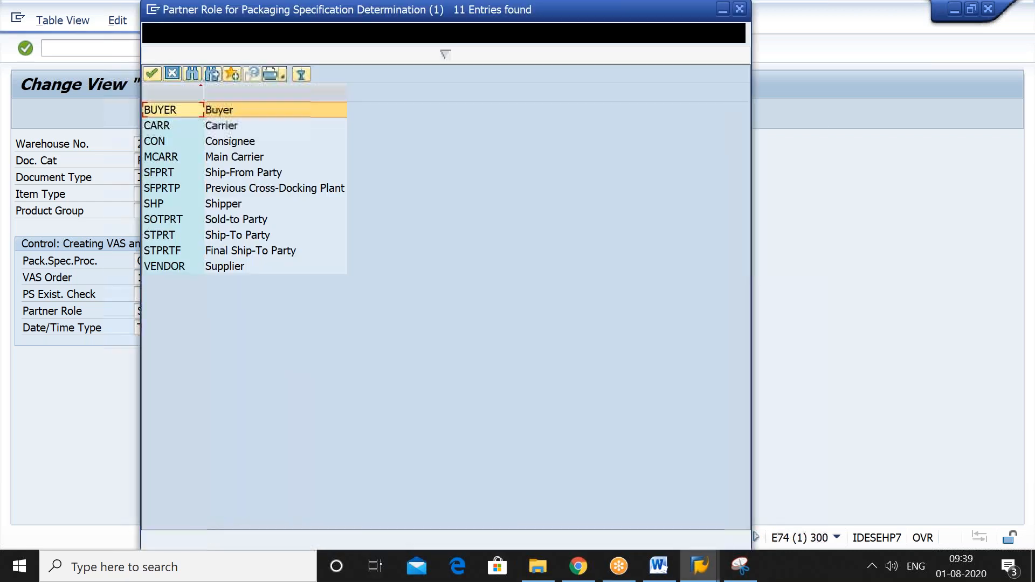
left_click(174, 126)
left_click(173, 142)
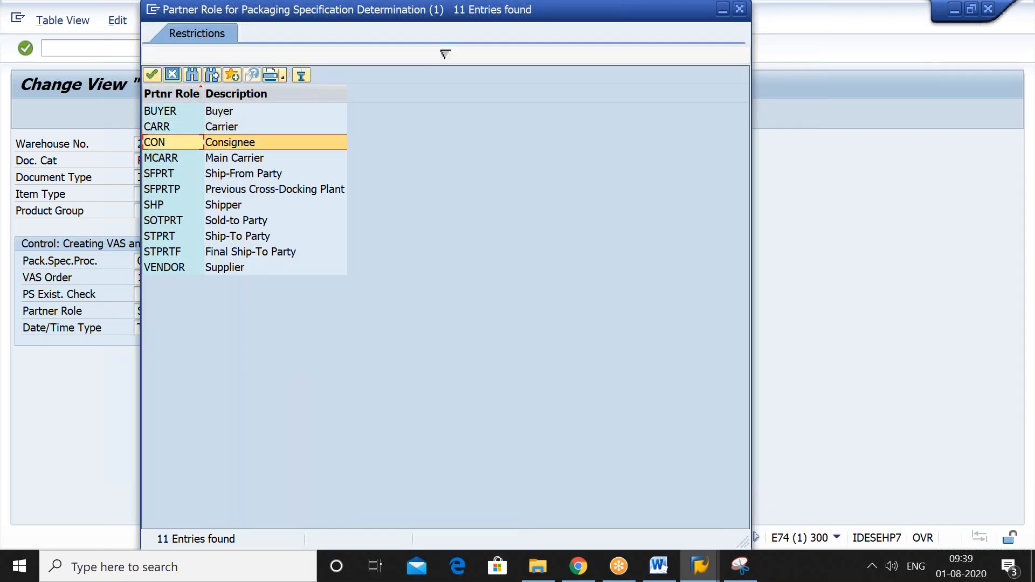
left_click(173, 158)
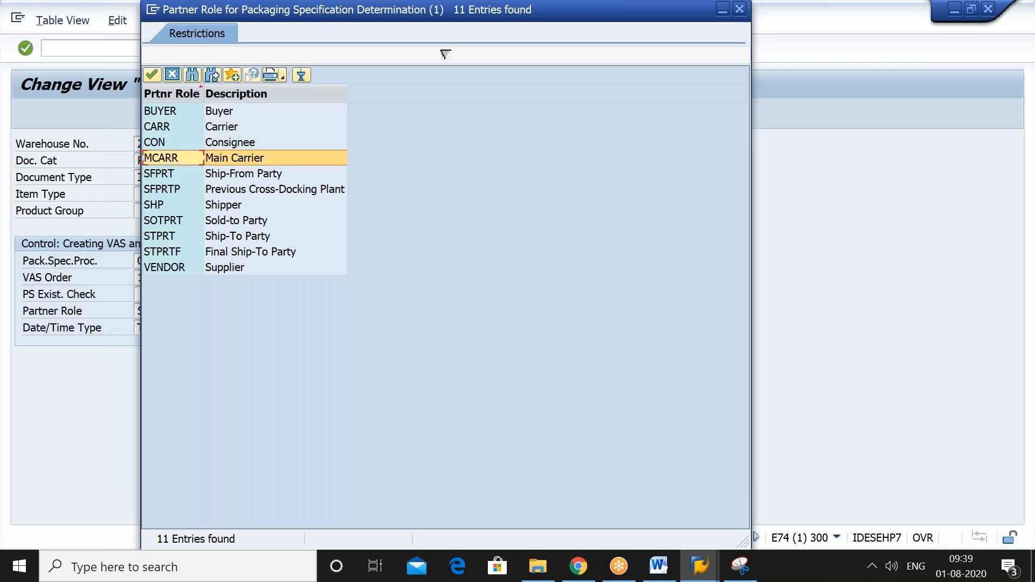
left_click(173, 174)
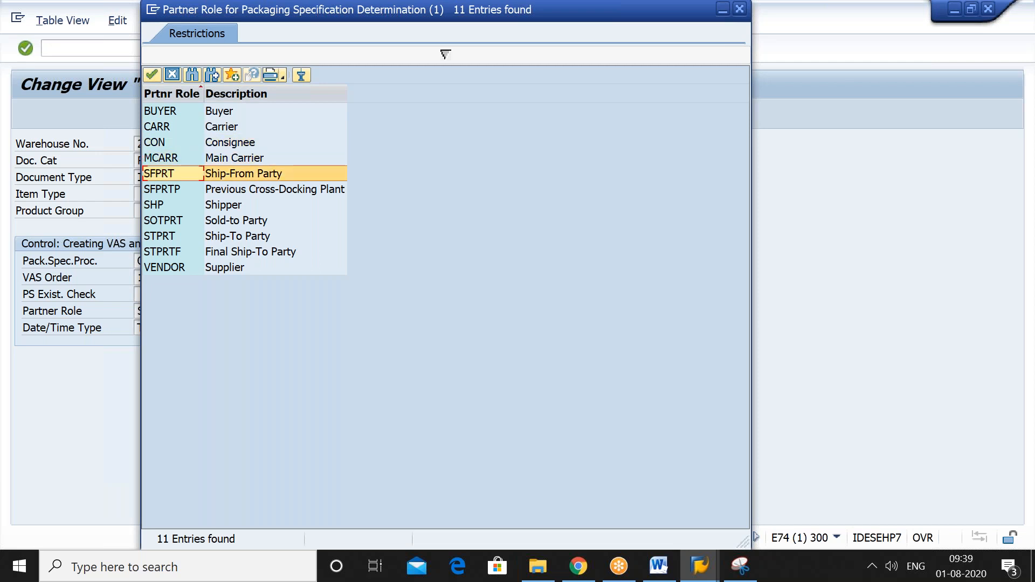
key("Down")
key("Down")
key("Down")
key("Down")
key("Down")
key("Down")
key("Up")
key("Up")
key("Up")
key("Up")
key("Up")
key("Up")
key("Up")
key("Up")
key("Up")
key("Up")
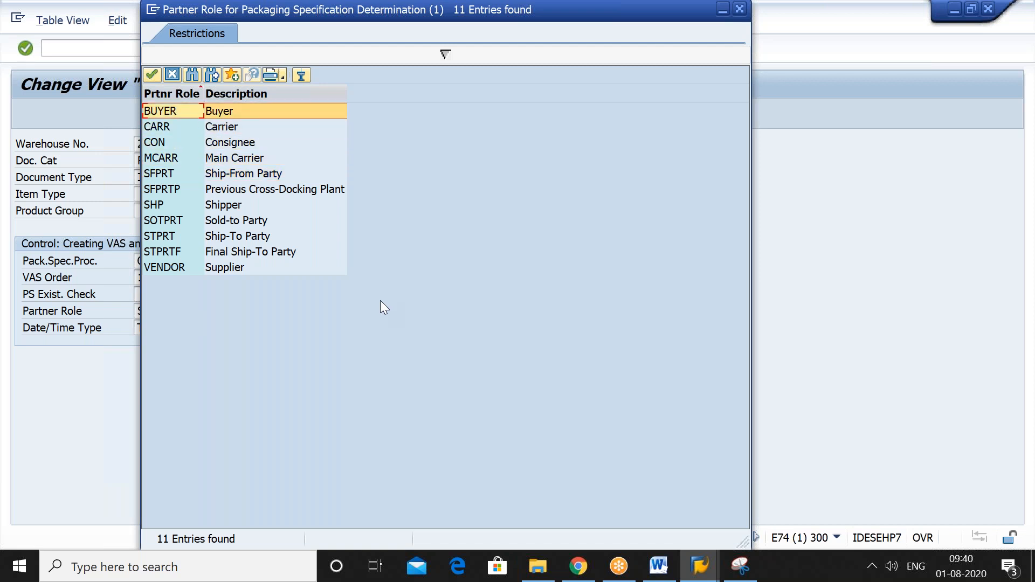
key("Down")
key("Down")
key("Down")
key("Down")
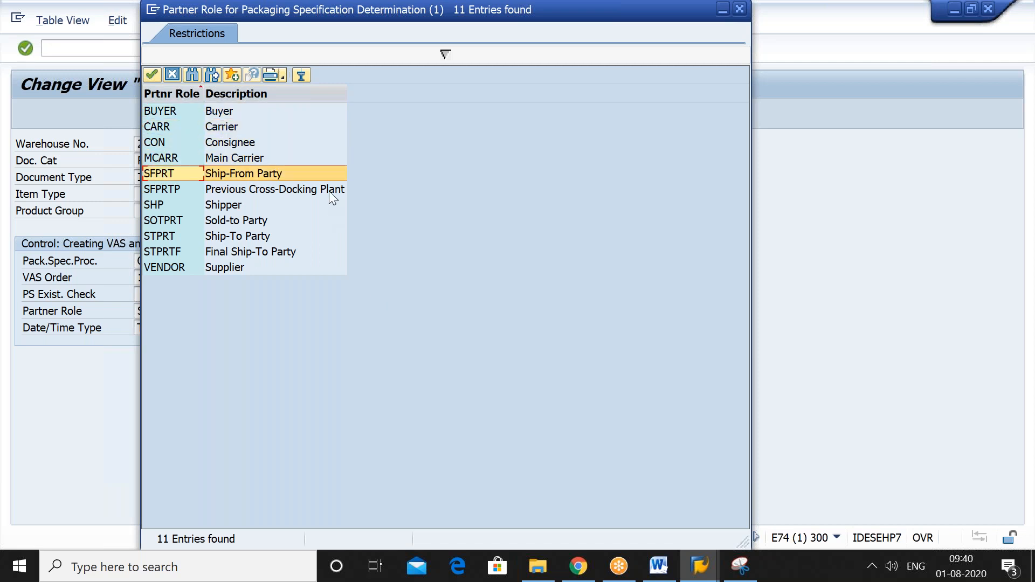
left_click(172, 74)
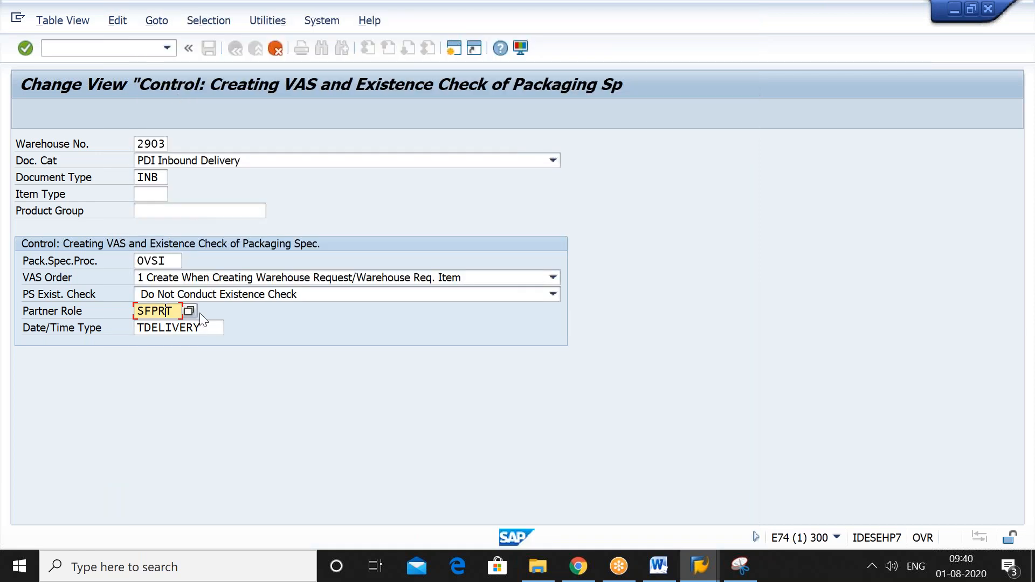
Review the date/time types offered for document type INB, including TDELIVERY, and close the list without choosing one.
left_click(213, 328)
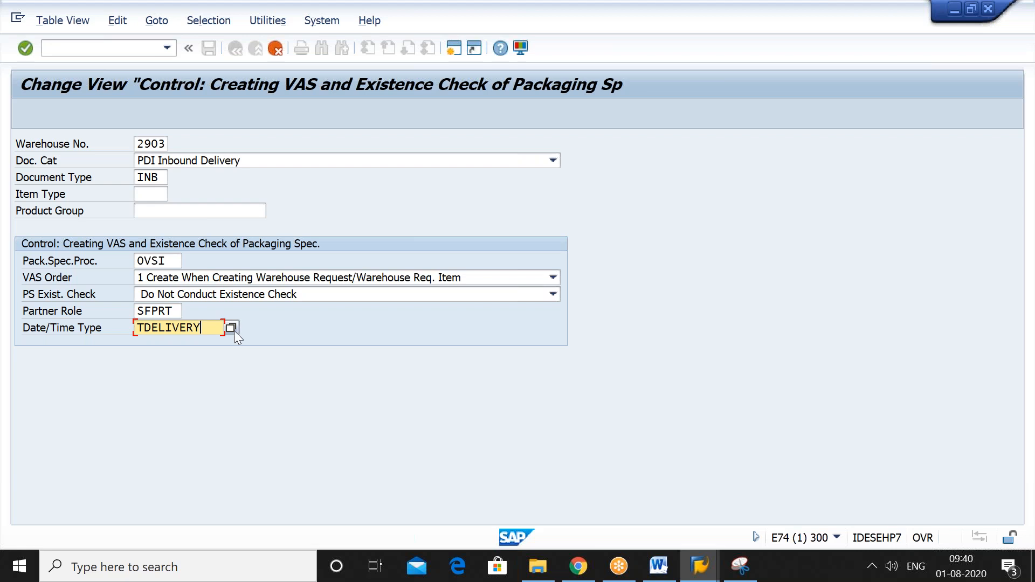
left_click(234, 331)
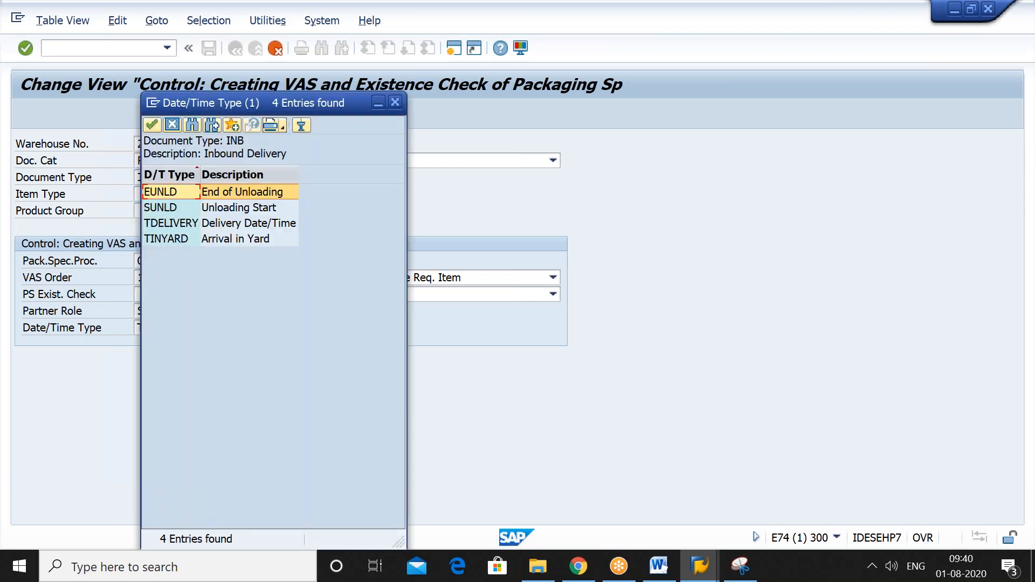
left_click(211, 221)
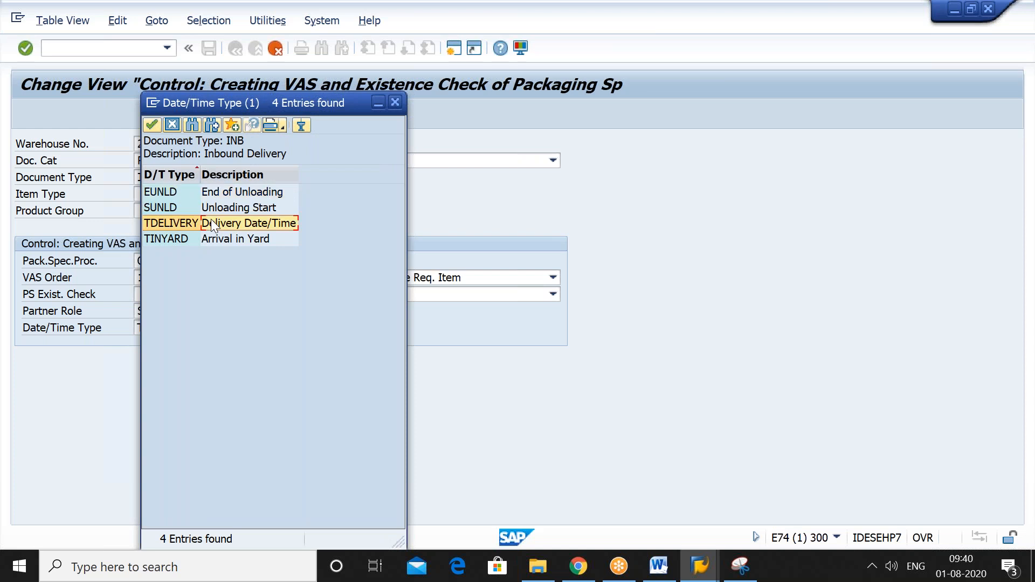
left_click(173, 125)
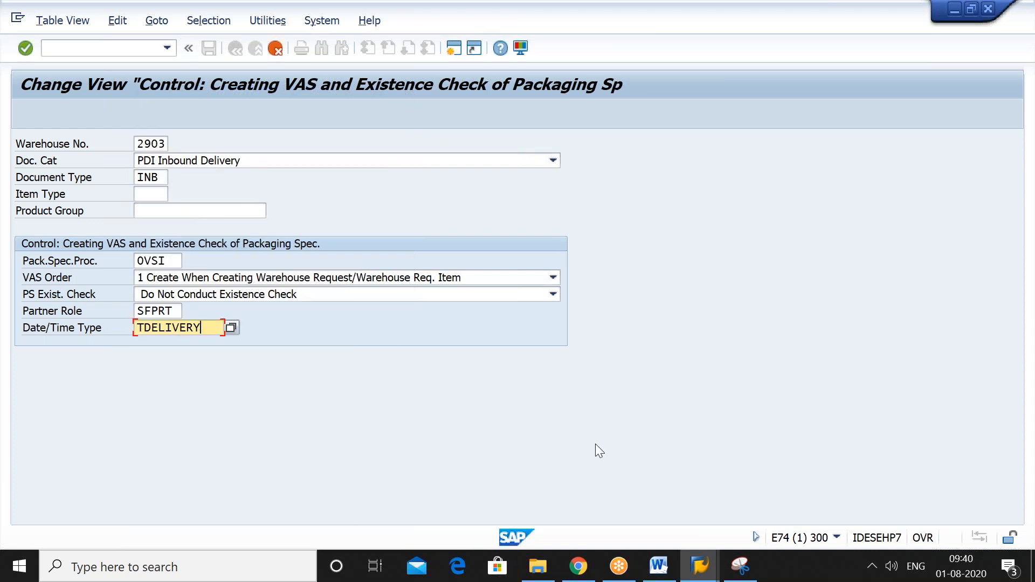
Capture the warehouse 2903 entry details in Snipping Tool and paste the image below the IMG screenshot in Word.
left_click(740, 566)
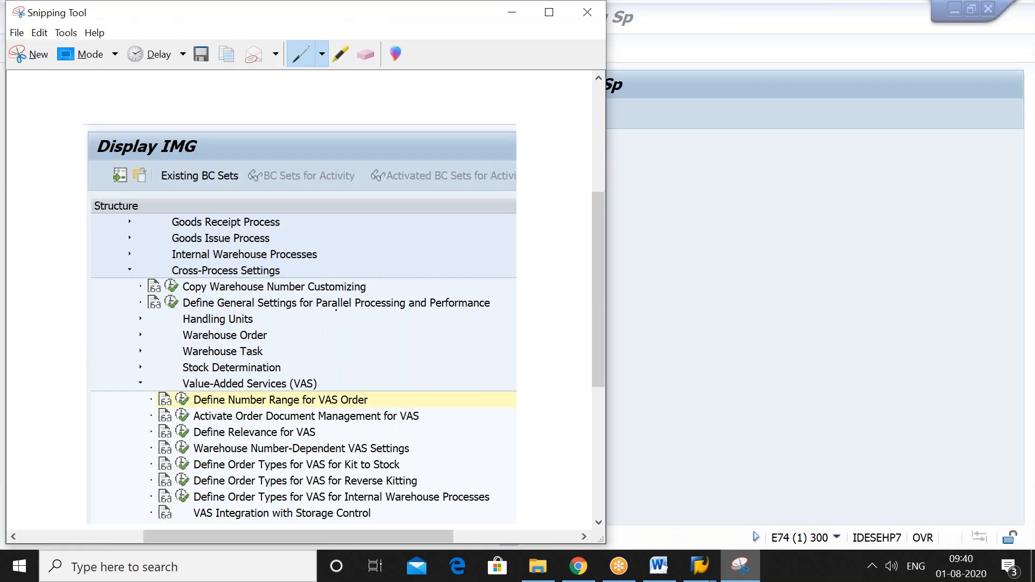
left_click(27, 53)
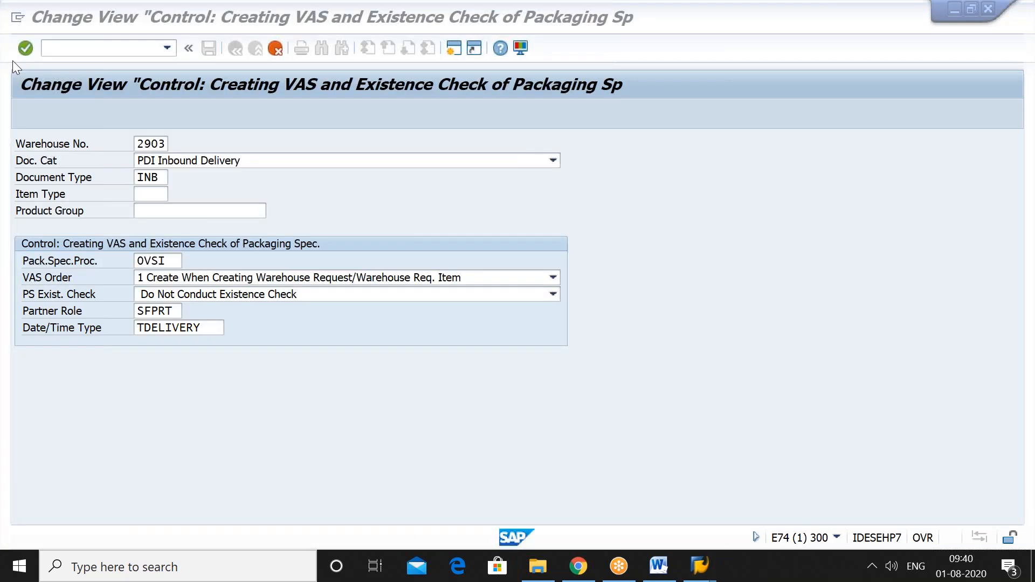
left_click_drag(6, 63, 627, 342)
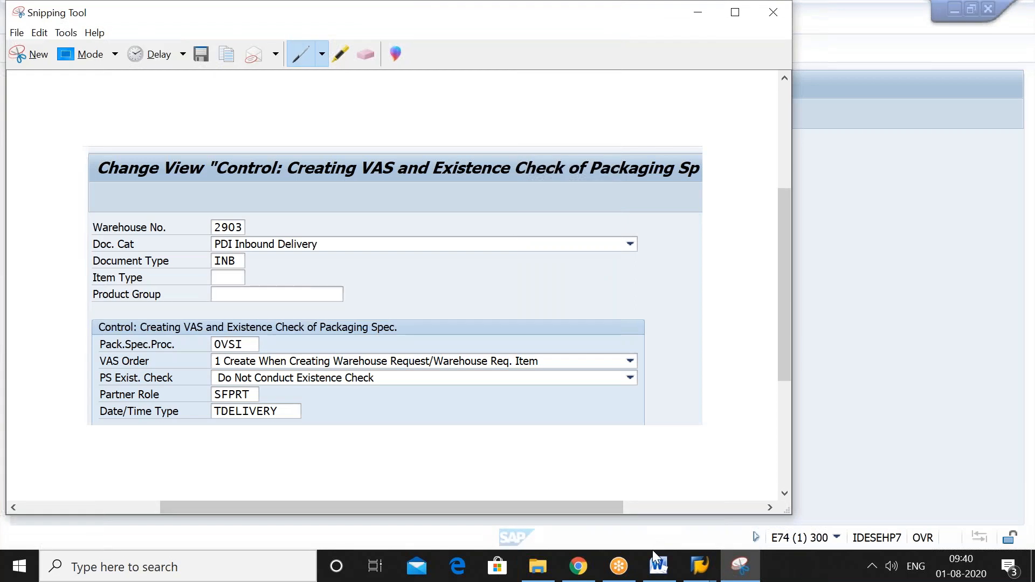
left_click(659, 566)
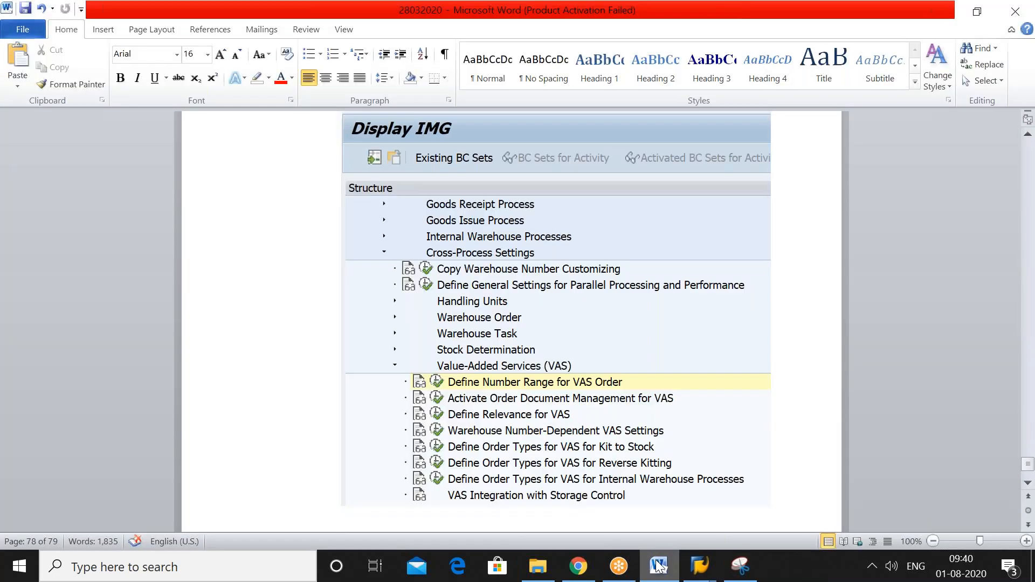
key("ctrl+v")
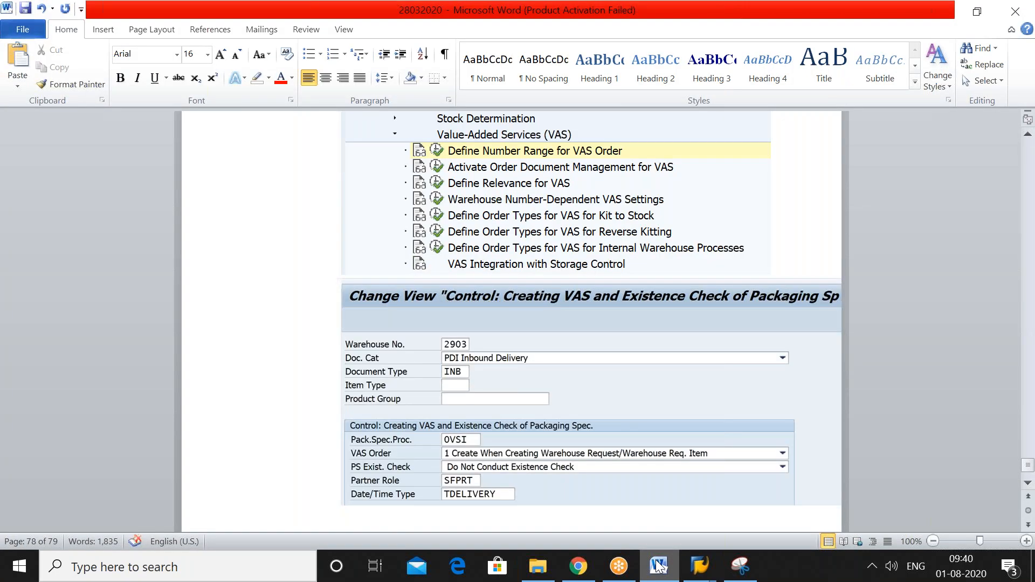
Switch back to SAP and confirm the copied warehouse 2903 inbound entry.
left_click(740, 567)
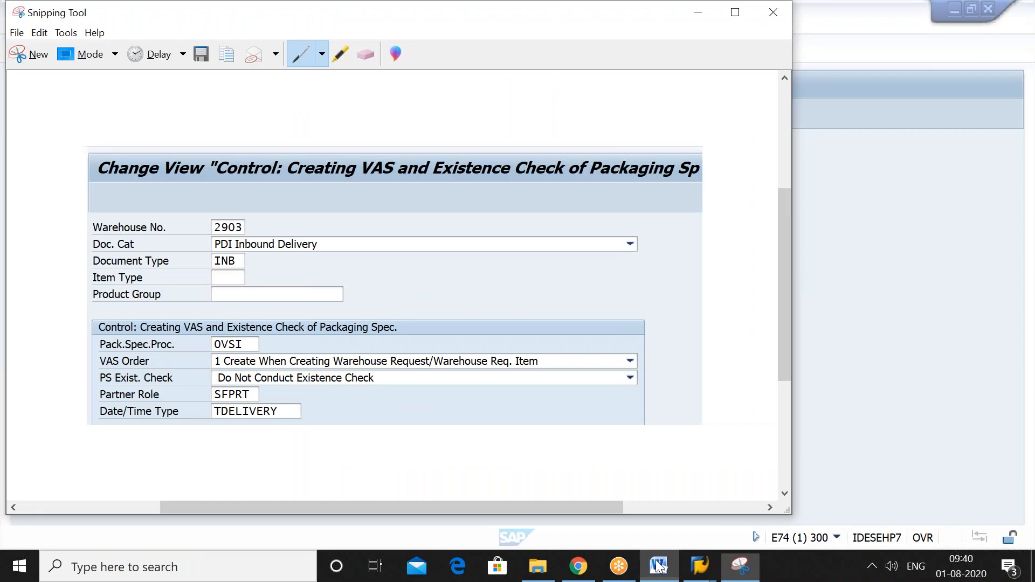
left_click(859, 384)
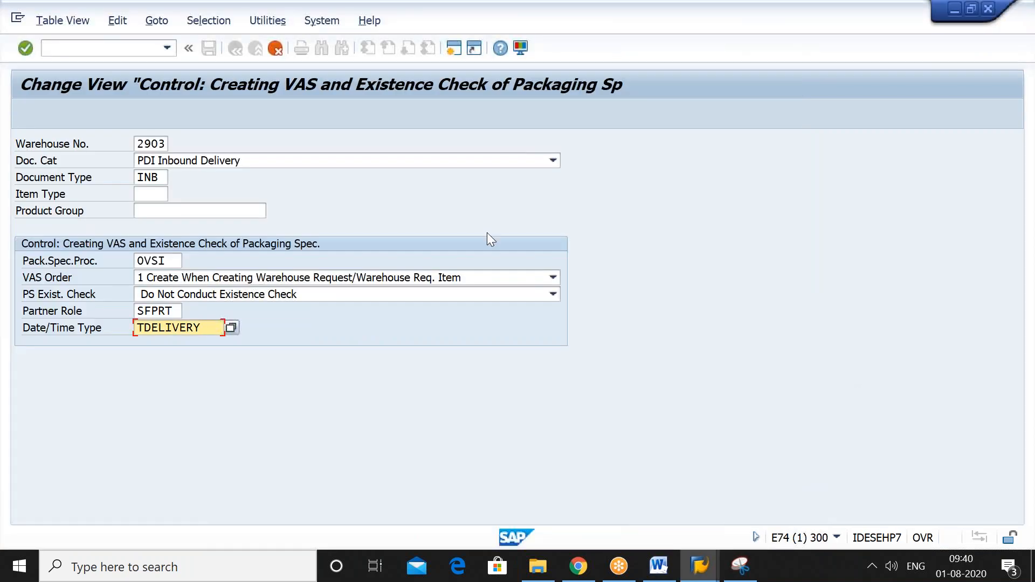
key("Return")
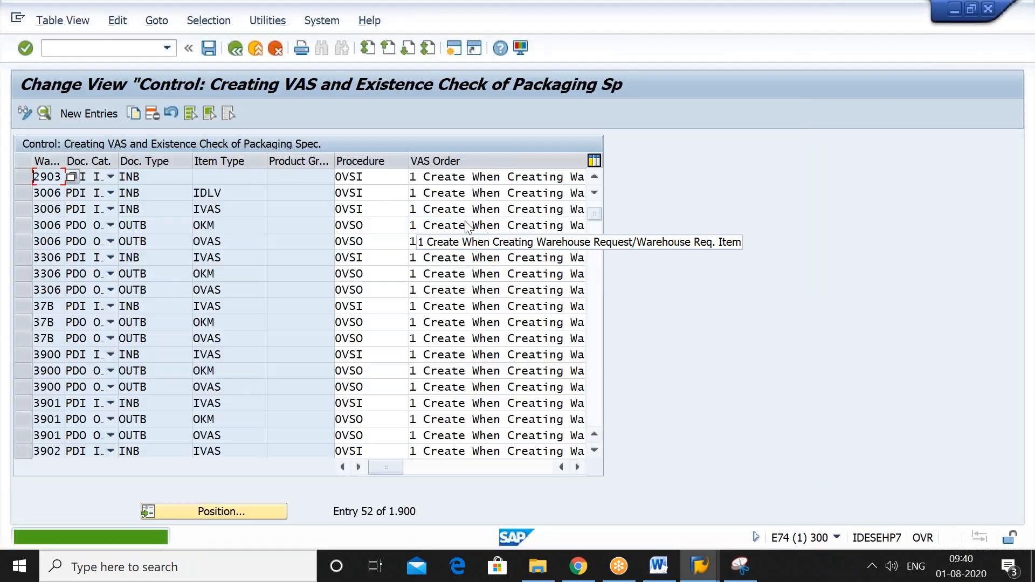
Save the VAS relevance entry for warehouse 2903 under the proposed customizing request and return to the IMG structure.
left_click(208, 48)
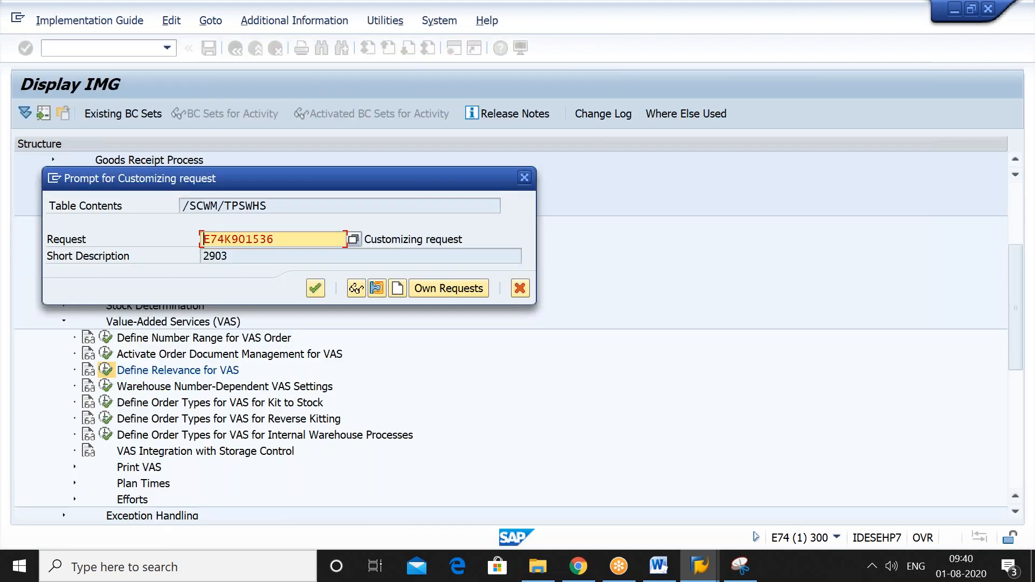
key("Return")
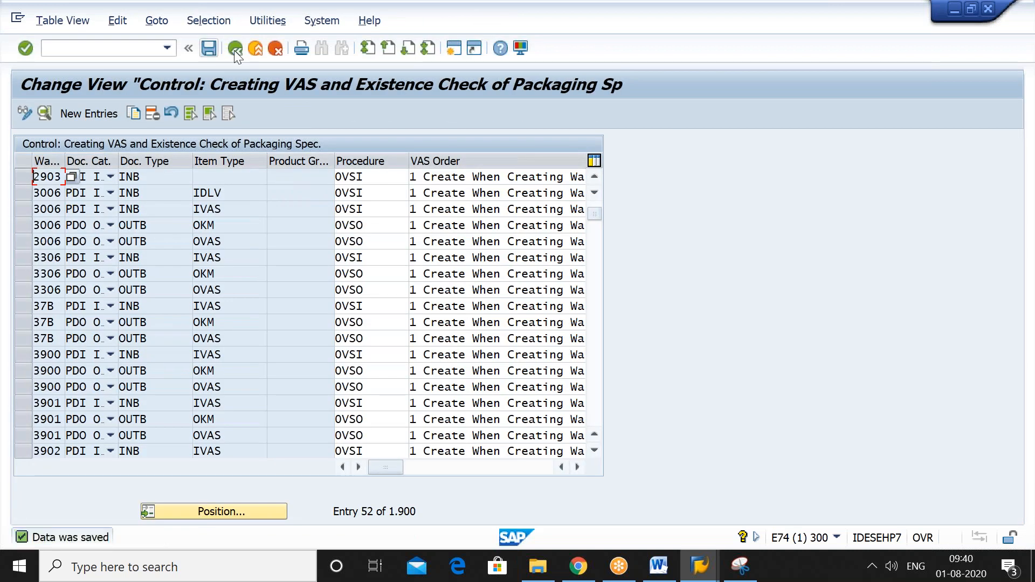
left_click(235, 50)
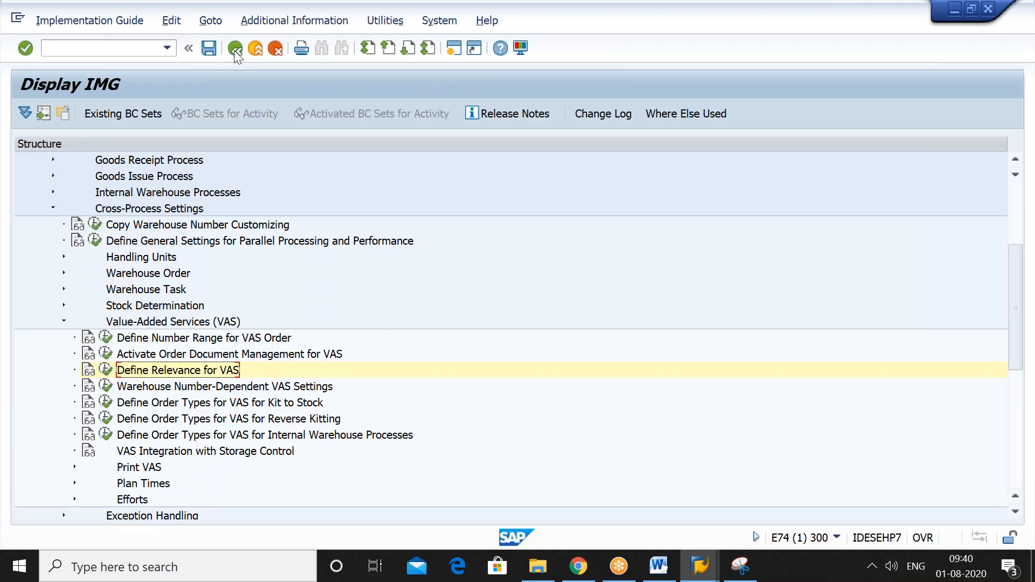
Reopen Define Relevance for VAS, check the inbound delivery entry for warehouse 2903, and return to the IMG structure.
left_click(105, 370)
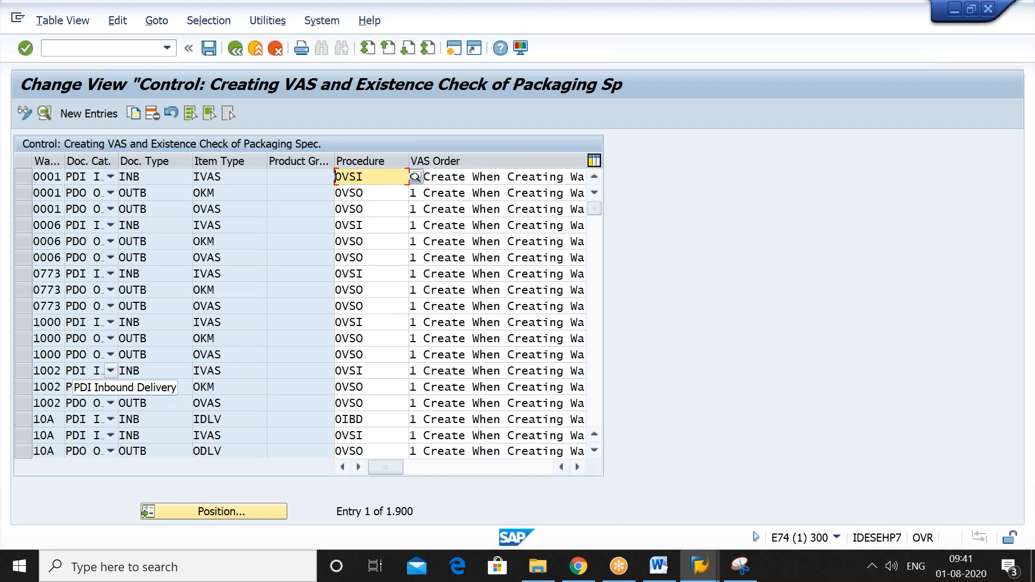
left_click(176, 510)
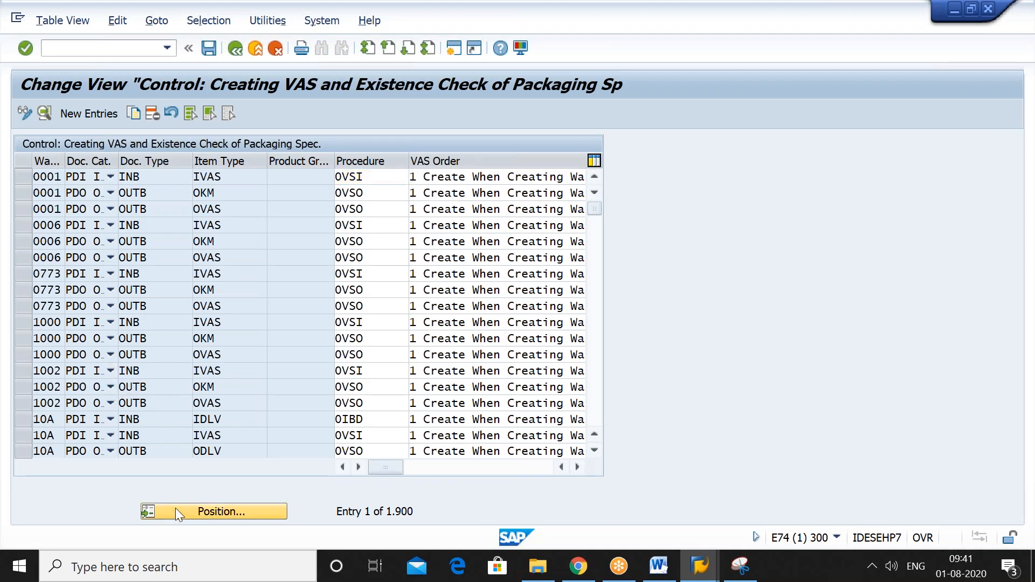
type("29")
key("Down")
key("Return")
key("Return")
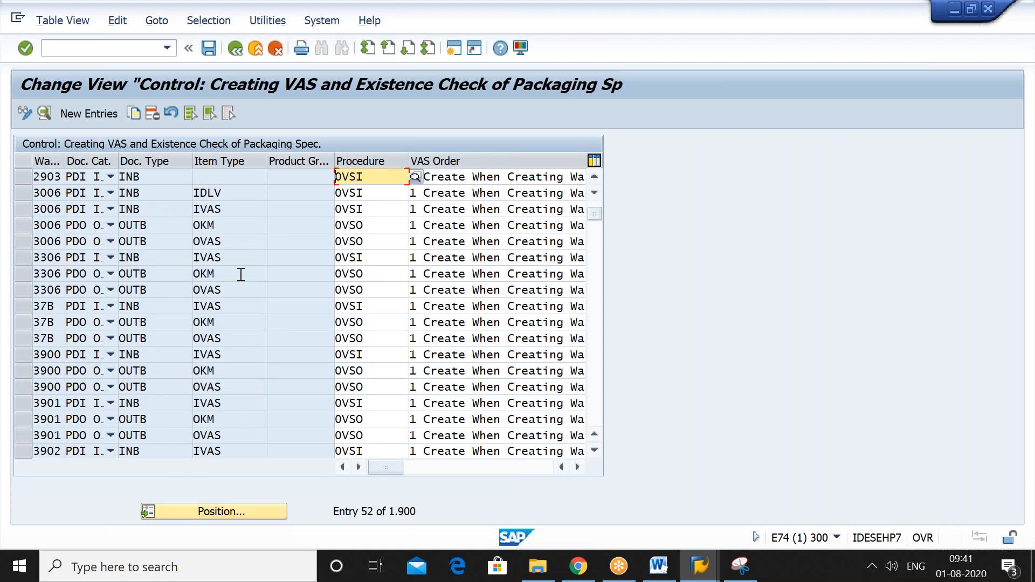
left_click(249, 173)
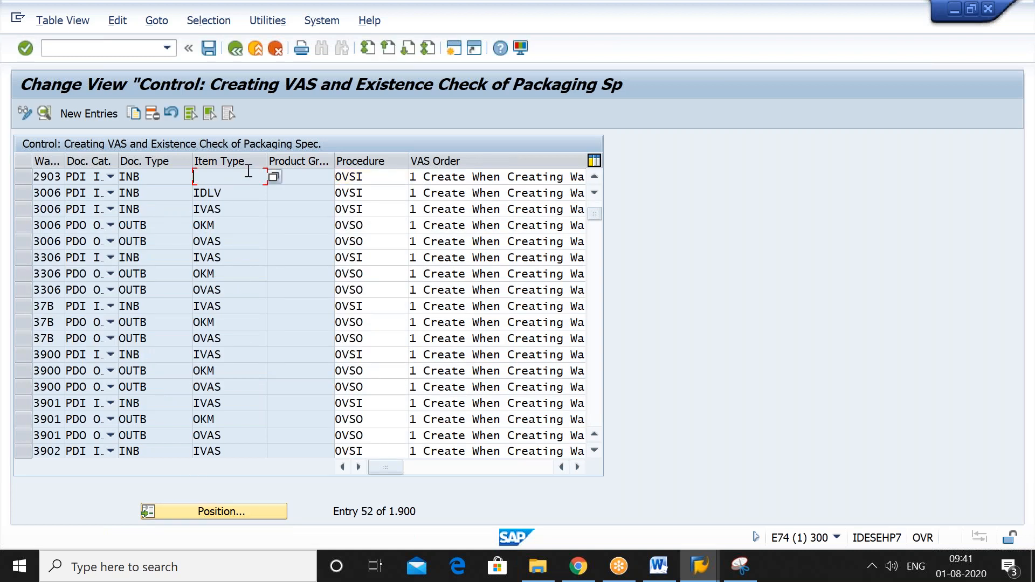
left_click(235, 54)
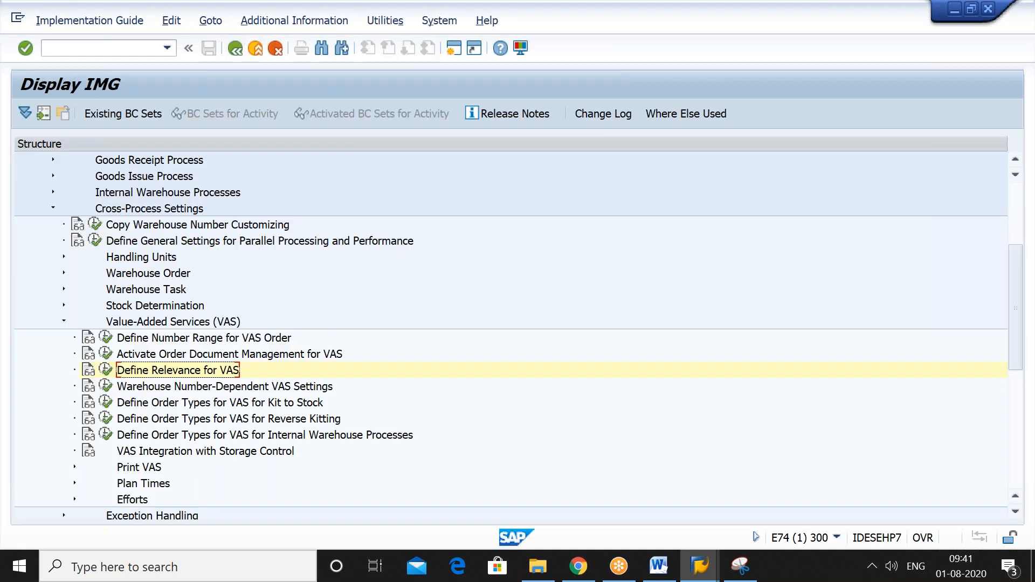
Add the line "Warehouse Number-Dependent VAS Settings" below the last screenshot in the Word notes, then switch back to SAP.
left_click(314, 388)
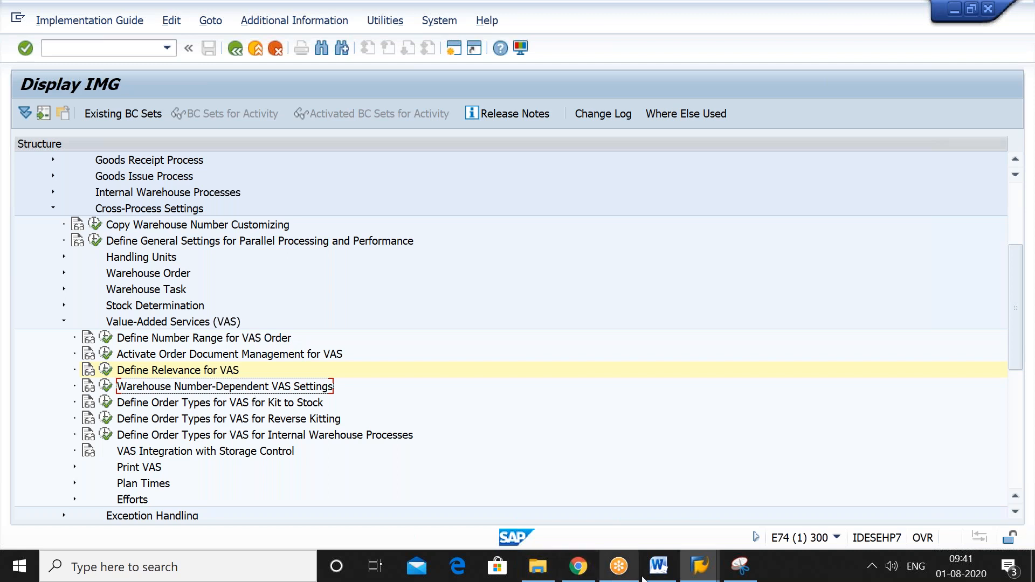
left_click(658, 567)
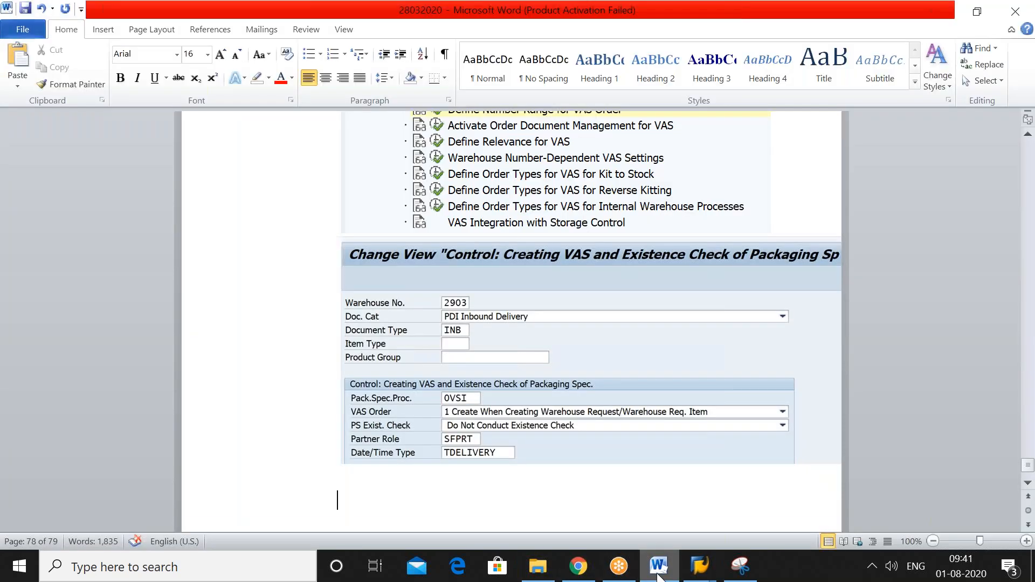
type("Warehouse Number-Dependent VAS Settings")
key("Return")
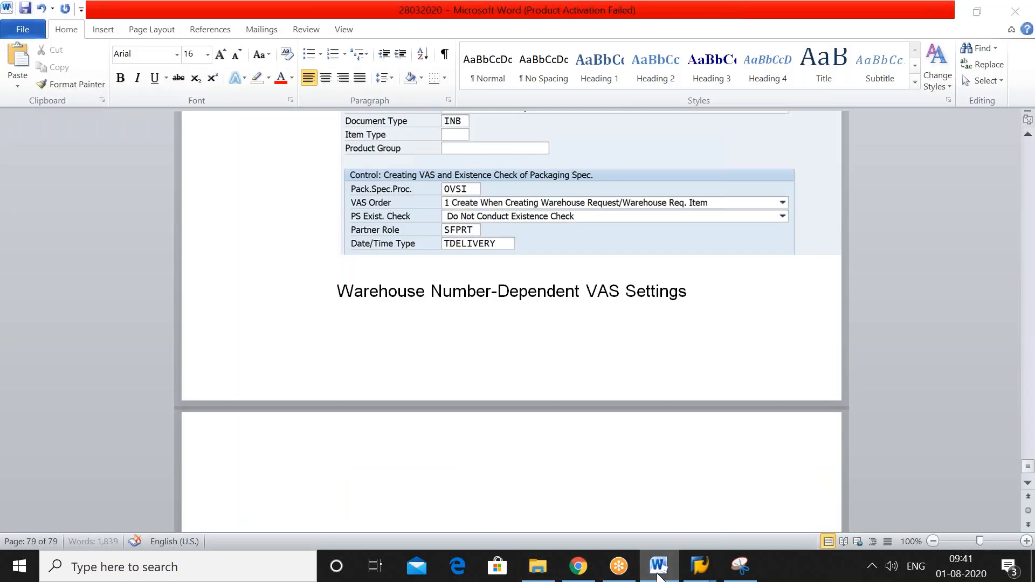
left_click(658, 566)
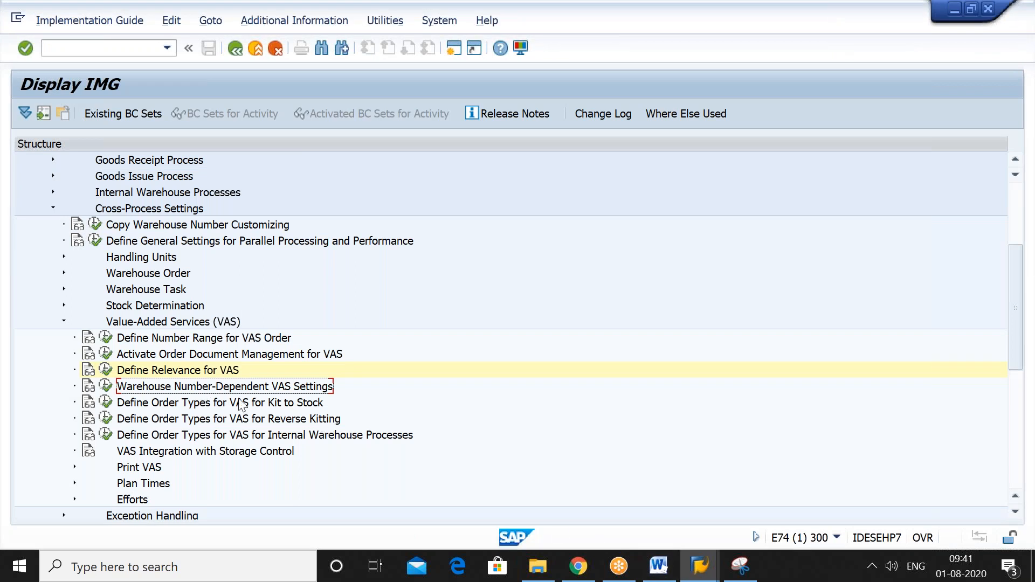
Add the line "SAME NAVIGATION" under the new heading in the Word notes and switch back to SAP.
key("alt+Tab")
type("SAM")
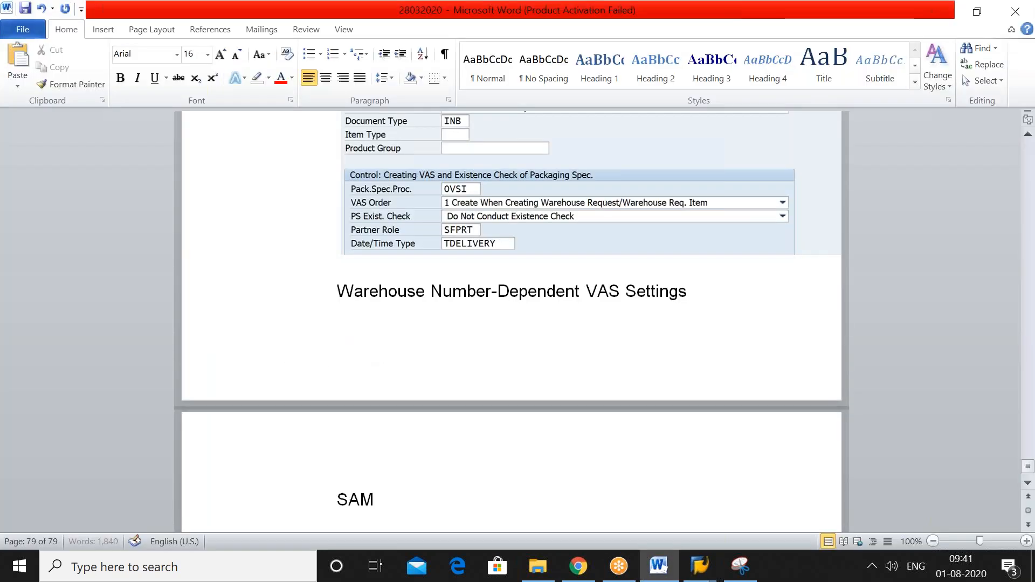
type("E NAVIGATION")
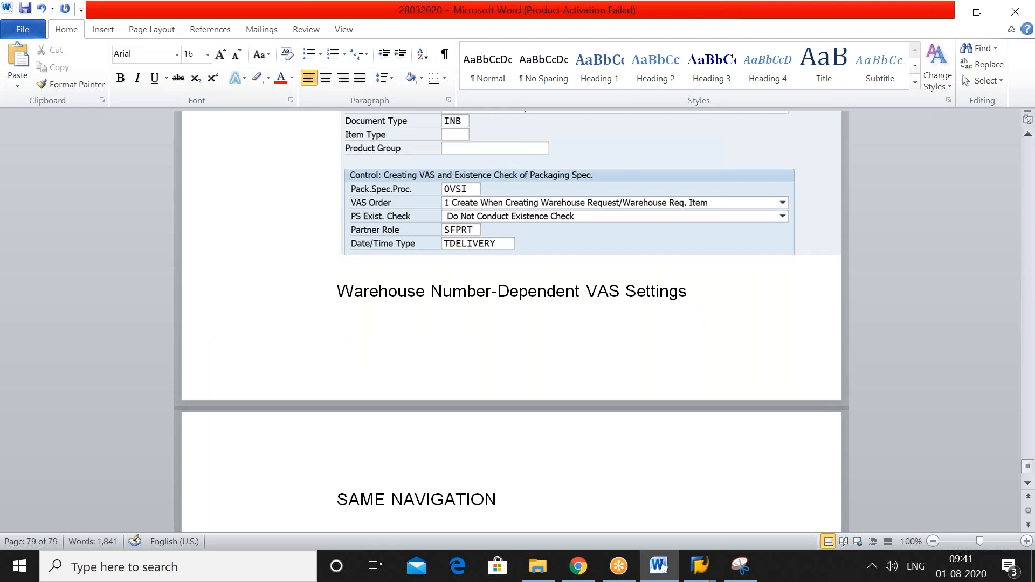
key("Return")
key("alt+Tab")
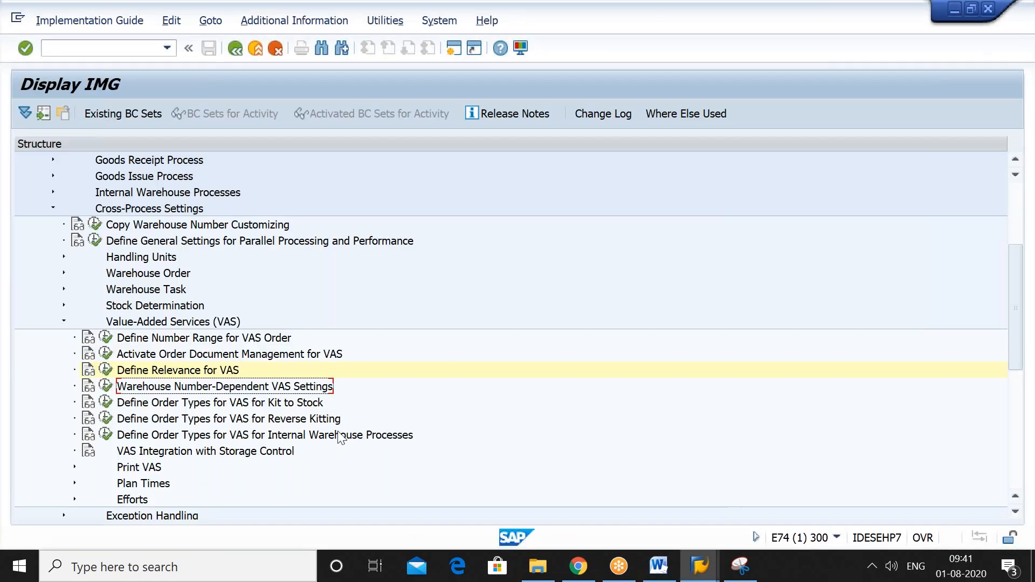
Open Warehouse Number-Dependent VAS Settings and position the warehouse list at entry 2212.
left_click(106, 386)
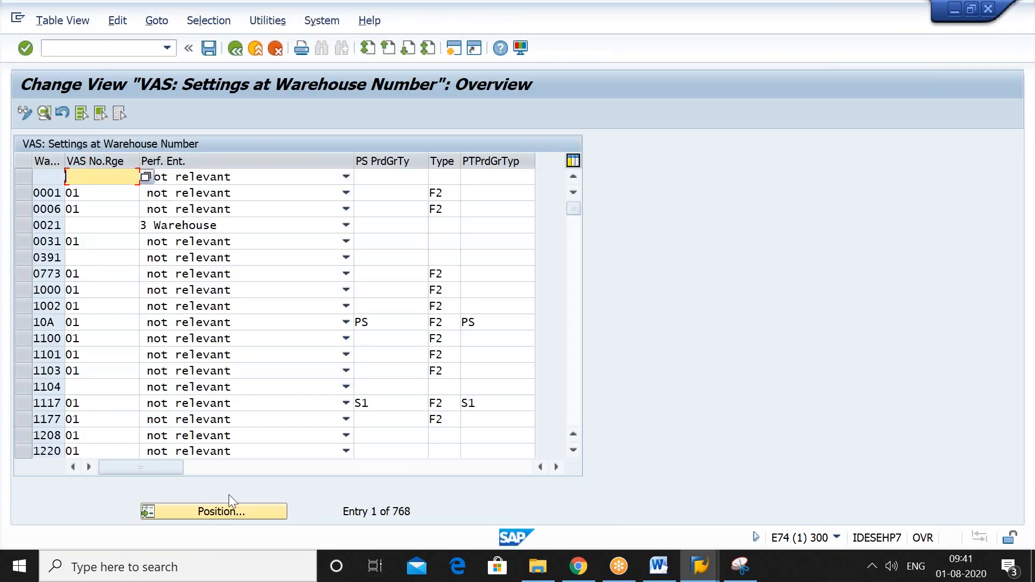
left_click(221, 509)
type("22")
key("Down")
key("Return")
key("Return")
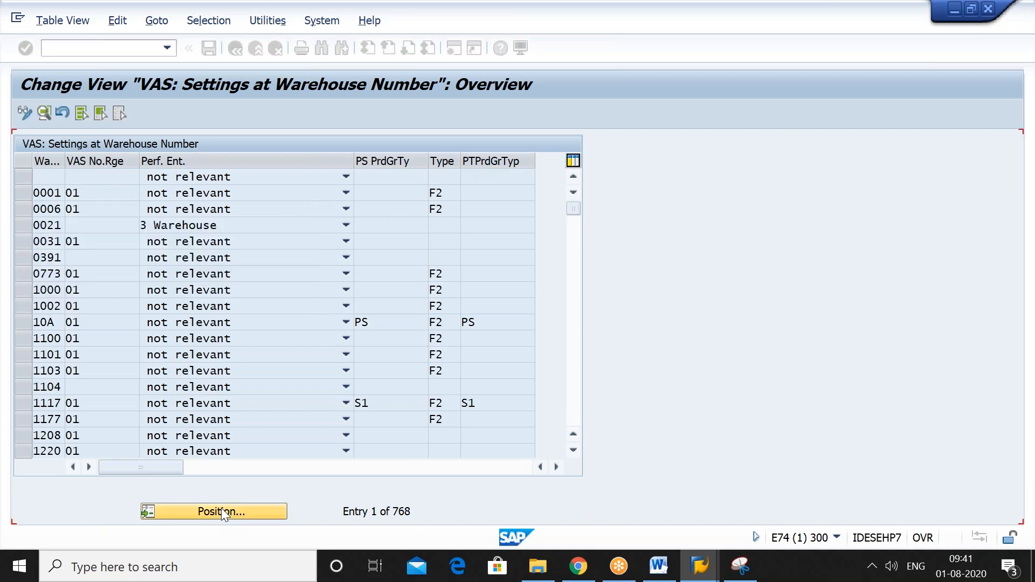
left_click(23, 176)
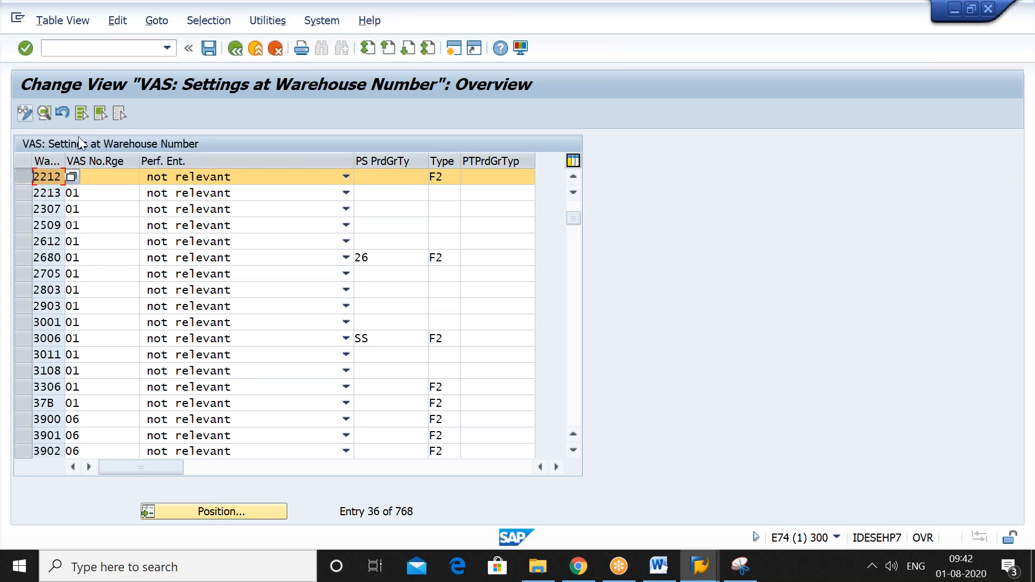
left_click(193, 510)
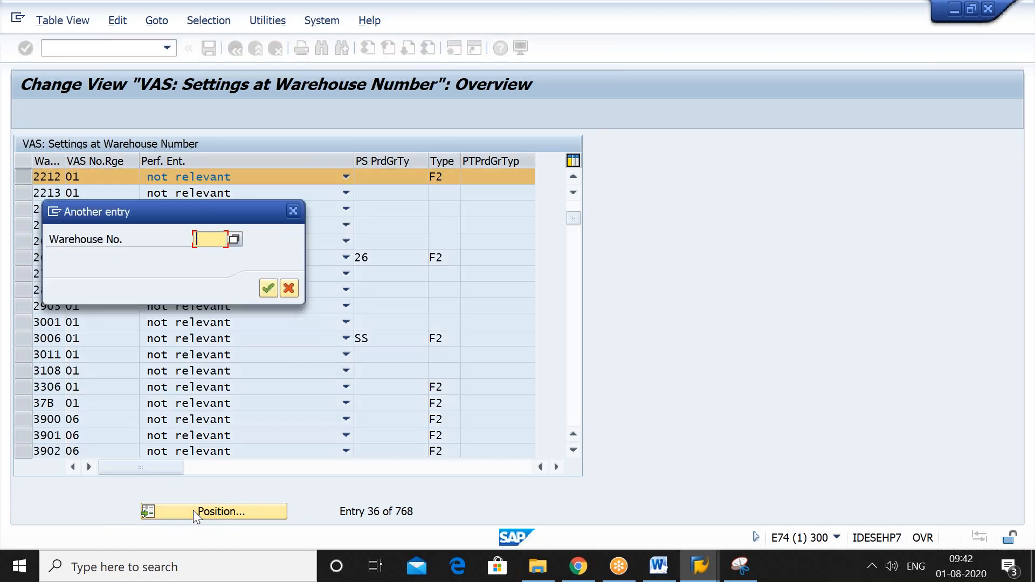
left_click(289, 287)
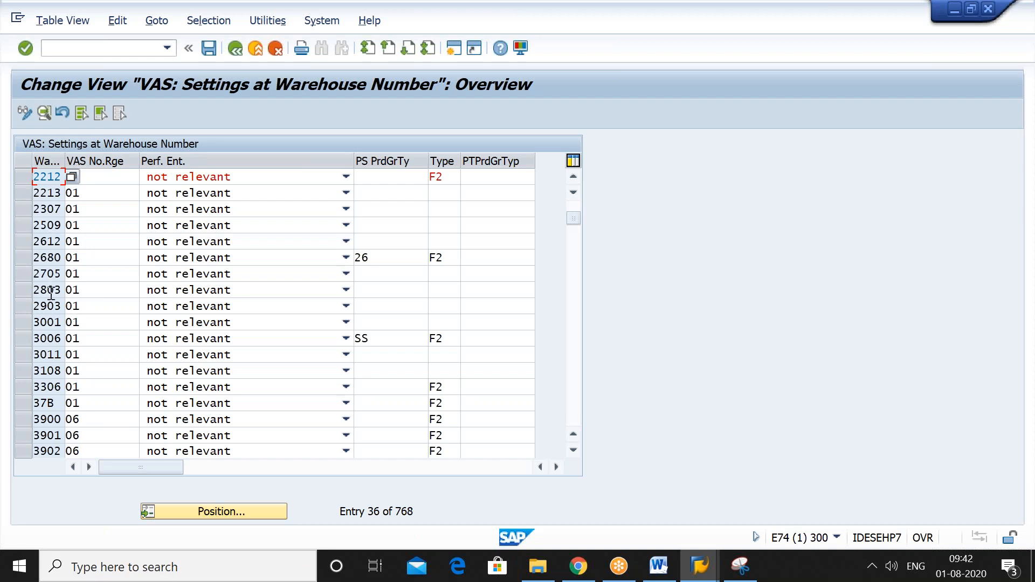
Examine the detail settings of warehouse 2903, including the product group and stock type fields, and return to the IMG structure.
left_click(24, 305)
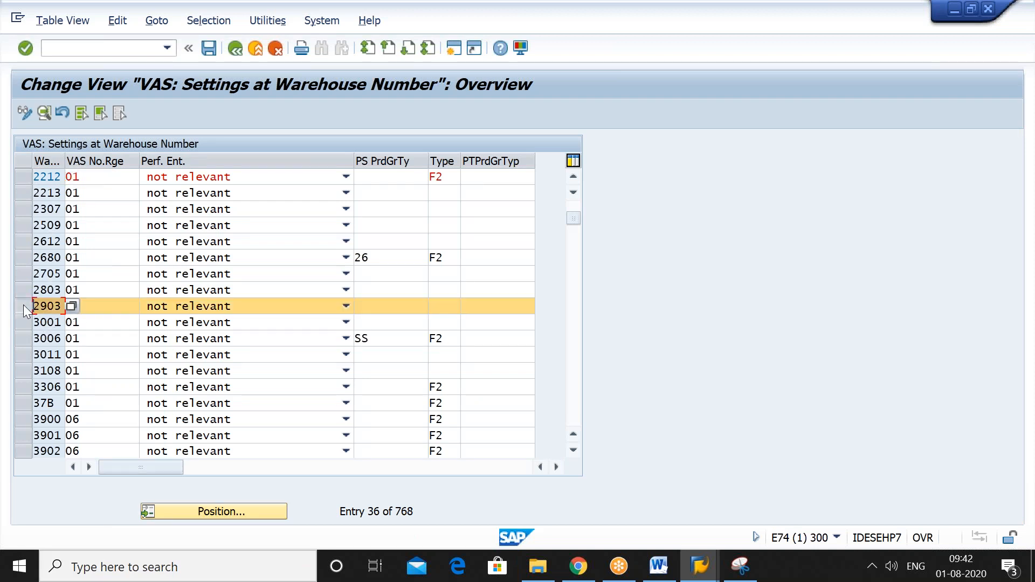
left_click(43, 116)
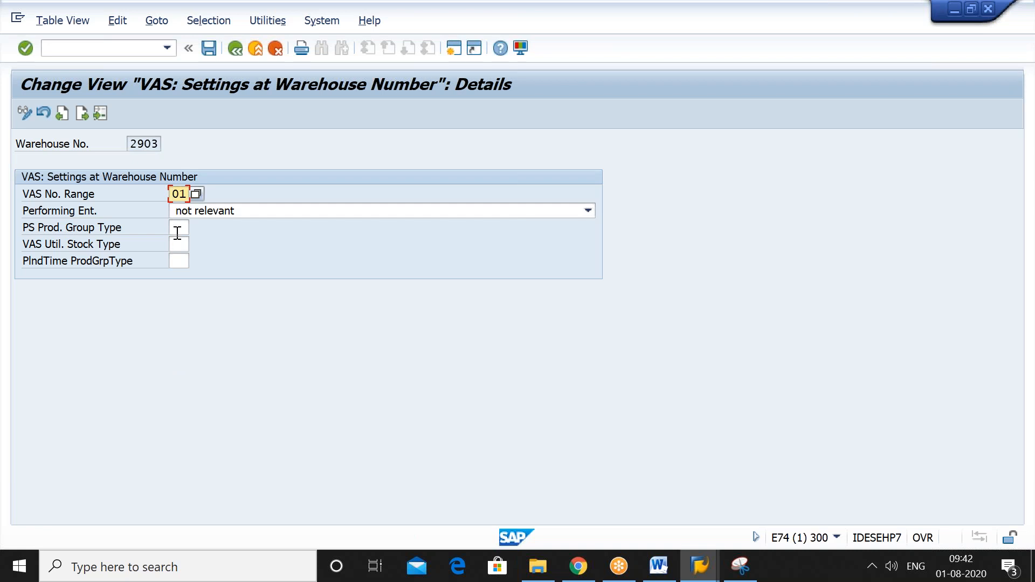
left_click(180, 261)
left_click(182, 243)
left_click(179, 227)
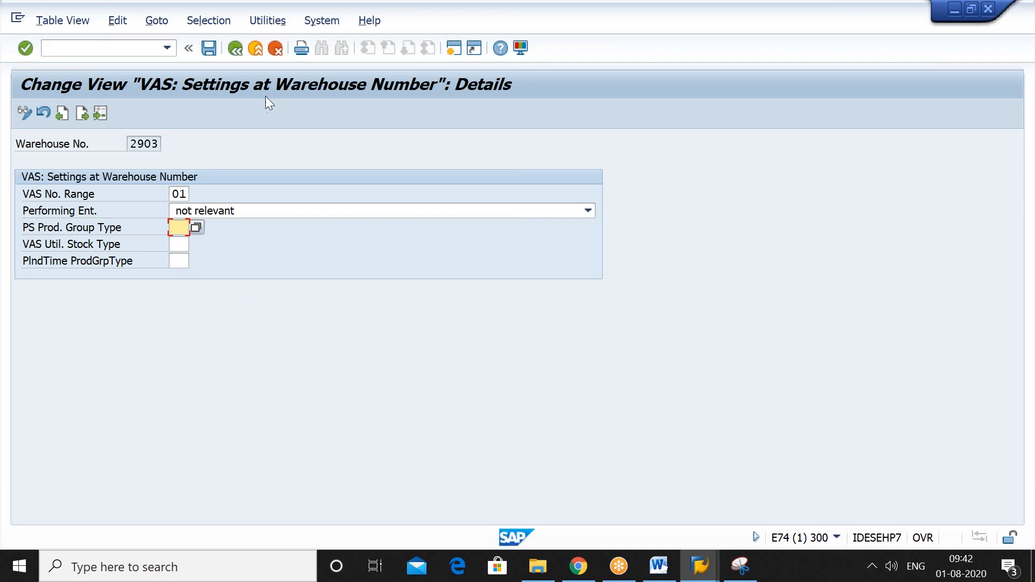
left_click(235, 49)
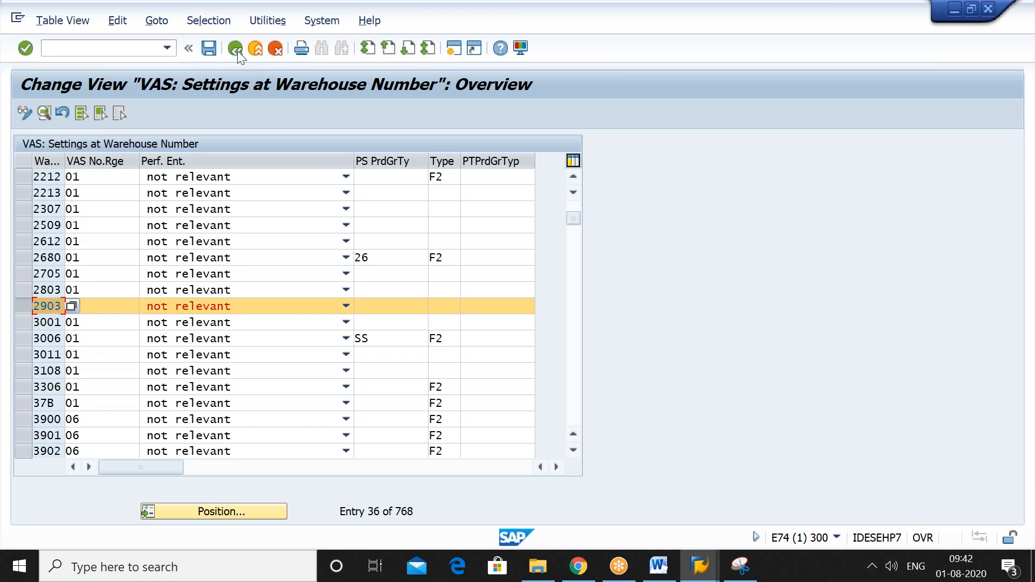
left_click(237, 50)
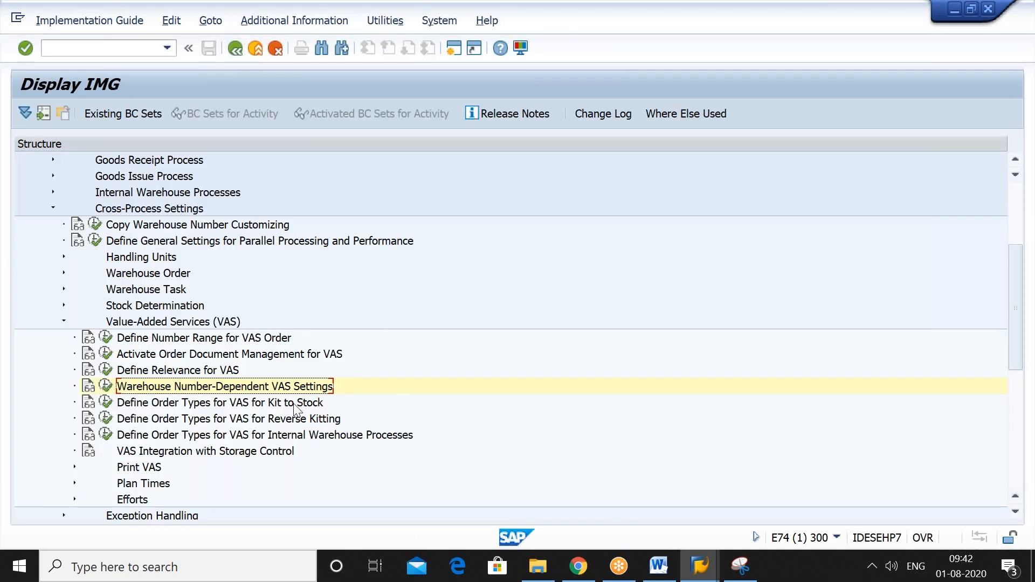
Look through the remaining Value-Added Services nodes, from the order type definitions to VAS Integration with Storage Control, Print VAS and Plan Times.
left_click(294, 421)
left_click(295, 405)
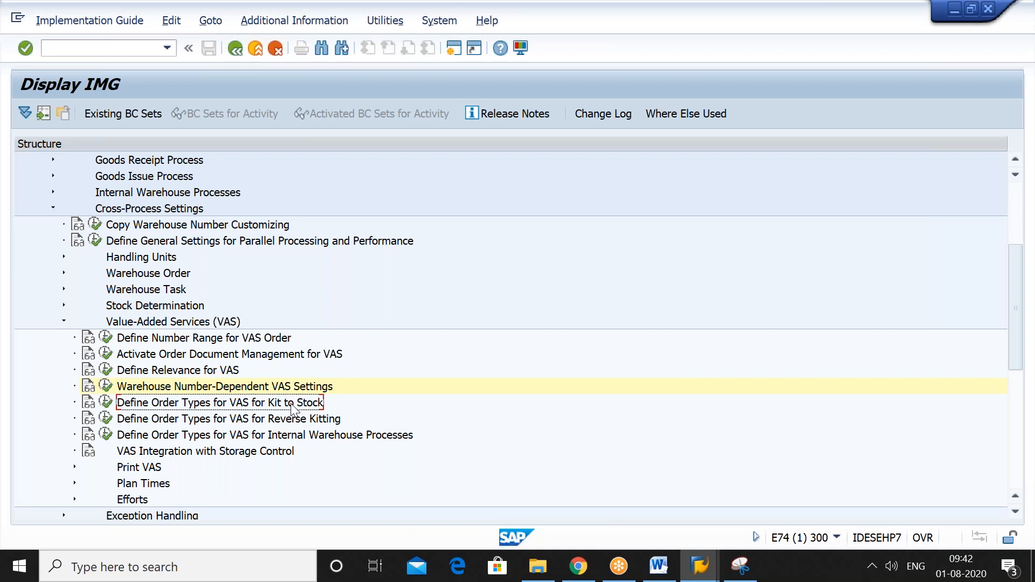
left_click(296, 438)
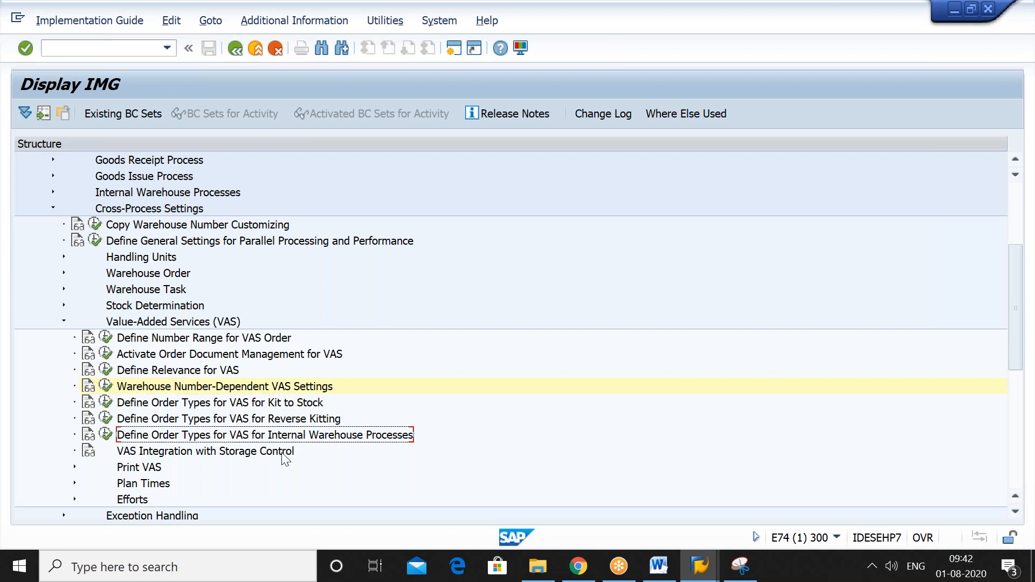
left_click(286, 452)
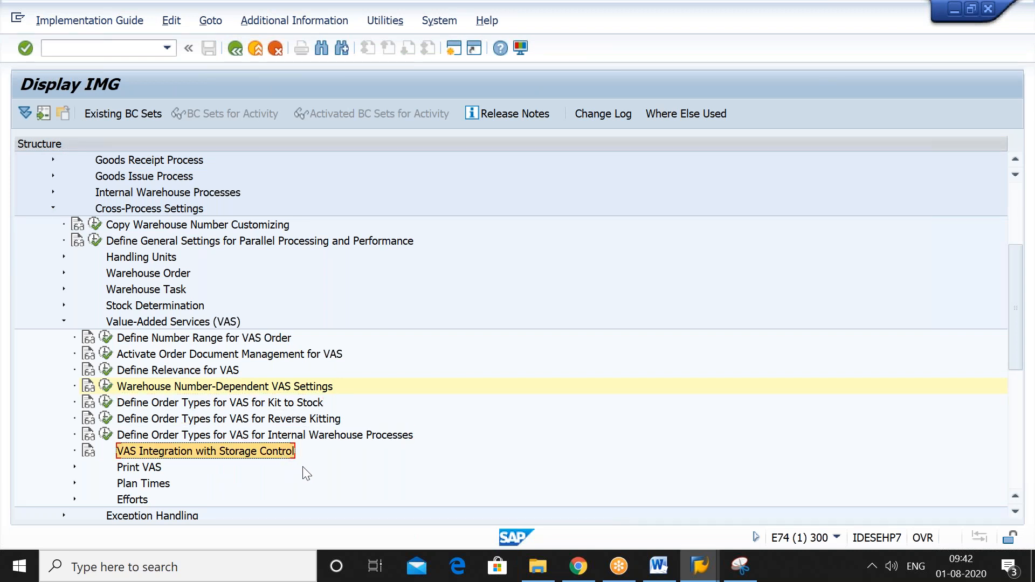
key("Down")
key("Down")
key("Down")
key("Up")
key("Up")
key("Up")
key("Up")
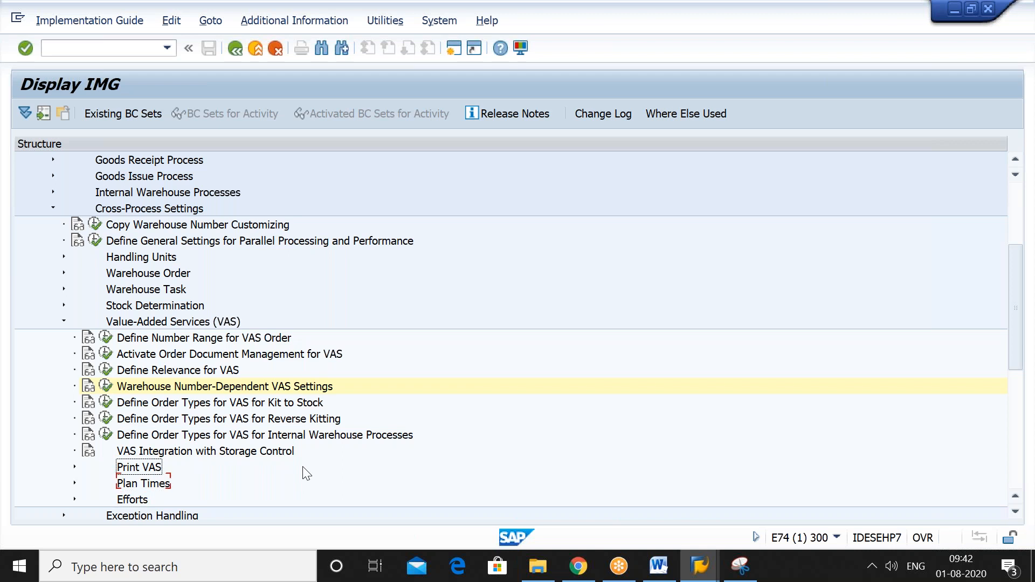
Collapse Value-Added Services (VAS), Cross-Process Settings and Extended Warehouse Management in the IMG structure.
key("Left")
key("Left")
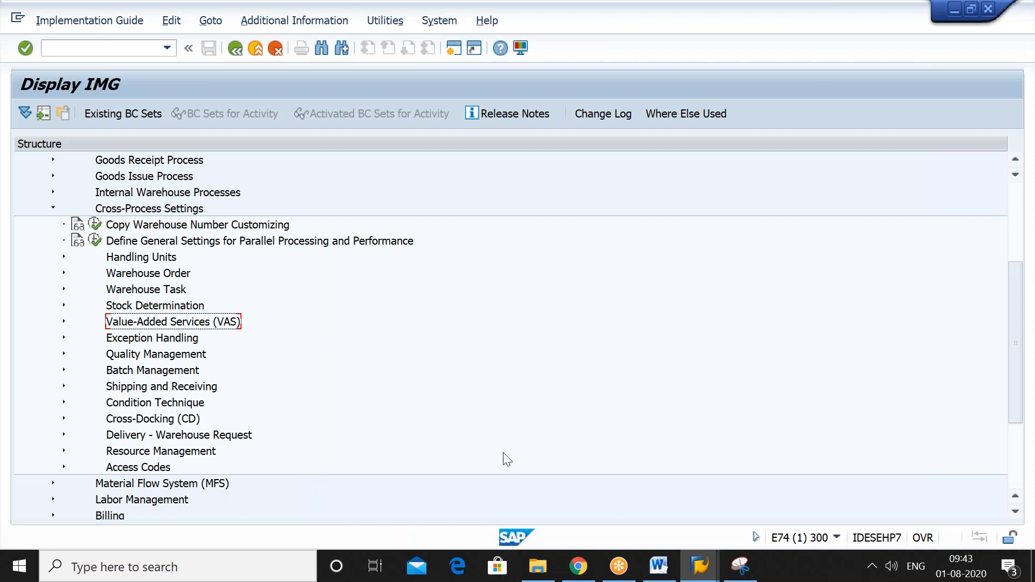
key("Left")
key("Left")
key("Left")
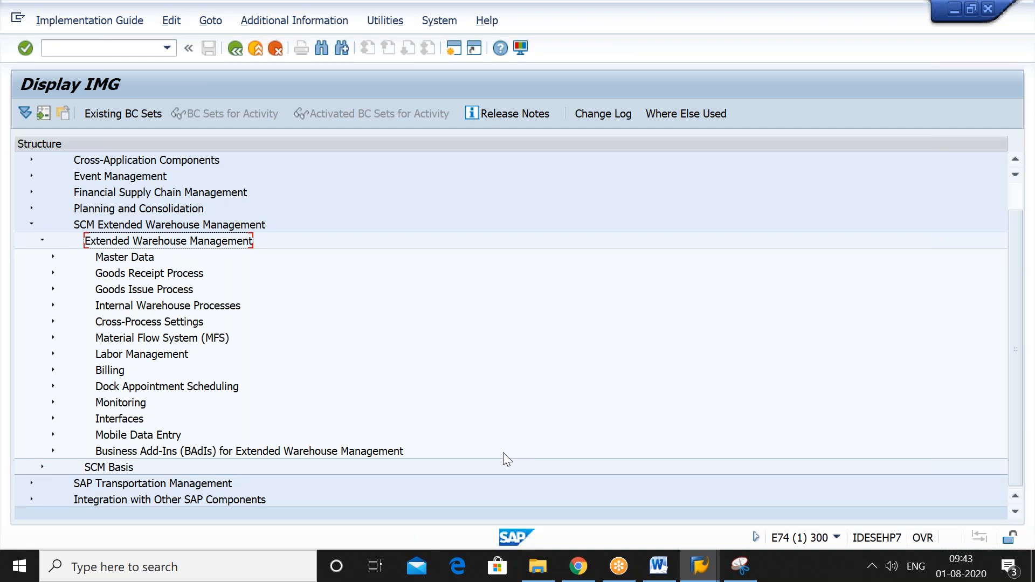
key("Left")
key("Left")
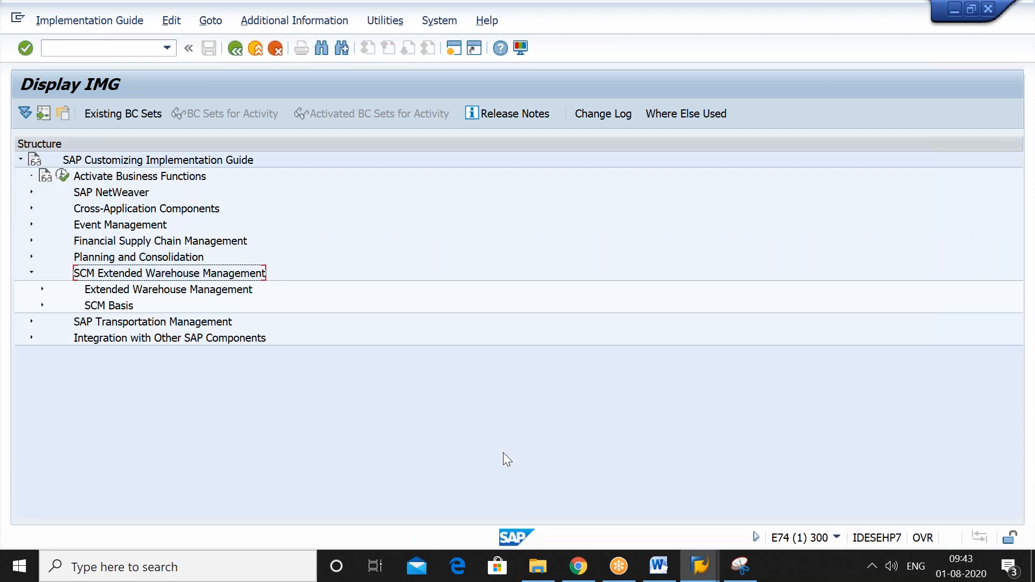
Expand Extended Warehouse Management and its Cross-Process Settings node in the IMG structure.
key("Down")
key("Right")
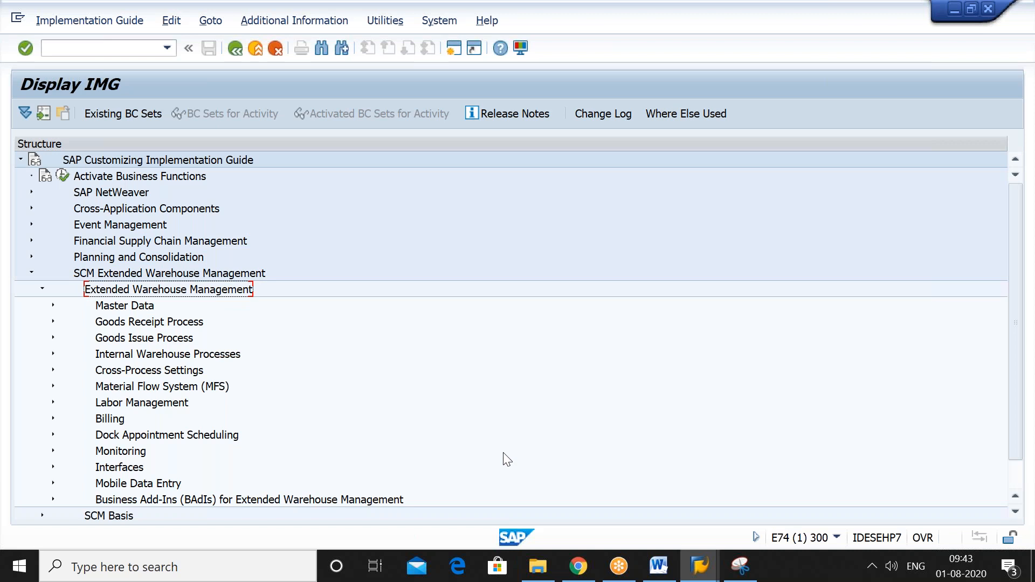
key("Down")
key("Down")
key("Down")
key("Down")
key("Down")
key("Up")
key("Down")
key("Right")
Expand Warehouse Task under Cross-Process Settings and go to the Define Warehouse Process Type activity.
key("Down")
key("Down")
key("Down")
key("Down")
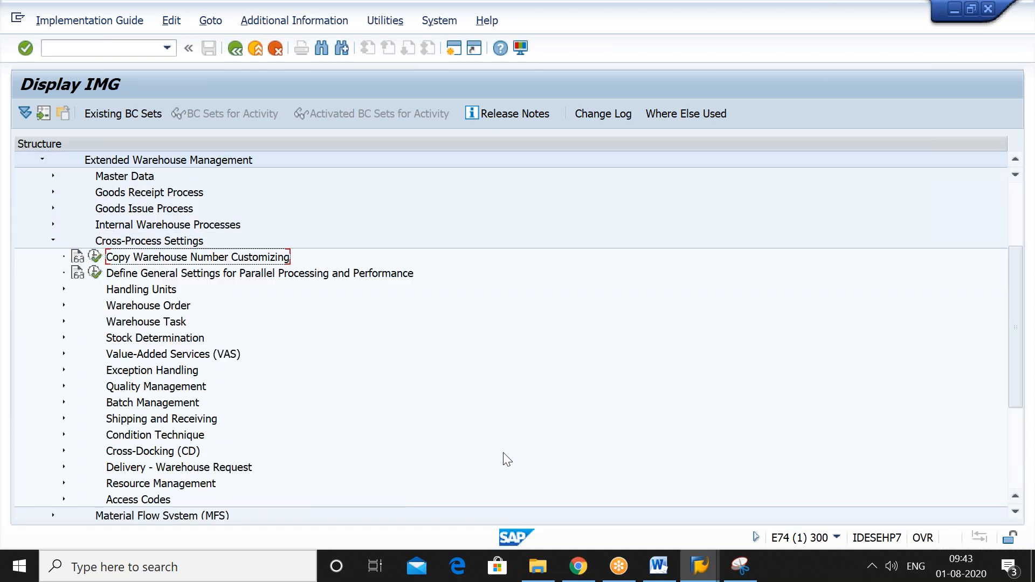
key("Down")
key("Right")
key("Down")
key("Down")
key("Down")
key("Down")
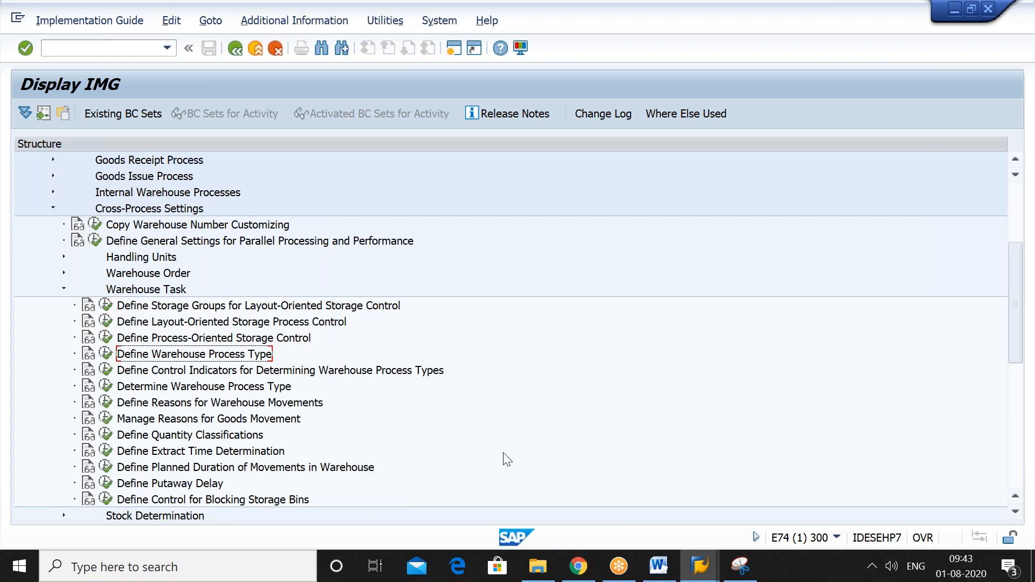
Open the Define Process-Oriented Storage Control activity under Warehouse Task and select its External Storage Process Step view.
key("Up")
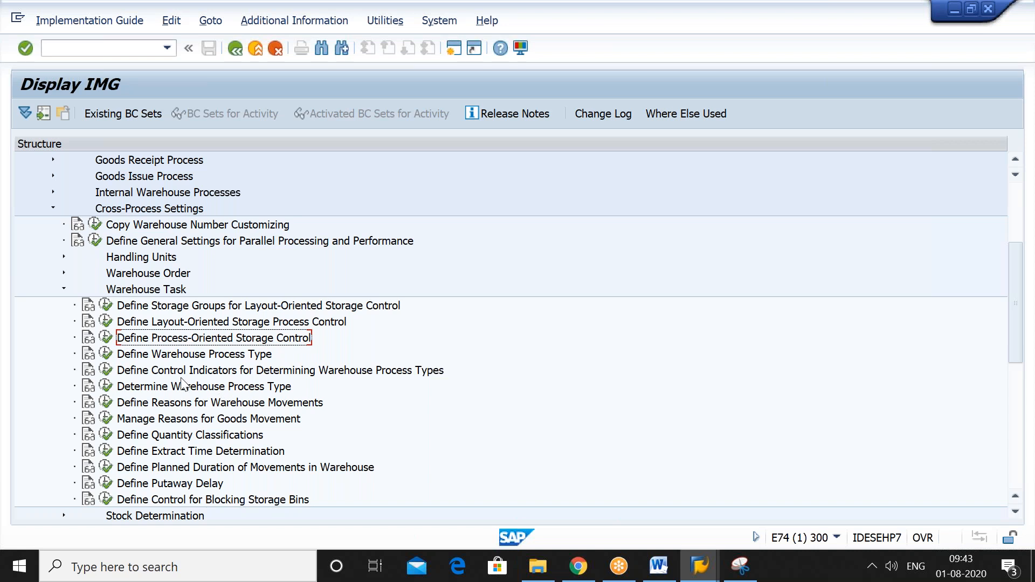
left_click(105, 340)
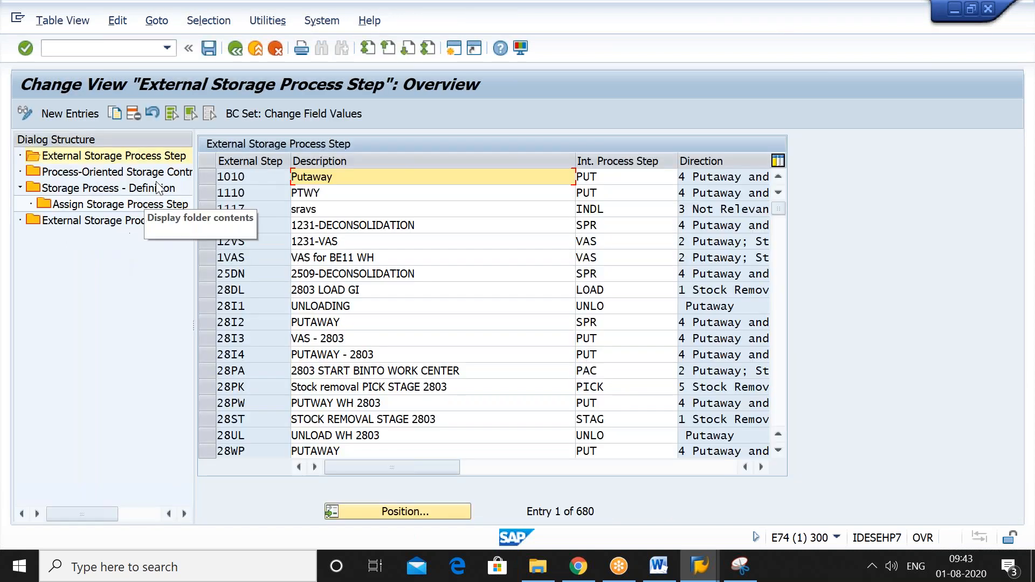
left_click(167, 153)
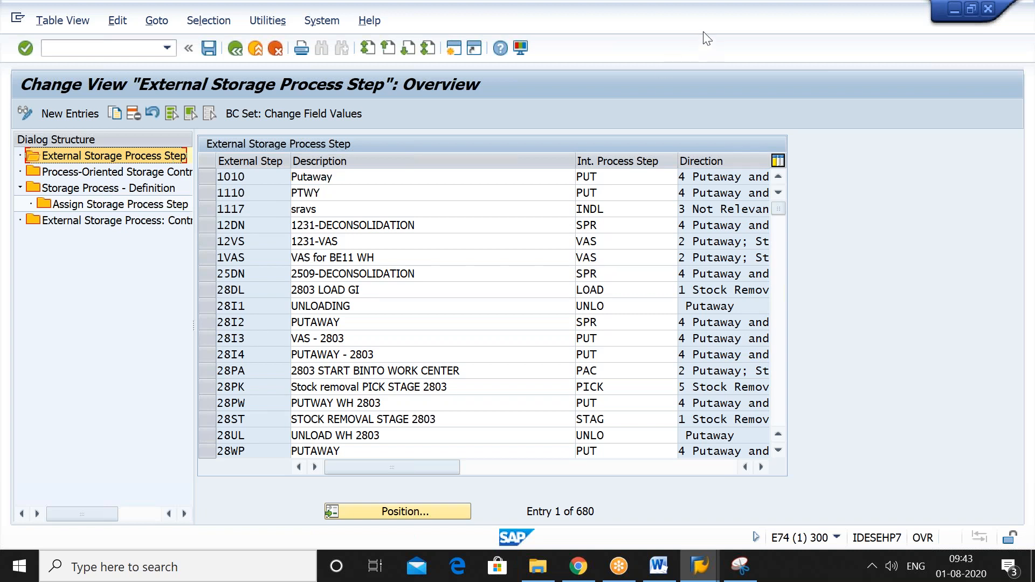
left_click(900, 228)
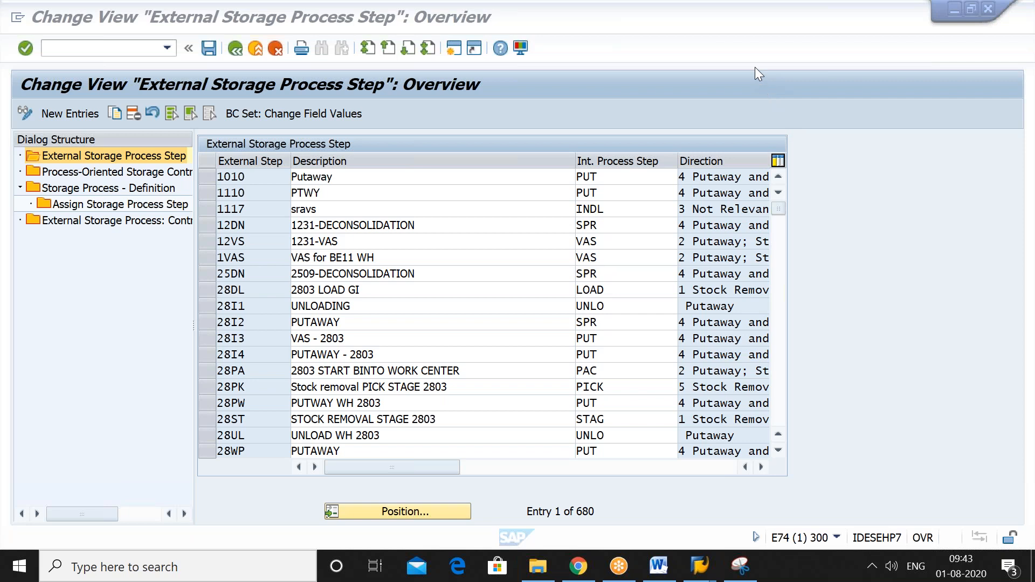
left_click(117, 159)
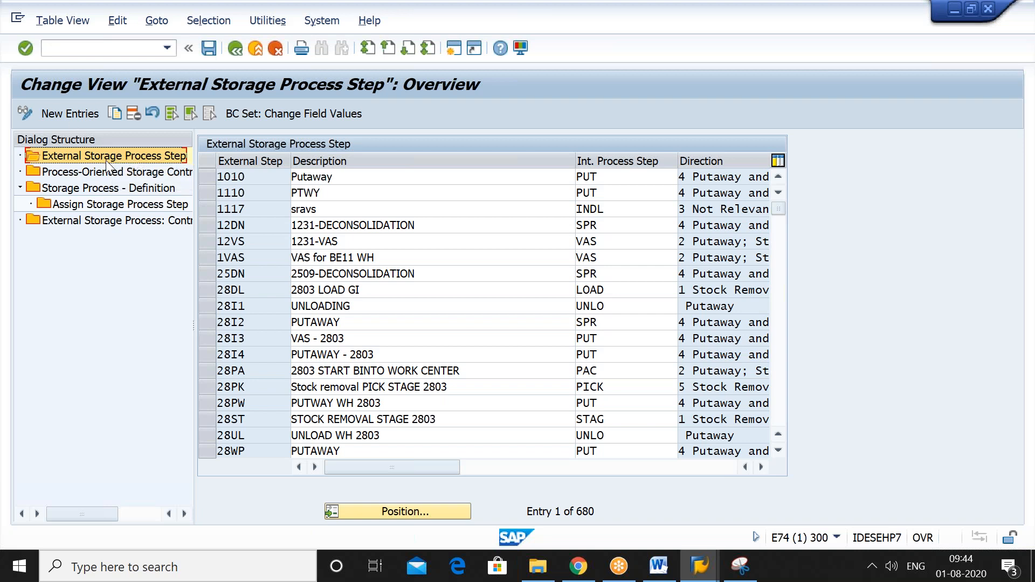
Start a new external storage process step entry VAS1 with the description "VAS - IBD - 2903".
left_click(82, 115)
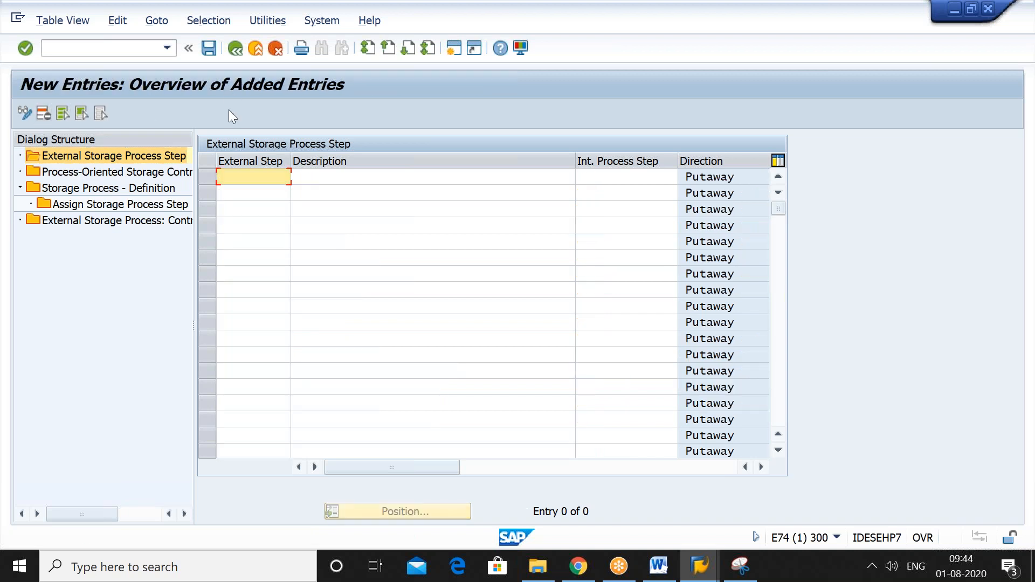
type("VAS1")
key("Tab")
type("VAS - IB")
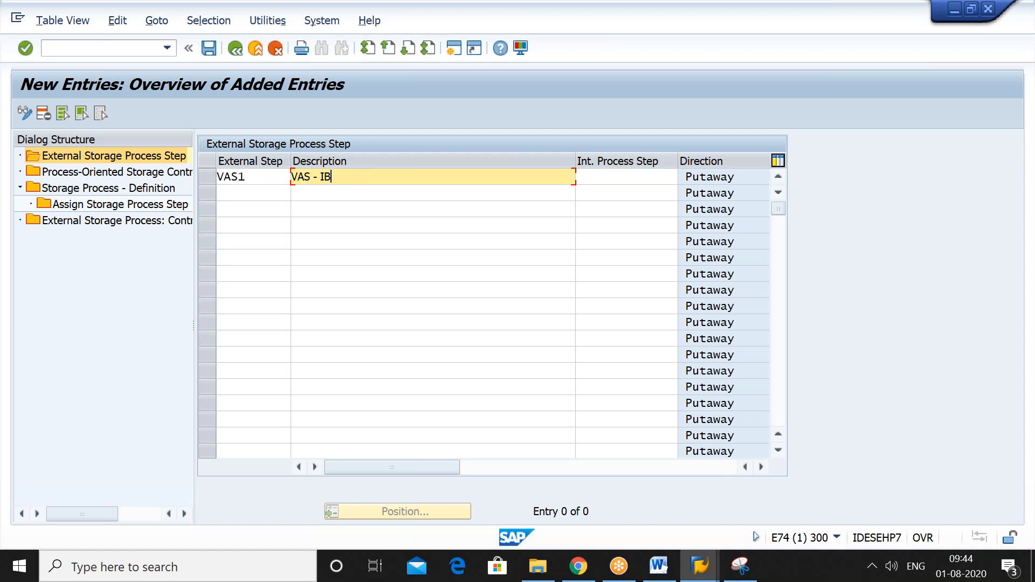
type("D - 2903")
Assign the internal process step VAS (Value-Added Service) to the new entry from the list of possible values and confirm it.
left_click(590, 177)
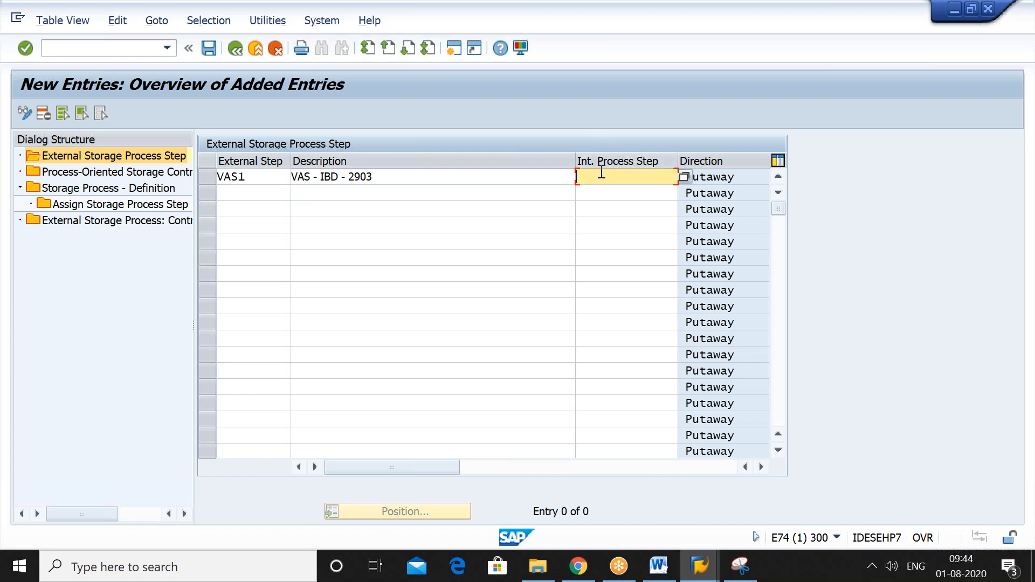
left_click(684, 177)
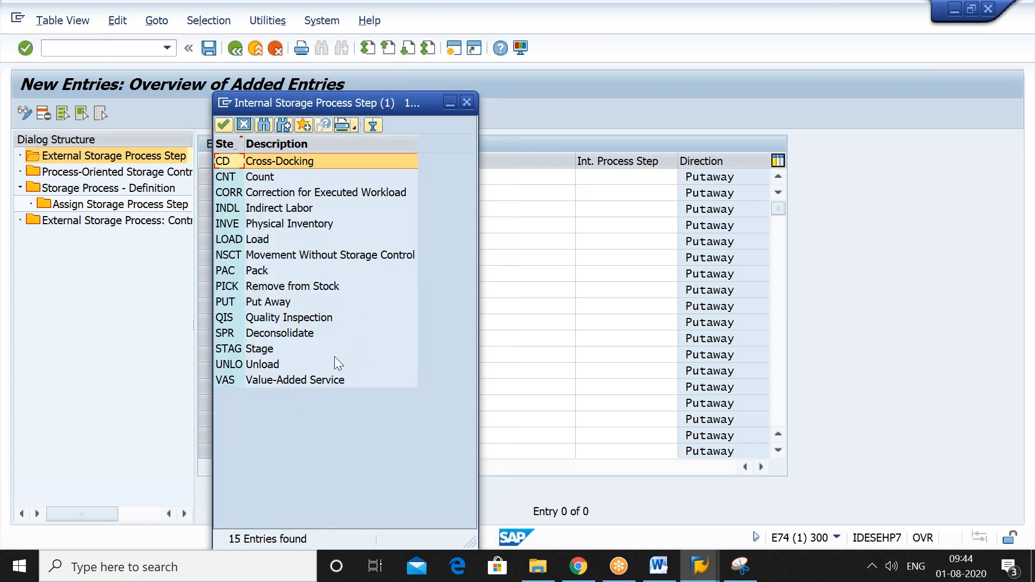
left_click(322, 380)
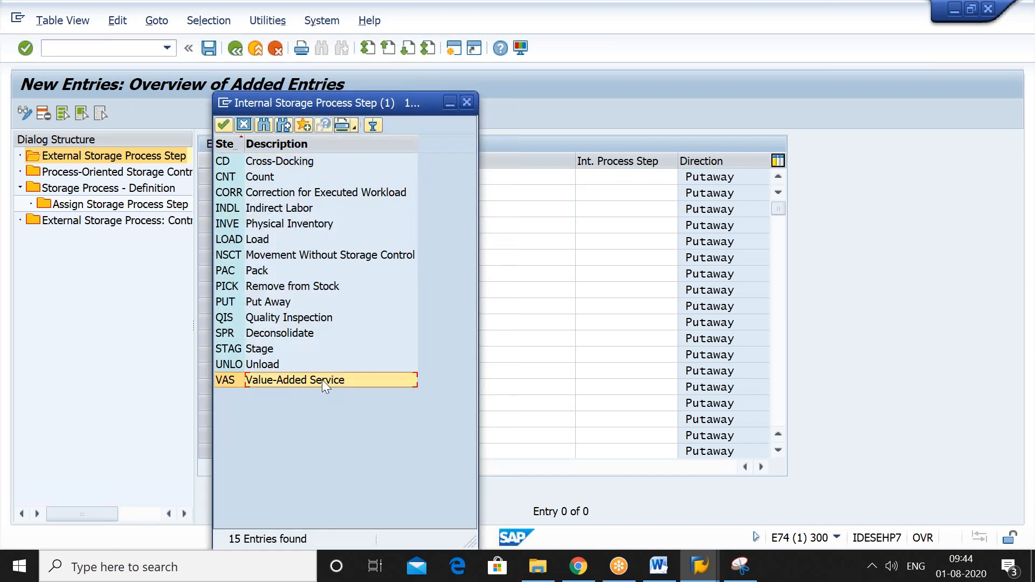
double_click(322, 380)
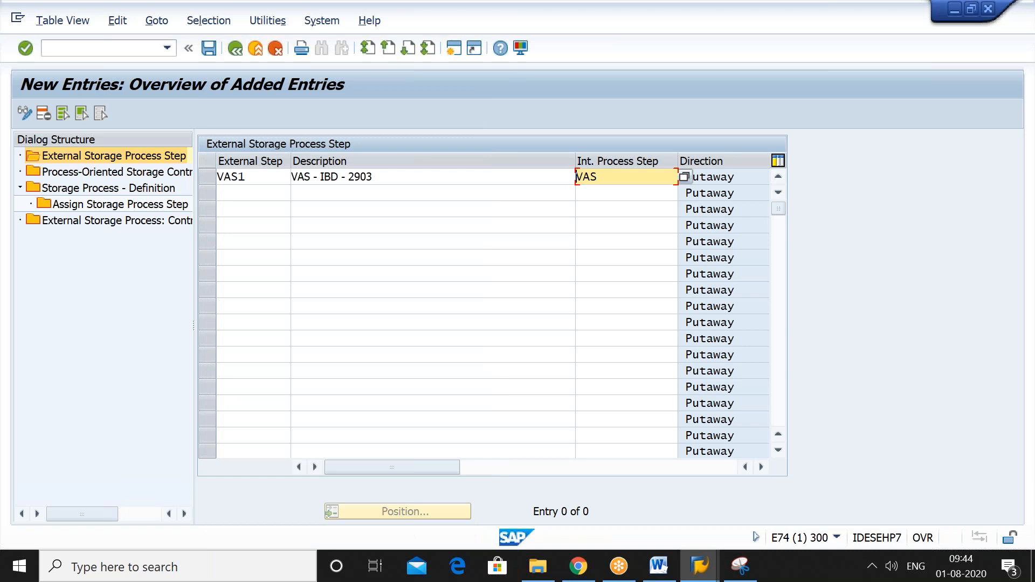
key("Return")
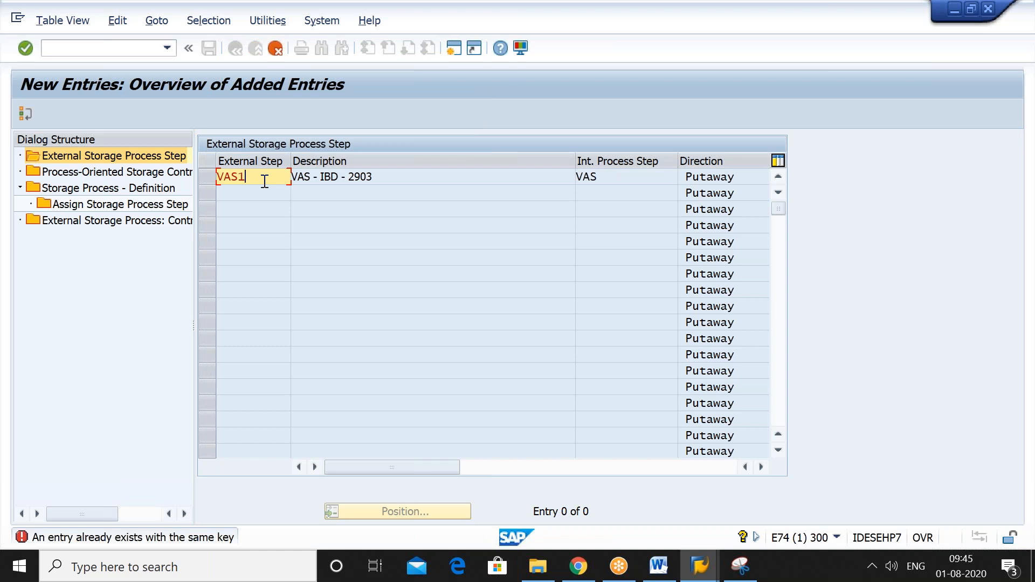
Change the new entry's external step code to VAS2 and confirm the entry.
key("BackSpace")
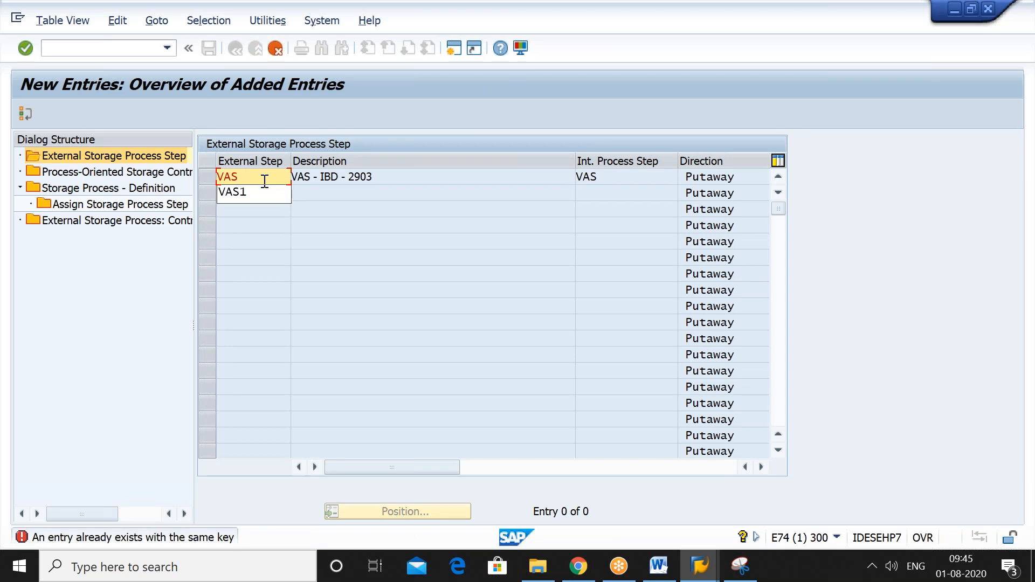
type("2")
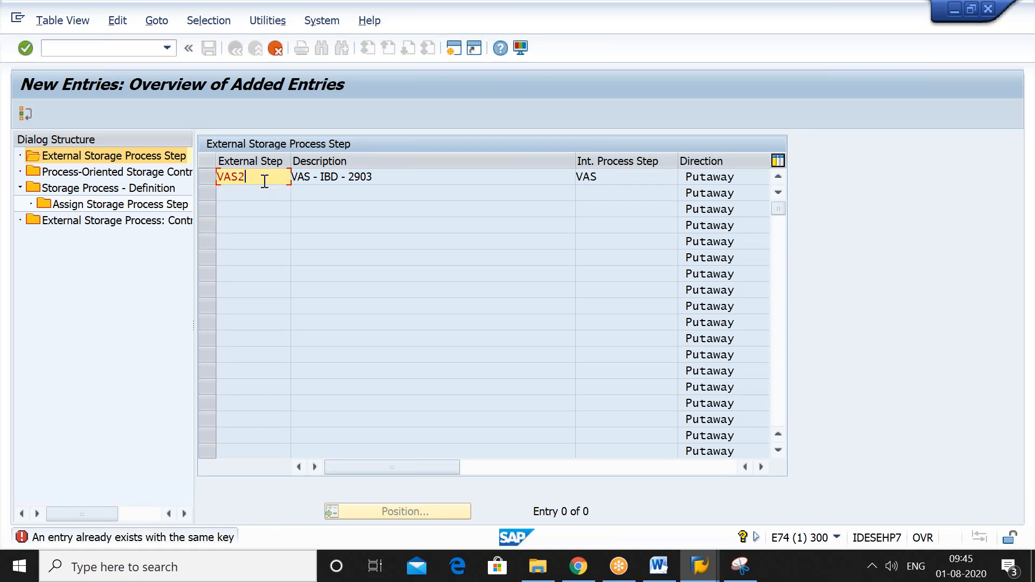
key("Return")
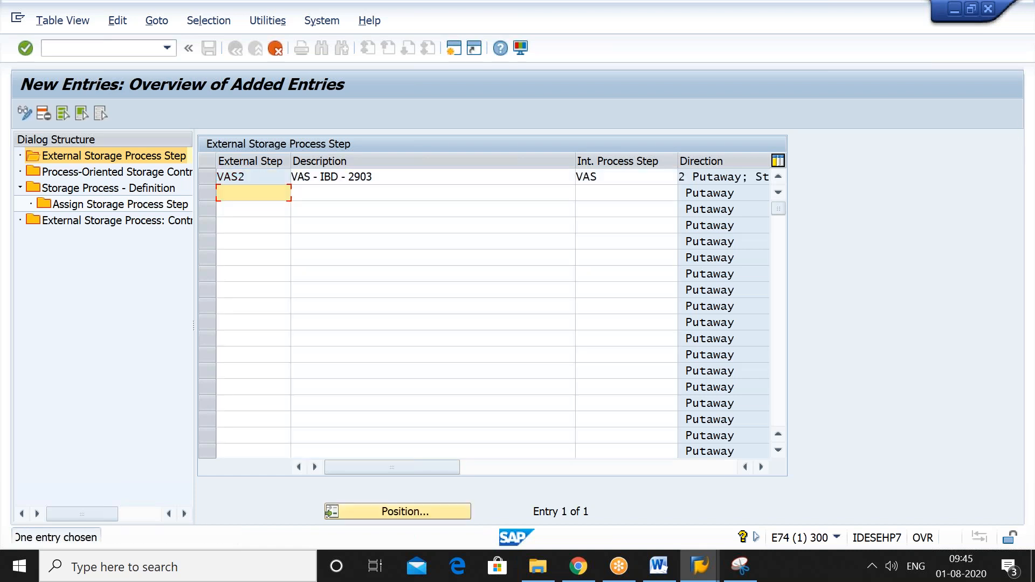
left_click(273, 175)
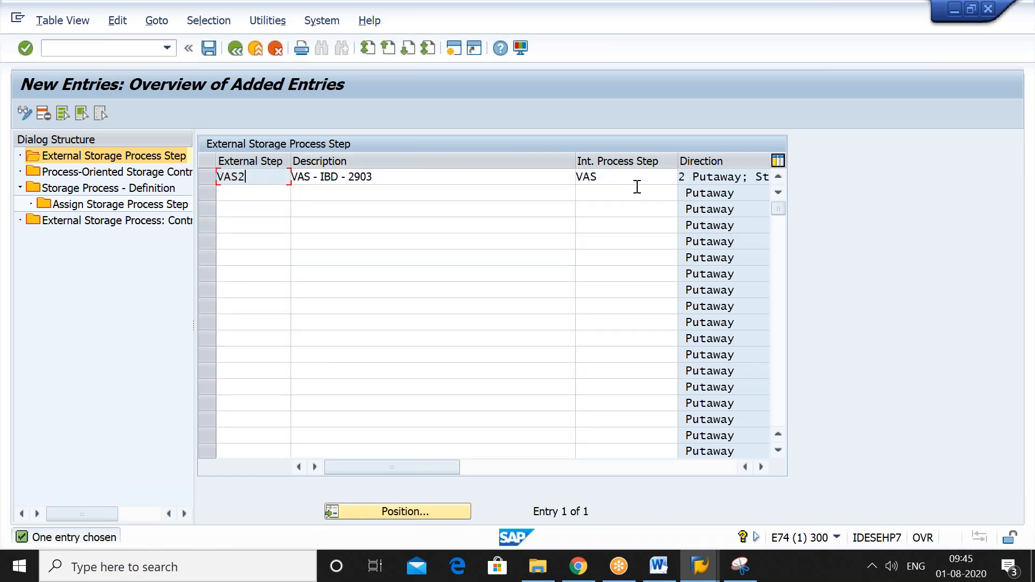
Switch to Snipping Tool and capture the dialog structure together with the new VAS2 external storage process step entry.
left_click(741, 569)
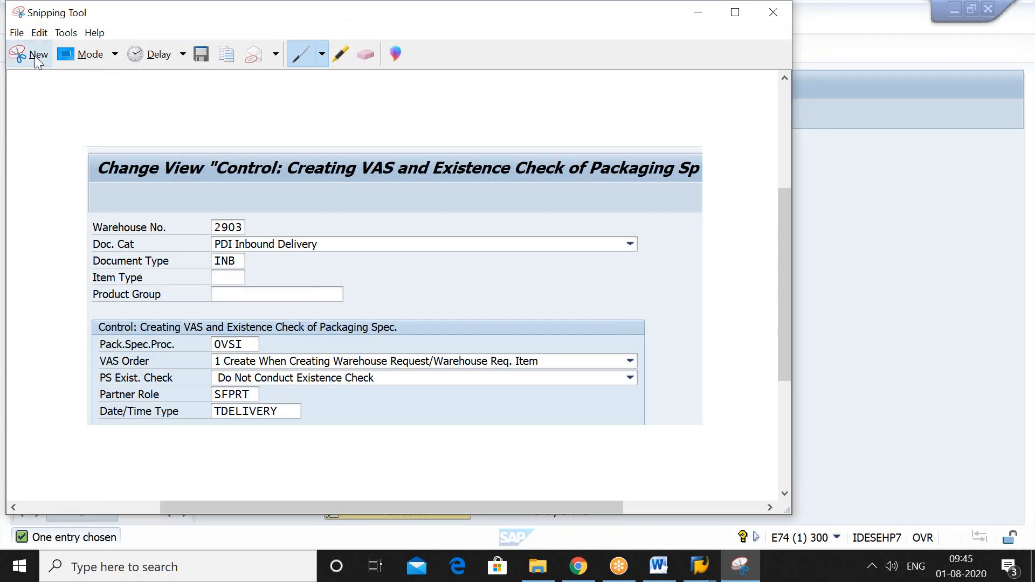
left_click(36, 56)
left_click_drag(580, 262, 827, 247)
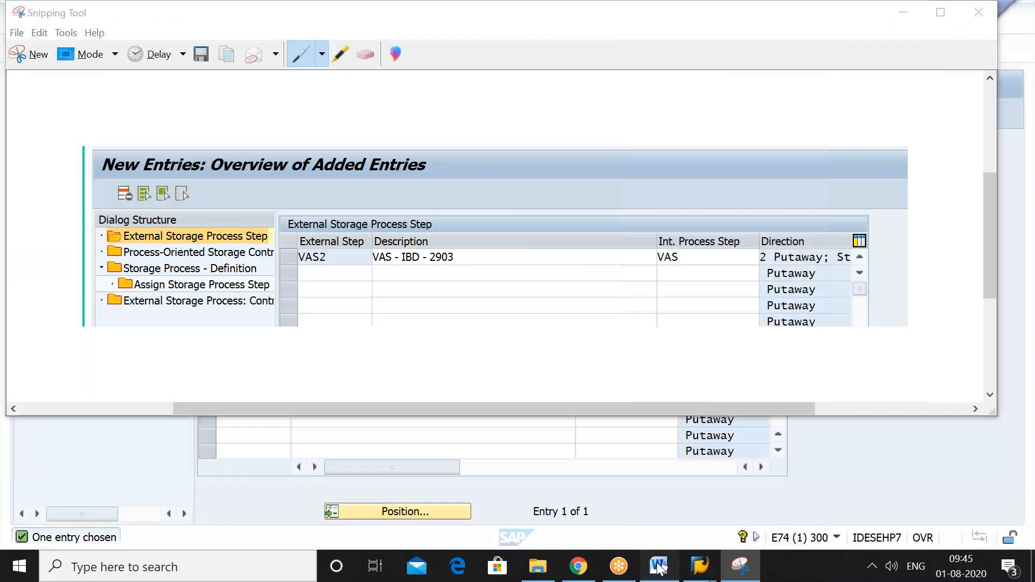
Switch to the Word document, add the heading "POSC – VAS" below SAME NAVIGATION and paste the captured screenshot under it.
left_click(659, 568)
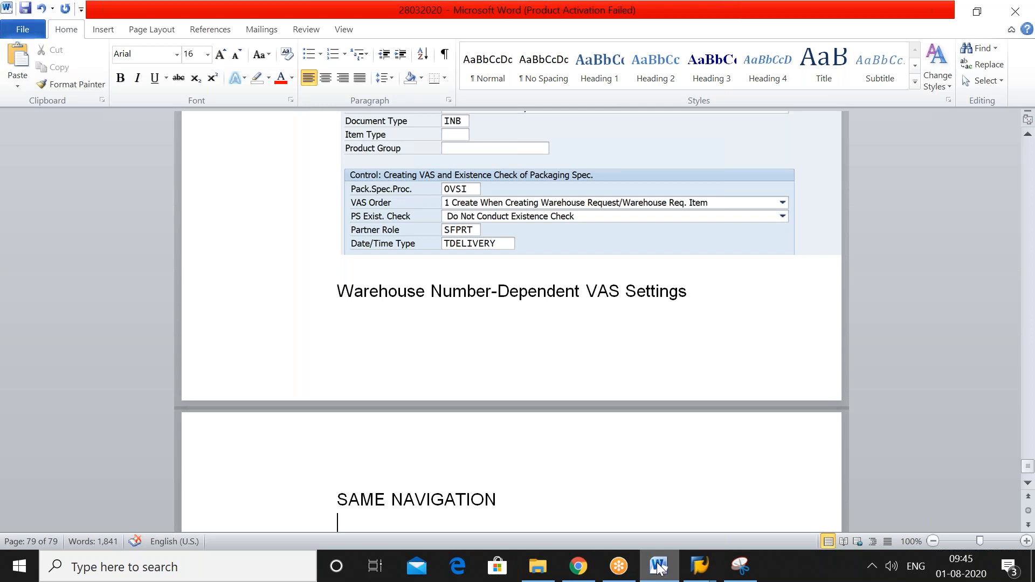
key("Return")
type("POSC")
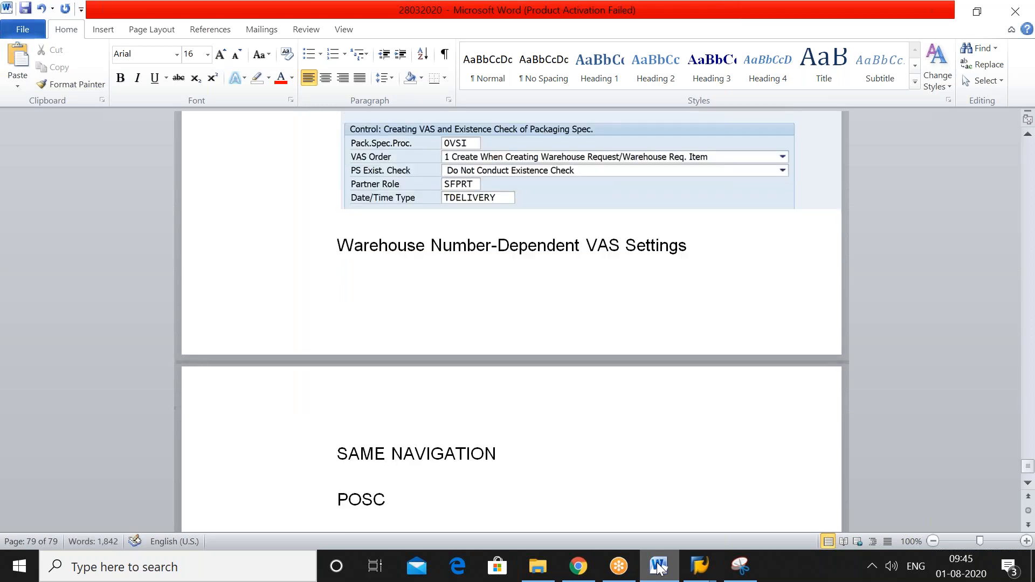
type(" - VAS")
key("Return")
key("ctrl+v")
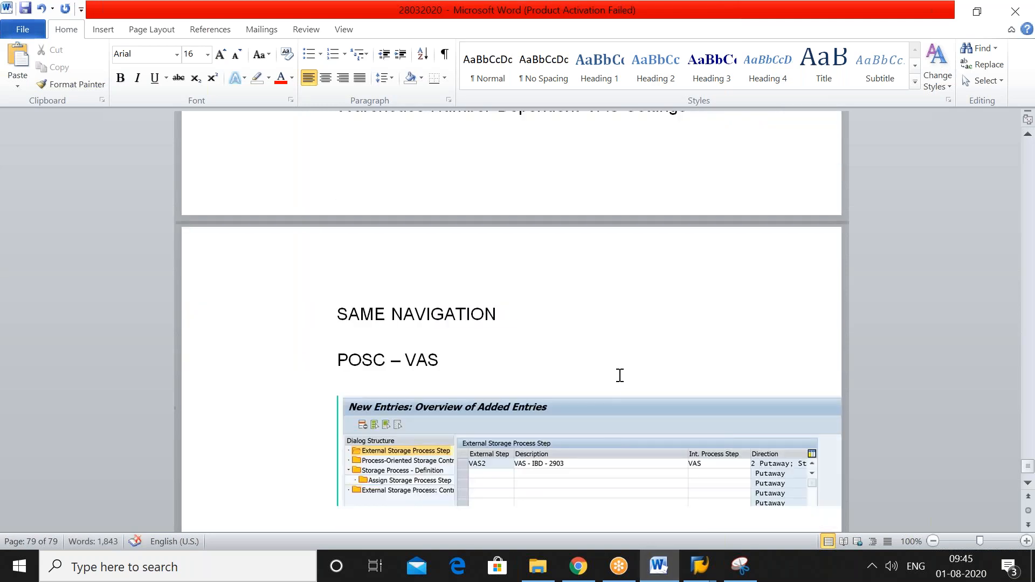
Switch back to SAP, save the VAS2 entry to the customizing request described as 2903, and return to the IMG structure.
left_click(699, 571)
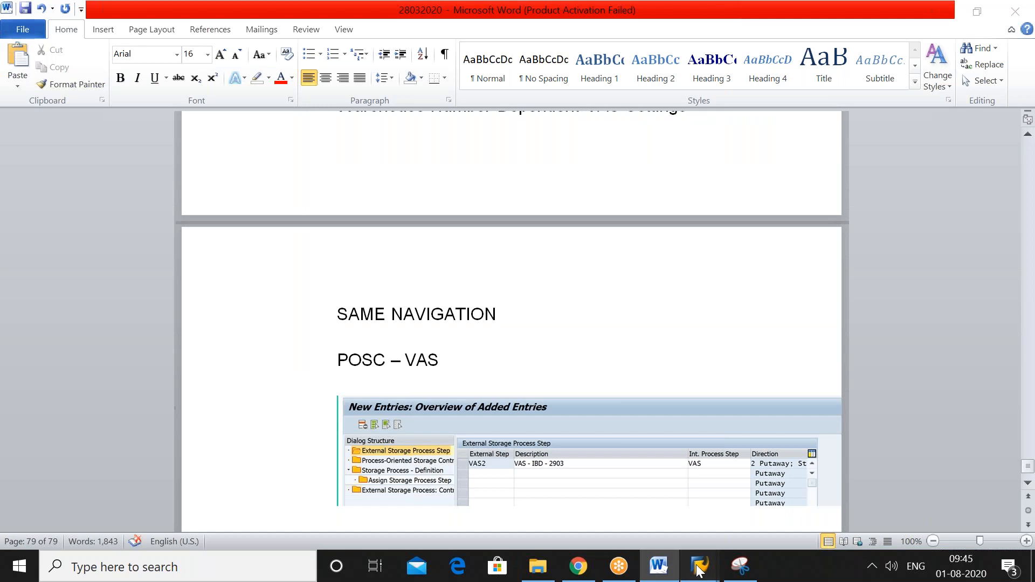
left_click(742, 503)
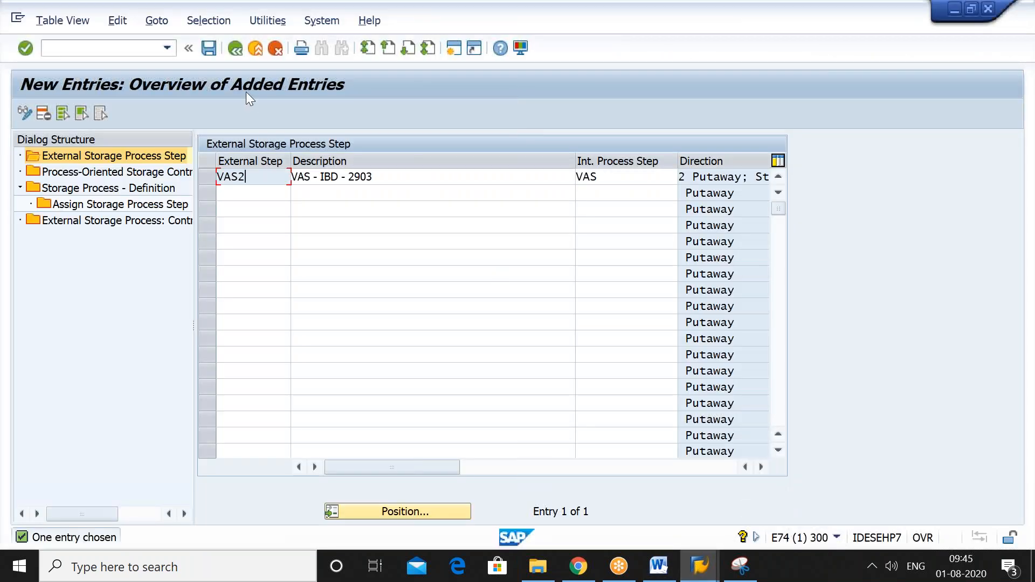
left_click(208, 50)
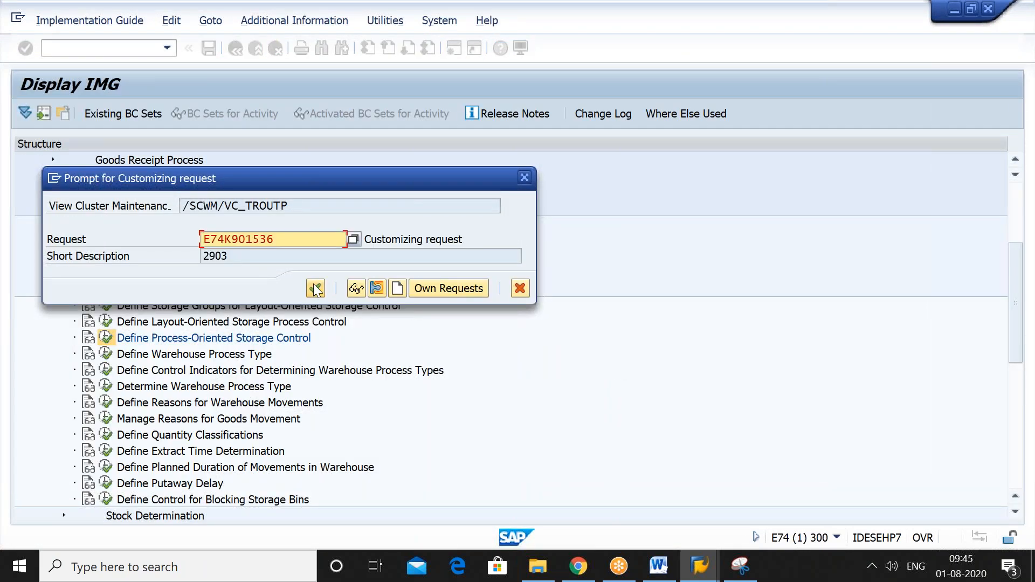
left_click(316, 288)
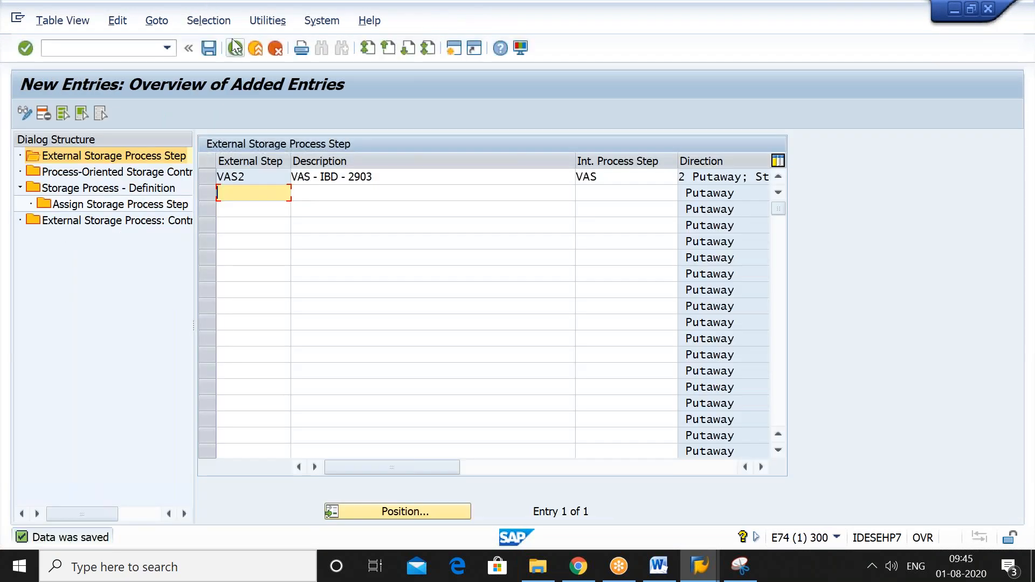
left_click(235, 49)
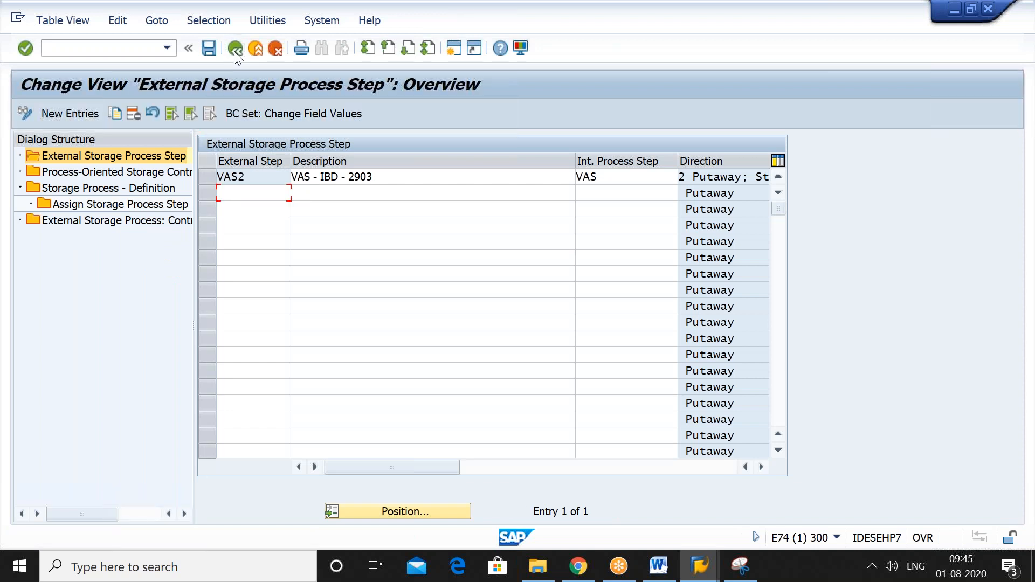
left_click(235, 50)
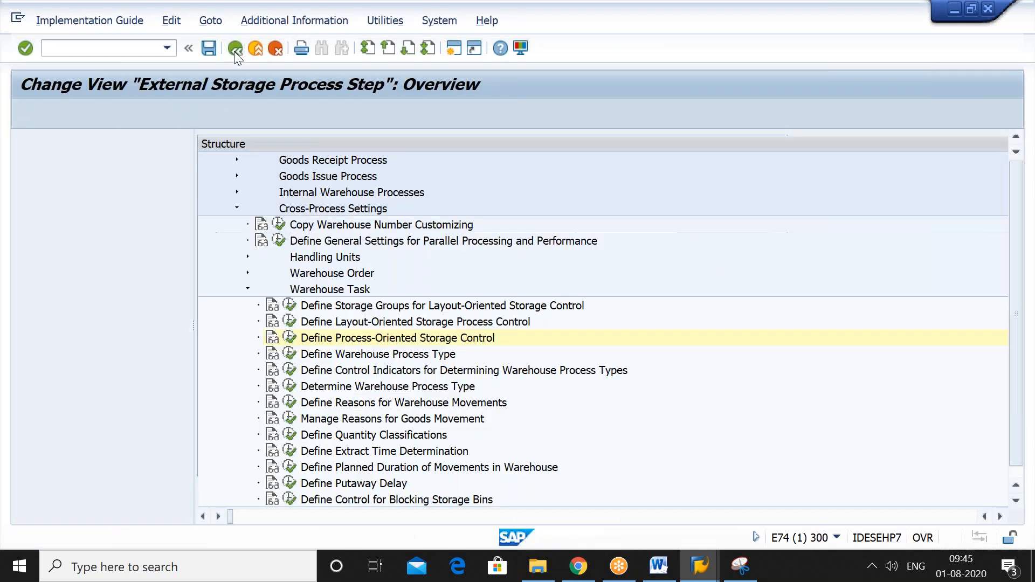
Switch to Snipping Tool and capture the IMG structure with Define Process-Oriented Storage Control highlighted under Warehouse Task.
left_click(741, 567)
left_click(27, 54)
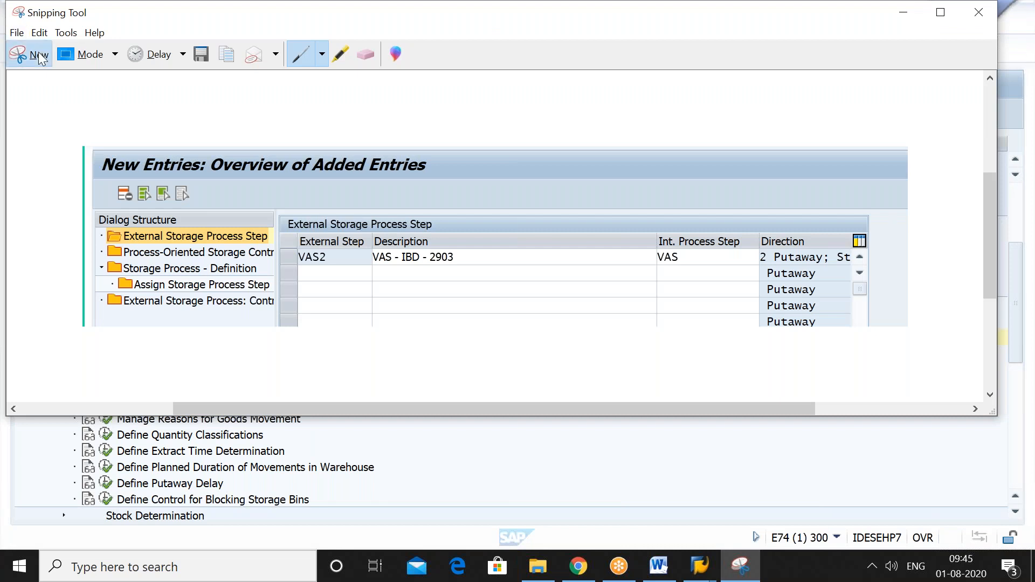
left_click_drag(7, 58, 461, 376)
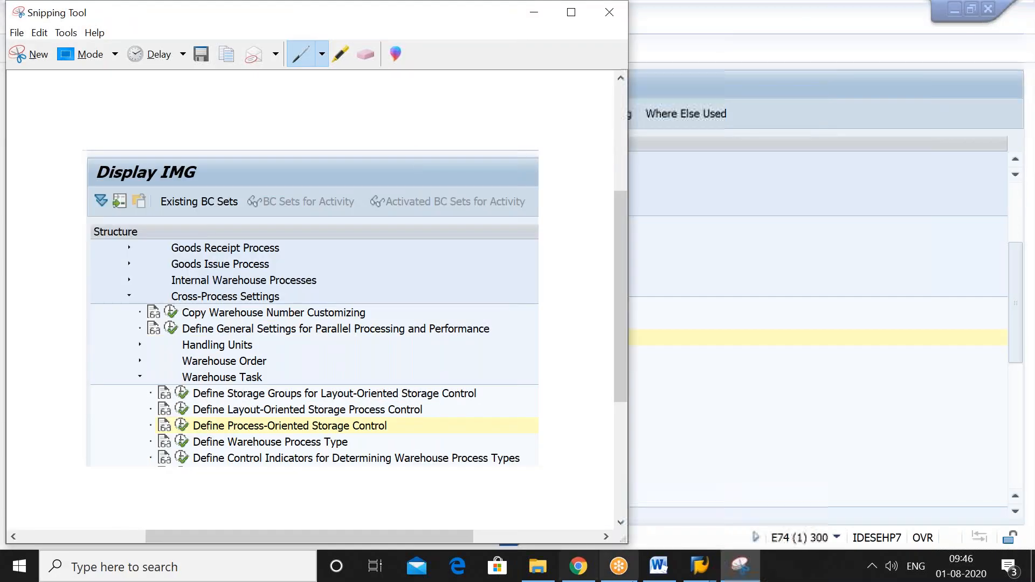
Switch to Word, paste the IMG path screenshot above the VAS2 entry screenshot, and place the text cursor below both images.
left_click(665, 573)
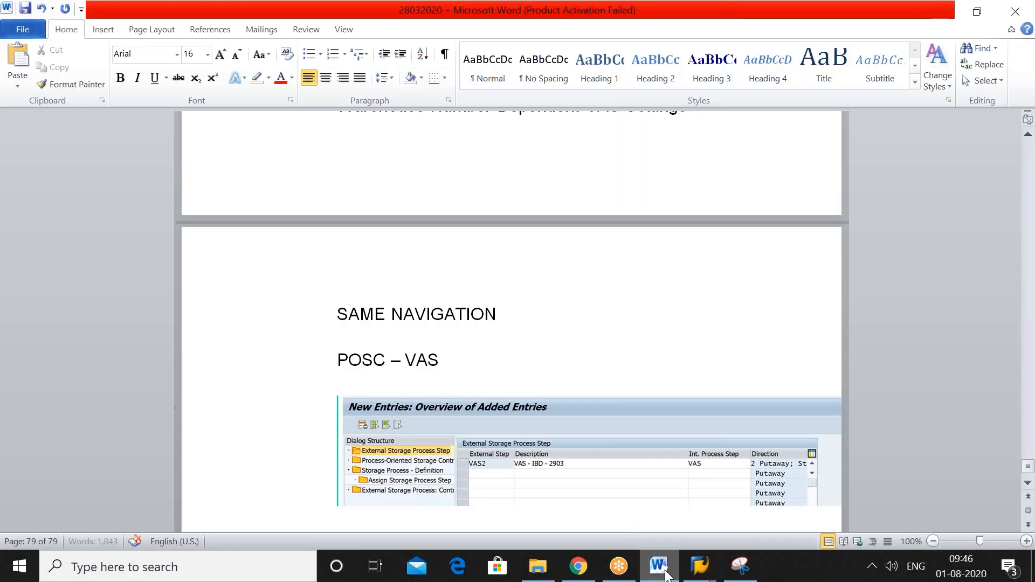
key("ctrl+v")
key("Delete")
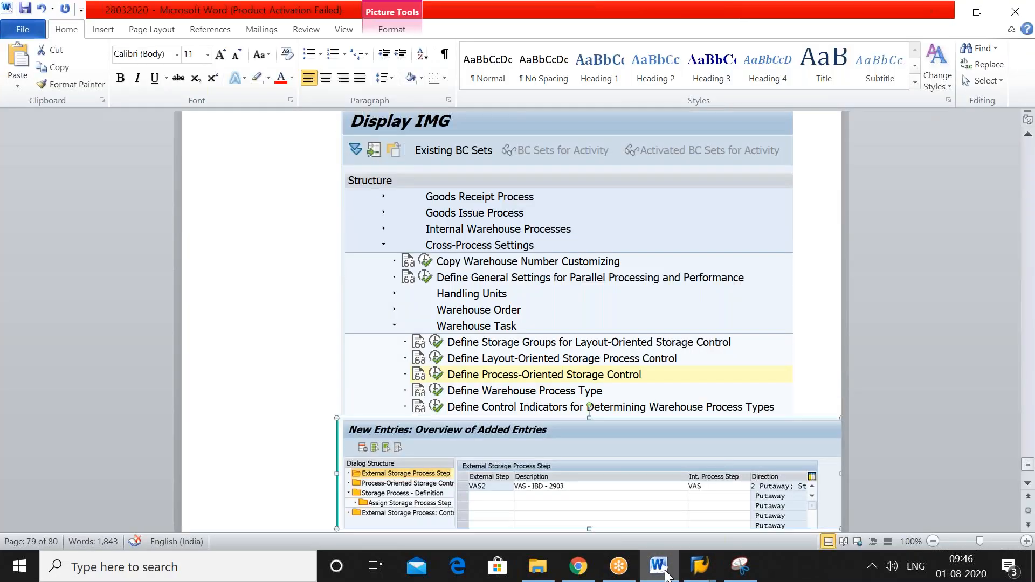
key("Down")
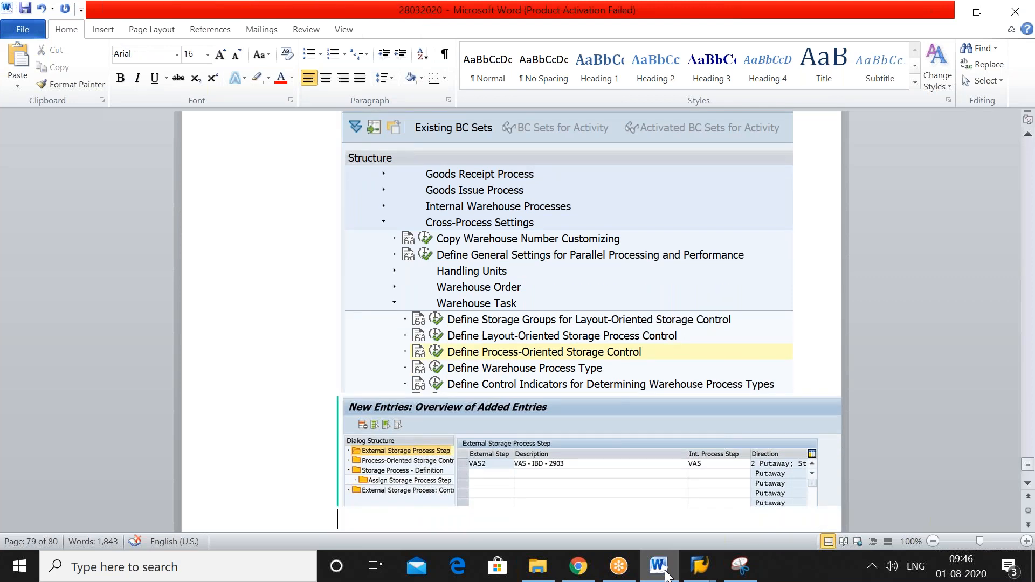
key("Down")
key("Down")
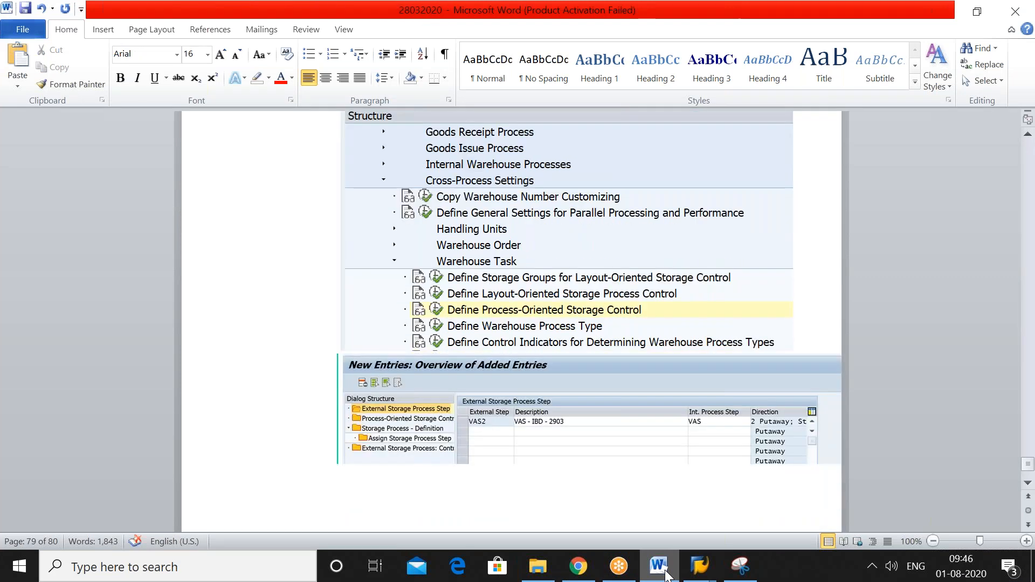
Return to SAP and reopen the Define Process-Oriented Storage Control activity from the IMG structure.
left_click(666, 572)
left_click(760, 456)
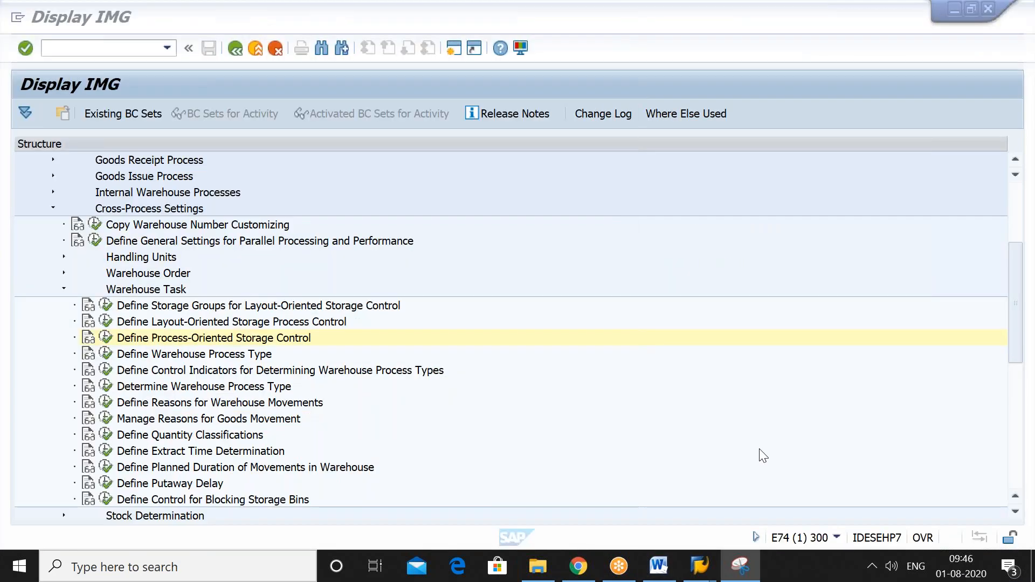
left_click(106, 337)
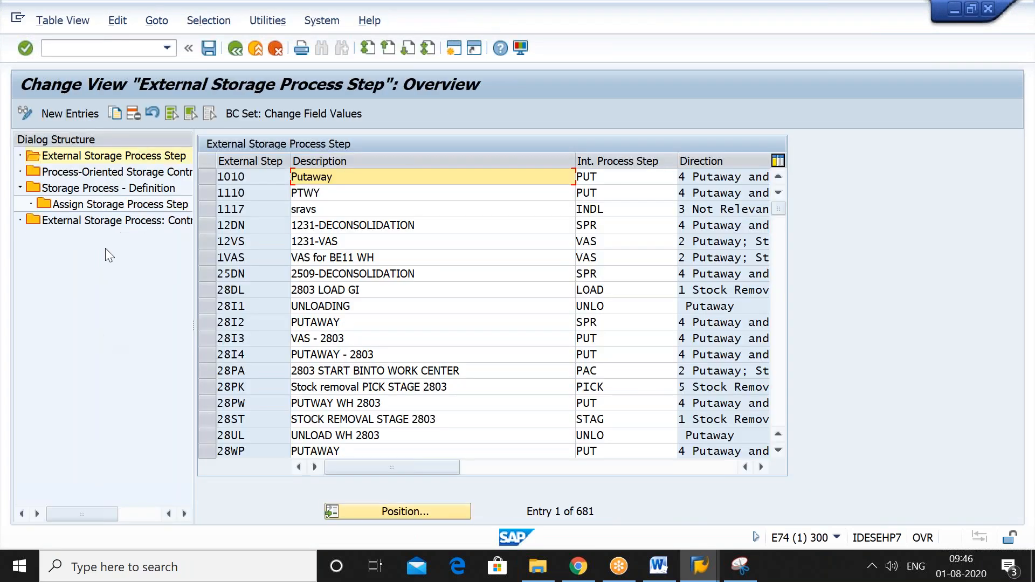
Open the Storage Process - Definition view and position the list on the entries of warehouse 2903.
left_click(171, 162)
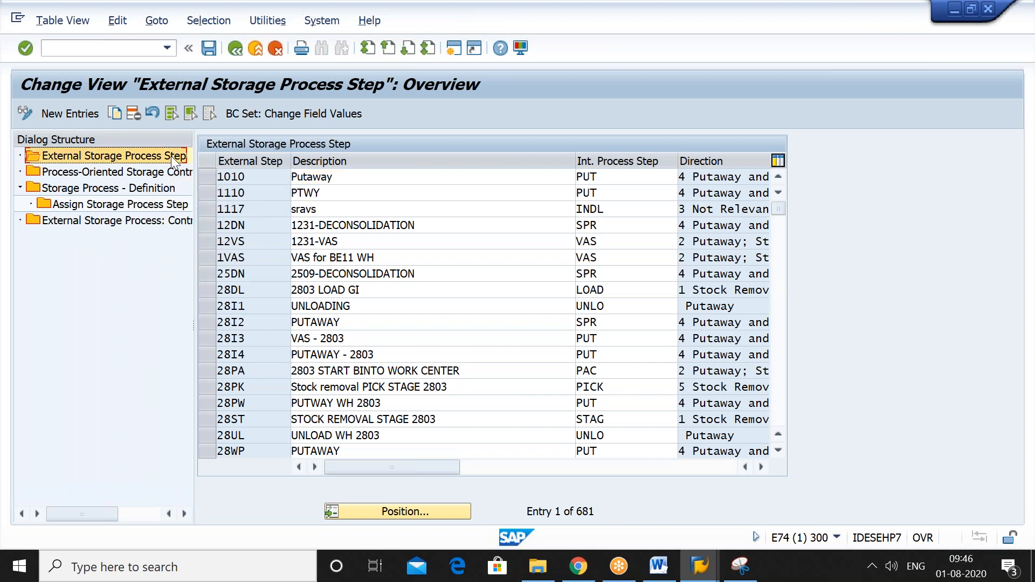
left_click(168, 189)
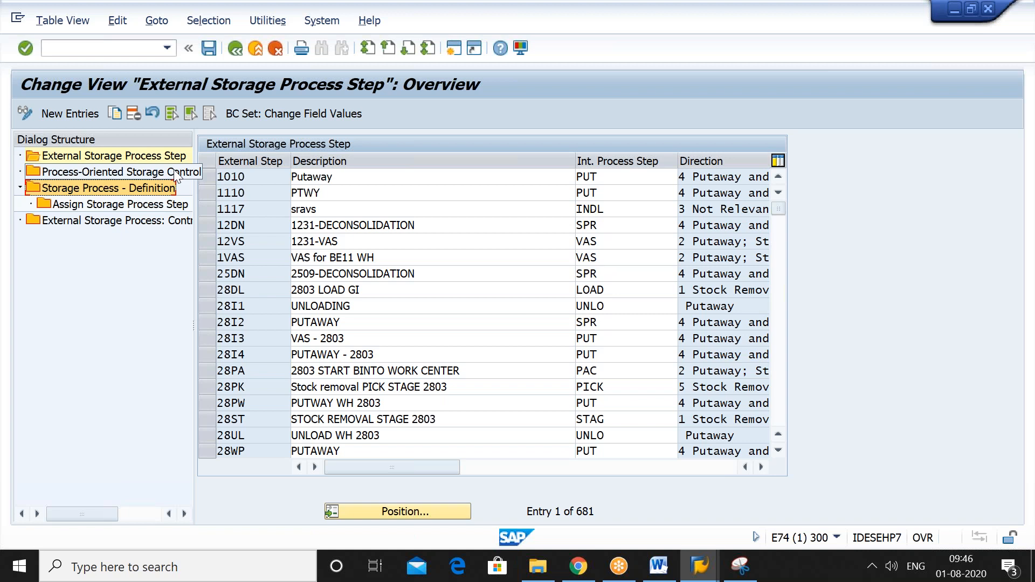
double_click(144, 189)
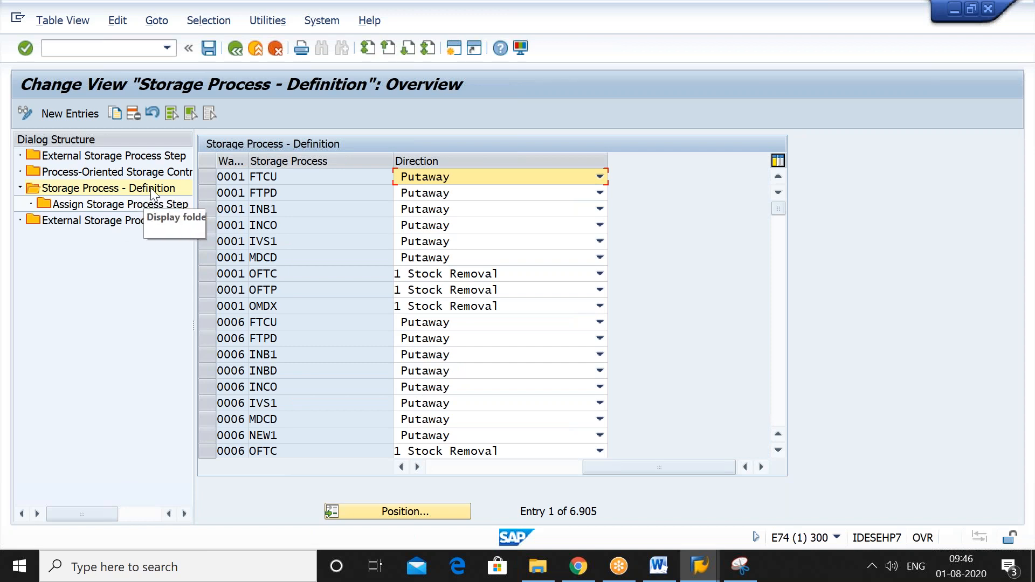
left_click(382, 510)
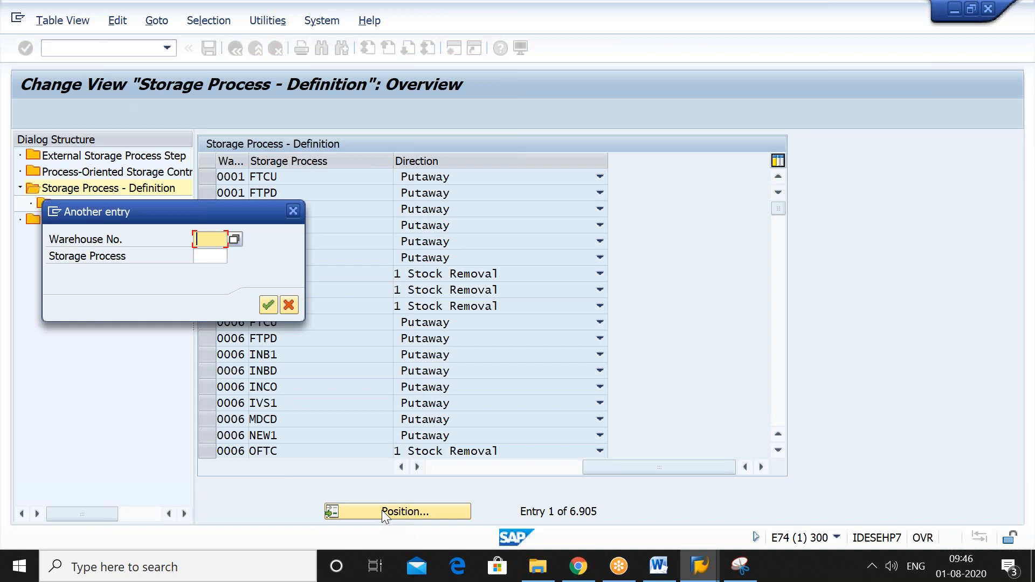
type("290")
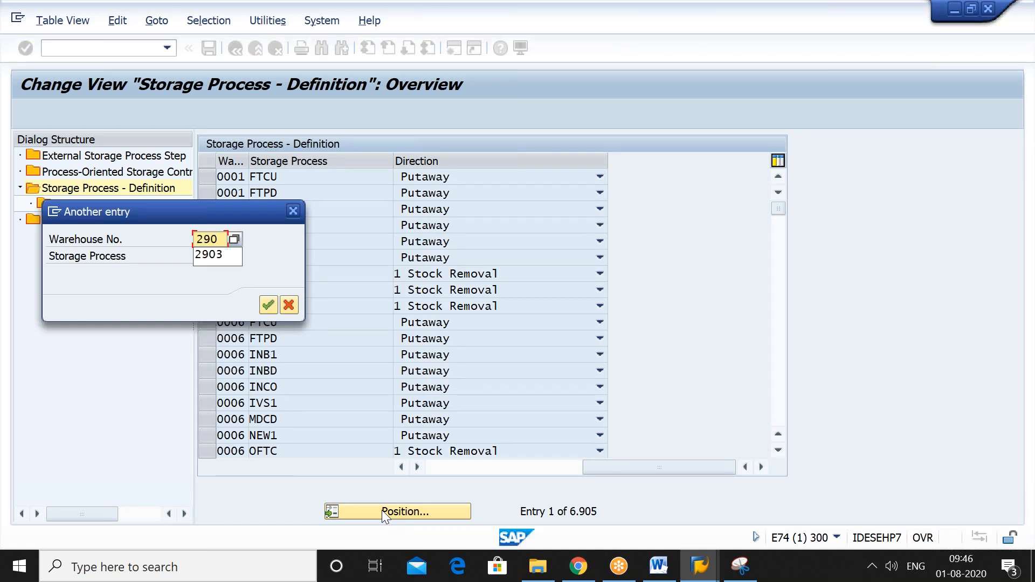
type("3")
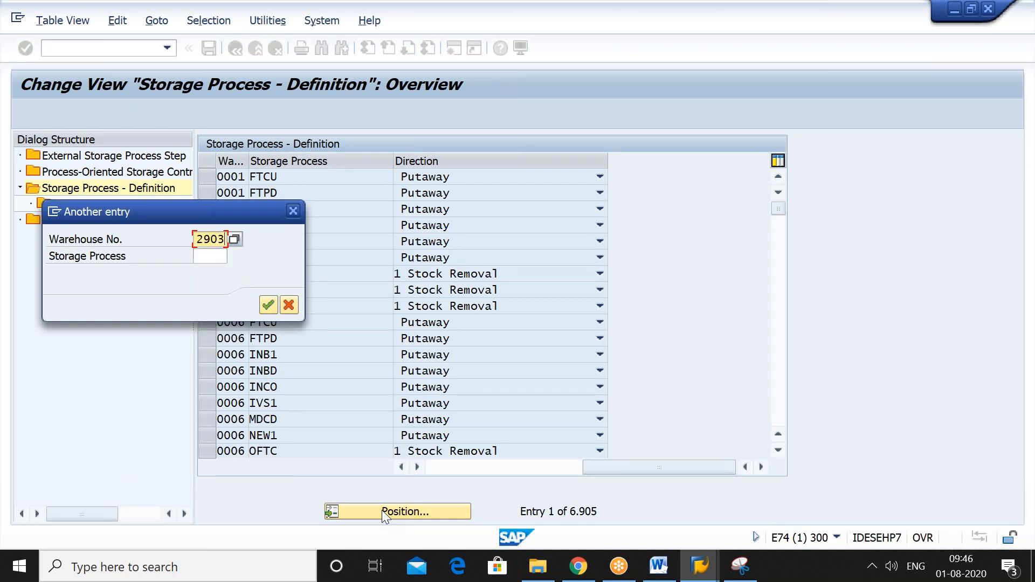
left_click(268, 305)
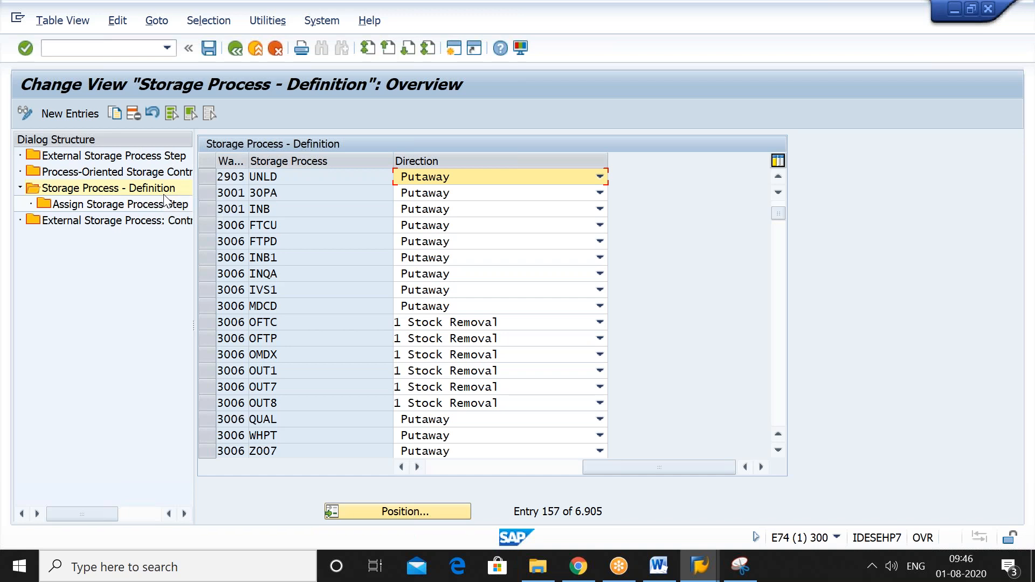
Select storage process UNLD of warehouse 2903 and open its Assign Storage Process Step view.
left_click(205, 176)
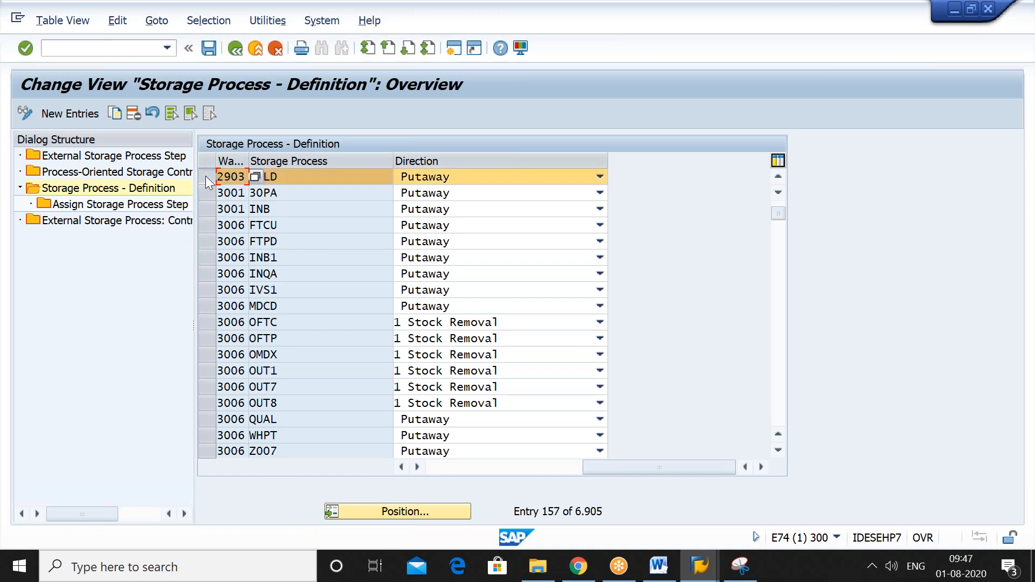
left_click(325, 177)
left_click(208, 176)
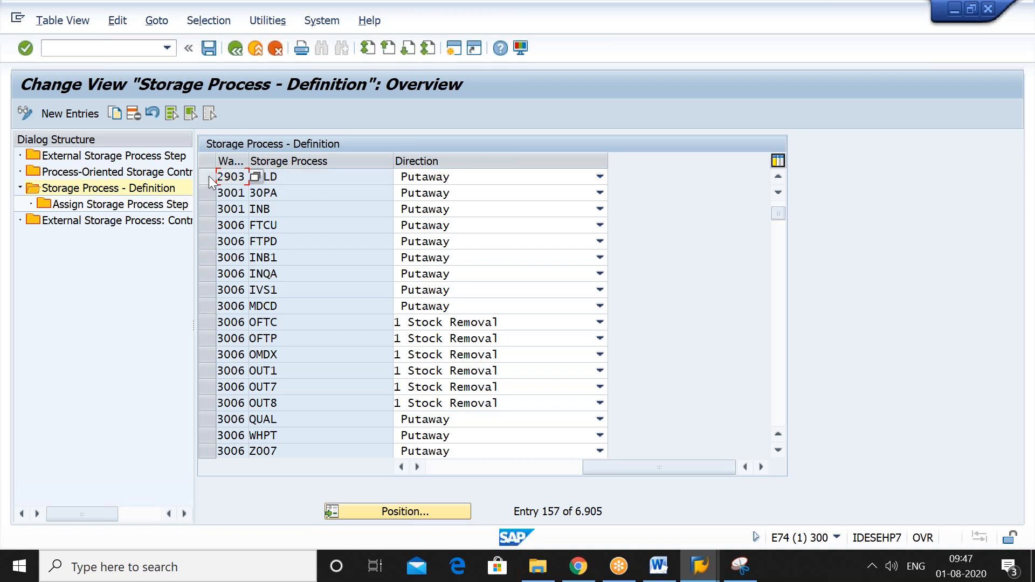
left_click(209, 180)
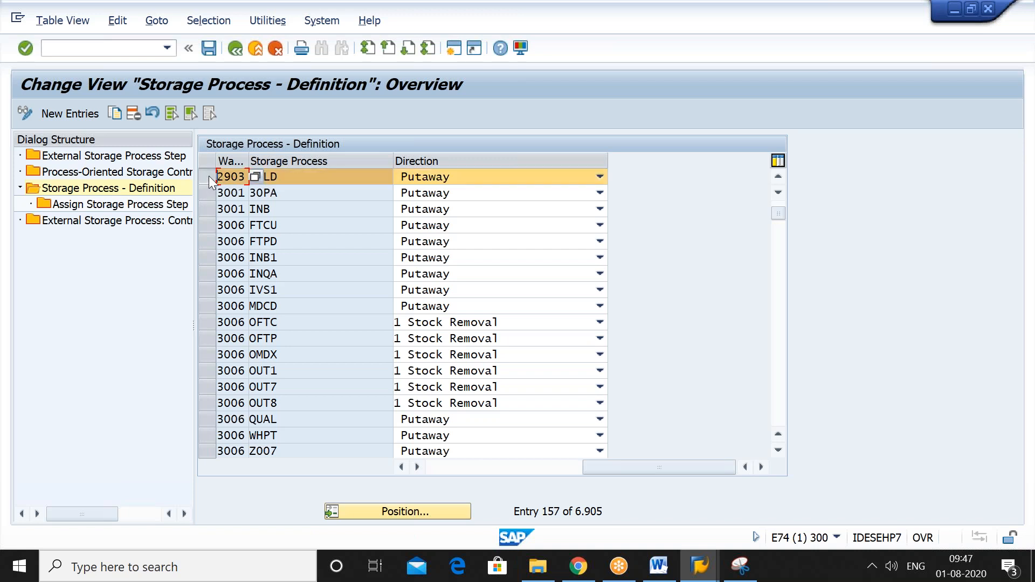
double_click(166, 208)
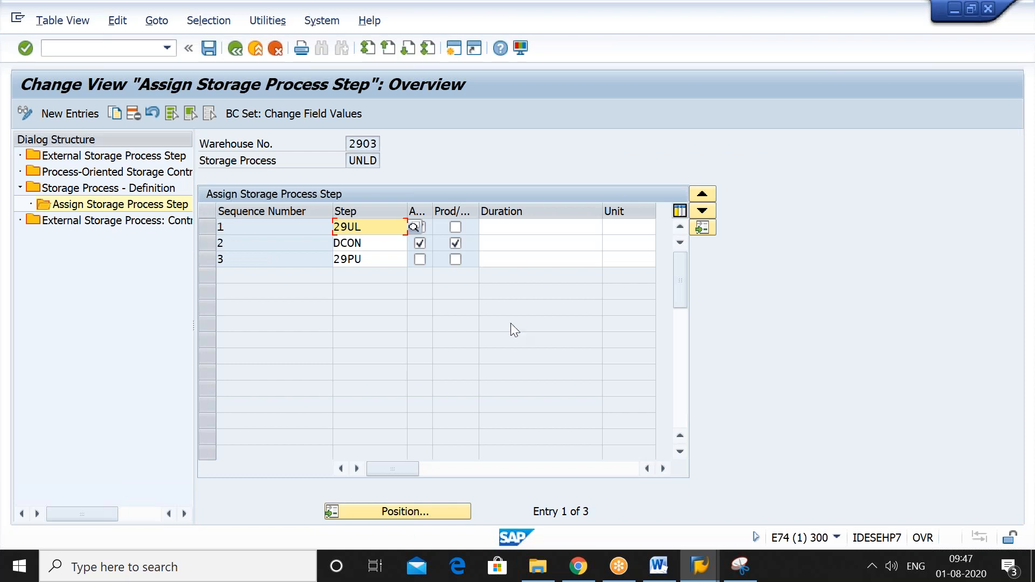
Replace the step at sequence number 3 of storage process UNLD with VAS2 (VAS - IBD - 2903).
left_click(391, 263)
key("BackSpace")
key("BackSpace")
key("BackSpace")
key("BackSpace")
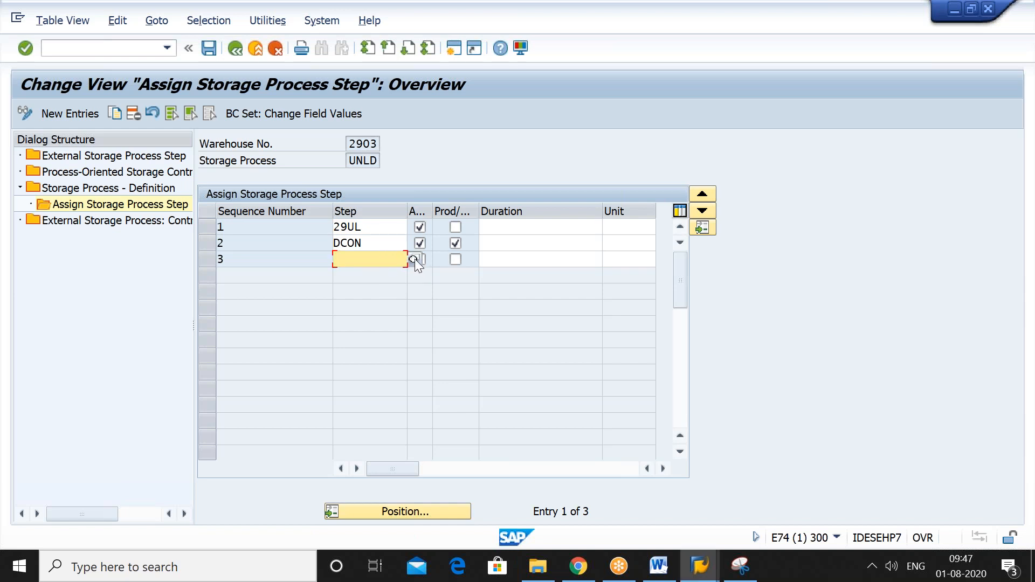
left_click(413, 259)
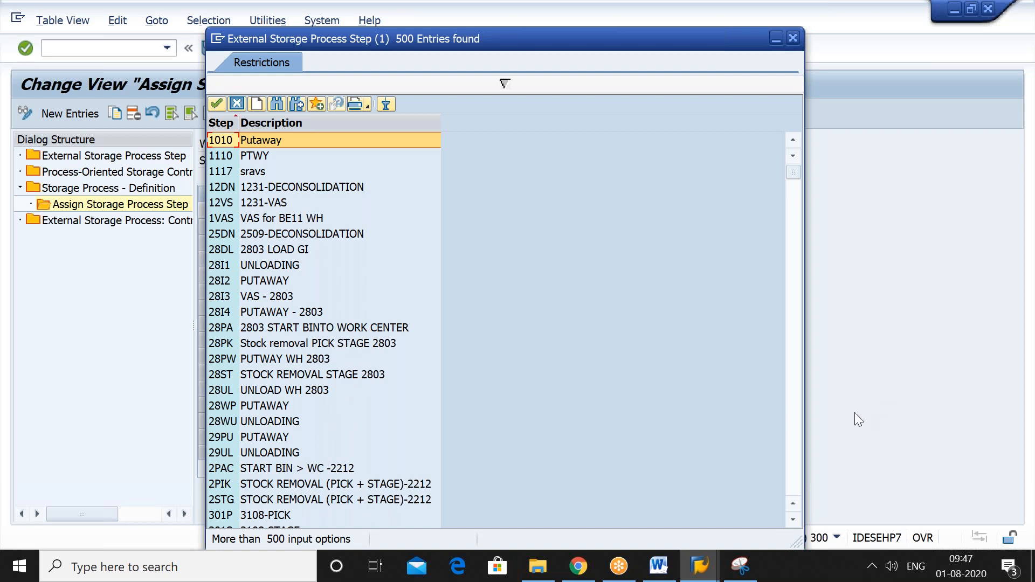
left_click(797, 451)
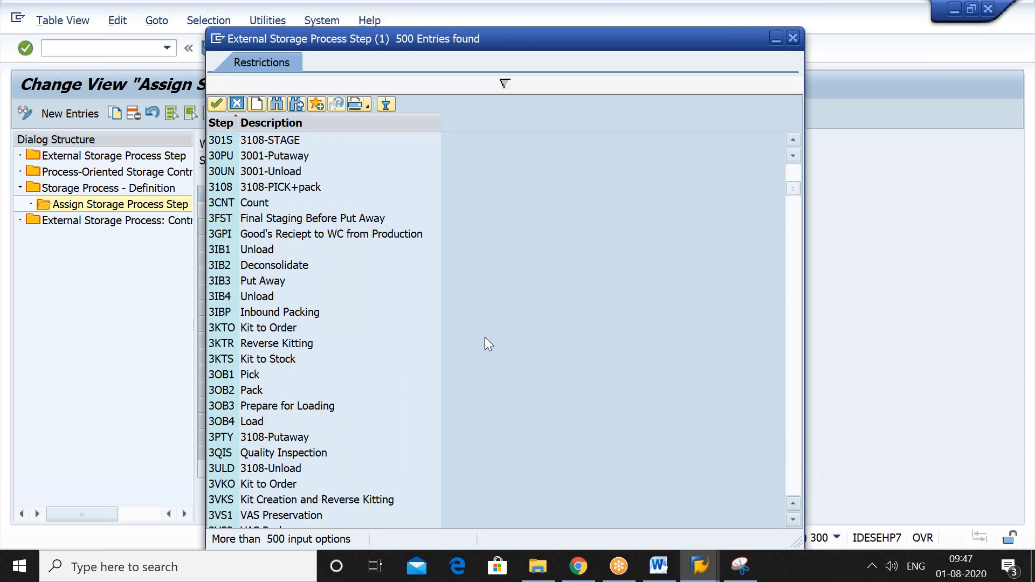
left_click(238, 102)
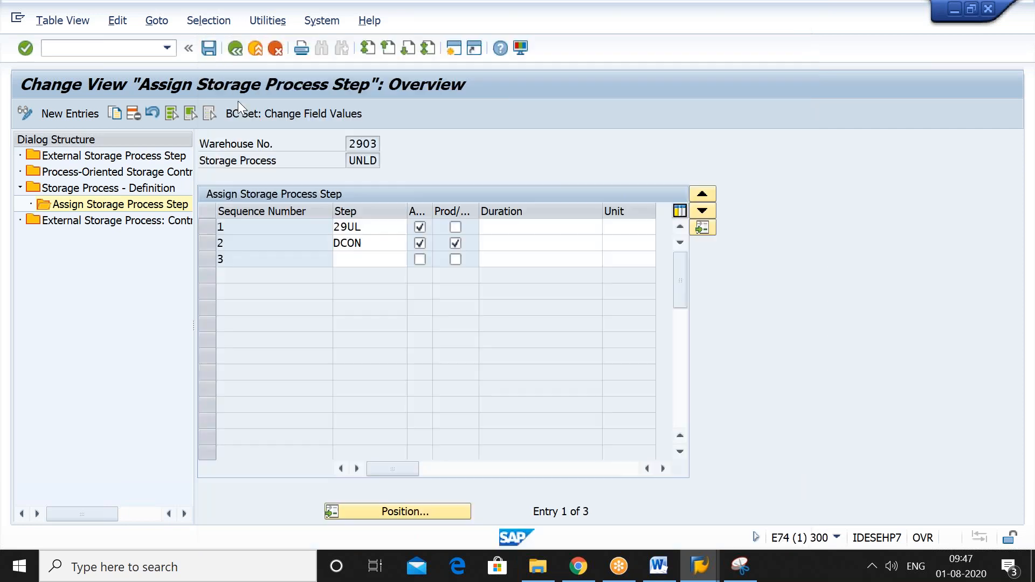
type("VAS")
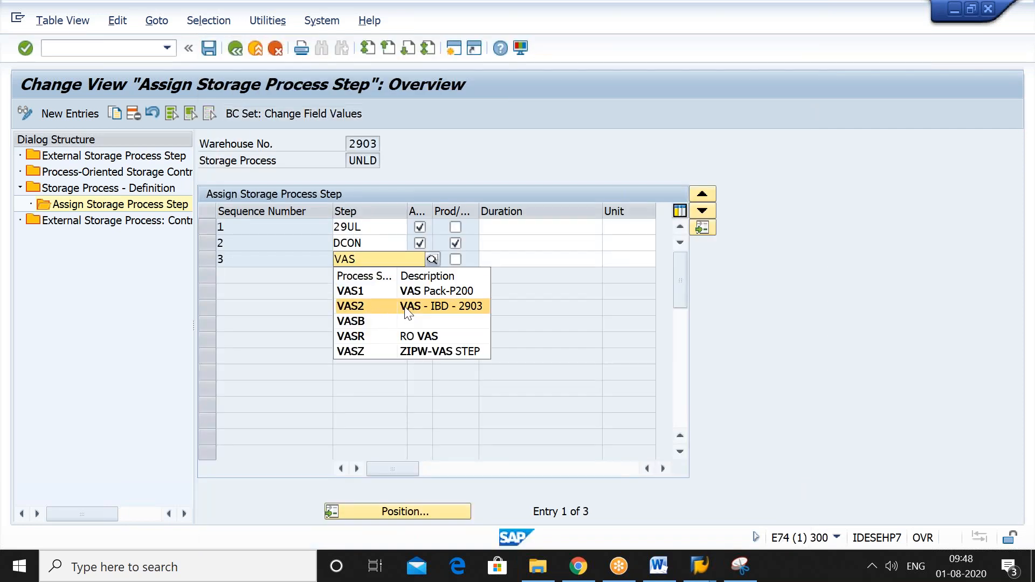
left_click(377, 307)
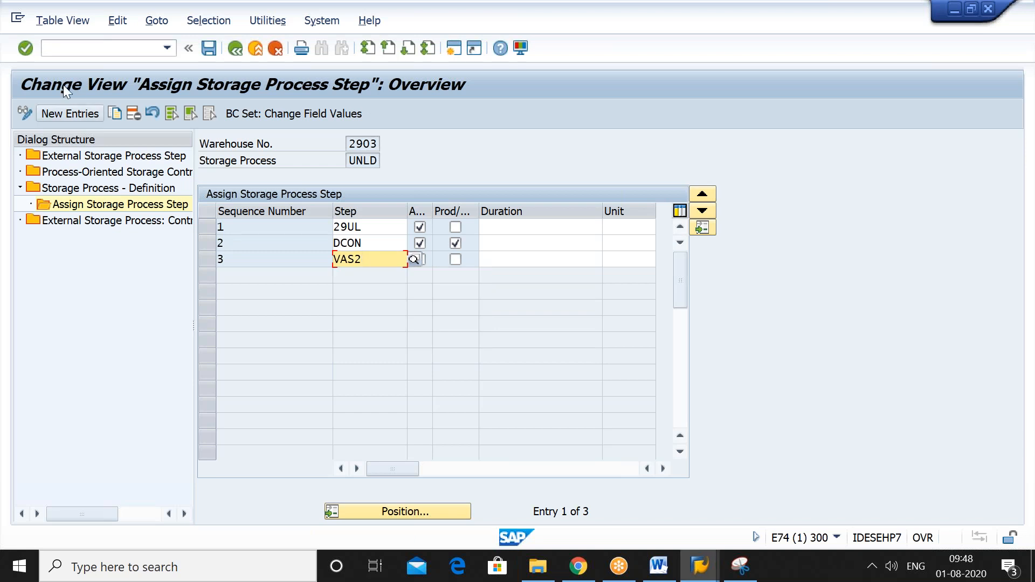
Add a new entry with putaway step 29PU to storage process UNLD and save the assignment to the customizing request.
left_click(70, 112)
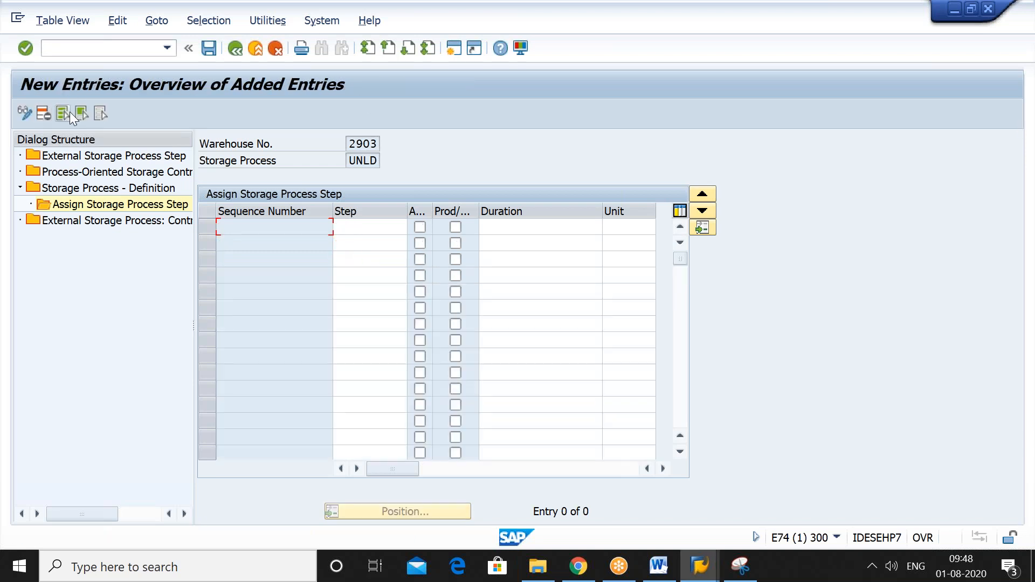
left_click(358, 232)
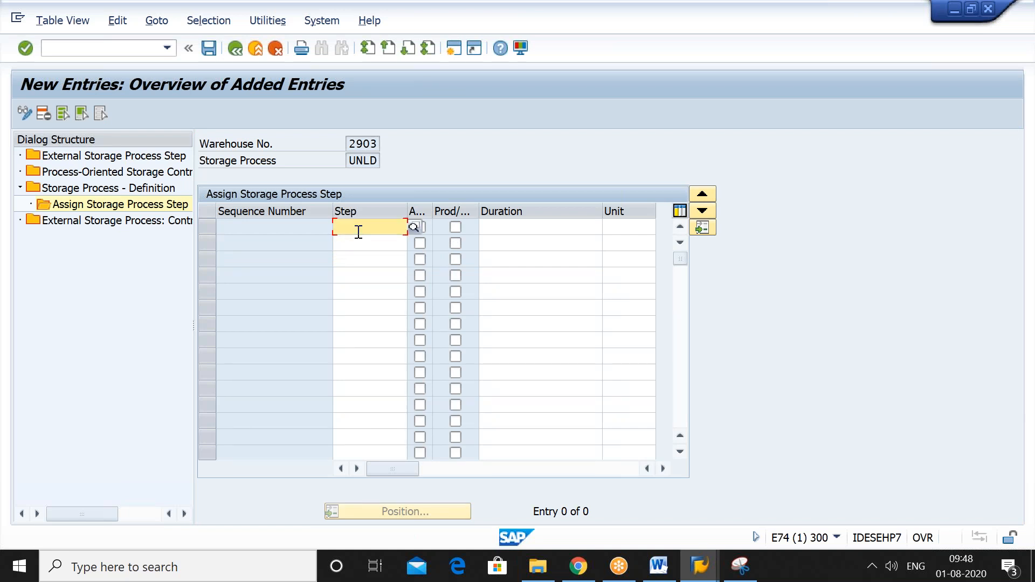
type("29")
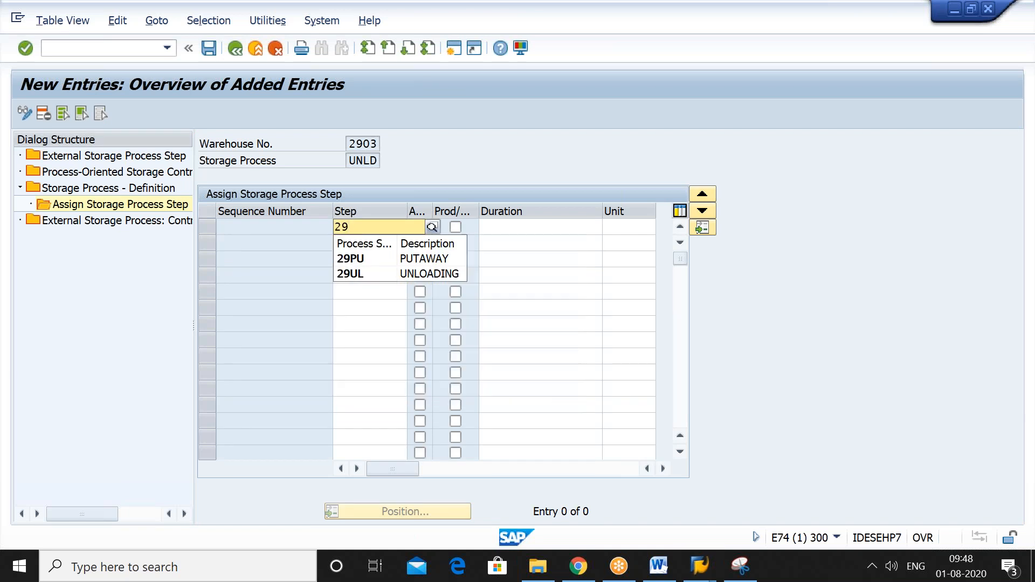
left_click(430, 259)
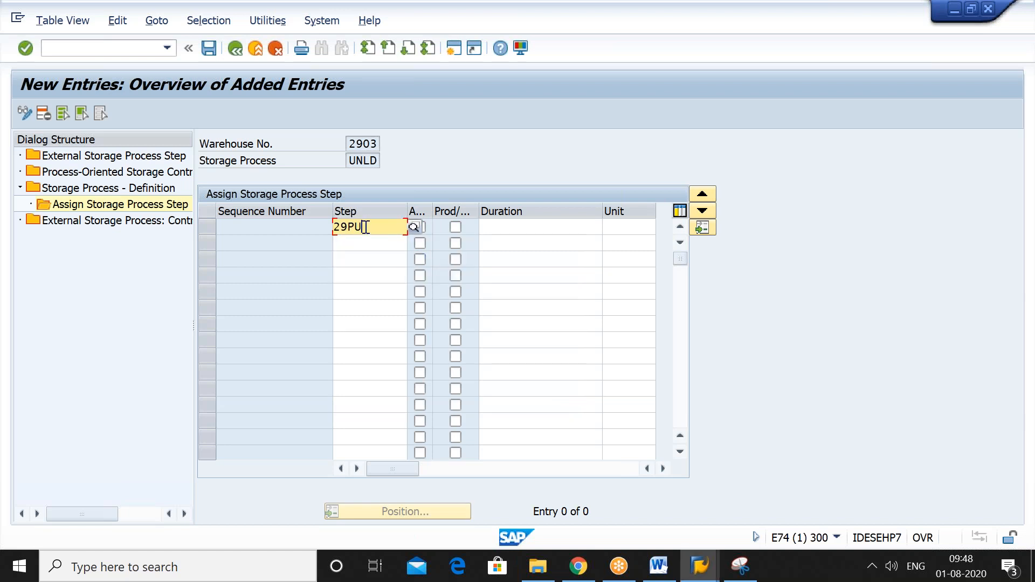
key("Return")
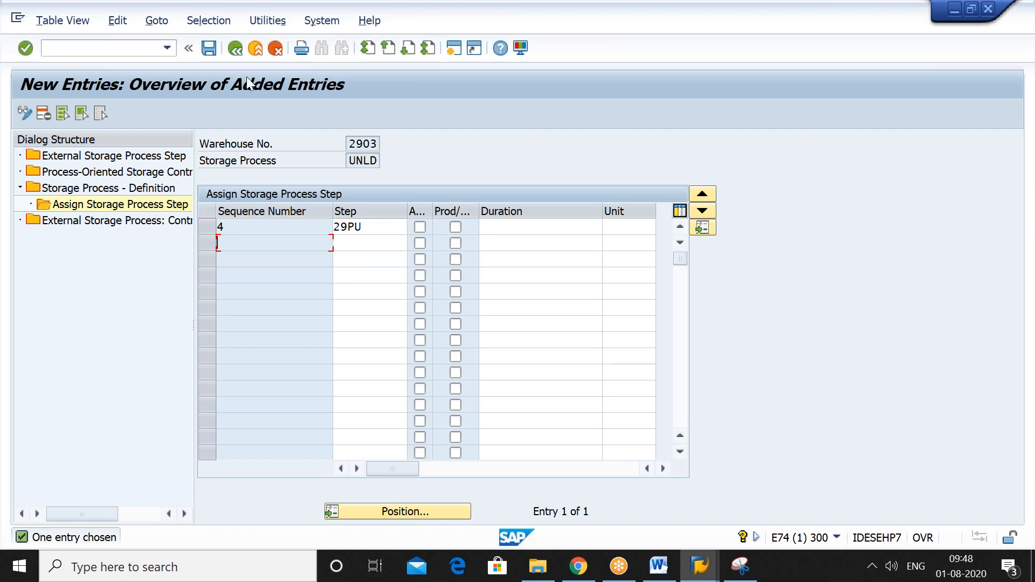
left_click(208, 49)
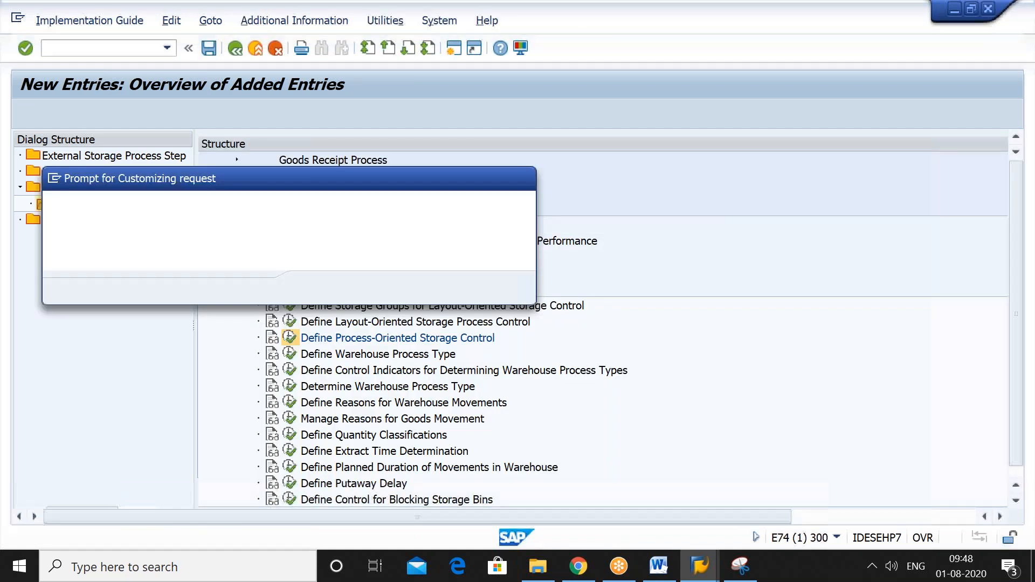
key("Return")
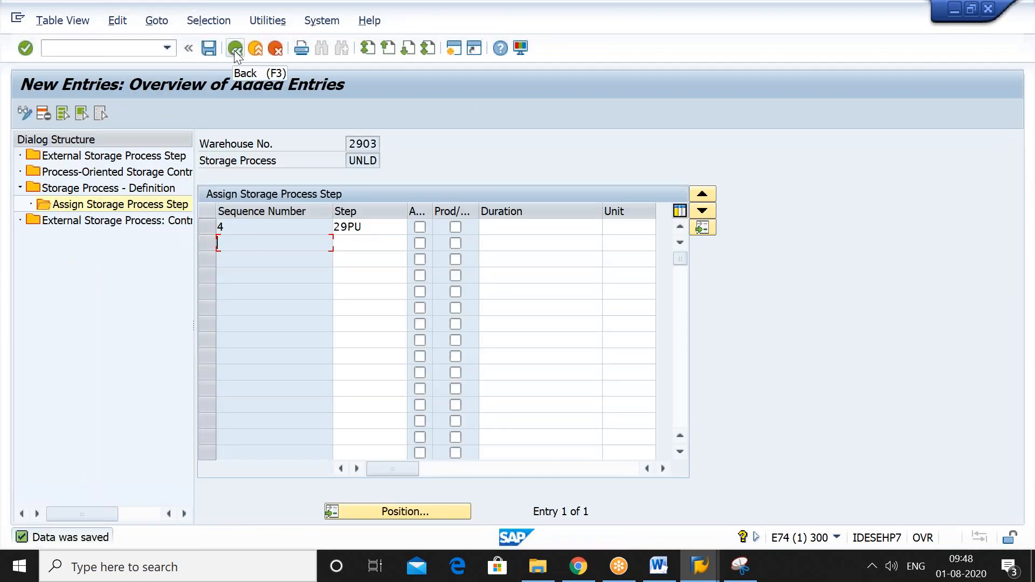
Return to the storage process definitions and reopen the assigned steps of process UNLD in warehouse 2903 for review.
left_click(145, 190)
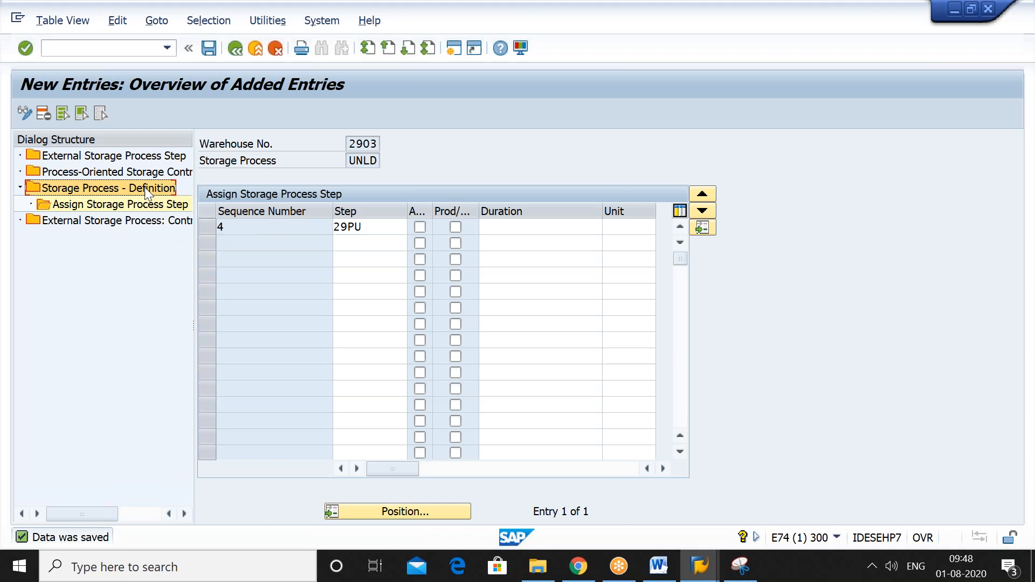
double_click(145, 186)
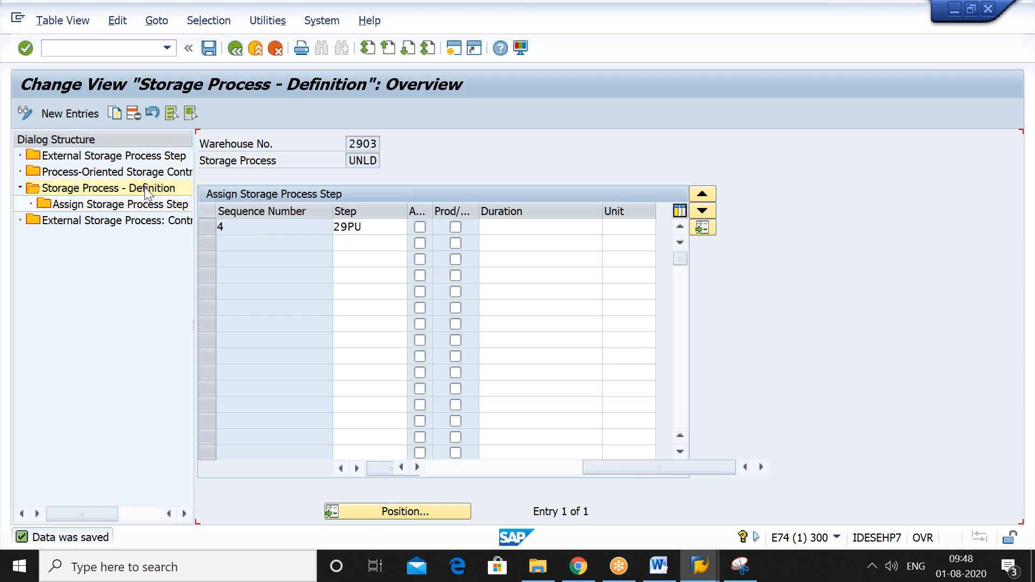
left_click(213, 177)
double_click(166, 207)
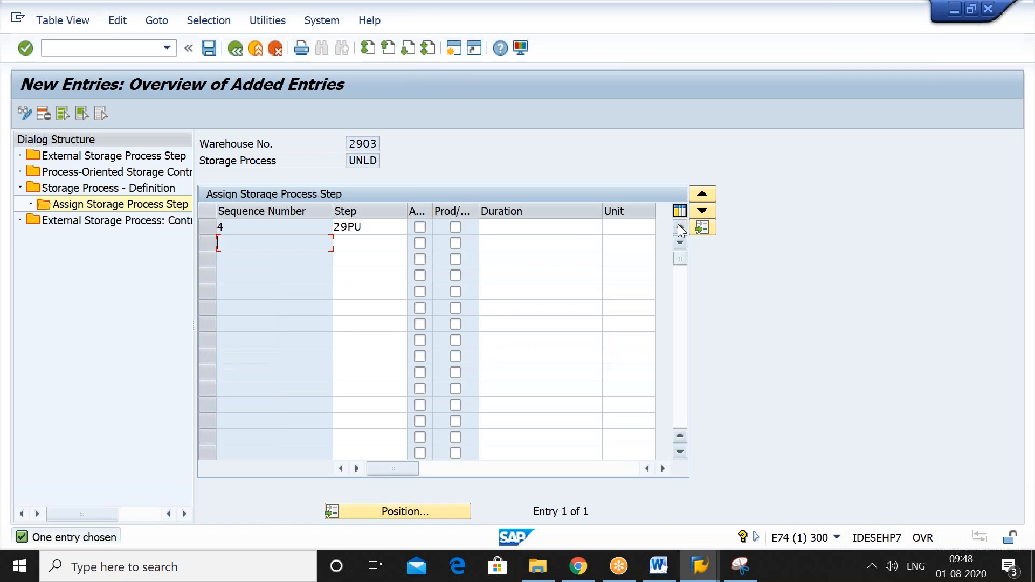
Try again to open UNLD's assigned steps from the storage process definitions, and go back to the External Storage Process Step overview.
left_click(142, 193)
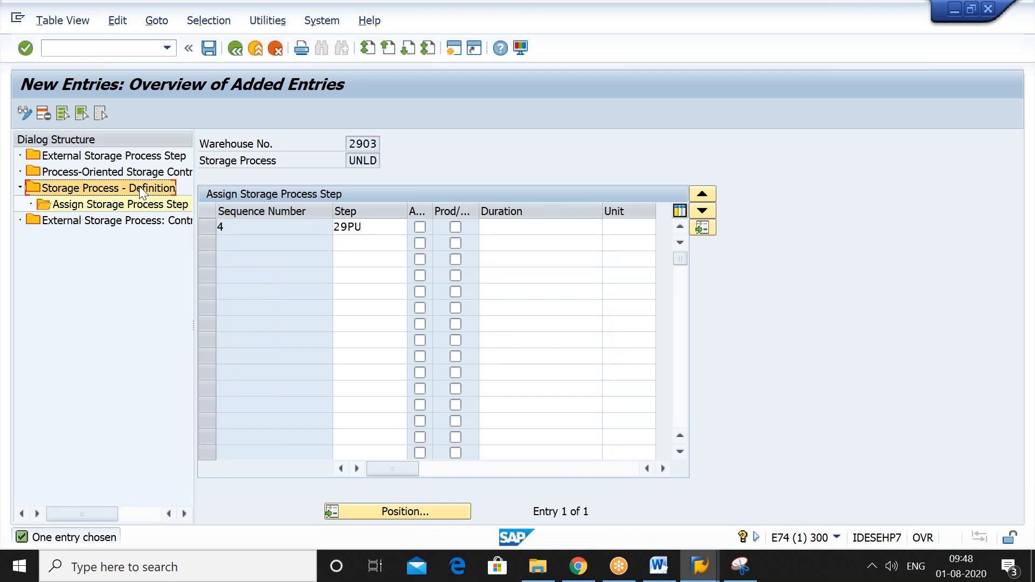
double_click(142, 193)
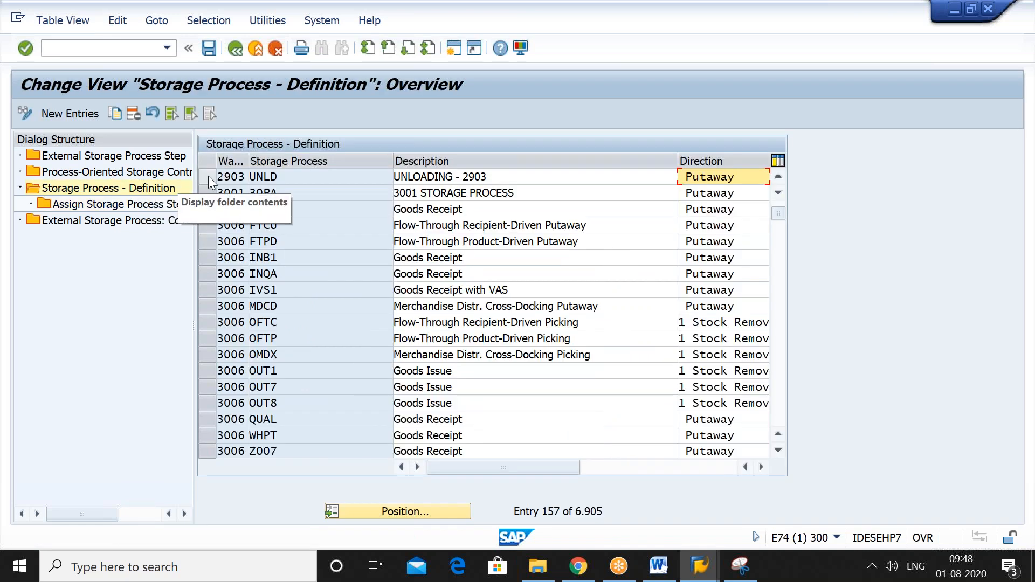
left_click(209, 178)
left_click(299, 174)
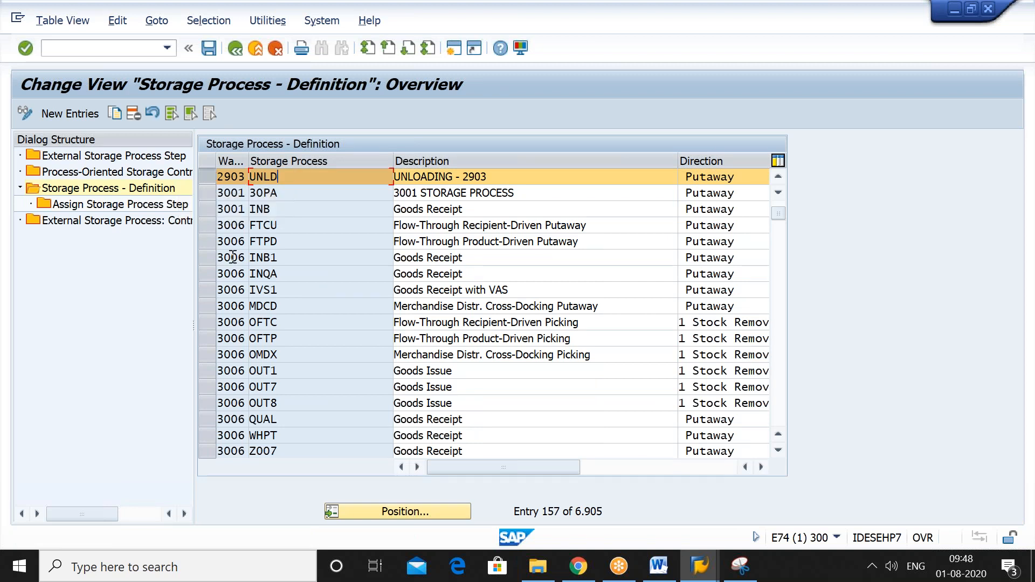
double_click(166, 189)
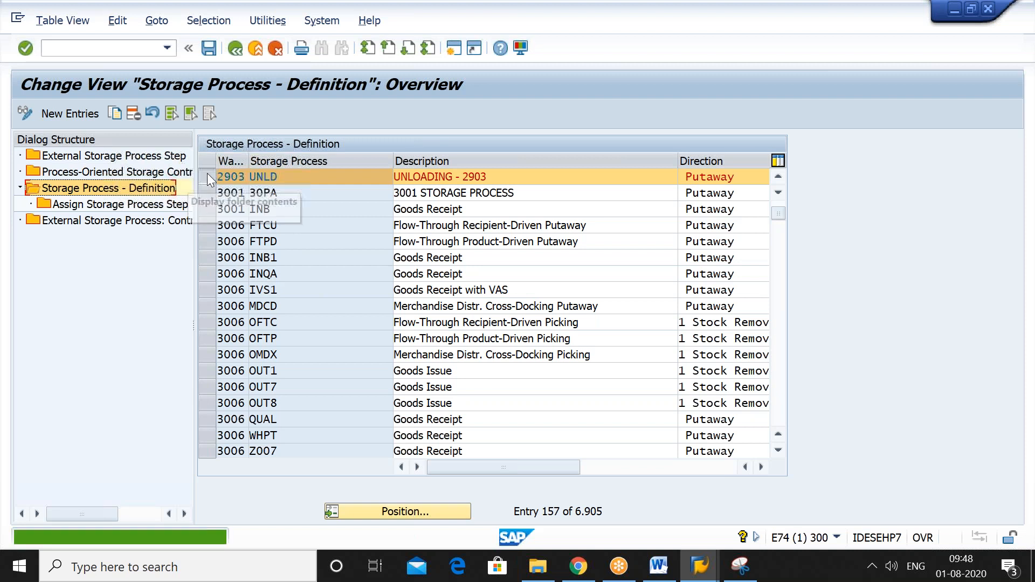
left_click(206, 176)
left_click(161, 204)
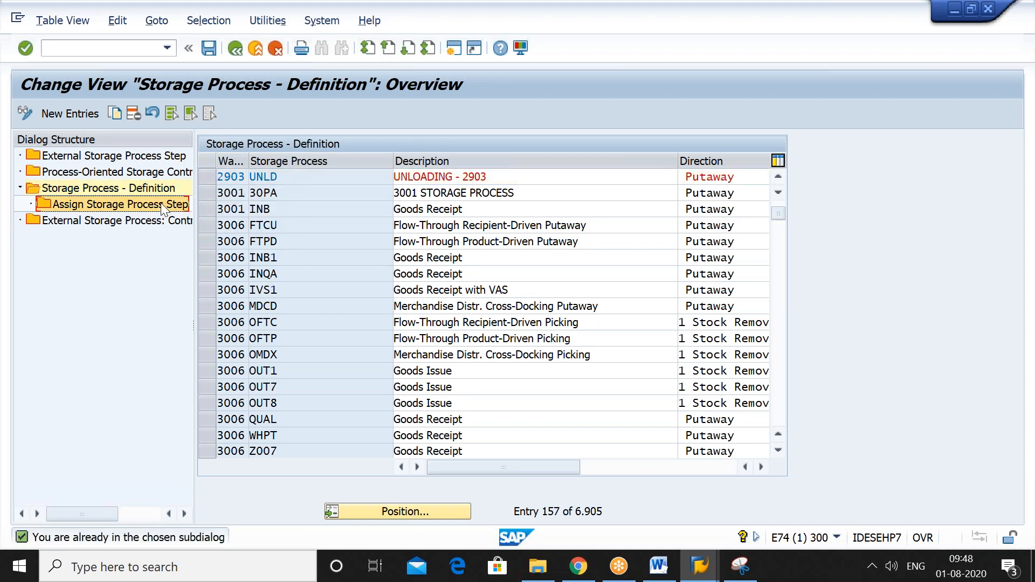
double_click(162, 204)
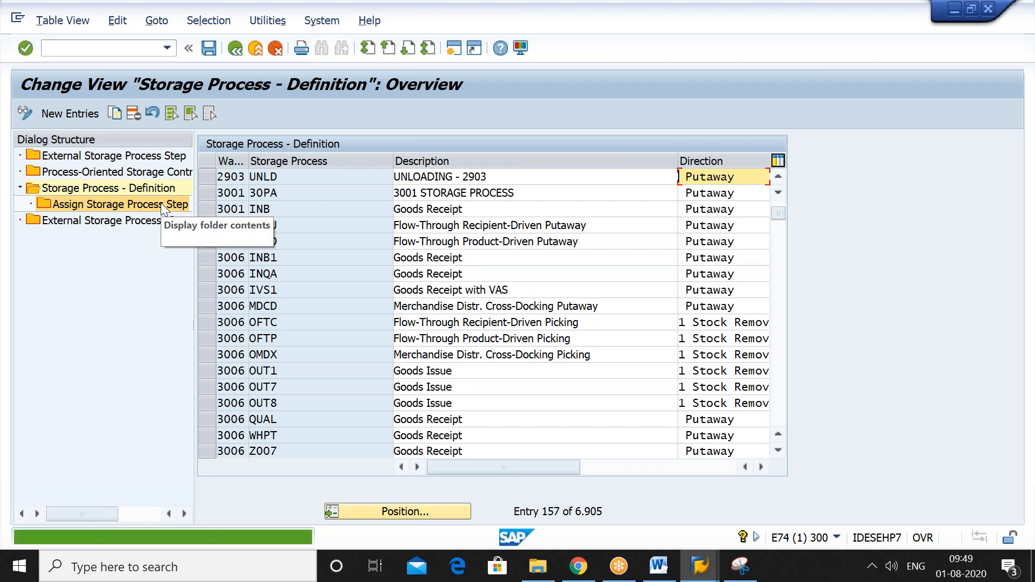
double_click(161, 205)
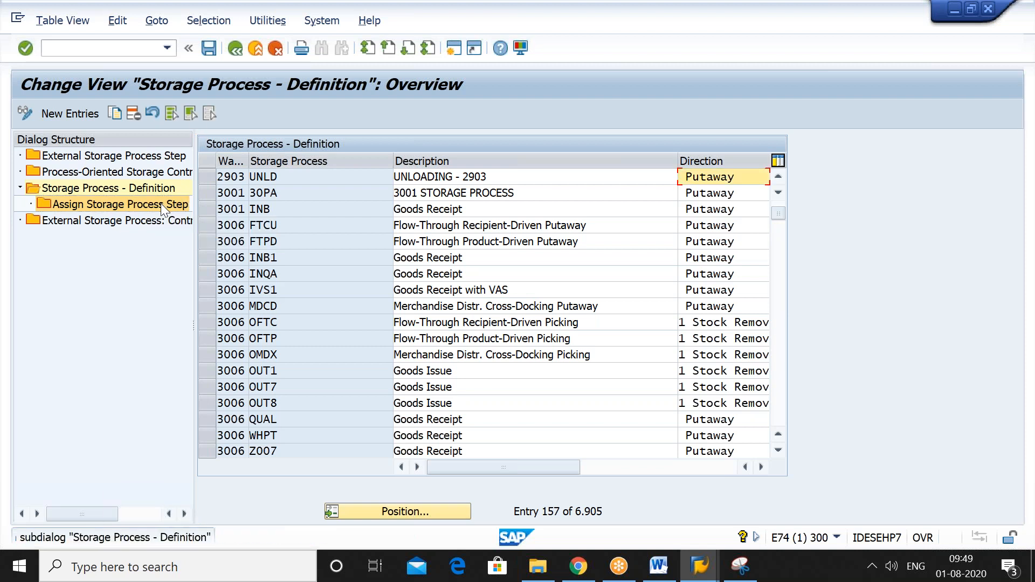
left_click(238, 50)
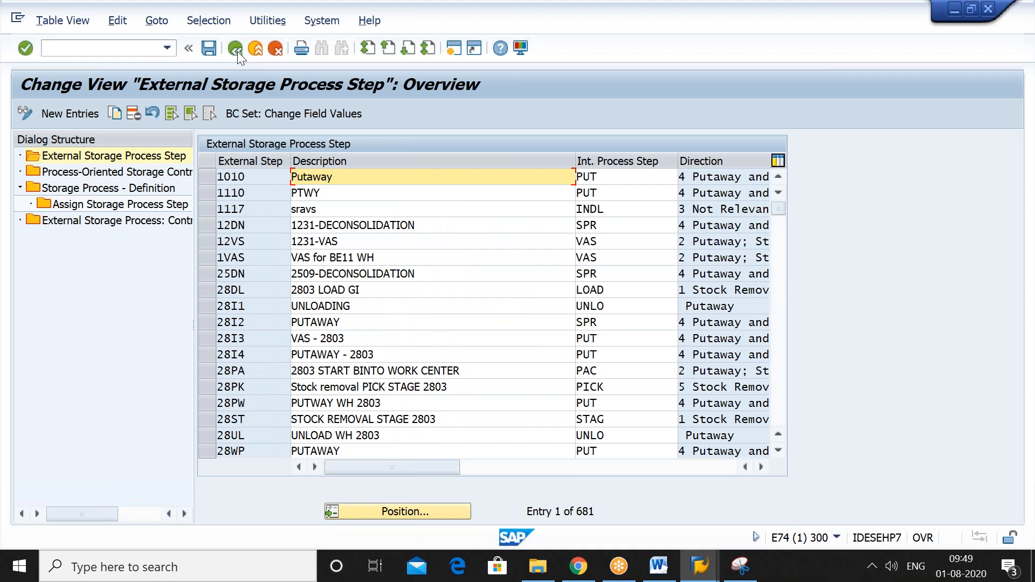
Open the assigned steps of storage process UNLD in warehouse 2903, leaving the leftover new-entries view and reopening the complete assignment list.
left_click(168, 189)
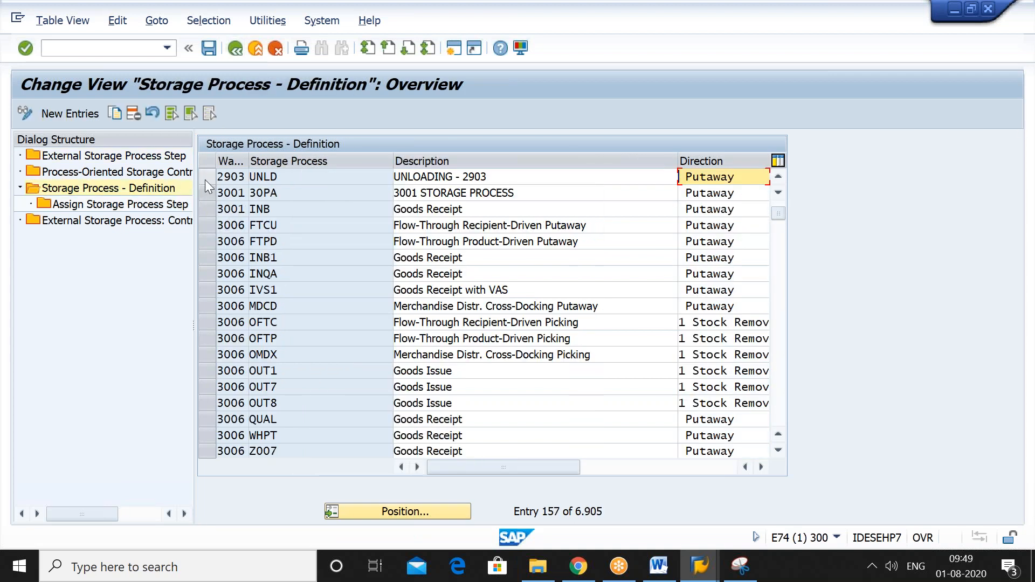
left_click(205, 180)
left_click(153, 208)
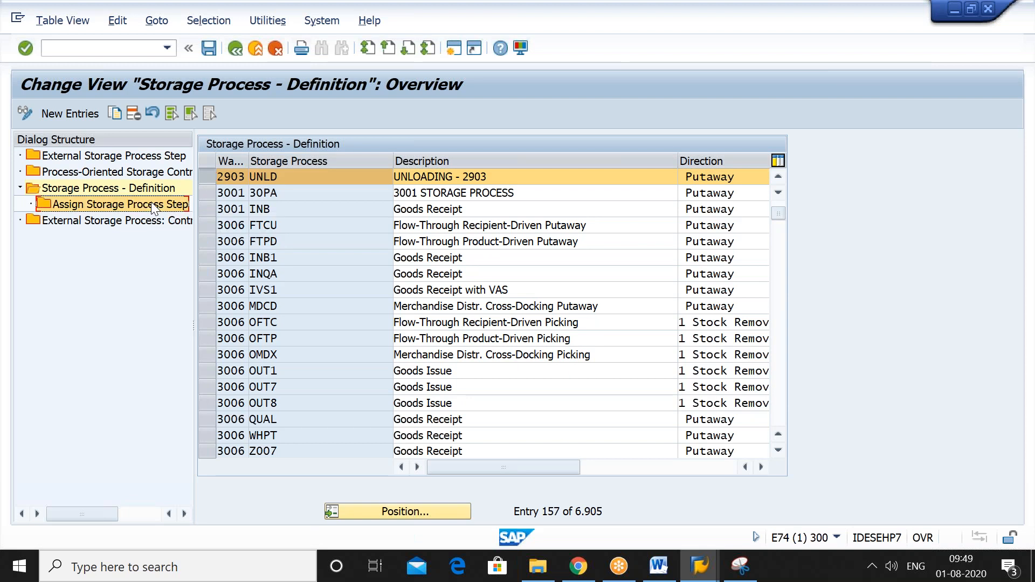
double_click(154, 208)
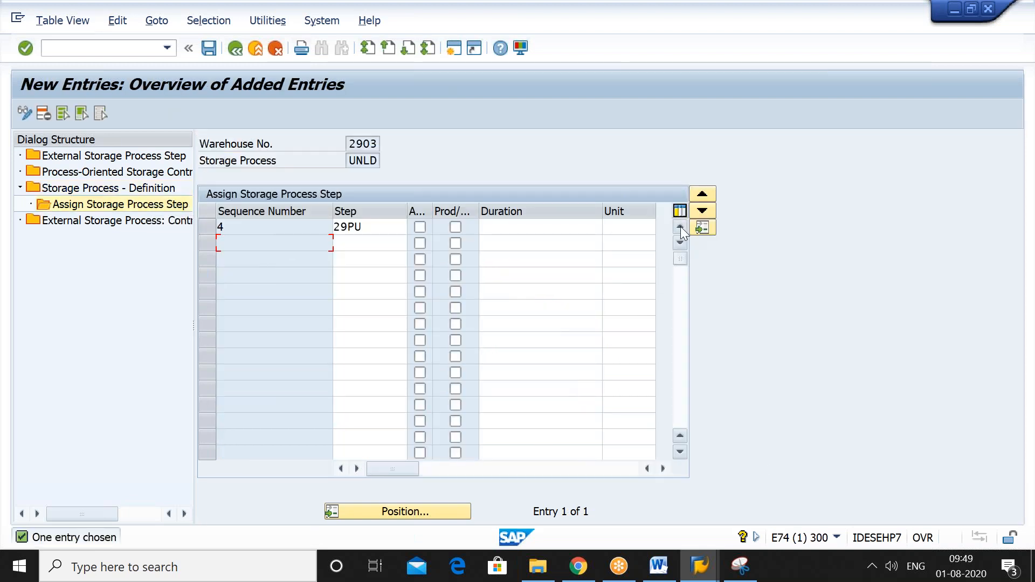
left_click(235, 48)
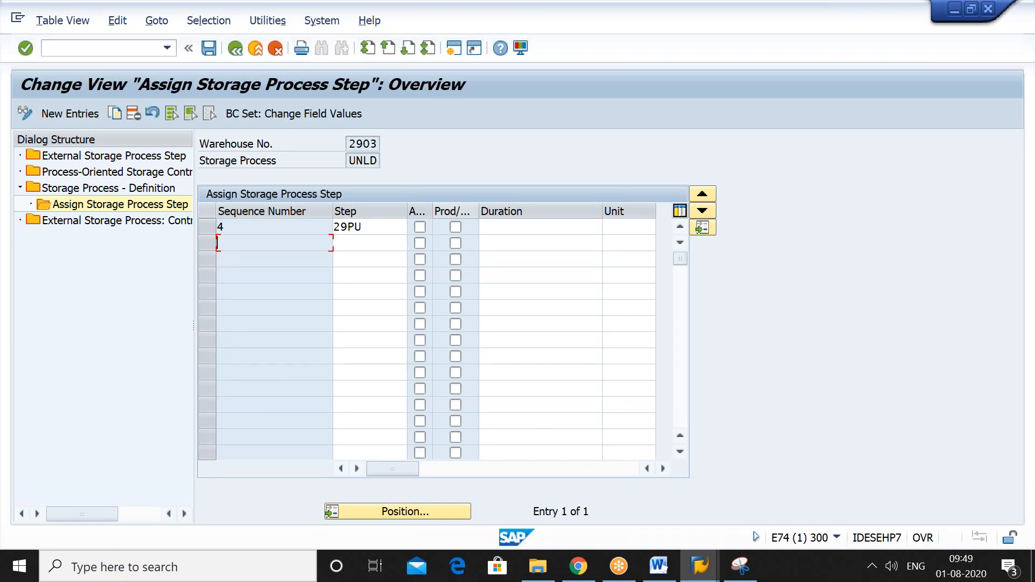
left_click(236, 47)
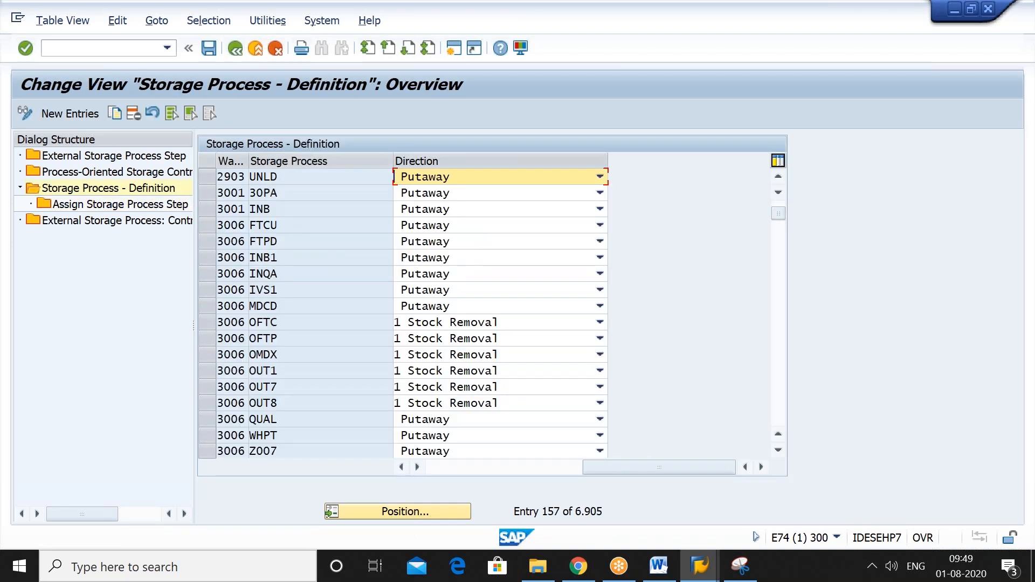
left_click(207, 177)
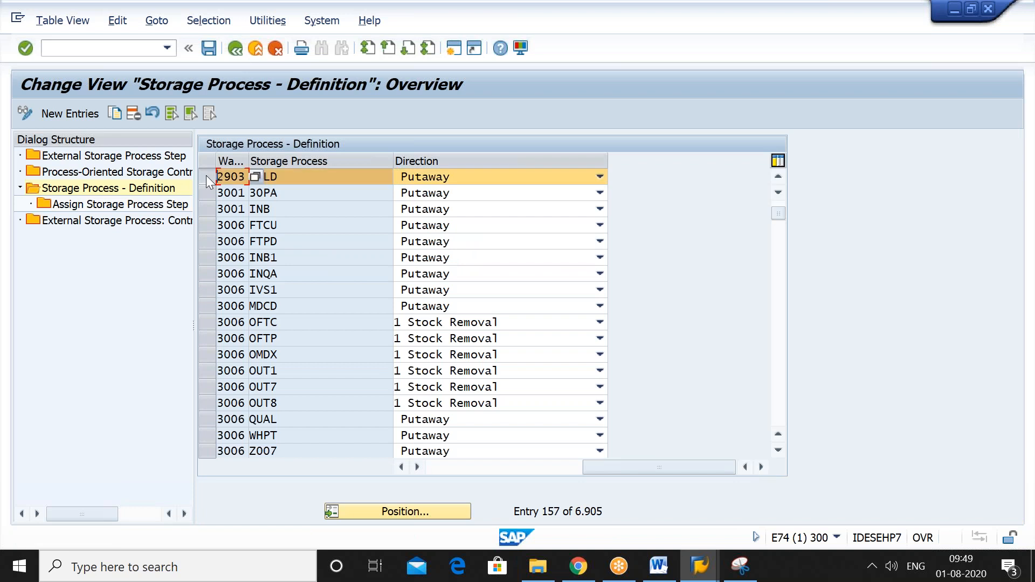
double_click(166, 205)
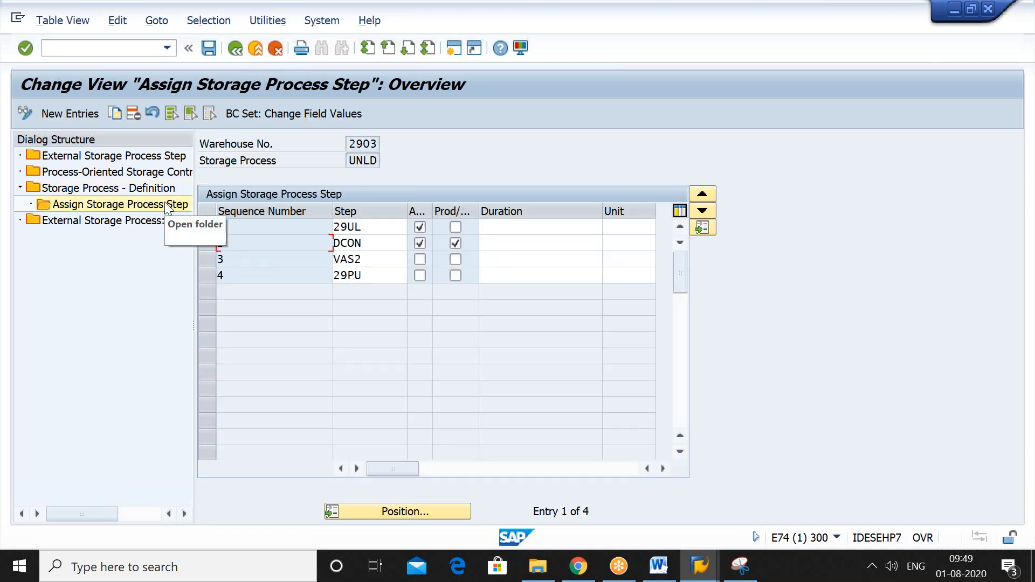
Set the "A..." indicator for step VAS2 at sequence number 3 and go through the steps assigned to UNLD.
left_click(420, 260)
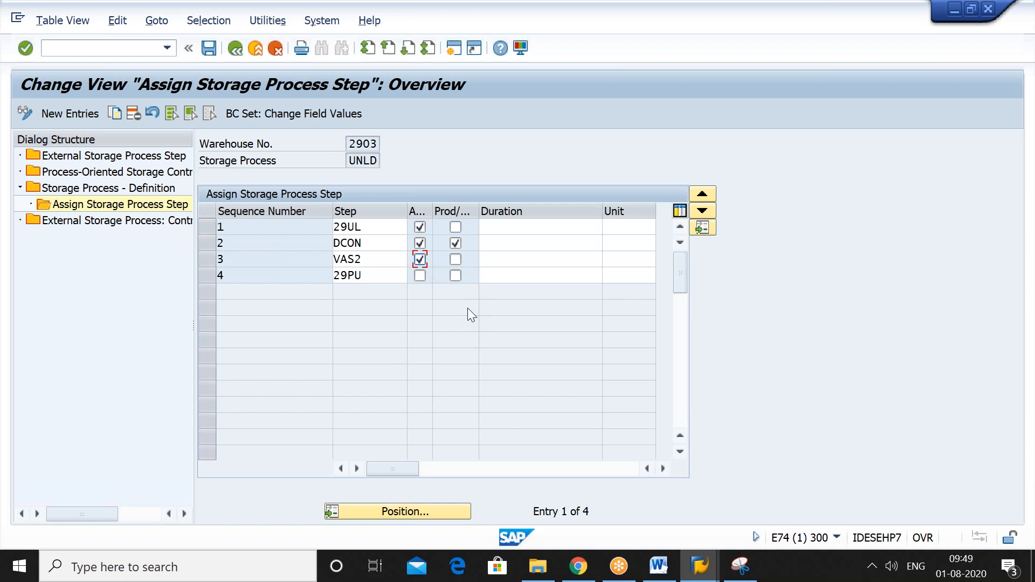
left_click(381, 227)
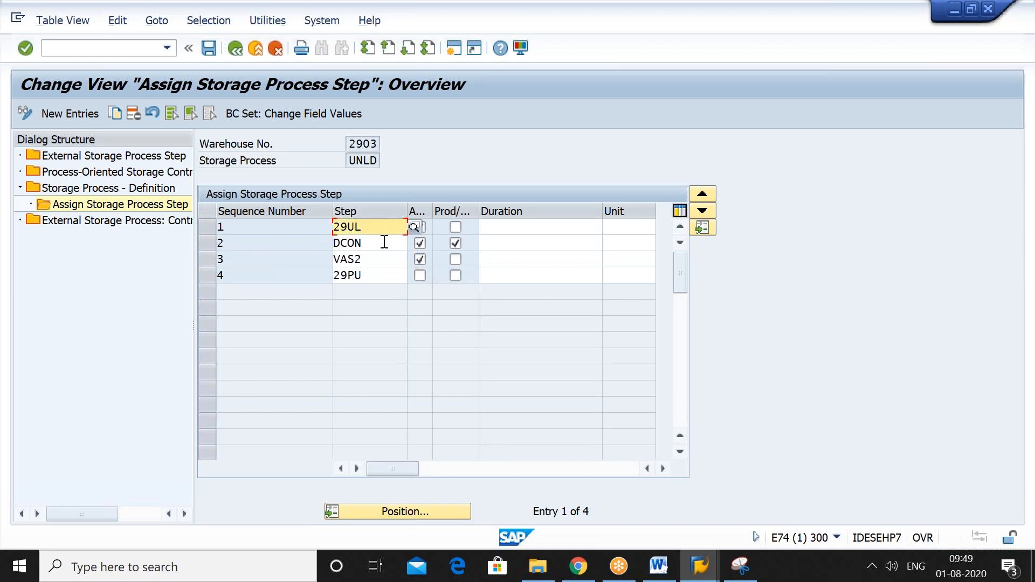
left_click(384, 242)
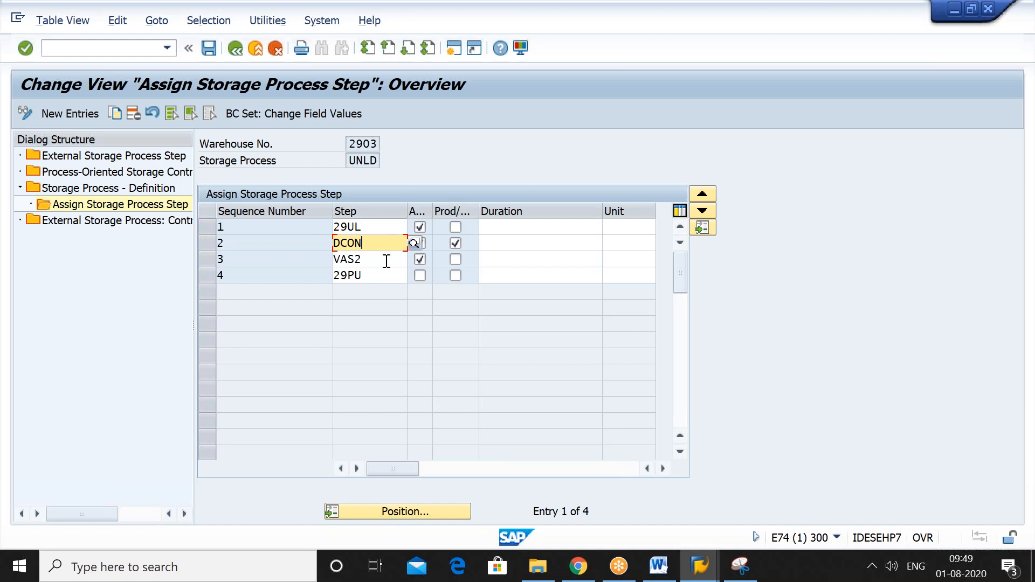
left_click(386, 261)
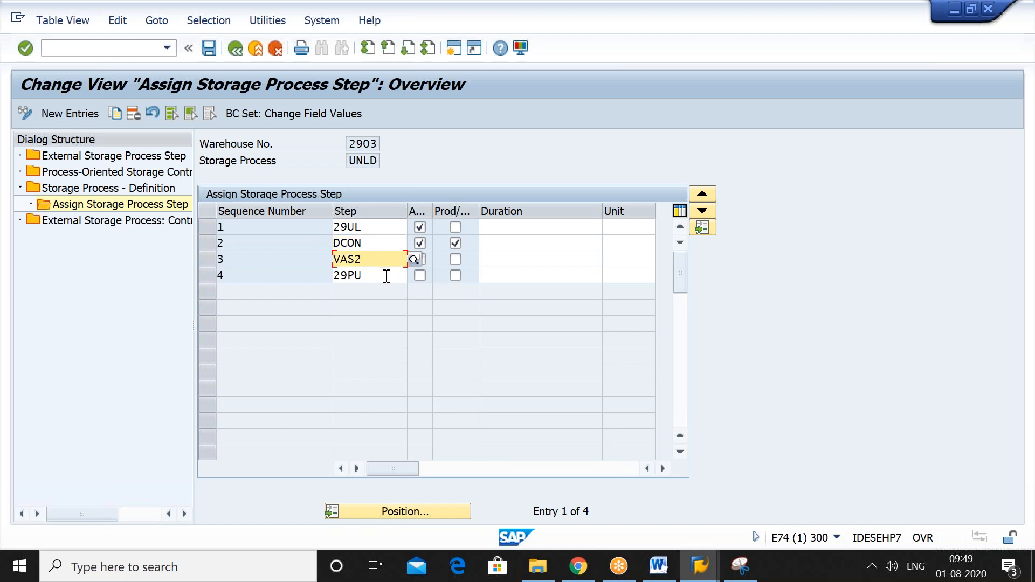
left_click(387, 276)
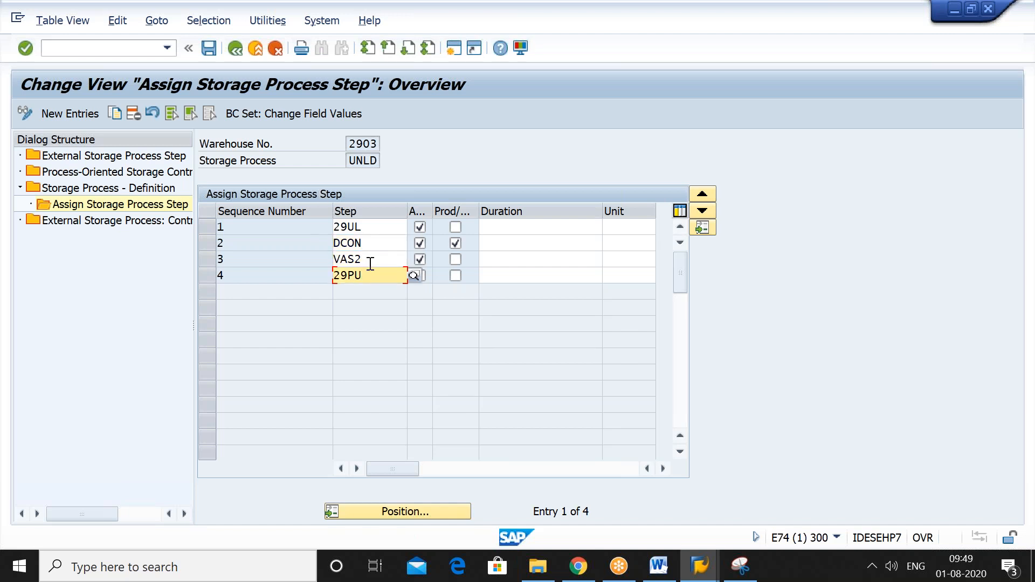
Capture the Assign Storage Process Step overview for UNLD with the Snipping Tool.
left_click(748, 574)
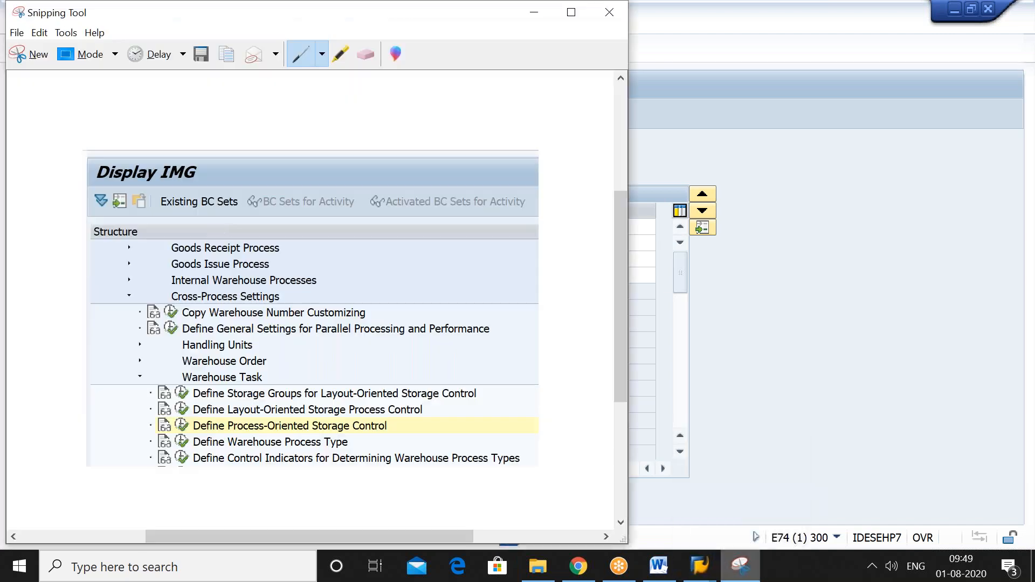
left_click(39, 55)
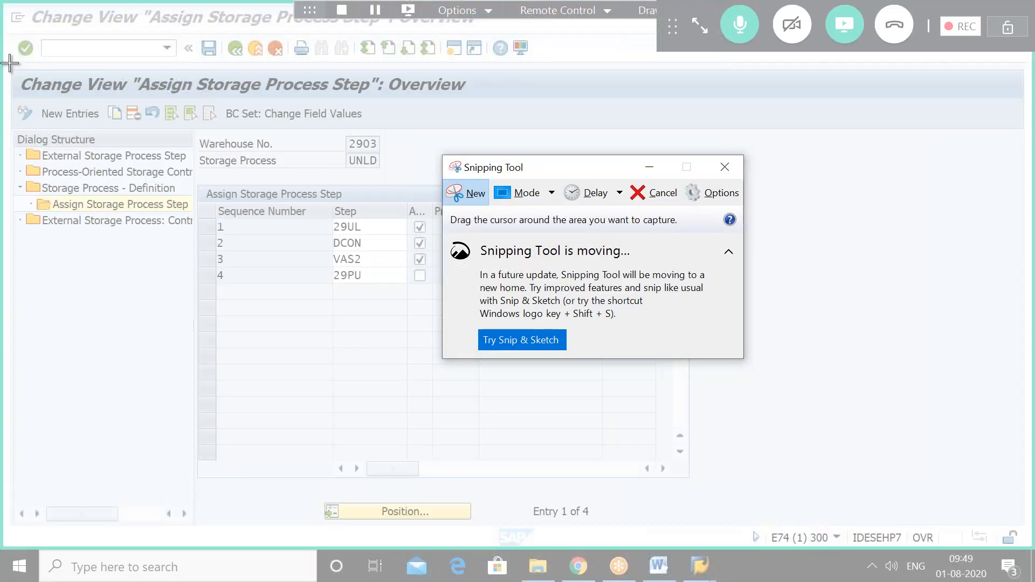
left_click_drag(9, 63, 710, 303)
left_click(921, 269)
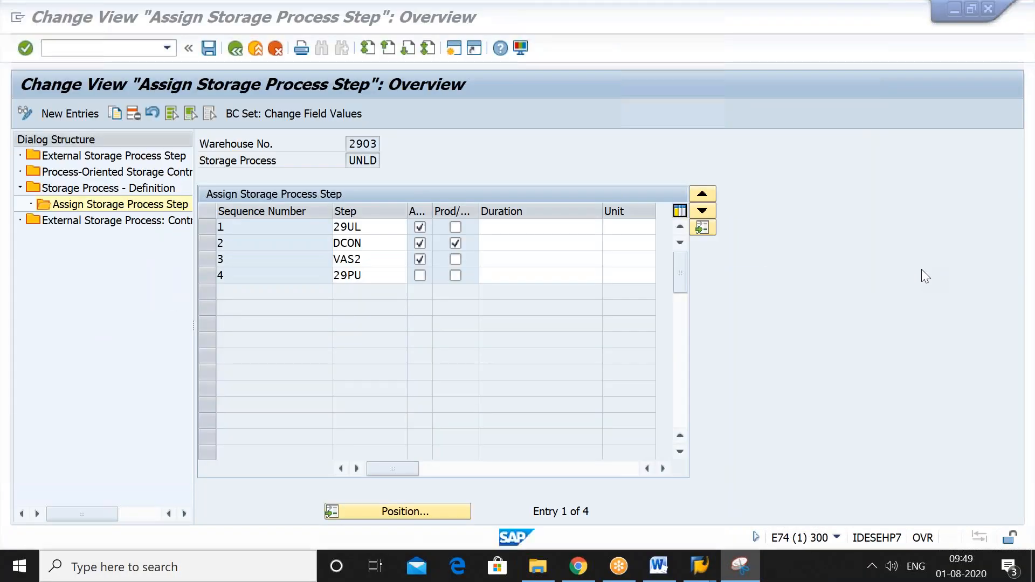
Move the "Prod/..." indicator from DCON to VAS2 and capture the changed assignment overview with the Snipping Tool.
left_click(457, 259)
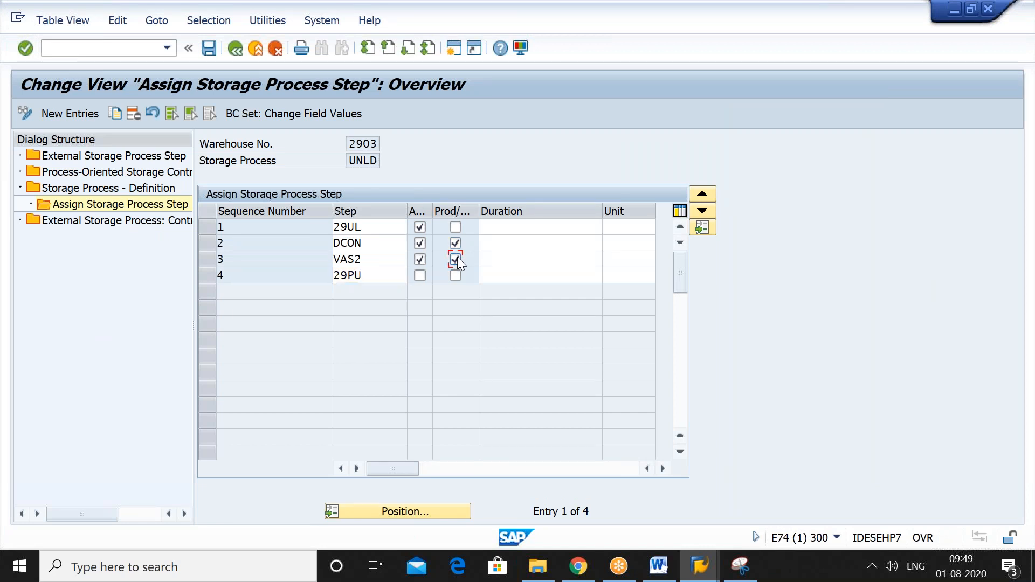
left_click(456, 243)
left_click(741, 566)
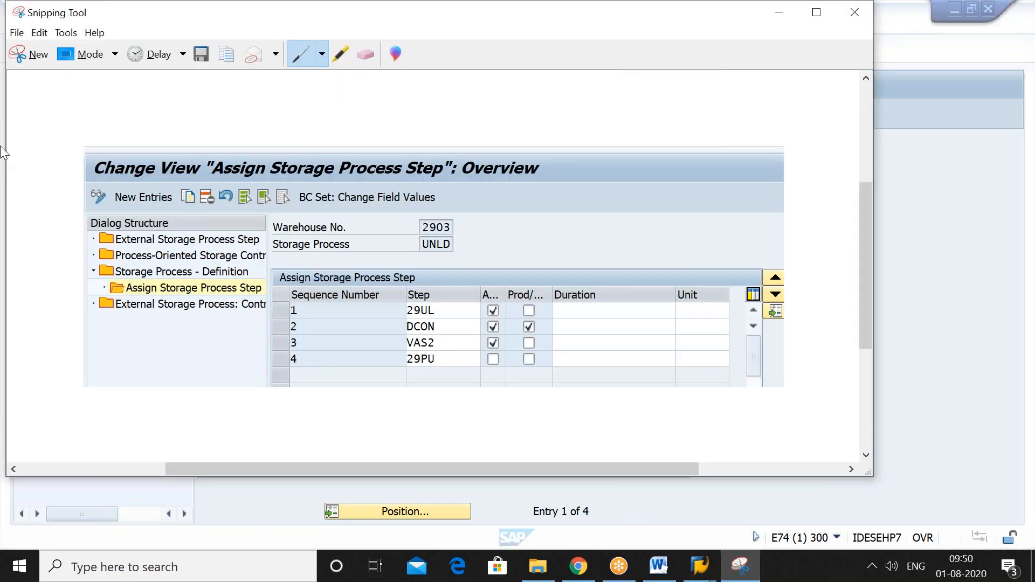
left_click(38, 56)
left_click_drag(5, 66, 734, 298)
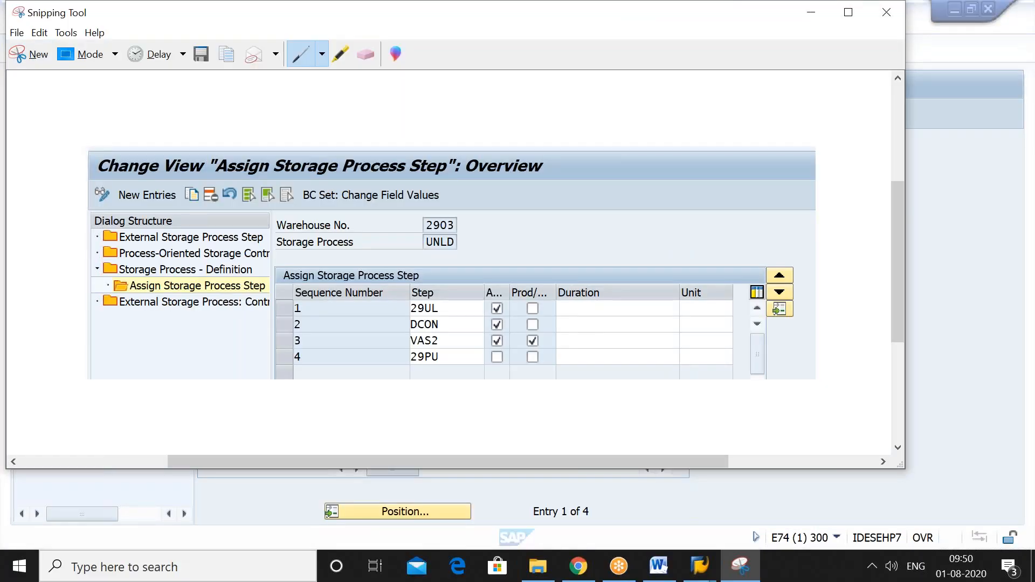
Paste the captured step assignment into the Word document 28032020 below the VAS2 entry, add a line, and return to SAP.
left_click(649, 577)
key("ctrl+v")
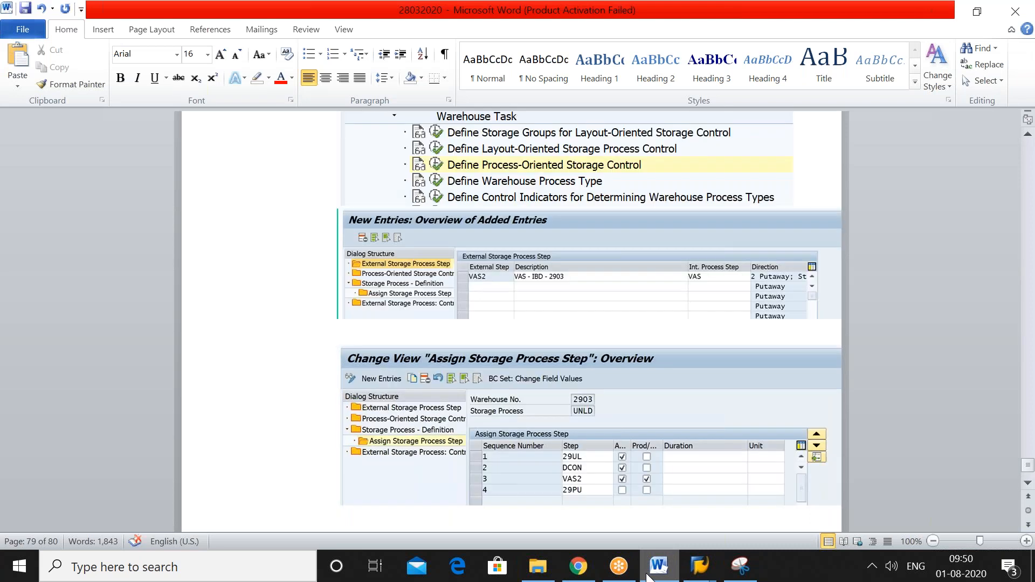
key("Return")
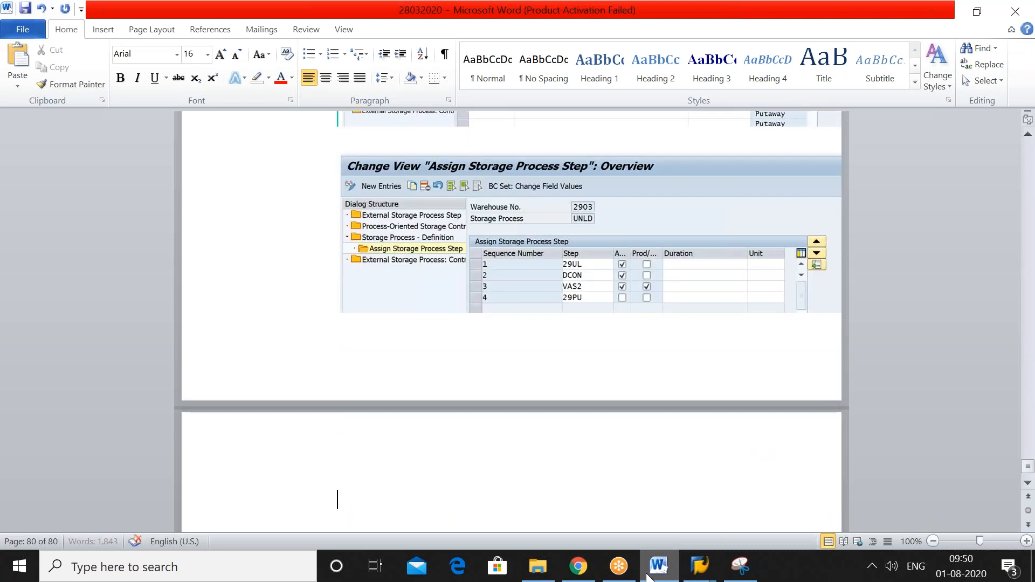
key("alt+Tab")
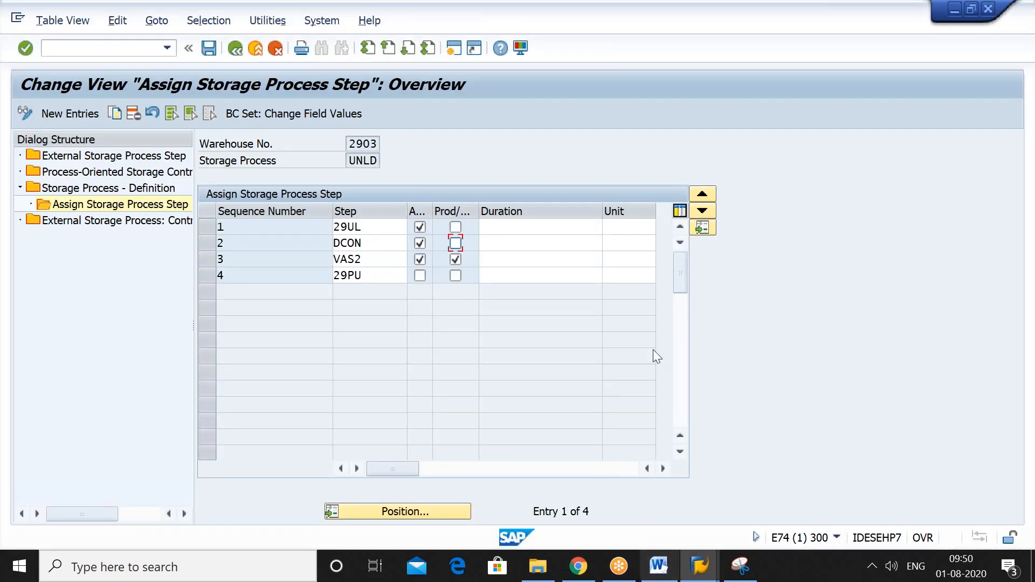
Move the "Prod/..." indicator back from VAS2 to DCON and capture the corrected assignment overview with the Snipping Tool.
left_click(214, 47)
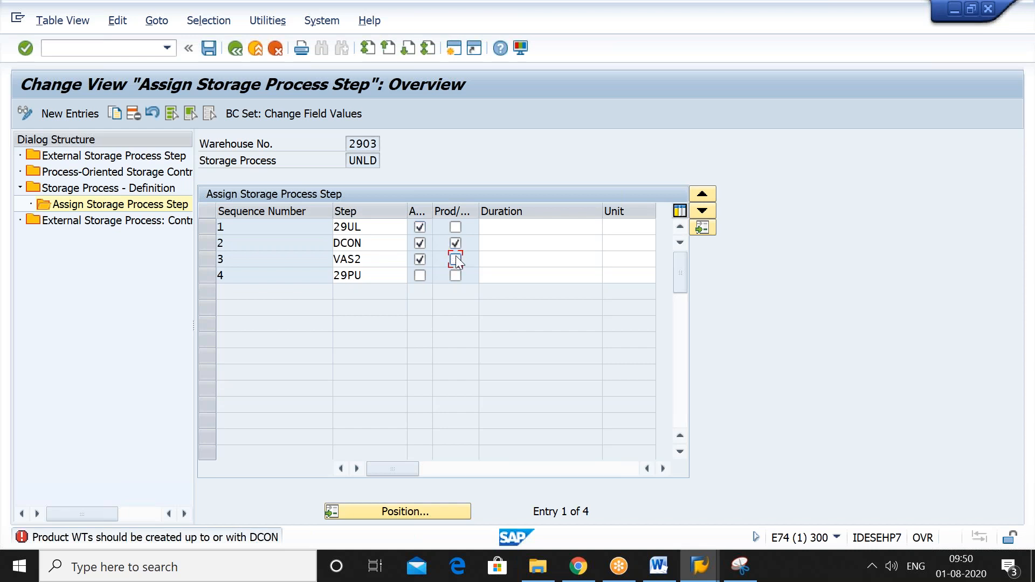
key("Return")
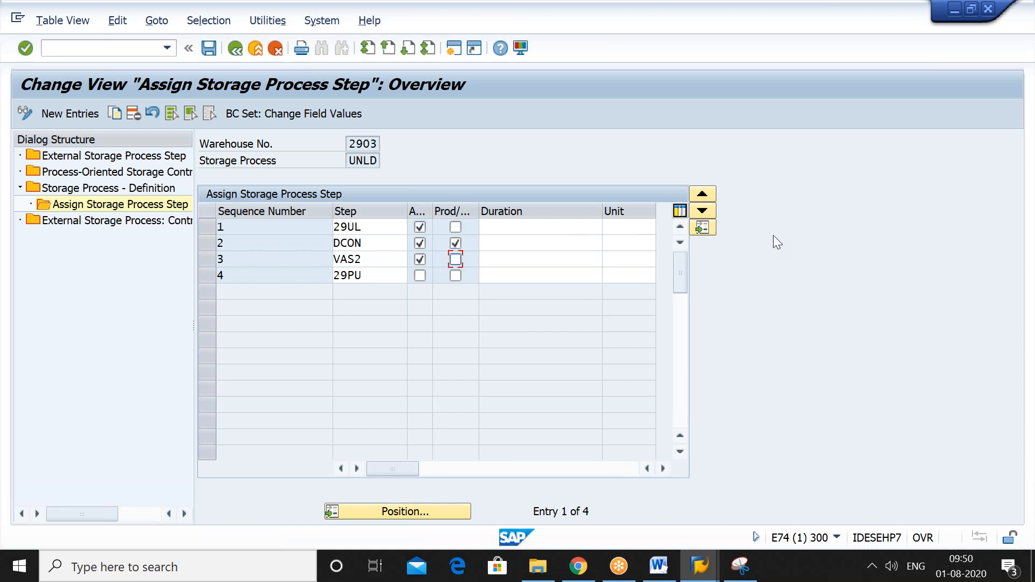
left_click(743, 566)
left_click(39, 57)
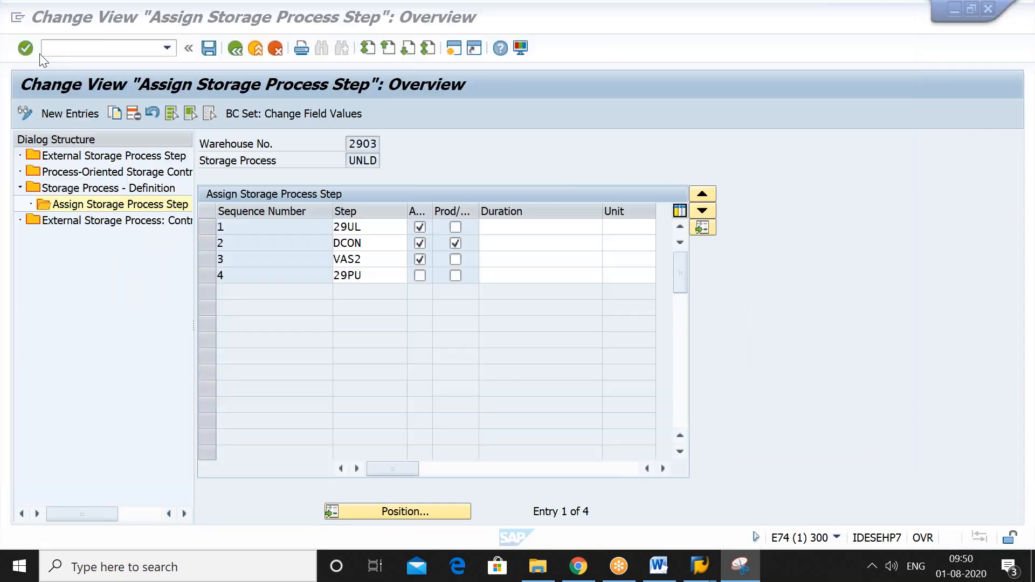
left_click_drag(9, 68, 727, 301)
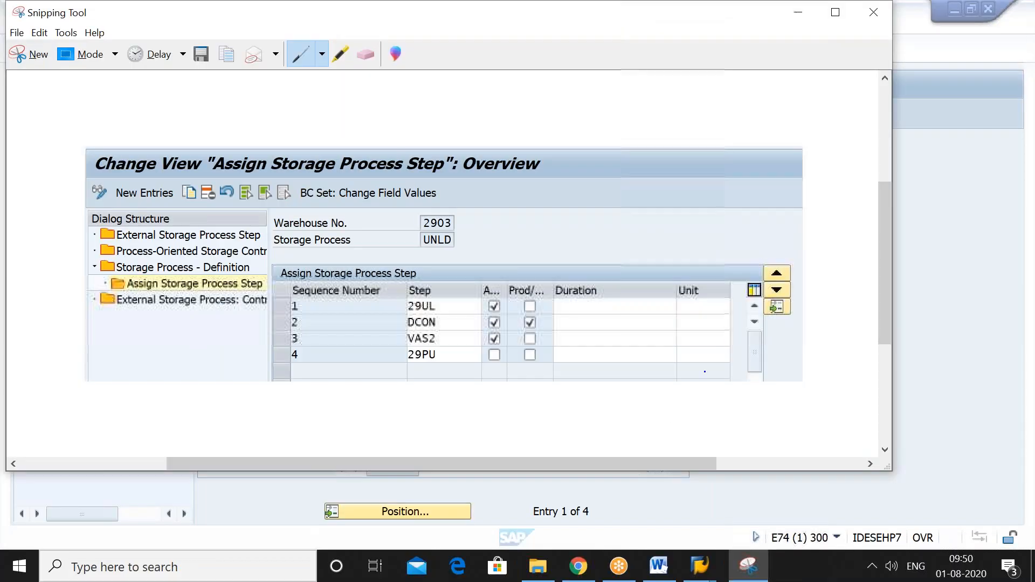
Replace the outdated step assignment screenshot in the Word document with the new capture and add a line after it.
left_click(659, 566)
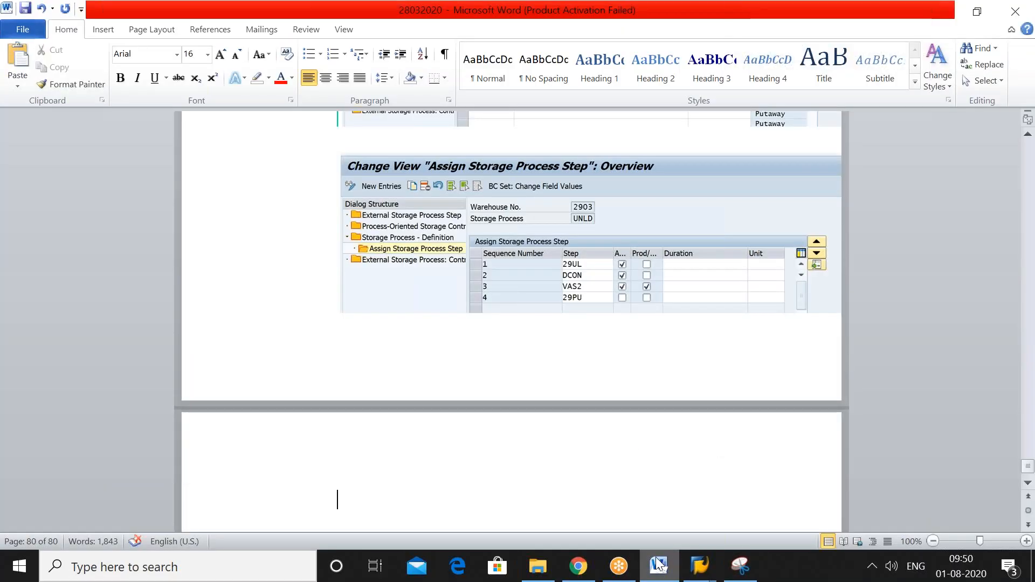
left_click(621, 257)
key("Delete")
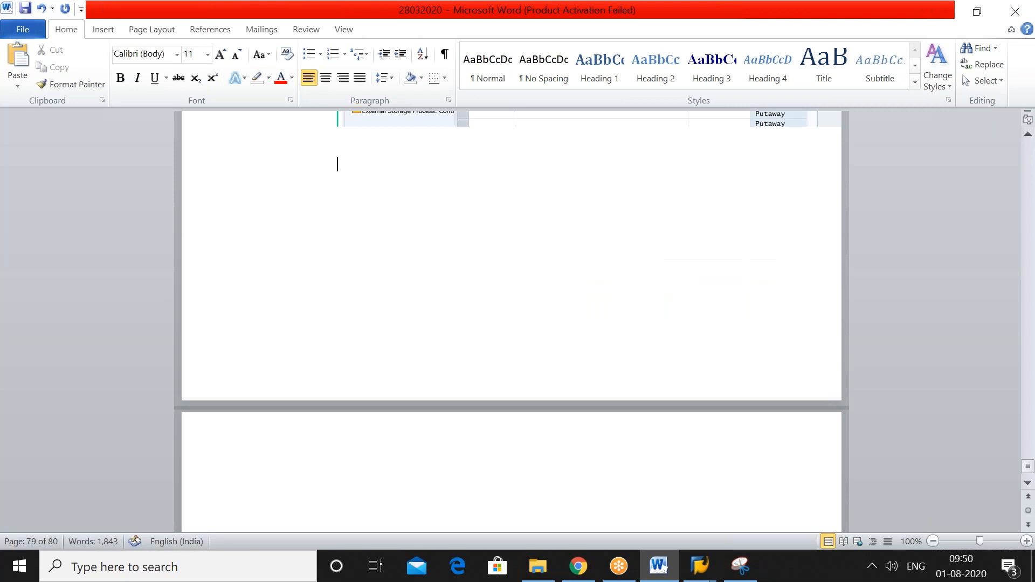
key("ctrl+v")
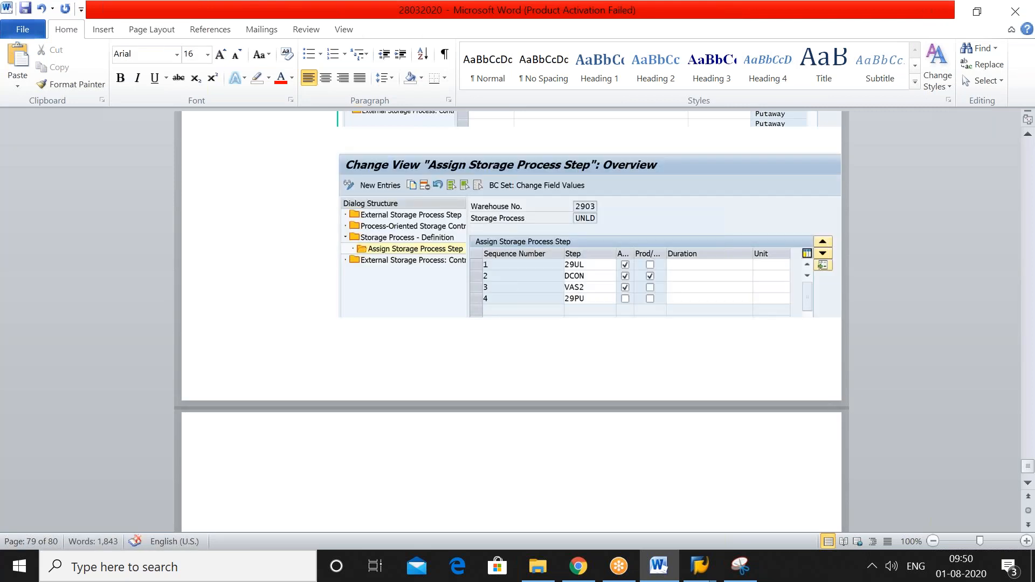
key("Return")
Return to SAP and save the step assignment of storage process UNLD.
left_click(664, 569)
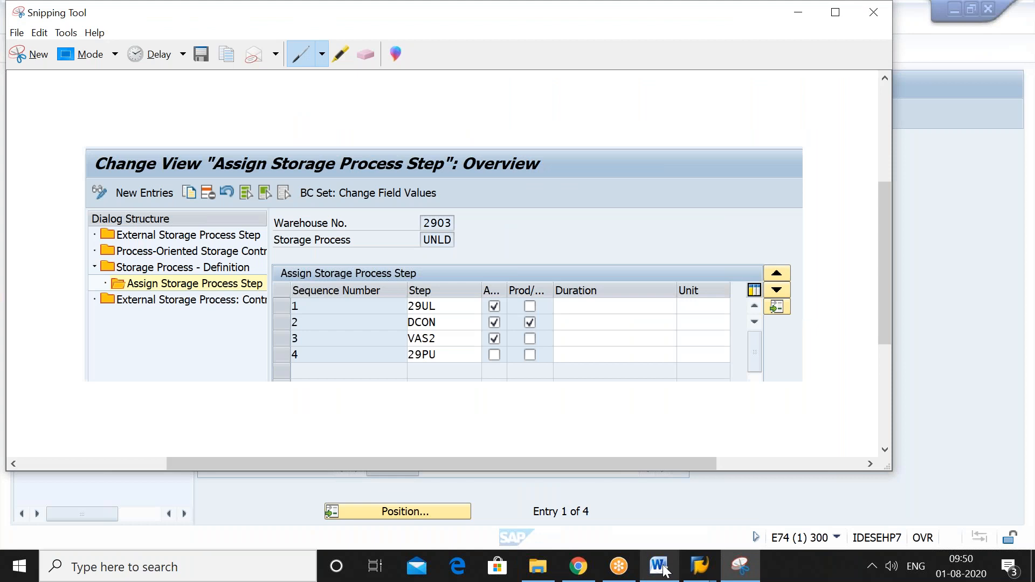
left_click(918, 401)
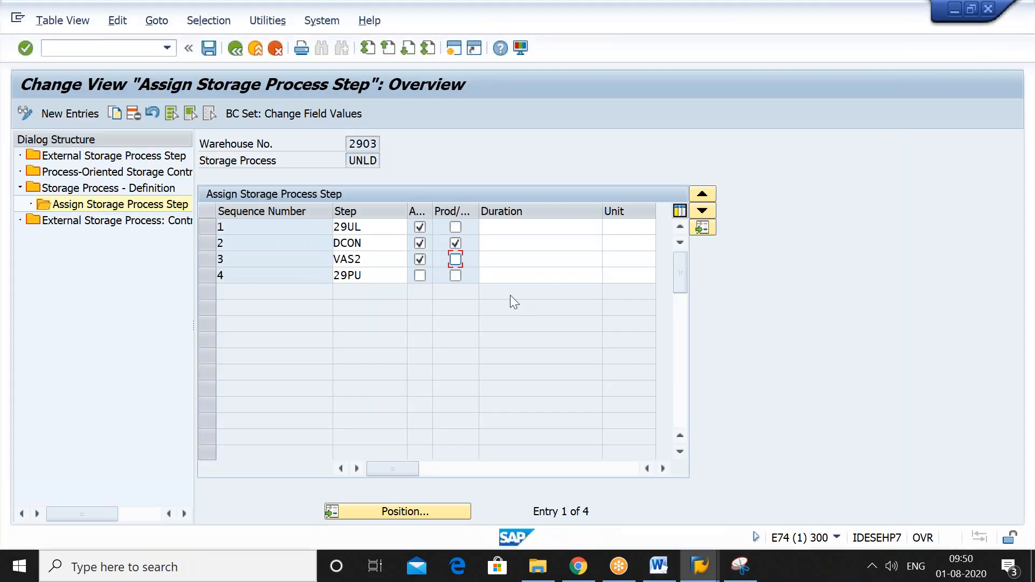
left_click(208, 50)
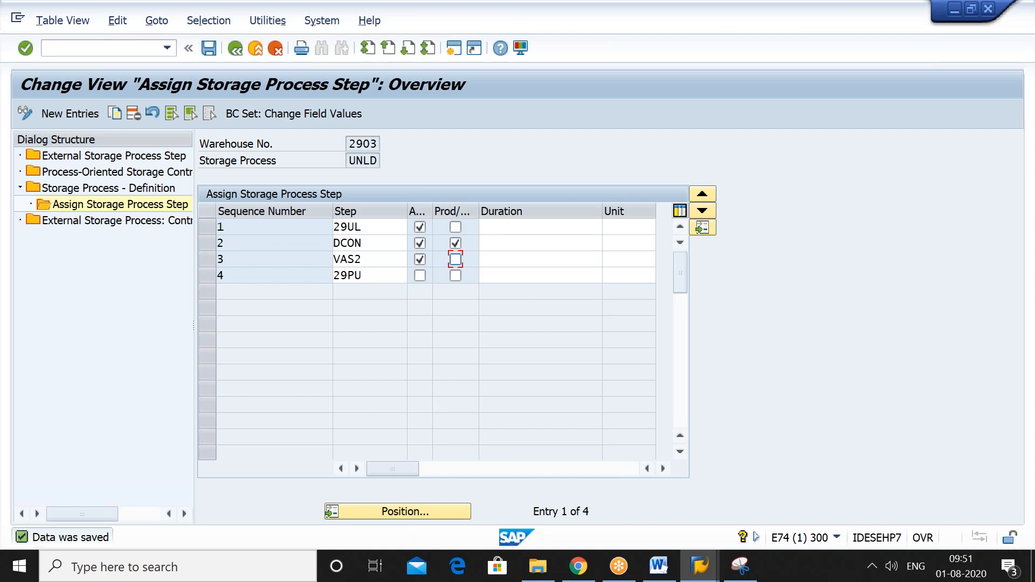
Open the Process-Oriented Storage Control overview and position the list at warehouse 2903.
left_click(134, 173)
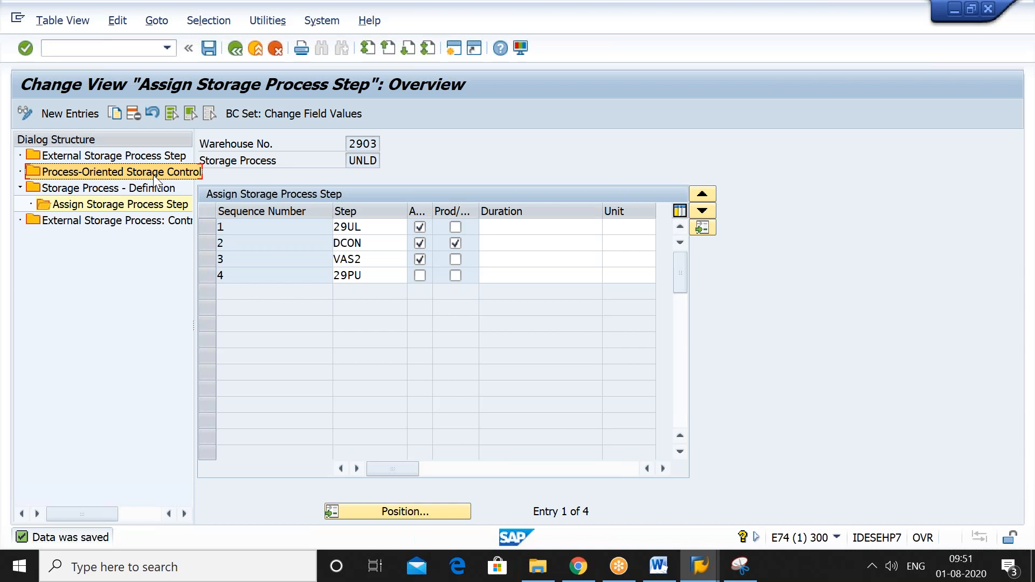
double_click(154, 175)
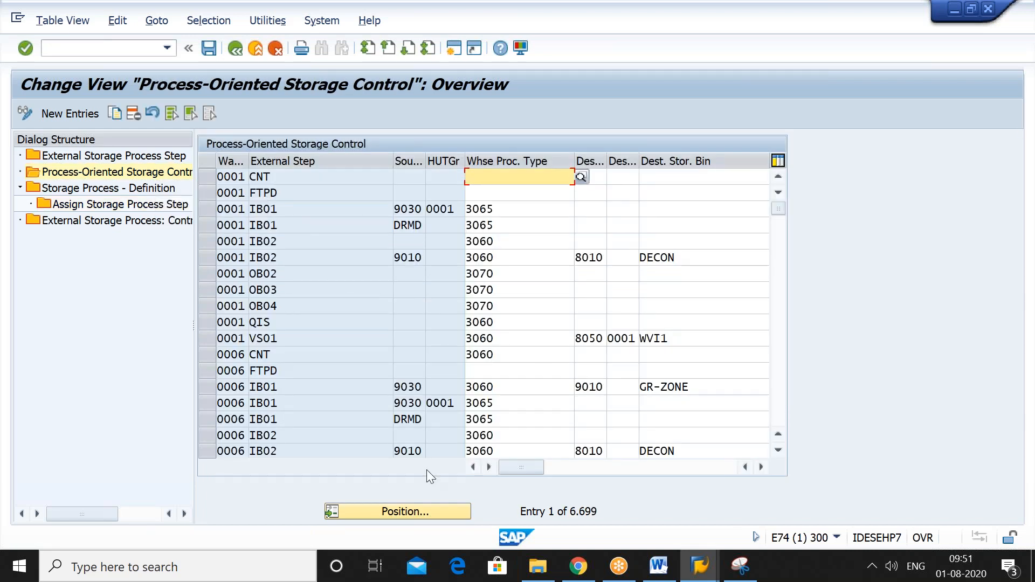
left_click(400, 511)
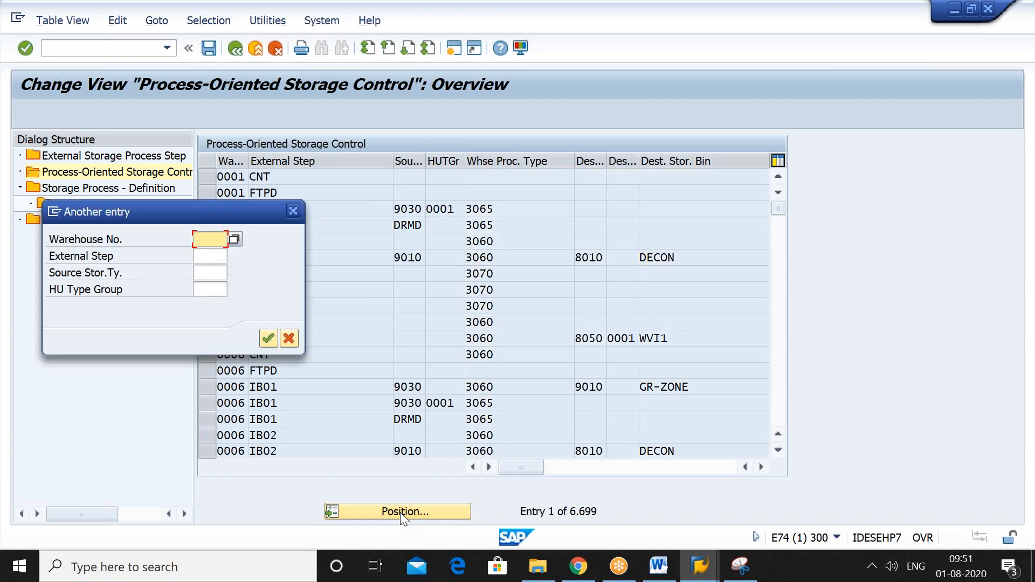
type("29")
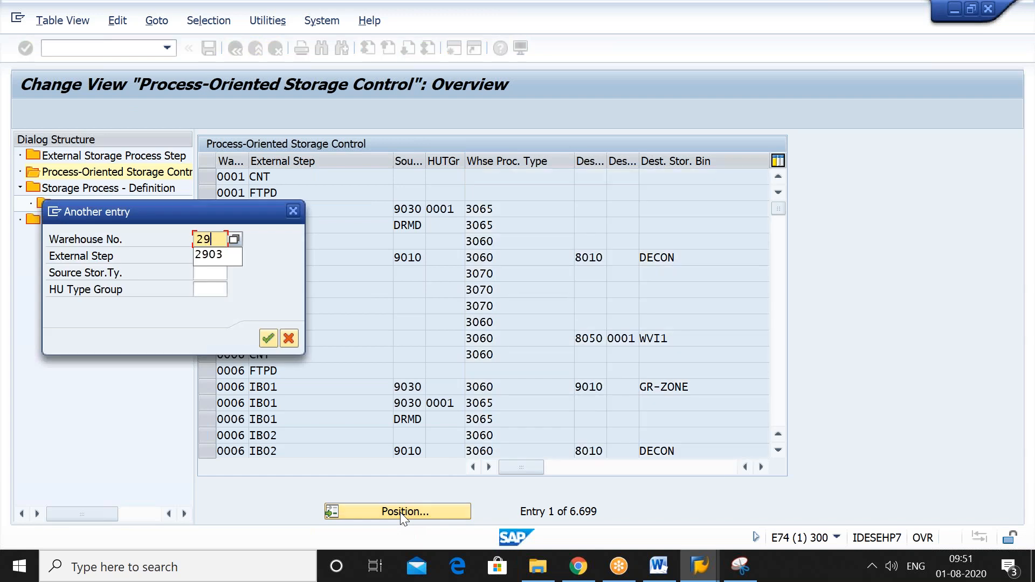
key("Down")
key("Return")
key("Return")
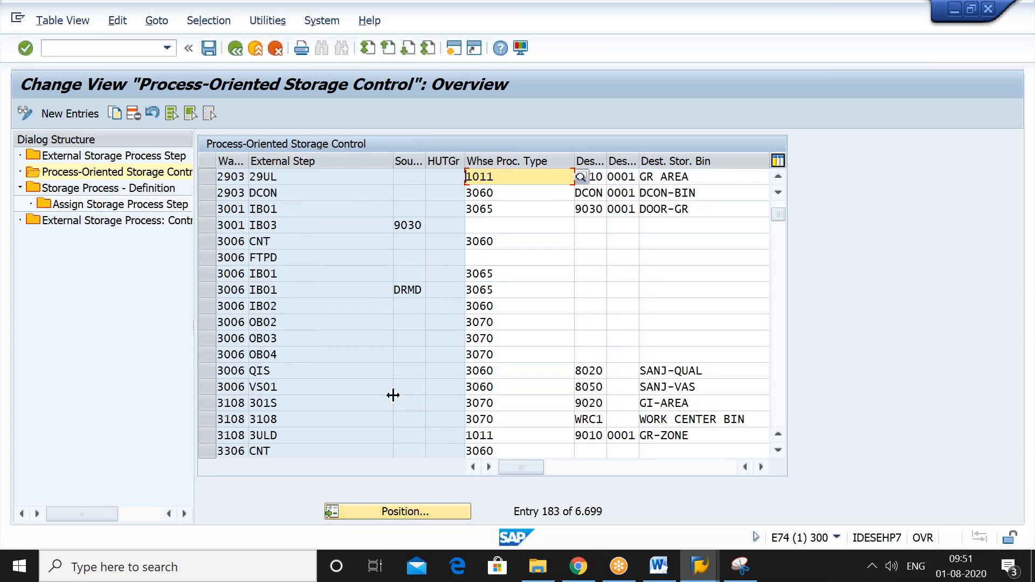
Examine the process type, destination storage type, section and bin of warehouse 2903's 29UL entry.
left_click(211, 178)
left_click(212, 189)
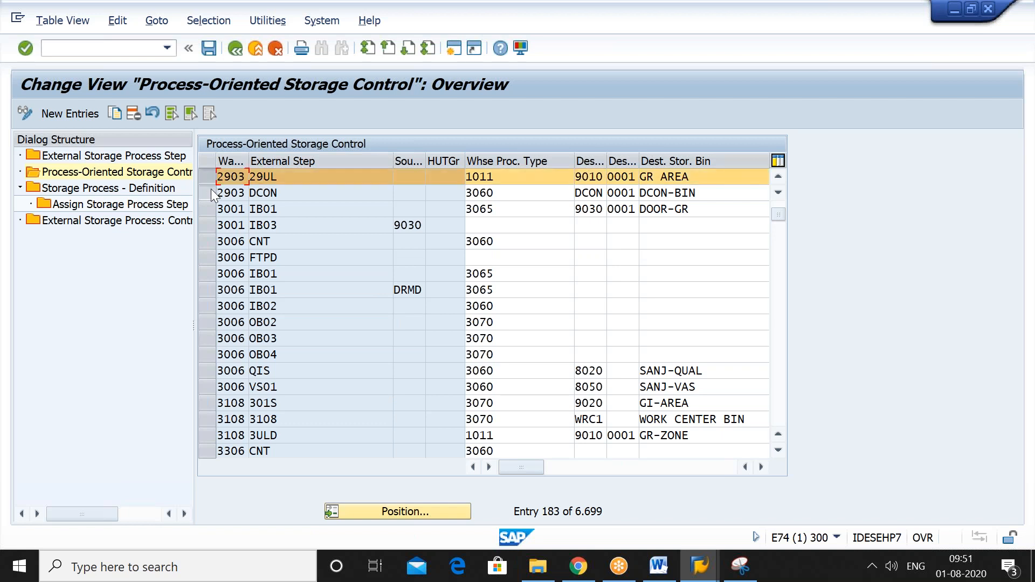
left_click(324, 171)
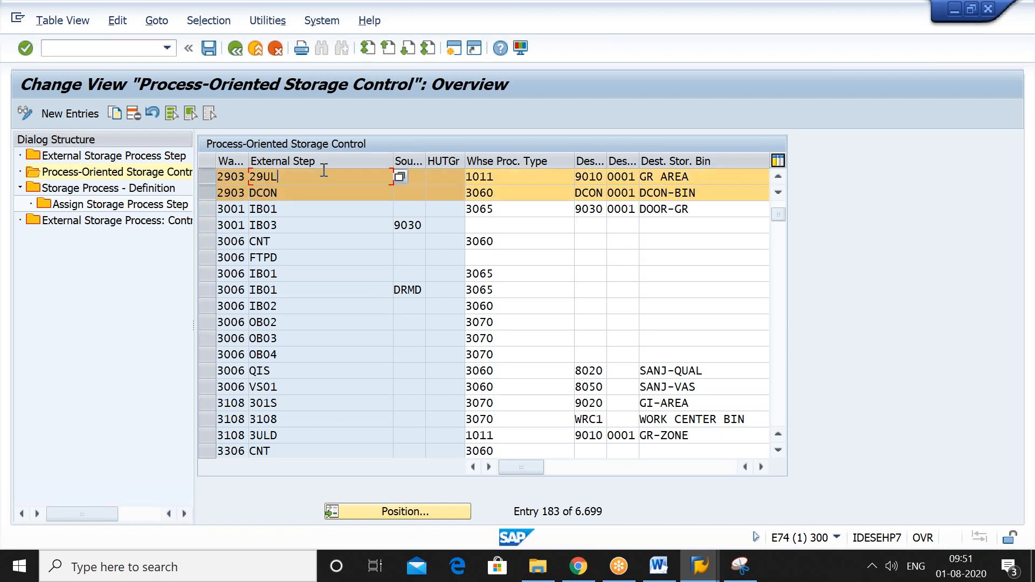
left_click(357, 194)
left_click(327, 178)
left_click(502, 177)
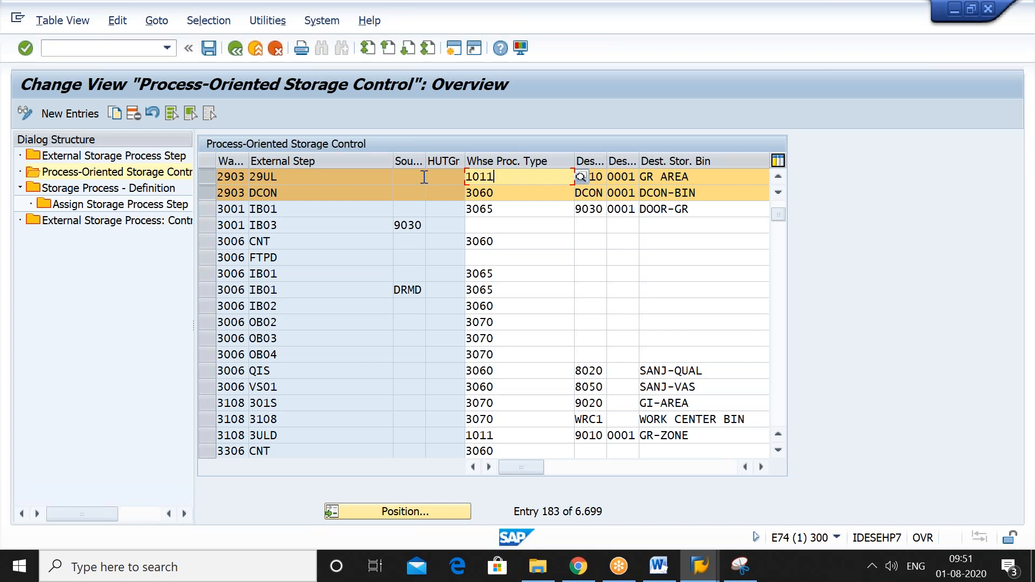
left_click(596, 177)
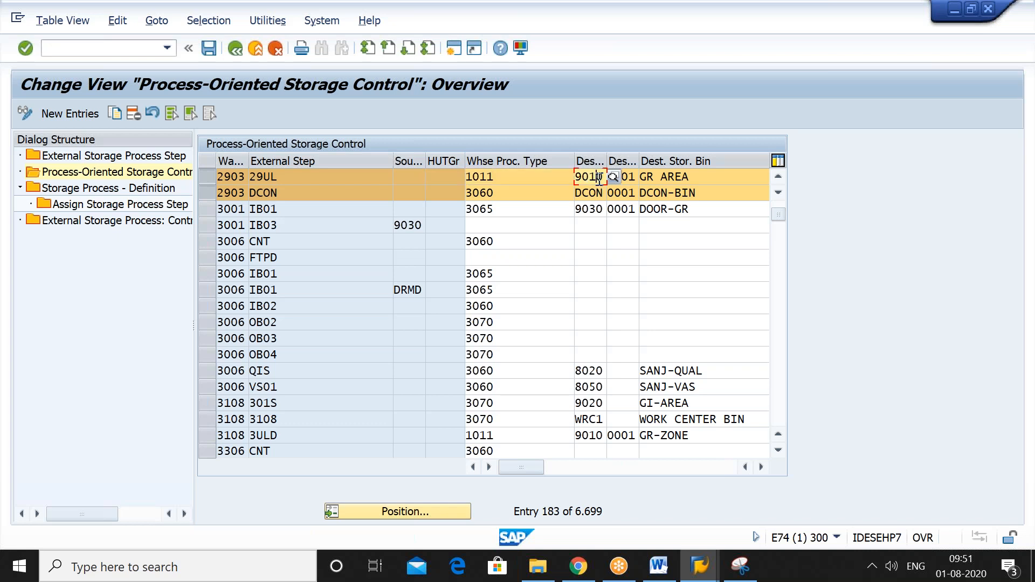
left_click(703, 174)
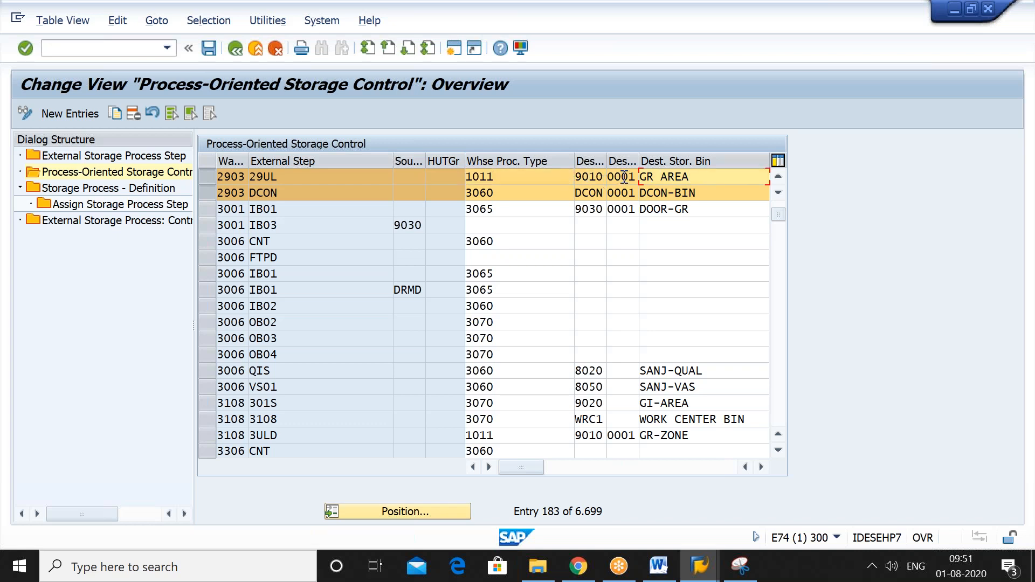
left_click(623, 178)
left_click(702, 177)
Examine the process type and destination data of warehouse 2903's DCON entry.
left_click(206, 192)
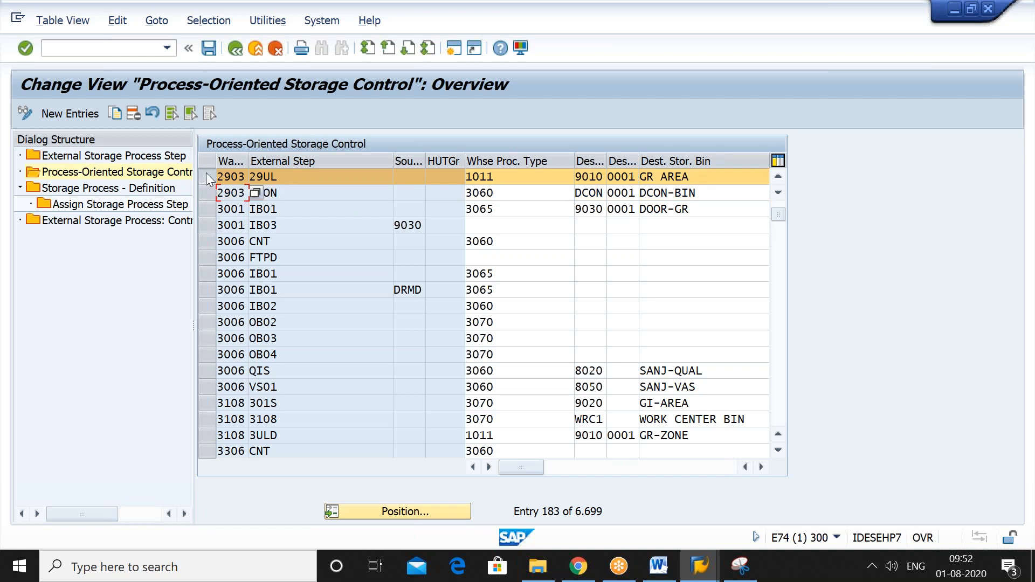
left_click(206, 176)
left_click(208, 192)
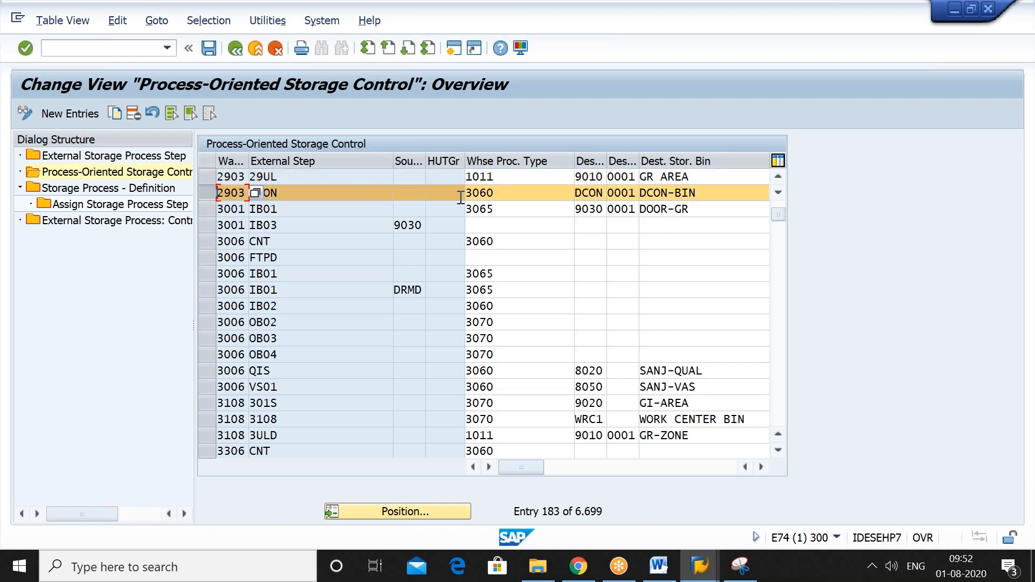
left_click(507, 193)
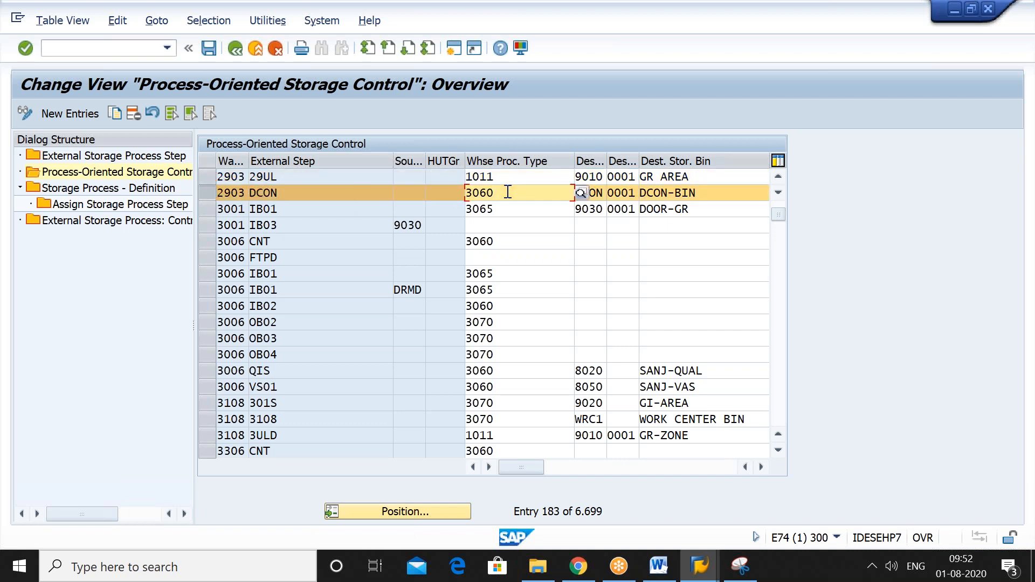
left_click(602, 193)
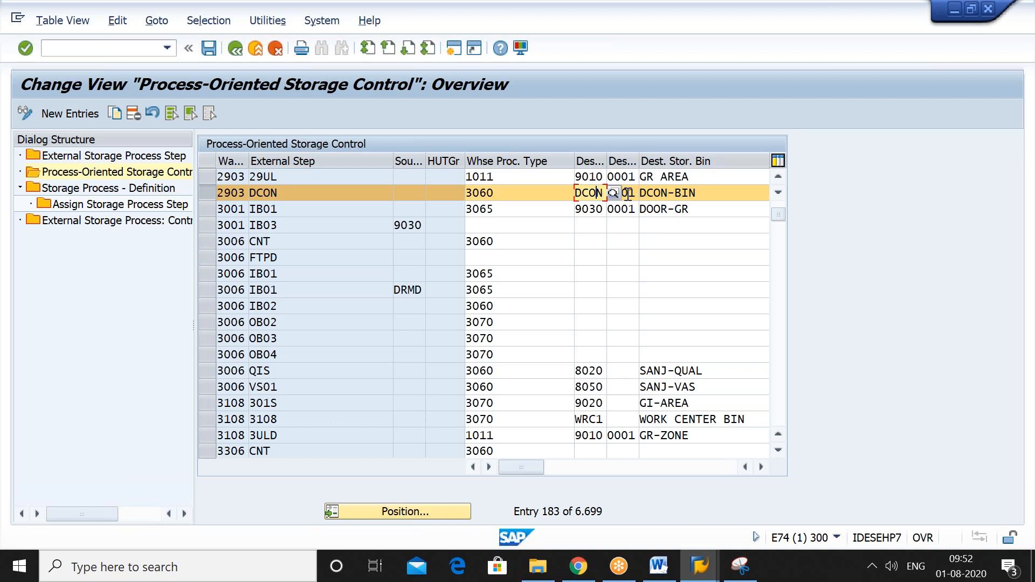
left_click(632, 193)
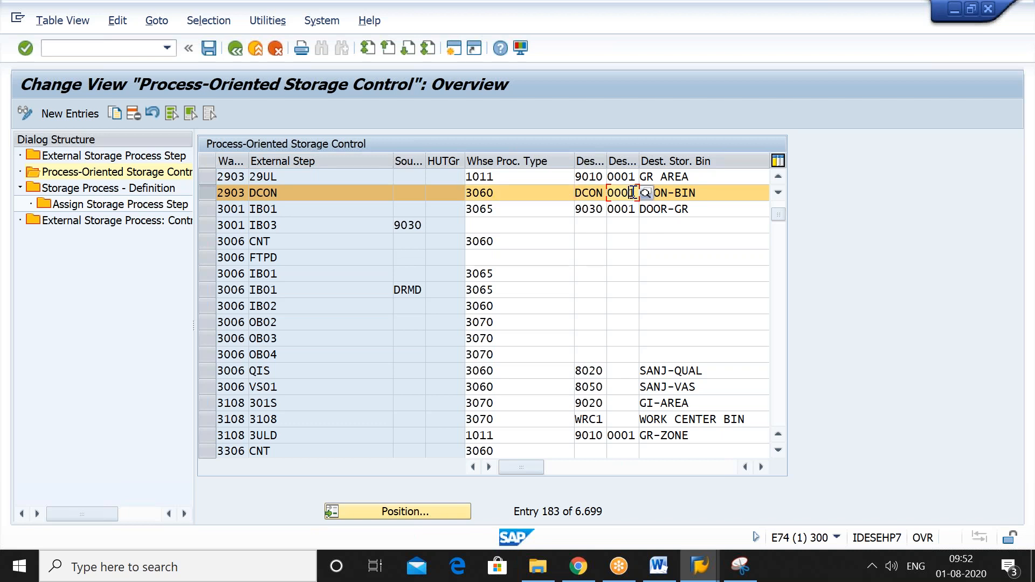
left_click(702, 193)
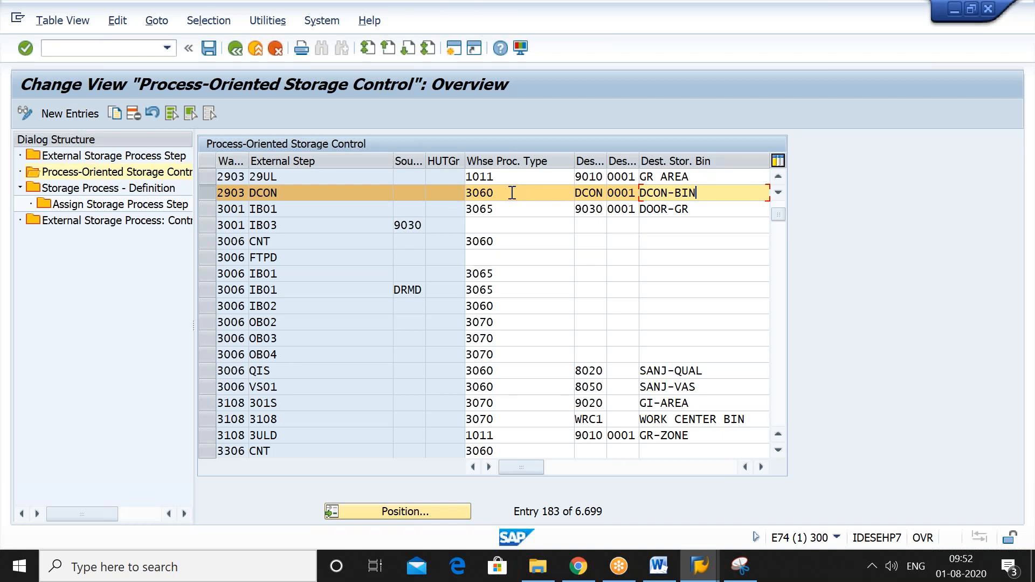
Open a new SAP session and display the SAP Reference IMG through transaction SPRO.
left_click(454, 49)
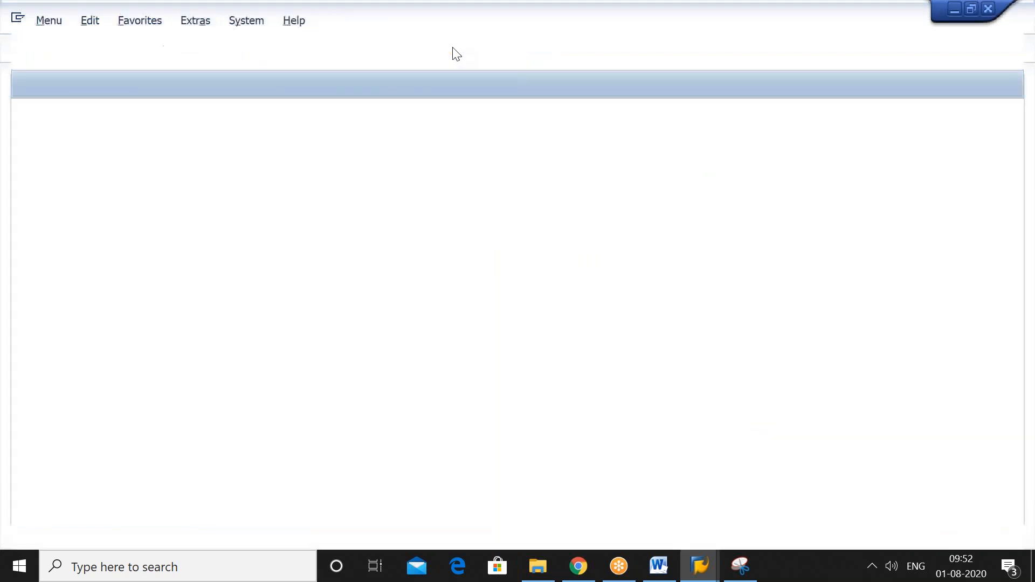
type("SPRO")
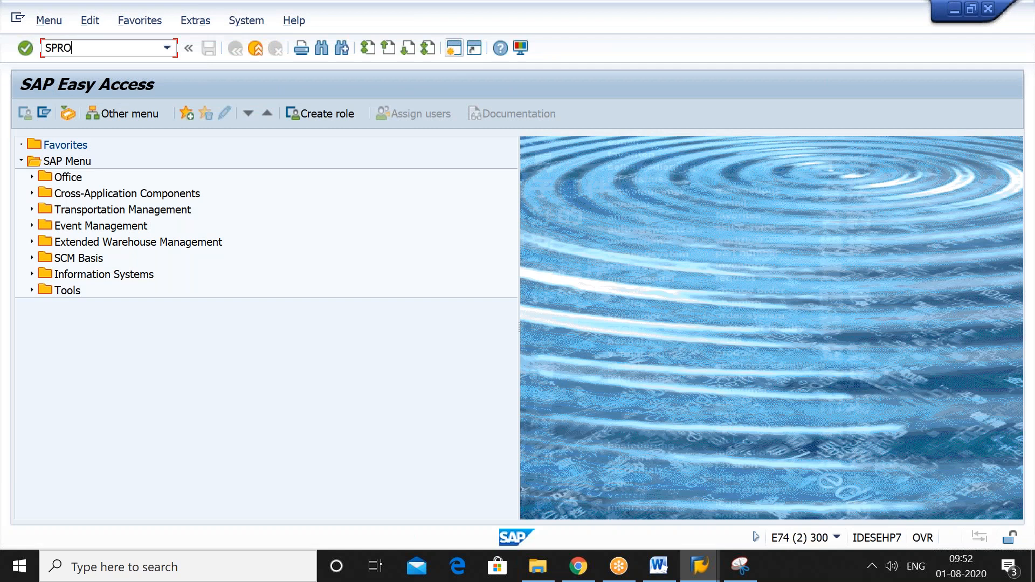
key("Return")
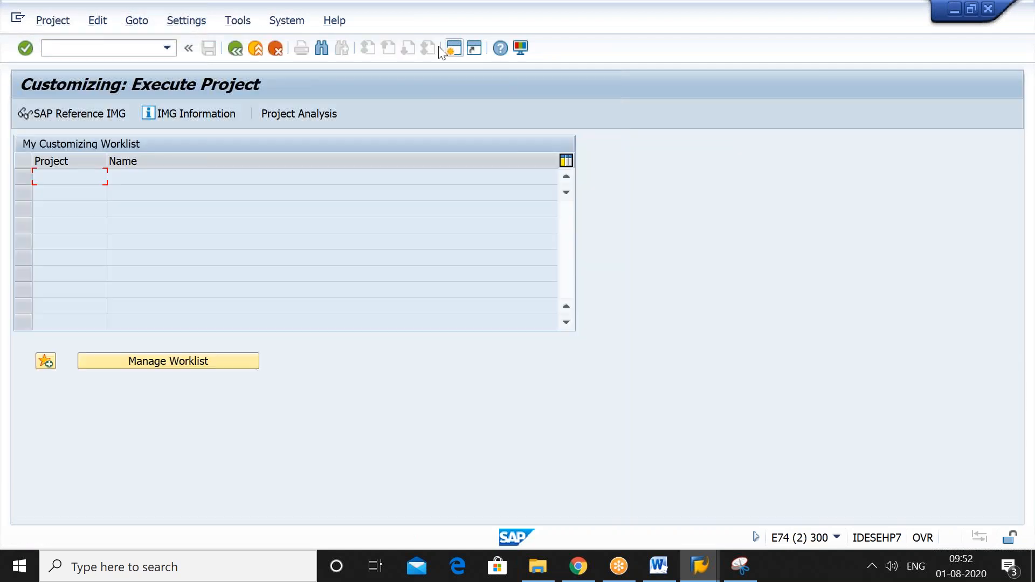
left_click(110, 115)
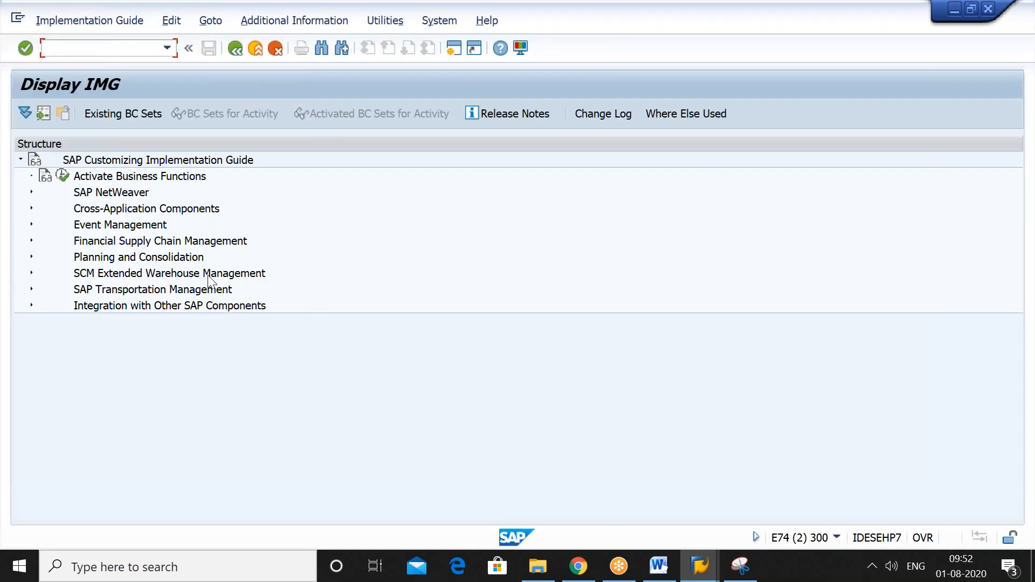
Expand the IMG through SCM Extended Warehouse Management and Extended Warehouse Management to Cross-Process Settings.
left_click(211, 280)
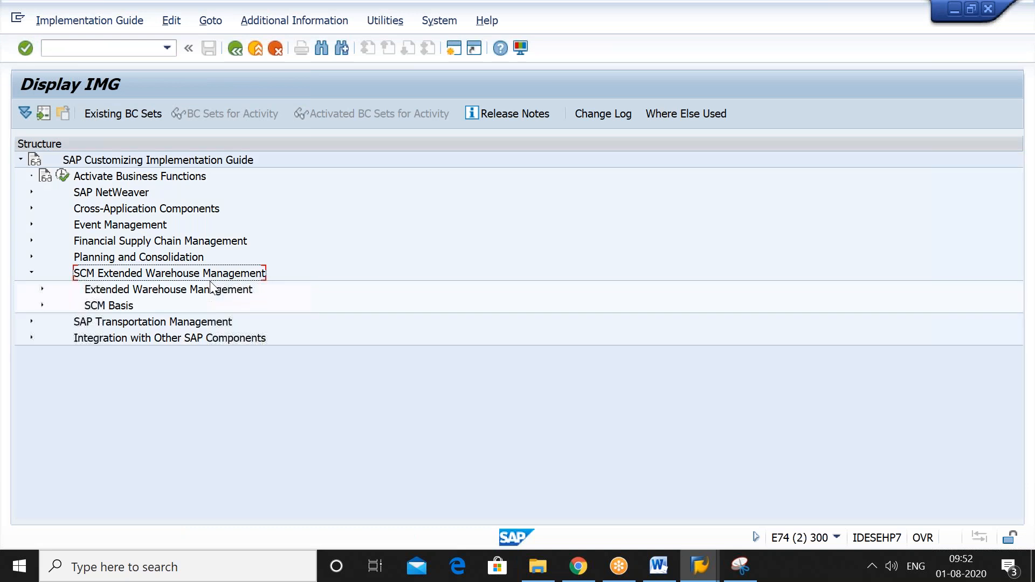
double_click(211, 286)
key("Down")
key("Down")
key("Down")
key("Down")
key("Down")
key("Right")
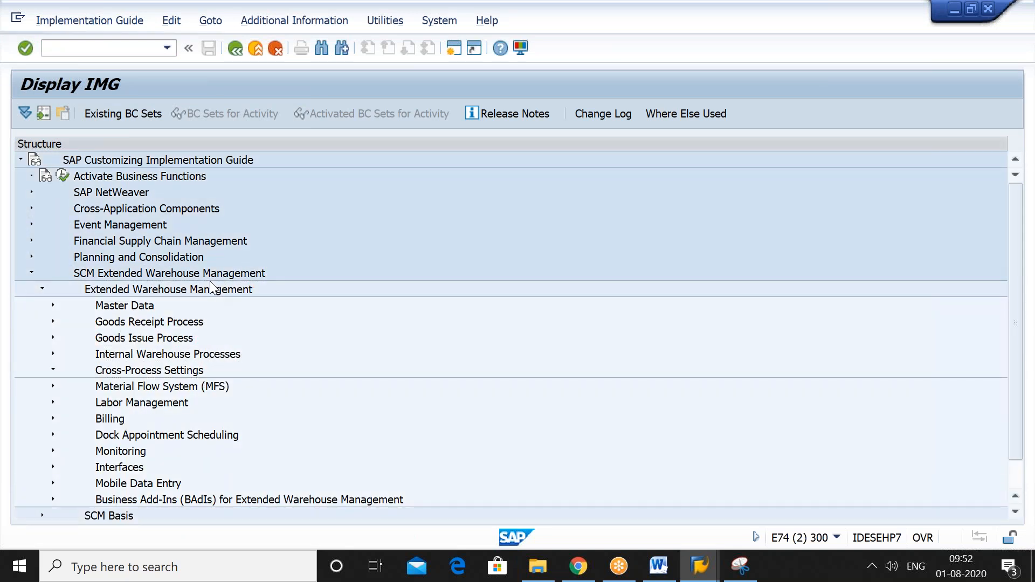
Expand Warehouse Task under Cross-Process Settings and execute Define Warehouse Process Type.
key("Down")
key("Down")
key("Down")
key("Down")
key("Down")
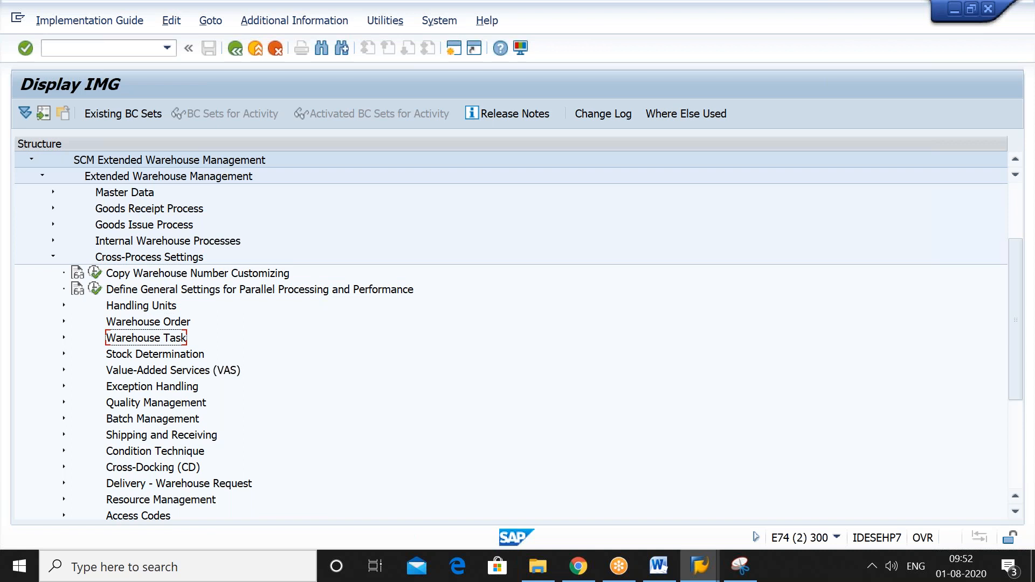
key("Right")
key("Down")
key("Down")
key("Down")
key("Down")
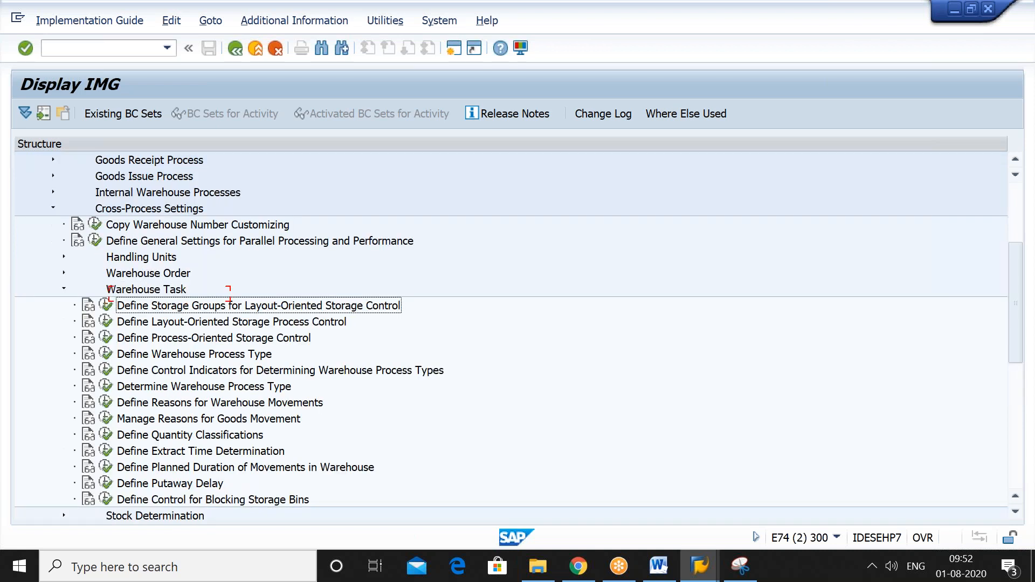
left_click(106, 355)
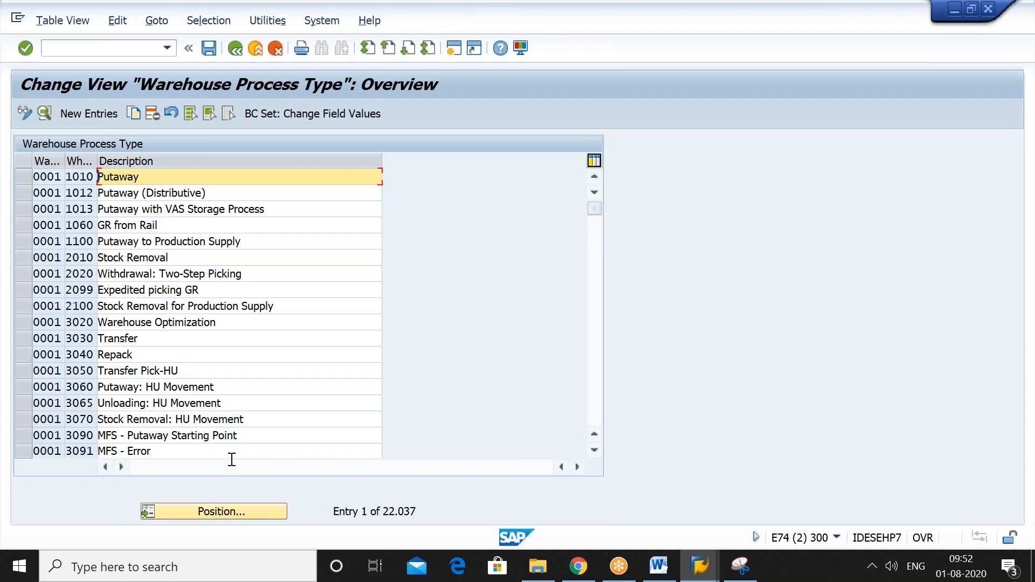
Position the process type list at warehouse 2903 and review the details of type 3060, Putaway: HU Movement.
left_click(221, 513)
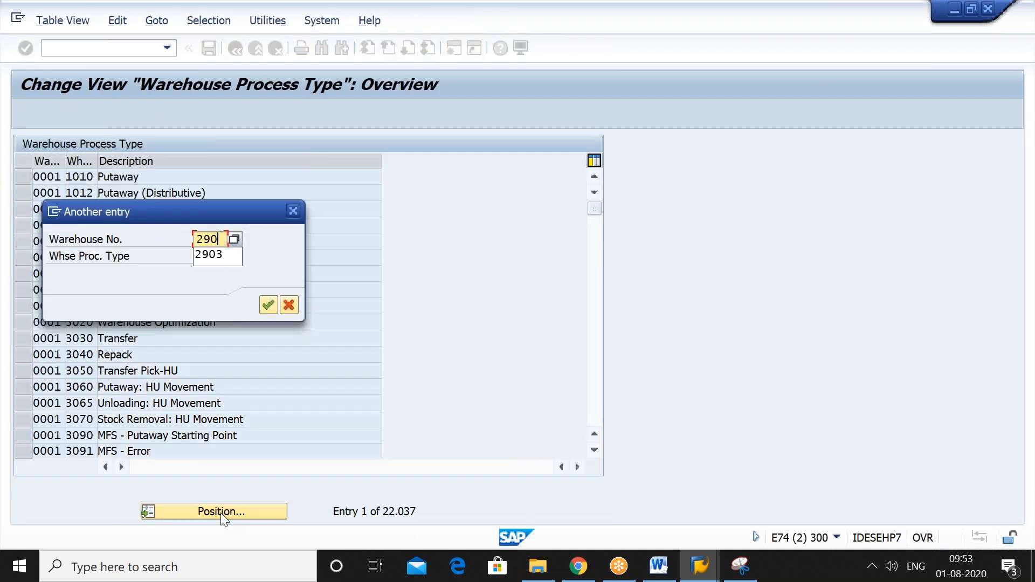
key("Return")
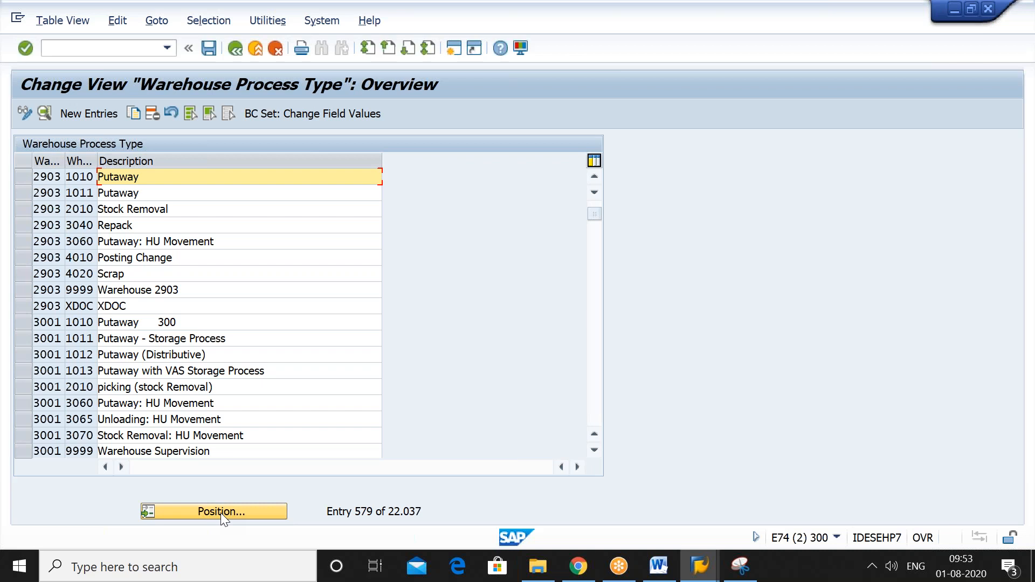
left_click(254, 245)
double_click(254, 245)
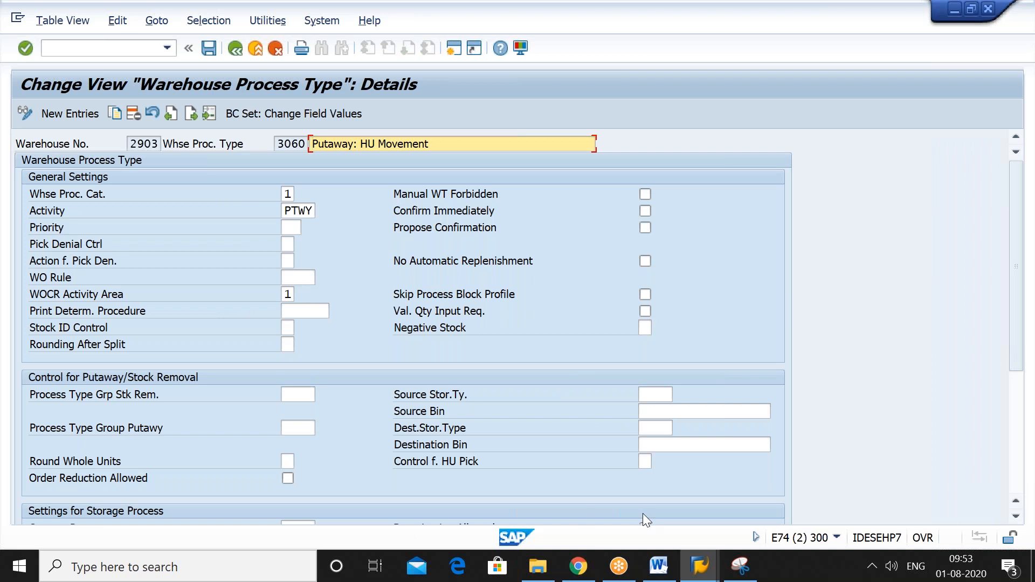
left_click_drag(1015, 272, 1031, 255)
Leave the process type customizing with /n, exit the second session and return to Process-Oriented Storage Control.
left_click(93, 48)
type("/n")
key("Return")
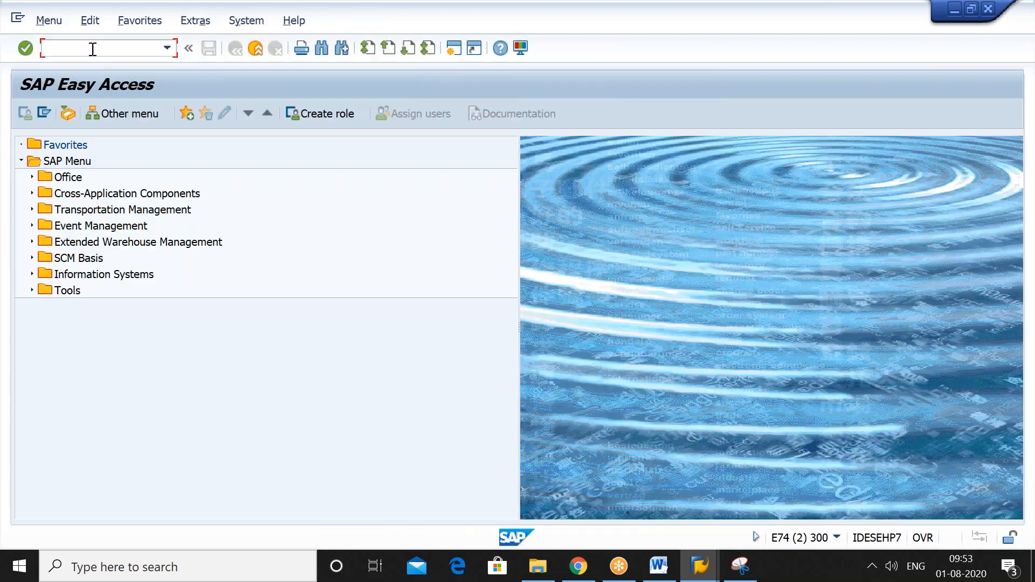
left_click(256, 49)
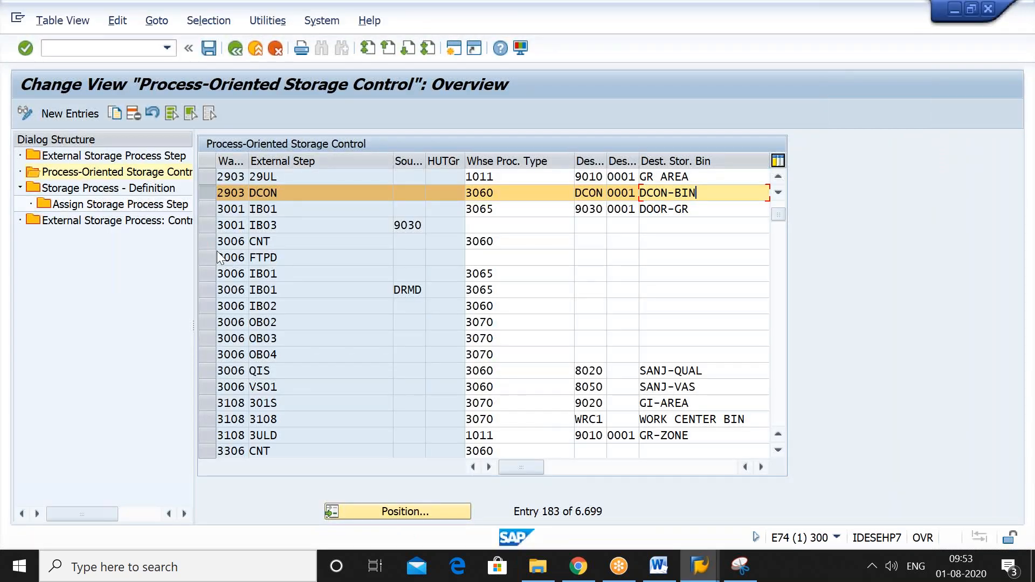
Start a new Process-Oriented Storage Control entry for warehouse 2903 with external step VAS2.
left_click(82, 114)
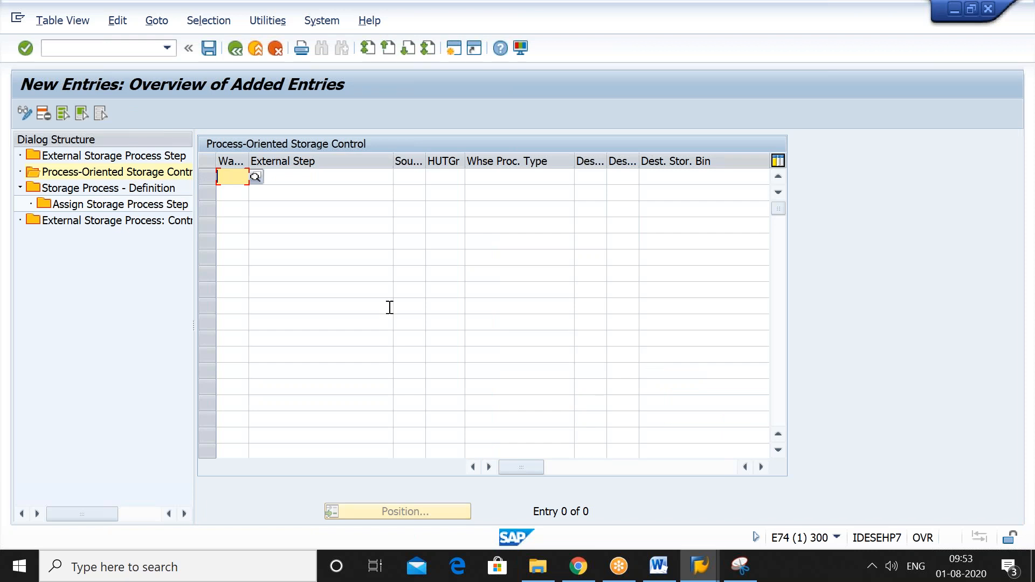
type("29")
key("Down")
key("Return")
key("Tab")
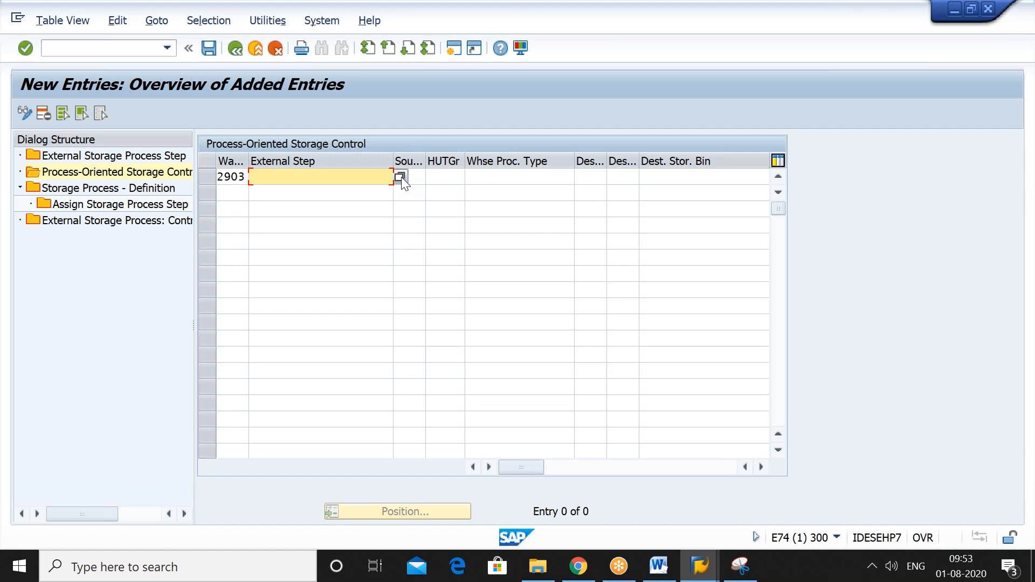
left_click(401, 177)
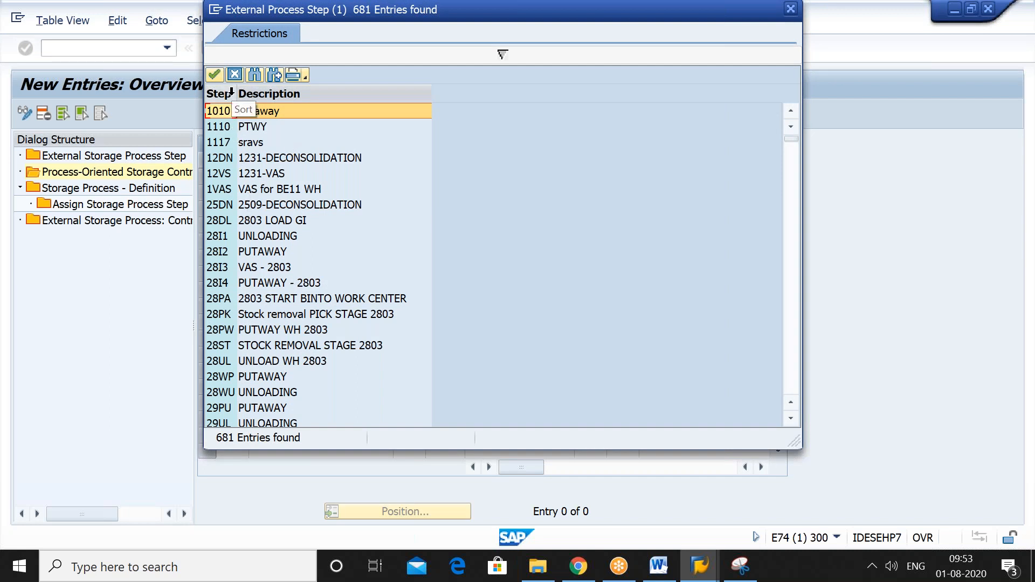
left_click(236, 75)
type("C")
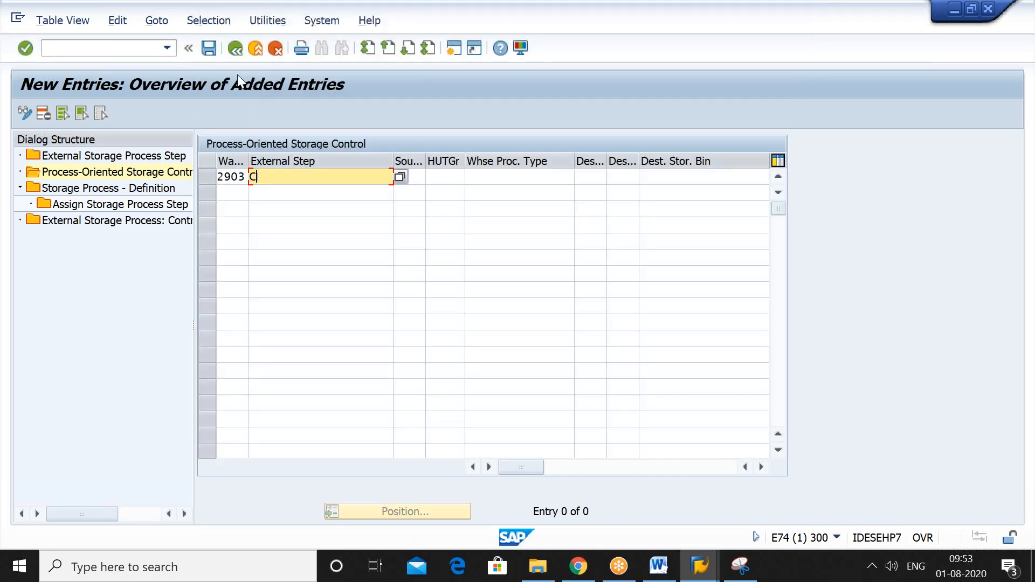
key("BackSpace")
type("VAS2")
key("Tab")
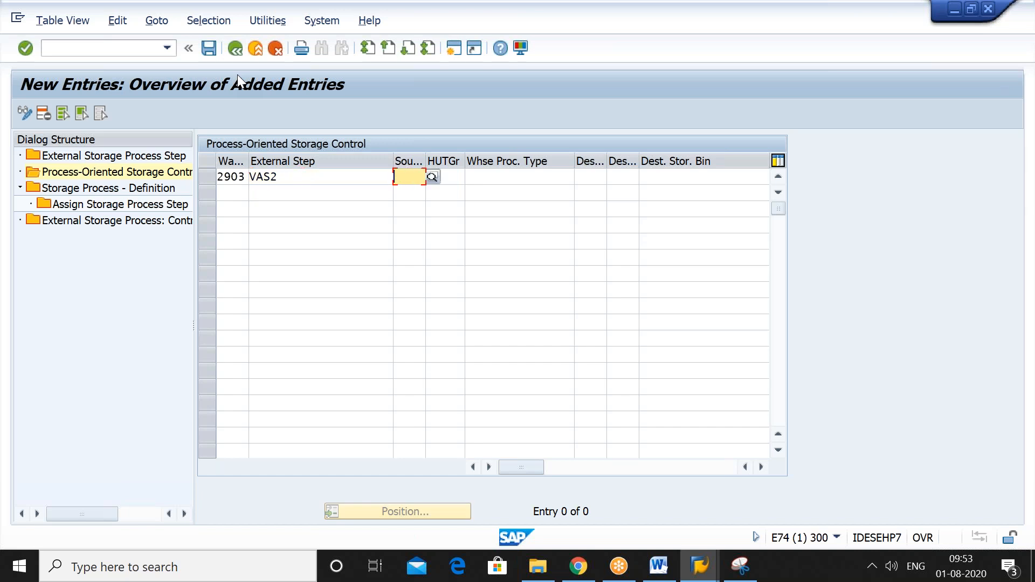
Assign warehouse process type 3060 and destination storage type VAS1 to the VAS2 entry.
key("Tab")
key("Tab")
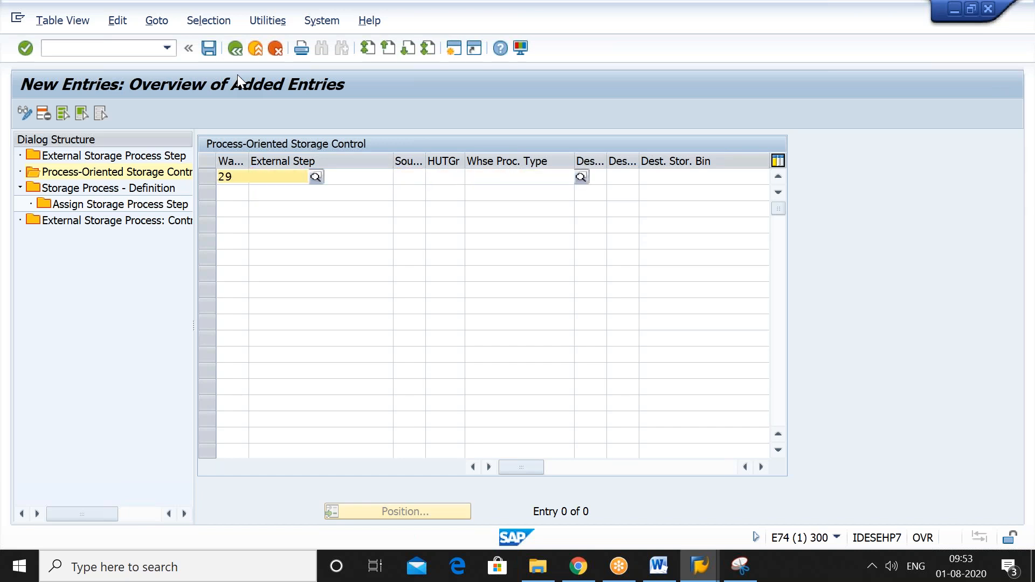
type("3")
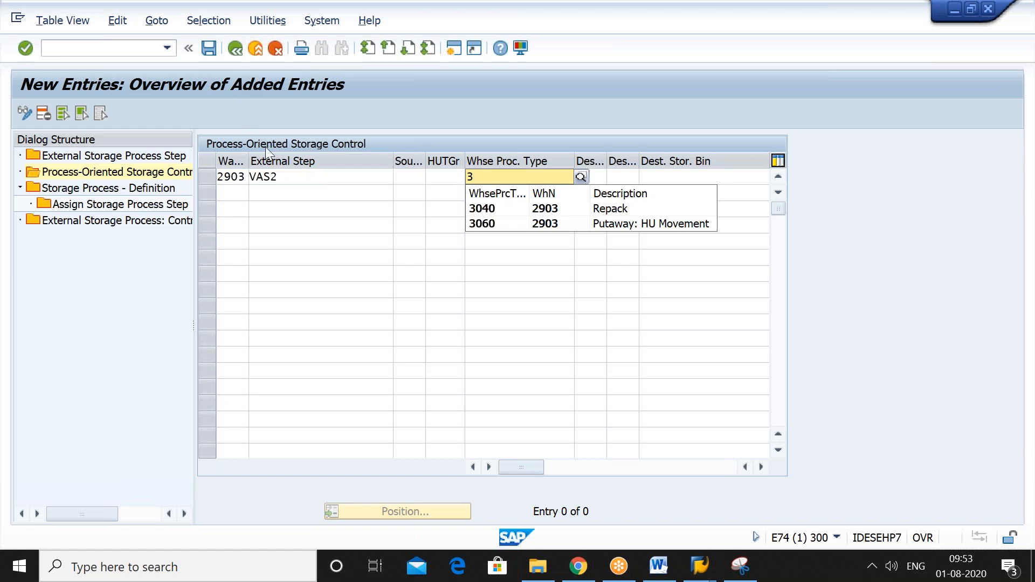
left_click(526, 224)
left_click(597, 178)
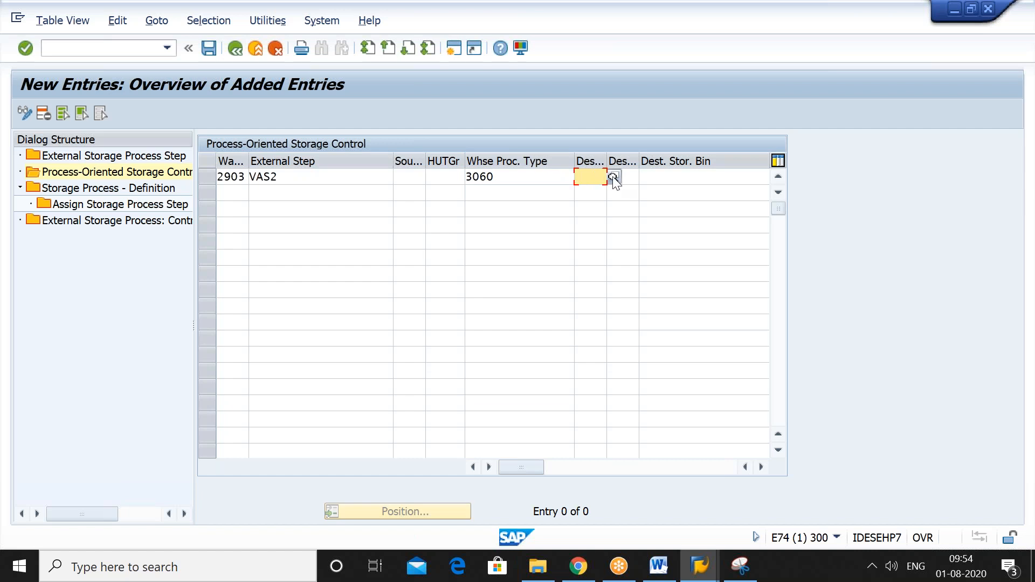
left_click(615, 176)
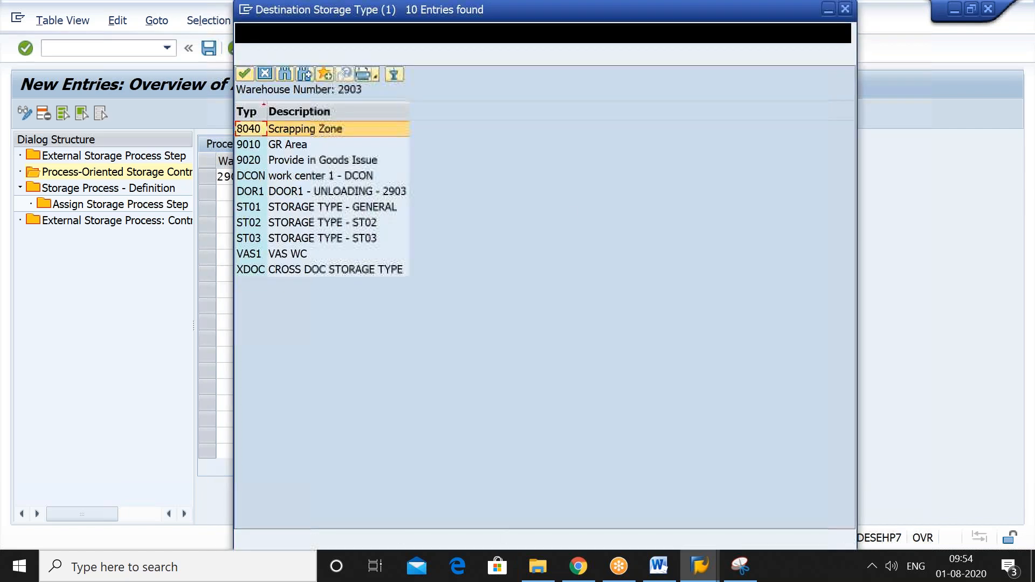
double_click(302, 254)
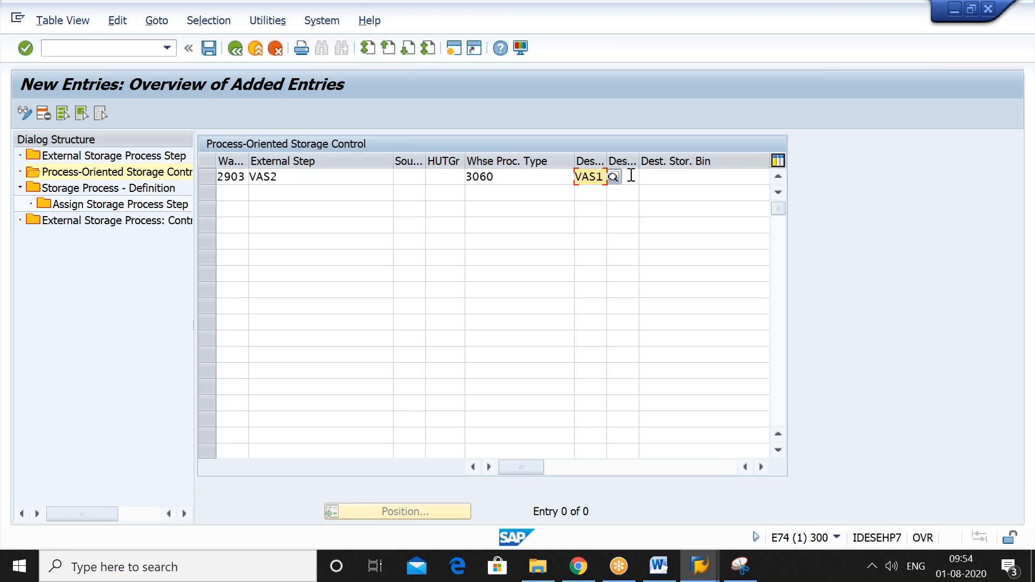
Complete the VAS2 entry's destination with storage section 0001 and storage bin VAS BIN.
left_click(629, 176)
key("F4")
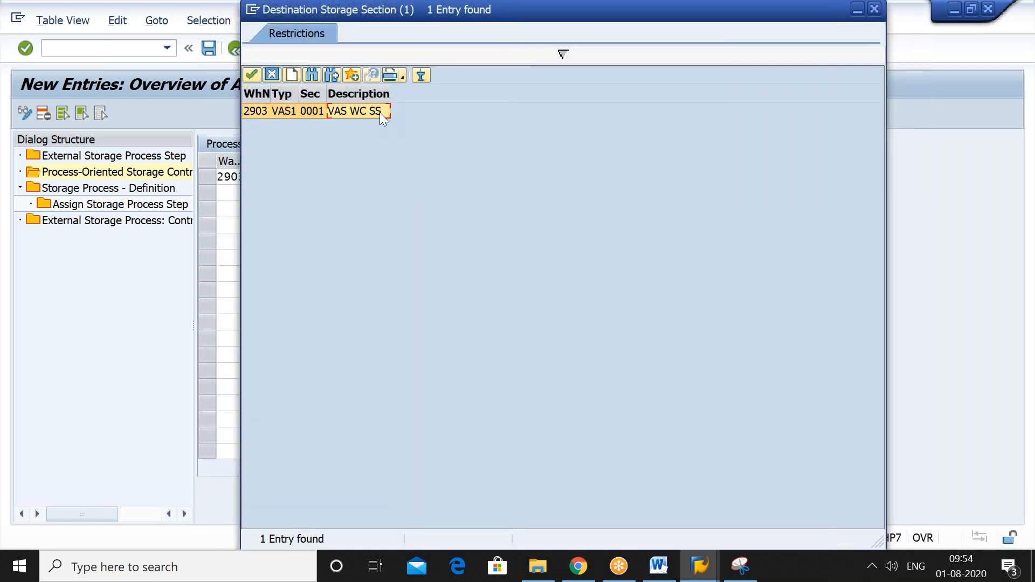
double_click(380, 112)
left_click(737, 178)
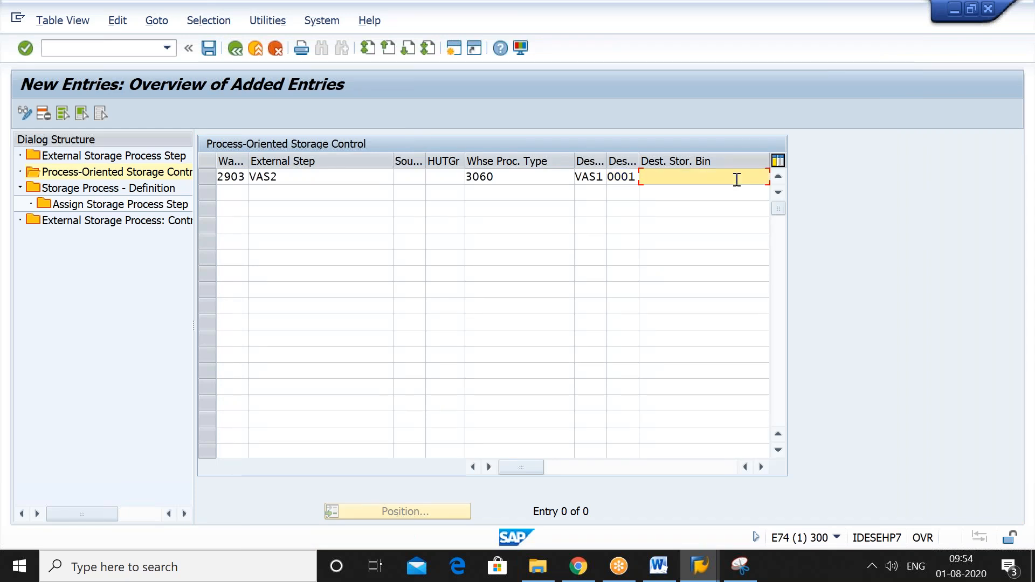
left_click(761, 467)
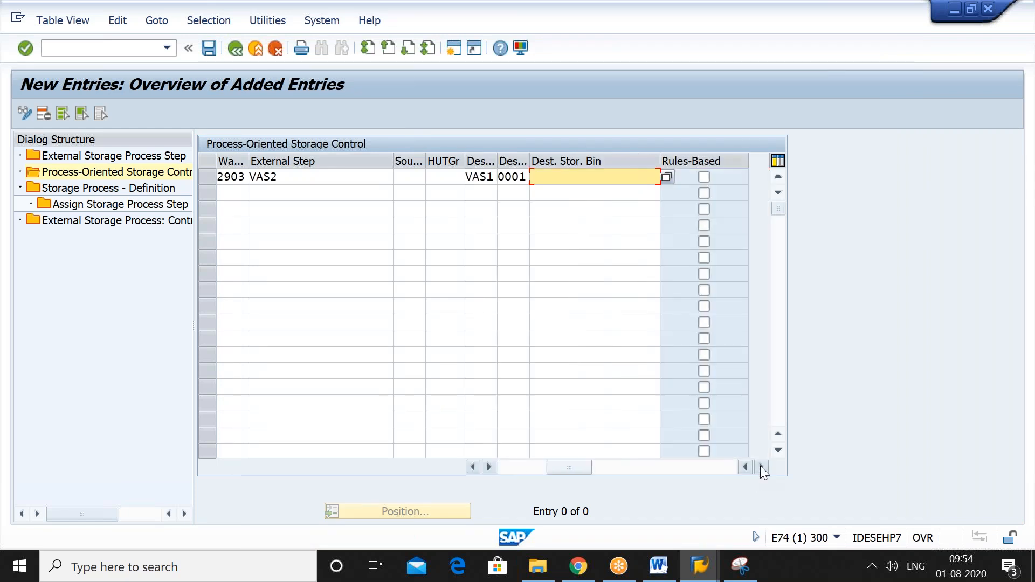
left_click(668, 178)
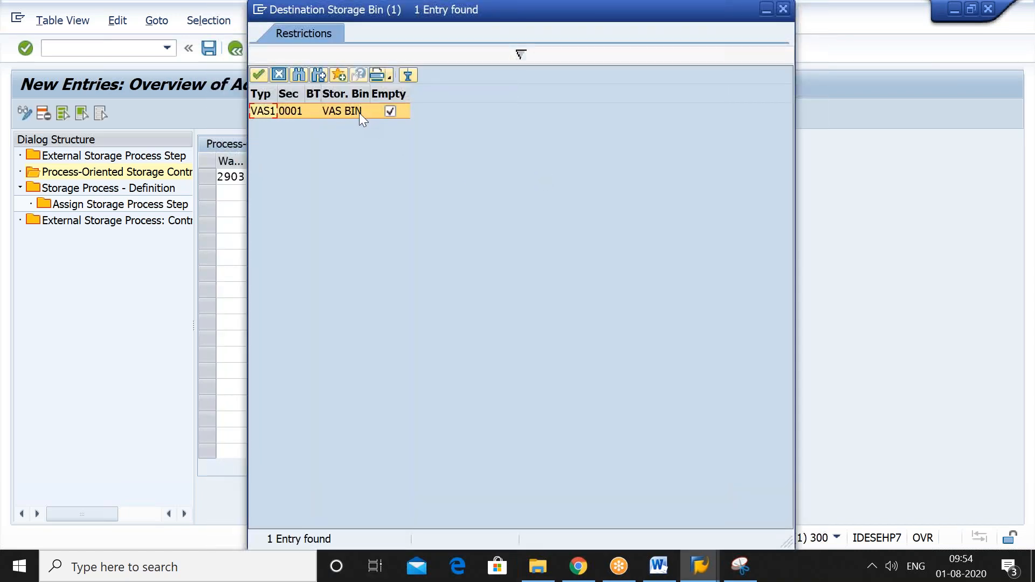
double_click(359, 112)
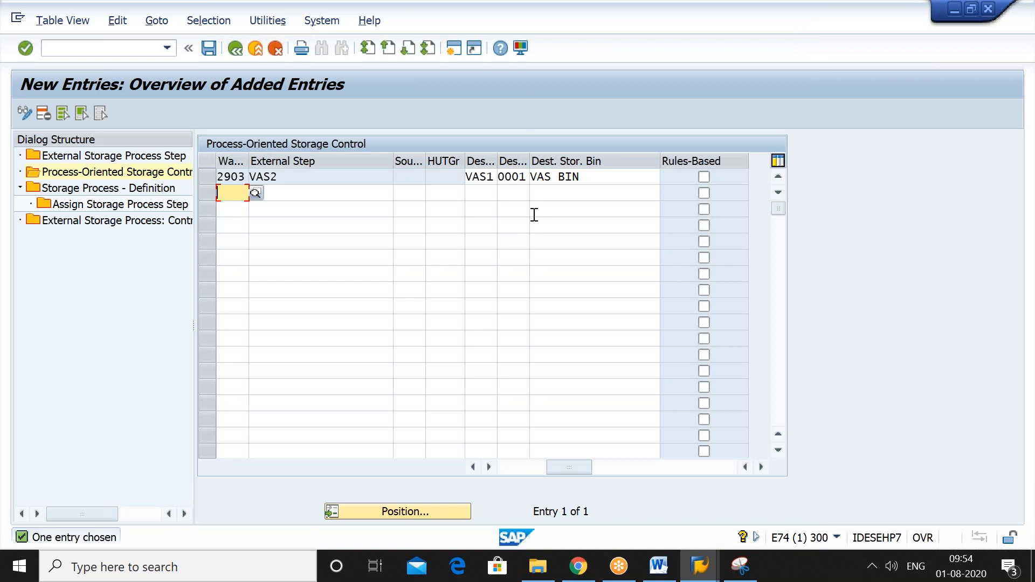
Capture the Process-Oriented Storage Control entry as a screenshot and paste it at the end of the Word document 28032020.
left_click(742, 567)
left_click(36, 56)
left_click_drag(6, 64, 802, 245)
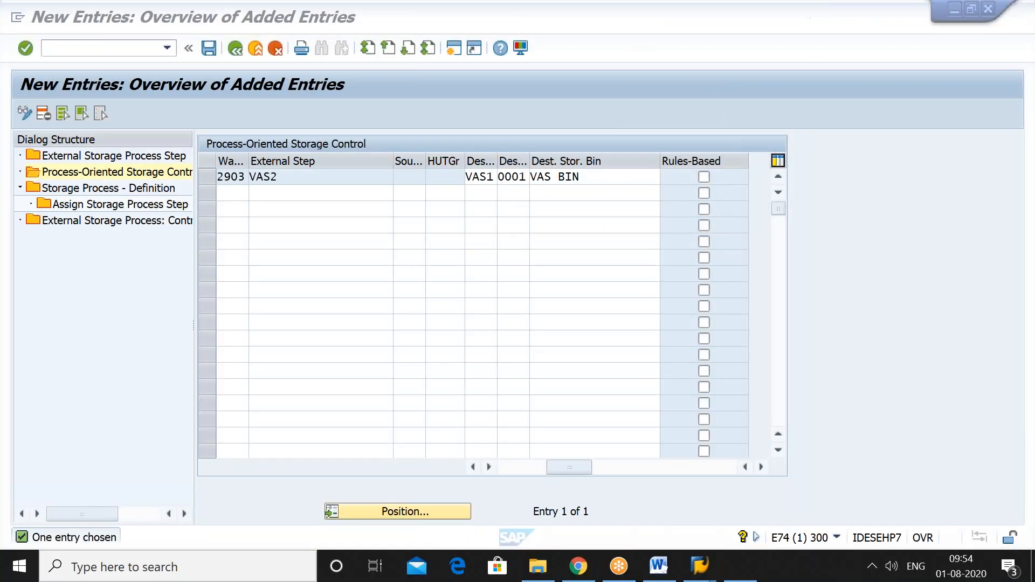
left_click(662, 564)
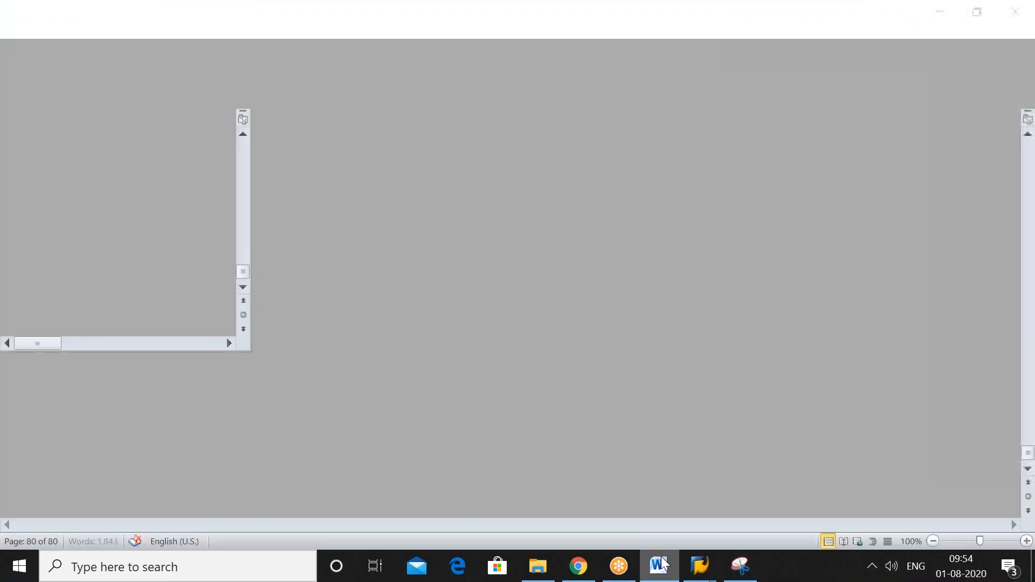
key("ctrl+v")
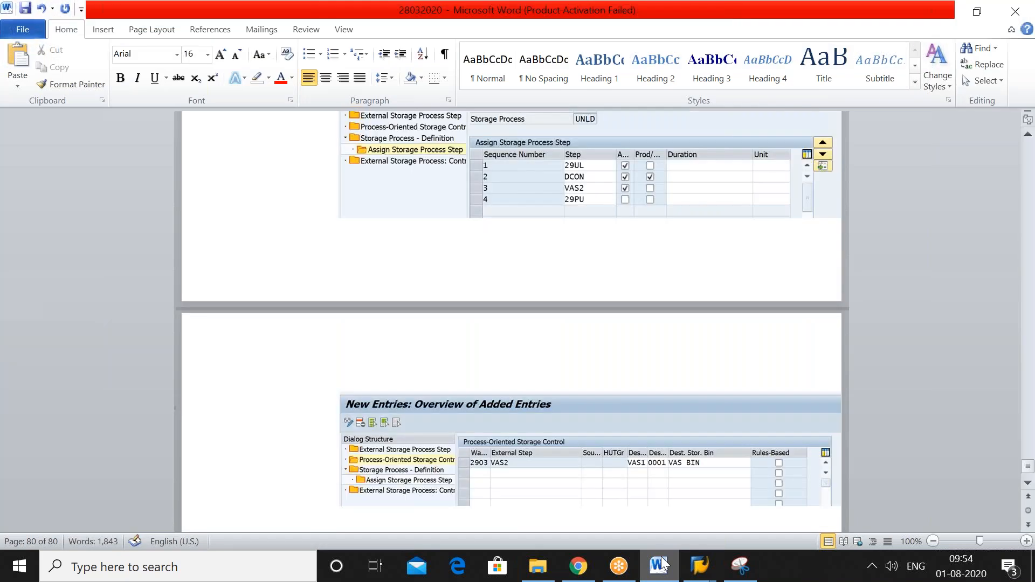
key("Return")
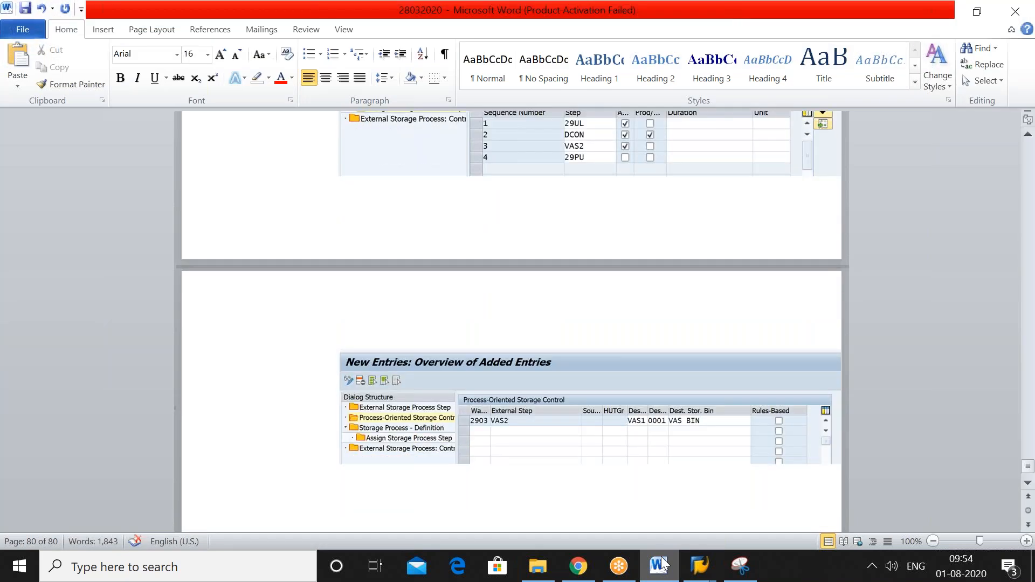
Return to SAP and save the new Process-Oriented Storage Control entry.
left_click(668, 564)
left_click(840, 474)
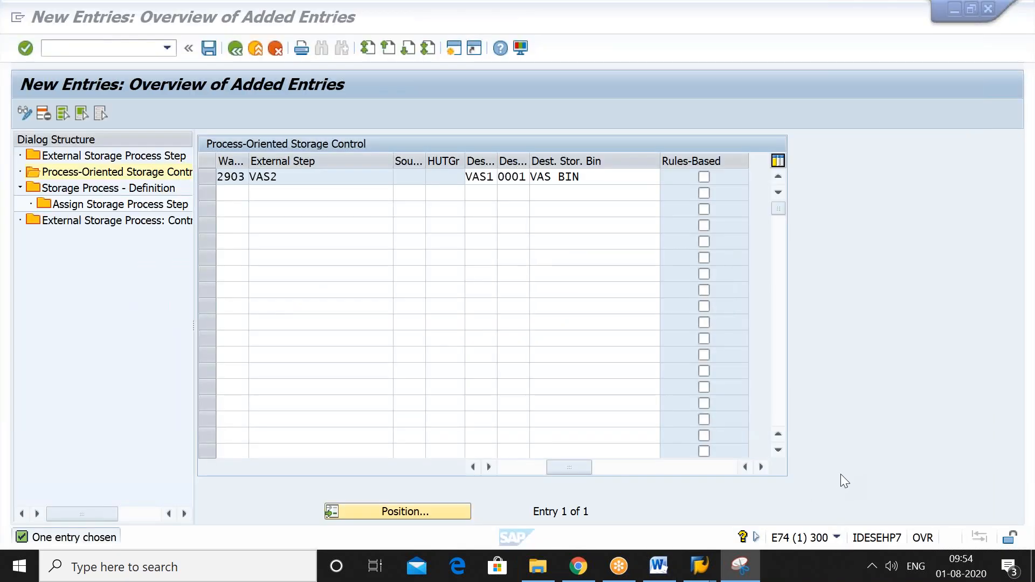
left_click(209, 50)
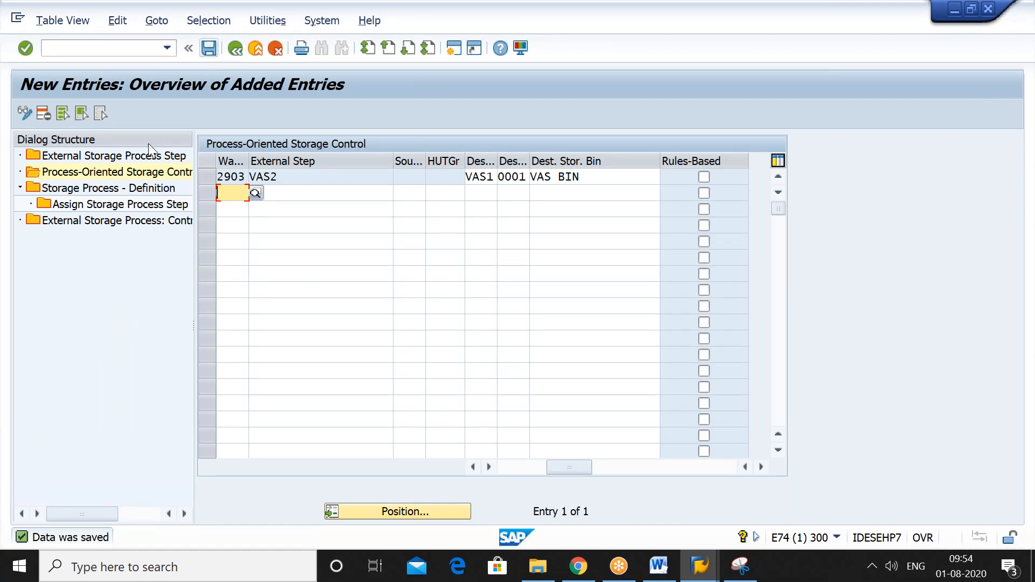
Position the External Storage Process Step list at VAS2 and review its description and internal process step.
left_click(150, 157)
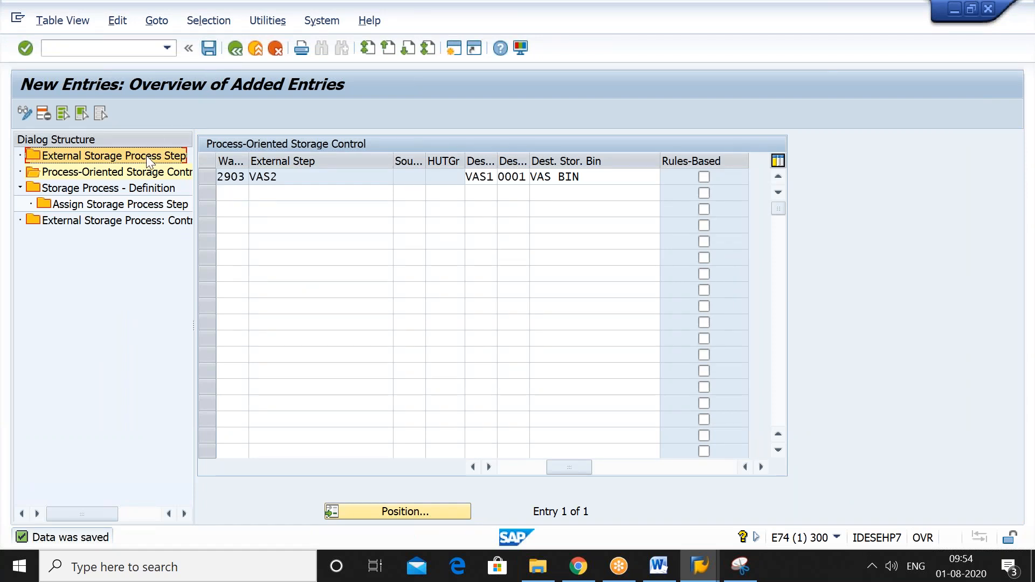
double_click(148, 157)
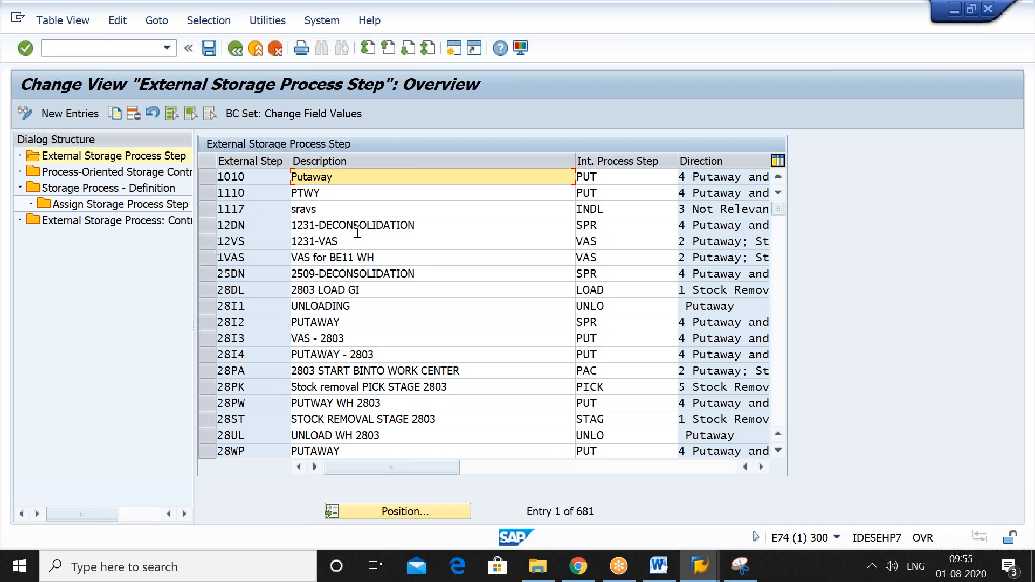
left_click(407, 512)
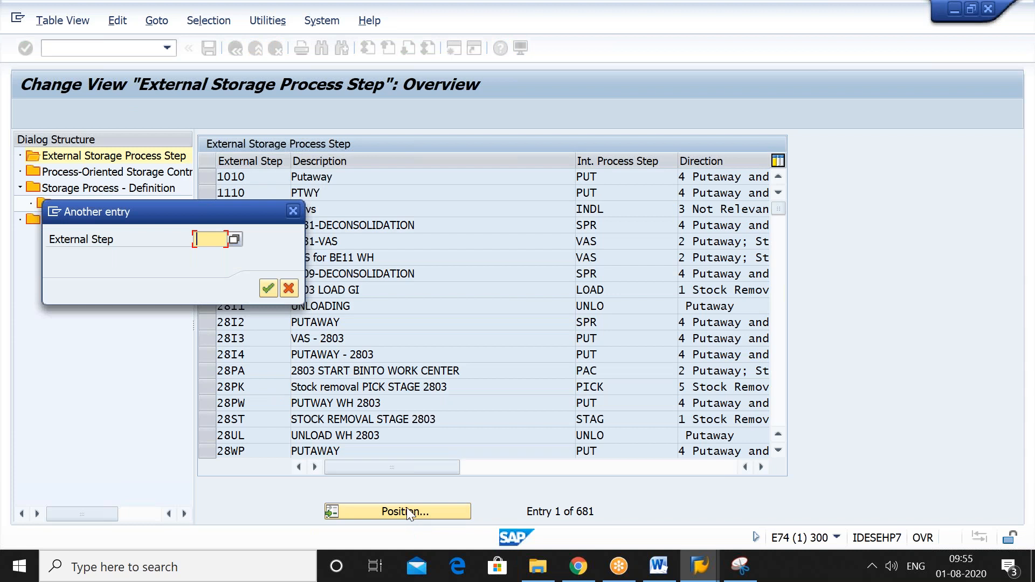
type("VAS2")
key("Return")
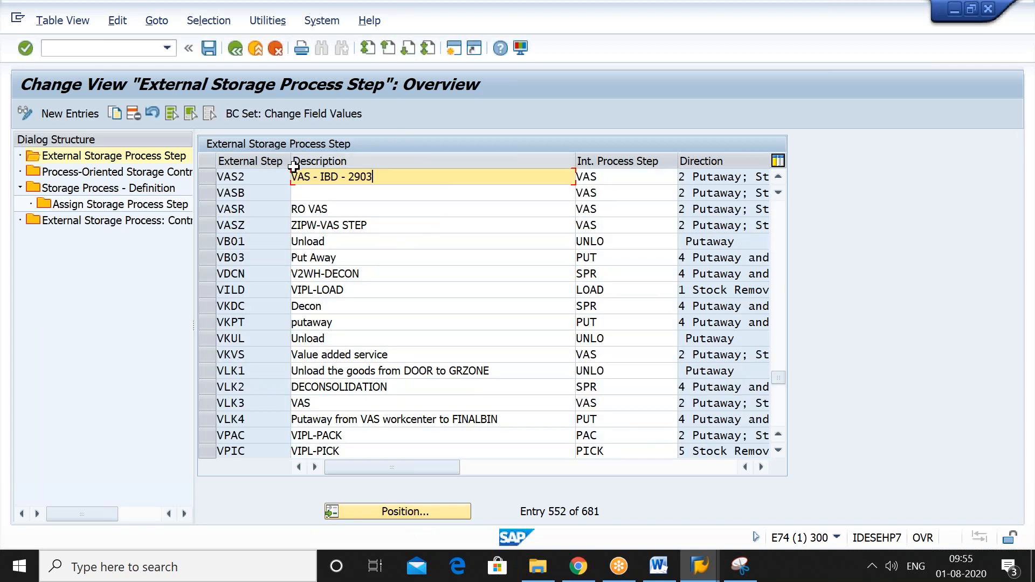
left_click(209, 177)
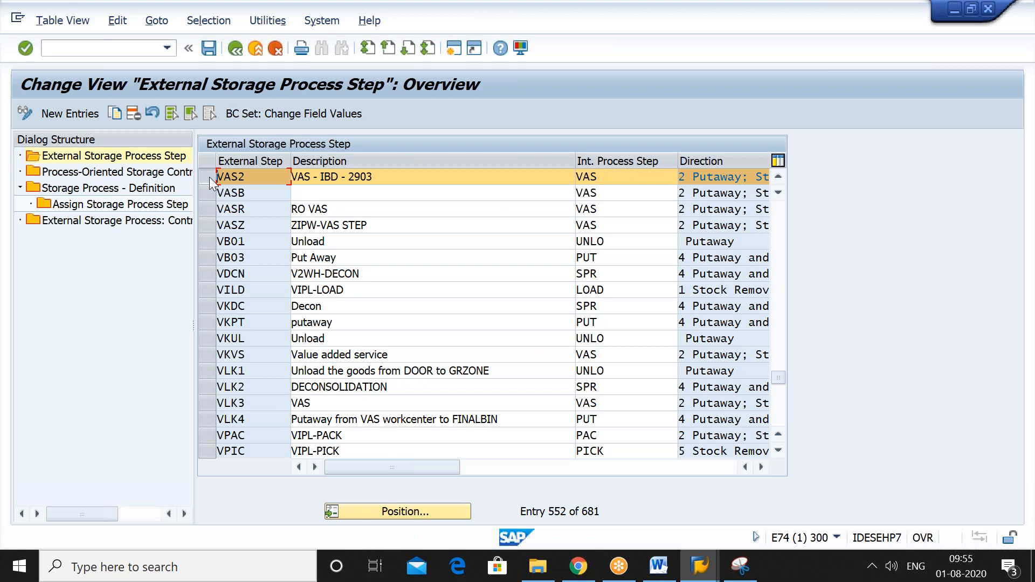
left_click(391, 178)
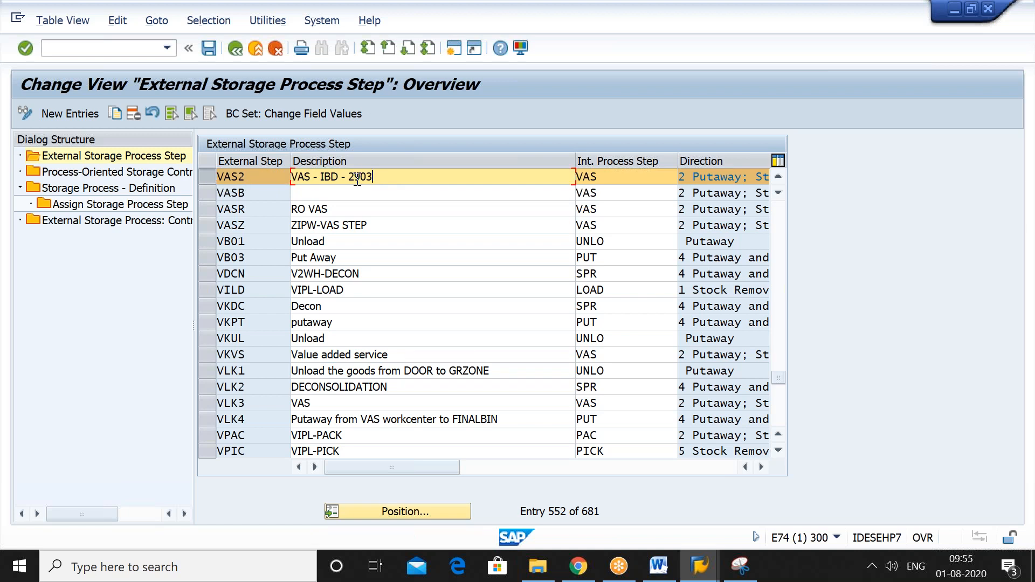
left_click(624, 178)
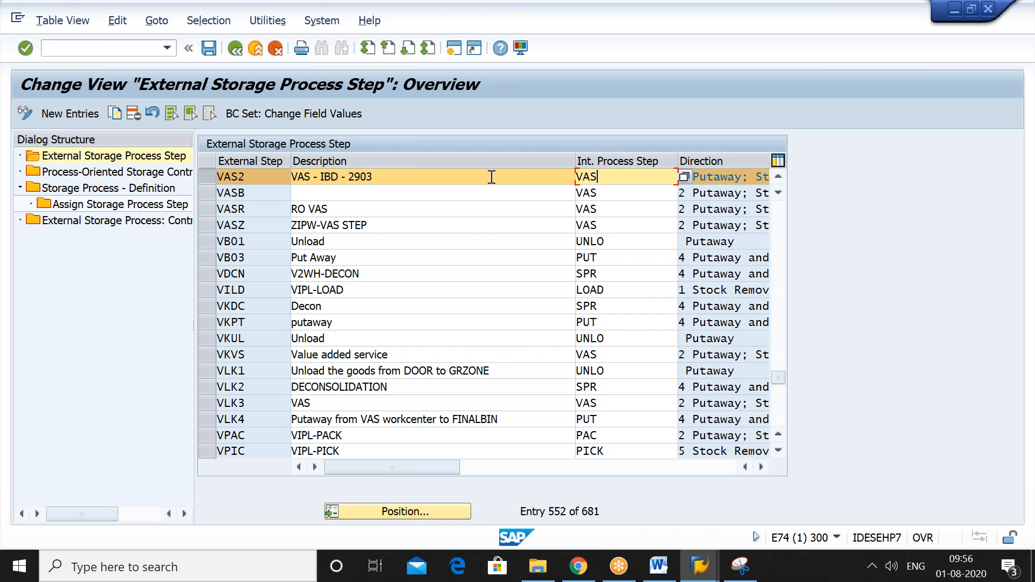
Open the assigned storage process steps of storage process UNLD for warehouse 2903 from Storage Process - Definition.
left_click(159, 192)
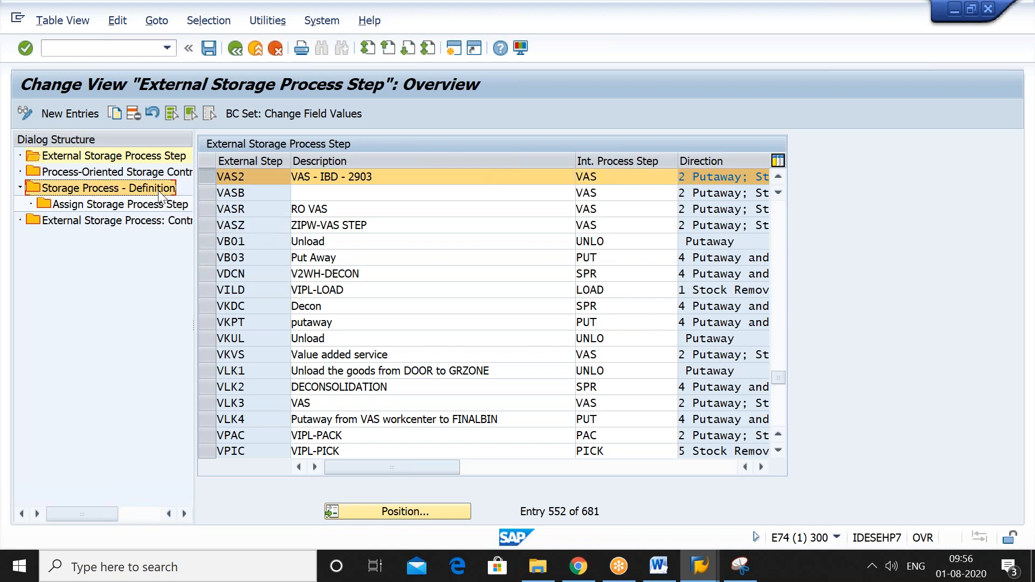
double_click(158, 192)
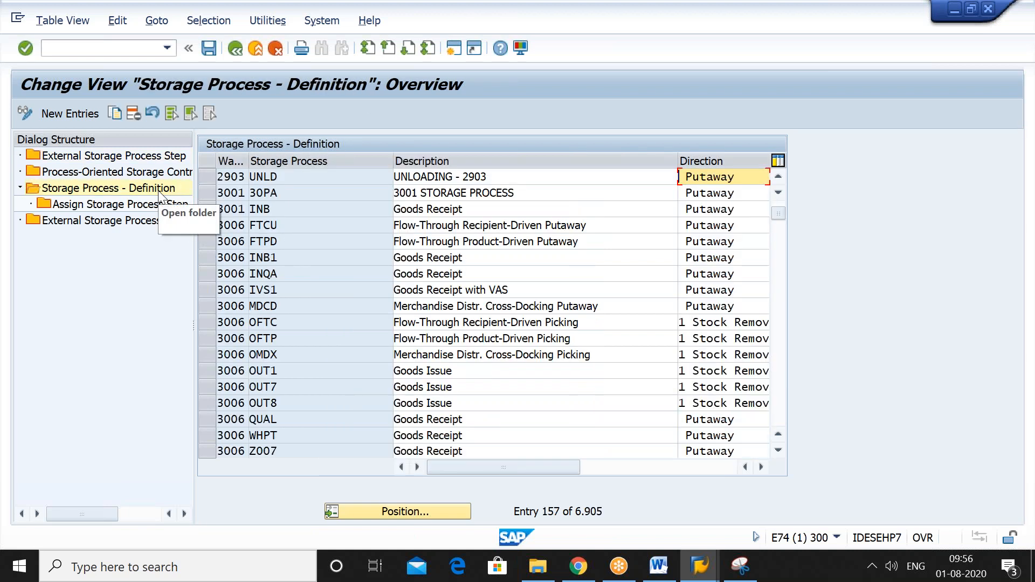
left_click(206, 177)
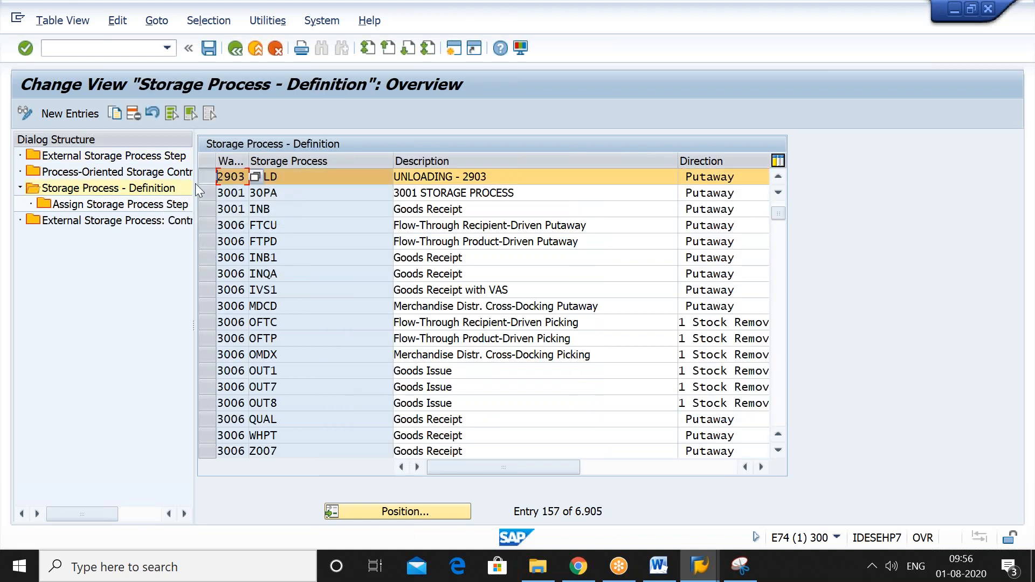
left_click(184, 207)
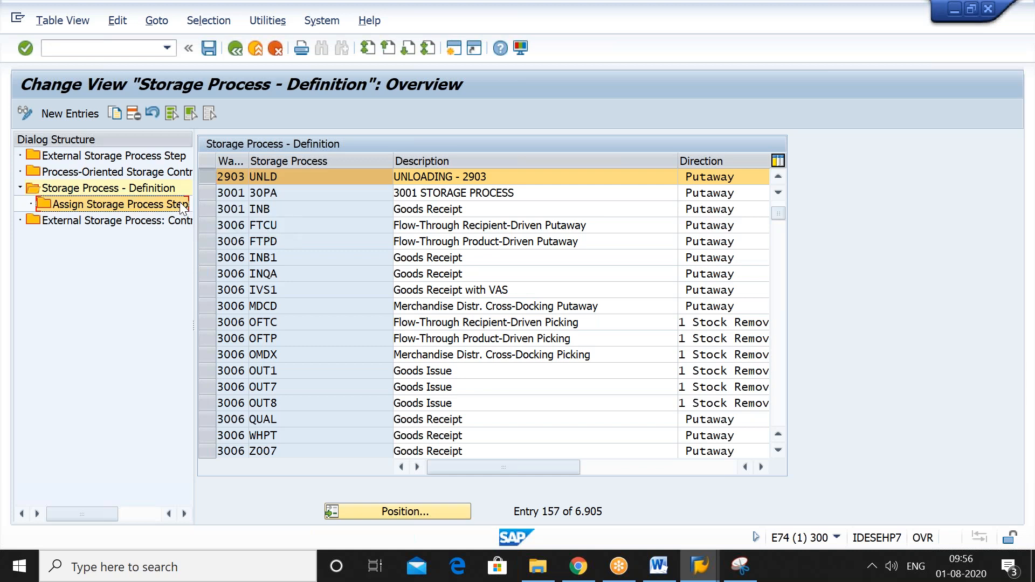
double_click(182, 208)
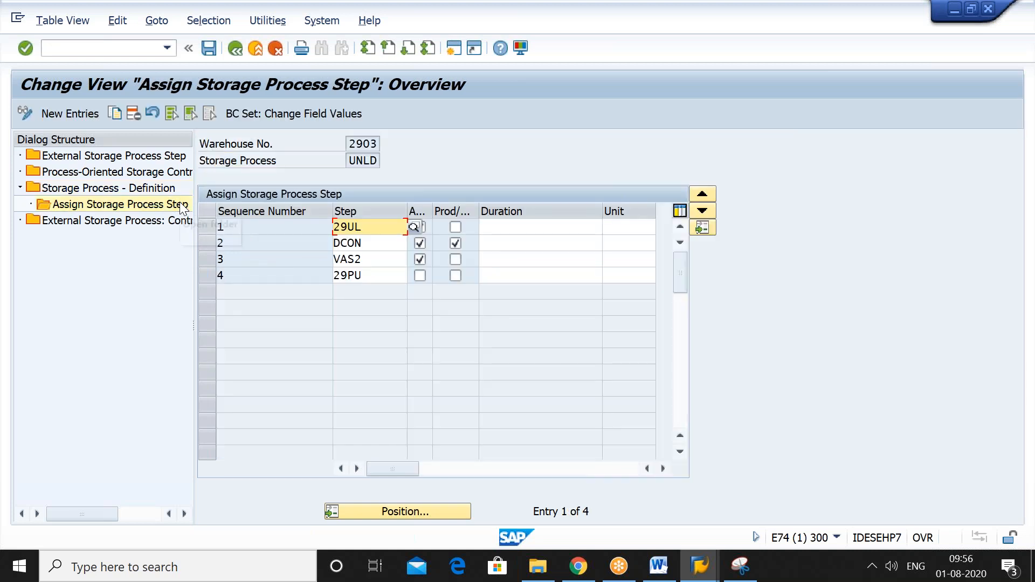
Review the order of UNLD's assigned steps 29UL, DCON, VAS2 and 29PU and their indicators.
left_click(378, 243)
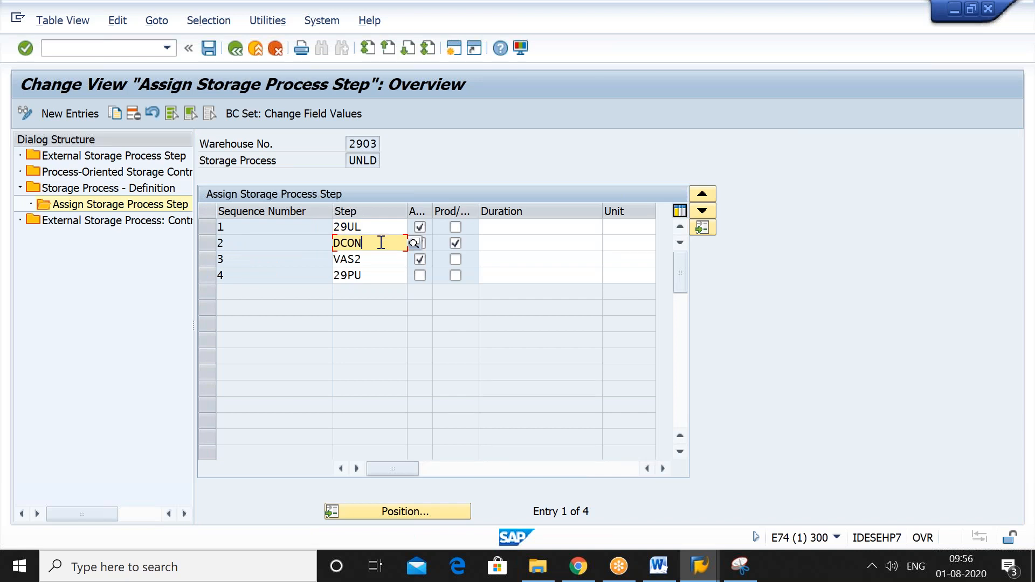
left_click(381, 260)
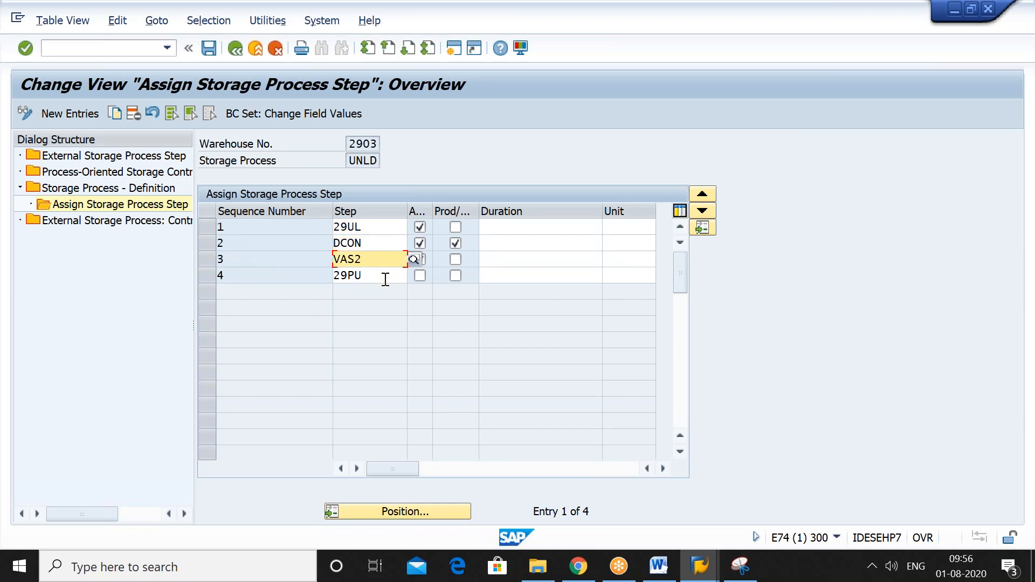
left_click(386, 276)
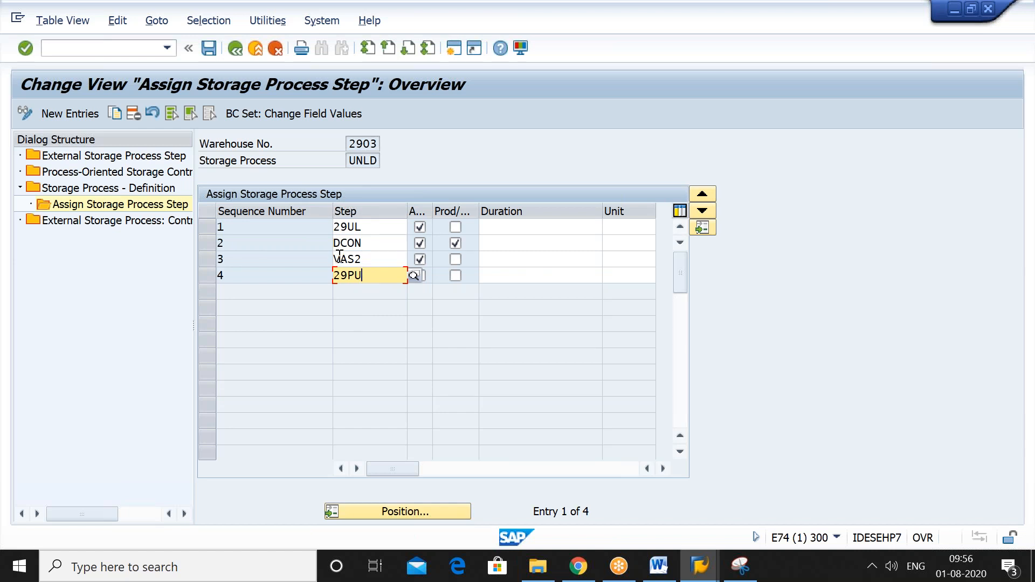
left_click(528, 273)
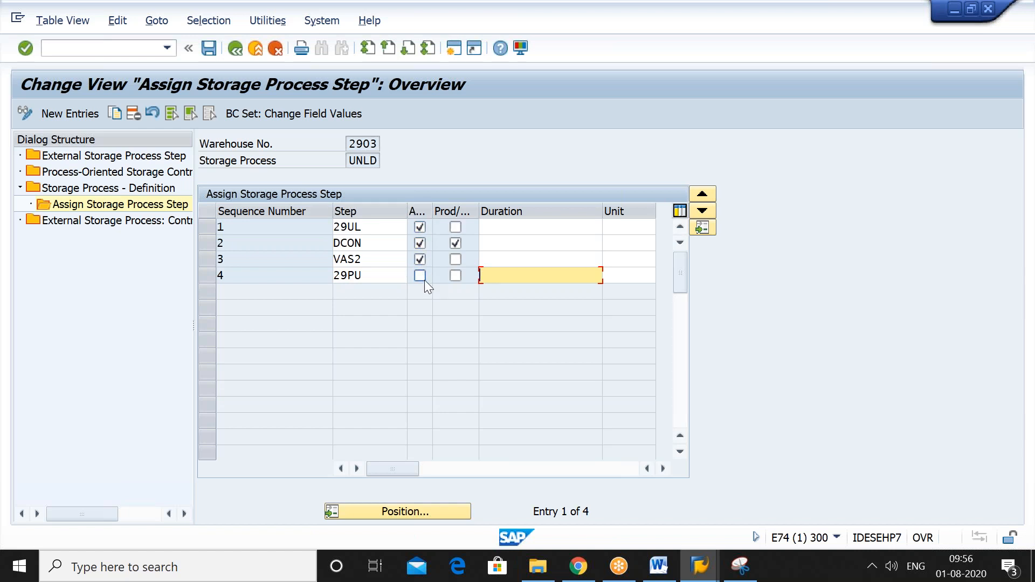
left_click(378, 230)
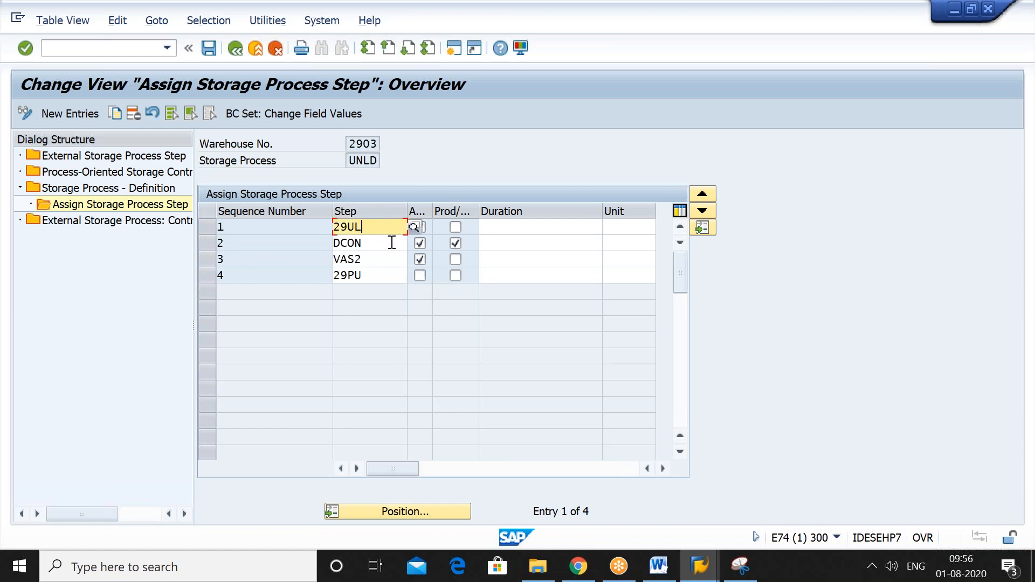
left_click(392, 243)
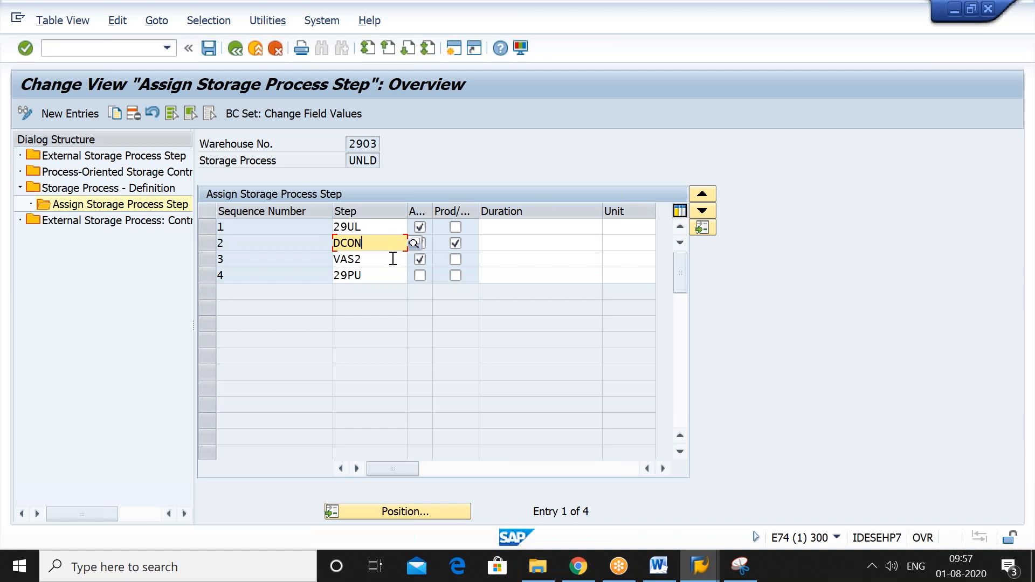
left_click(393, 259)
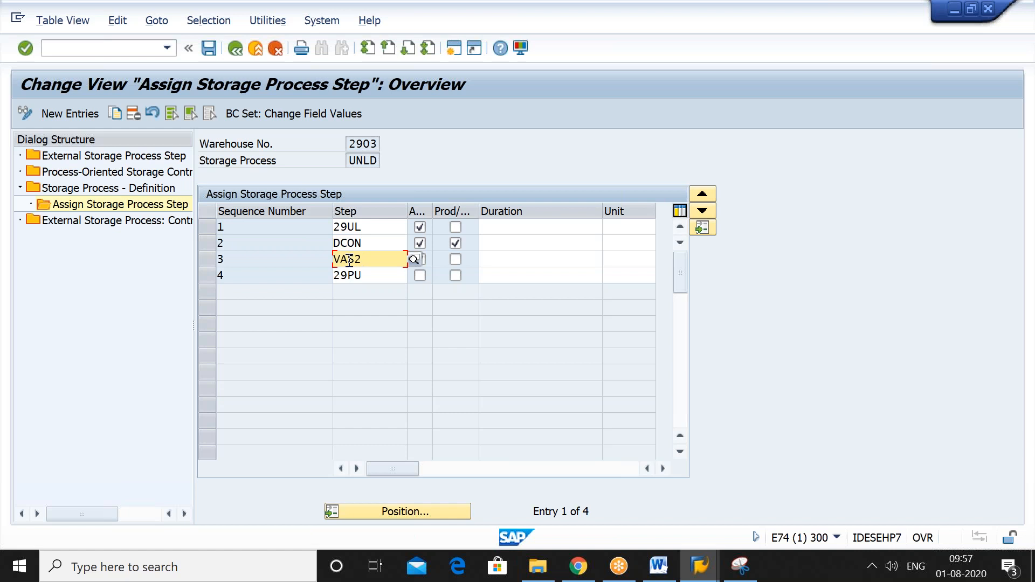
Go through UNLD's steps 29PU, DCON and 29UL, trying the Prod/HU indicator on 29UL and restoring it to DCON.
left_click(379, 276)
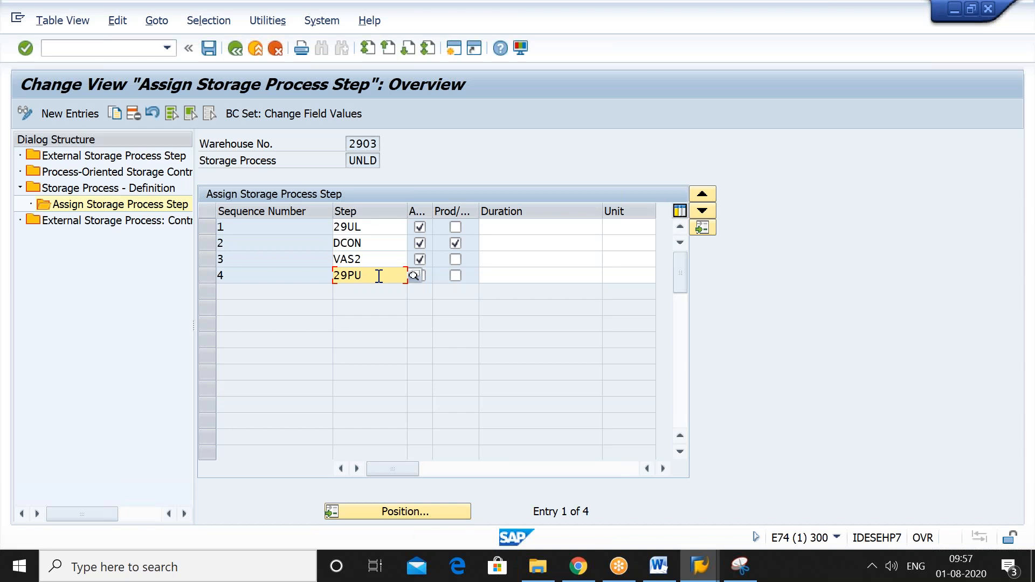
left_click(521, 277)
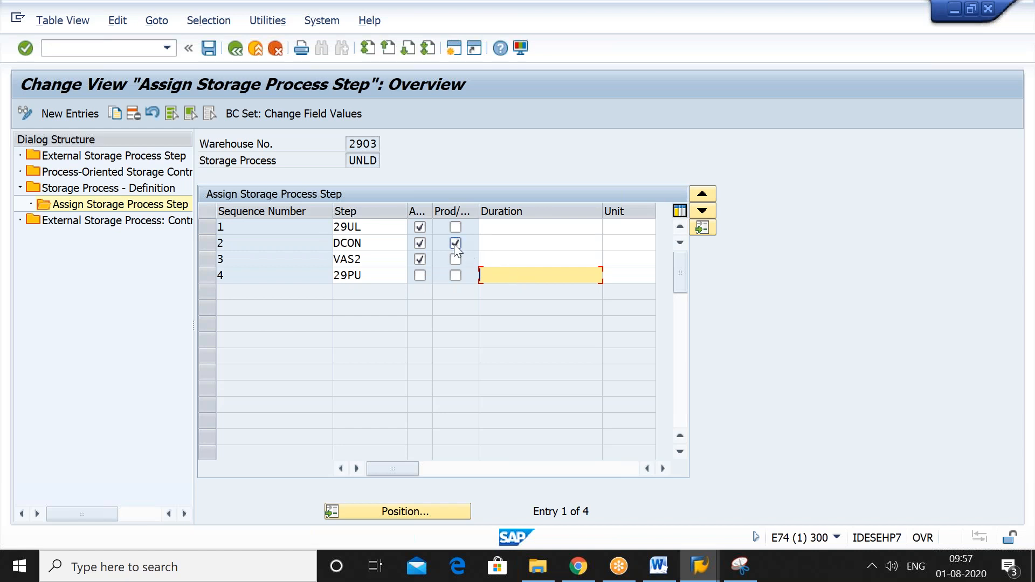
left_click(389, 246)
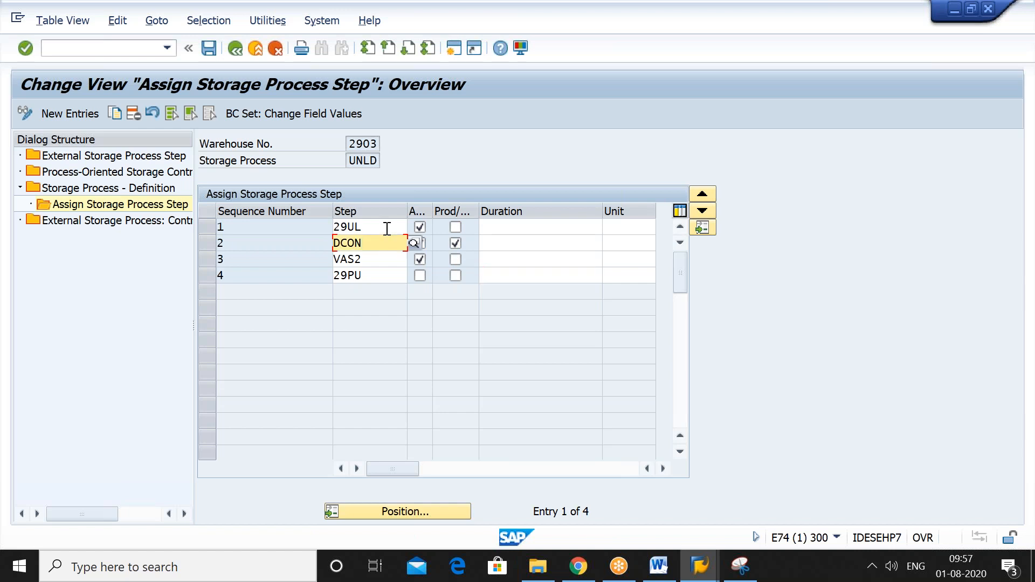
left_click(388, 230)
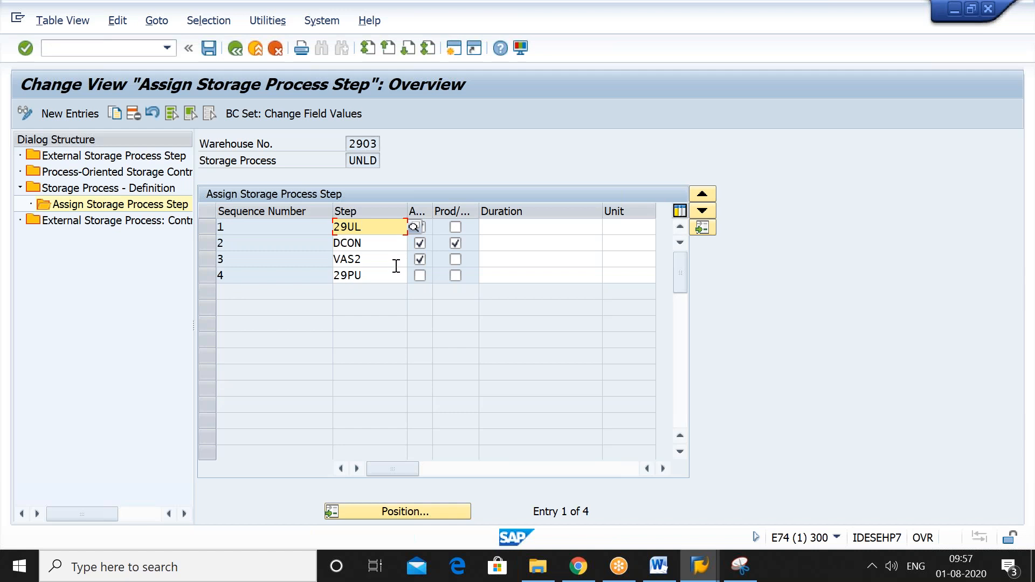
left_click(453, 230)
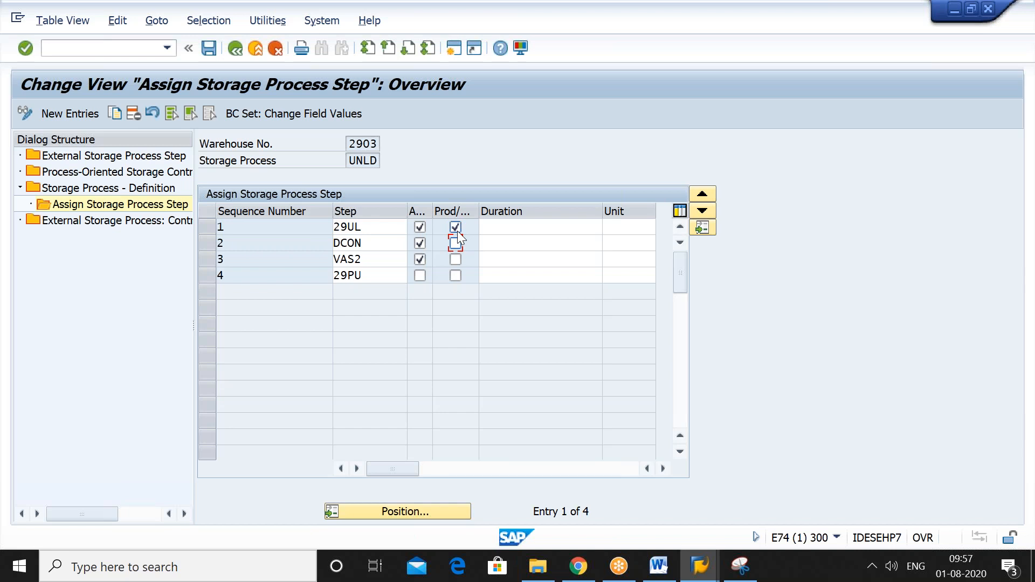
left_click(457, 242)
Open Process-Oriented Storage Control and review VAS2's warehouse process type and destination storage bin.
left_click(186, 177)
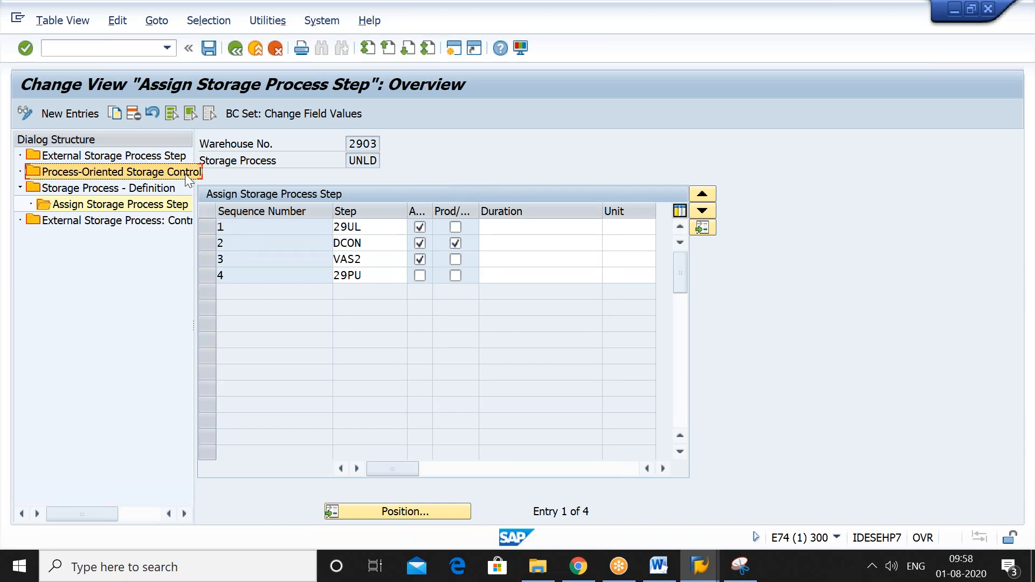
double_click(172, 172)
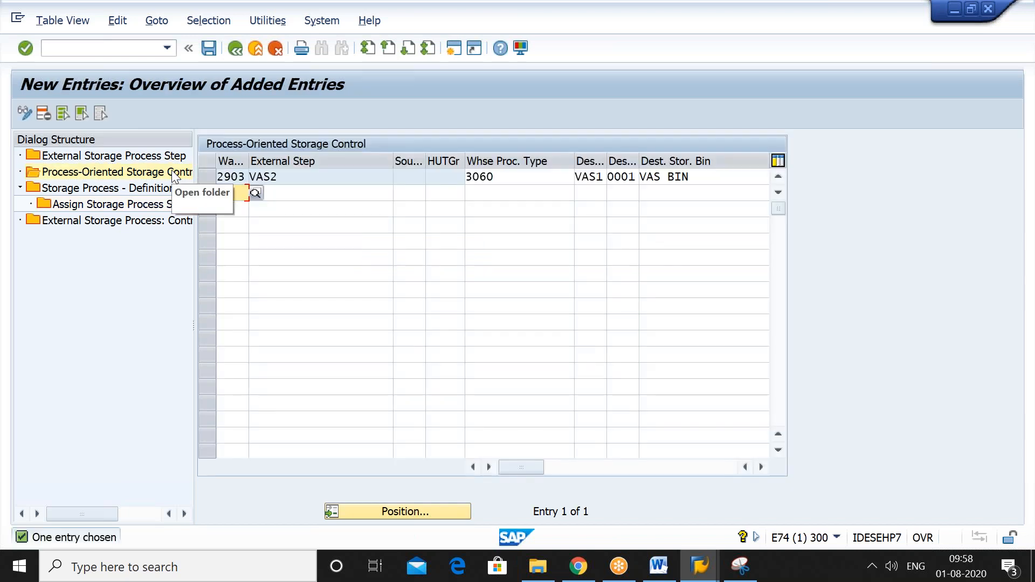
left_click(335, 183)
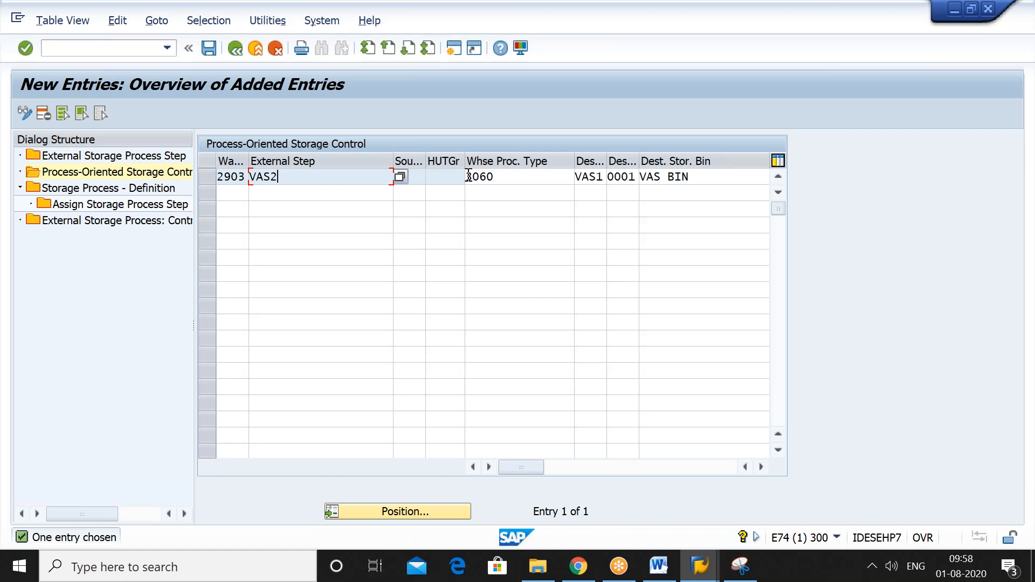
left_click(710, 176)
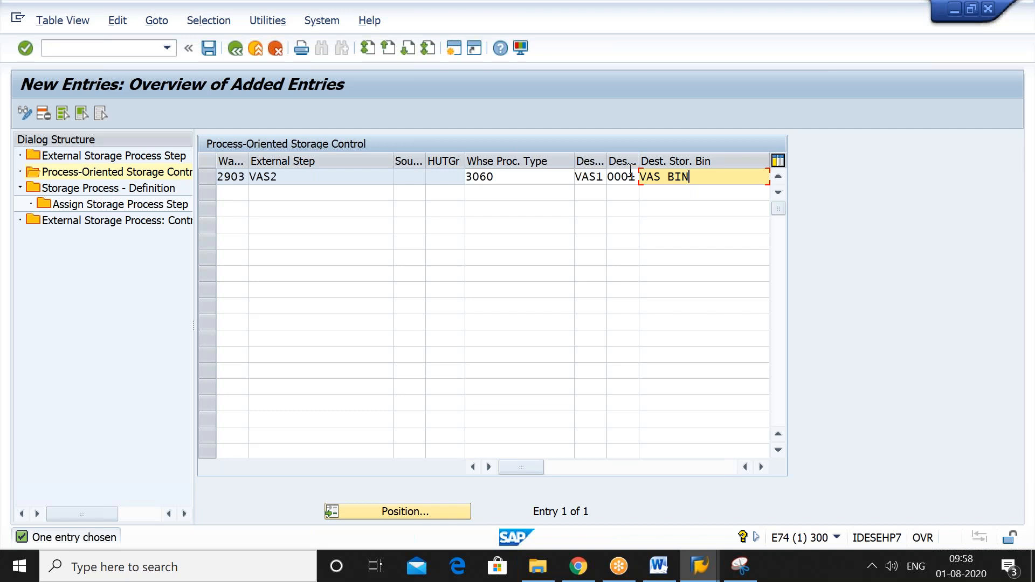
left_click(552, 177)
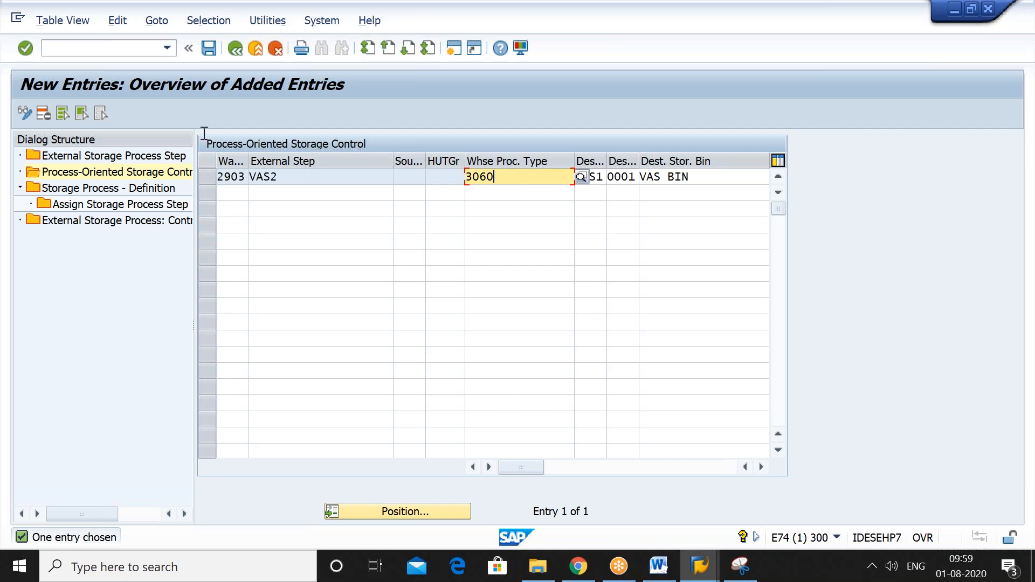
Open a new SAP session, start transaction SPRO and display the SAP Reference IMG.
left_click(452, 48)
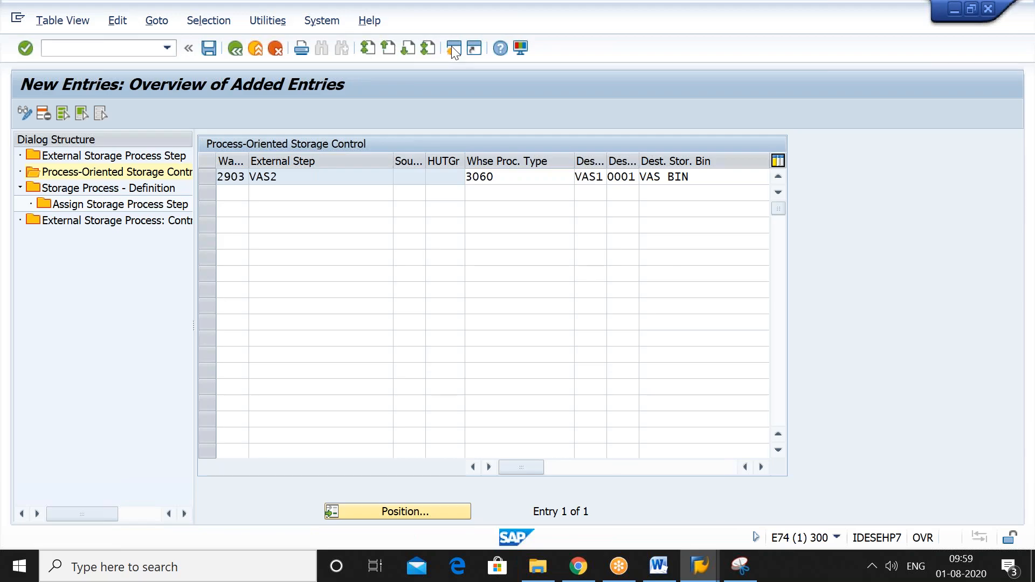
type("S")
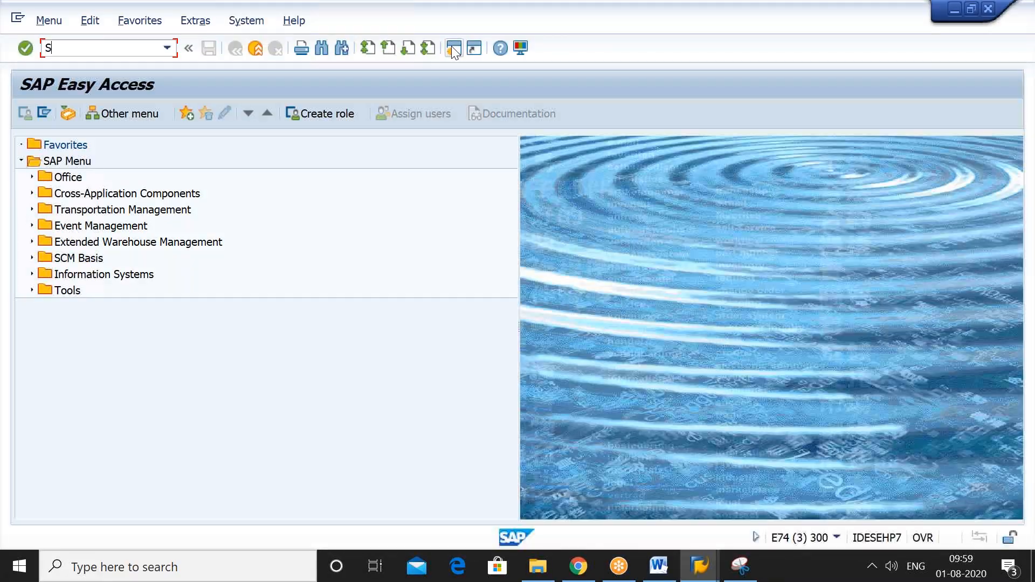
type("PRO")
key("Return")
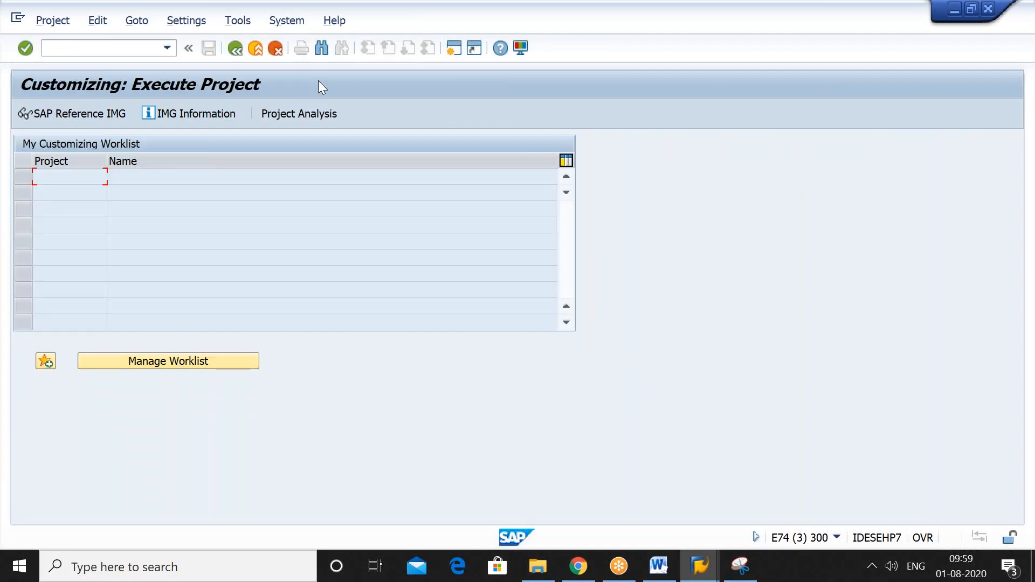
left_click(100, 117)
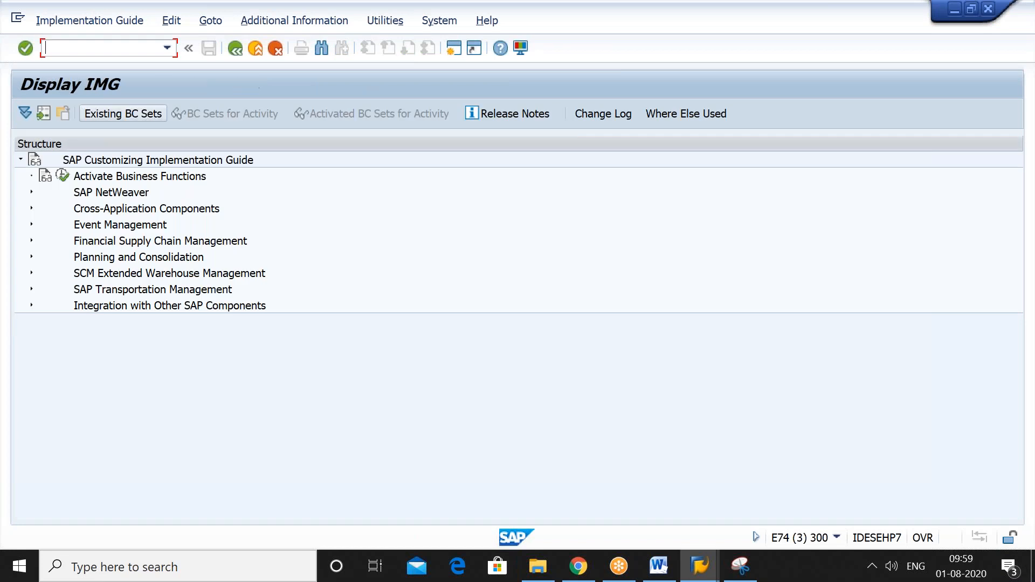
Open the Define Warehouse Process Type activity under Extended Warehouse Management, Cross-Process Settings, Warehouse Task.
double_click(157, 275)
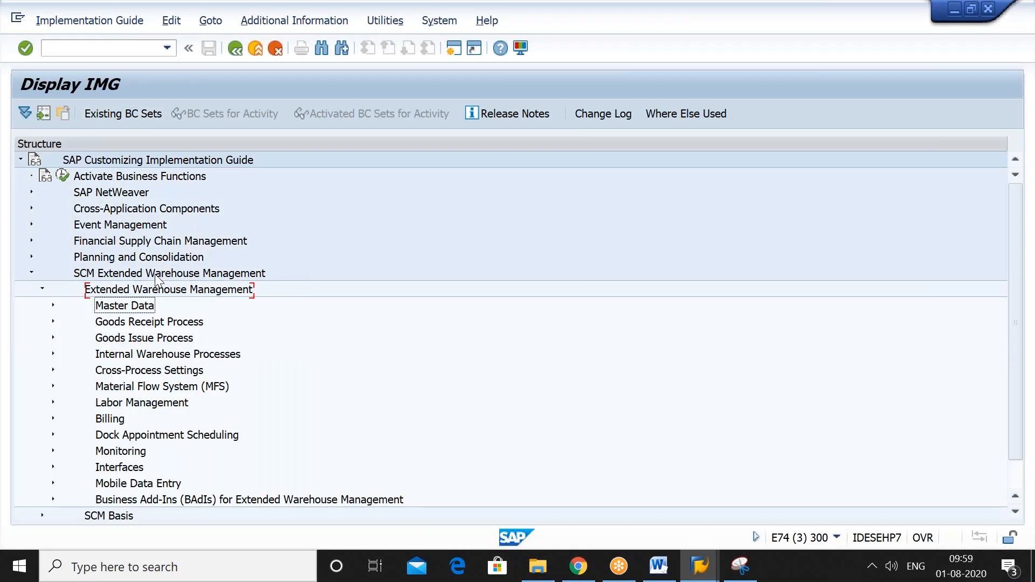
key("Down")
key("Down")
key("Right")
key("Down")
key("Down")
key("Down")
key("Down")
key("Down")
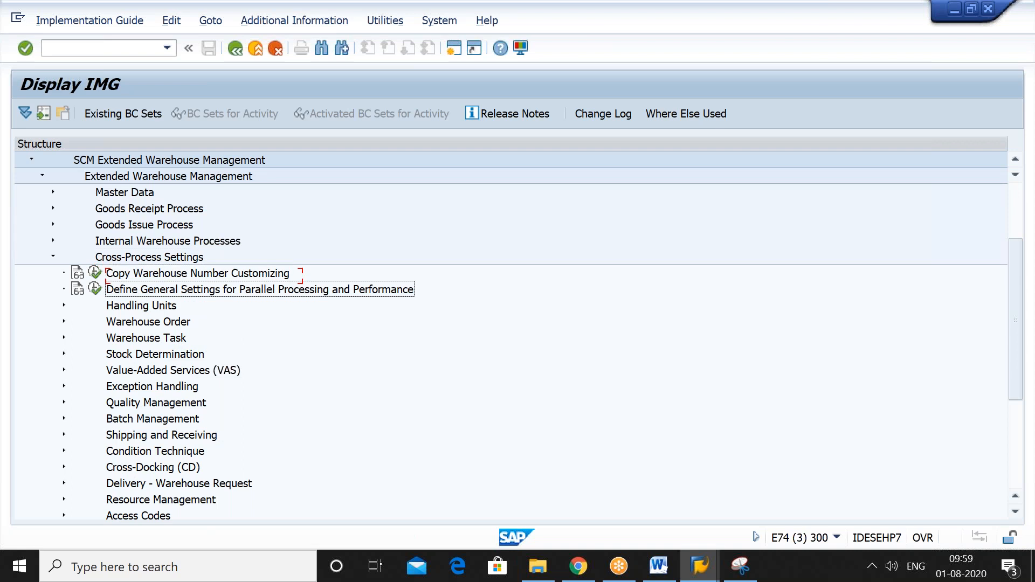
key("Right")
key("Down")
key("Down")
key("Down")
key("Down")
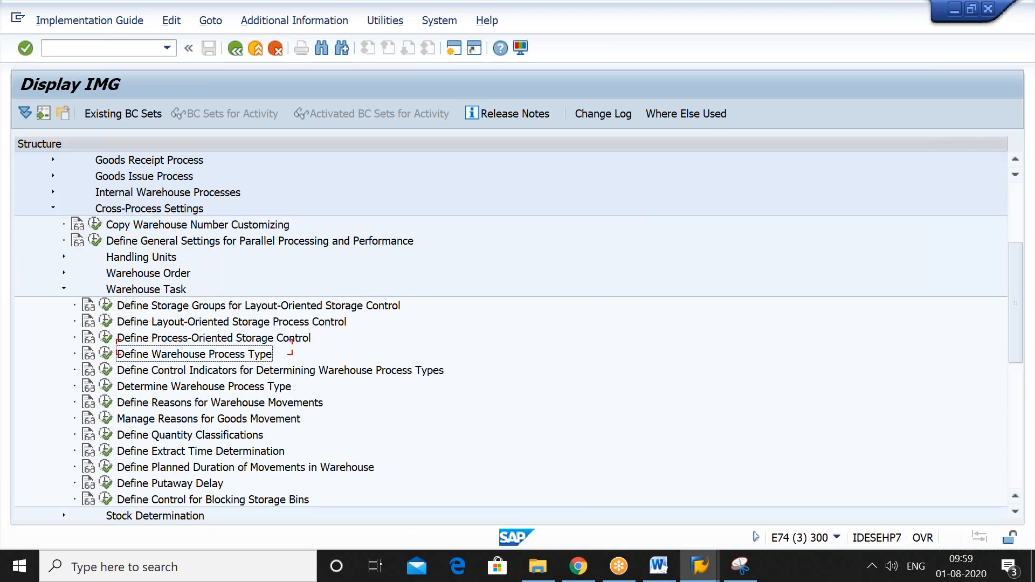
left_click(107, 354)
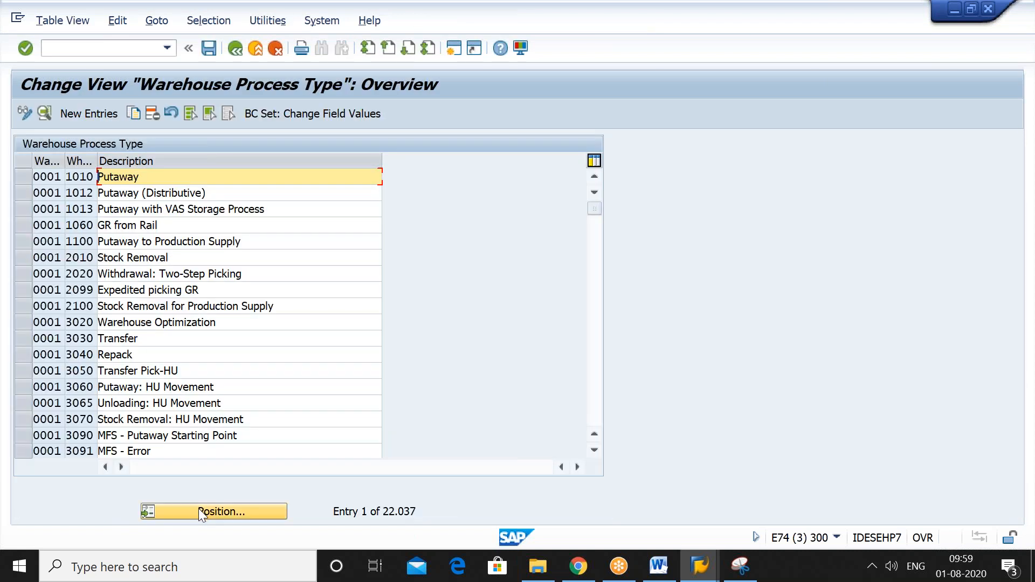
Position the warehouse process type list at warehouse 2903 and open the details of process type 3060.
left_click(198, 510)
type("29")
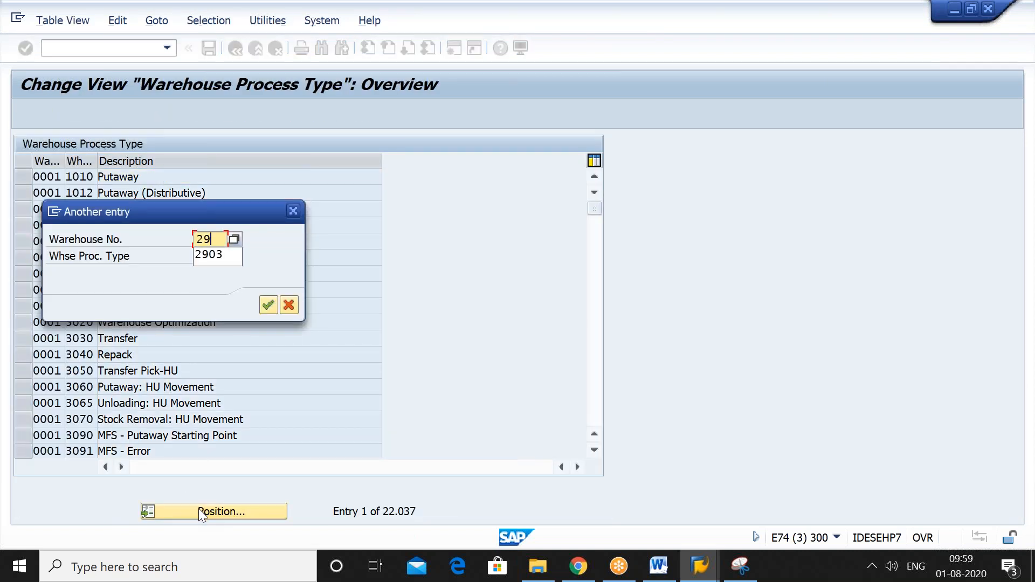
key("Down")
key("Return")
key("Return")
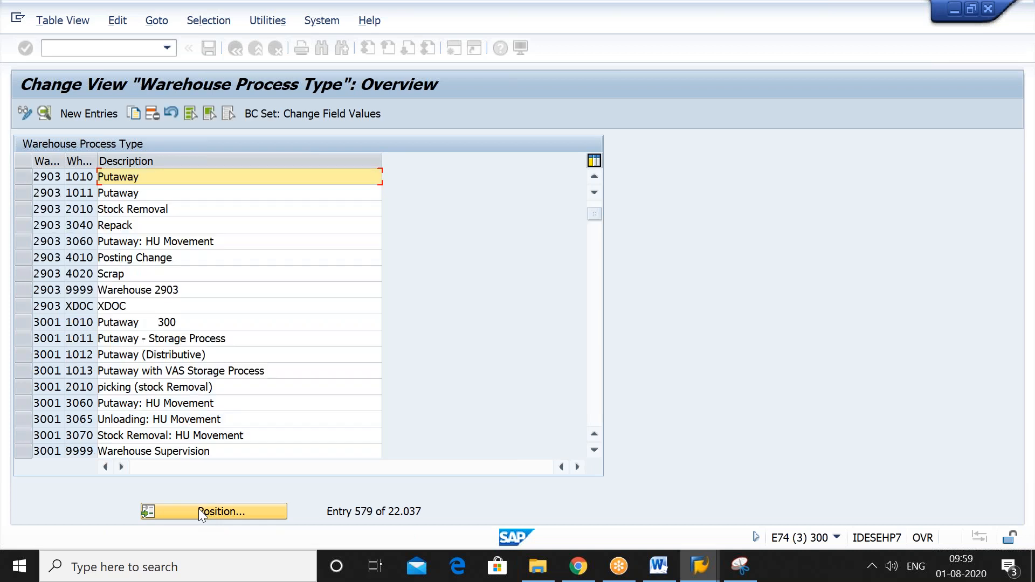
left_click(231, 242)
double_click(231, 242)
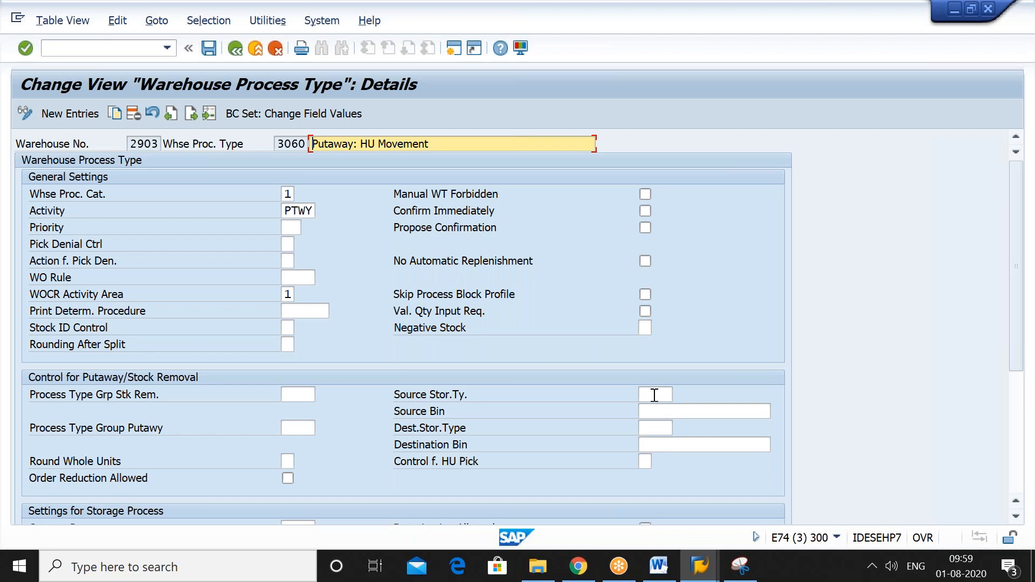
Check process type 3060's source and destination storage types and bins, and compare them with VAS2's Process-Oriented Storage Control entry.
left_click(655, 395)
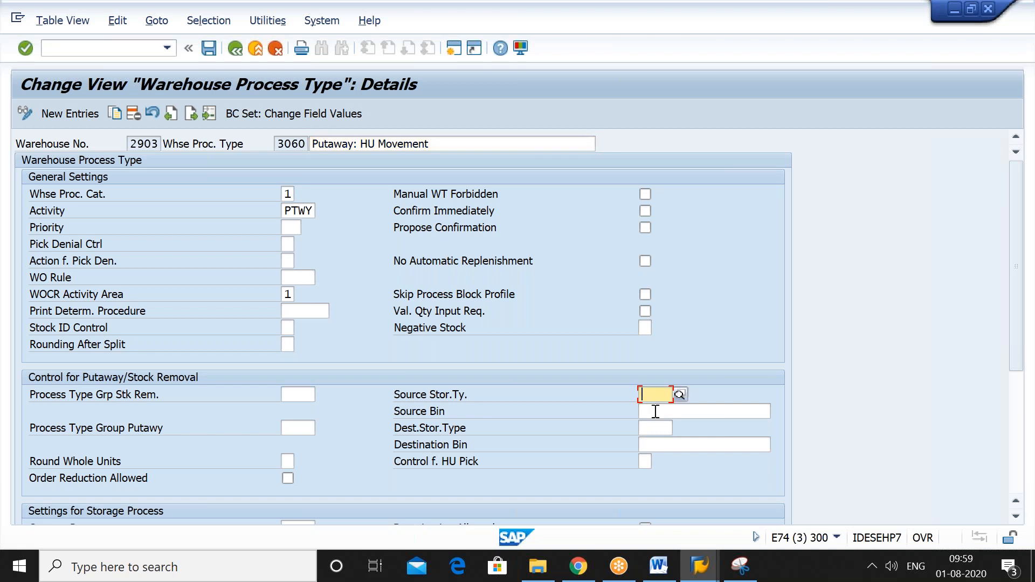
left_click(655, 412)
left_click(655, 427)
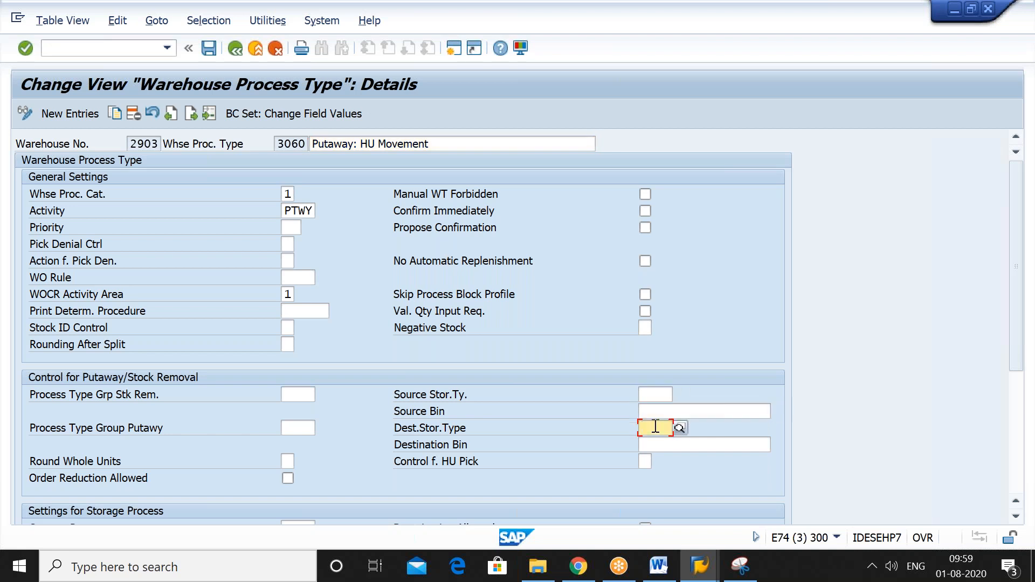
left_click(656, 444)
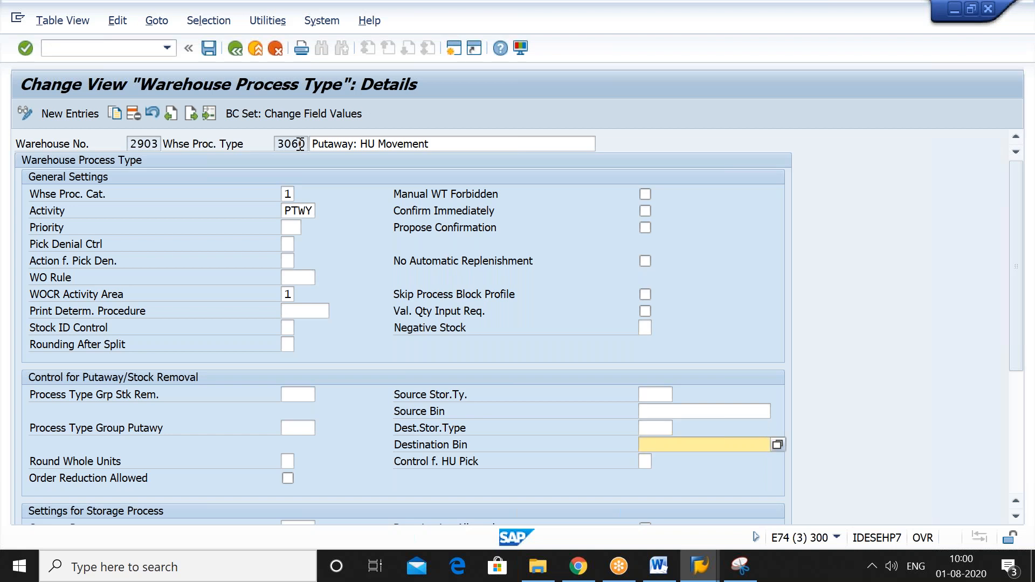
key("alt+Tab")
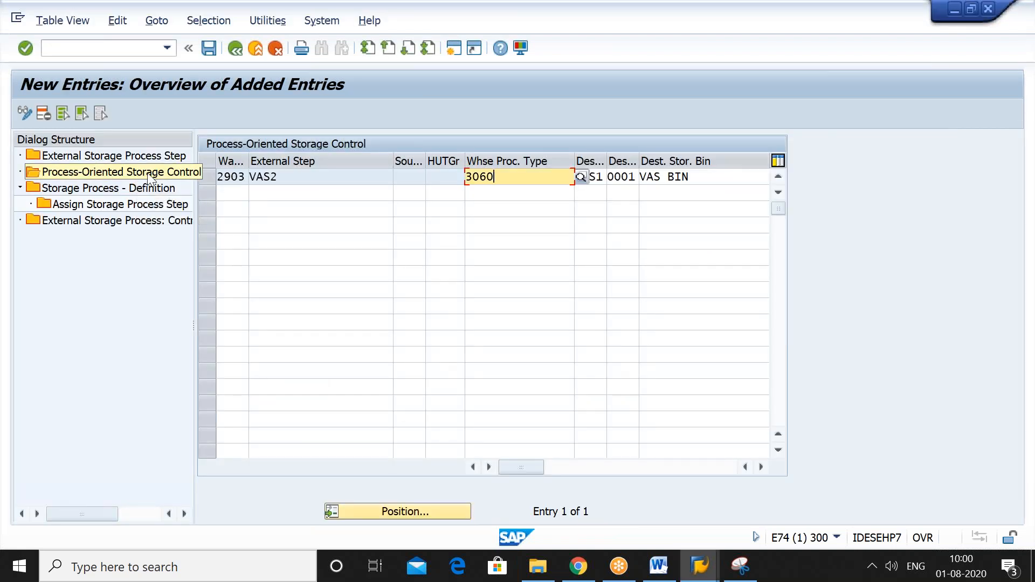
left_click(334, 177)
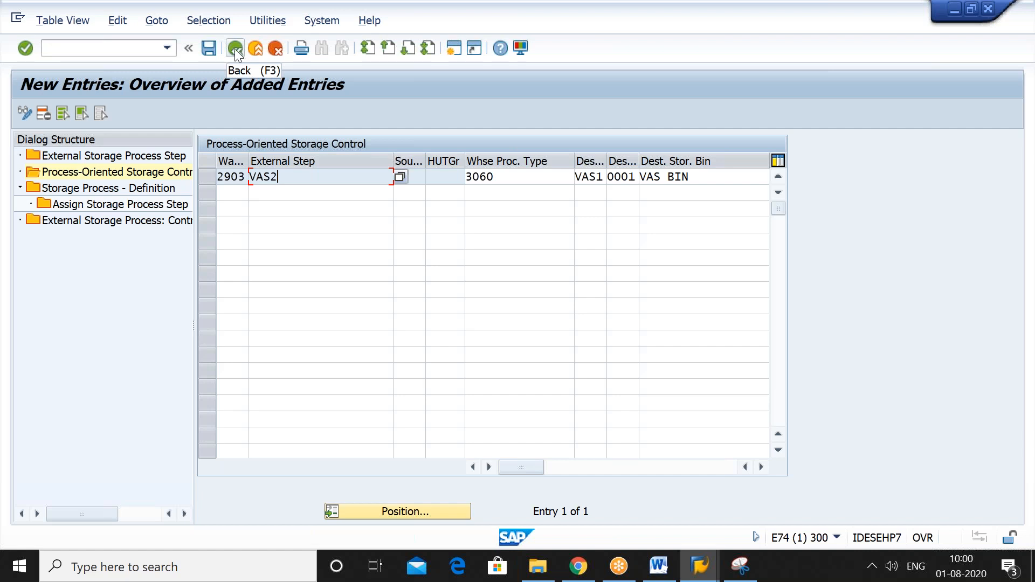
Launch Paint with a blank canvas.
left_click(231, 561)
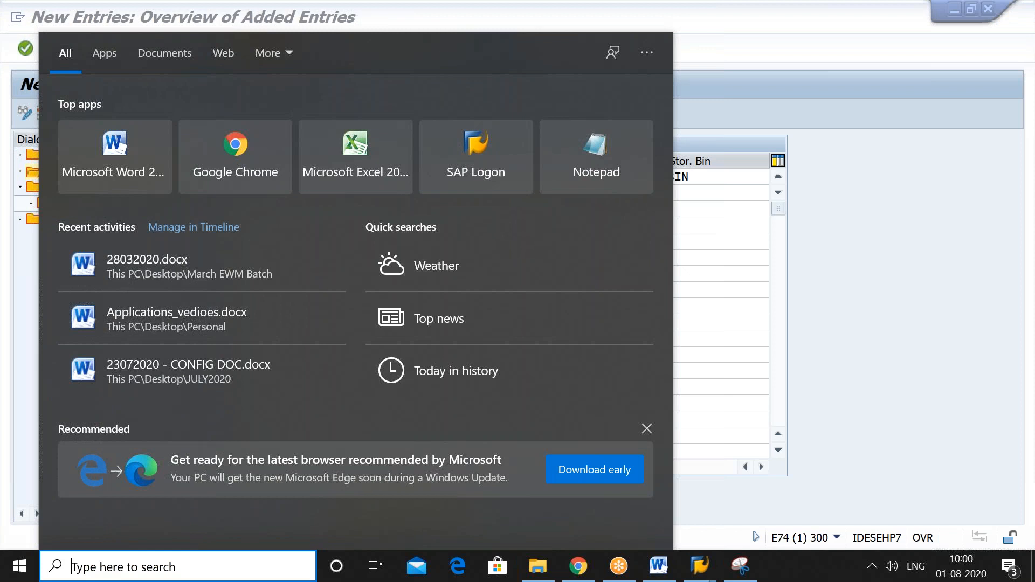
type("P")
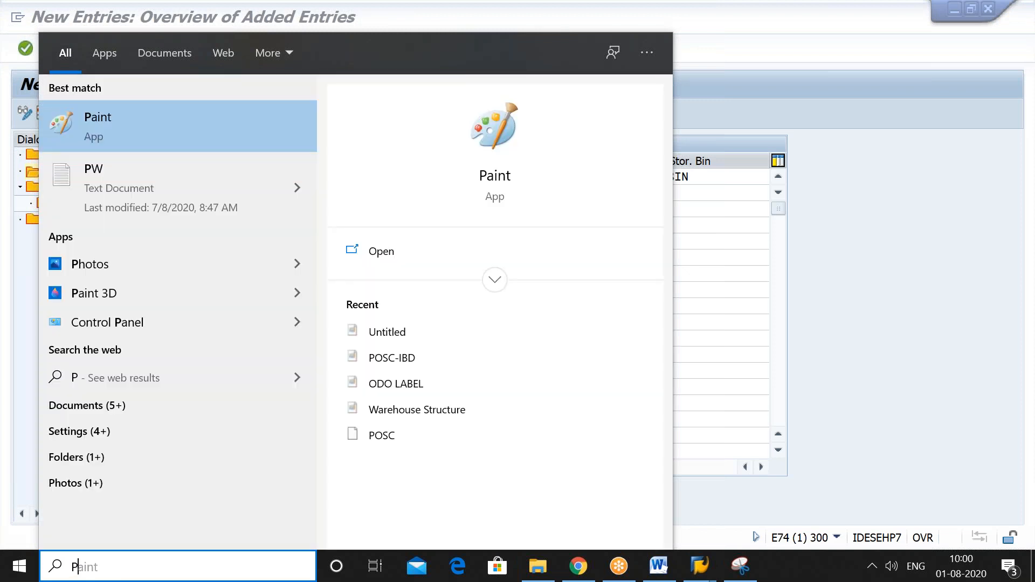
key("Return")
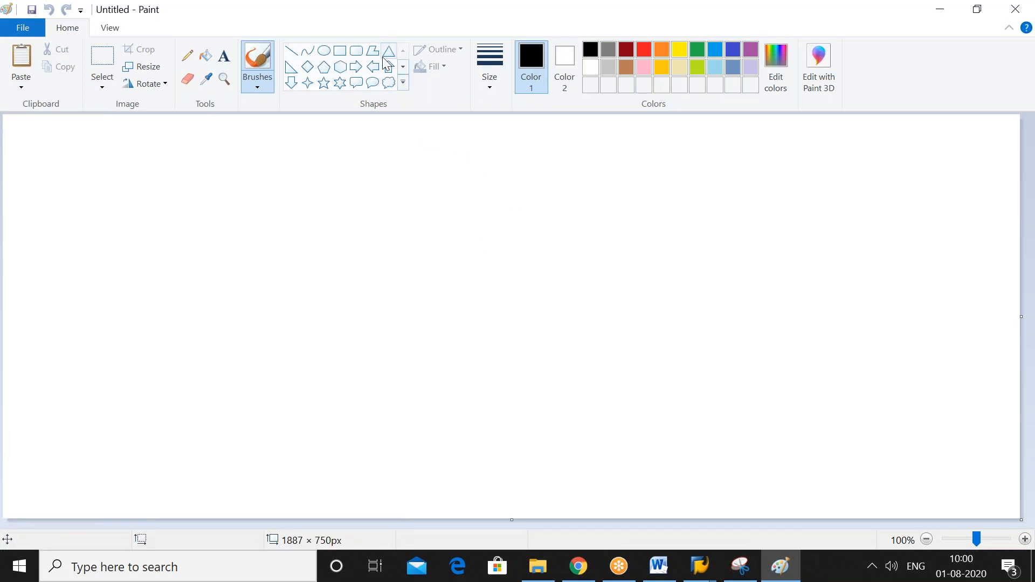
Draw a large rounded rectangle across most of the canvas and a smaller one, about 635 × 232 px, in its lower-left area.
left_click(353, 53)
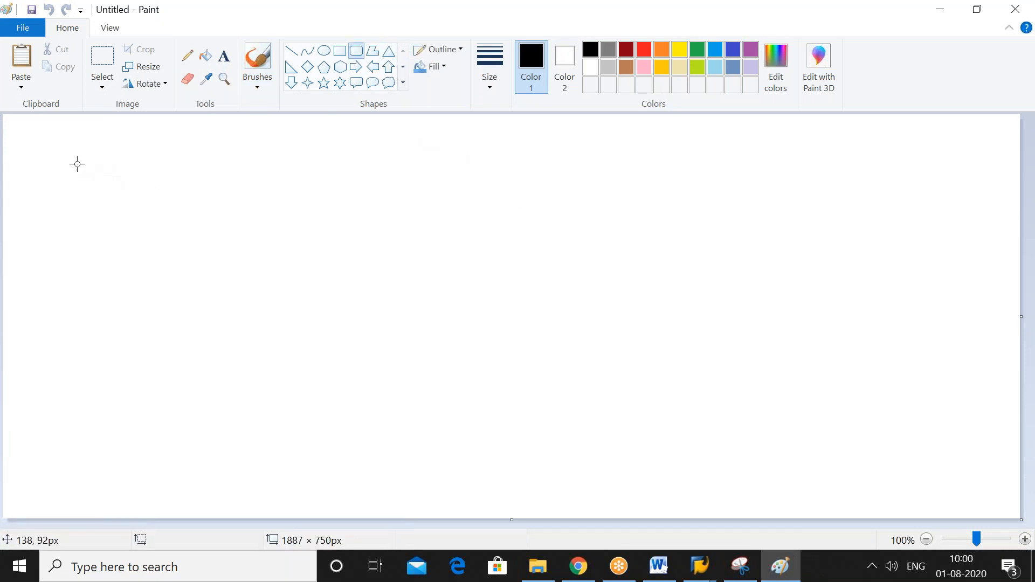
left_click_drag(48, 159, 954, 462)
left_click(998, 407)
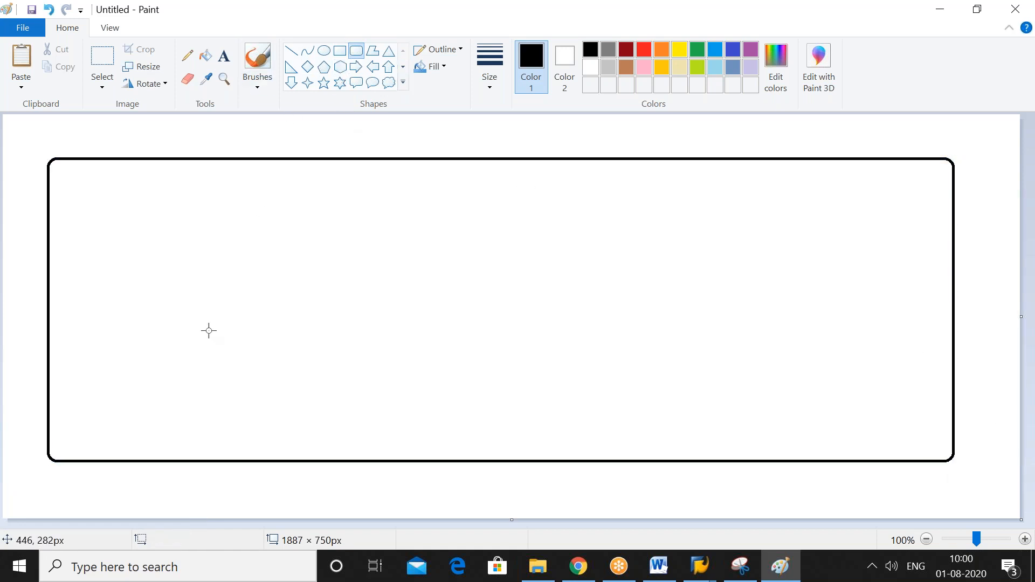
left_click_drag(98, 293, 441, 418)
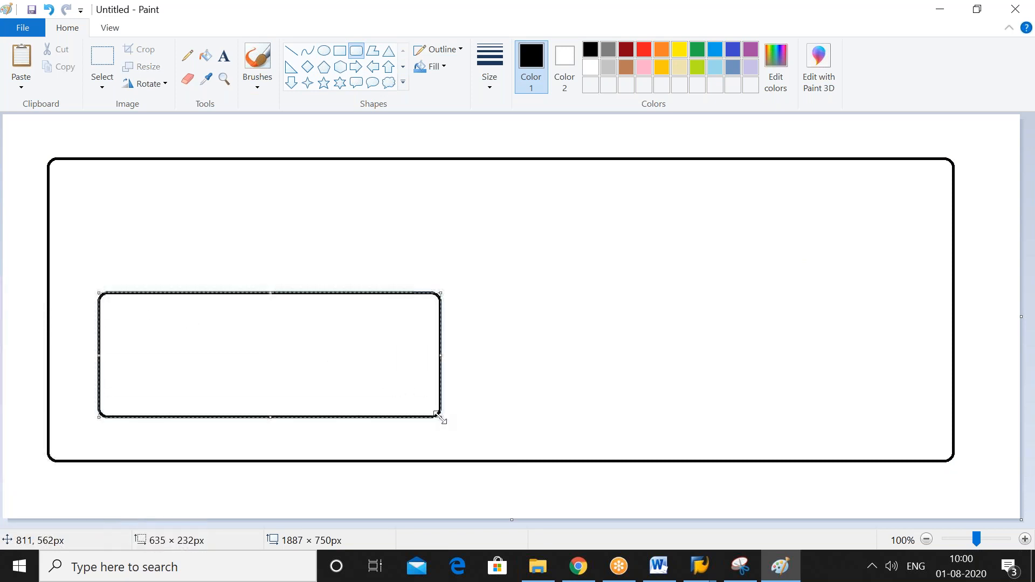
left_click(504, 396)
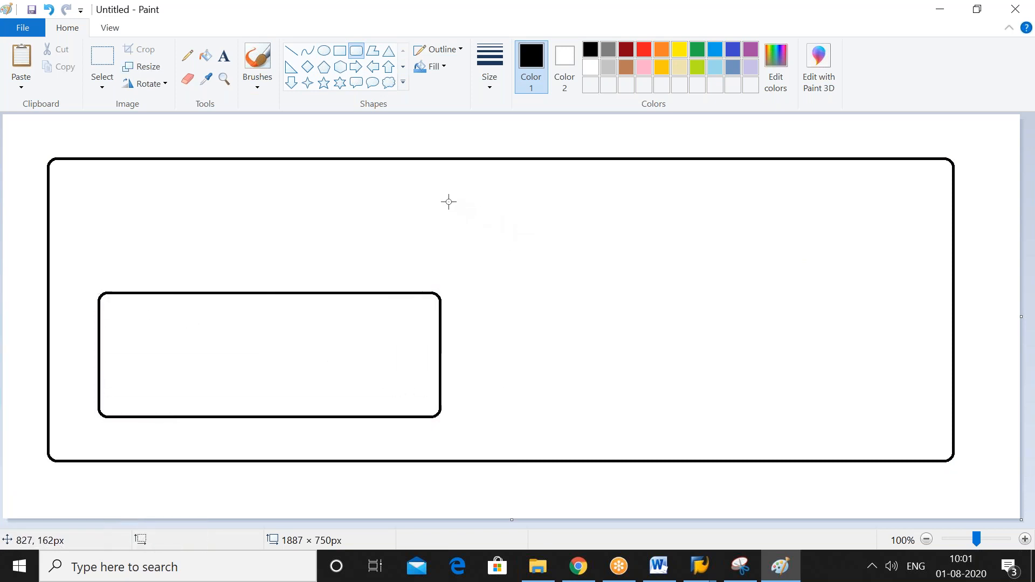
Draw a wide, flat down arrow across the middle of the large rectangle's upper edge.
left_click(291, 87)
left_click_drag(391, 138, 649, 174)
left_click(730, 132)
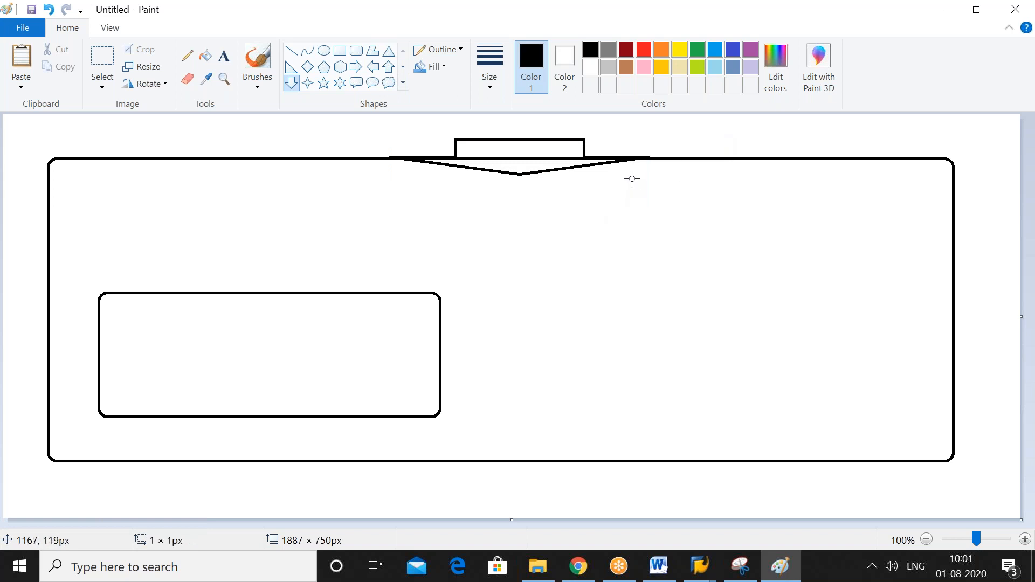
Draw a long, flat rounded rectangle just below the arrow and label it "GR AREA".
left_click(358, 52)
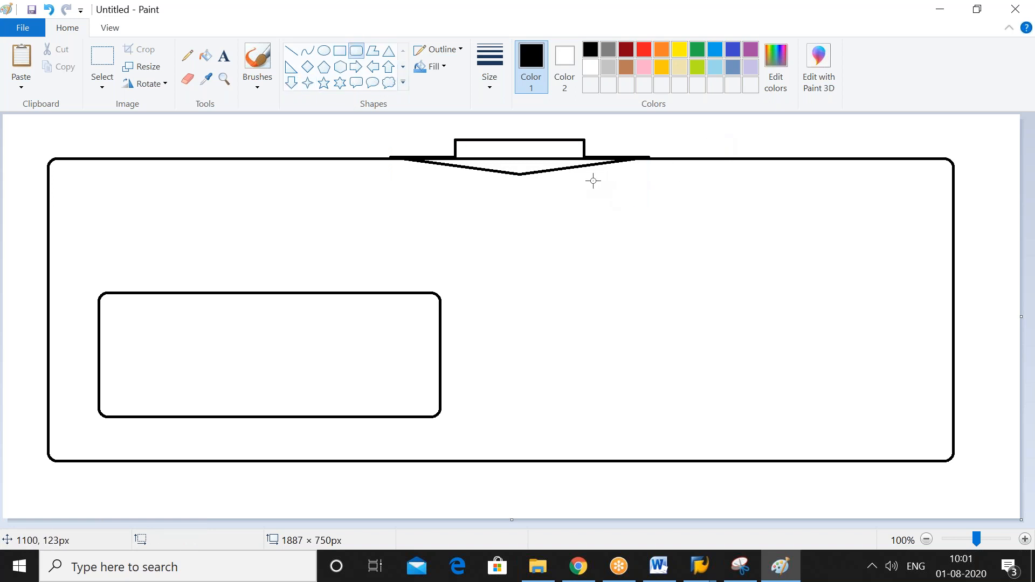
left_click_drag(397, 171, 837, 195)
left_click(841, 127)
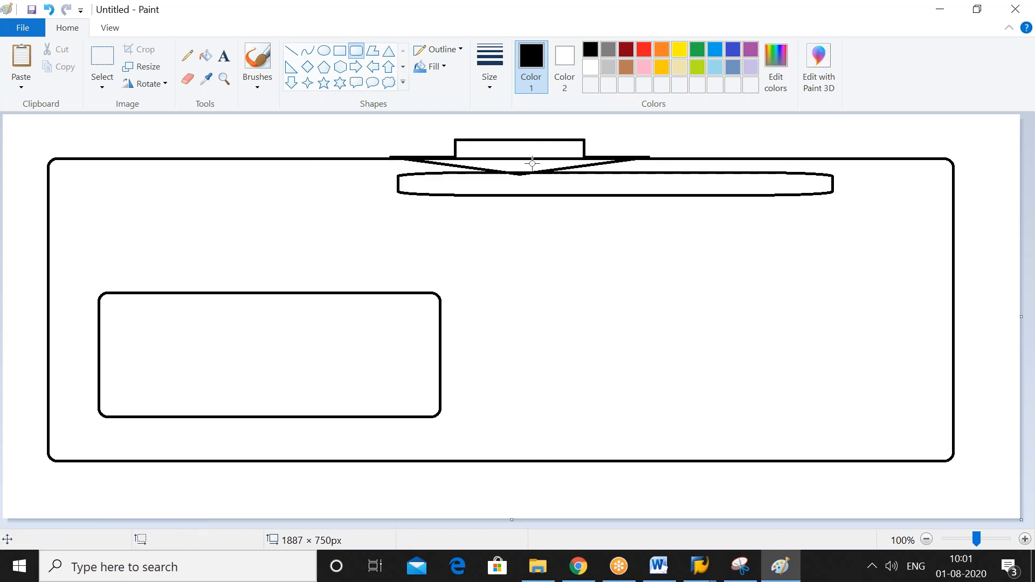
left_click(224, 55)
left_click(447, 175)
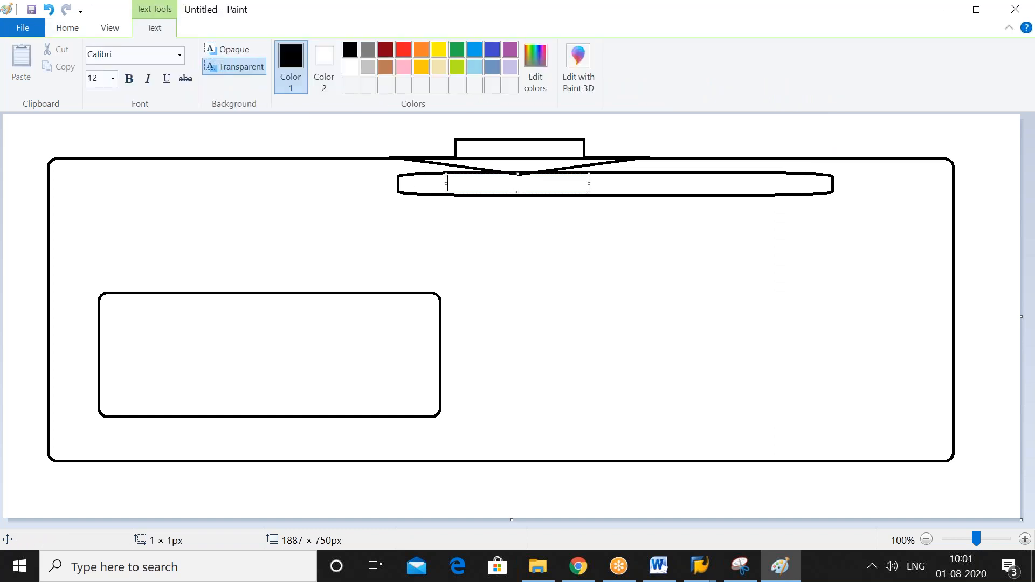
type("GR AREA")
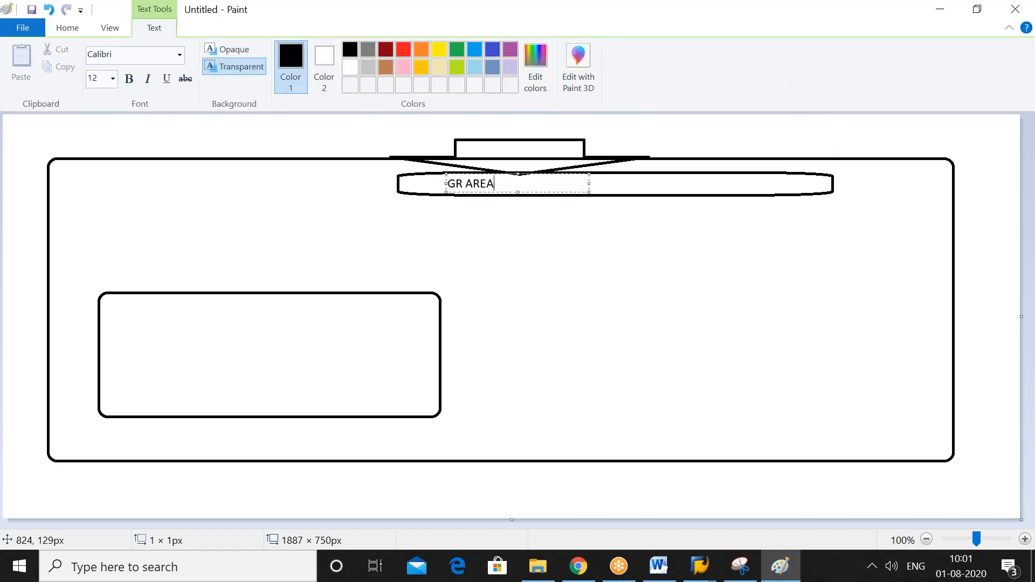
left_click(495, 224)
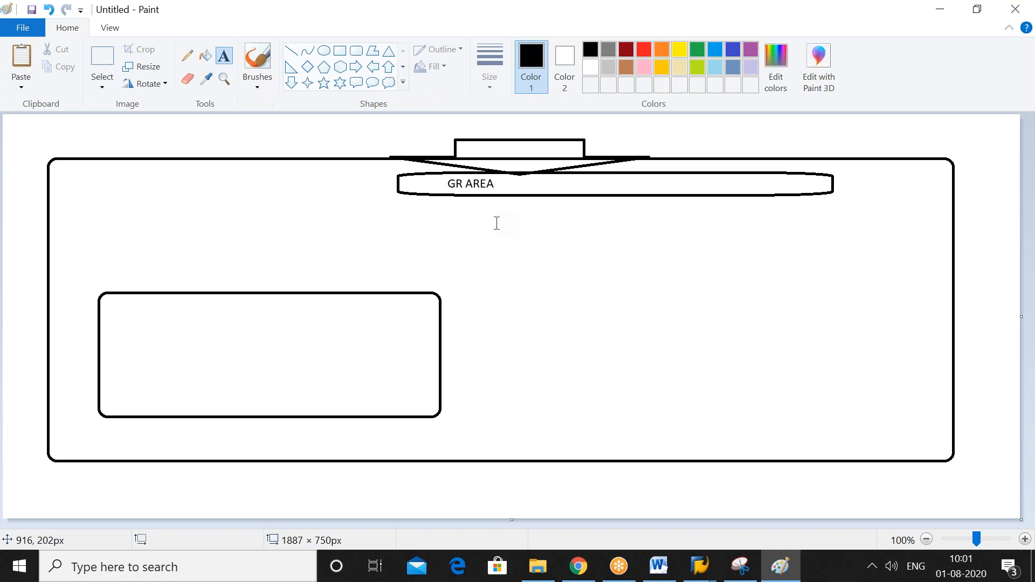
Draw a small rounded rectangle below the left end of the GR AREA box and label it "DCON WC".
left_click(357, 50)
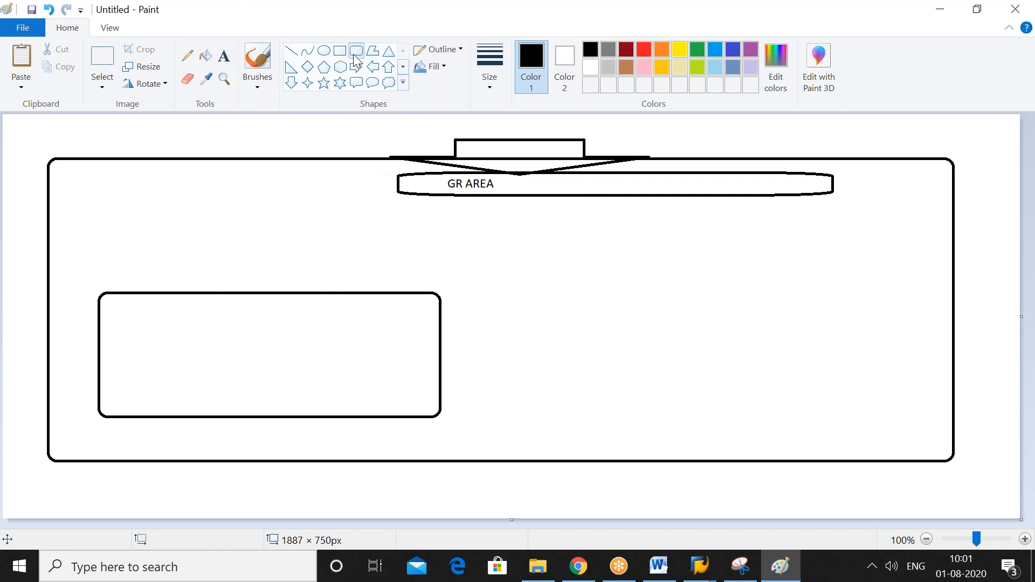
left_click_drag(324, 204, 414, 224)
left_click(434, 221)
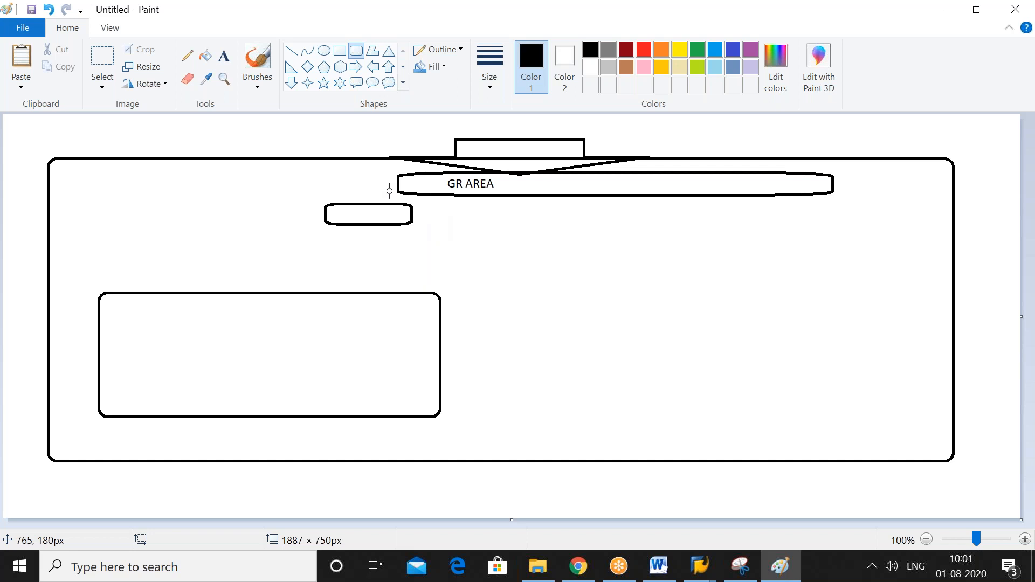
left_click(224, 55)
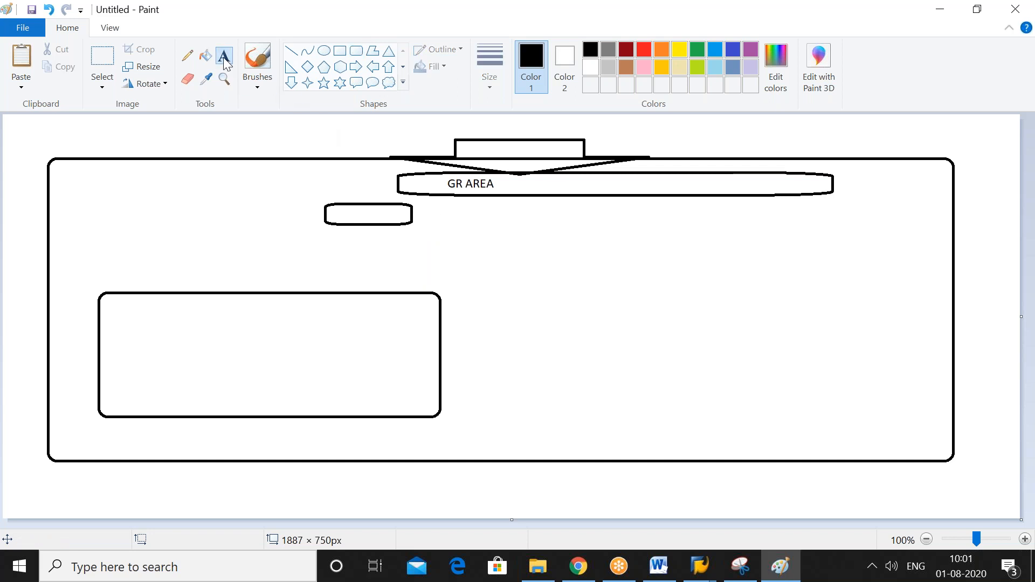
left_click(338, 218)
type("DCON WE")
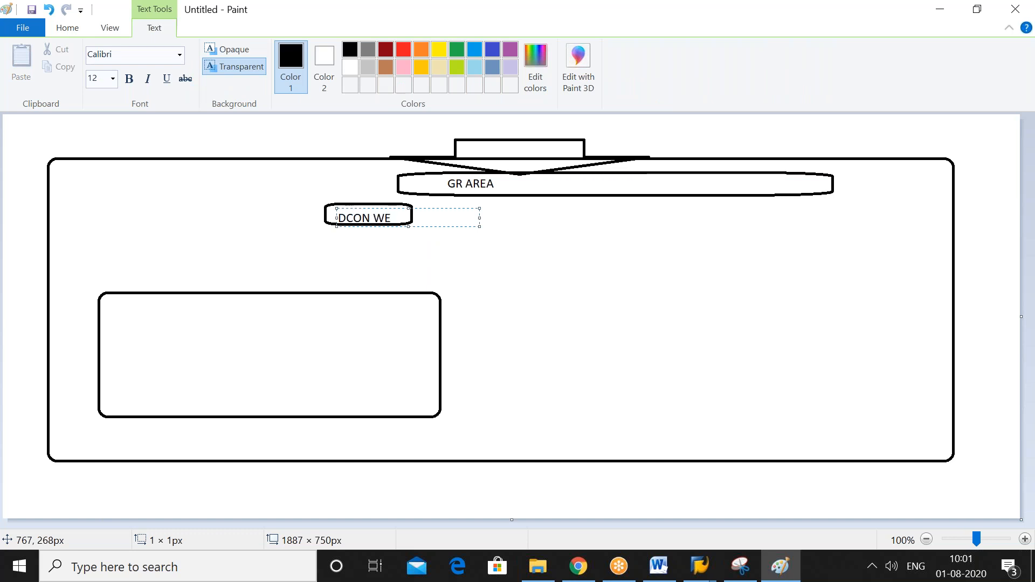
key("BackSpace")
type("C")
left_click(495, 245)
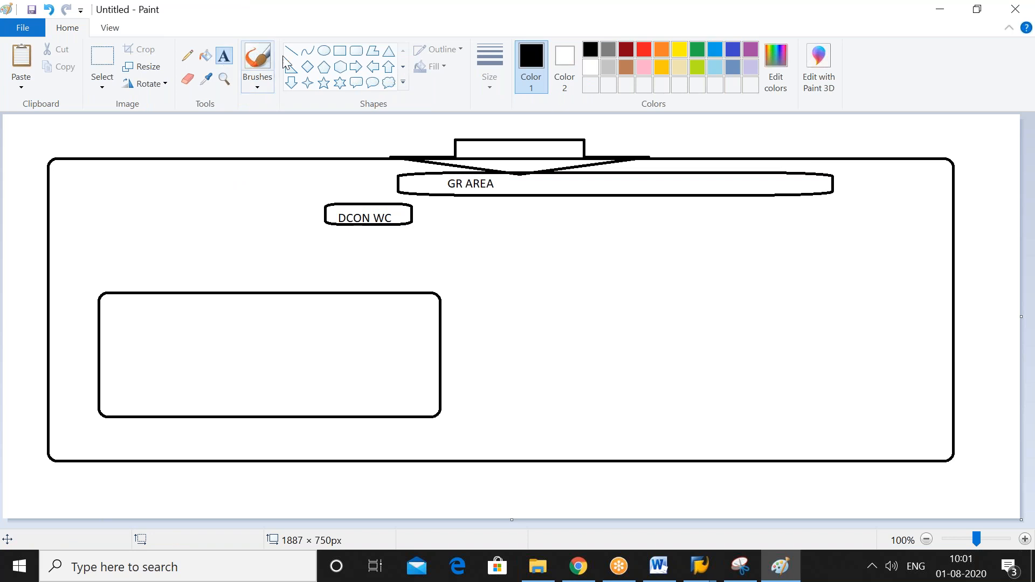
Draw a rounded rectangle about 130 × 41 px to the lower left of the DCON WC box and label it "VAS WC".
left_click(357, 54)
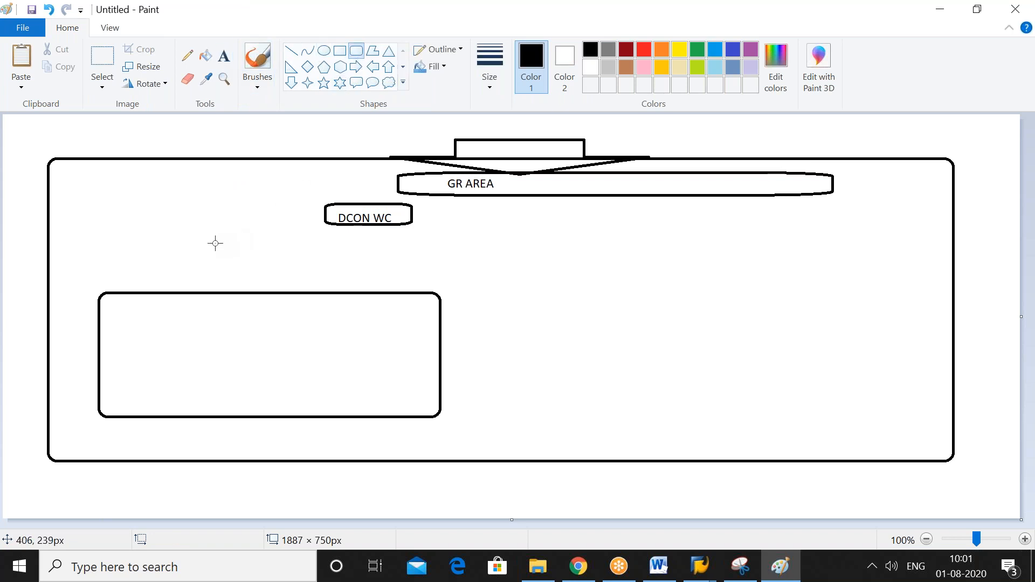
left_click_drag(200, 244, 270, 265)
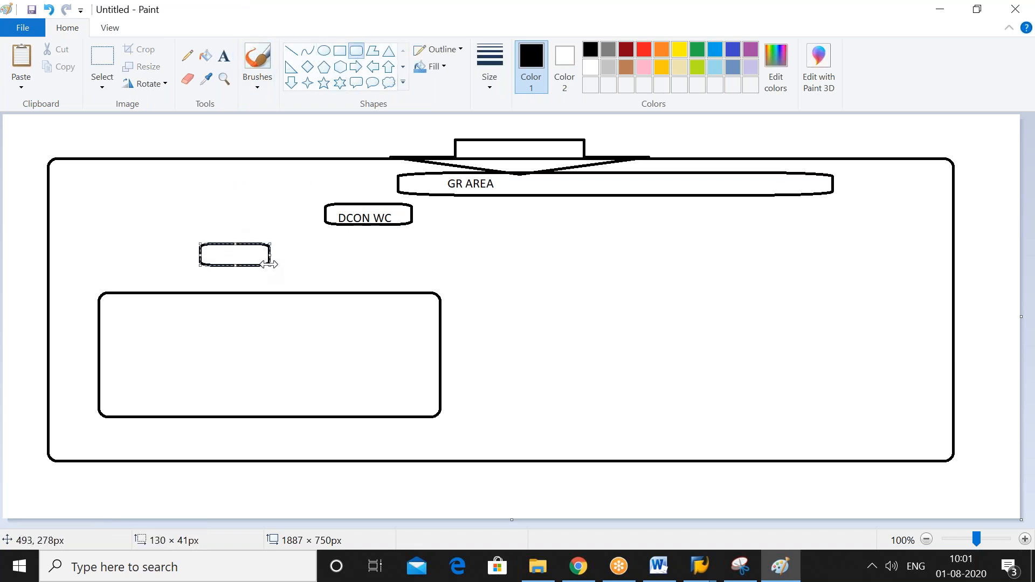
left_click(312, 259)
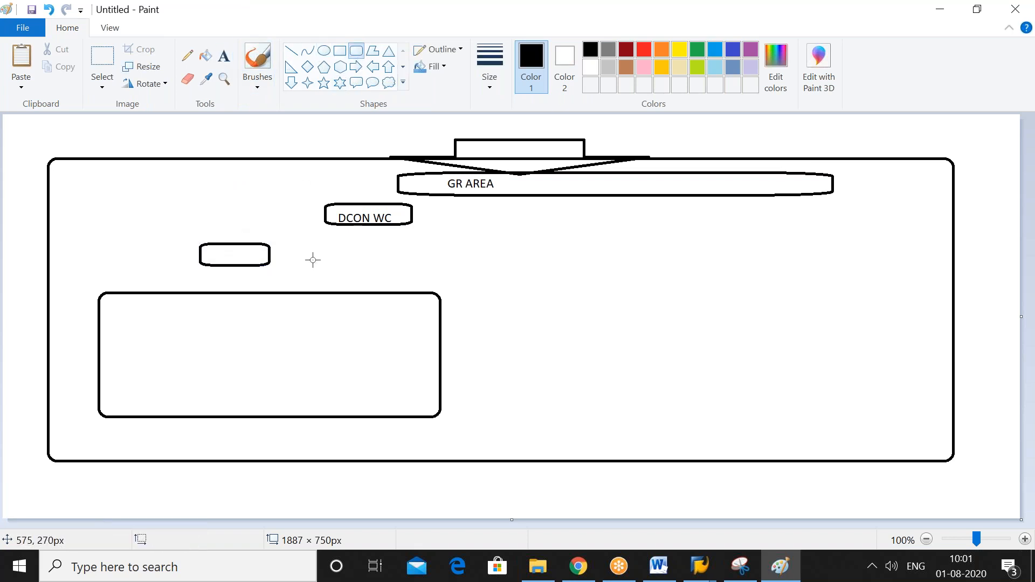
left_click(224, 56)
left_click(205, 251)
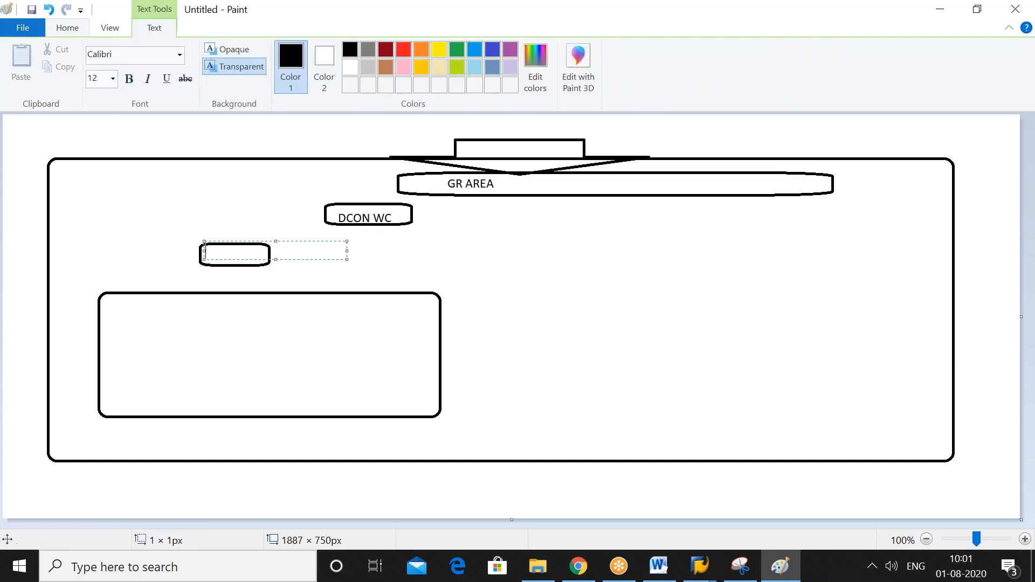
type("WC")
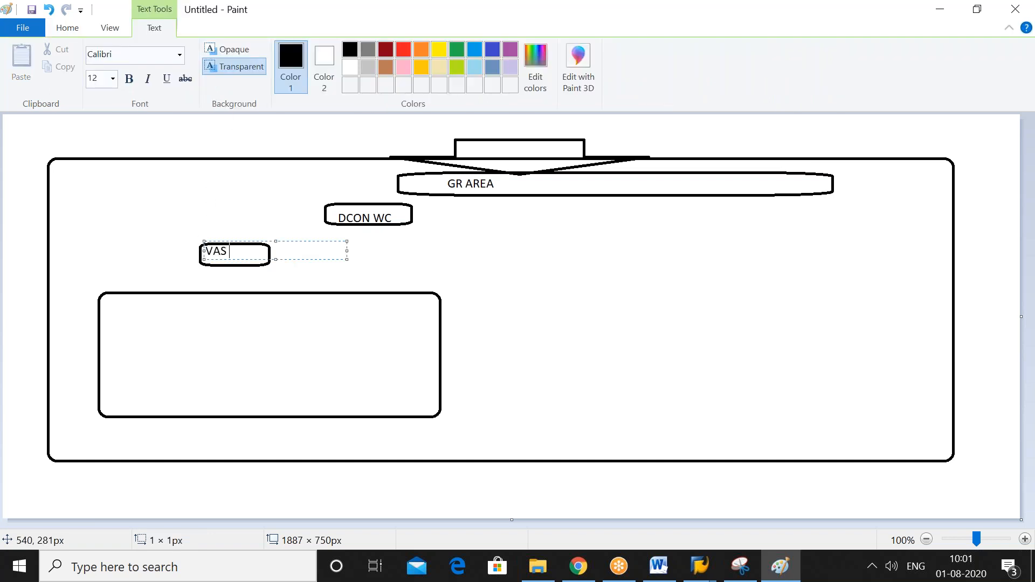
left_click(409, 256)
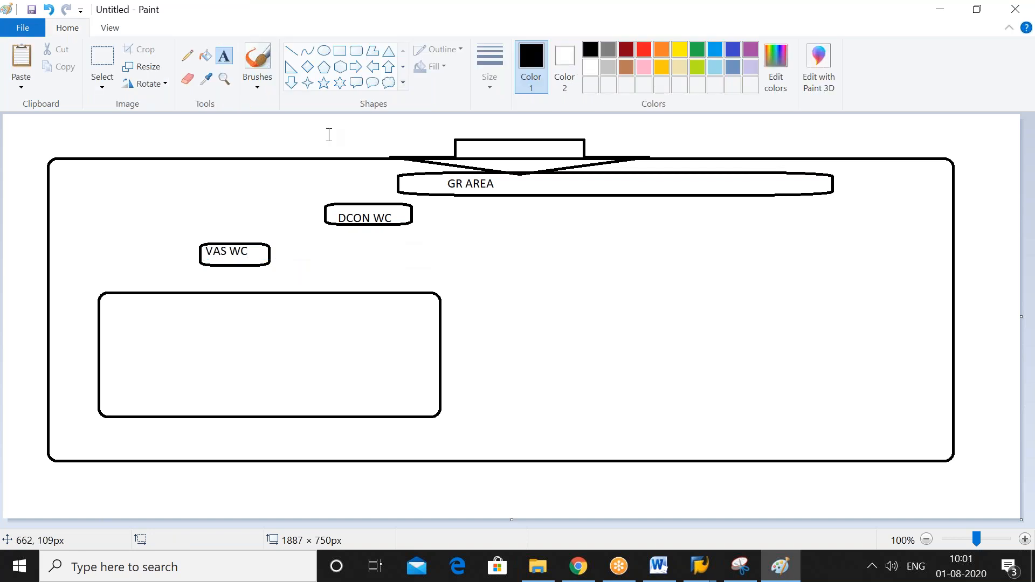
Connect GR AREA to DCON WC with a line spanning about 101 × 39 px, and DCON WC to VAS WC with another line.
left_click(291, 51)
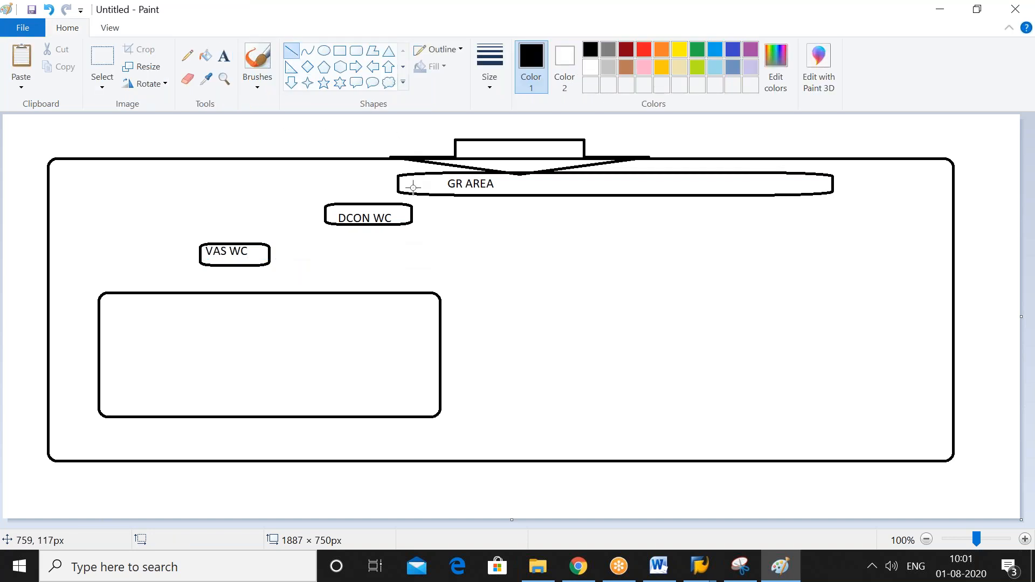
left_click_drag(443, 183, 389, 202)
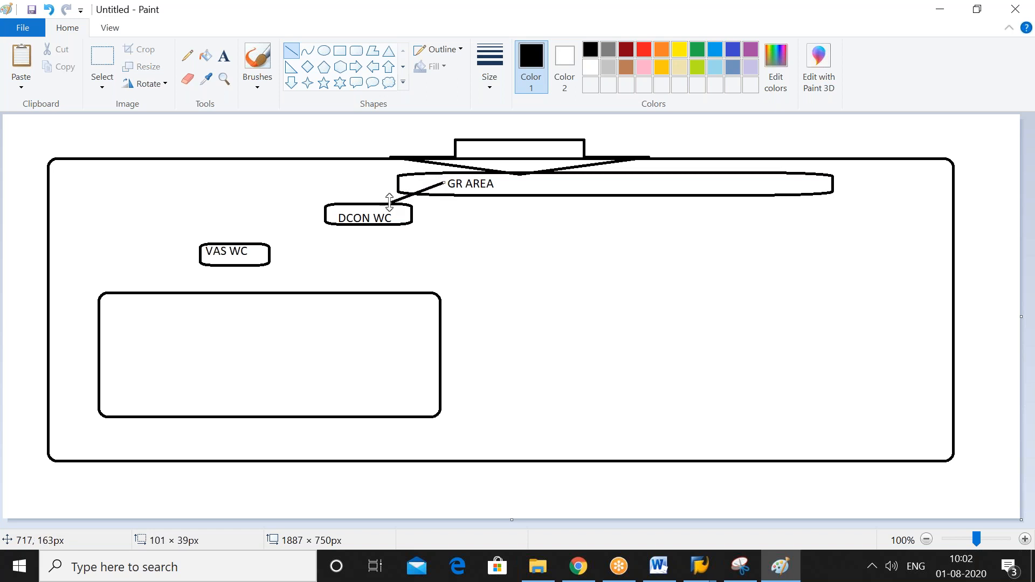
left_click(511, 238)
left_click_drag(330, 226, 266, 252)
left_click(316, 252)
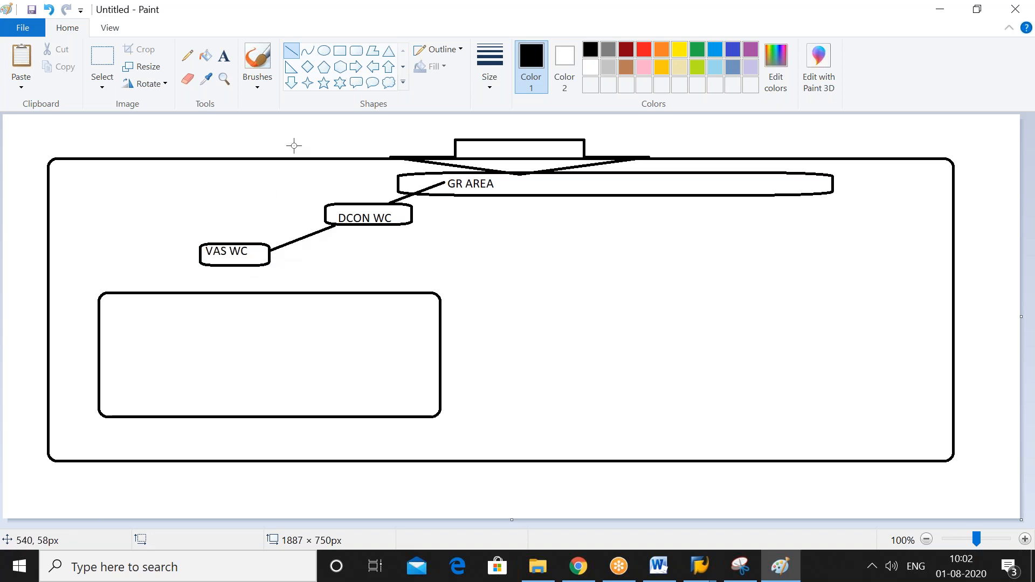
Label the line between DCON WC and VAS WC with "3060".
left_click(225, 61)
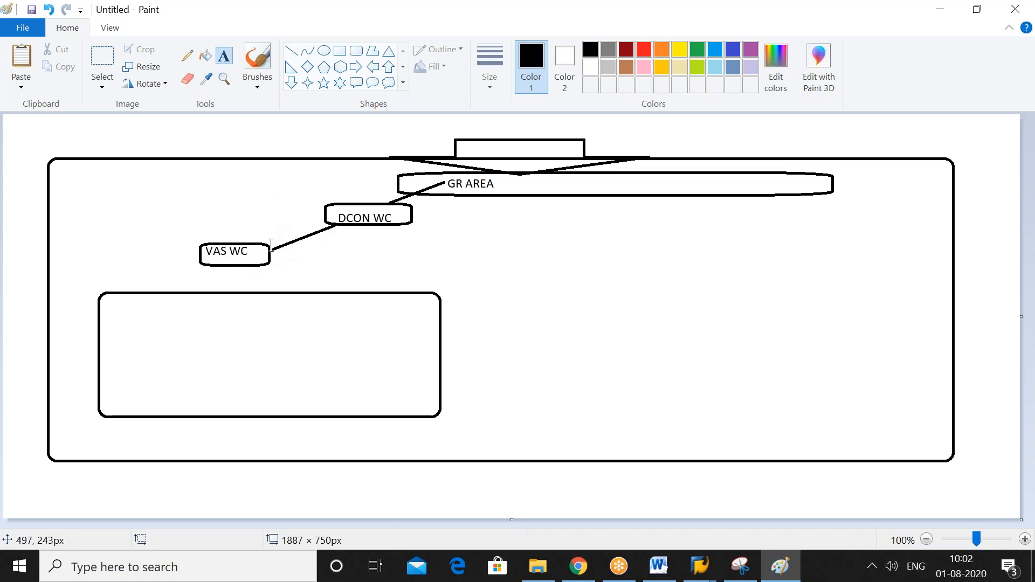
left_click(274, 227)
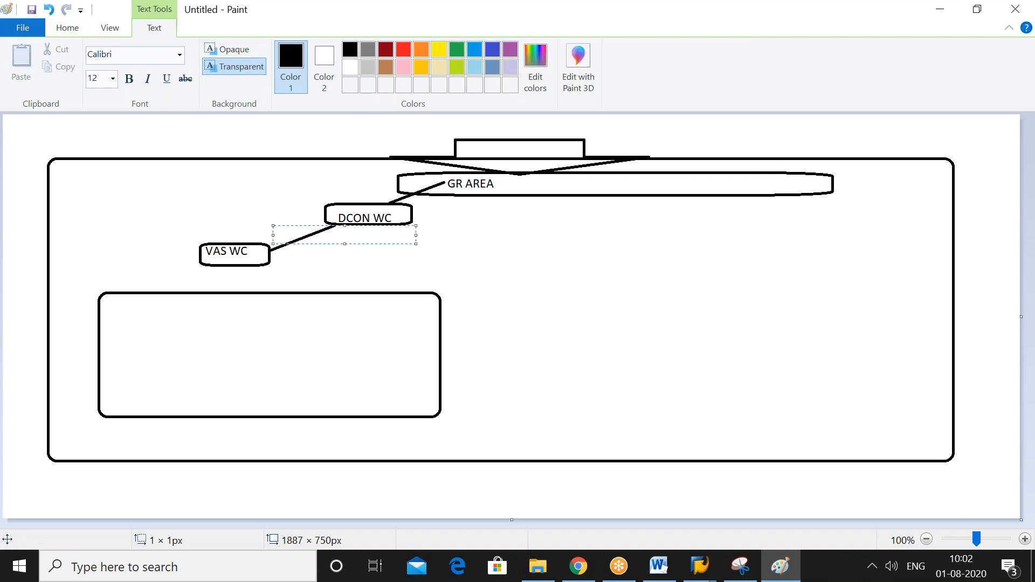
type("3060")
left_click(311, 265)
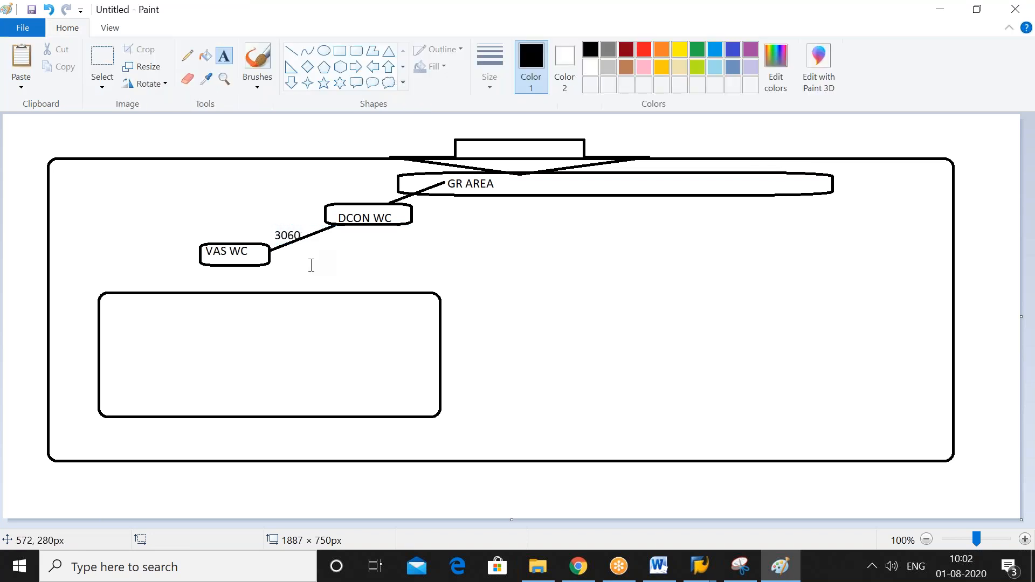
Add the text "3040" beside the VAS WC label in its box.
left_click(254, 248)
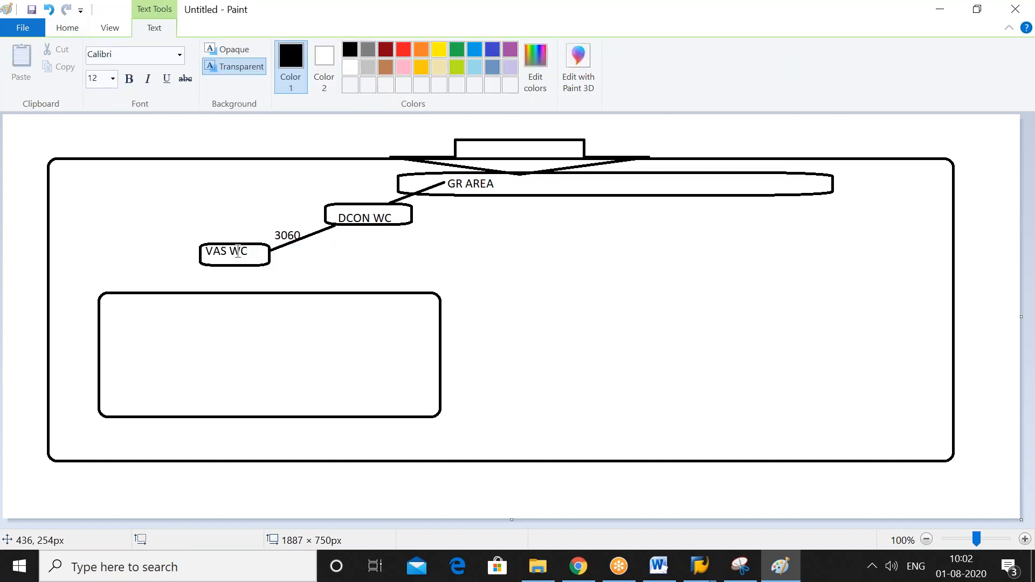
left_click(238, 252)
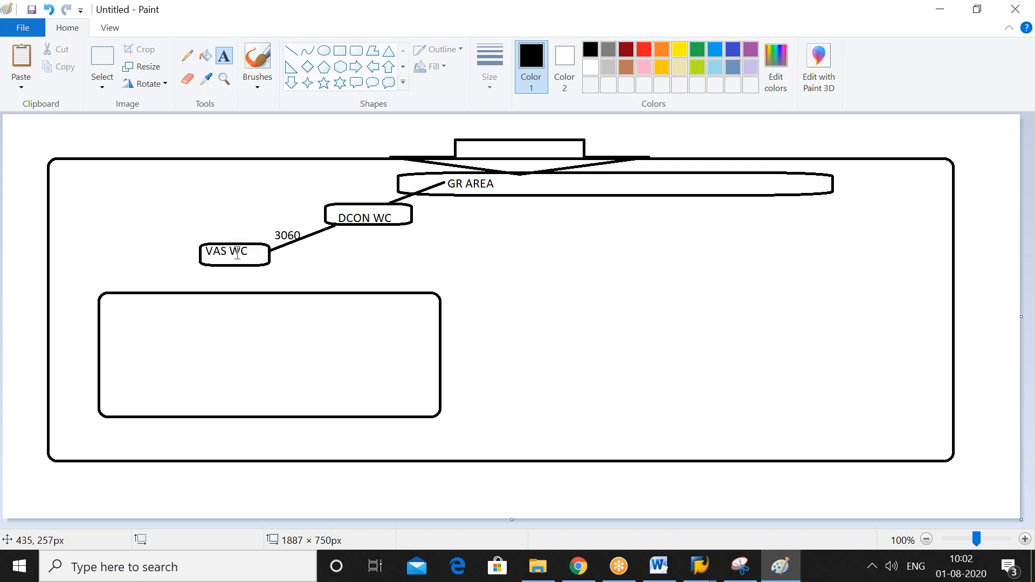
left_click(245, 256)
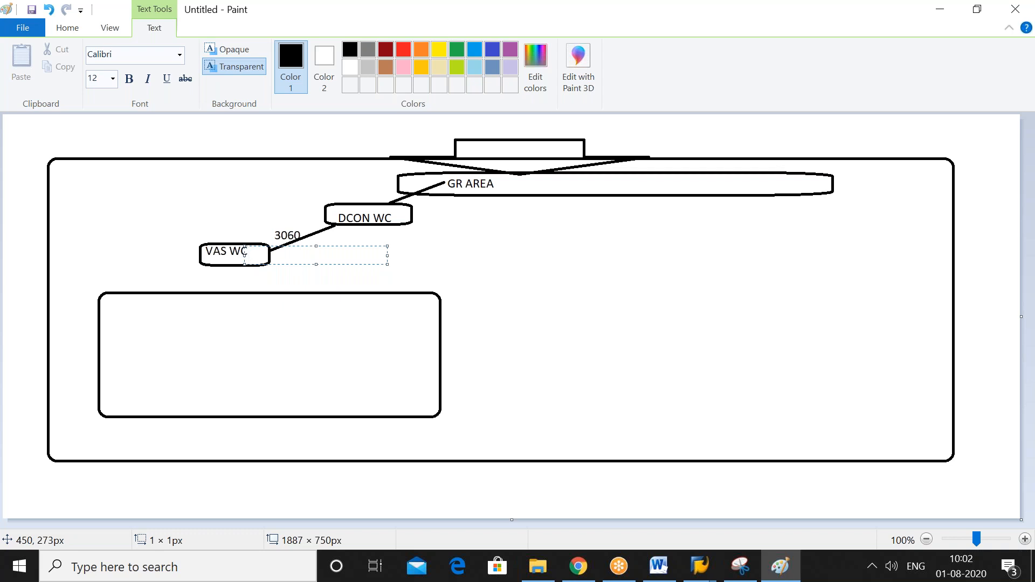
type("3040")
left_click(435, 261)
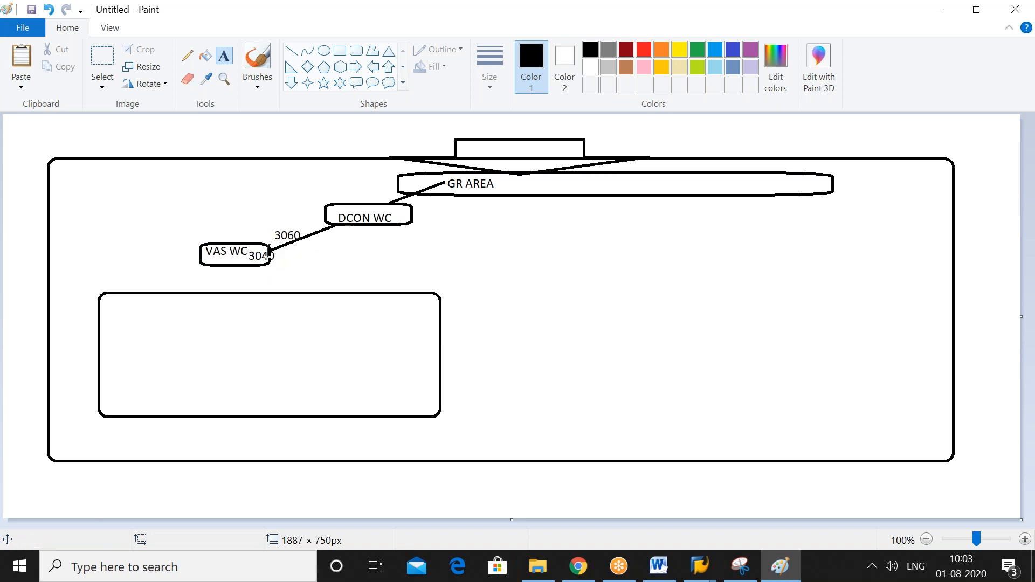
left_click(427, 244)
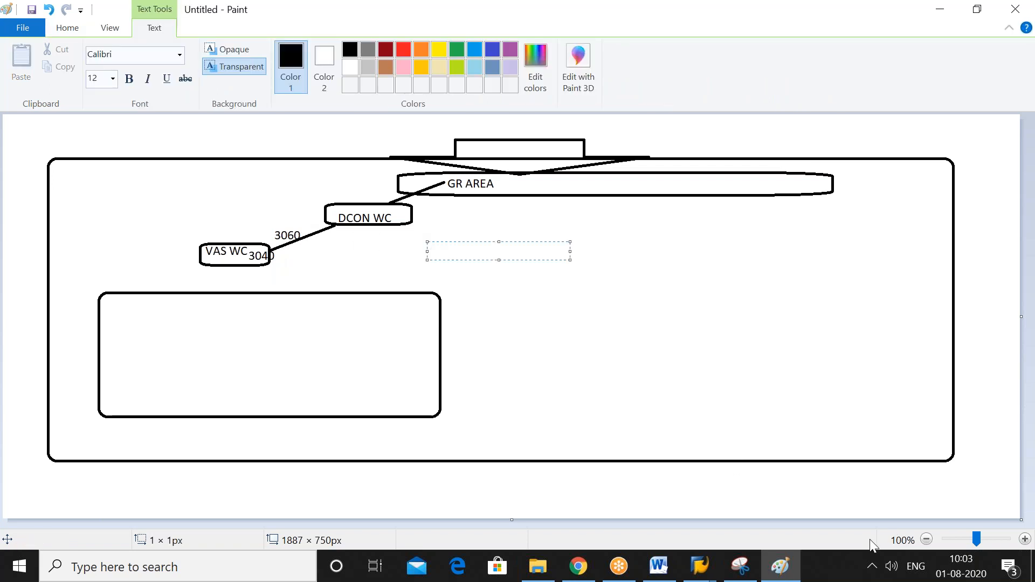
Switch to SAP and open the warehouse product transaction /SCWM/MAT1 in a new session.
left_click(786, 571)
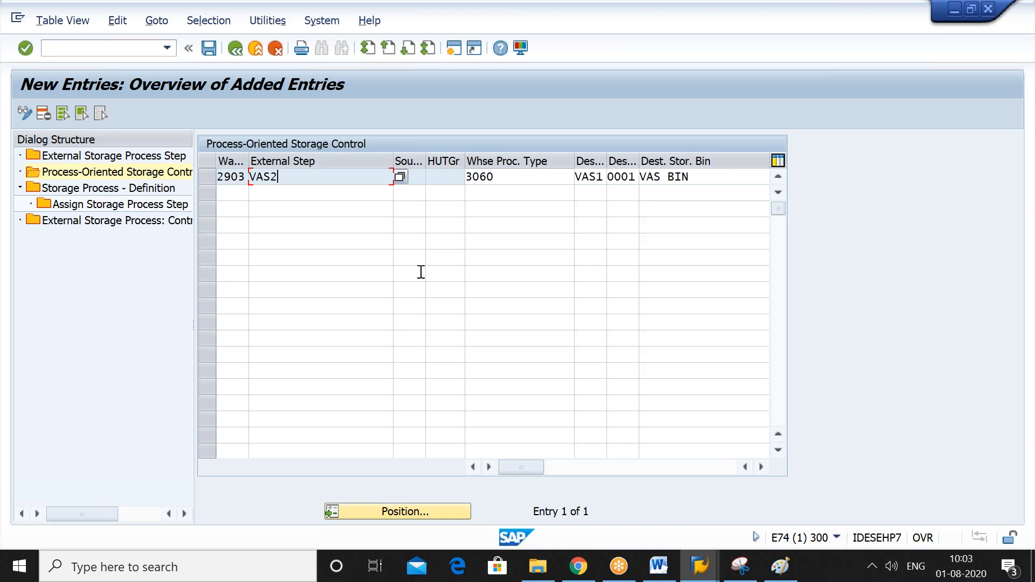
left_click(90, 52)
type("/O/SCWM/")
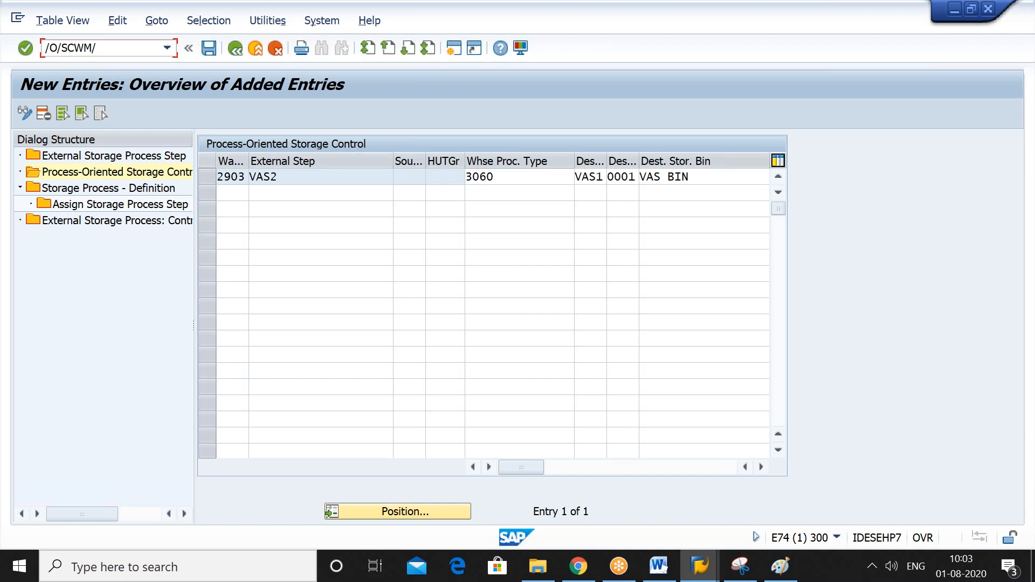
type("MAT1")
key("Return")
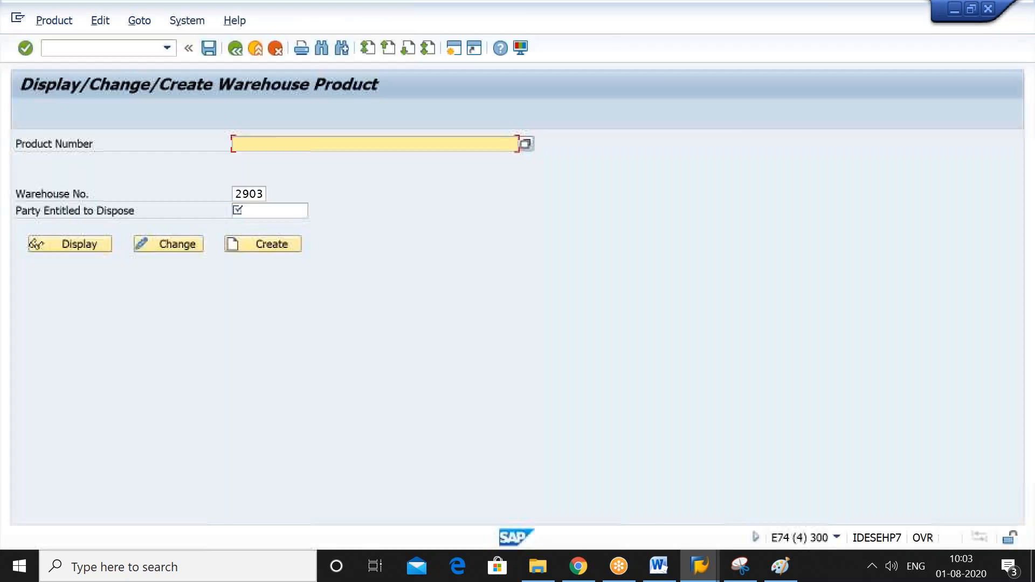
Open product 2903-MAT-ST03 in warehouse 2903 for changing and display its warehouse data.
key("Down")
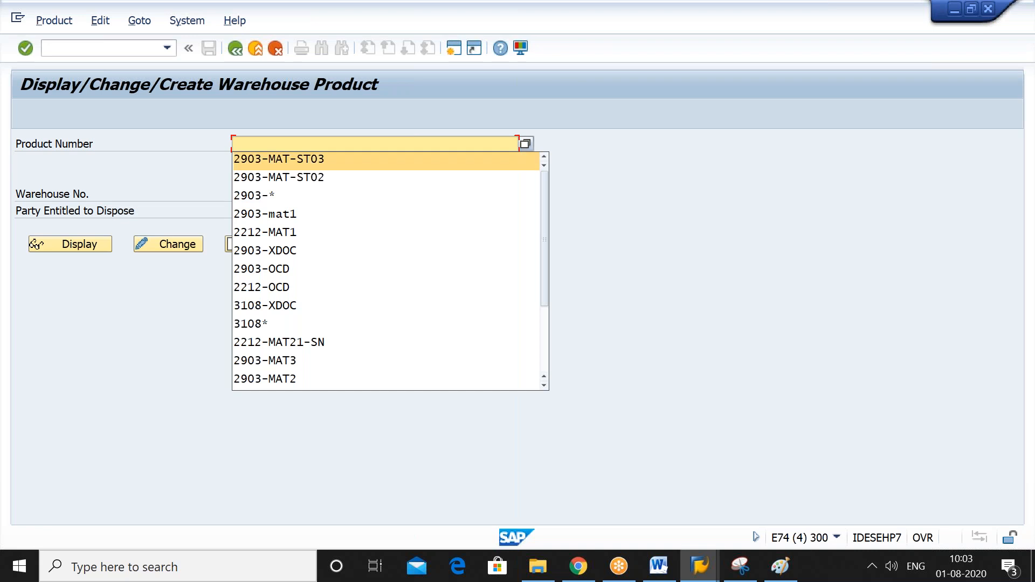
key("Return")
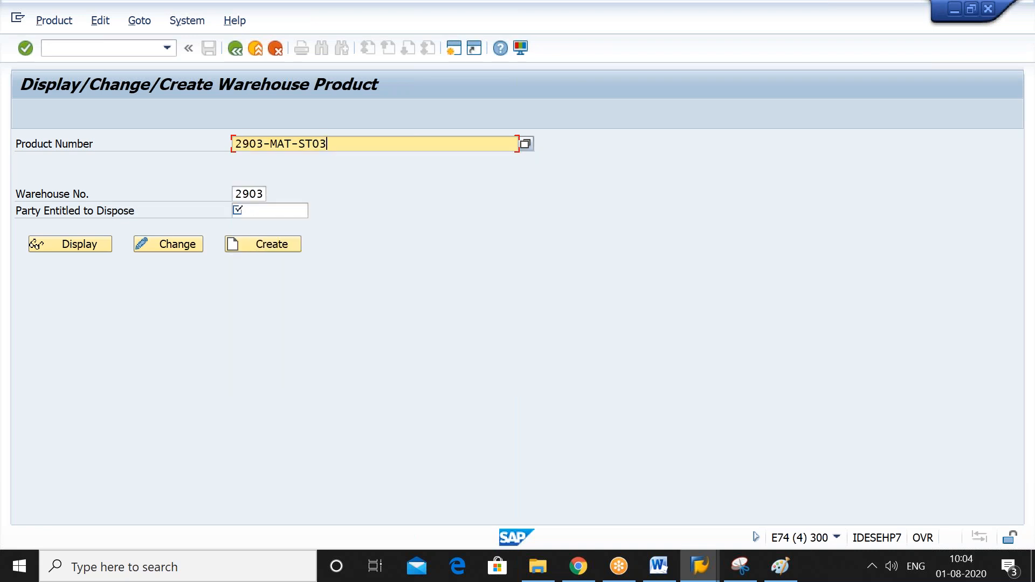
key("Return")
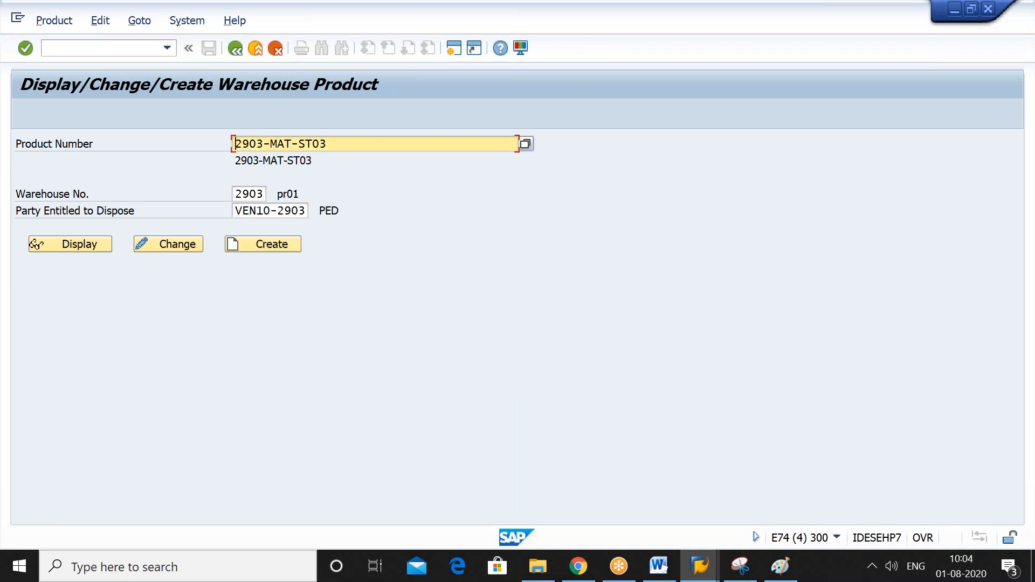
left_click(164, 249)
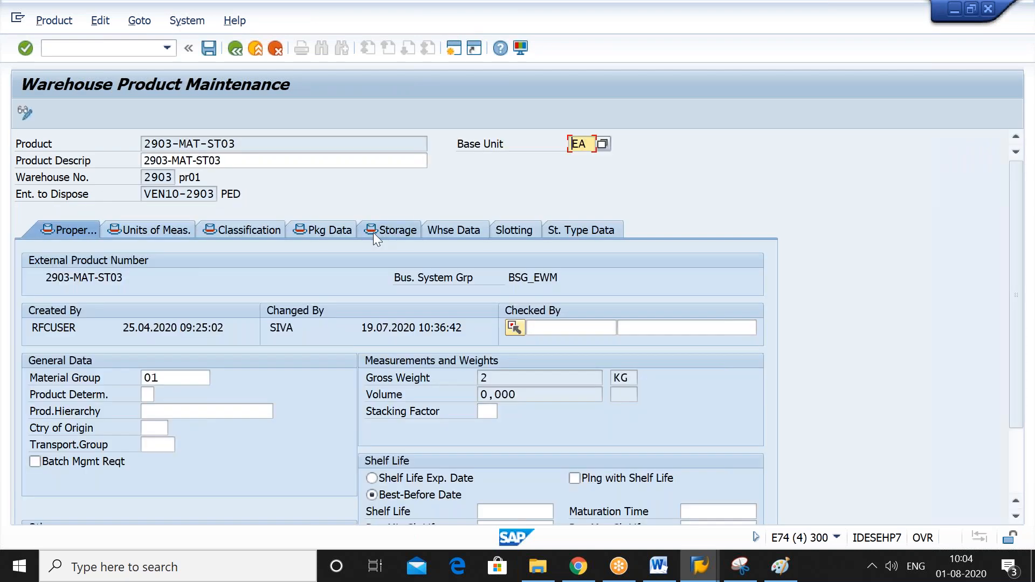
left_click(454, 229)
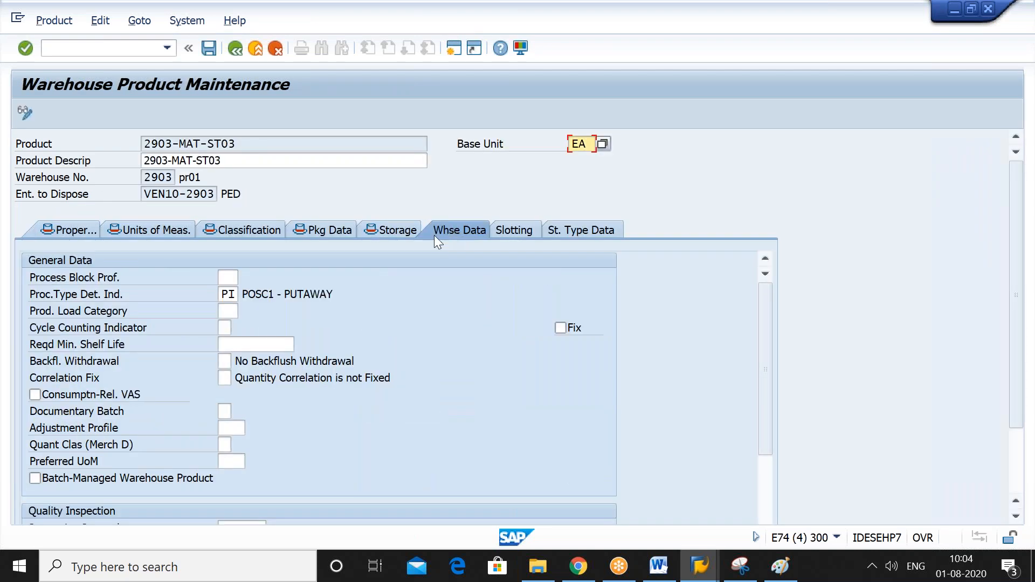
Switch to Microsoft Excel 2010 with a blank workbook, go to cell B2, and close the activation wizard.
left_click(224, 292)
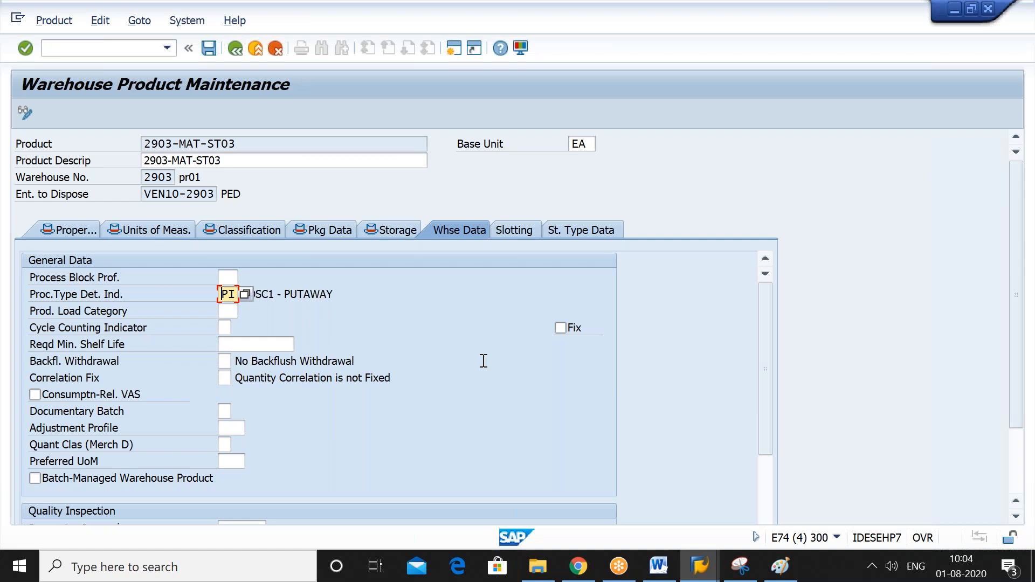
mouse_move(675, 573)
left_click(205, 563)
type("EX")
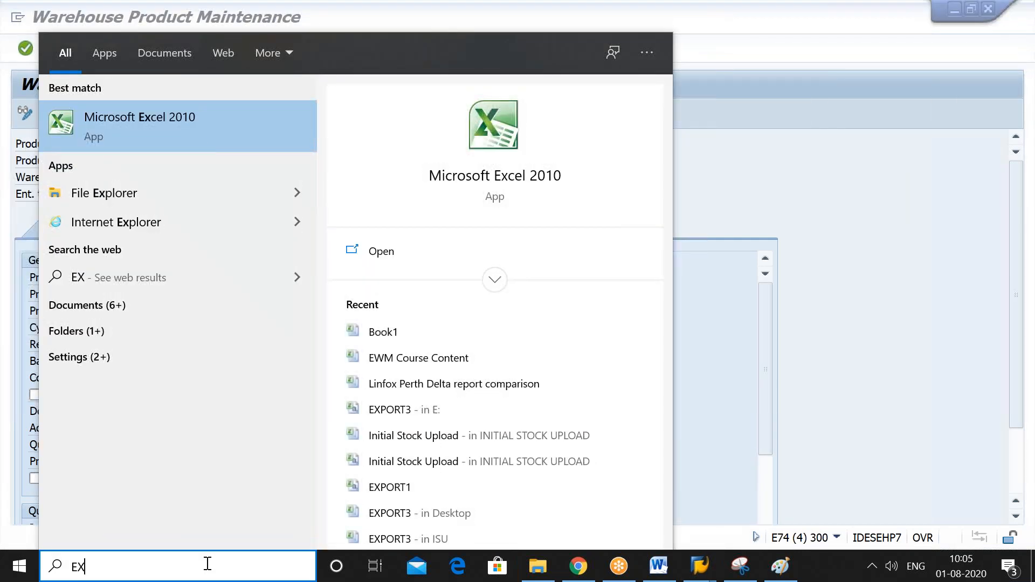
key("Return")
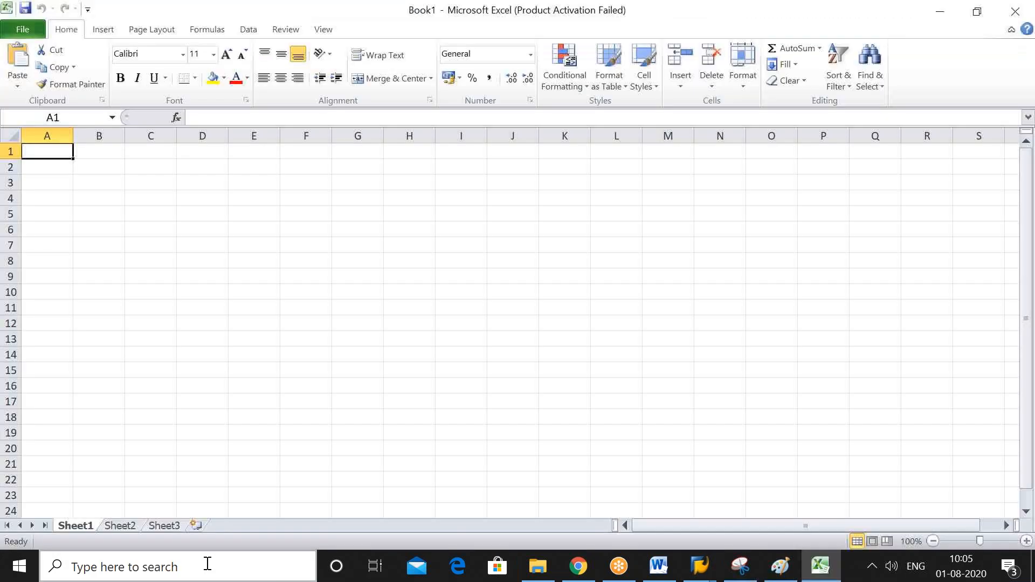
key("Down")
key("Right")
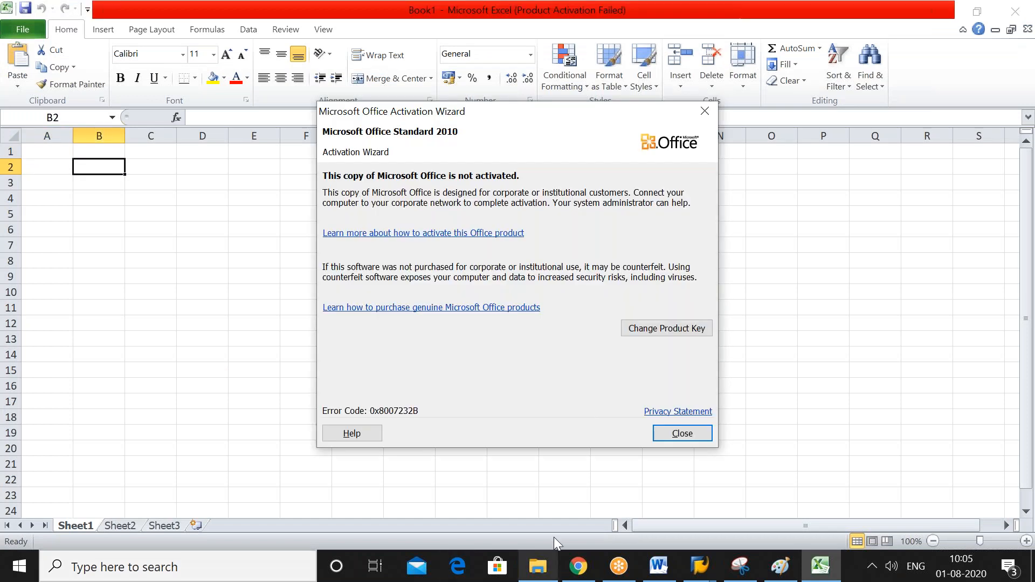
left_click(680, 434)
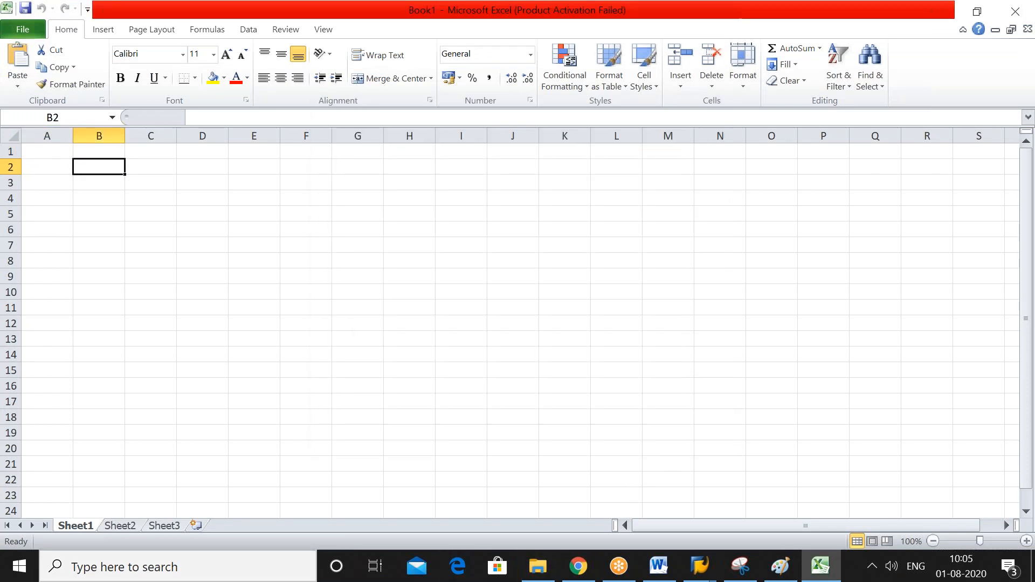
Enter PROD1 and PROD2 in B2:B3 and fill the series down to PROD17 in B18.
type("PROD1")
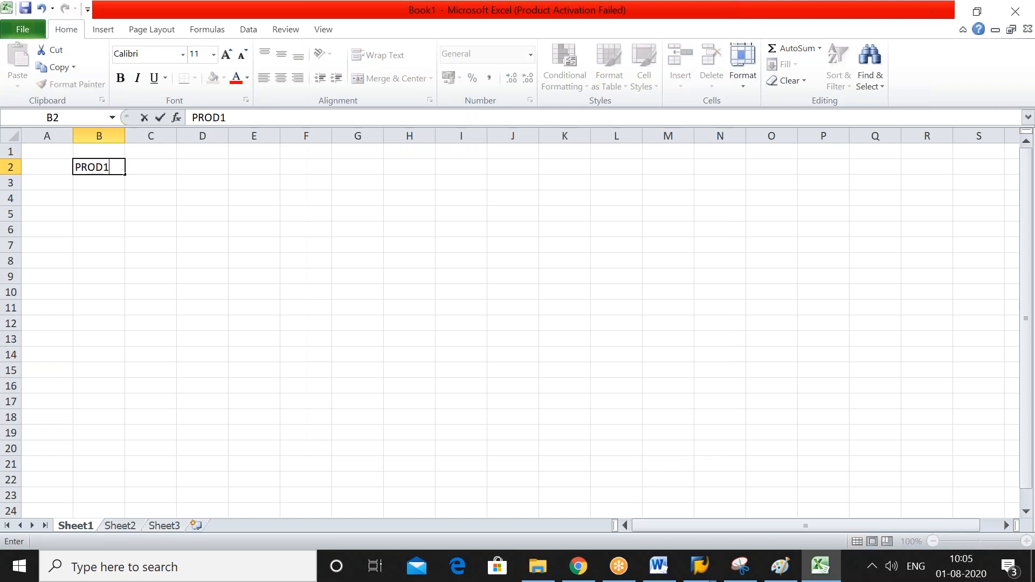
key("Return")
type("PROD2")
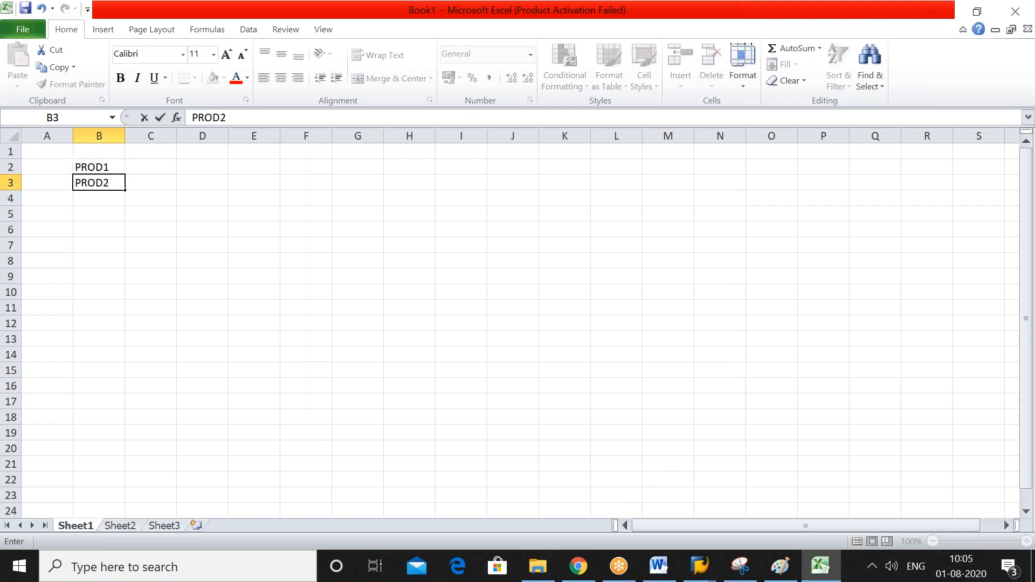
key("Return")
key("Up")
key("Up")
key("shift+Down")
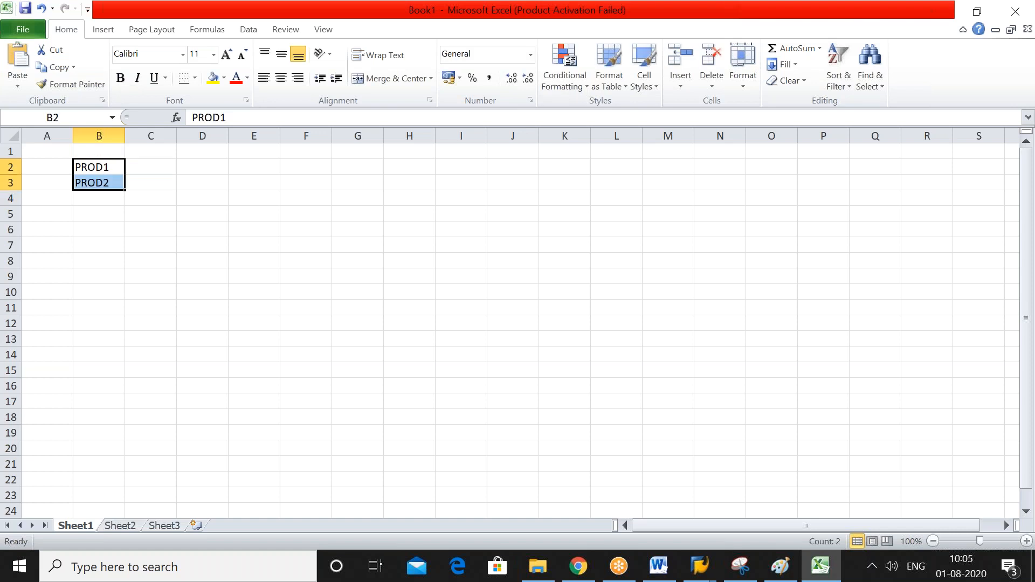
left_click_drag(126, 189, 123, 423)
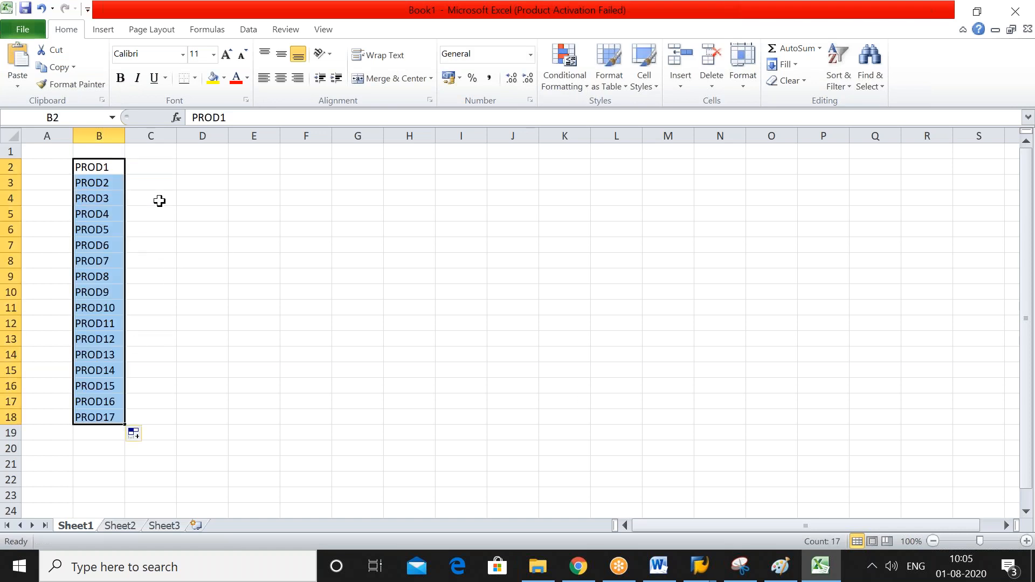
Enter SIBD in cell D2 of the PROD1 row.
left_click(165, 171)
key("Right")
type("S")
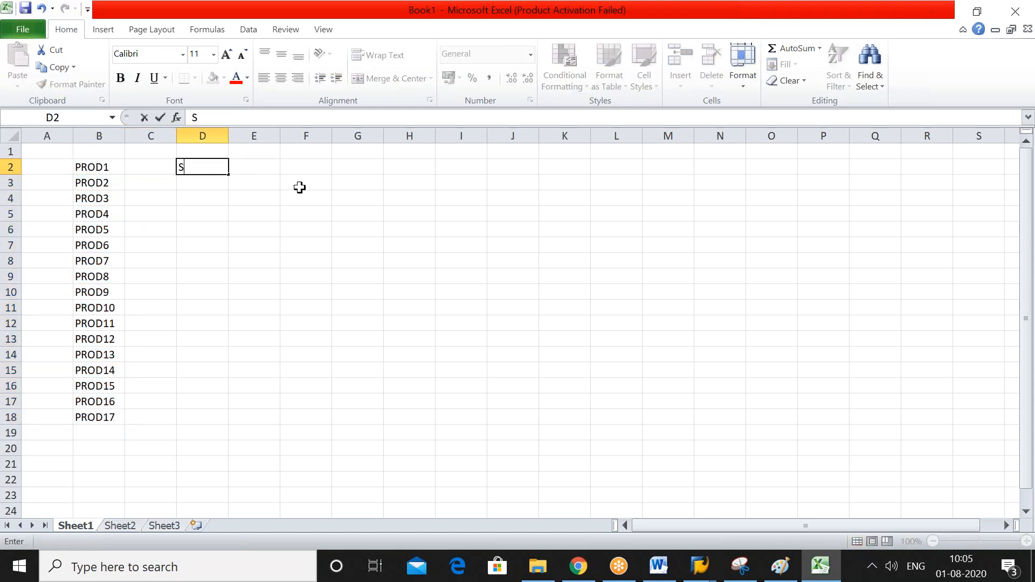
type("BID")
key("BackSpace")
key("BackSpace")
key("BackSpace")
type("IBD")
key("Tab")
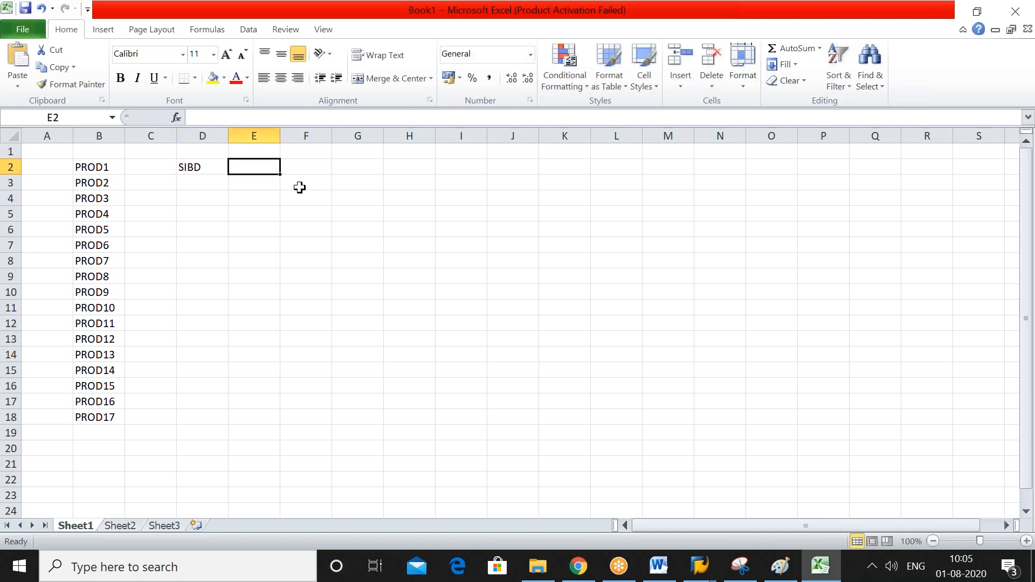
Enter 1010 in cell E2 and WPDI in cell F2.
type("1010")
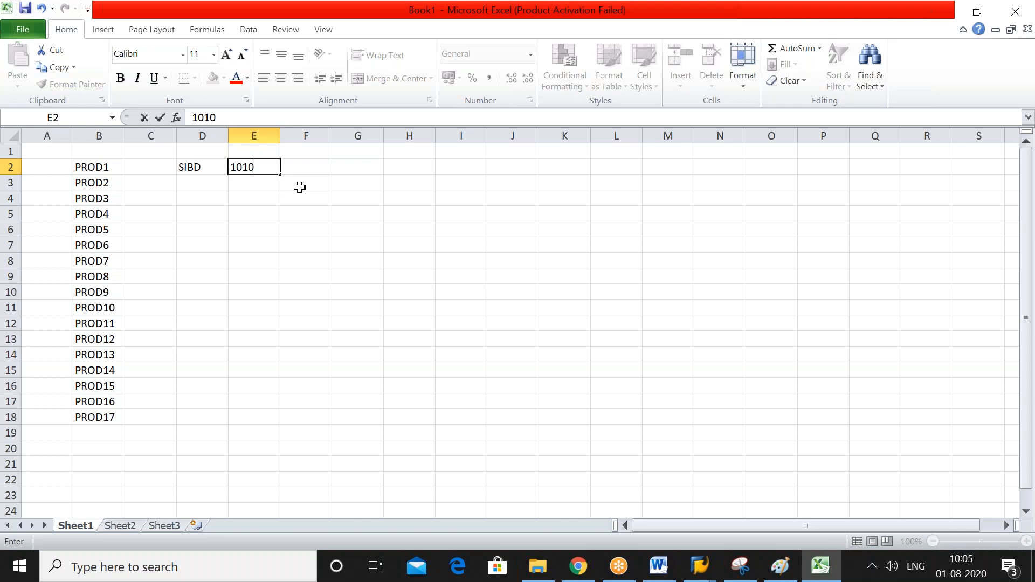
key("Tab")
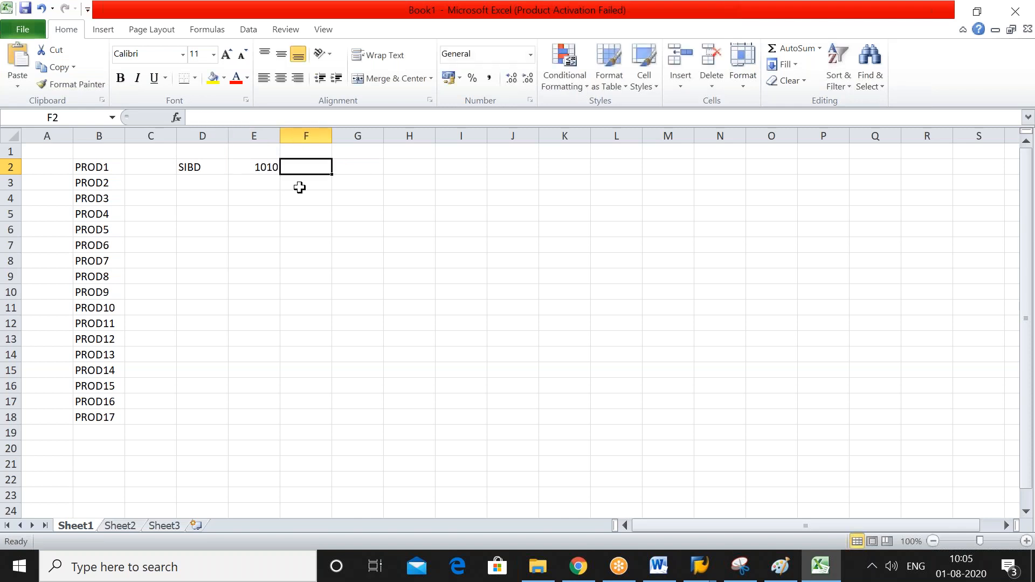
type("W")
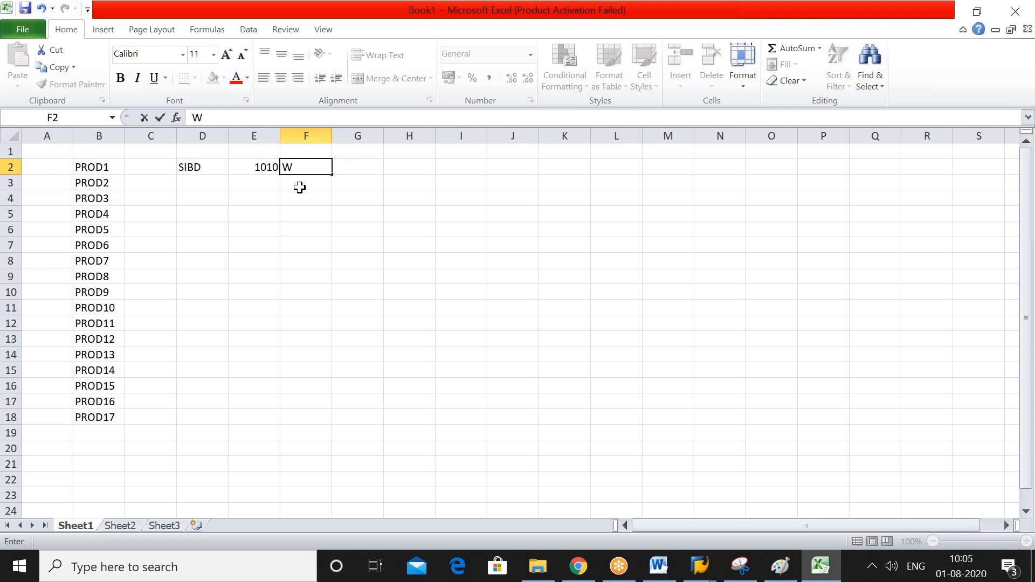
type("PDI")
key("Tab")
key("Left")
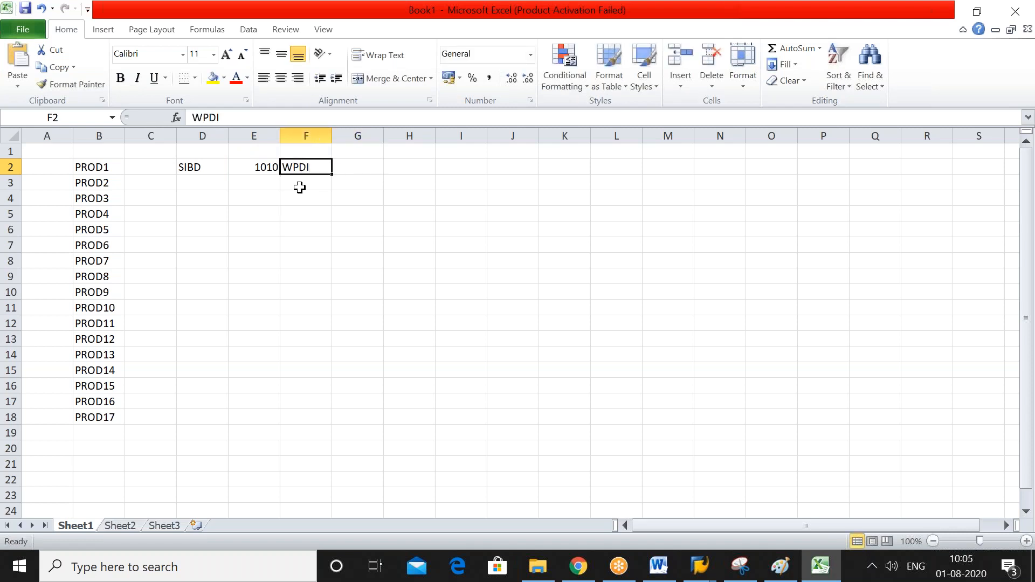
Fill the WPDI cell F2 with the standard red color.
left_click(225, 78)
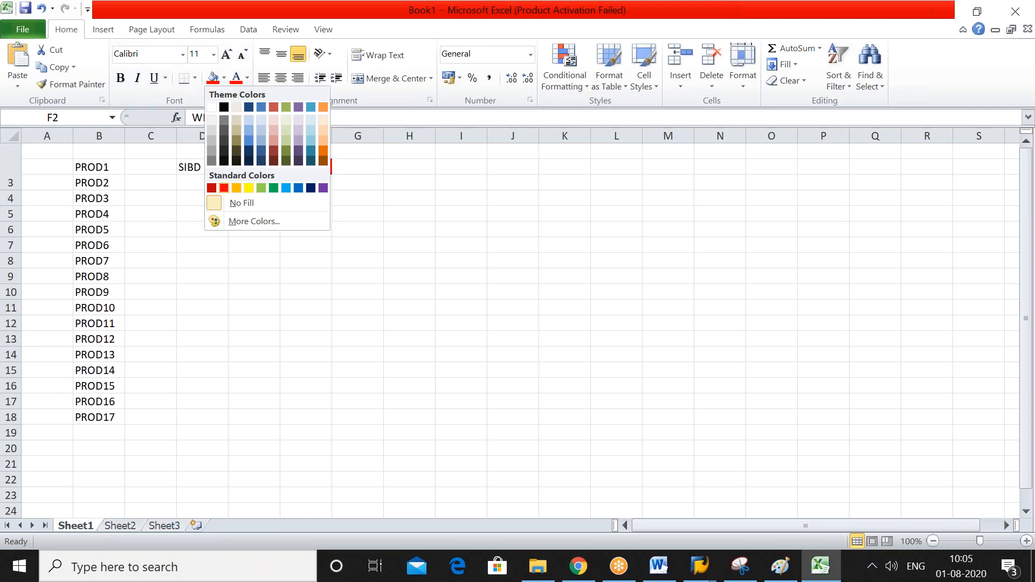
left_click(224, 188)
left_click(354, 167)
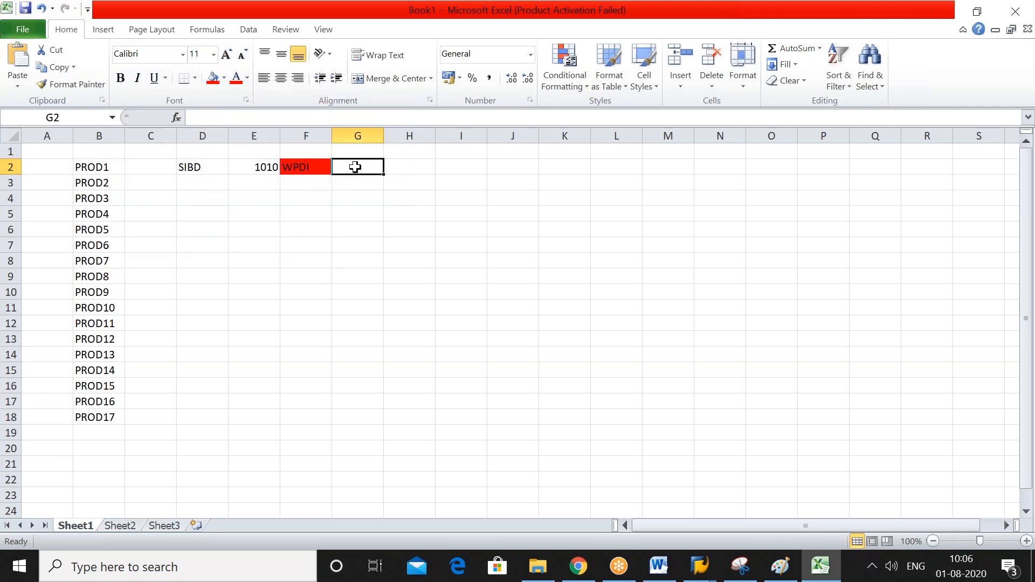
Copy the SIBD, 1010 and WPDI cells D2:F2 into the PROD2 row, D3:F3.
left_click(194, 182)
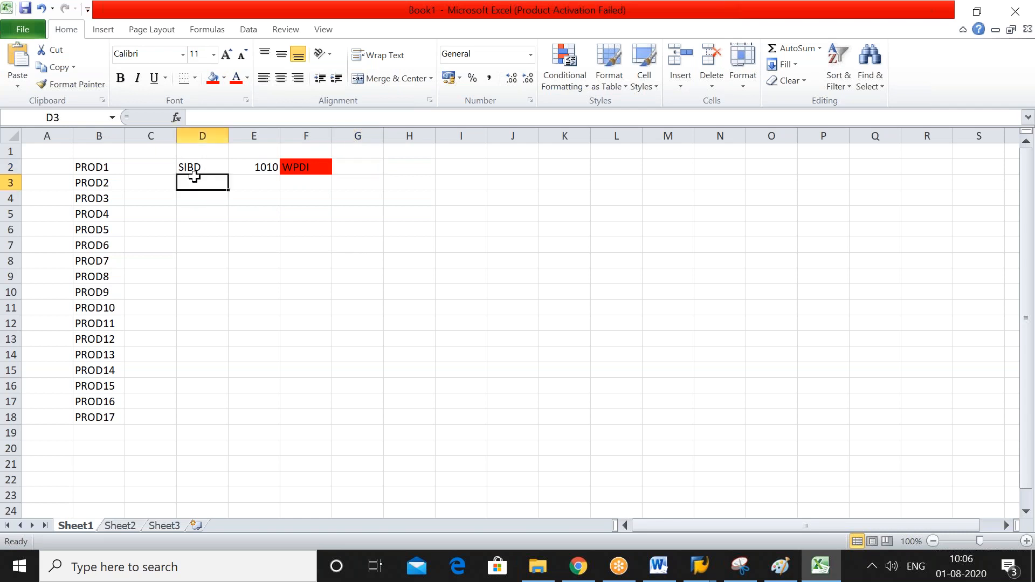
left_click(194, 169)
key("shift+Right")
key("shift+Right")
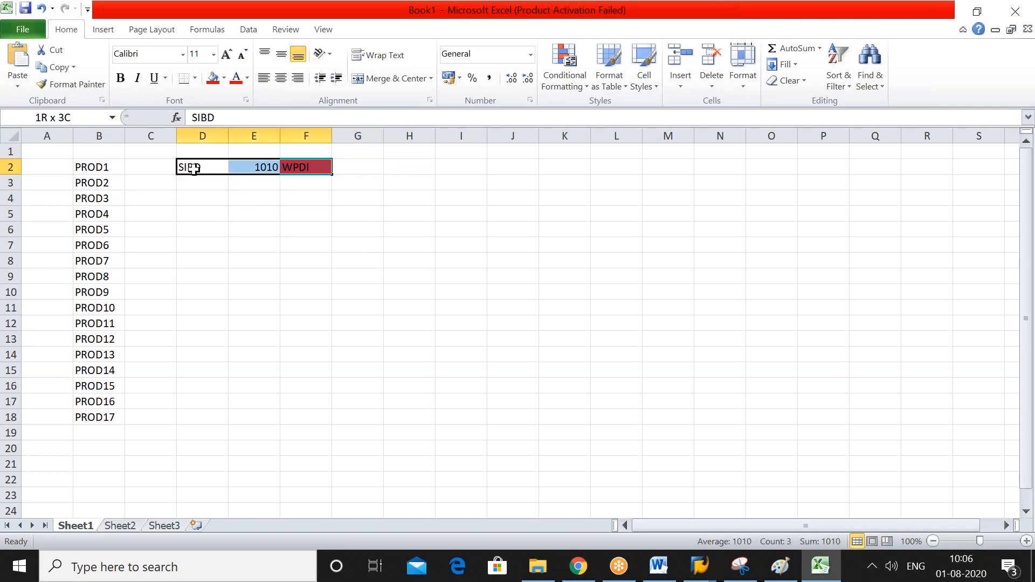
key("ctrl+c")
key("Down")
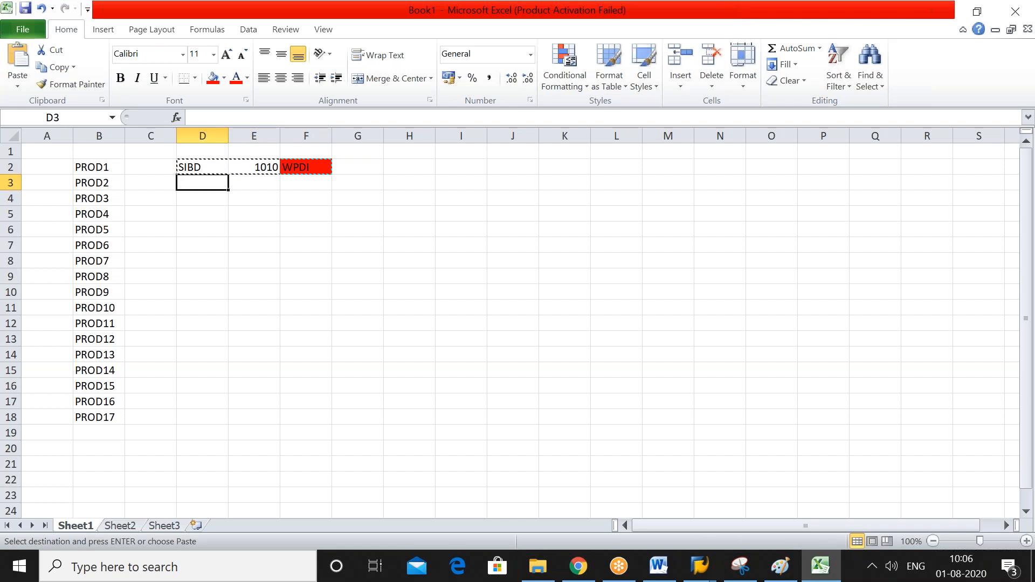
key("ctrl+v")
key("Down")
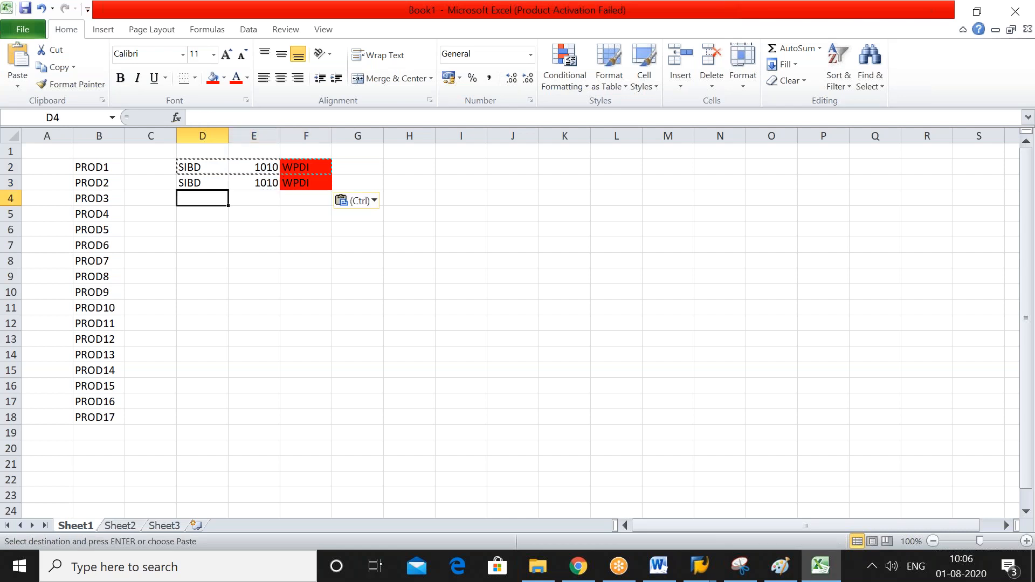
type("`")
key("BackSpace")
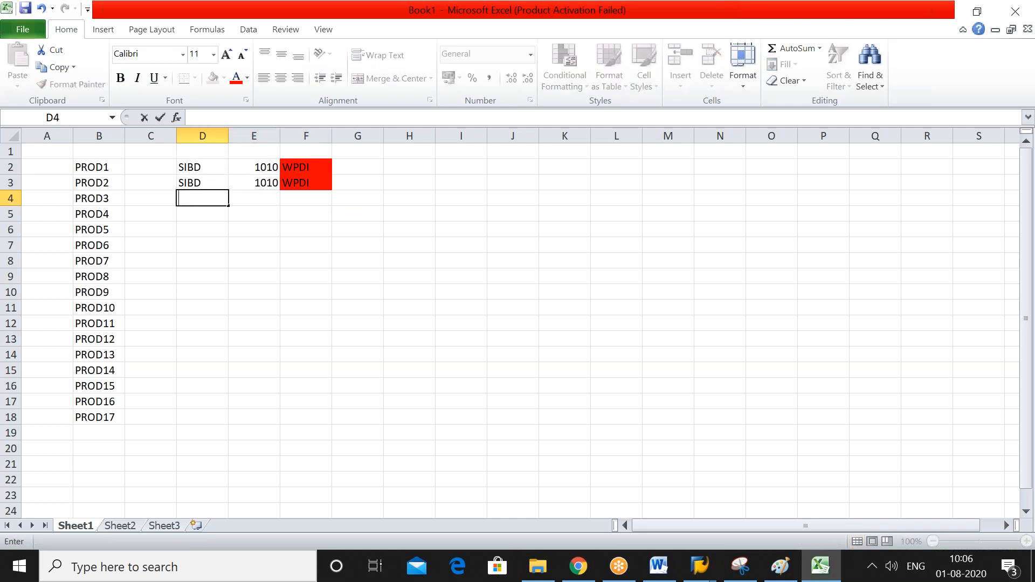
left_click(106, 199)
left_click_drag(111, 206, 116, 232)
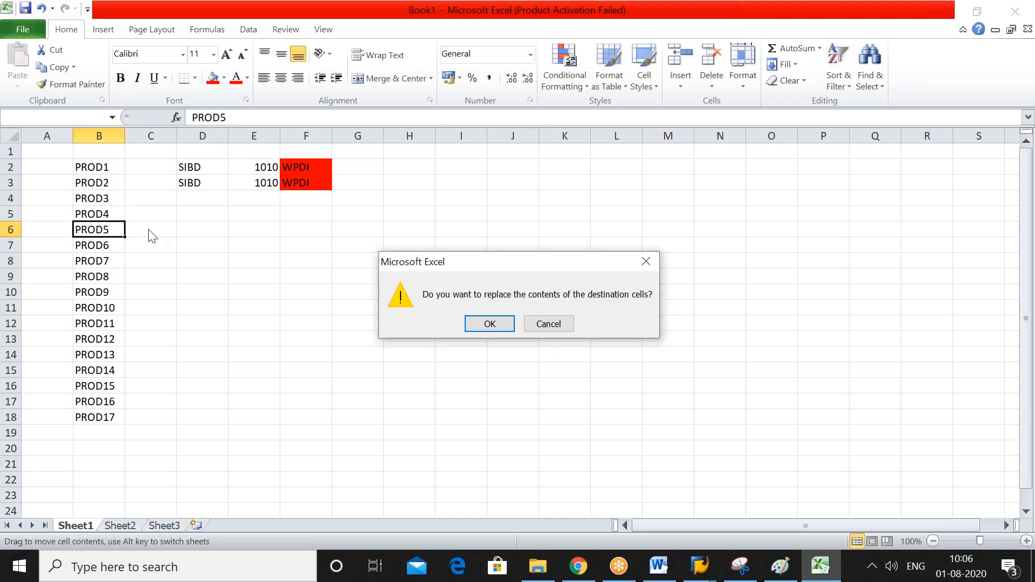
left_click(549, 324)
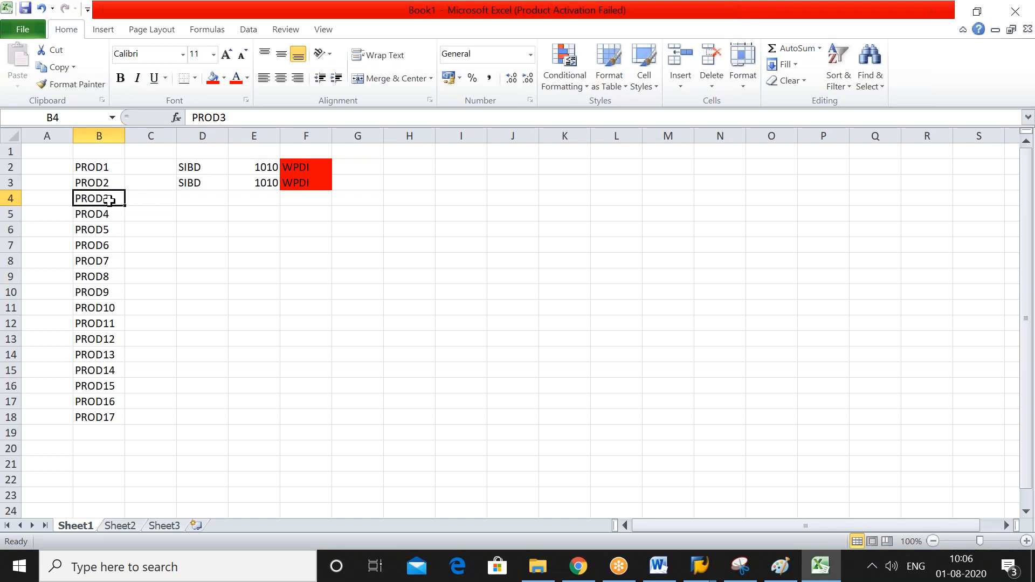
Enter UNLOADING in cell D4 of the PROD3 row.
key("Down")
key("Up")
key("Right")
key("Right")
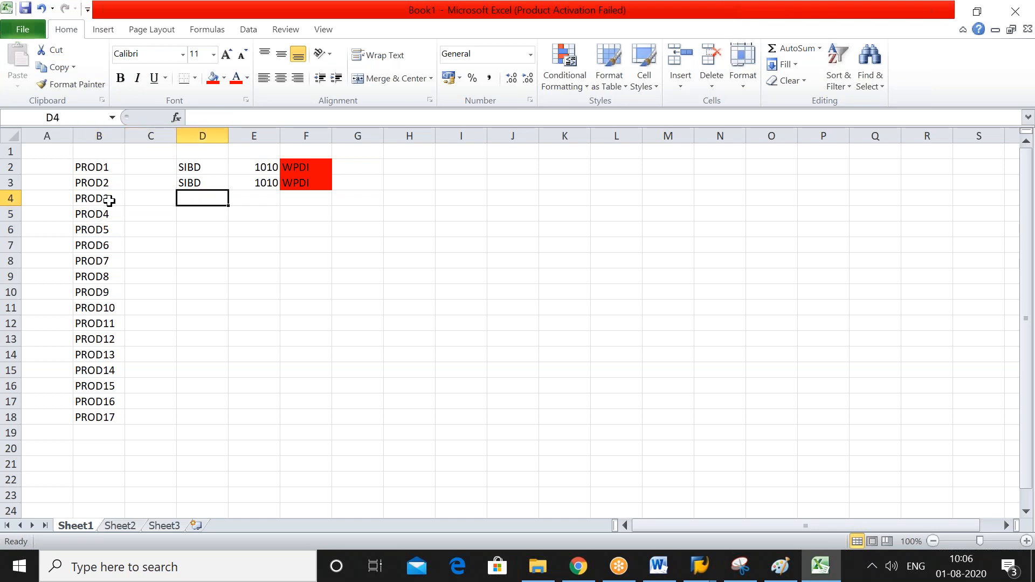
type("UN")
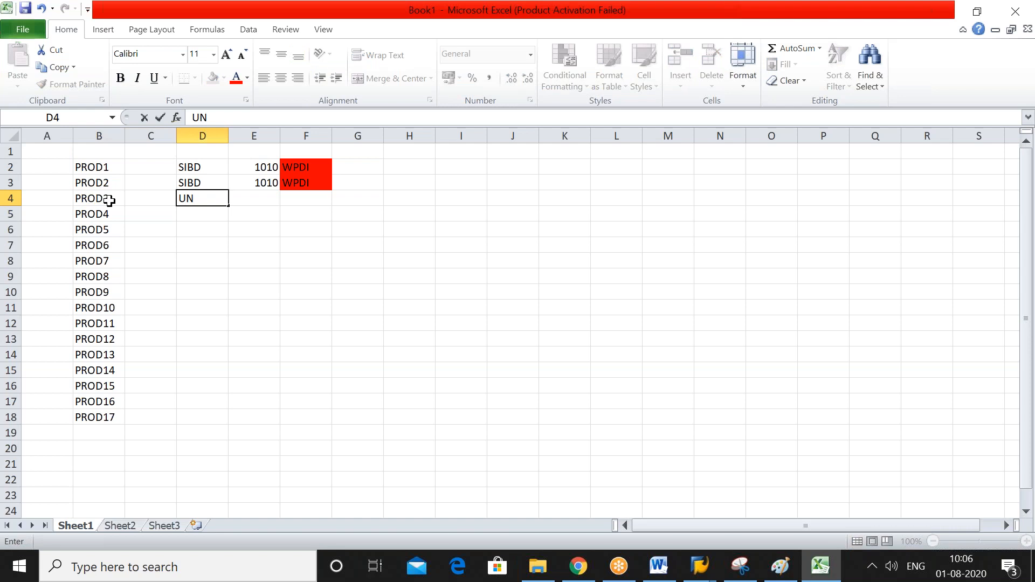
type("LOADING")
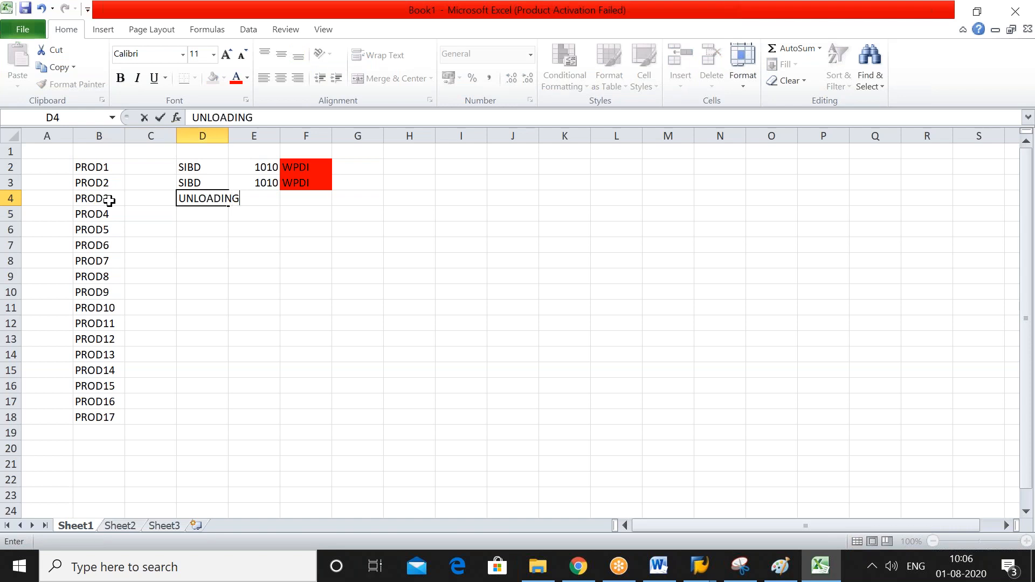
key("Right")
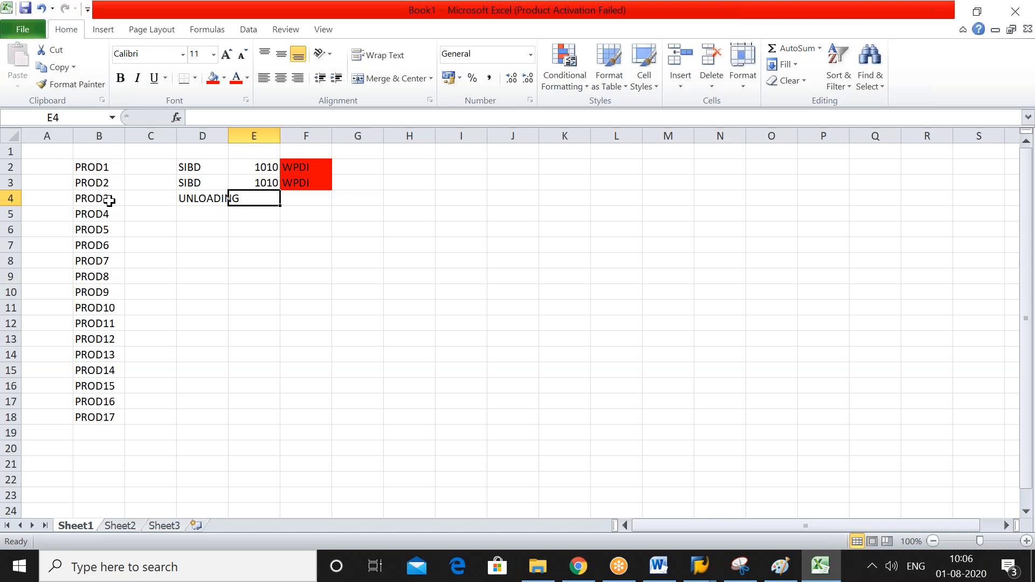
key("Left")
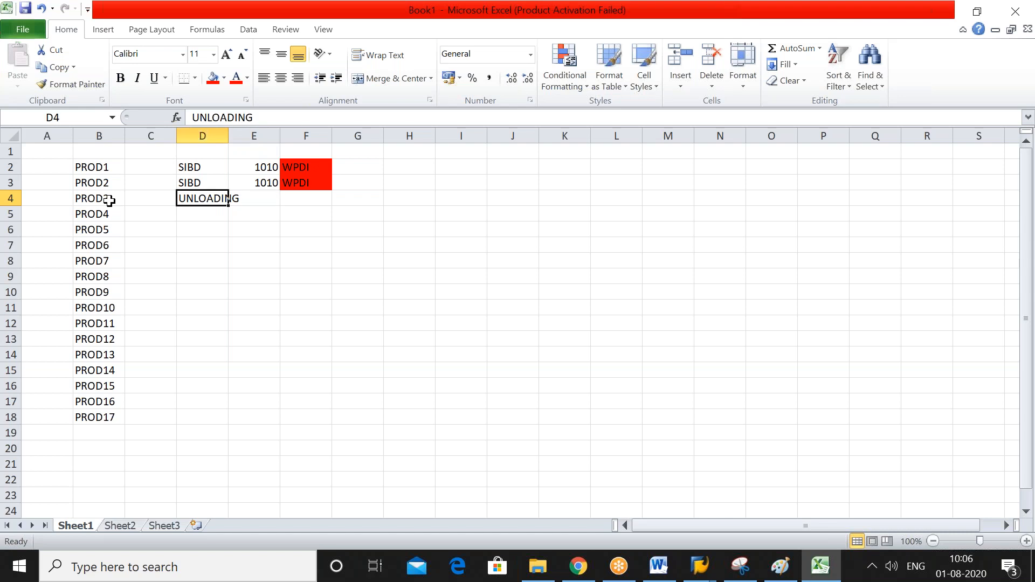
Move the UNLOADING entry from cell D4 to cell I3.
key("ctrl+c")
key("Right")
key("Right")
key("Right")
key("Right")
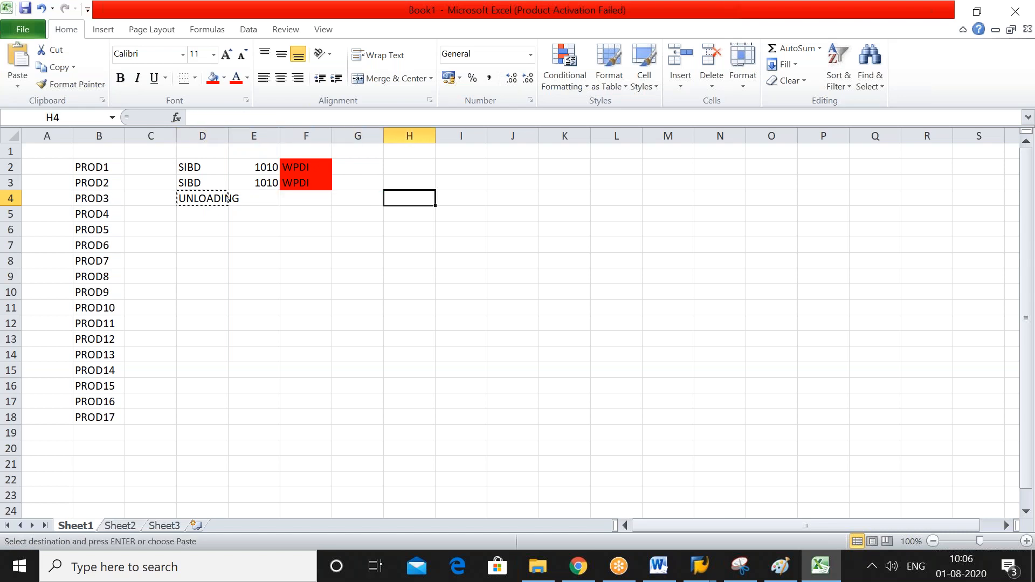
key("Right")
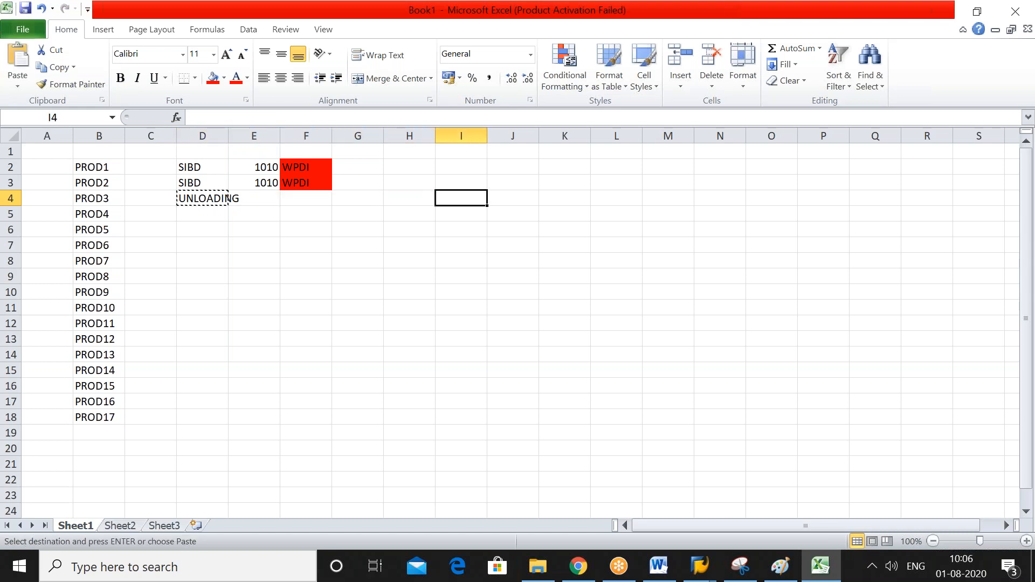
key("Up")
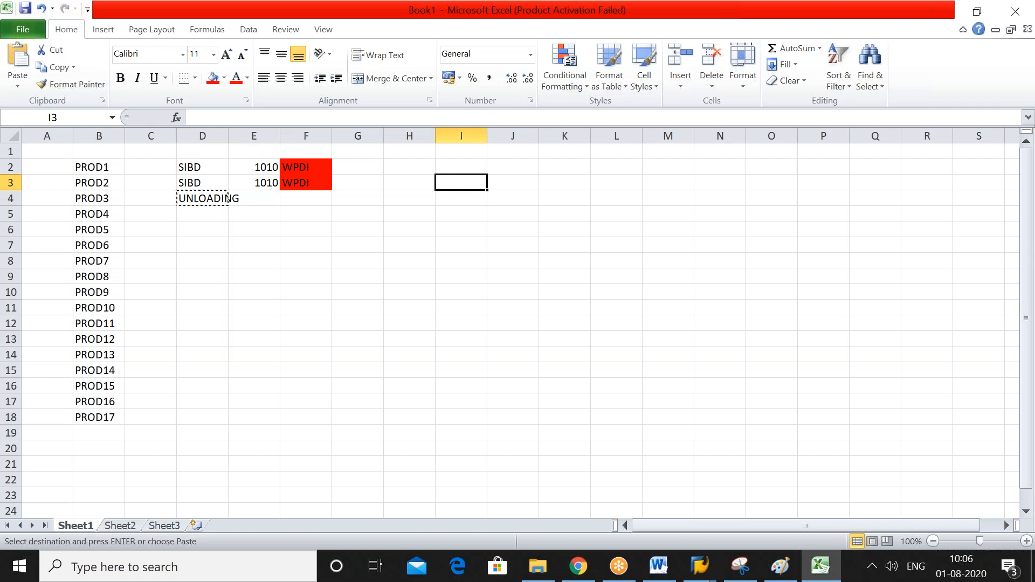
key("Return")
Widen column I to fit its text and add the headings DCON in J3 and VAS in K3.
key("Right")
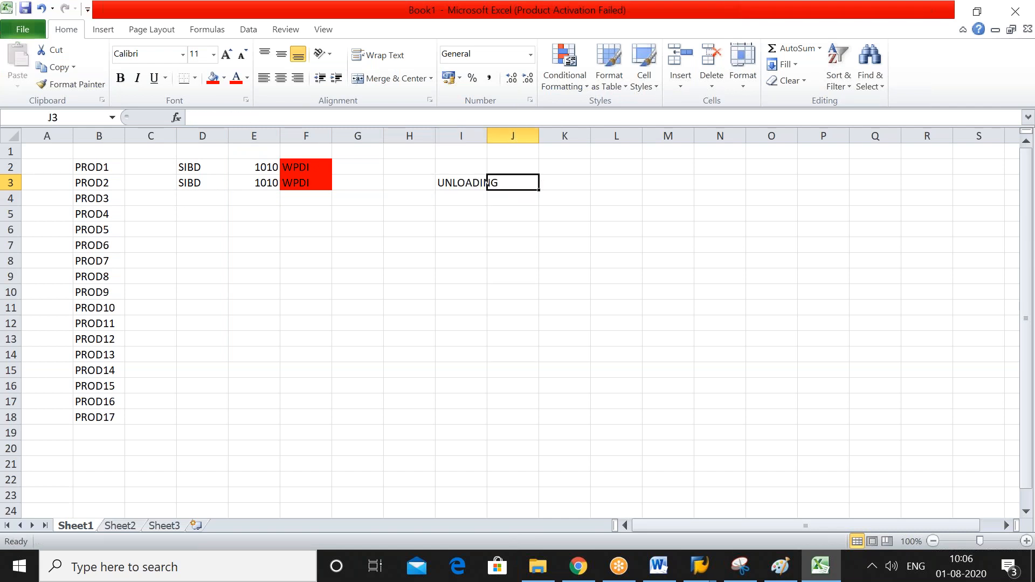
double_click(486, 138)
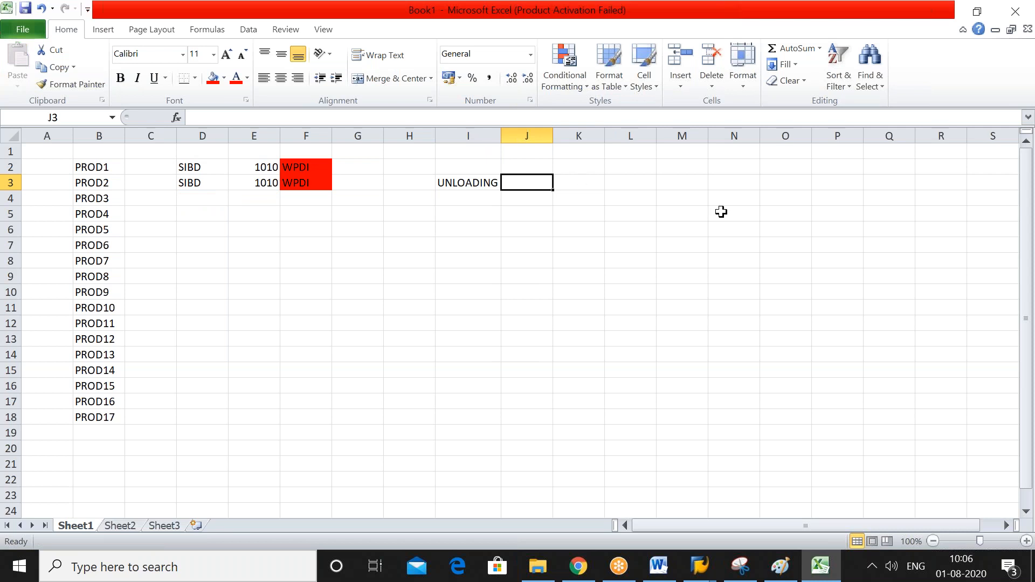
type("DCON")
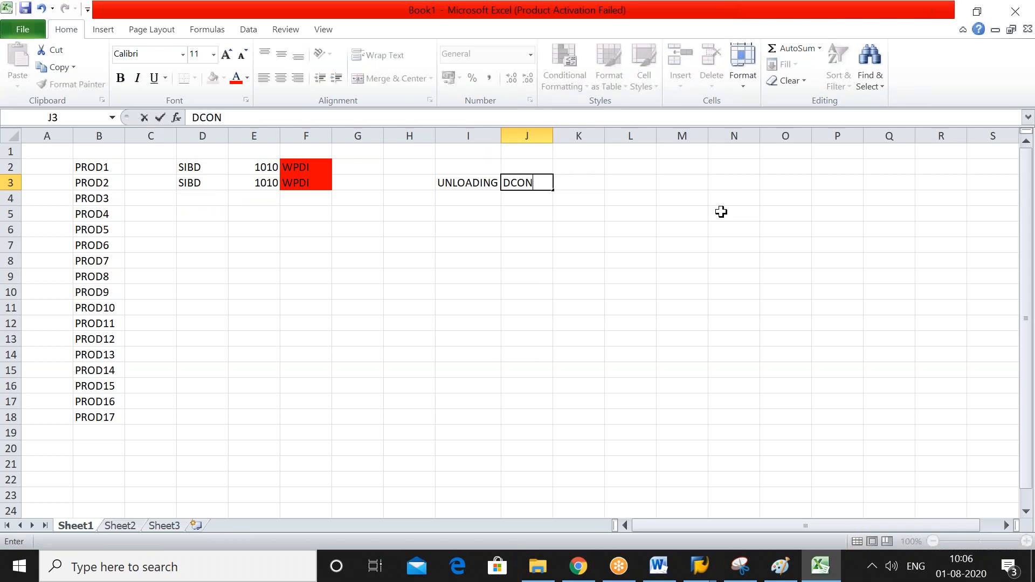
key("Right")
type("VAS")
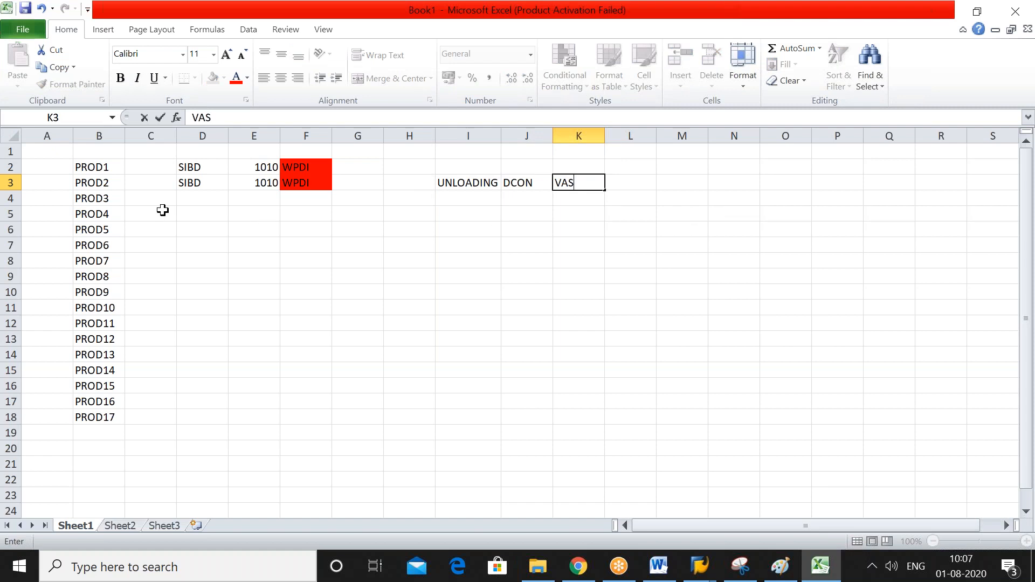
Mark PROD3 with an X under UNLOADING in cell I4.
left_click(106, 197)
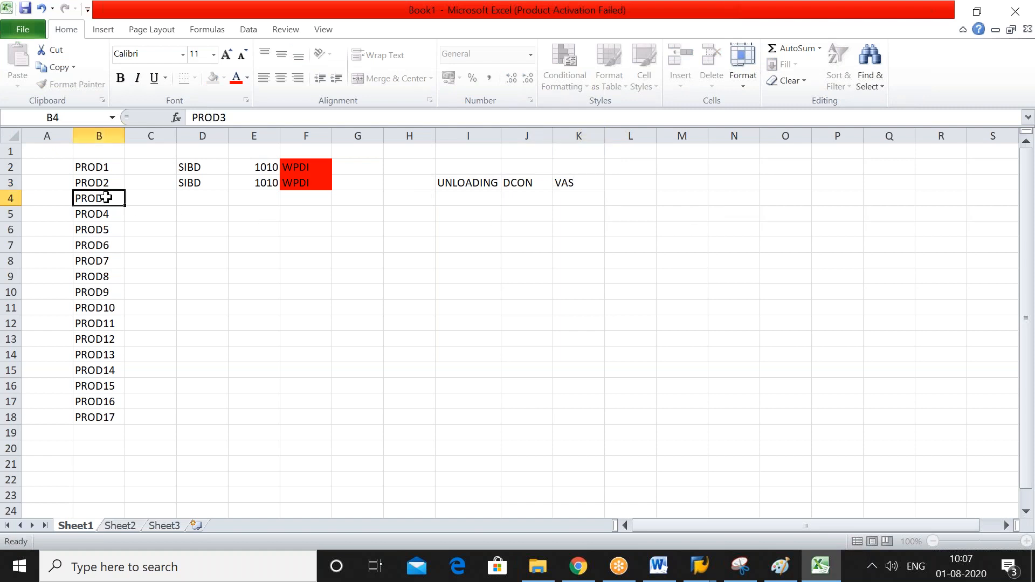
left_click(473, 197)
type("X")
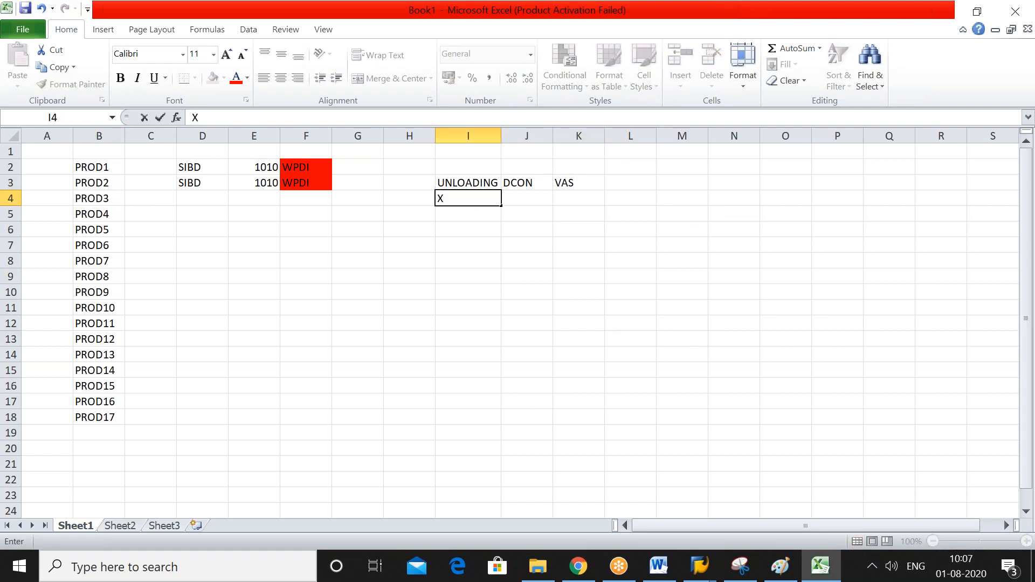
left_click(530, 196)
left_click(562, 198)
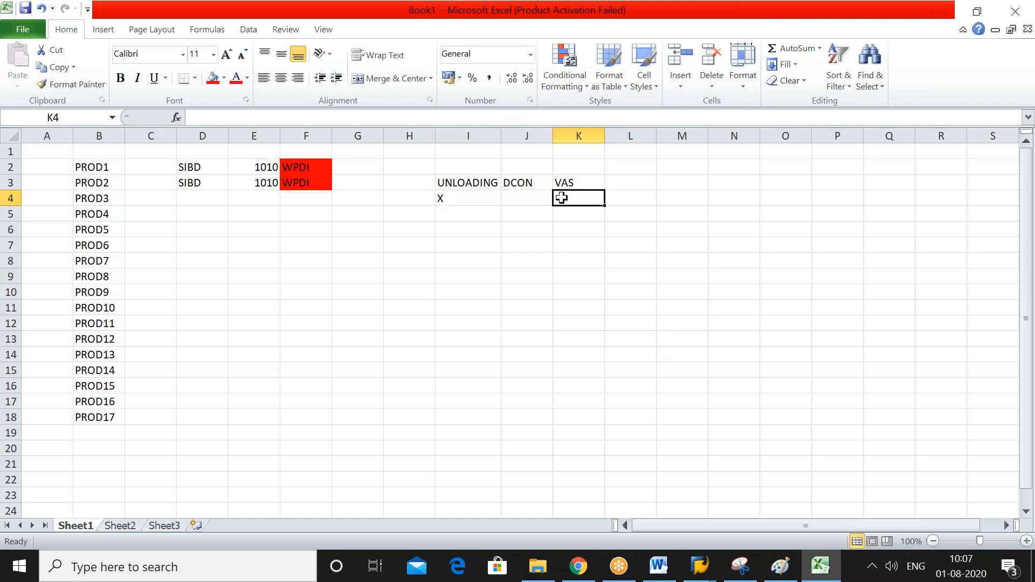
Mark PROD4 with an X under both UNLOADING and DCON in cells I5 and J5.
left_click(108, 214)
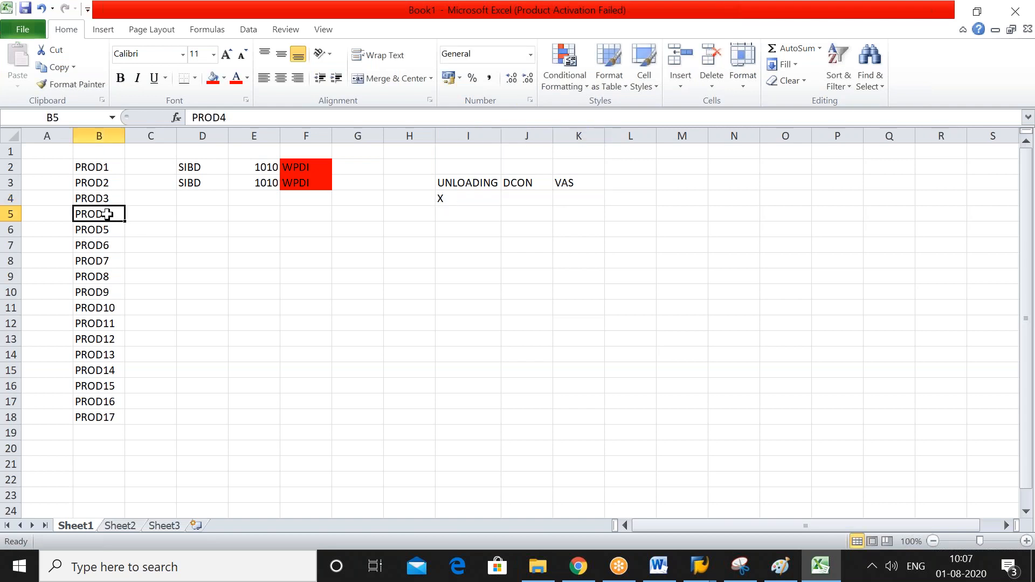
left_click(480, 213)
type("X")
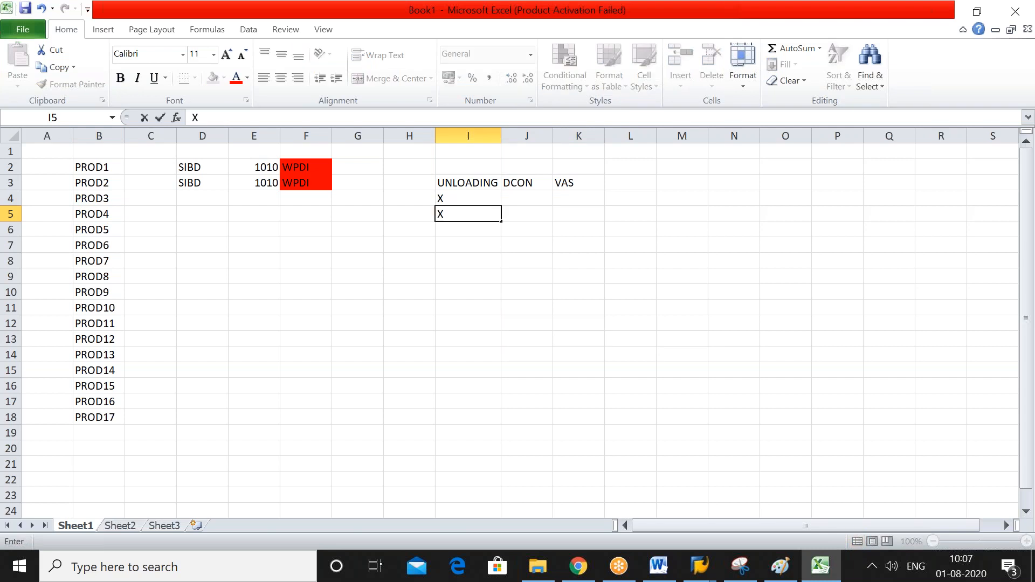
key("Tab")
type("X")
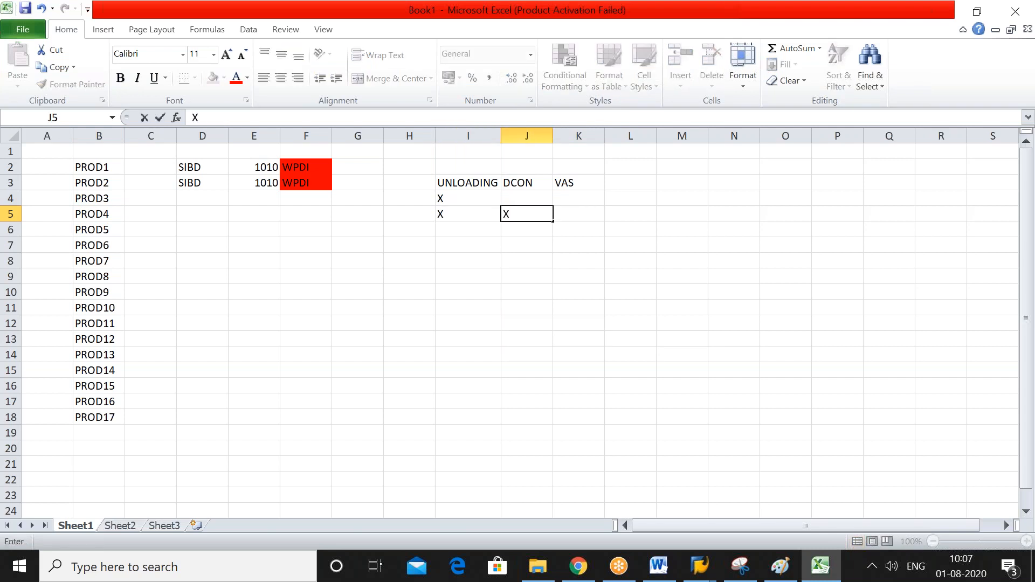
key("Tab")
Mark PROD5 with an X under UNLOADING, DCON and VAS in cells I6 to K6.
key("Down")
key("Left")
key("Left")
key("Left")
key("Left")
key("Left")
key("Left")
key("Left")
key("Left")
key("Left")
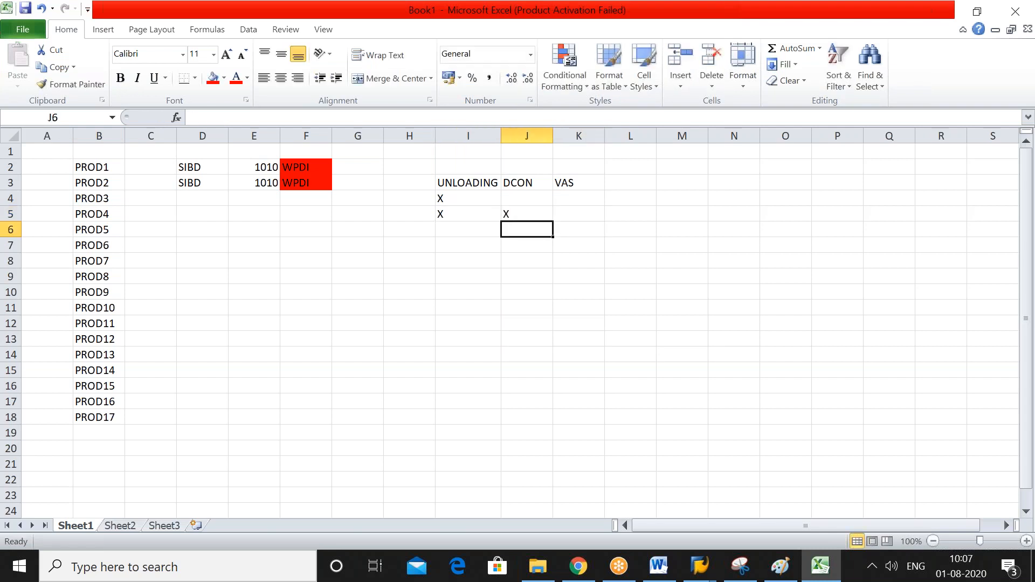
key("Right")
key("Right")
key("Right")
key("Right")
key("Right")
key("Right")
key("Right")
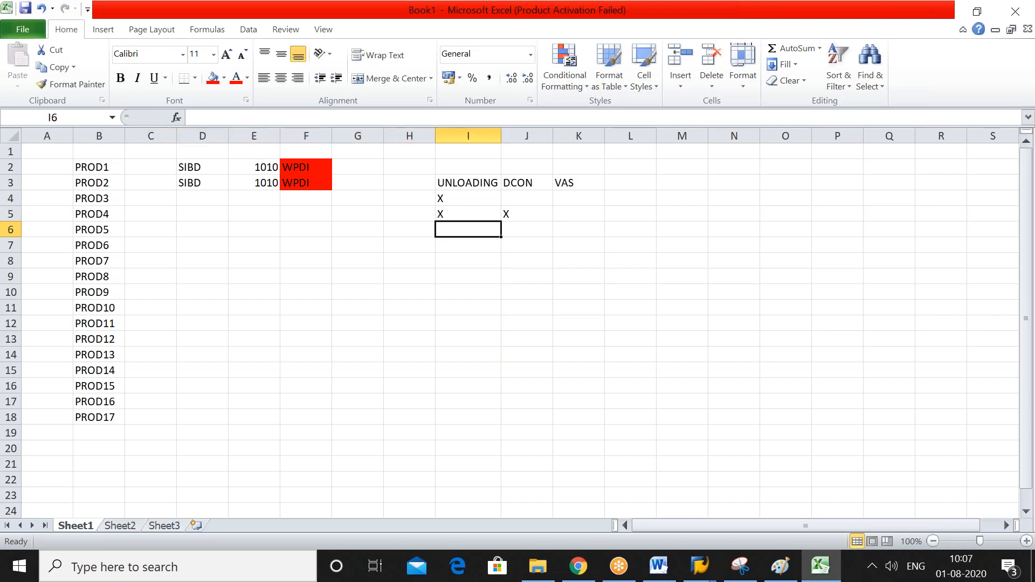
type("X")
key("Right")
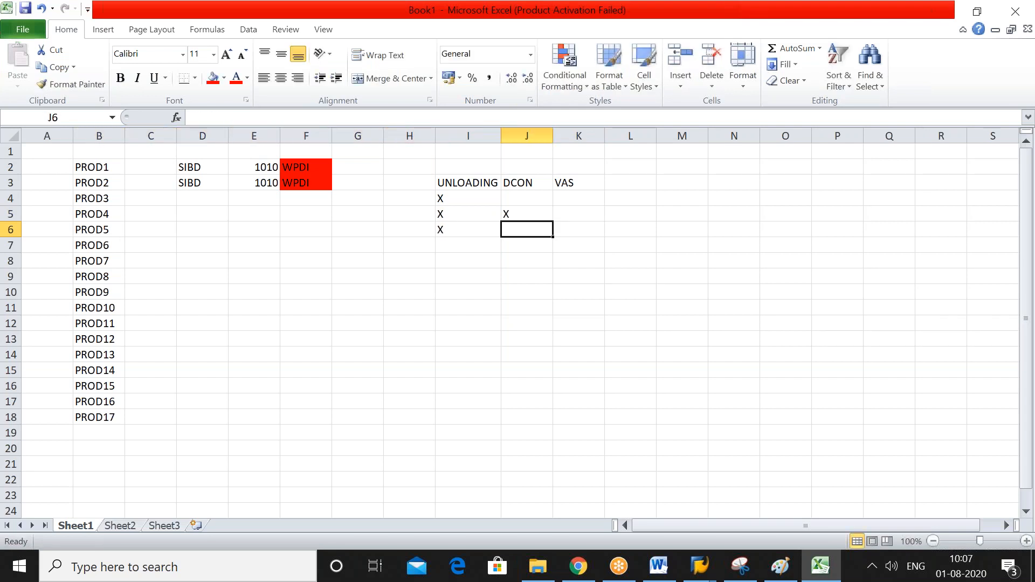
type("X")
key("Right")
type("X")
key("Right")
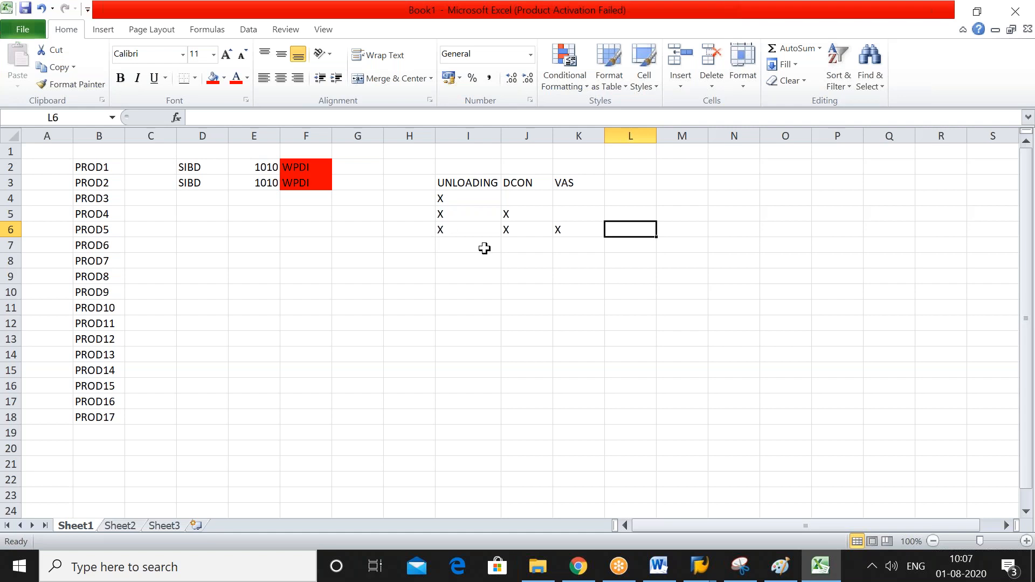
Move the three X marks from the PROD5 row to the PROD14 row, starting at cell I15.
left_click(447, 234)
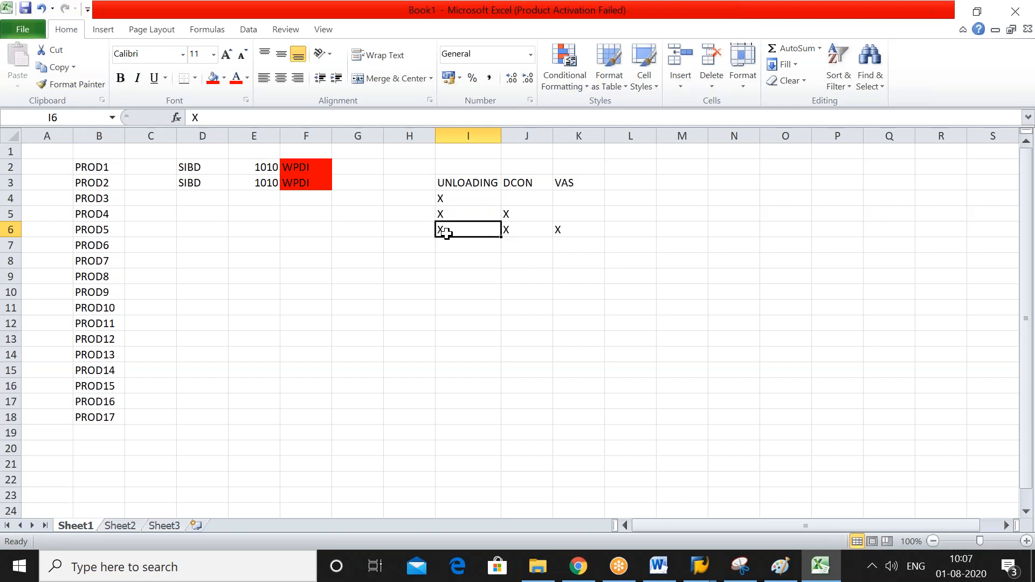
key("shift+Right")
key("shift+Right")
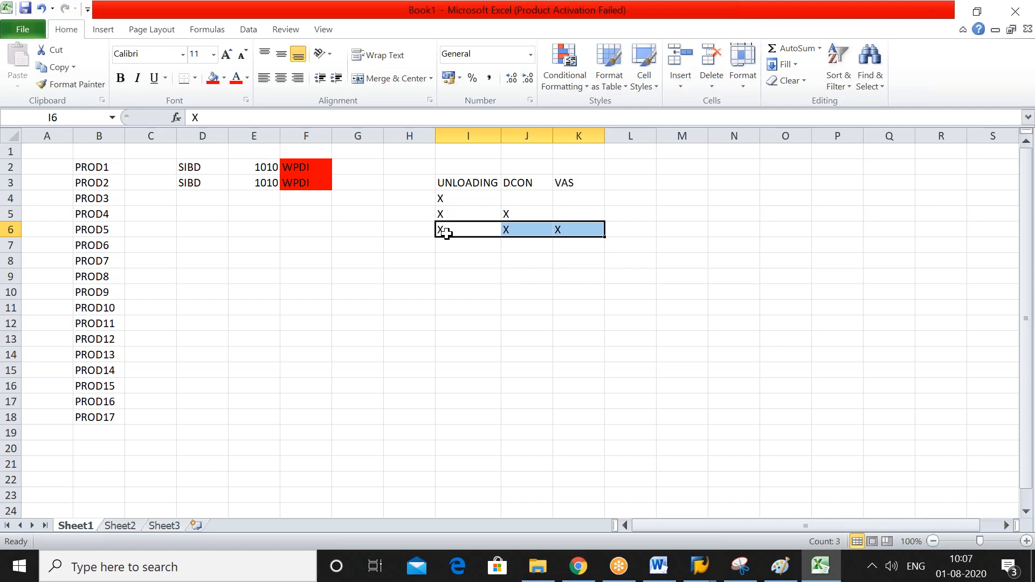
key("ctrl+c")
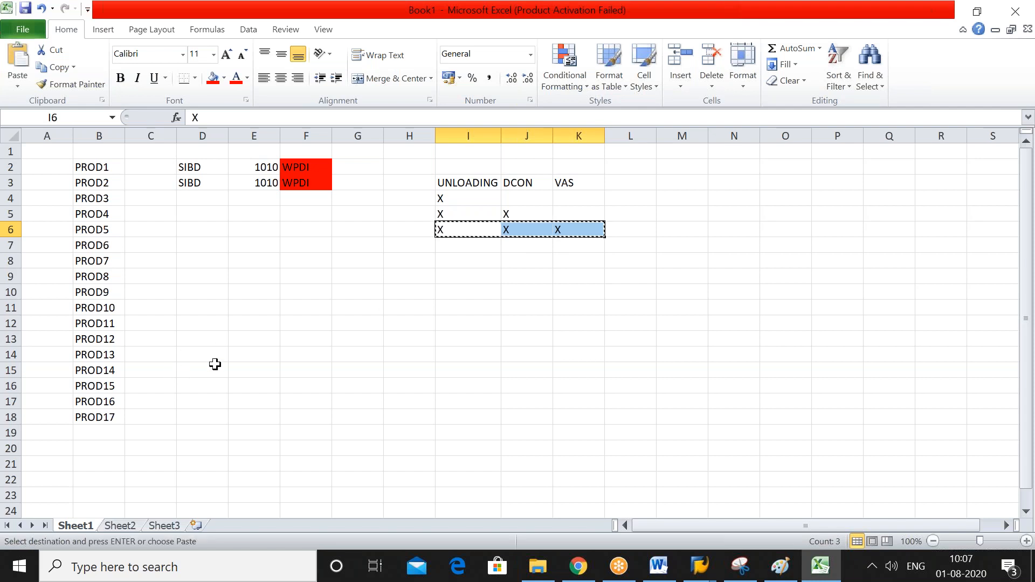
left_click(460, 367)
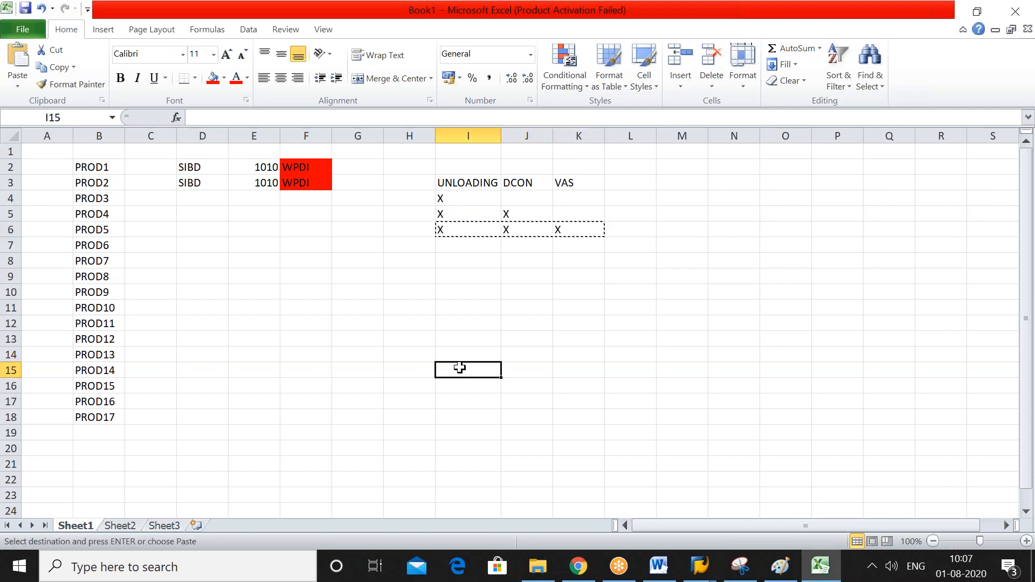
key("Return")
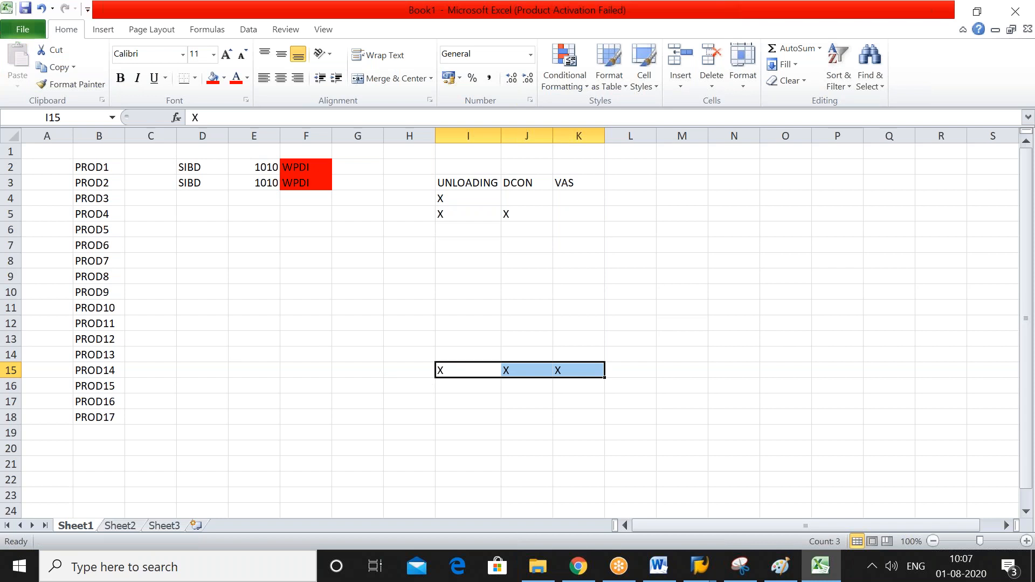
Copy the three X marks of PROD14 to the rows of PROD15, PROD16 and PROD17.
left_click(462, 384)
key("shift+Down")
key("shift+Down")
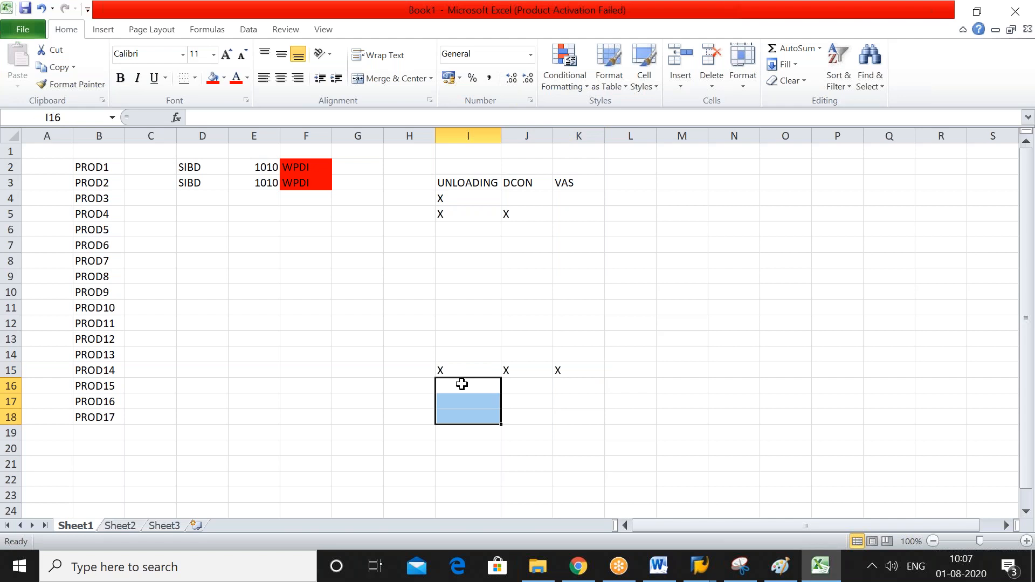
left_click(461, 371)
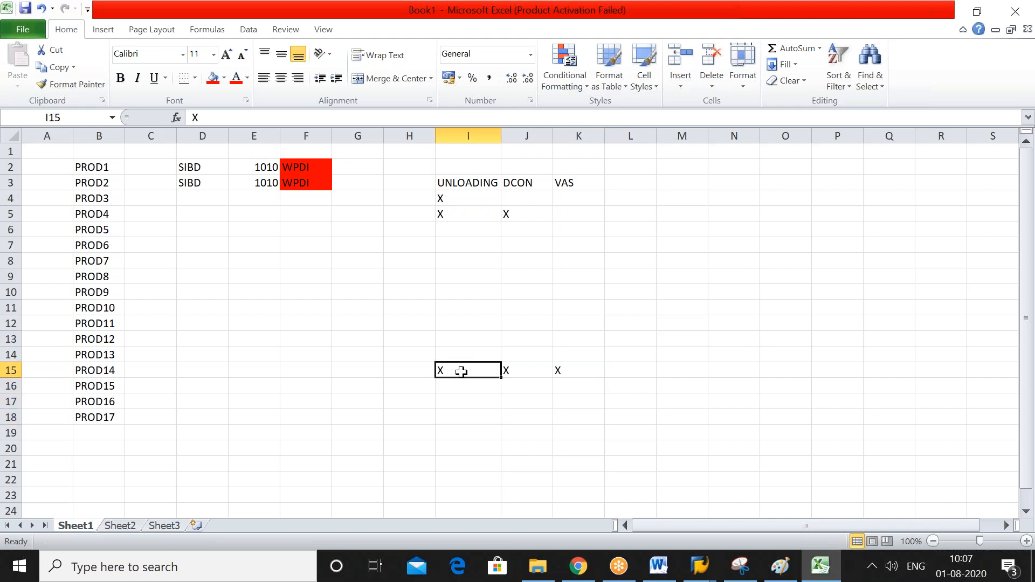
key("shift+Right")
key("shift+Right")
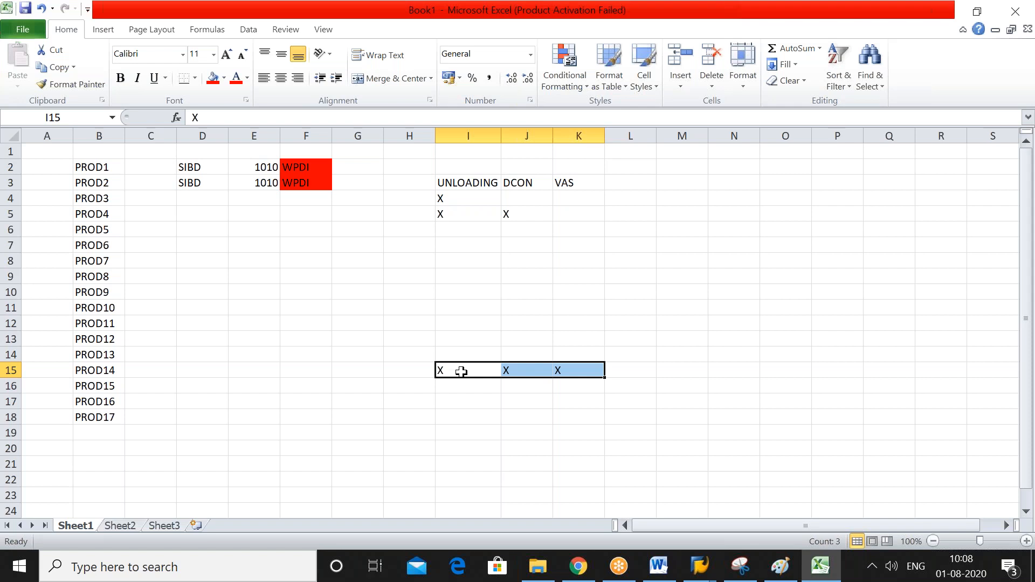
key("ctrl+c")
key("Down")
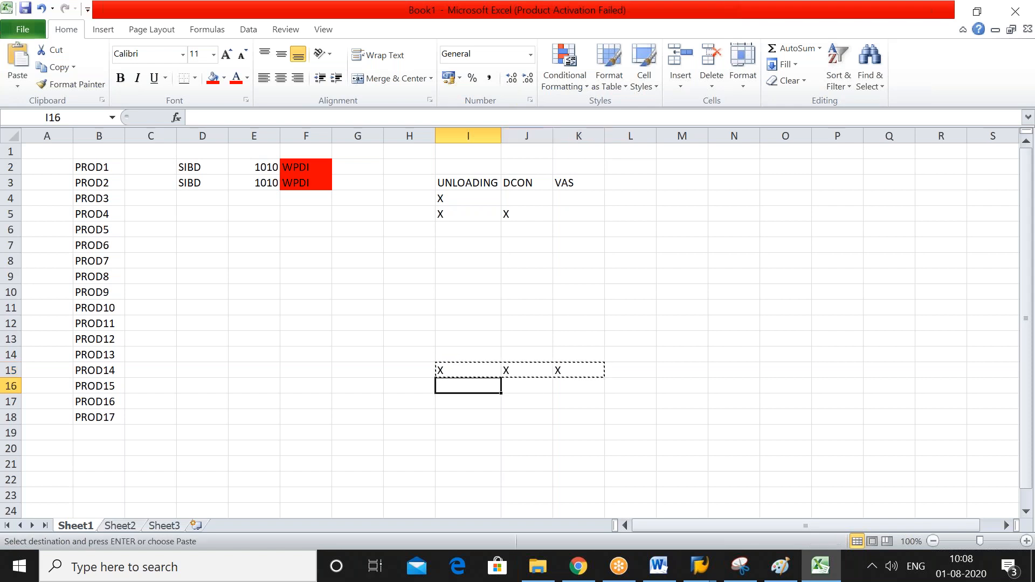
key("shift+Down")
key("shift+Down")
key("ctrl+v")
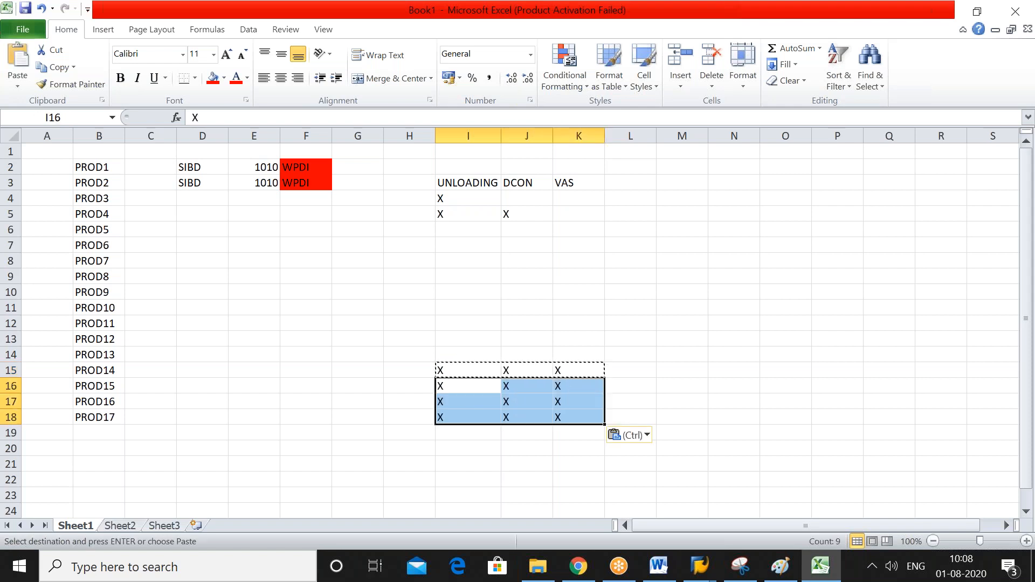
Fill the entire rows 15 to 18, PROD14 through PROD17, with the blue theme color.
left_click(675, 382)
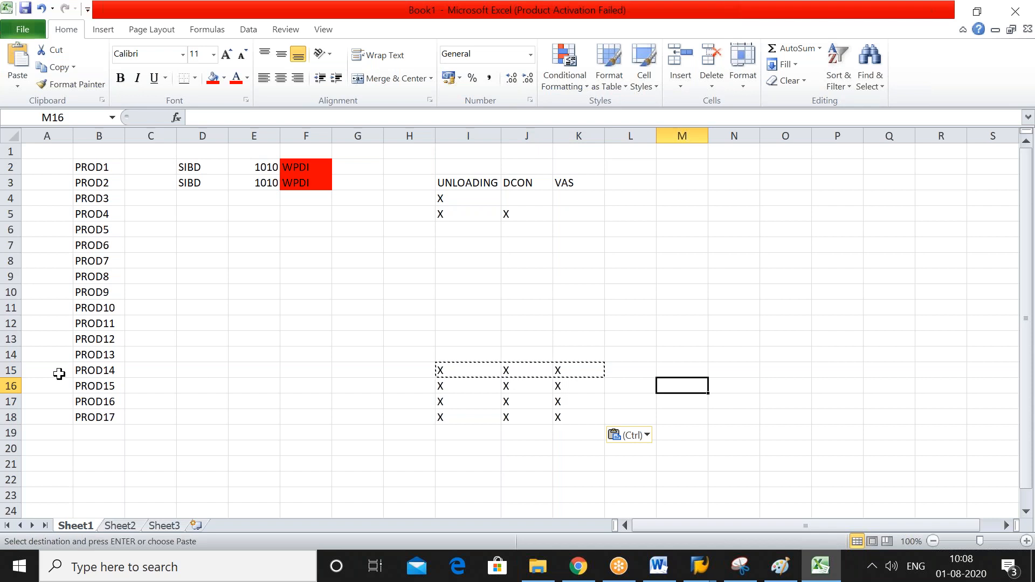
left_click(19, 366)
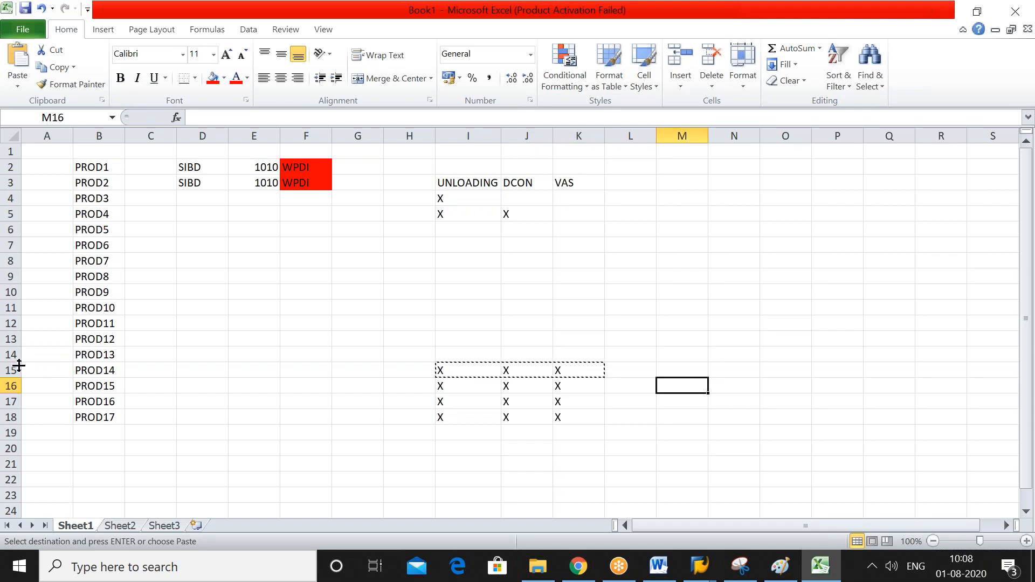
left_click(12, 370)
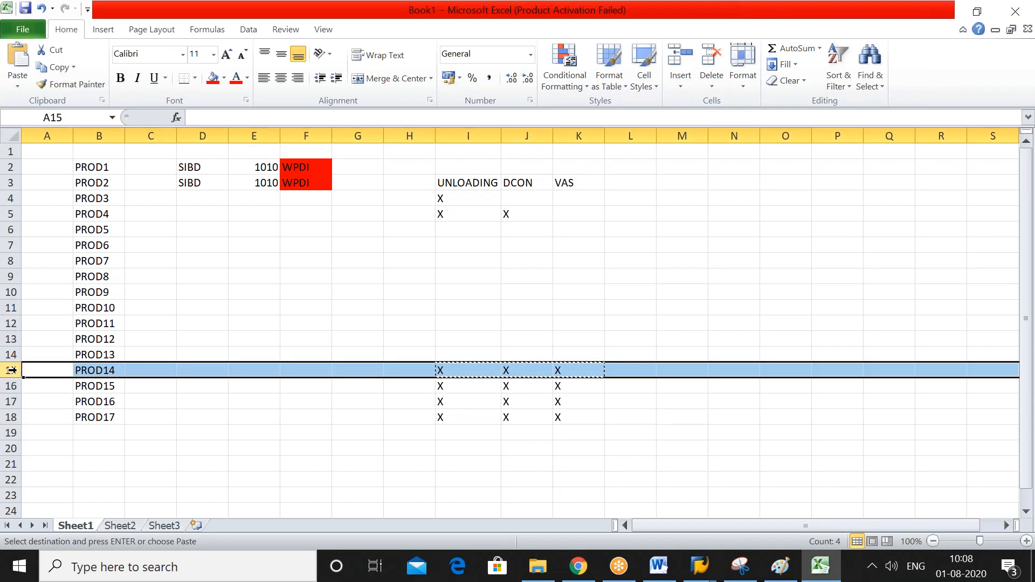
left_click_drag(12, 370, 11, 417)
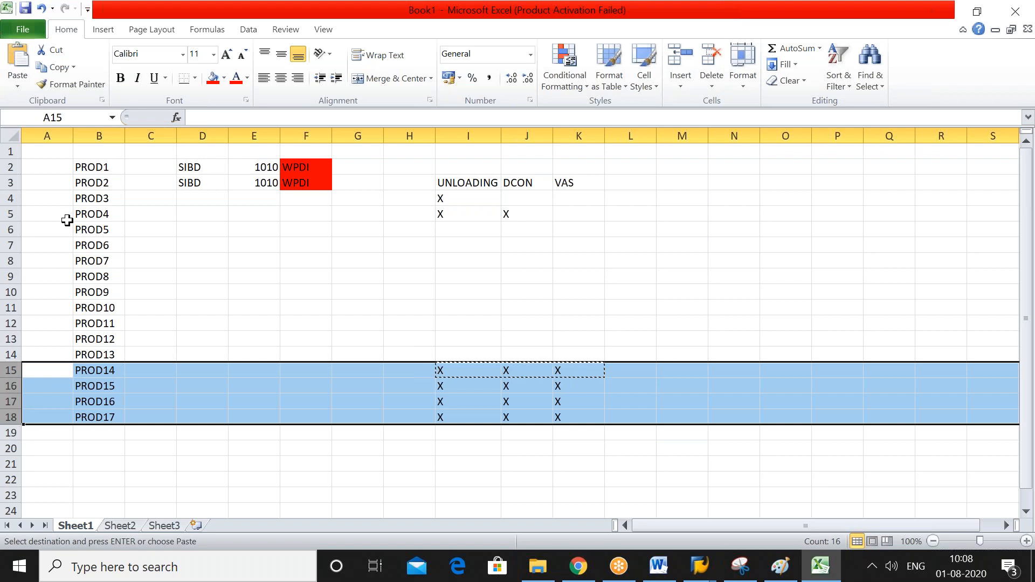
left_click(225, 79)
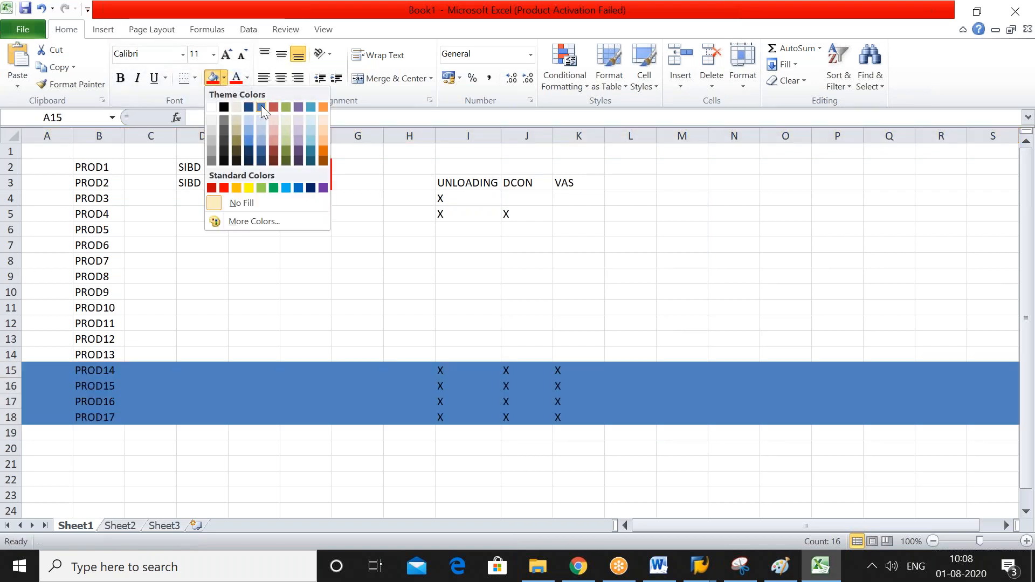
left_click(261, 106)
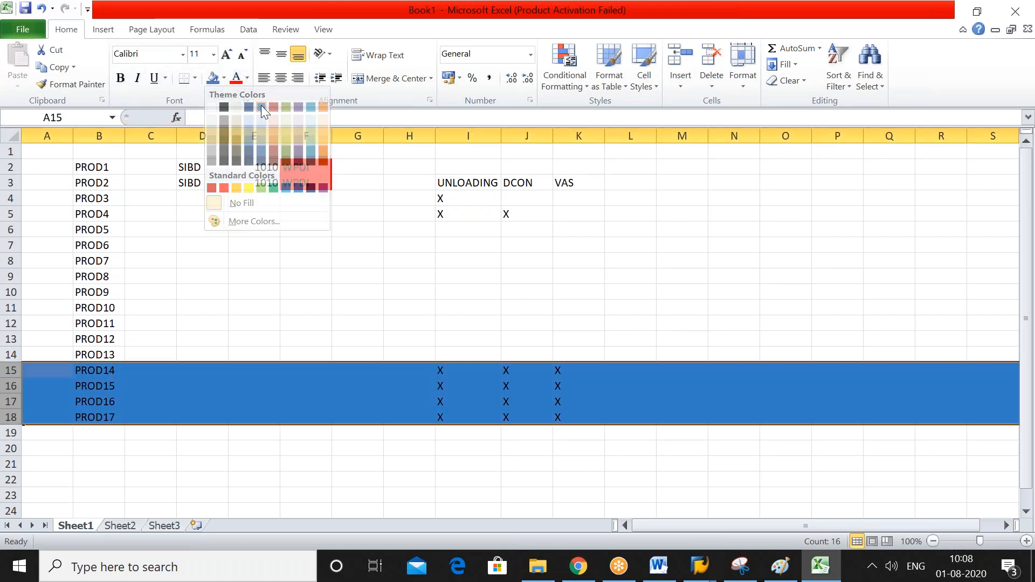
Copy the UNLOADING and DCON X marks of PROD4 to the rows of PROD5 through PROD11.
left_click(447, 217)
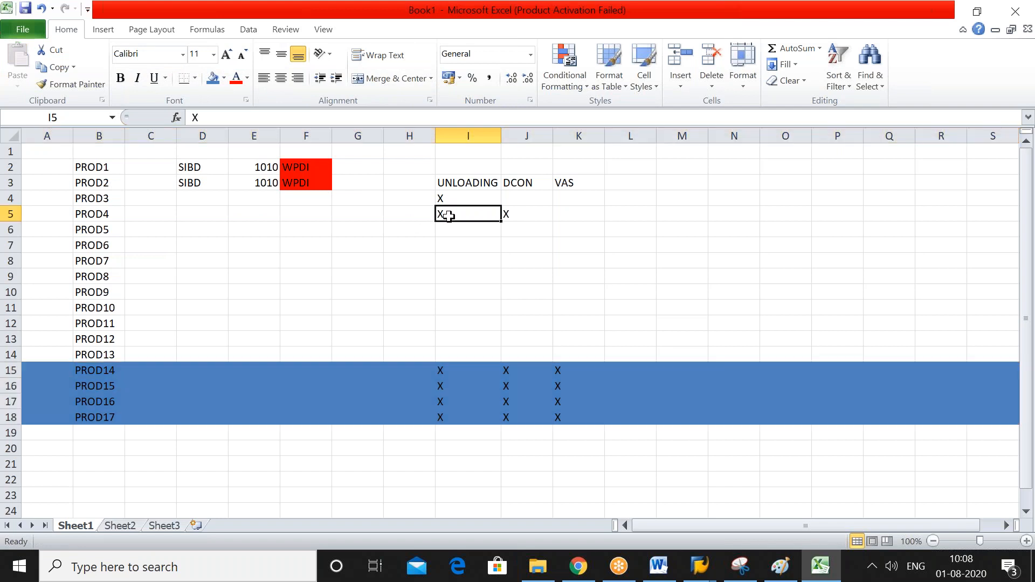
key("shift+Right")
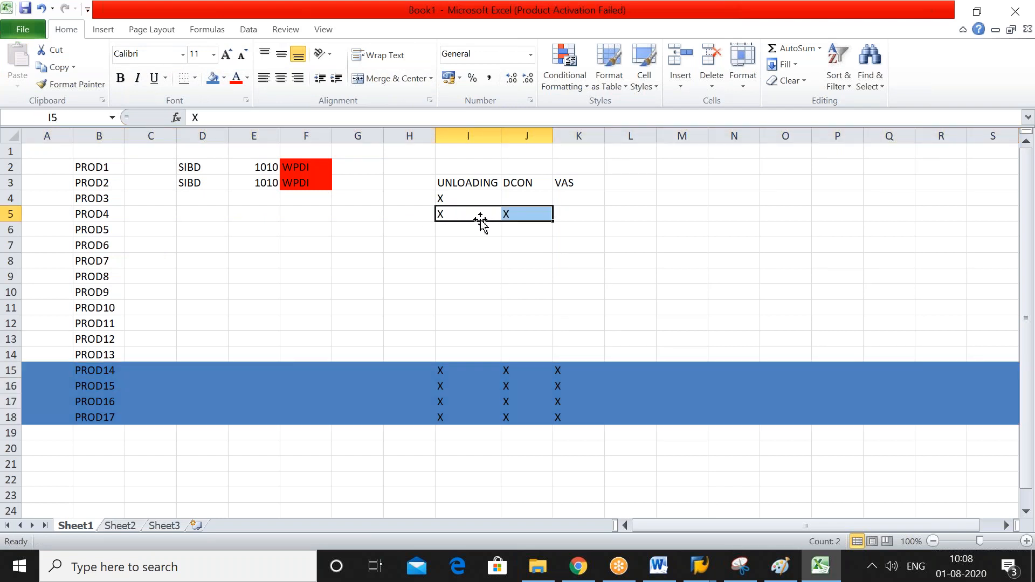
key("ctrl+c")
key("Down")
key("shift+Down")
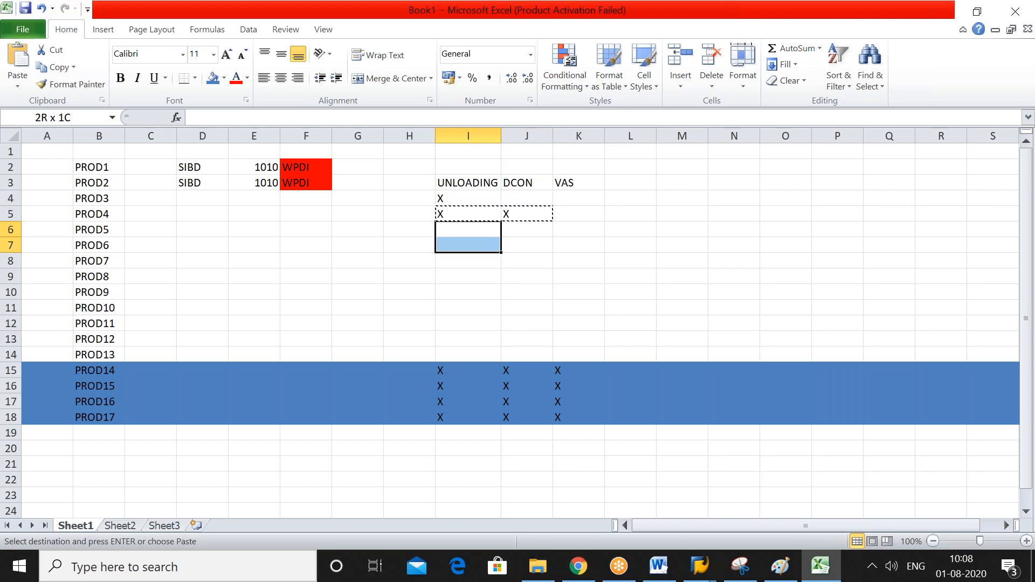
key("shift+Down")
key("shift+Down")
key("shift+Down")
key("shift+Down")
key("shift+Down")
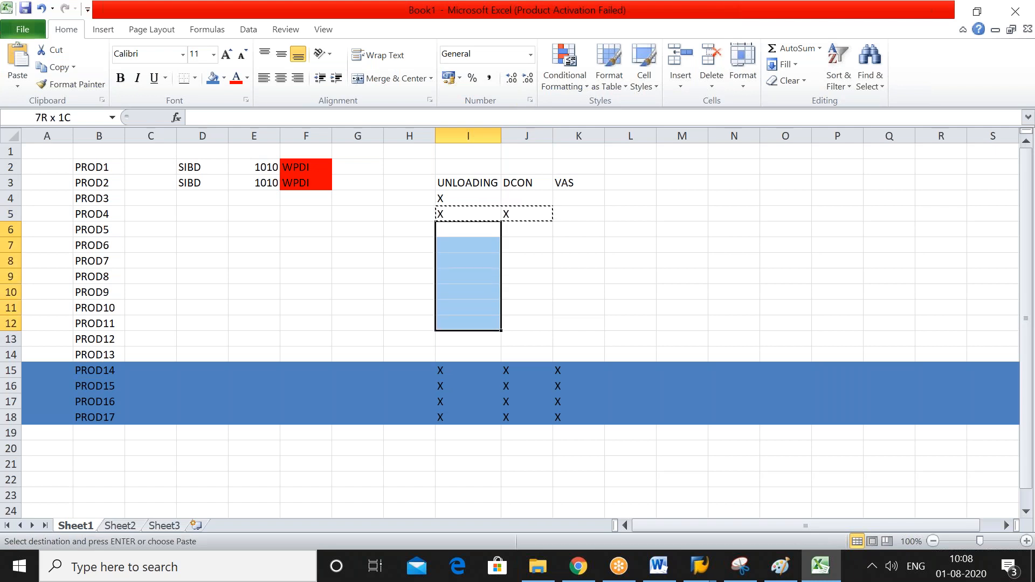
key("ctrl+v")
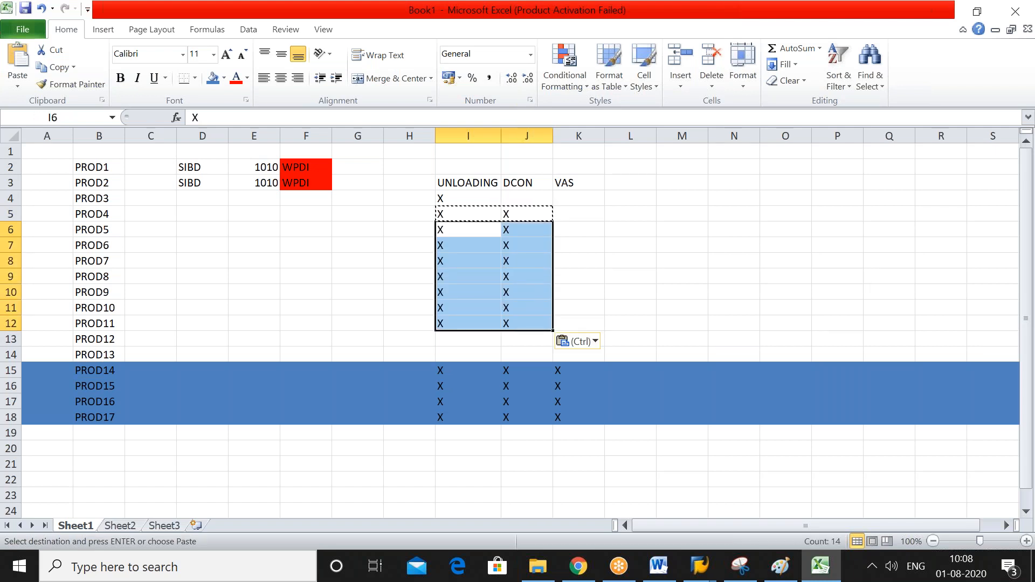
Fill the entire rows 5 to 12, PROD4 through PROD11, with a light blue theme color.
left_click(12, 213)
left_click_drag(12, 214, 19, 325)
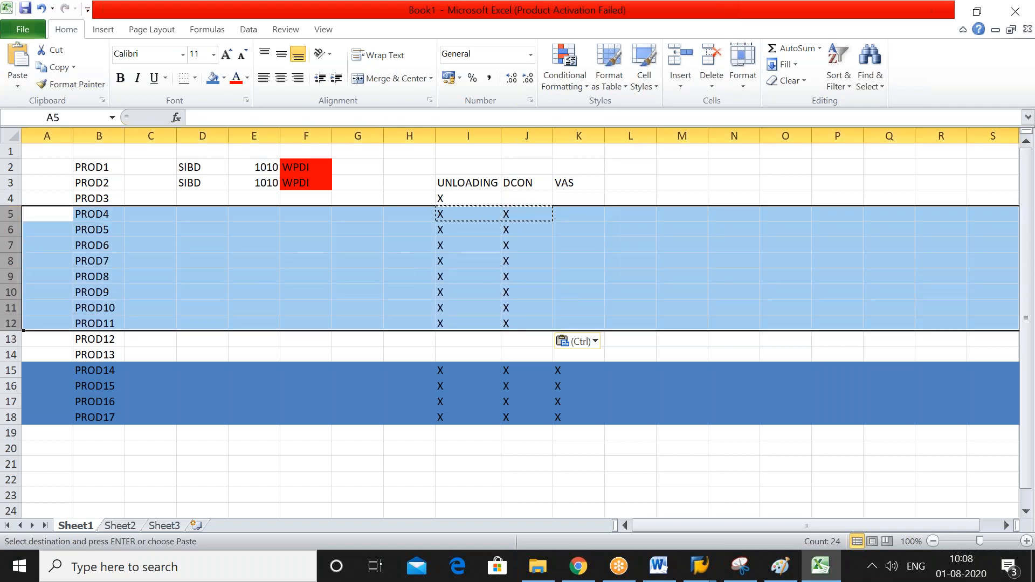
left_click(224, 79)
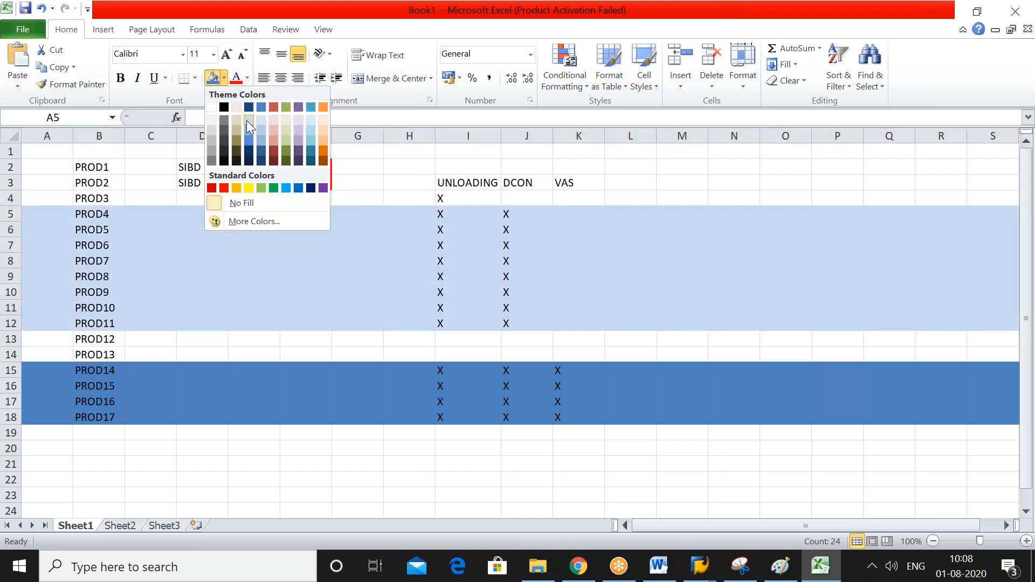
left_click(247, 119)
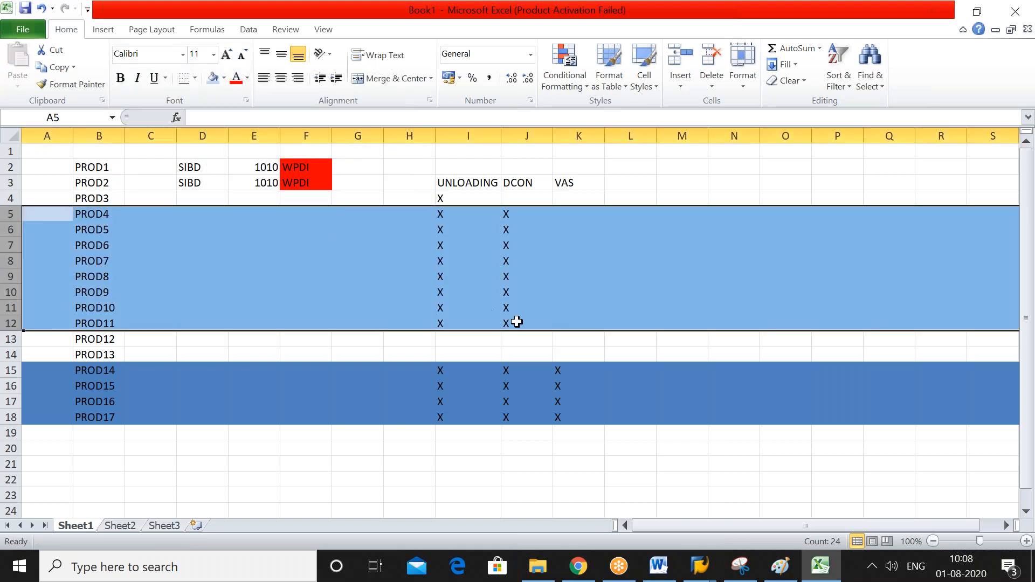
left_click(635, 446)
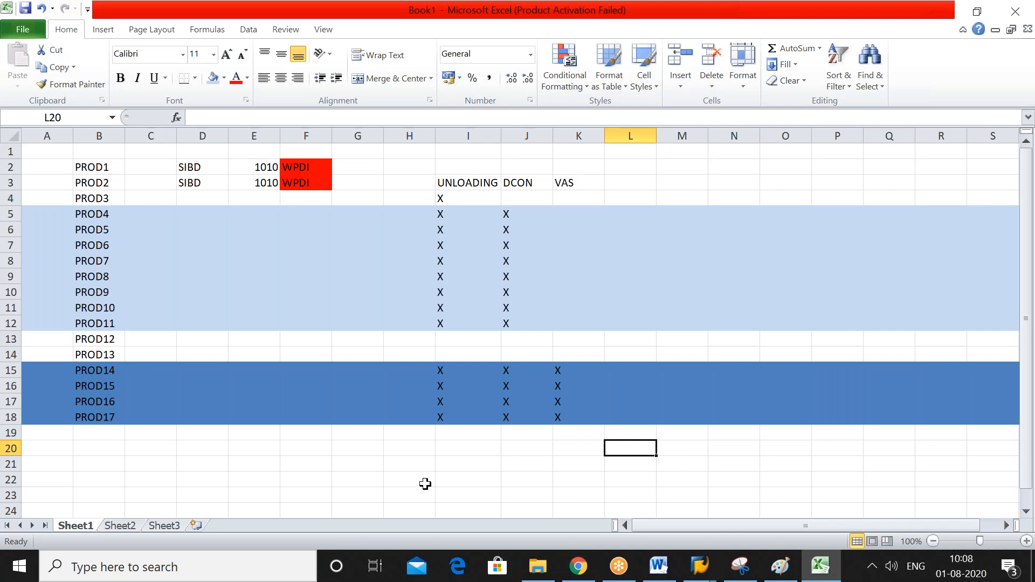
Enter PI in cell L15 of the PROD14 row.
left_click(629, 376)
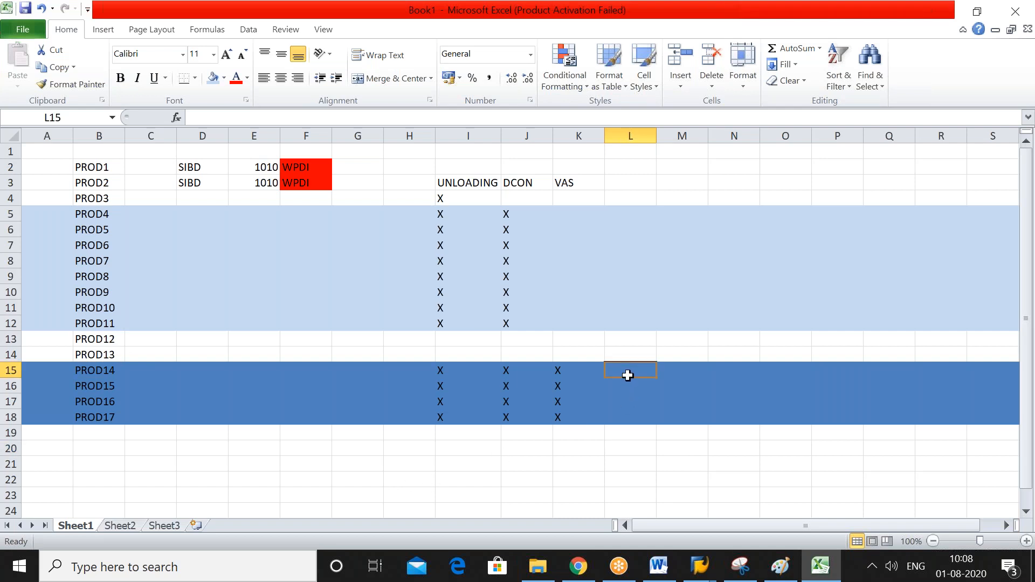
mouse_move(700, 567)
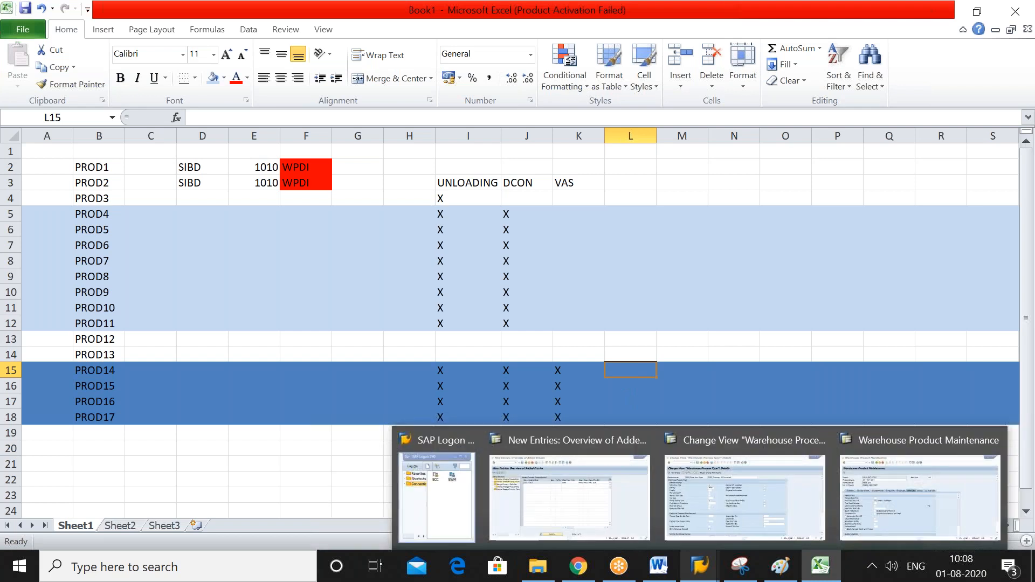
type("PI")
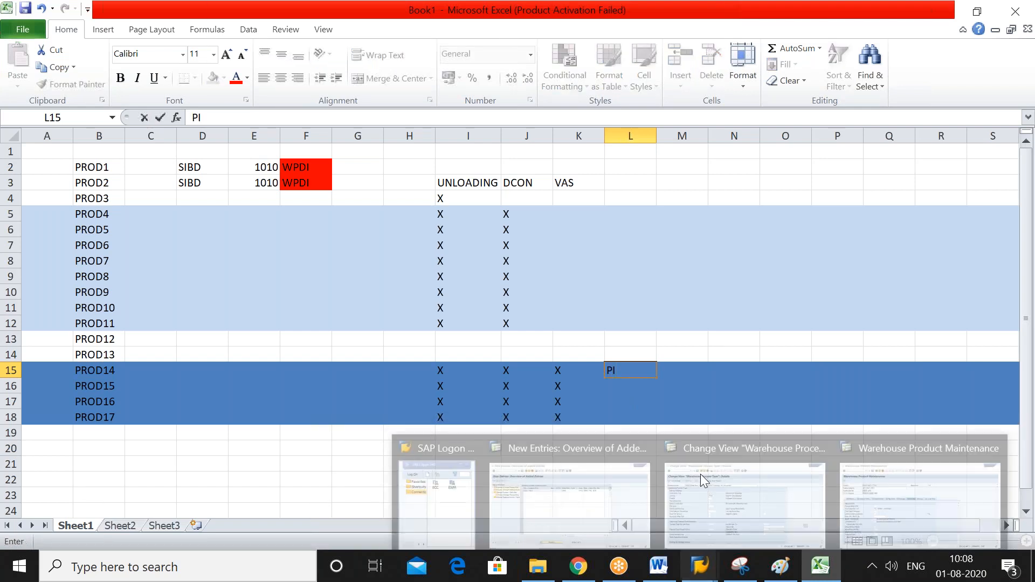
left_click(581, 323)
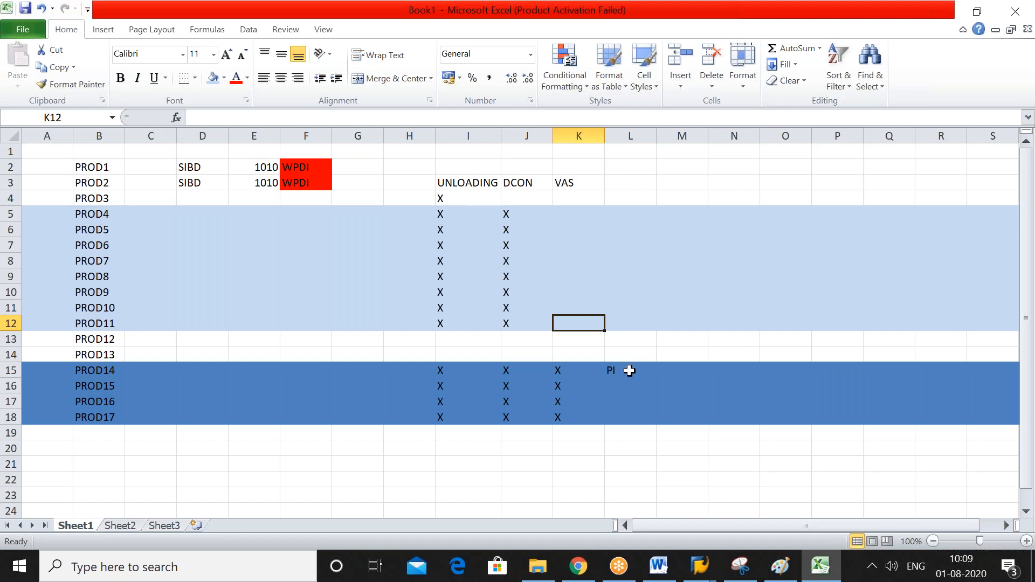
Enter SI in cell K5 of the PROD4 row and move it to cell L5.
left_click(574, 216)
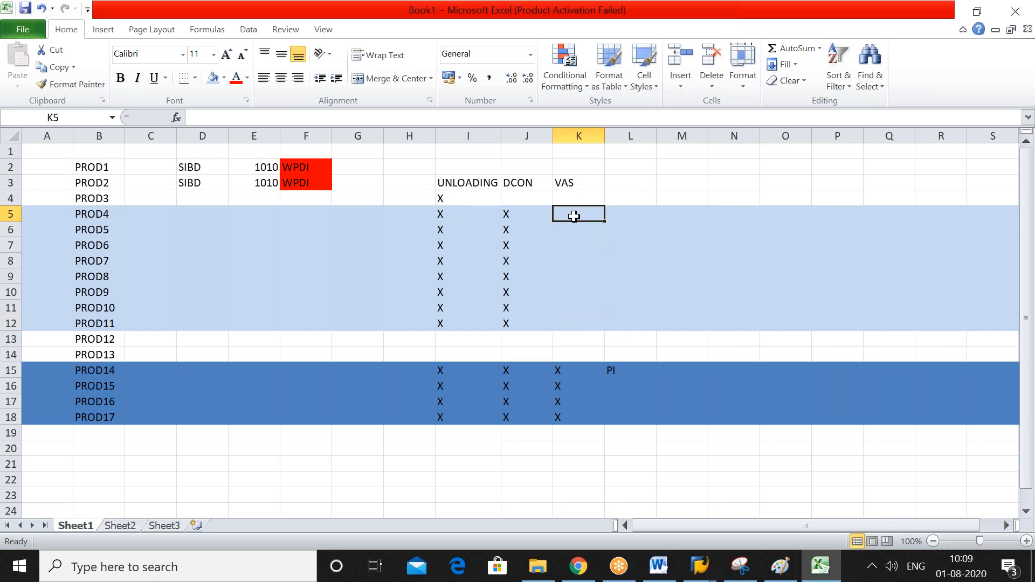
type("SI")
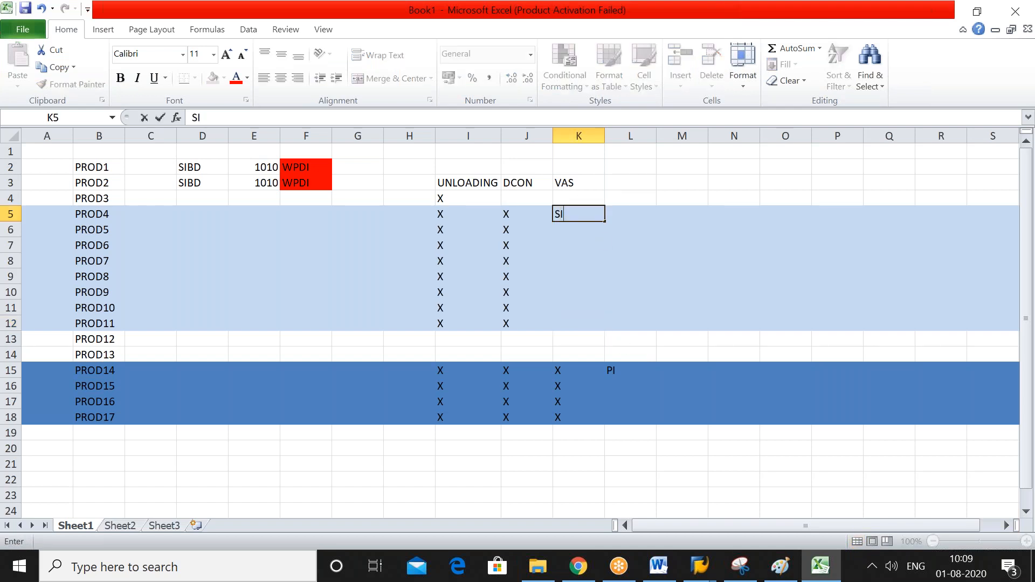
left_click(639, 227)
left_click(565, 210)
key("ctrl+c")
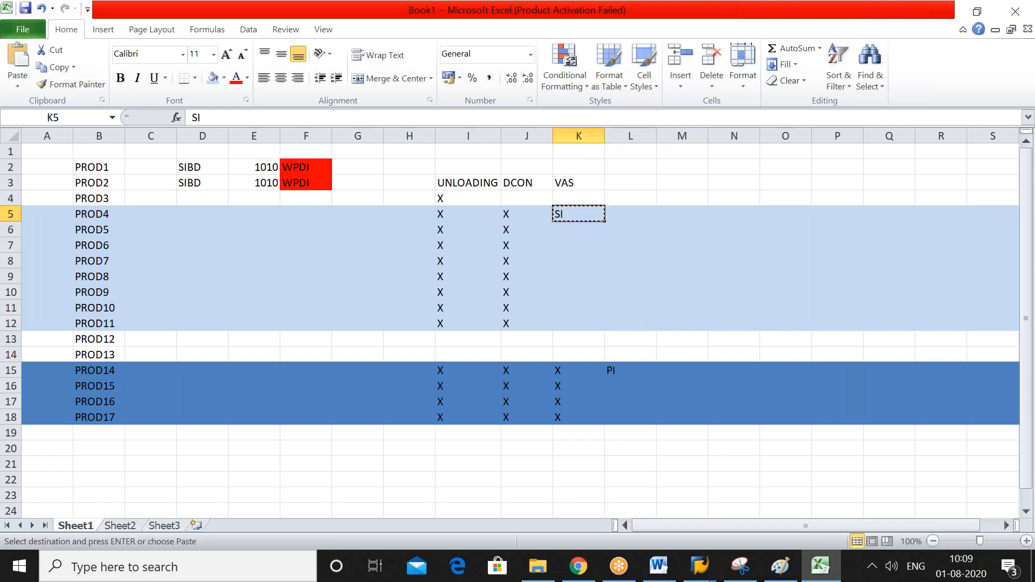
left_click(623, 211)
key("Return")
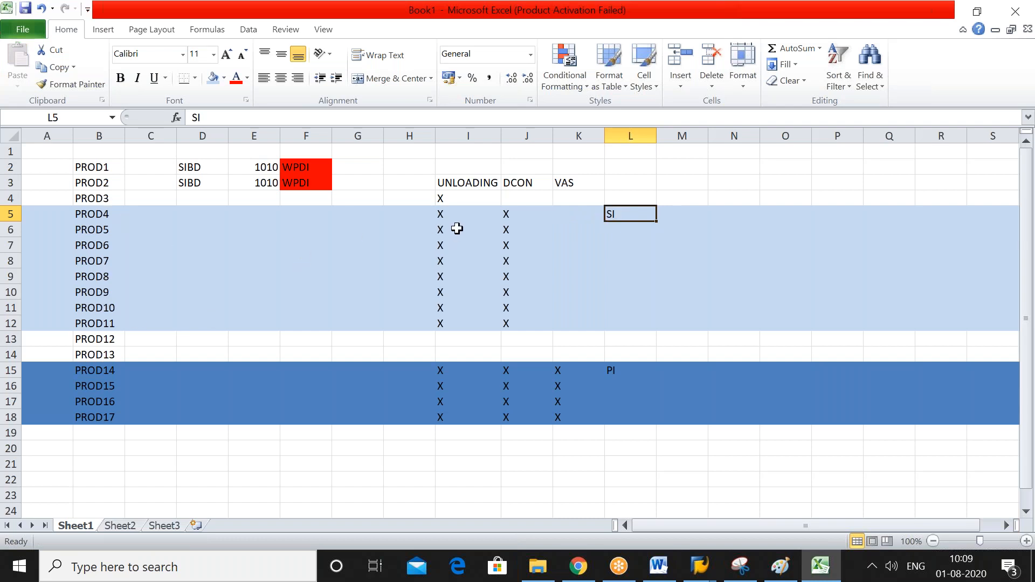
Compare the X marks and SI/PI codes of PROD4 and PROD14 with the column E values of PROD1 and PROD2.
left_click(514, 216)
left_click(622, 372)
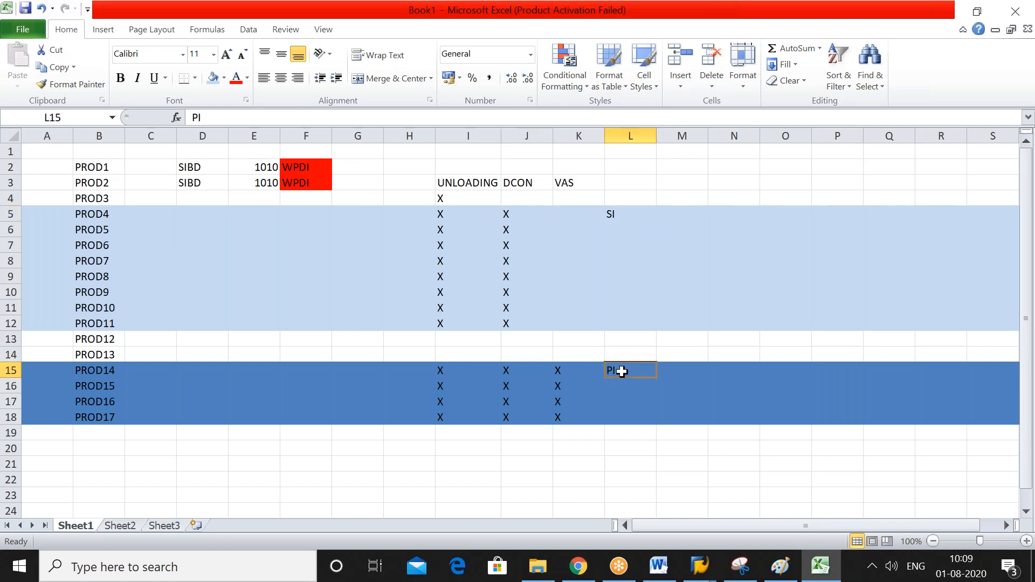
left_click(445, 375)
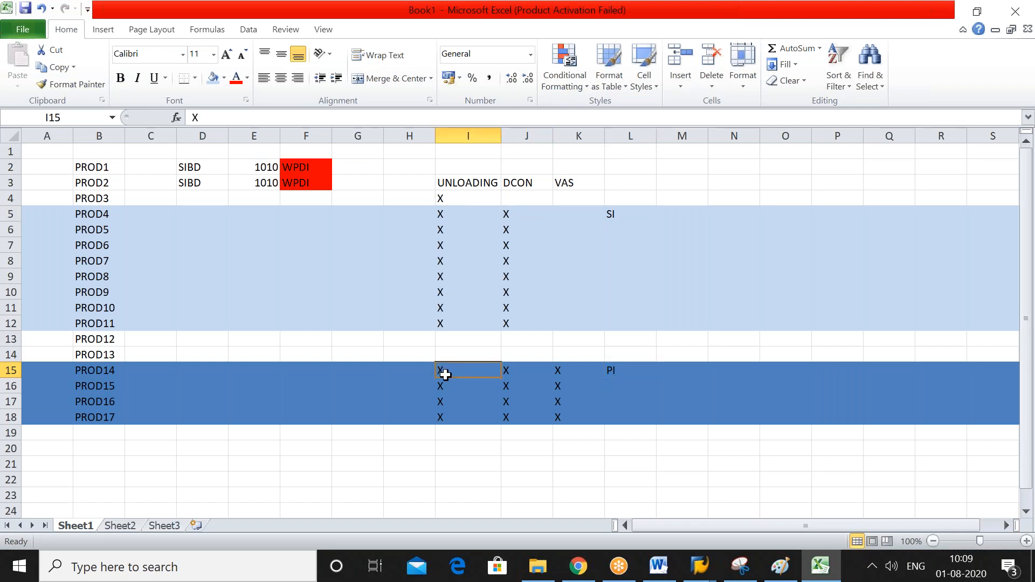
left_click(526, 374)
left_click(566, 371)
left_click(614, 216)
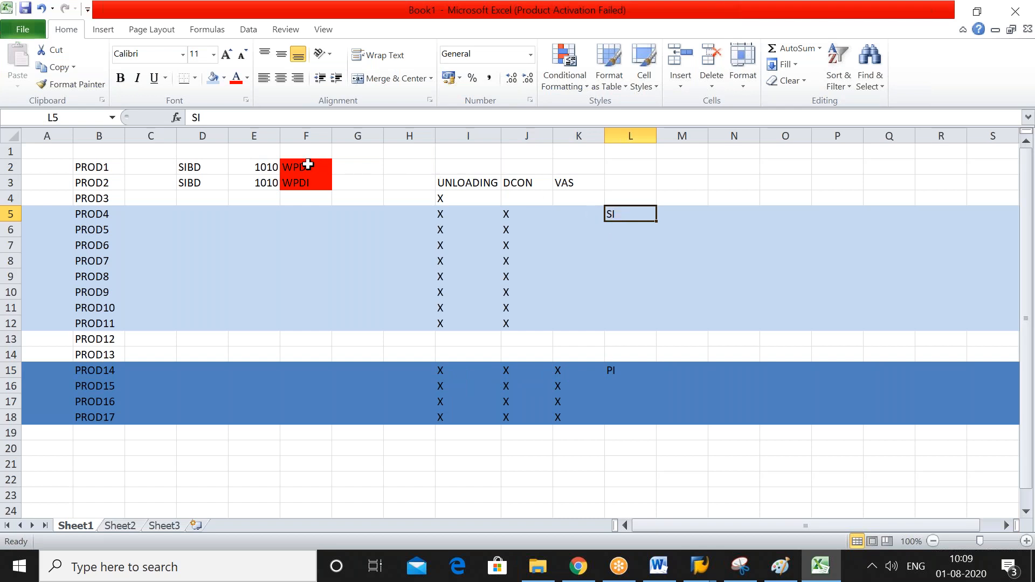
left_click(273, 168)
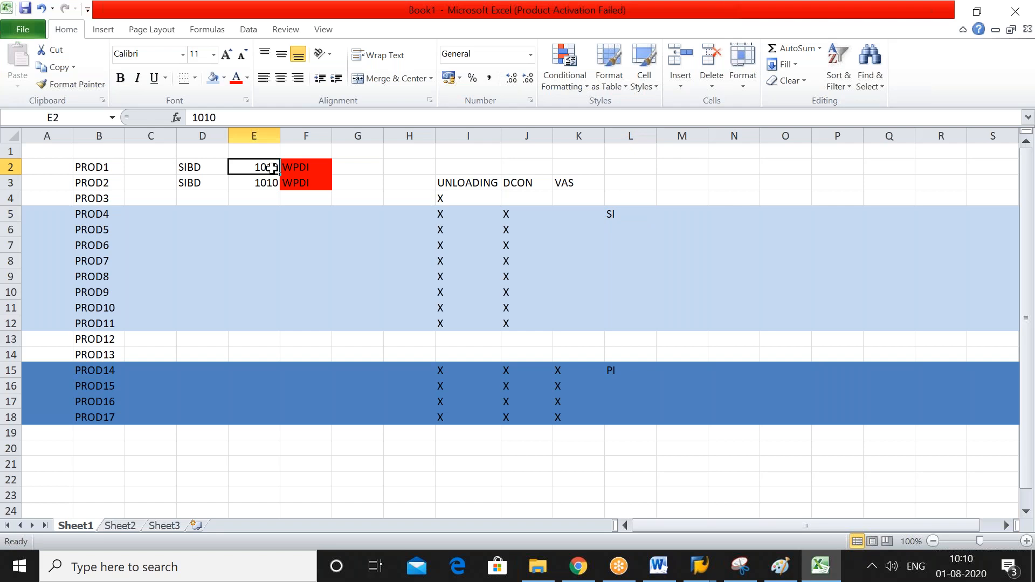
left_click(615, 216)
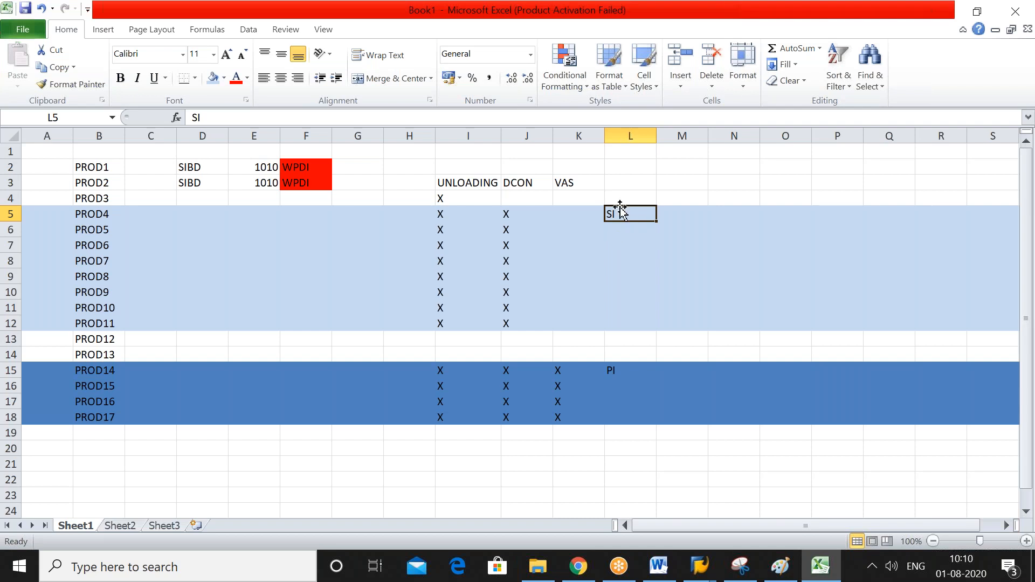
left_click(261, 182)
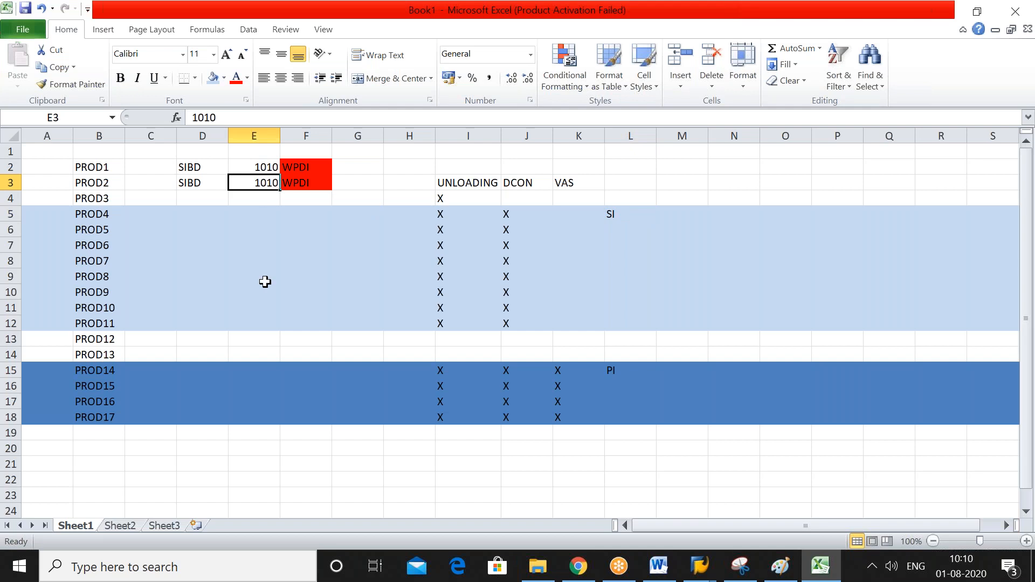
Enter 1011 in cell E15 of the PROD14 row.
left_click(247, 369)
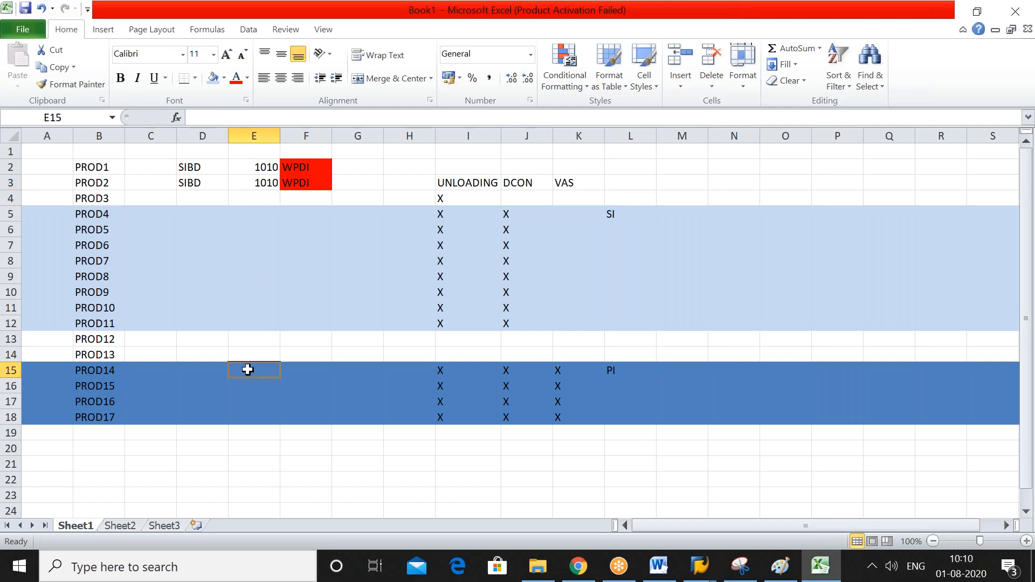
type("1011")
left_click(266, 412)
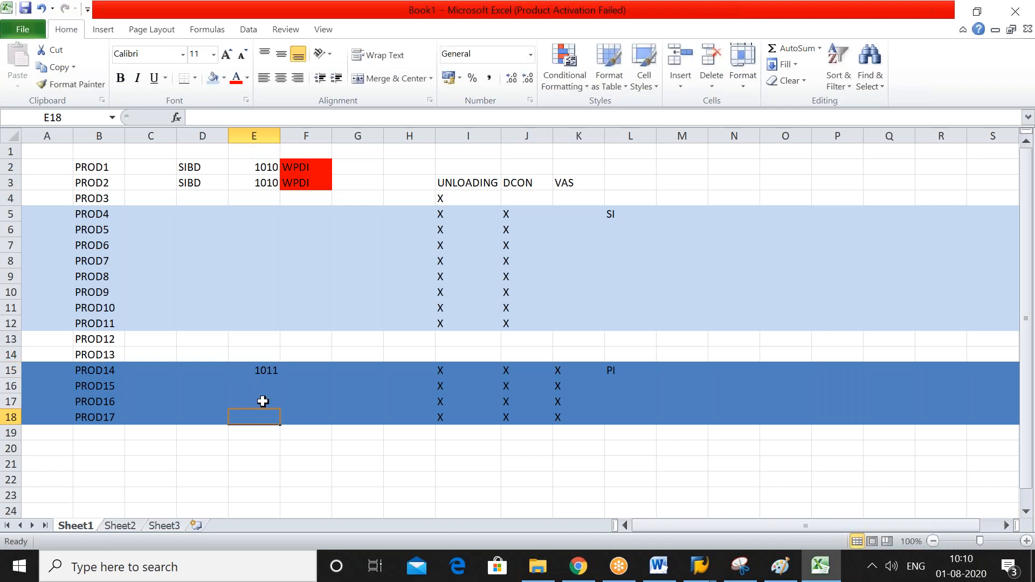
left_click(264, 370)
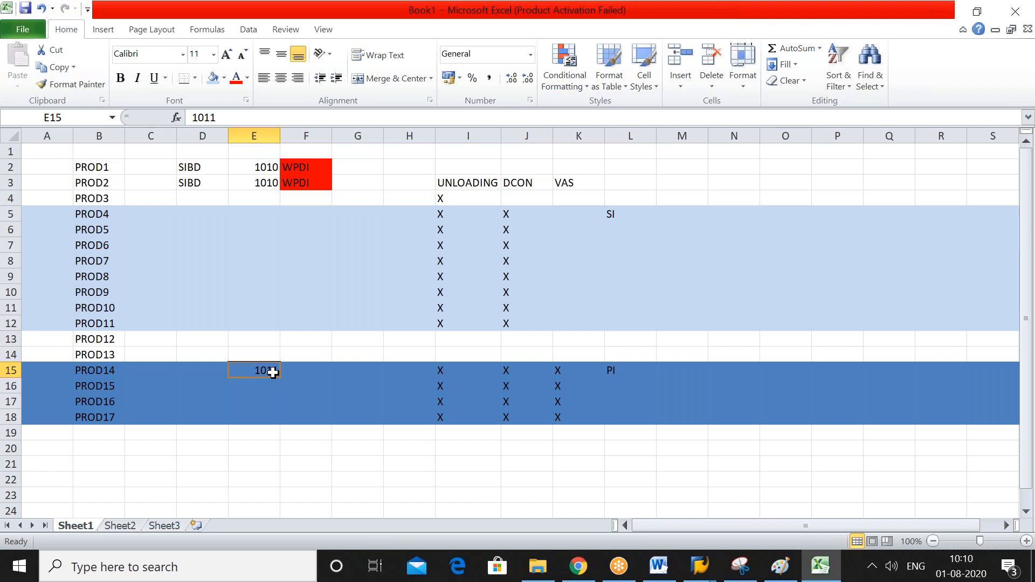
left_click(630, 367)
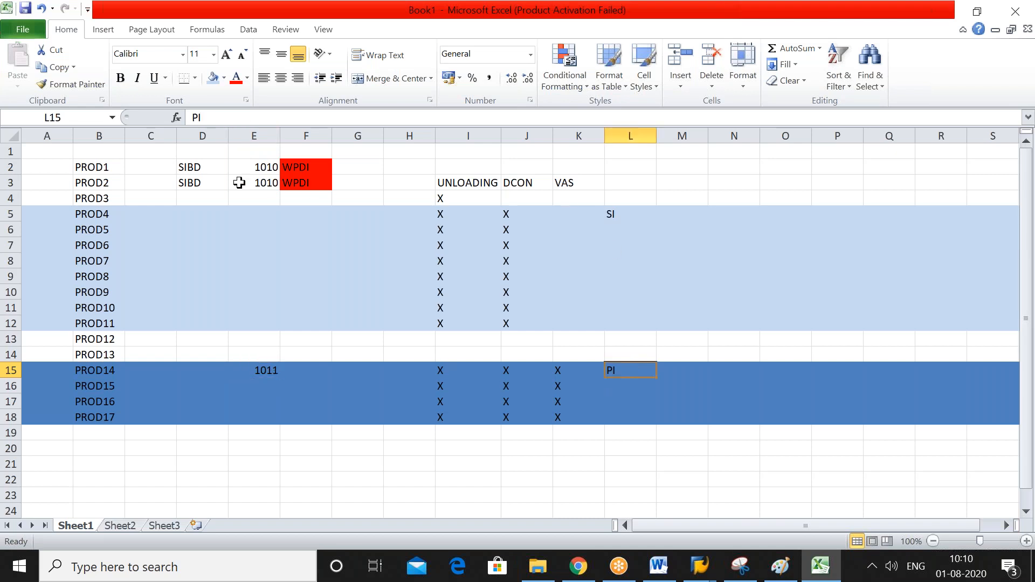
left_click(273, 169)
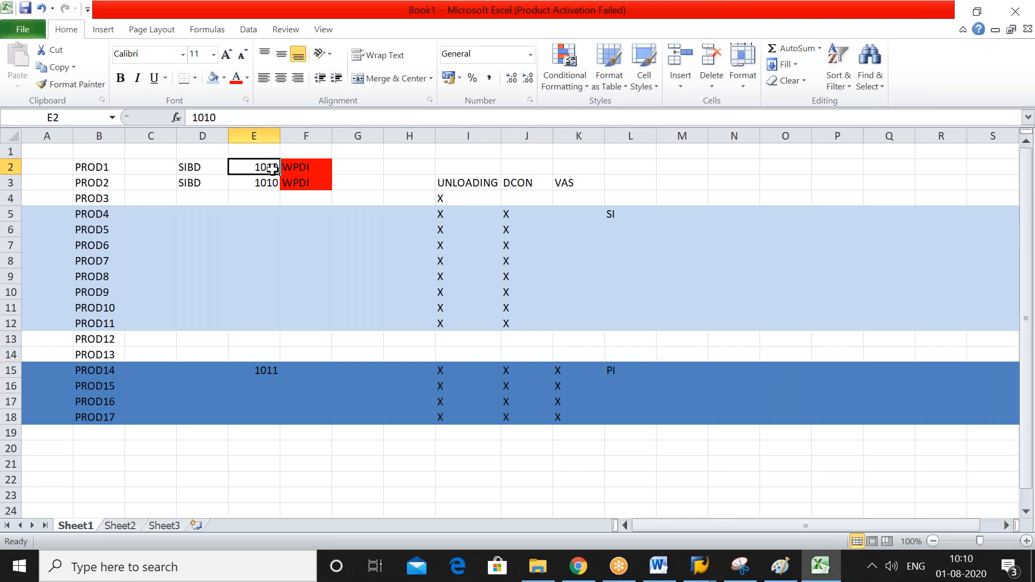
left_click(623, 215)
left_click(267, 215)
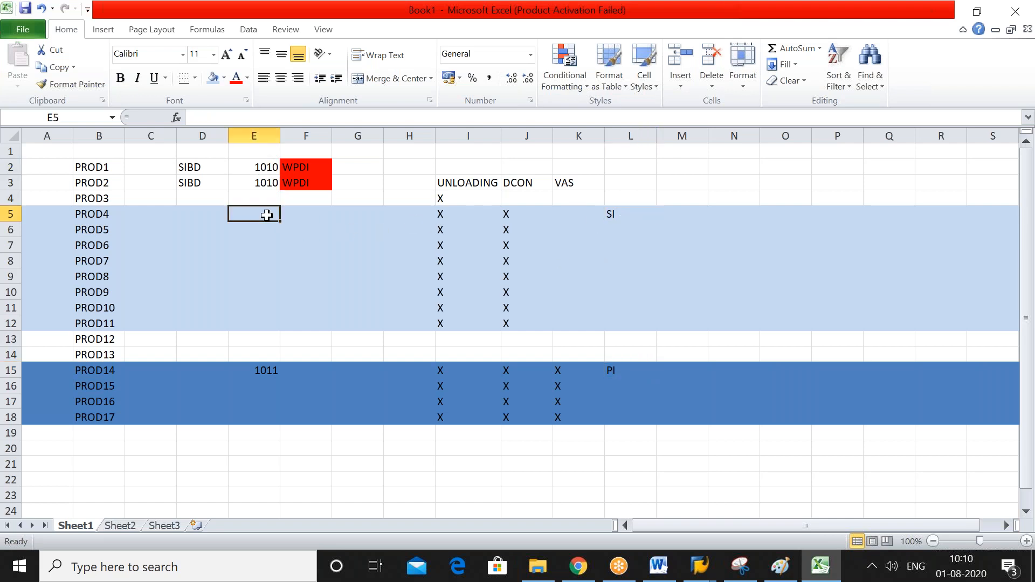
left_click(290, 183)
type("1012")
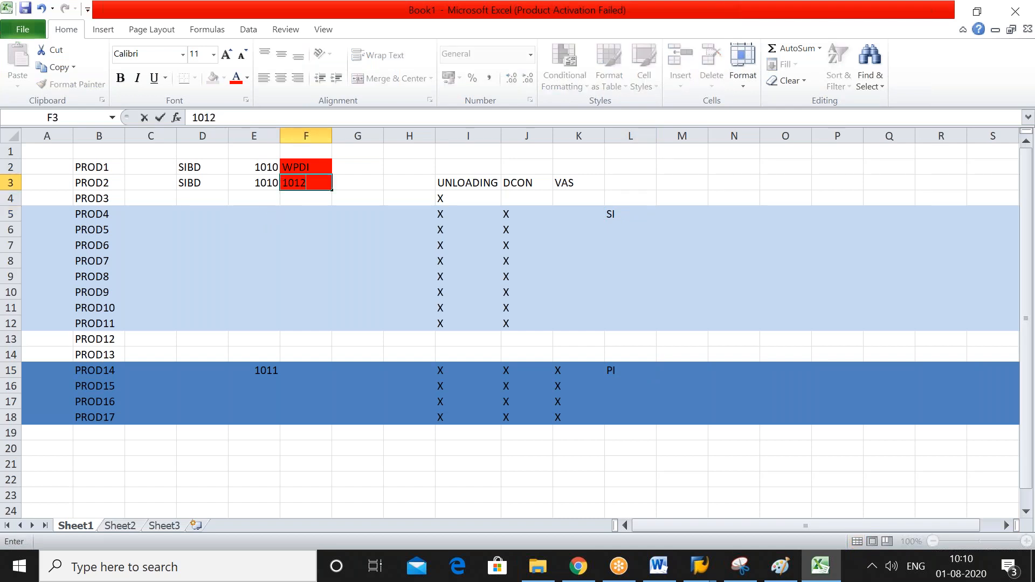
key("Escape")
Enter JIOO in cell E5 of the PROD4 row.
left_click(264, 215)
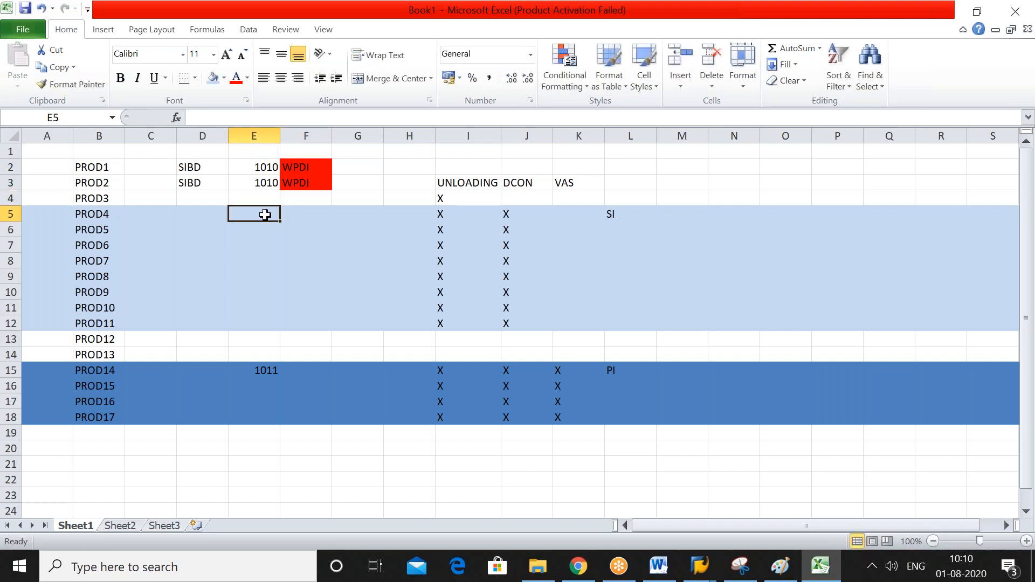
type("1012")
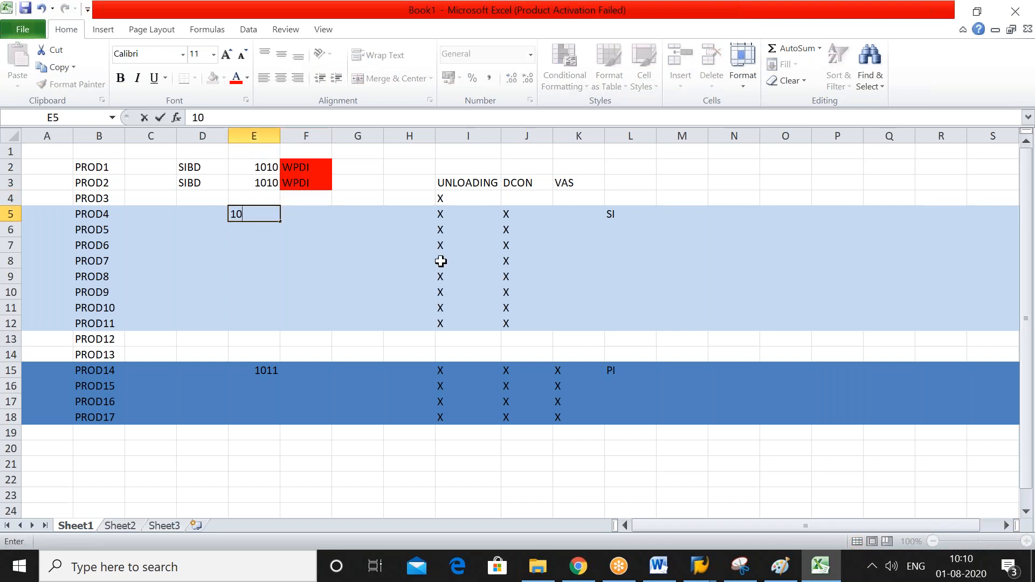
key("BackSpace")
key("BackSpace")
key("BackSpace")
key("BackSpace")
type("JIOO")
left_click(301, 214)
left_click(273, 214)
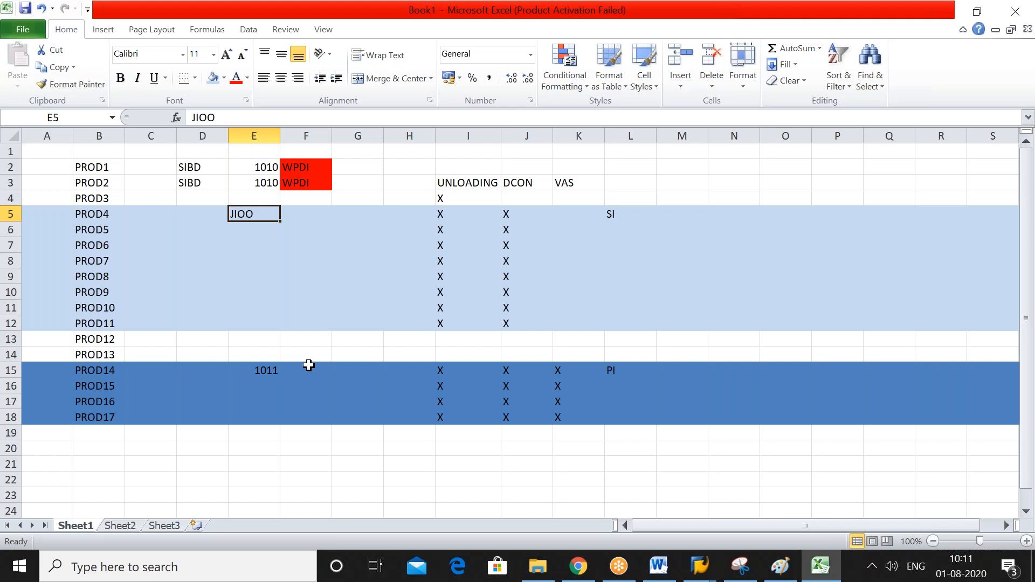
Switch to the worksheet Sheet2.
left_click(219, 460)
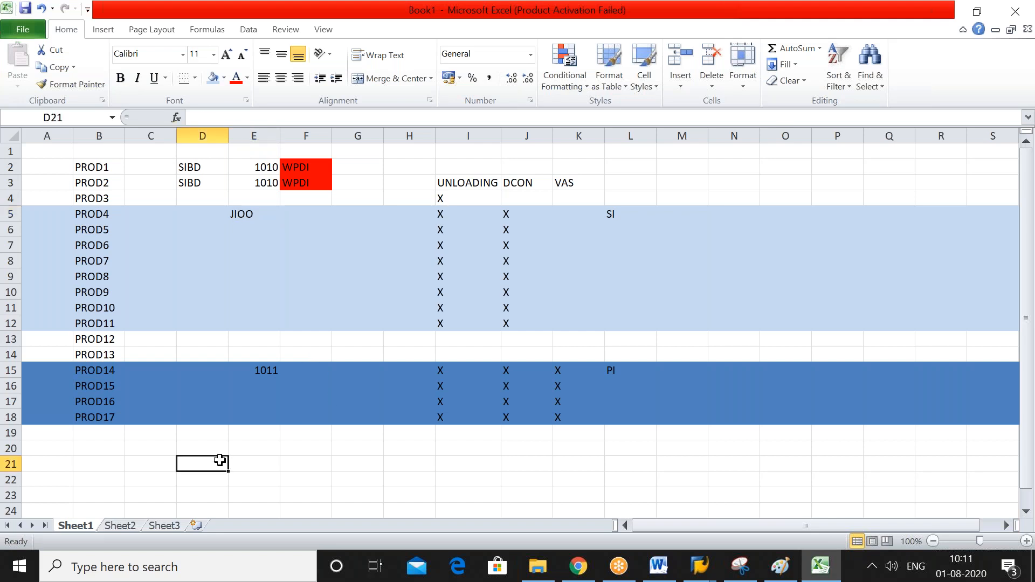
left_click(118, 526)
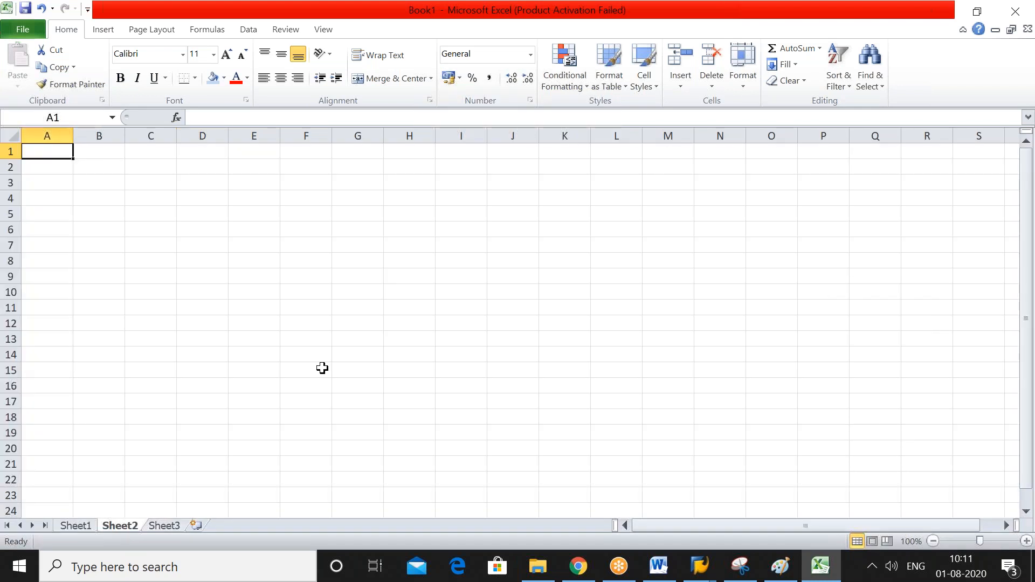
List PUT, DCON and VAS in cells B2 to B4.
key("Down")
key("Right")
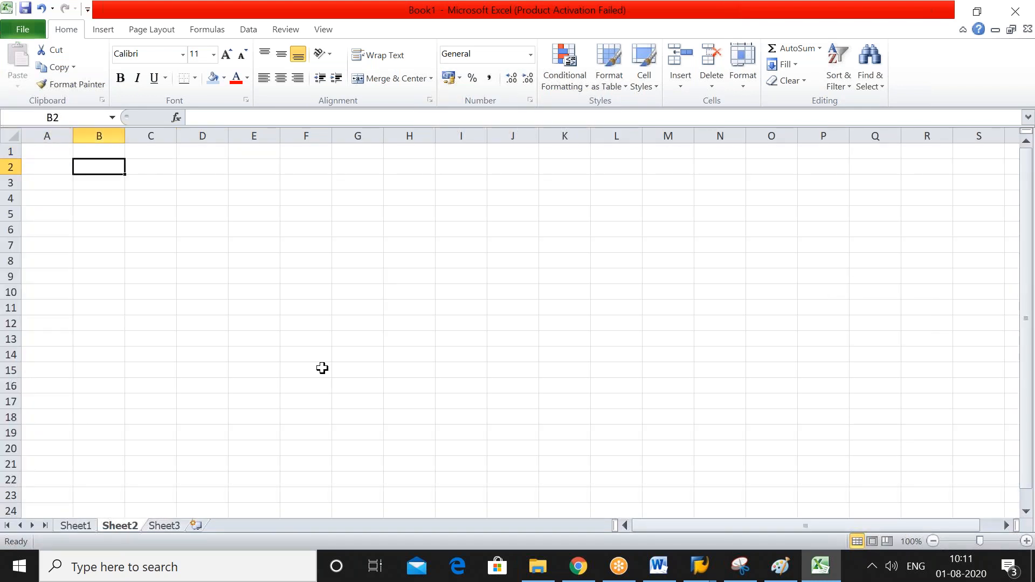
type("PUT")
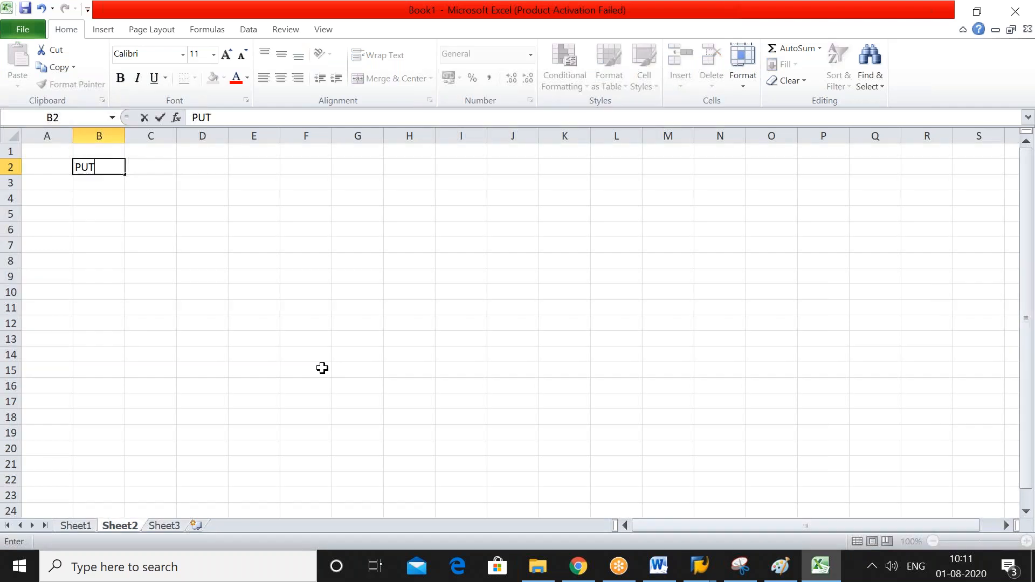
key("Return")
type("DCON")
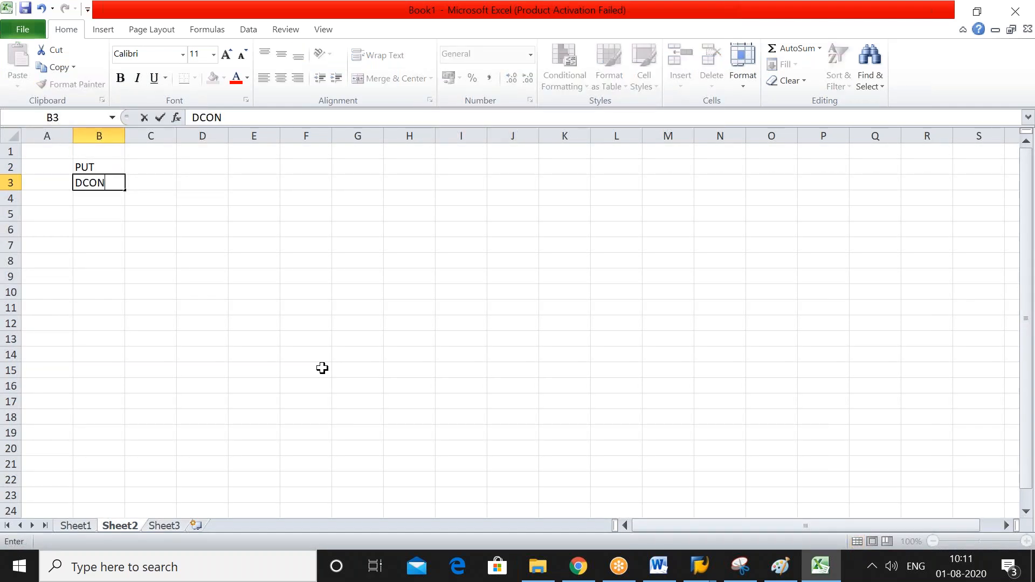
key("Return")
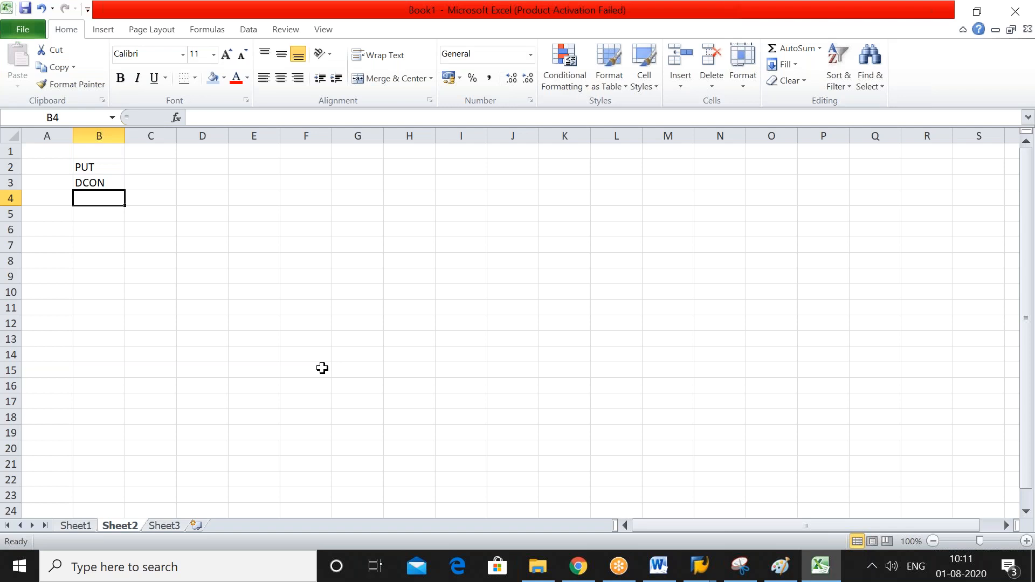
type("VAS")
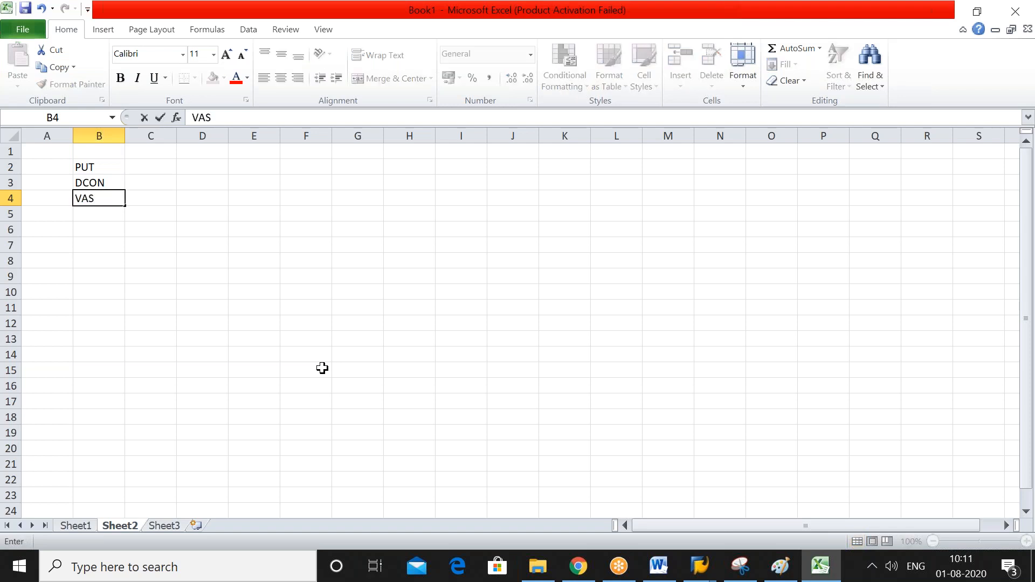
Replace the entry in cell B2 with UNLOAD and add PUT in cell B5 at the end of the list.
key("Up")
key("Up")
type("U")
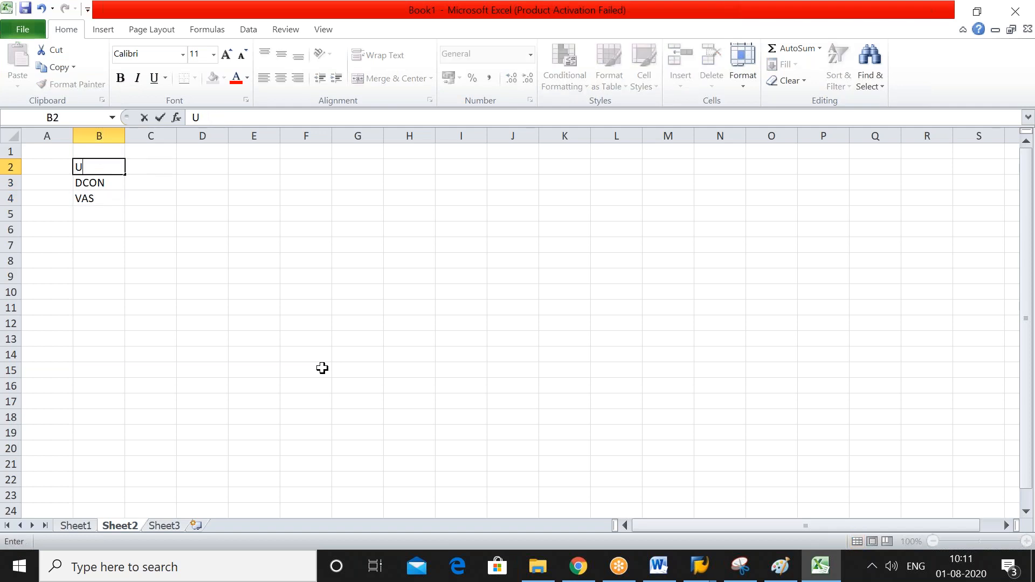
type("NLOAD")
key("Down")
key("Down")
key("Down")
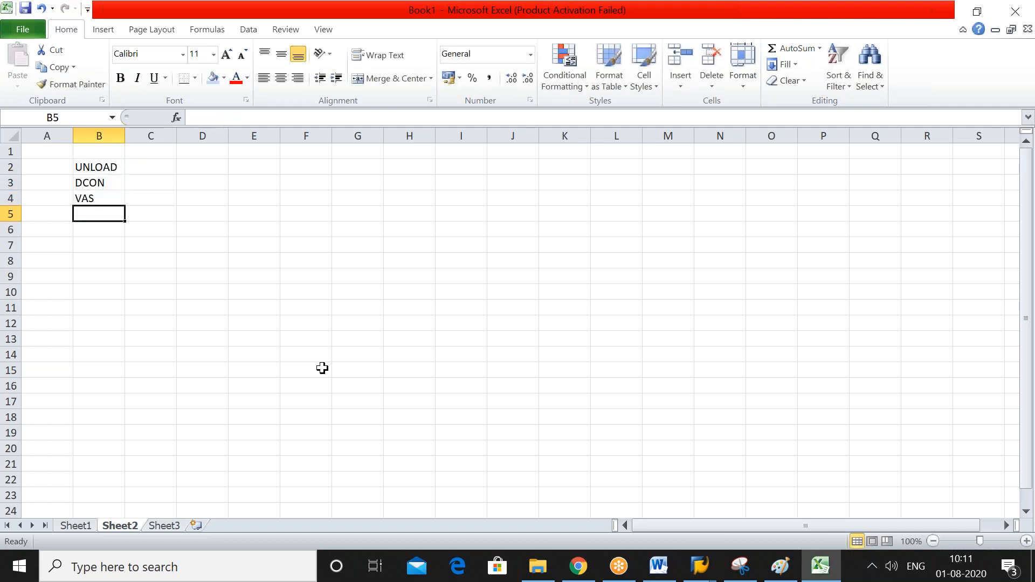
type("PUT")
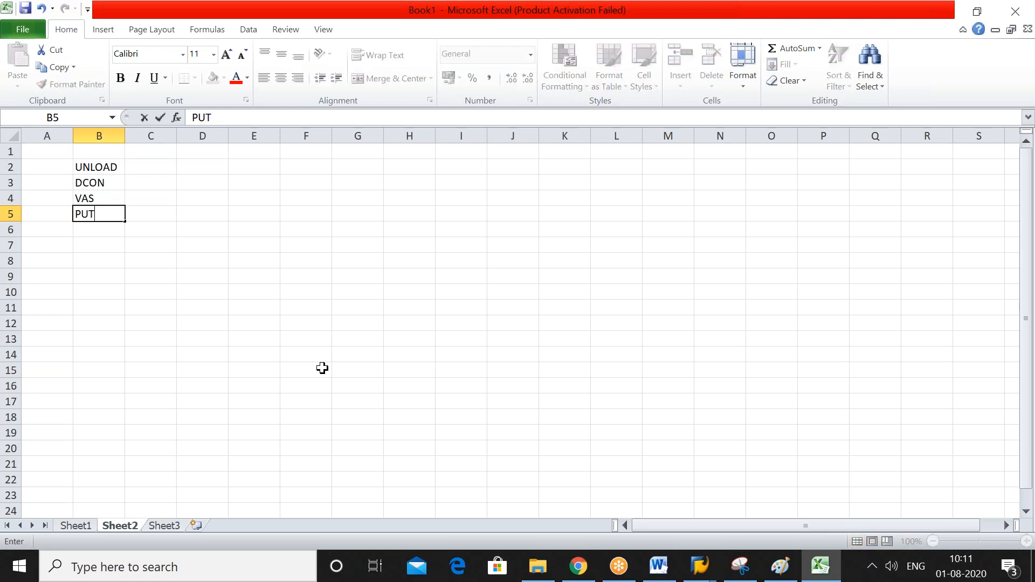
key("Return")
Start the numbered combinations in row 7 with 1 in A7 and PUT in B7.
key("Down")
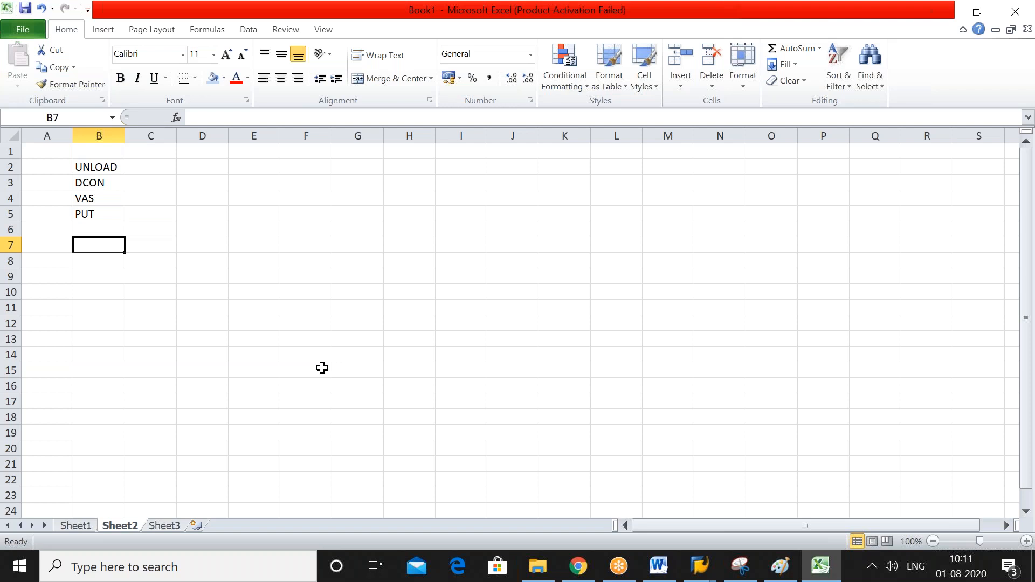
type("PUT")
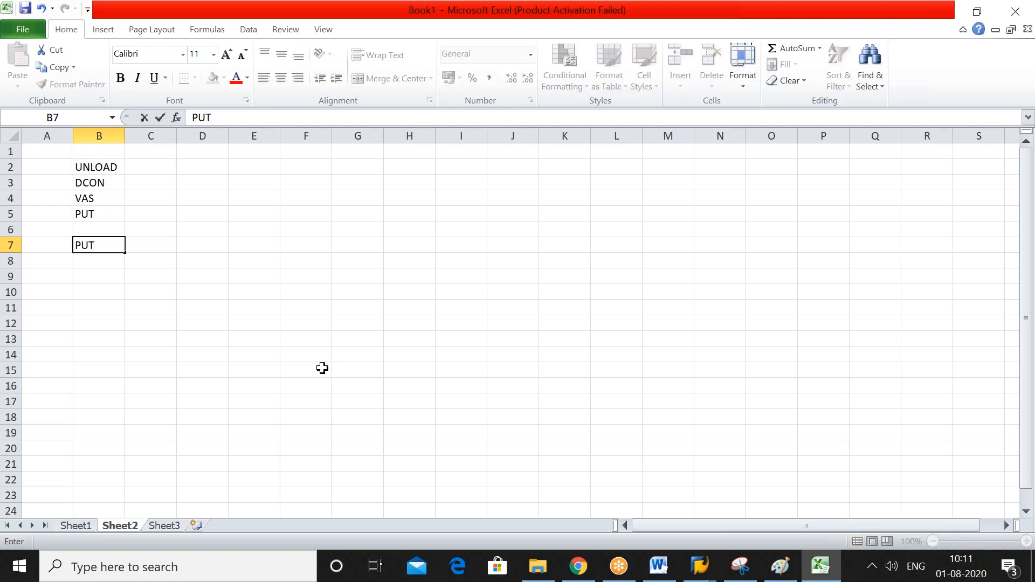
key("Left")
type("1")
key("Return")
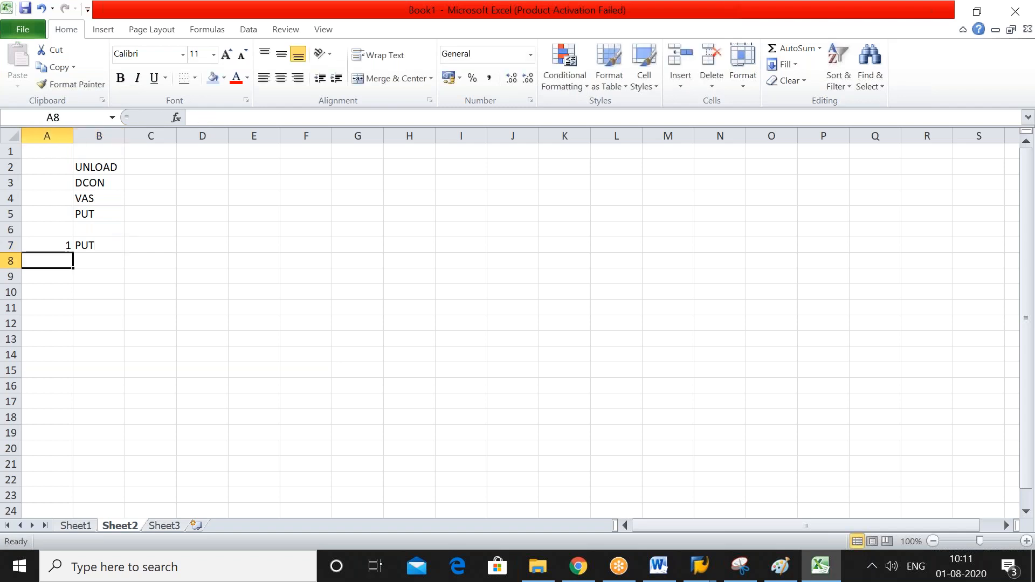
Fill row 8 with 2 in A8, PUT in B8 and UNLOAD in C8.
type("2")
key("Tab")
type("PUT")
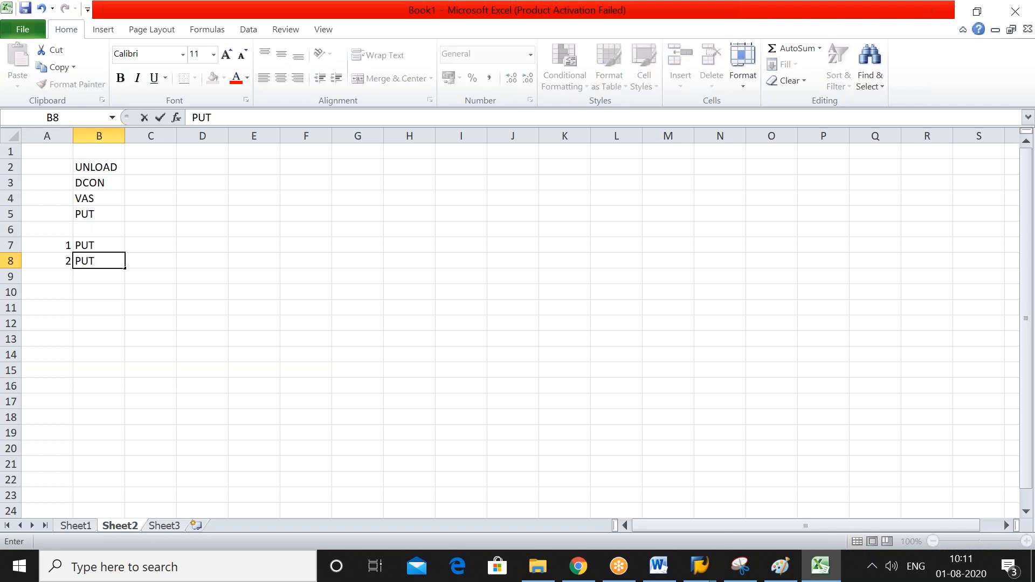
key("Tab")
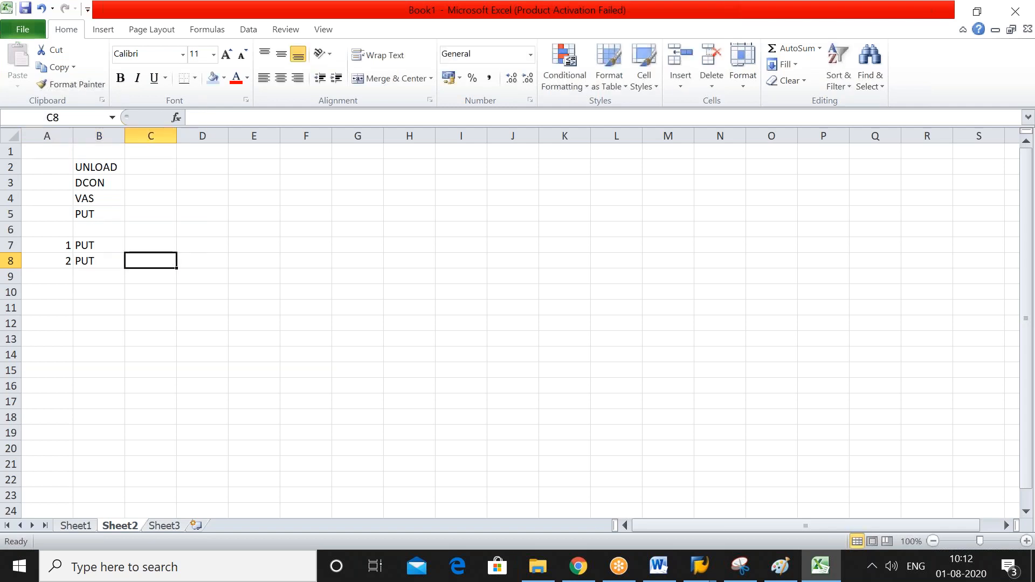
type("UNLOAD")
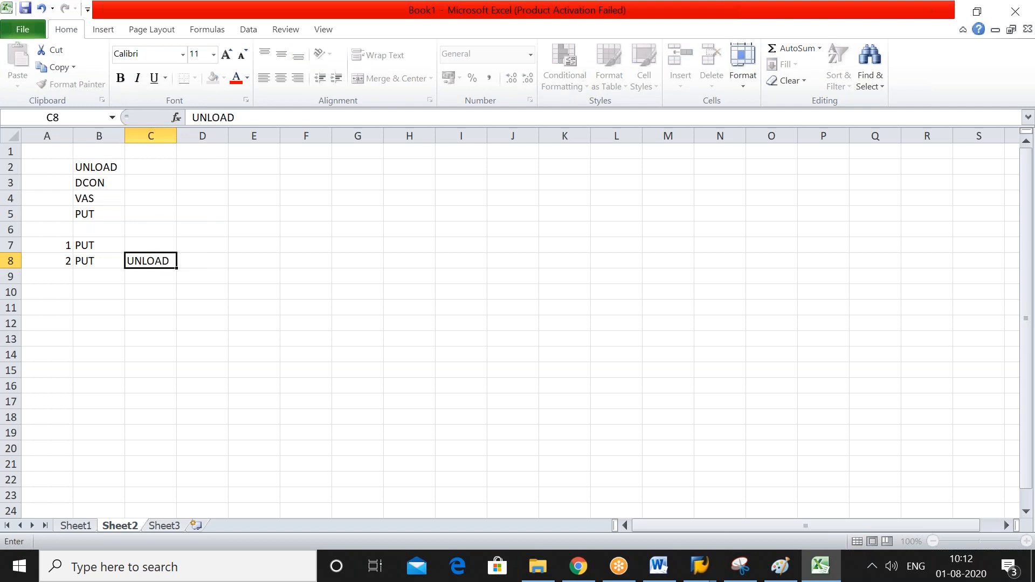
key("Return")
Enter 2 in cell A9 as the row number of the next combination.
key("Left")
key("Left")
type("2")
key("Tab")
left_click(305, 370)
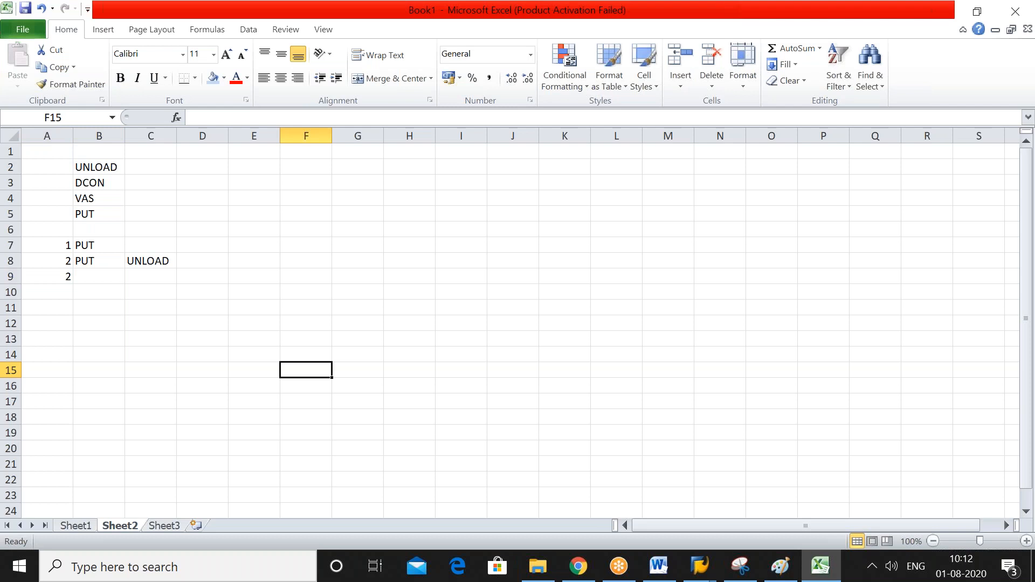
type("PU")
key("BackSpace")
key("BackSpace")
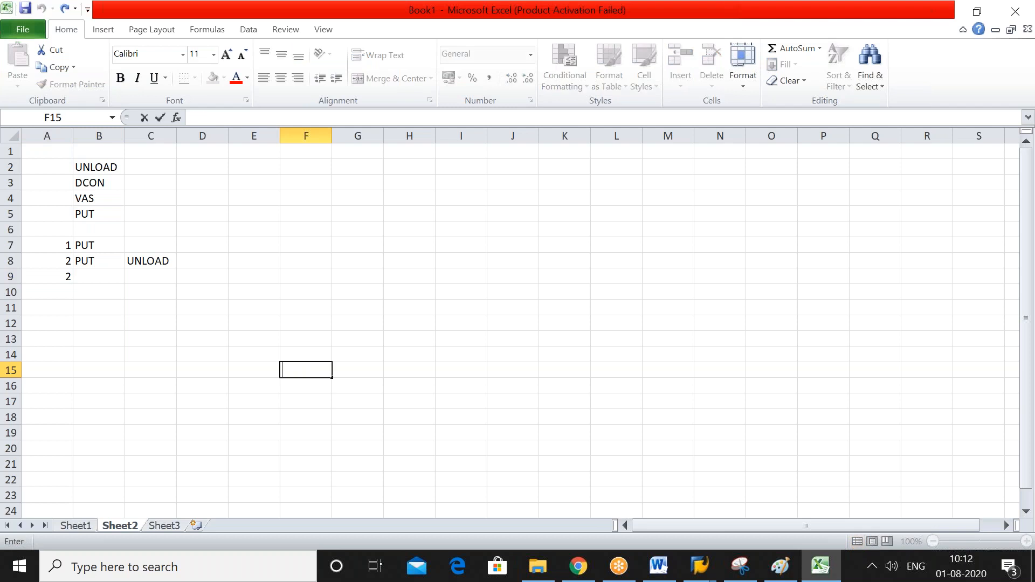
Enter the combination PUT, UNLOAD and DCON in cells B9 to D9.
left_click(94, 286)
left_click(96, 276)
type("PUT")
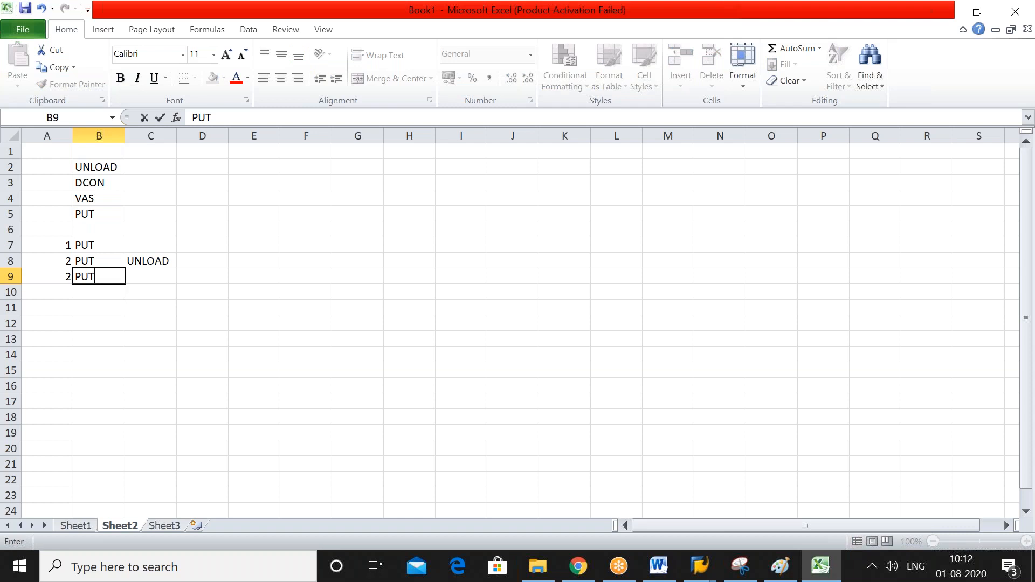
key("Tab")
type("UNLO")
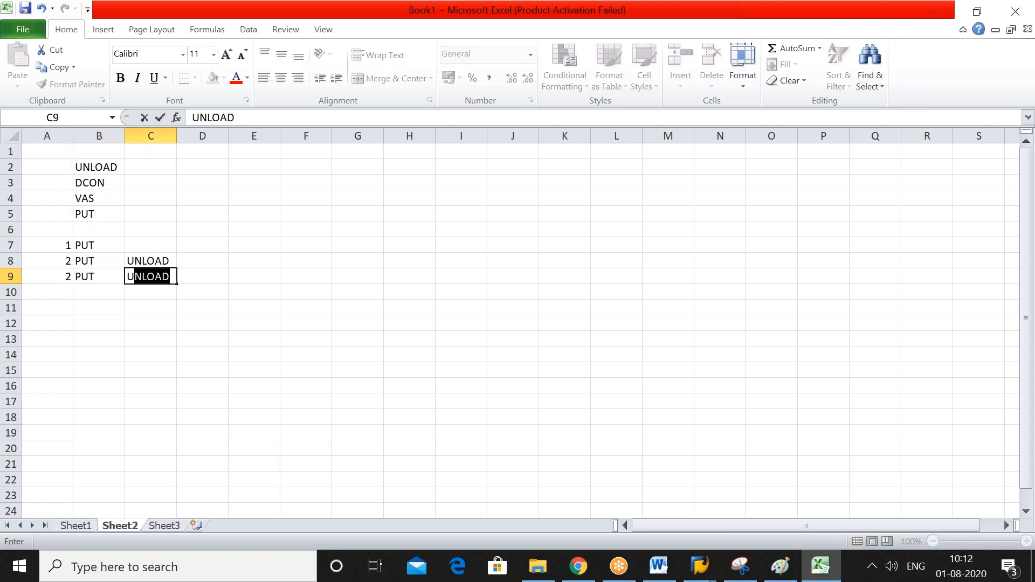
type("AD")
key("Tab")
type("DCON")
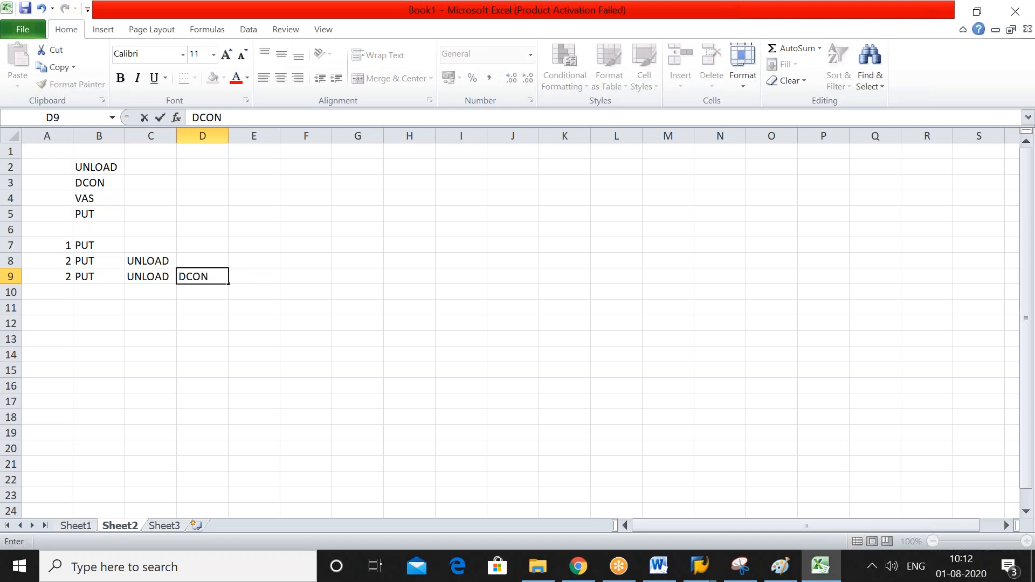
key("Return")
Correct the combination number in cell A9 to 3.
key("Left")
key("Left")
key("Left")
key("Up")
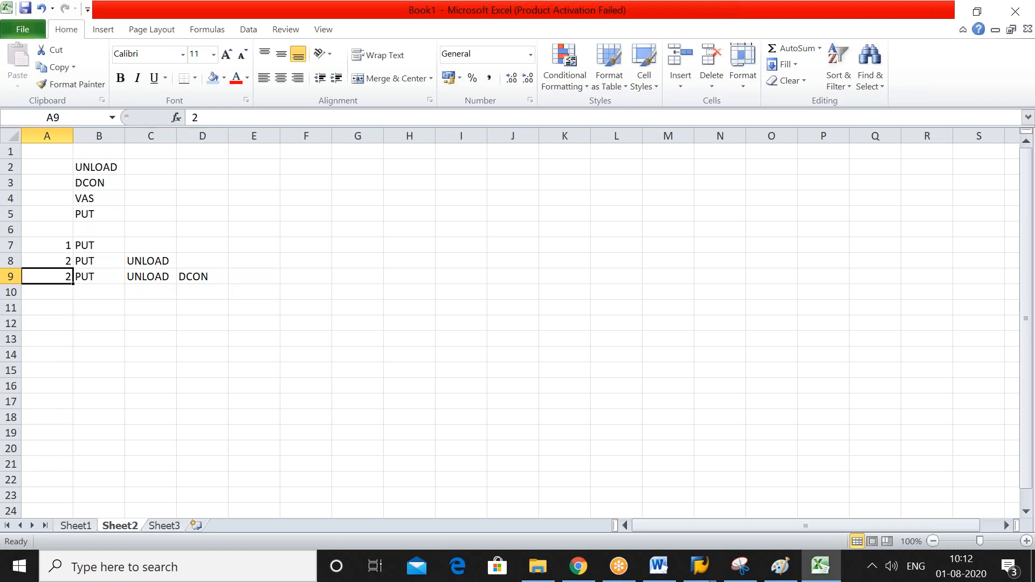
type("3")
key("Return")
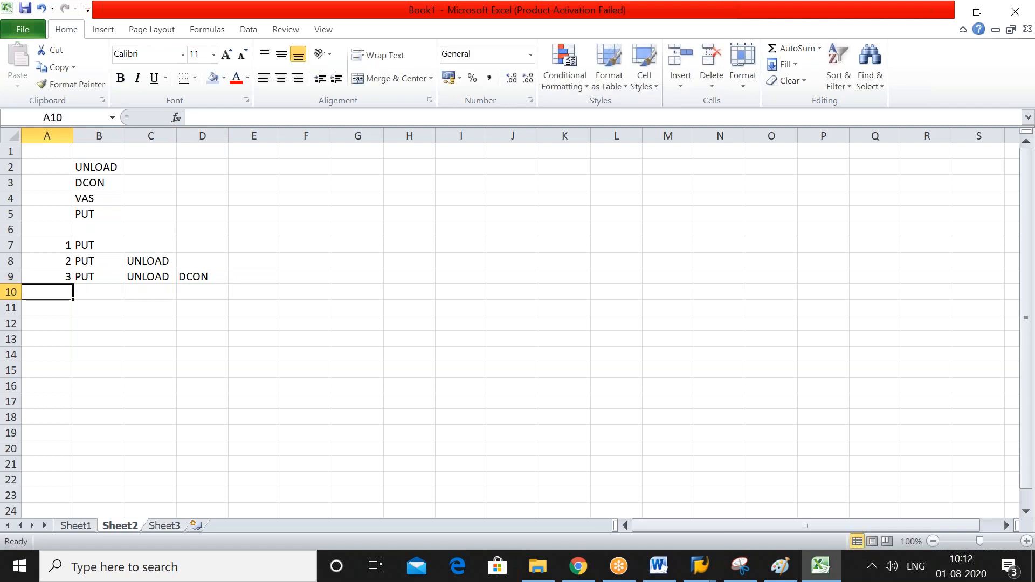
Fill row 10 with 4 in A10, PUT in B10 and DCON in D10, leaving C10 empty.
type("4")
key("Tab")
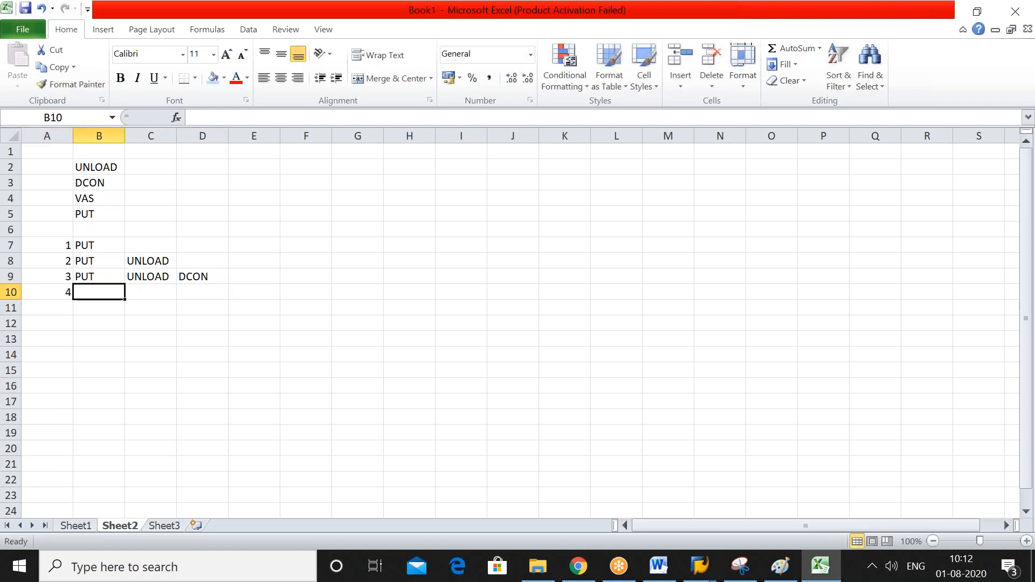
type("OUT")
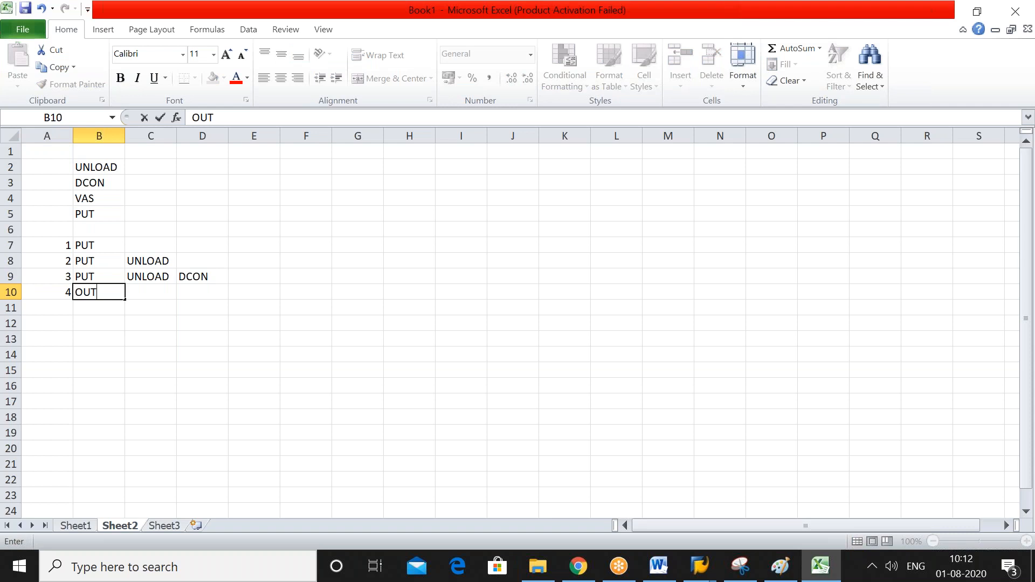
key("BackSpace")
key("BackSpace")
key("BackSpace")
type("PUT")
key("Tab")
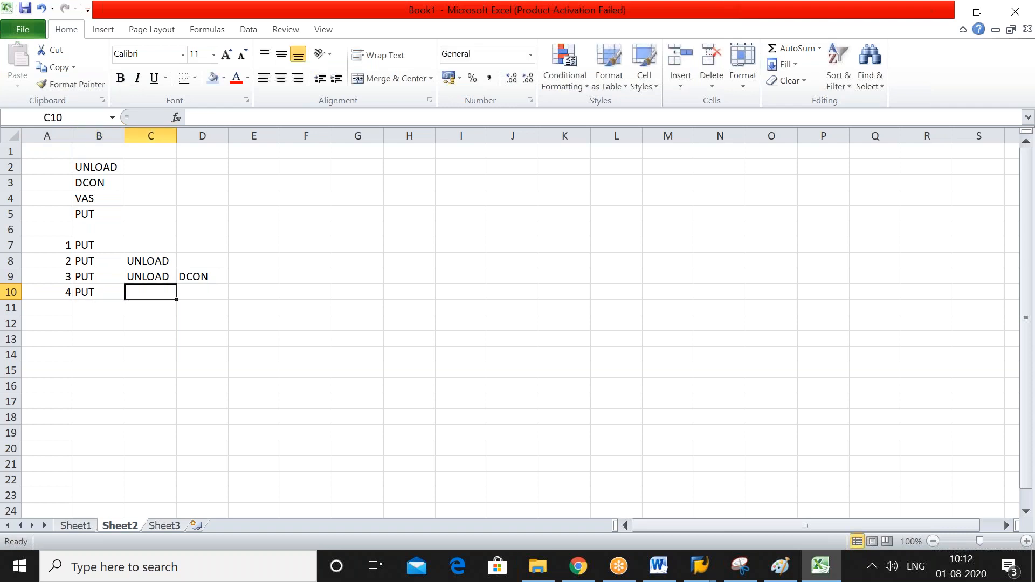
key("Tab")
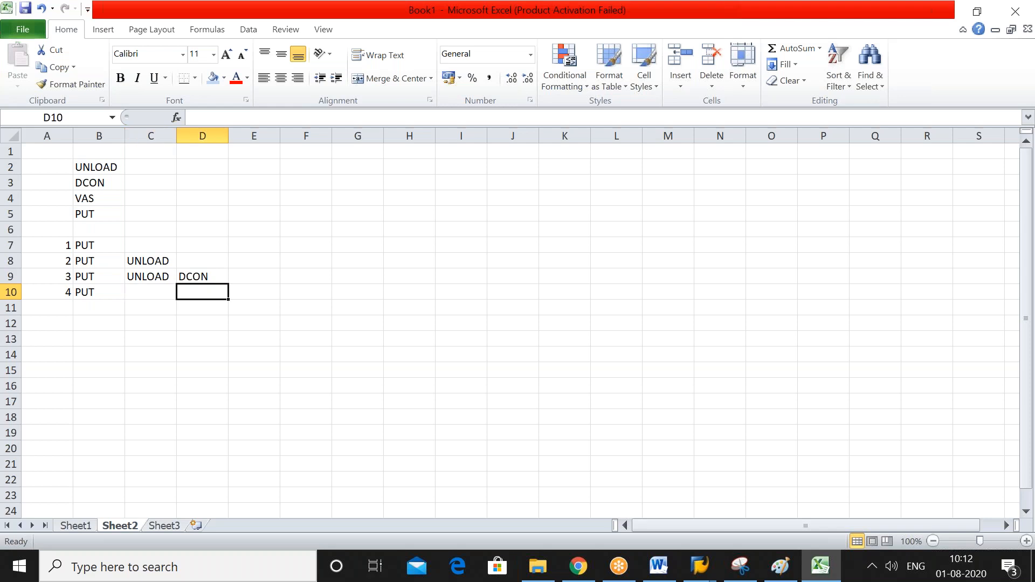
type("DCON")
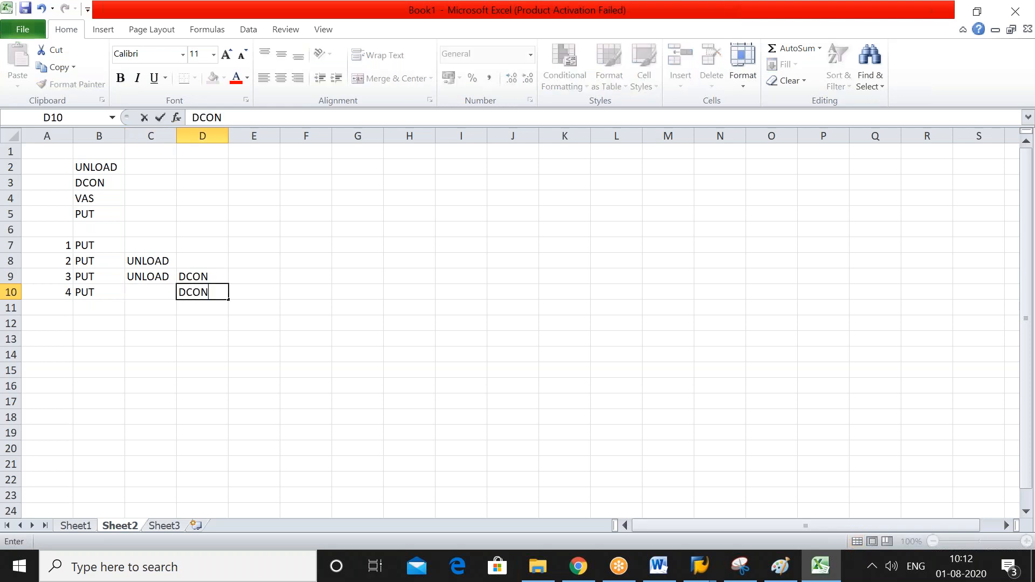
Start row 11 with 5 in cell A11 and PUT in cell B11.
key("Left")
key("Left")
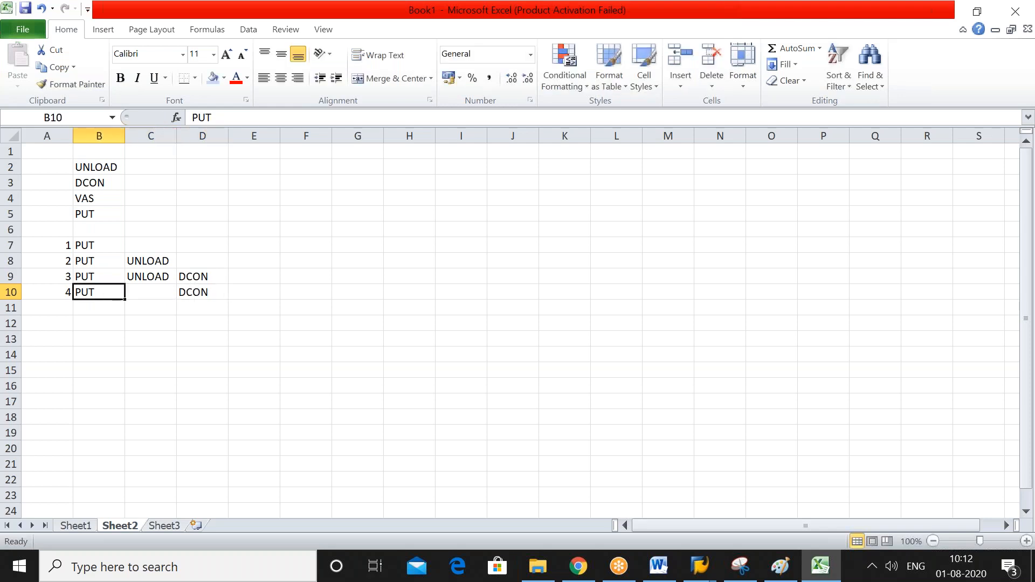
key("Left")
key("Down")
type("5")
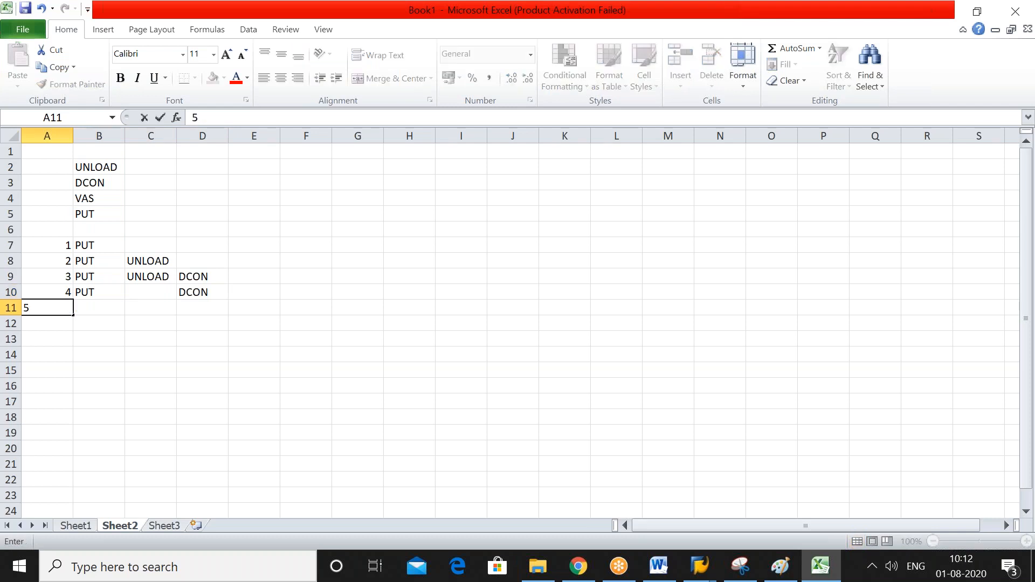
key("Tab")
type("PU")
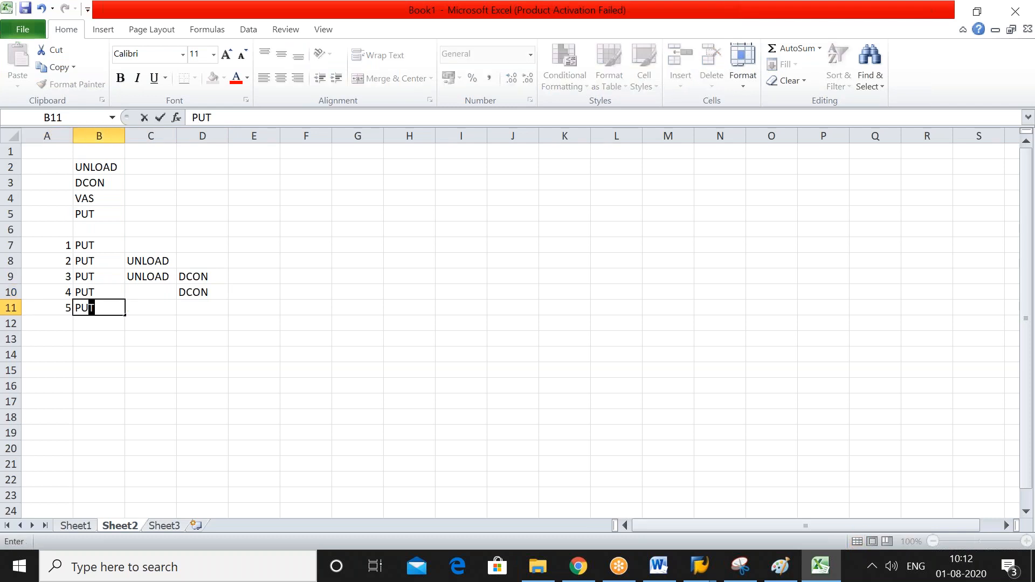
type("T")
key("Tab")
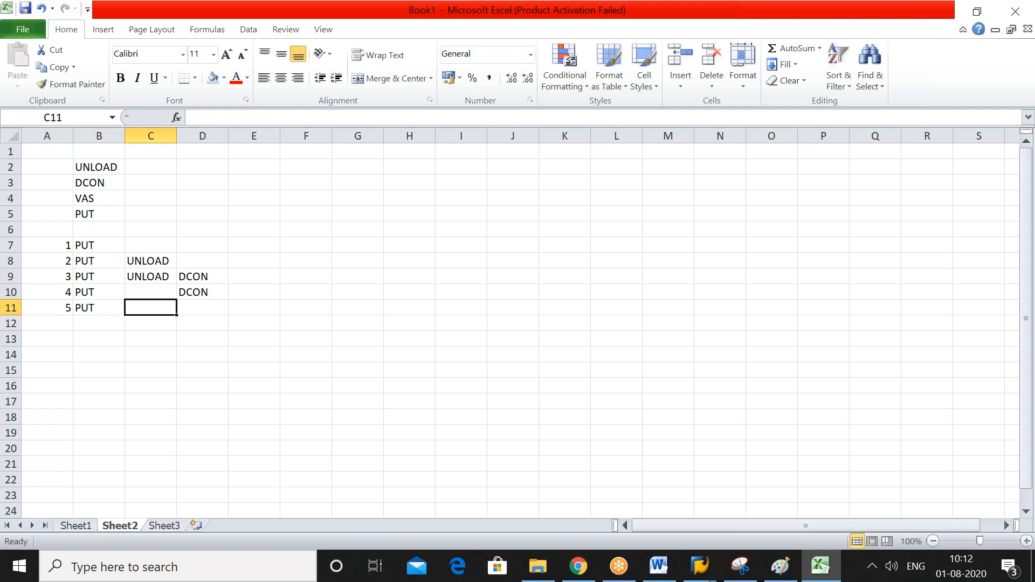
Complete row 11 with UNLOAD in C11, DCON in D11 and VAS in E11.
type("UN")
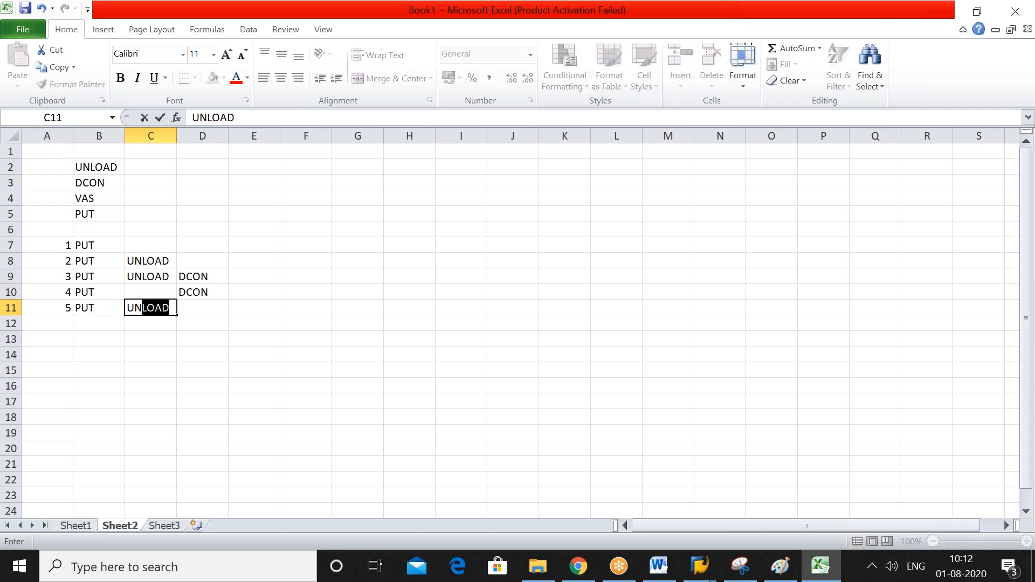
key("Tab")
type("D")
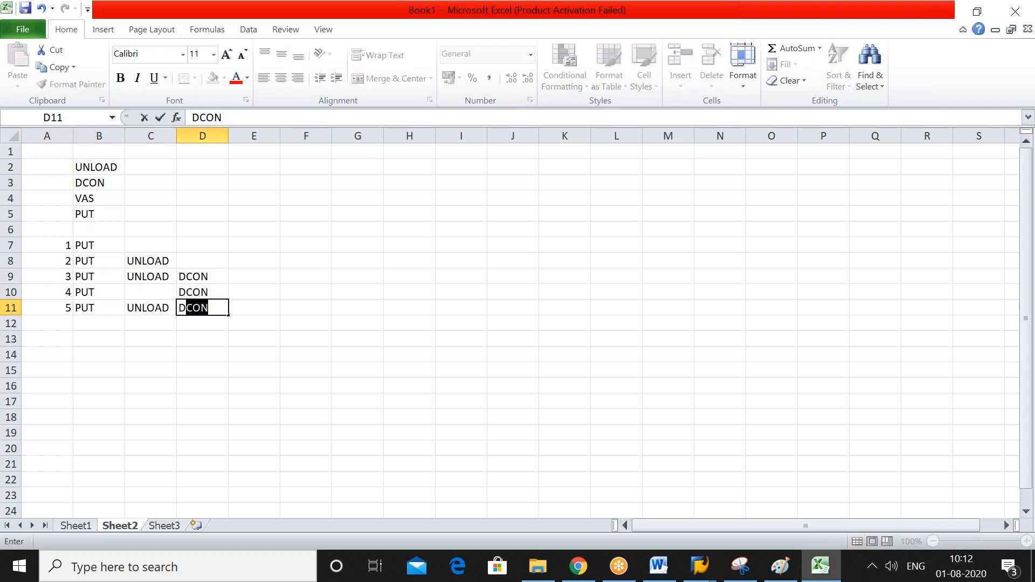
key("Tab")
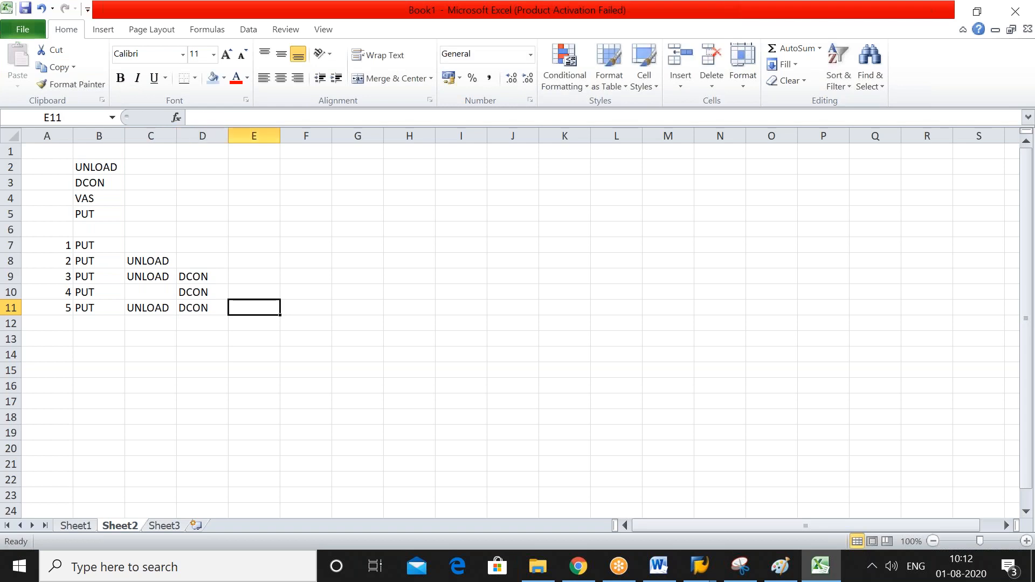
type("VAS")
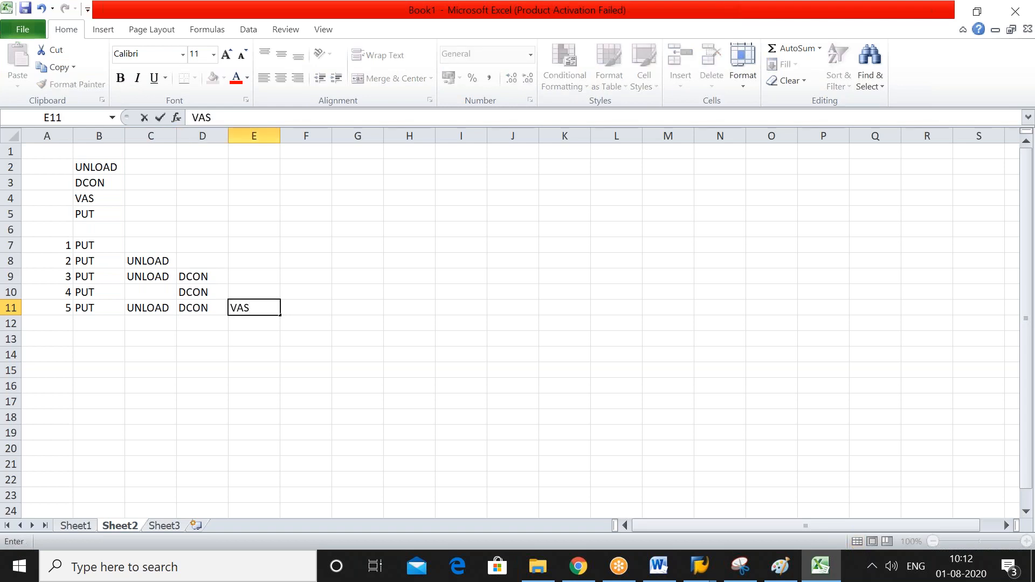
key("Return")
key("Left")
key("Left")
key("Left")
key("Left")
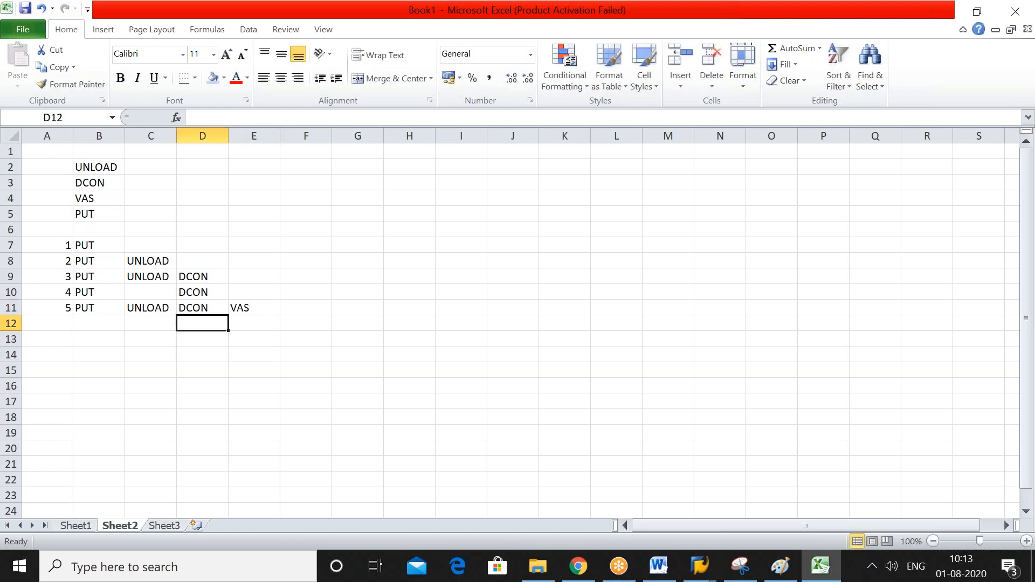
Fill row 12 with 6 in A12, PUT in B12, UNLOAD in C12 and VAS in E12, leaving D12 empty.
type("6")
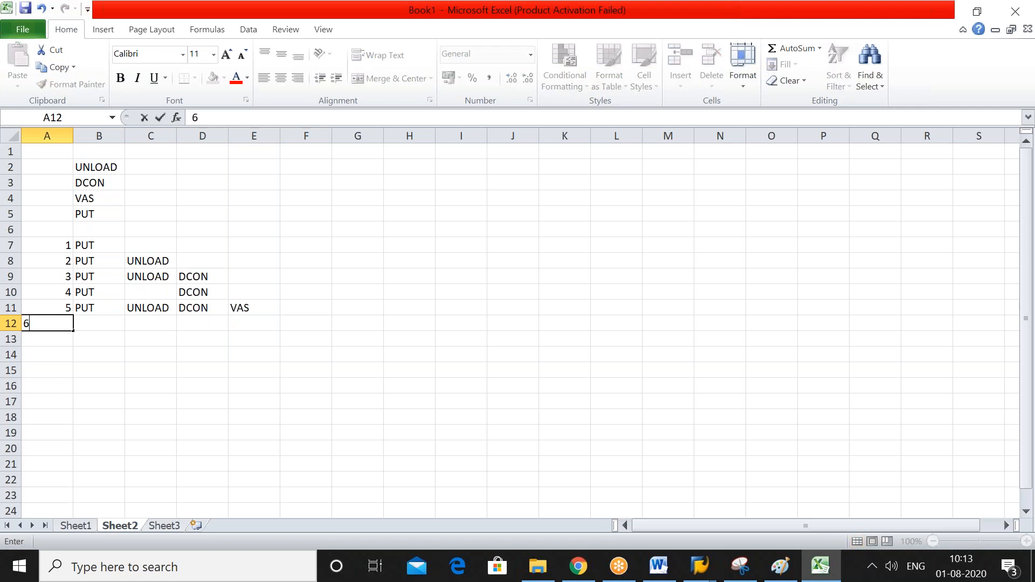
key("Tab")
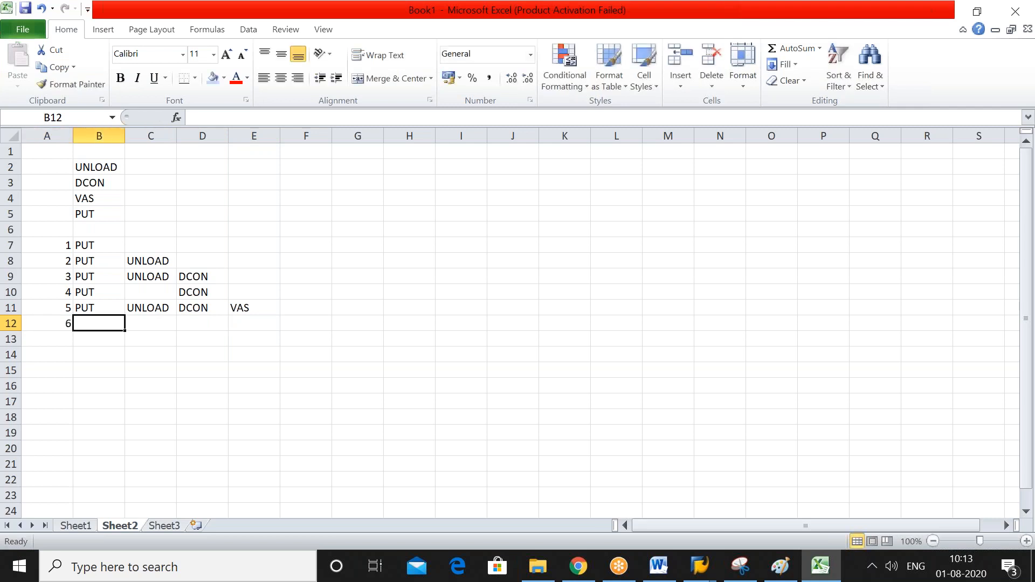
type("P")
key("Tab")
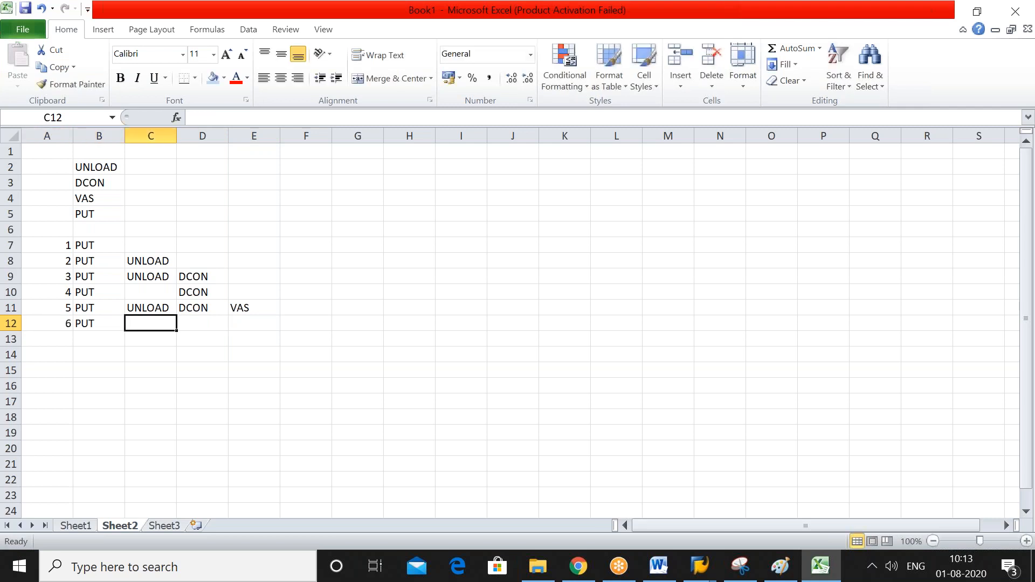
type("U")
key("Tab")
key("Tab")
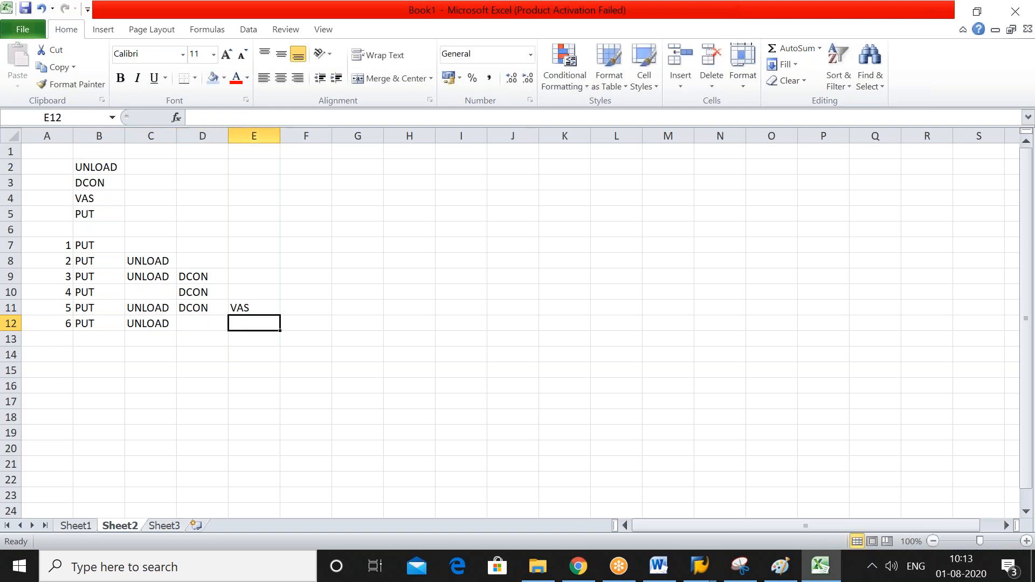
type("V")
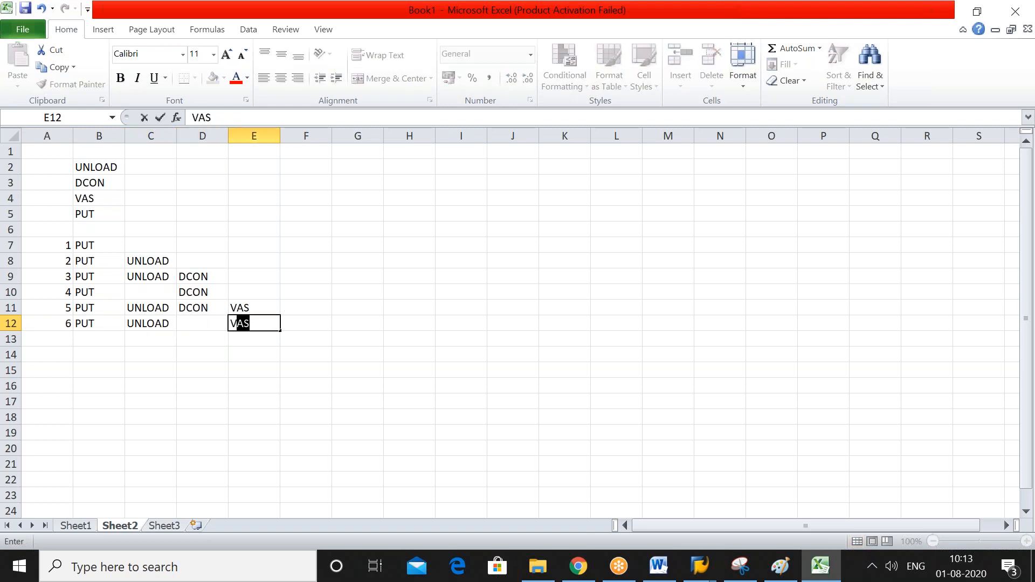
key("Tab")
Fill row 13 with 7 in A13, PUT in B13, DCON in D13 and VAS in E13, leaving C13 empty.
key("Left")
key("Left")
key("Left")
key("Left")
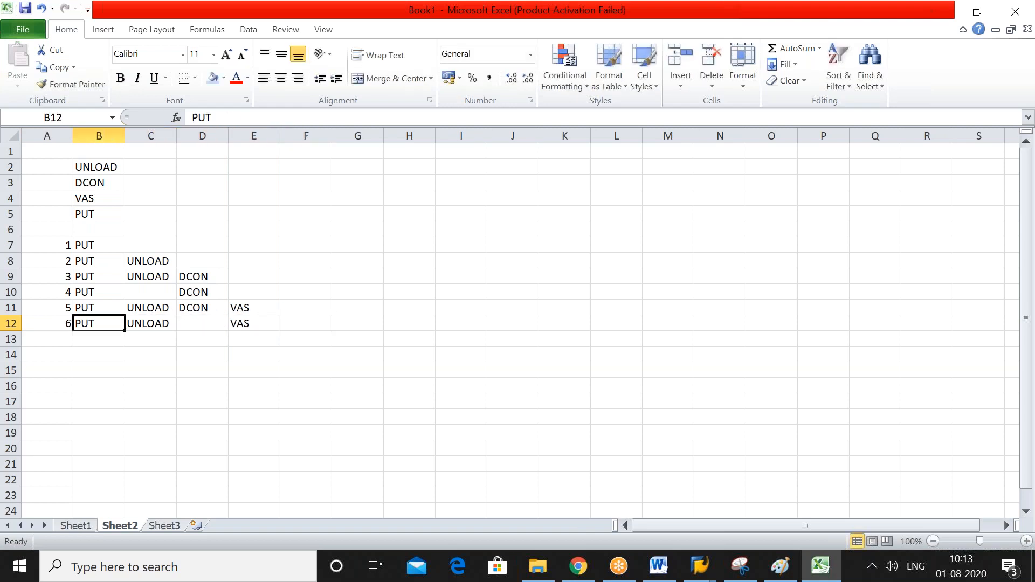
key("Left")
key("Down")
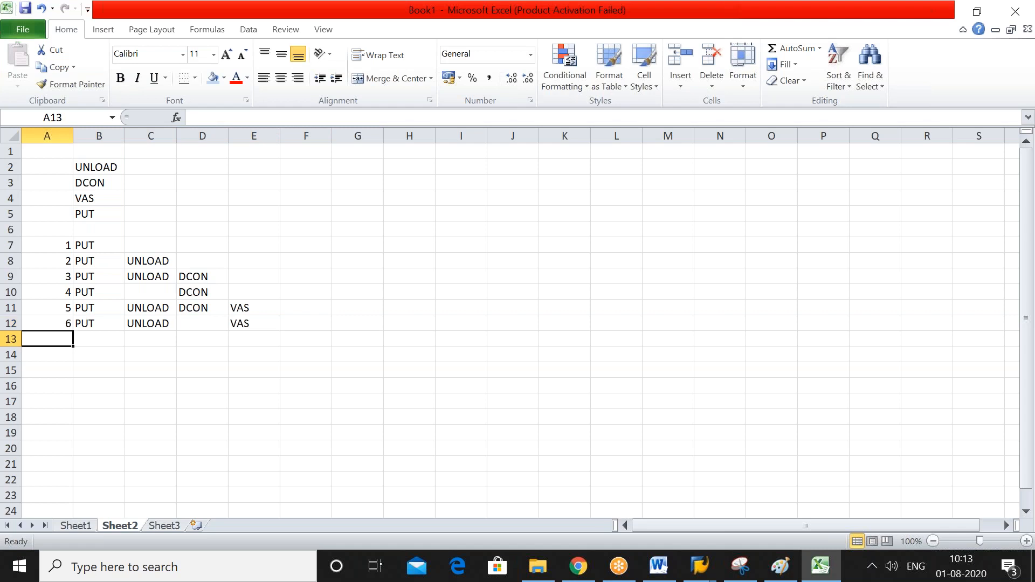
type("7")
key("Tab")
type("P")
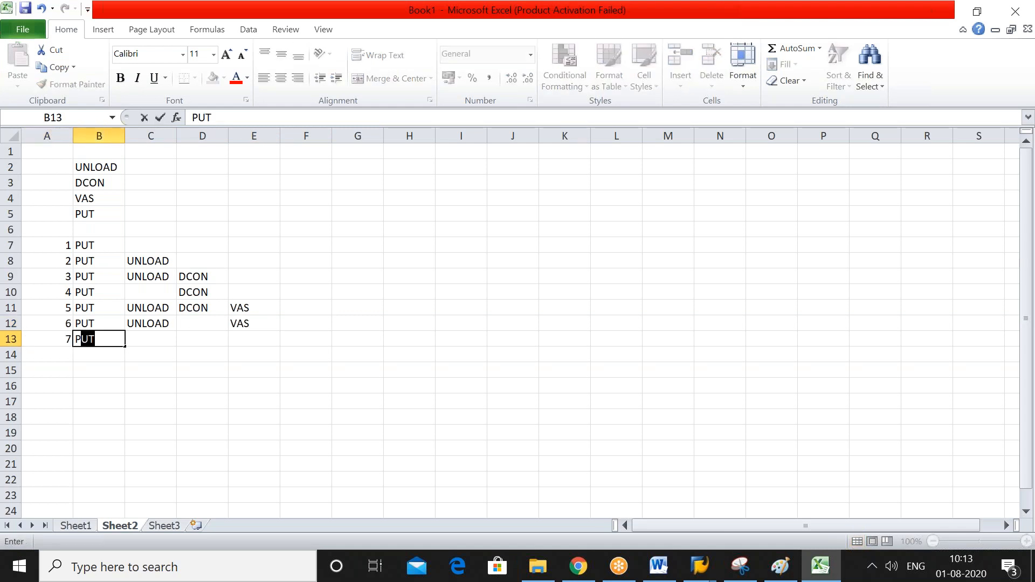
key("Tab")
key("Tab")
type("D")
key("Tab")
type("V")
key("Tab")
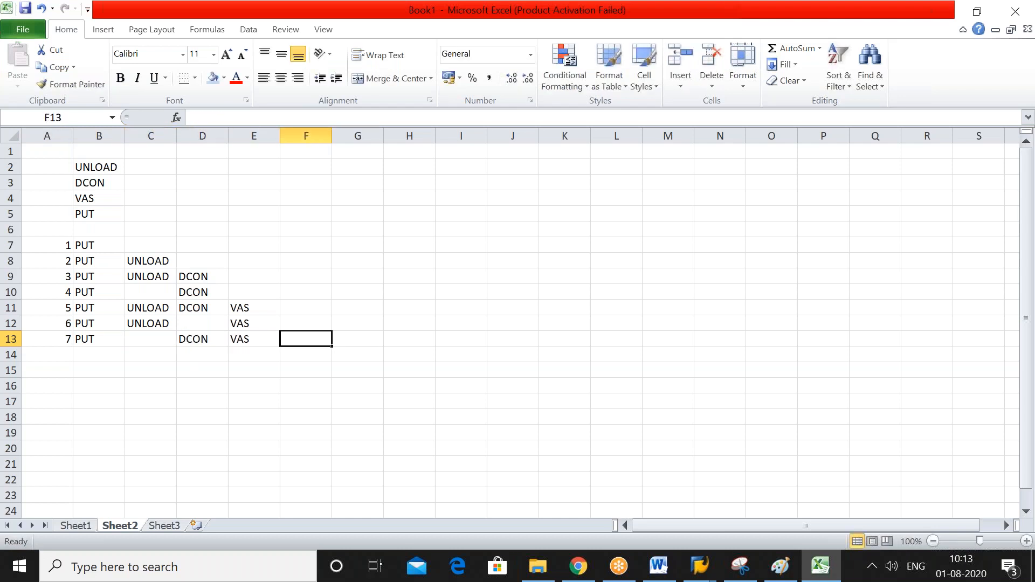
Start row 14 with 8 in cell A14 and PUT in cell B14.
key("Down")
key("Left")
key("Left")
key("Left")
key("Left")
key("Left")
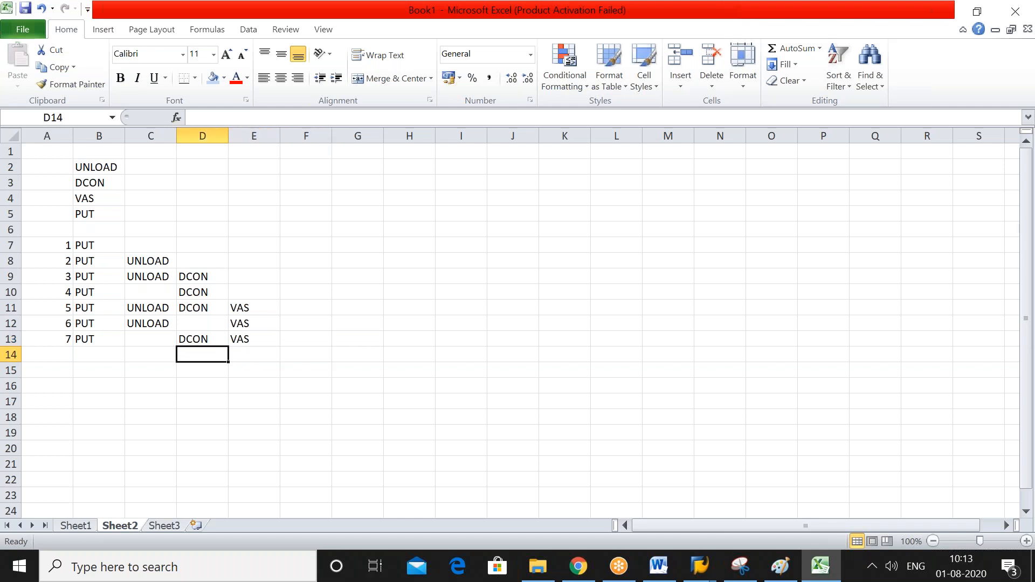
type("8")
key("Tab")
type("P")
key("Tab")
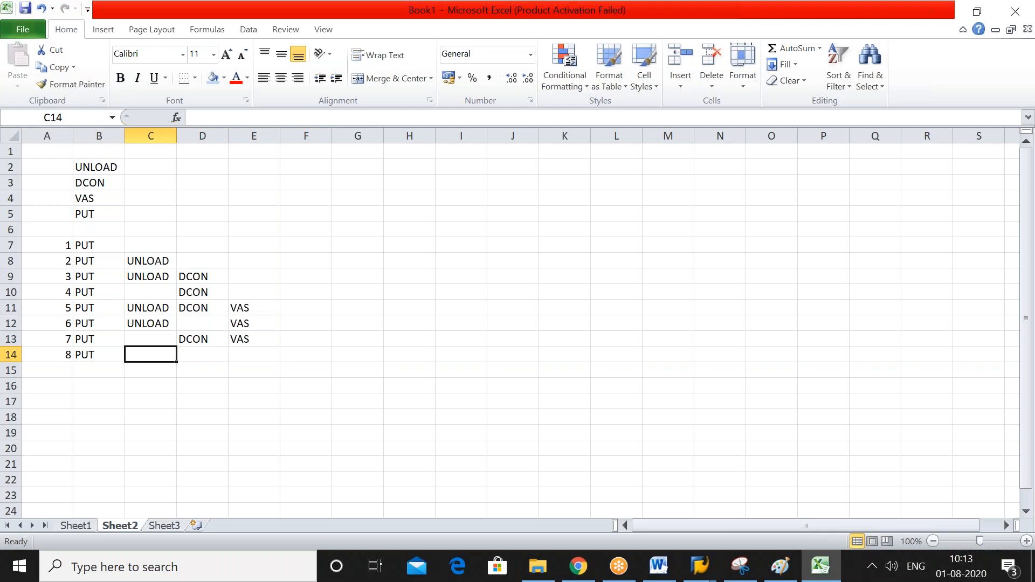
key("Tab")
key("shift+Tab")
type("V")
key("Tab")
key("shift+Tab")
key("BackSpace")
Complete row 14 with VAS in cell E14, leaving C14 and D14 empty.
key("Tab")
key("Tab")
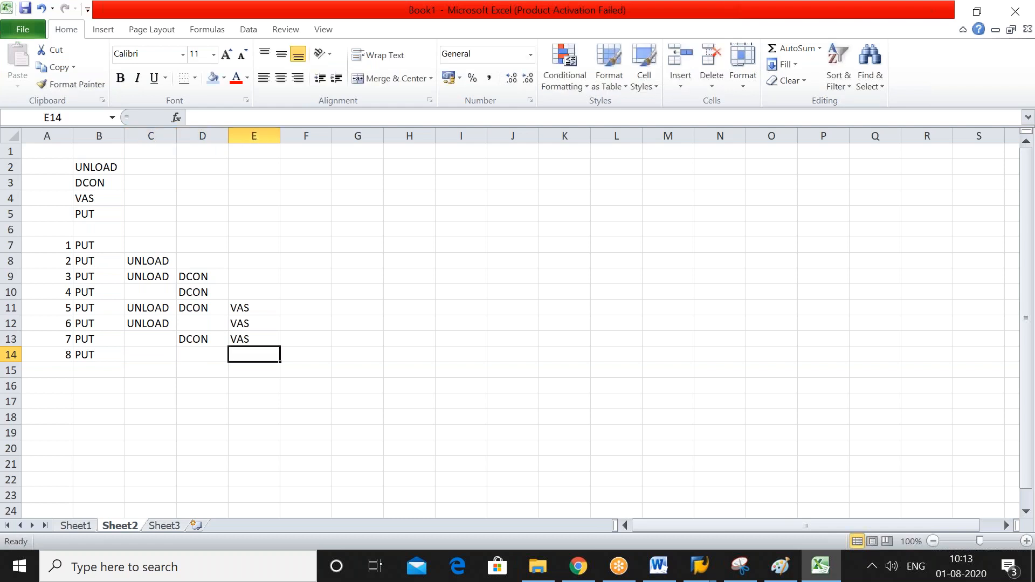
type("V")
key("Tab")
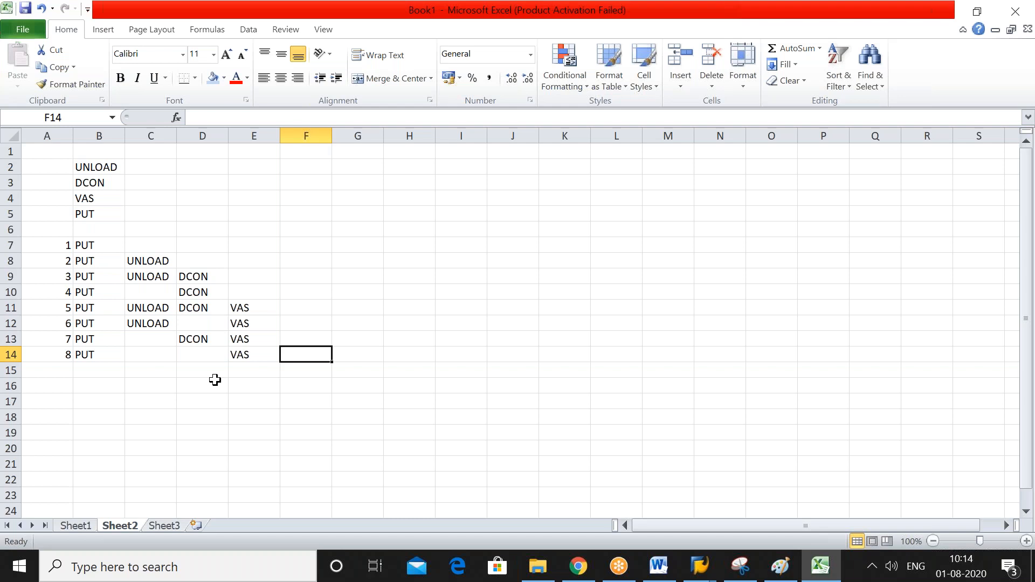
Review the process steps in B2:B5 against the numbered combinations starting in row 7.
left_click(102, 166)
key("Down")
key("Down")
key("Down")
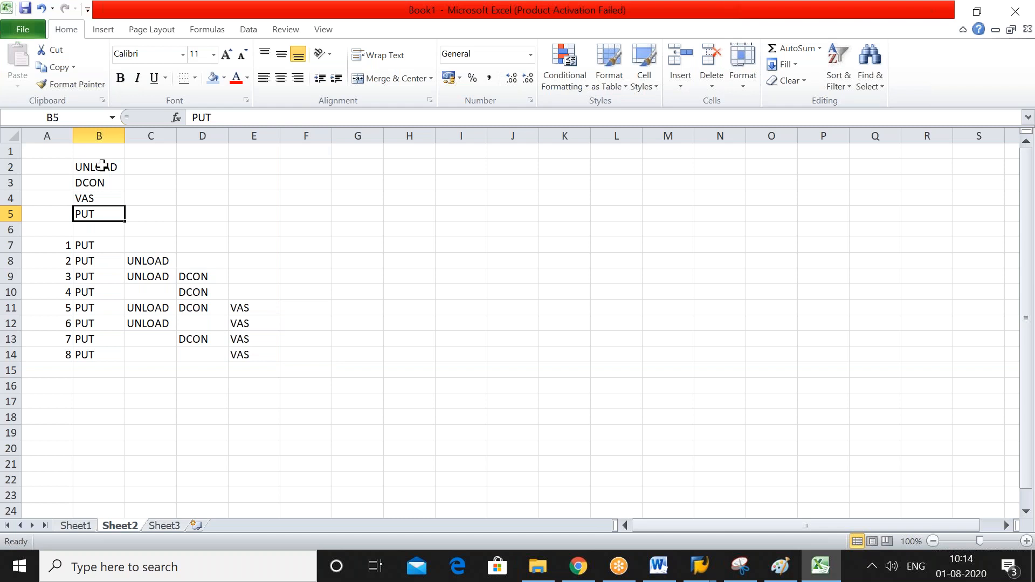
key("Down")
key("Down")
key("Down")
key("Down")
key("Down")
key("Down")
key("Down")
key("Down")
key("Down")
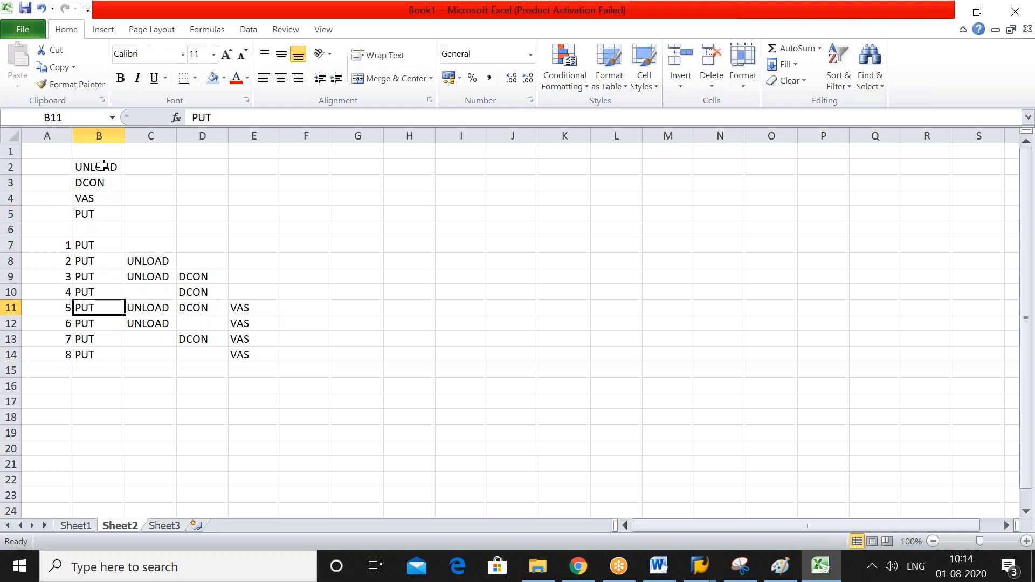
key("Up")
key("Up")
key("Up")
key("Up")
key("Up")
key("Up")
key("Up")
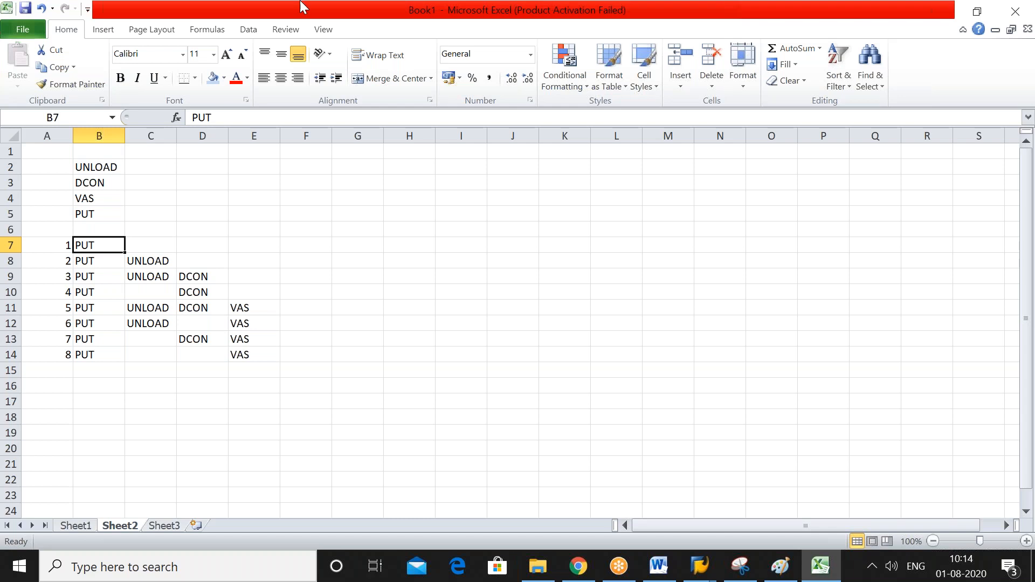
left_click(746, 24)
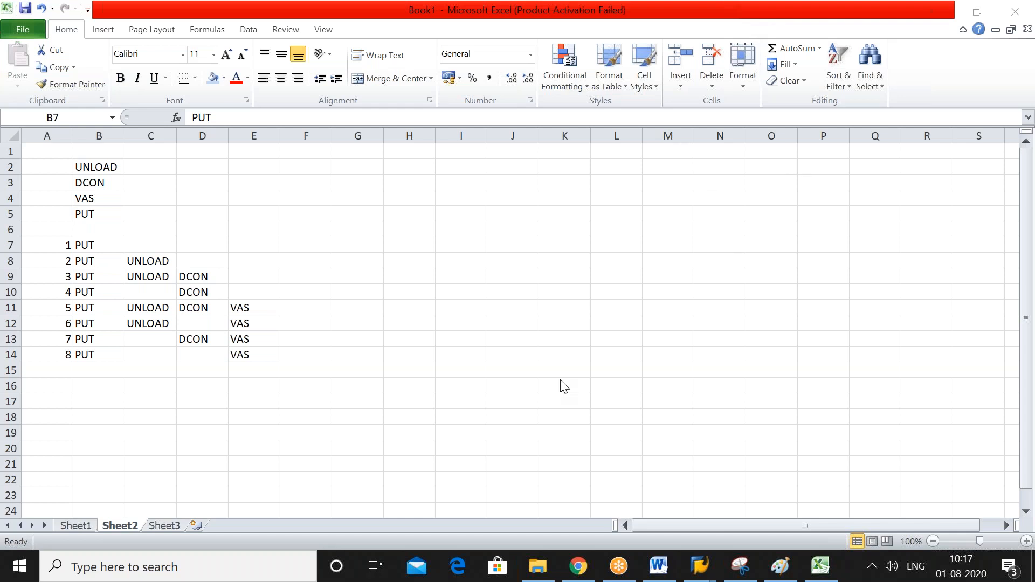
Switch to SAP's Warehouse Product Maintenance session and return it to SAP Easy Access with the command /n.
left_click(663, 571)
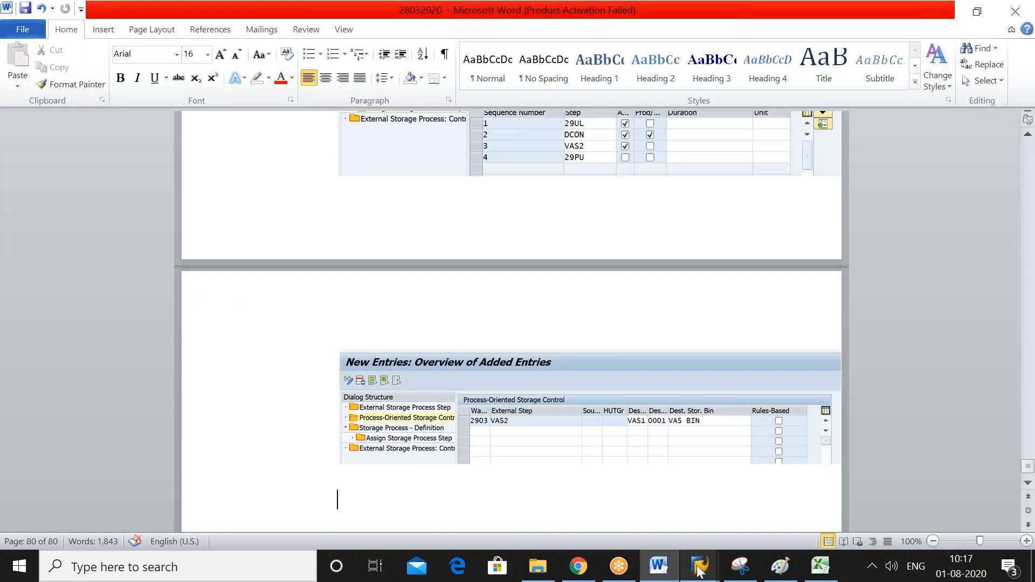
mouse_move(699, 571)
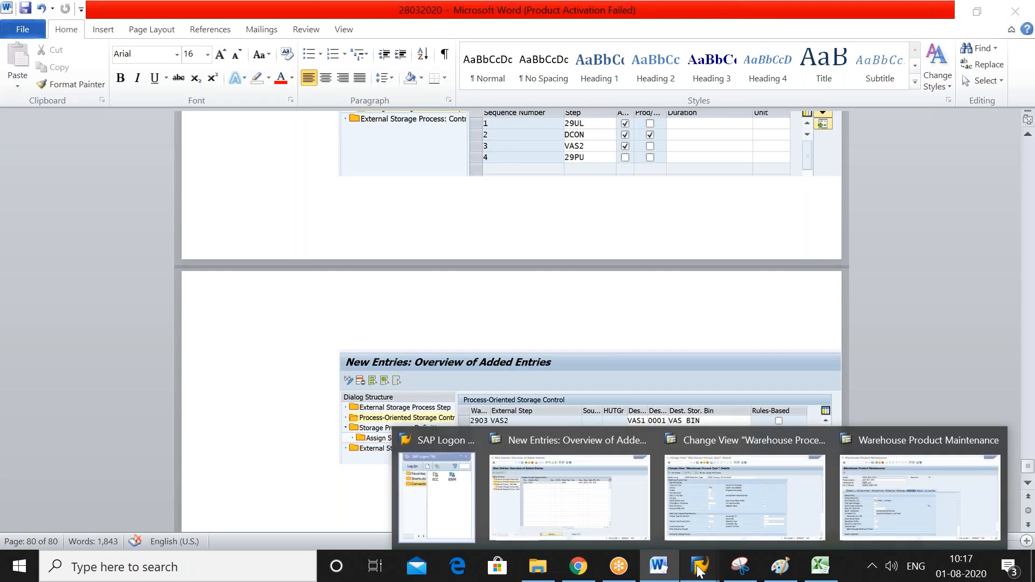
left_click(891, 511)
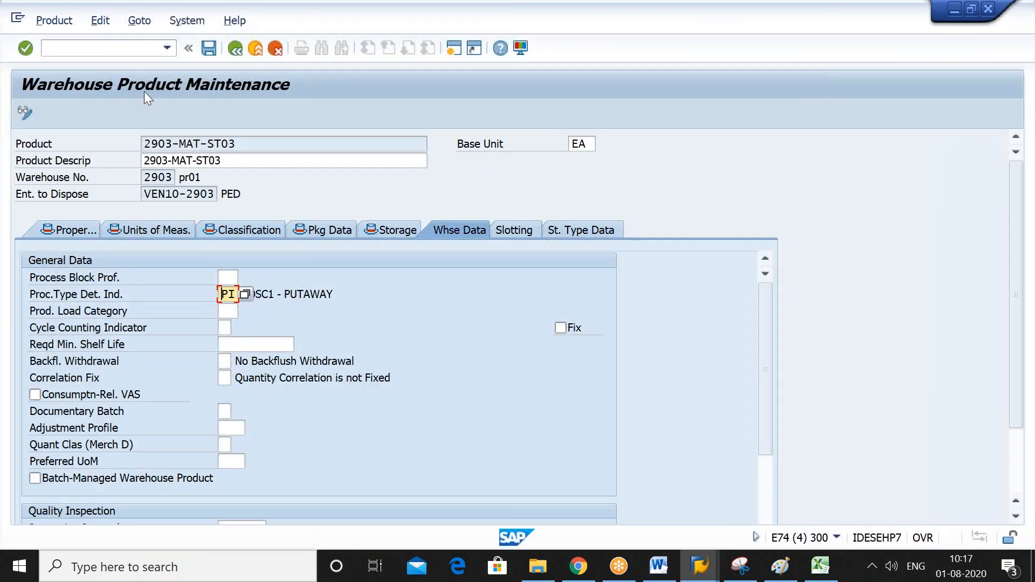
left_click(139, 50)
type("/n")
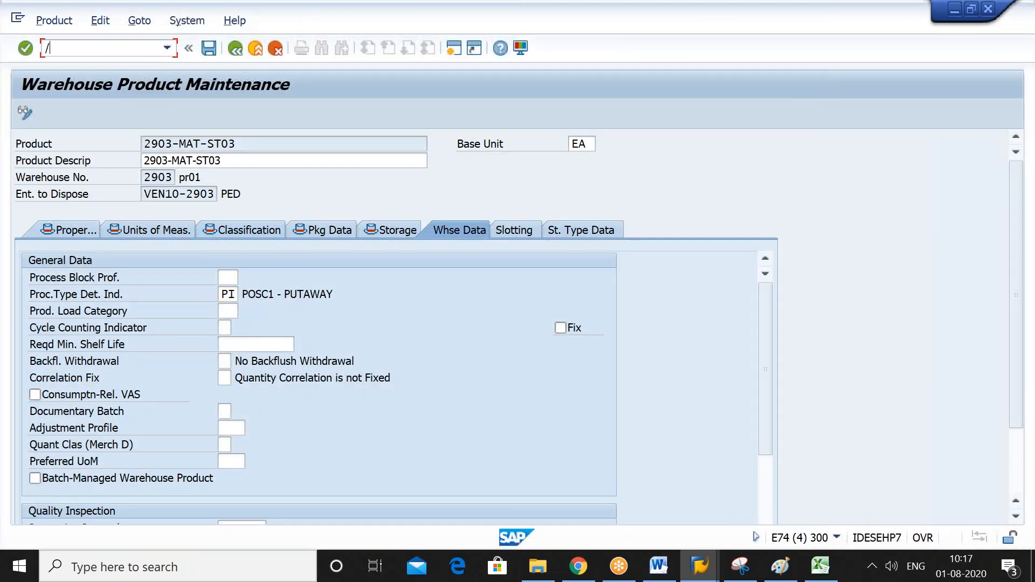
key("Return")
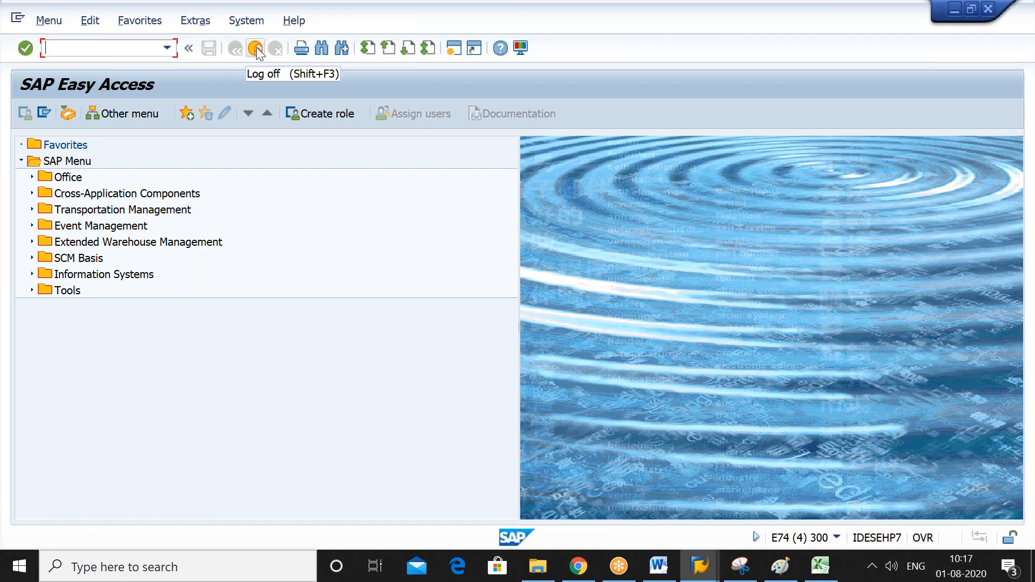
left_click(306, 212)
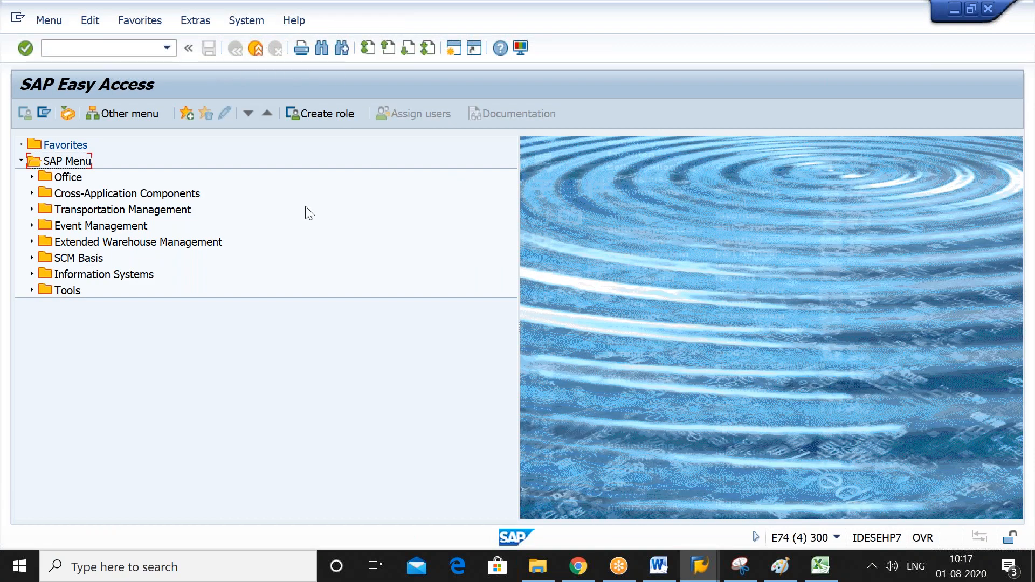
Switch to the Process-Oriented Storage Control session and go back to the Customizing: Execute Project screen.
mouse_move(695, 573)
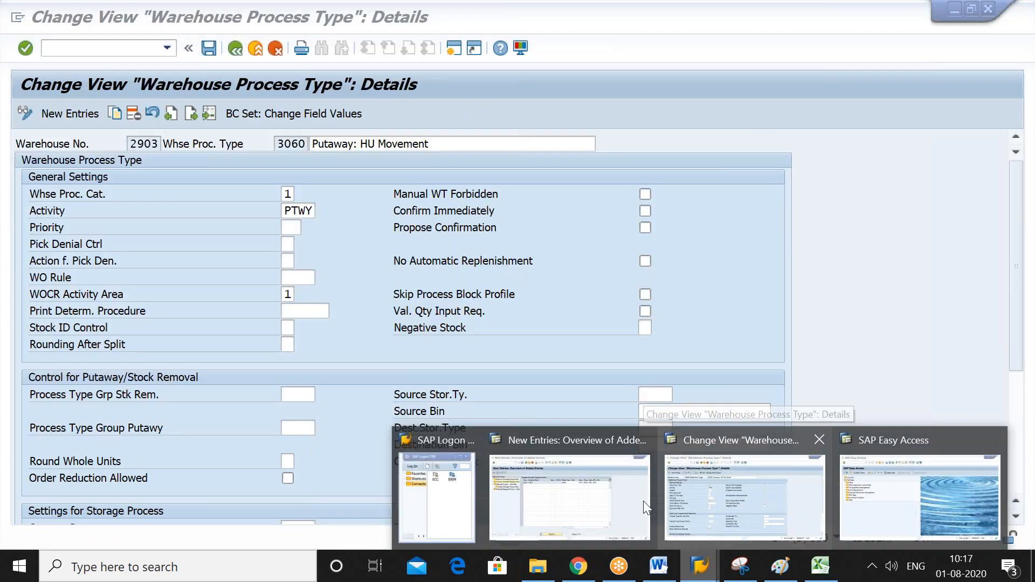
left_click(612, 495)
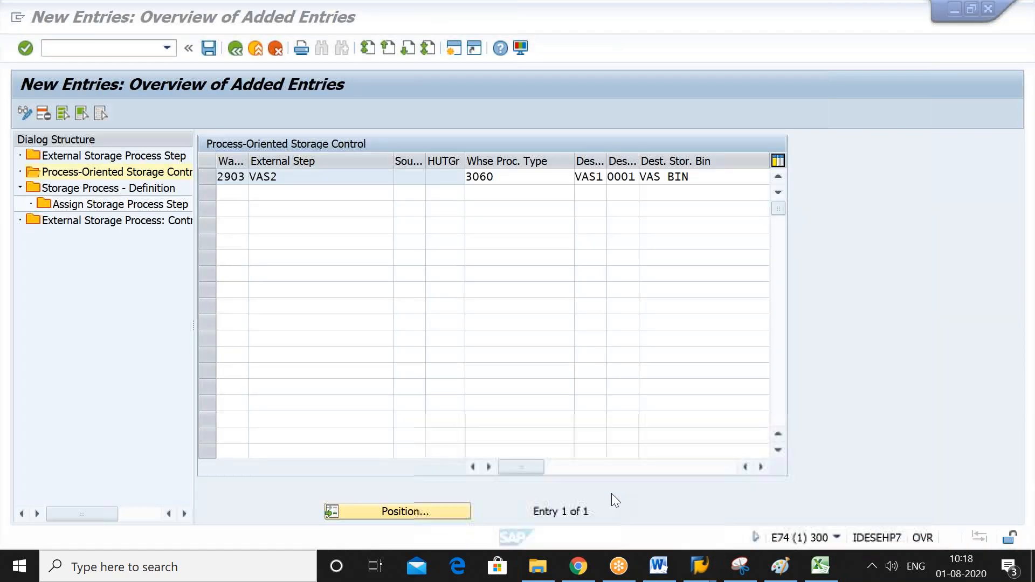
left_click(235, 48)
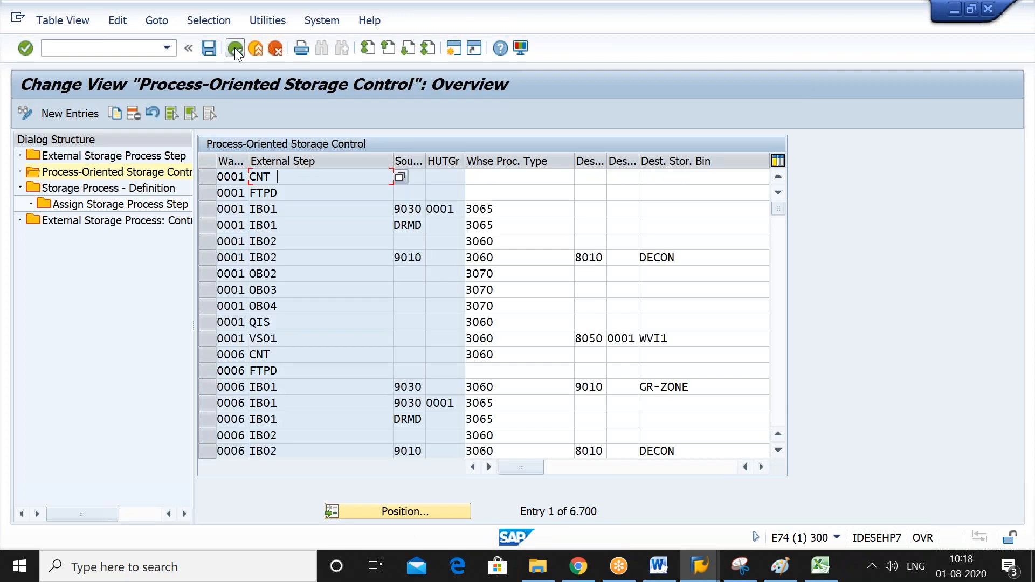
left_click(234, 48)
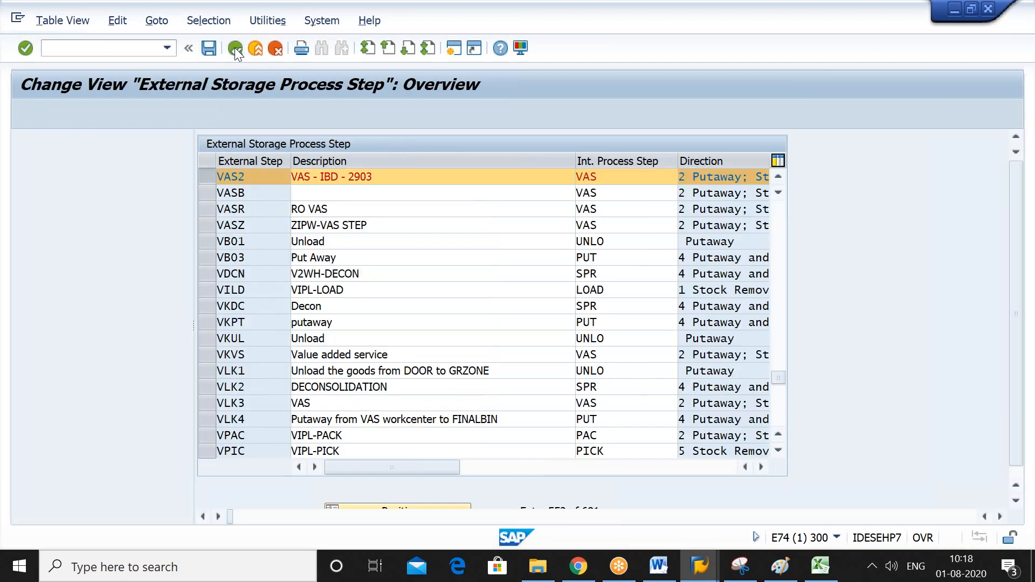
left_click(234, 48)
left_click(235, 48)
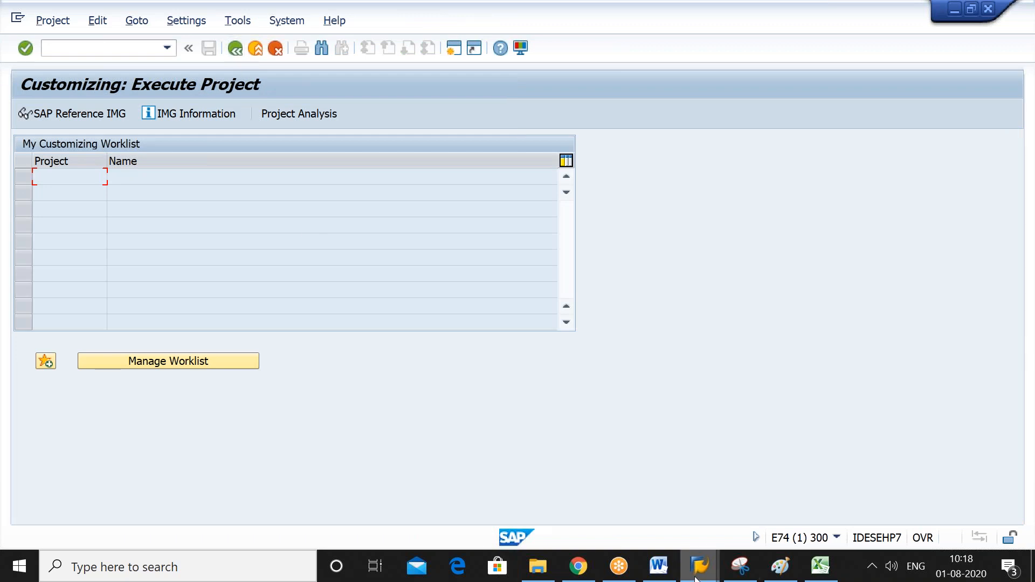
Close the Warehouse Process Type and SAP Easy Access sessions, keeping the Customizing: Execute Project session open.
mouse_move(699, 569)
mouse_move(899, 496)
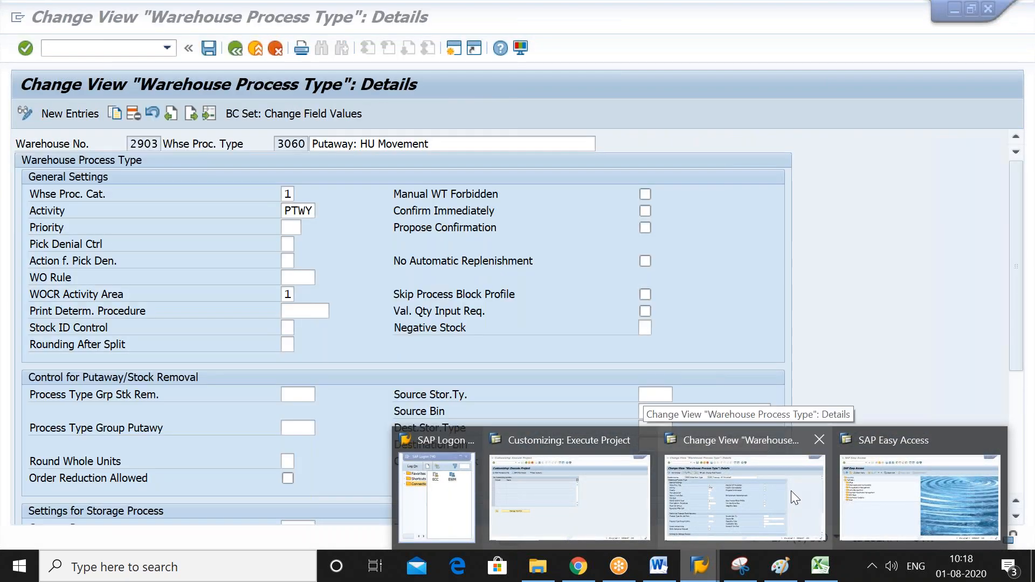
left_click(792, 491)
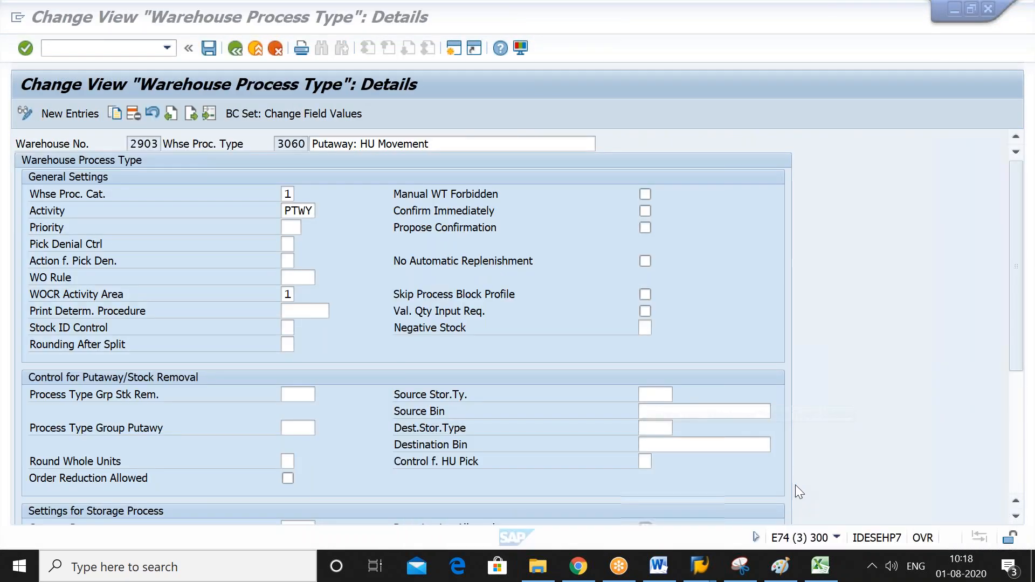
mouse_move(700, 566)
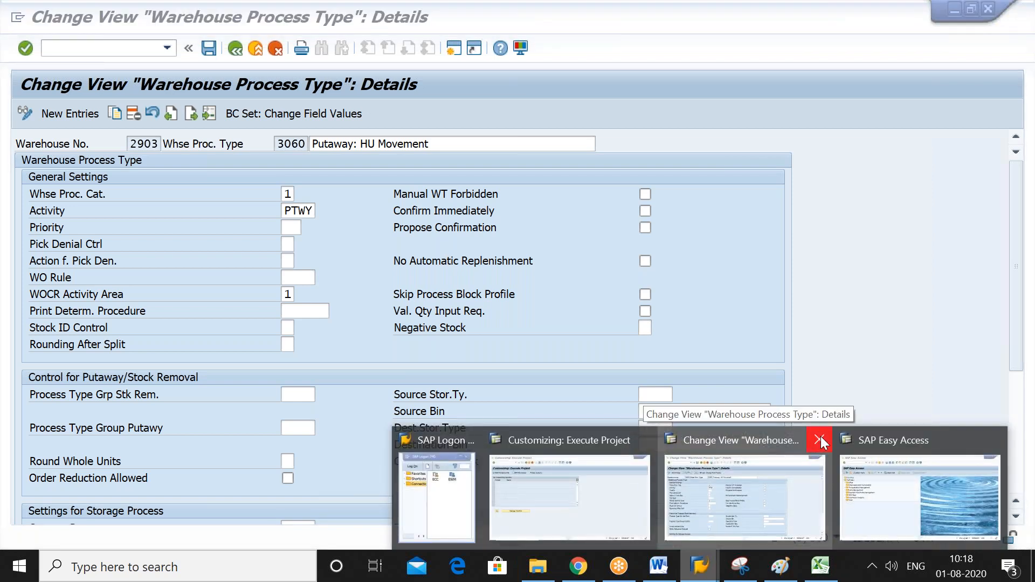
left_click(820, 436)
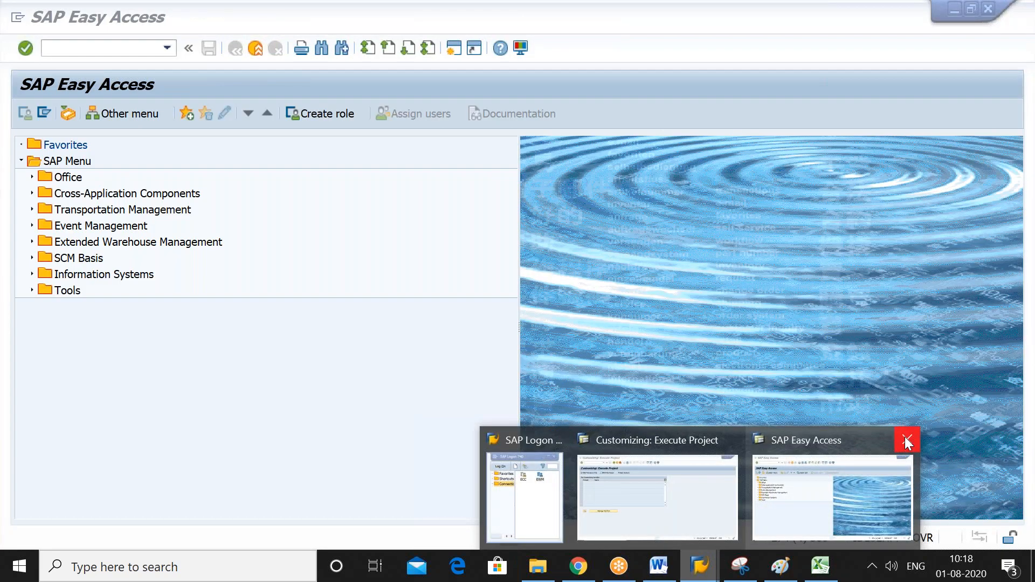
left_click(905, 436)
left_click(752, 489)
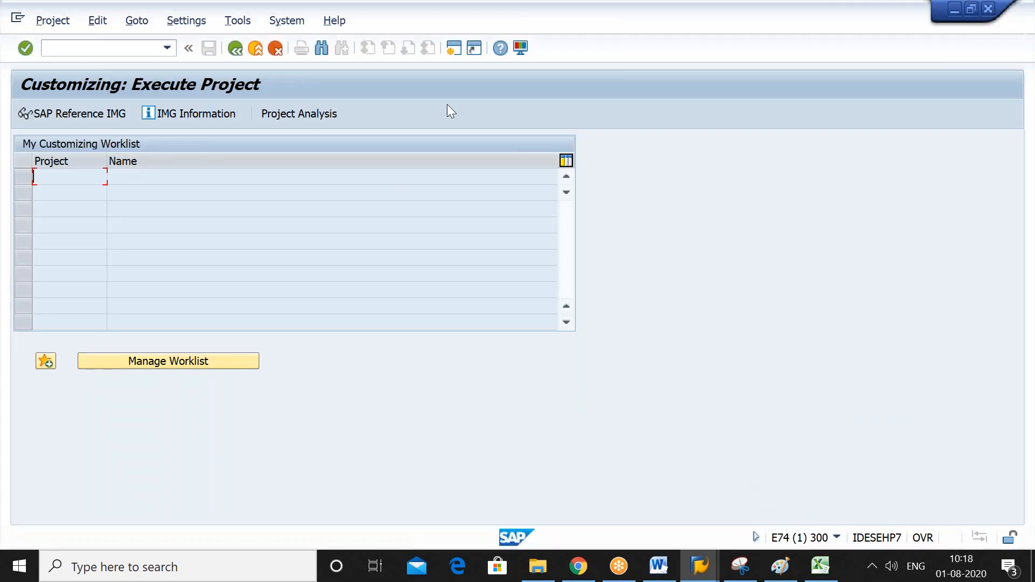
Return the Customizing: Execute Project session to SAP Easy Access with the command /n.
left_click(109, 50)
type("/n")
key("Return")
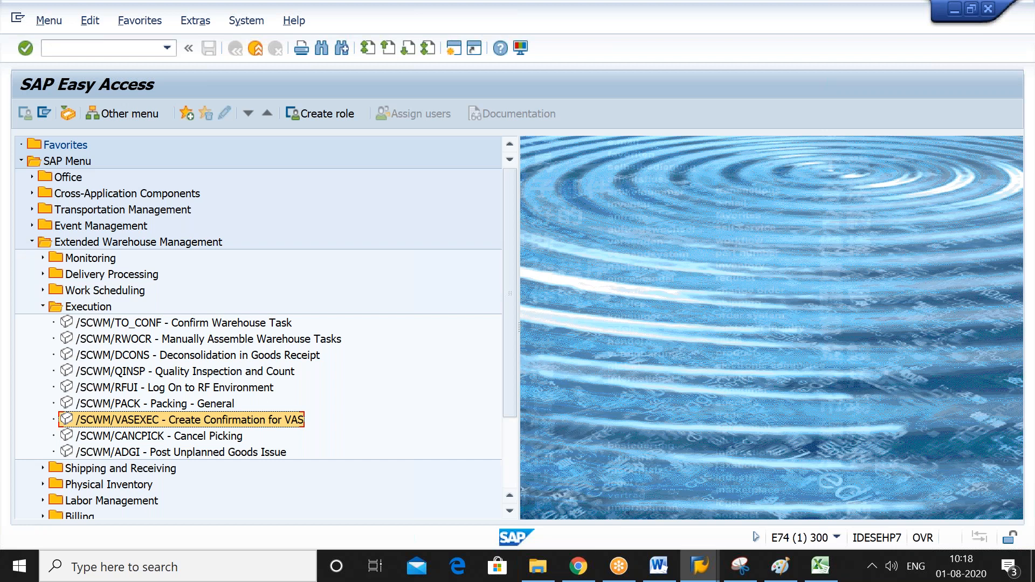
Open the Packaging Specification Overview with the command /N/SCWM/PACKSPEC.
left_click(81, 48)
type("/N")
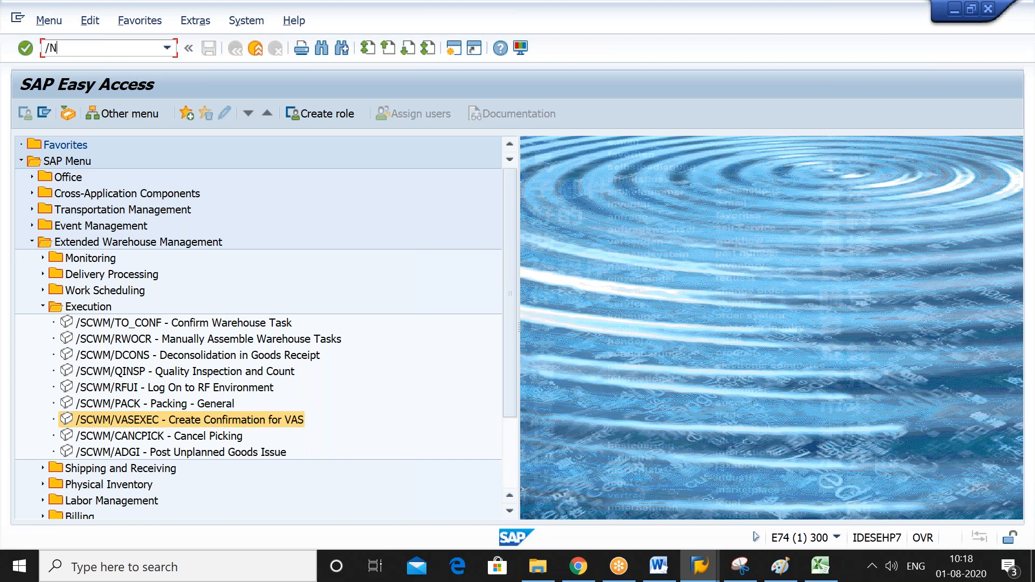
type("/SCWM/PACKSPEC")
key("Return")
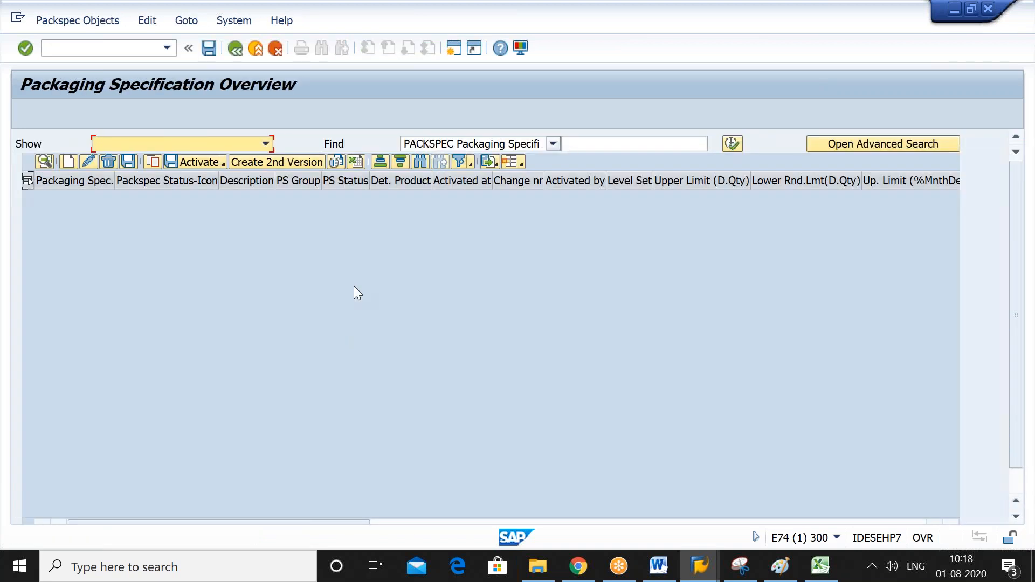
Create a new packaging specification with packaging specification group 2903.
left_click(68, 163)
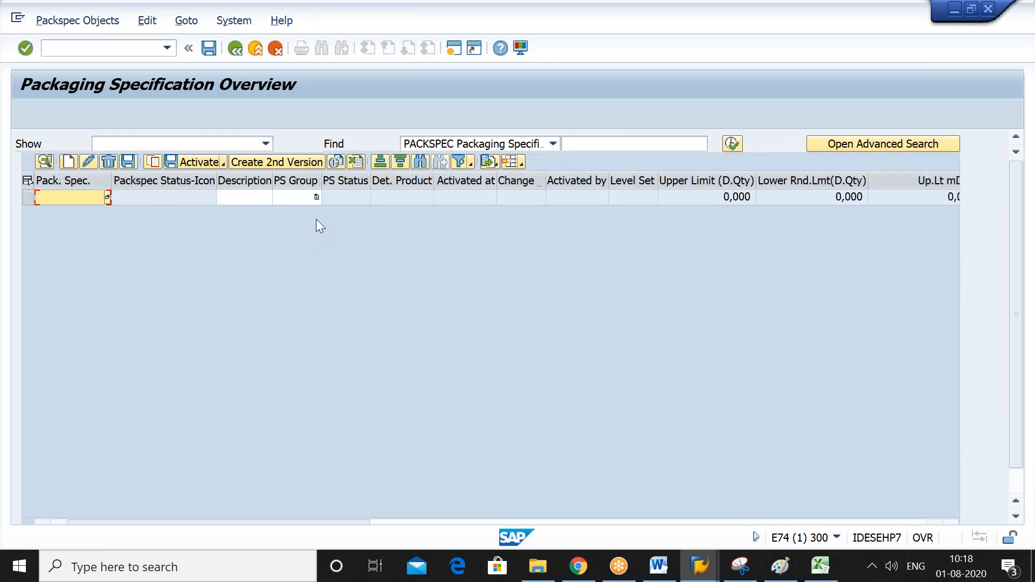
left_click(316, 198)
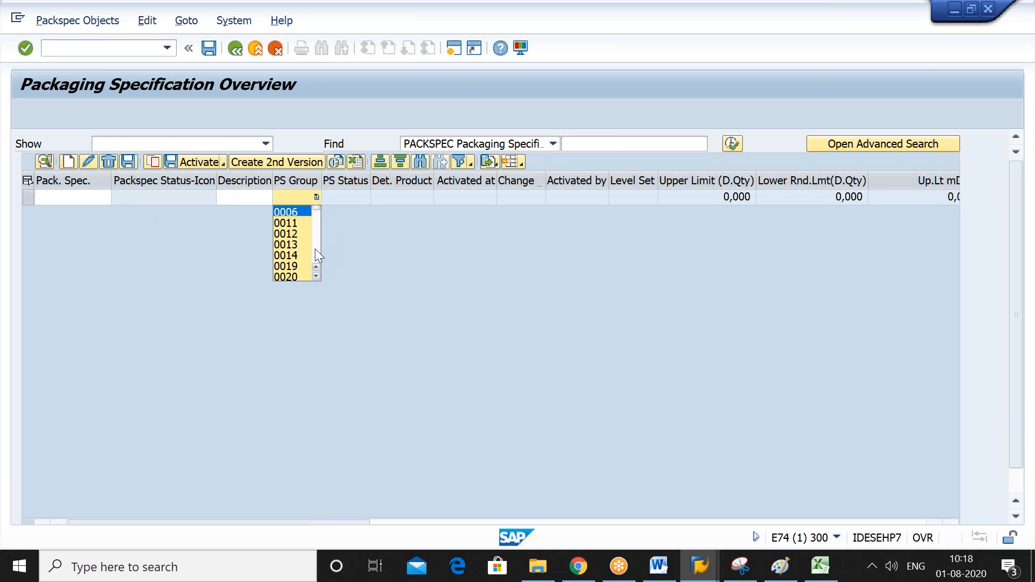
scroll(314, 248, "down", 2)
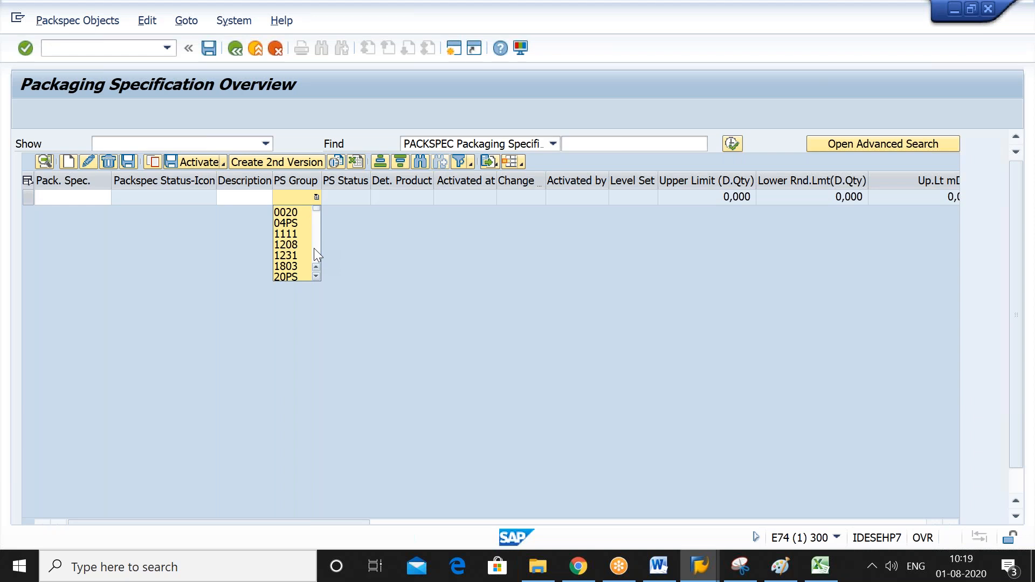
scroll(314, 248, "down", 2)
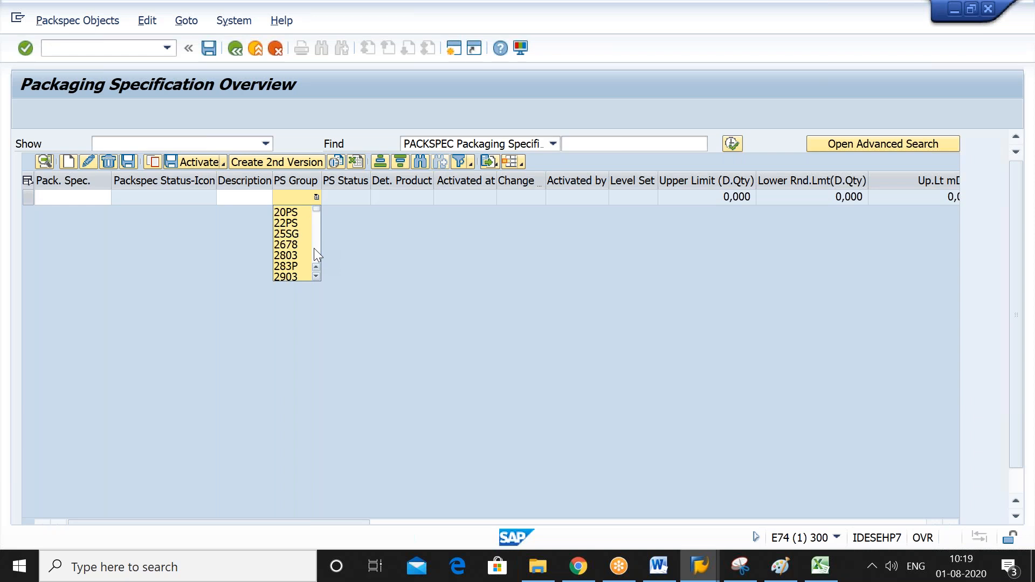
left_click(292, 275)
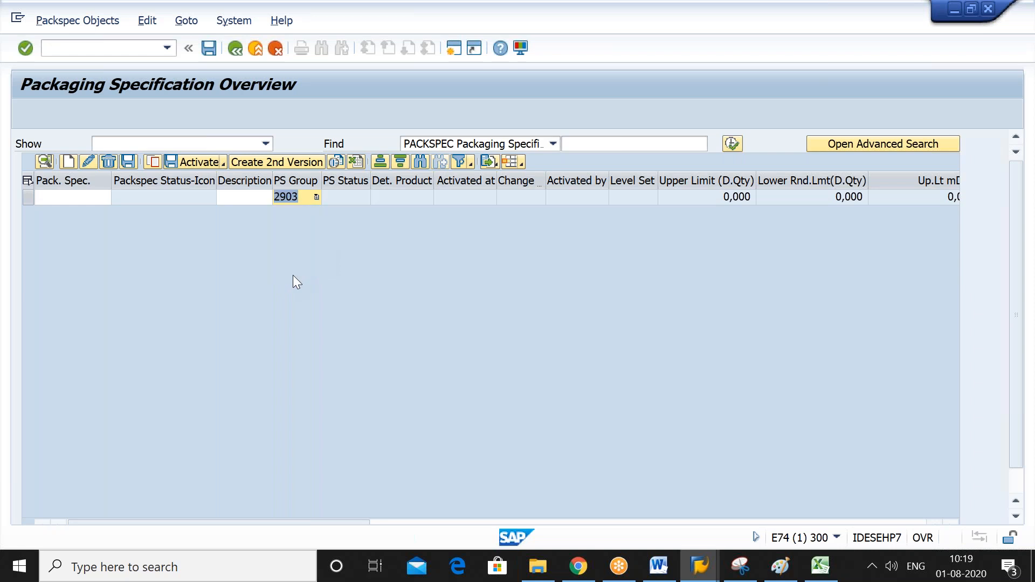
key("Return")
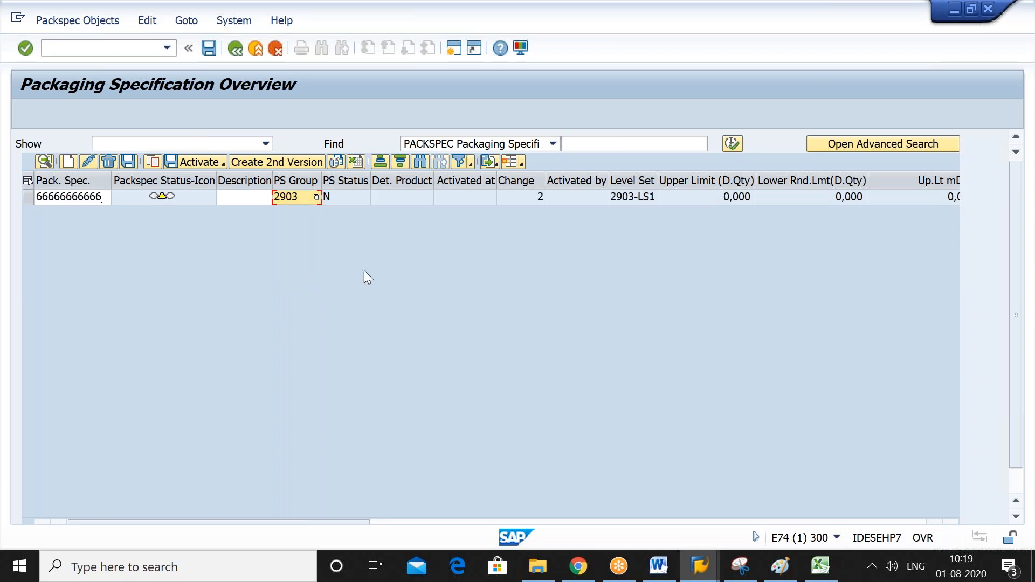
Open the new packaging specification in change mode and show its determination data.
left_click(28, 182)
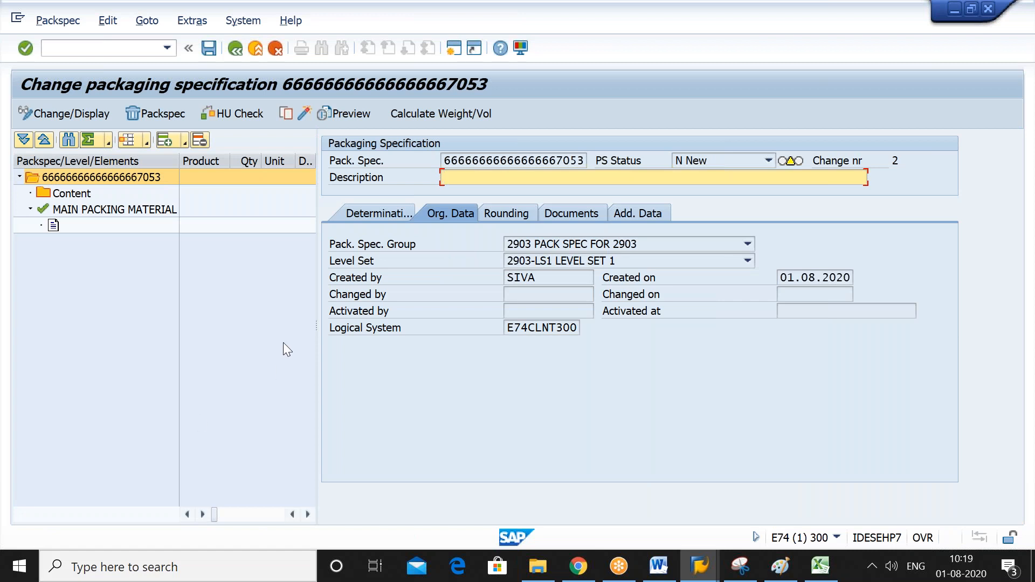
left_click(134, 182)
left_click(368, 213)
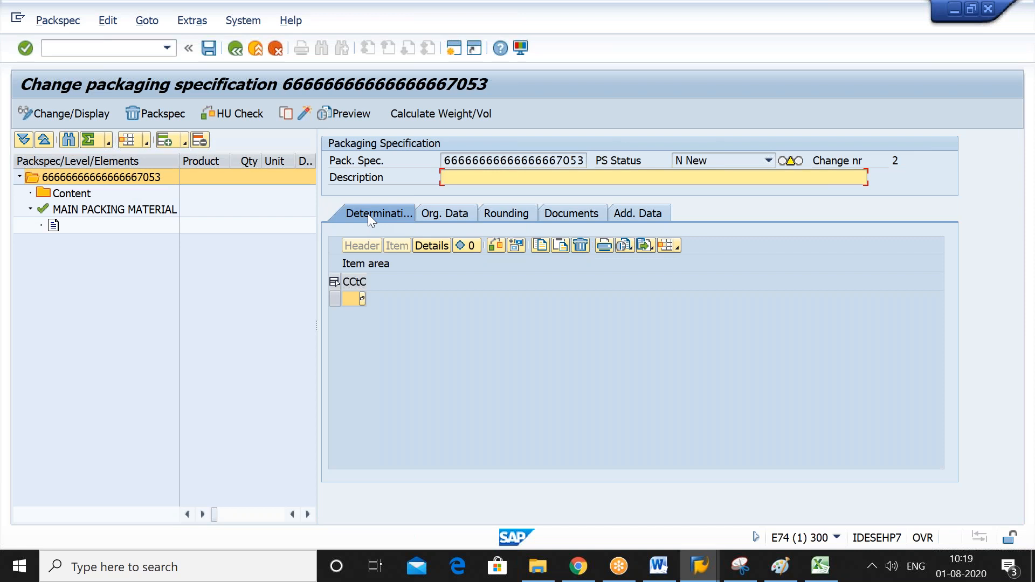
Add a determination entry with condition type 0VSI, VAS Order (GR), to the packaging specification.
left_click(364, 298)
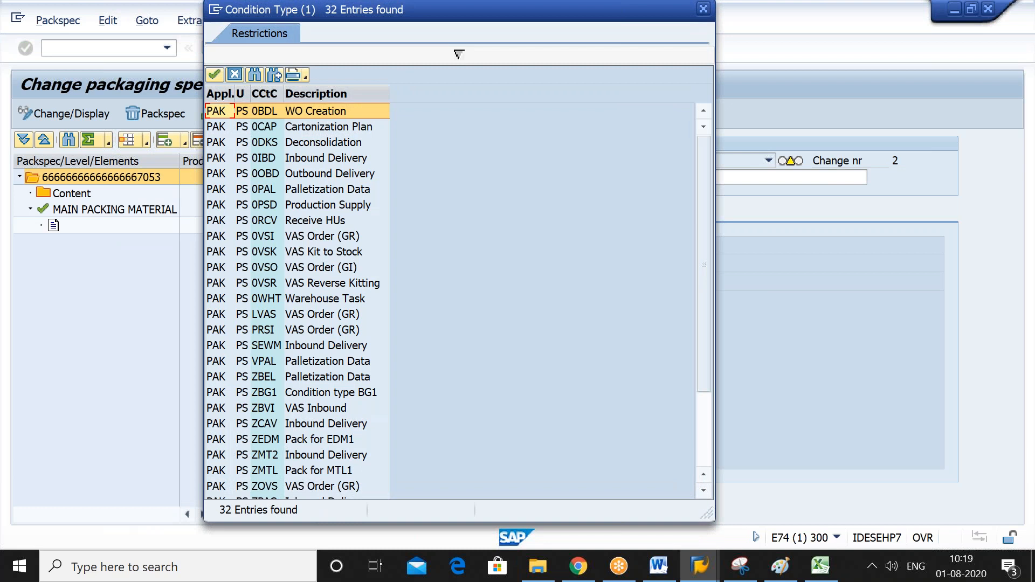
key("Down")
key("Down")
key("Down")
key("Down")
key("Down")
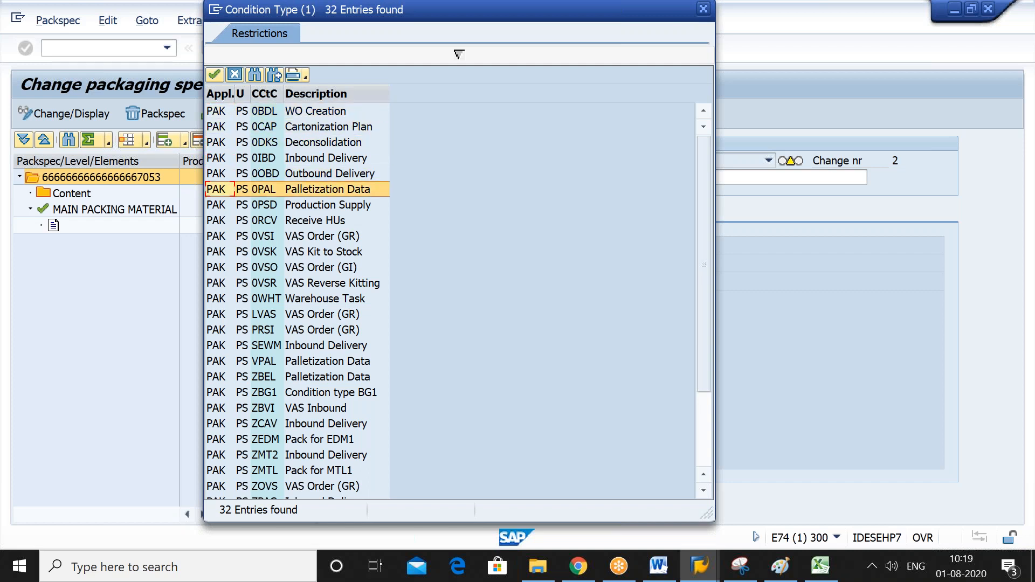
key("Down")
key("Down")
key("Down")
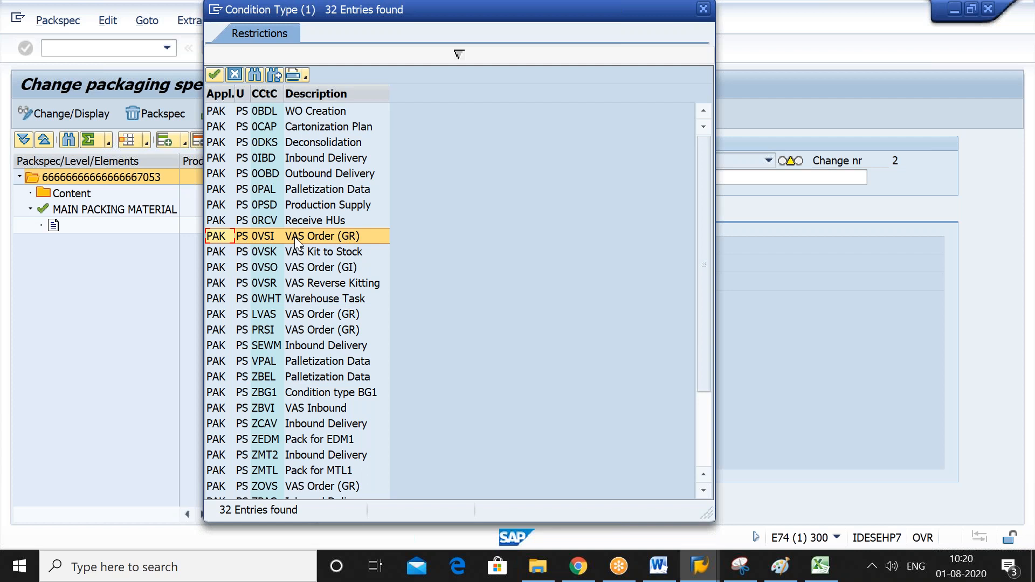
double_click(346, 244)
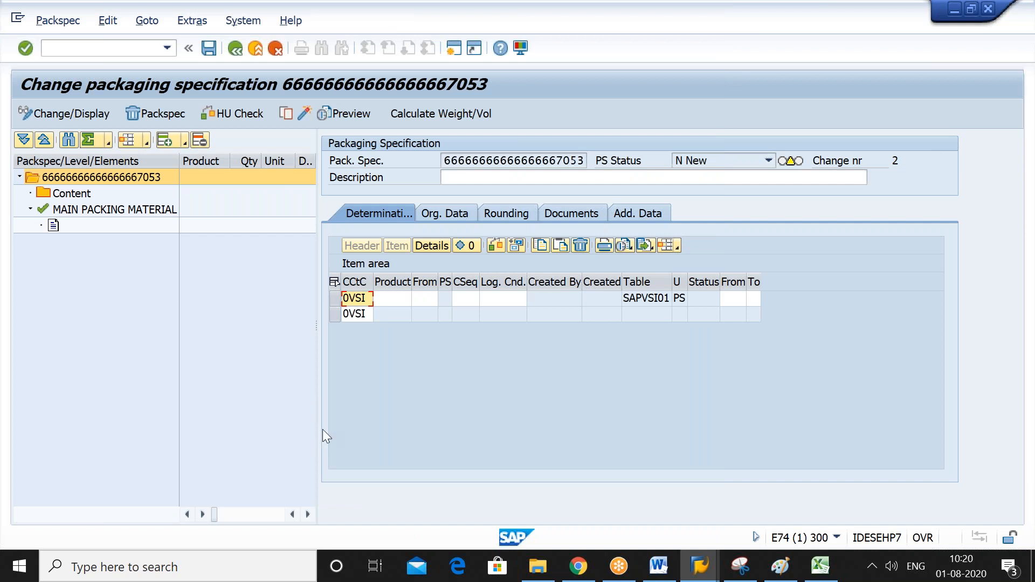
Open a new SAP session and start warehouse product maintenance with the command /N/SCWM/MAT1.
left_click(395, 300)
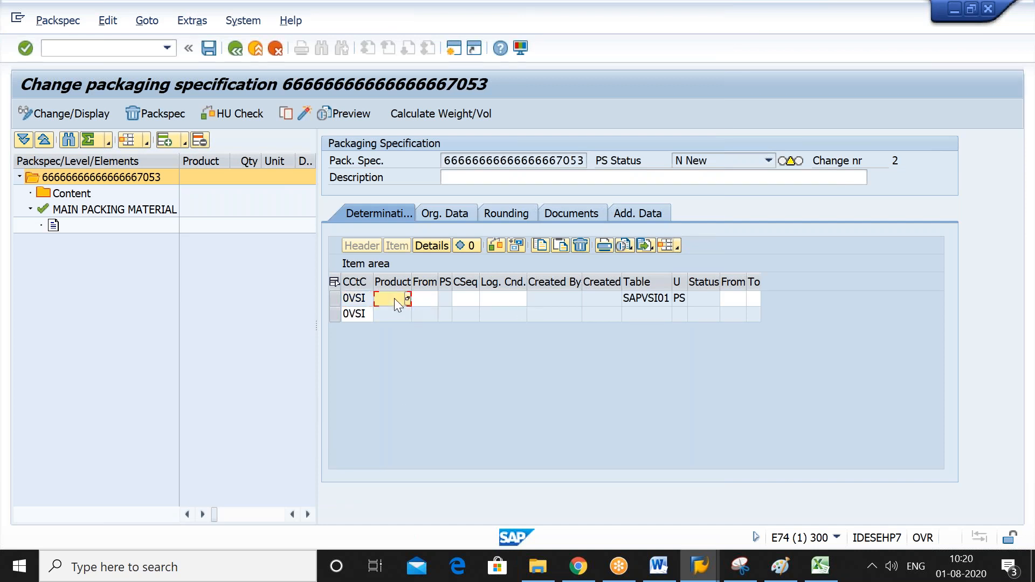
left_click(455, 49)
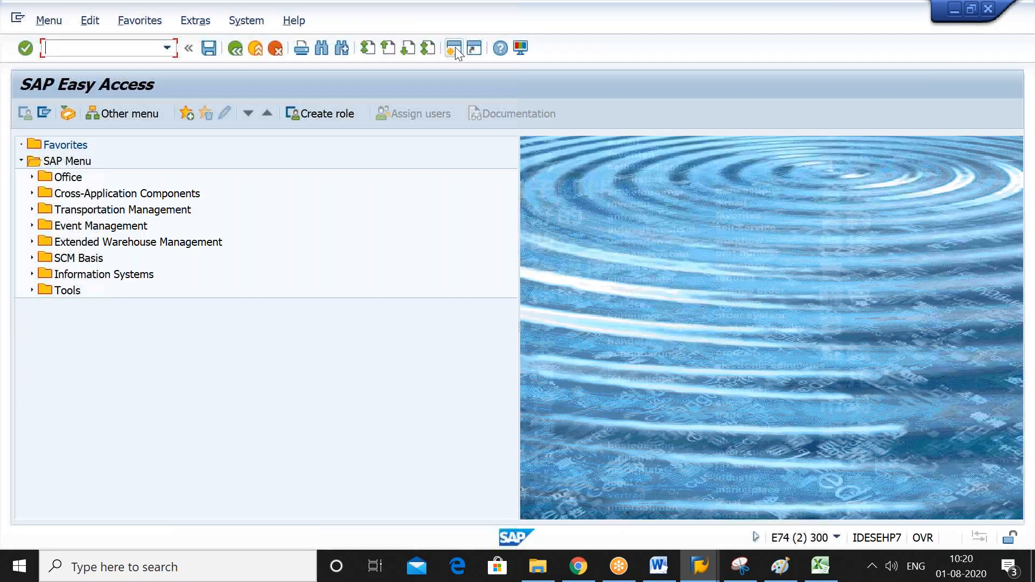
left_click(167, 48)
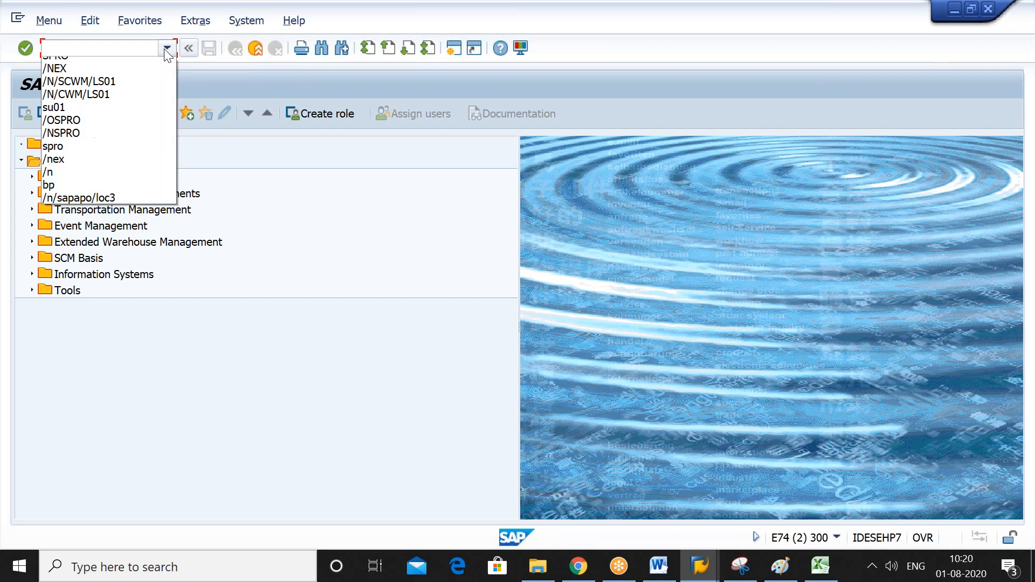
left_click(160, 90)
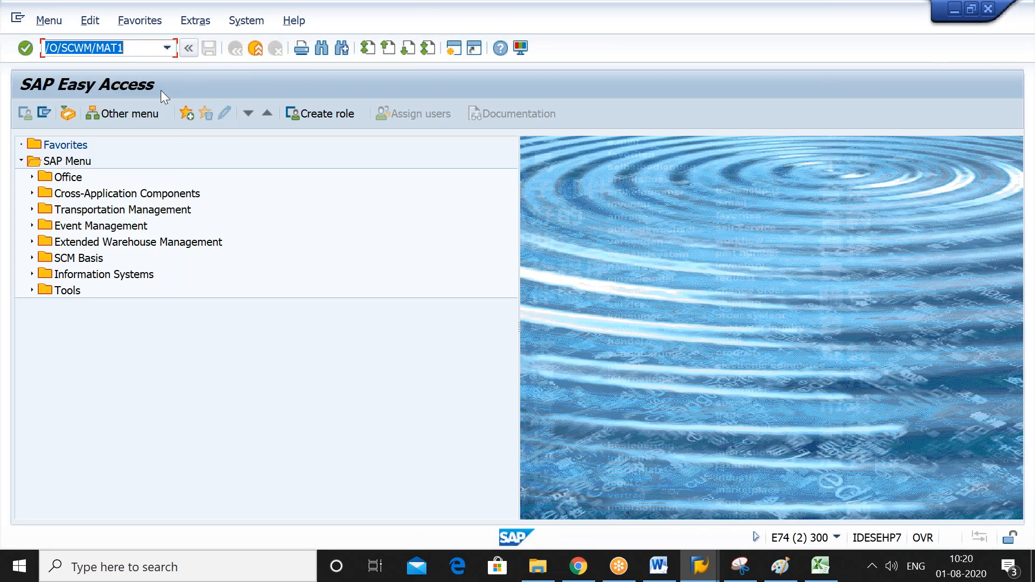
key("Return")
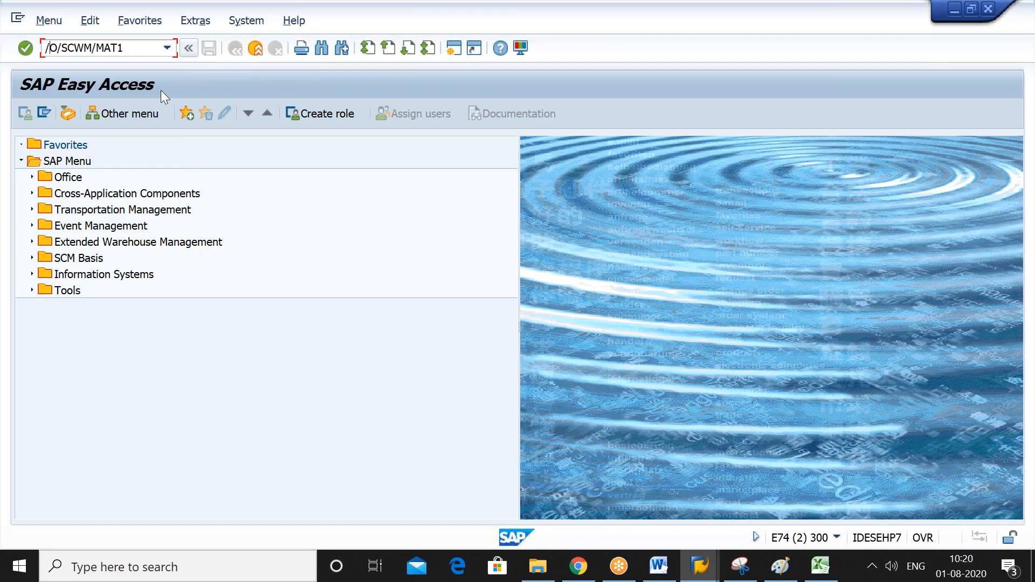
key("Delete")
type("N")
key("Return")
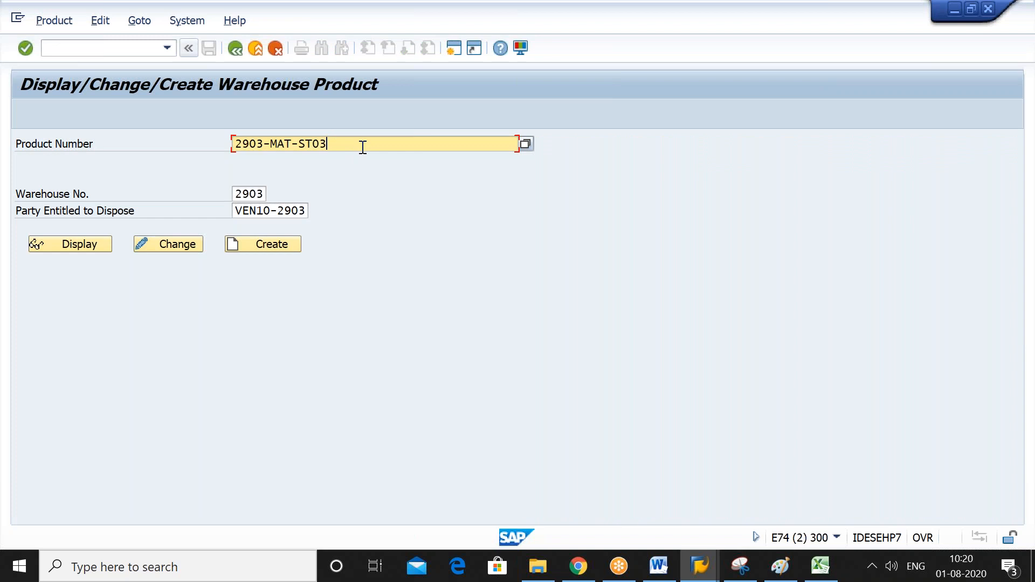
Open product 2903-MAT-ST03 of warehouse 2903 in change mode and check its storage and warehouse data.
key("Return")
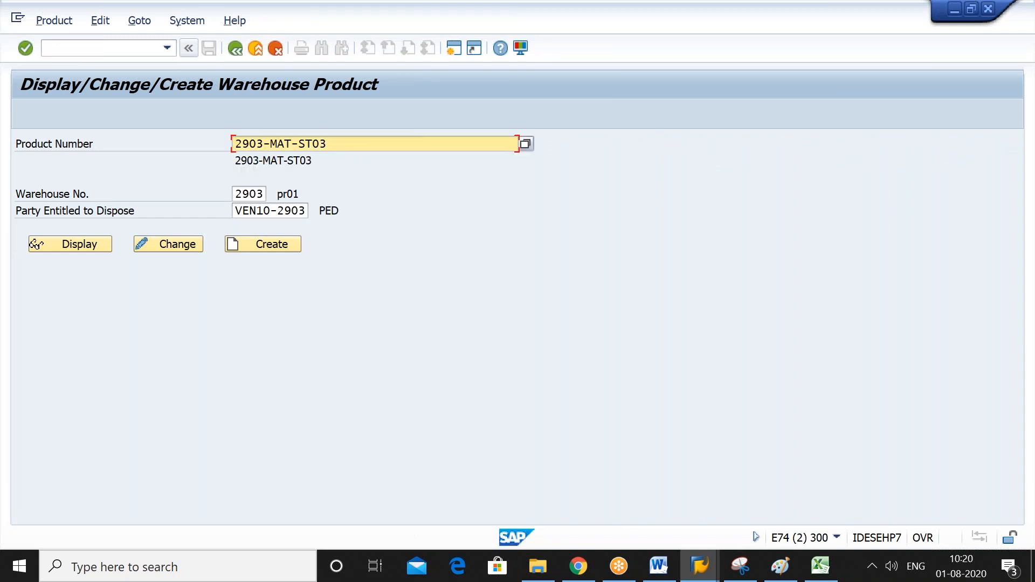
left_click(166, 242)
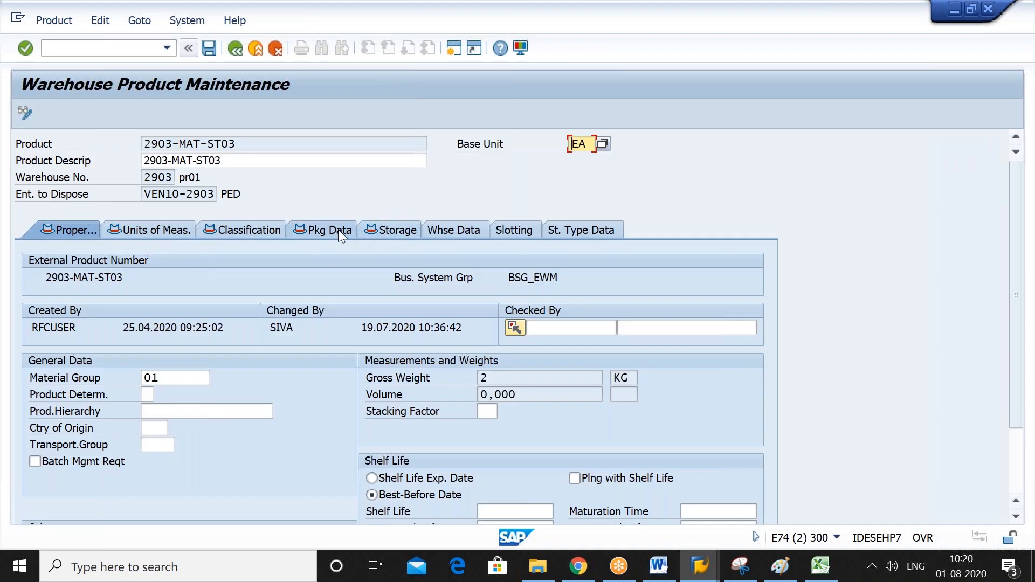
left_click(343, 231)
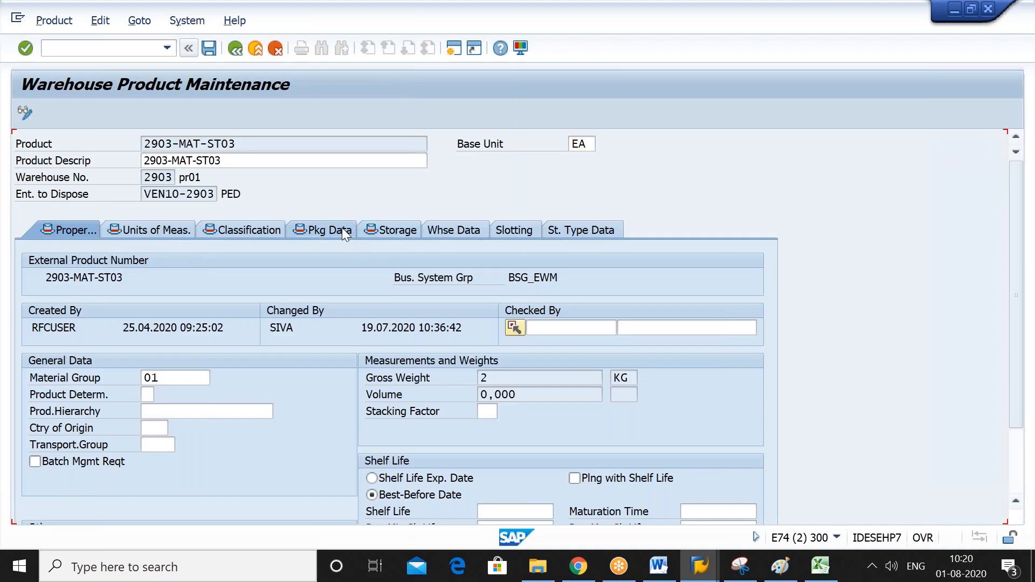
left_click(386, 229)
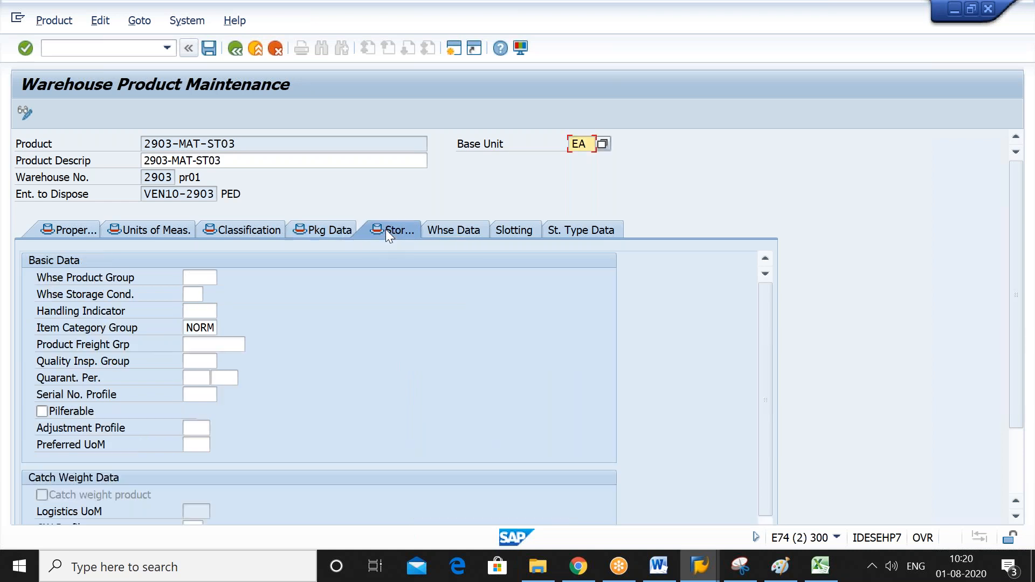
left_click(447, 232)
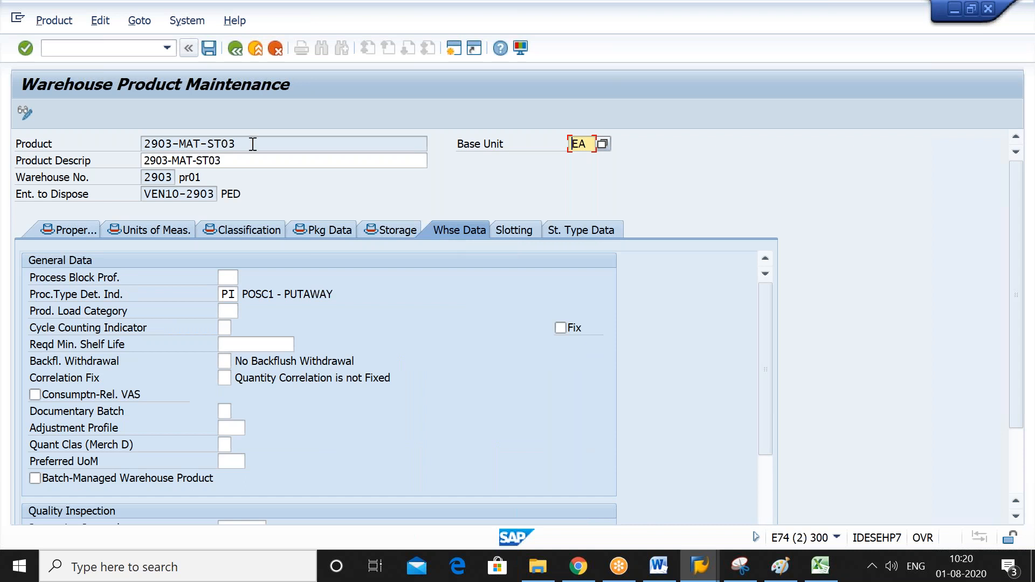
Copy the product description 2903-MAT-ST03 and paste it as the product of the 0VSI entry in the packaging specification.
left_click_drag(225, 160, 136, 162)
key("ctrl+c")
left_click(144, 161)
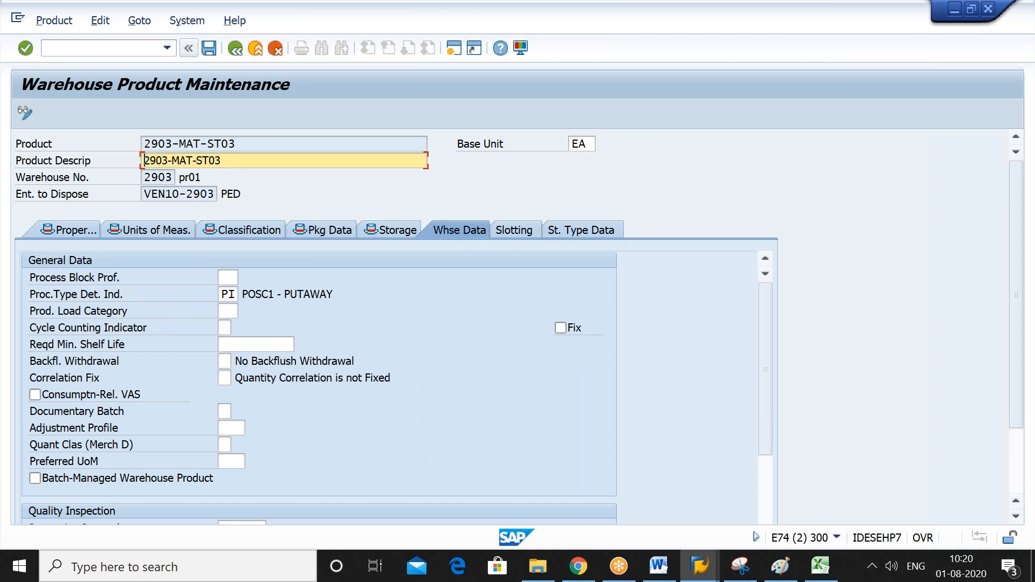
left_click(237, 50)
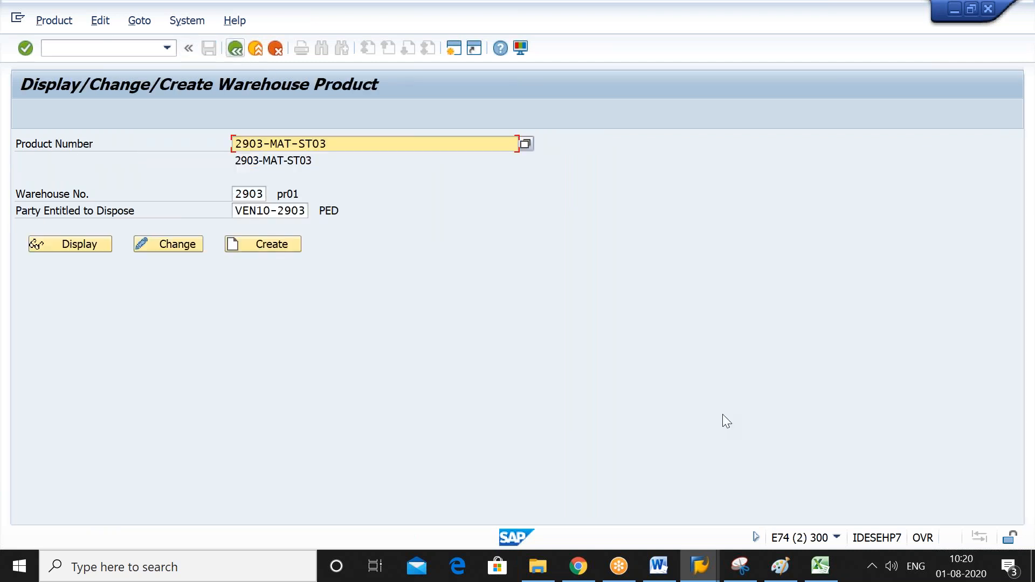
key("alt+Tab")
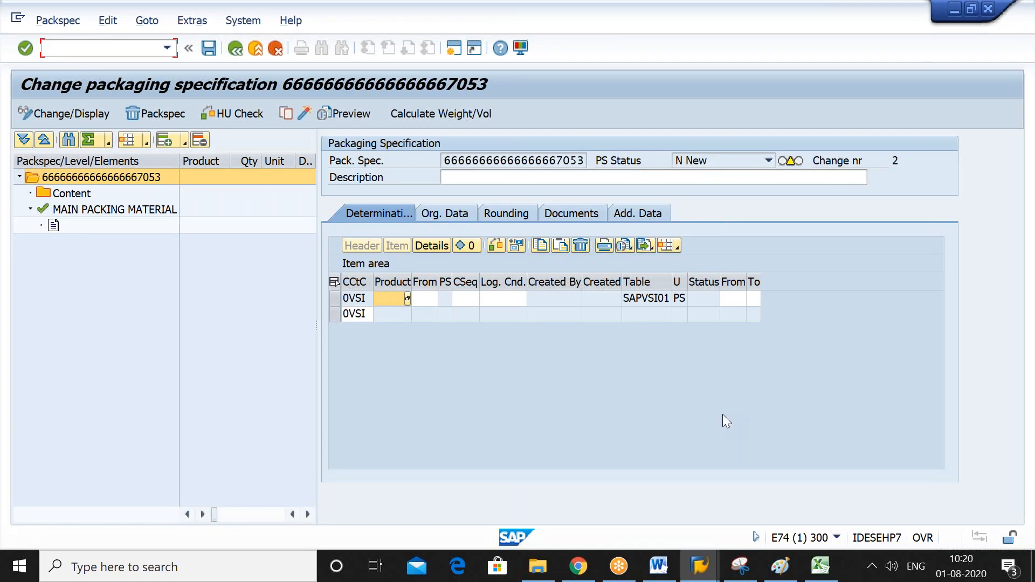
key("ctrl+v")
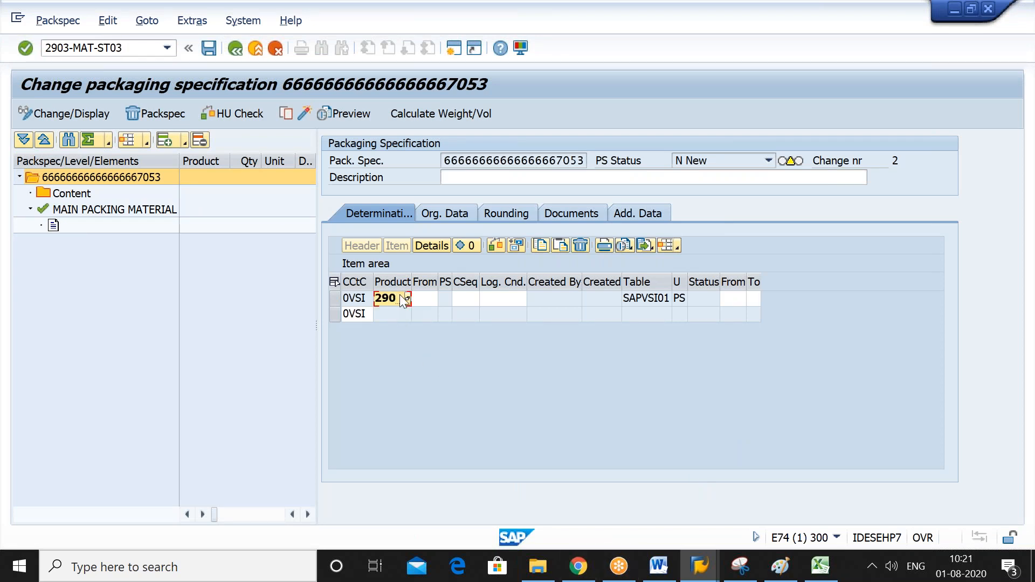
left_click(426, 298)
type("V")
key("BackSpace")
type("EN")
key("BackSpace")
key("BackSpace")
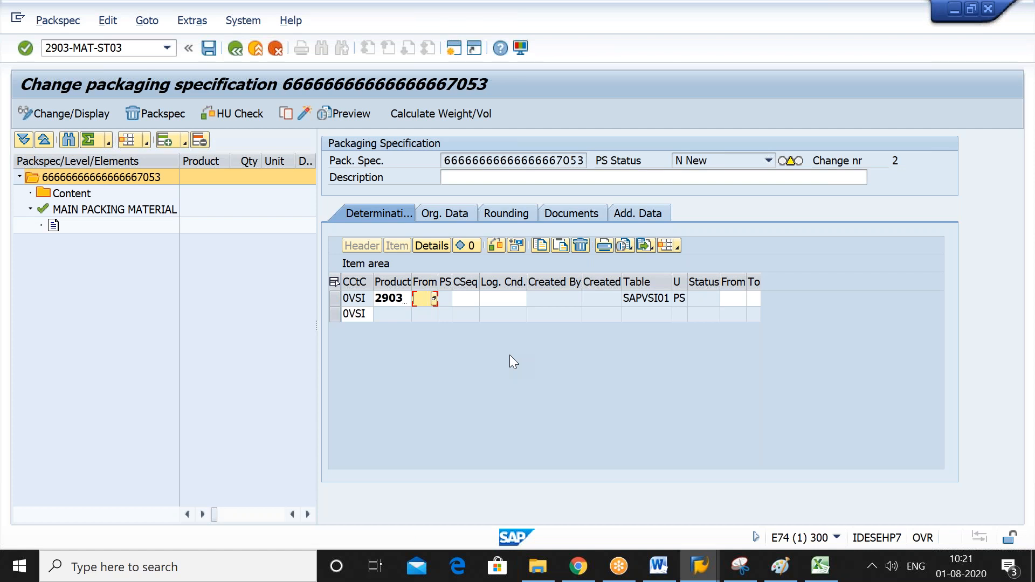
Switch to the Word document, write VEN1-2903 below the last screenshot and cut it to the clipboard.
left_click(660, 567)
type("VE")
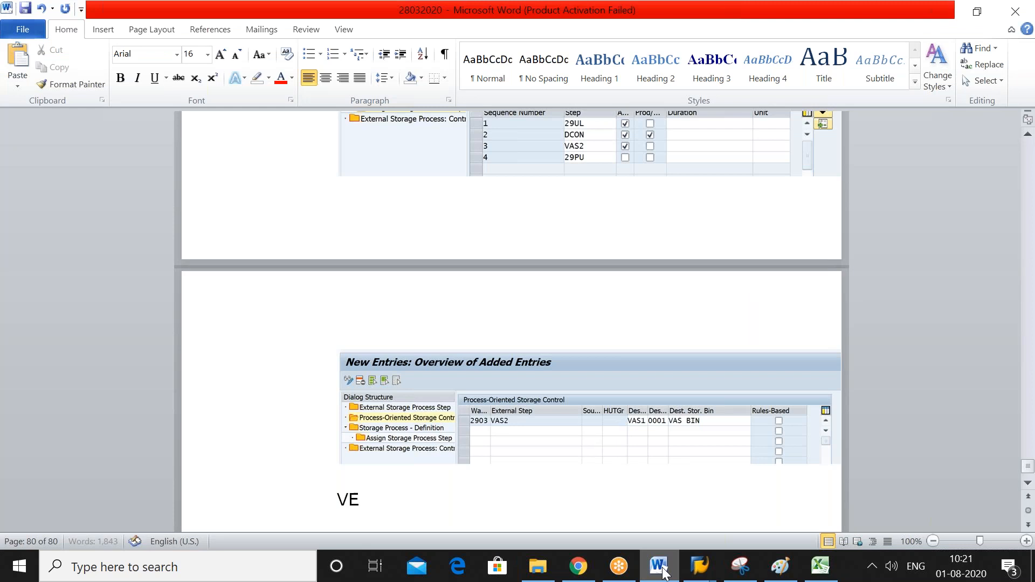
type("N1-2903")
key("shift+Left")
key("shift+Left")
key("shift+Left")
key("shift+Left")
key("shift+Left")
key("shift+Left")
key("shift+Left")
key("shift+Left")
key("shift+Left")
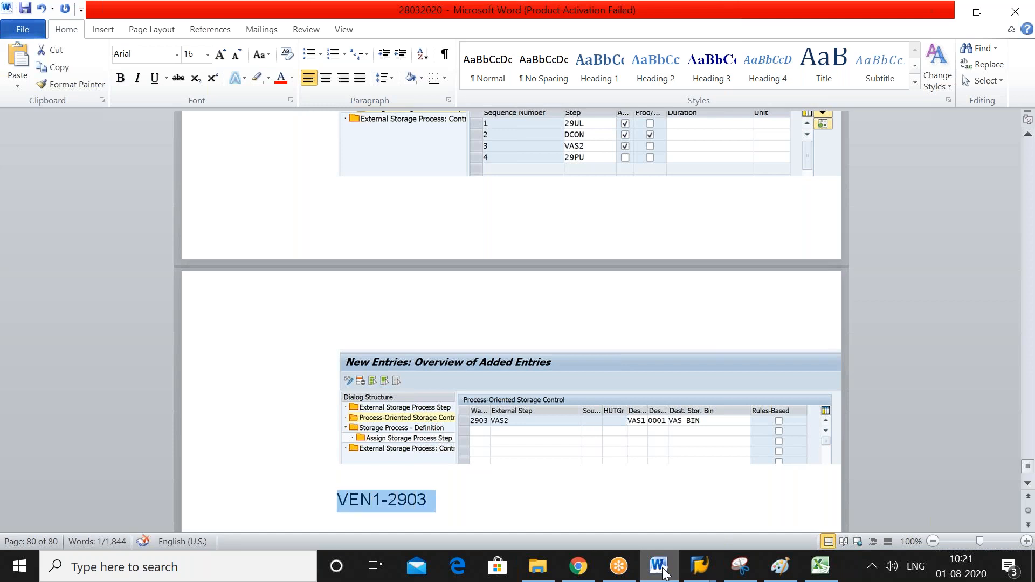
key("ctrl+x")
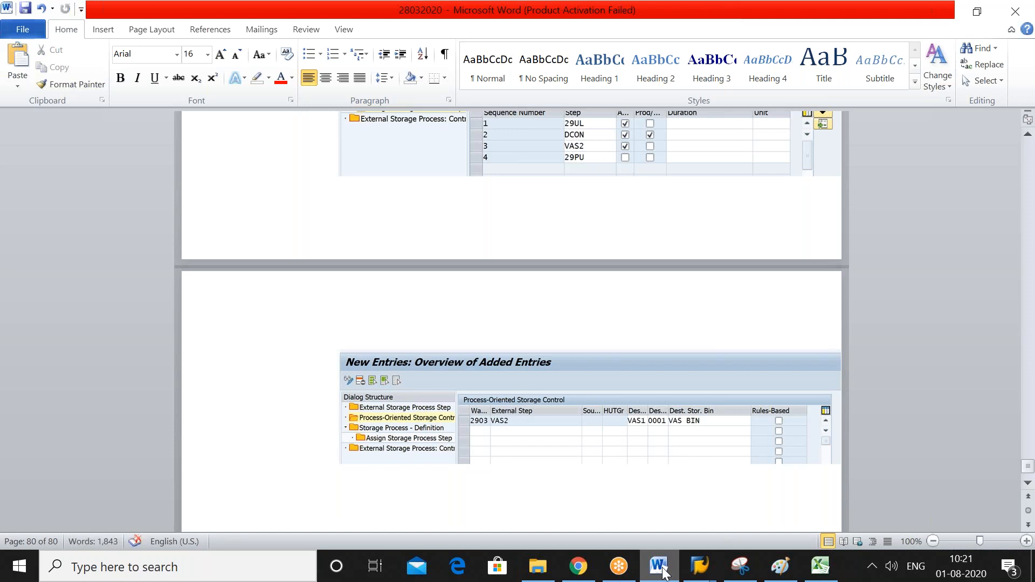
Back in the SAP packaging specification, search ship-from partners by search term 2903 and assign VEN1-2903 to the 0VSI entry.
left_click(699, 566)
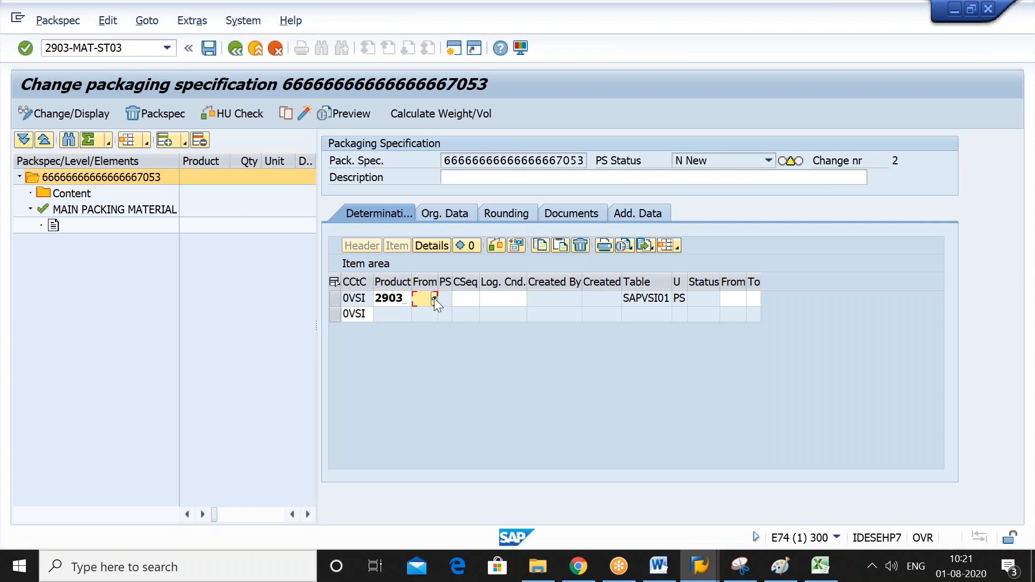
left_click(435, 299)
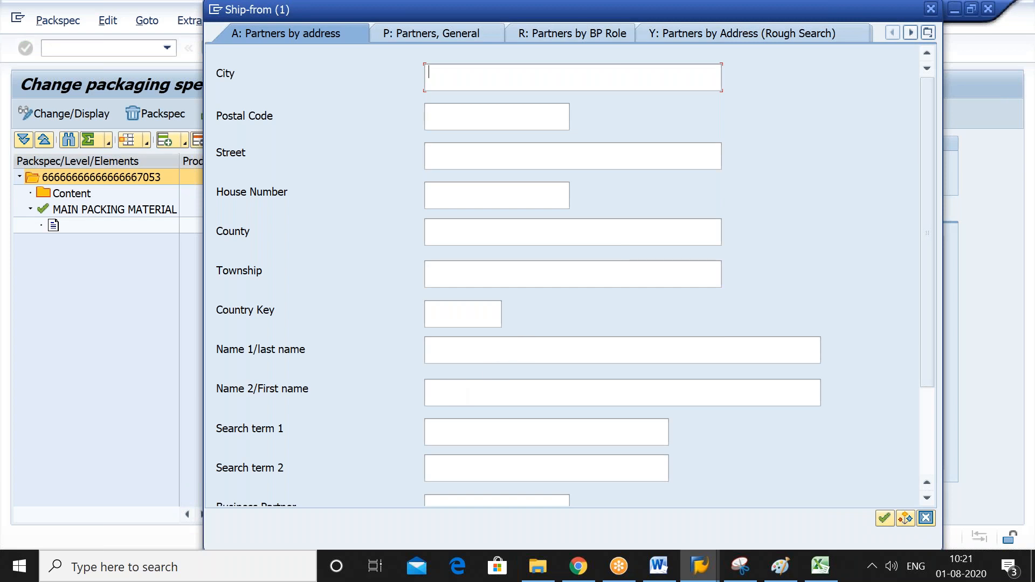
left_click(508, 428)
type("290")
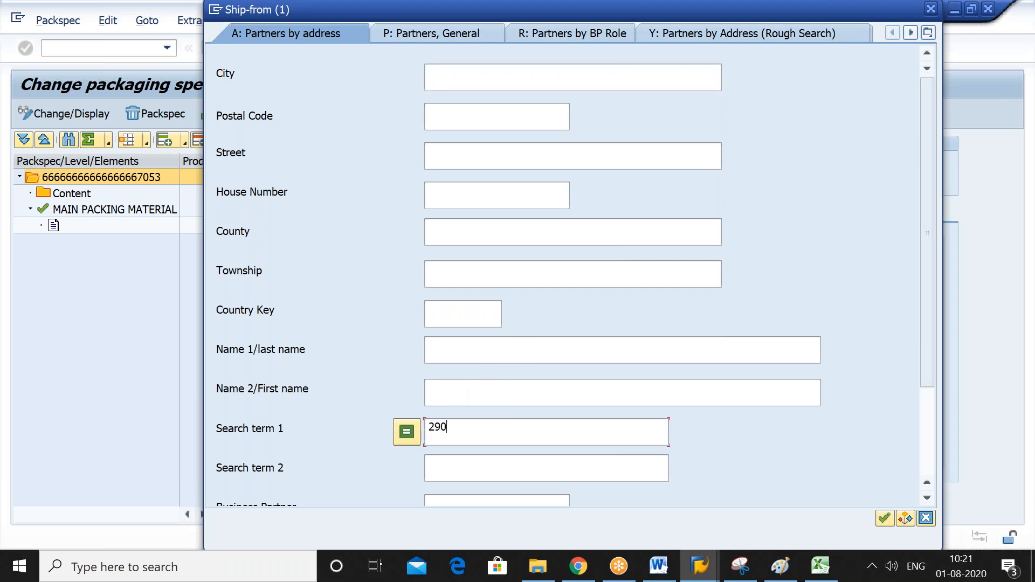
type("3")
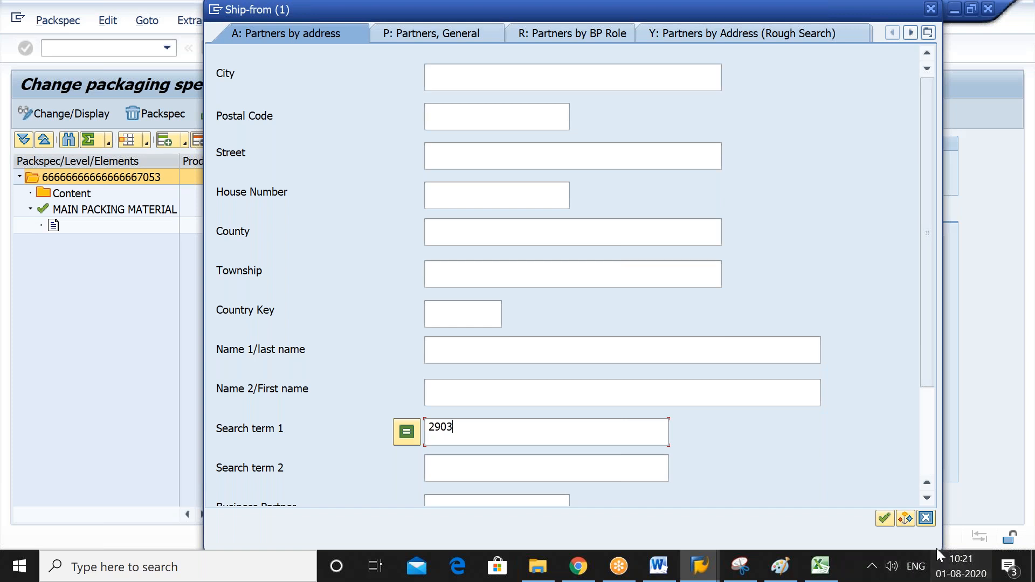
left_click(884, 519)
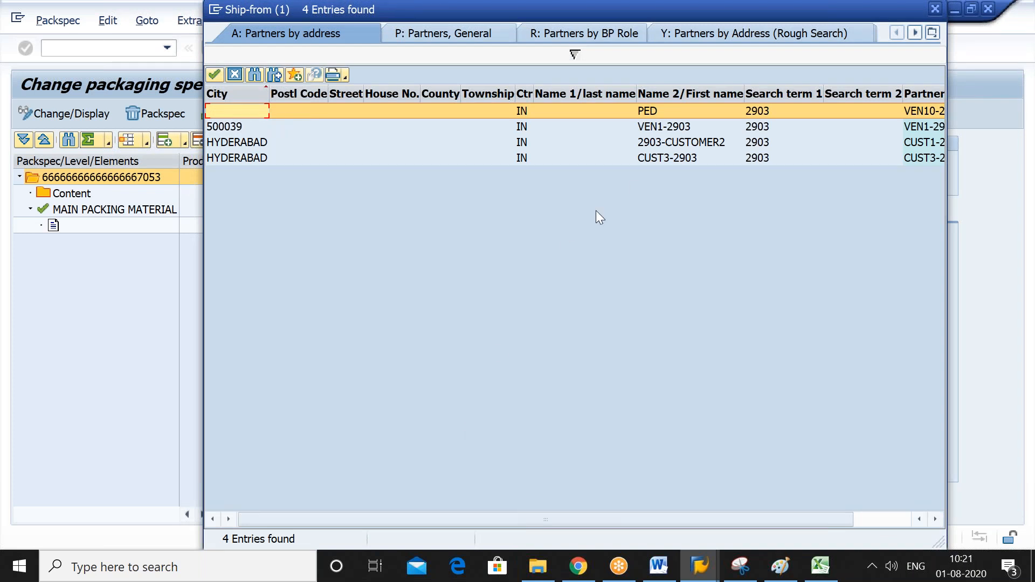
left_click(667, 125)
type("VEN1-2903")
key("Return")
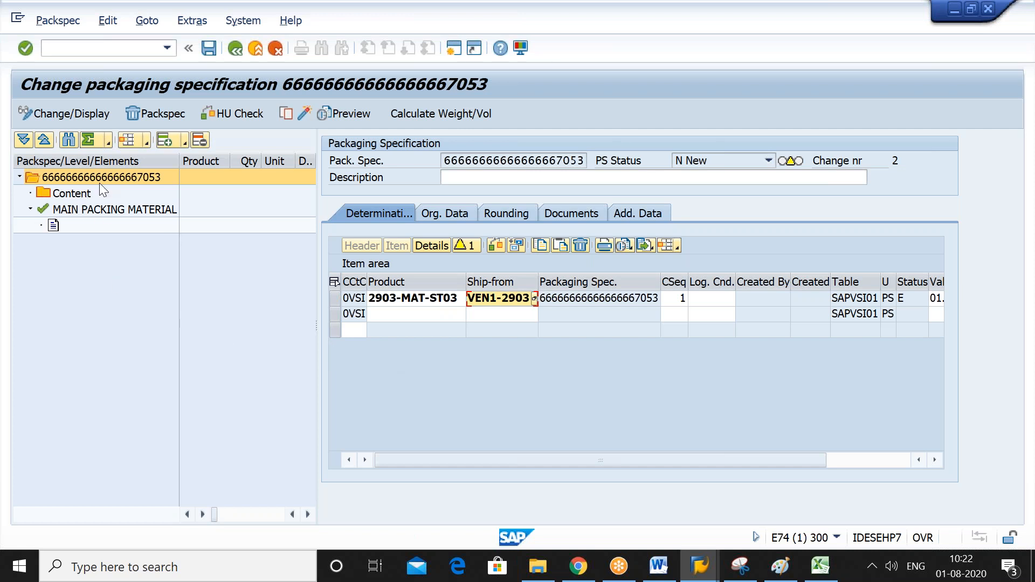
Add a product to the packaging specification's content and set the specification's description to VAS - 2903.
left_click(184, 140)
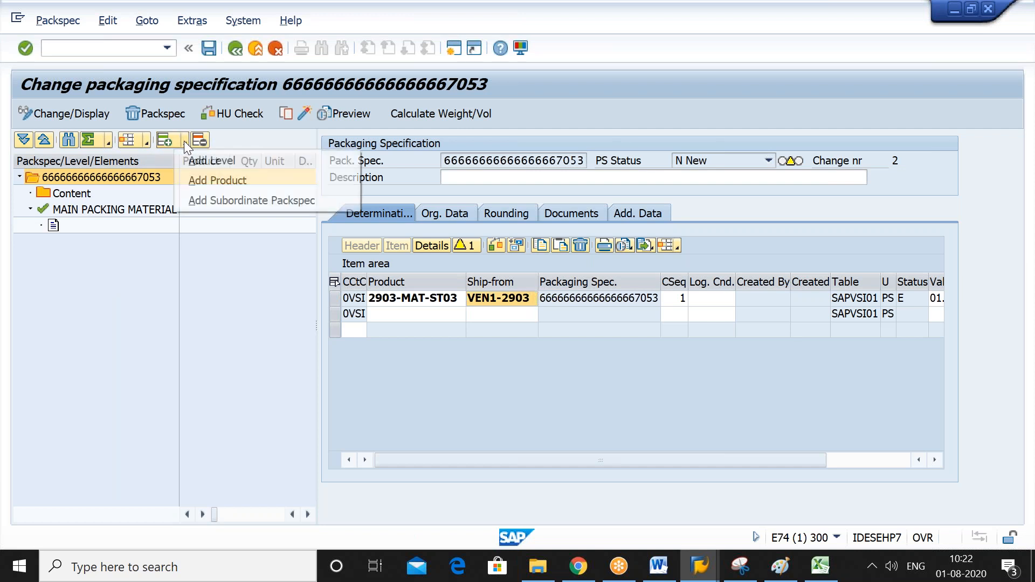
left_click(224, 181)
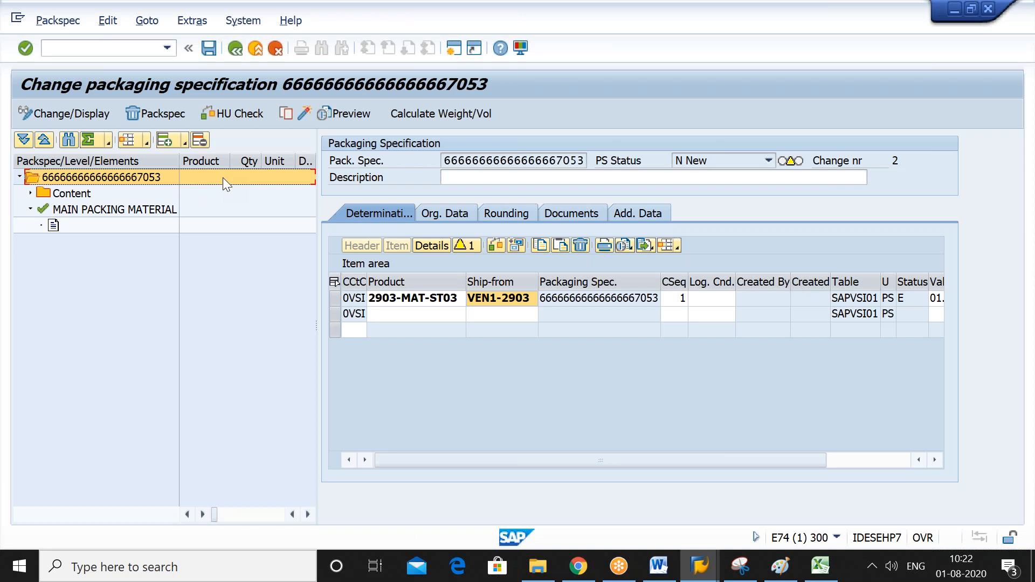
left_click(469, 177)
type("VAS")
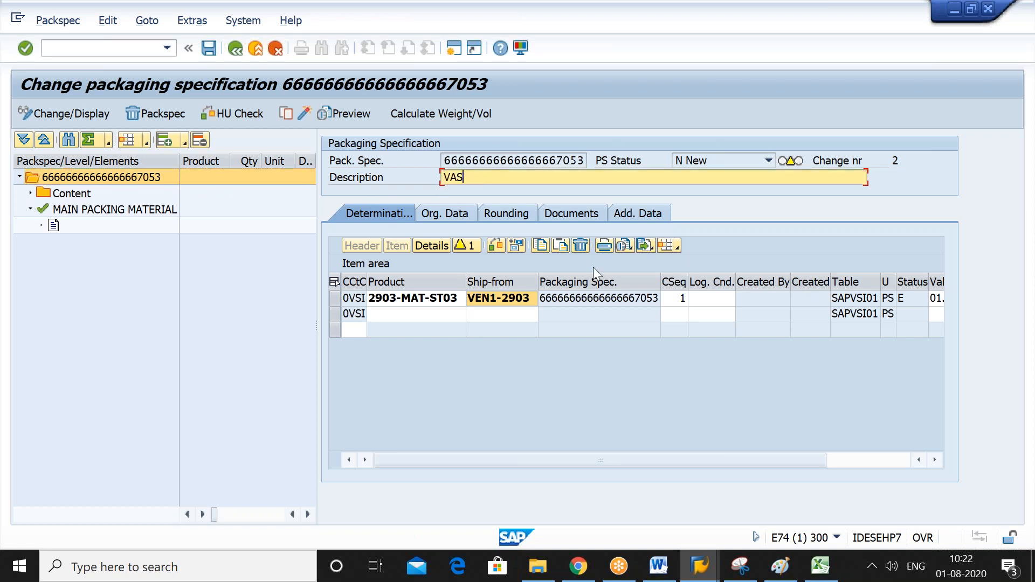
type(" - 2903")
Open the new product under Content, paste VEN1-2903 as its product and set its quantity to 10.
left_click(31, 193)
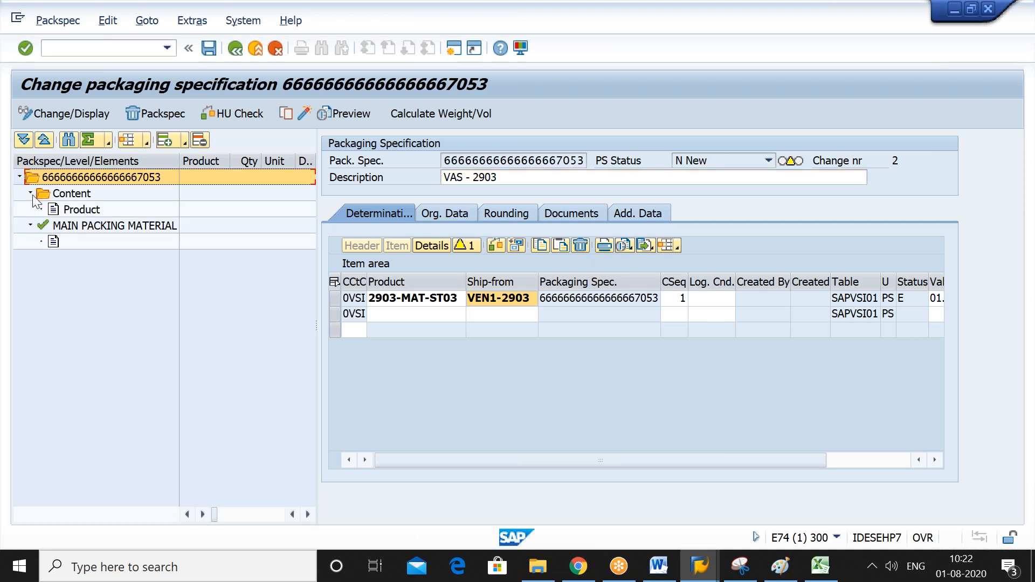
left_click(77, 210)
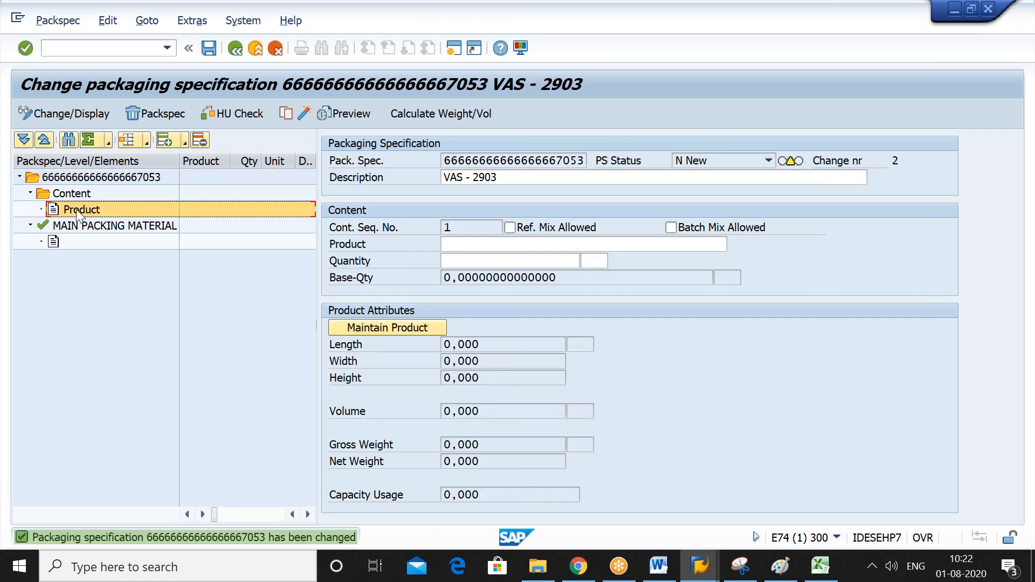
left_click(508, 244)
key("ctrl+v")
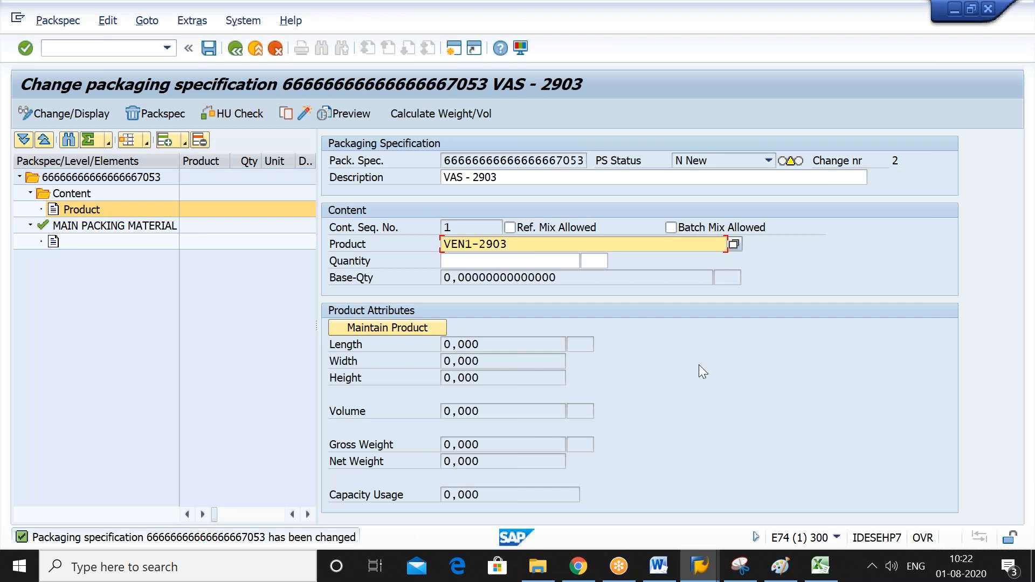
left_click(564, 262)
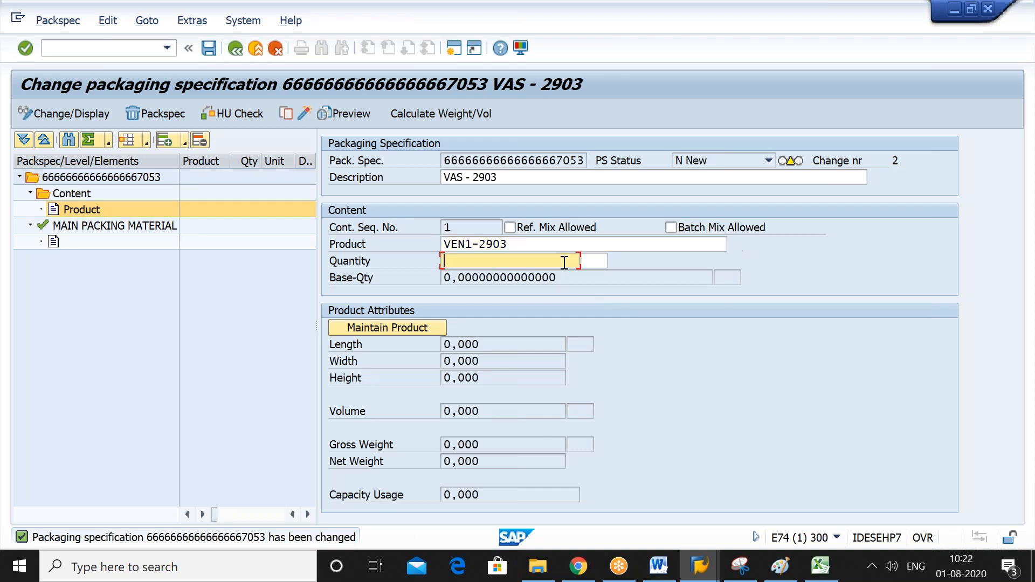
type("1")
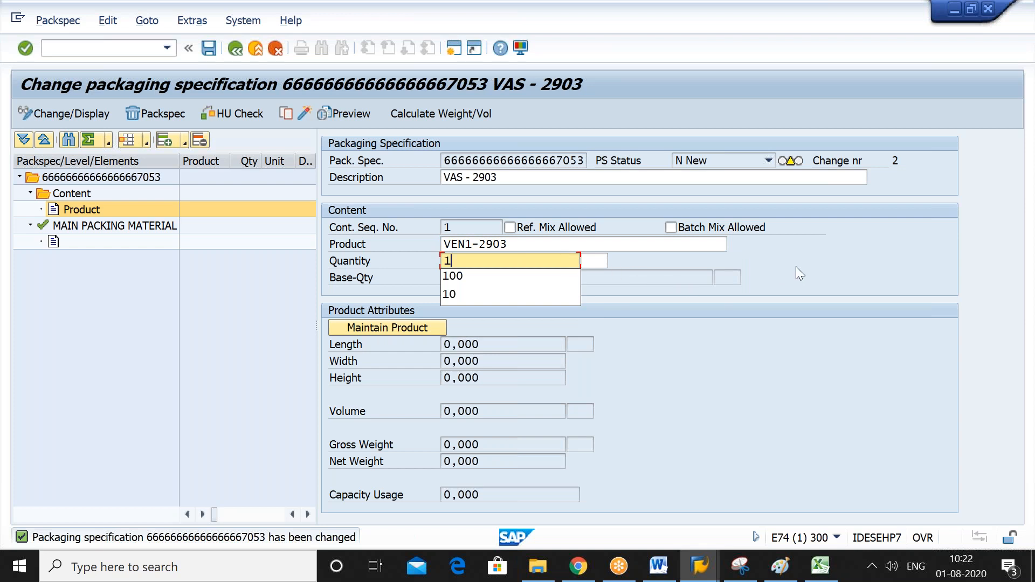
key("Return")
type("0")
key("Return")
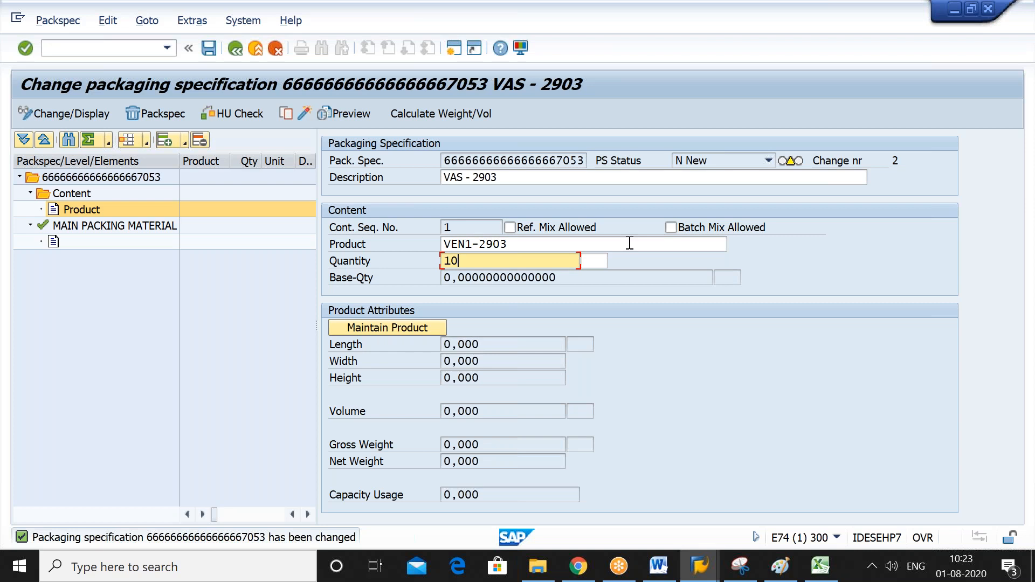
Clear the content's product, paste VEN1-2903 again and try to open the MAIN PACKING MATERIAL level.
left_click(607, 244)
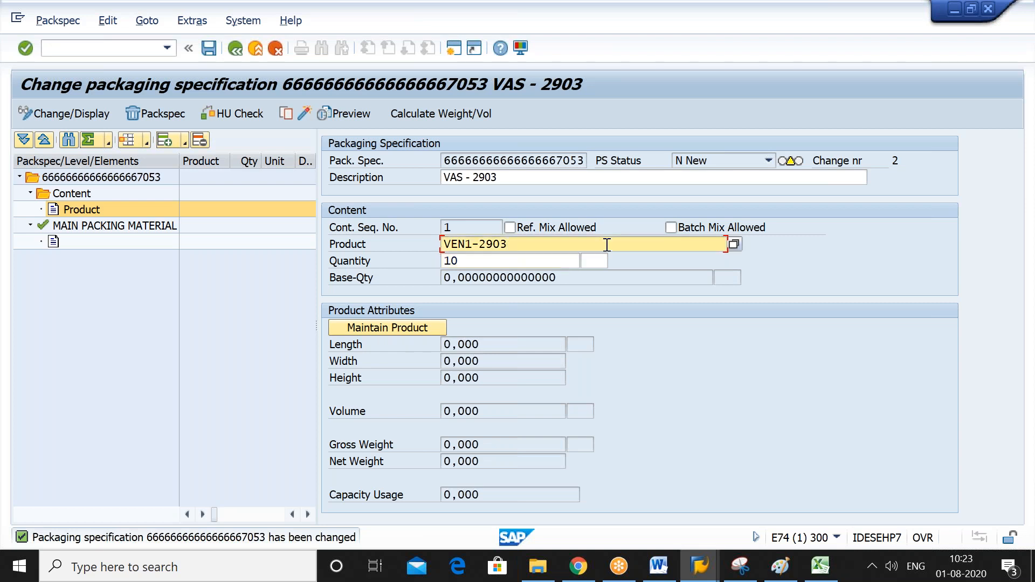
key("BackSpace")
key("BackSpace")
key("BackSpace")
key("BackSpace")
key("BackSpace")
key("BackSpace")
key("BackSpace")
key("BackSpace")
key("BackSpace")
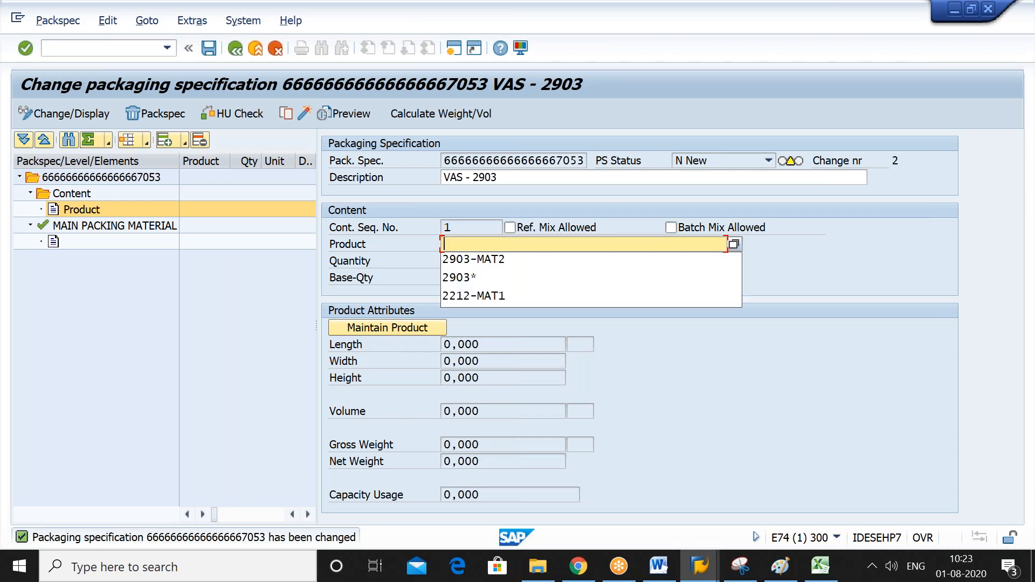
key("Escape")
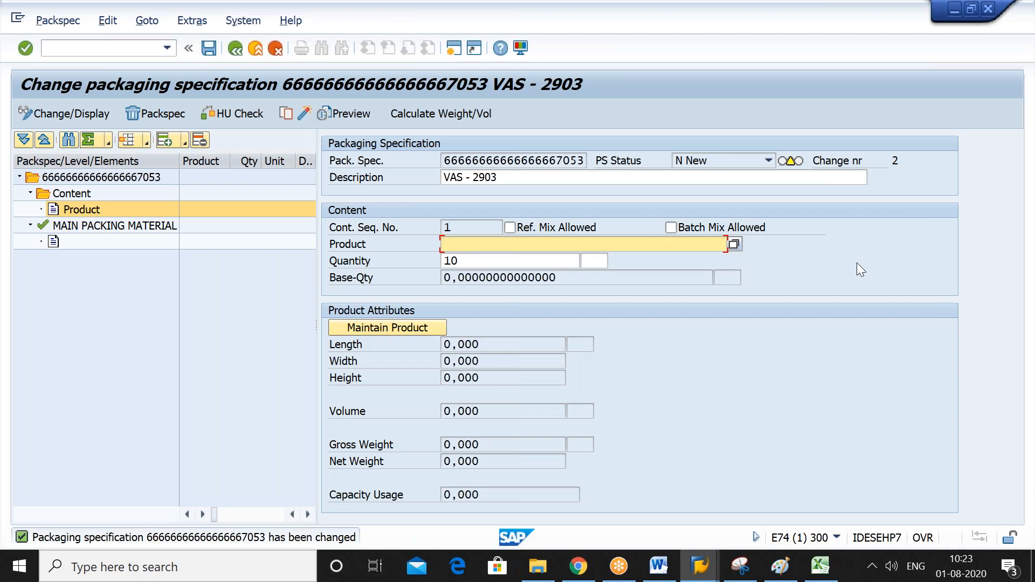
key("ctrl+v")
left_click(143, 229)
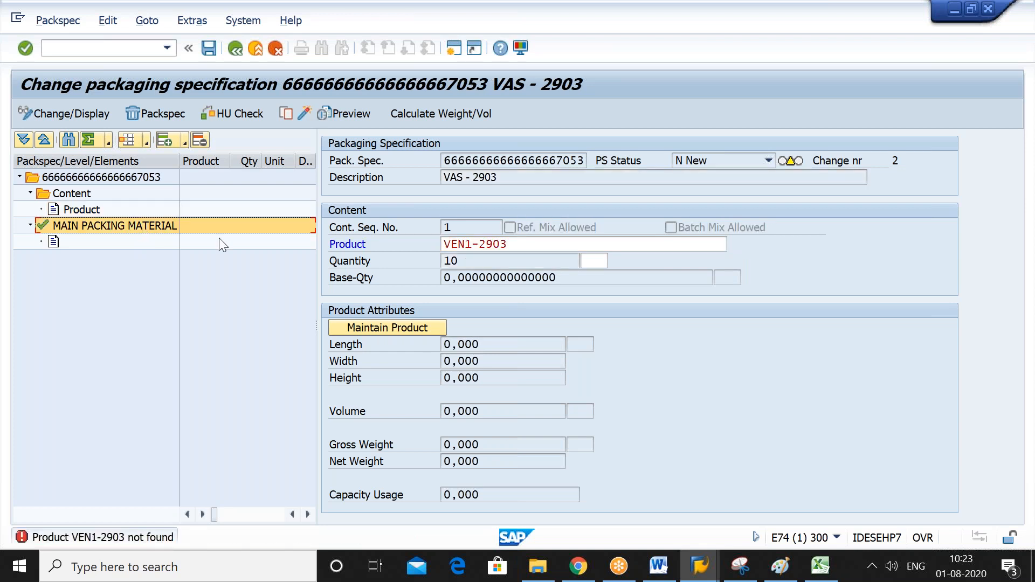
Replace the content's product with 2903-MAT-ST03, copied from the product number in the warehouse product session.
left_click(513, 243)
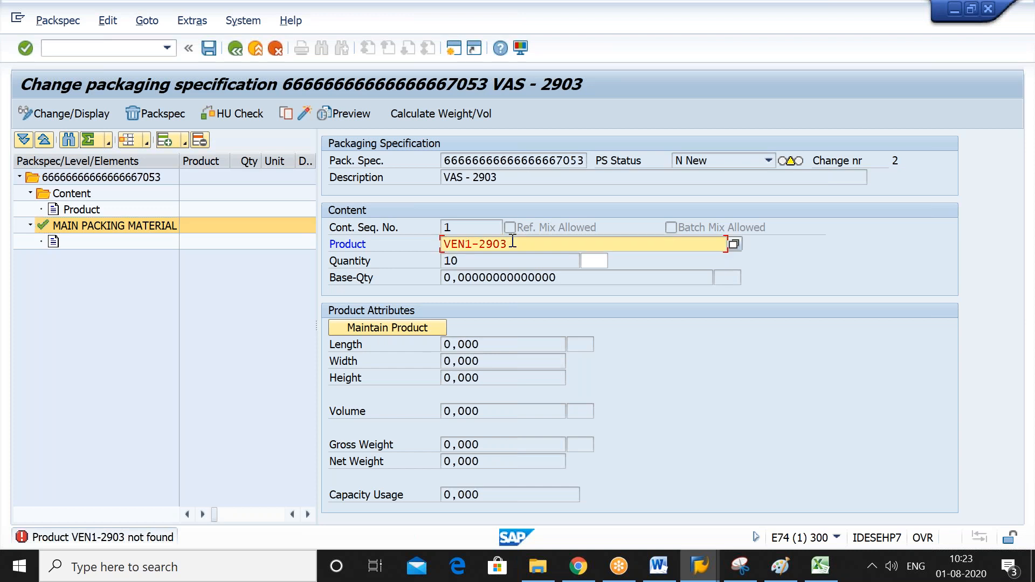
key("BackSpace")
key("BackSpace")
key("BackSpace")
key("BackSpace")
key("BackSpace")
key("BackSpace")
key("BackSpace")
key("BackSpace")
key("BackSpace")
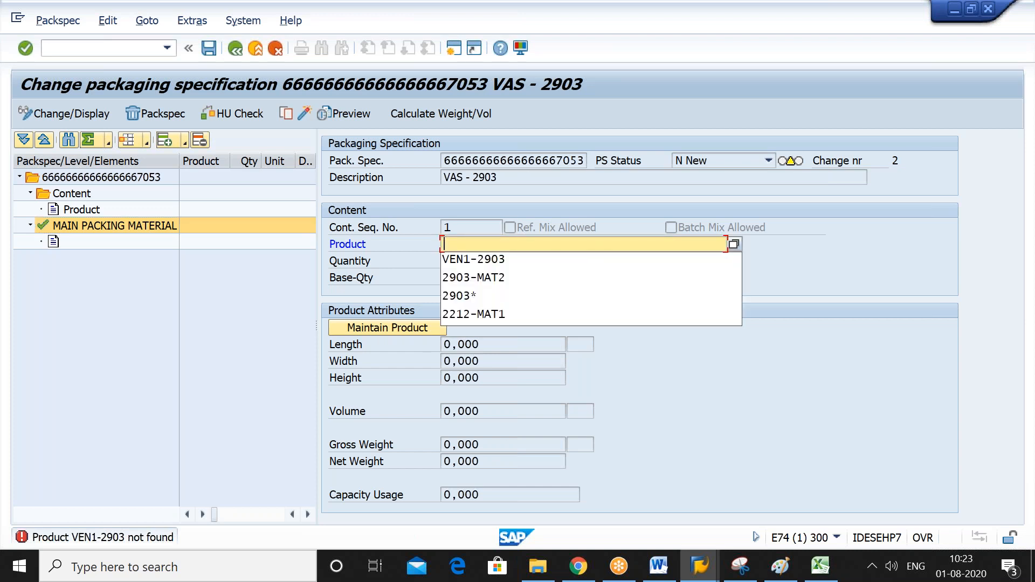
left_click(740, 380)
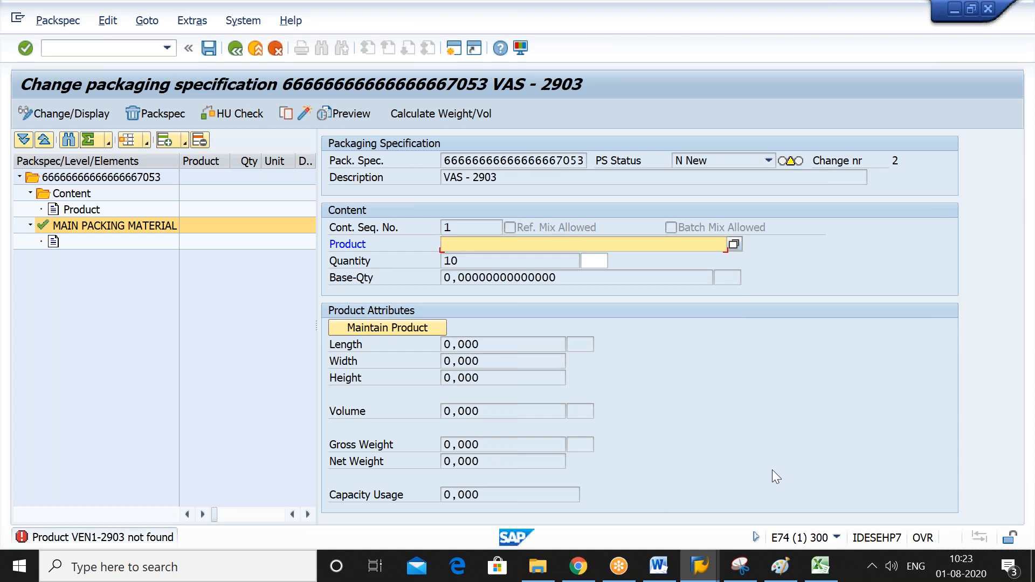
key("alt+Tab")
key("alt+Tab")
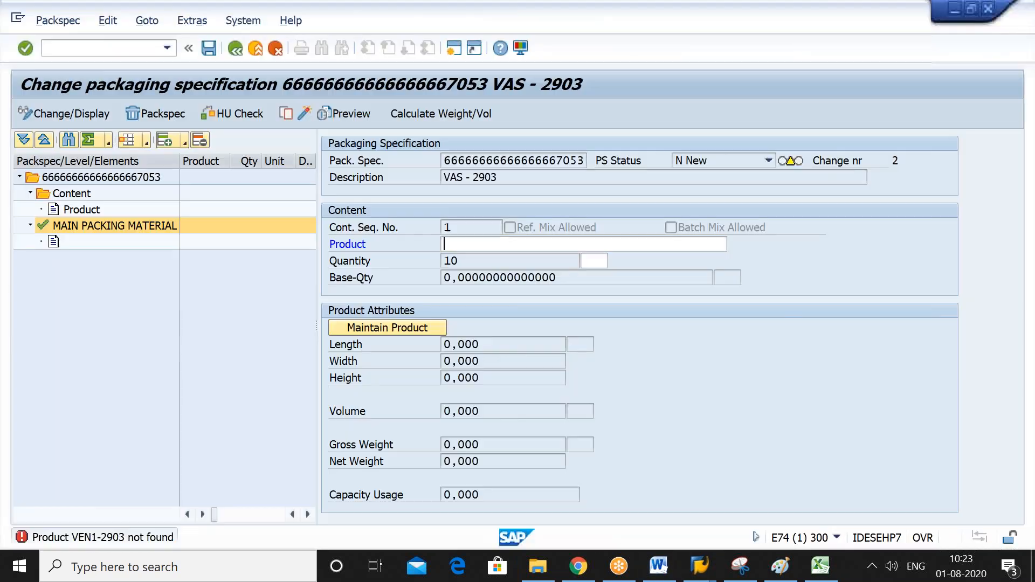
mouse_move(707, 568)
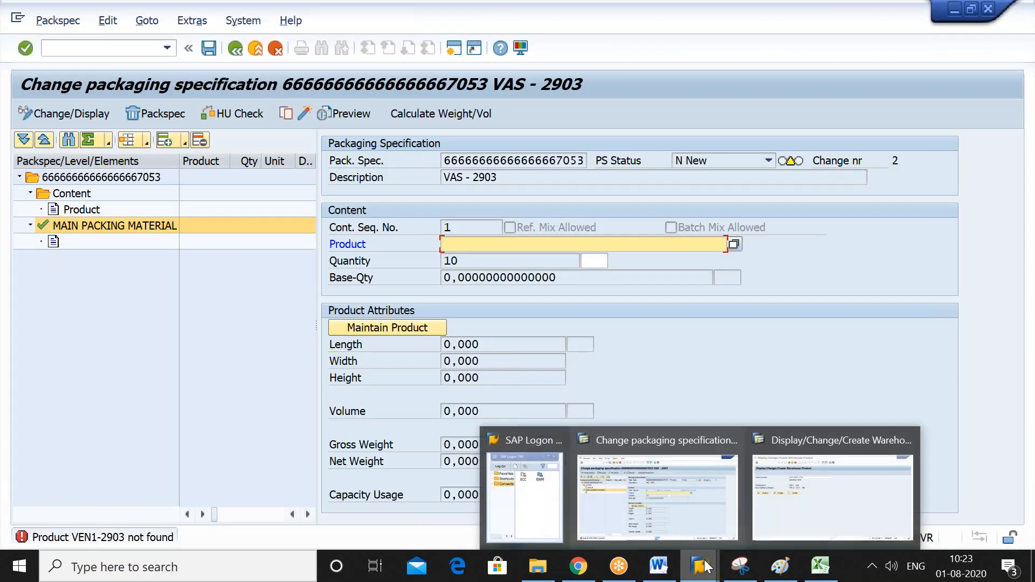
left_click(795, 516)
left_click_drag(367, 144, 201, 142)
key("ctrl+c")
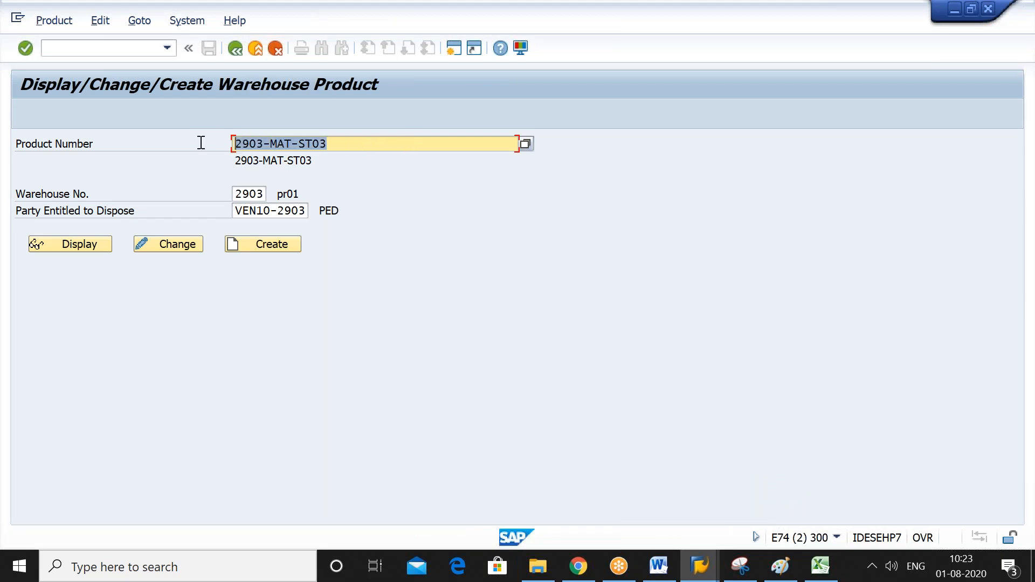
left_click(629, 355)
key("alt+Tab")
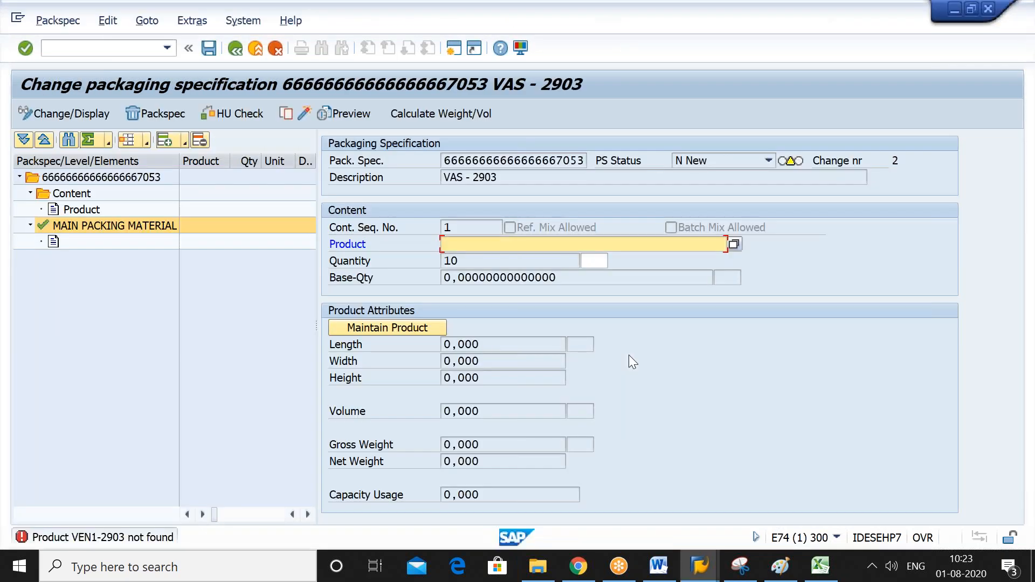
key("ctrl+v")
key("Return")
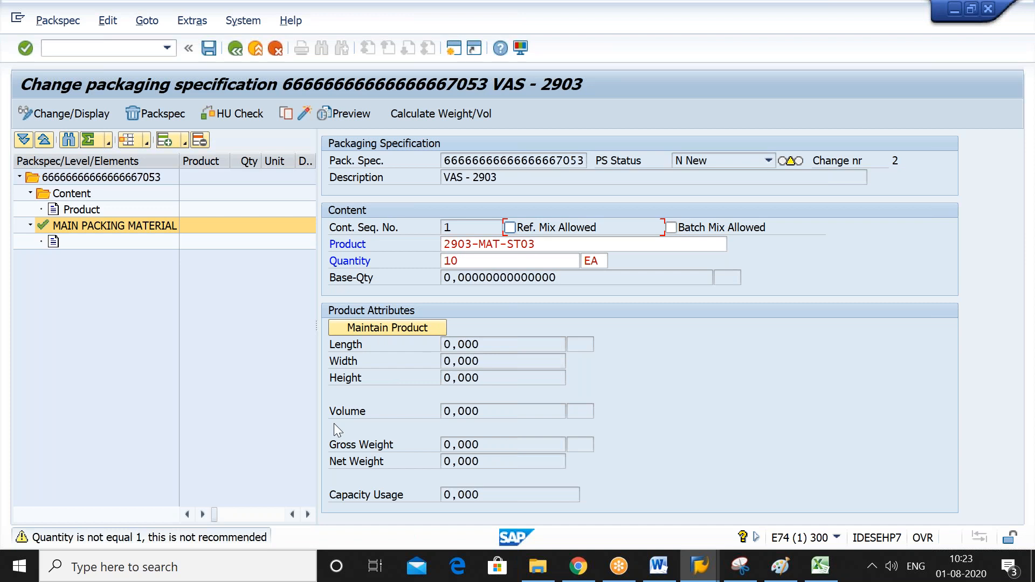
Set the quantity of content product 2903-MAT-ST03 to 1 EA.
left_click(512, 268)
key("BackSpace")
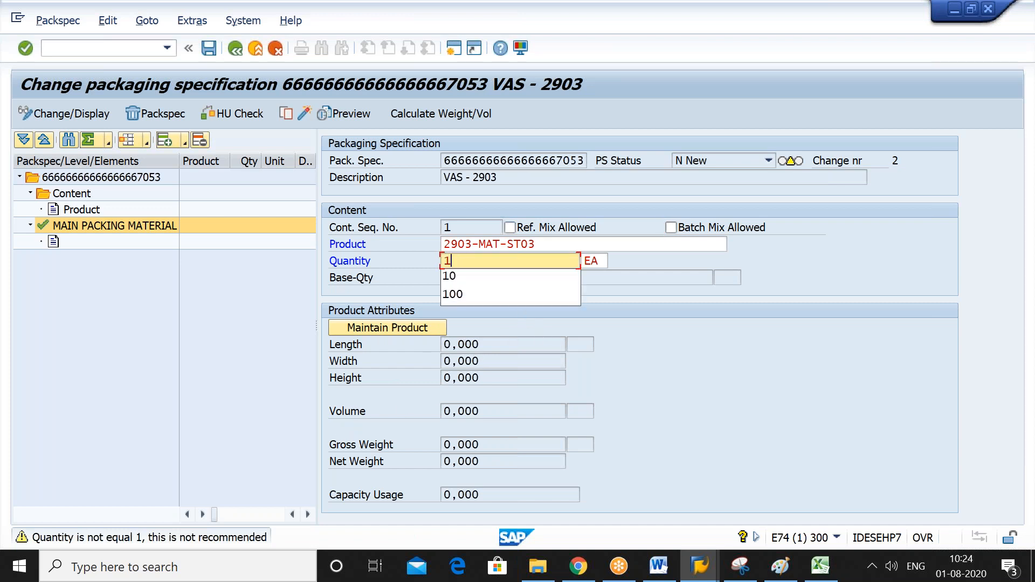
left_click(749, 414)
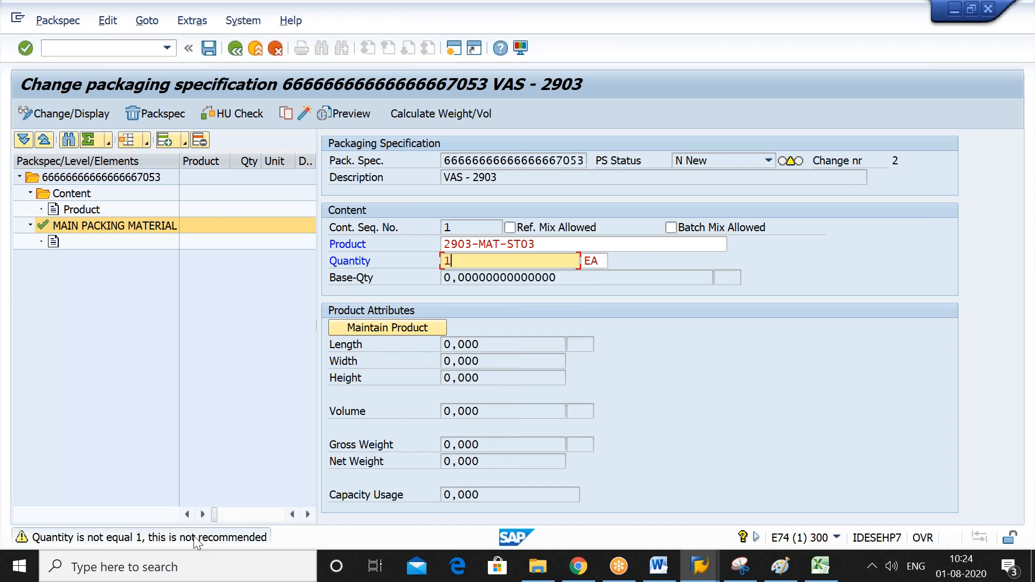
left_click(155, 346)
Open the MAIN PACKING MATERIAL level and set its target quantity to 100 and minimum quantity to 1.
double_click(146, 226)
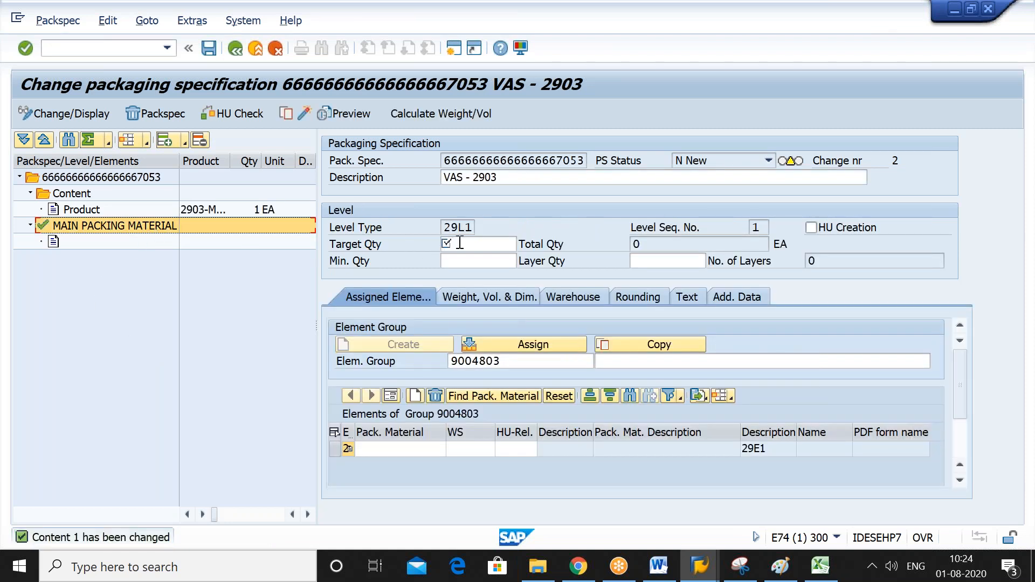
left_click(458, 242)
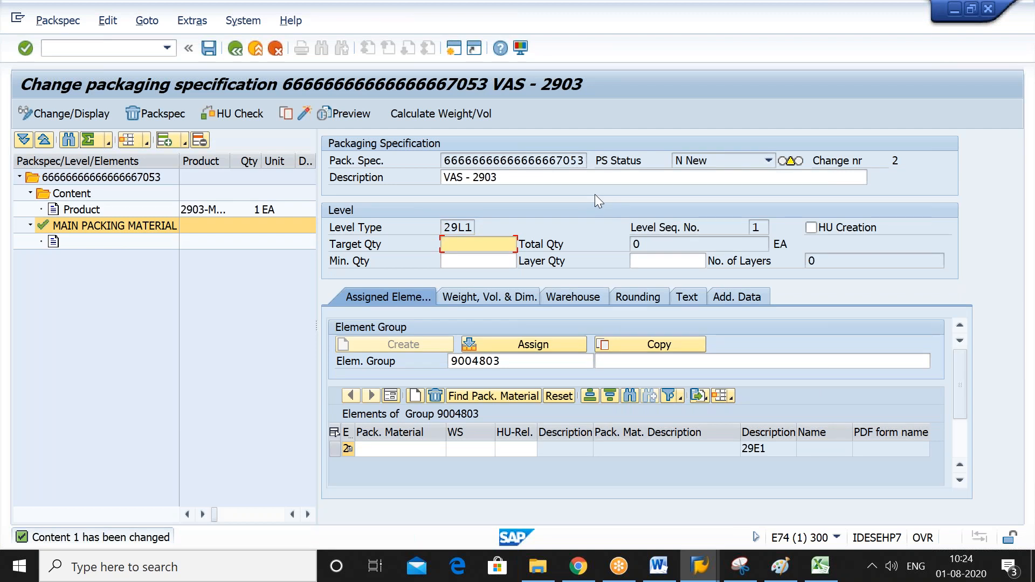
type("100")
left_click(493, 262)
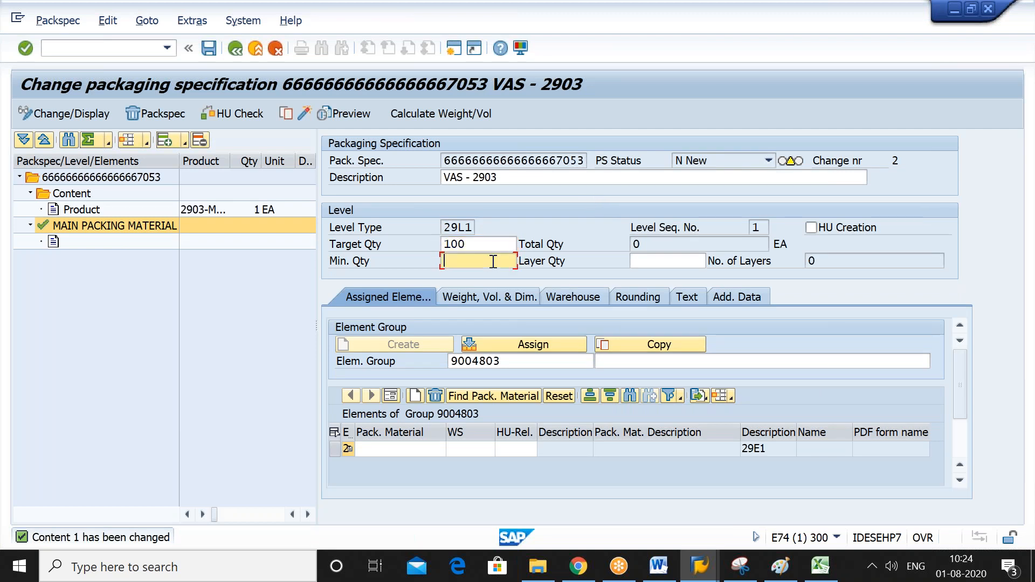
type("1")
key("Return")
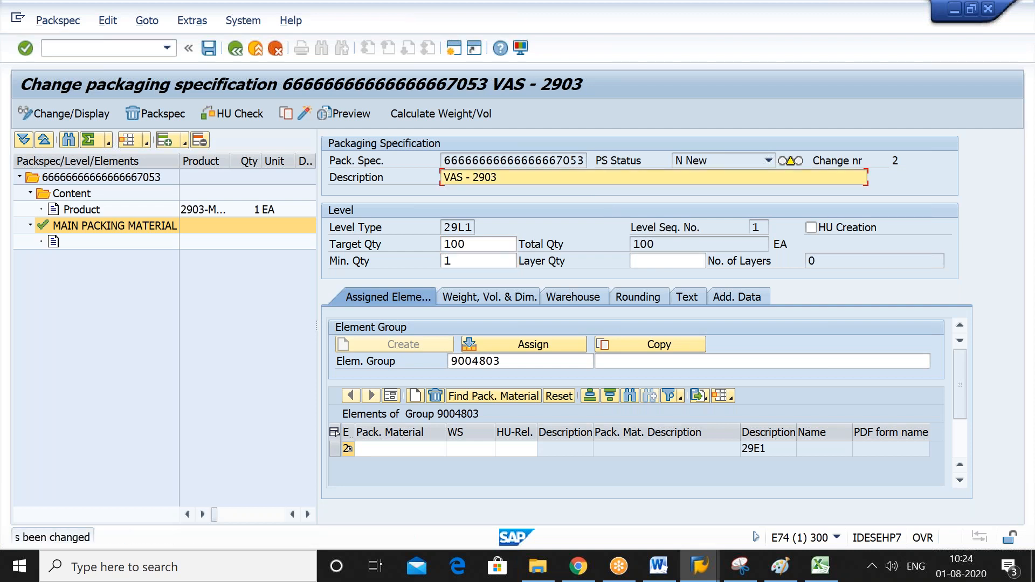
Search packaging materials matching *2903* and assign 2903-PACK MAT1, the carton, to the MAIN PACKING MATERIAL level's element group.
left_click(412, 448)
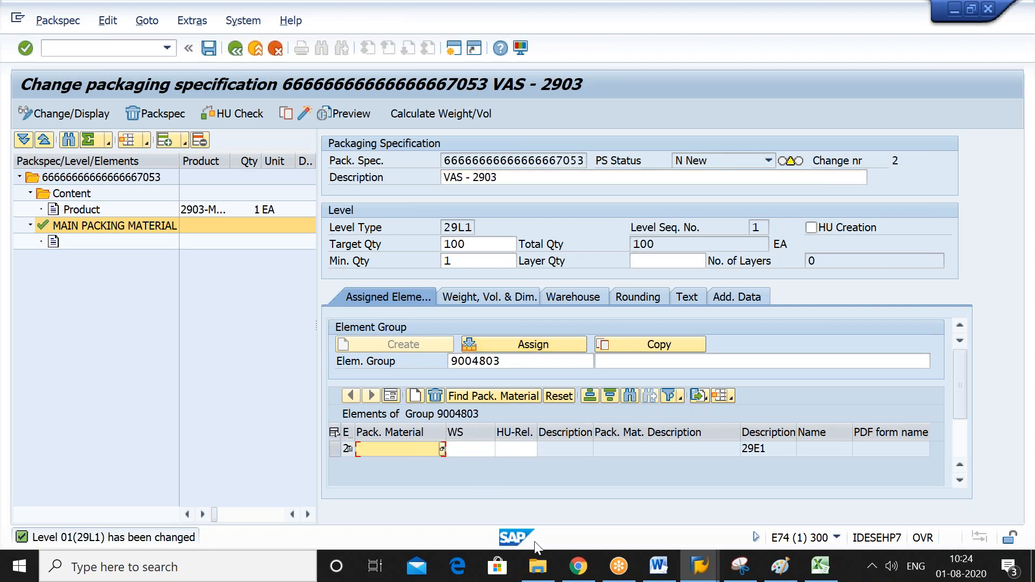
left_click(441, 448)
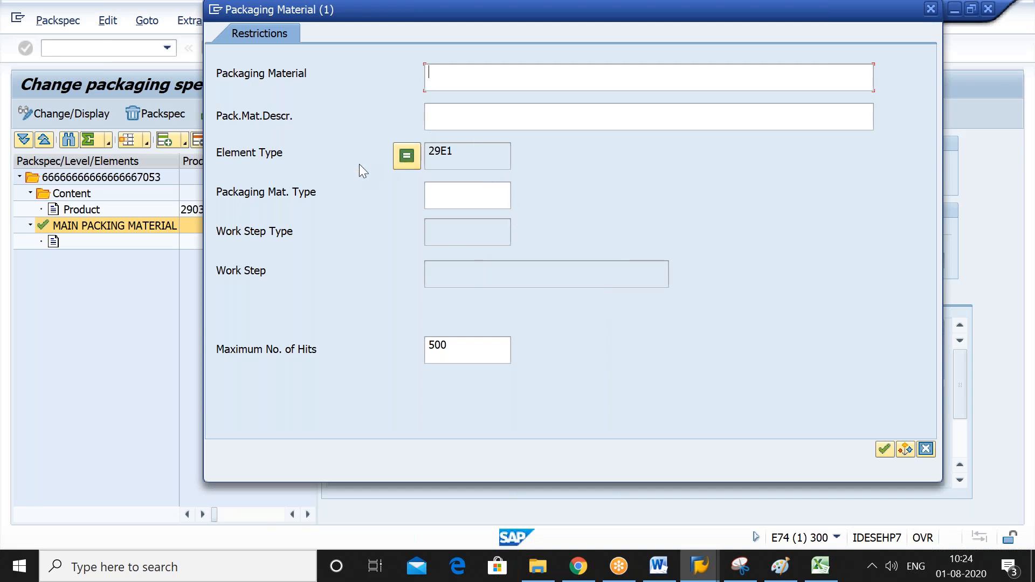
type("*290")
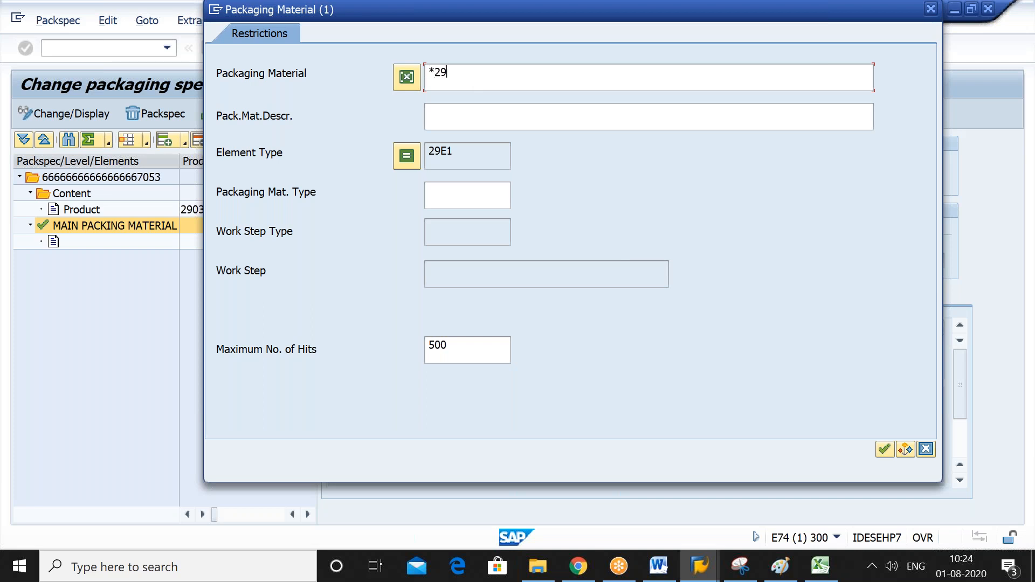
type("3*")
left_click(884, 450)
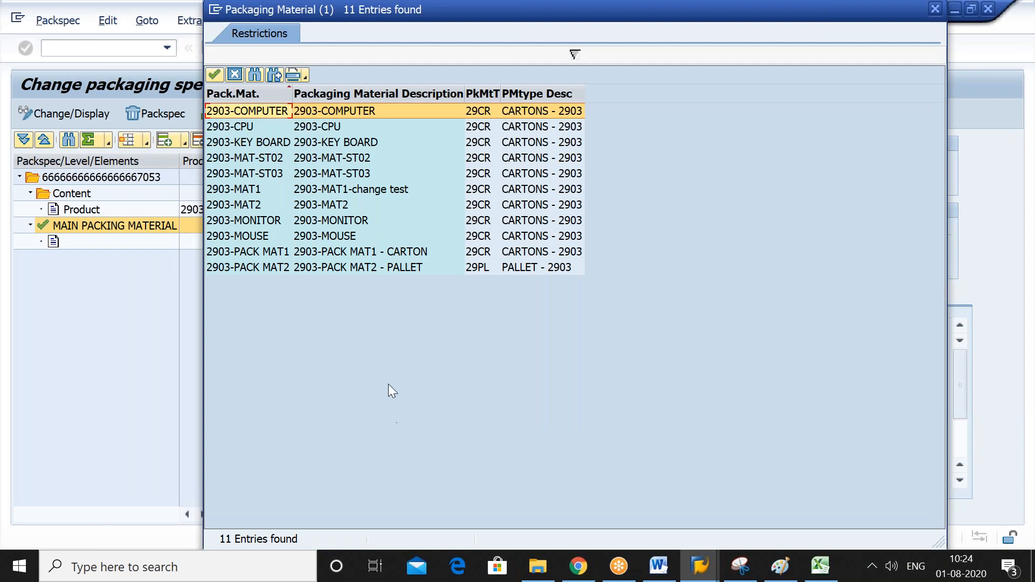
left_click(399, 252)
left_click(399, 253)
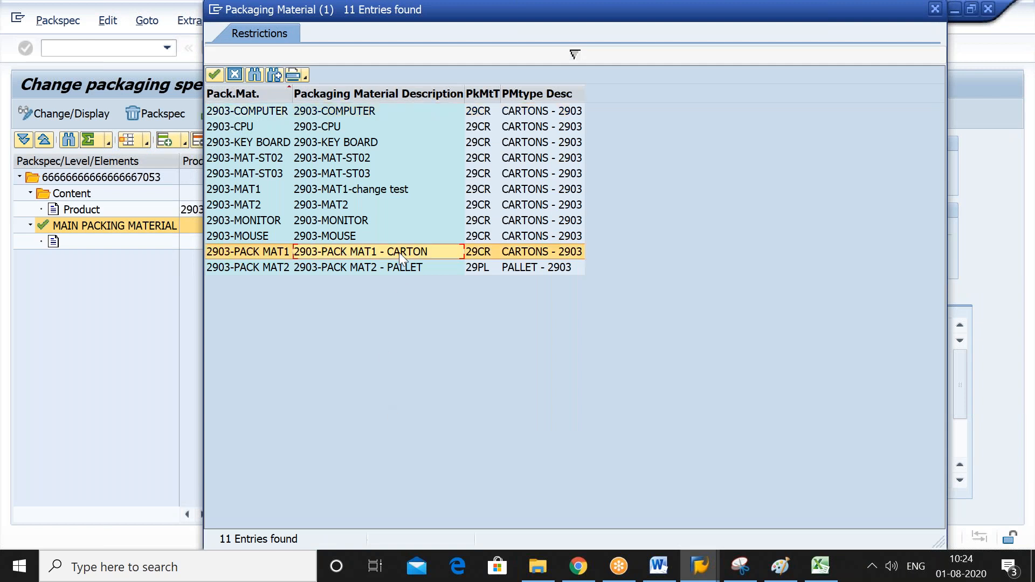
double_click(403, 253)
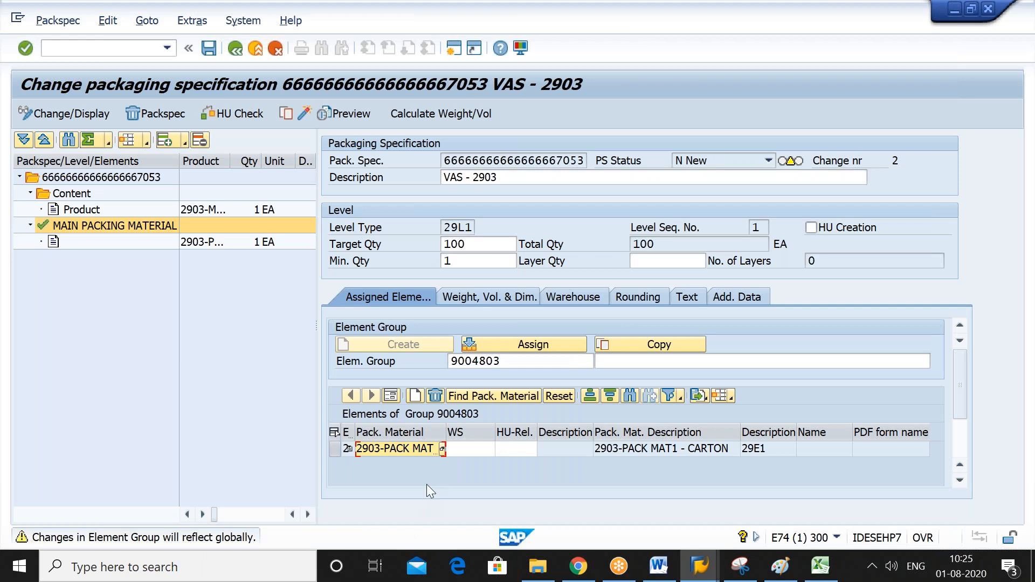
left_click(464, 448)
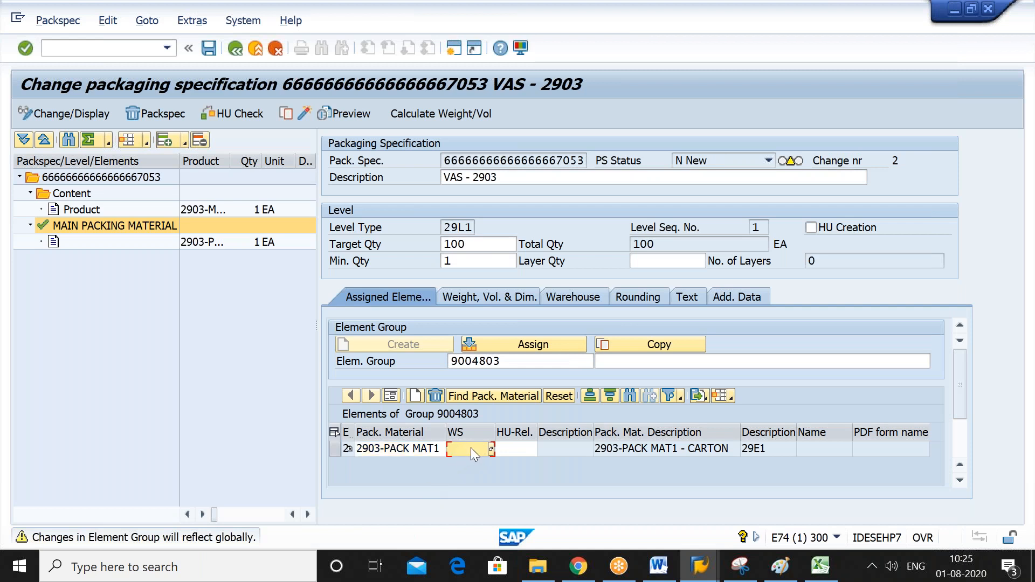
left_click(510, 448)
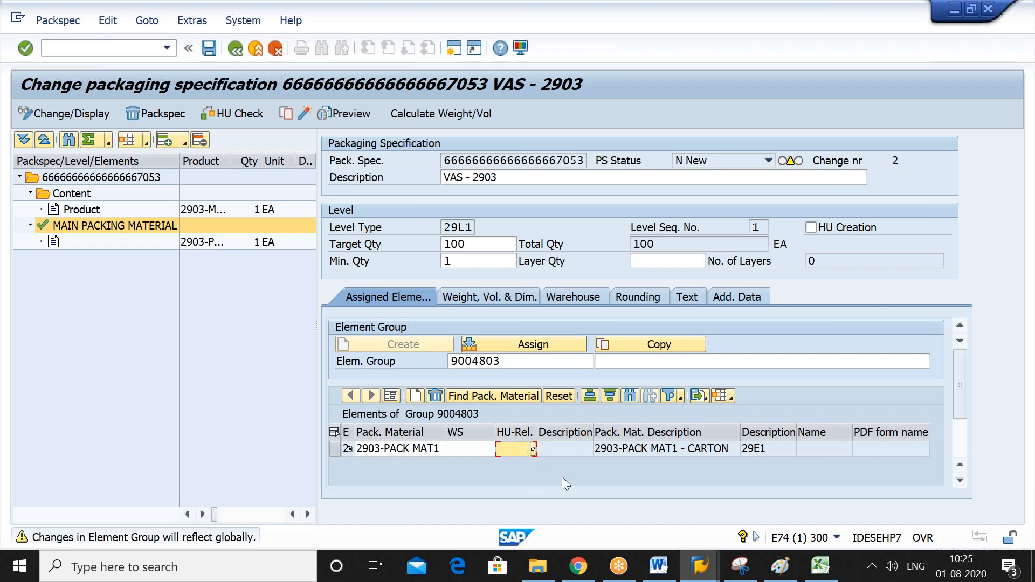
Set the external step in the level's warehouse data to VAS2, the VAS - IBD - 2903 process step.
left_click(571, 296)
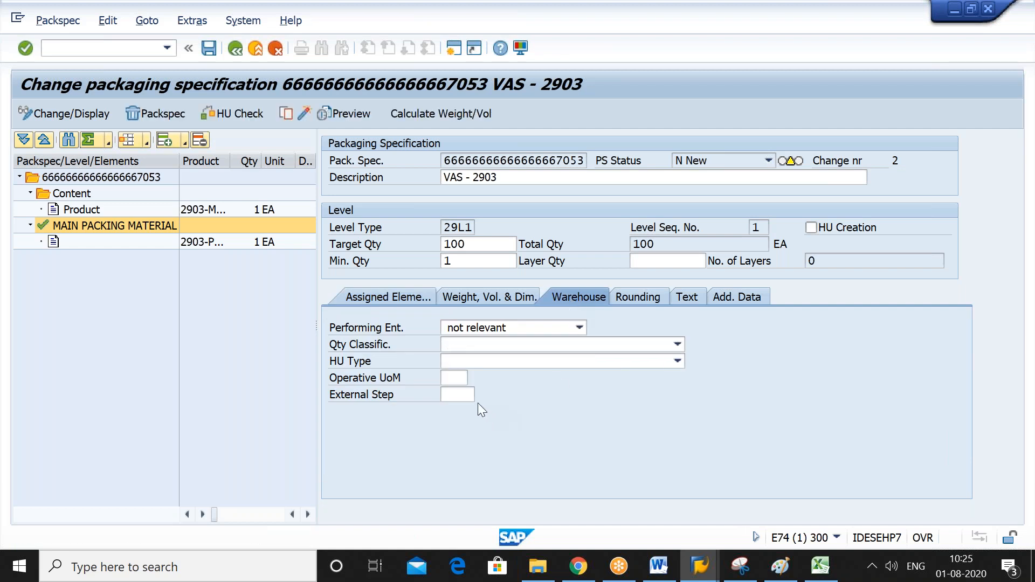
left_click(462, 397)
left_click(482, 395)
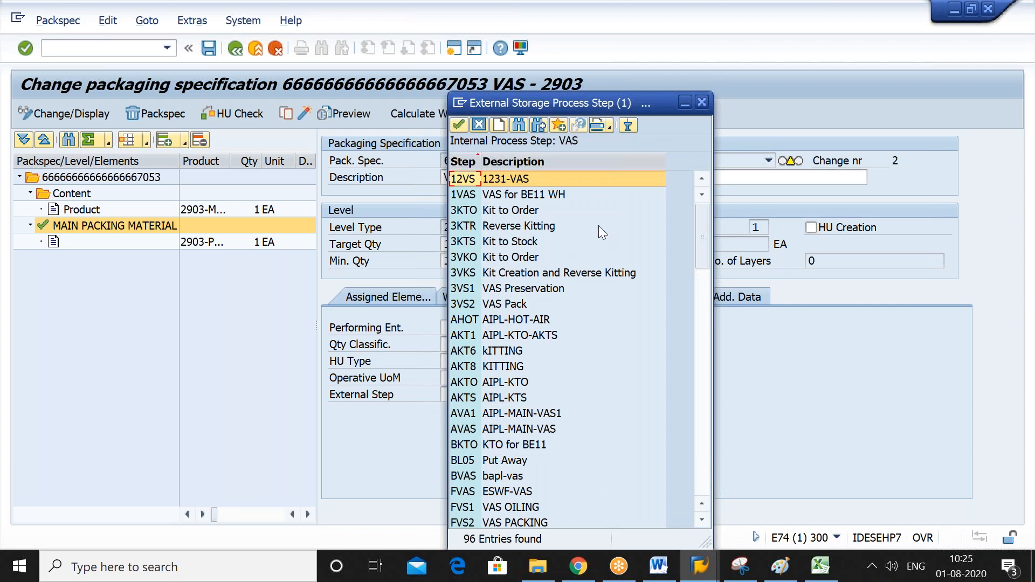
left_click(701, 466)
left_click(703, 473)
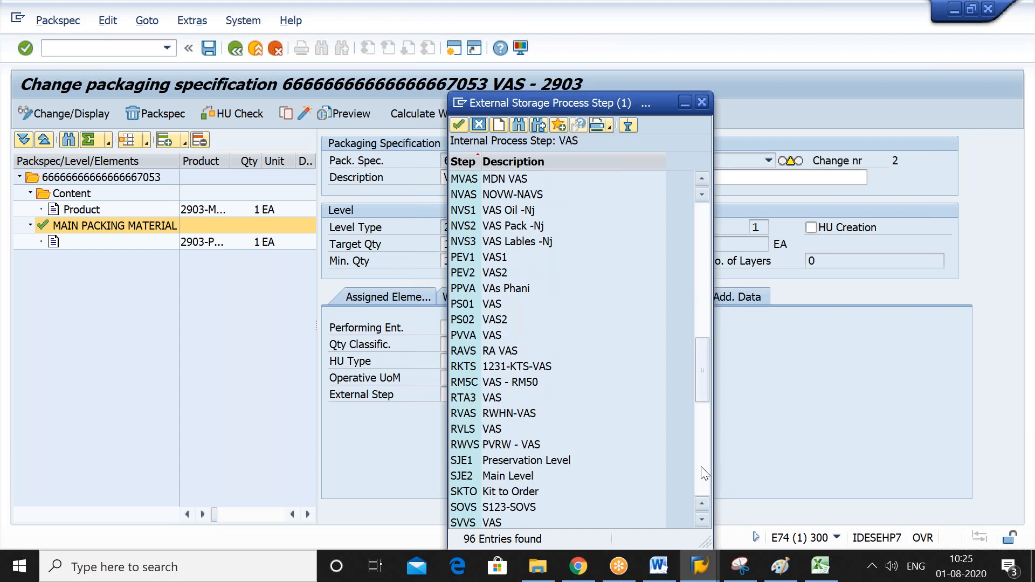
left_click(704, 473)
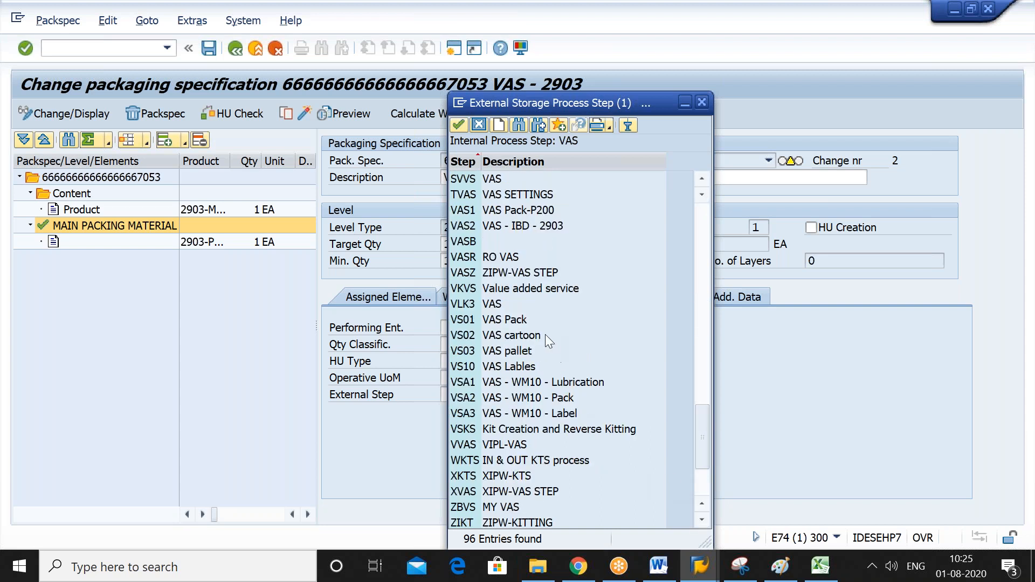
double_click(512, 225)
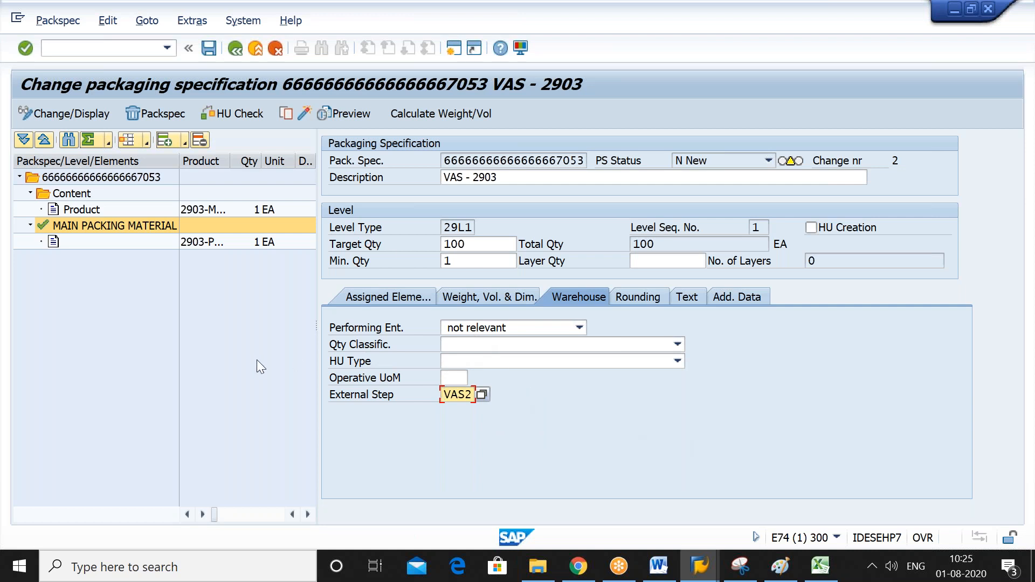
key("Return")
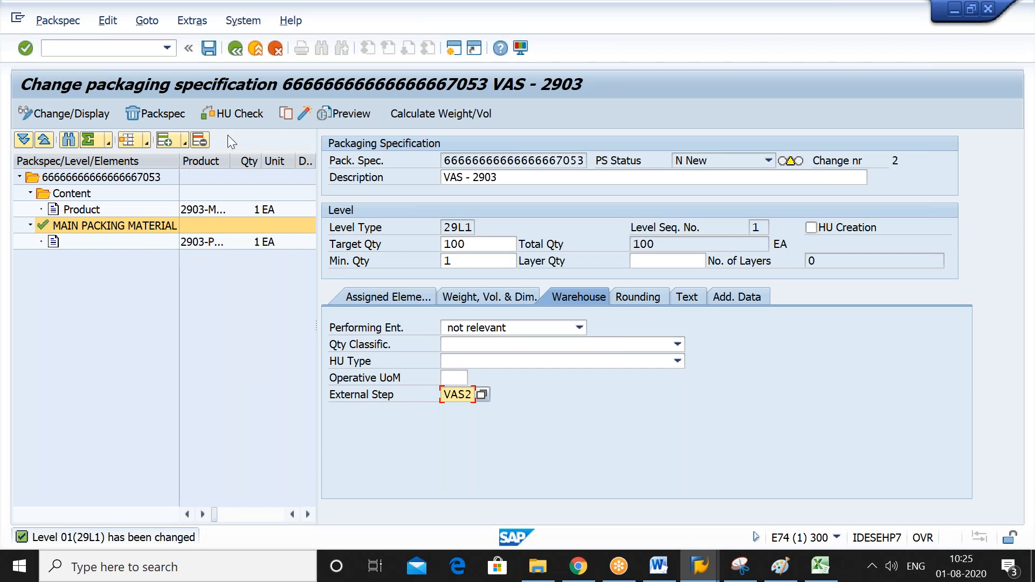
Run the HU check on the packaging specification and enable HU creation for level type 29L1.
left_click(240, 113)
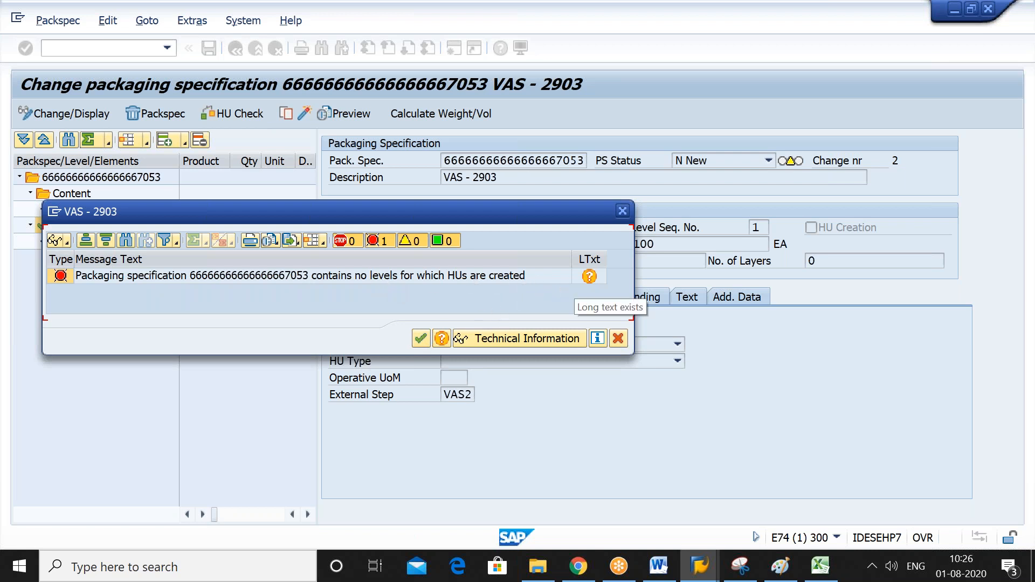
left_click(618, 339)
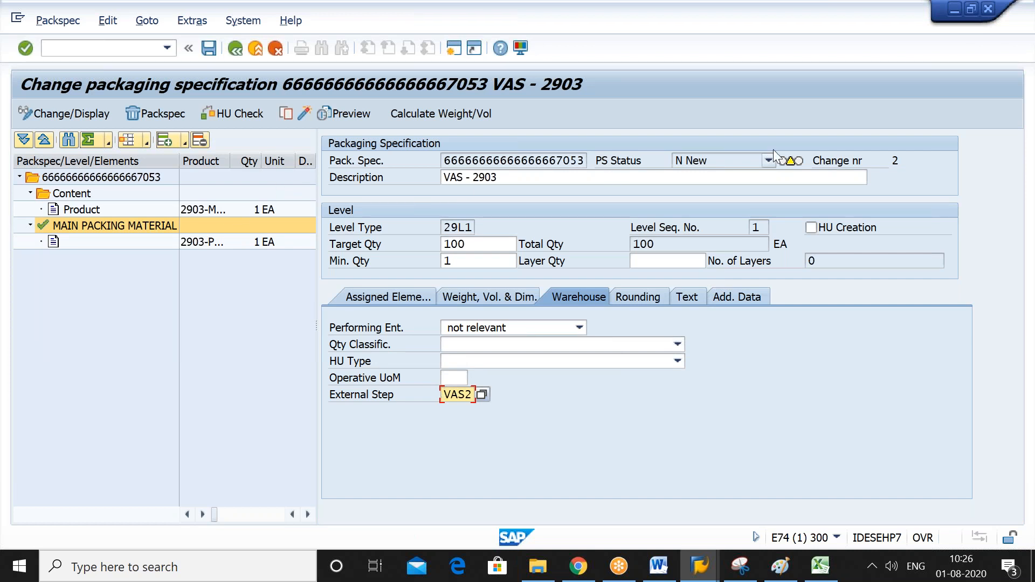
left_click(812, 228)
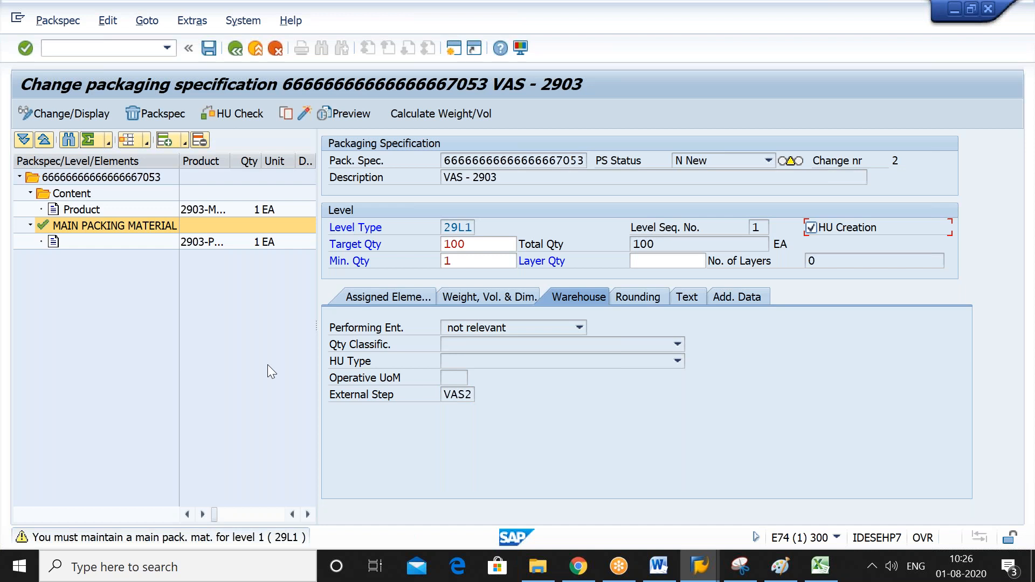
key("Return")
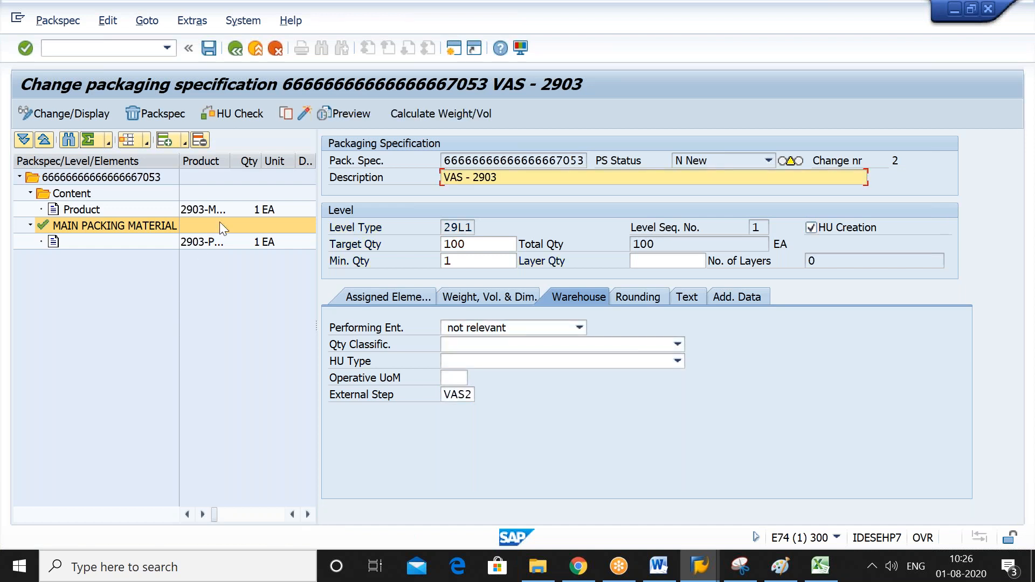
Repeat the HU check and examine the level's assigned element group and the details of its packaging material element.
left_click(243, 114)
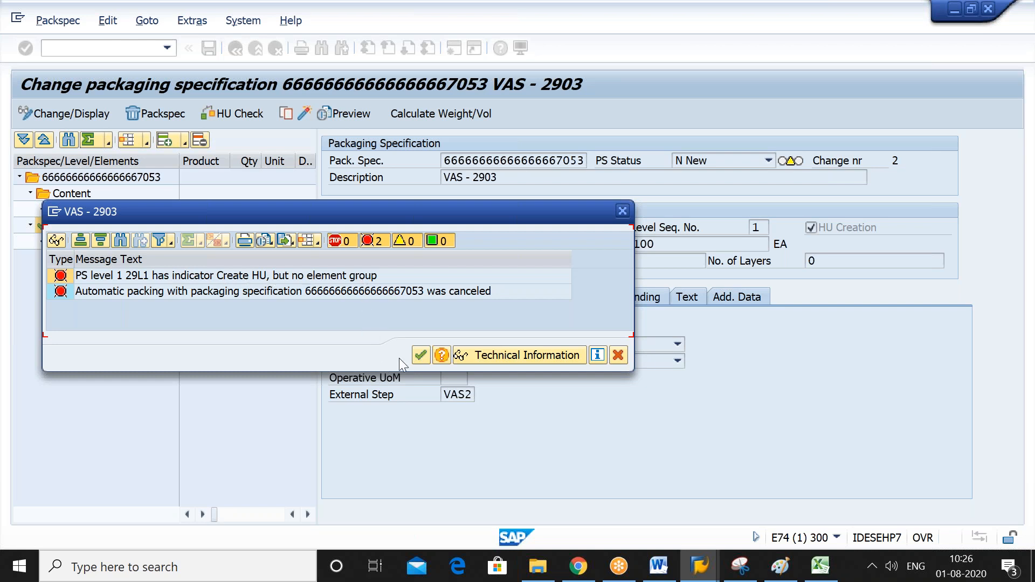
left_click(421, 355)
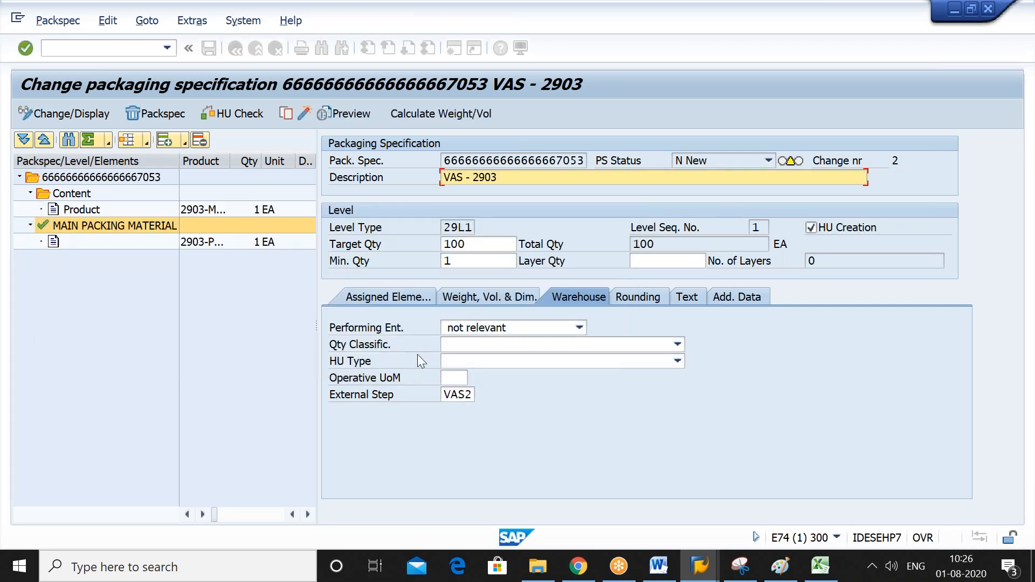
left_click(394, 297)
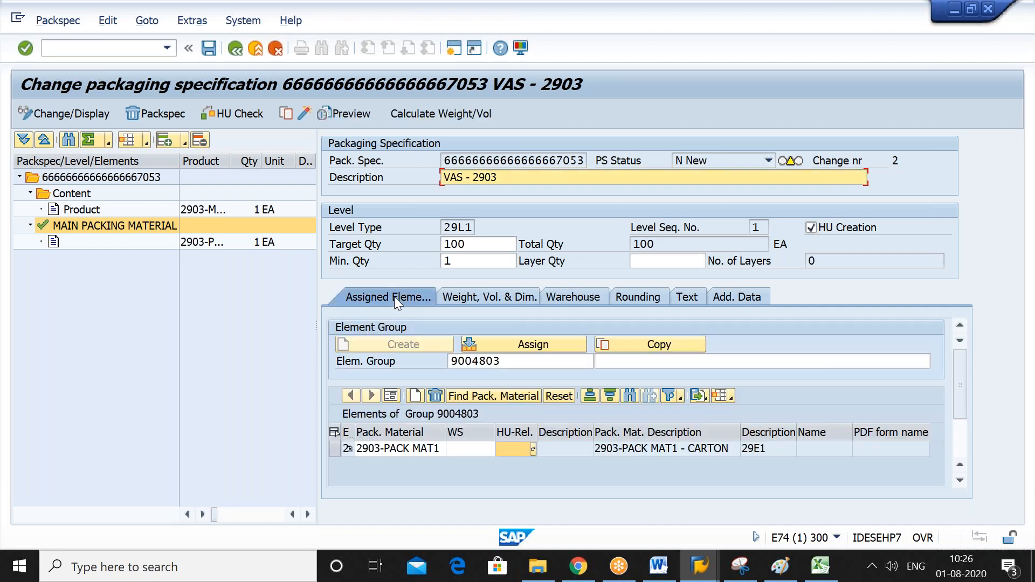
left_click(524, 361)
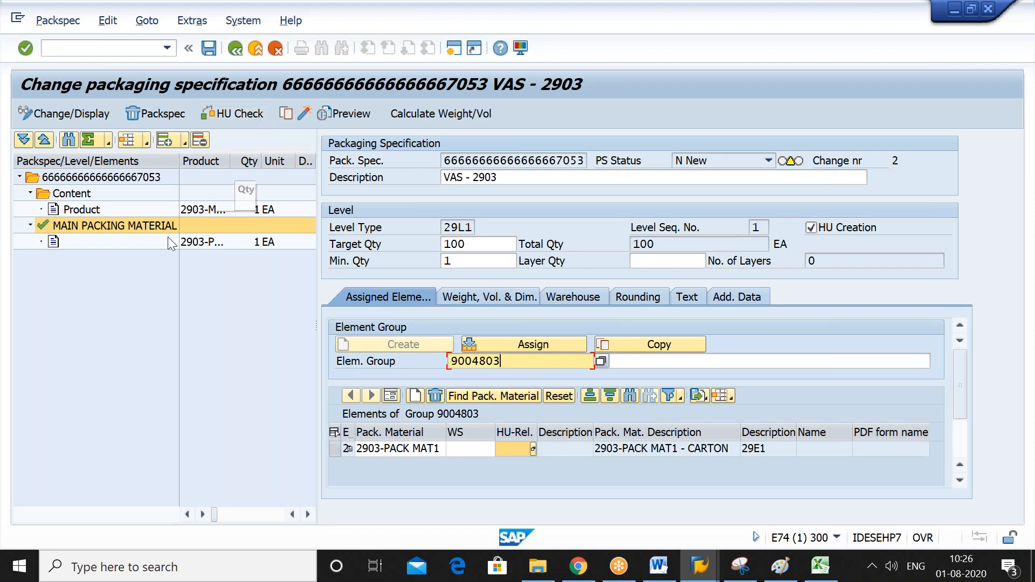
left_click(189, 241)
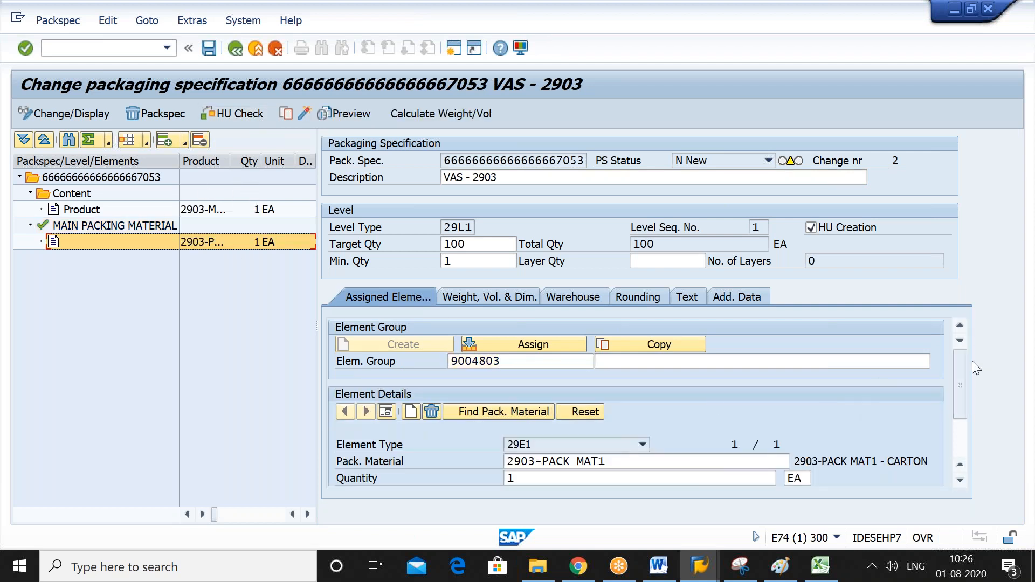
mouse_move(959, 380)
left_mouse_down()
mouse_move(963, 432)
mouse_move(958, 376)
left_mouse_up()
Review the level's weight, volume and warehouse data, return to its assigned elements and run the HU check again.
left_click(474, 297)
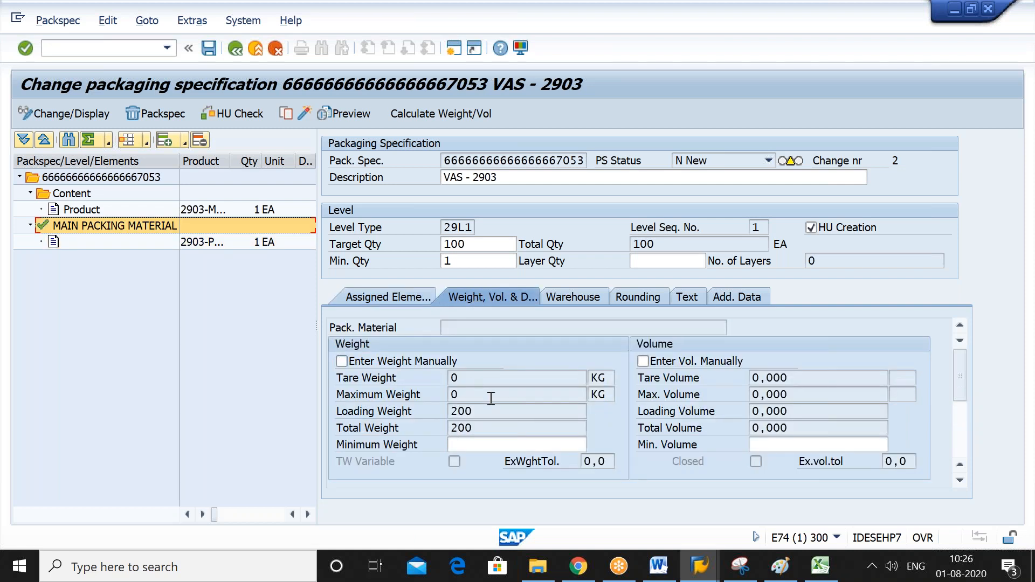
left_click(575, 299)
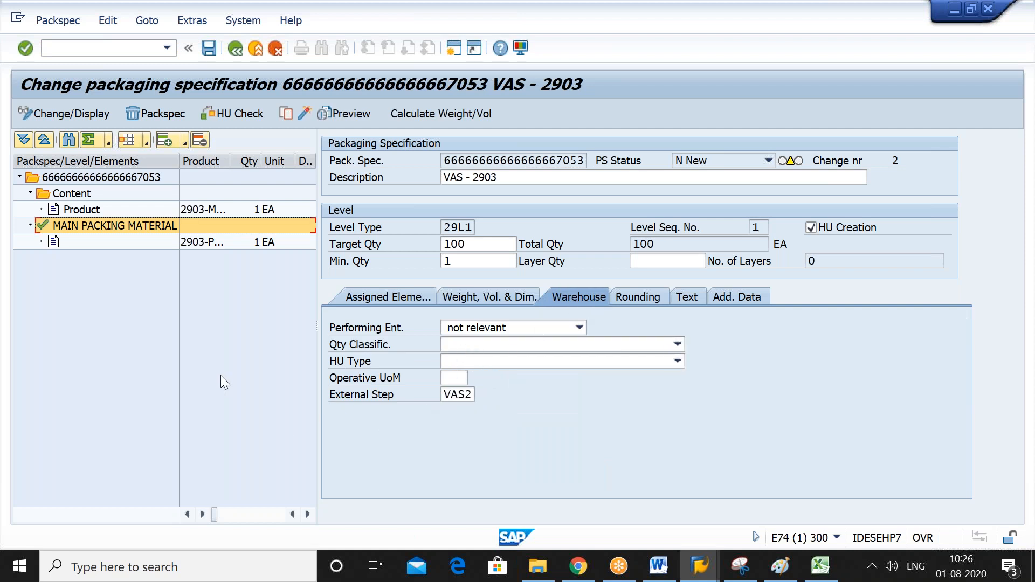
left_click(390, 296)
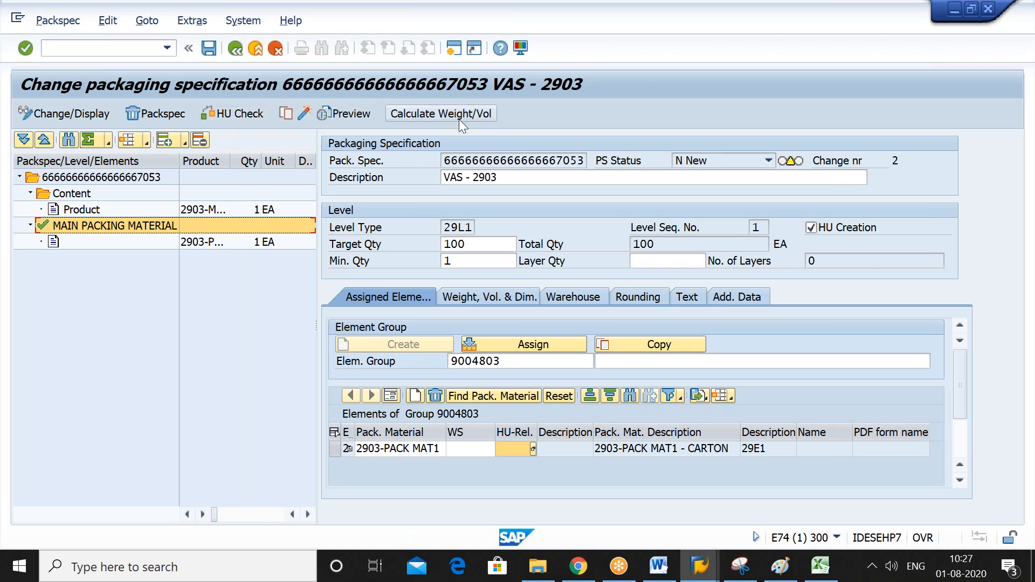
left_click(233, 114)
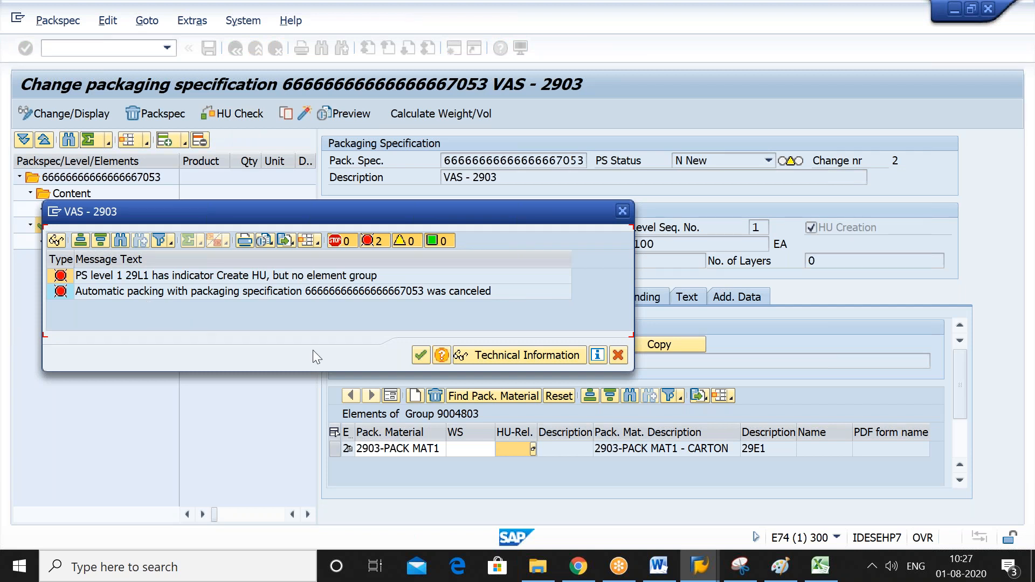
left_click(422, 356)
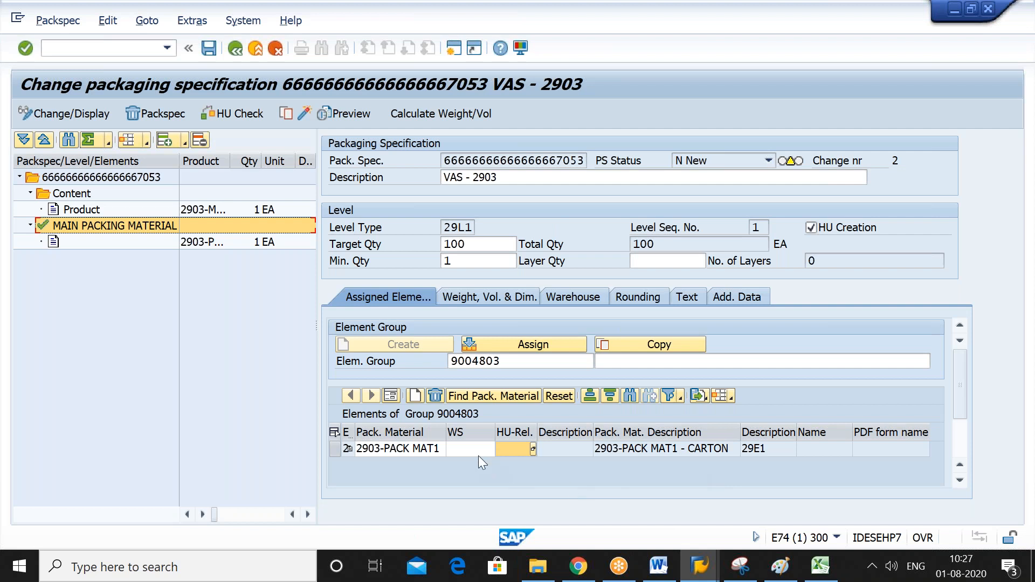
Switch to the warehouse product session and restart the warehouse product transaction with /N/SCWM/MAT1.
left_click(442, 448)
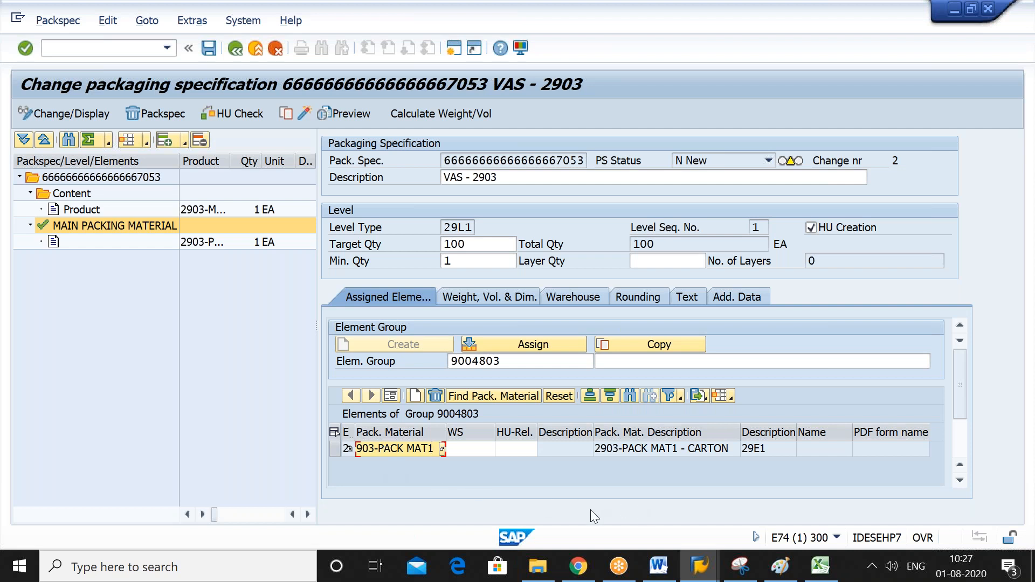
mouse_move(699, 573)
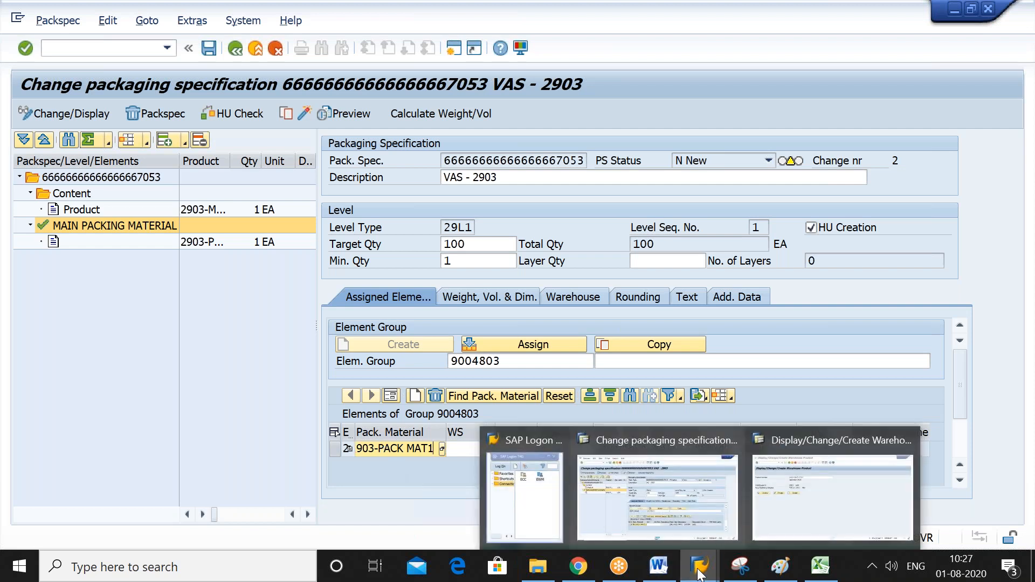
left_click(816, 496)
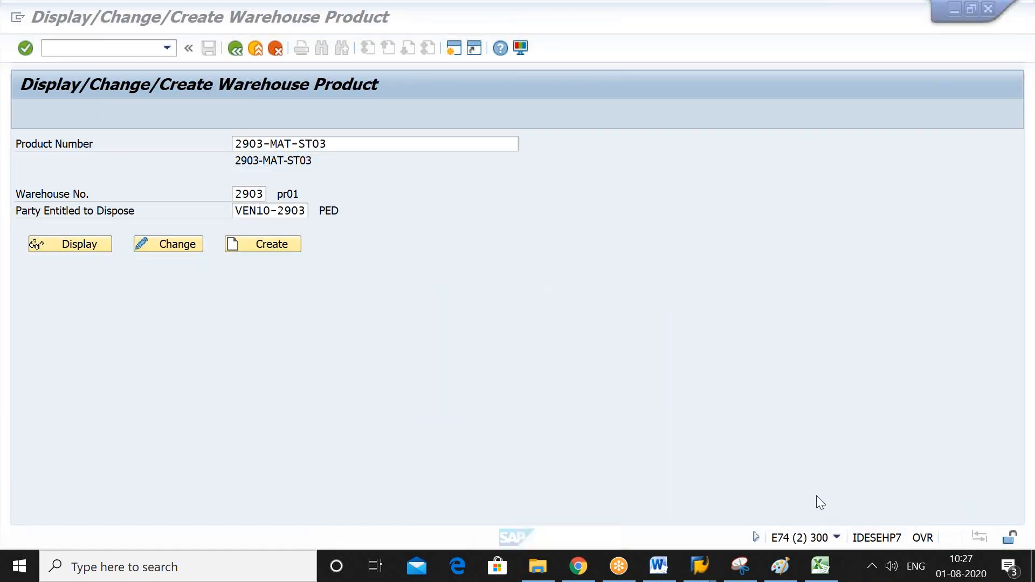
left_click(111, 49)
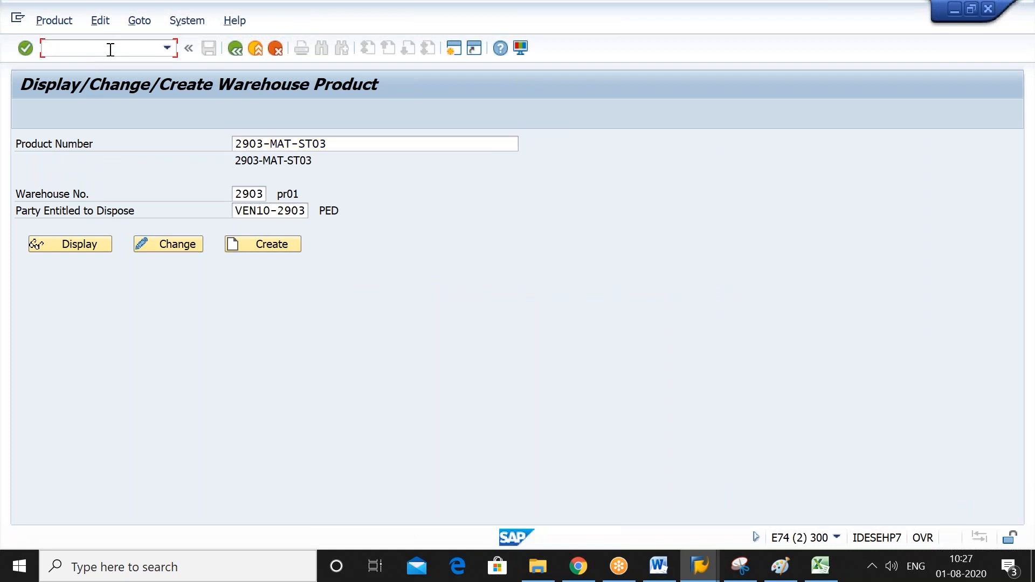
left_click(235, 47)
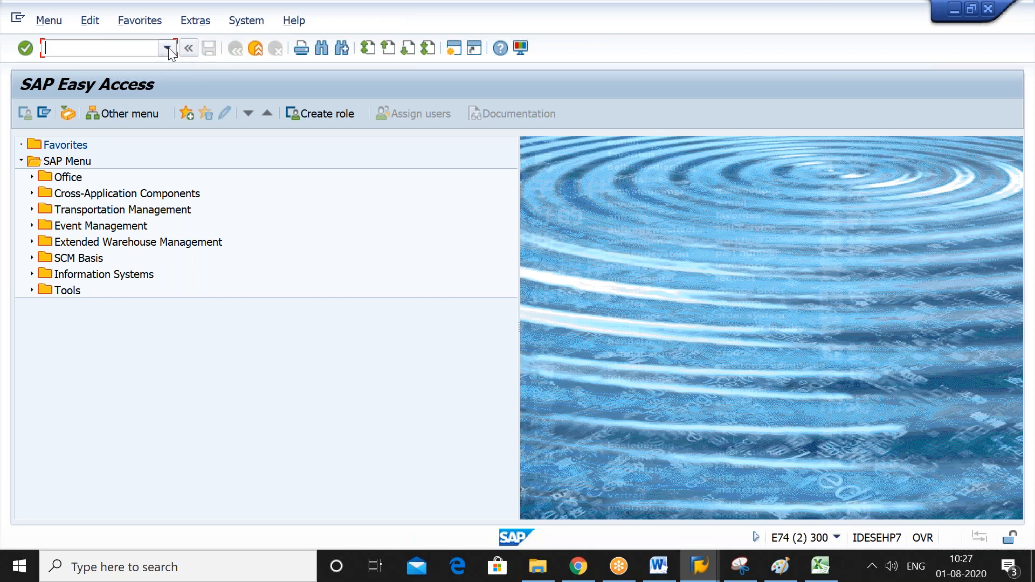
left_click(167, 48)
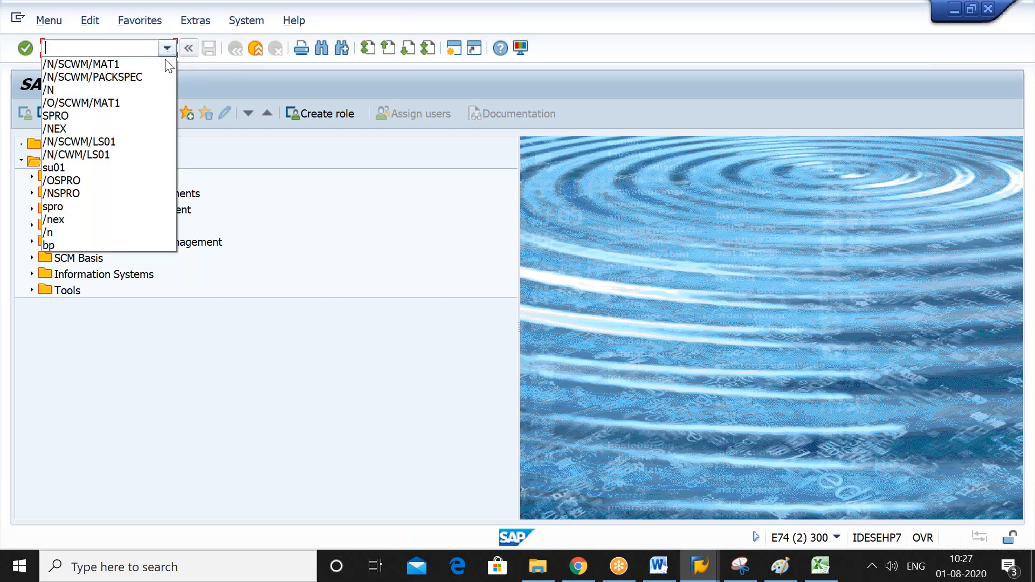
left_click(160, 102)
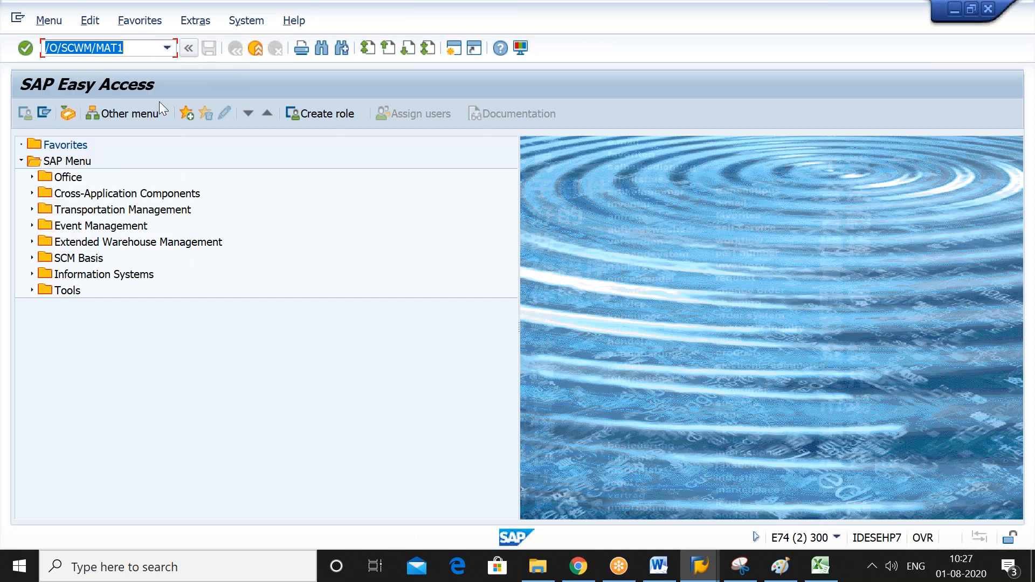
key("Delete")
type("N")
key("Return")
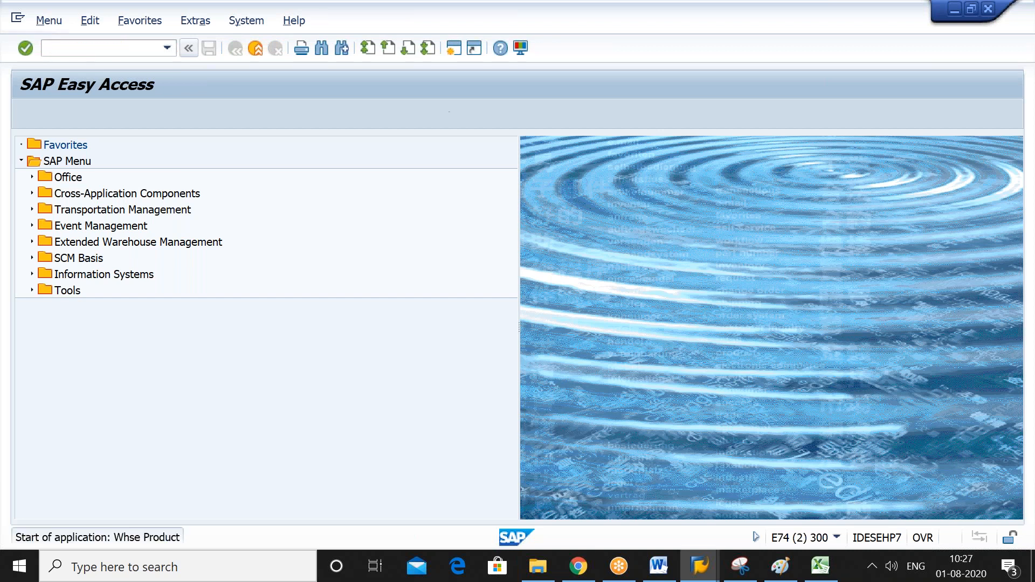
Try the wildcard 2903-* as the product number and set the product number back to 2903-MAT-ST03.
left_click(337, 145)
key("BackSpace")
key("BackSpace")
key("BackSpace")
key("BackSpace")
key("BackSpace")
key("BackSpace")
key("BackSpace")
key("BackSpace")
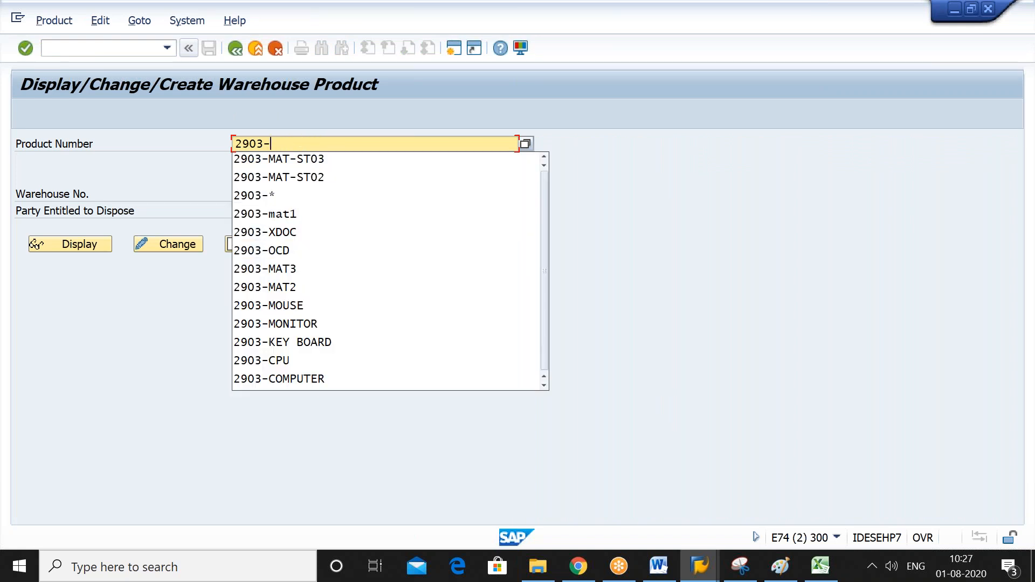
type("*")
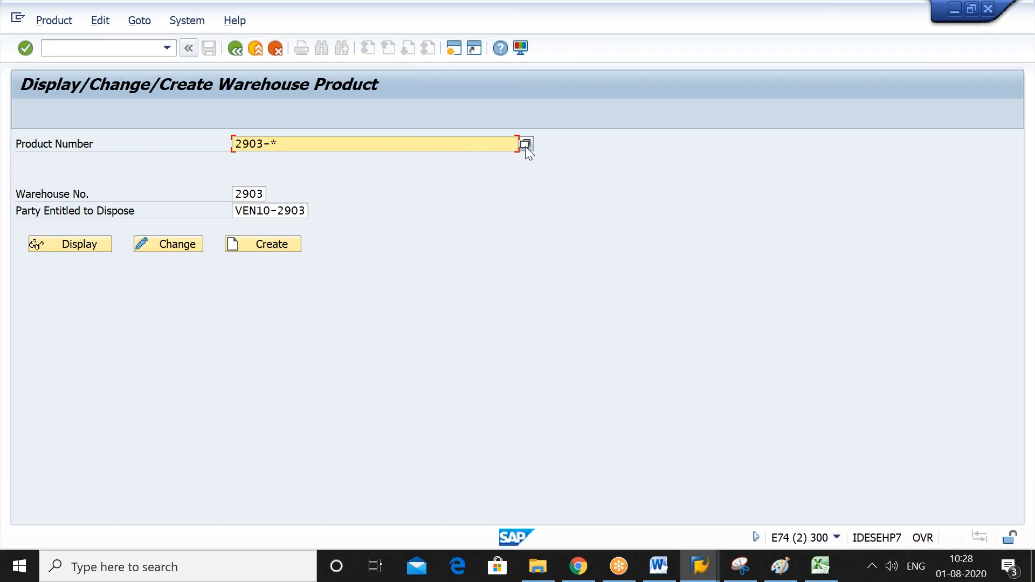
key("BackSpace")
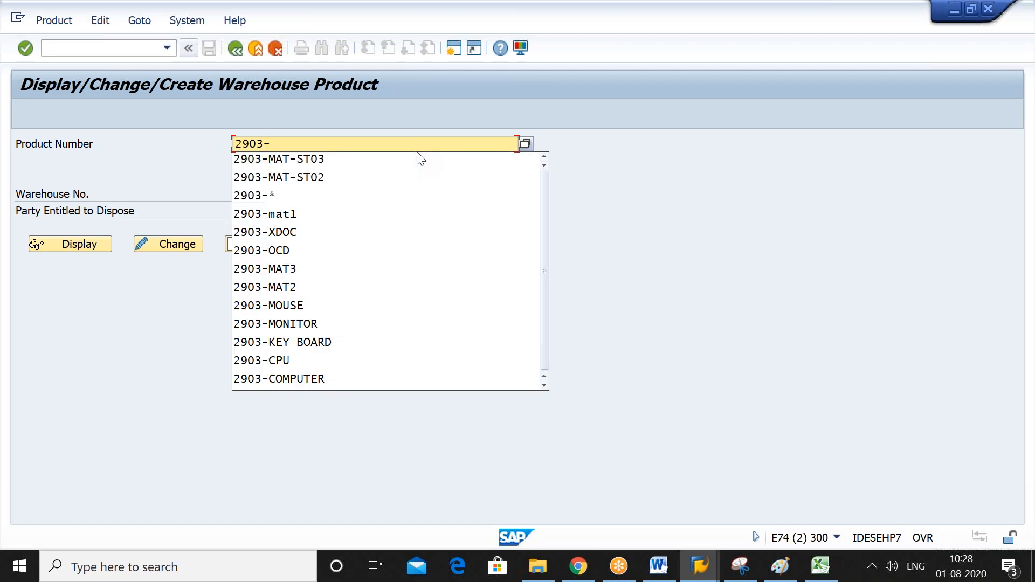
left_click(418, 164)
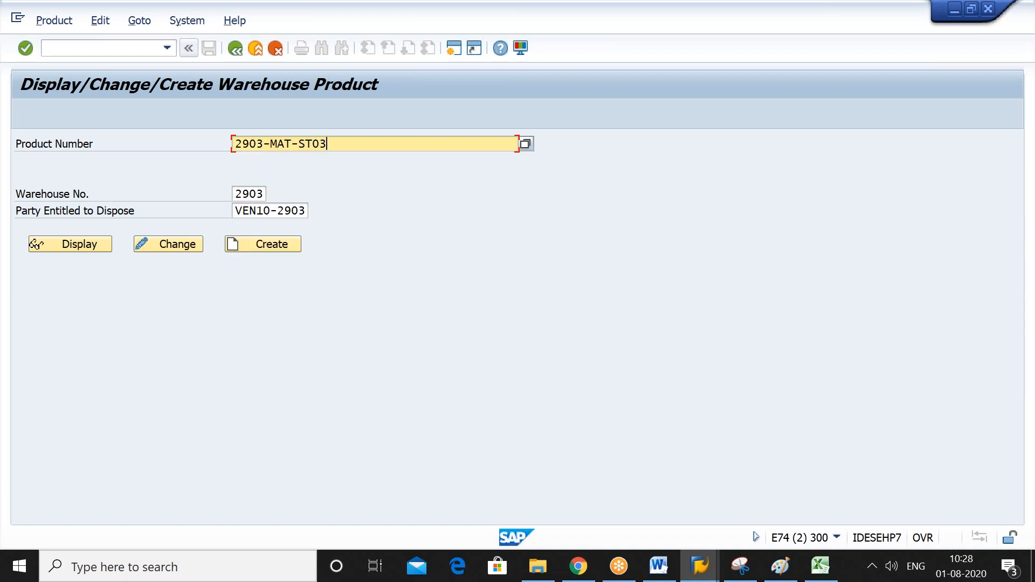
Check the content product in the packaging specification and open warehouse product 2903-MAT-ST03 for change to examine its packaging data.
key("alt+Tab")
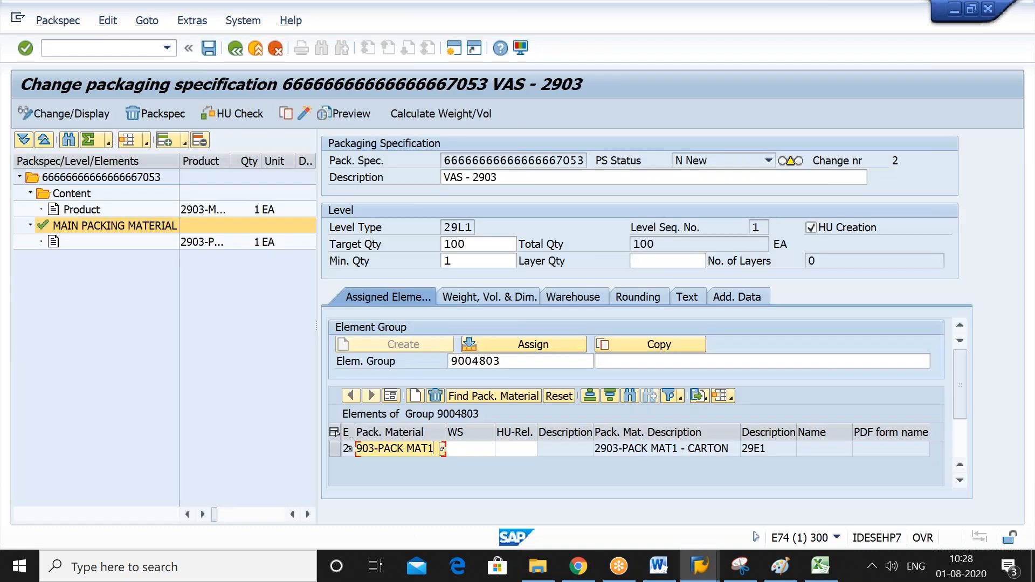
left_click(87, 209)
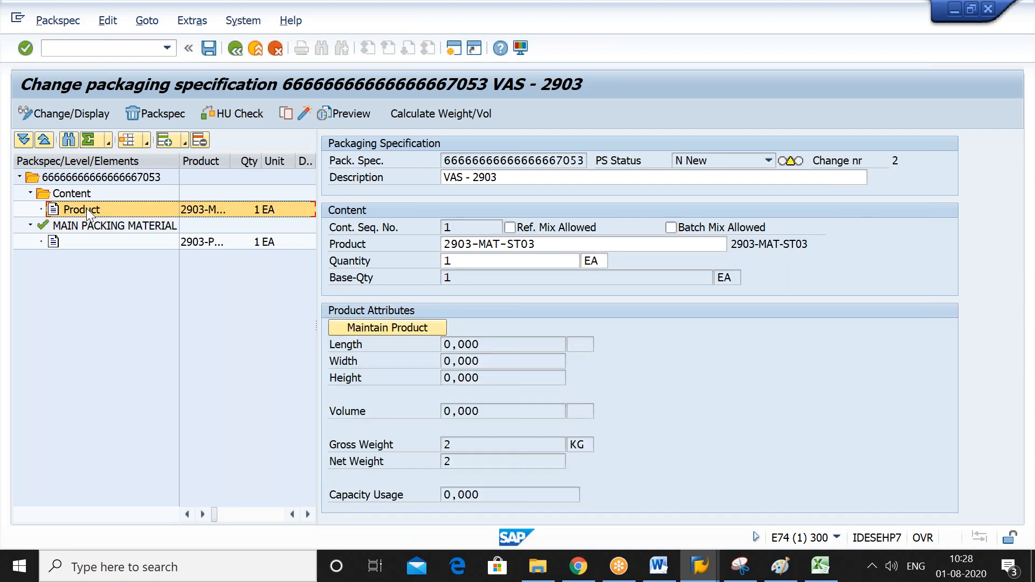
key("alt+Tab")
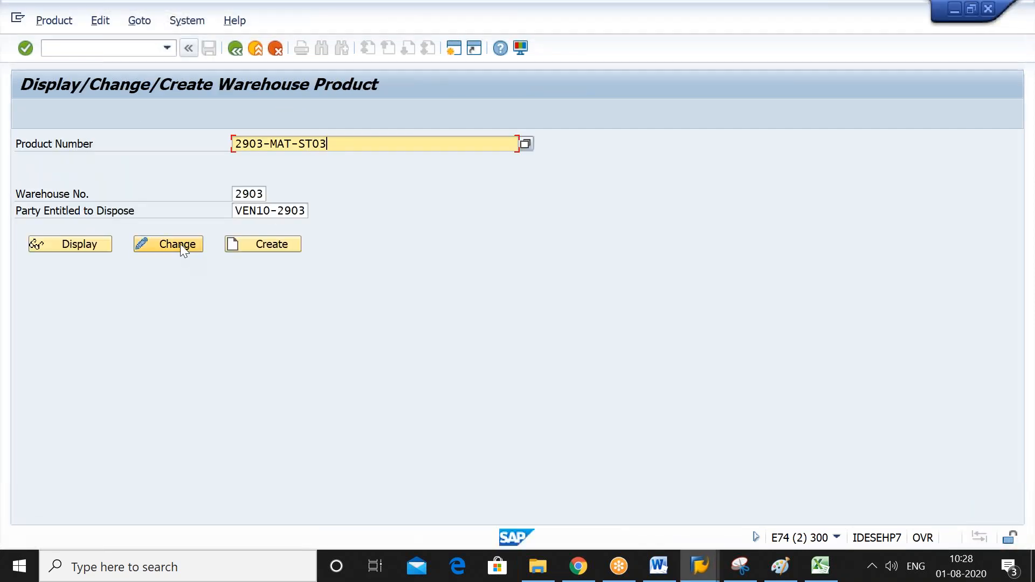
left_click(180, 244)
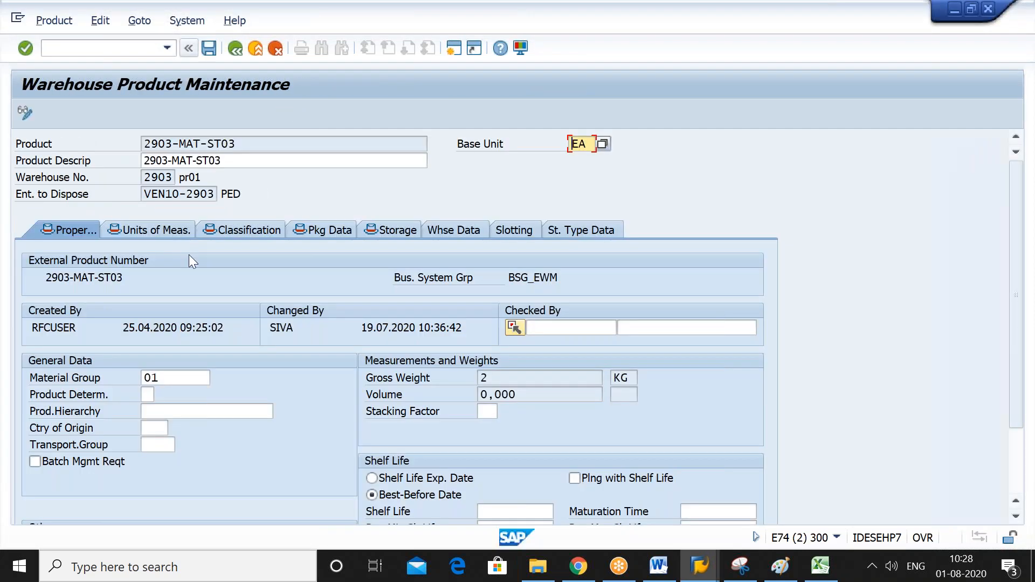
left_click(329, 231)
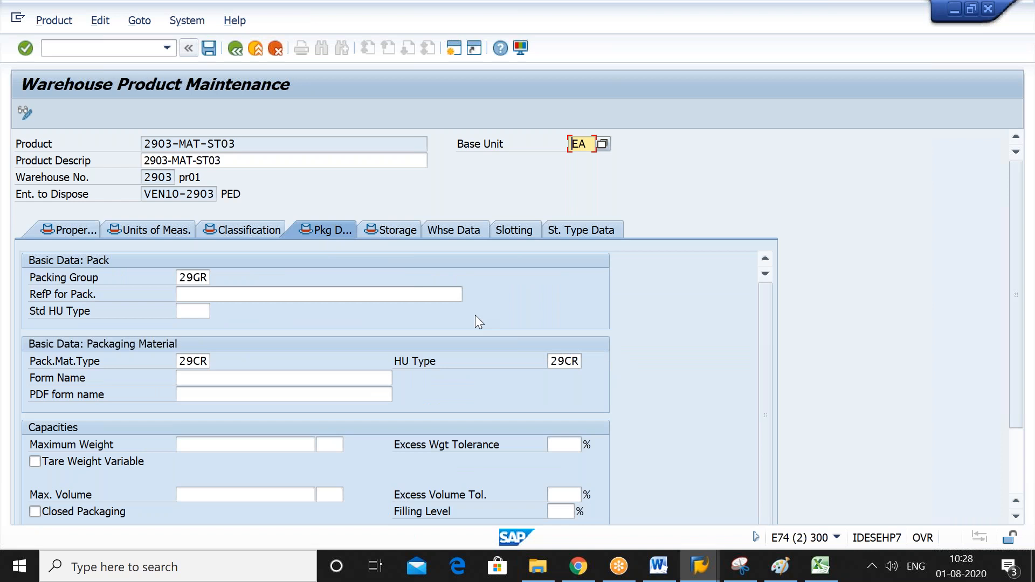
Leave the product's maintenance, search the product numbers for 2903-* and choose 2903-PACK MAT1.
left_click(236, 48)
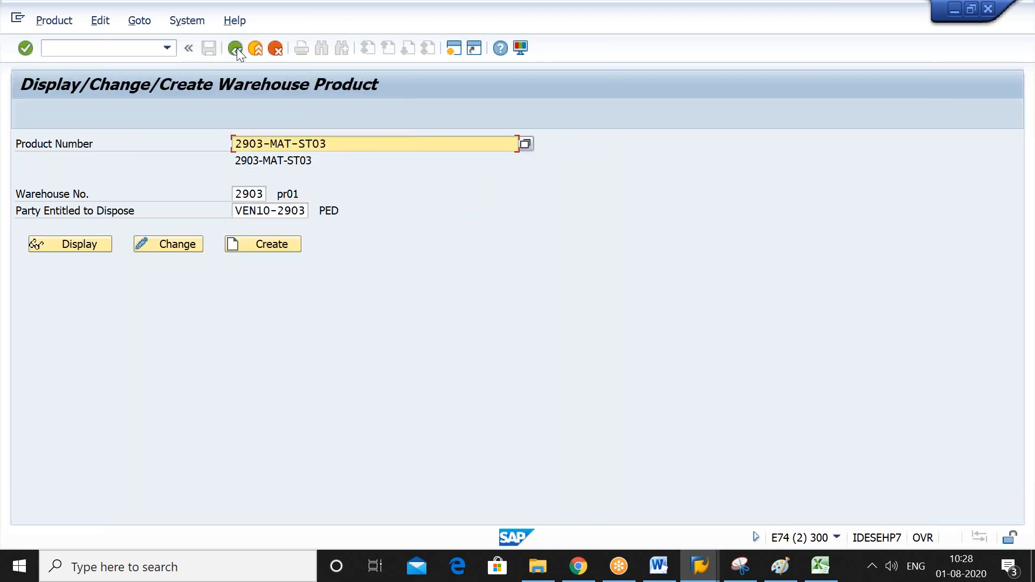
left_click(340, 140)
key("BackSpace")
key("BackSpace")
key("BackSpace")
key("BackSpace")
key("BackSpace")
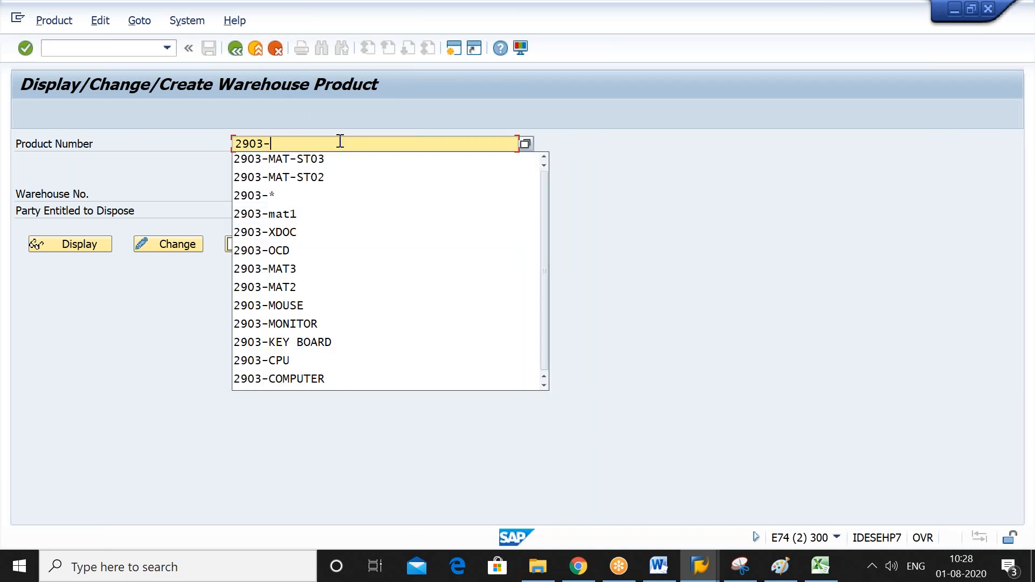
left_click(321, 200)
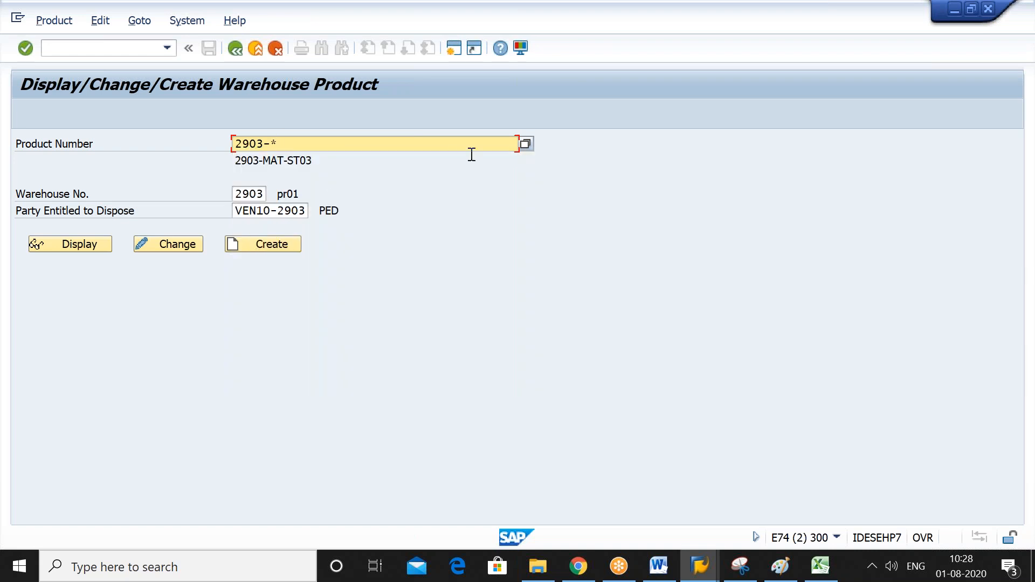
left_click(526, 144)
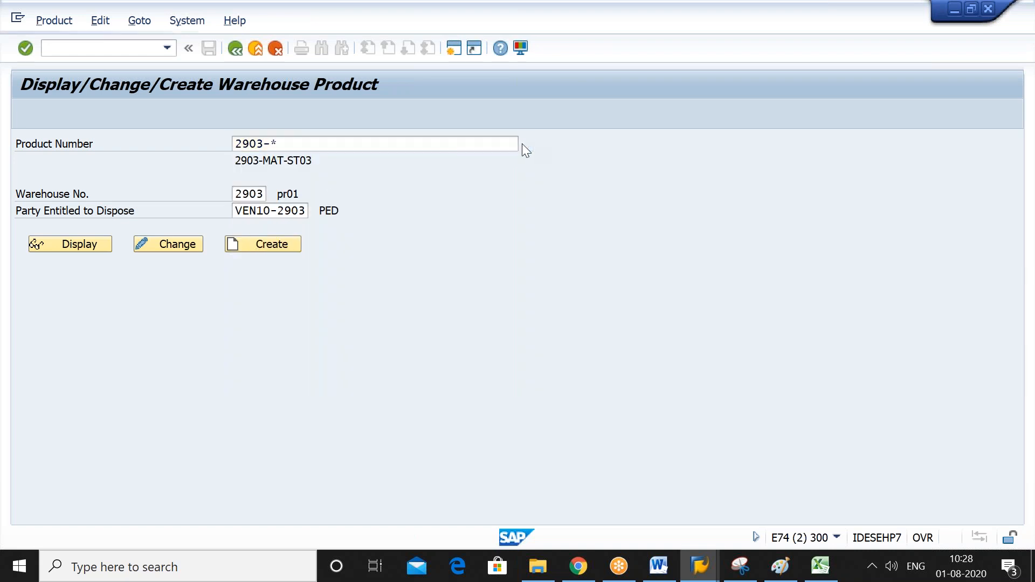
key("Return")
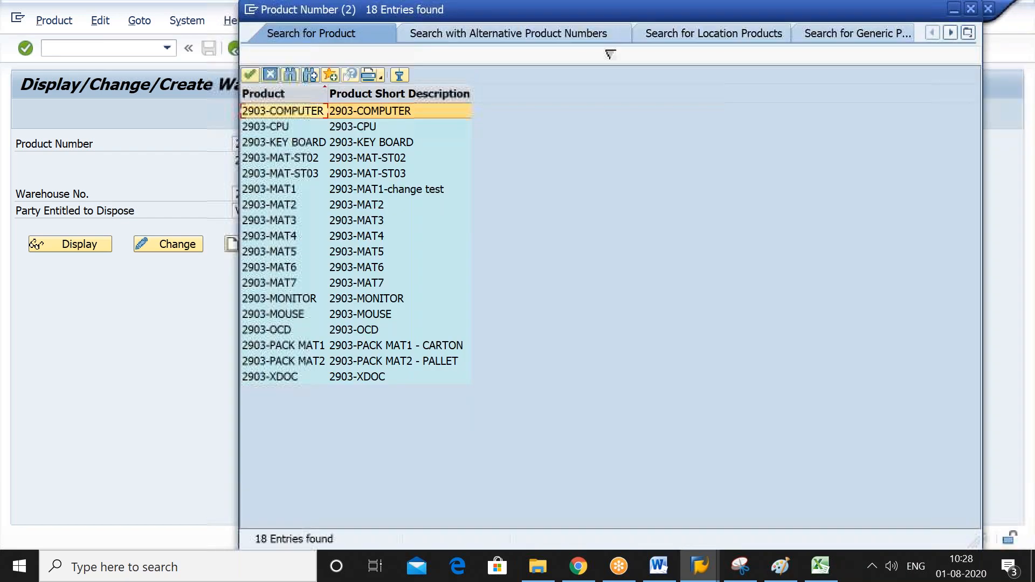
double_click(440, 345)
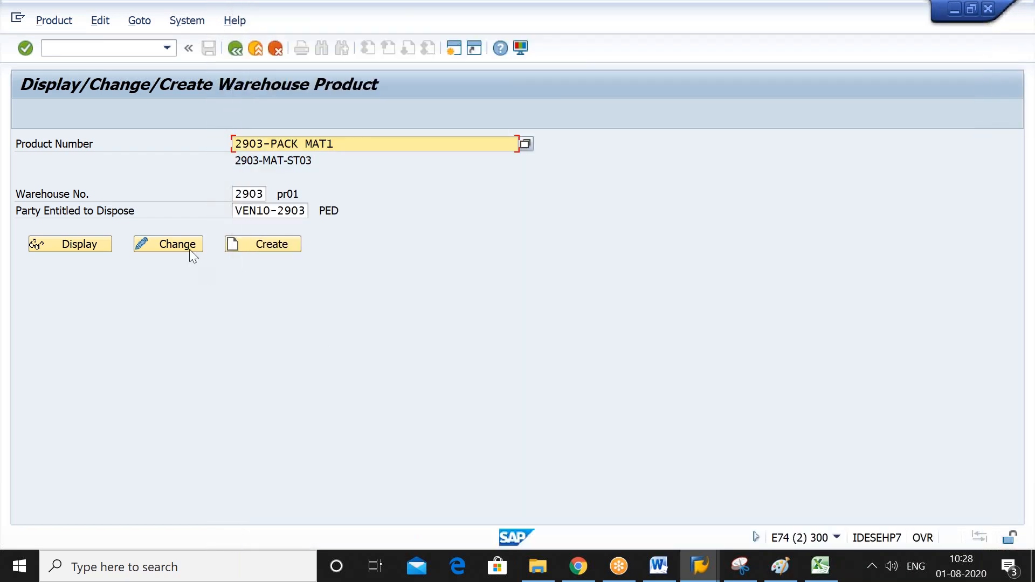
Open warehouse product 2903-PACK MAT1 for change and examine its storage and packaging data.
left_click(186, 244)
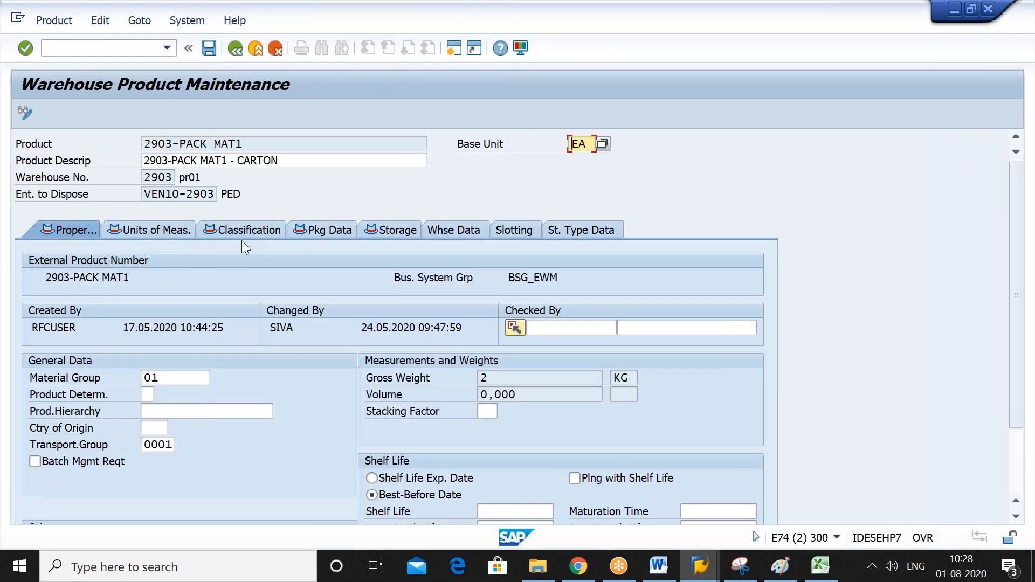
left_click(396, 230)
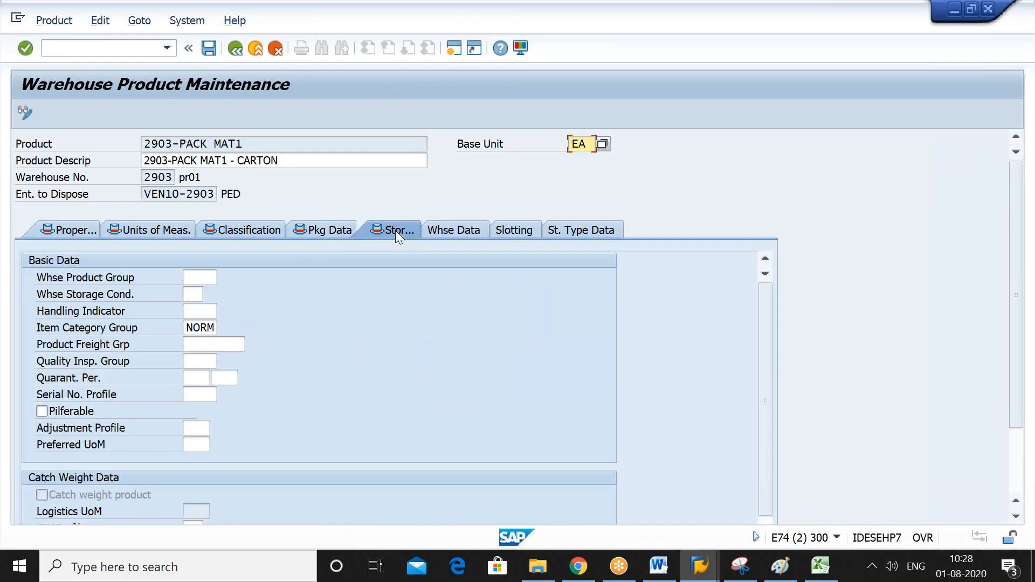
left_click(327, 228)
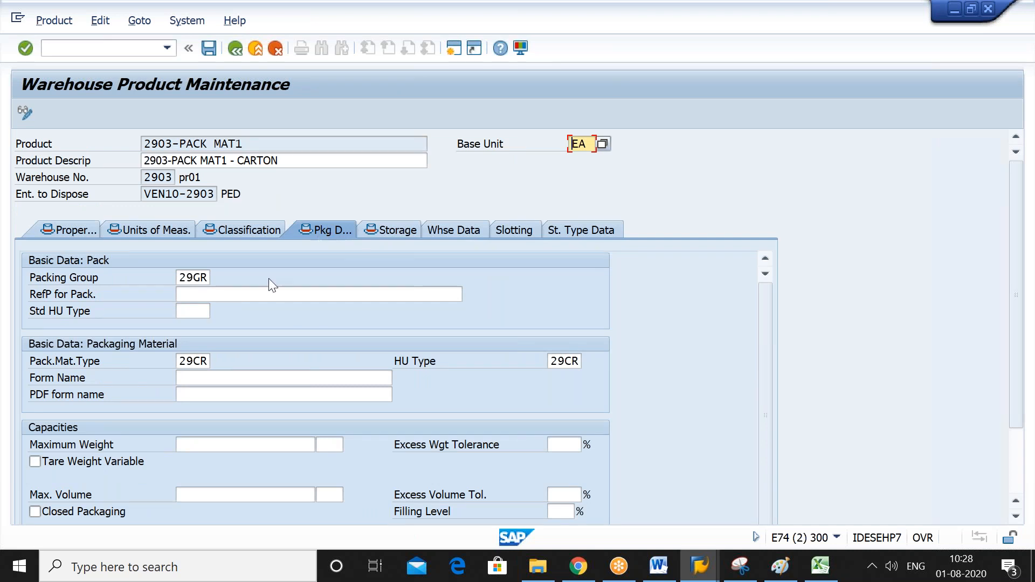
left_click(189, 316)
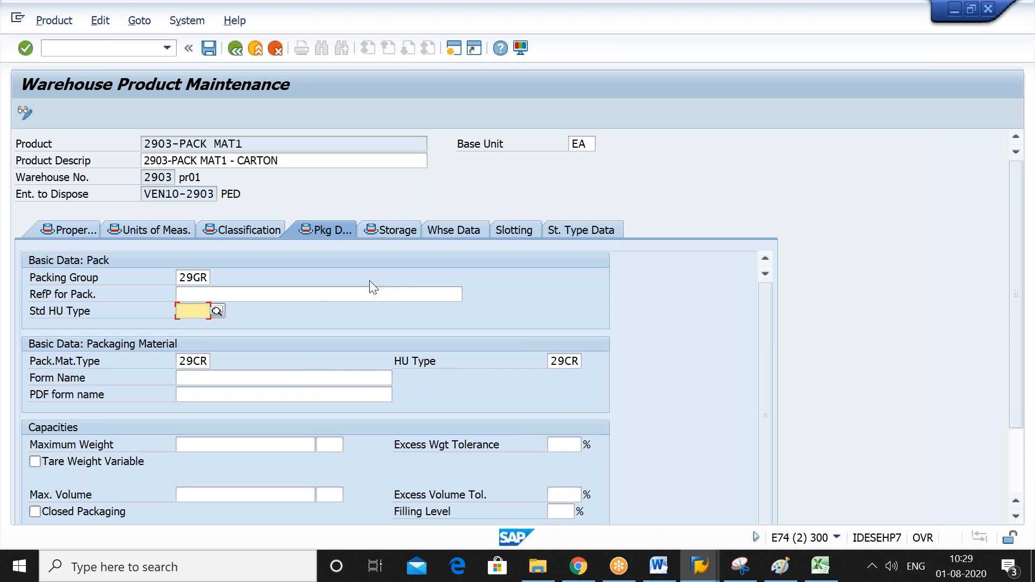
Switch back to the packaging specification and review the warehouse and rounding data of the MAIN PACKING MATERIAL level.
key("alt+Tab")
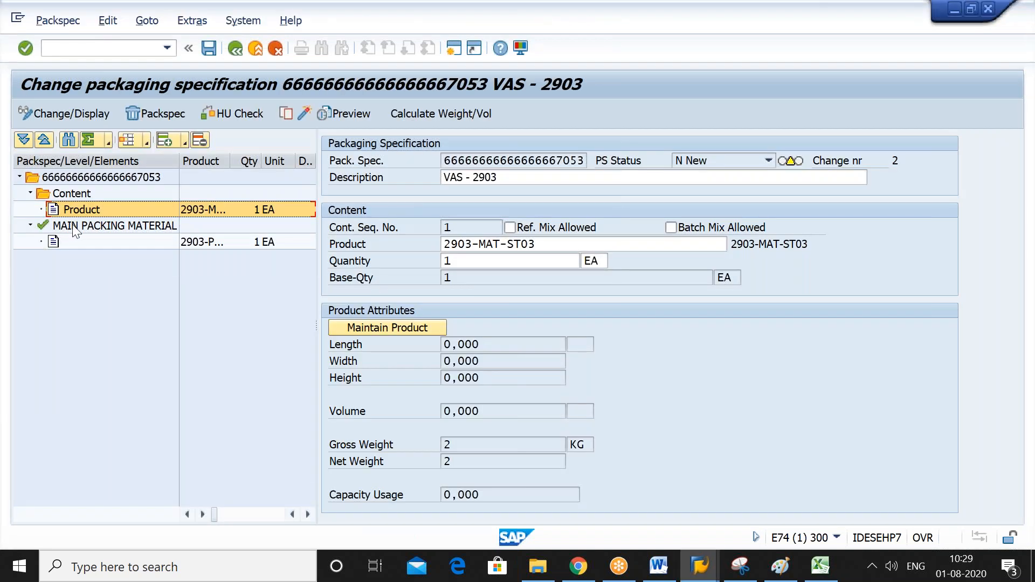
left_click(76, 227)
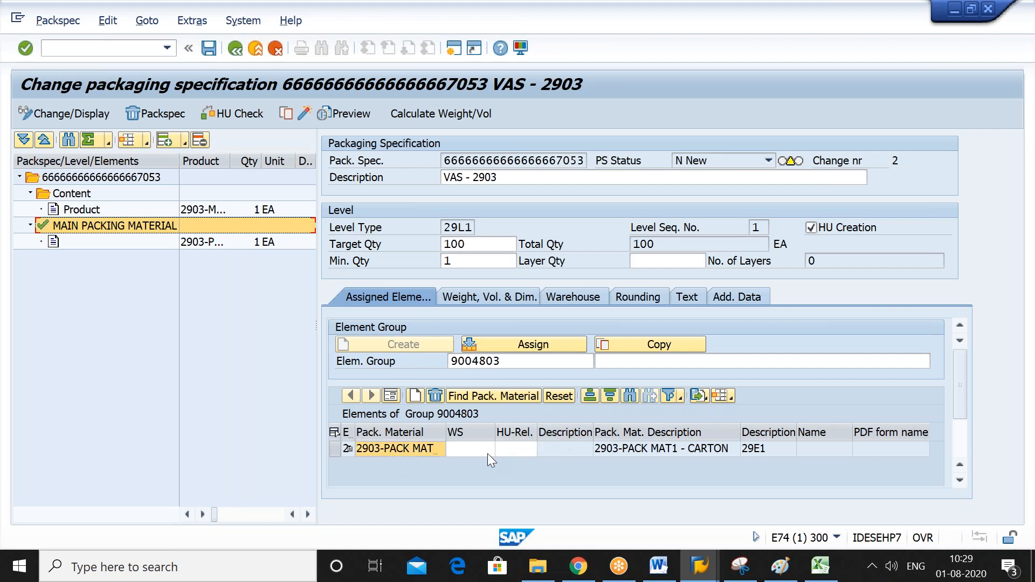
left_click(485, 294)
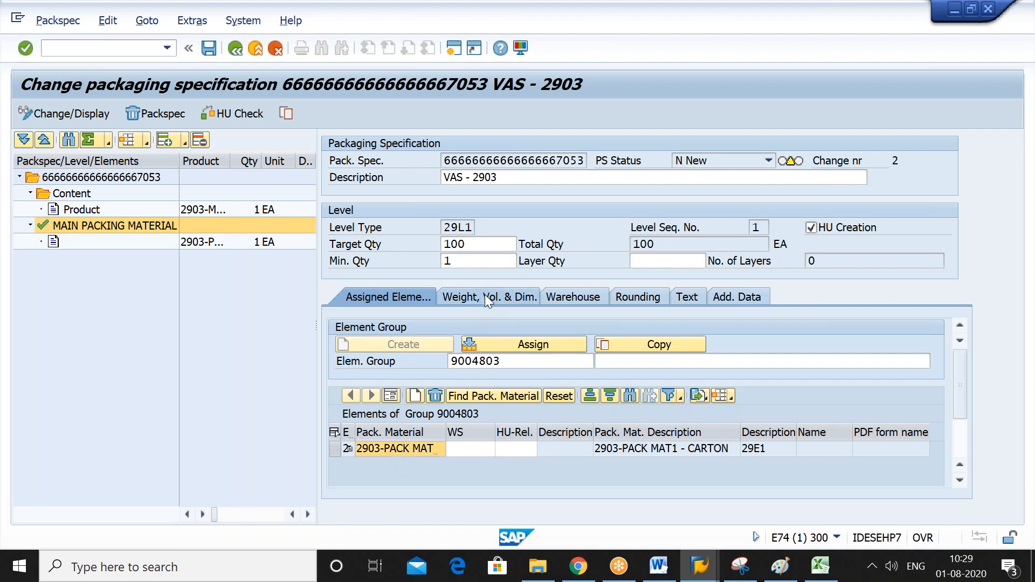
left_click(572, 299)
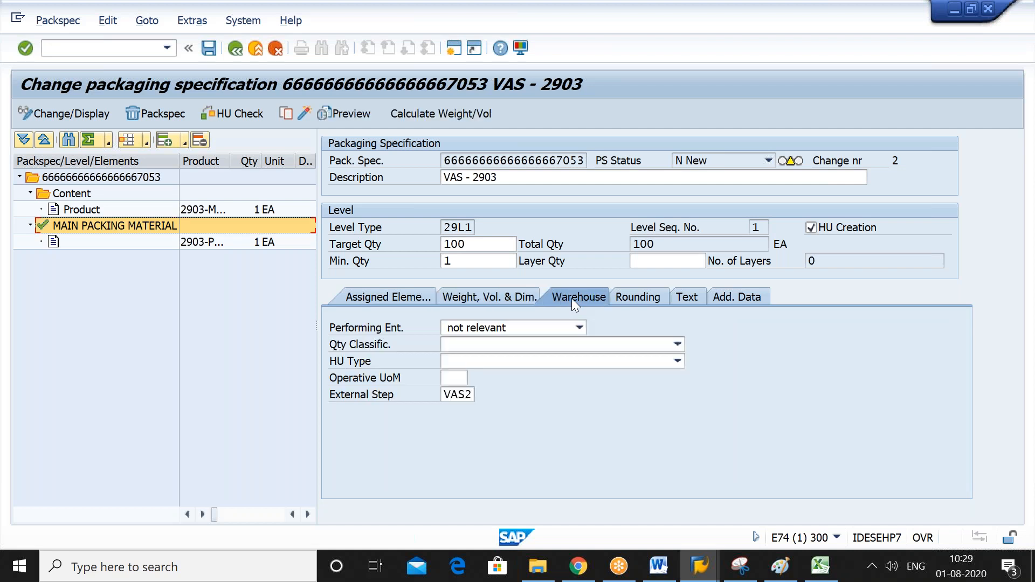
left_click(626, 296)
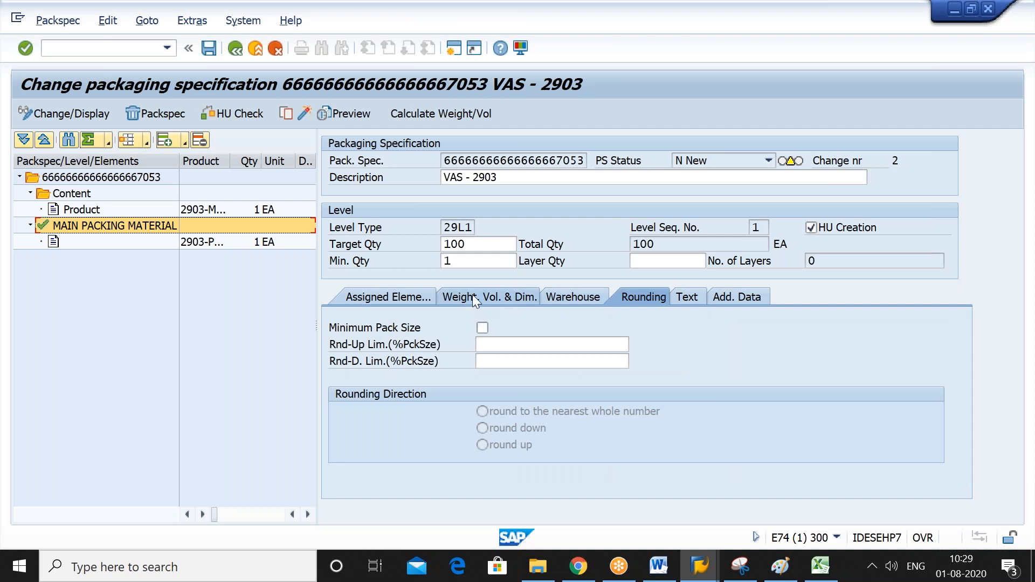
Show the elements assigned to the MAIN PACKING MATERIAL level and try to open the 2903-PACK MAT1 element in form view.
left_click(406, 300)
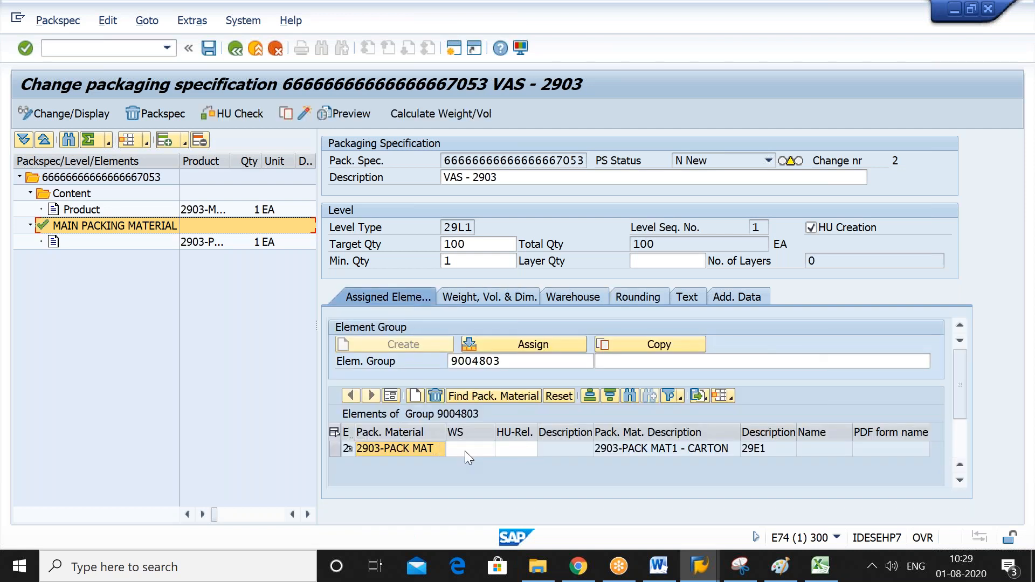
left_click(390, 396)
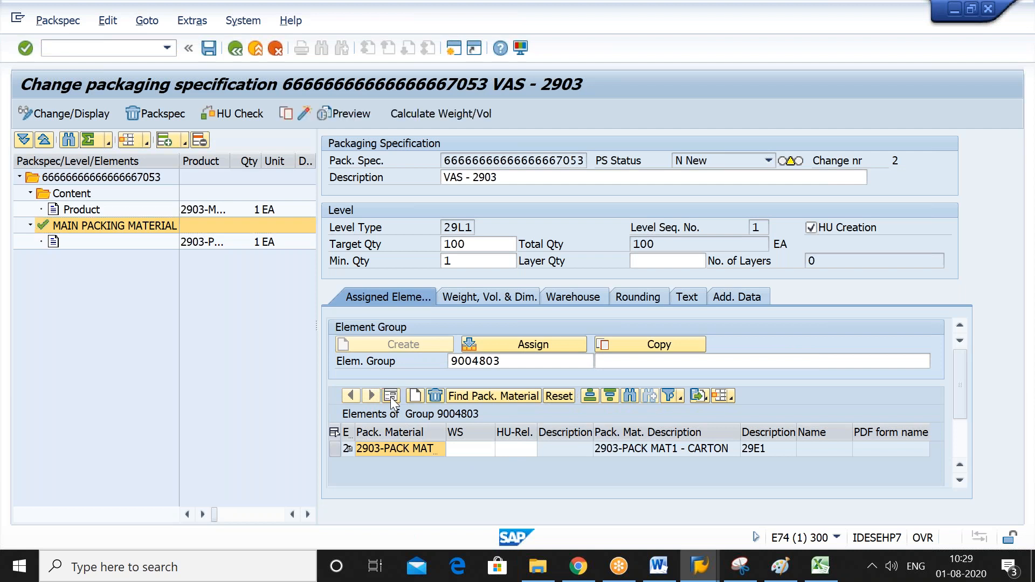
left_click(335, 433)
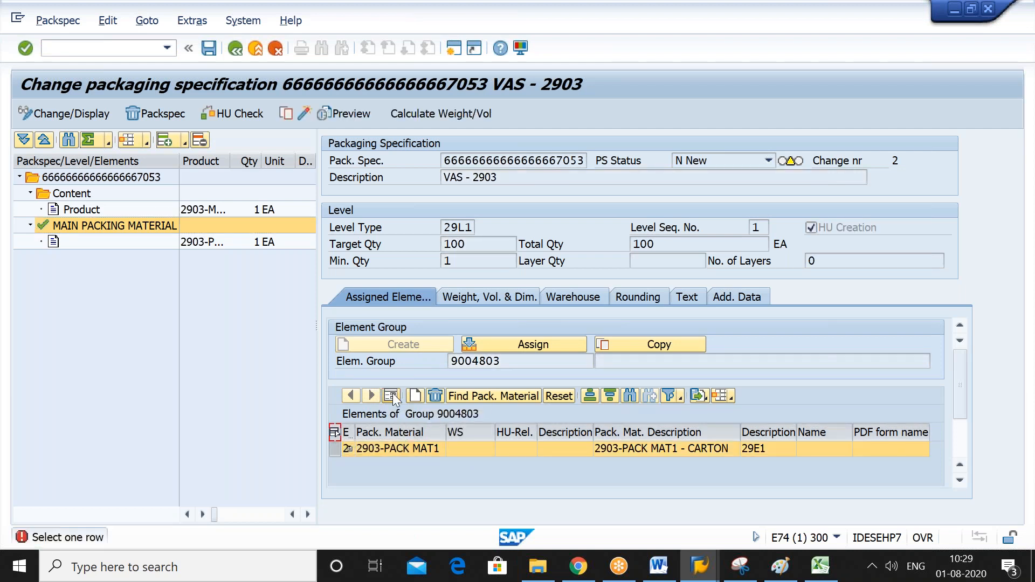
left_click(392, 396)
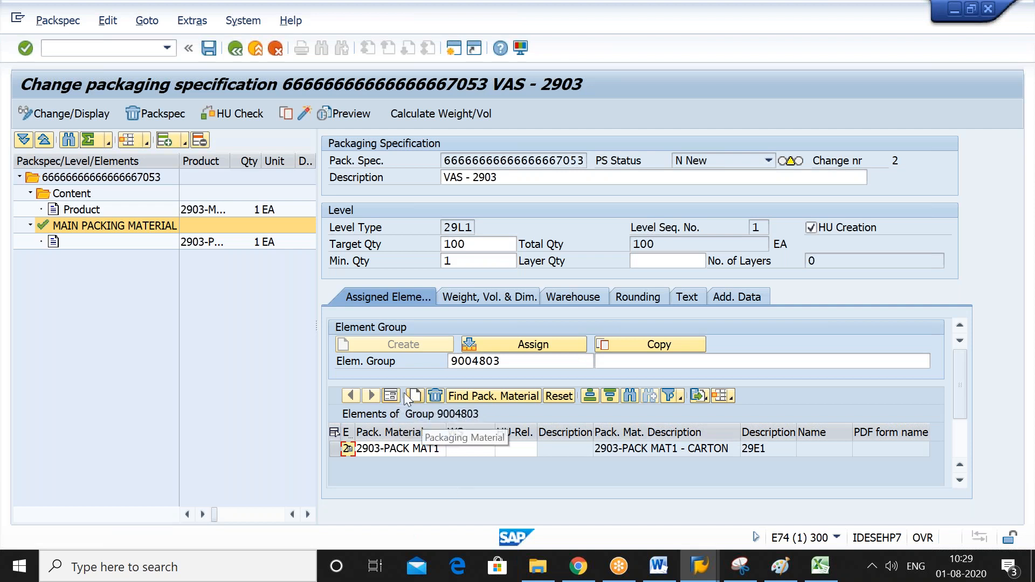
left_click(417, 450)
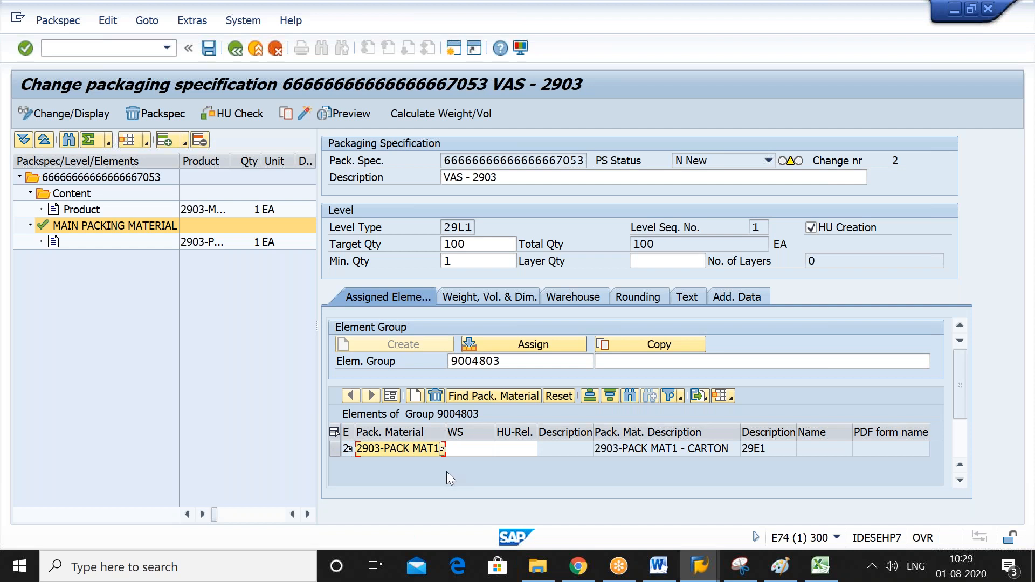
left_click(442, 451)
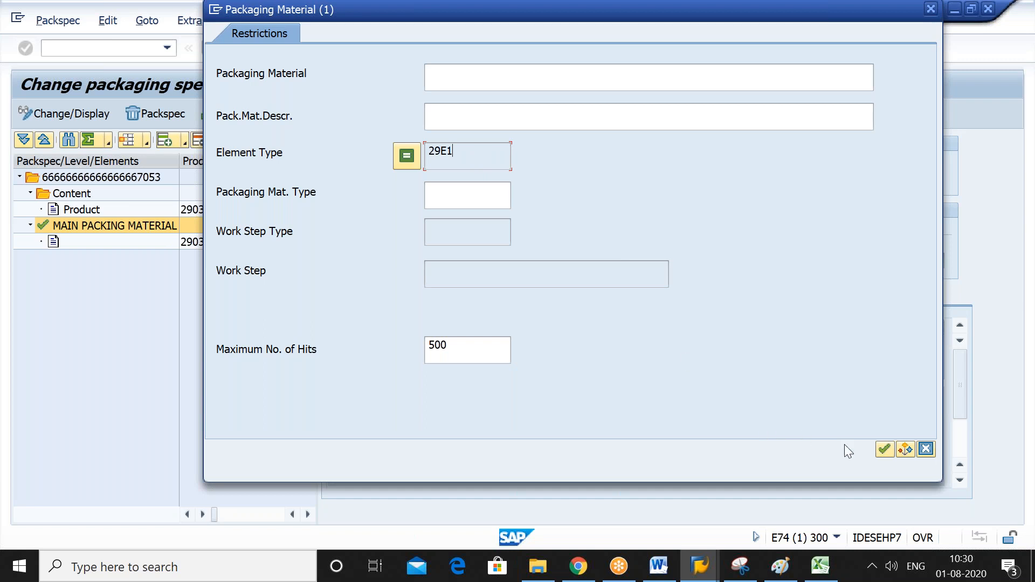
left_click(926, 450)
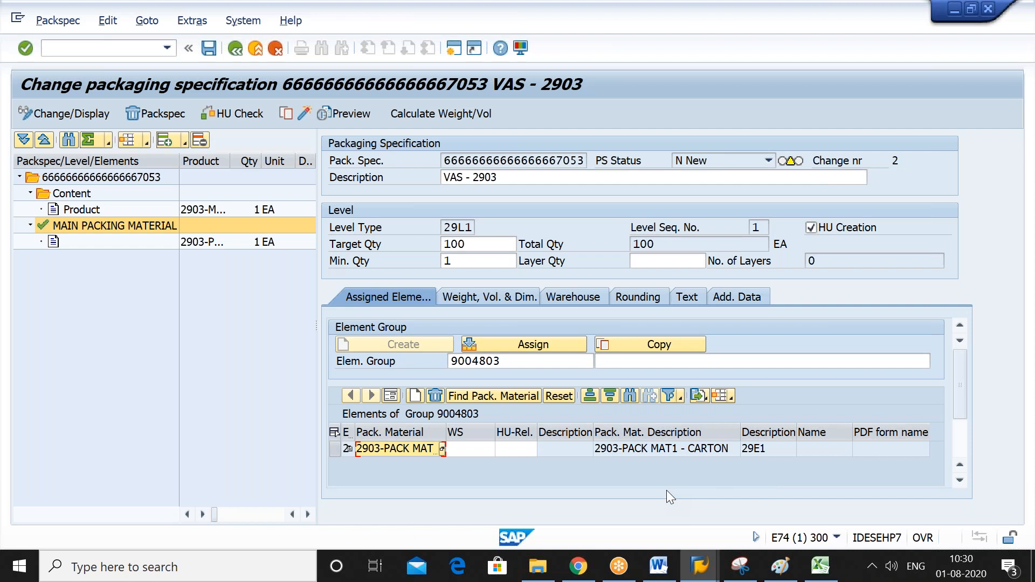
left_click(772, 450)
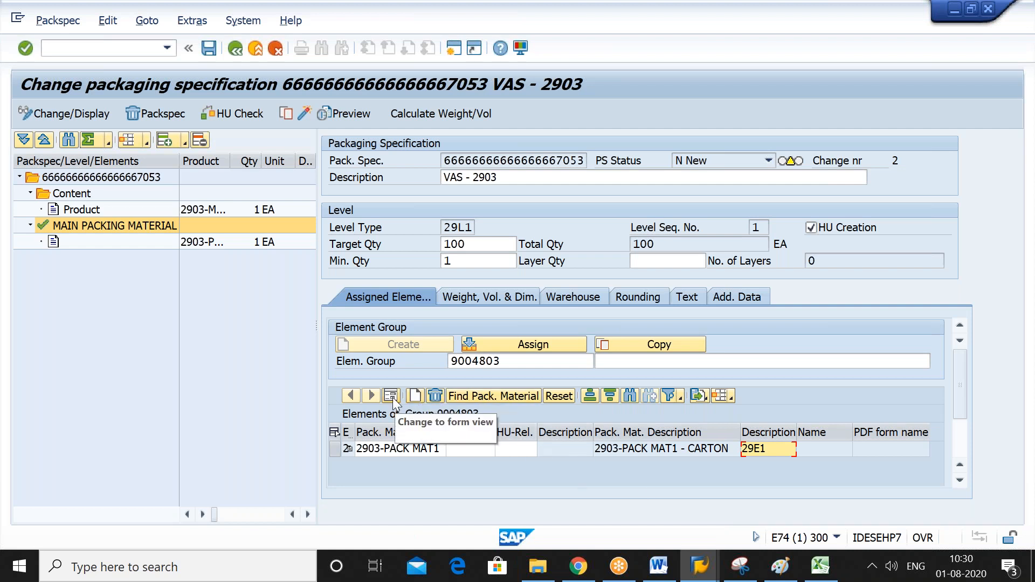
Open the 2903-PACK MAT1 element in form view and set its HU-Relevance to 1 Main Packaging Material.
left_click(334, 433)
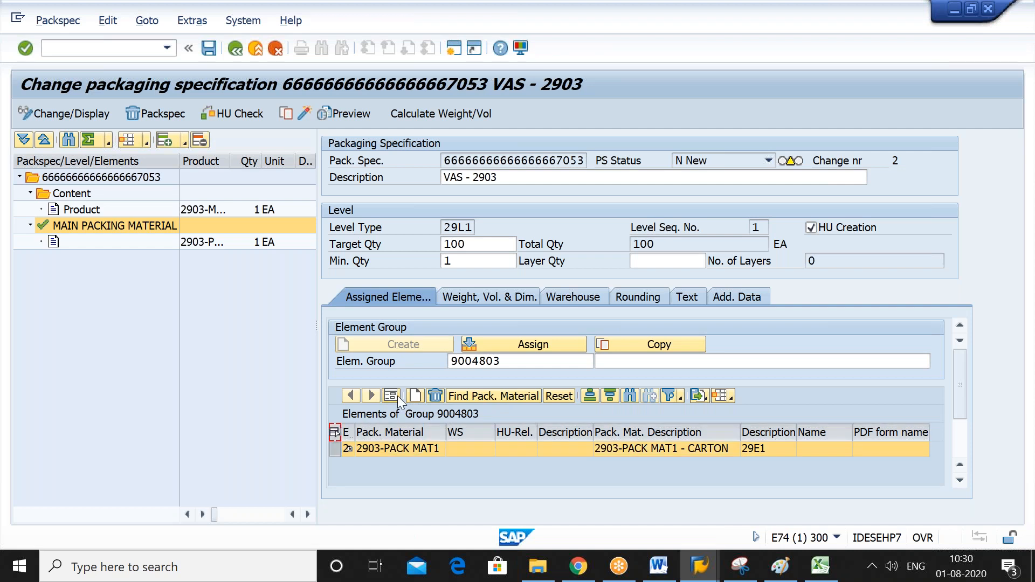
left_click(391, 397)
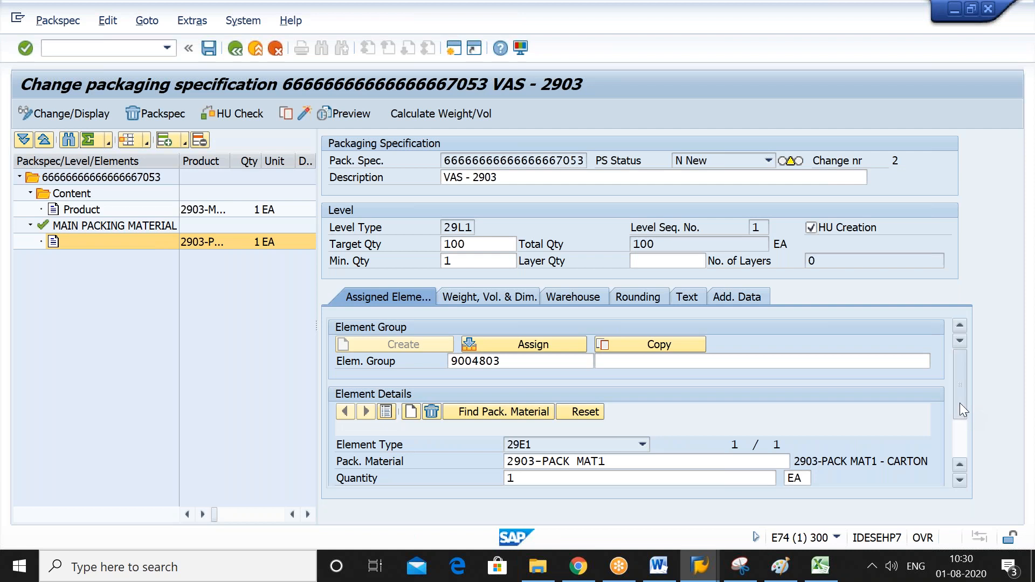
left_click_drag(960, 407, 965, 441)
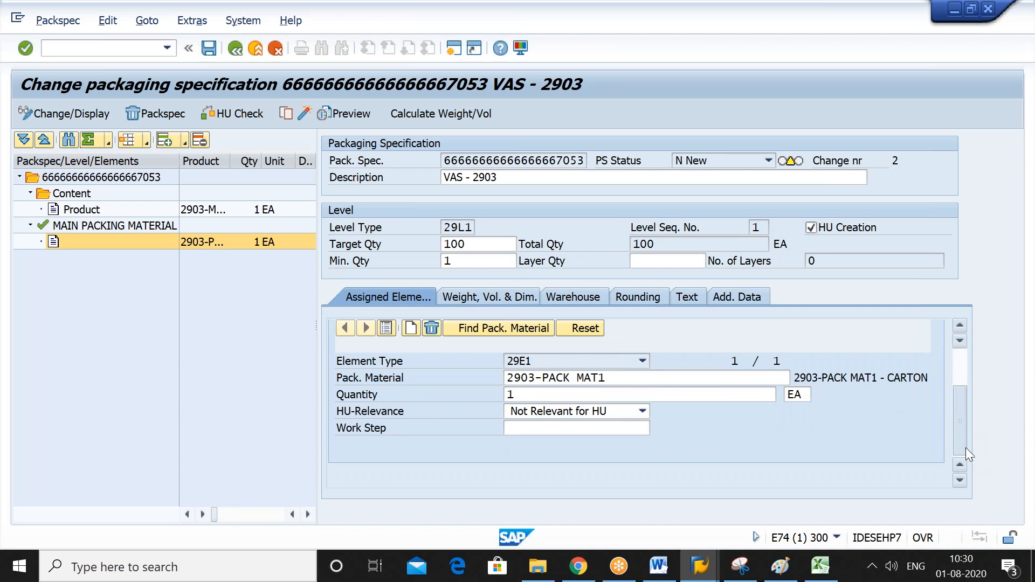
left_click_drag(963, 437, 963, 433)
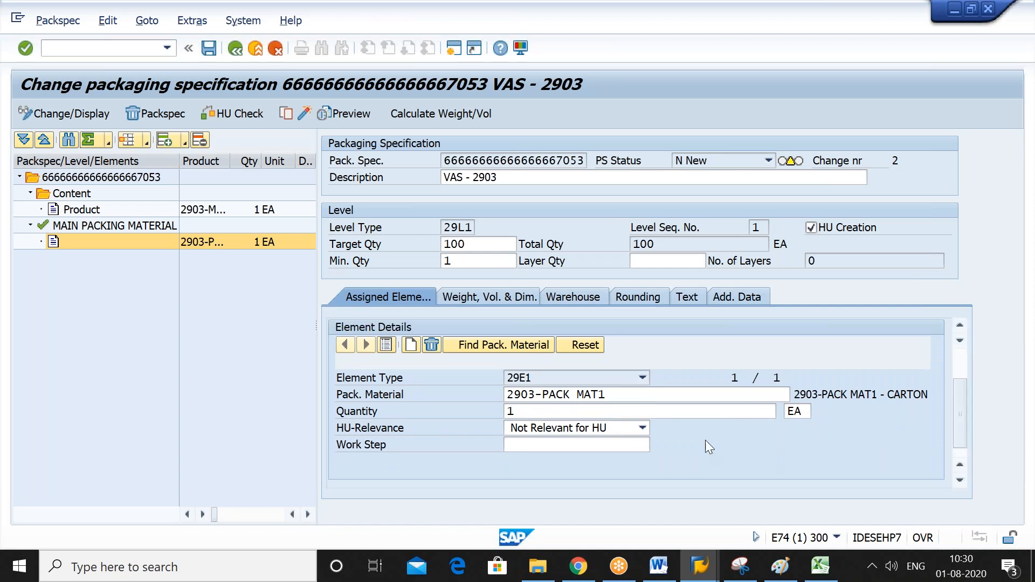
left_click(643, 428)
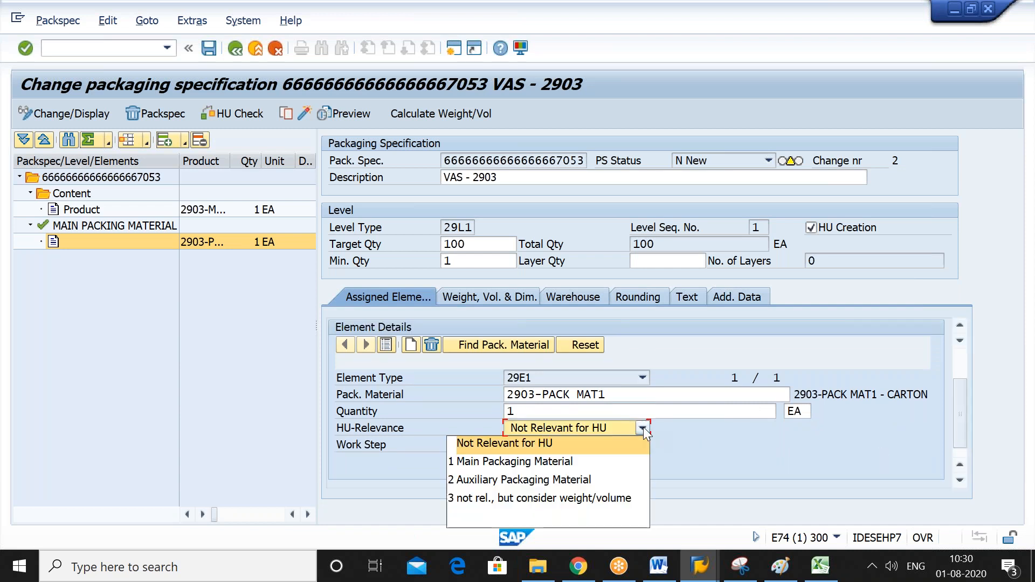
left_click(639, 461)
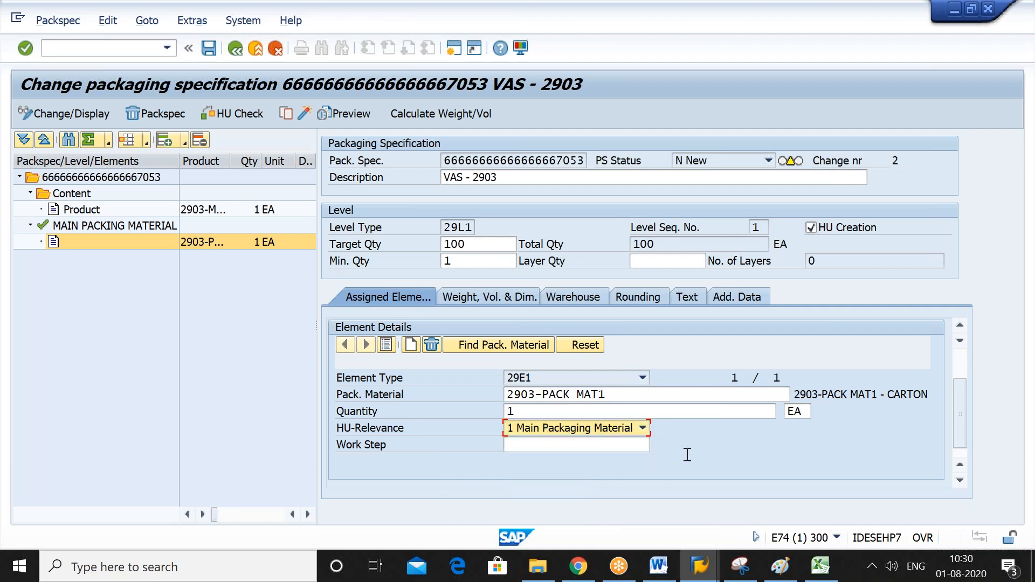
Keep element type 29E1, accept the change to the element group and run the HU check on the packaging specification.
left_click(642, 378)
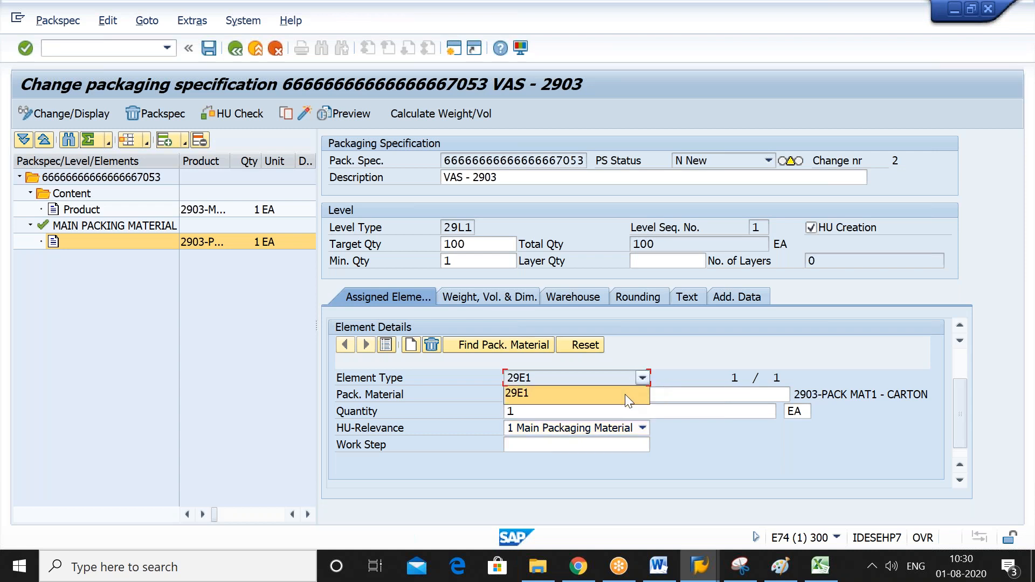
left_click(624, 394)
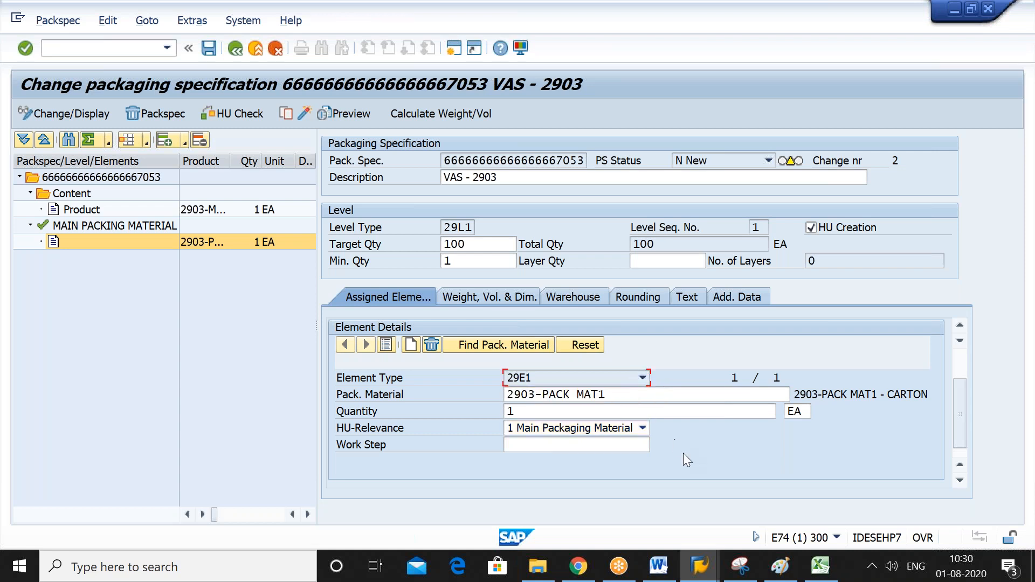
left_click(720, 458)
key("Return")
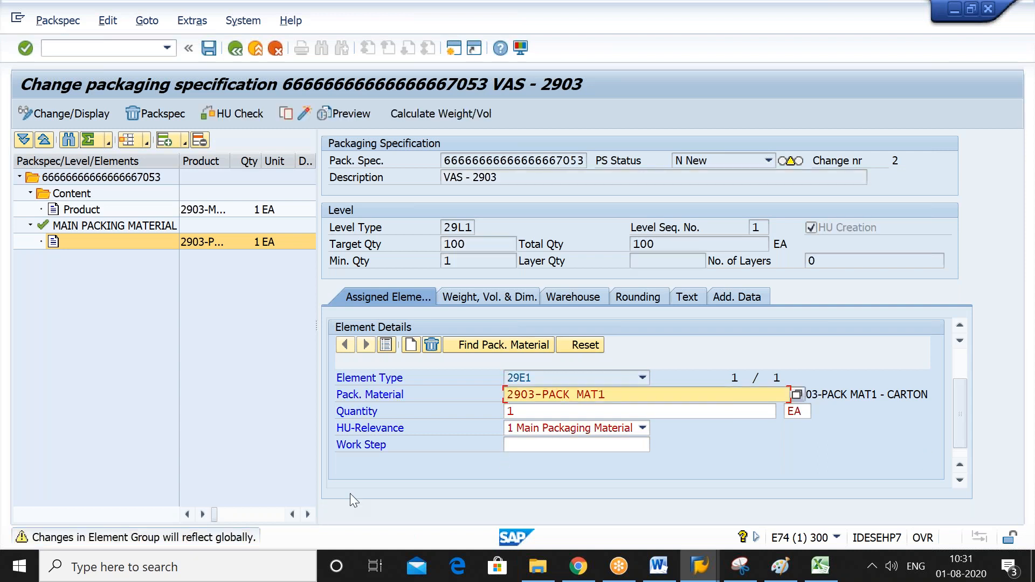
key("Return")
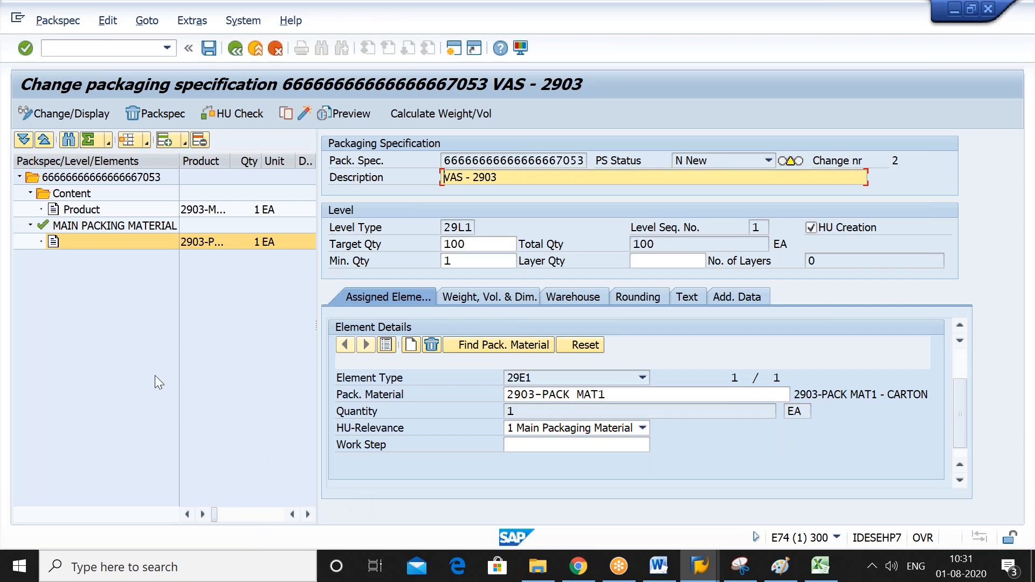
left_click(211, 266)
left_click(244, 115)
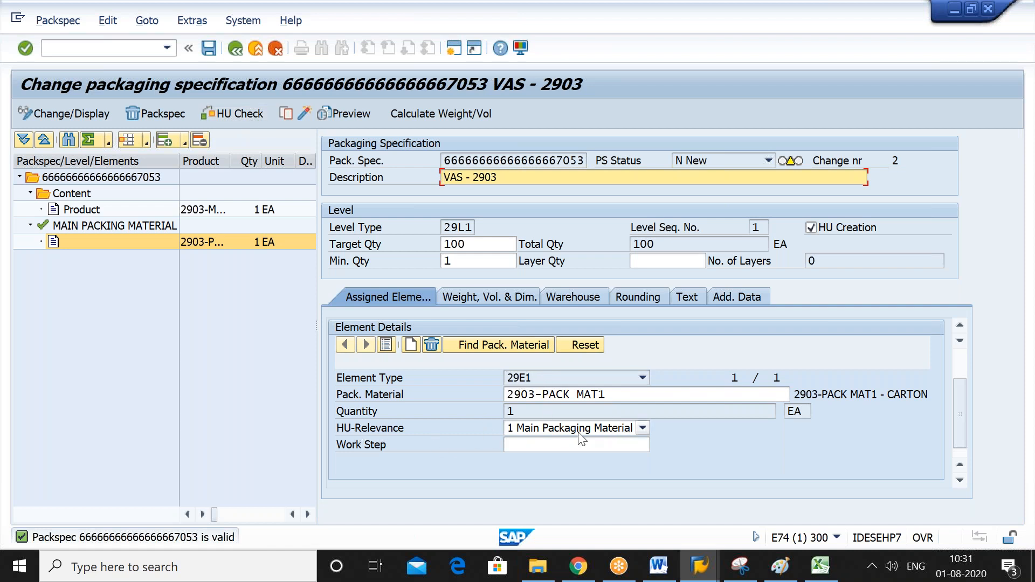
Select 1 Main Packaging Material again as the element's HU-Relevance and activate the packaging specification.
left_click(643, 430)
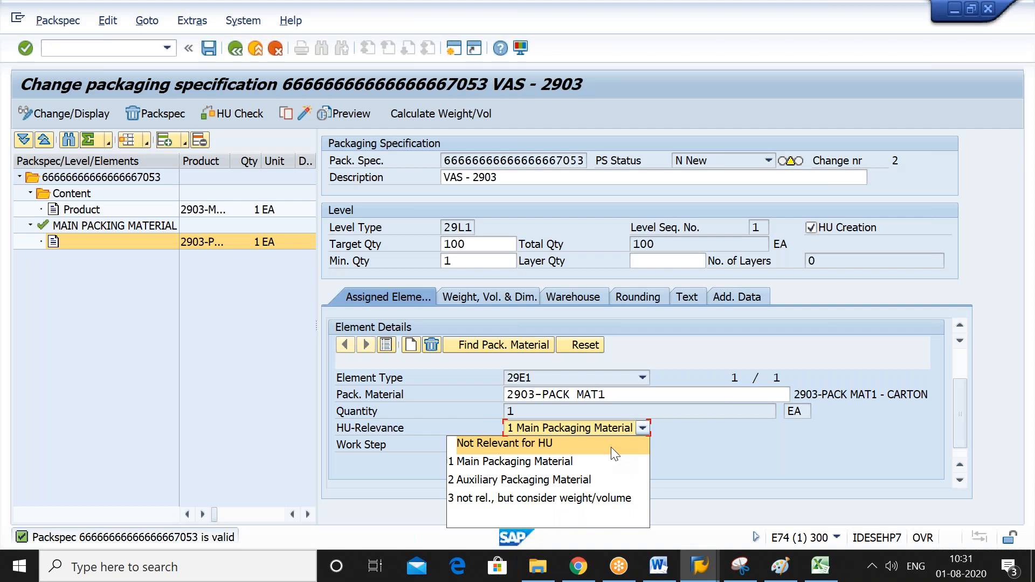
left_click(610, 461)
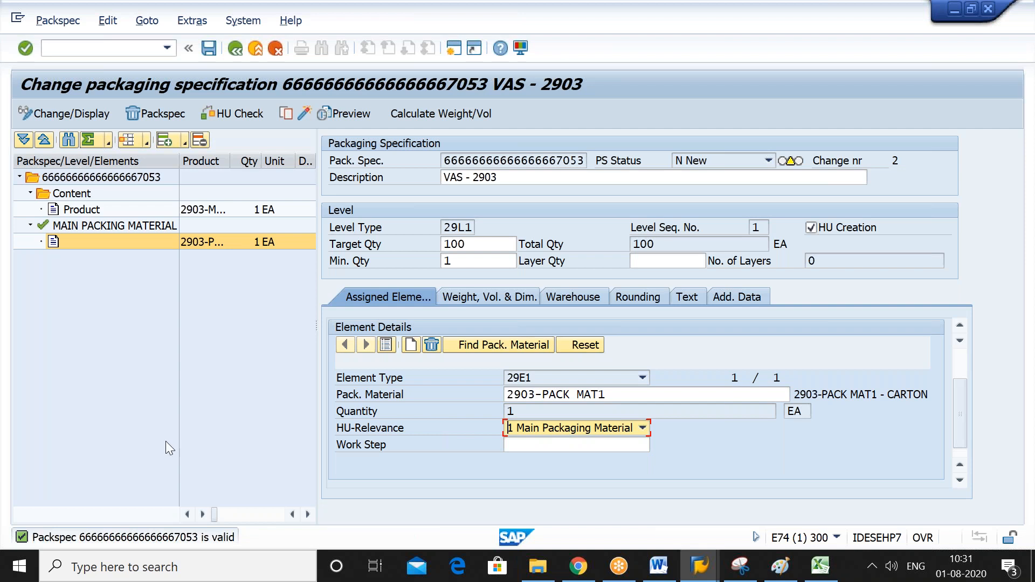
left_click(300, 115)
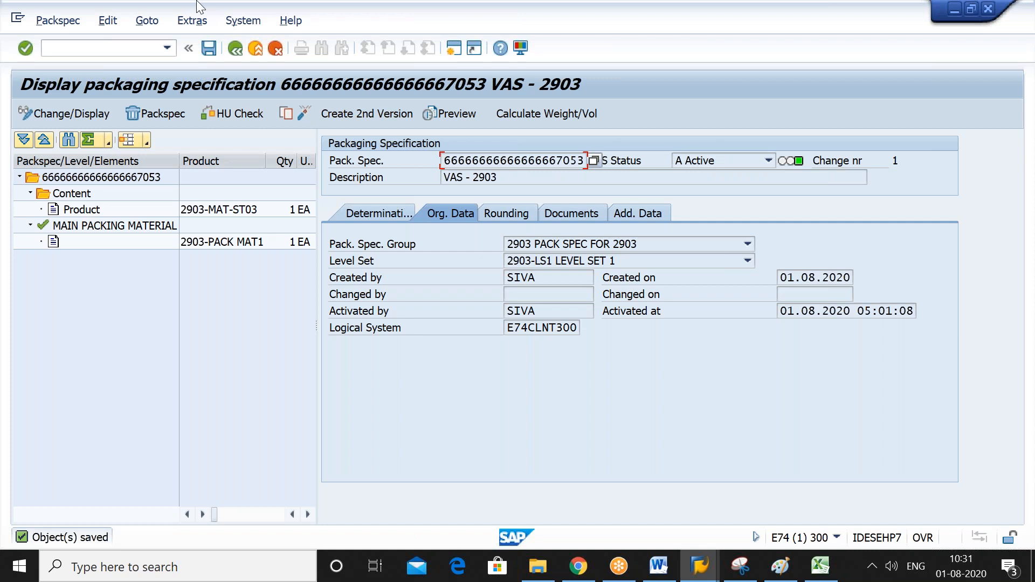
Leave the packaging specification and its overview, and collapse the Extended Warehouse Management folder in SAP Easy Access.
left_click(235, 49)
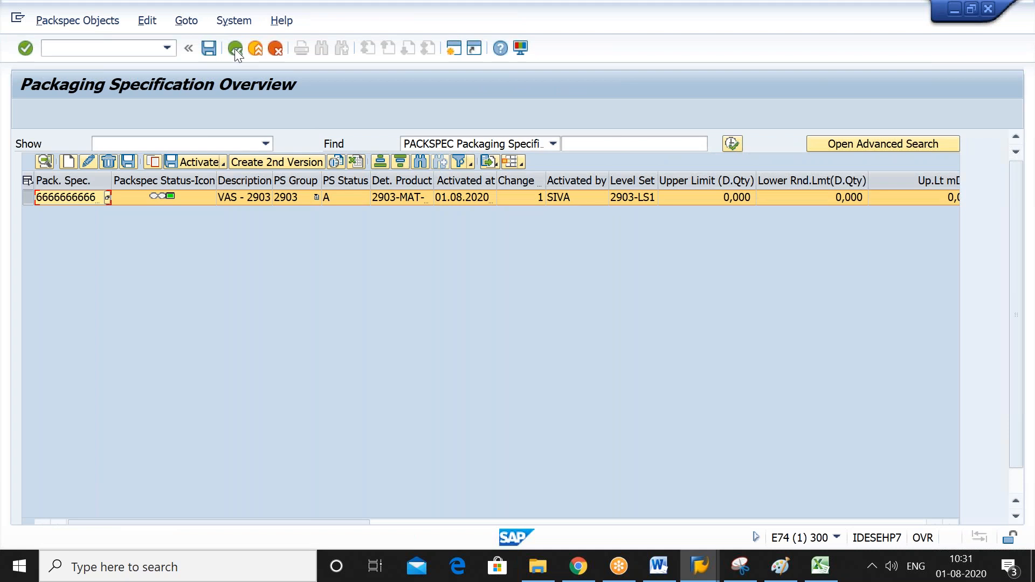
left_click(234, 49)
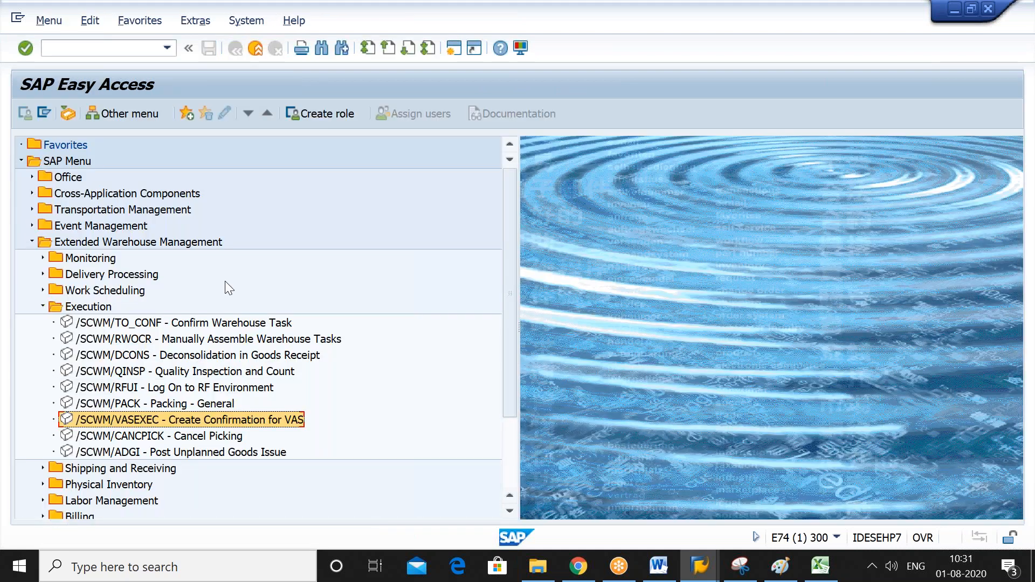
key("Left")
key("Left")
key("Left")
key("Left")
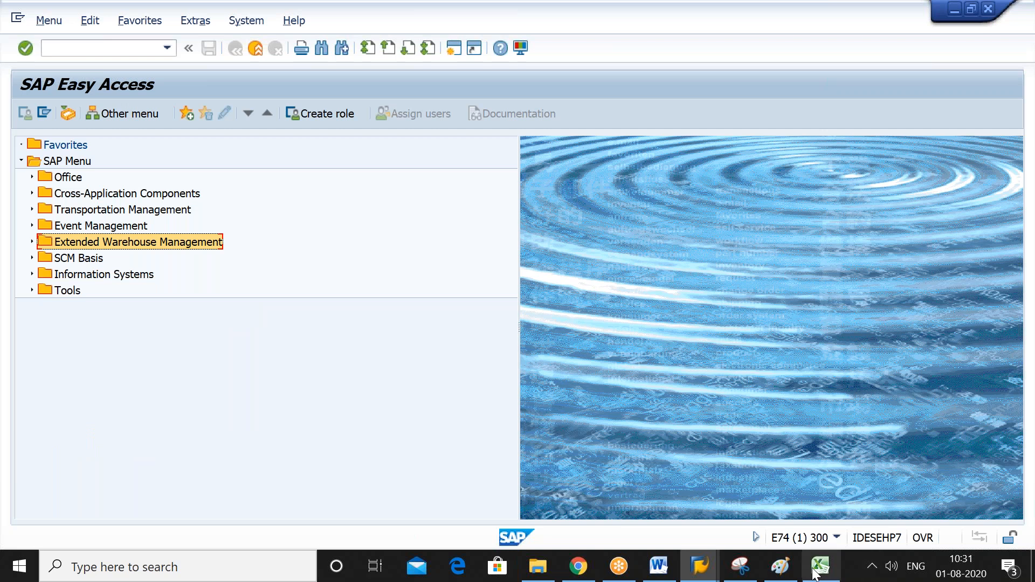
Switch to the Word notes document and add the product number 2903-MAT-ST03 on its own line.
left_click(659, 567)
type("2903-MAT-ST03")
key("Return")
Switch to the SAP session with Warehouse Product Maintenance, leave the transaction with /N and close that session.
left_click(700, 566)
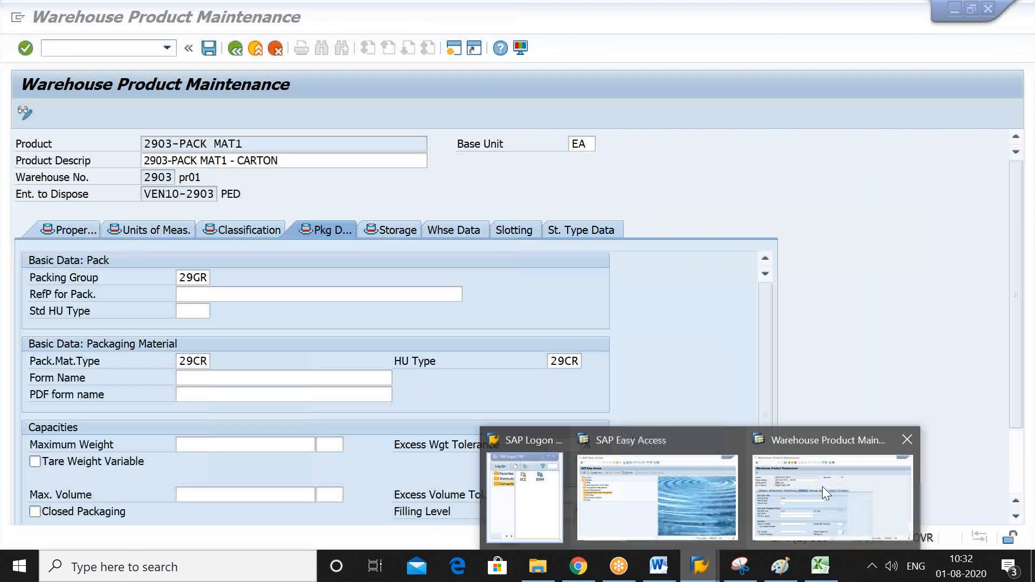
left_click(823, 486)
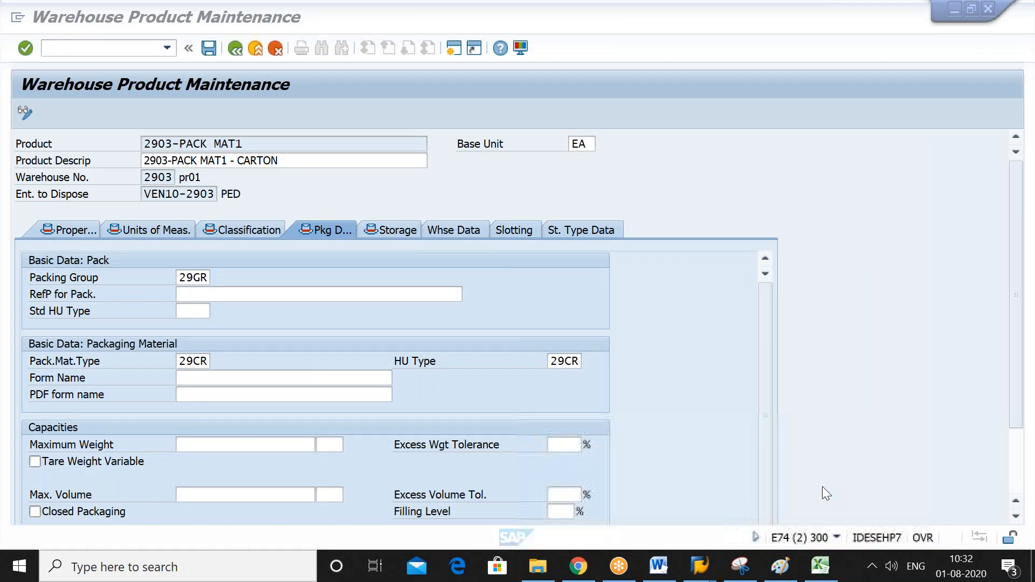
left_click(130, 52)
type("/N")
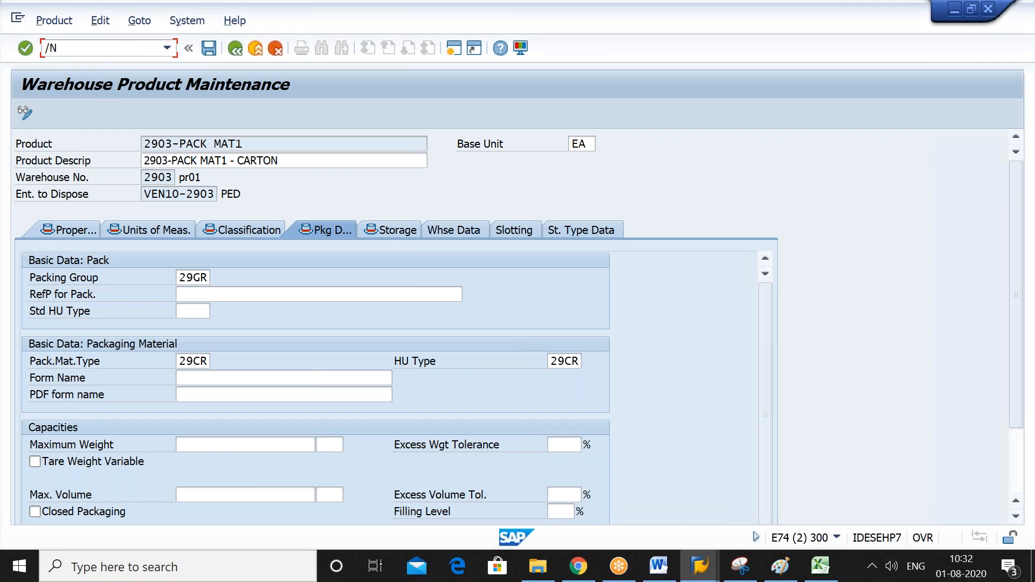
key("Return")
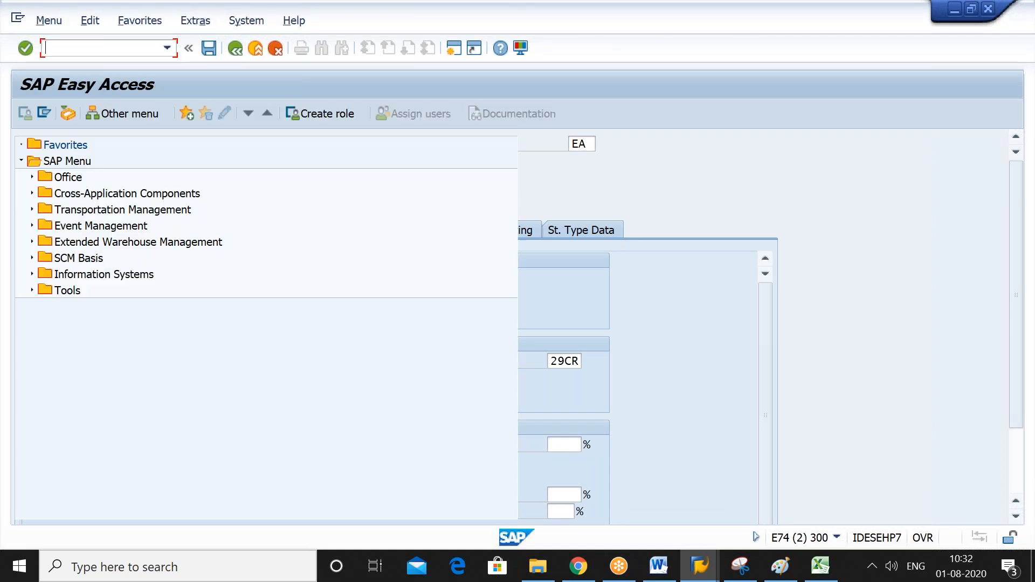
left_click(257, 51)
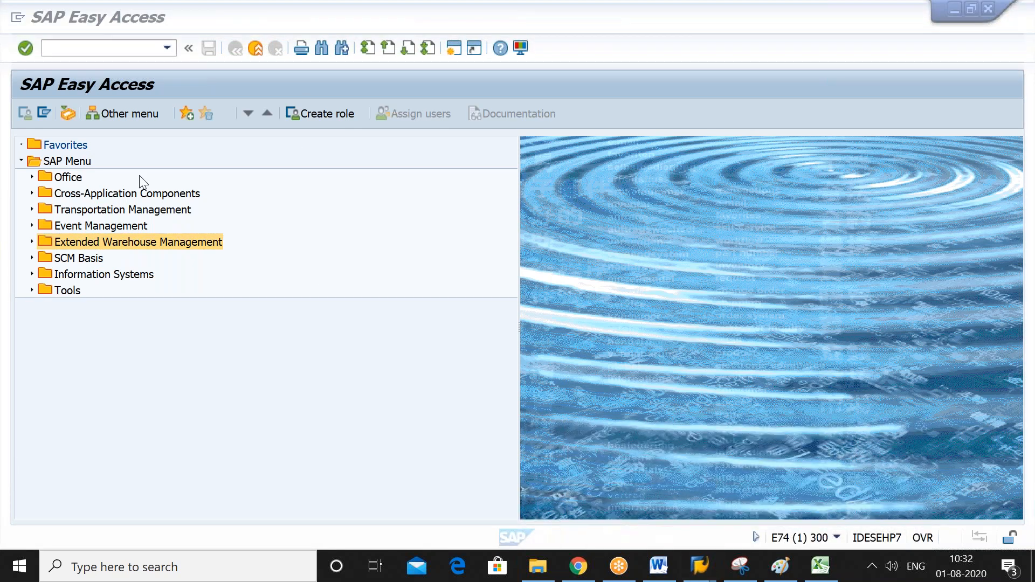
Run transaction SPRO, display the SAP Reference IMG and briefly consult the storage process notes in Word.
left_click(110, 51)
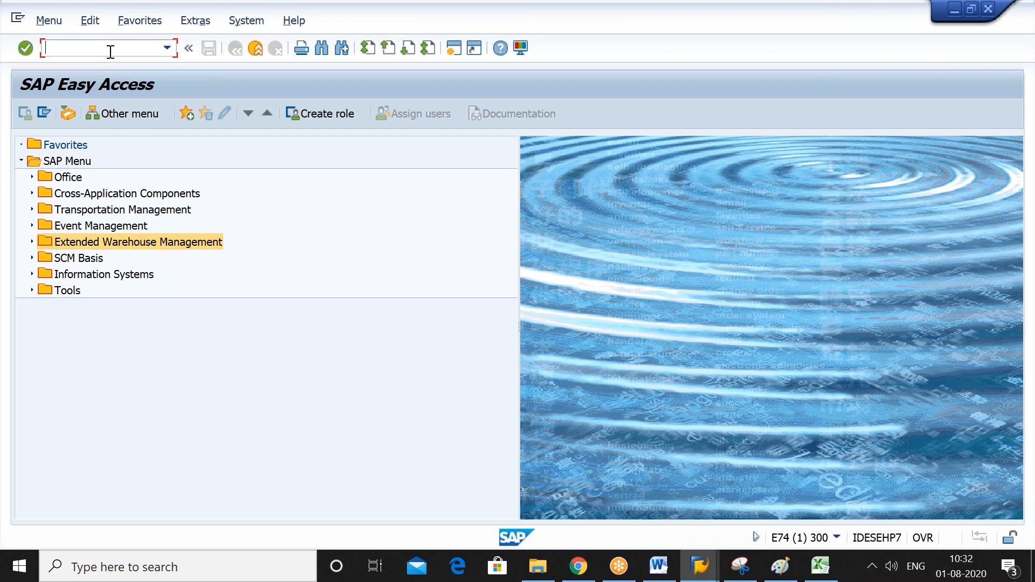
type("SPRO")
key("Return")
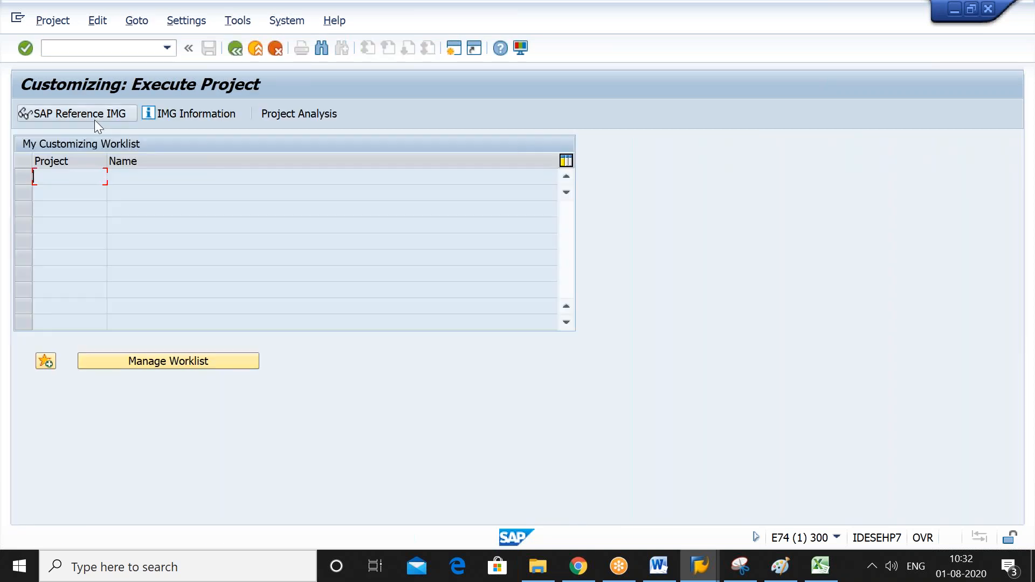
left_click(95, 117)
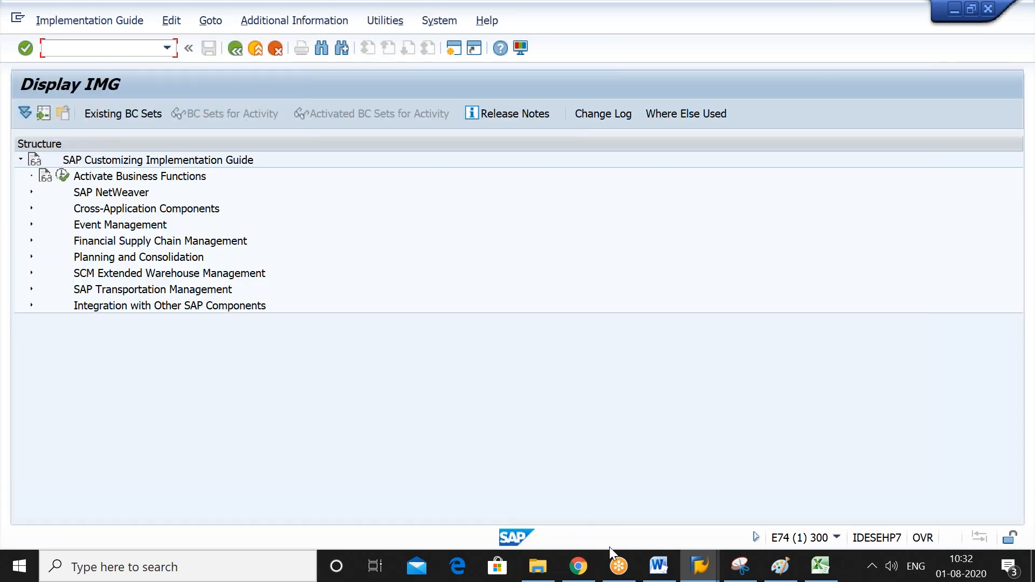
left_click(668, 575)
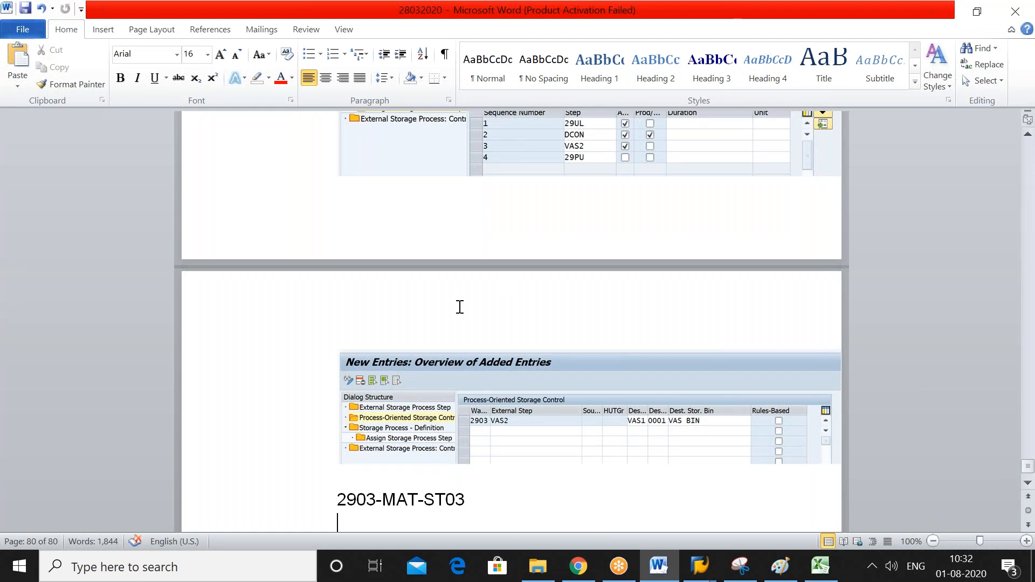
key("alt+Tab")
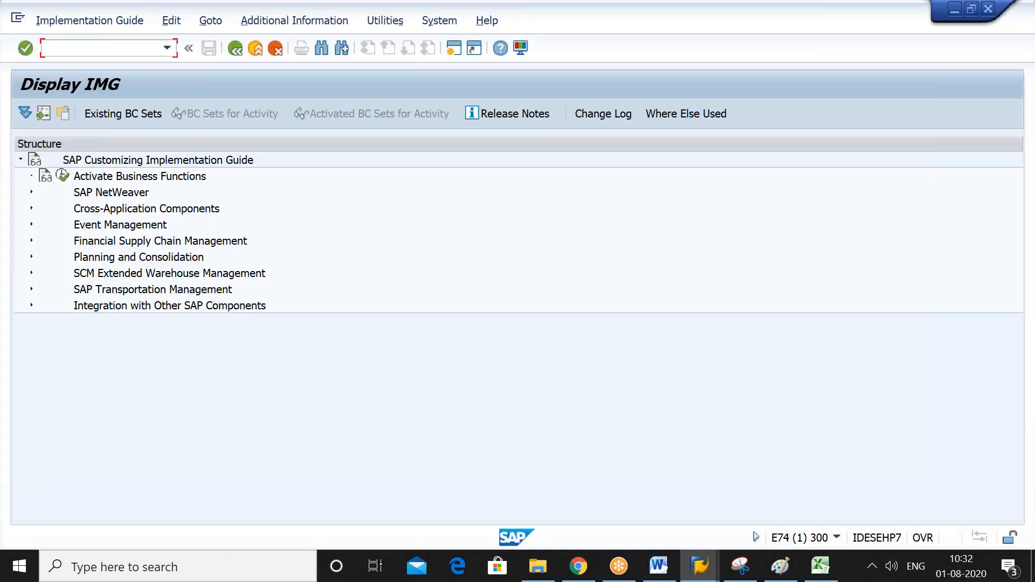
Expand the IMG structure through SCM Extended Warehouse Management and Extended Warehouse Management down to Cross-Process Settings.
left_click(193, 275)
key("Right")
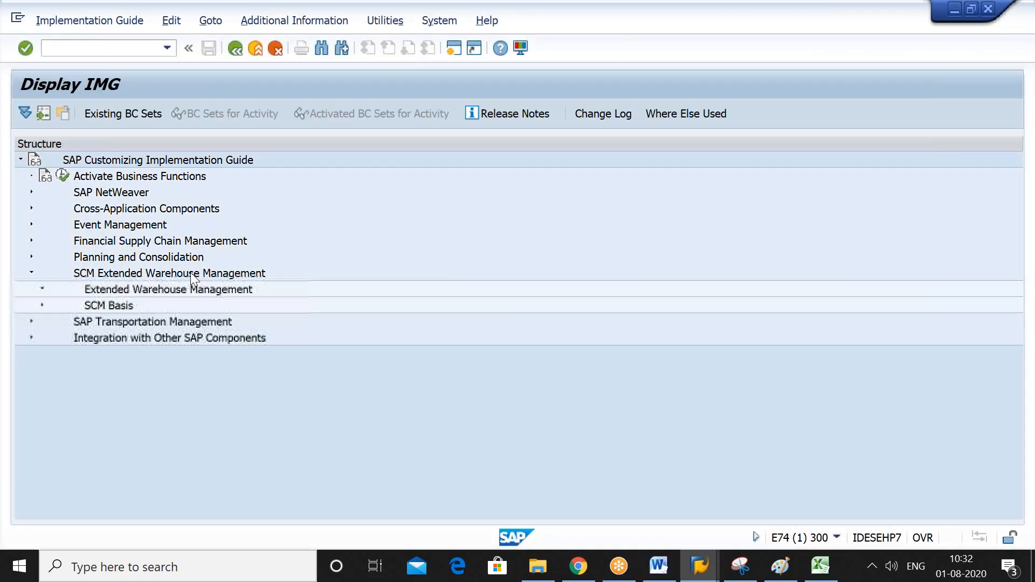
key("Down")
key("Right")
key("Down")
key("Down")
key("Down")
key("Down")
key("Down")
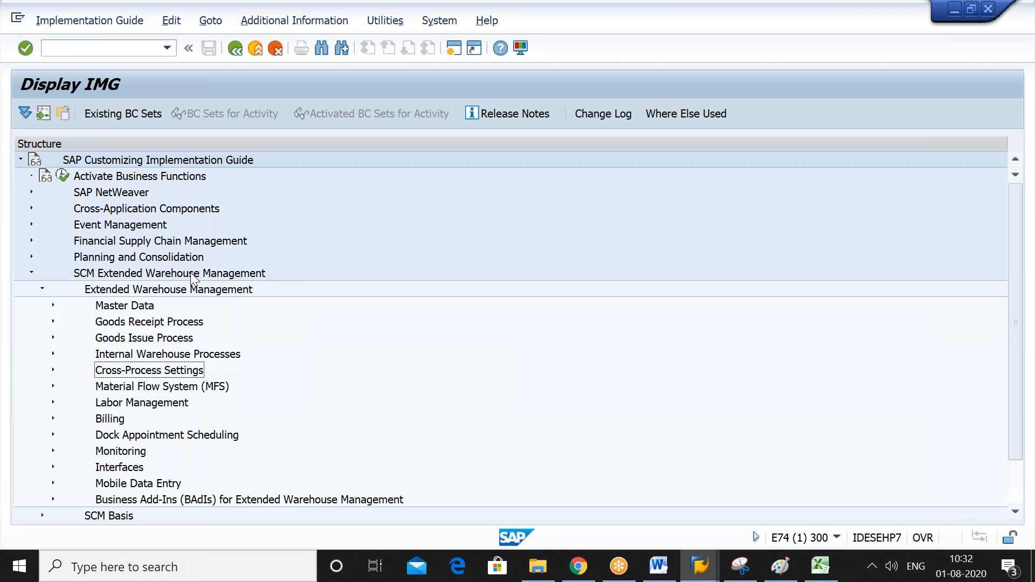
key("Right")
Expand Warehouse Task under Cross-Process Settings and execute the activity Define Process-Oriented Storage Control.
key("Down")
key("Down")
key("Down")
key("Down")
key("Down")
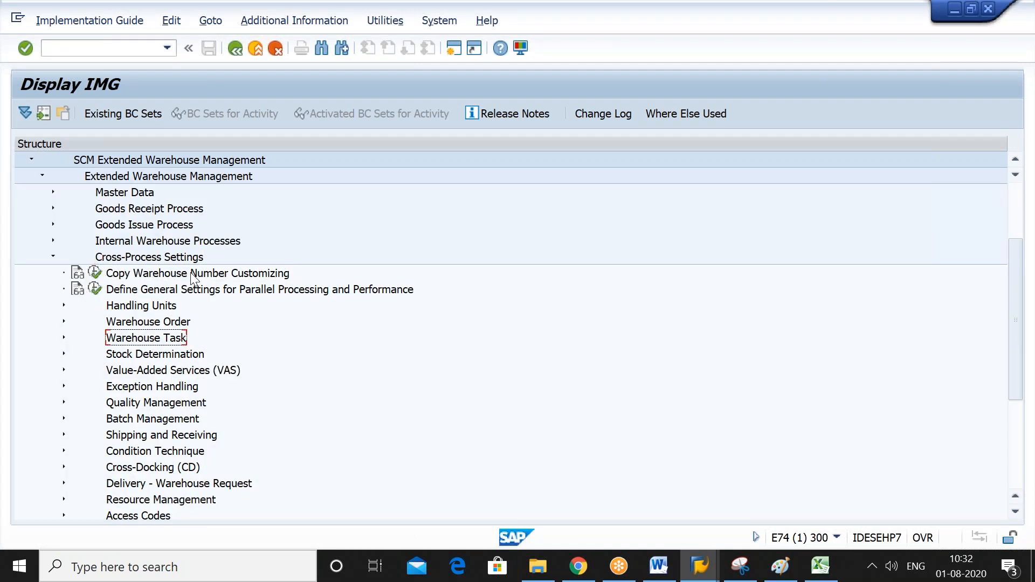
key("Right")
key("Down")
key("Down")
key("Down")
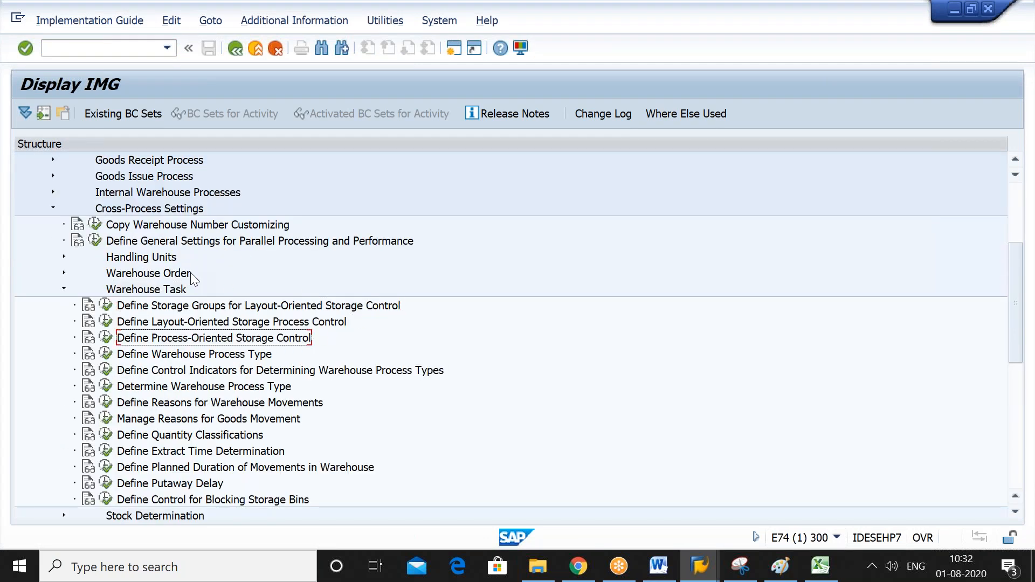
left_click(106, 338)
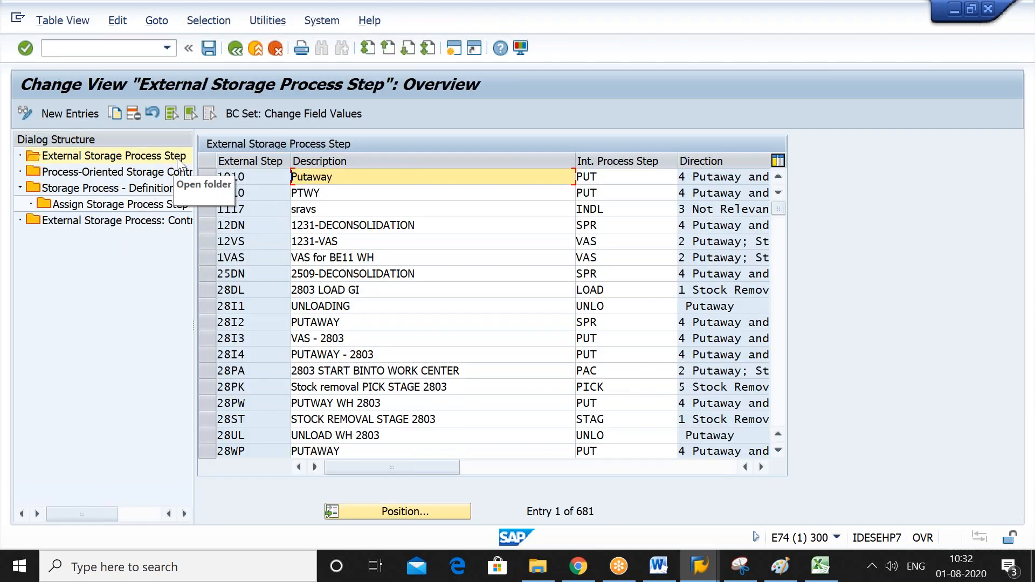
Examine the External Storage Process Step overview, checking the description and internal process step of entry 1010.
left_click(179, 160)
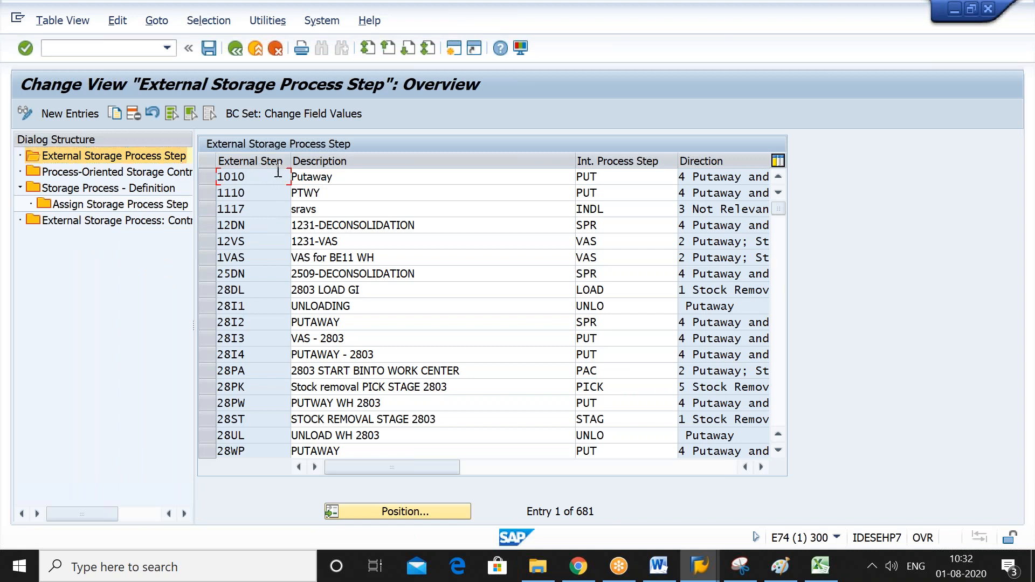
left_click(356, 175)
left_click(659, 177)
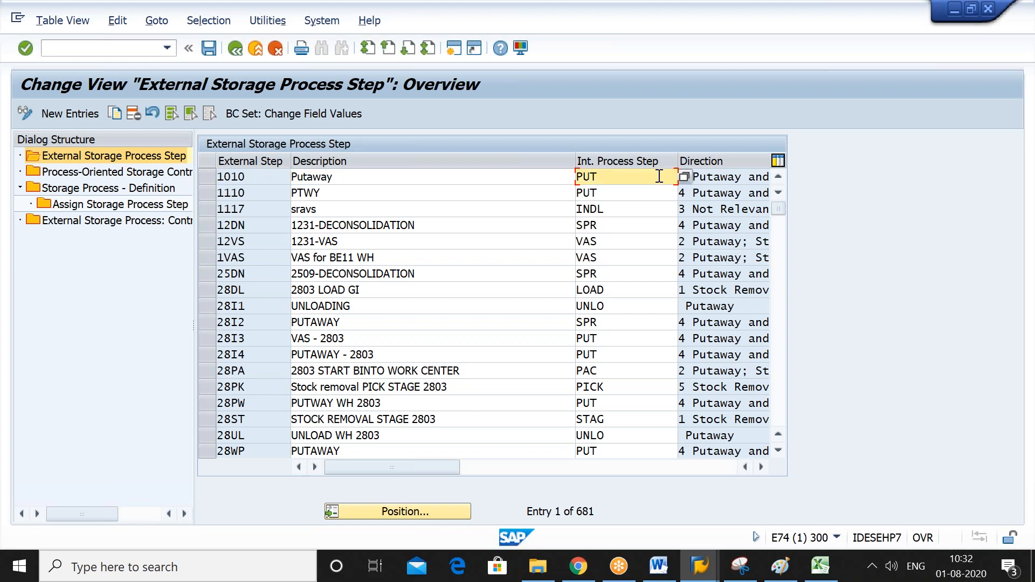
Locate external step VAS2 in the External Storage Process Step table and check its internal process step.
left_click(406, 511)
type("VAS")
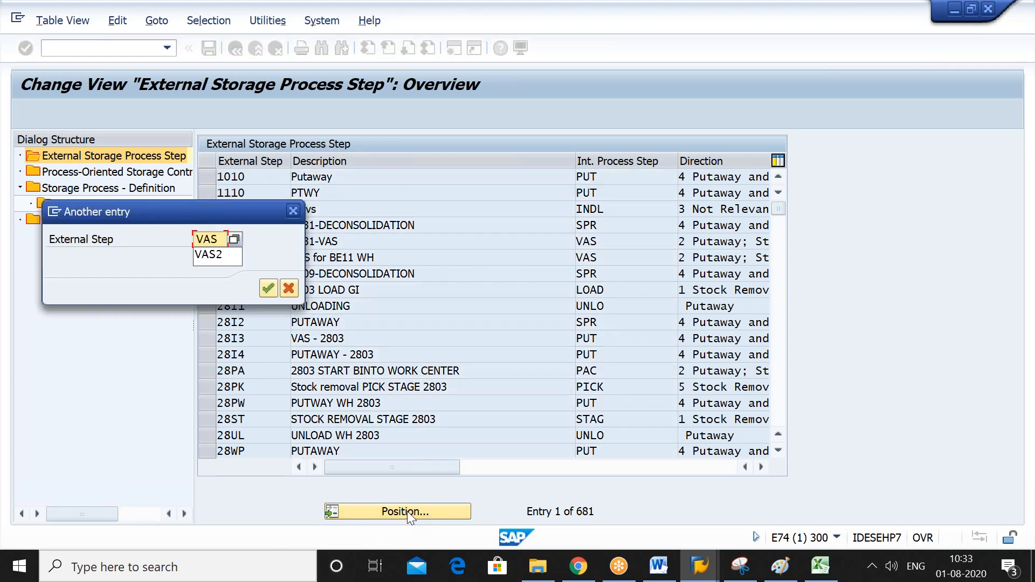
key("Down")
key("Return")
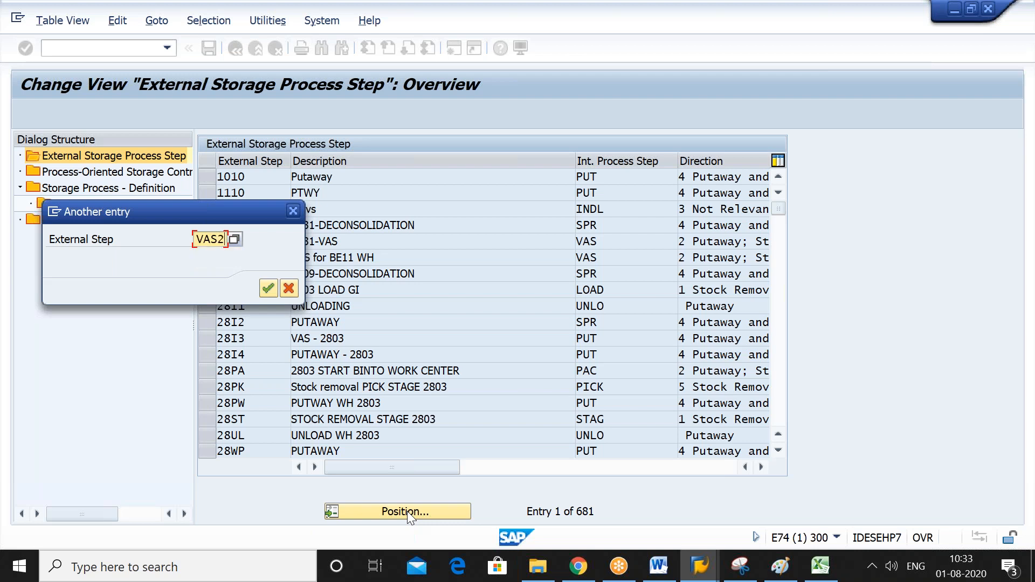
key("Return")
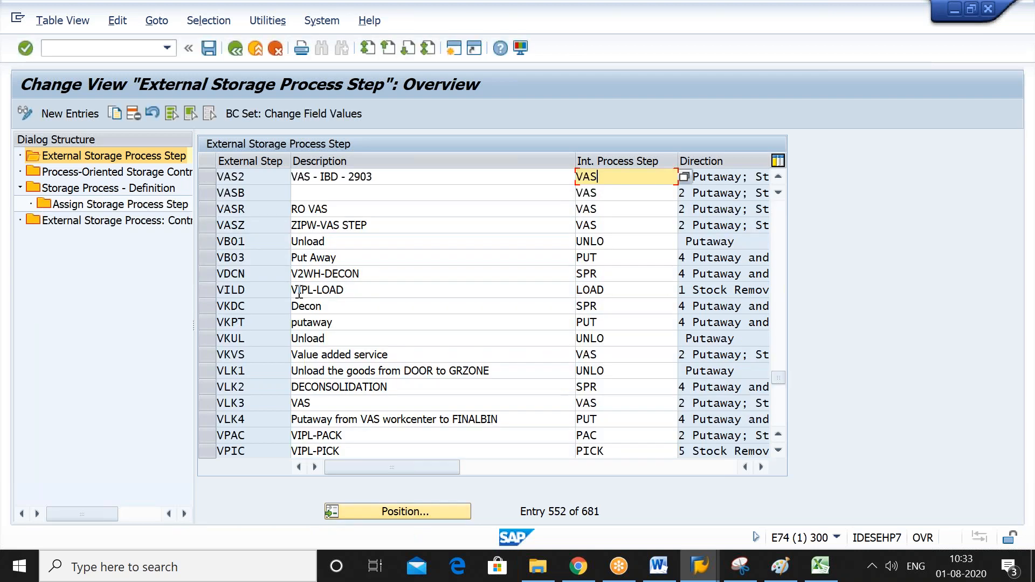
left_click(207, 179)
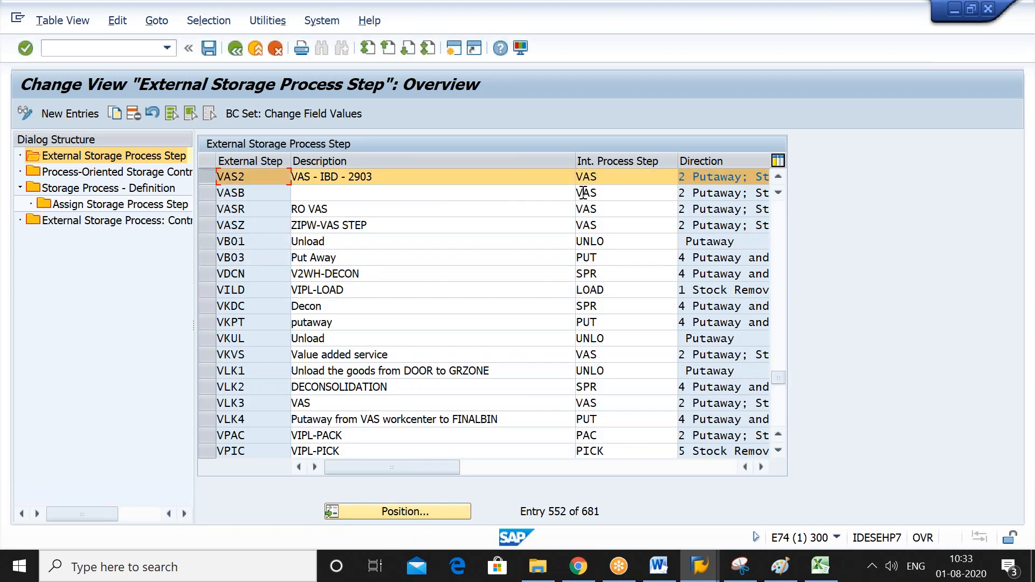
left_click(625, 179)
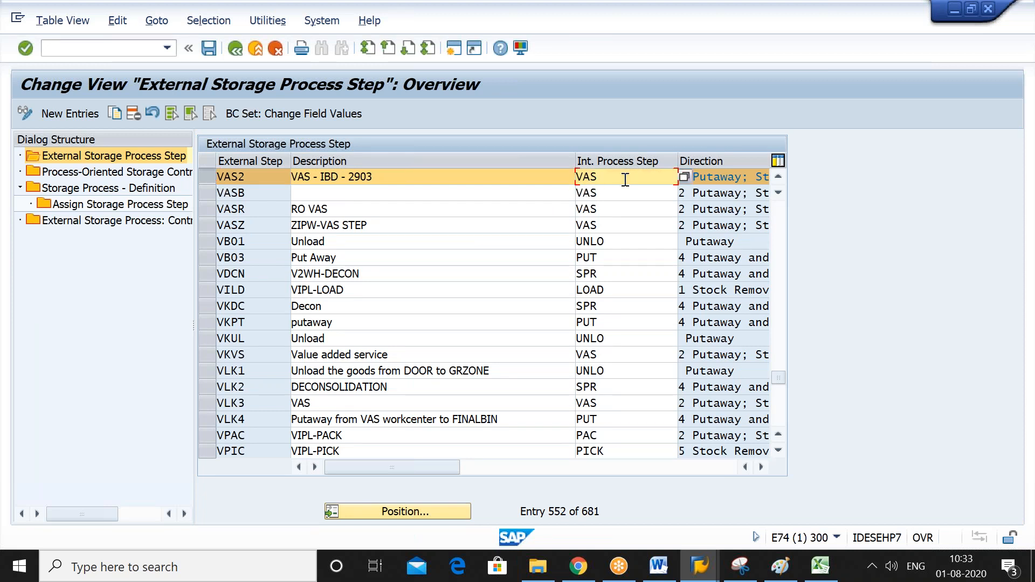
Open Process-Oriented Storage Control for warehouse 2903 and check the destination storage type and bin of step VAS2.
double_click(141, 174)
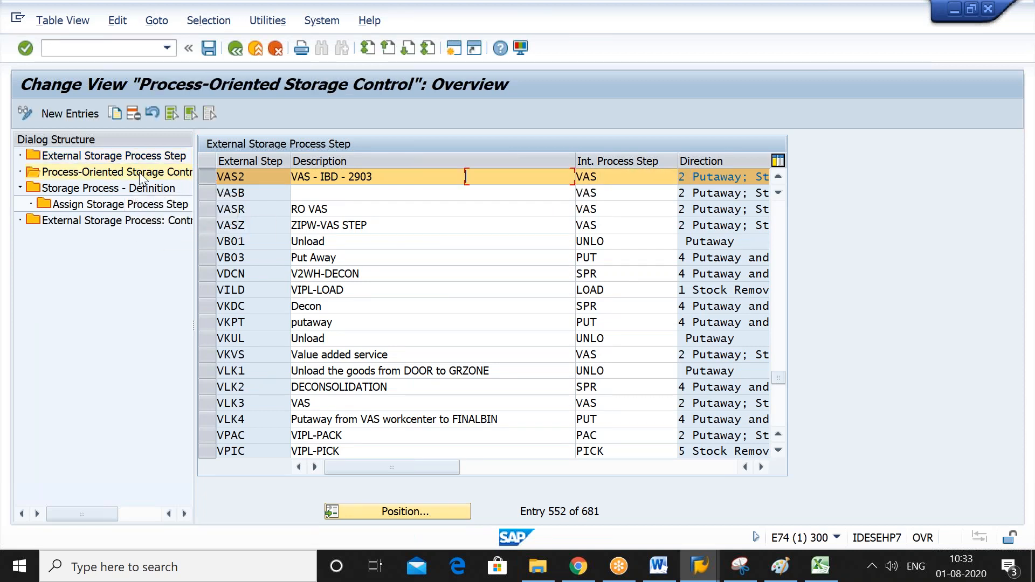
left_click(425, 513)
type("2903")
key("Return")
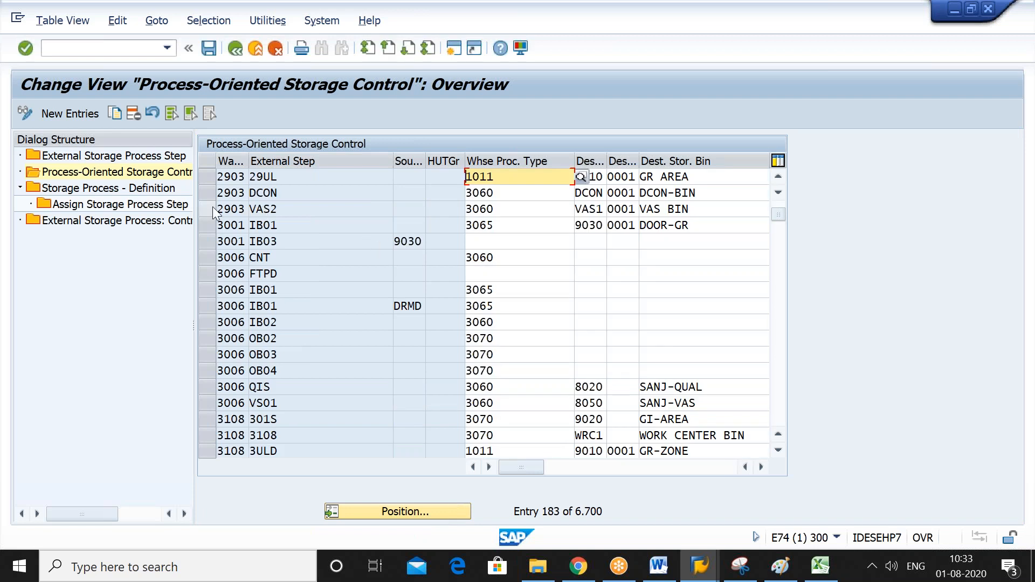
left_click(211, 209)
left_click(598, 207)
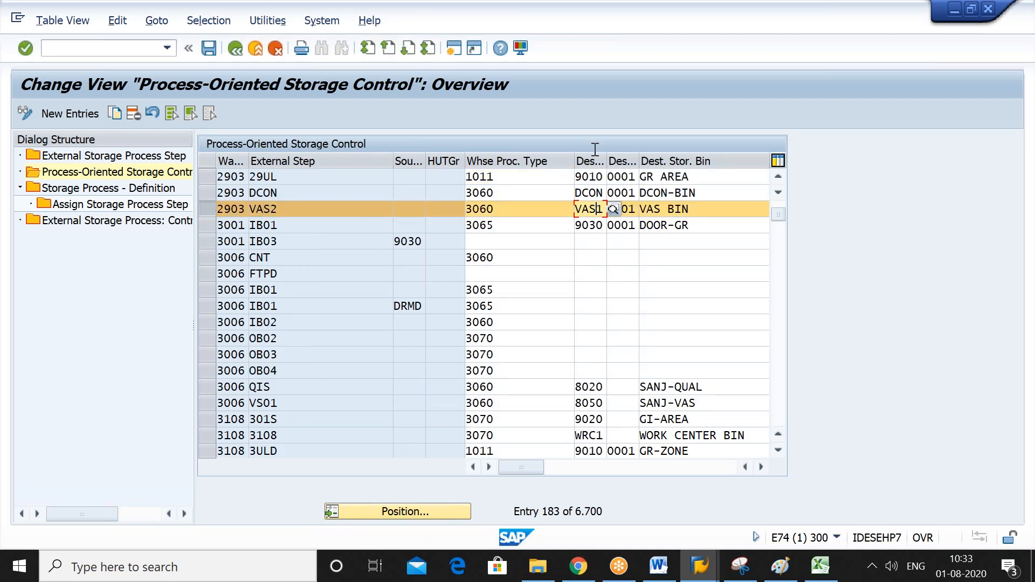
left_click(702, 207)
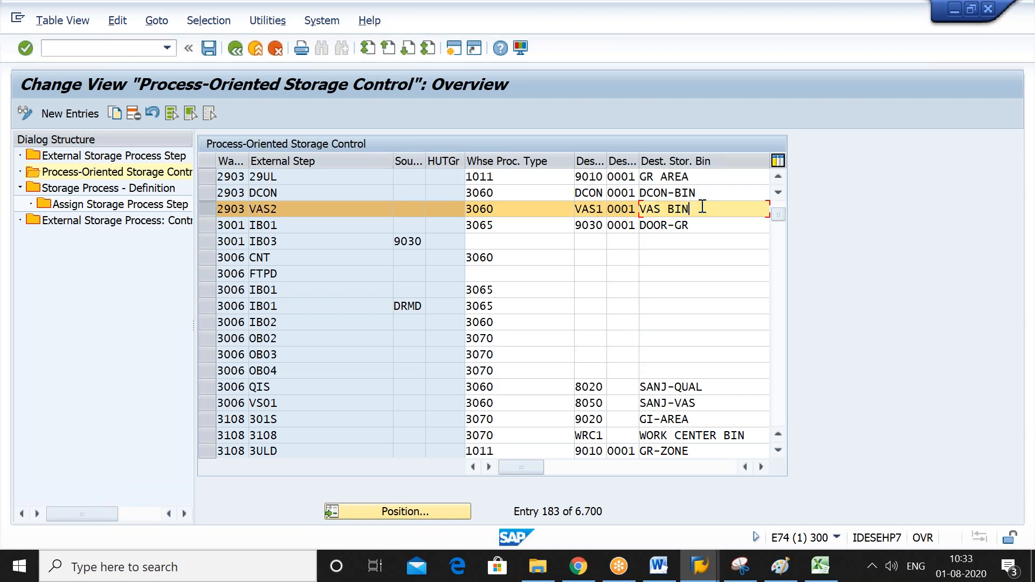
Open Storage Process - Definition and position the list at warehouse 2903.
double_click(126, 186)
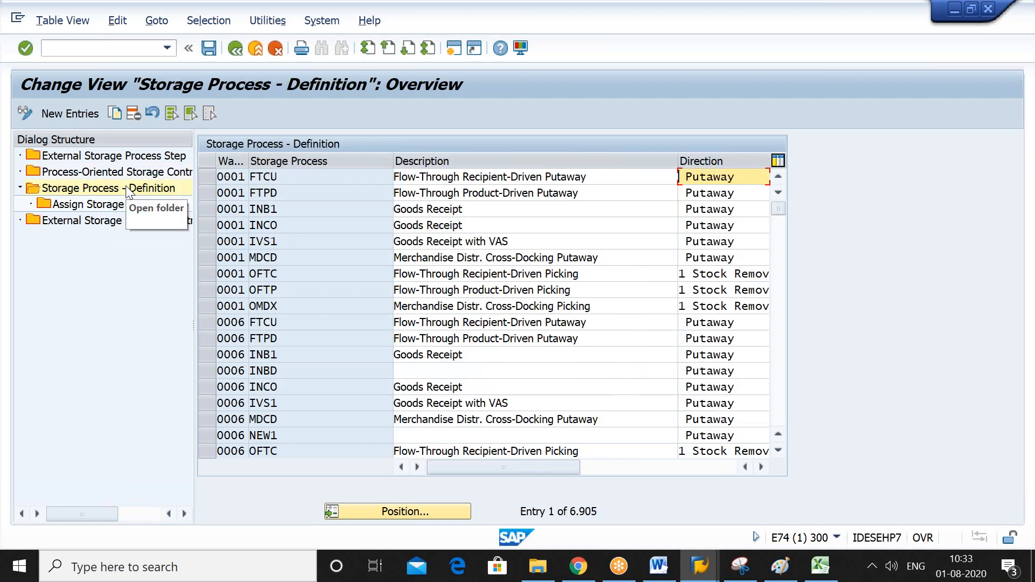
double_click(125, 186)
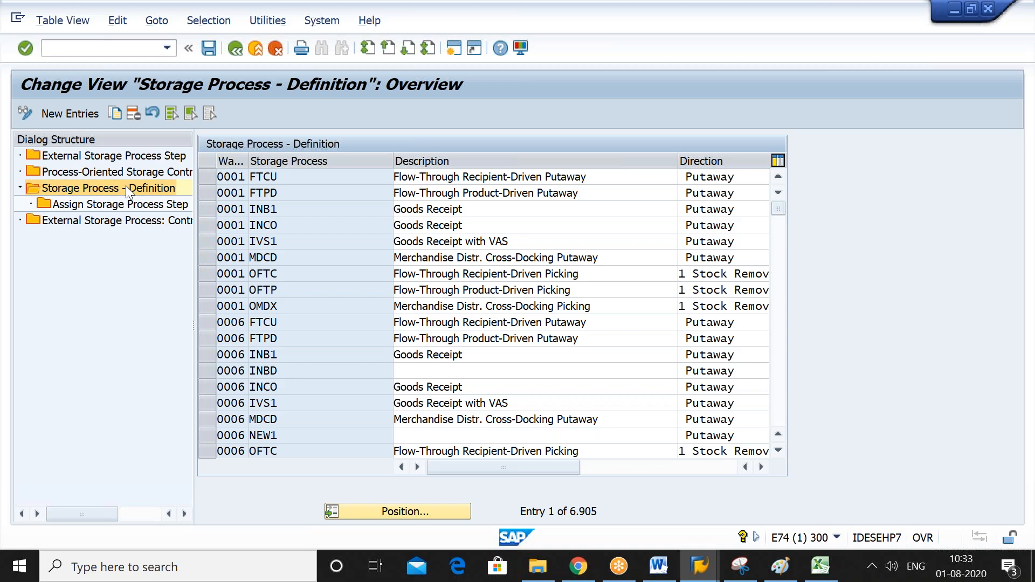
left_click(408, 511)
type("2903")
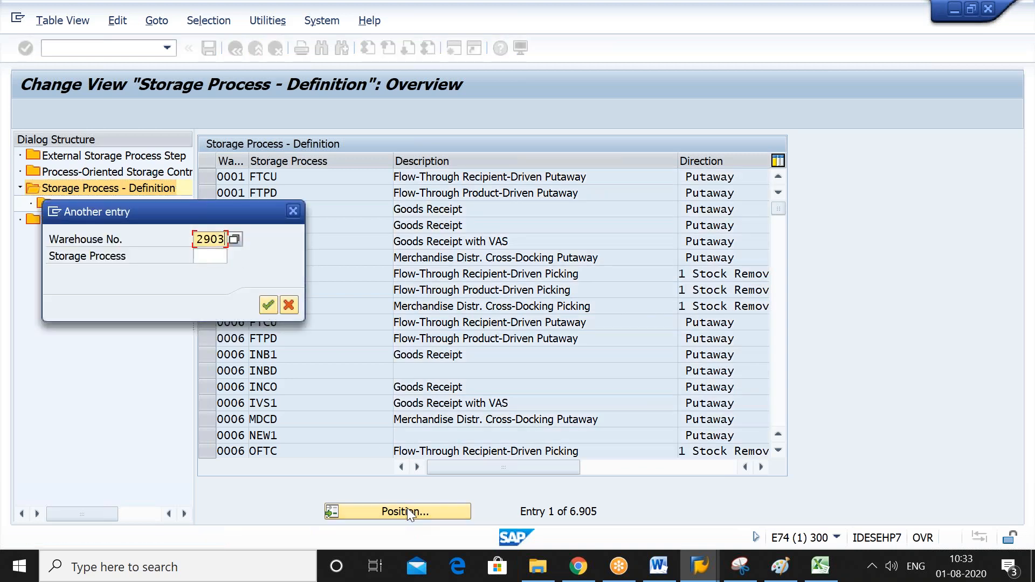
key("Return")
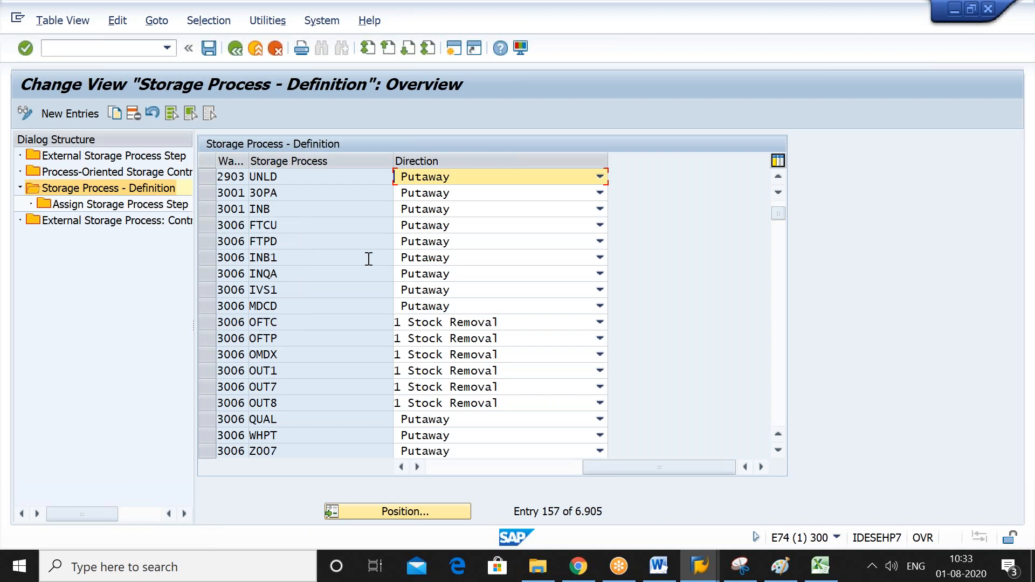
Display the storage process steps assigned to storage process UNLD in warehouse 2903.
left_click(208, 176)
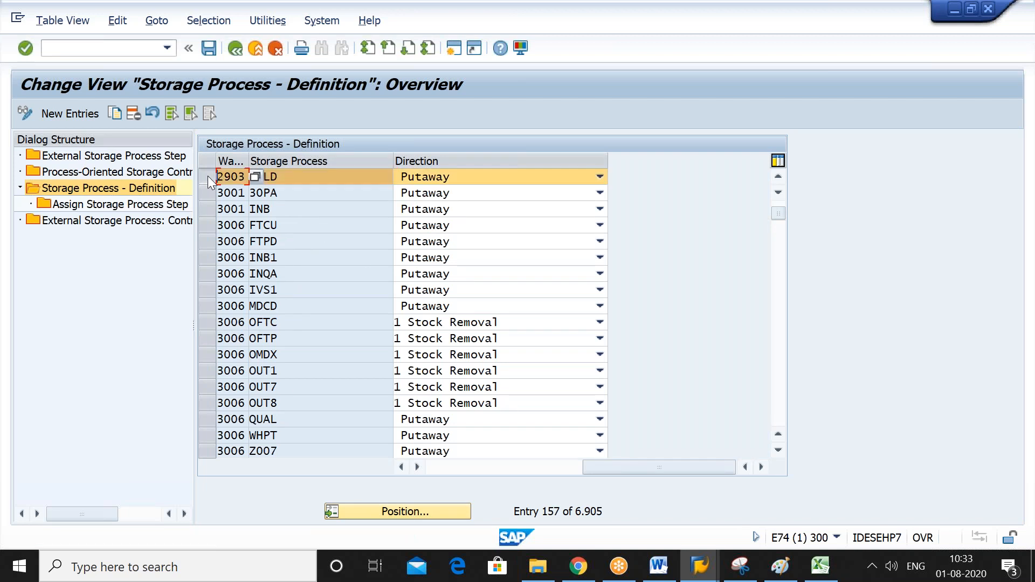
left_click(173, 207)
double_click(172, 207)
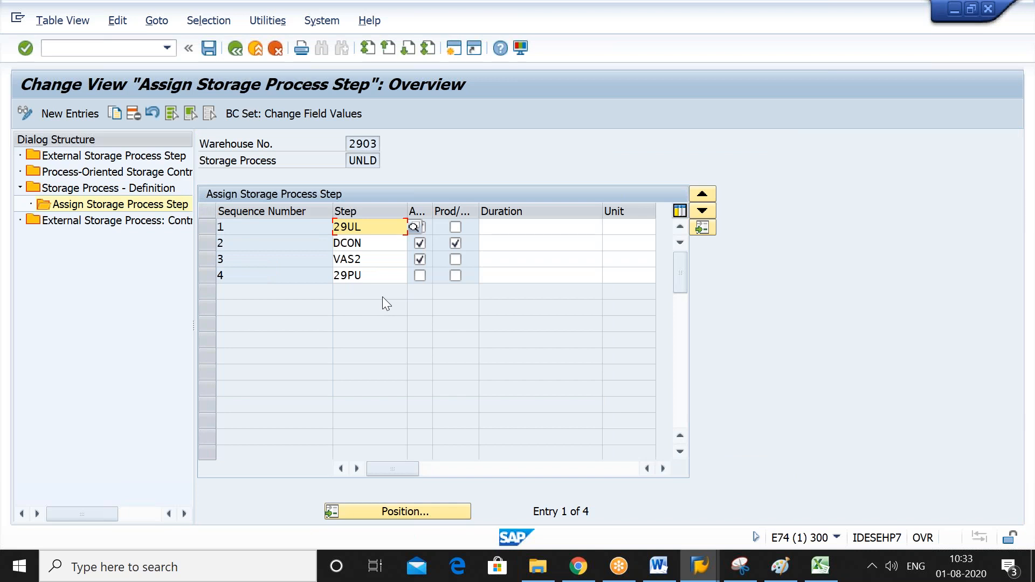
left_click(516, 272)
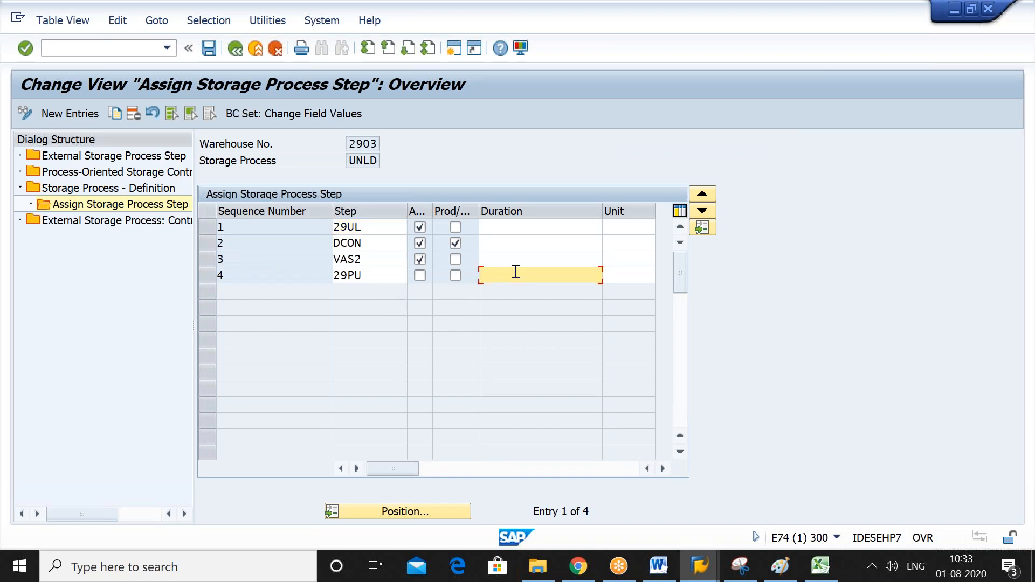
Return to the implementation guide structure and collapse the Warehouse Task and Cross-Process Settings nodes.
left_click(237, 52)
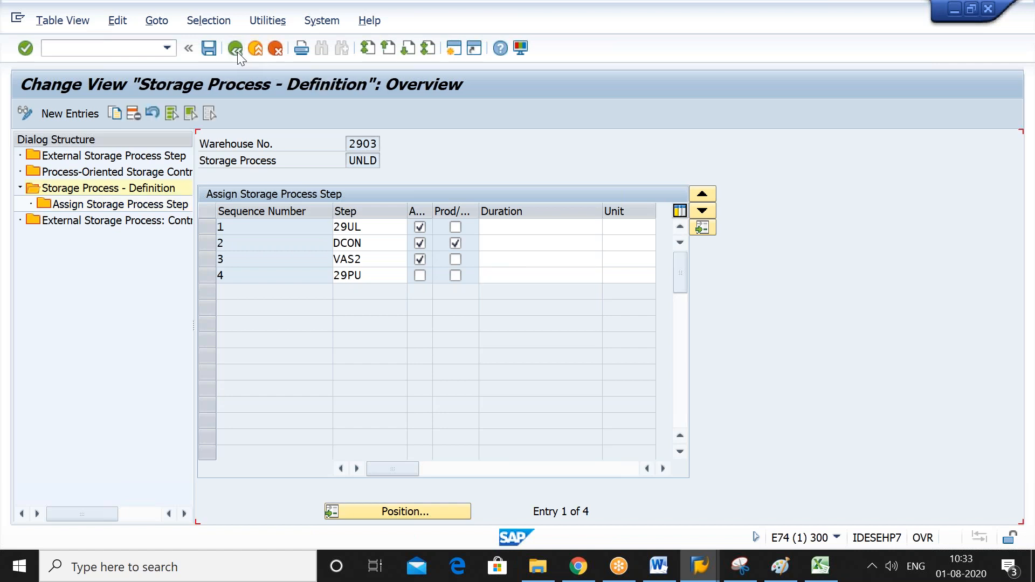
left_click(237, 51)
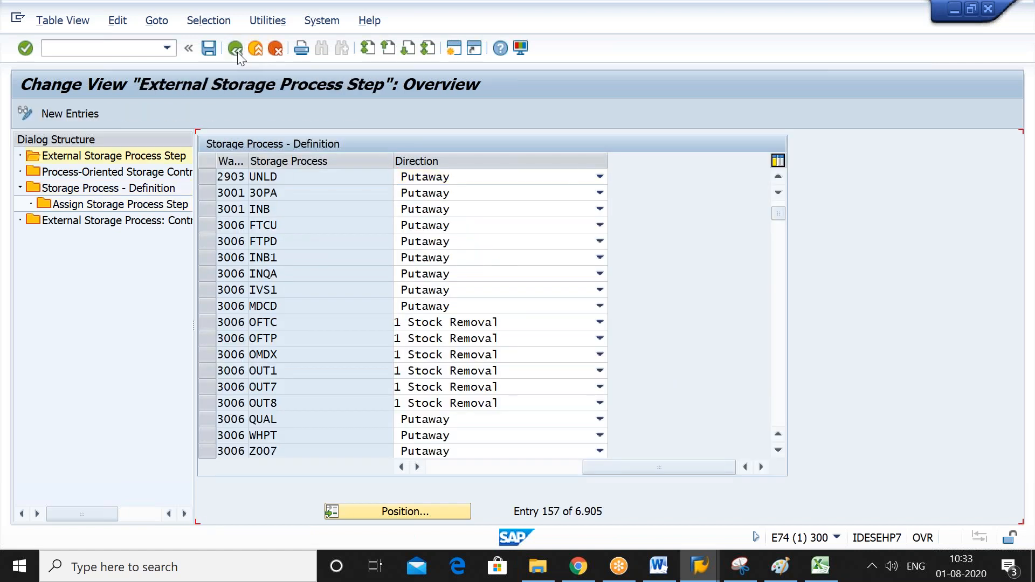
left_click(237, 52)
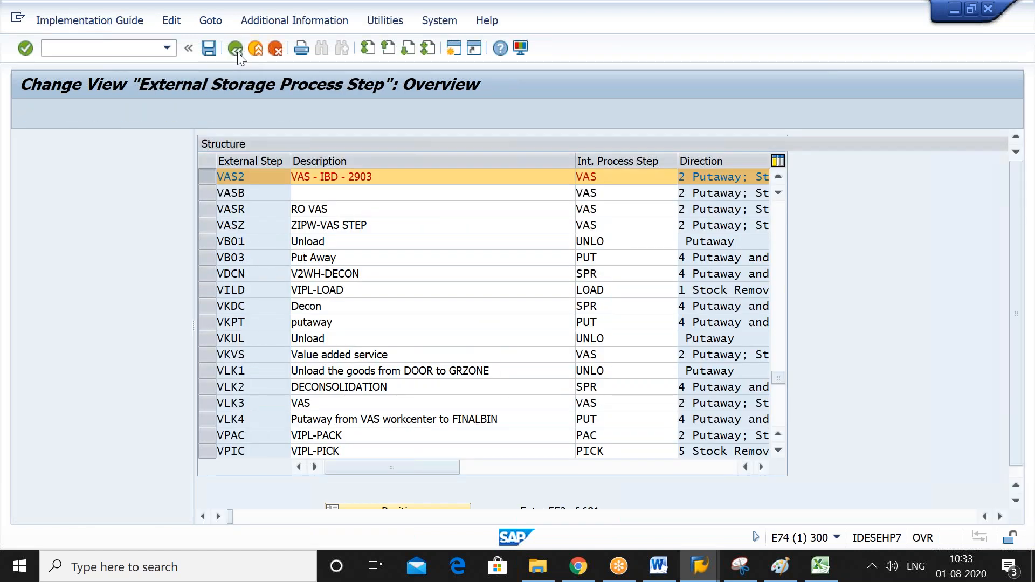
key("Left")
key("Left")
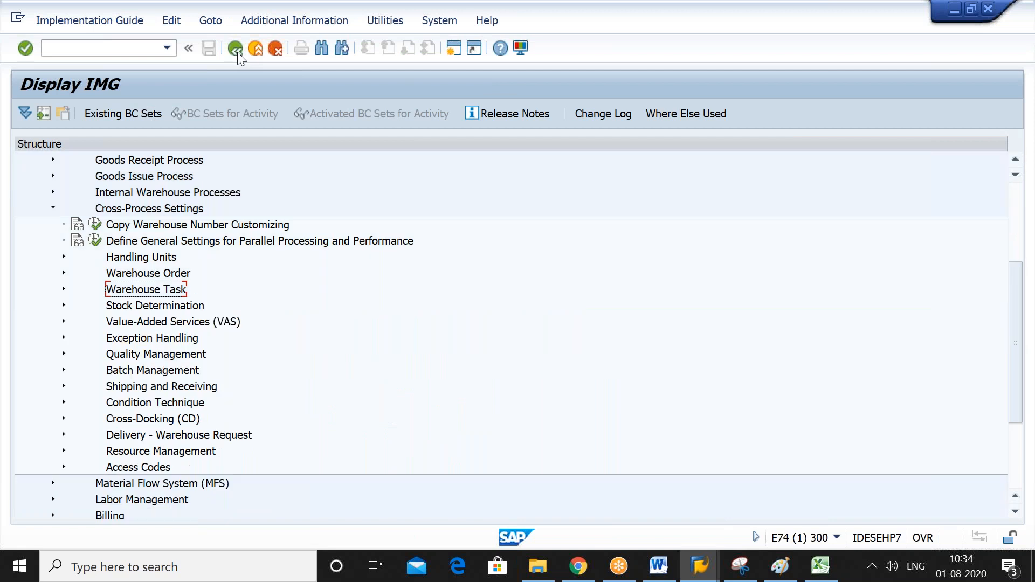
key("Down")
key("Down")
key("Down")
key("Down")
key("Down")
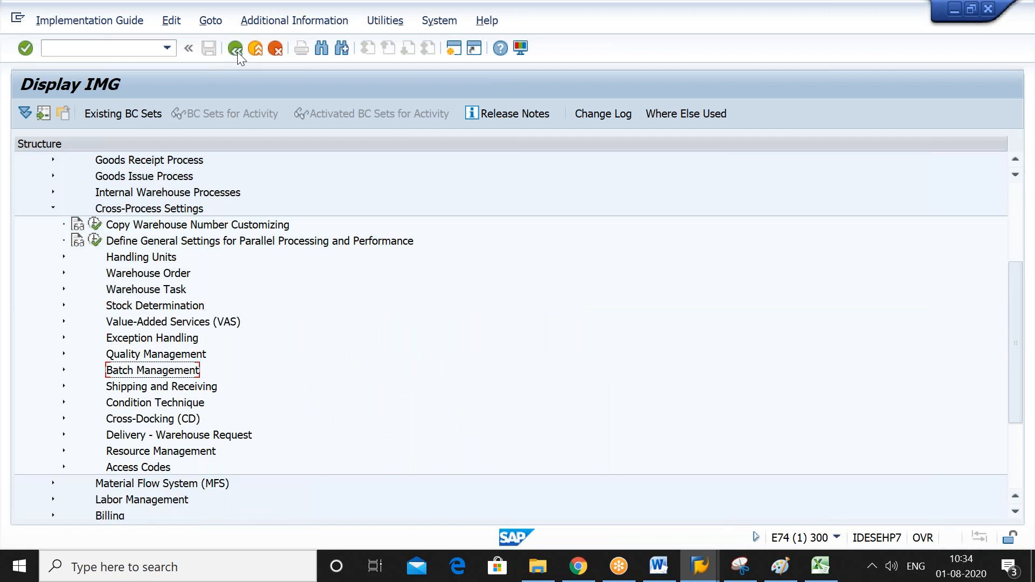
key("Left")
key("Left")
key("Up")
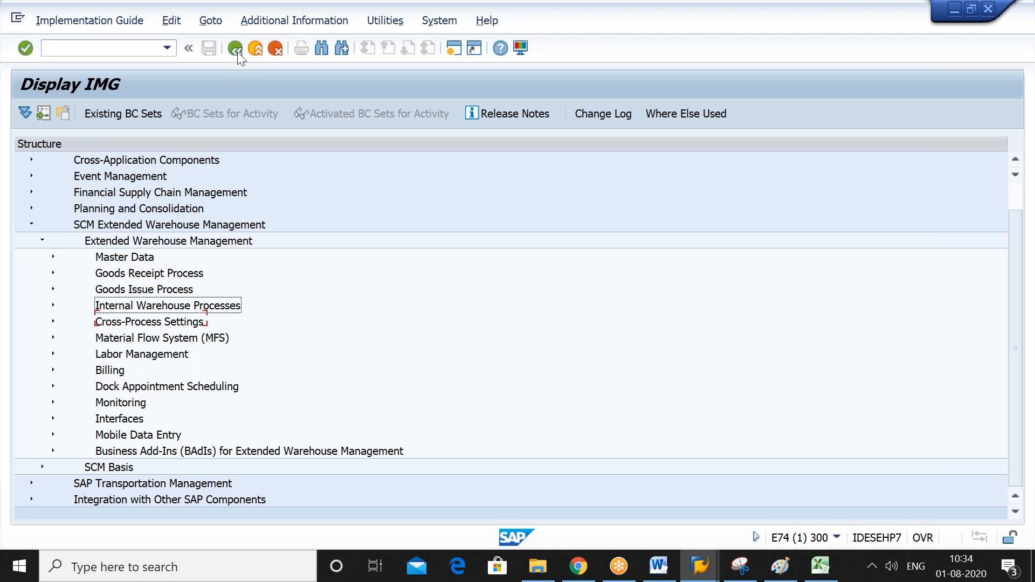
Expand Master Data and its Work Center node under Extended Warehouse Management, and open the Define Work Center activity.
key("Up")
key("Up")
key("Up")
key("Right")
key("Down")
key("Down")
key("Down")
key("Down")
key("Down")
key("Down")
key("Down")
key("Down")
key("Down")
key("Down")
key("Down")
key("Down")
key("Down")
key("Down")
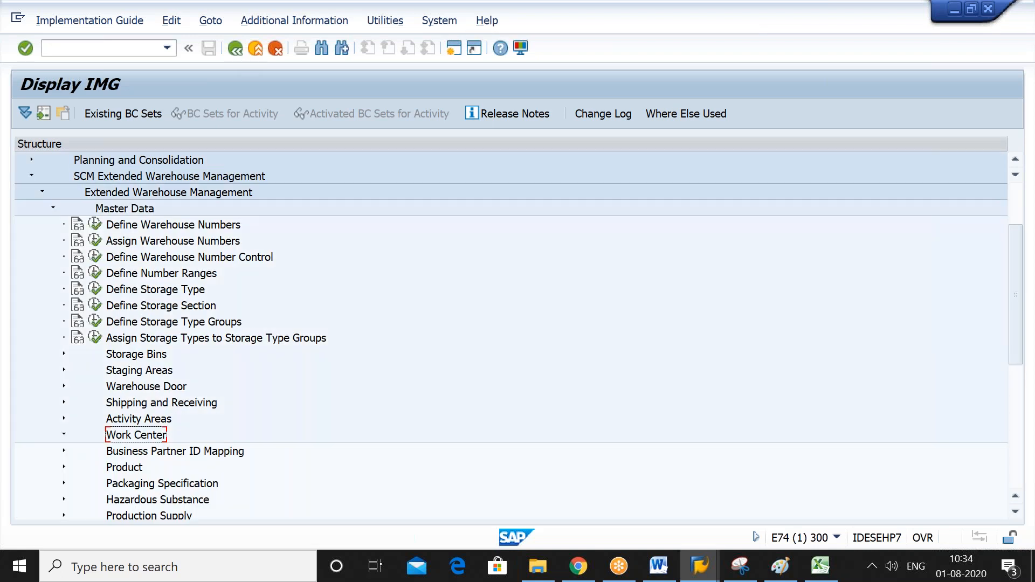
key("Right")
key("Down")
key("Down")
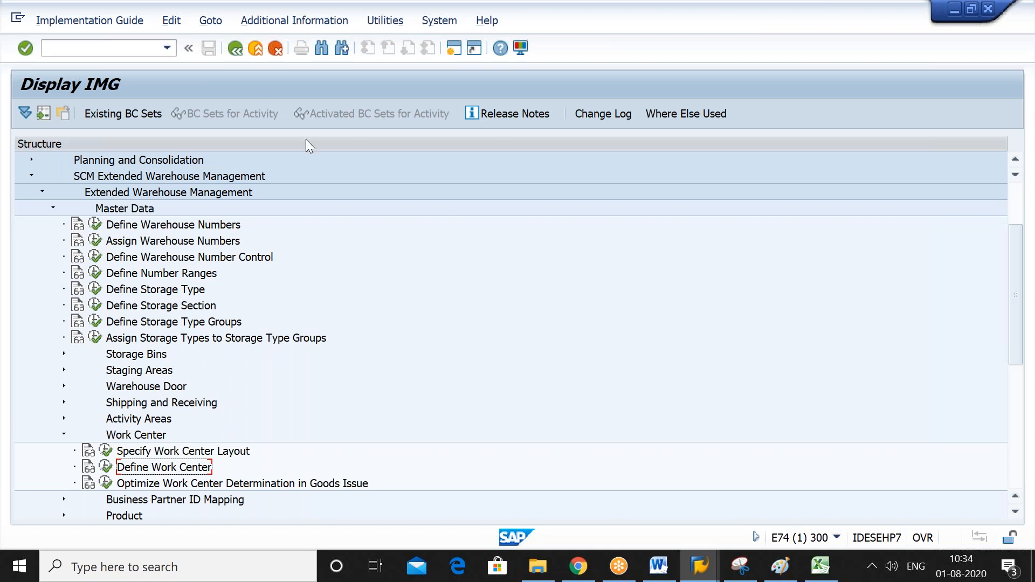
left_click(106, 467)
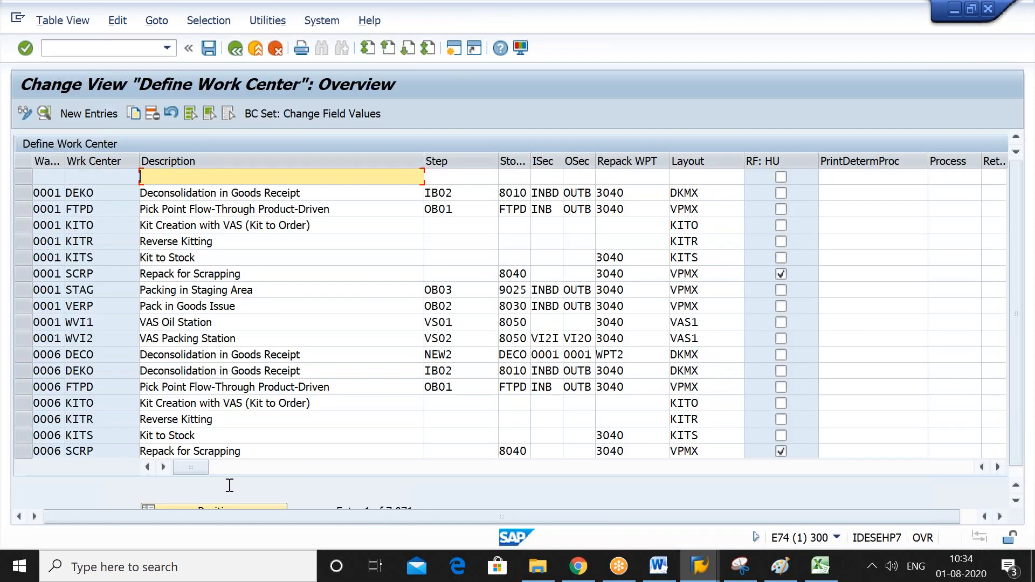
Position the work center list at warehouse 2903.
left_click(237, 507)
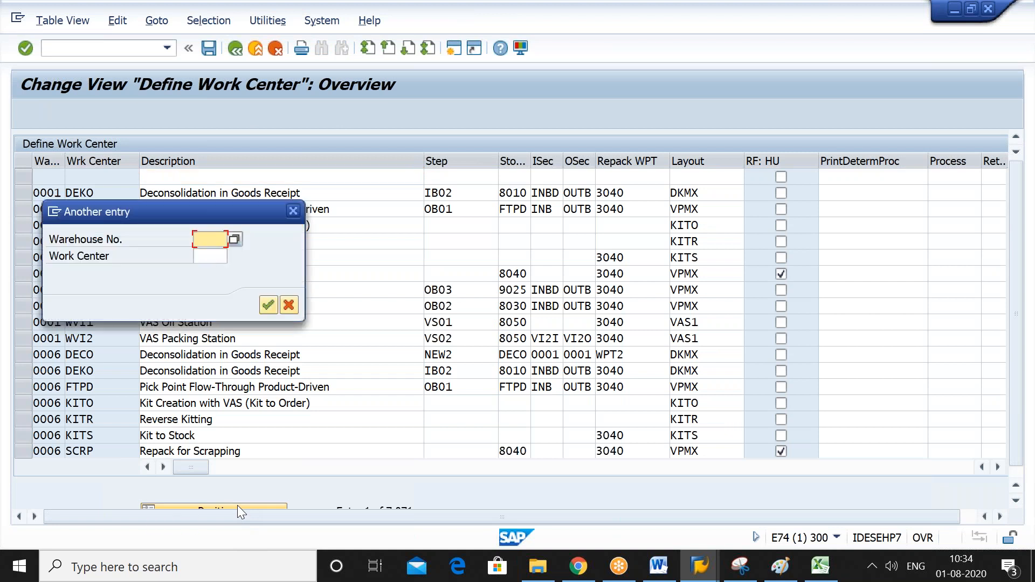
type("2")
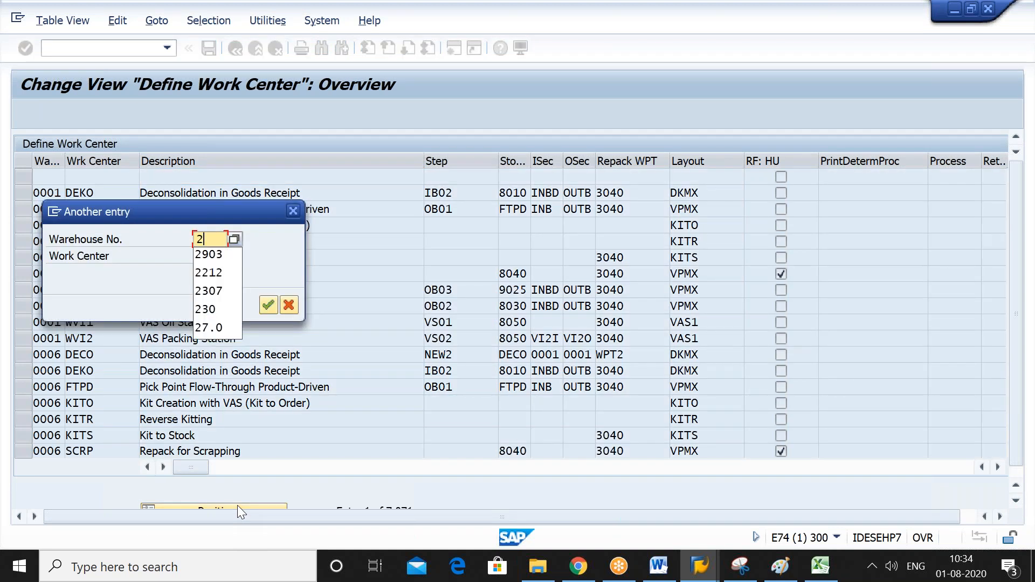
key("Down")
key("Return")
key("Return")
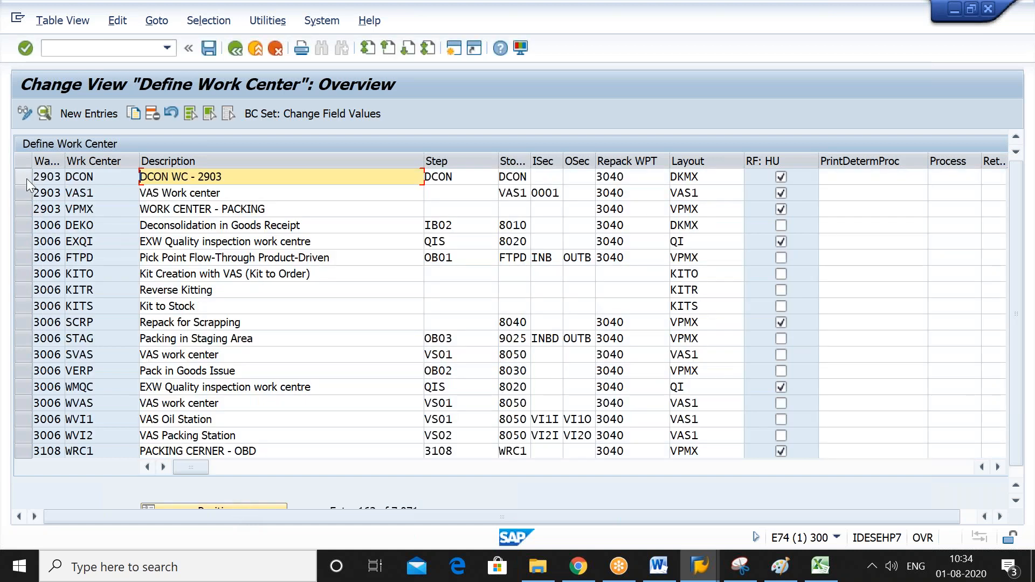
Open the details of work center DCON in warehouse 2903, check its external step, and return to the overview.
left_click(26, 176)
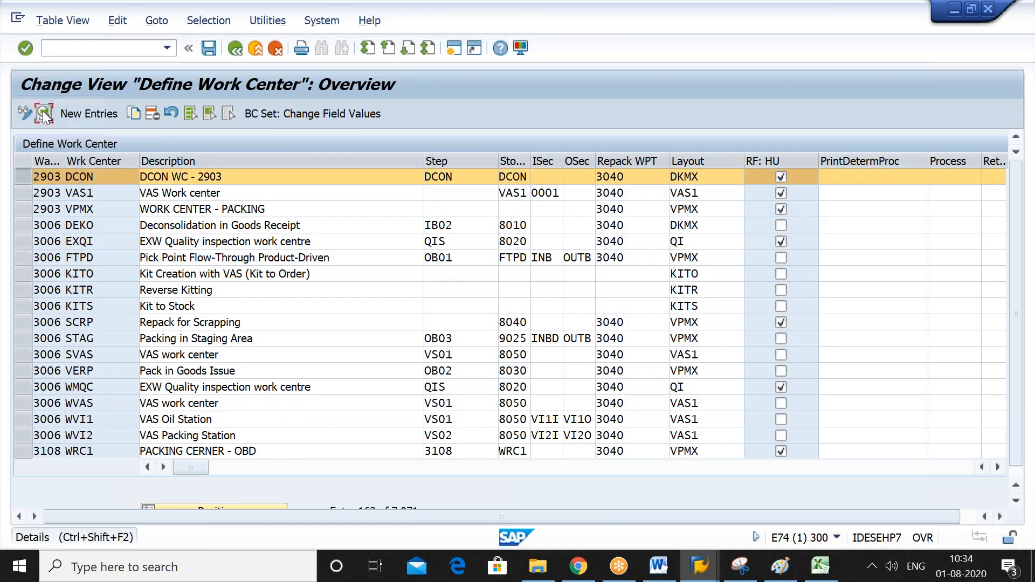
left_click(43, 111)
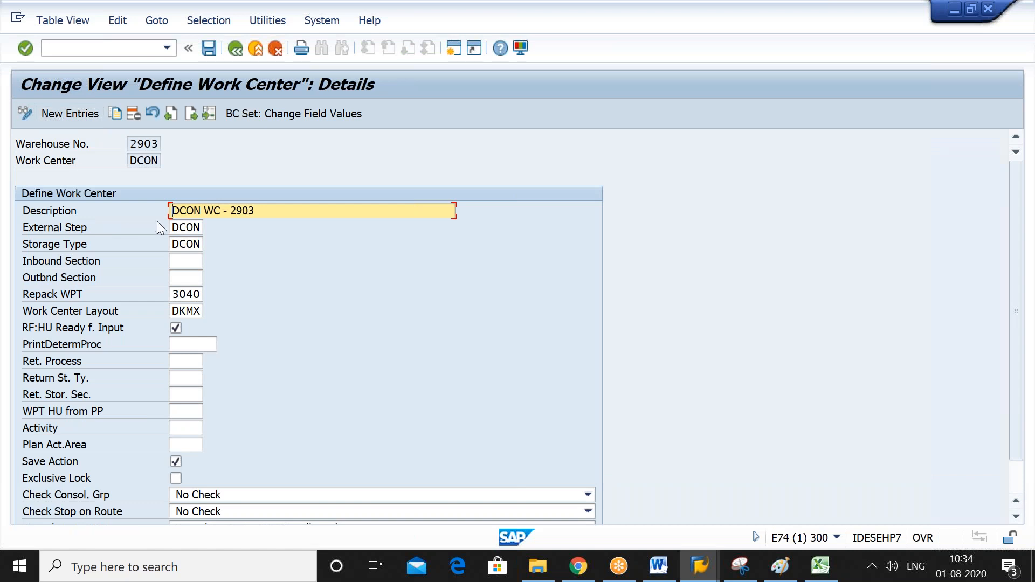
left_click(187, 224)
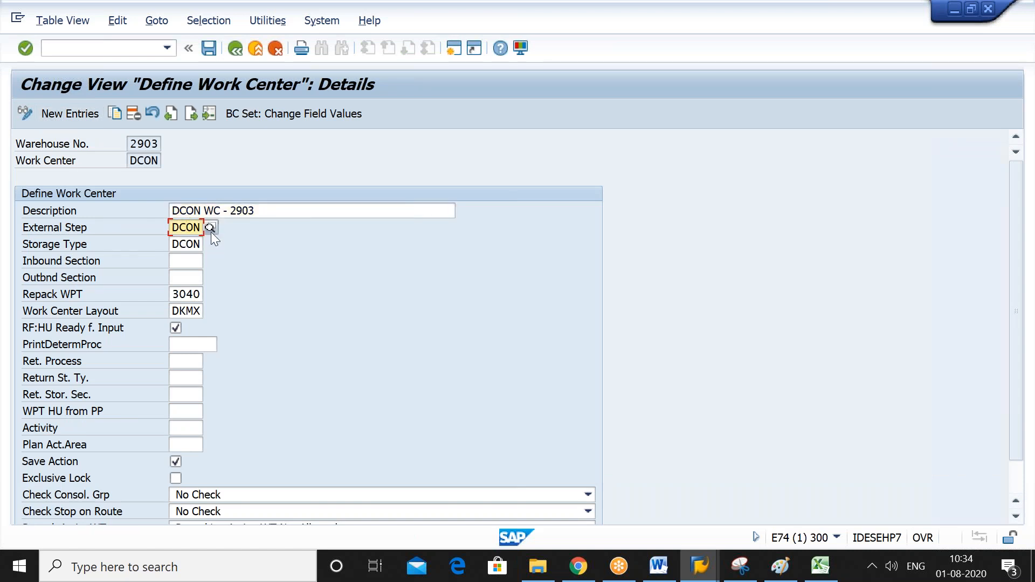
left_click(238, 50)
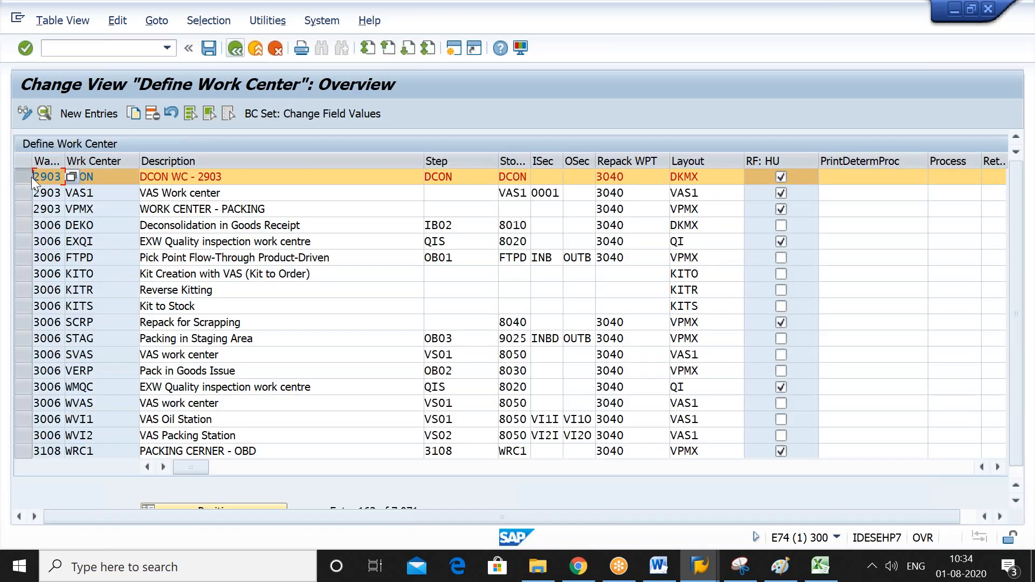
Select only work center VAS1 of warehouse 2903 and display its details.
left_click(24, 193)
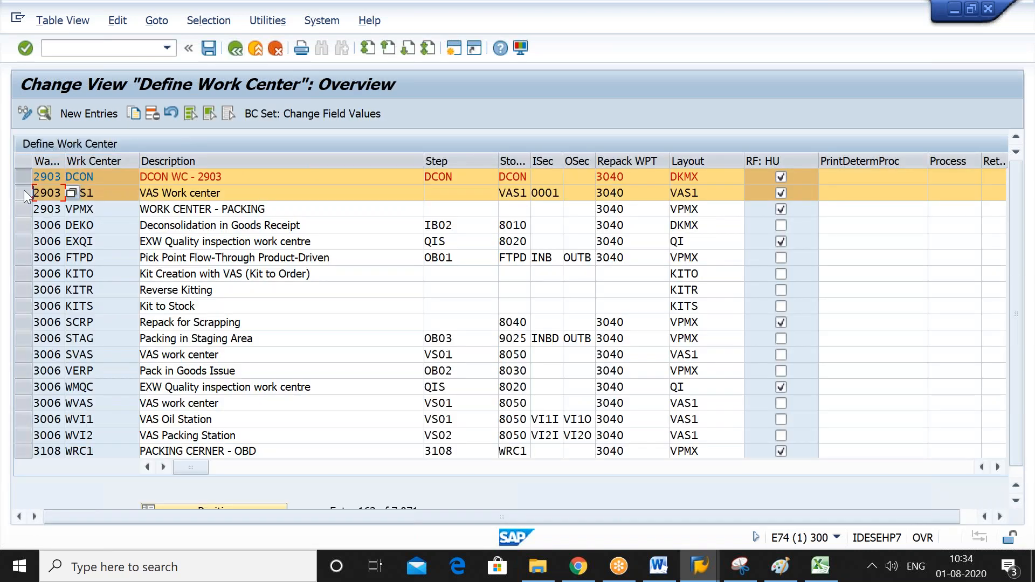
left_click(24, 176)
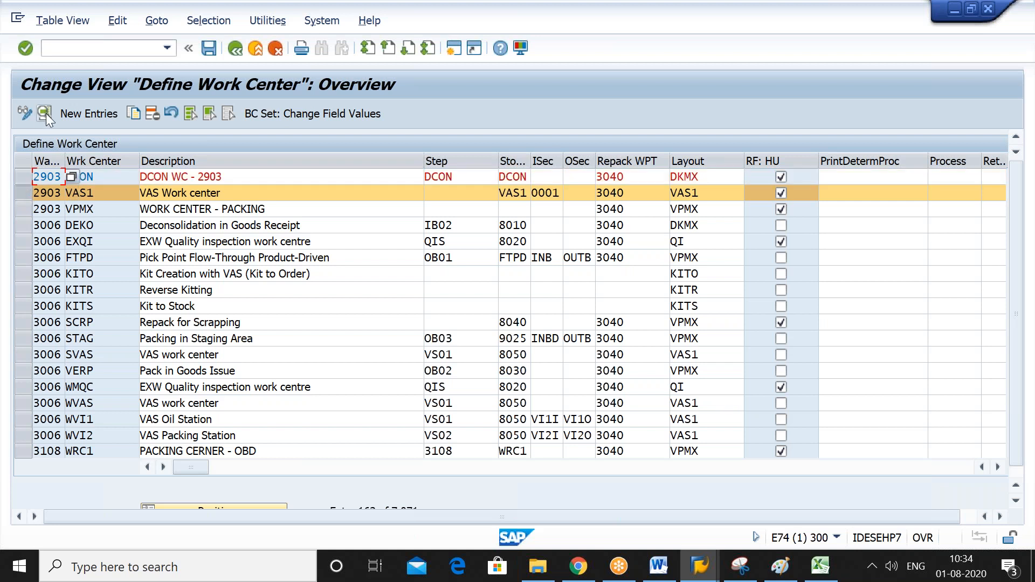
left_click(46, 113)
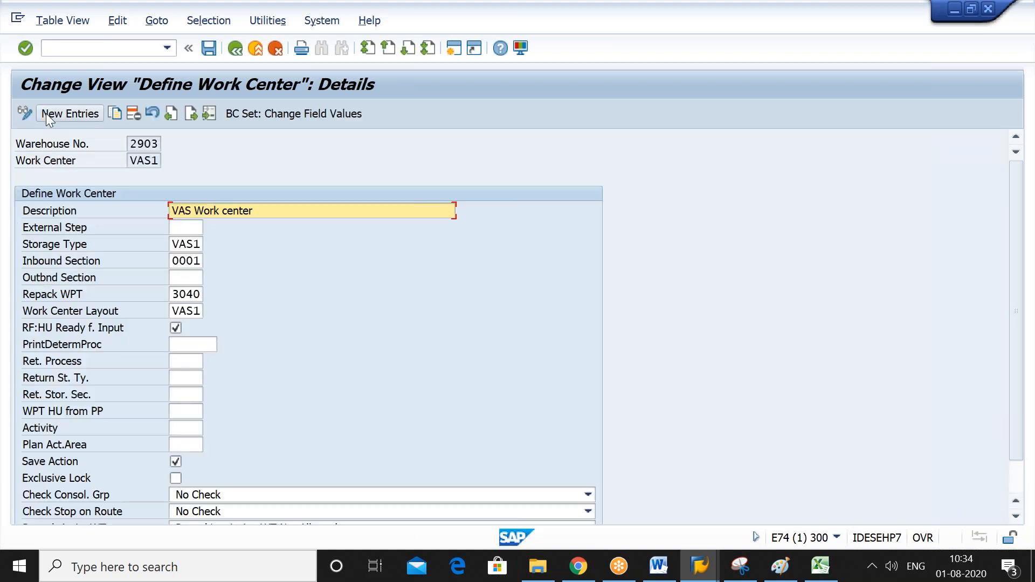
Set the external step of work center VAS1 in warehouse 2903 to VAS2 and save the entry.
left_click(187, 230)
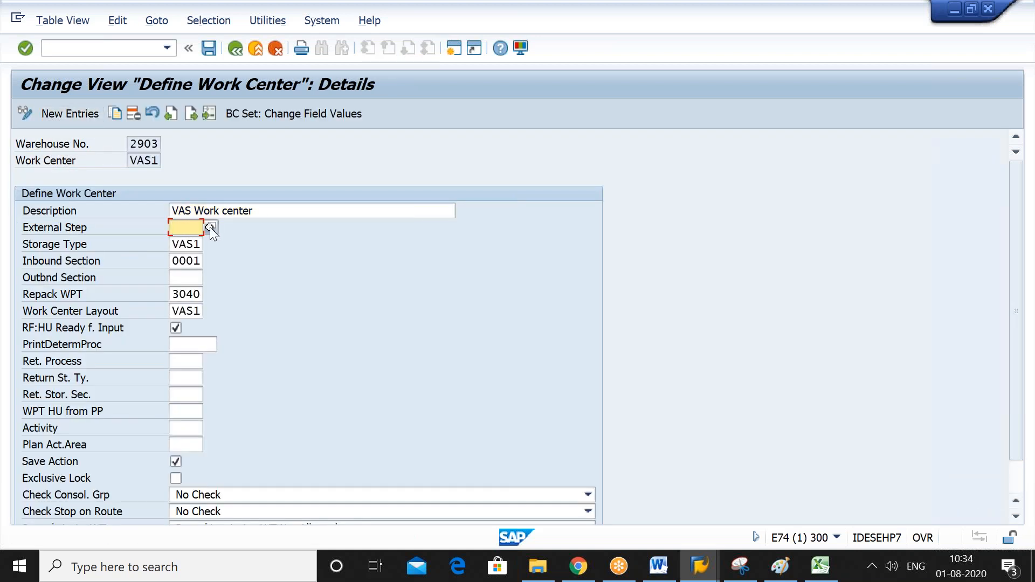
key("F4")
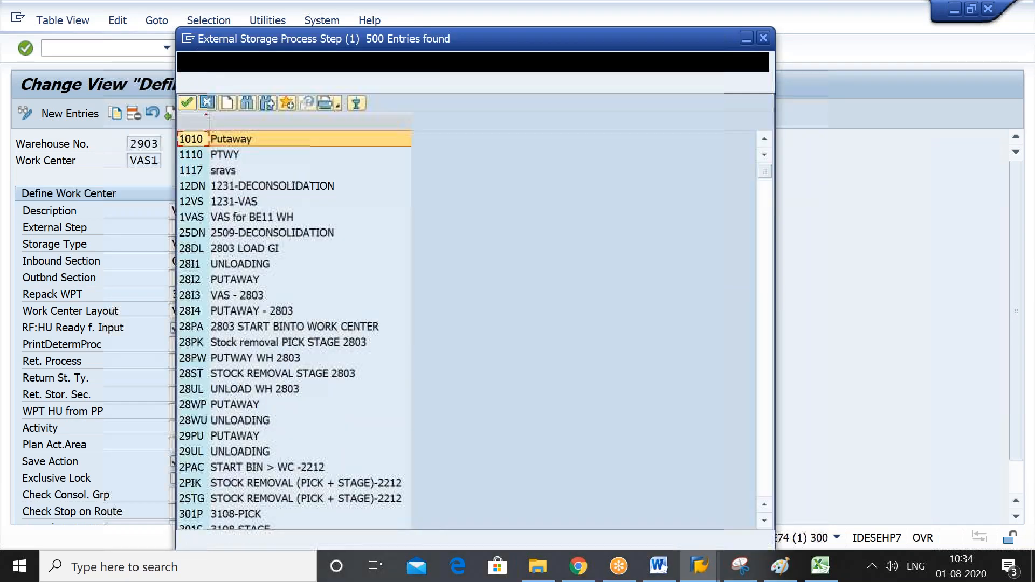
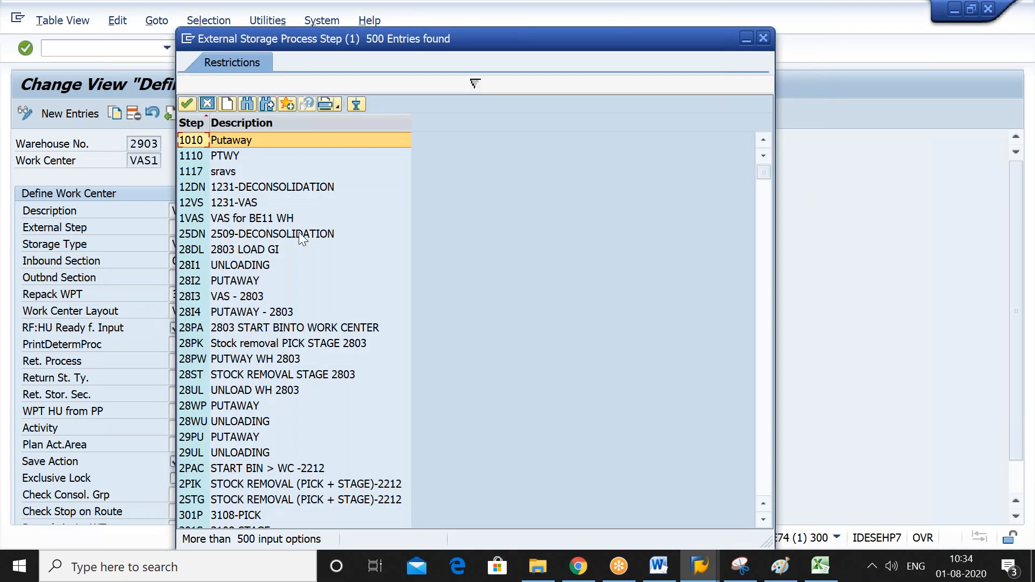
left_click(208, 104)
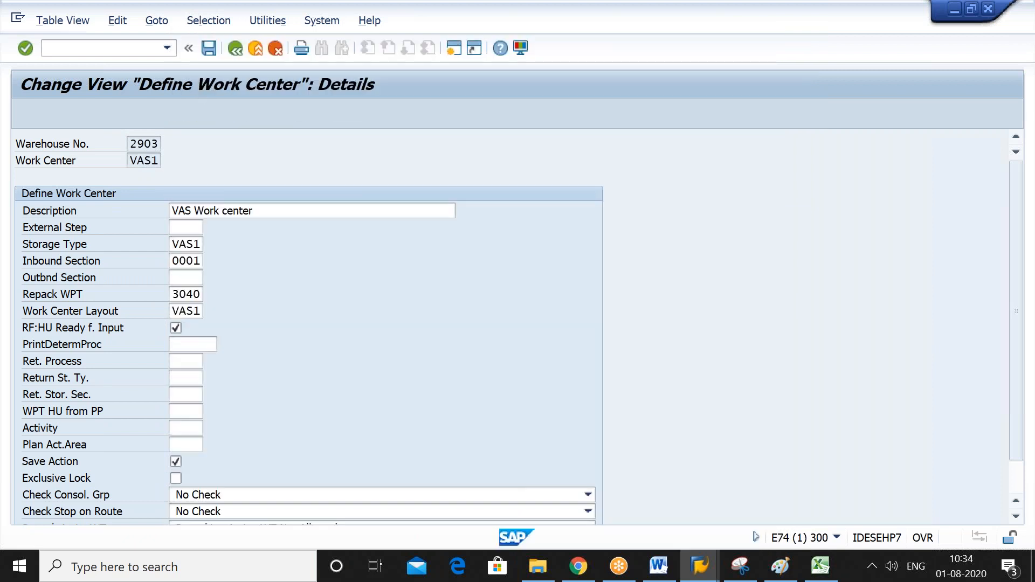
type("VA")
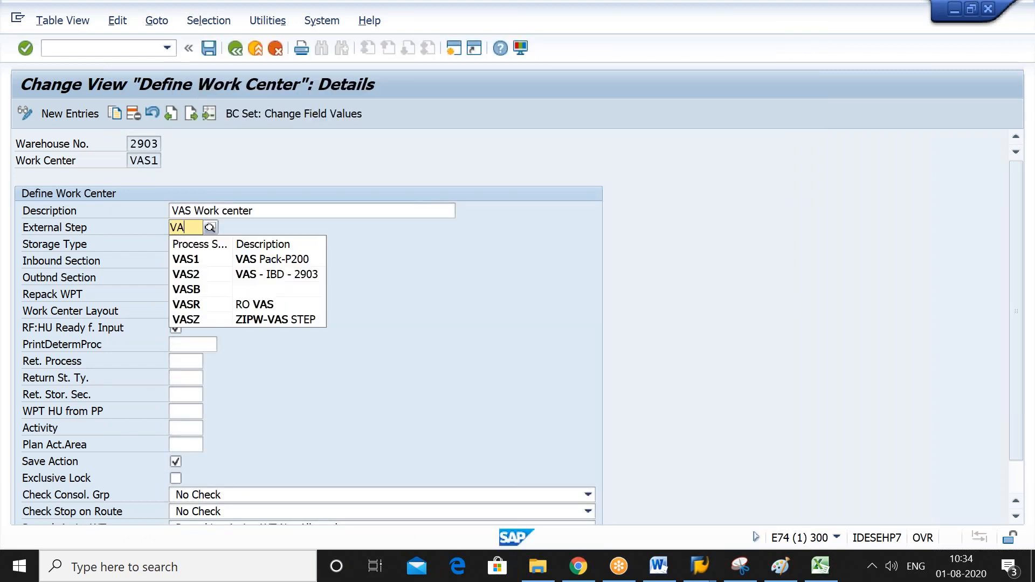
left_click(305, 273)
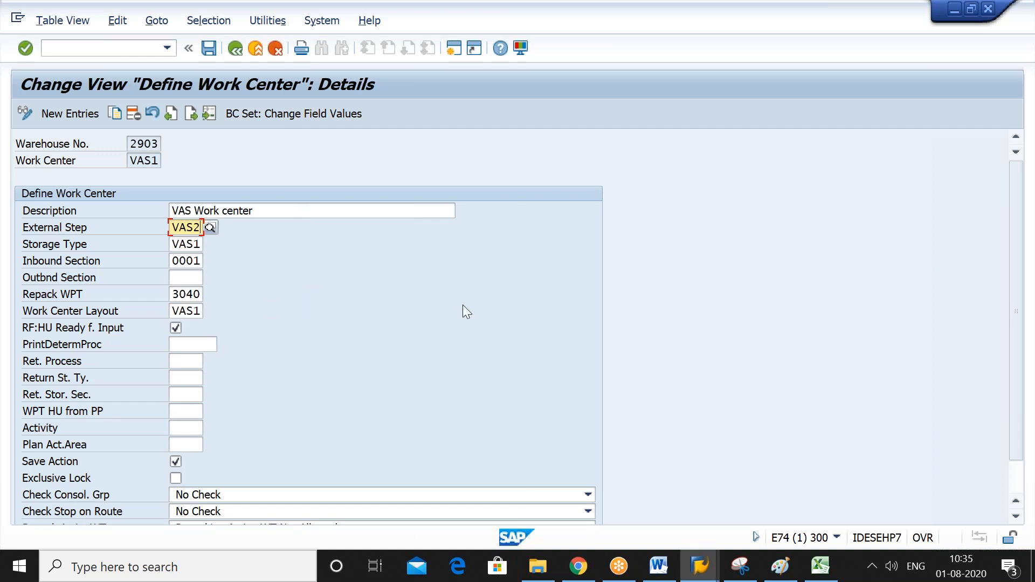
key("Return")
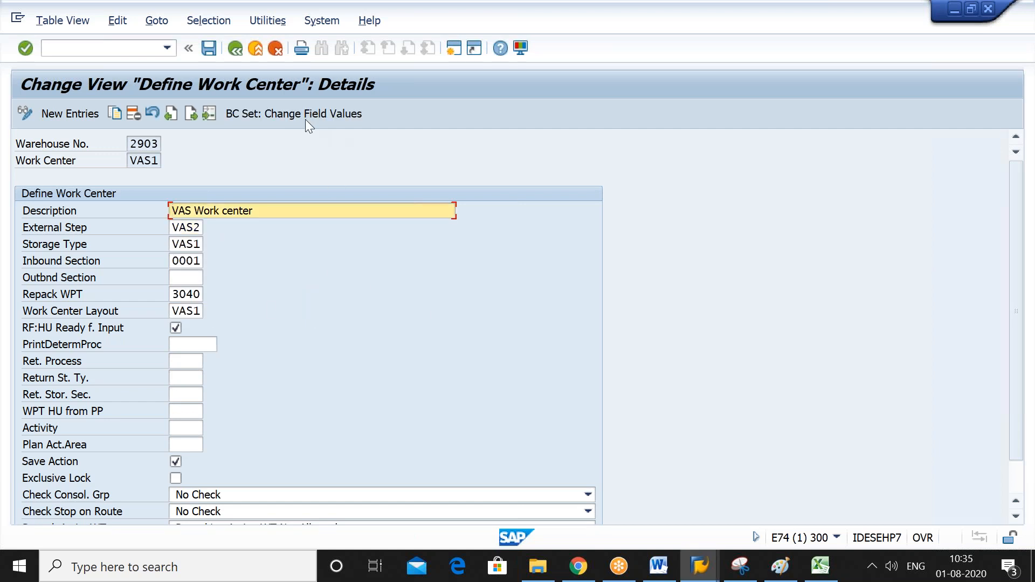
left_click(211, 52)
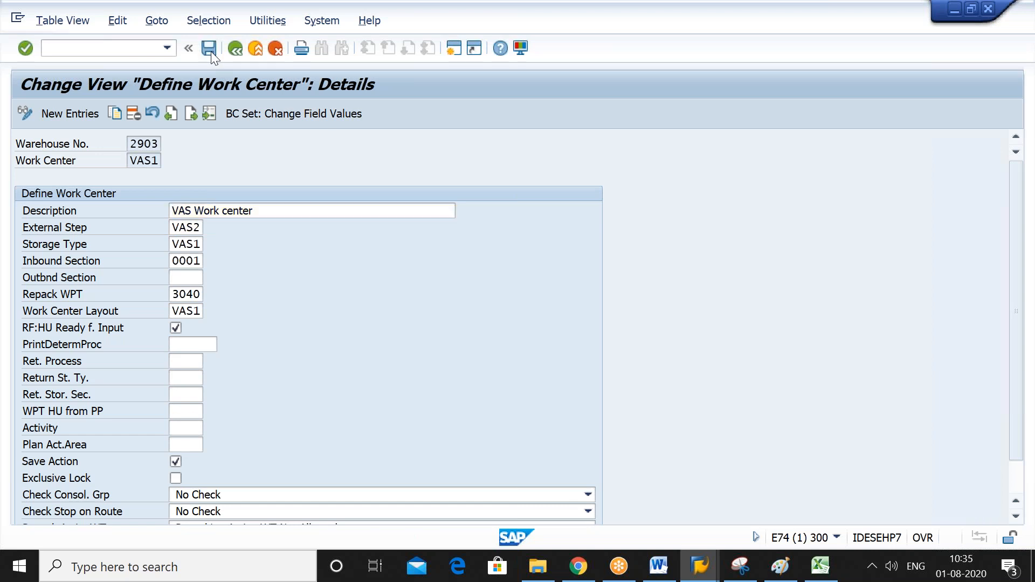
key("Return")
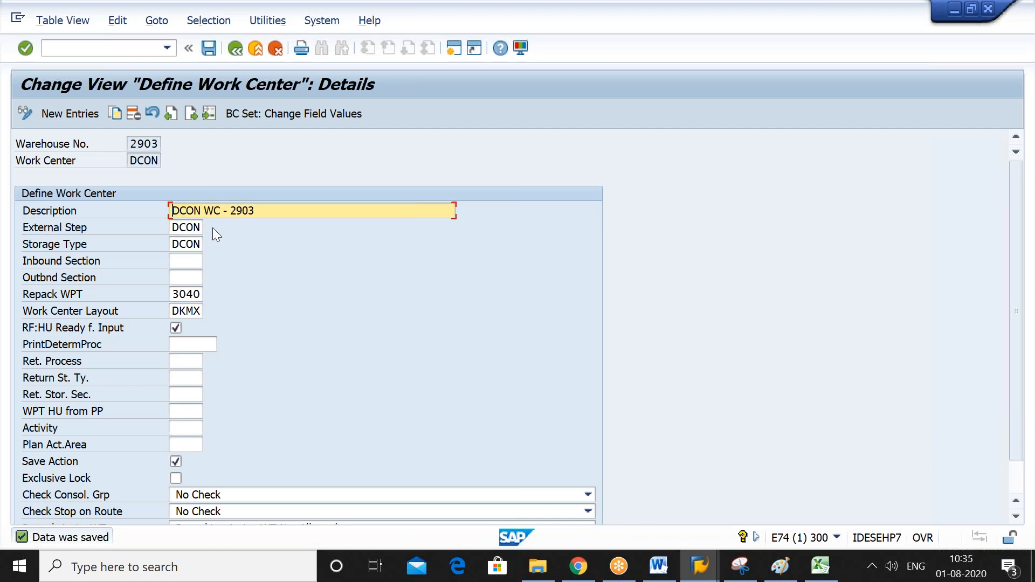
Check the VAS1 row in the work center overview and leave customizing for the SAP Easy Access menu.
left_click(235, 48)
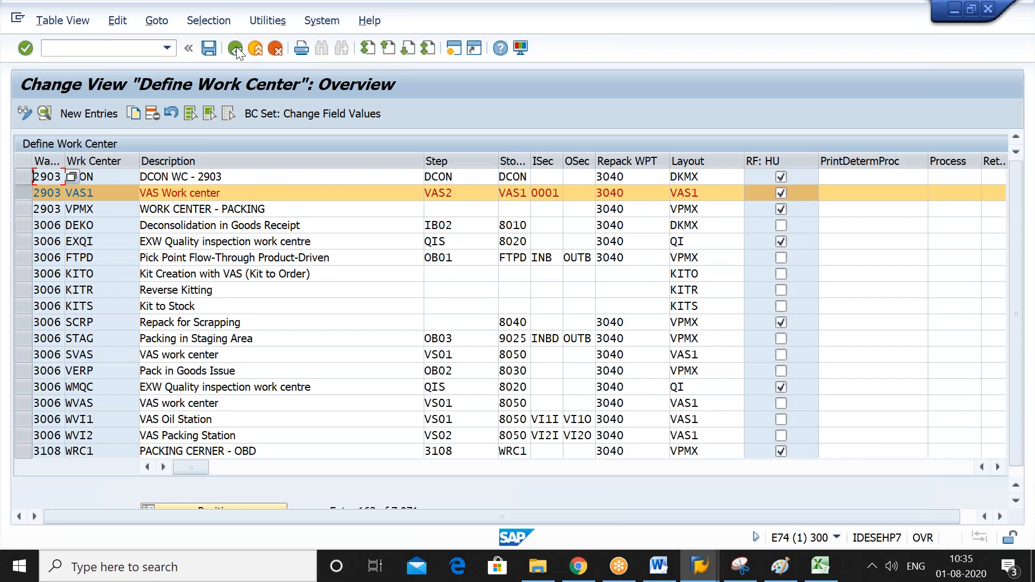
left_click(514, 192)
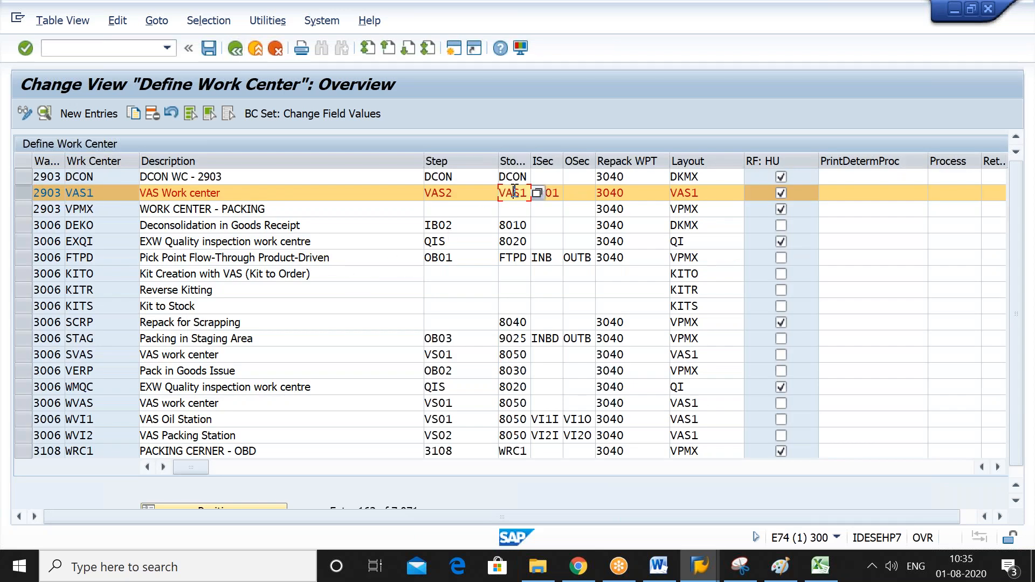
left_click(236, 50)
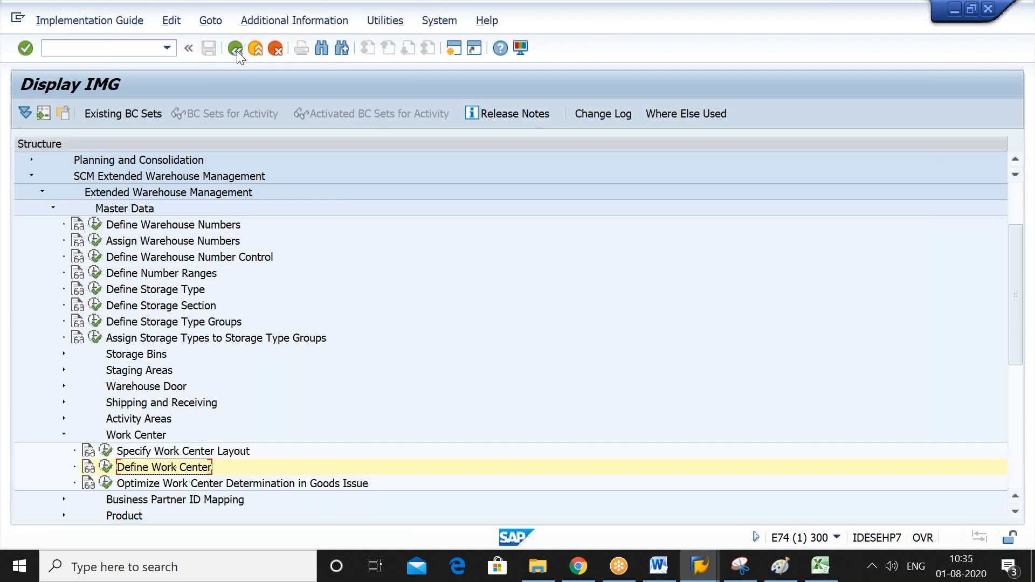
left_click(237, 51)
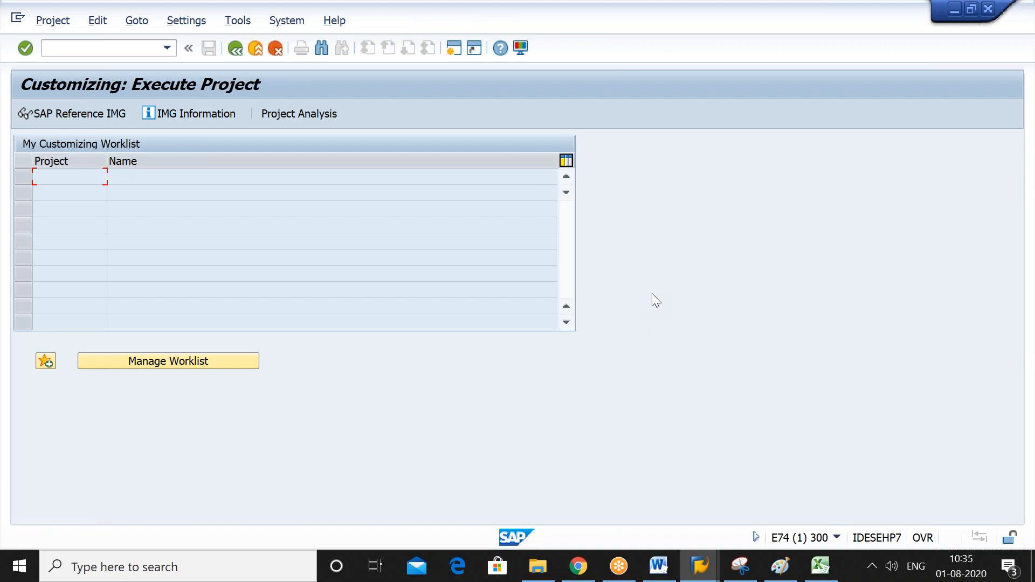
left_click(232, 52)
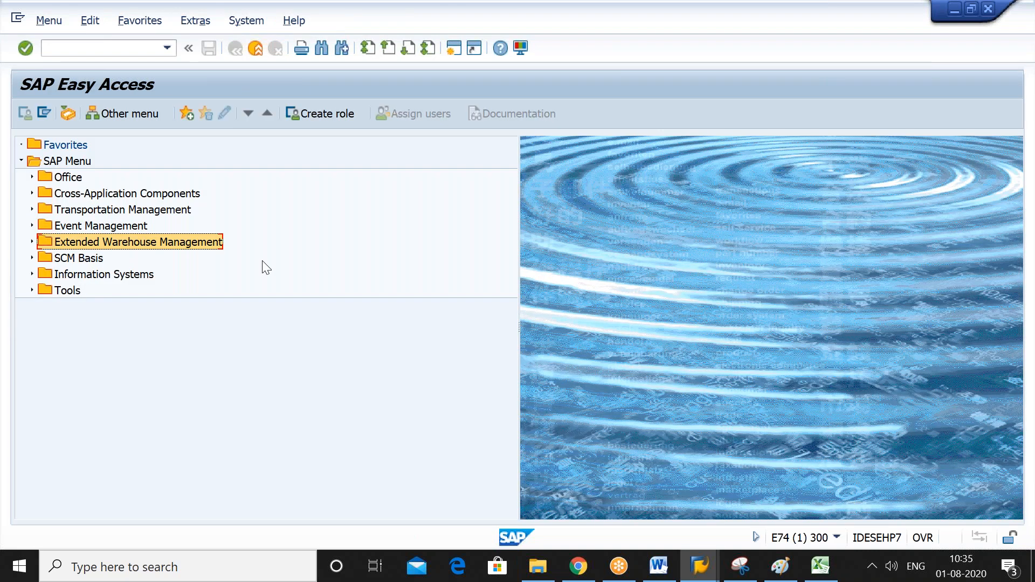
Expand Extended Warehouse Management and its Master Data folder in the SAP menu.
double_click(185, 244)
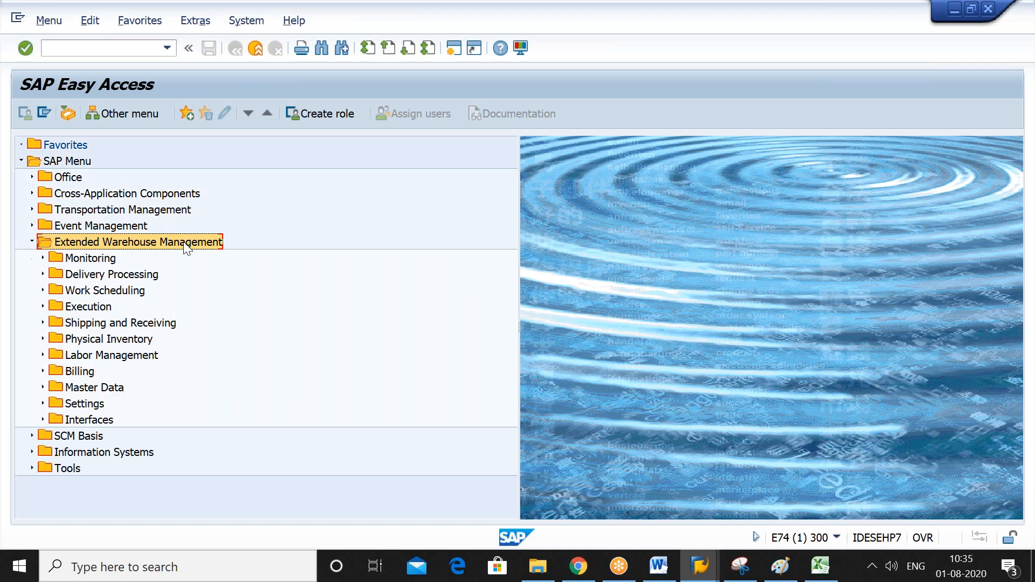
key("Down")
key("Down")
key("Down")
key("Down")
key("Down")
key("Down")
key("Down")
key("Down")
key("Down")
key("Down")
key("Down")
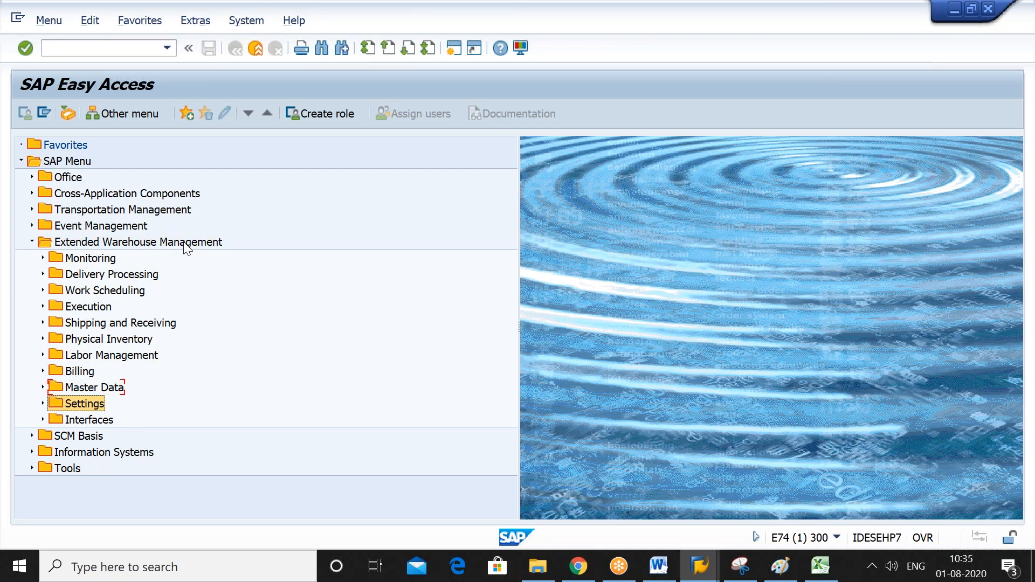
key("Up")
key("Up")
key("Return")
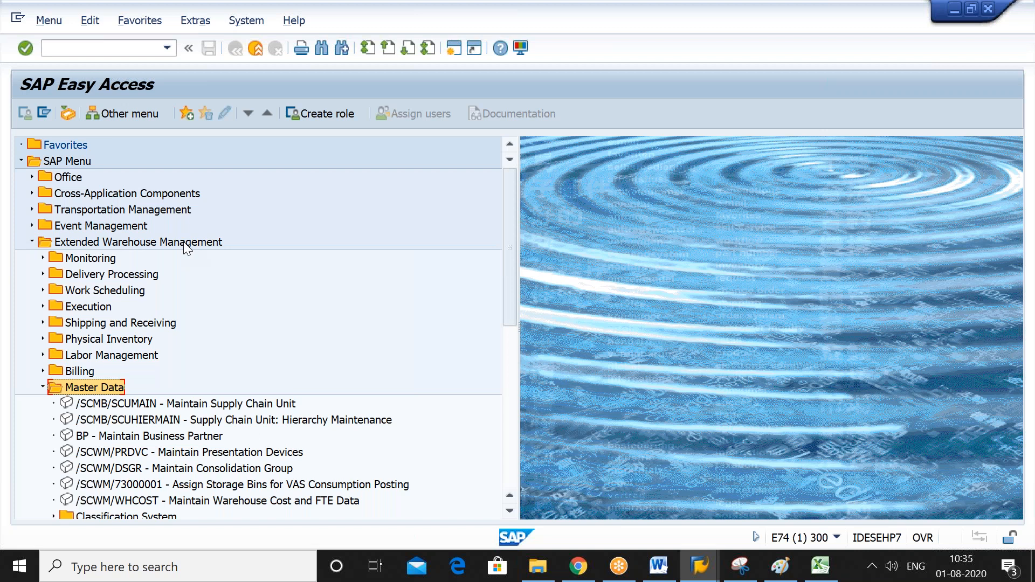
Expand the Work Center folder under Master Data and select /SCWM/TWORKST - Define Master Data Attributes.
key("Down")
key("Down")
key("Down")
key("Down")
key("Down")
key("Down")
key("Down")
key("Down")
key("Down")
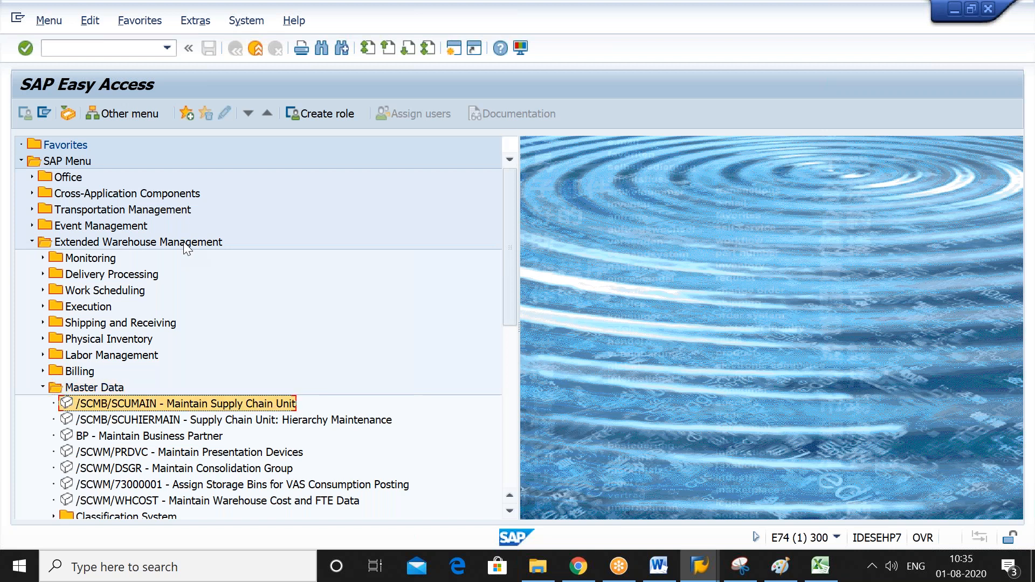
key("Down")
key("Down")
key("Down")
key("Down")
key("Down")
key("Down")
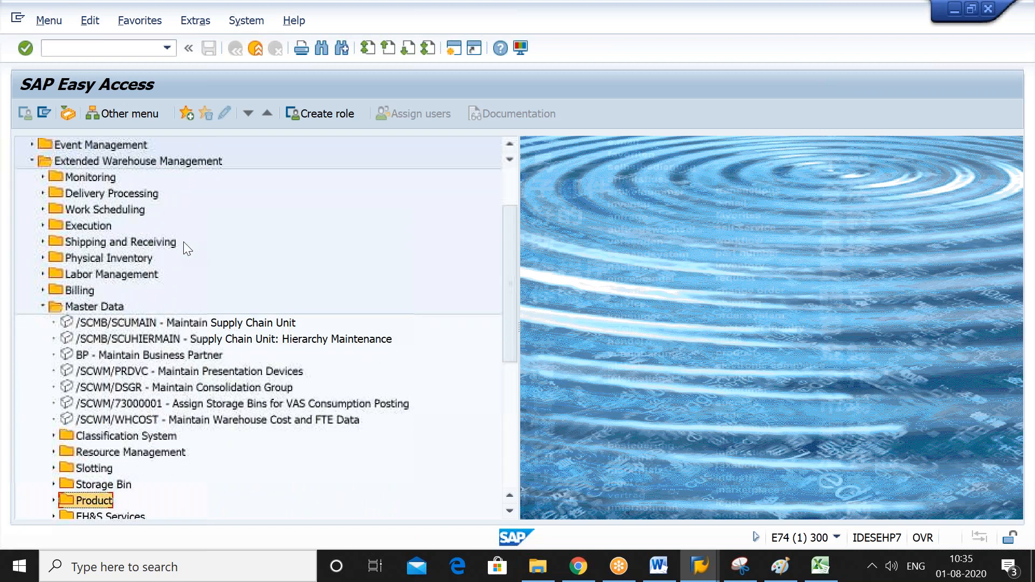
key("Return")
key("Down")
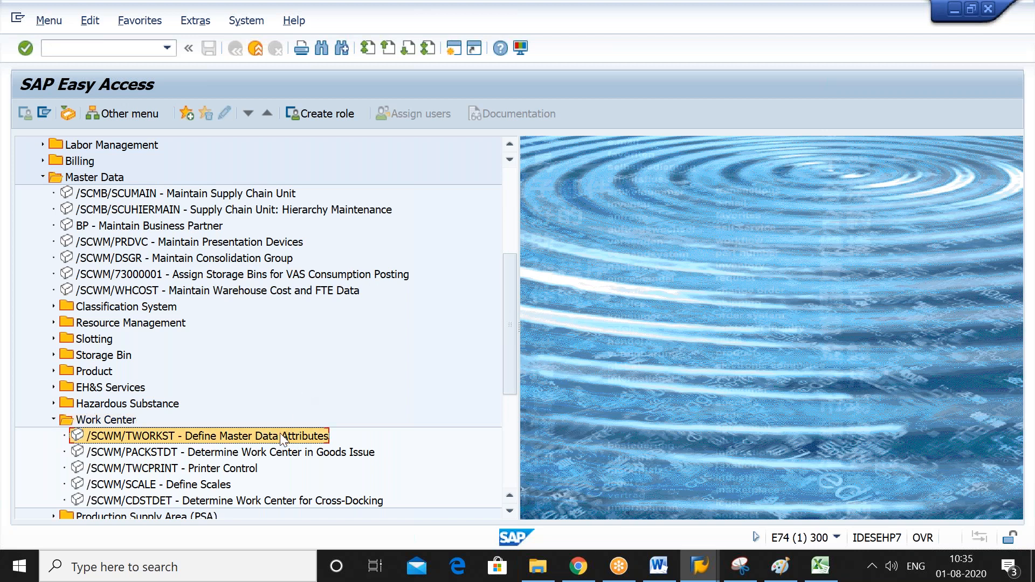
Switch to the Word notes, add the line "/SCWM/TWORKST - Define Master Data Attributes", and return to SAP.
left_click(660, 566)
type("/SCWM/TWORKST - Define Master Data Attributes")
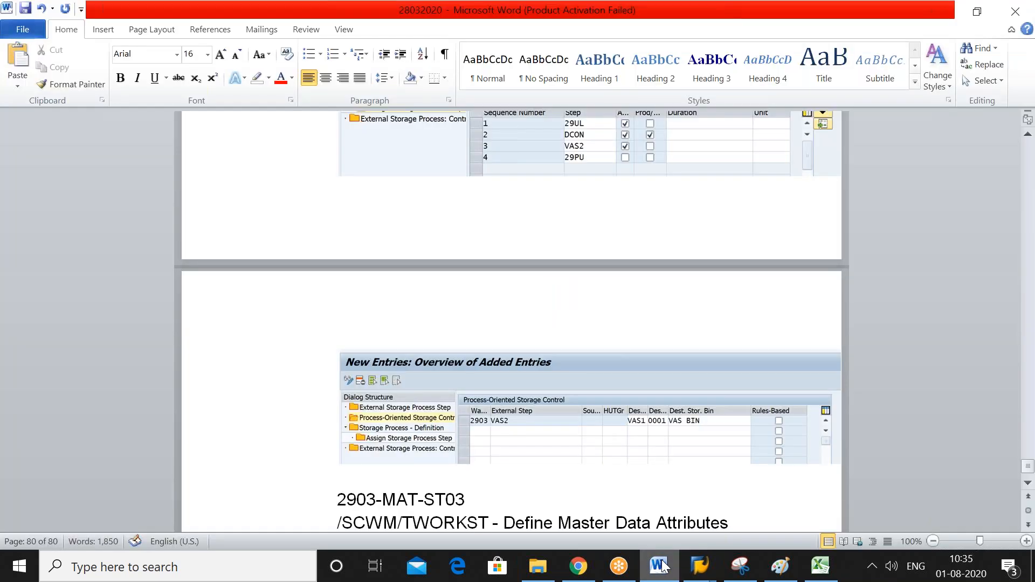
key("Return")
key("alt+Tab")
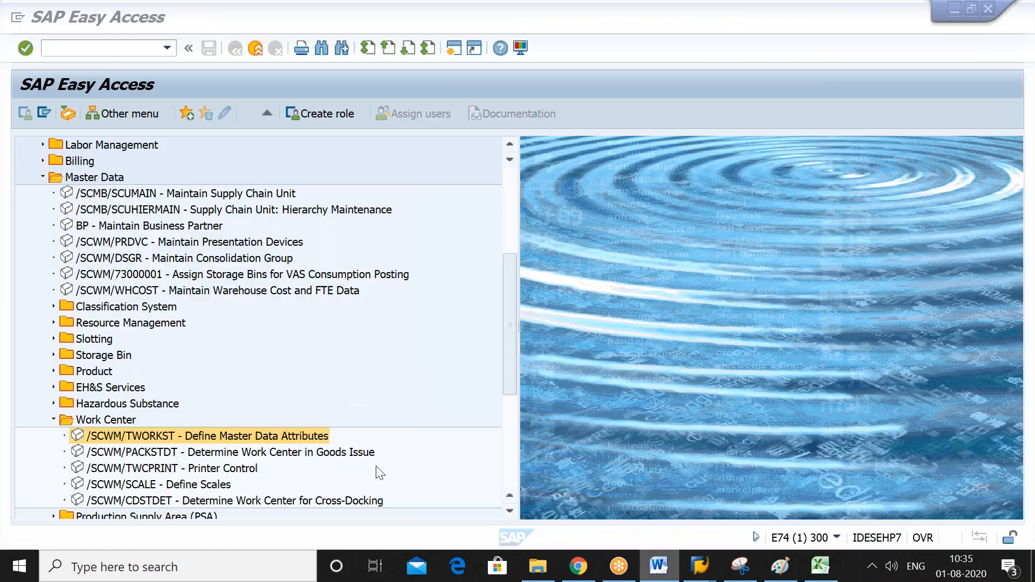
Open Define Master Data Attributes, assign storage bin VAS BIN to work center VAS1, and save.
double_click(240, 436)
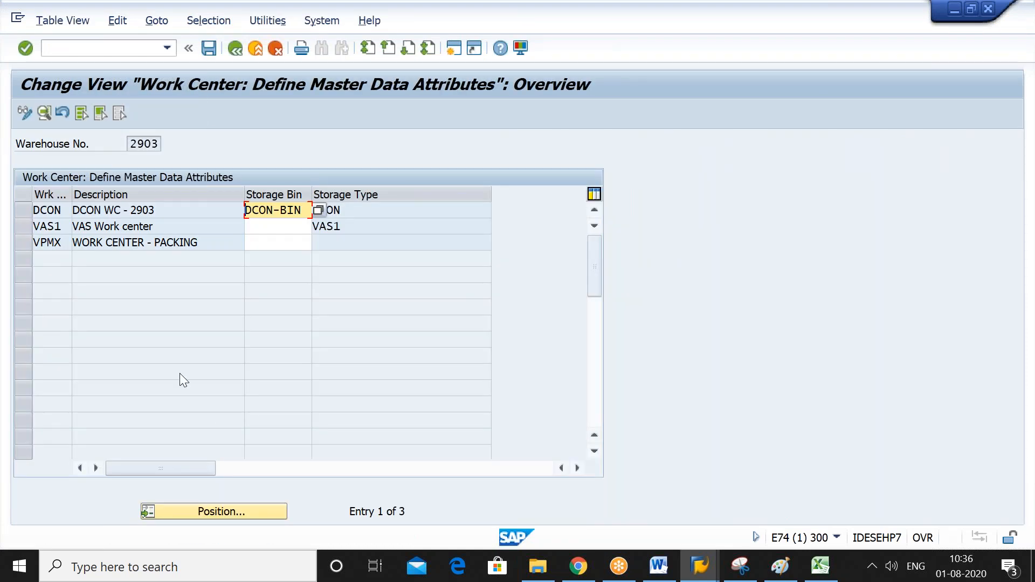
left_click(268, 226)
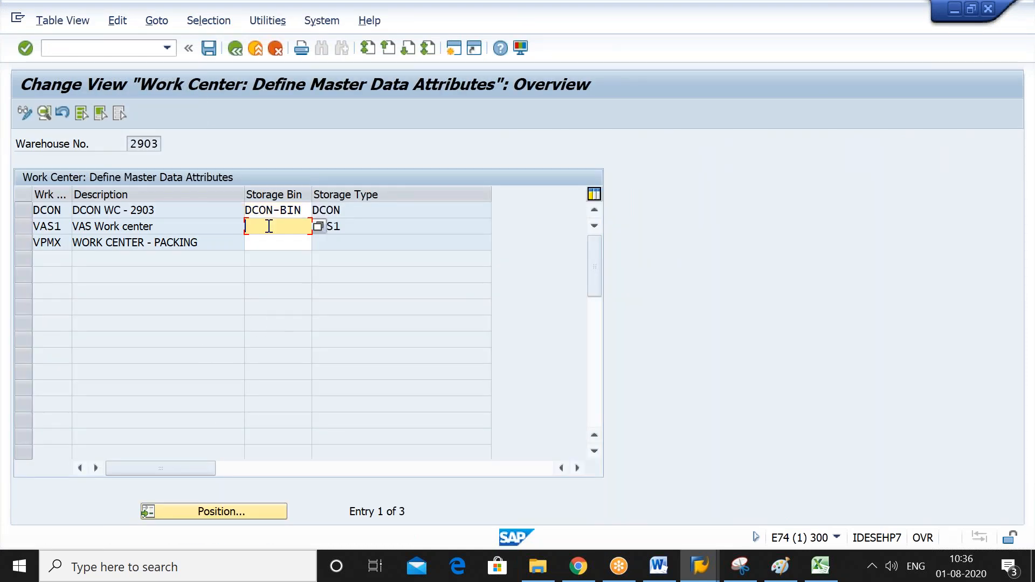
left_click(319, 231)
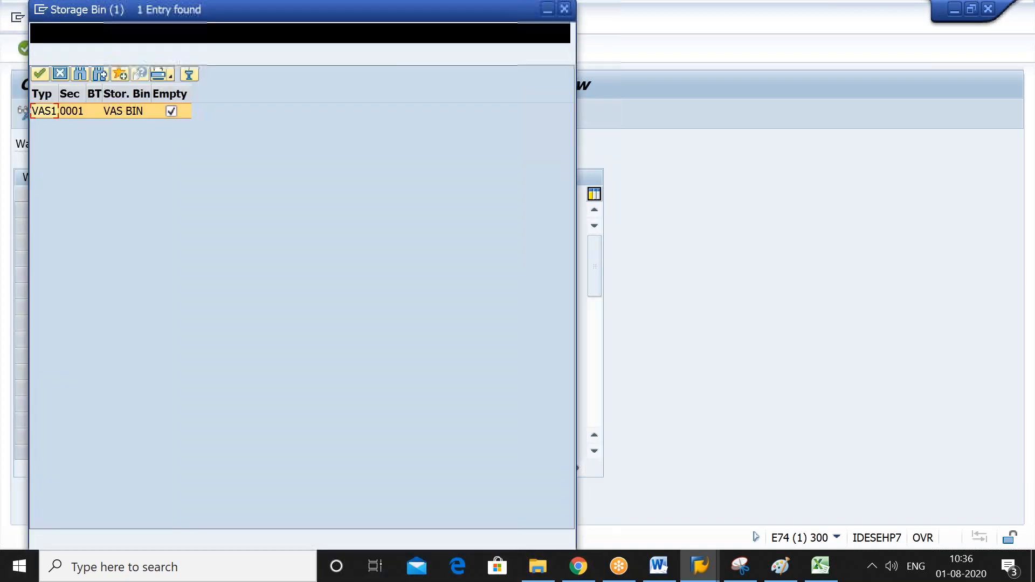
double_click(132, 108)
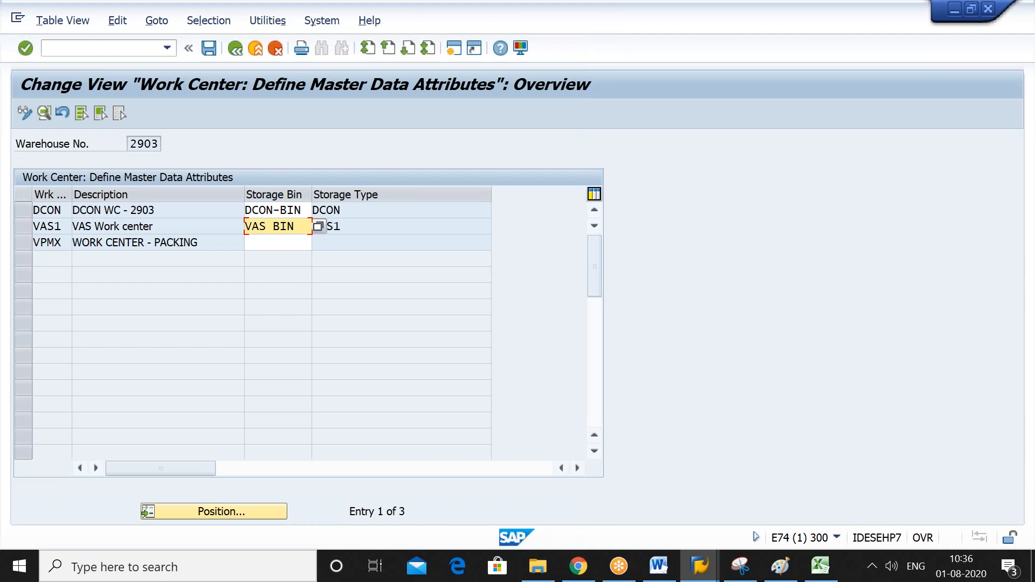
left_click(208, 49)
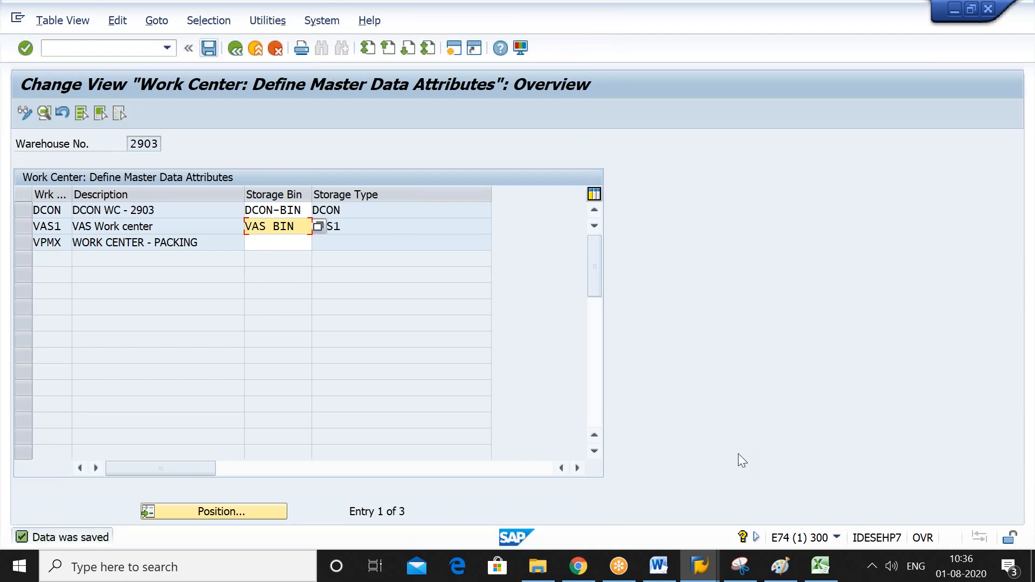
Capture the work center master data attributes table with Snipping Tool and paste the image below the new line in the Word notes.
left_click(739, 568)
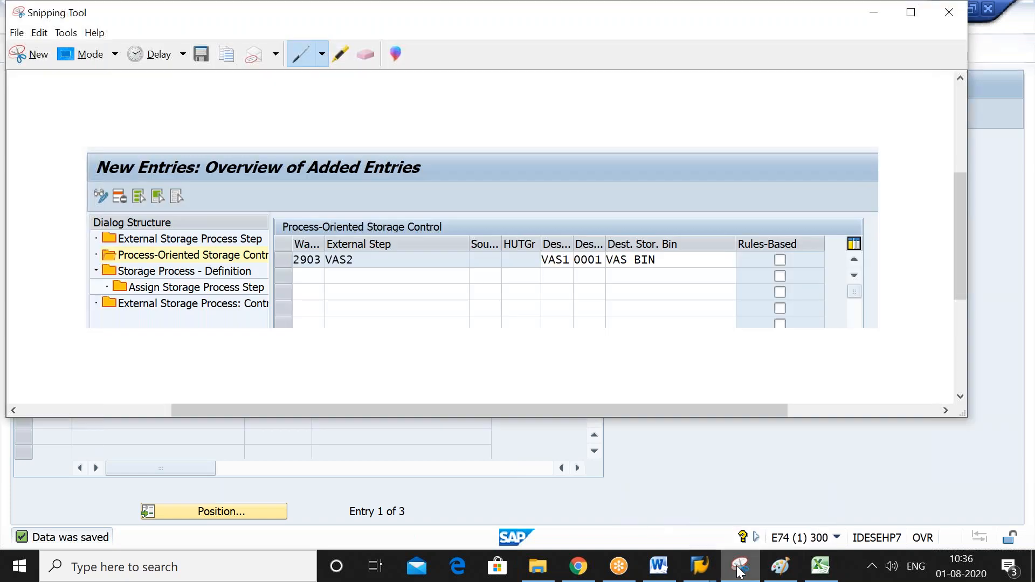
left_click(33, 55)
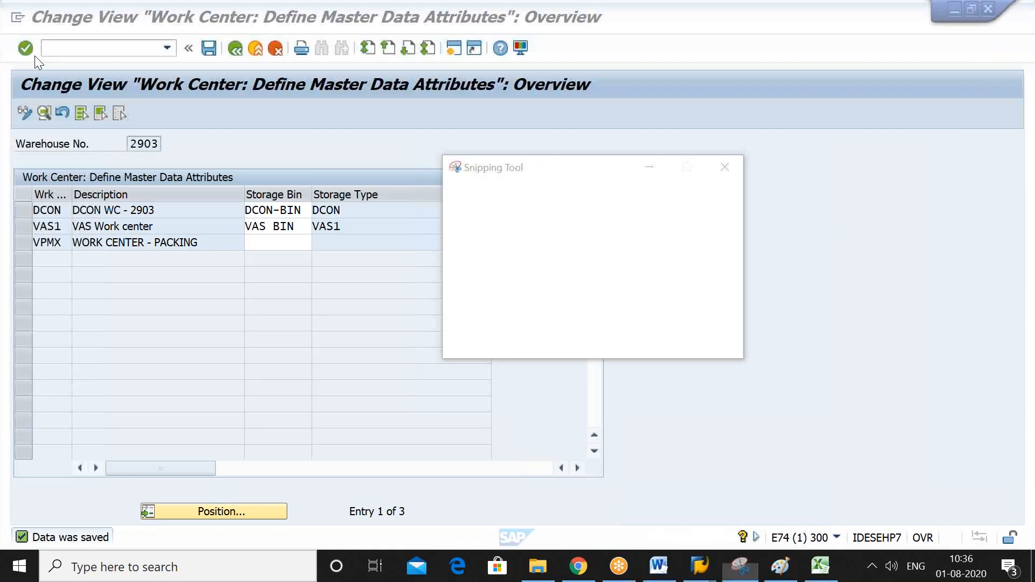
left_click_drag(7, 58, 690, 326)
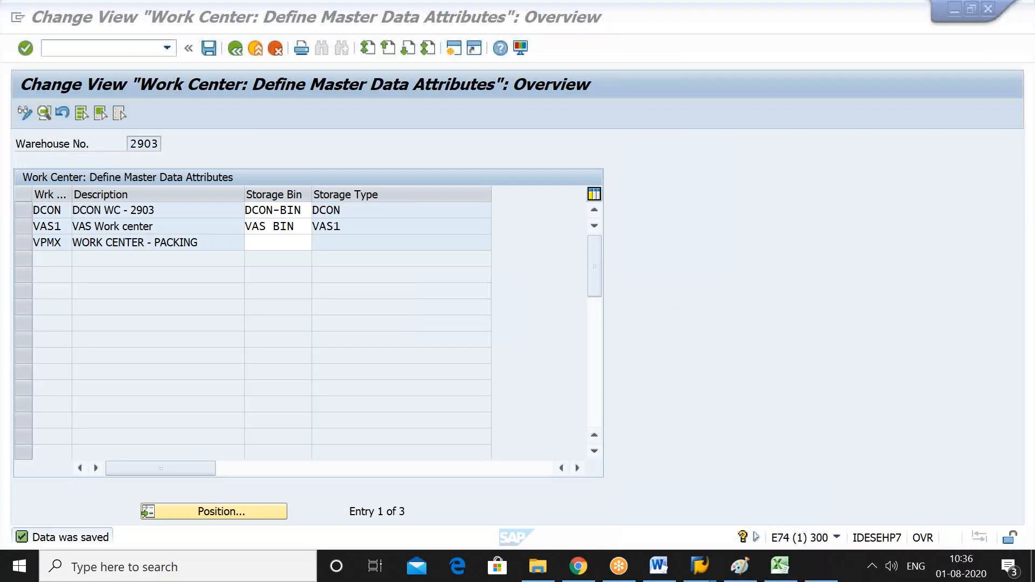
left_click(665, 573)
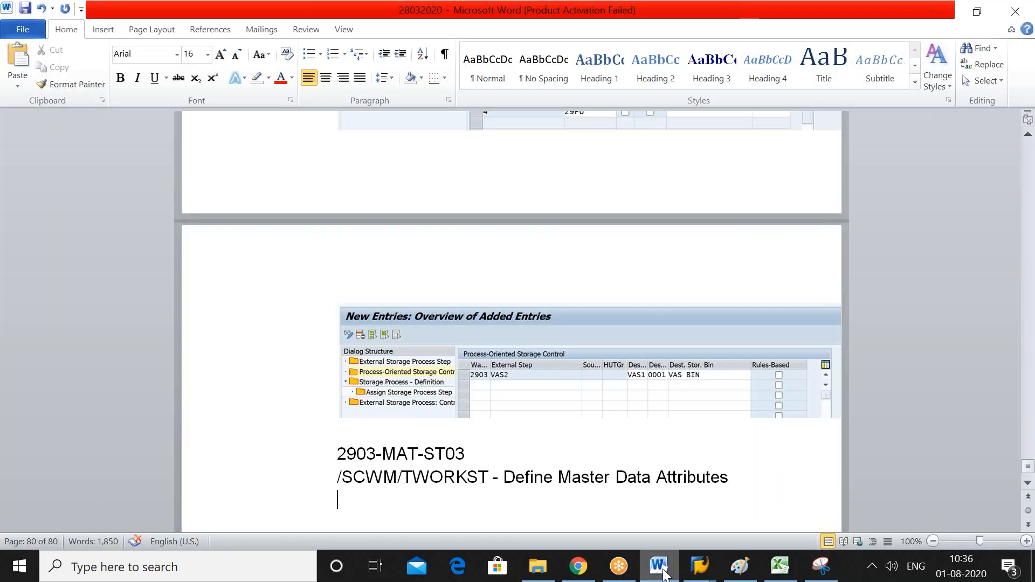
key("ctrl+v")
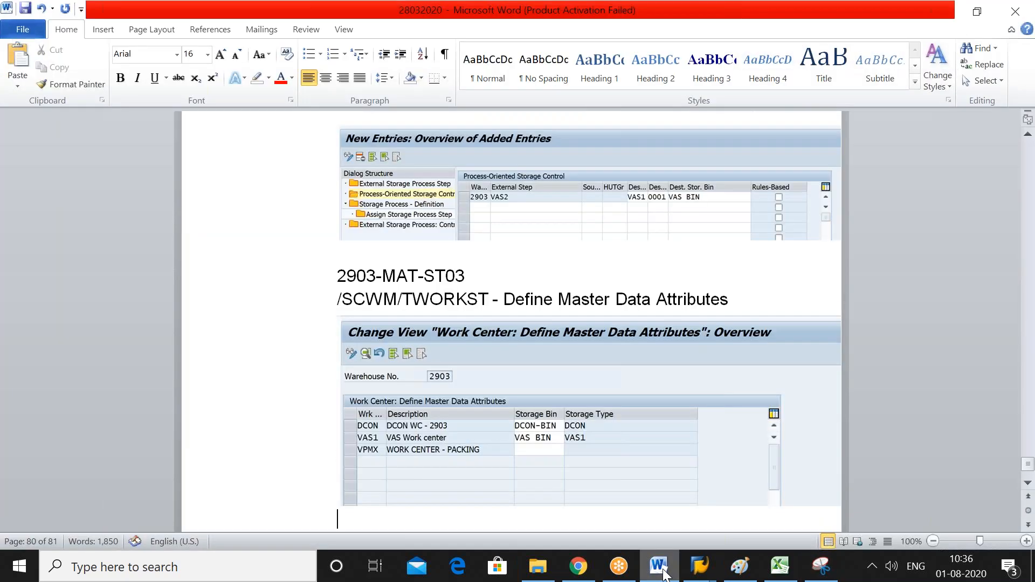
Switch back to SAP and leave the work center master data attributes for the SAP Easy Access menu.
left_click(659, 569)
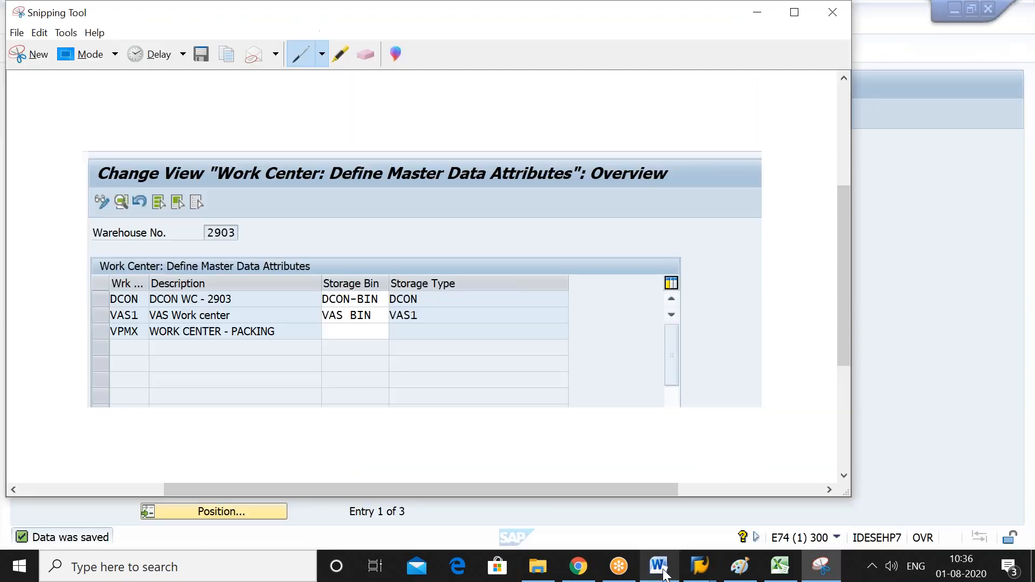
left_click(930, 340)
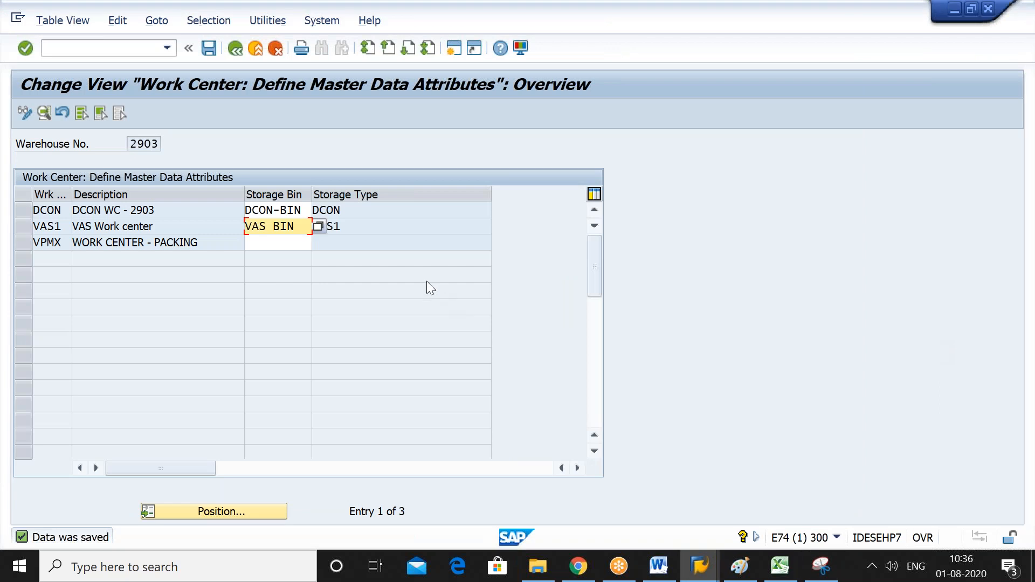
left_click(235, 49)
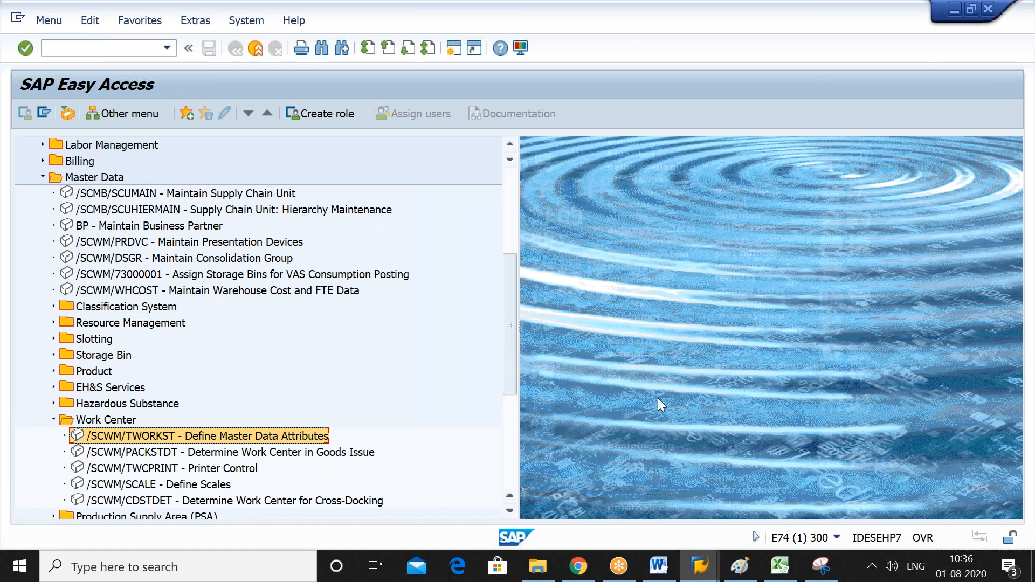
Switch to SAP Logon, open the ECC system, and log on with the user name and account password.
mouse_move(698, 570)
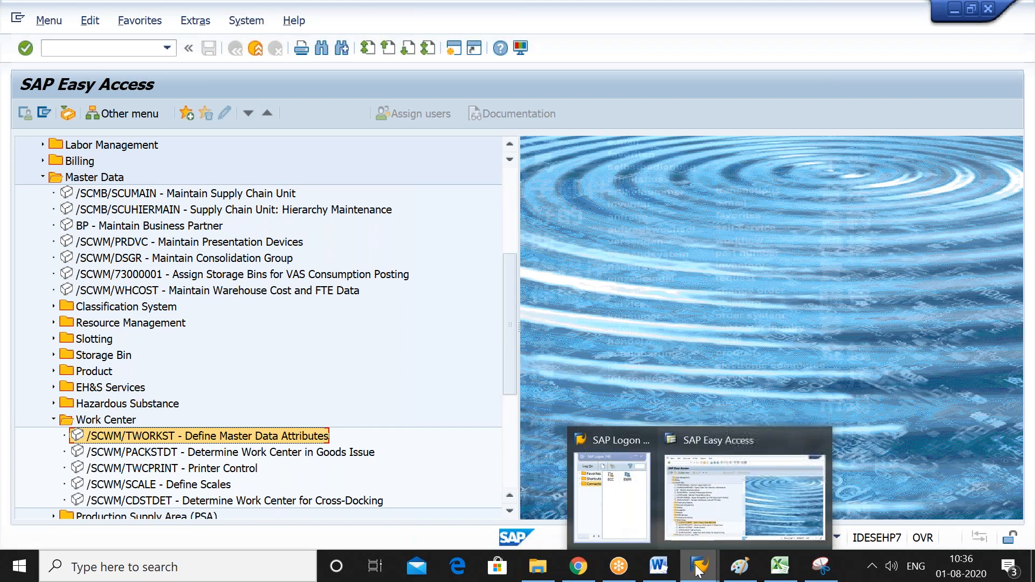
mouse_move(619, 527)
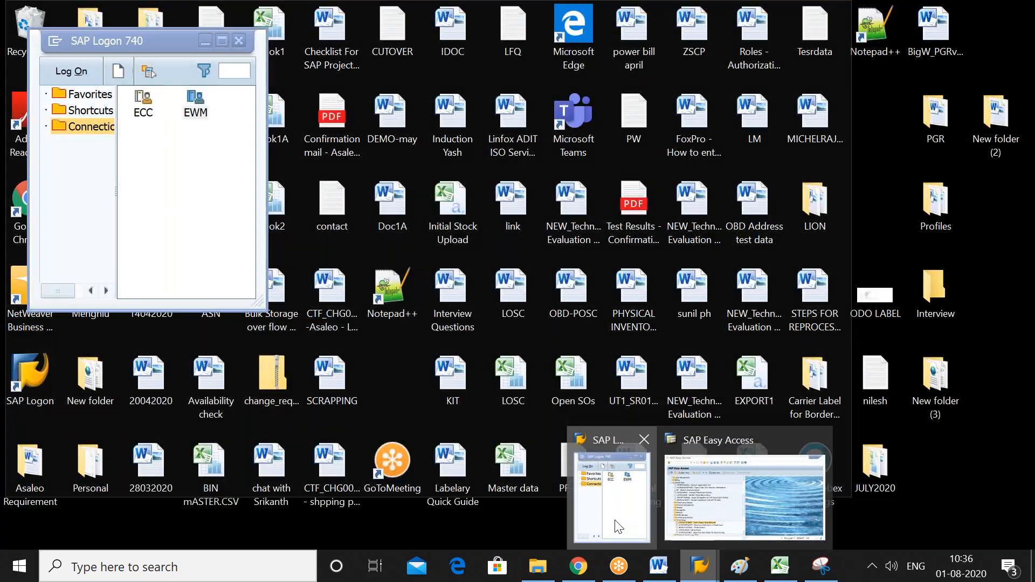
left_click(615, 523)
left_click(143, 112)
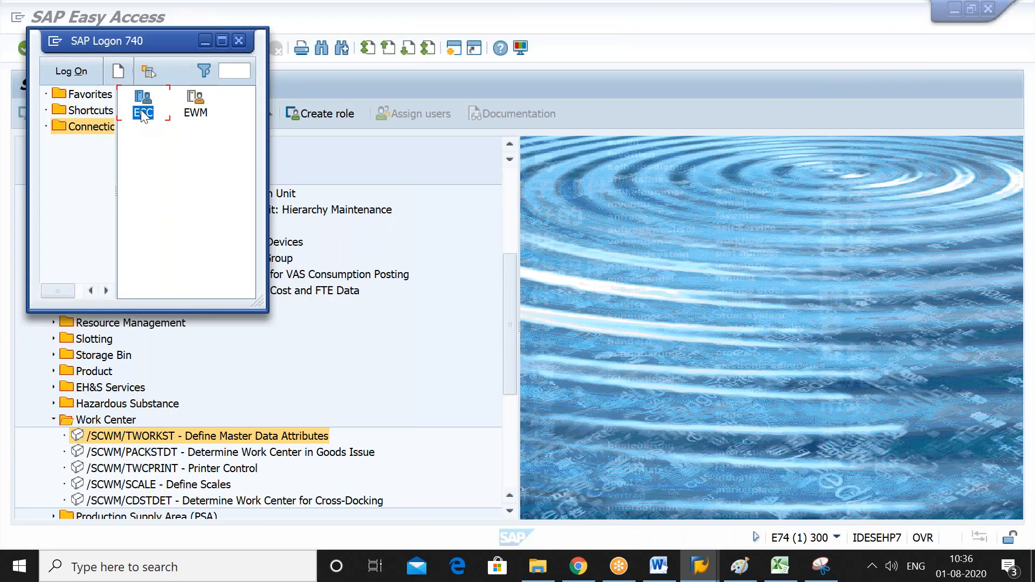
double_click(142, 113)
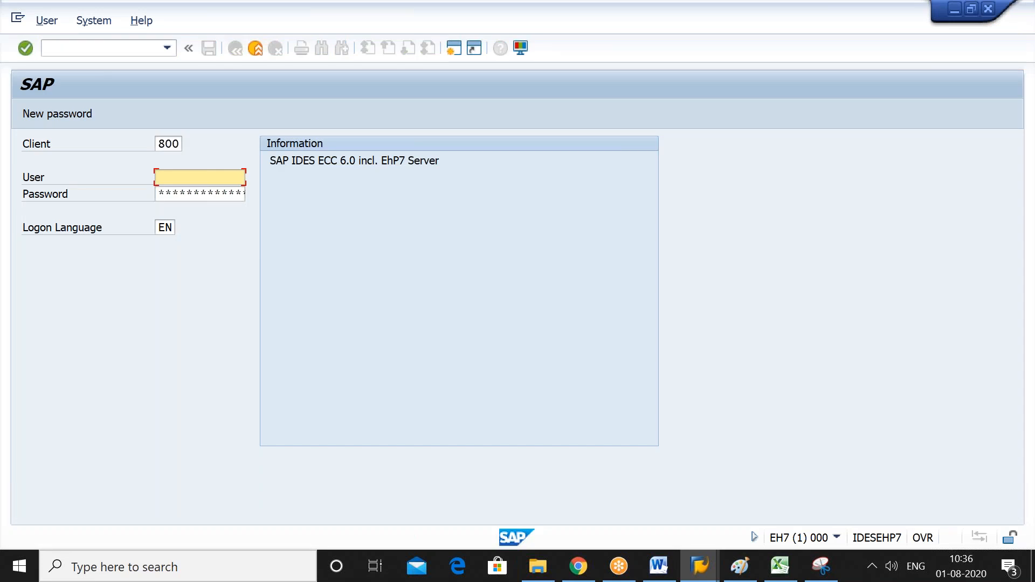
type("siva")
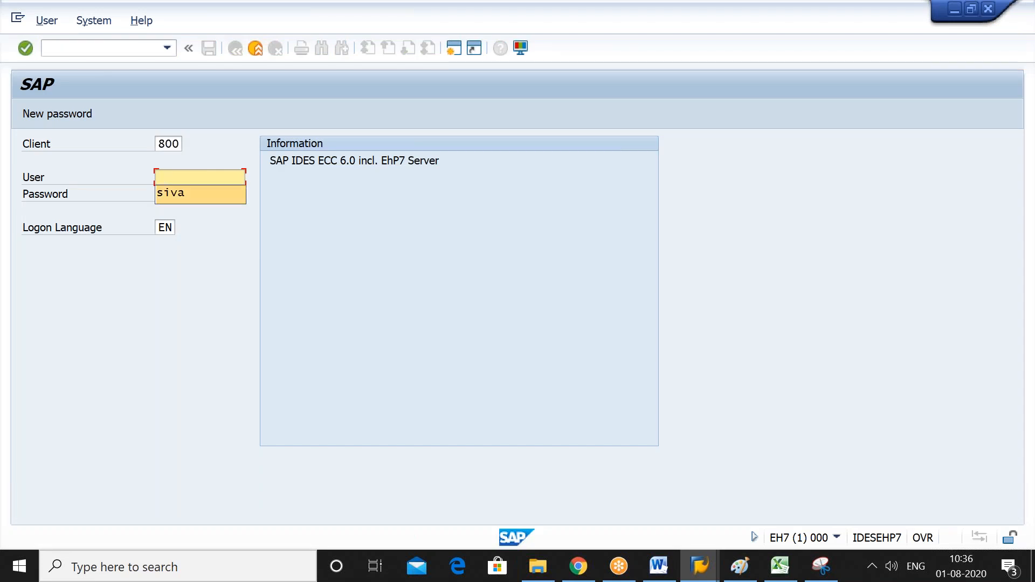
key("Tab")
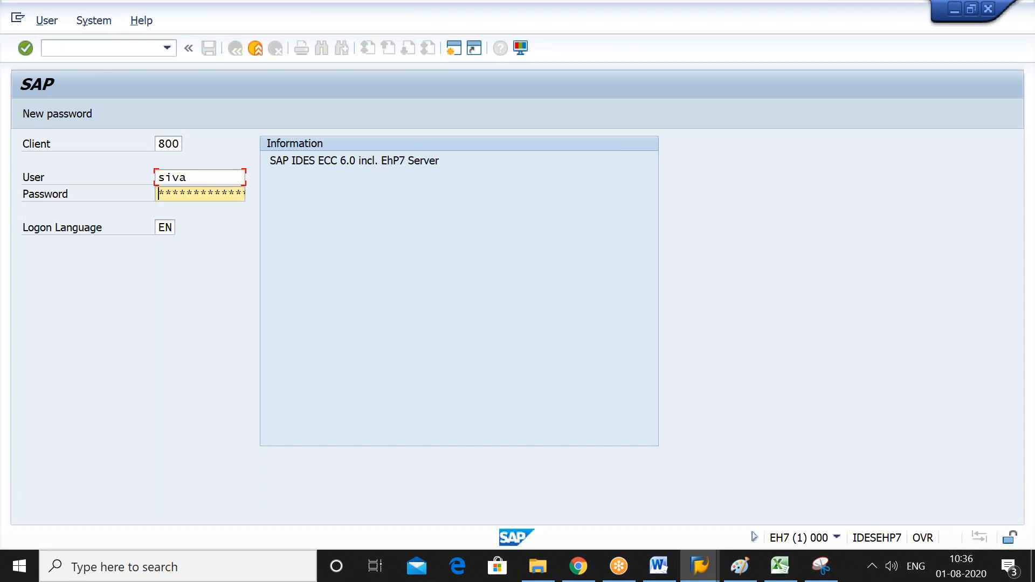
key("Caps_Lock")
key("Return")
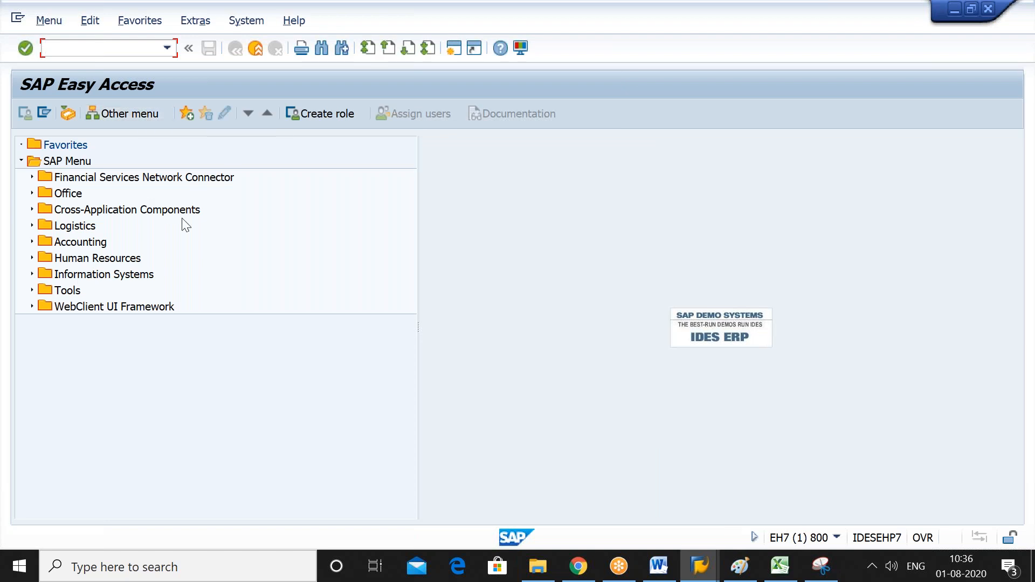
Start transaction me21n and set the vendor of the new standard purchase order to VEN1-2903.
type("me21n")
key("Return")
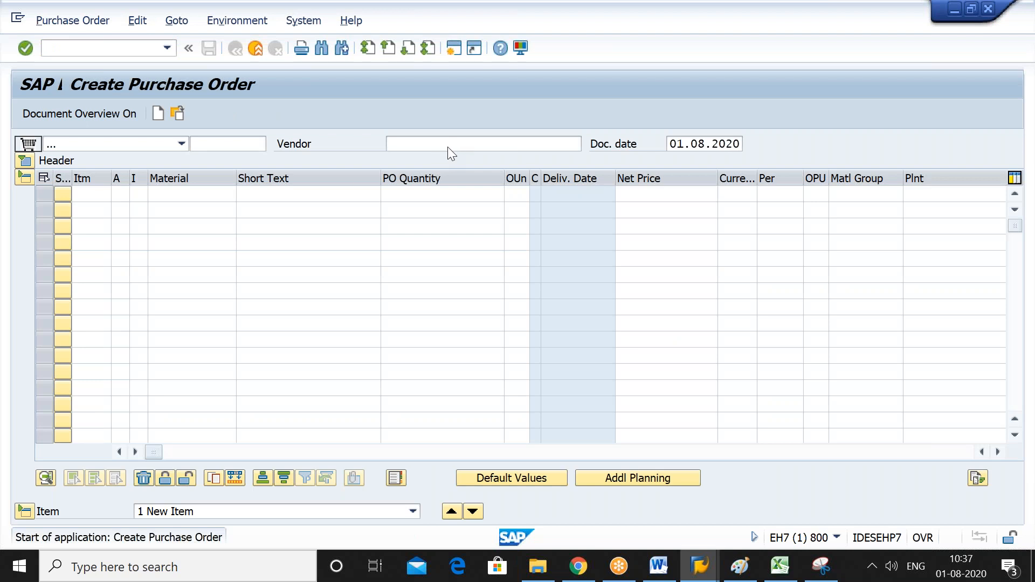
left_click(448, 144)
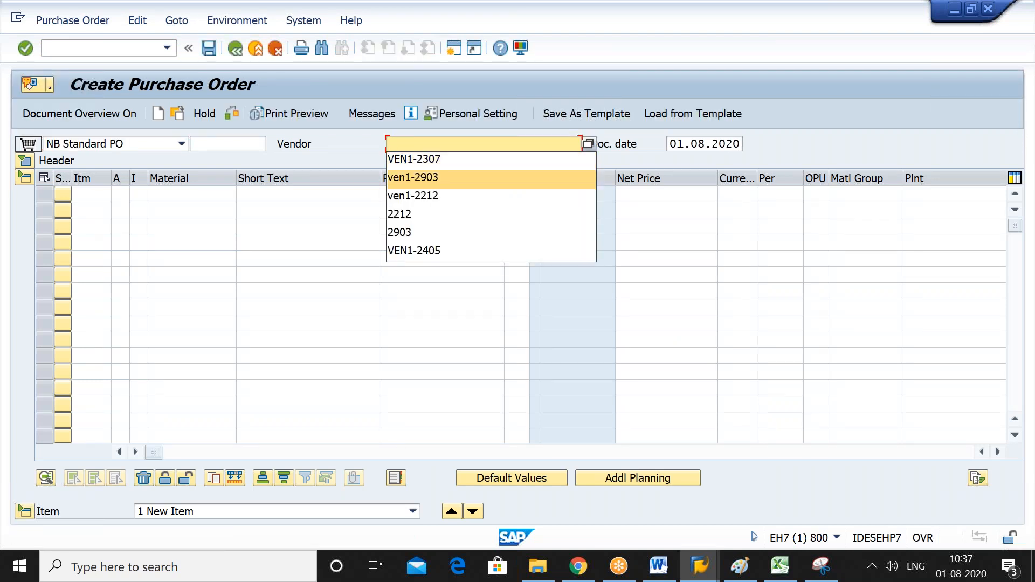
key("Return")
key("Return")
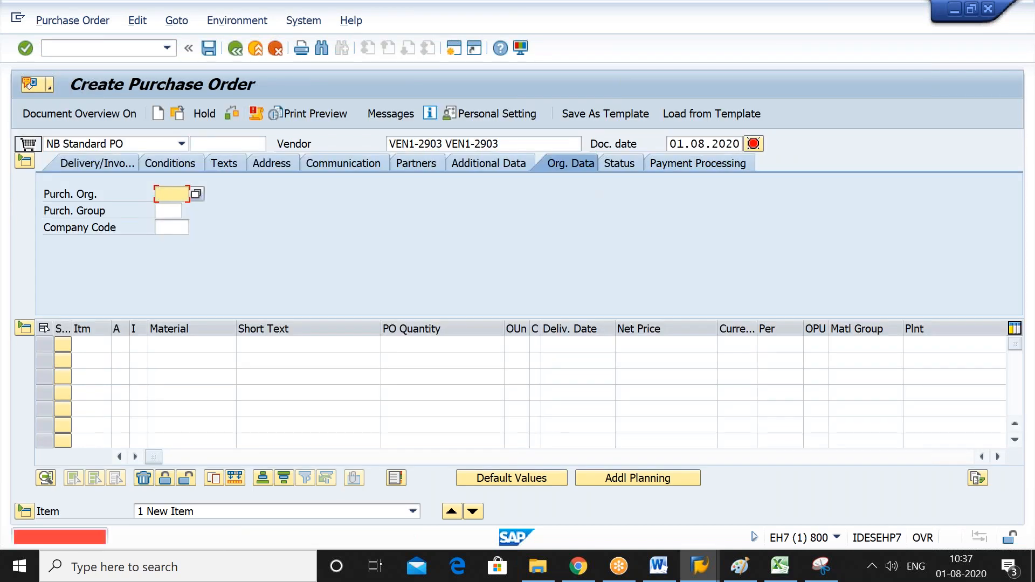
Set the purchase order's organizational data to purchasing organization 2903, purchasing group 000 and company code wm63.
key("Down")
key("Down")
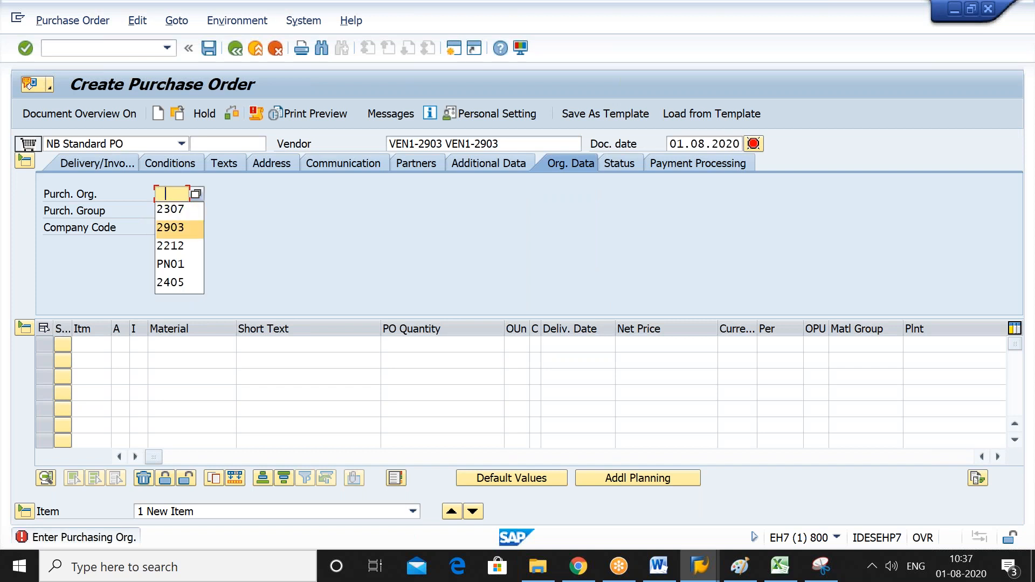
key("Return")
key("Tab")
key("Down")
key("Return")
key("Tab")
key("Down")
key("Return")
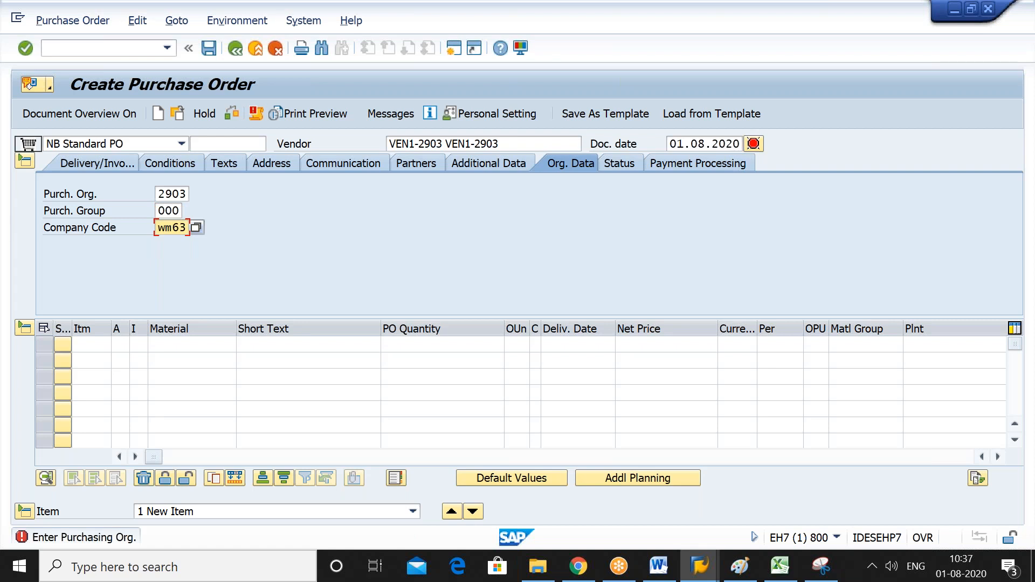
Copy material number 2903-MAT-ST03 from the Word notes and paste it as the first item's material in the SAP purchase order.
left_click(215, 343)
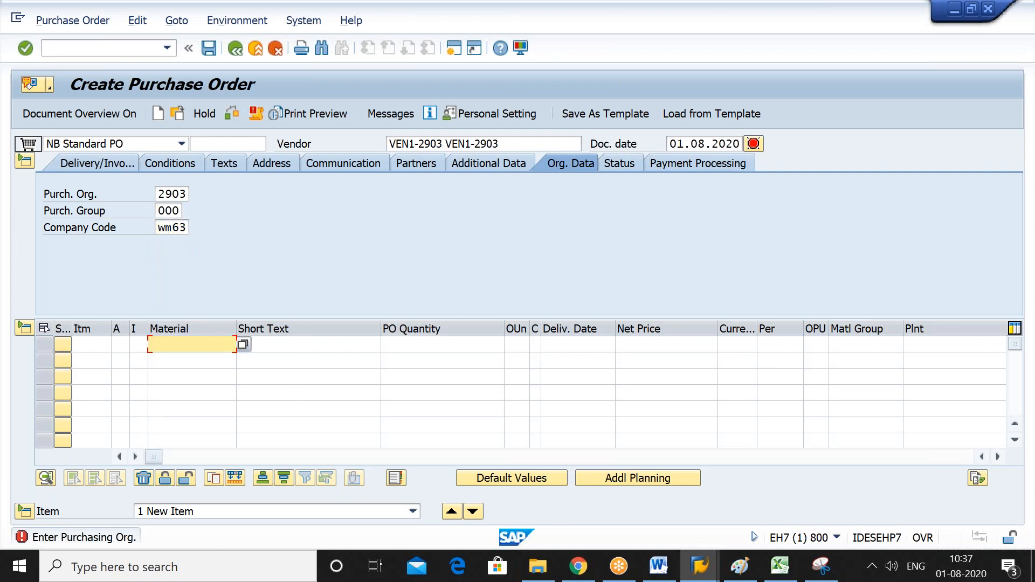
left_click(661, 565)
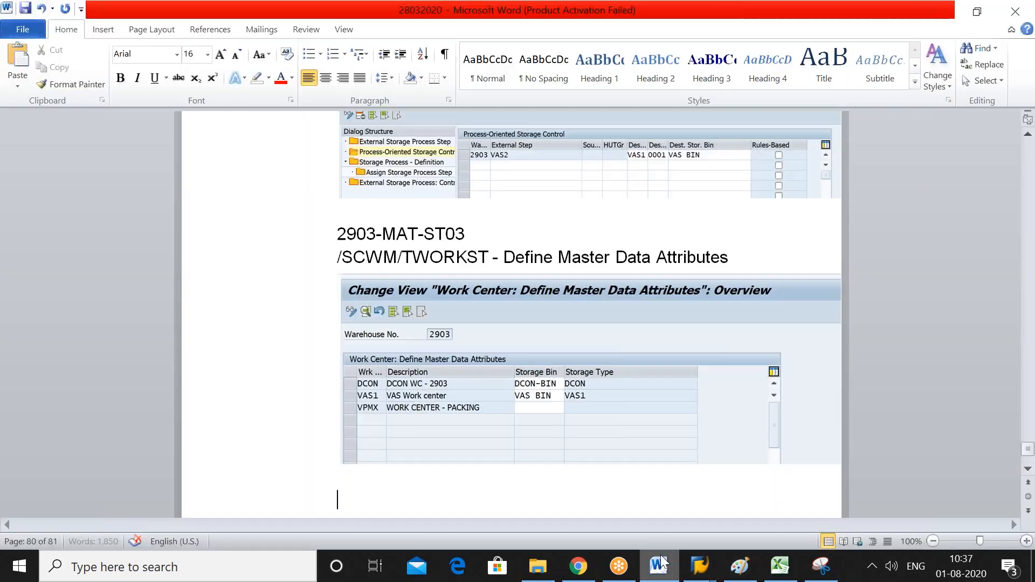
left_click_drag(468, 233, 339, 233)
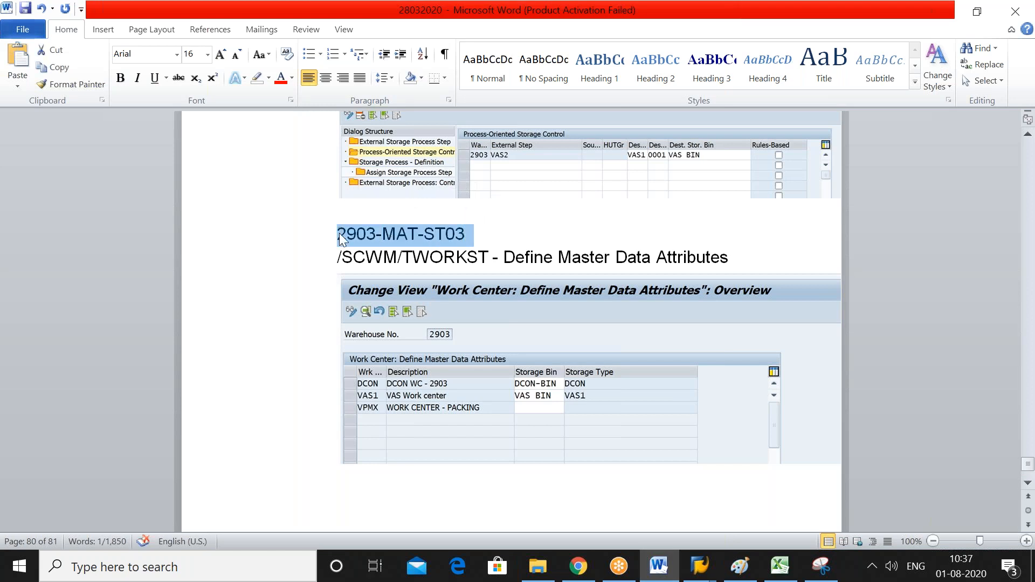
key("ctrl+c")
key("alt+Tab")
key("ctrl+v")
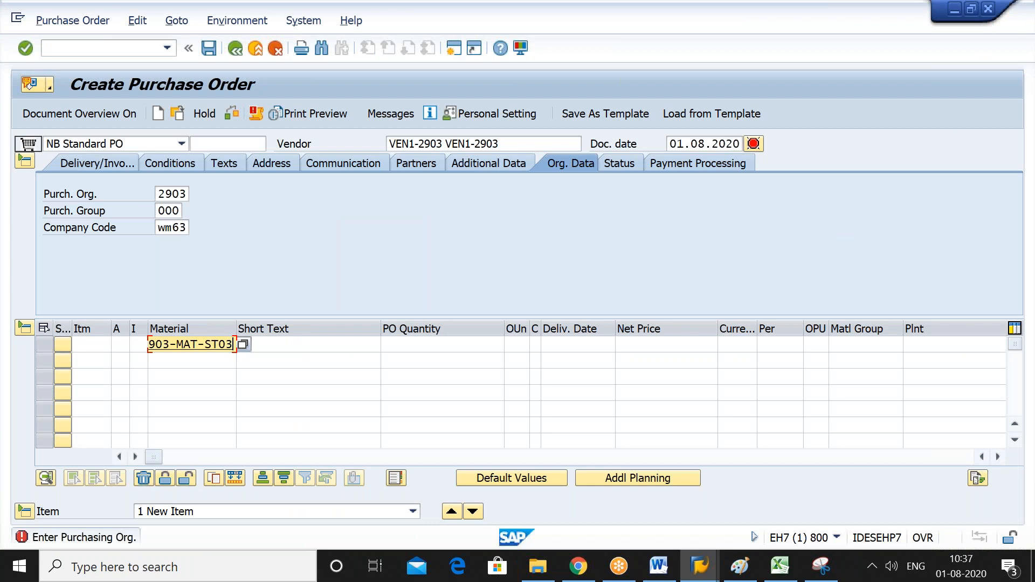
Set the first item's purchase order quantity to 2 and its plant to 2903.
left_click(432, 344)
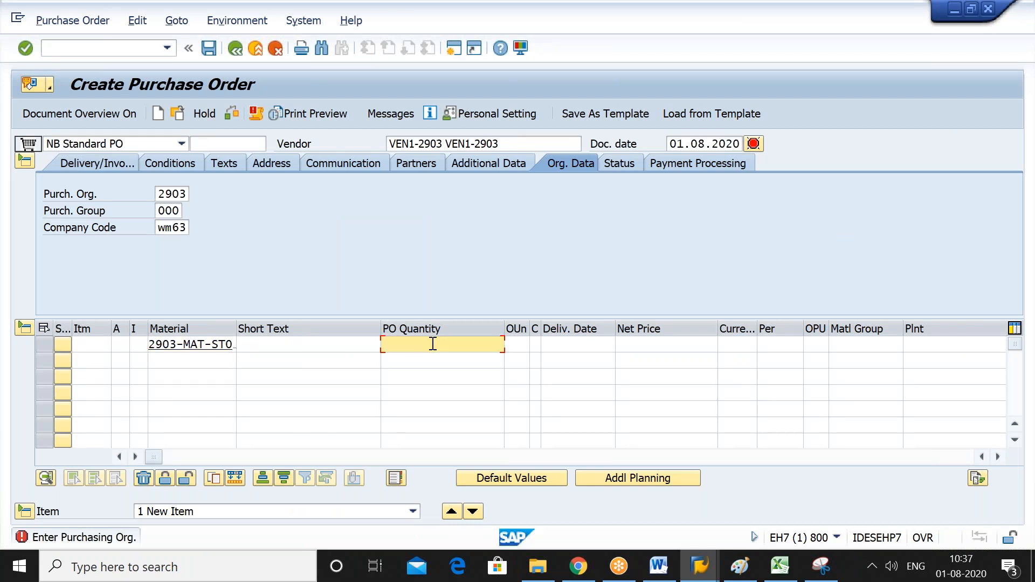
type("2")
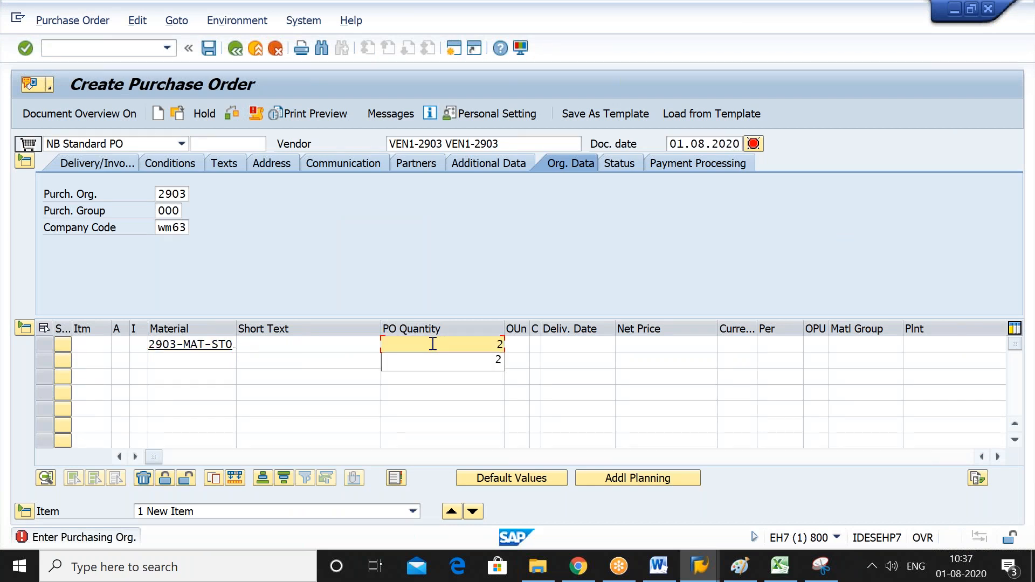
key("Tab")
key("Tab")
key("Tab")
key("Tab")
key("Tab")
key("Tab")
key("Tab")
key("Tab")
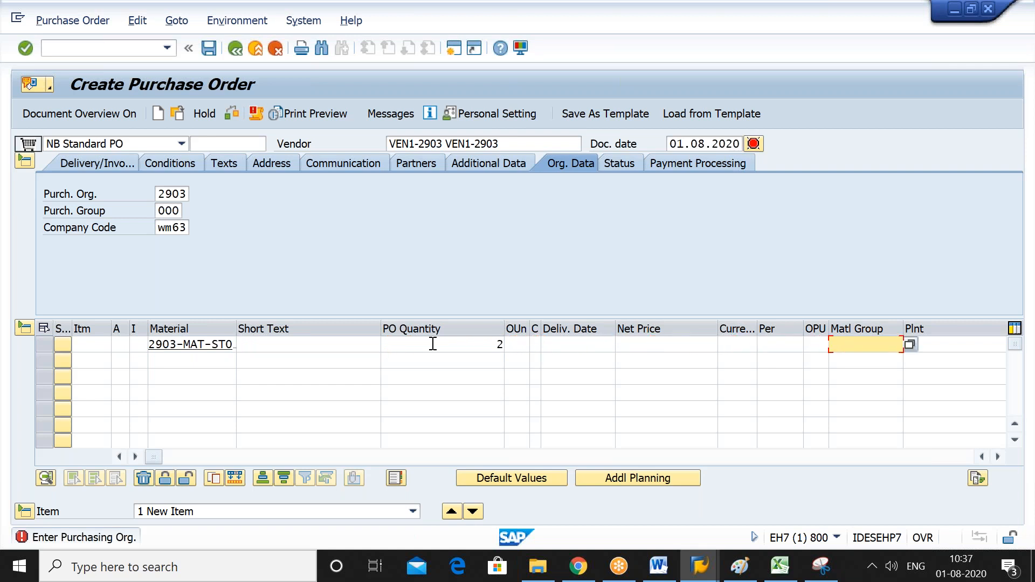
key("Tab")
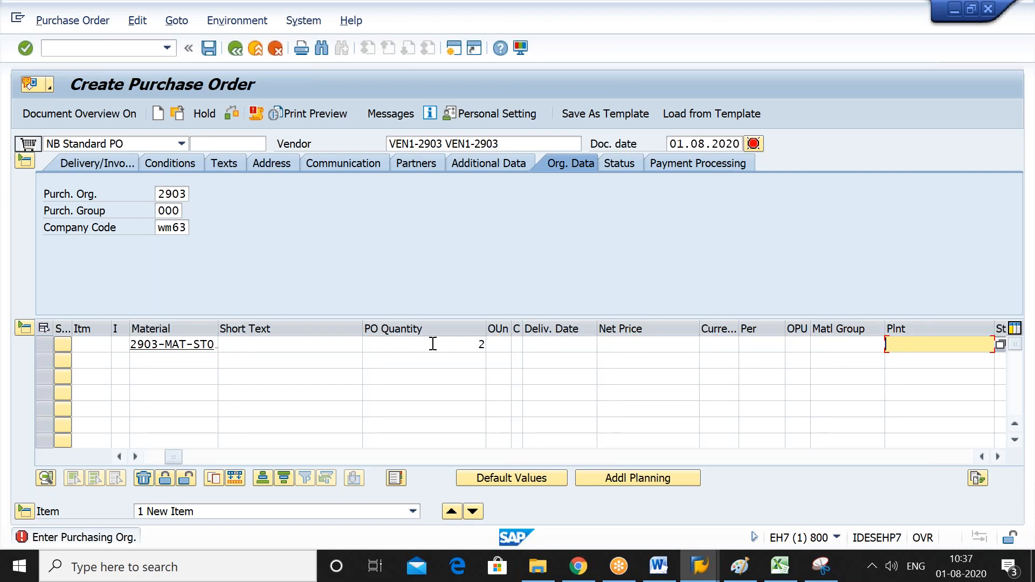
type("2")
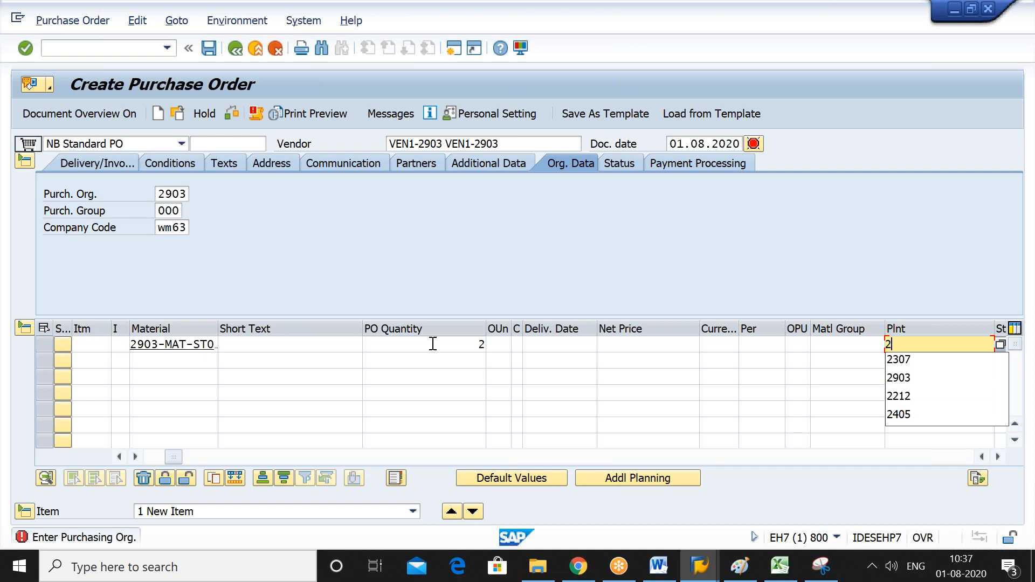
type("9")
key("Down")
key("Return")
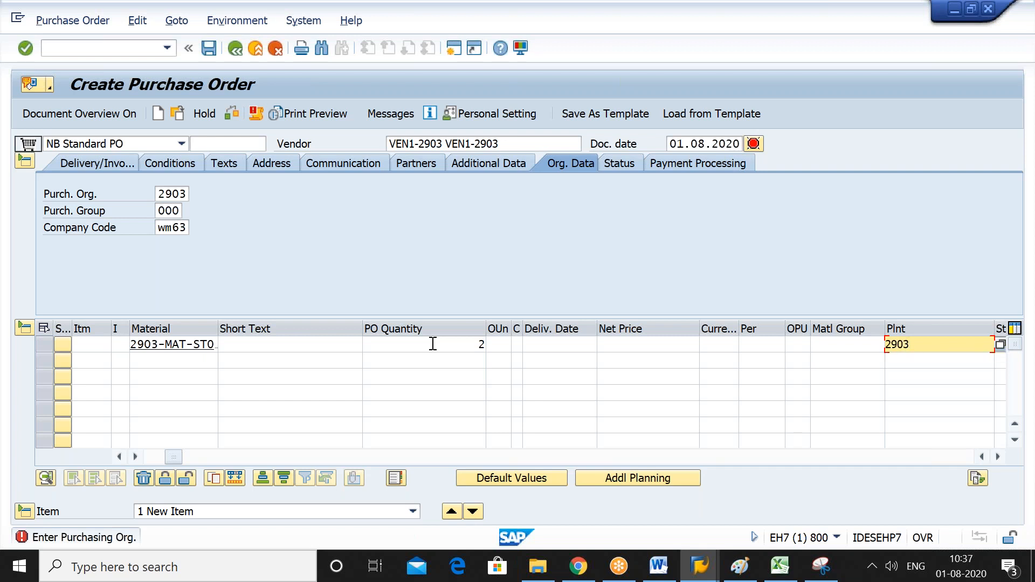
Set the item's storage location to 1000, confirm the item data, and save the purchase order.
key("Tab")
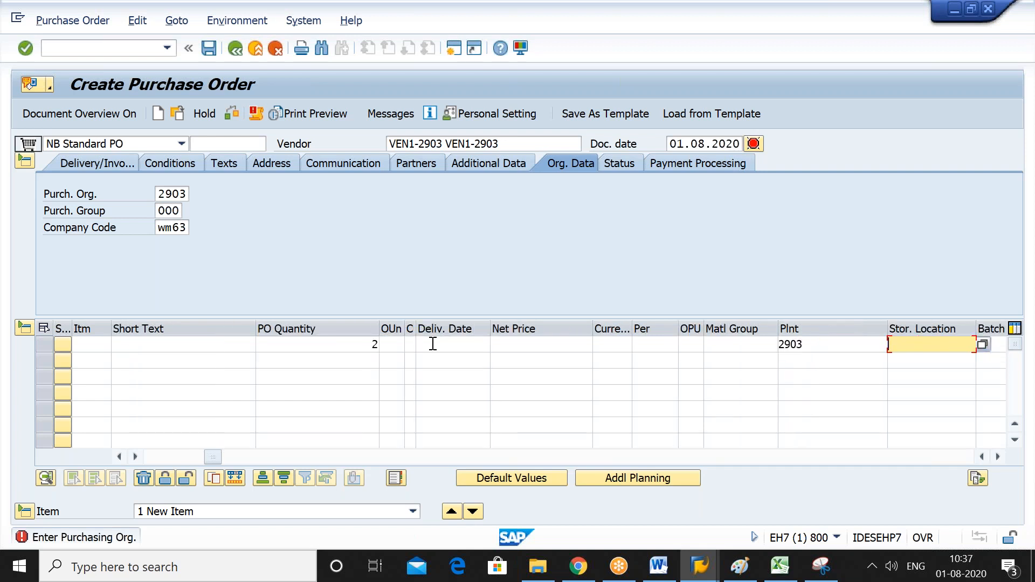
type("1")
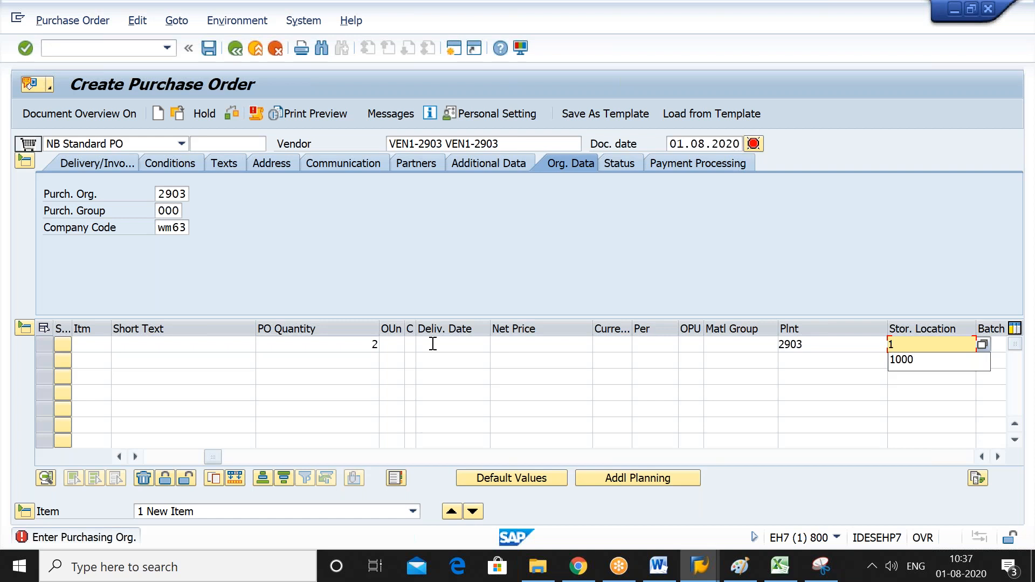
key("Down")
key("Return")
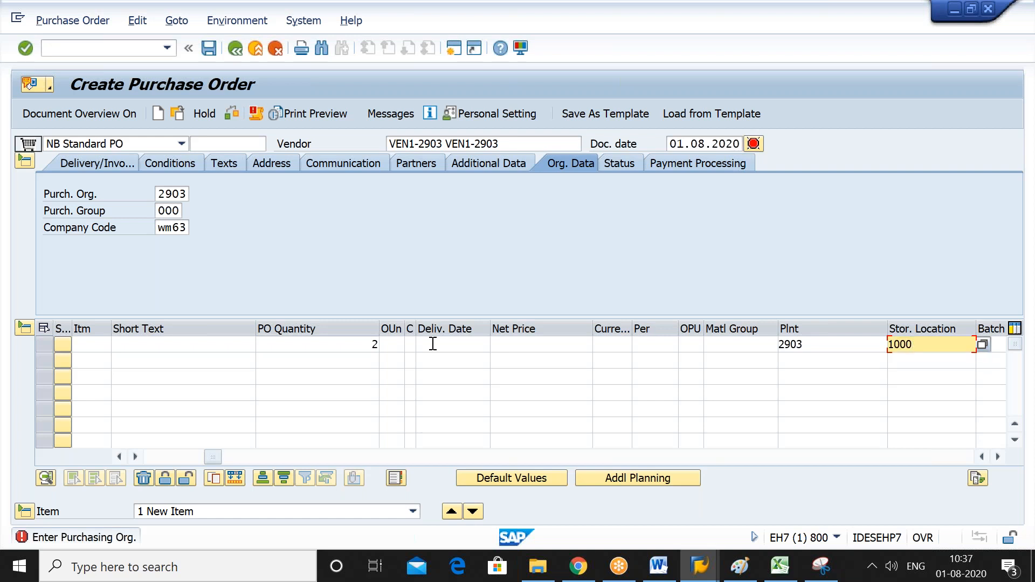
key("Return")
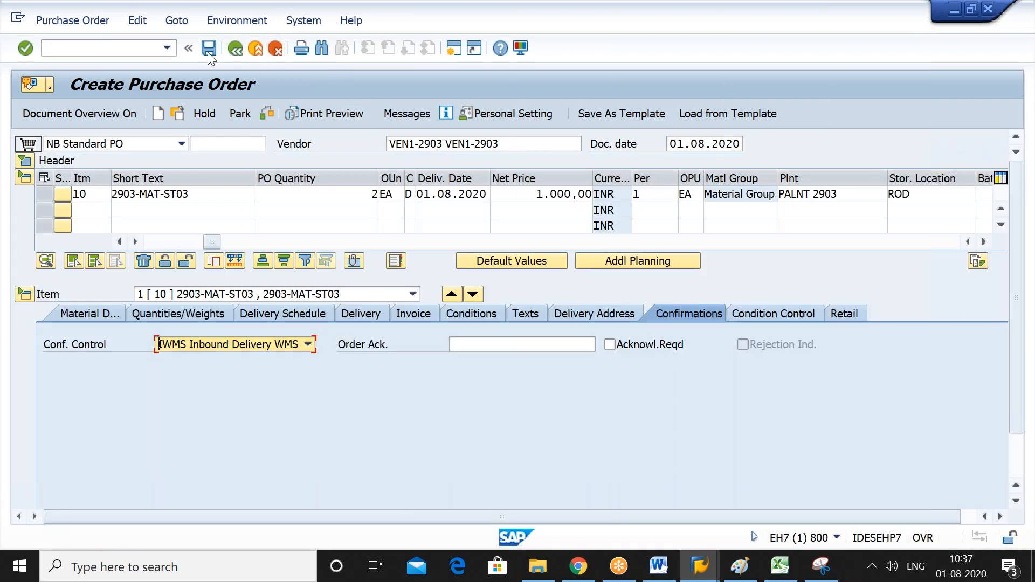
left_click(208, 52)
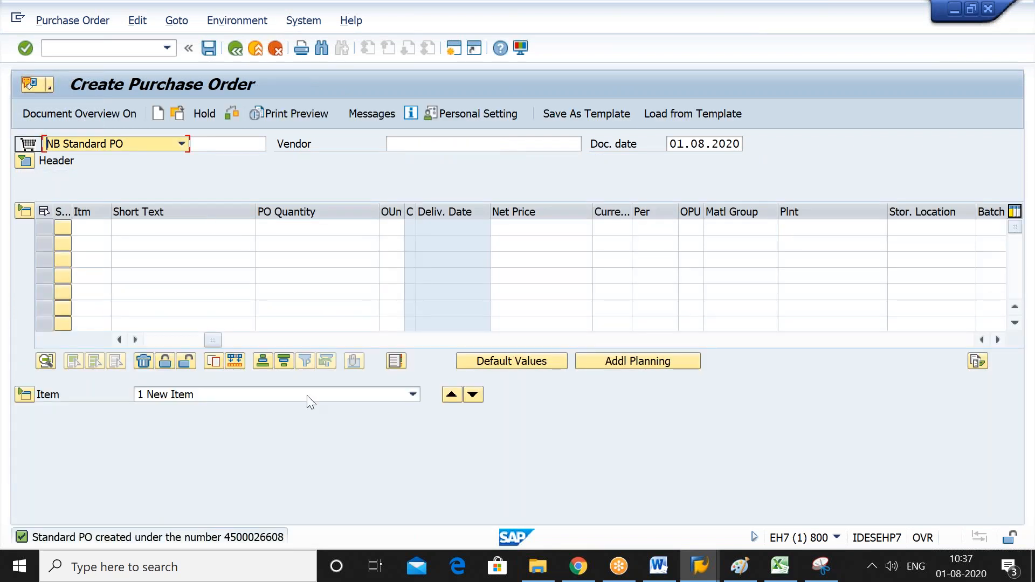
Open the save message's details, select the purchase order number in the text, and close the details.
left_click(254, 533)
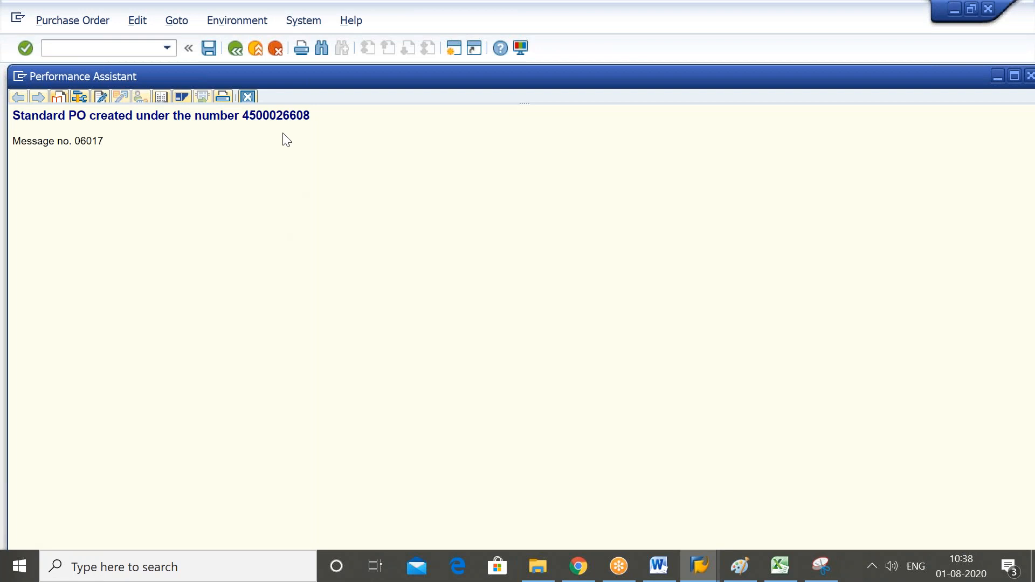
double_click(283, 115)
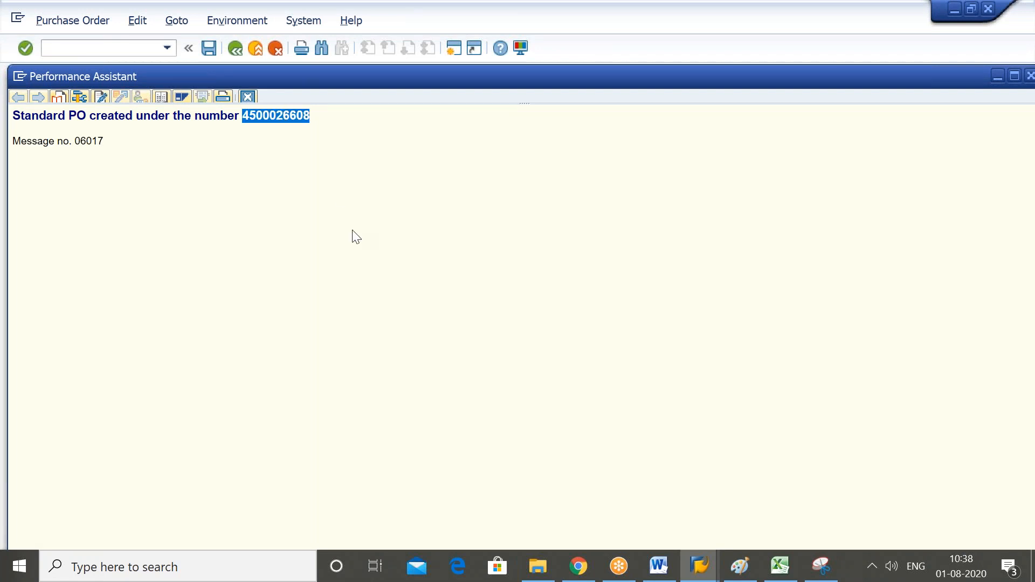
left_click(248, 96)
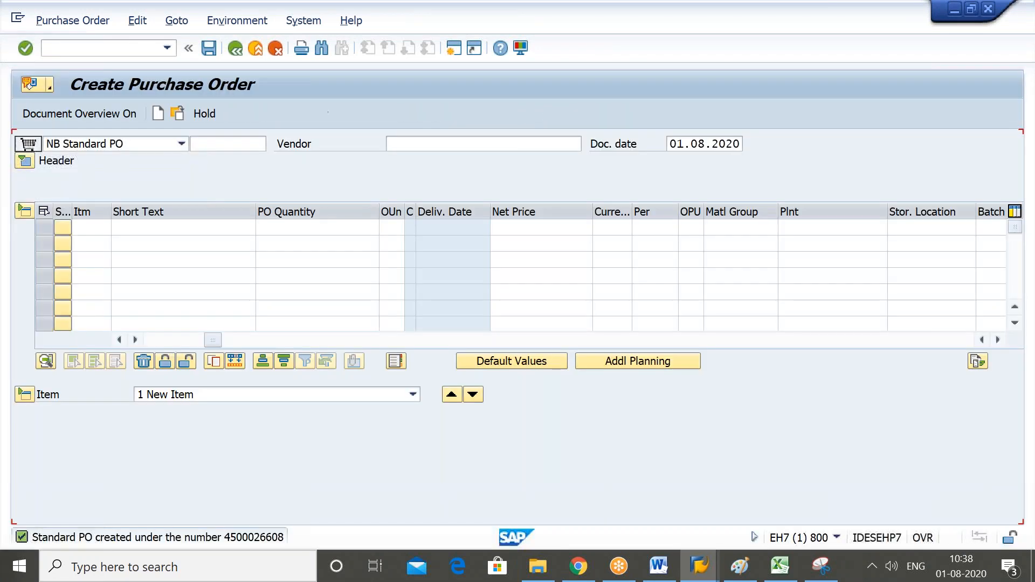
Start transaction vl31n and create an inbound delivery for the new purchase order with external ID vas1.
left_click(143, 47)
type("/nvl31n")
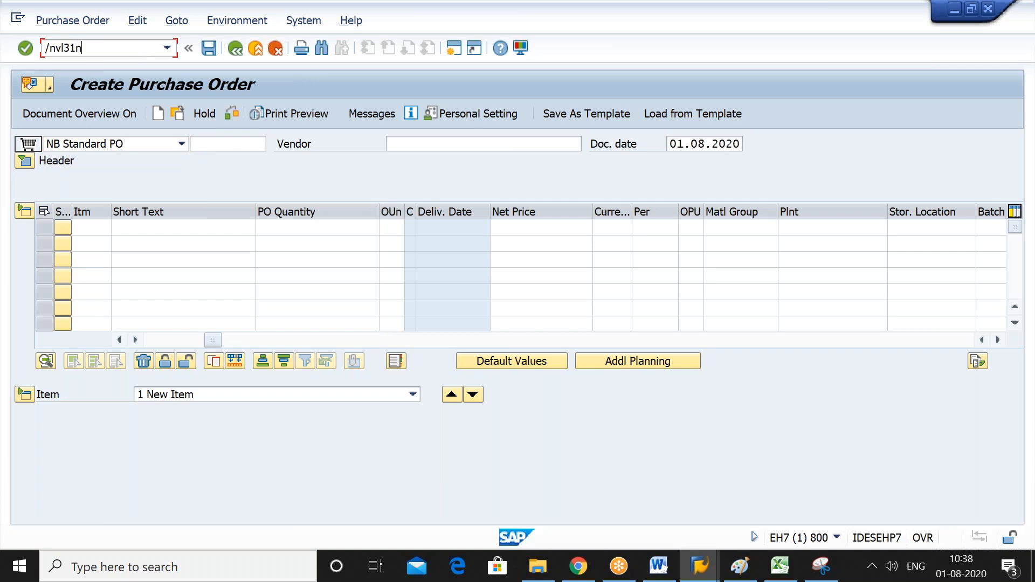
key("Return")
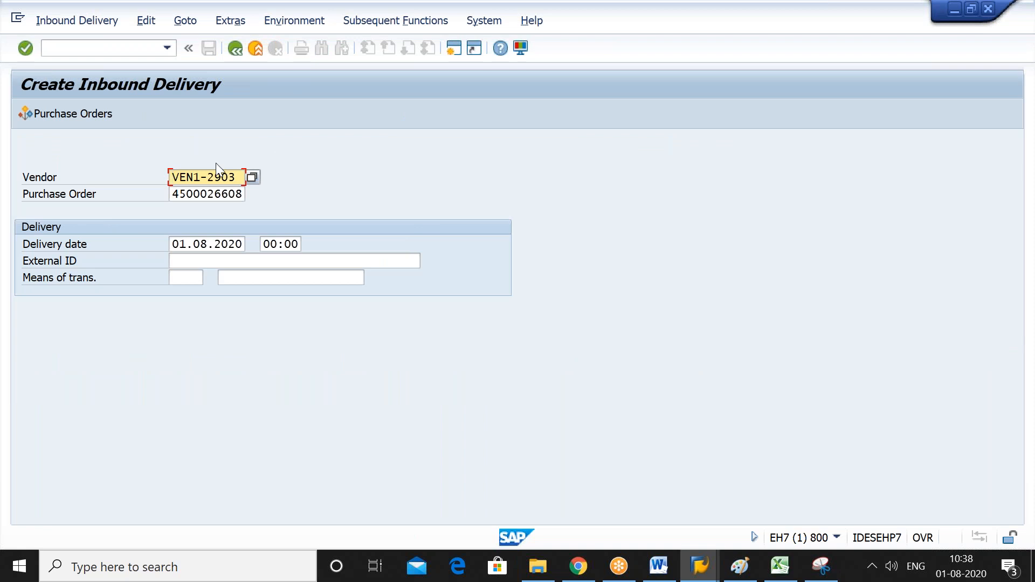
left_click(308, 263)
type("vas")
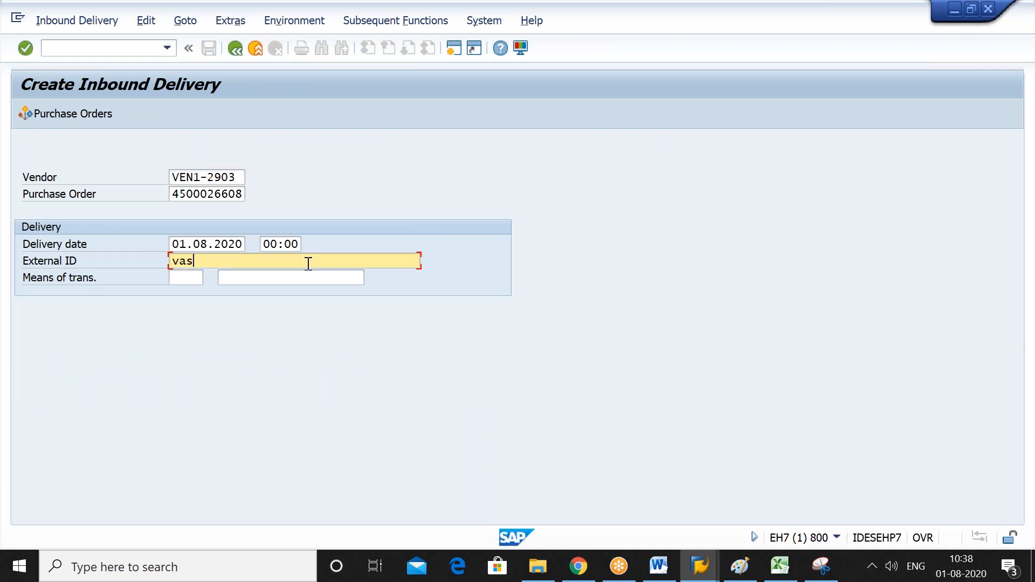
type("1")
key("Return")
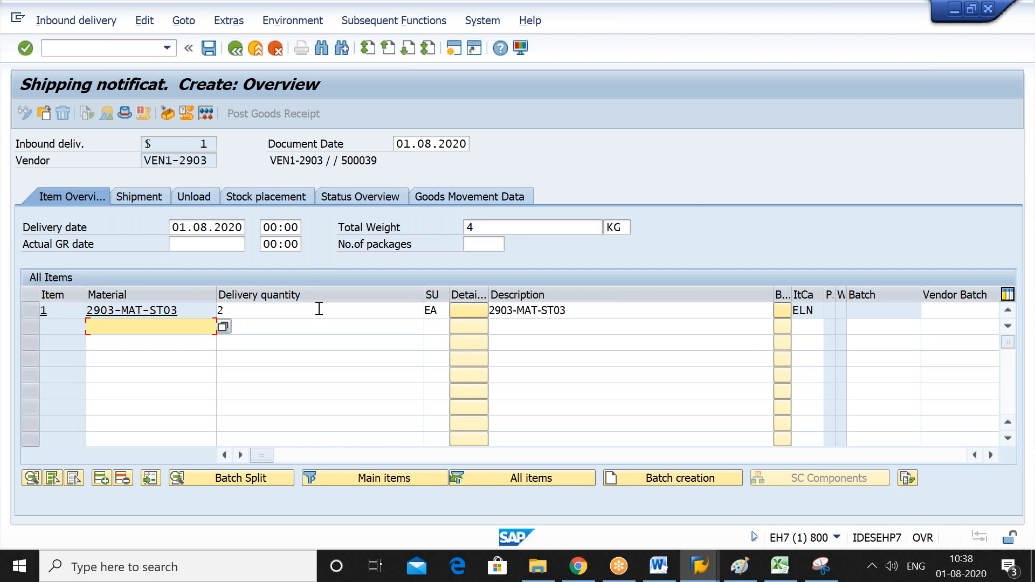
Pack material 2903-MAT-ST03 into a new handling unit with packaging material 2903-PACK MAT1 and save the inbound delivery.
left_click(166, 115)
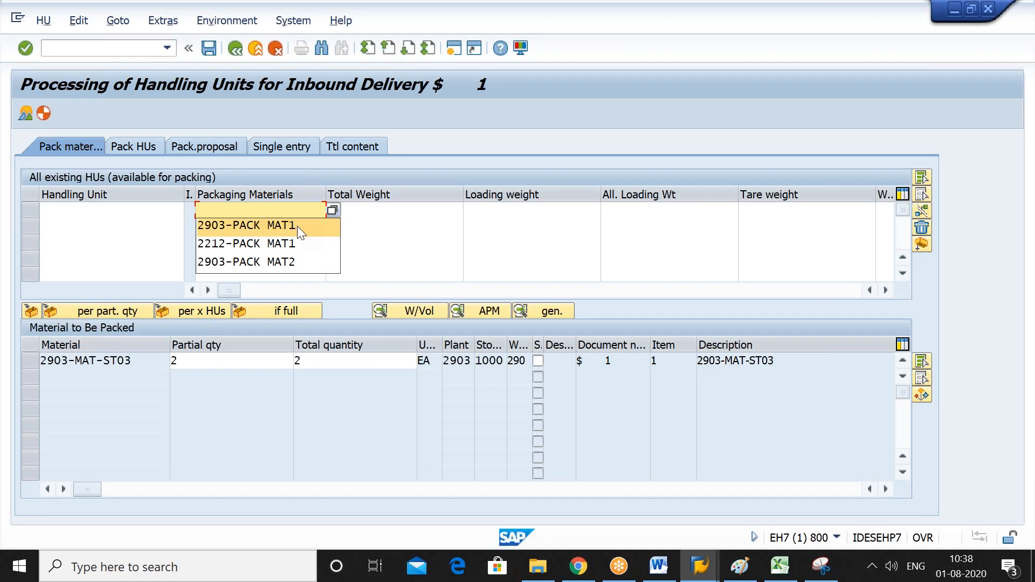
left_click(297, 225)
key("Return")
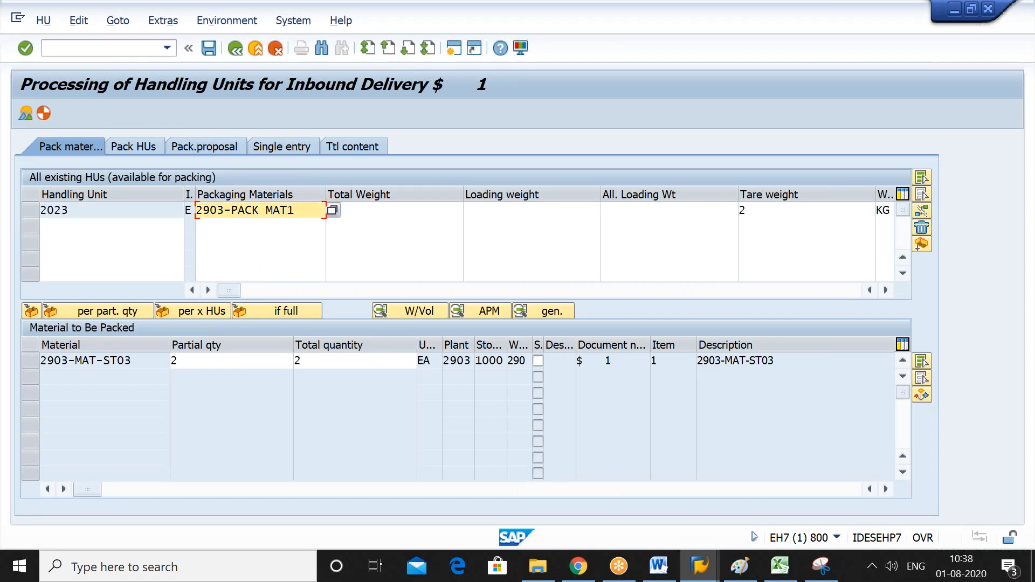
left_click(31, 212)
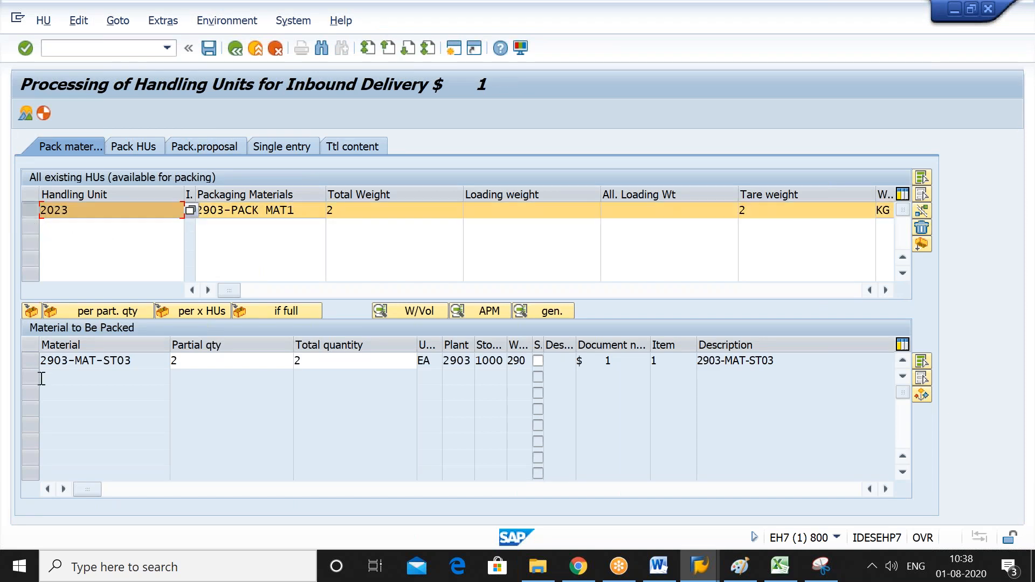
left_click(33, 361)
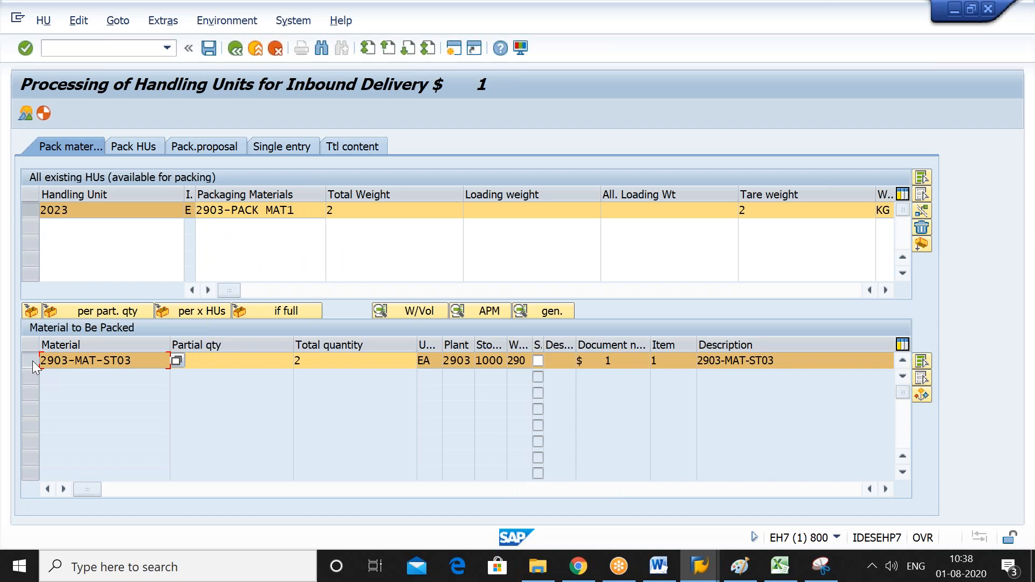
left_click(31, 311)
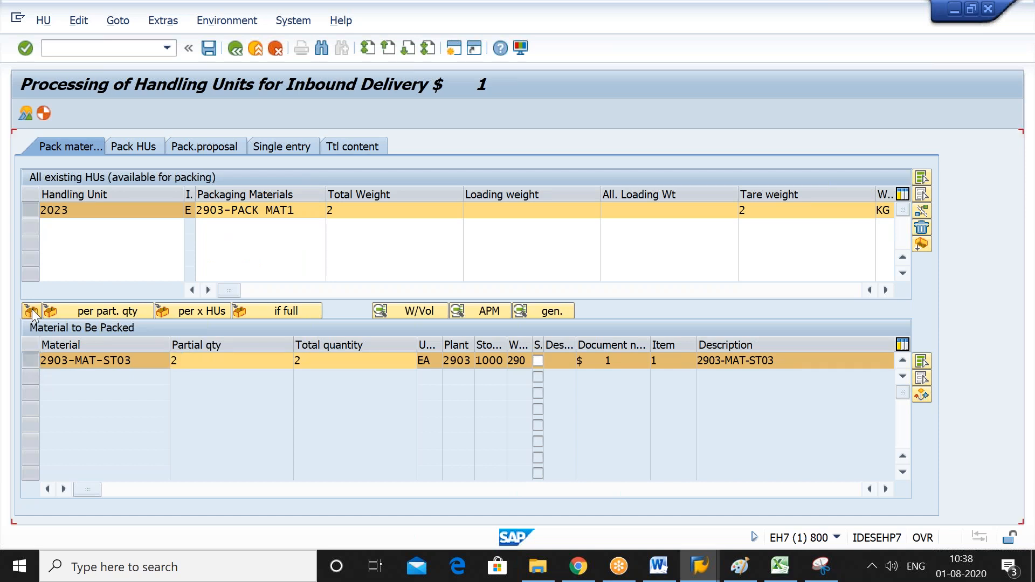
left_click(209, 48)
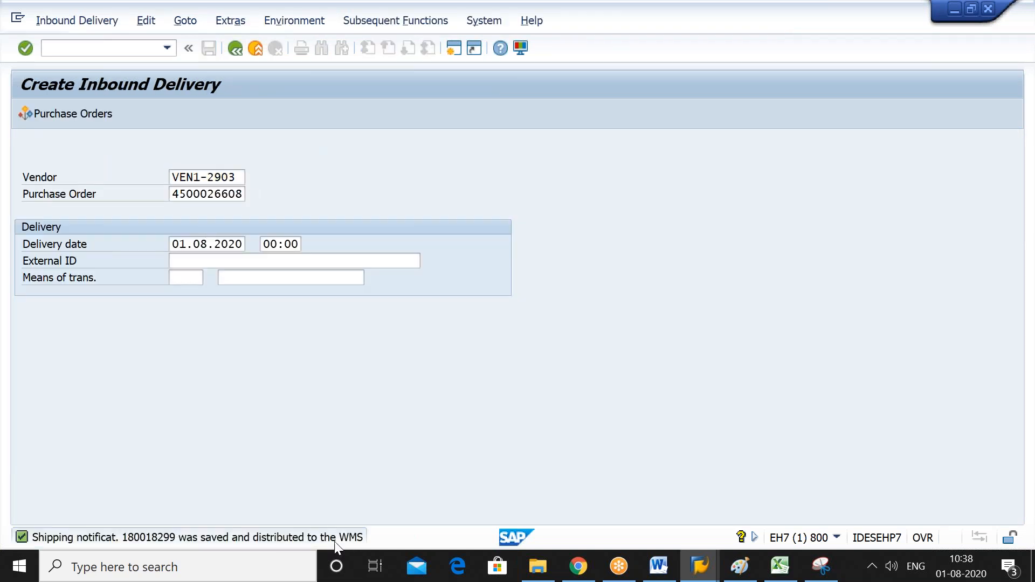
Open the save message's details, copy the inbound delivery number from the text, and close the details.
double_click(334, 539)
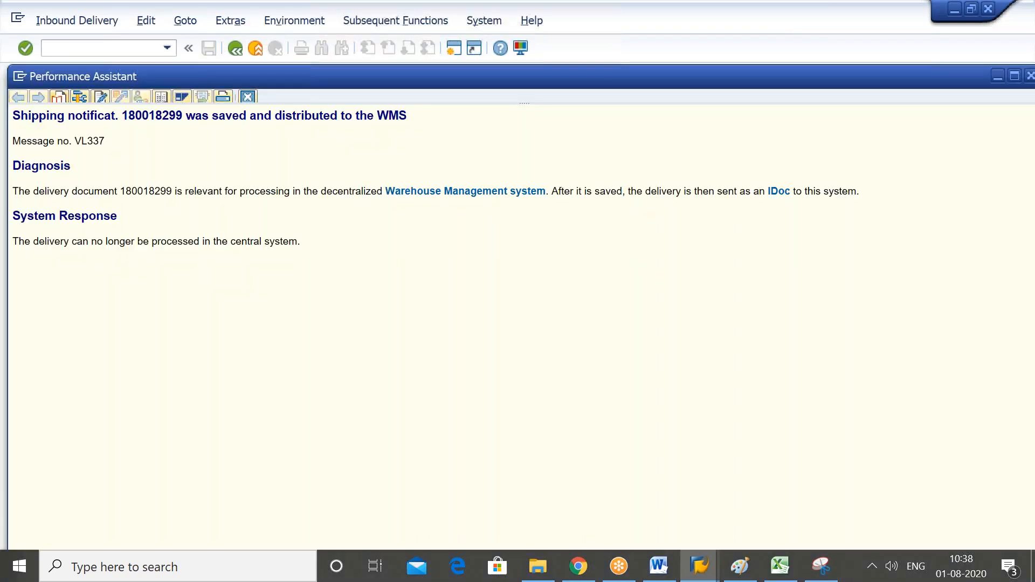
double_click(170, 117)
key("ctrl+c")
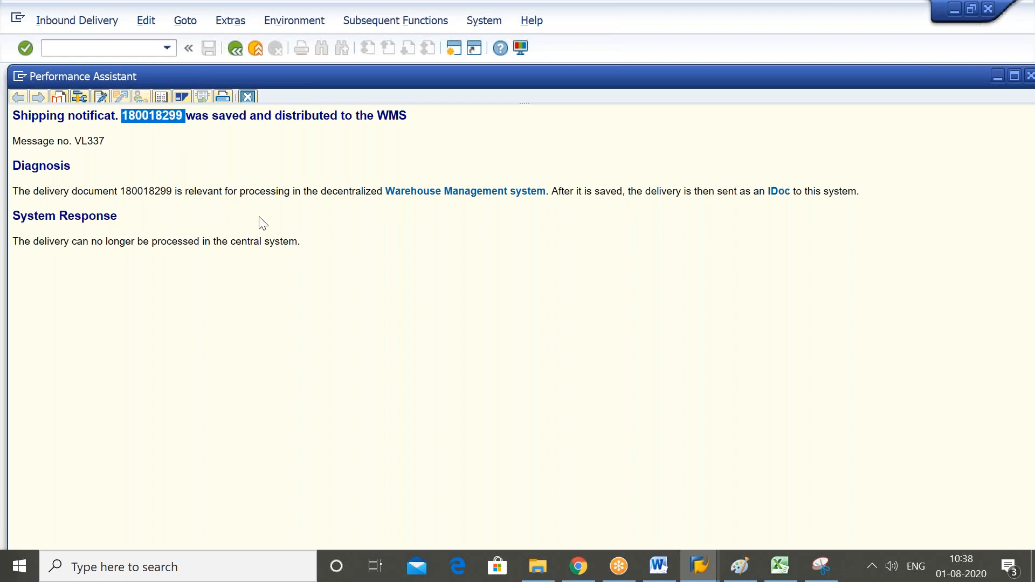
left_click(248, 97)
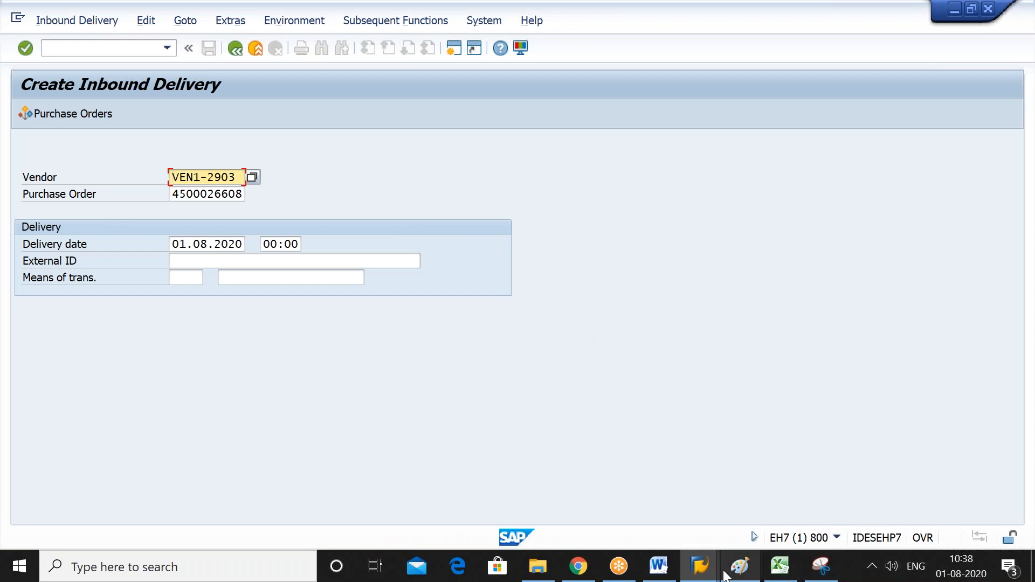
Switch to the SAP Easy Access session of system E74 and start transaction /n/scwm/prdi.
mouse_move(713, 576)
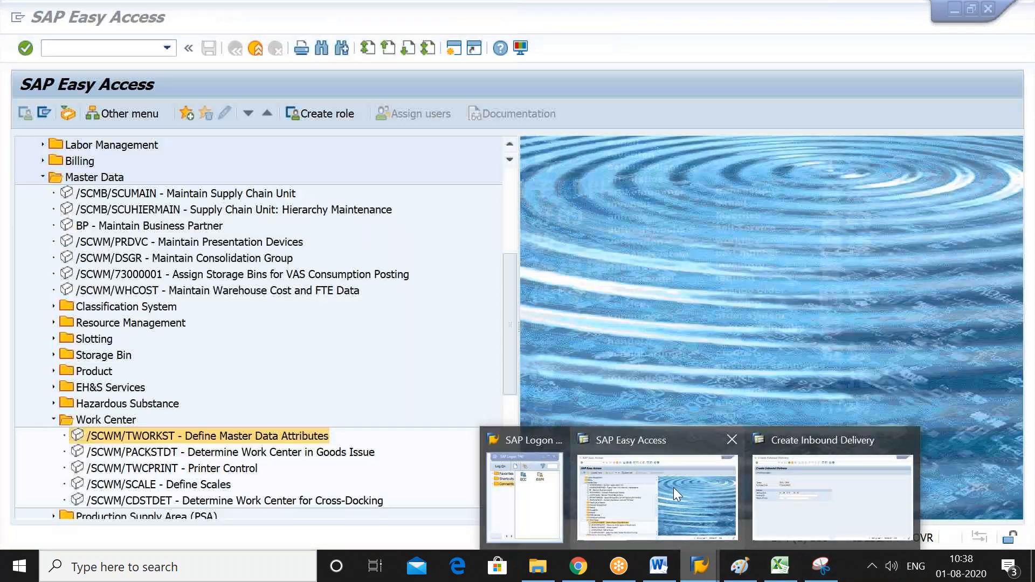
left_click(674, 487)
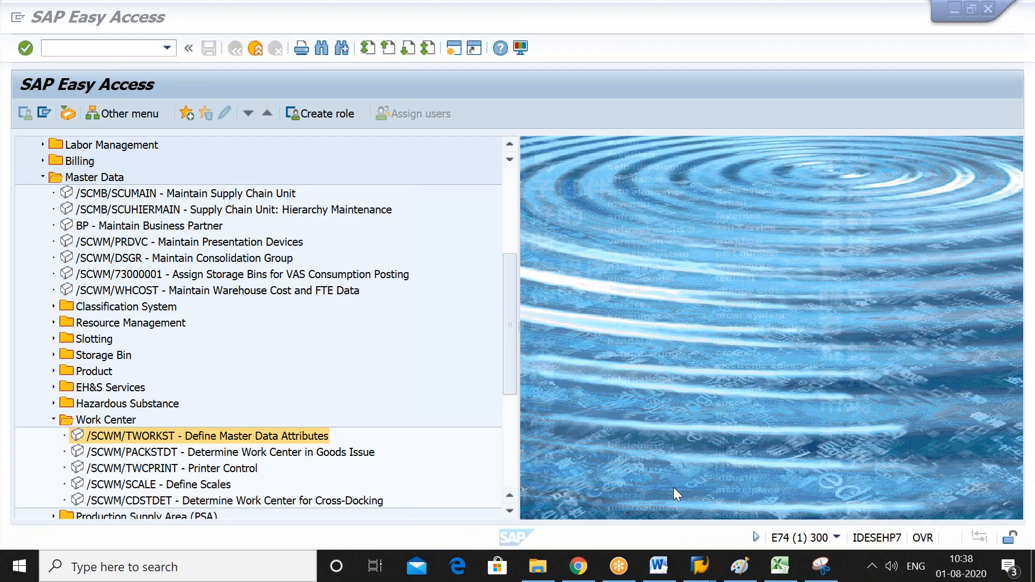
left_click(126, 48)
type("/n/scwm/")
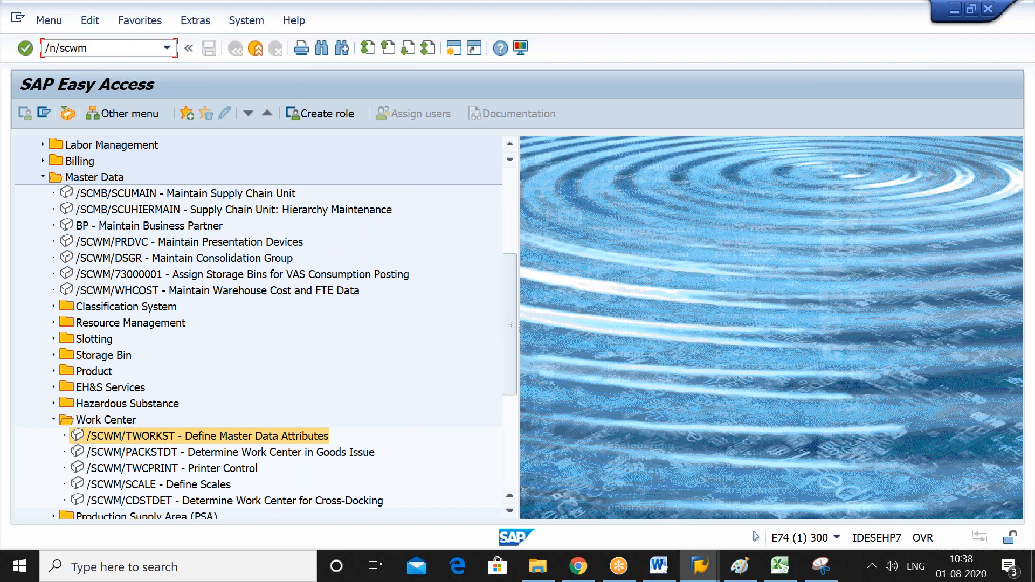
type("prdi")
key("Return")
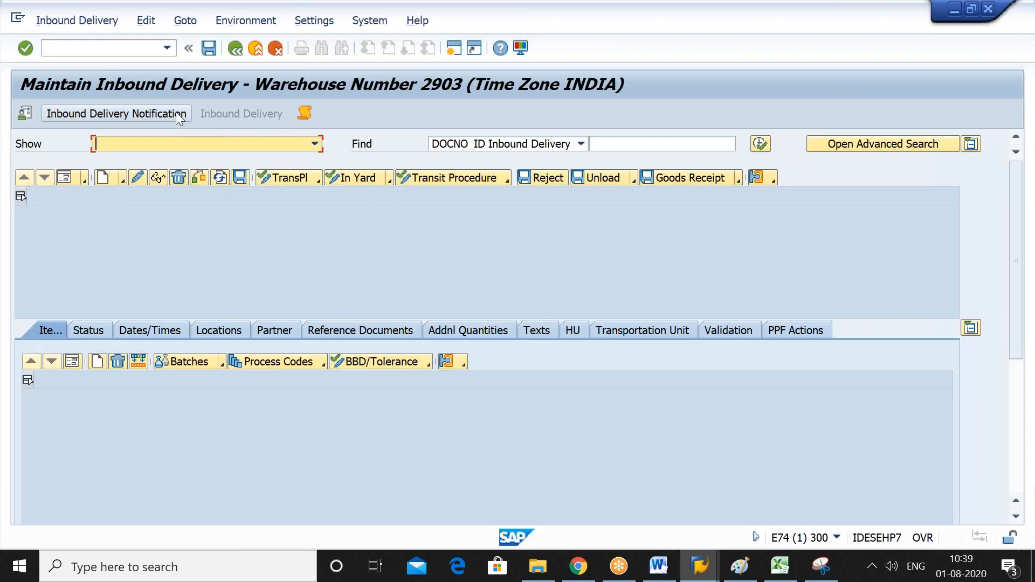
Check the default values for warehouse 2903 in inbound delivery maintenance and confirm them without changes.
left_click(176, 111)
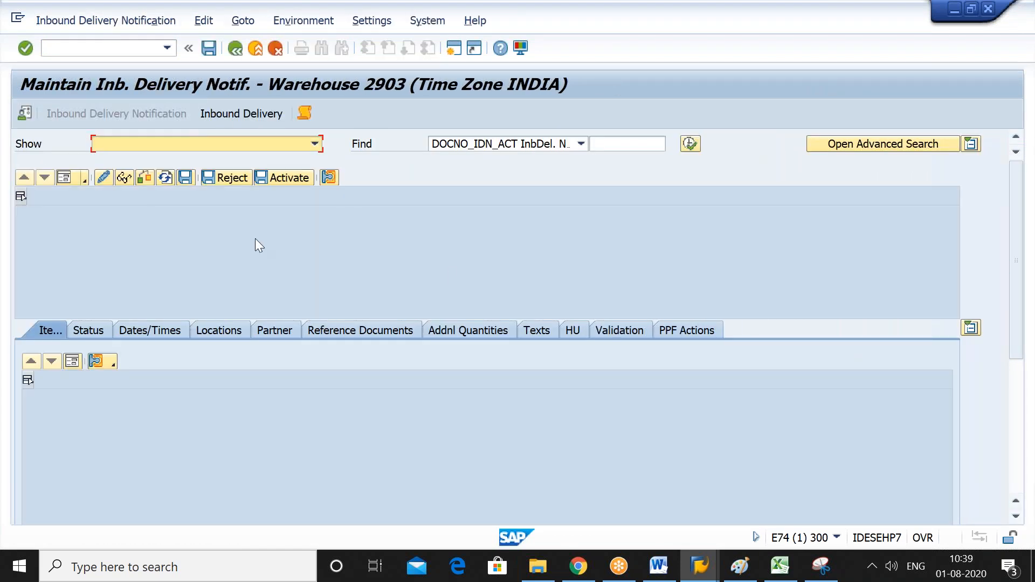
left_click(221, 113)
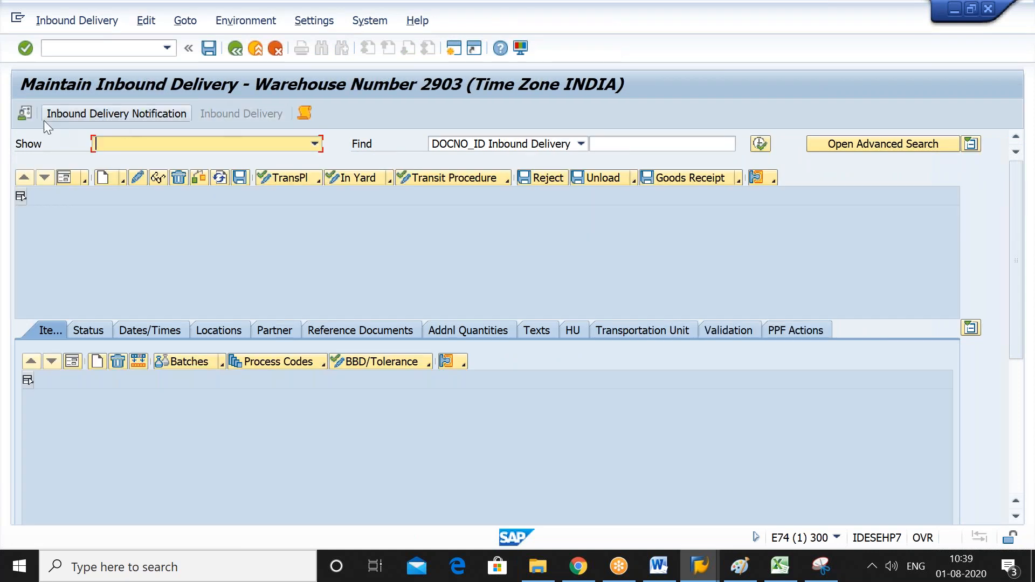
left_click(24, 113)
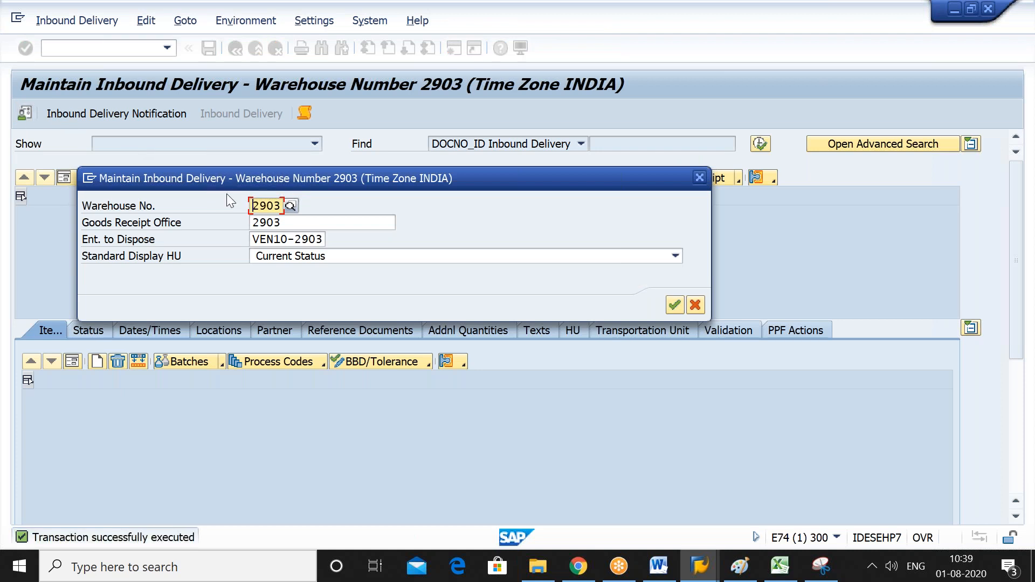
left_click(669, 305)
Find the inbound delivery notification by the copied delivery number, check its handling unit, and go to the related inbound delivery.
left_click(116, 112)
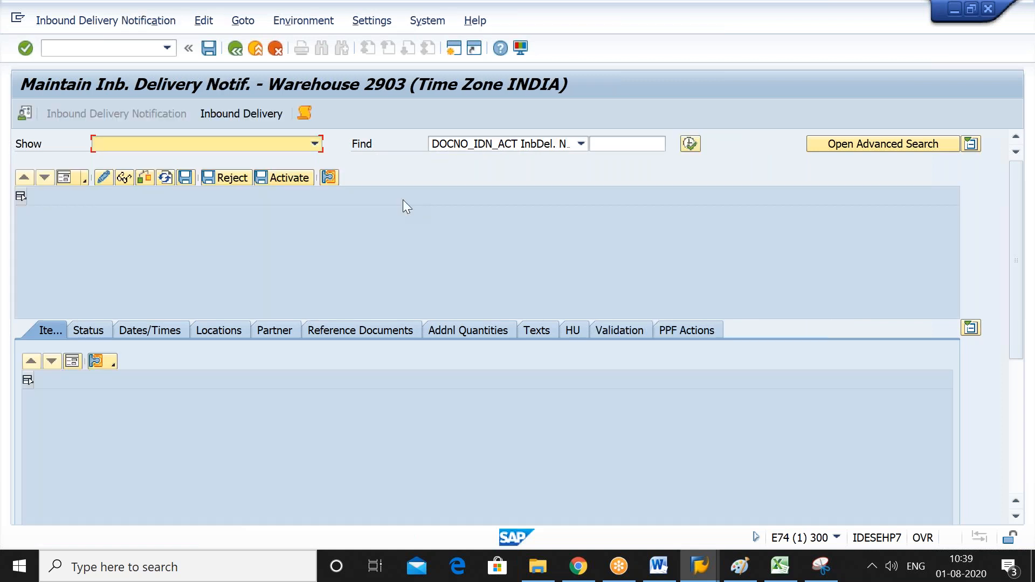
left_click(602, 141)
key("ctrl+v")
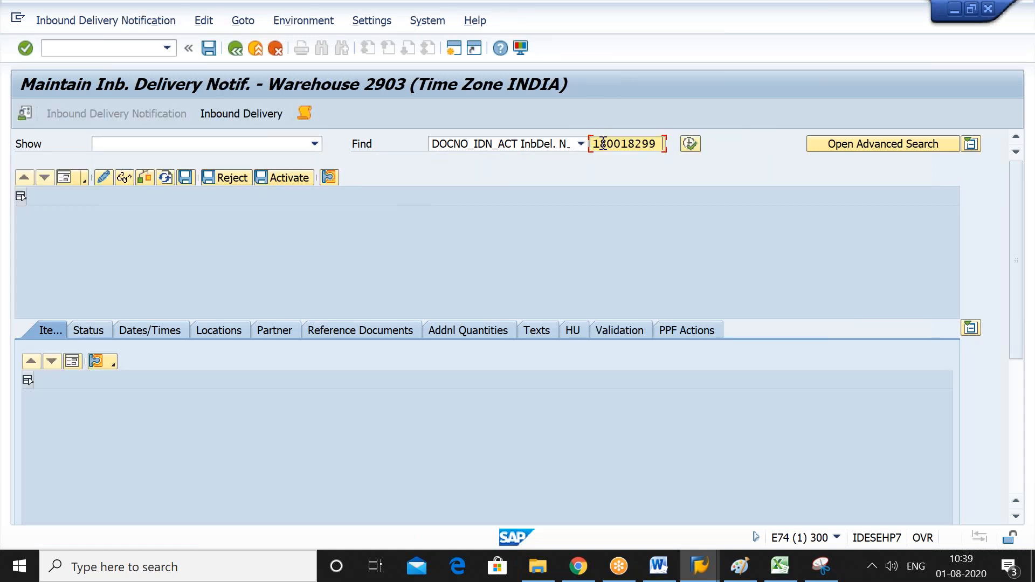
left_click(690, 143)
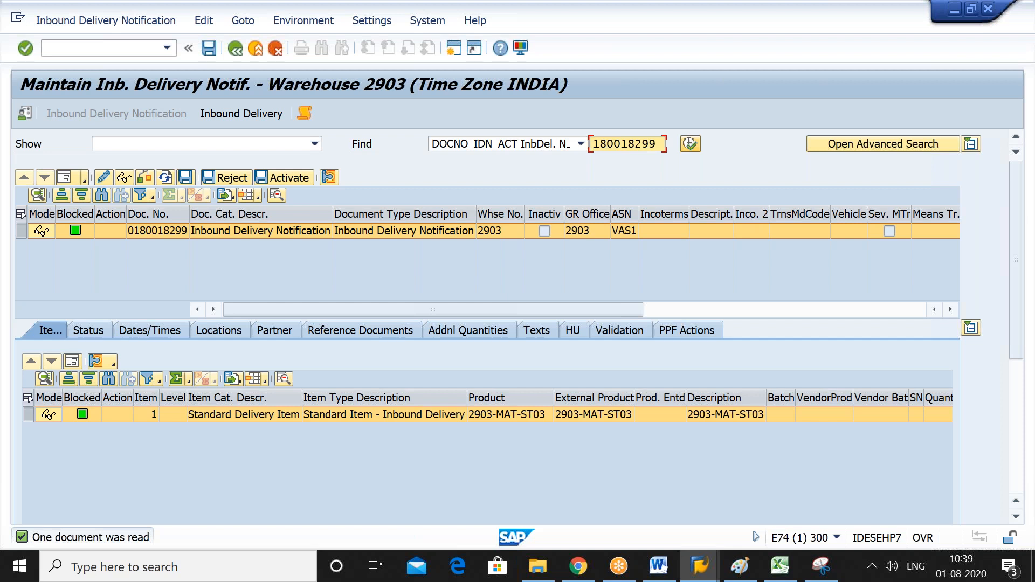
left_click(571, 328)
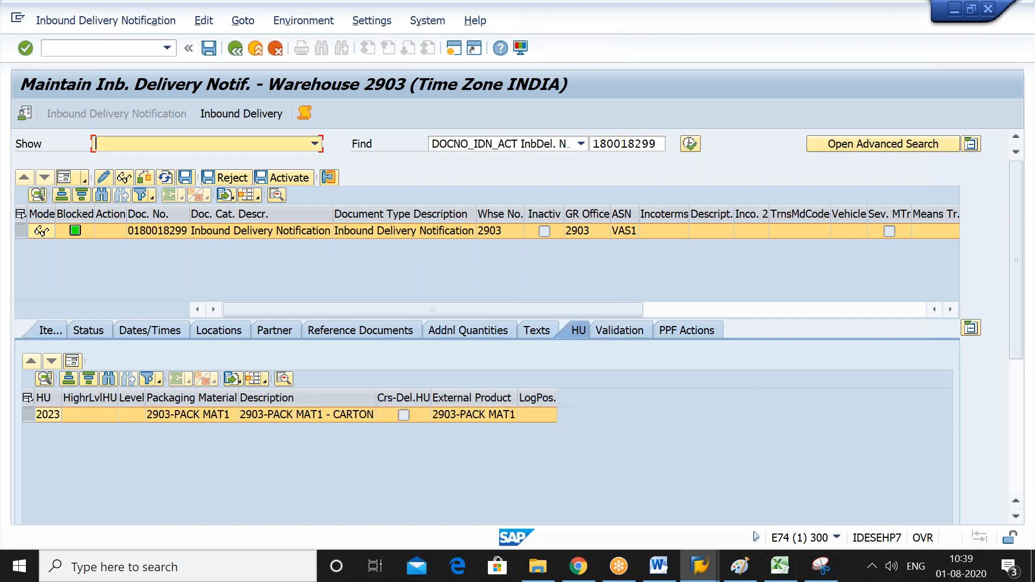
left_click(260, 111)
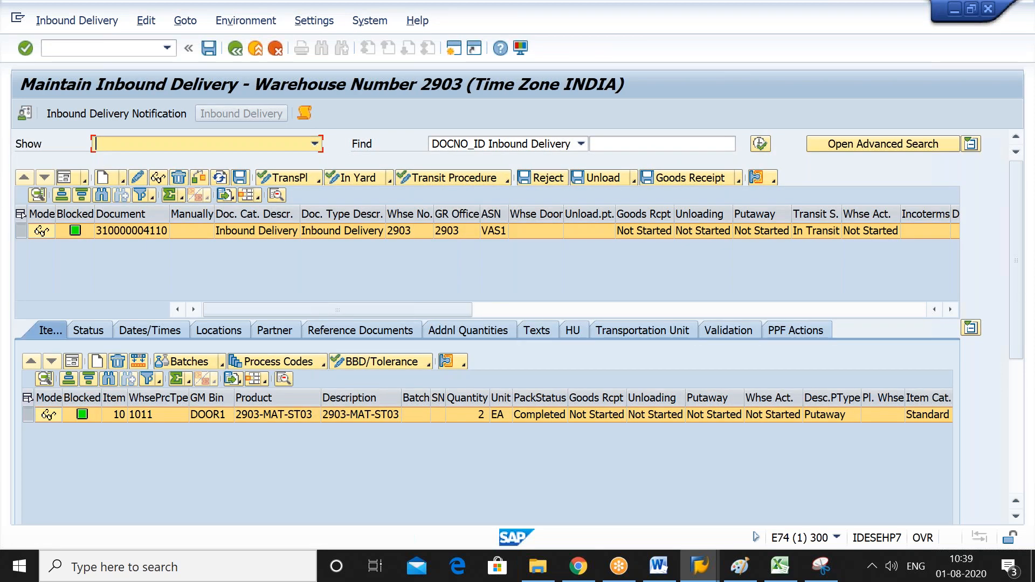
Display the order for value-added service of delivery item 10 and return to the inbound delivery.
left_click(161, 410)
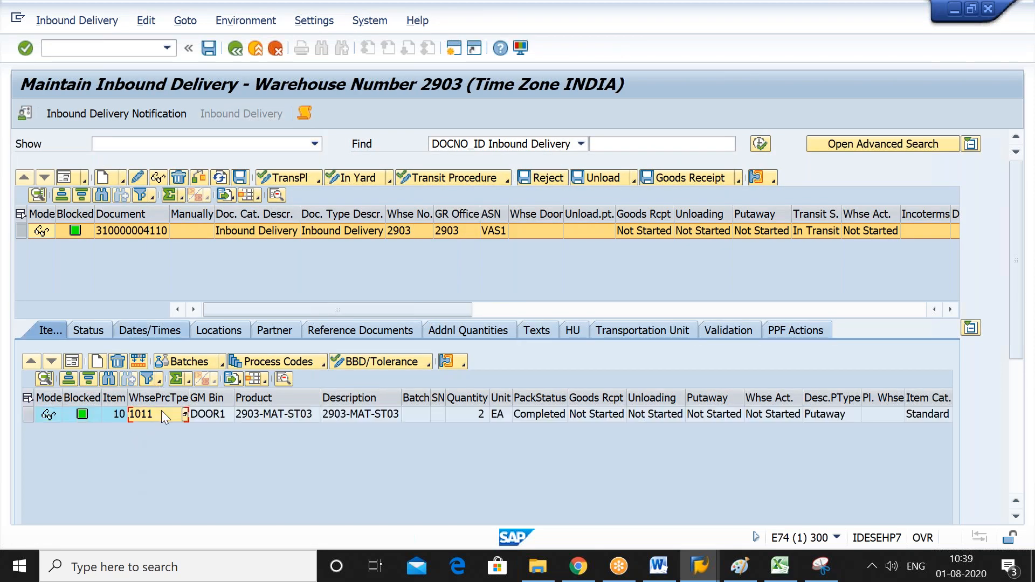
left_click(27, 399)
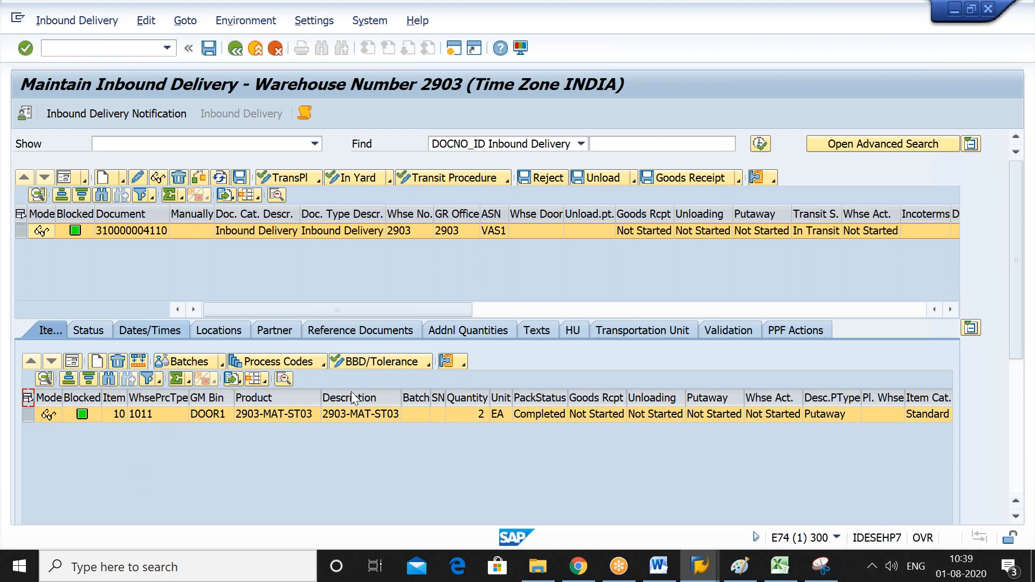
left_click(464, 363)
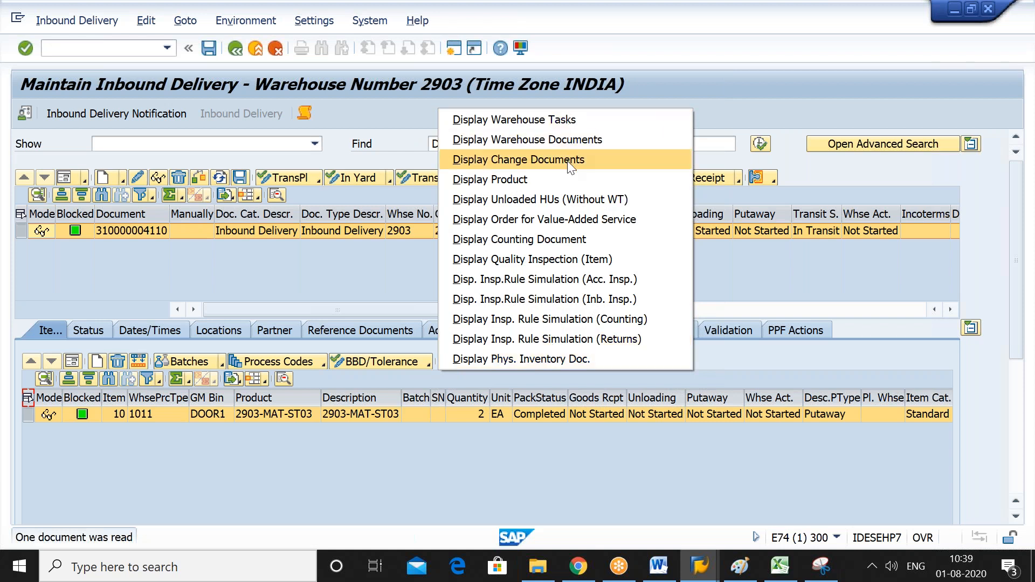
left_click(585, 221)
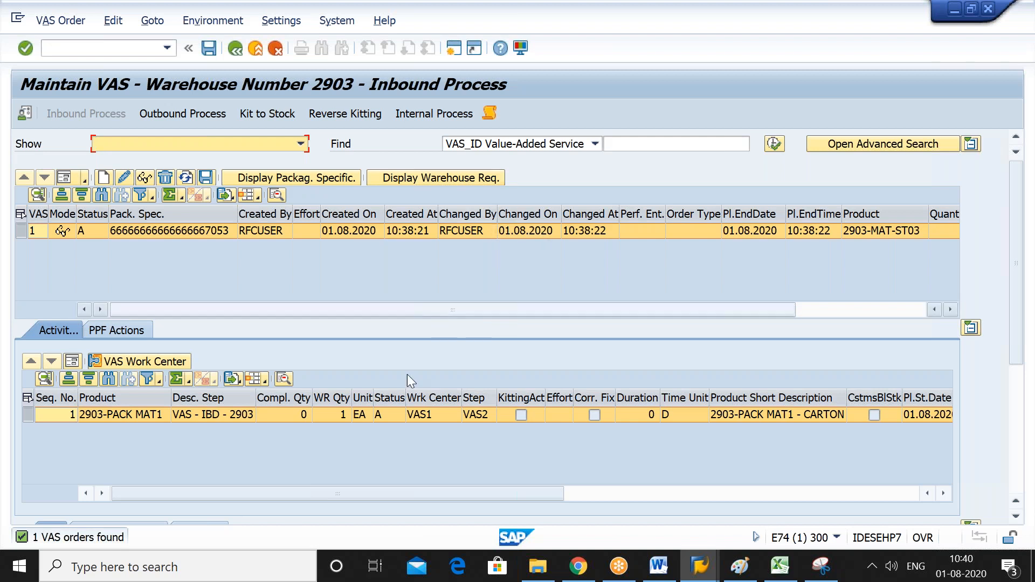
left_click(457, 274)
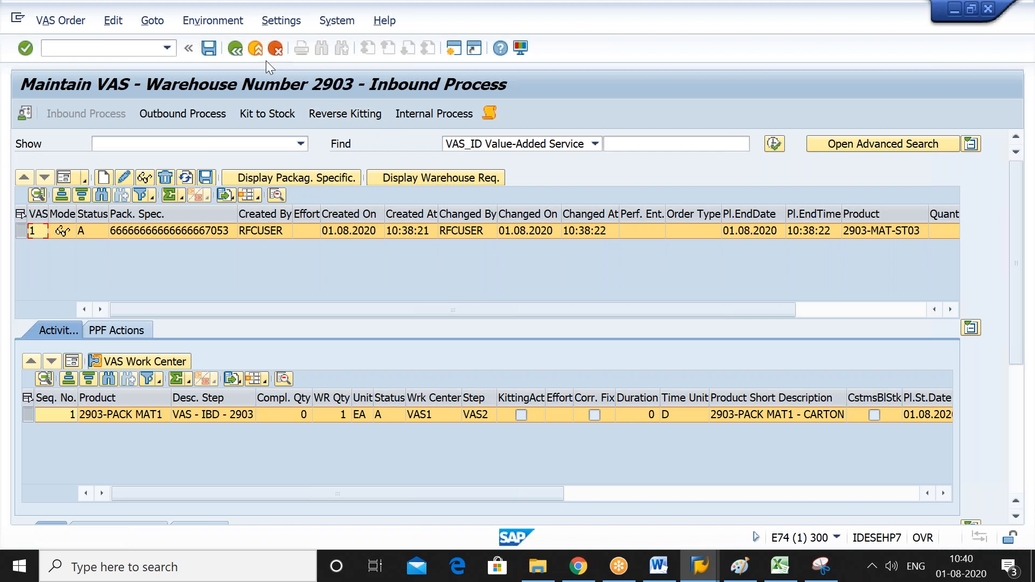
left_click(238, 52)
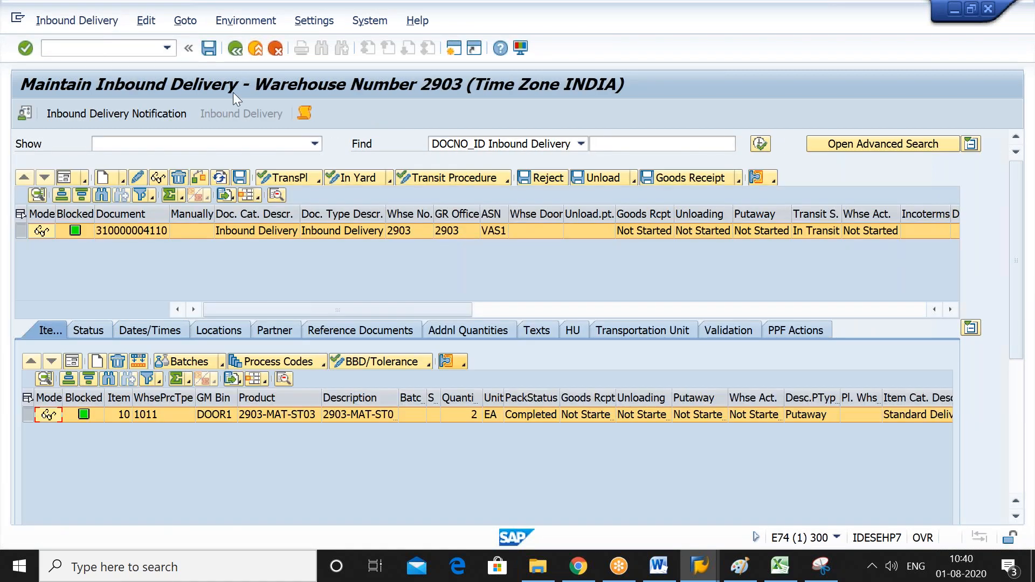
Reselect the inbound delivery and item 10, view the value-added service order once more, and go back.
left_click(153, 232)
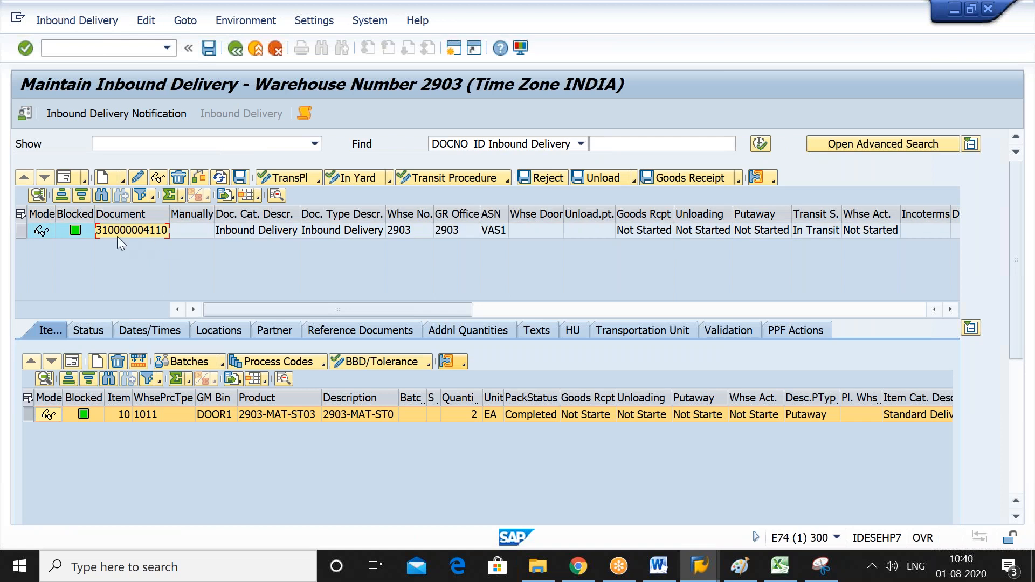
left_click(20, 215)
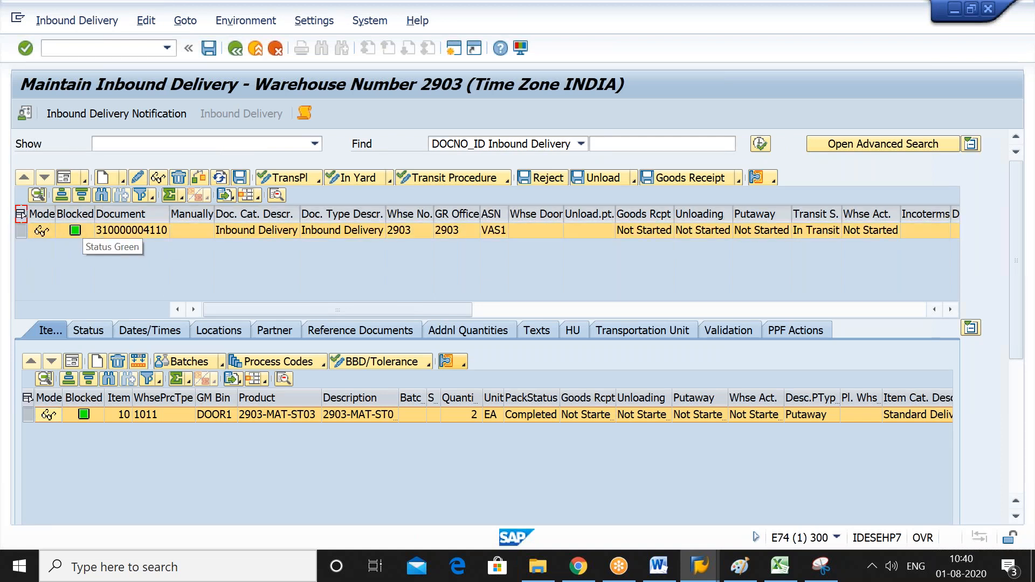
left_click(27, 399)
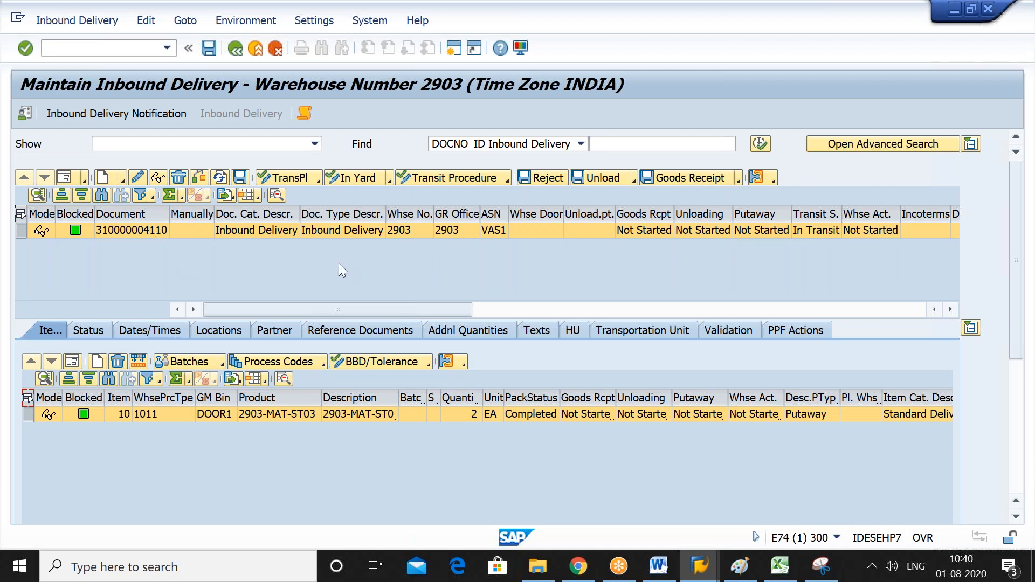
left_click(463, 364)
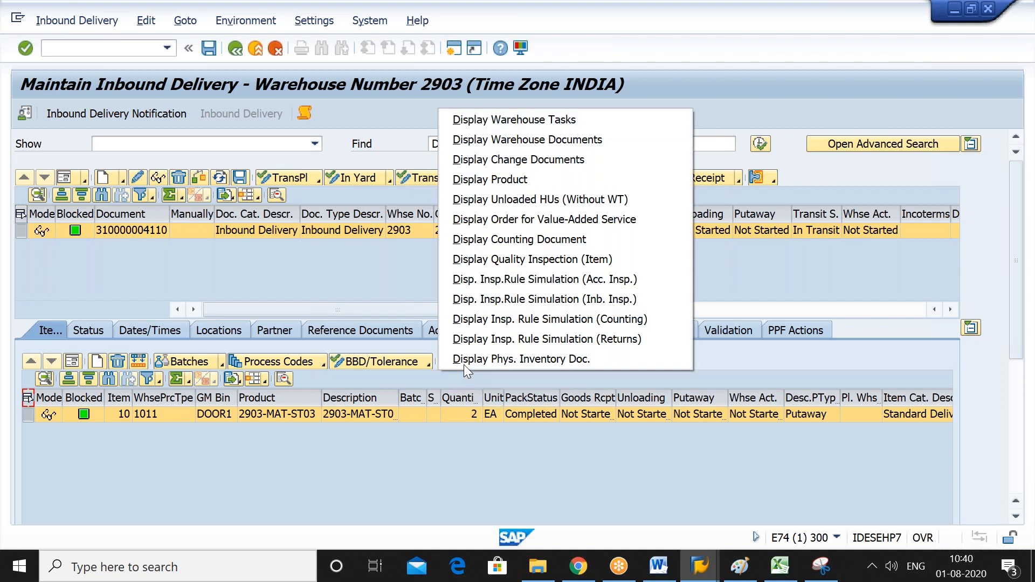
left_click(594, 219)
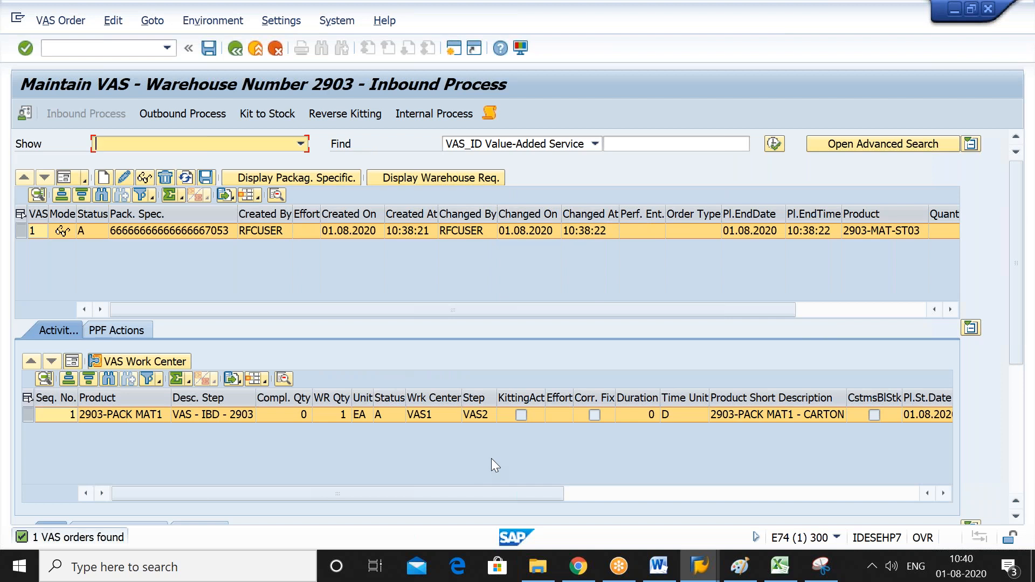
left_click(236, 53)
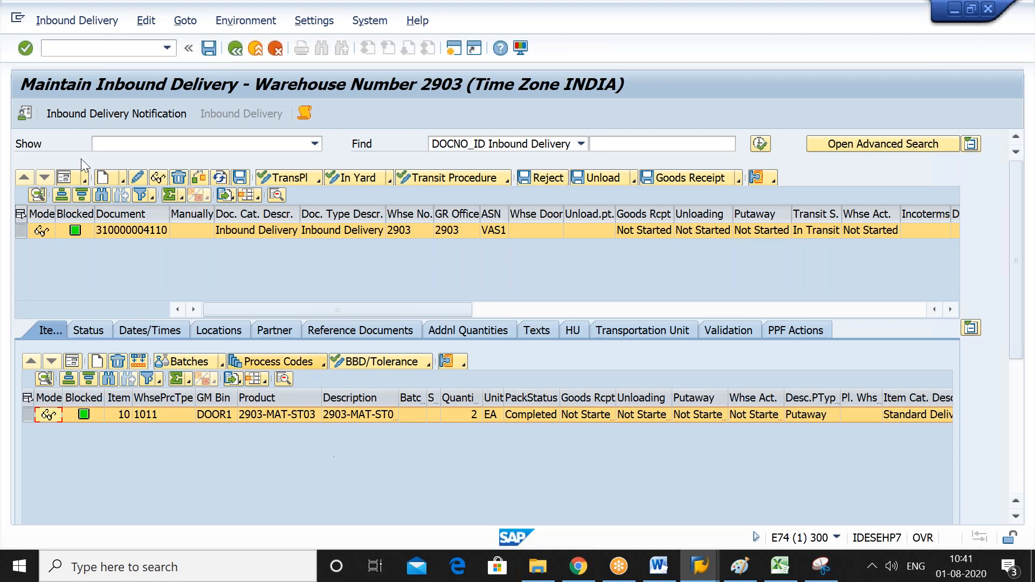
Create and save the putaway warehouse task for the inbound delivery's handling unit from DOOR1 to GR AREA.
left_click(78, 23)
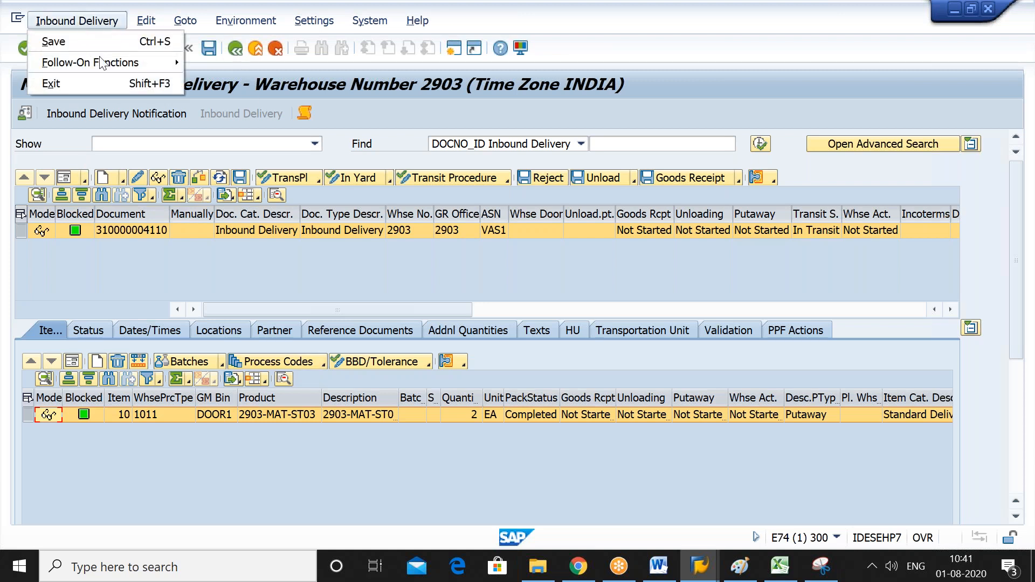
mouse_move(115, 72)
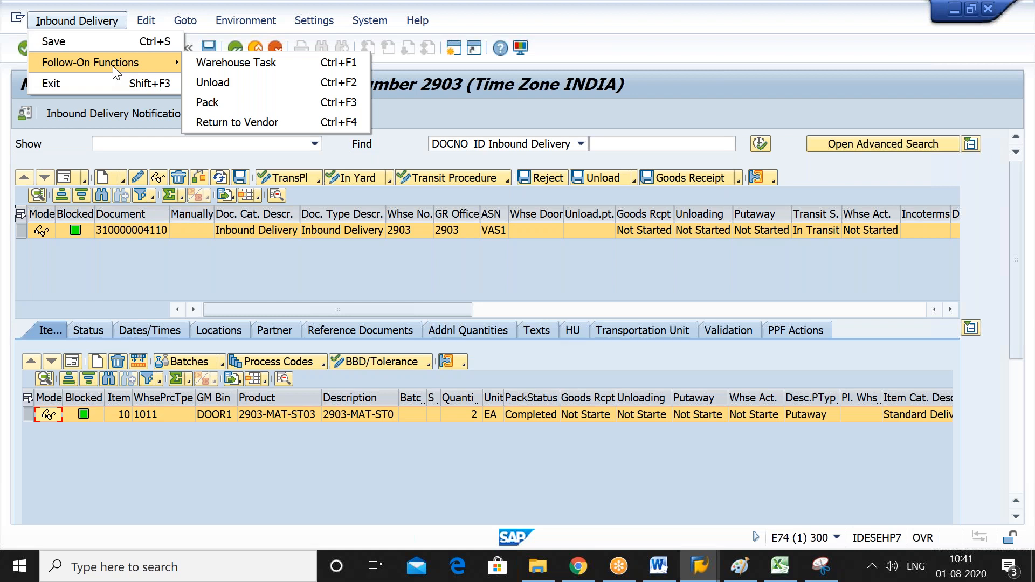
left_click(265, 64)
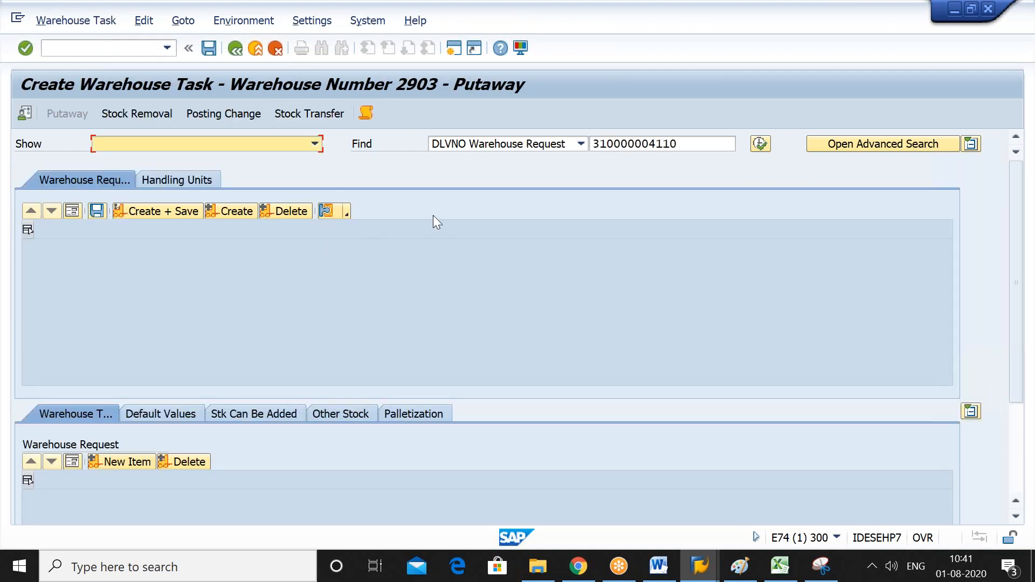
left_click(182, 179)
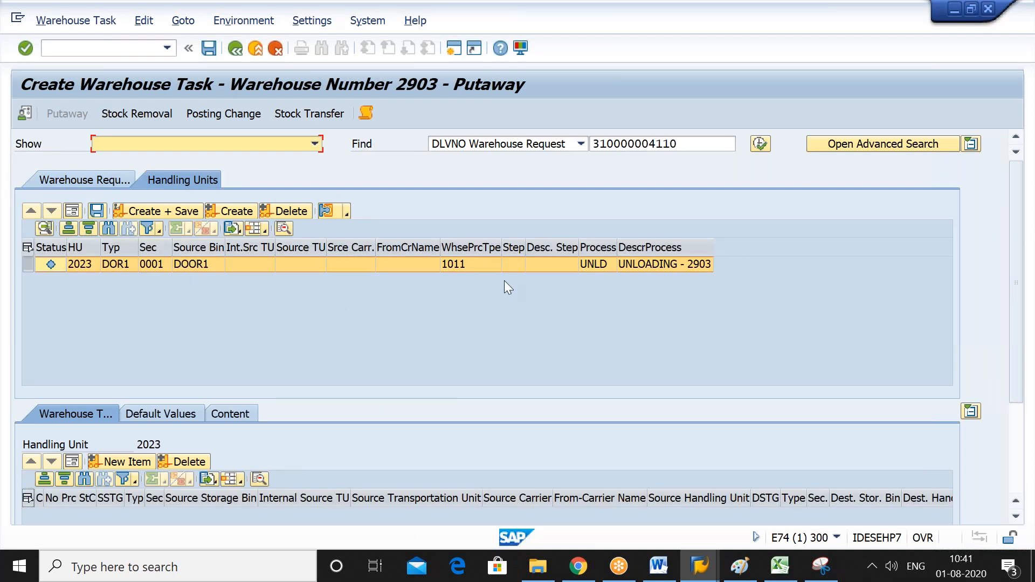
left_click(236, 215)
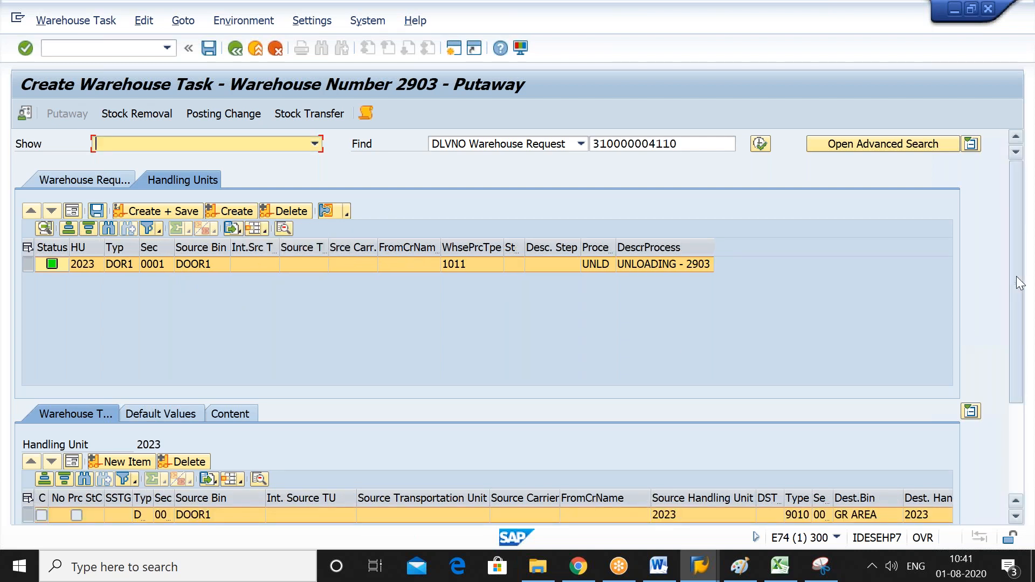
left_click_drag(1021, 297, 1027, 387)
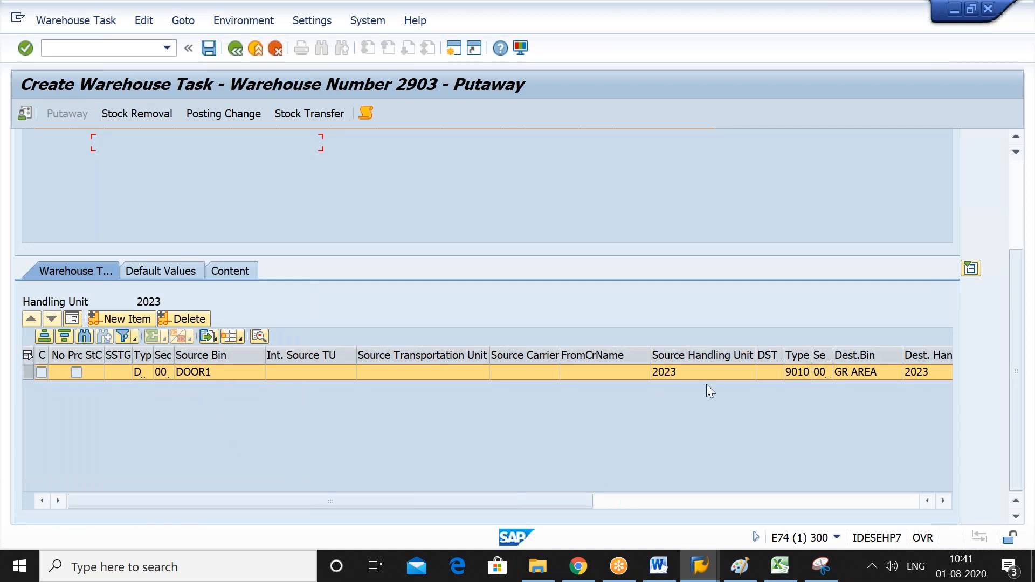
left_click_drag(1011, 368, 1000, 273)
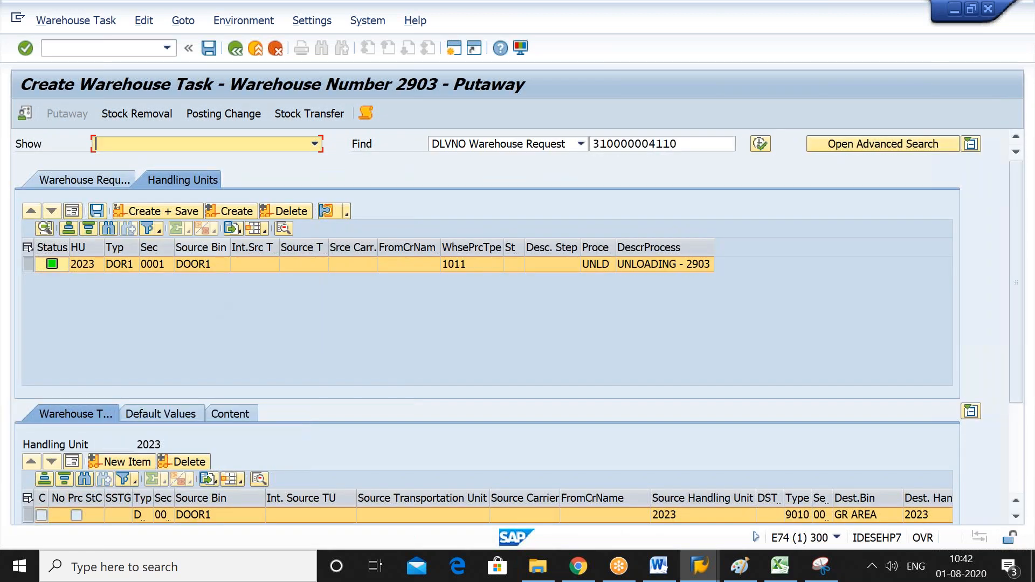
left_click(174, 208)
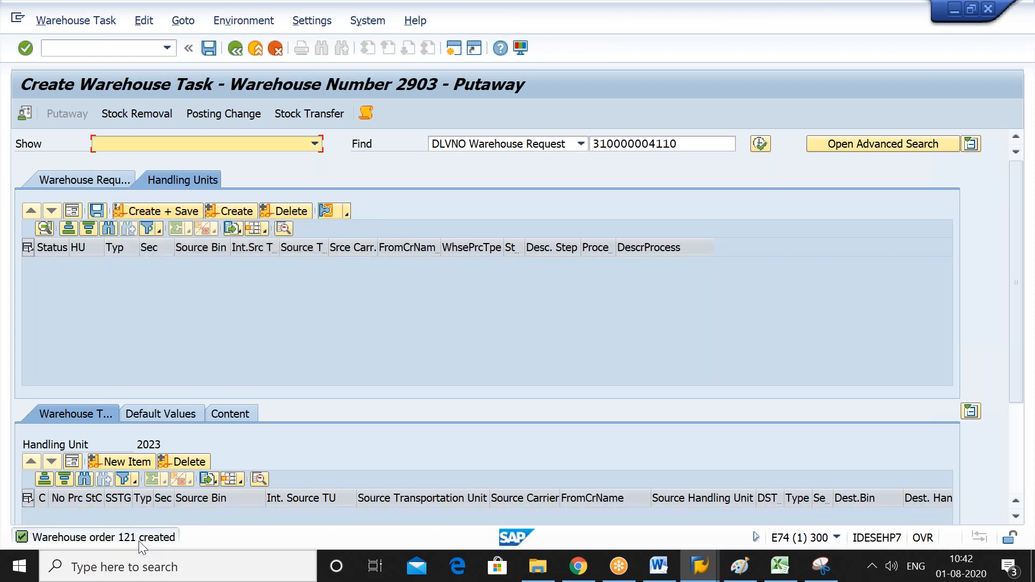
Copy the delivery number and start transaction /n/scwm/mon for warehouse 2903 with monitor SAP.
left_click_drag(688, 144, 595, 144)
key("ctrl+c")
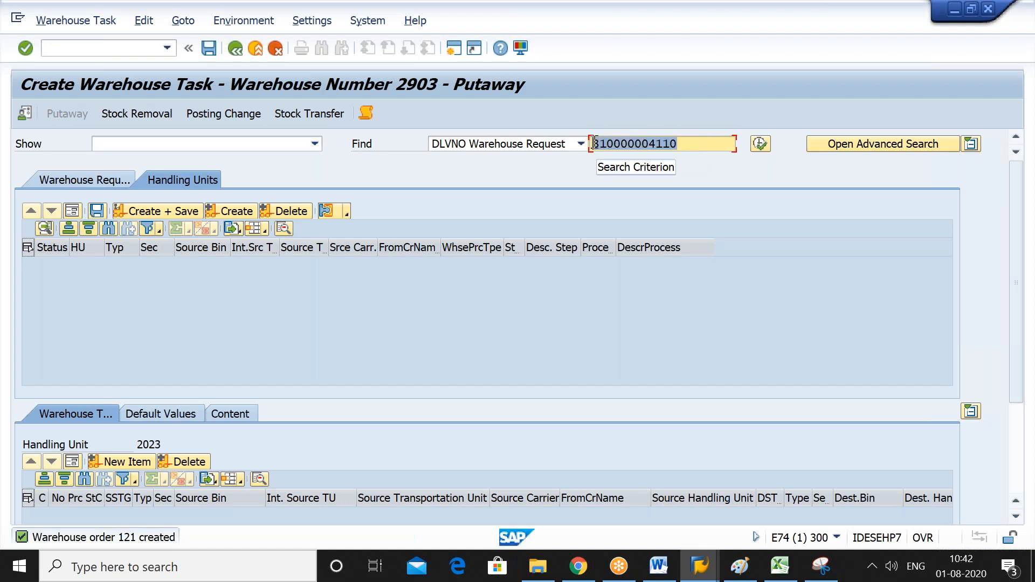
left_click(631, 179)
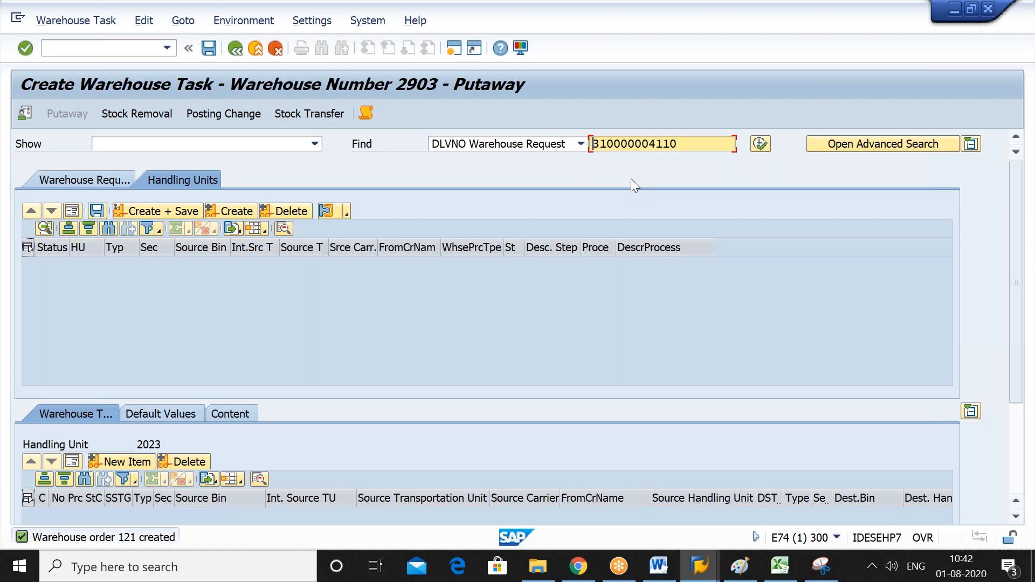
left_click(133, 49)
type("/n/scw")
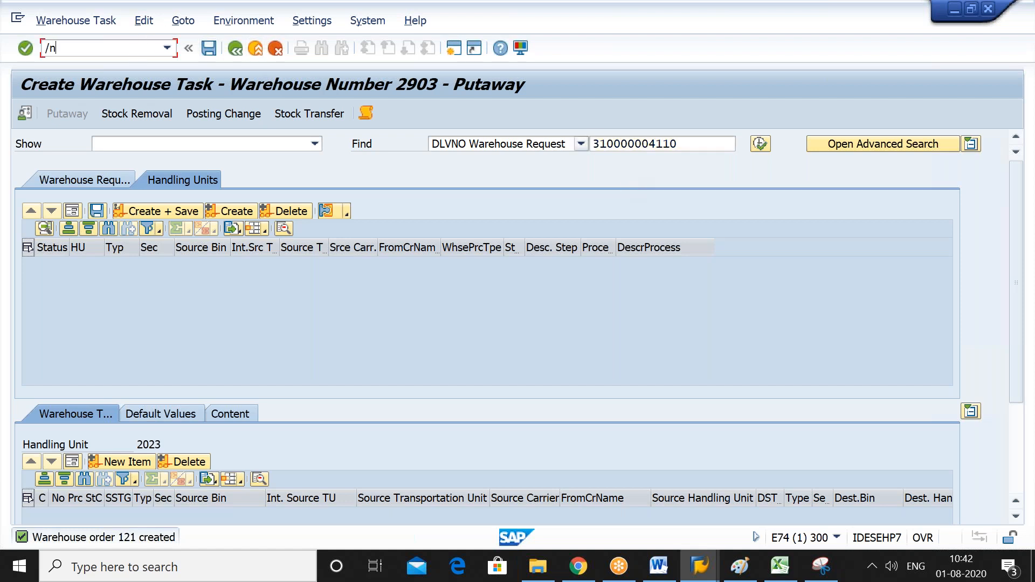
type("m/")
type("mon")
key("Return")
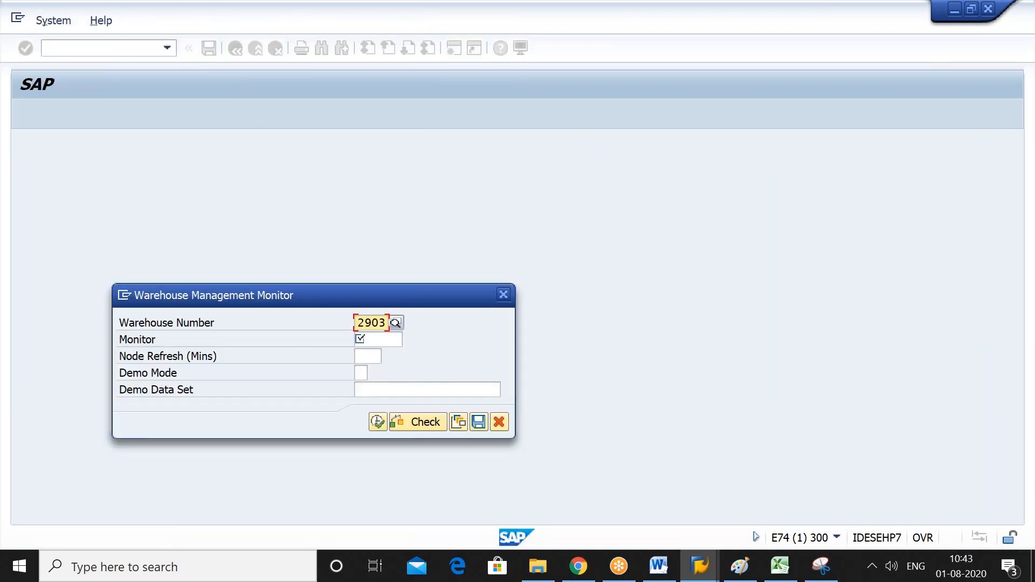
key("Tab")
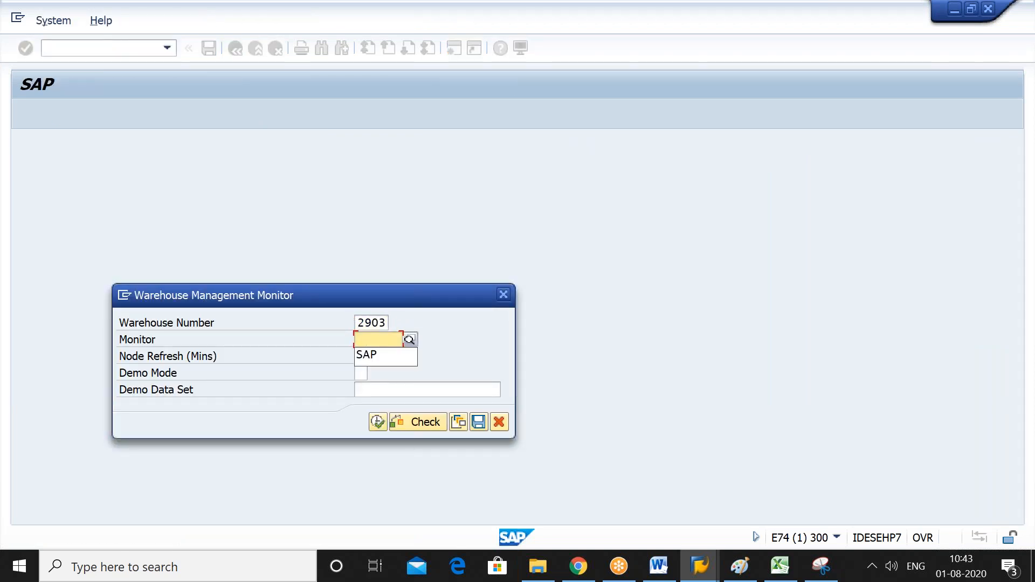
key("Down")
key("Return")
key("Return")
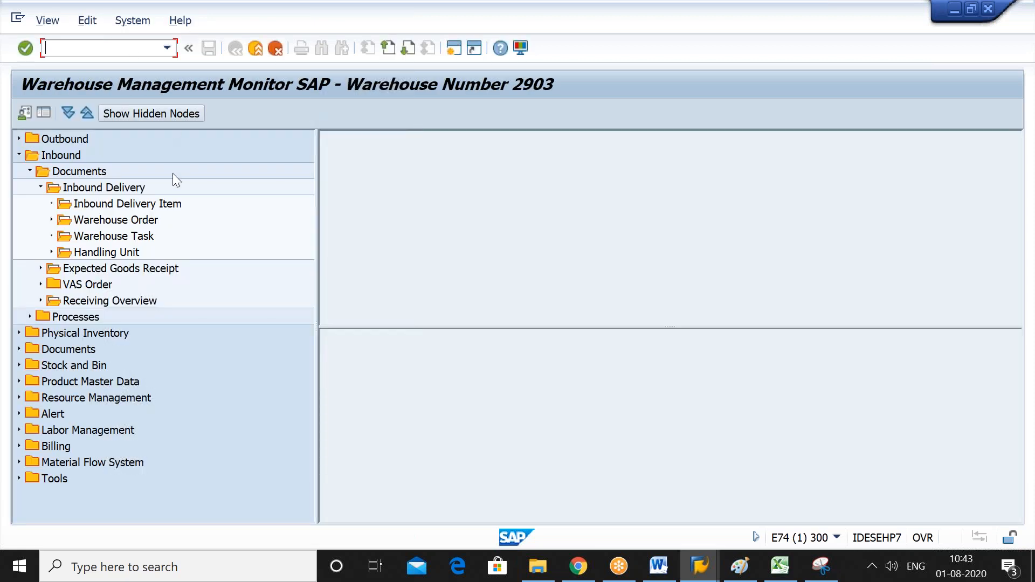
Display the inbound delivery item for the copied delivery number, as well as the warehouse tasks of that delivery.
left_click(147, 206)
double_click(147, 205)
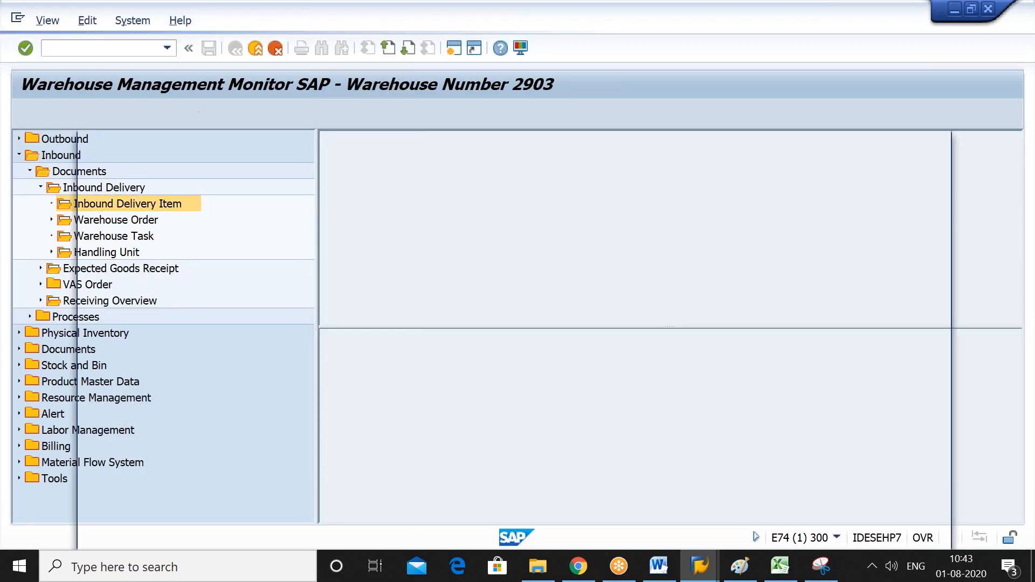
key("ctrl+v")
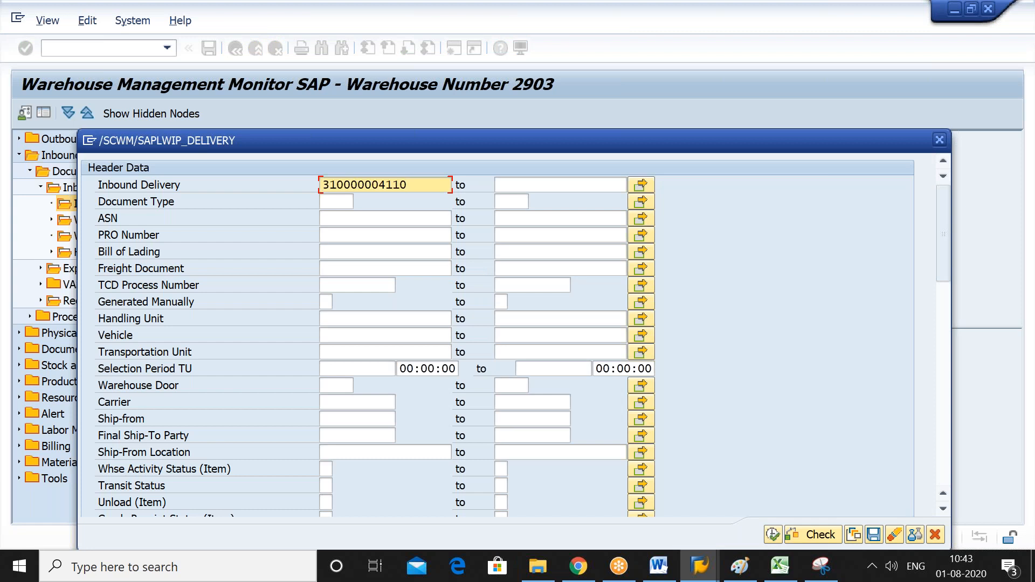
left_click(773, 534)
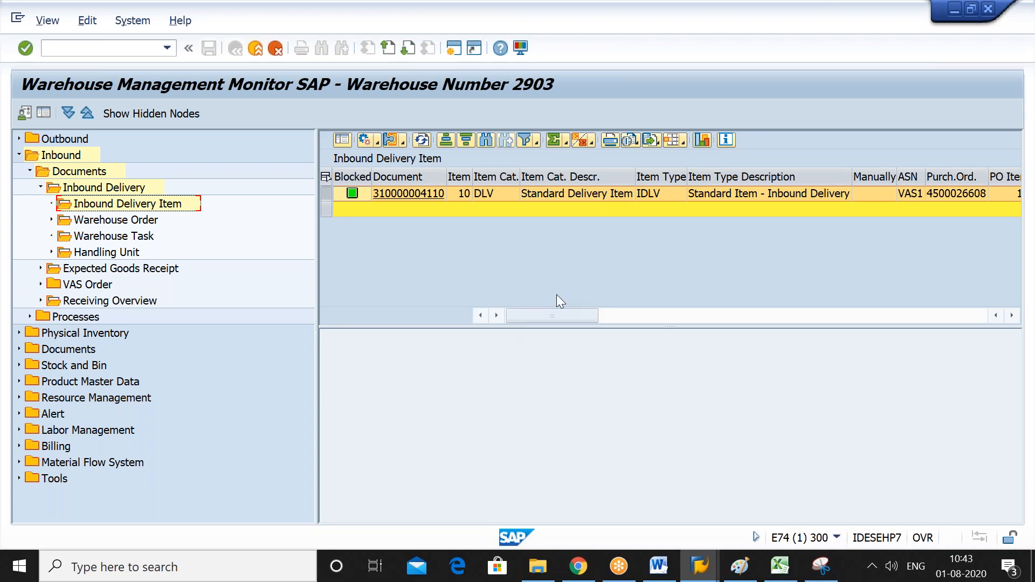
left_click(139, 239)
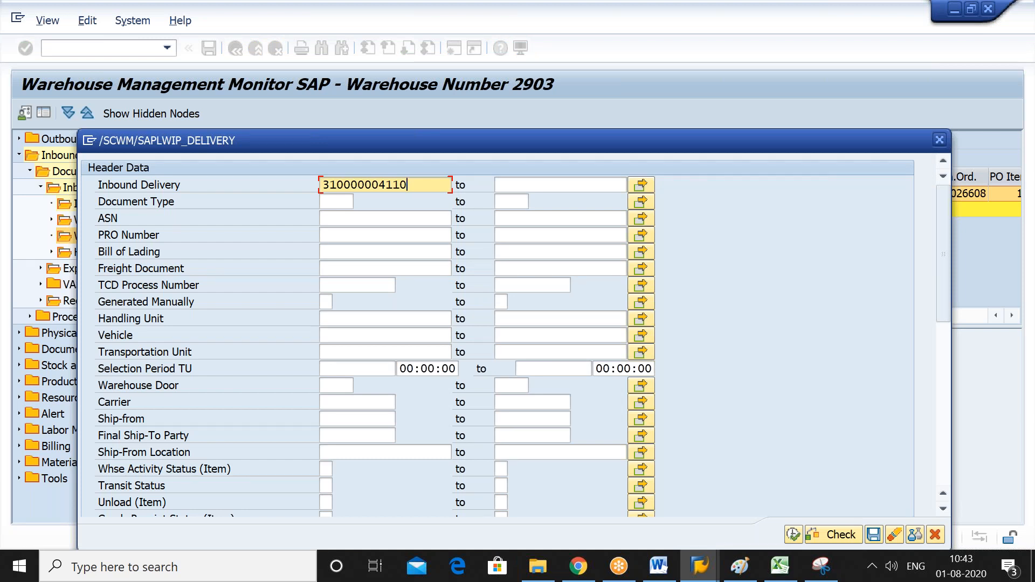
key("Return")
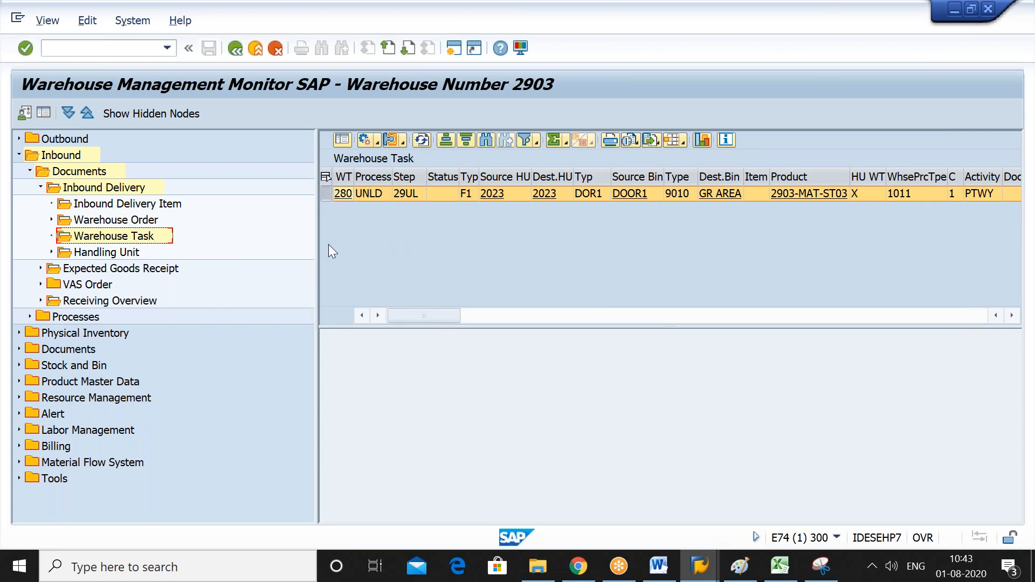
Confirm the 29UL unloading warehouse task in the background and select the 29PU putaway task.
left_click(326, 183)
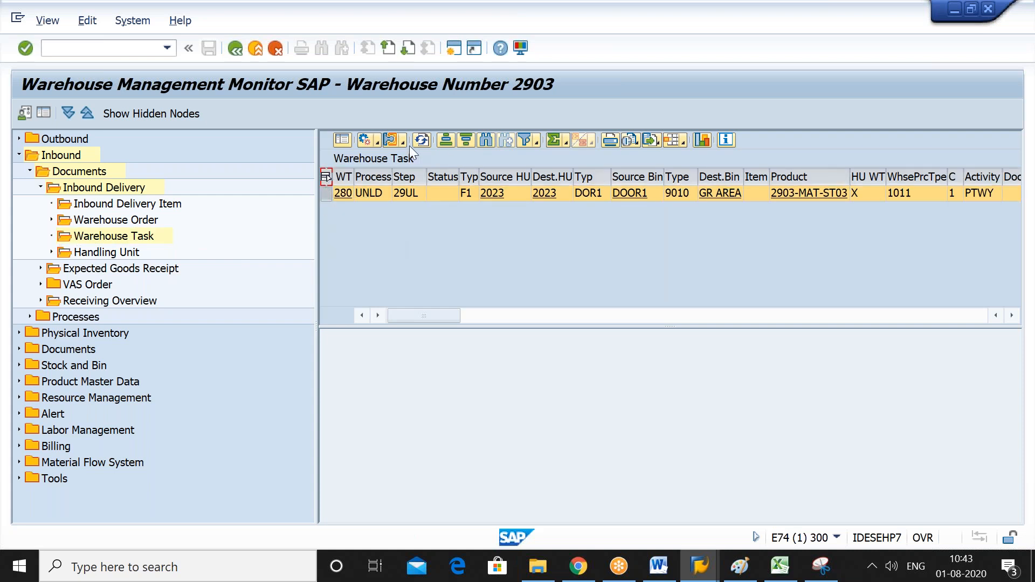
left_click(378, 142)
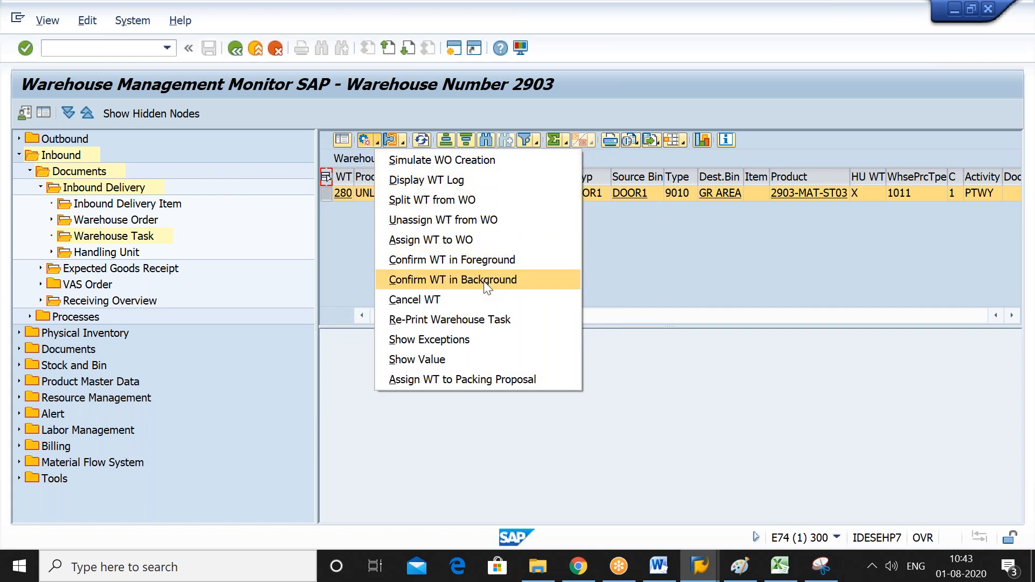
left_click(497, 286)
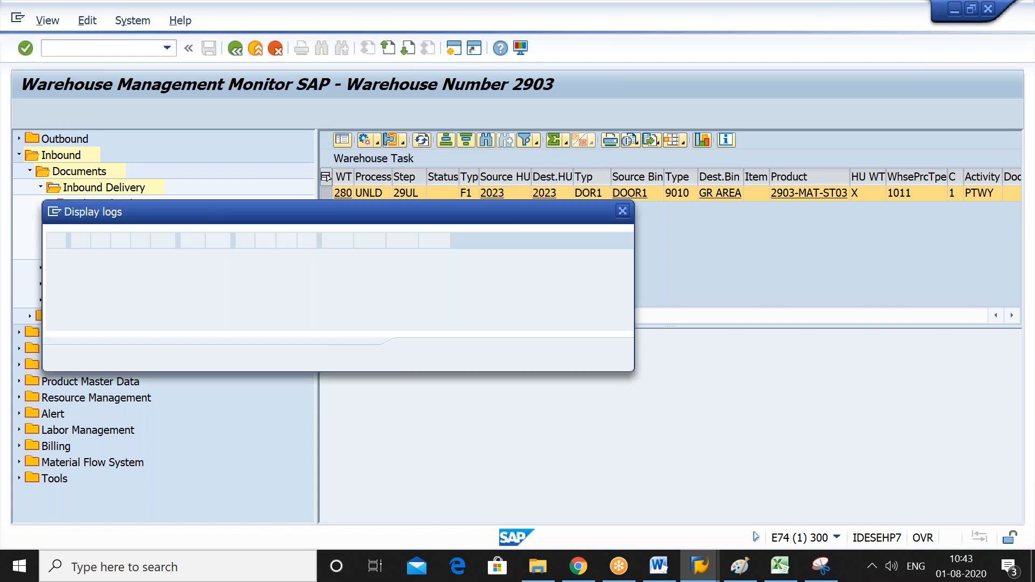
key("Return")
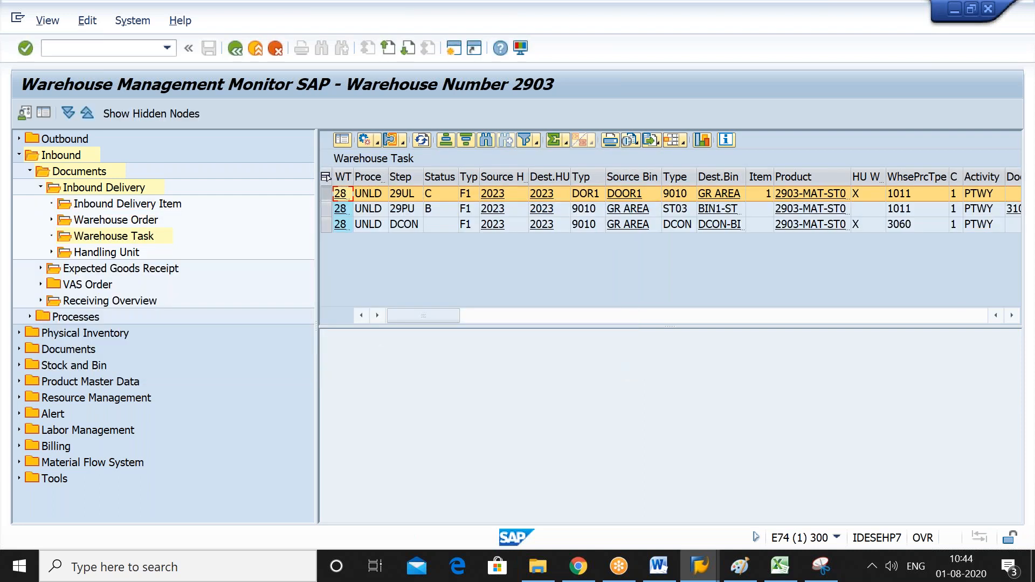
left_click(326, 209)
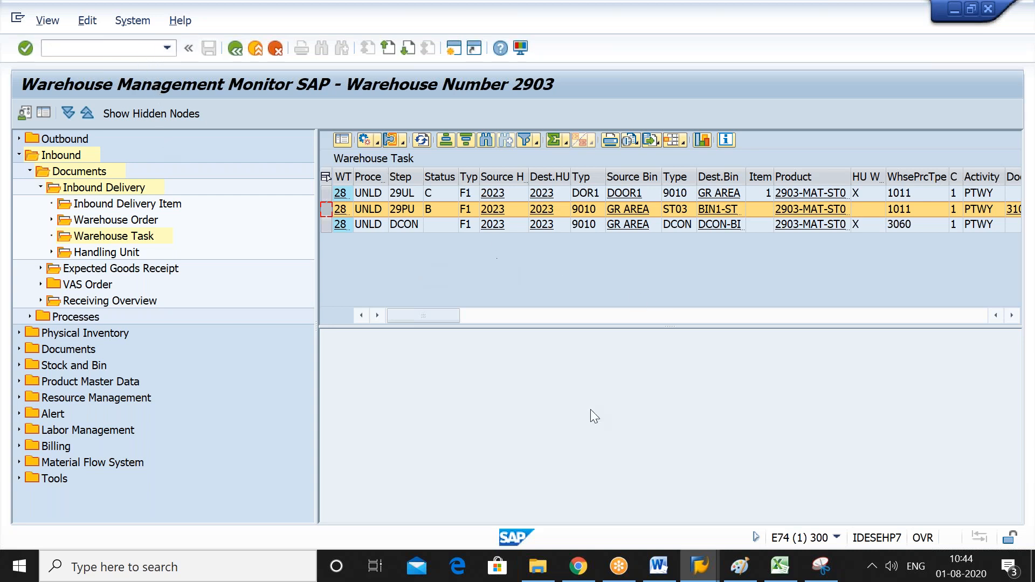
Start transaction spro in a new session and display the SAP Reference IMG.
left_click(452, 48)
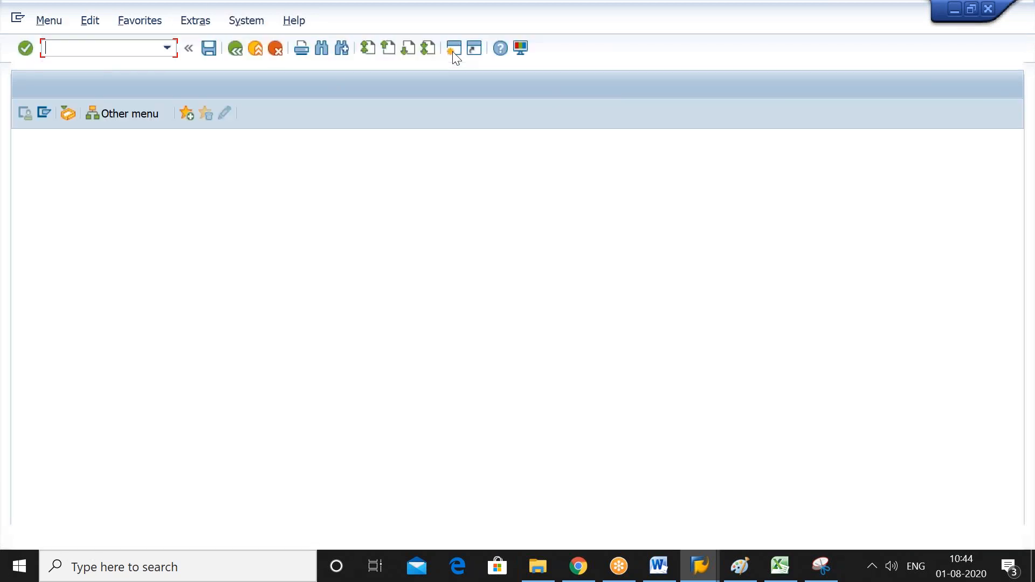
type("spro")
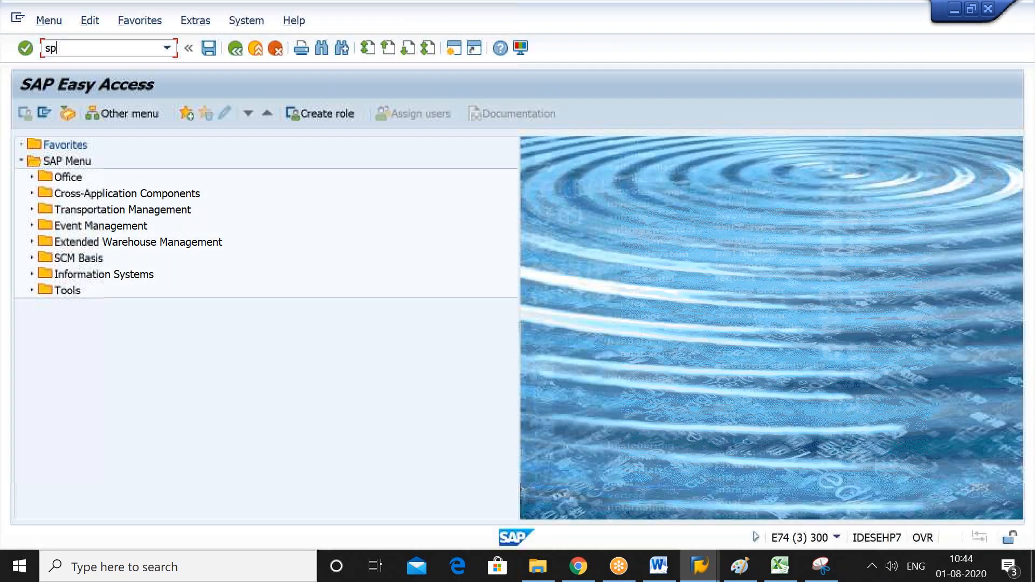
key("Return")
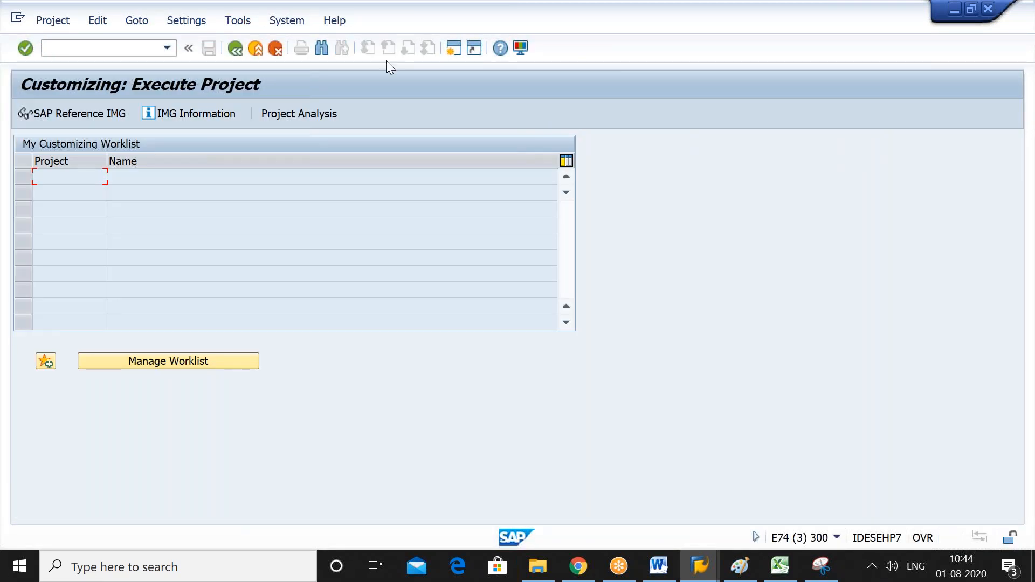
left_click(118, 116)
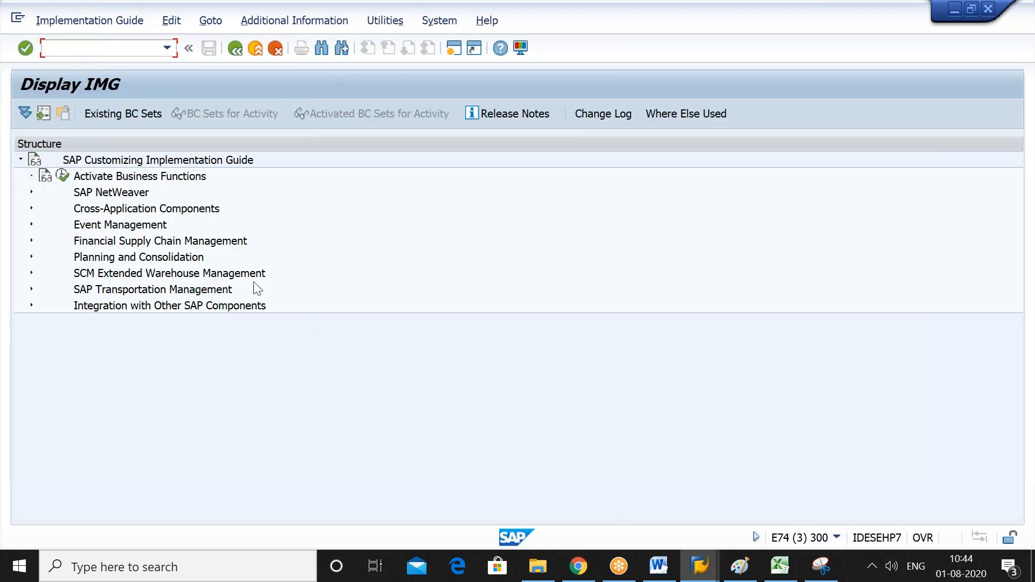
Open Define Process-Oriented Storage Control under Extended Warehouse Management, Cross-Process Settings, Warehouse Task.
left_click(252, 277)
key("Right")
key("Down")
key("Right")
key("Down")
key("Down")
key("Down")
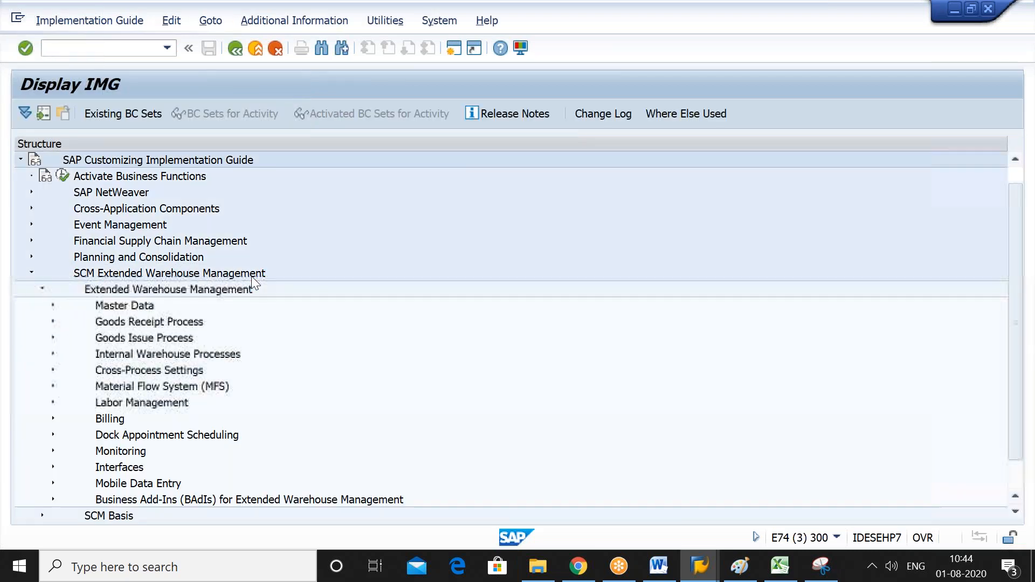
key("Down")
key("Down")
key("Right")
key("Down")
key("Down")
key("Down")
key("Down")
key("Down")
key("Right")
key("Down")
key("Down")
key("Down")
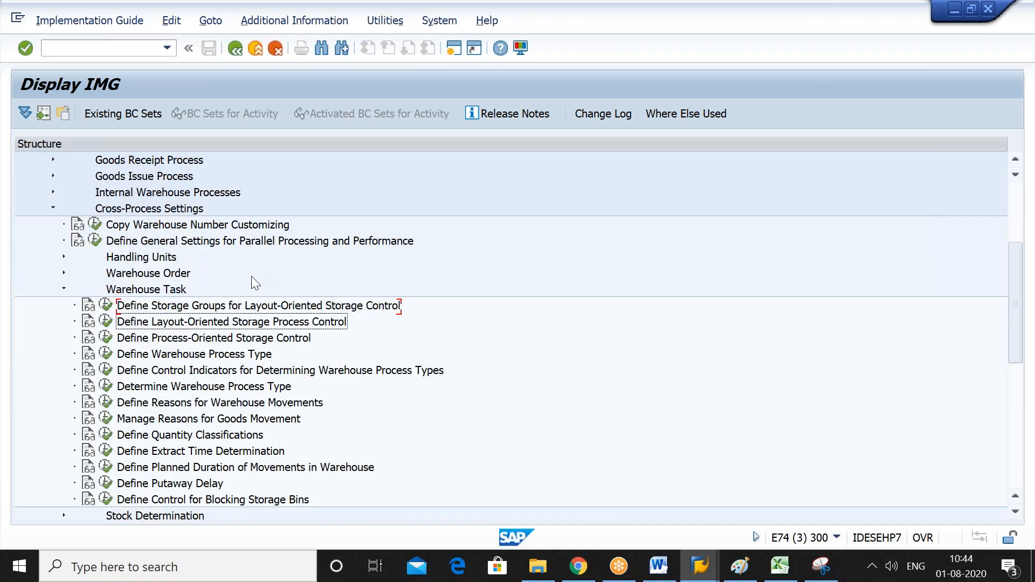
left_click(107, 337)
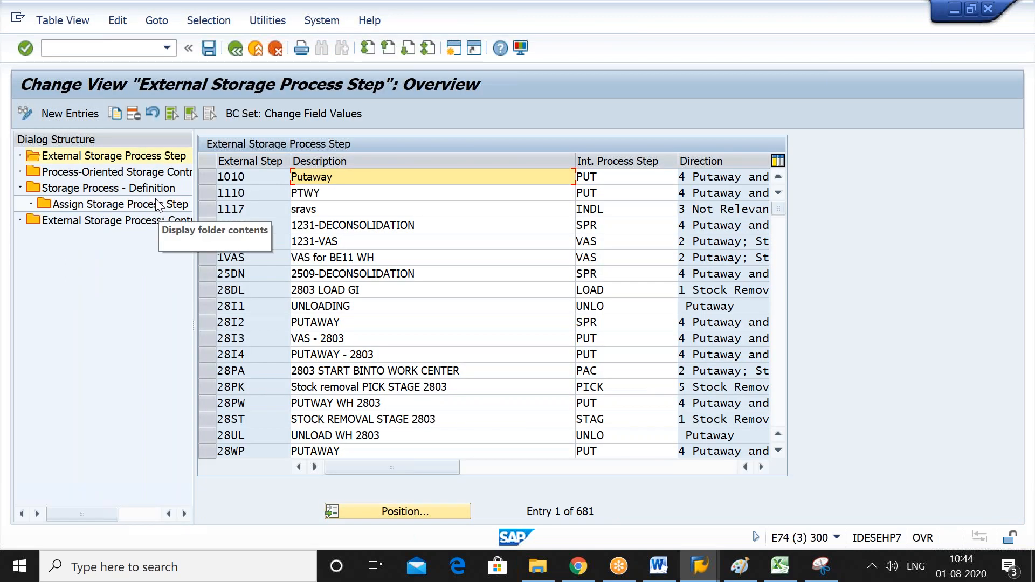
Display the storage process definitions and position the list at warehouse 2903.
left_click(156, 193)
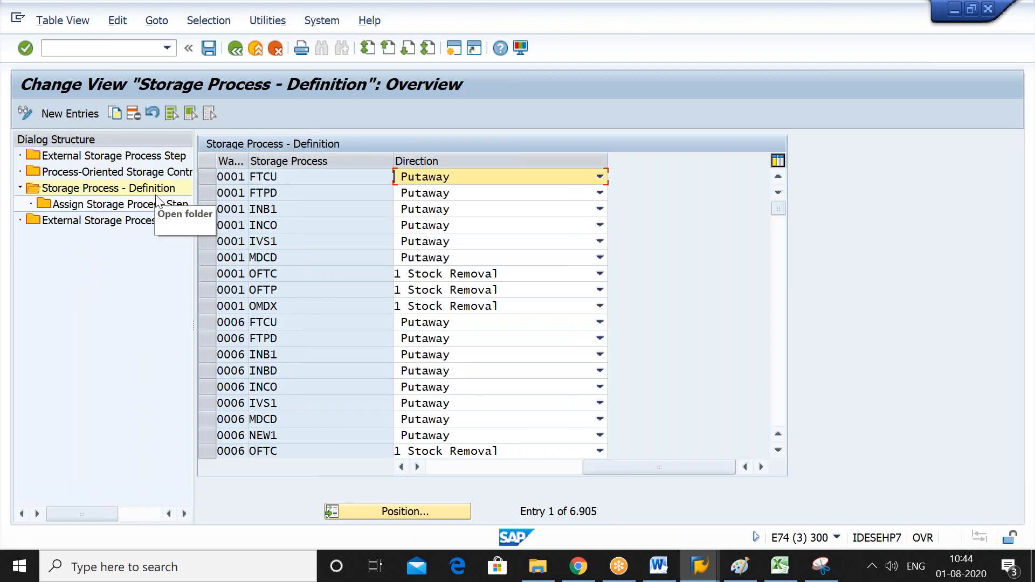
left_click(423, 513)
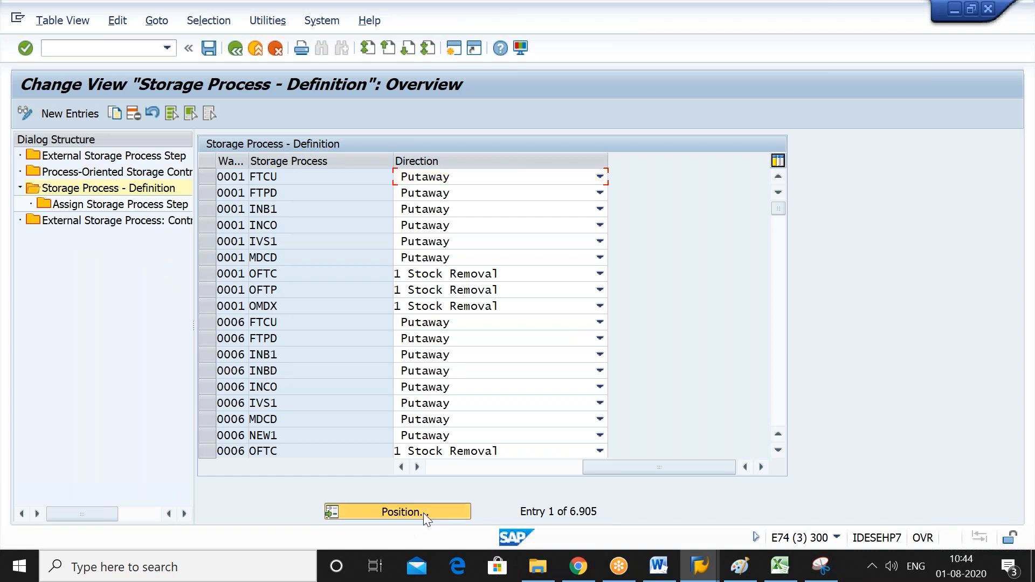
type("29")
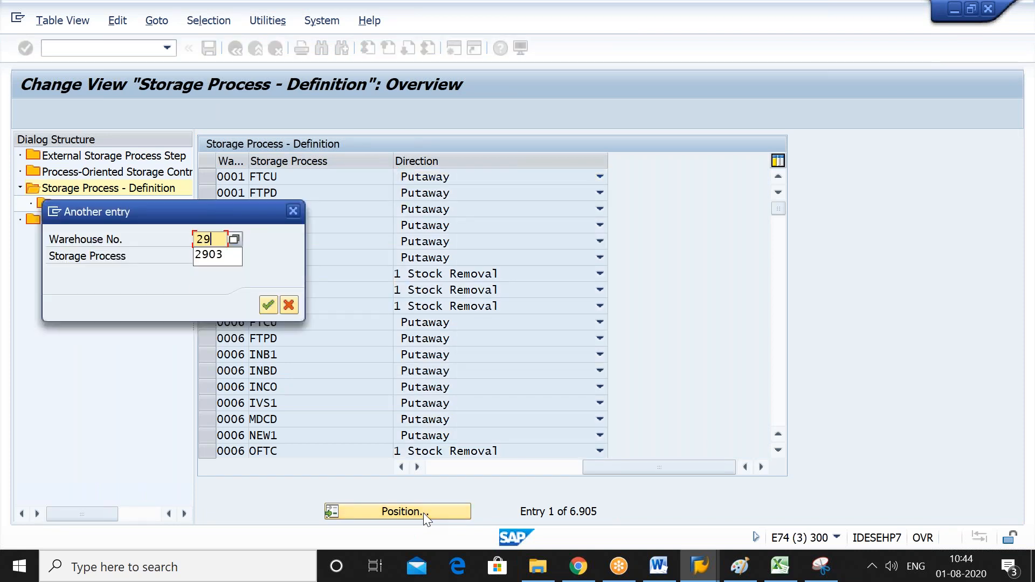
type("03")
key("Return")
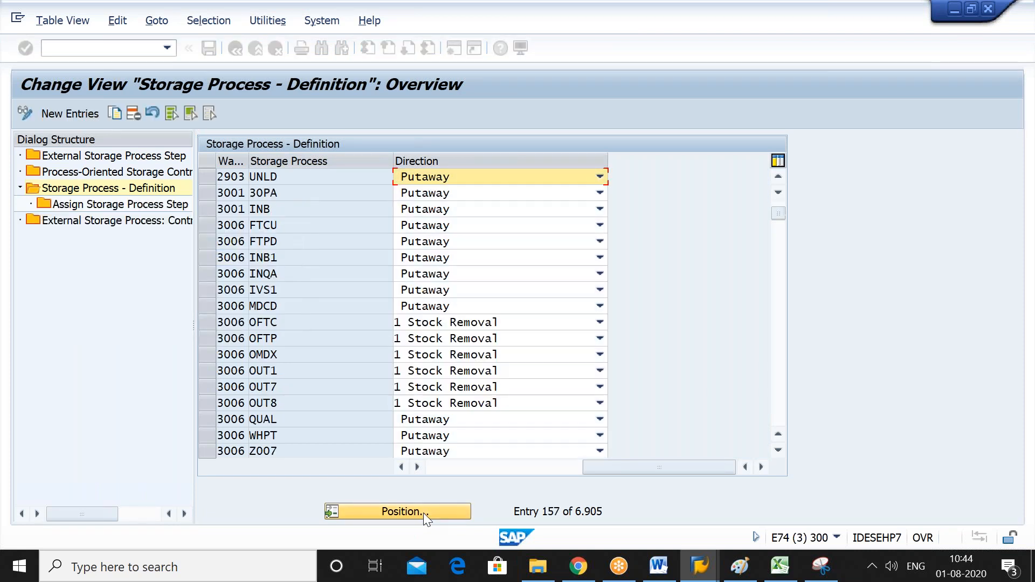
Display the steps assigned to storage process UNLD in warehouse 2903 and compare them with the delivery's warehouse tasks in the monitor.
left_click(210, 176)
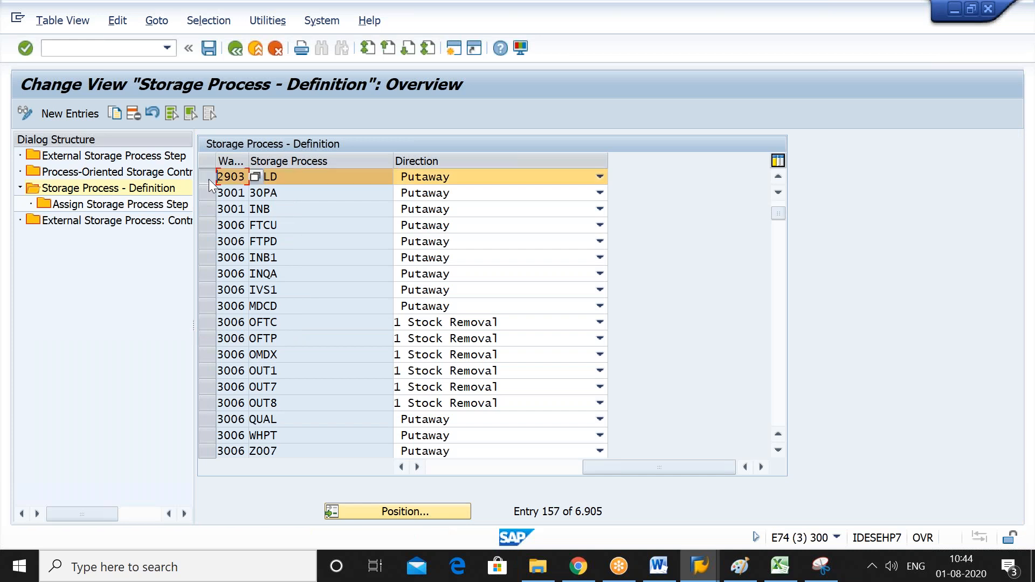
double_click(166, 205)
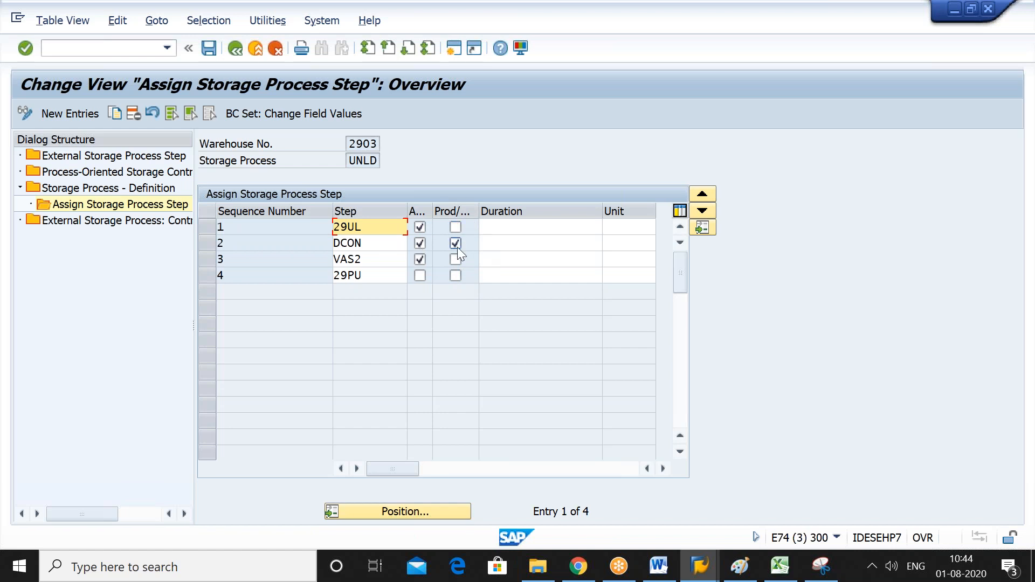
key("alt+Tab")
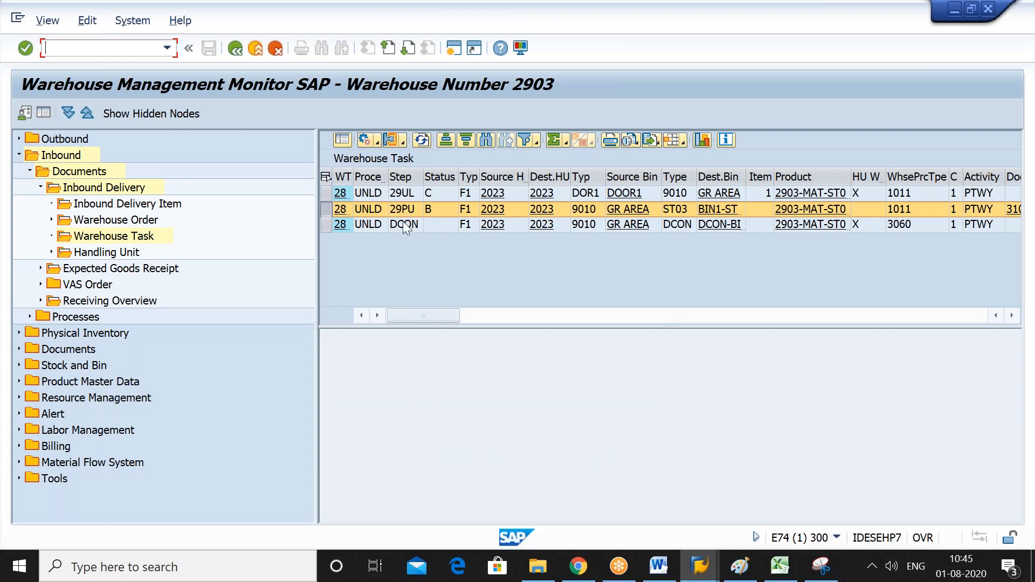
key("alt+Tab")
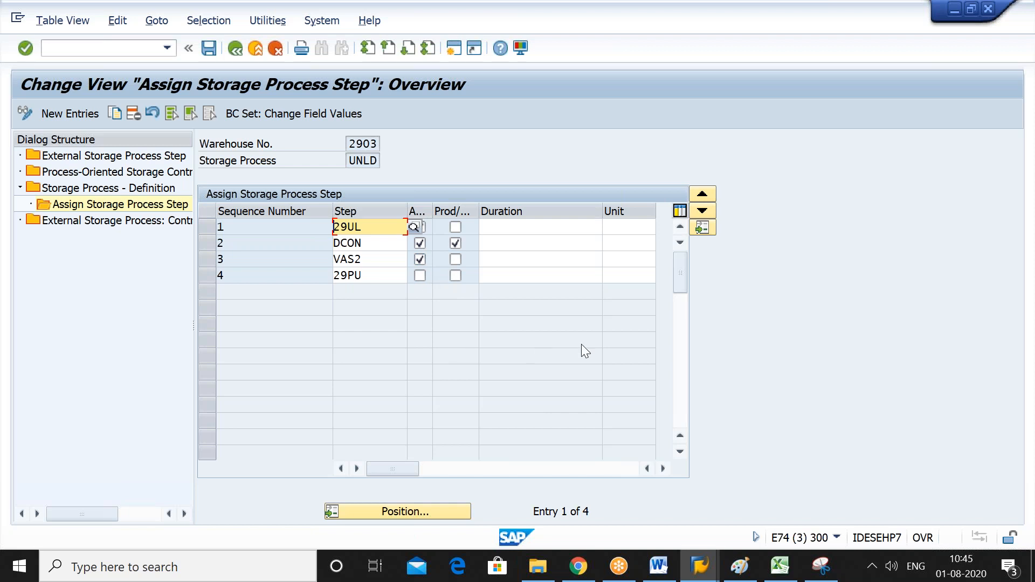
Confirm the DCON warehouse task in the background in the warehouse monitor, close the log and refresh the task list.
key("alt+Tab")
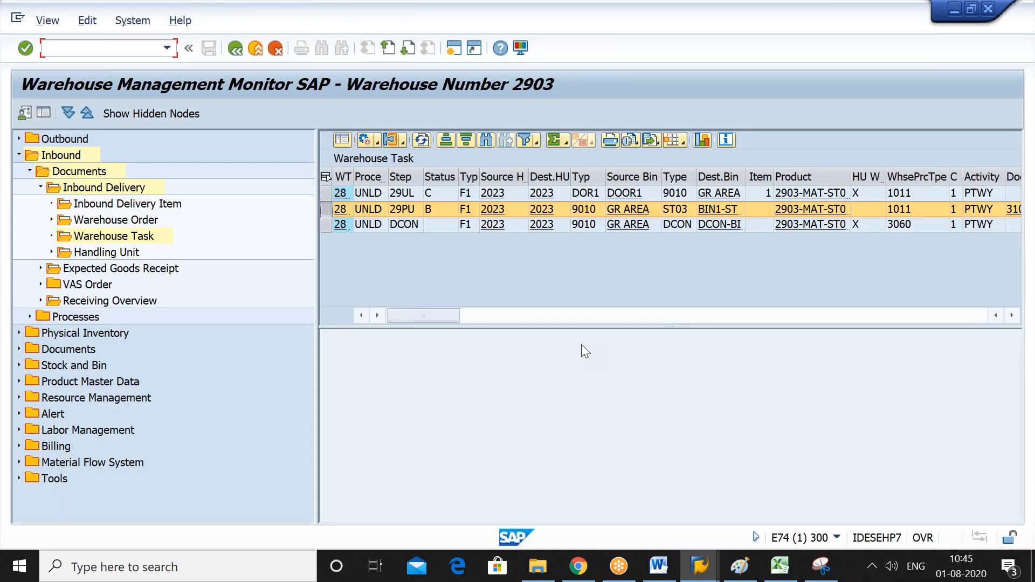
left_click(325, 211)
left_click(327, 225)
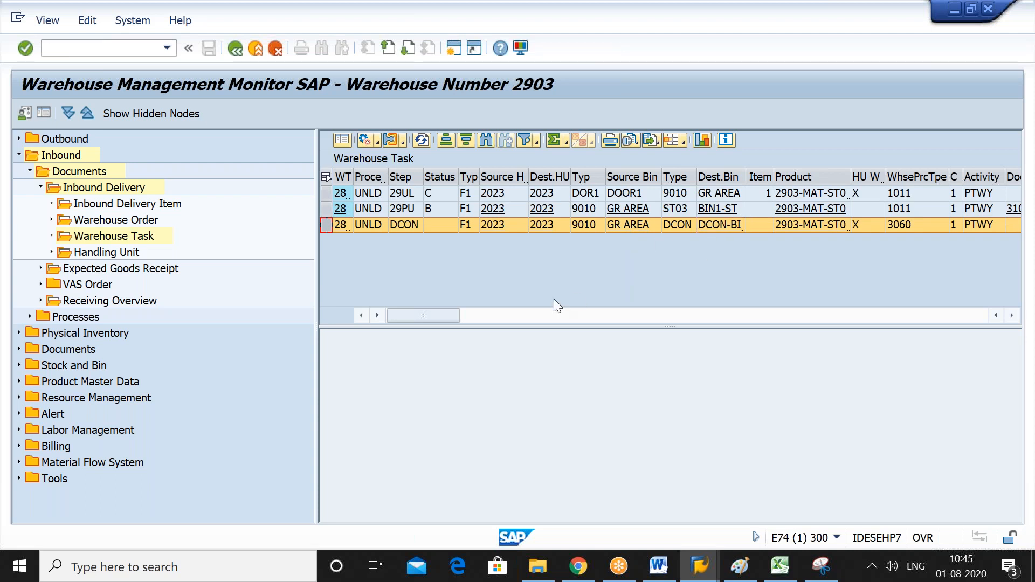
left_click(377, 142)
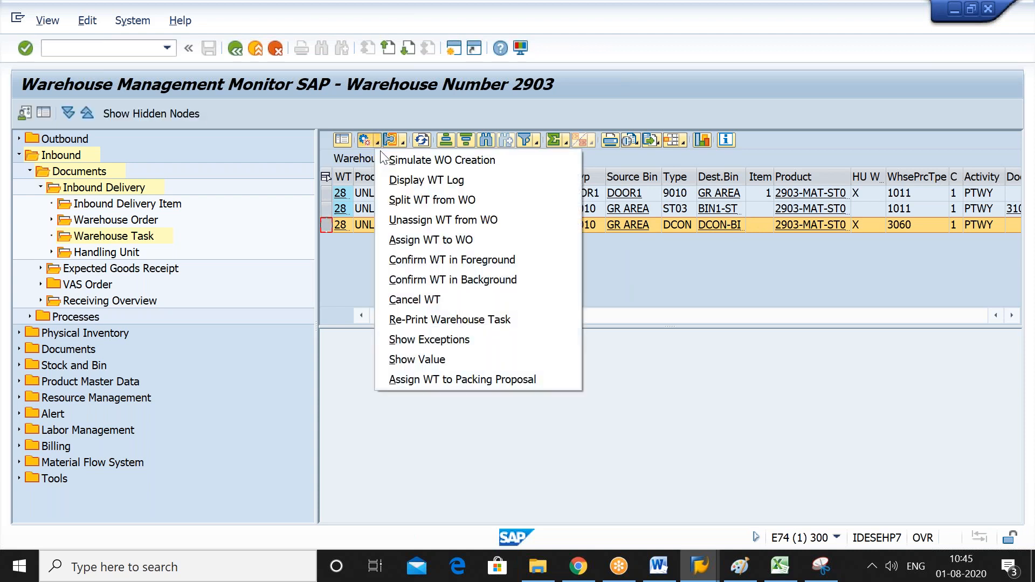
left_click(429, 276)
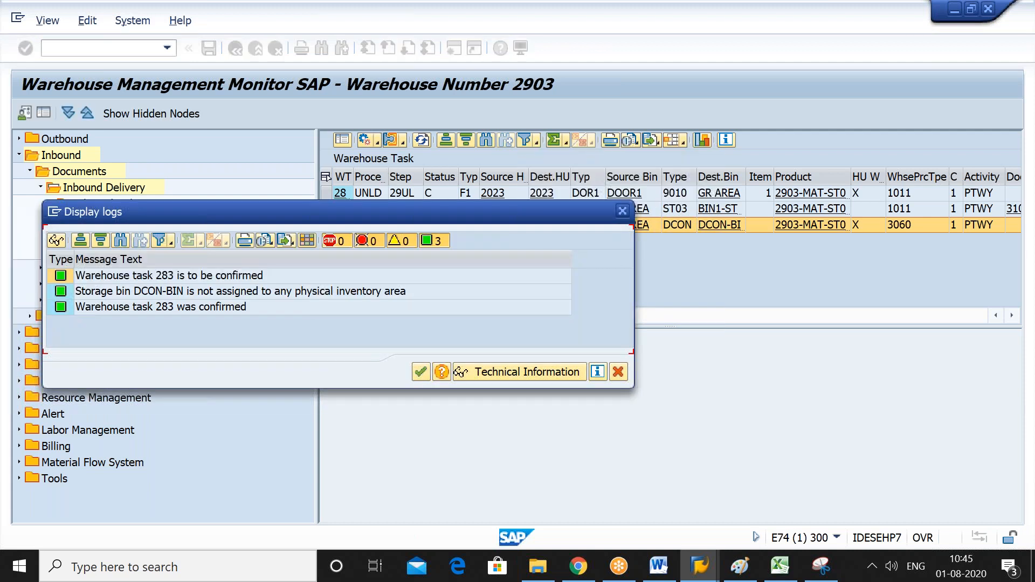
key("Return")
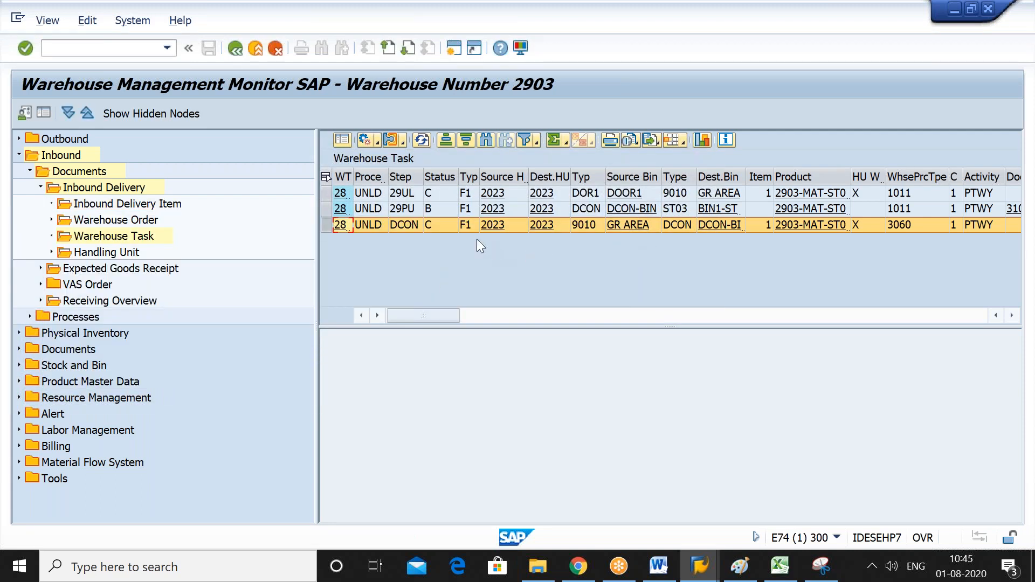
left_click(422, 140)
Start transaction /n/SCWM/DCONS in the customizing session and open the DCON deconsolidation work center for warehouse 2903.
key("alt+Tab")
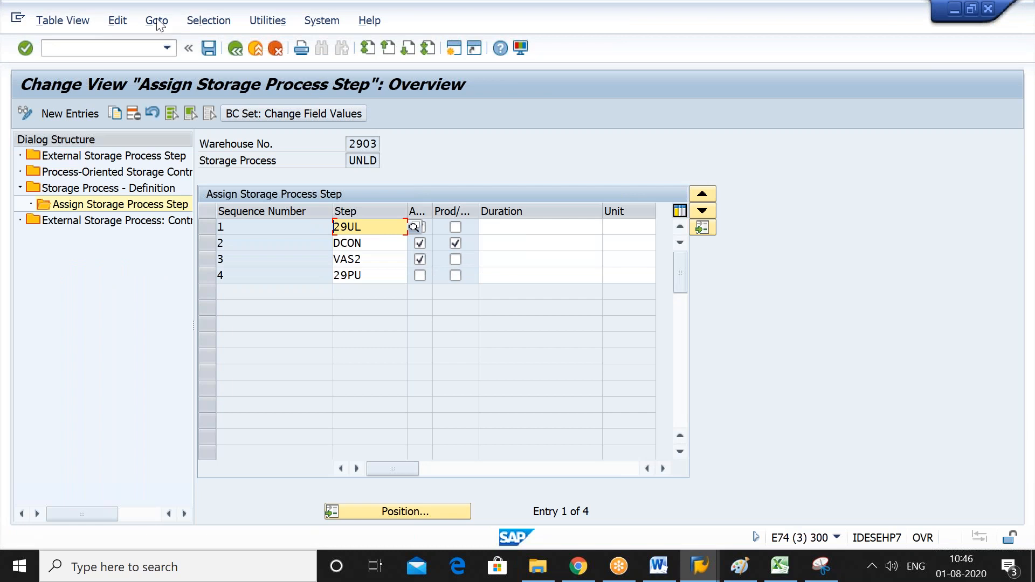
left_click(140, 48)
type("/n/")
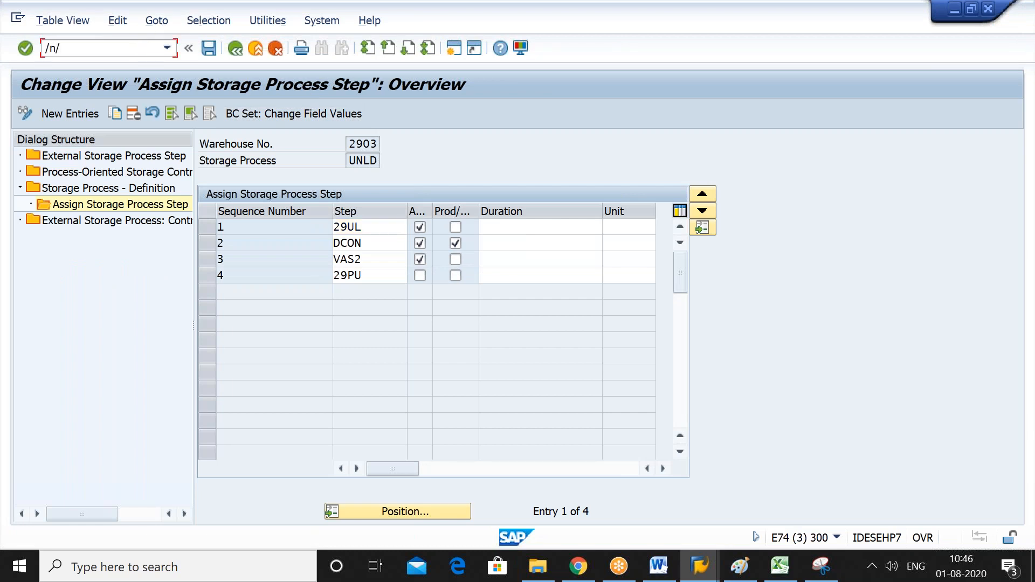
type("SCWM/DCONS")
key("Return")
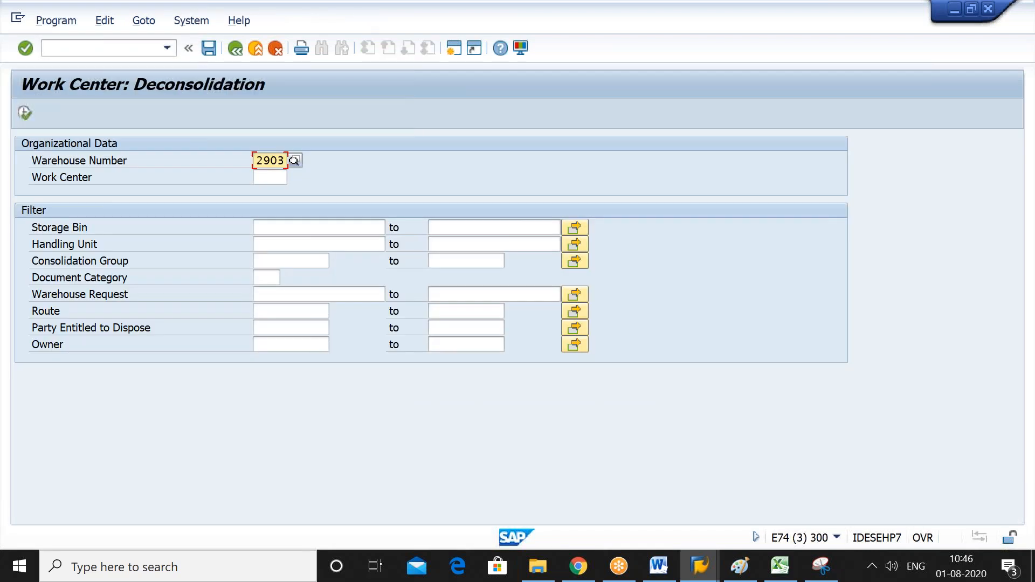
left_click(274, 181)
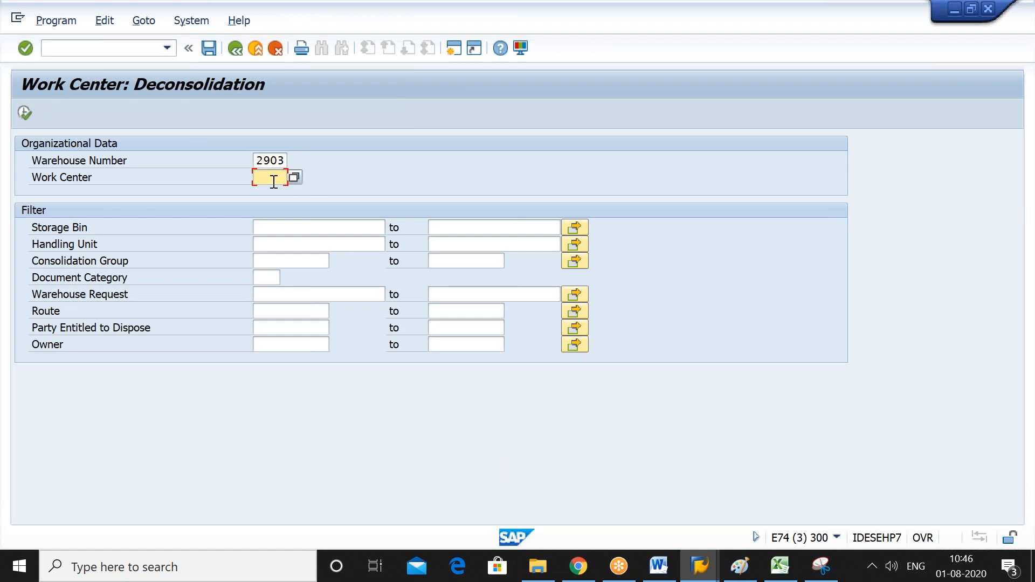
left_click(280, 193)
left_click(25, 113)
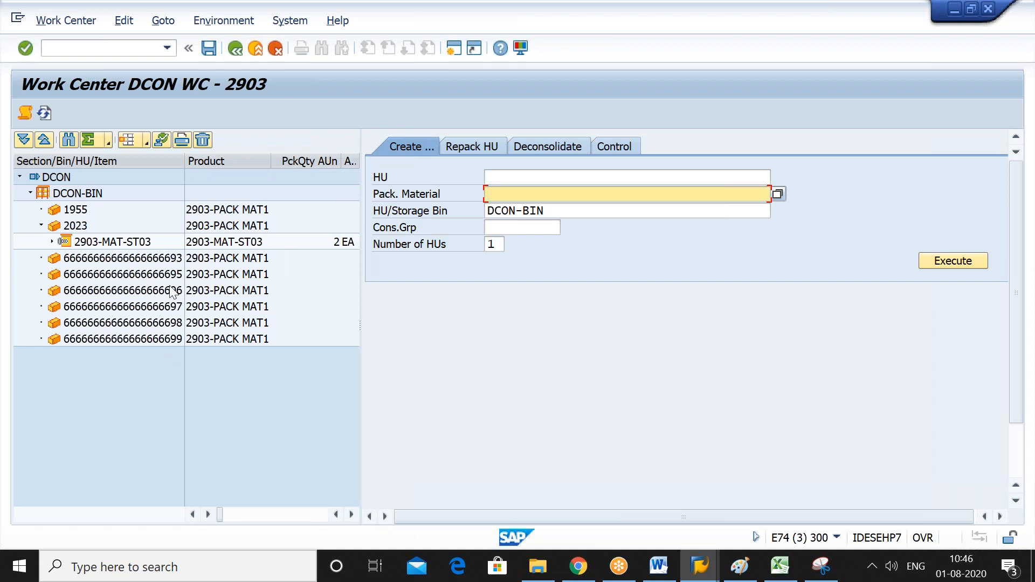
Paste the row of the empty handling unit ending in 693 into the Word document and copy its handling unit number.
left_click(172, 258)
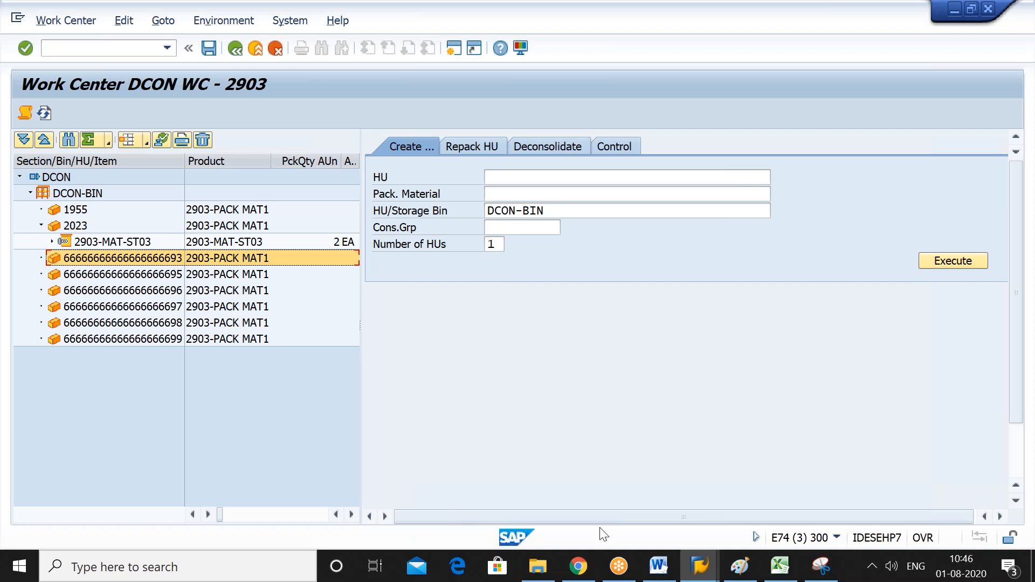
left_click(659, 566)
key("Down")
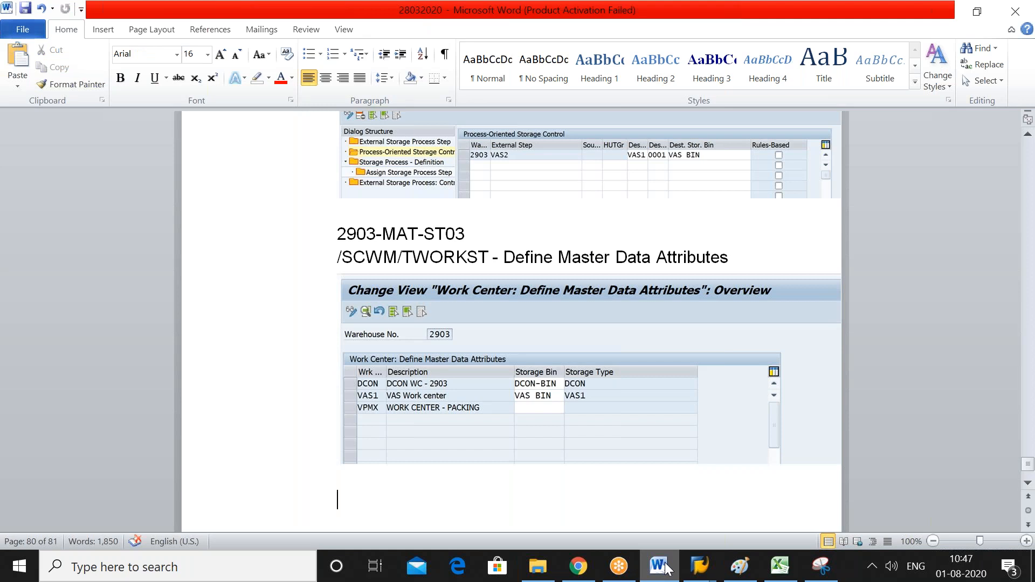
key("ctrl+v")
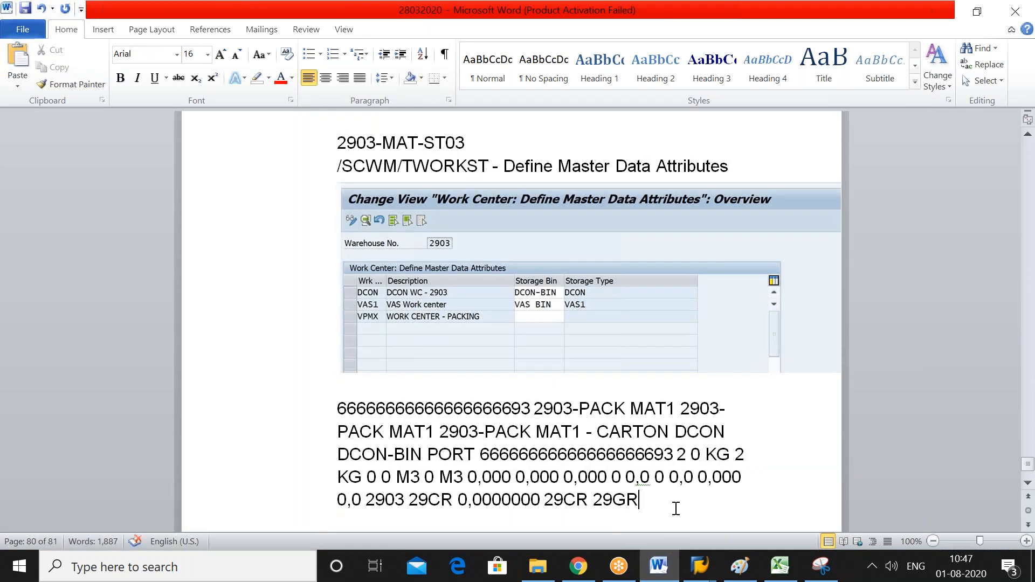
double_click(476, 410)
key("ctrl+c")
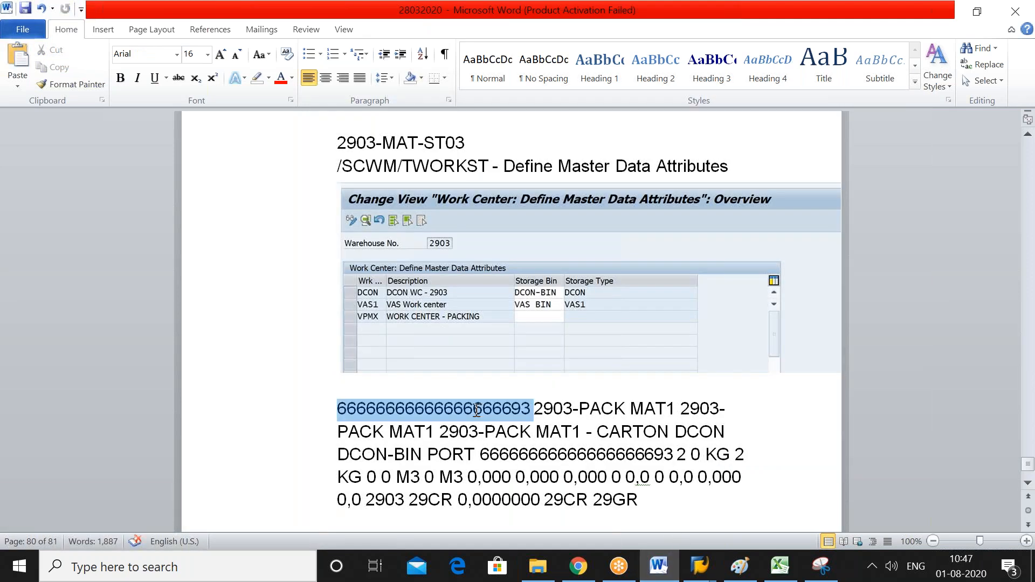
Return to the work center and enter source HU 2023, quantity 2 and the copied destination HU ending in 693 for deconsolidation.
key("alt+Tab")
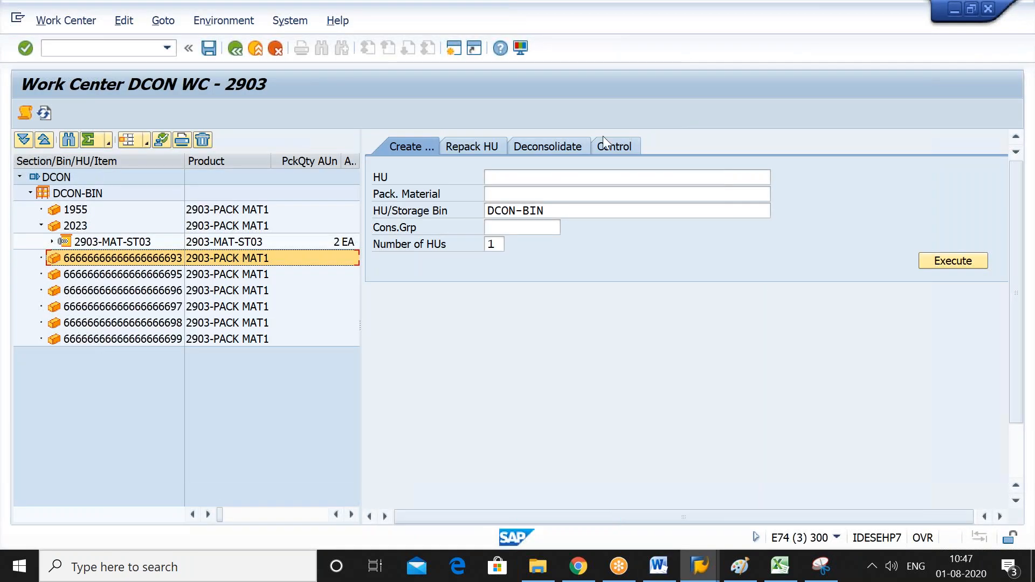
left_click(576, 147)
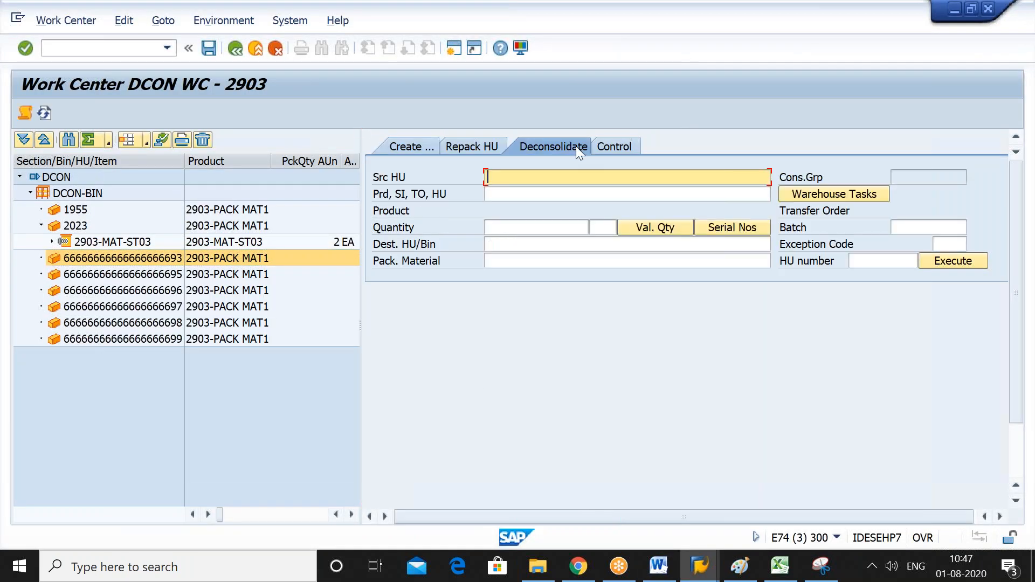
left_click(553, 240)
key("ctrl+v")
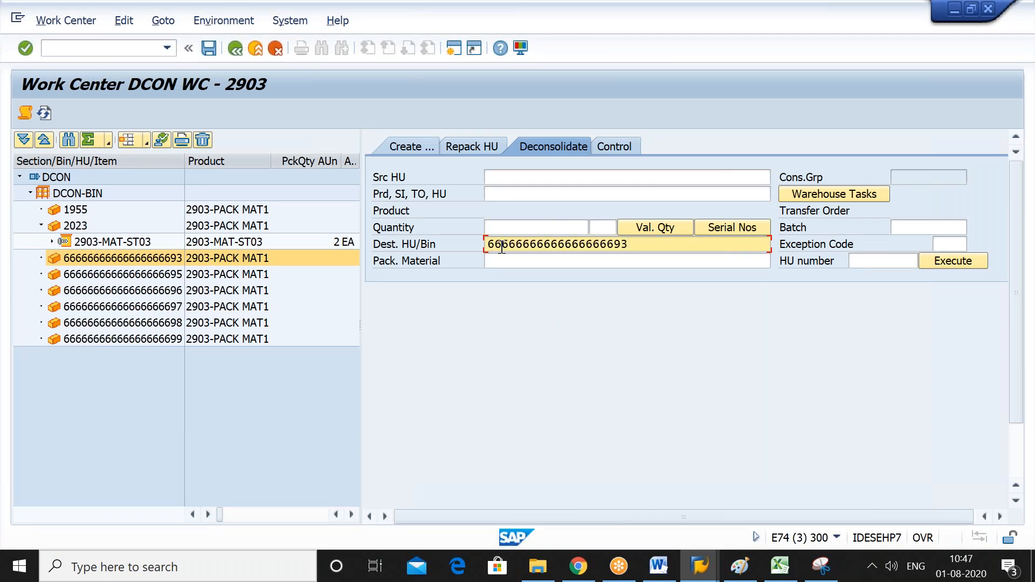
left_click(536, 179)
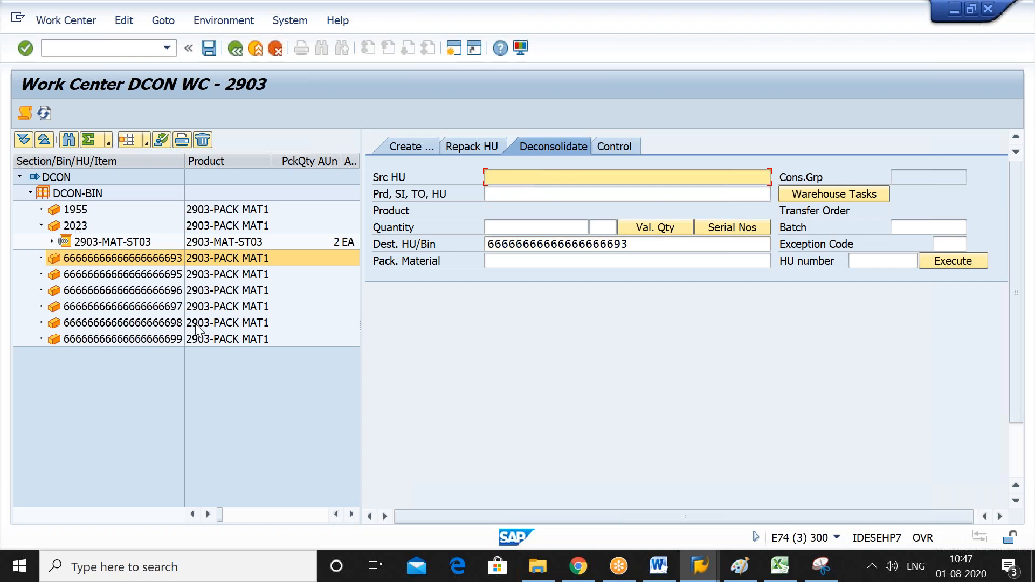
type("2023")
left_click(492, 226)
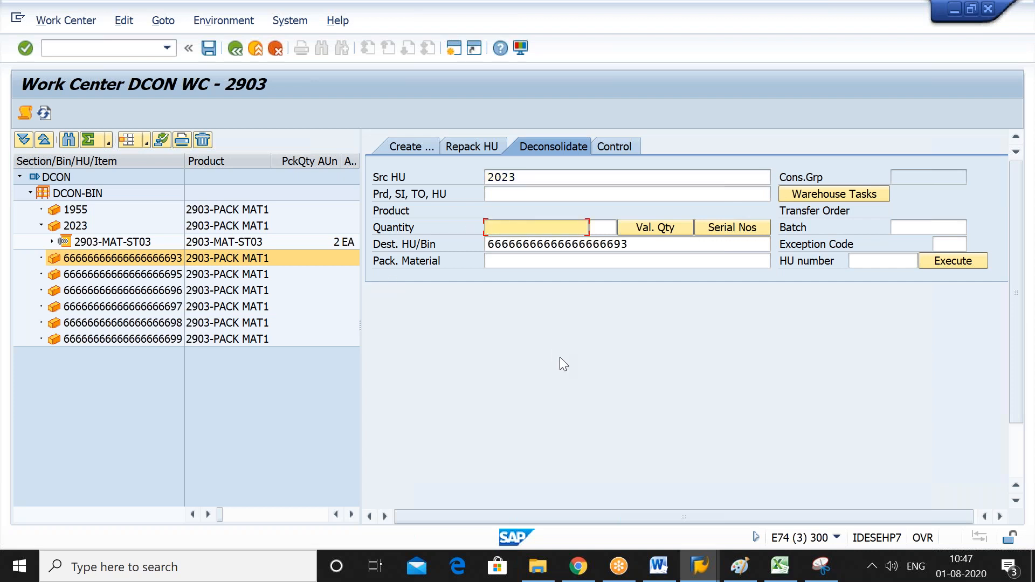
type("2")
key("Return")
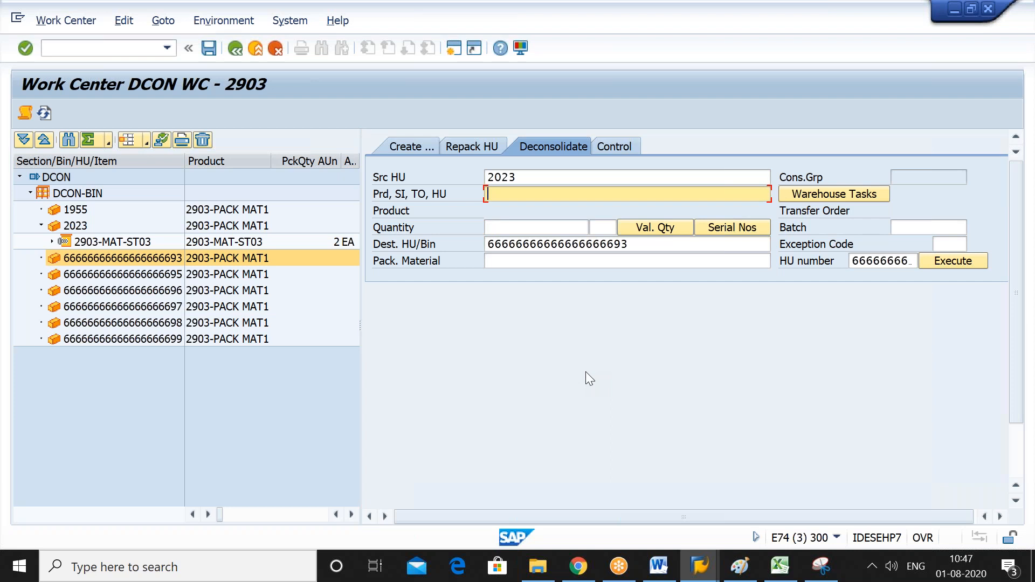
Select warehouse task 282 for source HU 2023 and execute the deconsolidation.
left_click(831, 196)
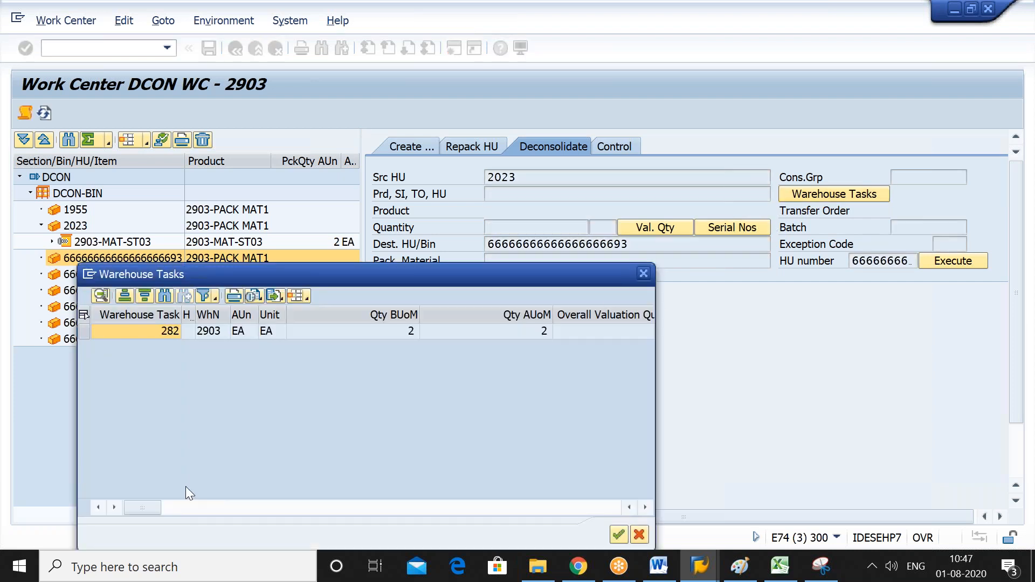
left_click(84, 315)
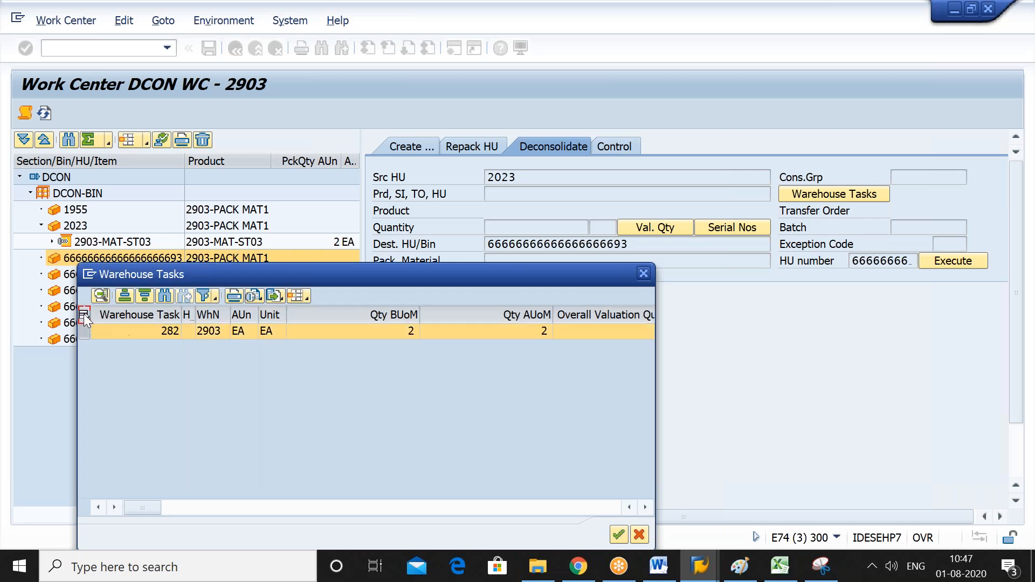
left_click(619, 535)
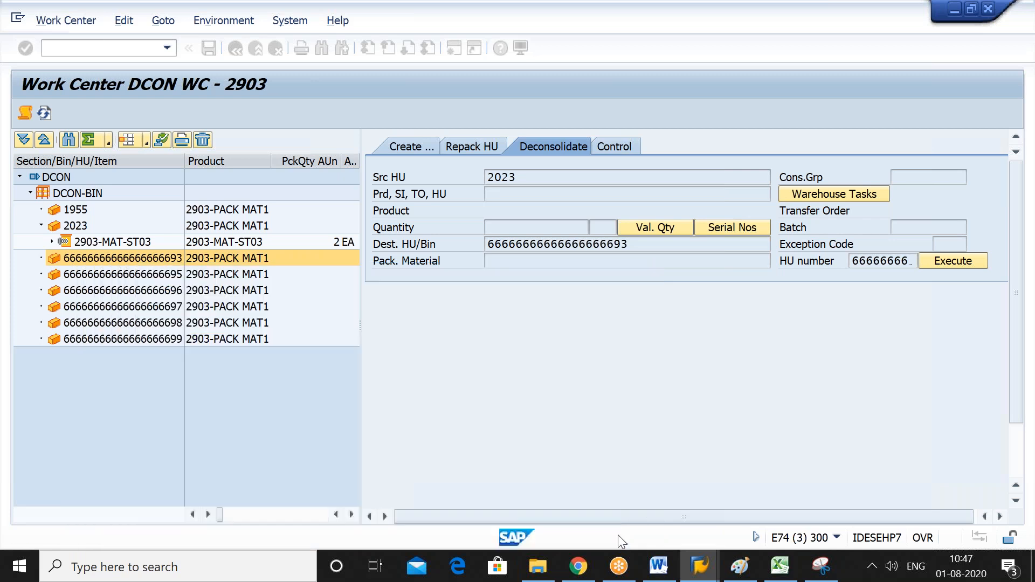
left_click(952, 263)
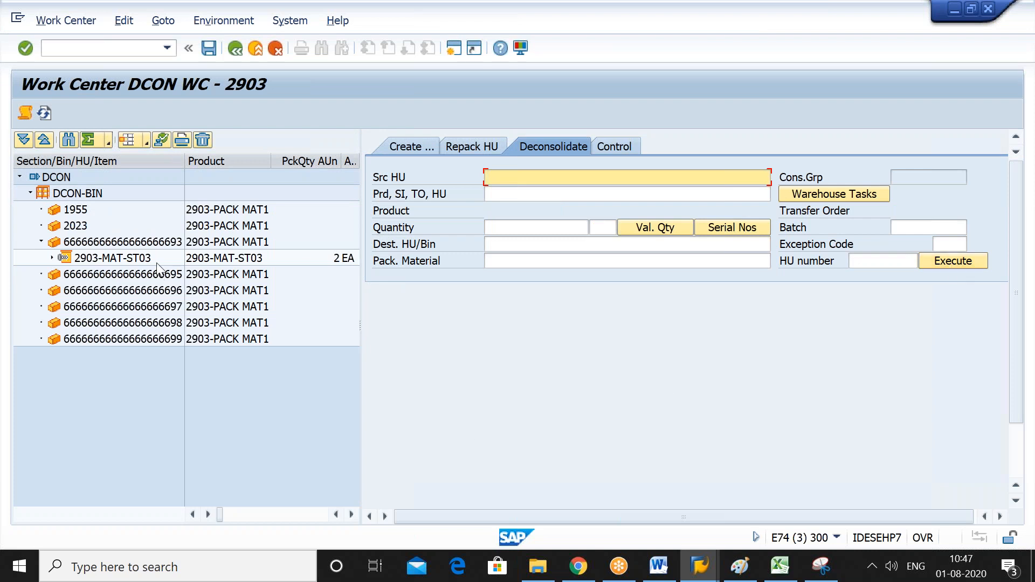
Check the Detail 1 data of the handling unit ending in 693, complete its DCON process step and save.
left_click(158, 244)
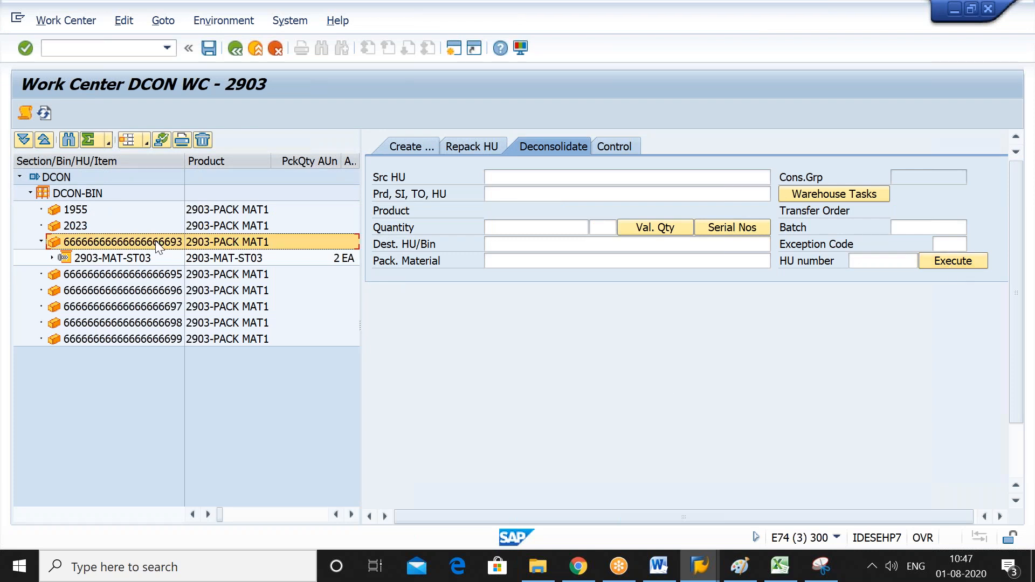
left_click(161, 141)
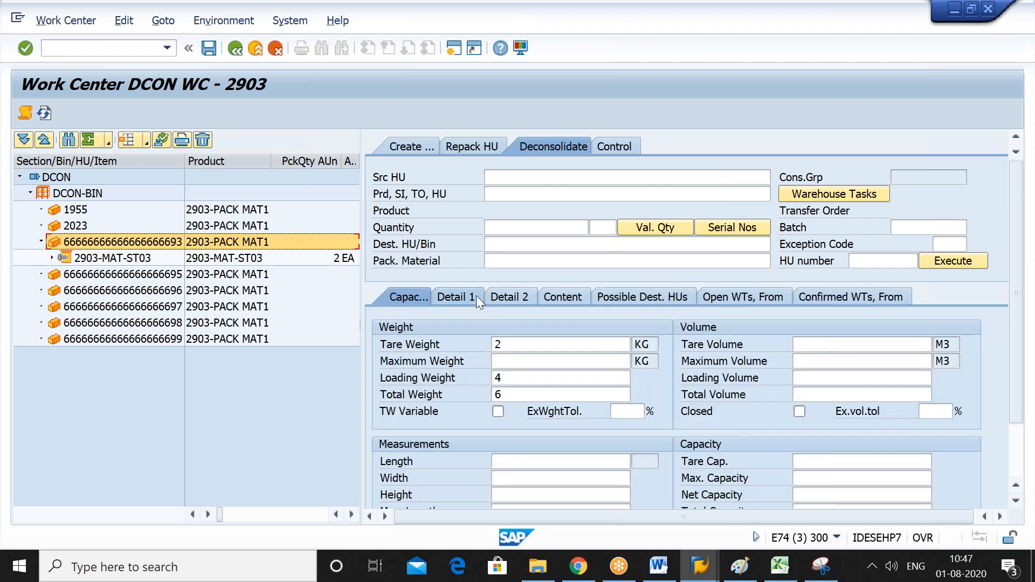
left_click(463, 297)
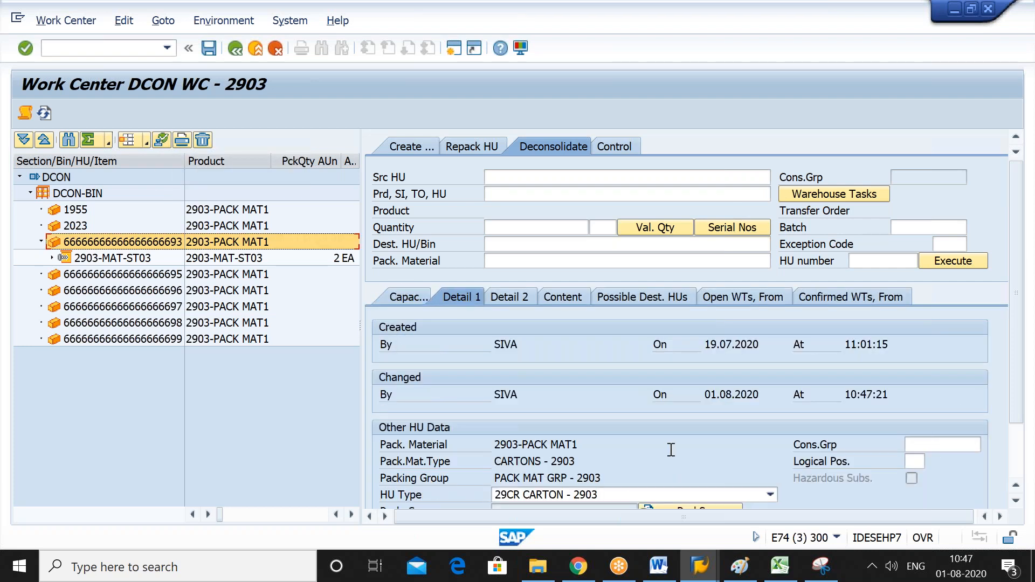
left_click_drag(1014, 385, 1023, 455)
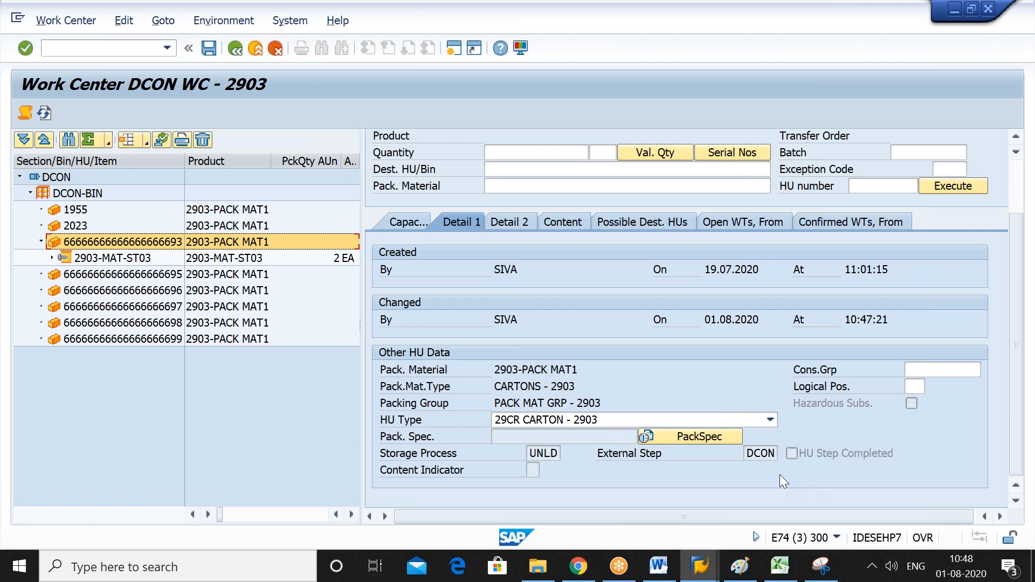
left_click(159, 143)
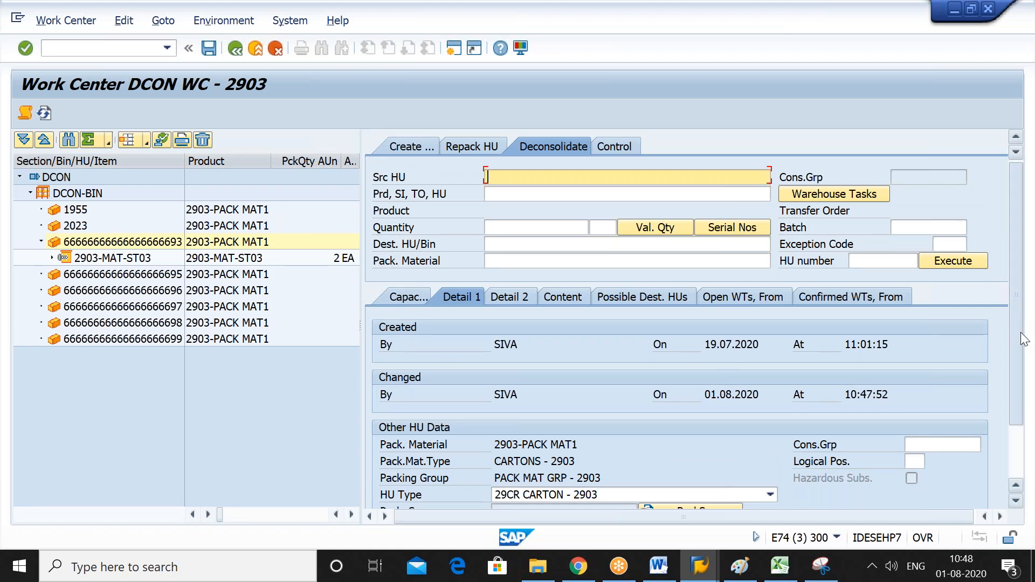
scroll(1021, 322, "down", 3)
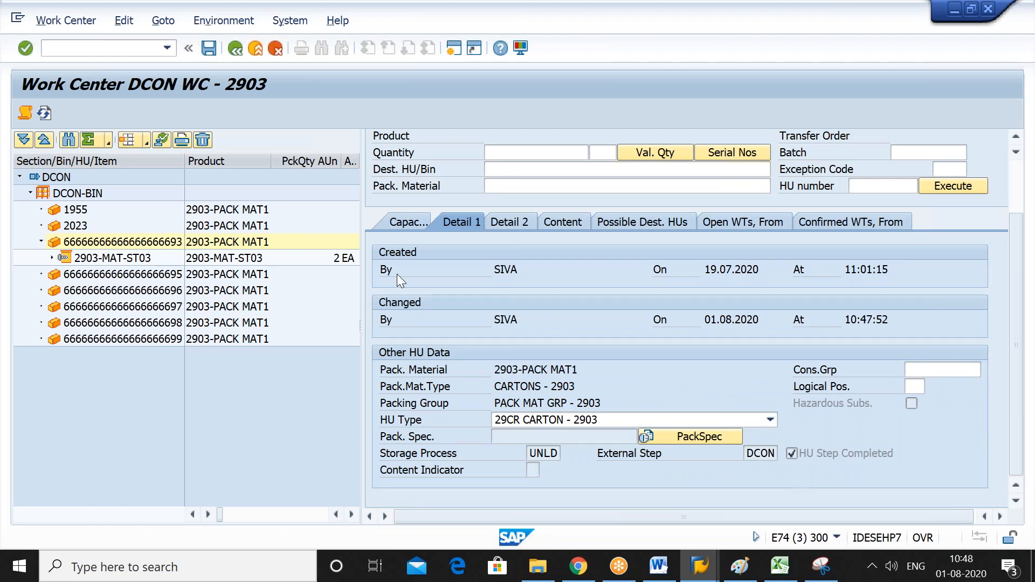
left_click(211, 49)
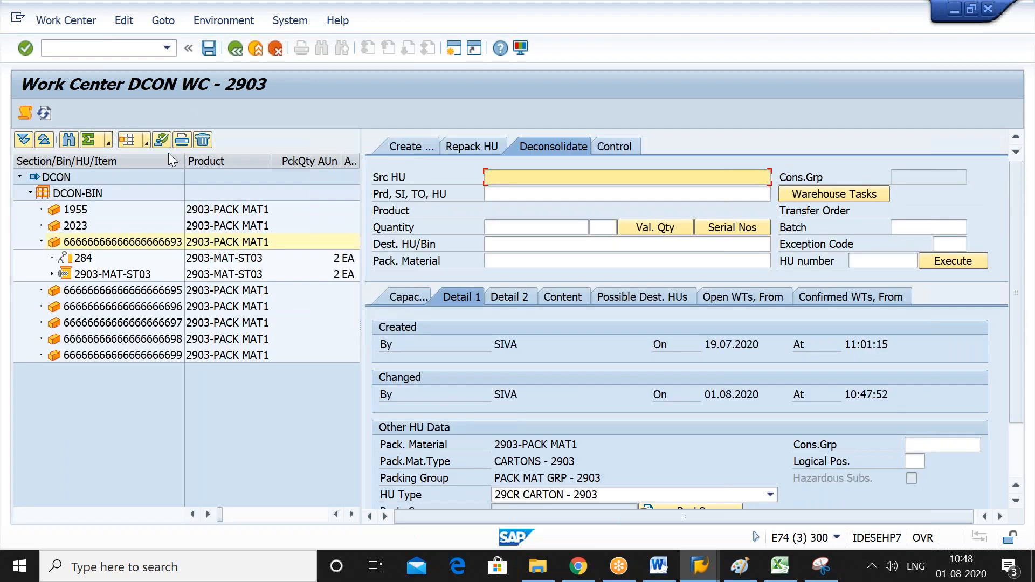
Select warehouse task 284 in the work center, then refresh the warehouse monitor's task list and select the VAS2 task going to VAS BIN.
left_click(88, 260)
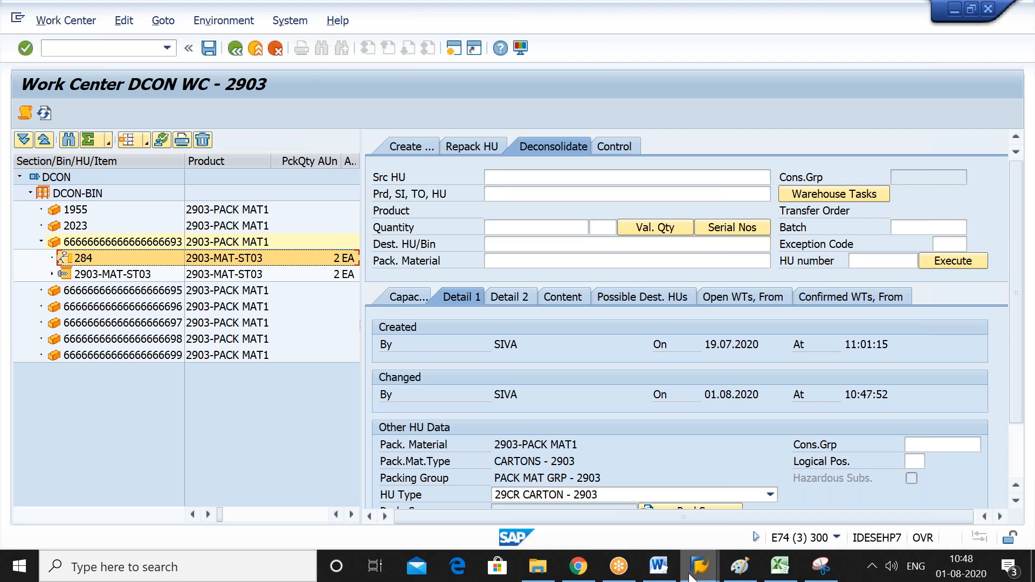
mouse_move(696, 566)
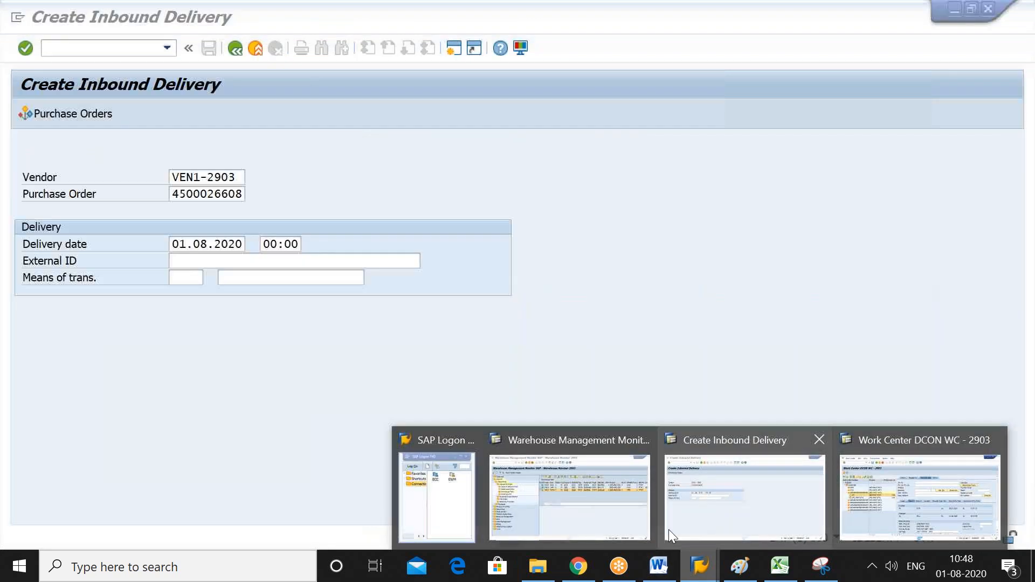
left_click(609, 529)
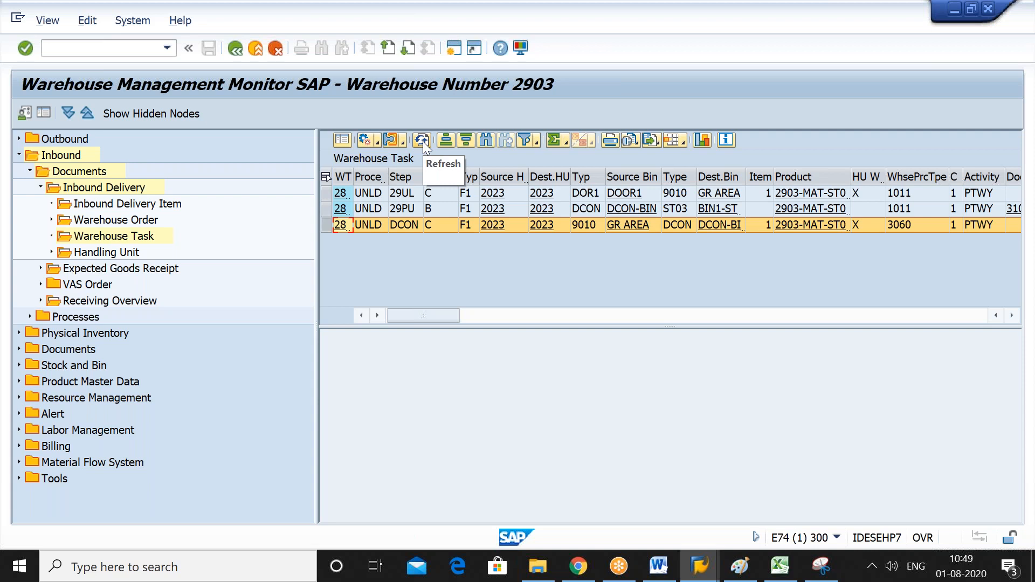
left_click(423, 142)
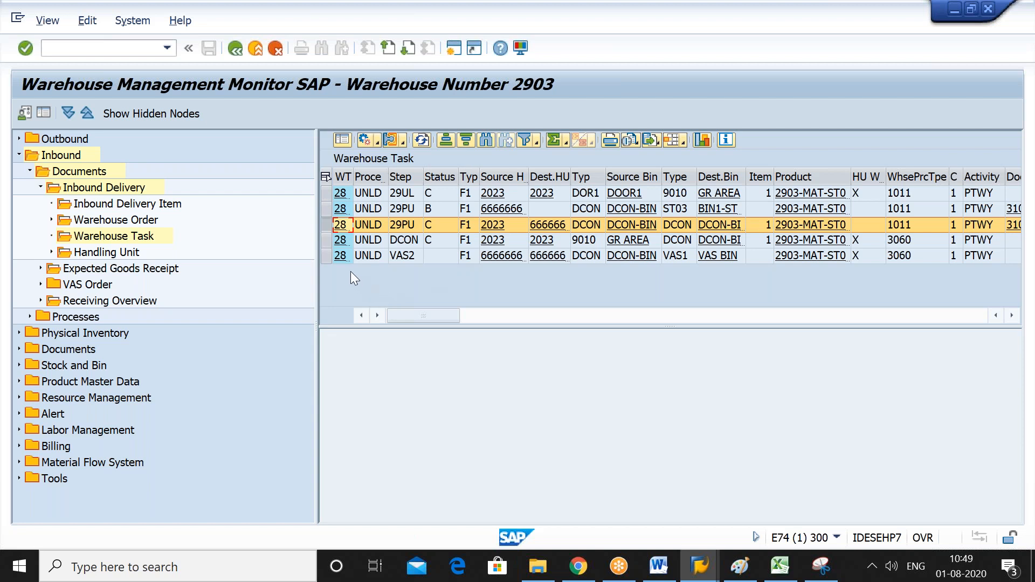
left_click(326, 256)
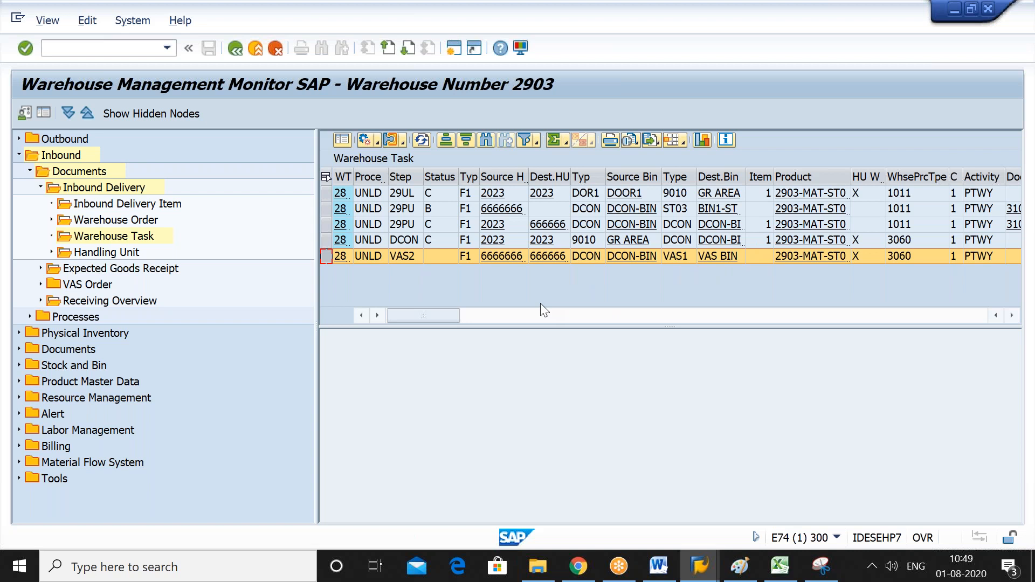
Examine the route between DCON WC and VAS WC in the Paint layout sketch and return to the warehouse monitor.
left_click(739, 566)
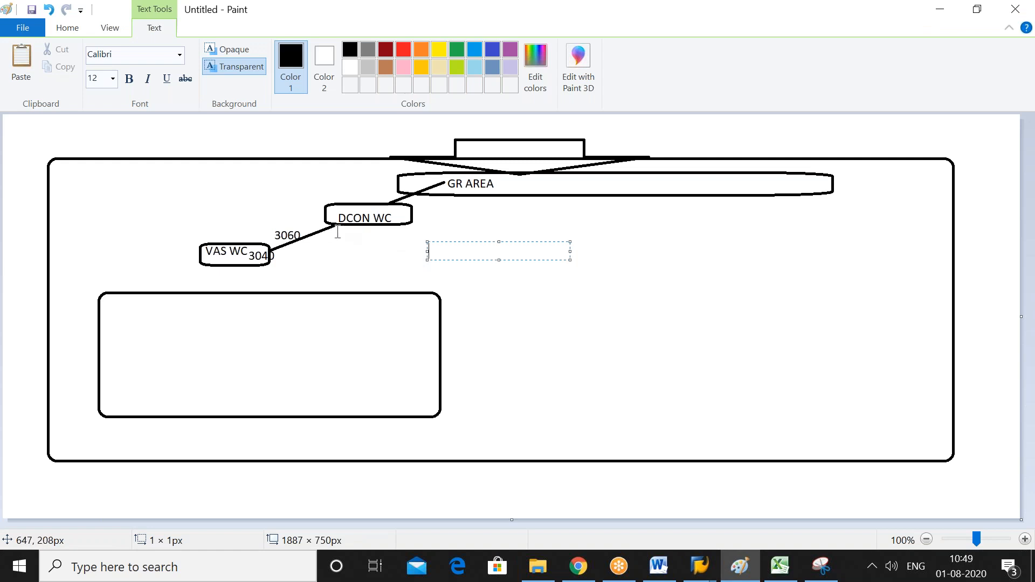
left_click_drag(252, 252, 393, 233)
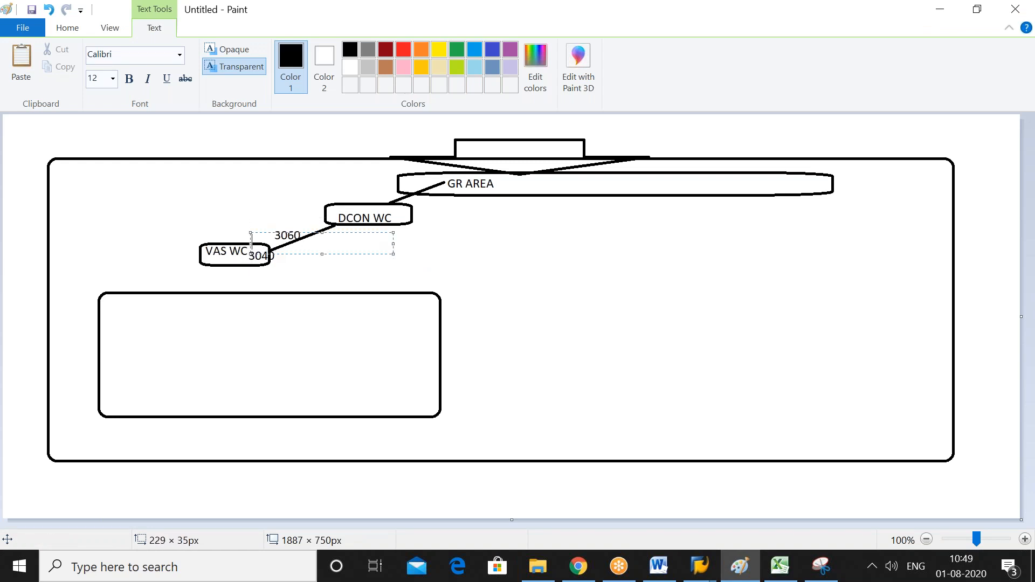
left_click(641, 302)
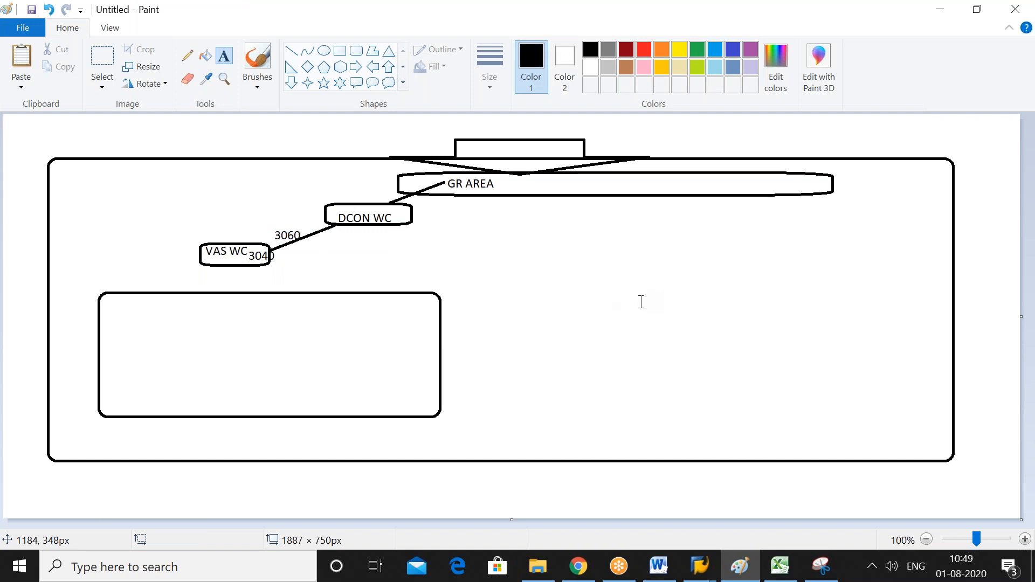
key("alt+Tab")
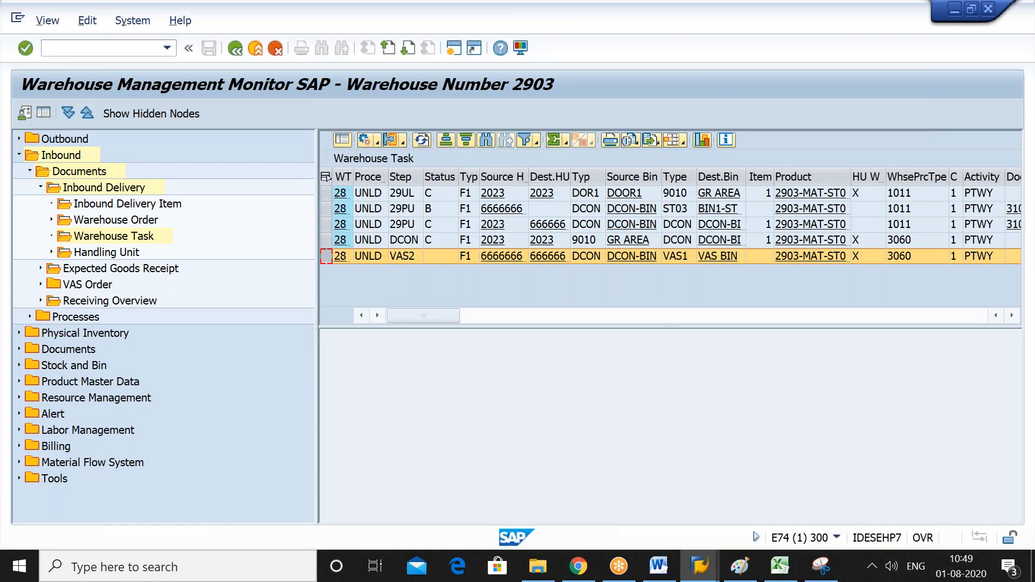
Confirm the selected VAS2 warehouse task in the background and close the confirmation log.
left_click(376, 142)
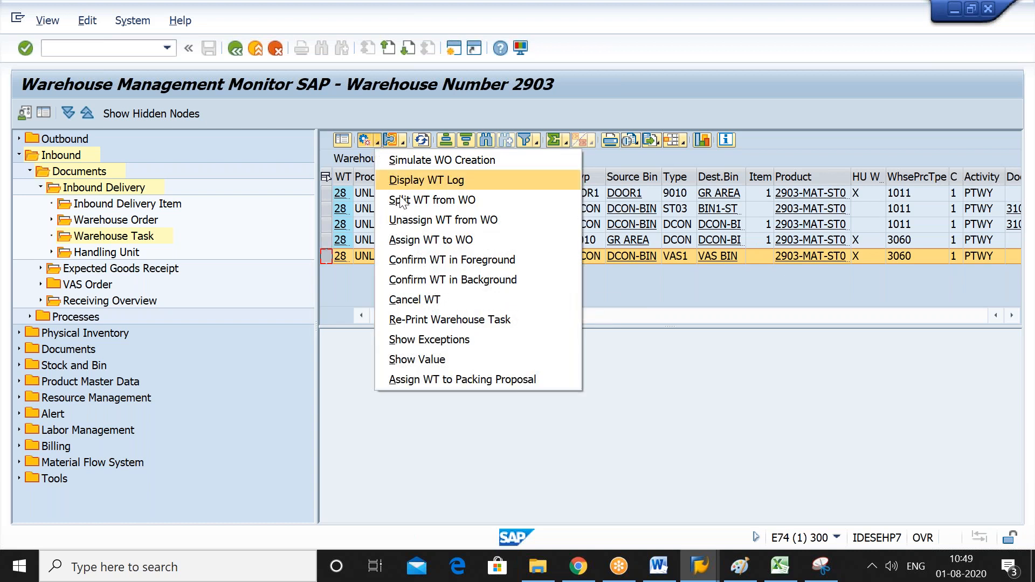
left_click(460, 281)
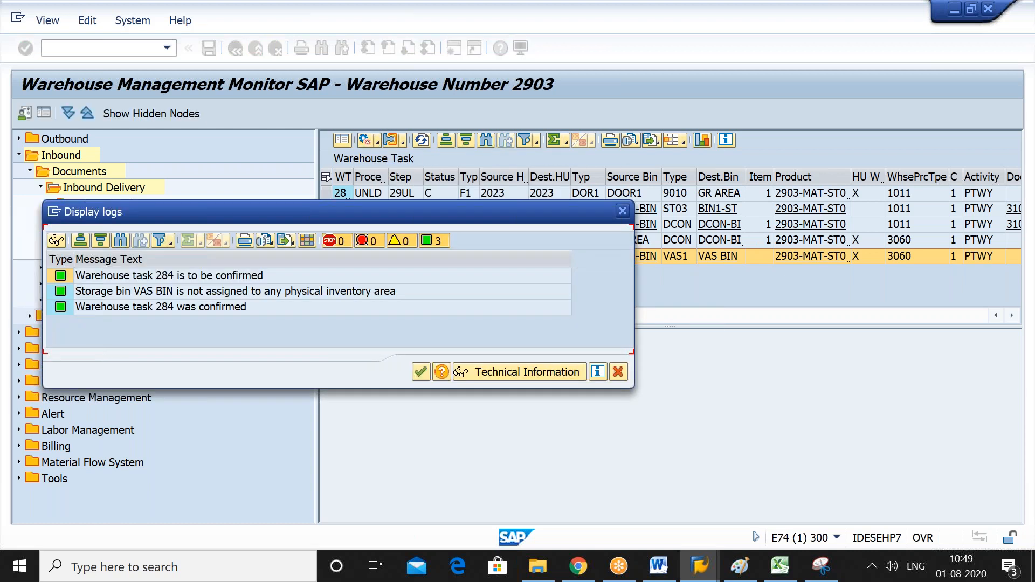
left_click(622, 211)
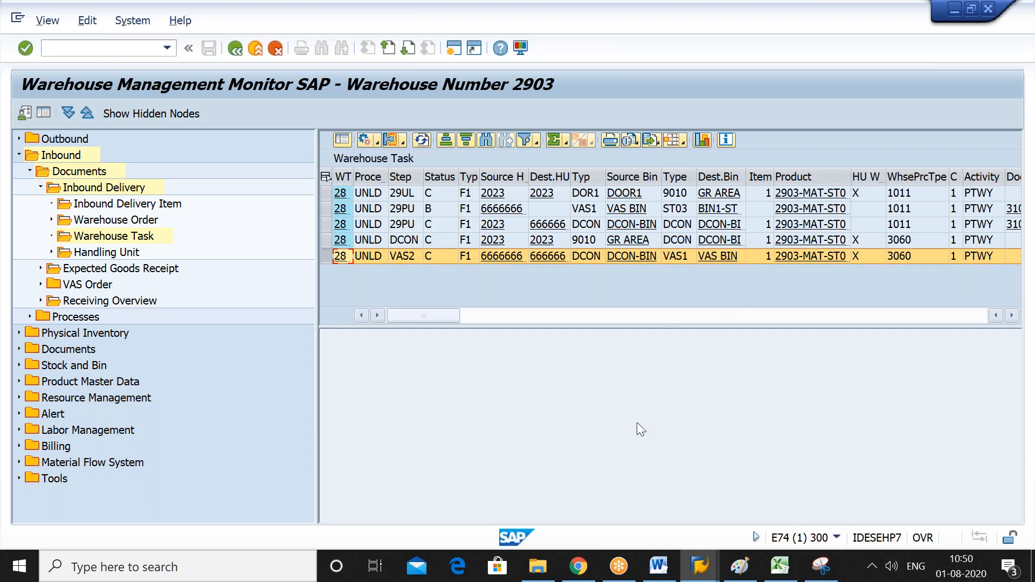
Add the line "/N/SCWM/VASEXEC – VAS EXECUTION" below the handling unit data in the Word document.
left_click(657, 567)
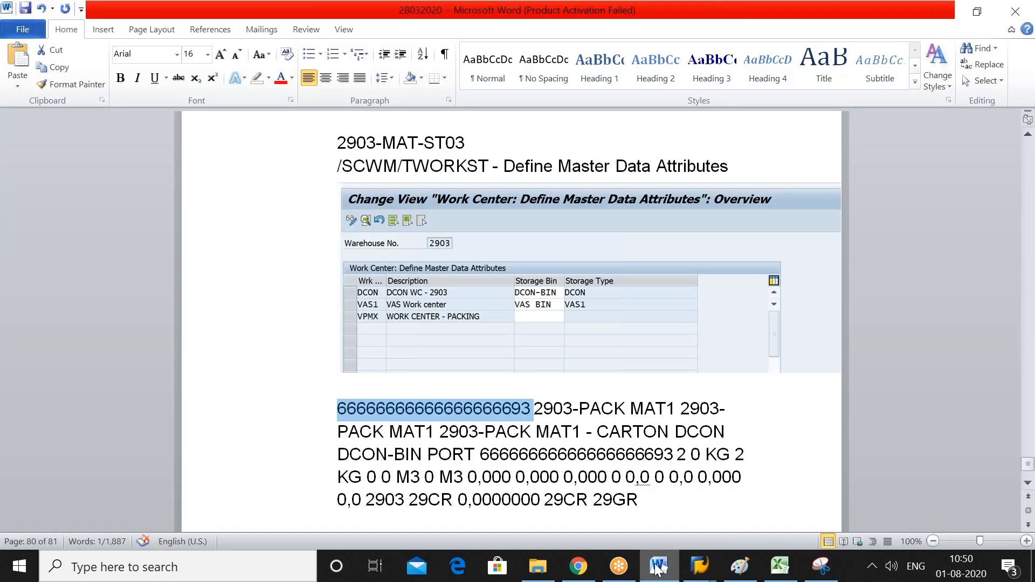
left_click(696, 518)
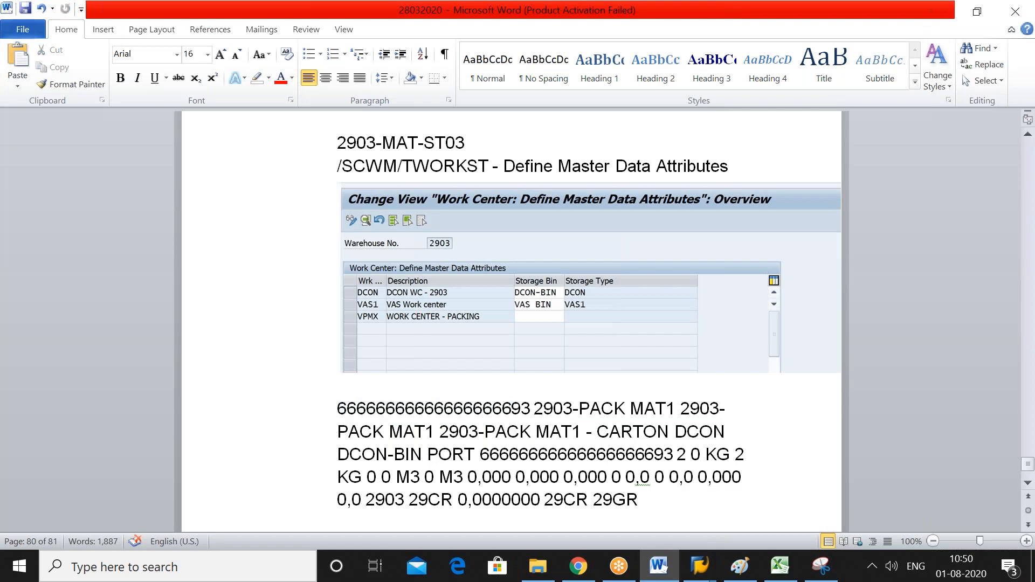
key("Return")
type("/N")
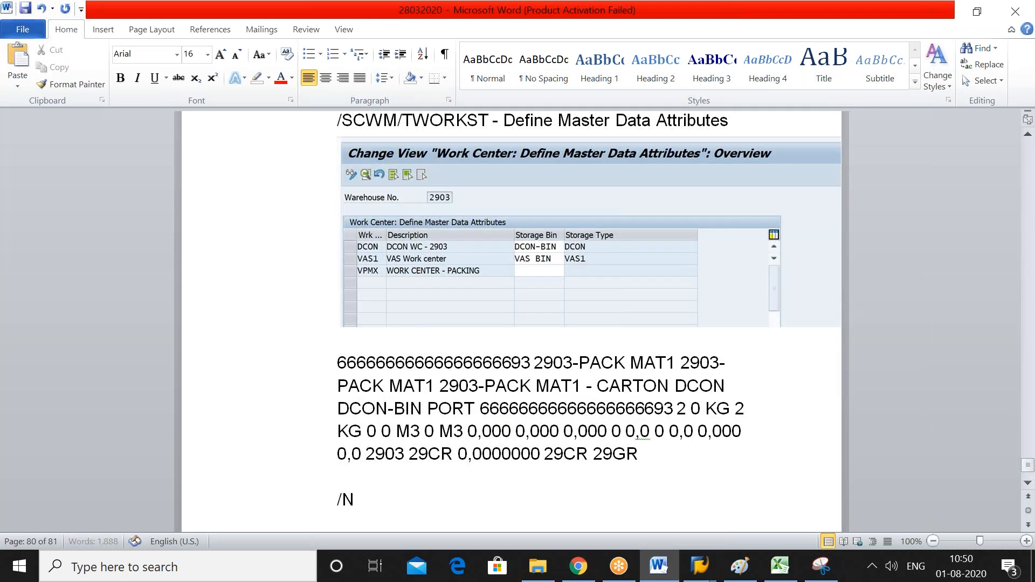
type("/SCWM/VAS")
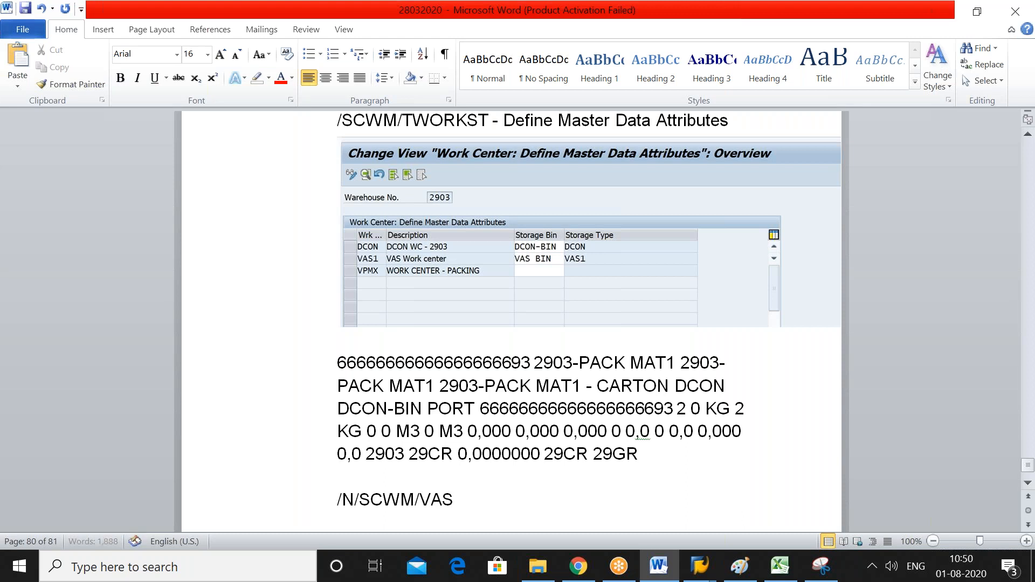
type("EXEC - VAS E")
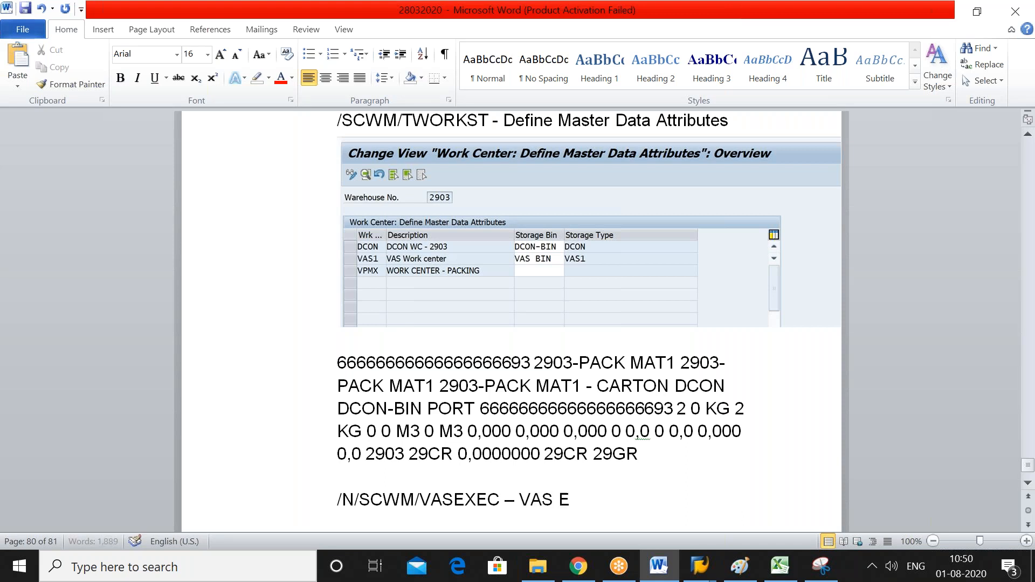
type("XECUTION")
key("Return")
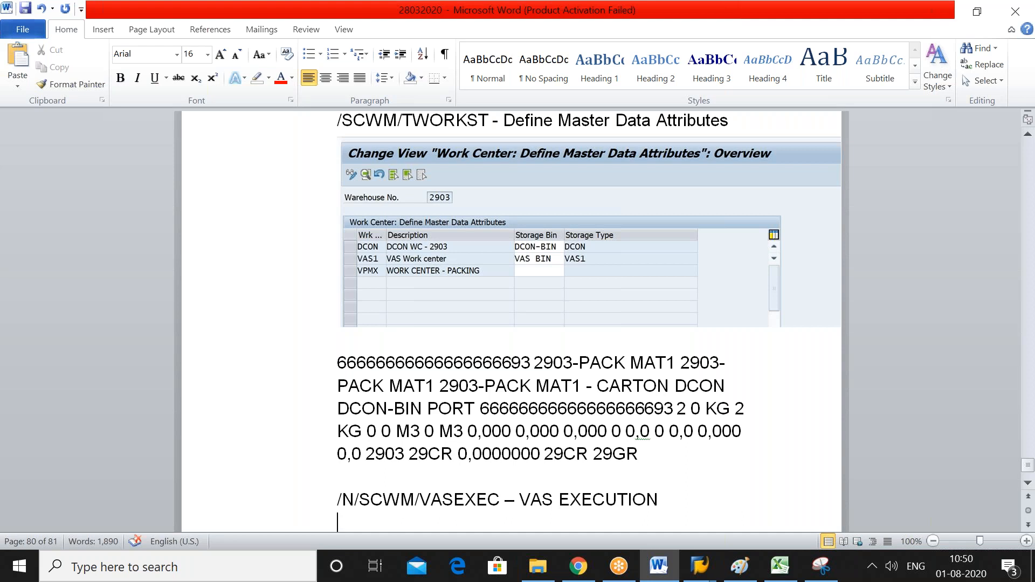
Switch back to SAP and exit the Create Inbound Delivery transaction in the ERP session to SAP Easy Access.
key("alt+Tab")
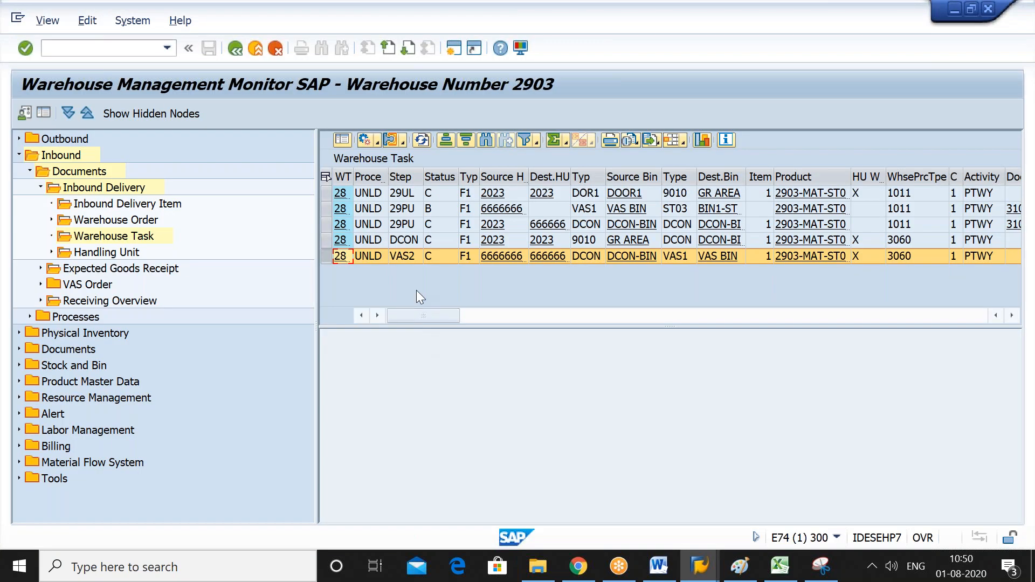
left_click(137, 47)
left_click(699, 571)
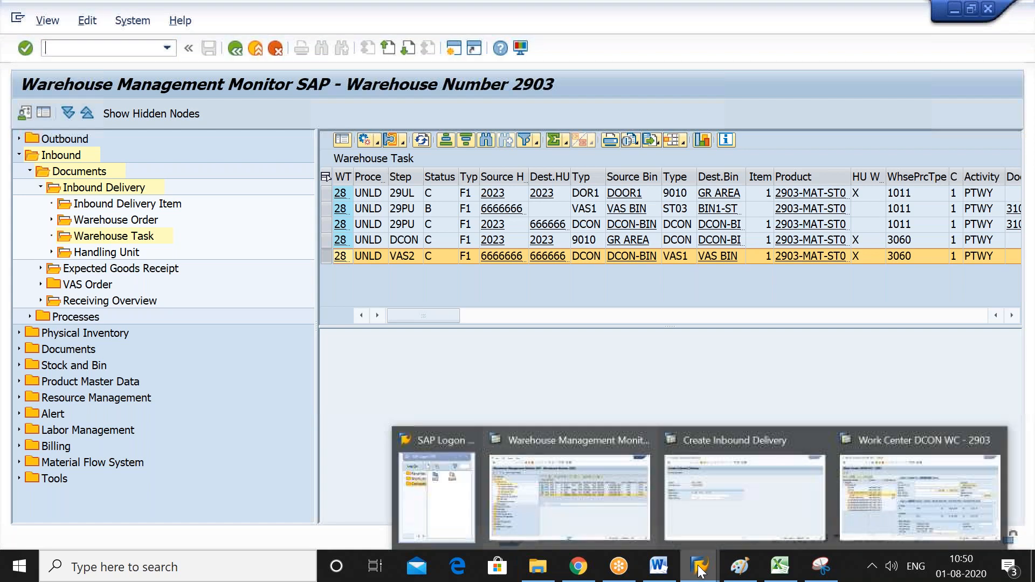
left_click(737, 520)
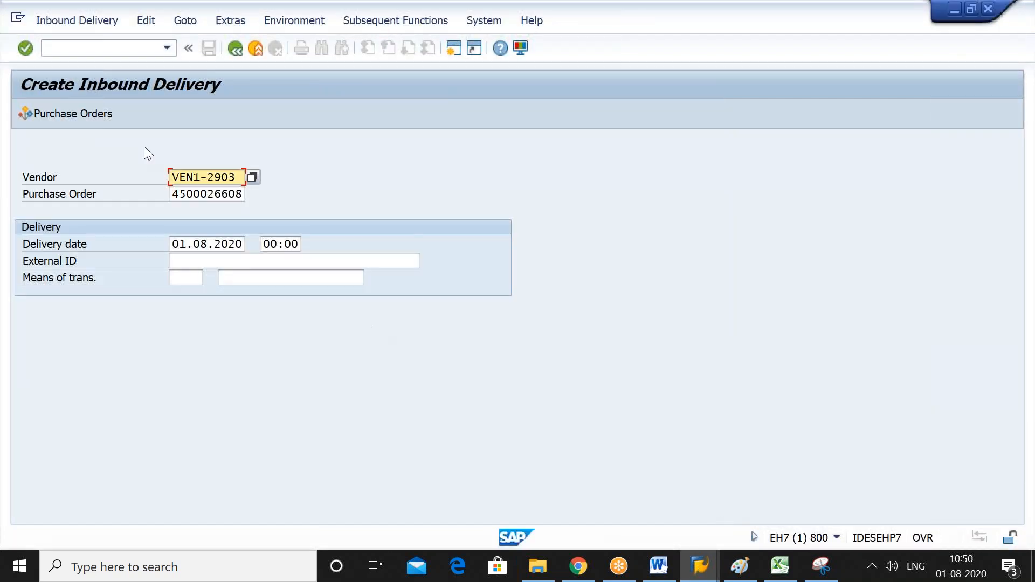
left_click(130, 47)
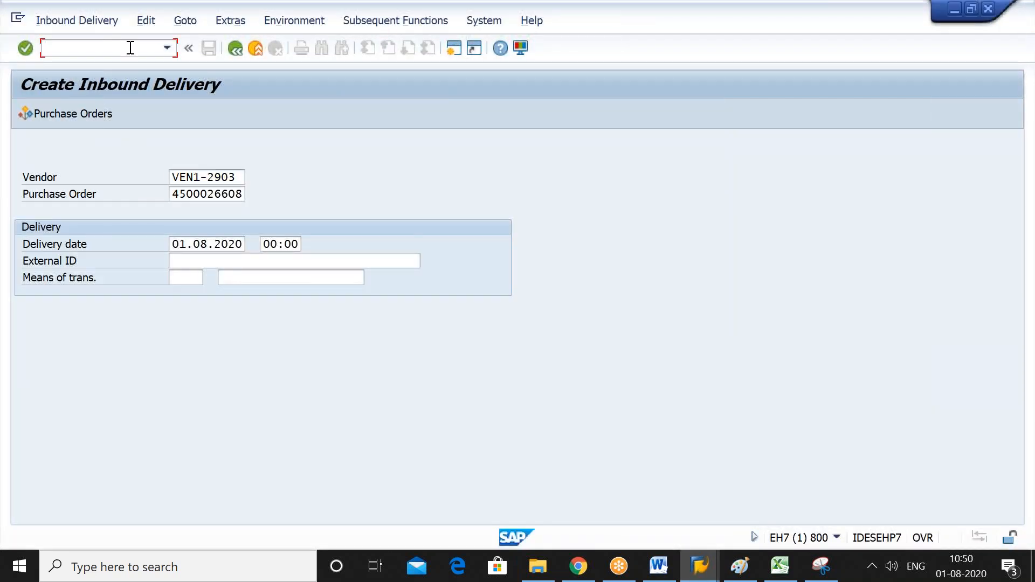
type("/N")
key("Return")
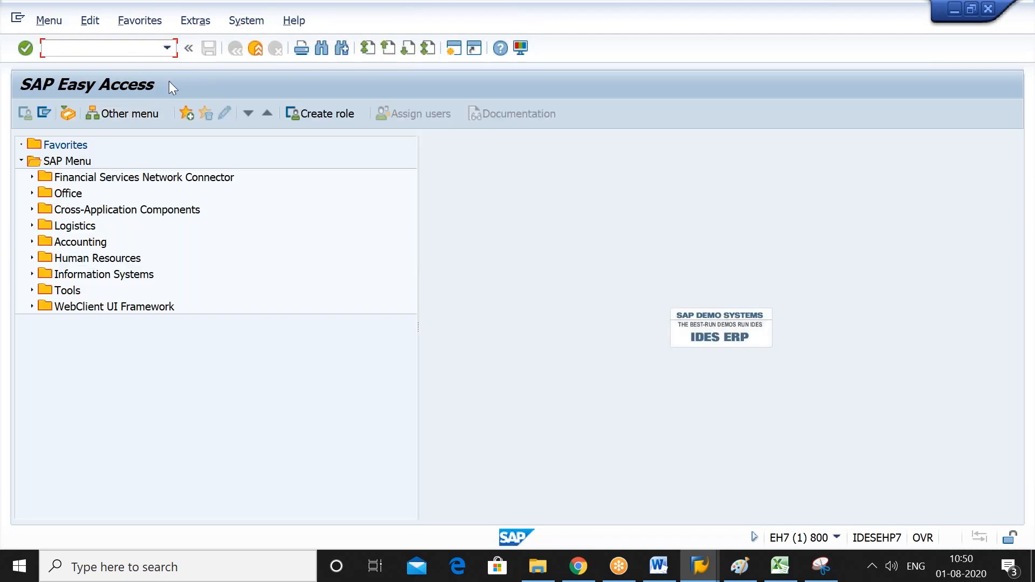
Open a new session from the DCON work center and expand the Execution folder under Extended Warehouse Management.
left_click(696, 561)
left_click(847, 490)
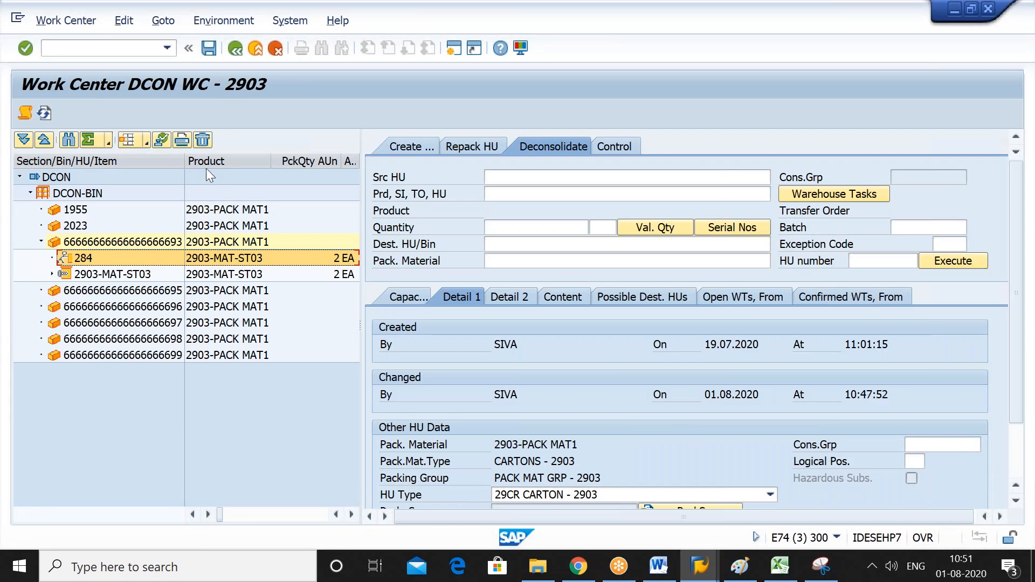
left_click(453, 50)
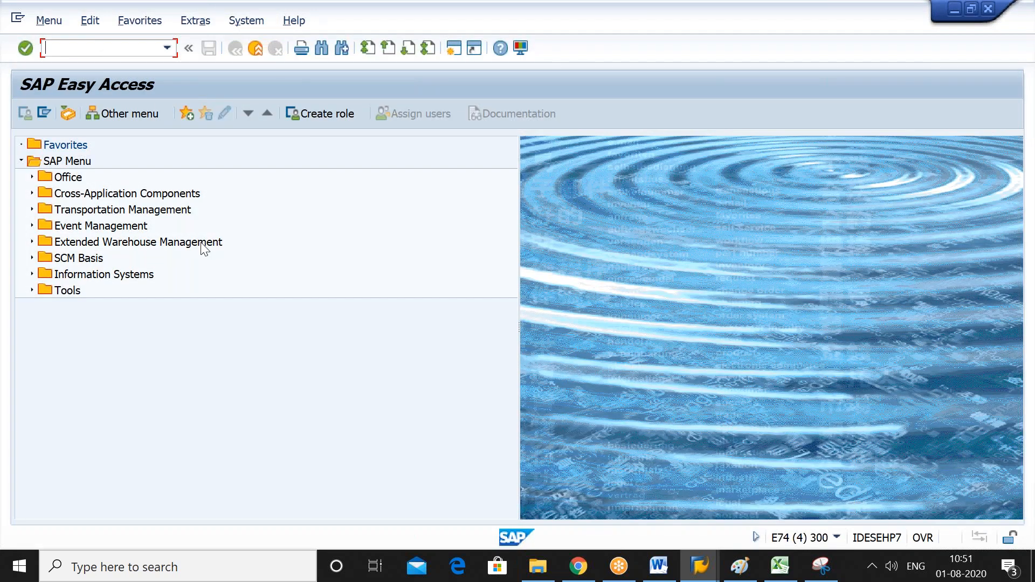
double_click(201, 242)
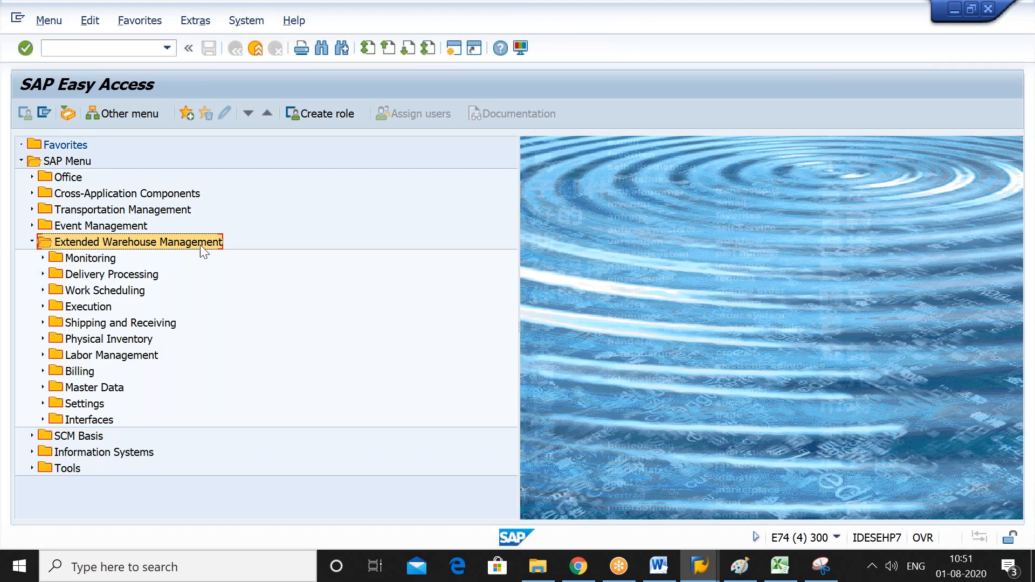
key("Down")
key("Down")
key("Down")
key("Down")
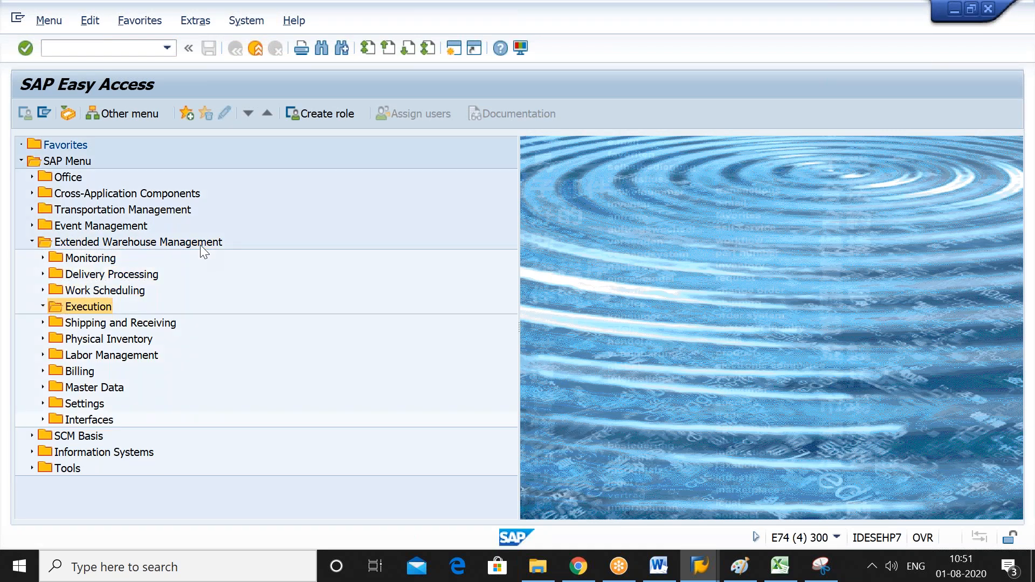
key("Return")
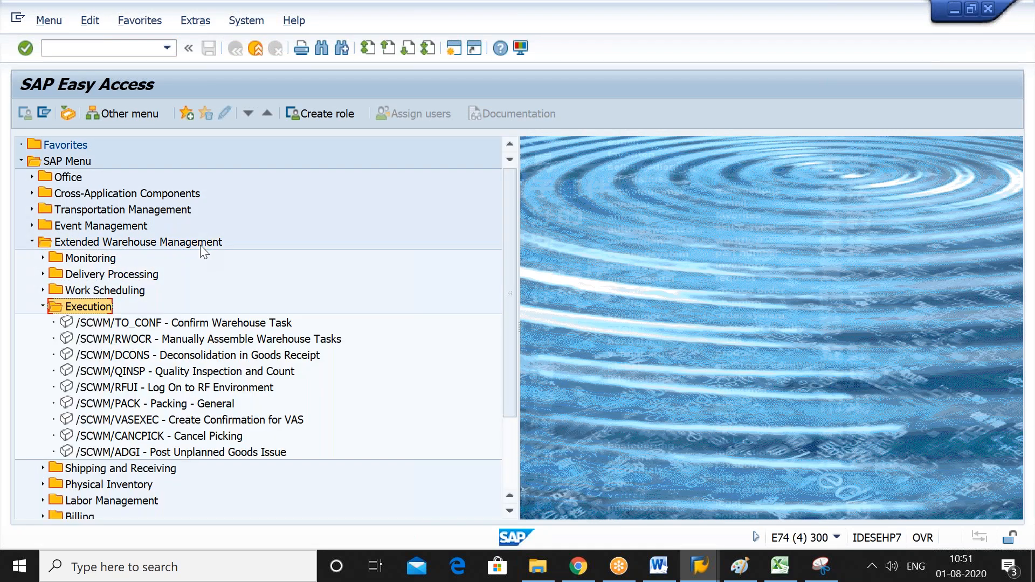
Open the transaction /SCWM/VASEXEC - Create Confirmation for VAS.
key("Down")
key("Down")
key("Down")
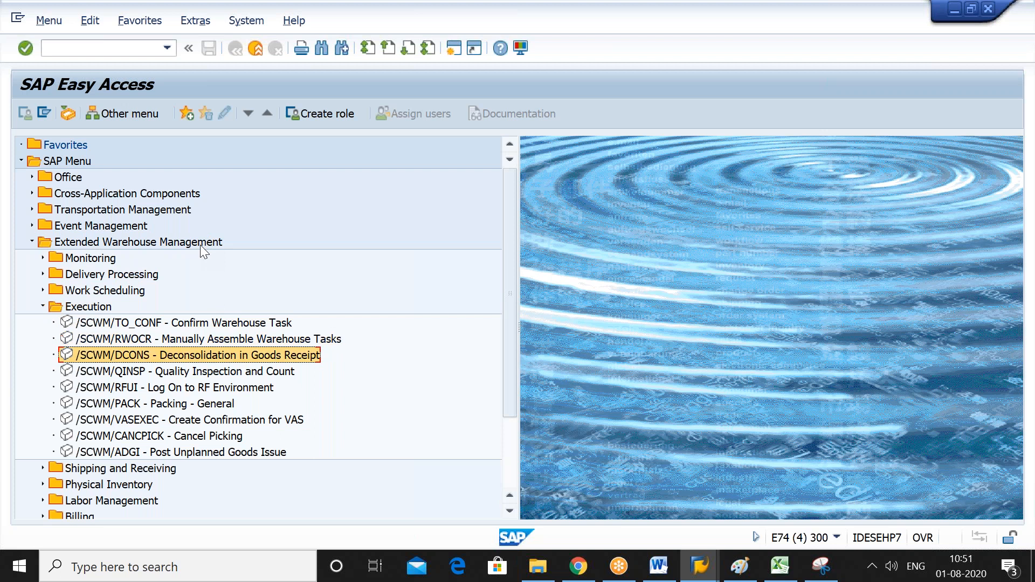
key("Down")
key("Down")
key("Down")
key("Down")
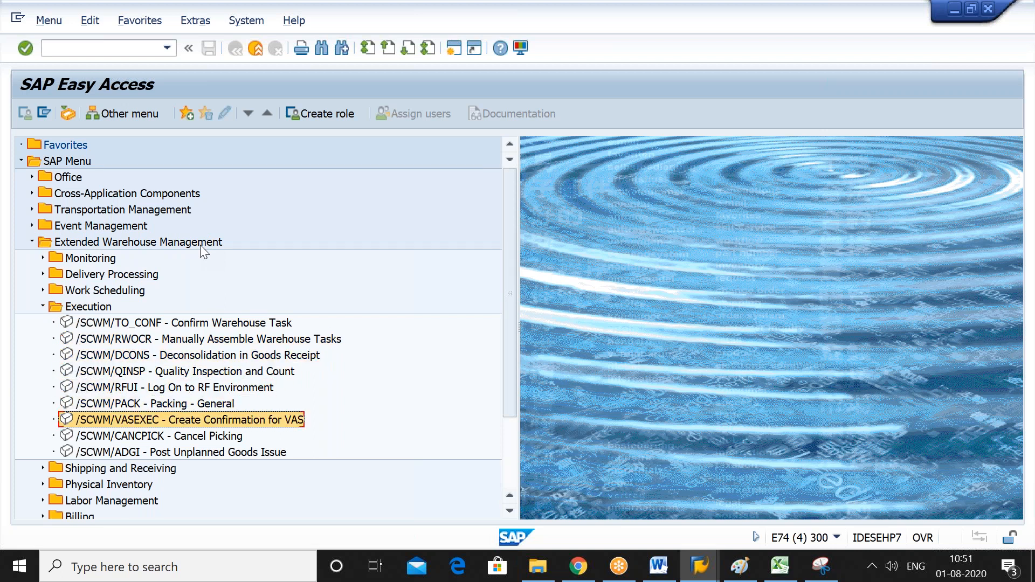
double_click(193, 425)
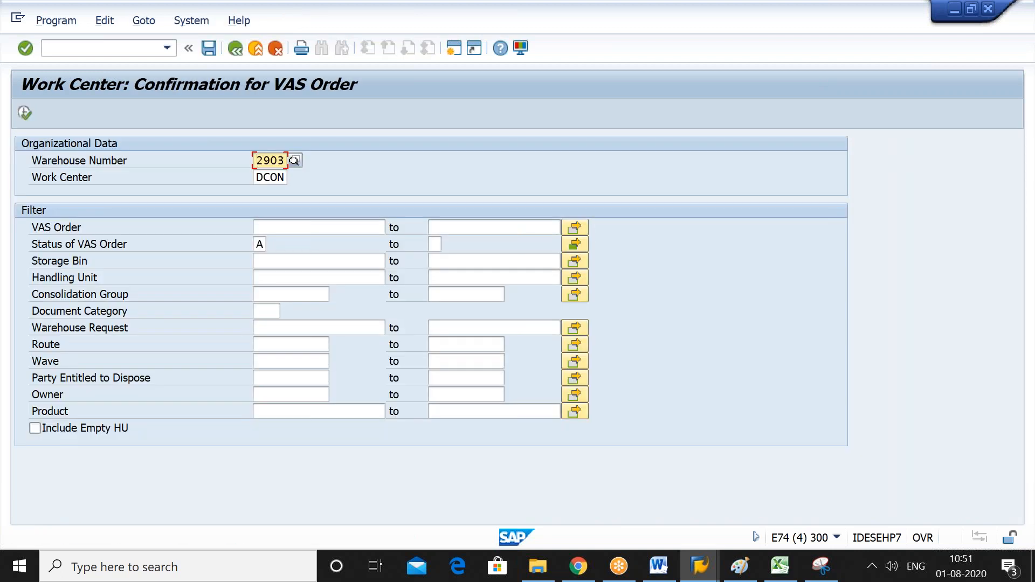
Replace the work center with VAS1 from the value list and go to the VAS order status filter.
left_click(258, 178)
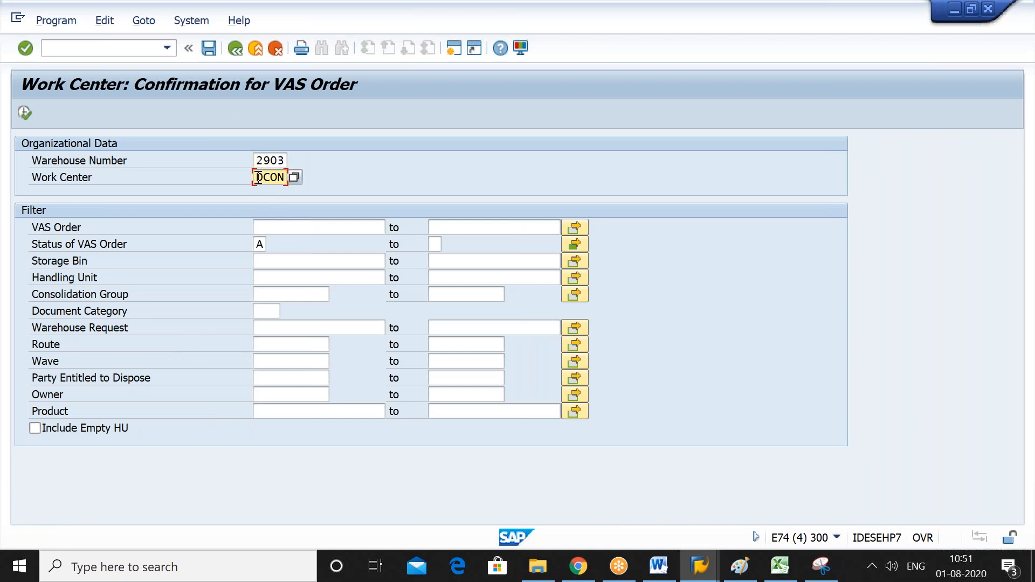
key("Delete")
key("Delete")
key("Delete")
key("Delete")
left_click(295, 176)
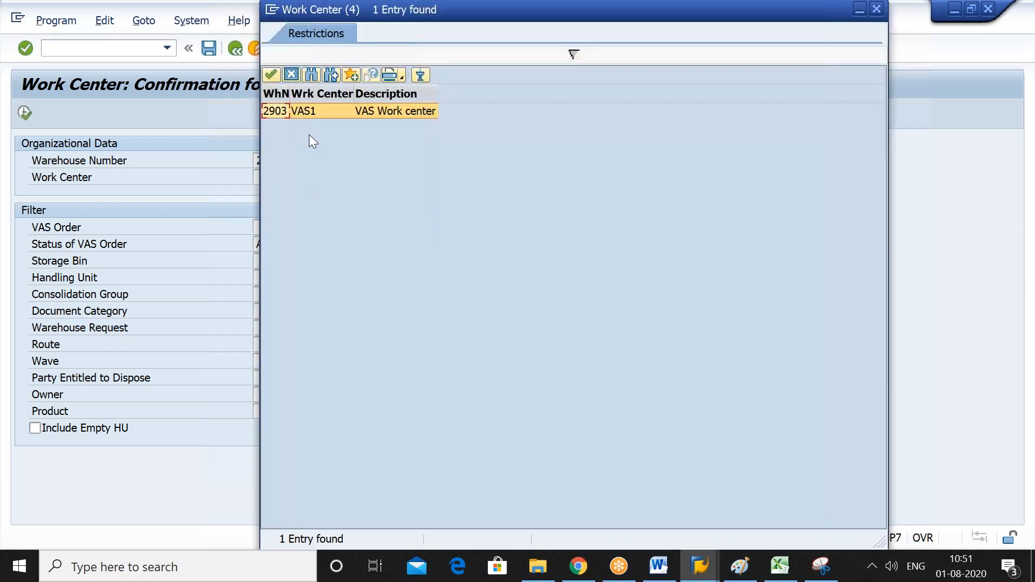
double_click(330, 110)
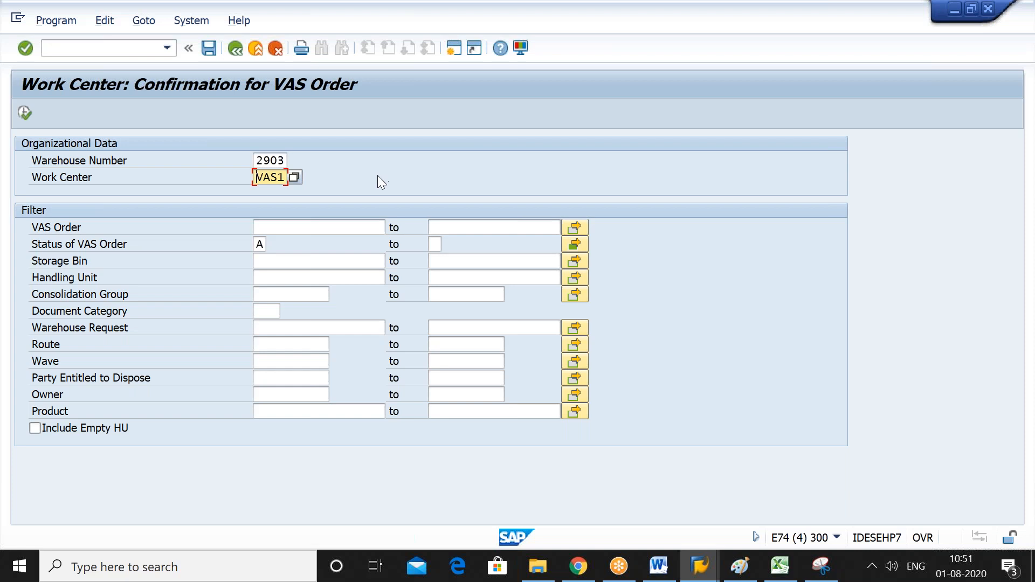
left_click(260, 244)
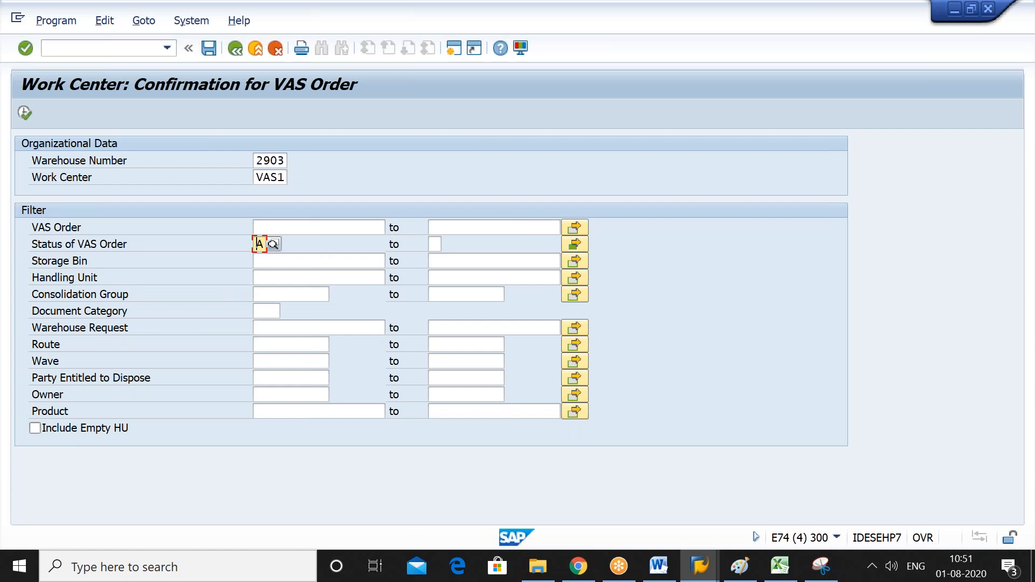
Review the selectable status values for the Status of VAS Order filter and close the list without changing the lower limit.
left_click(434, 244)
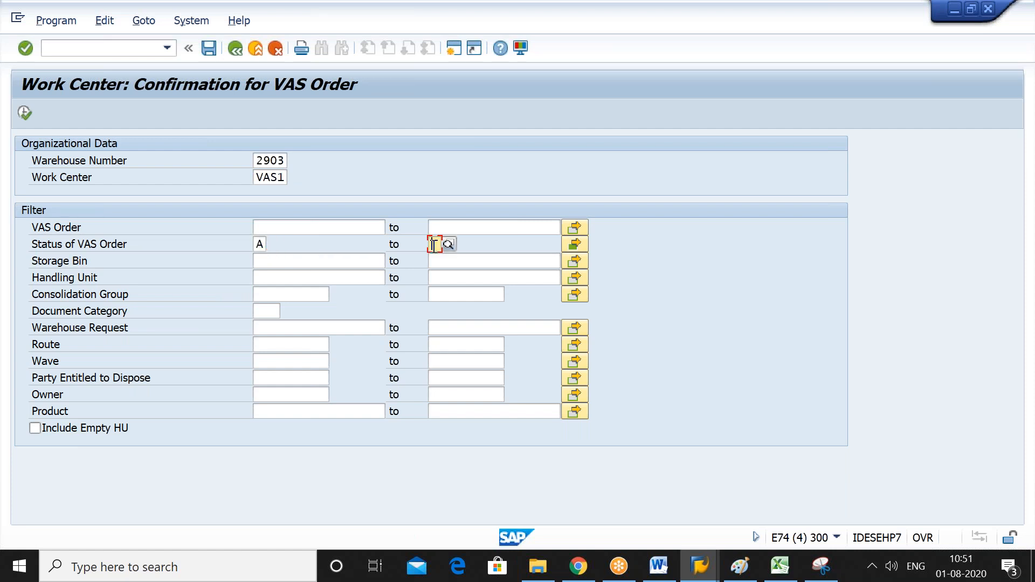
left_click(259, 245)
key("F4")
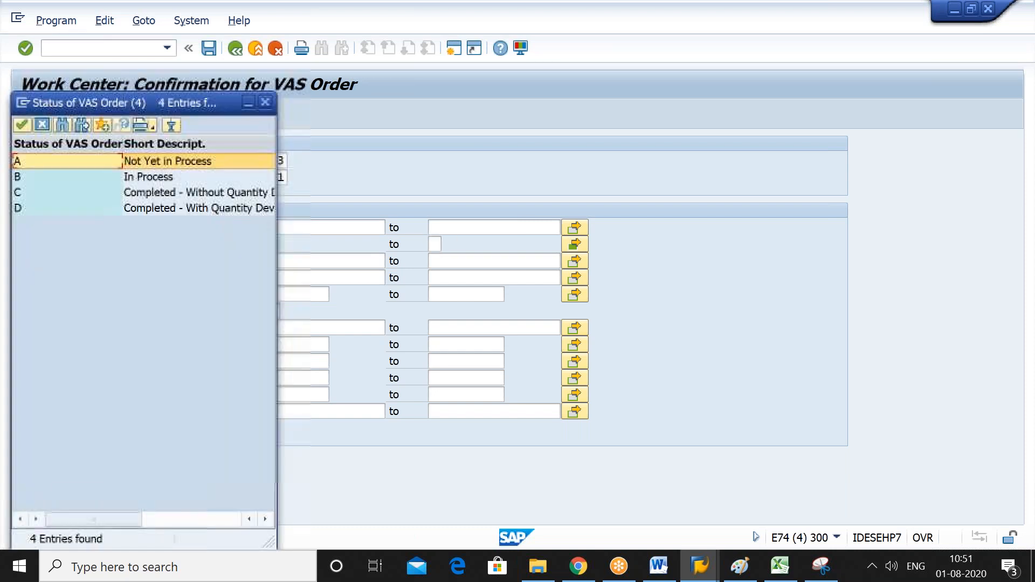
left_click(67, 176)
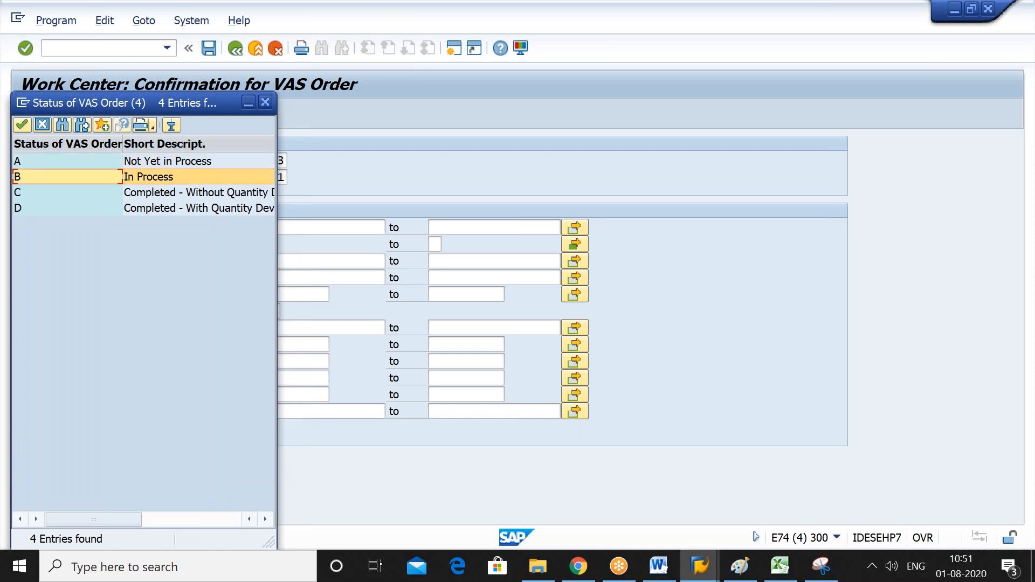
left_click(68, 193)
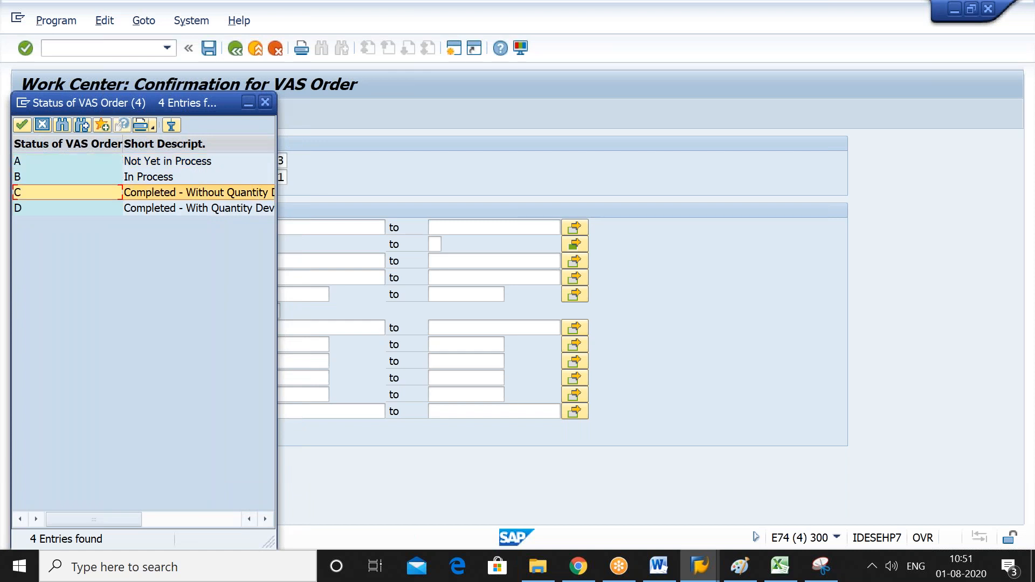
left_click(67, 208)
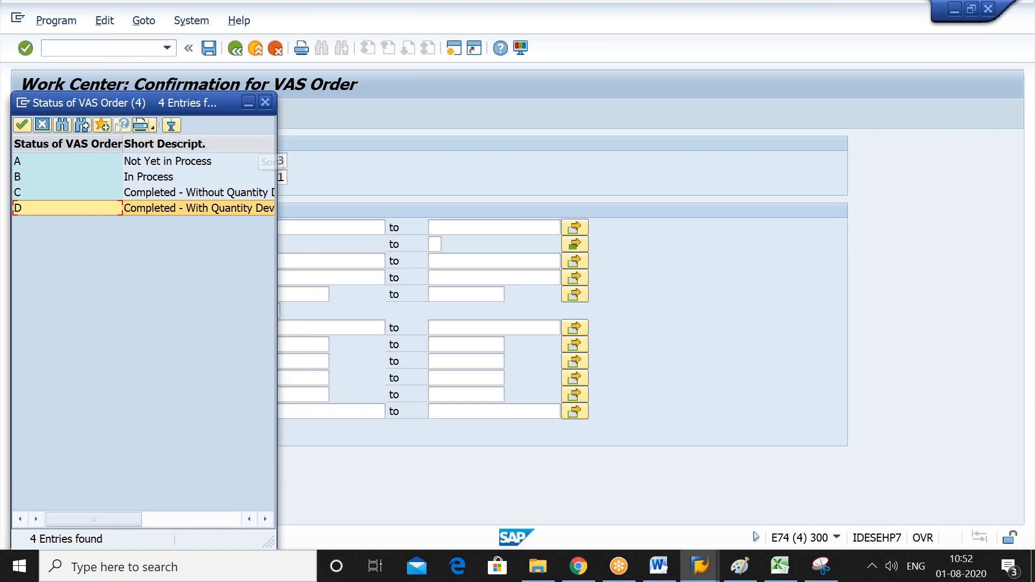
left_click(265, 103)
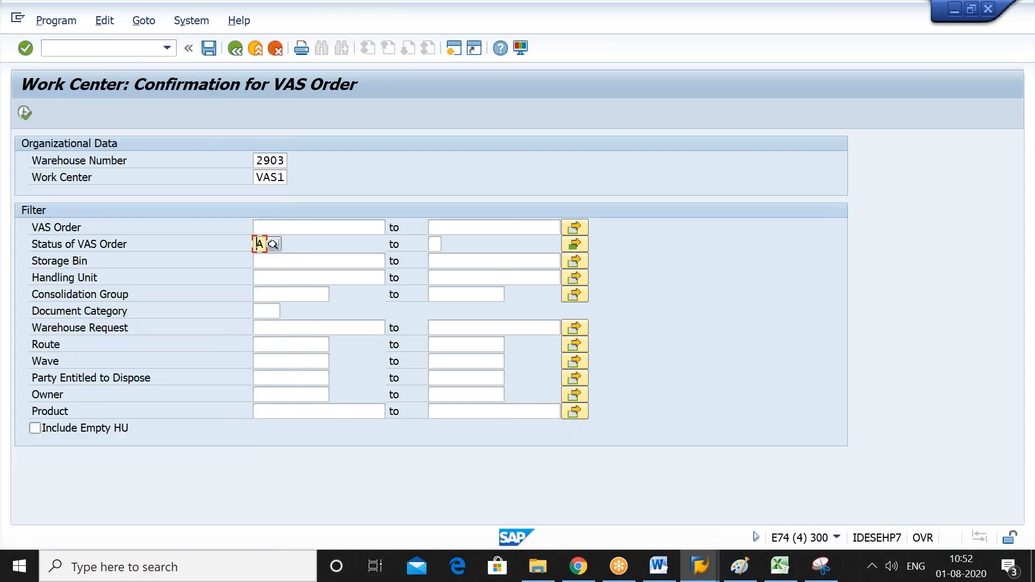
Set the upper limit of the VAS order status range to D and execute the selection for work center VAS1.
left_click(434, 244)
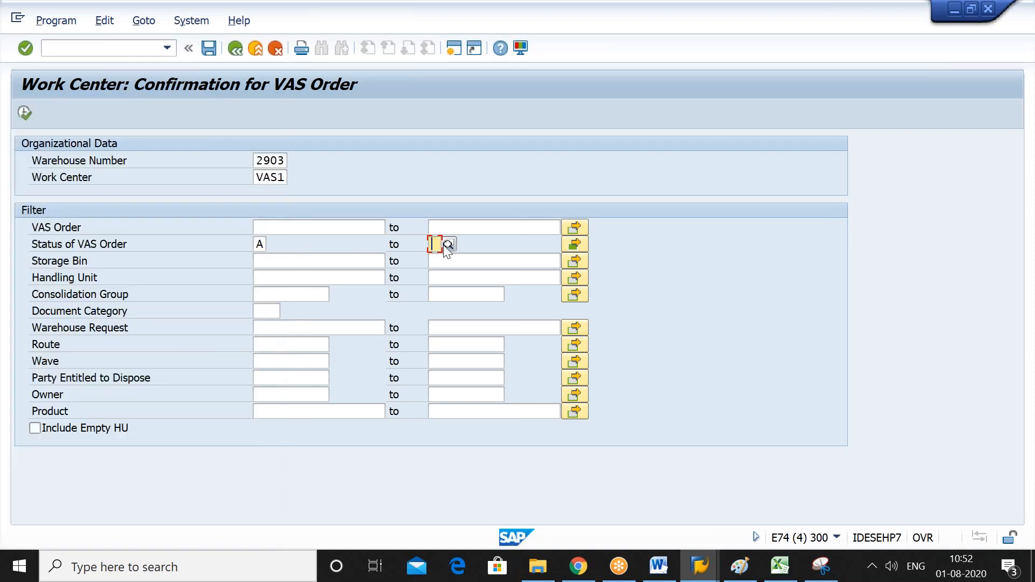
left_click(448, 245)
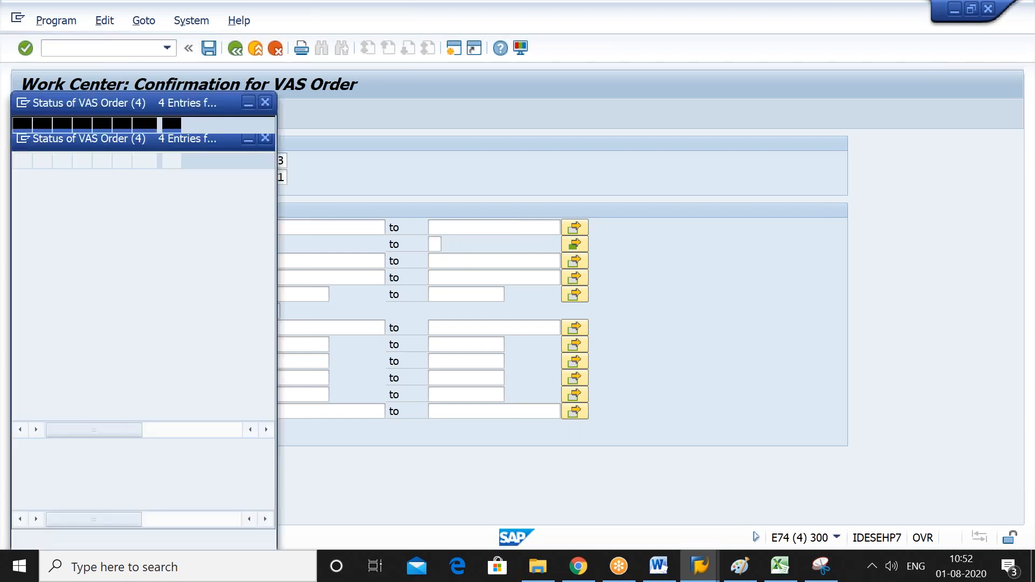
left_click(206, 207)
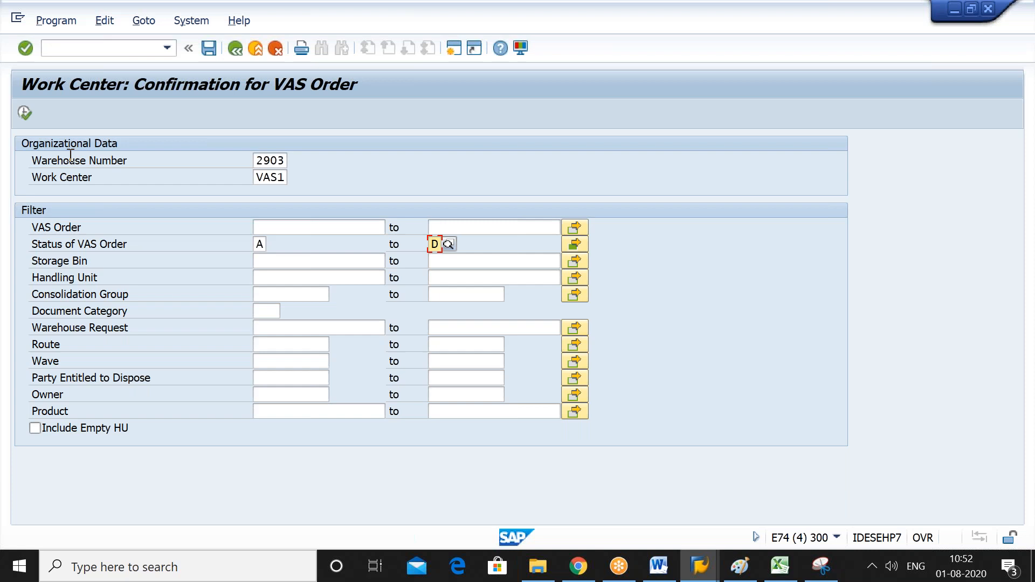
left_click(24, 113)
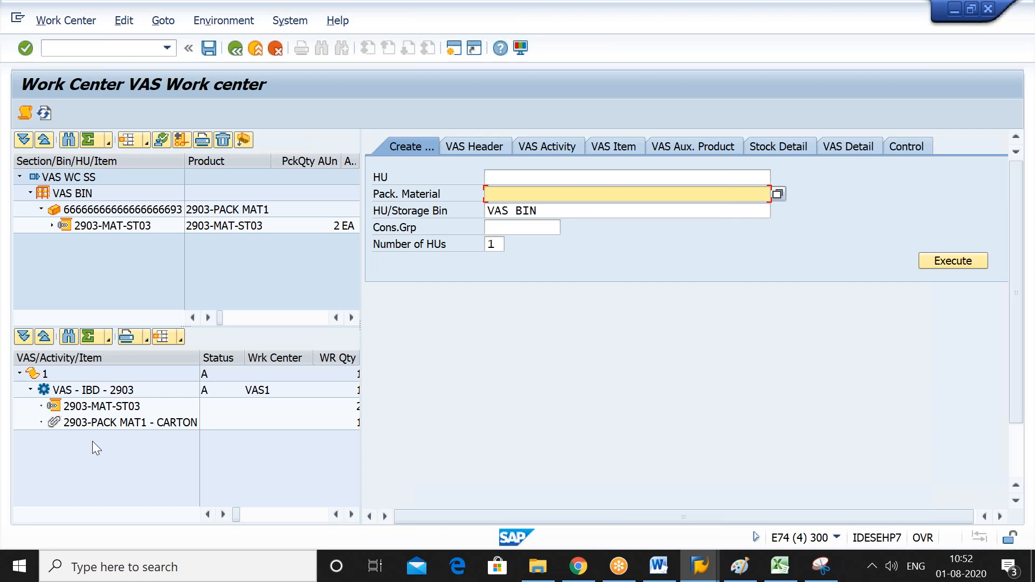
Open the VAS - IBD - 2903 activity, set its status to B In Process, start it and end it without variances.
double_click(116, 395)
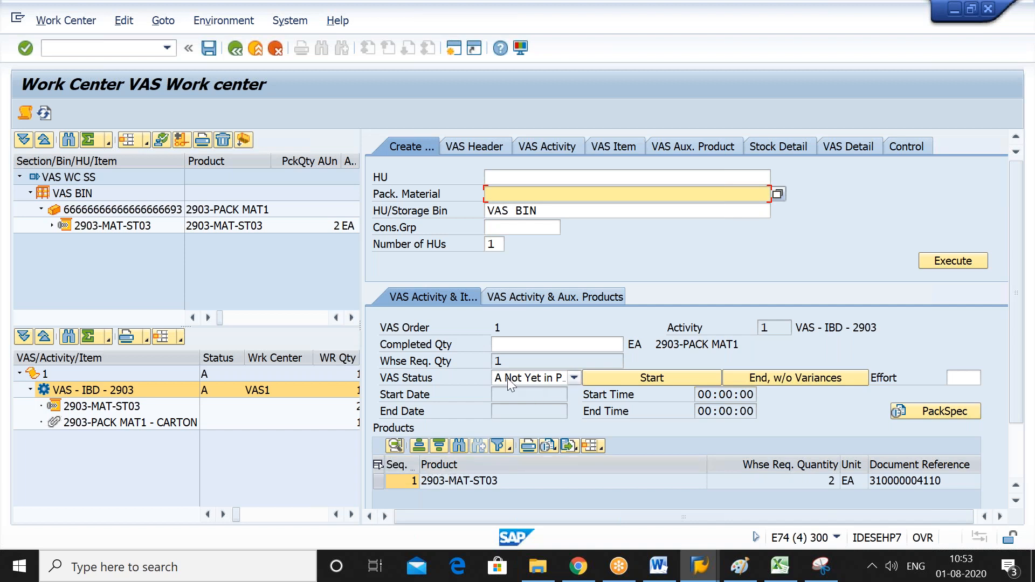
left_click(575, 377)
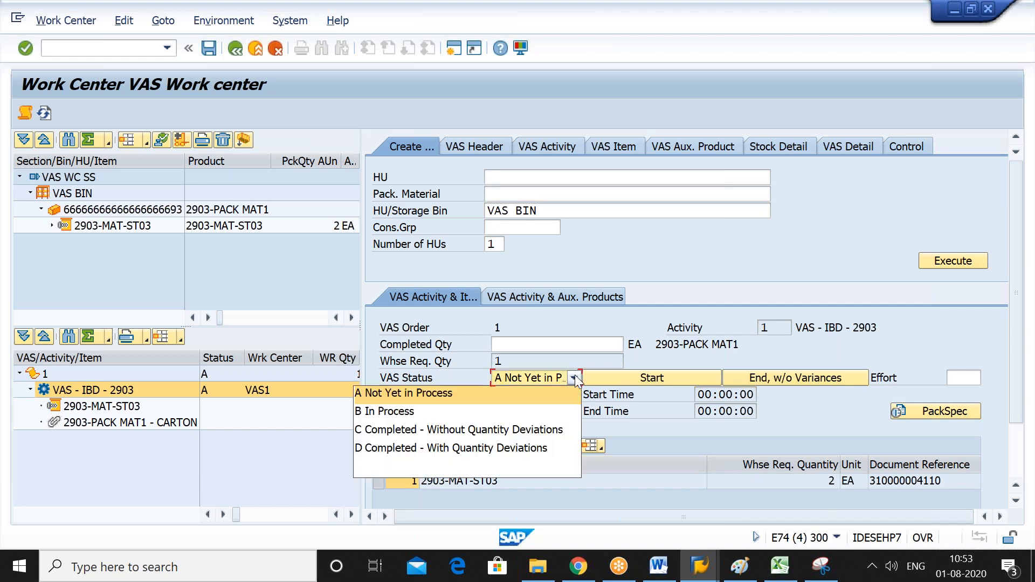
left_click(550, 412)
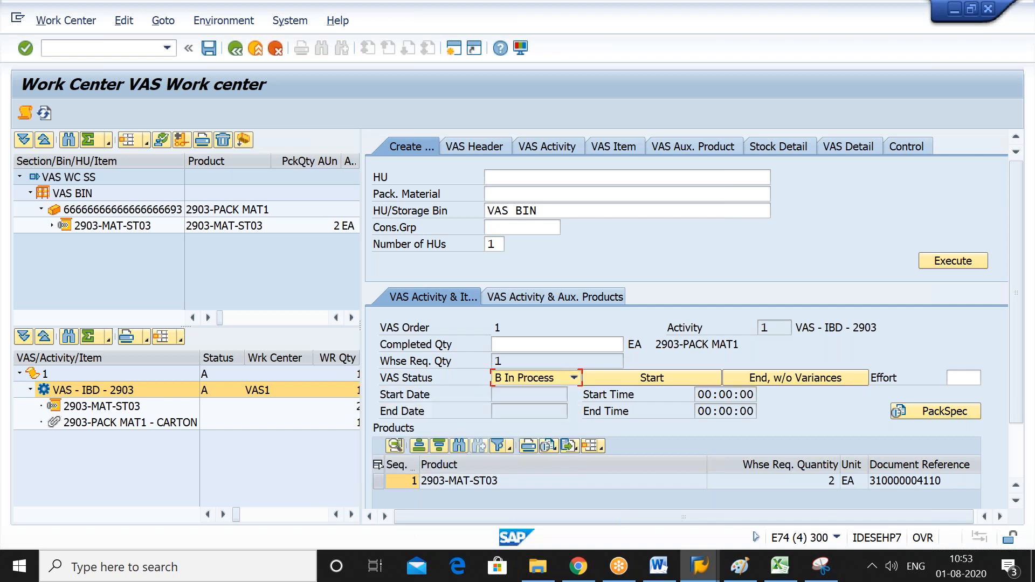
left_click(654, 379)
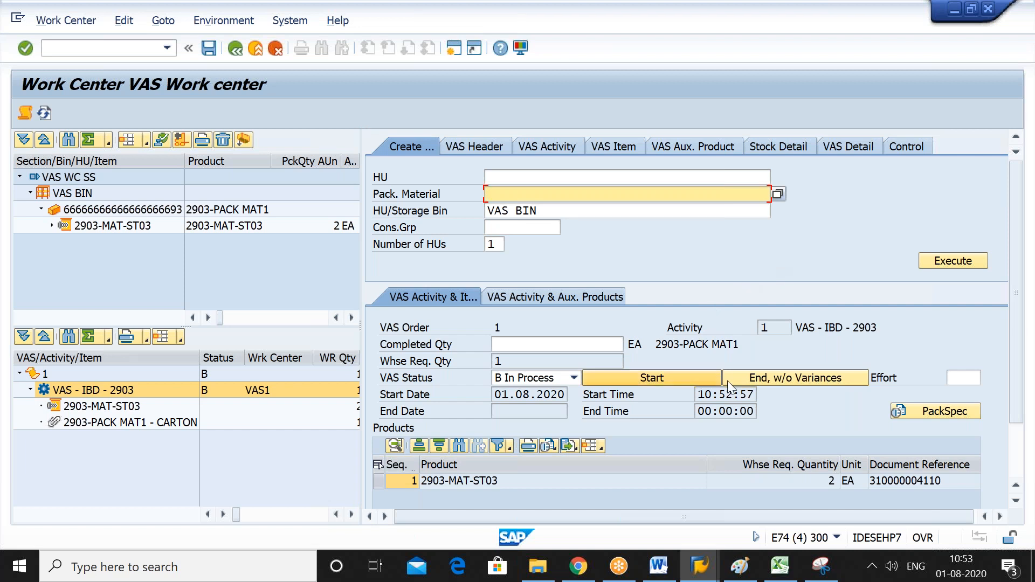
left_click(785, 381)
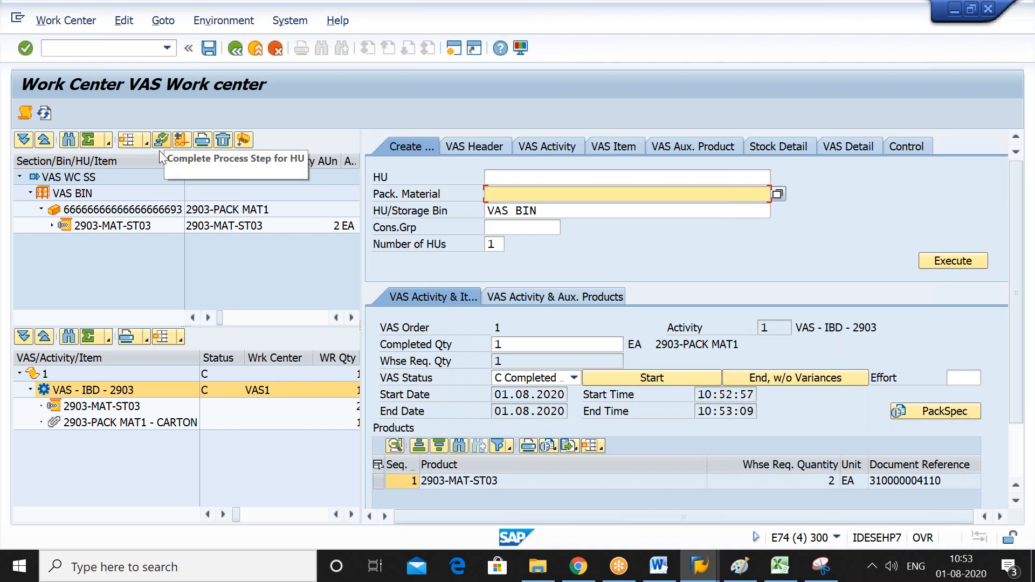
Check the Detail 1 data of the handling unit in VAS BIN, complete its process step and save.
left_click(152, 214)
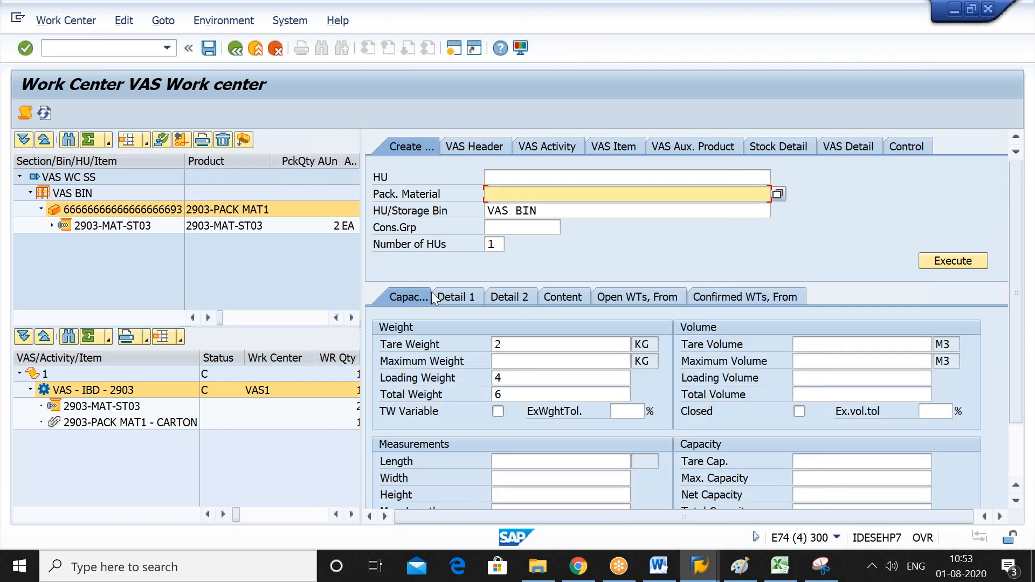
left_click(456, 297)
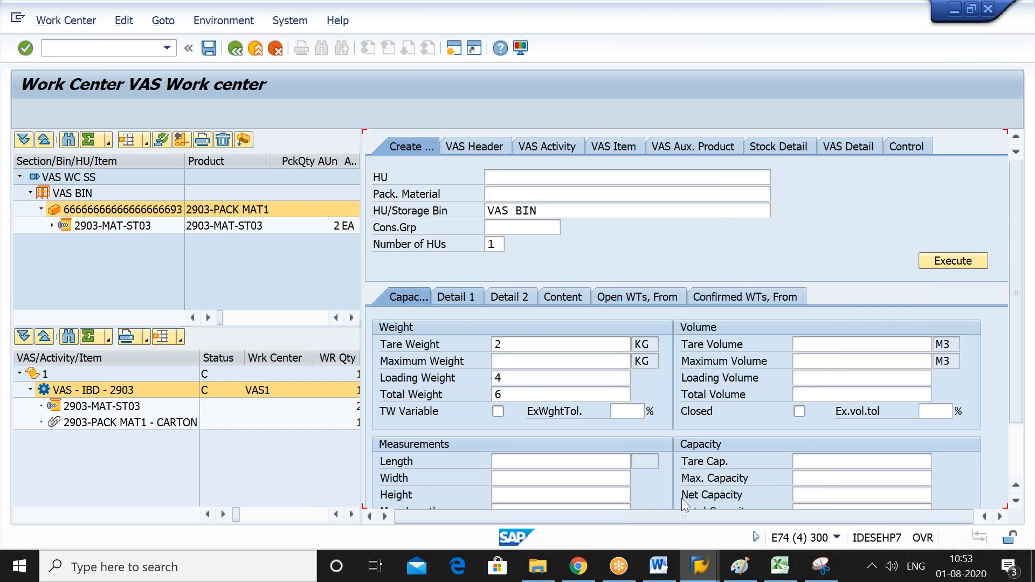
left_click(1016, 471)
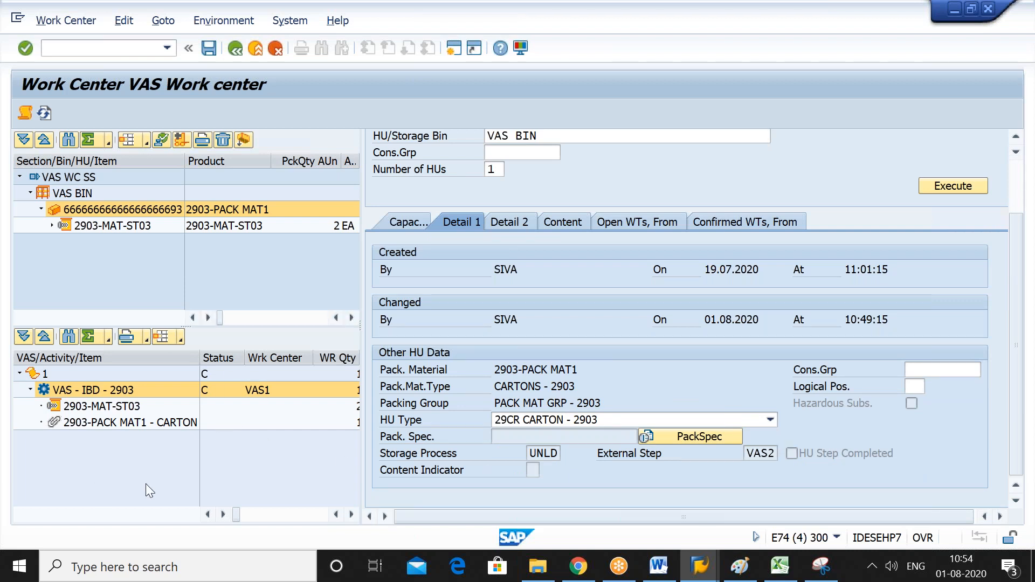
left_click(162, 142)
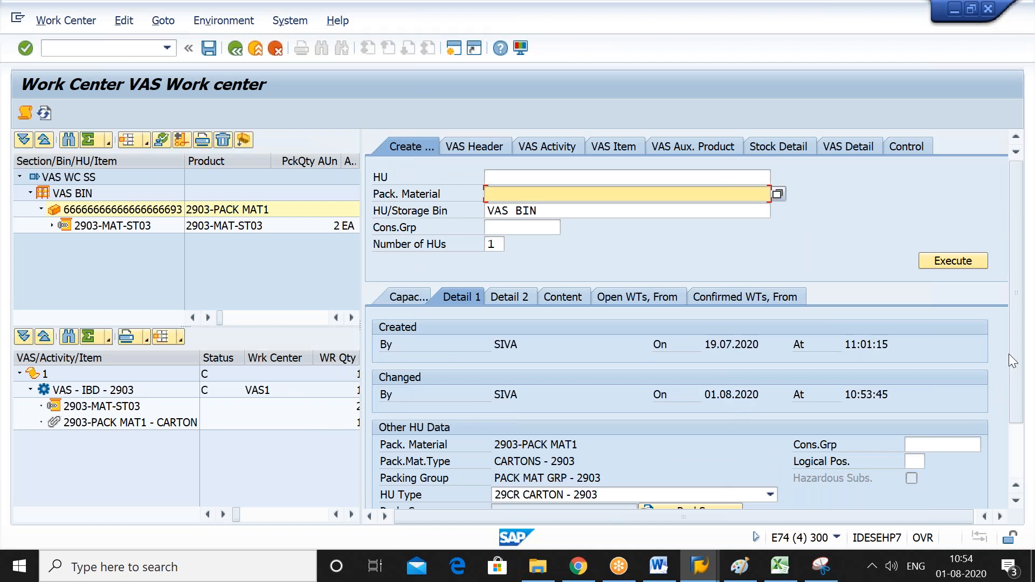
left_click_drag(1011, 360, 1014, 402)
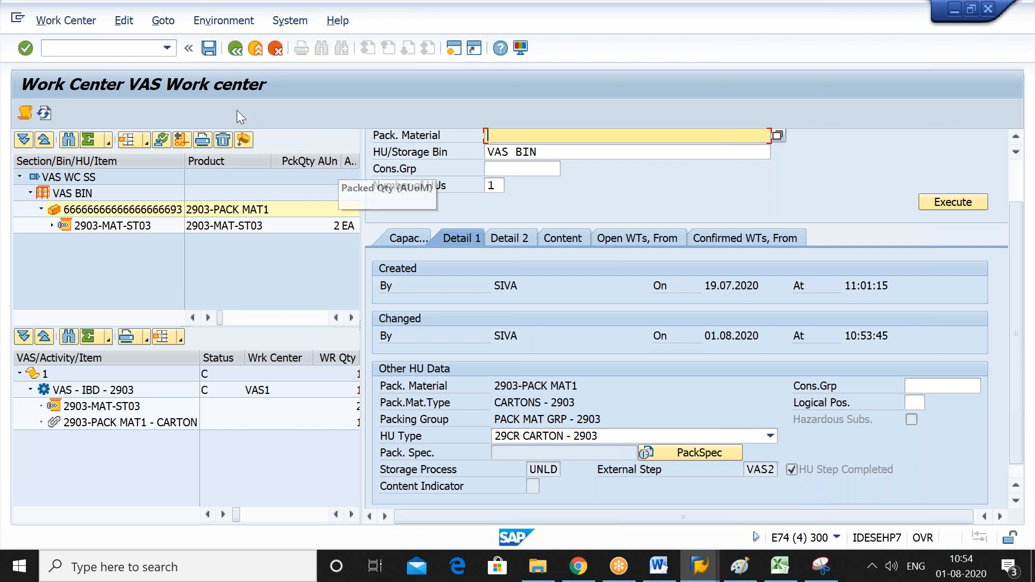
left_click(209, 49)
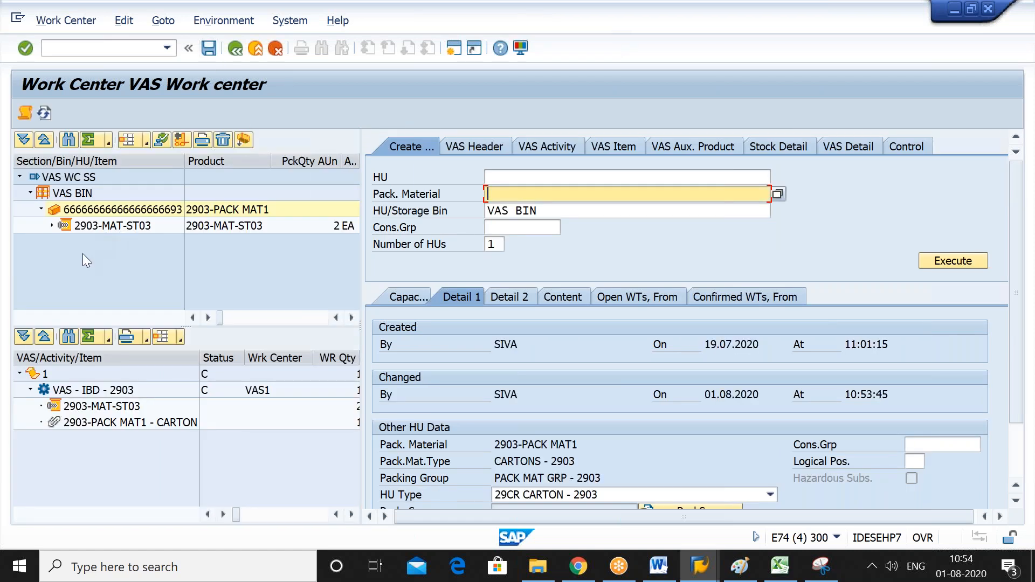
Expand the packed 2903-MAT-ST03 item in VAS BIN, switch to the DCON work center and refresh its handling unit list.
left_click(52, 225)
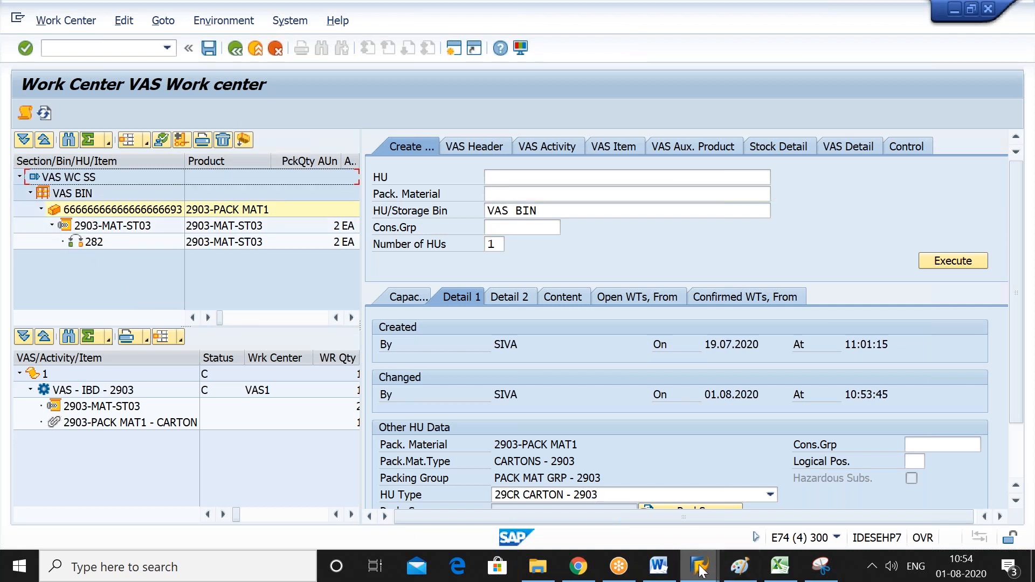
mouse_move(701, 570)
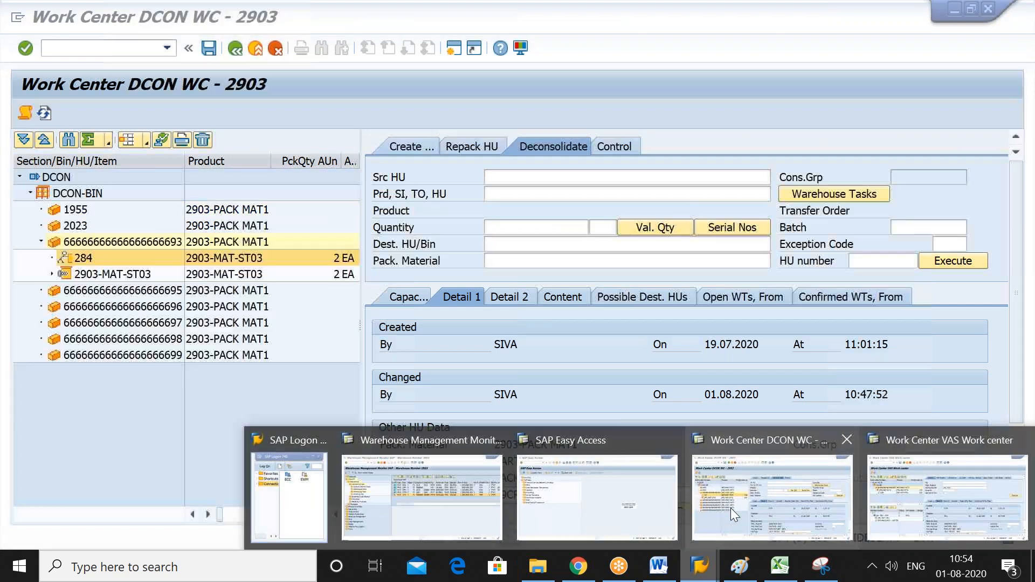
left_click(730, 508)
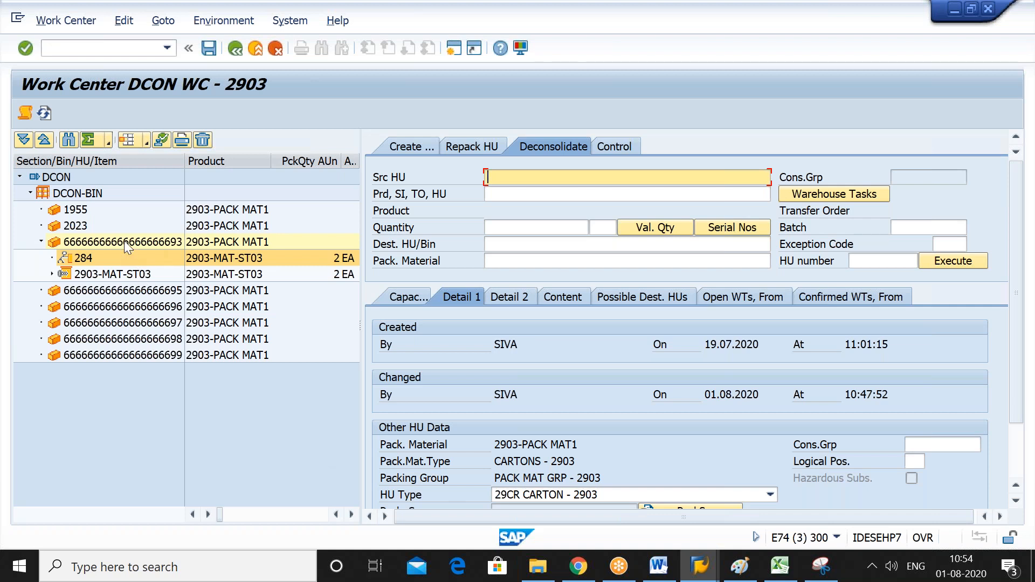
left_click(44, 113)
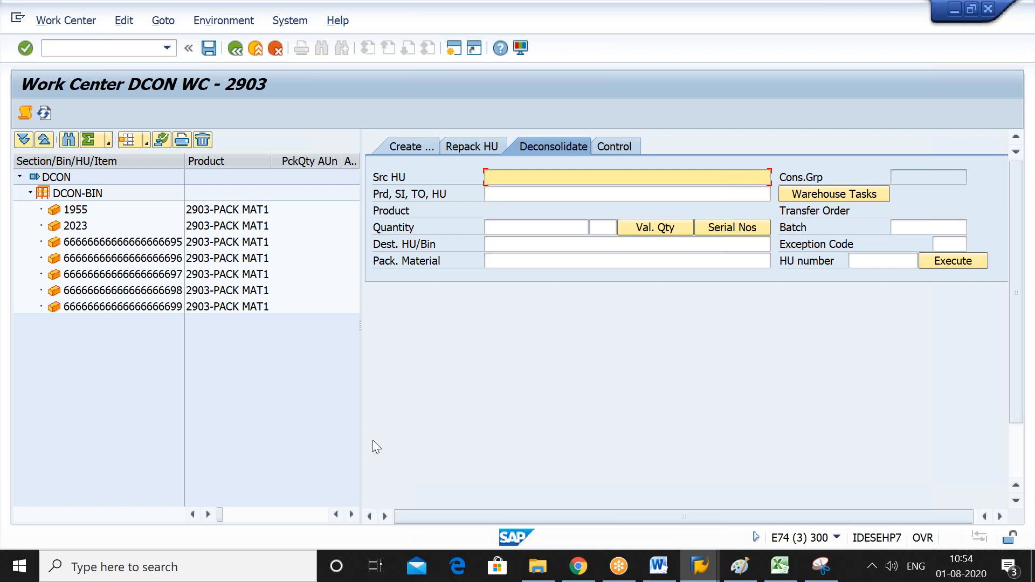
In the Warehouse Management Monitor, refresh the warehouse tasks and confirm the putaway task from VAS BIN to BIN1-ST in the background.
mouse_move(702, 573)
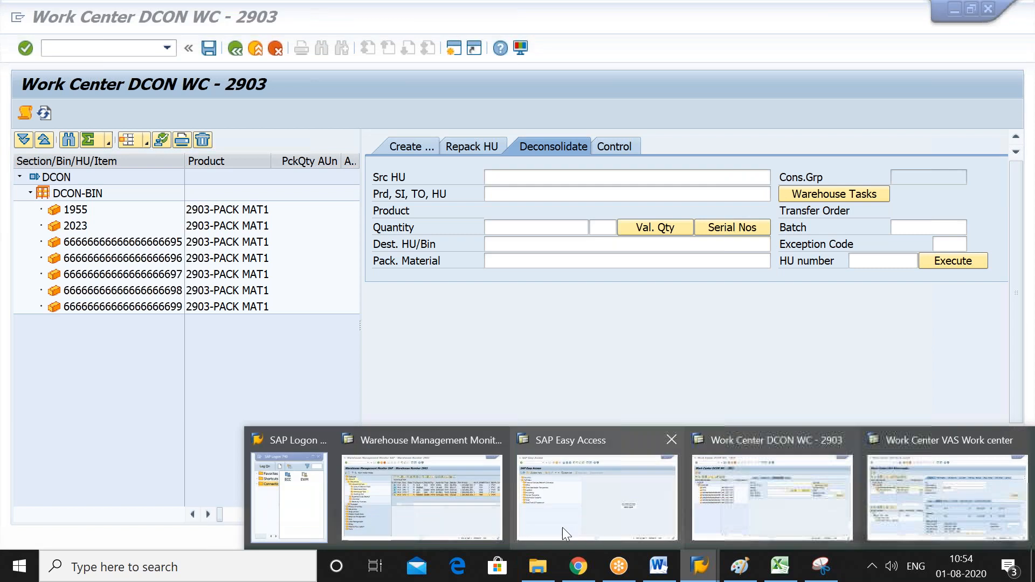
left_click(449, 495)
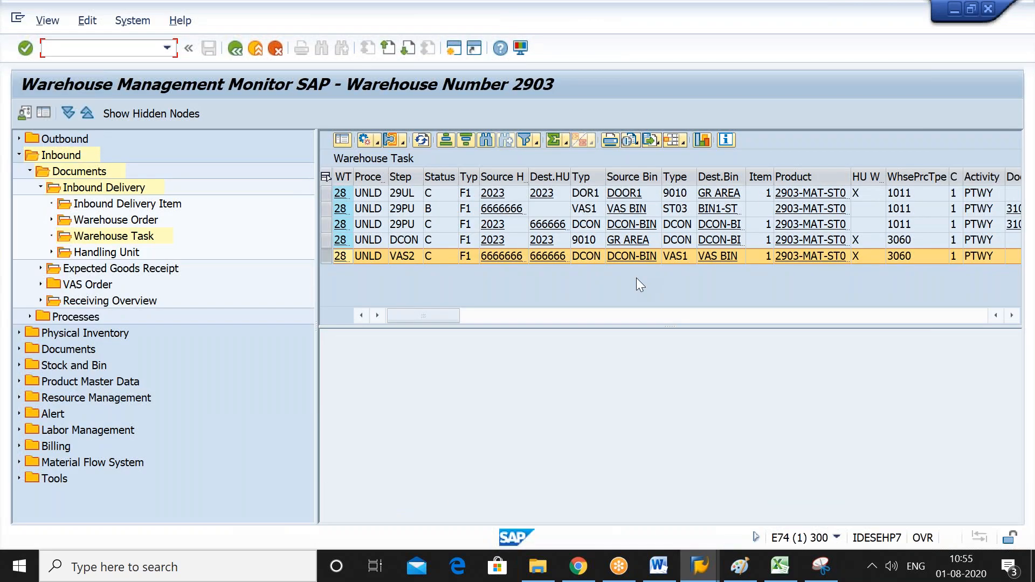
left_click(422, 141)
left_click(331, 208)
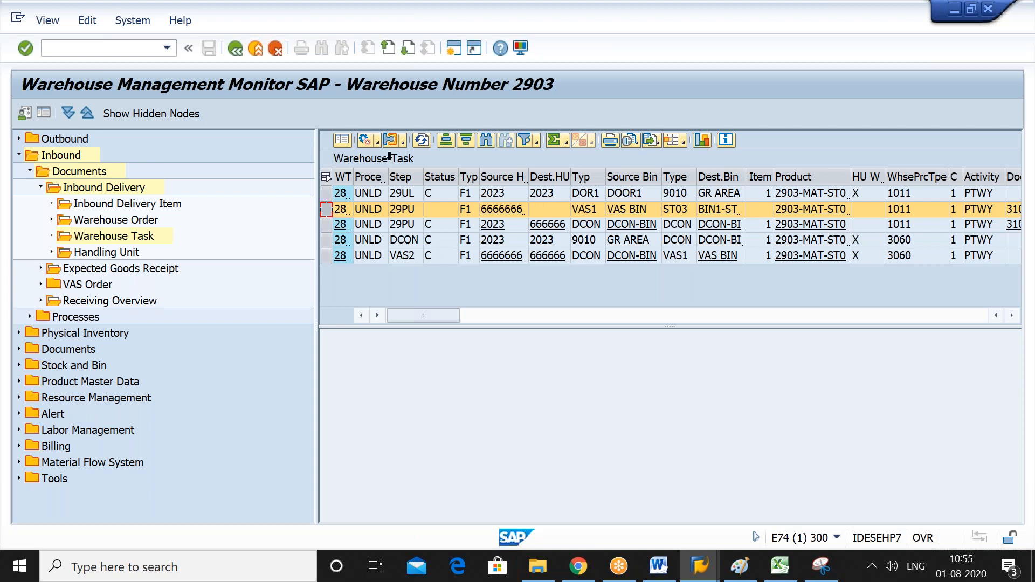
left_click(378, 141)
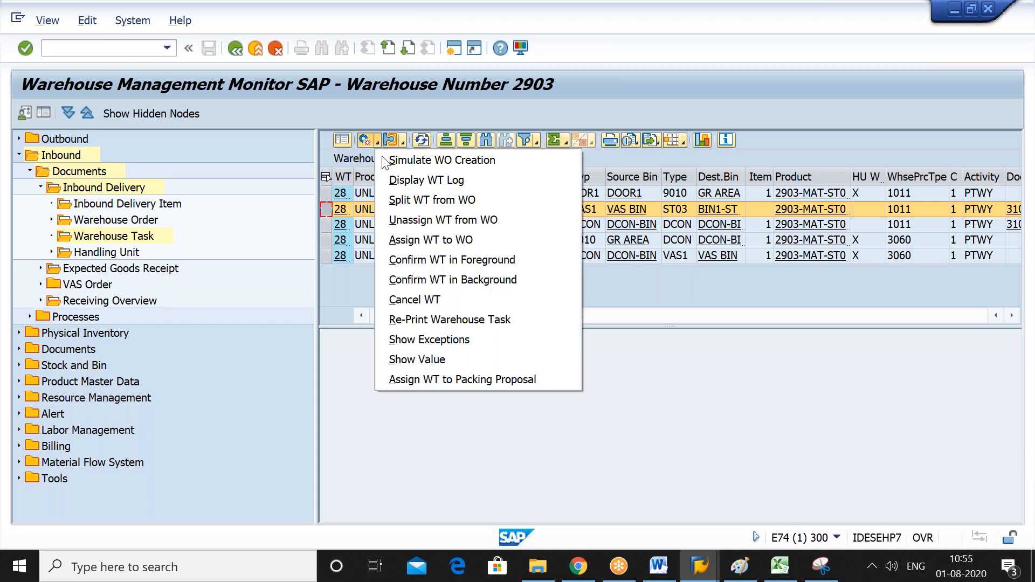
left_click(425, 274)
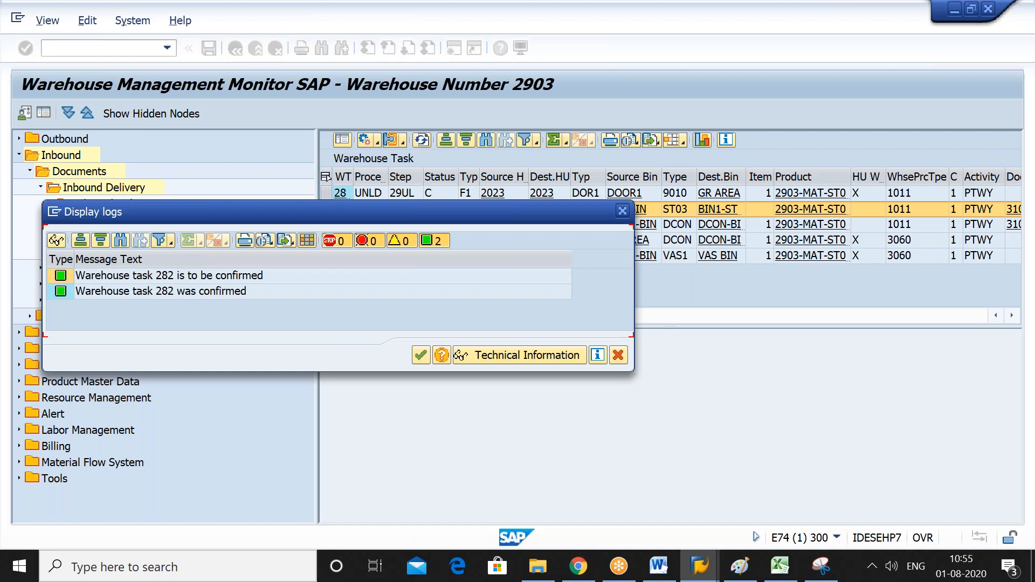
key("Return")
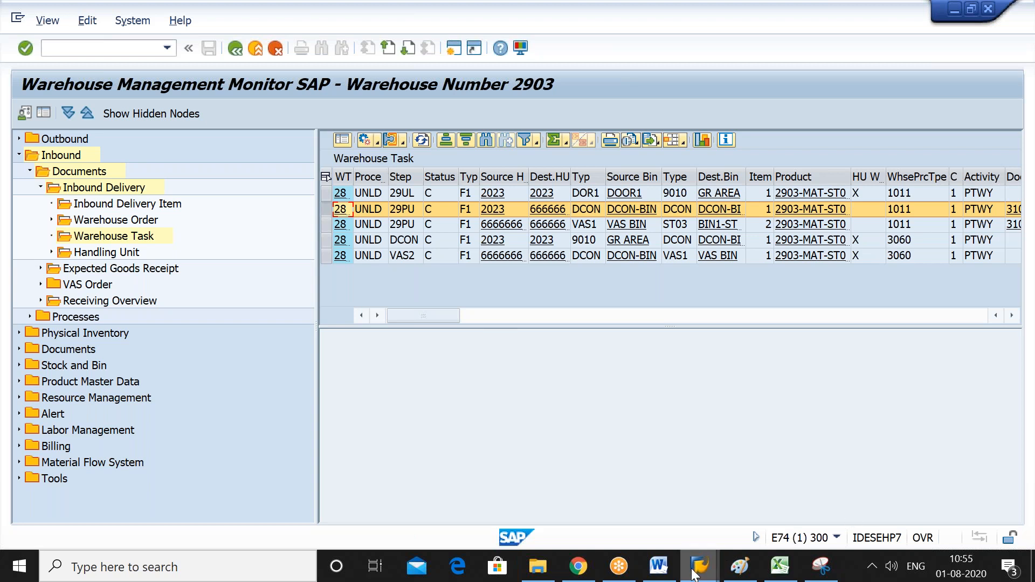
Switch to the VAS work center to review the handling unit, and return to the DCON work center.
mouse_move(706, 564)
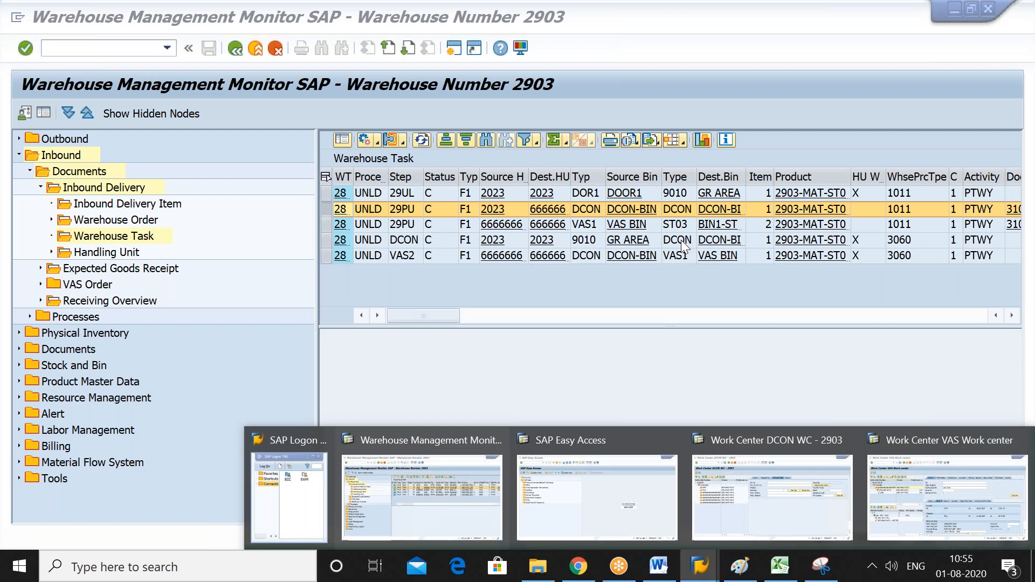
mouse_move(921, 499)
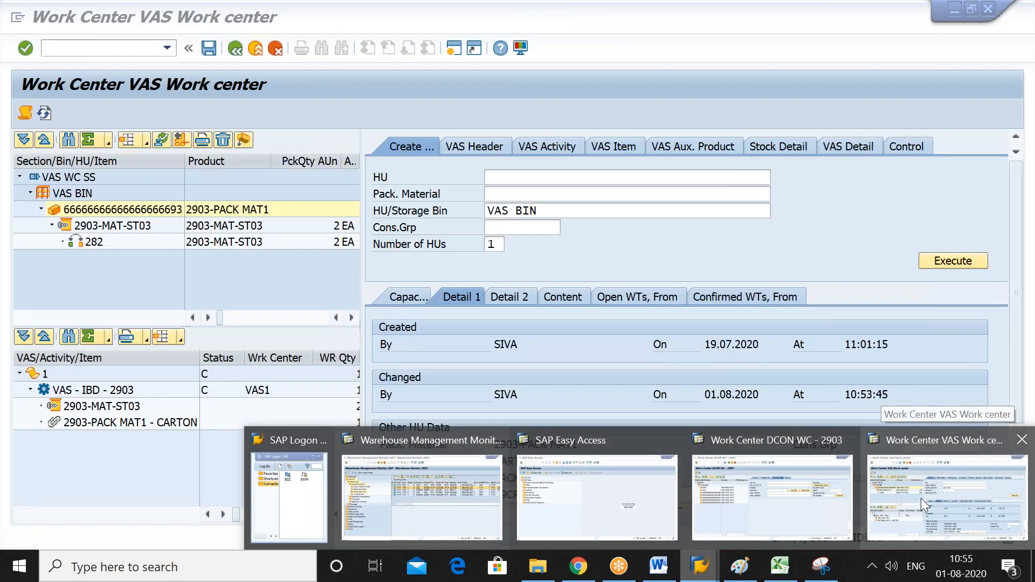
left_click(921, 499)
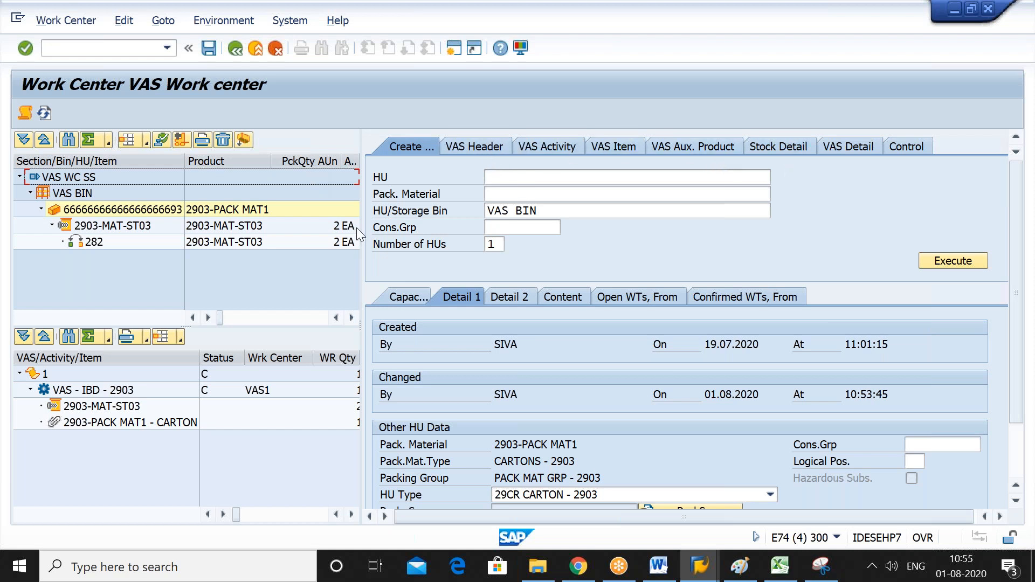
left_click(699, 566)
left_click(739, 503)
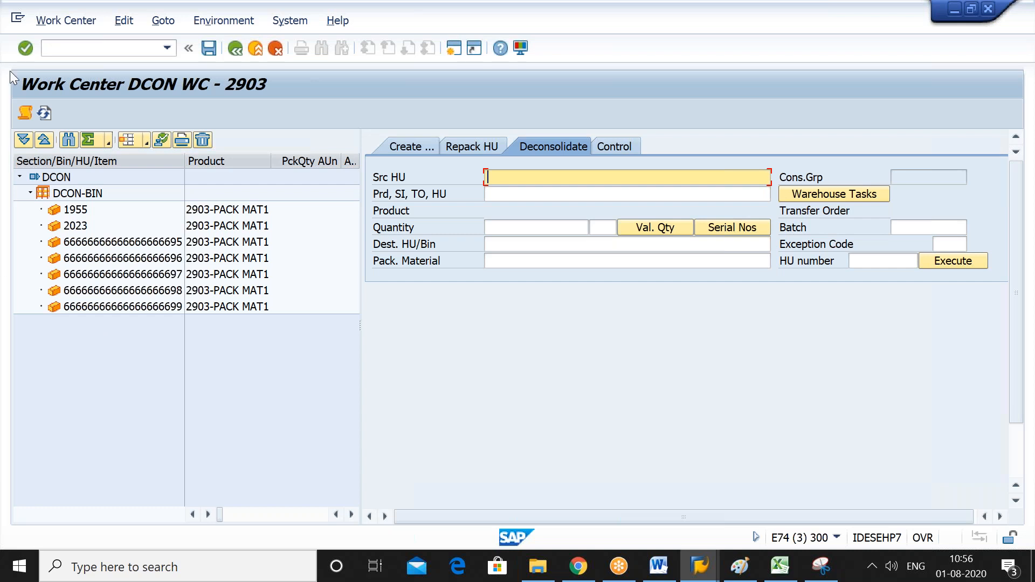
Run transaction /NSPRO and open the SAP Reference IMG.
left_click(103, 48)
type("/NSPRO")
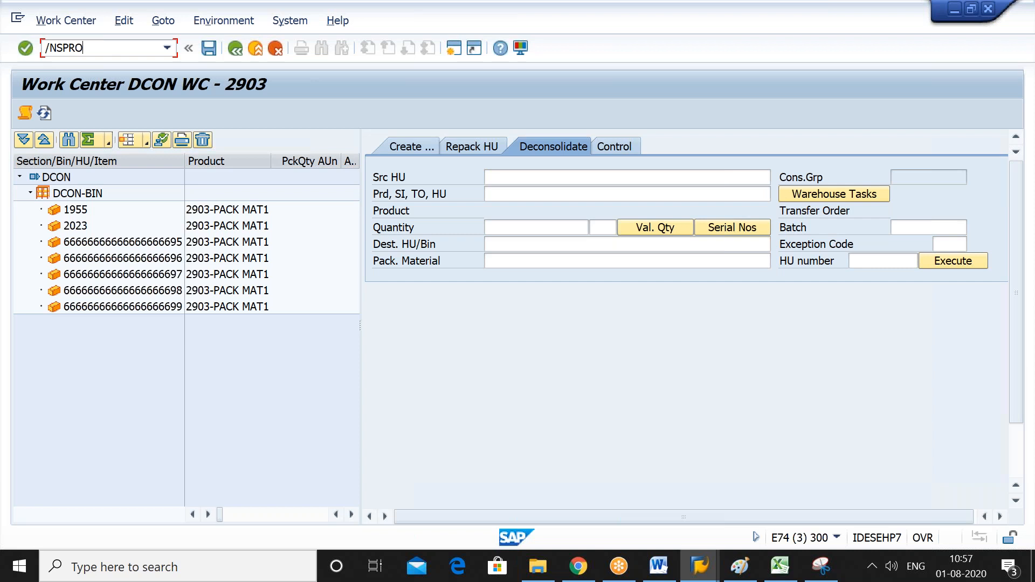
key("Return")
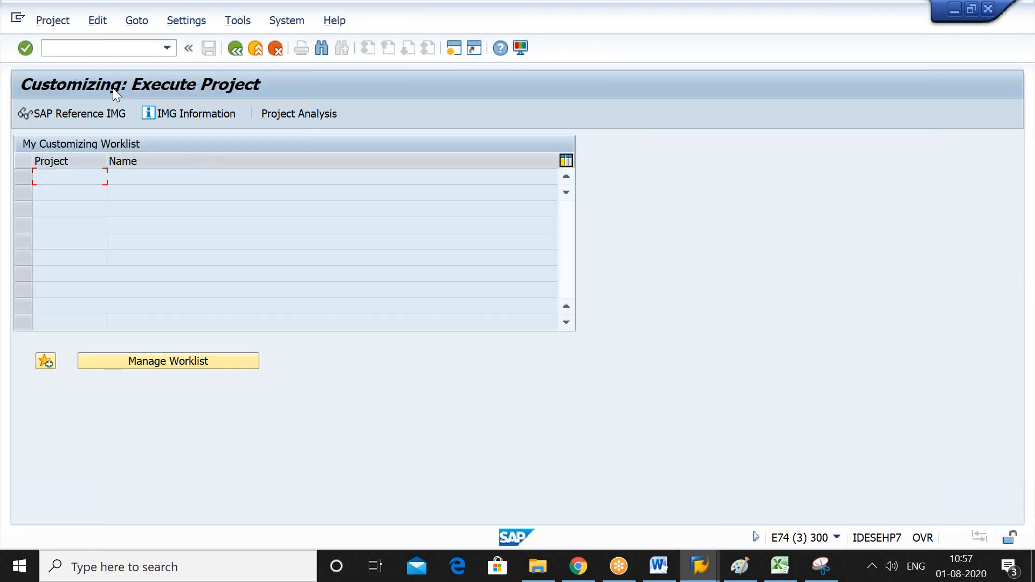
left_click(81, 113)
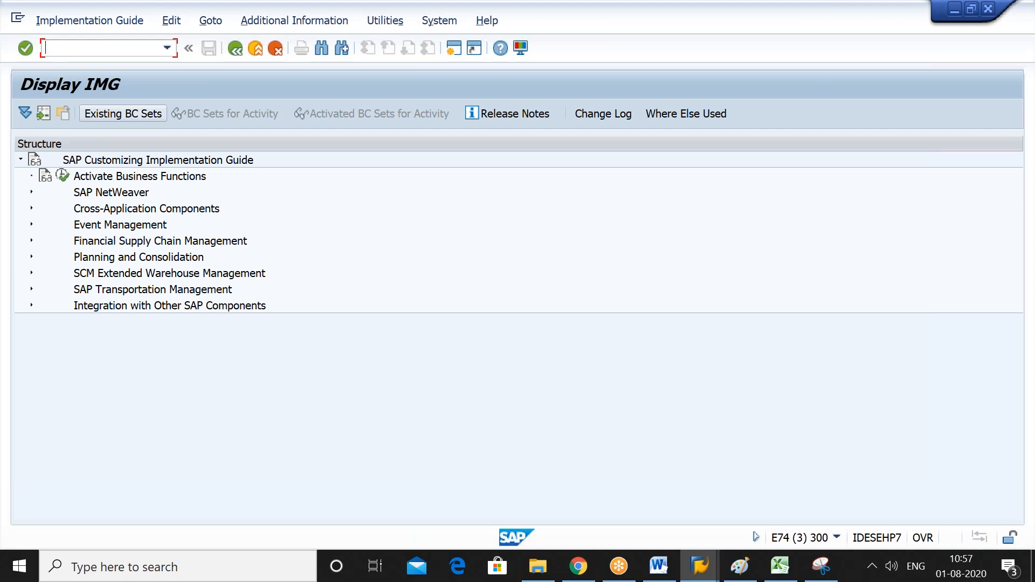
type("S")
key("BackSpace")
type("/NSPRO")
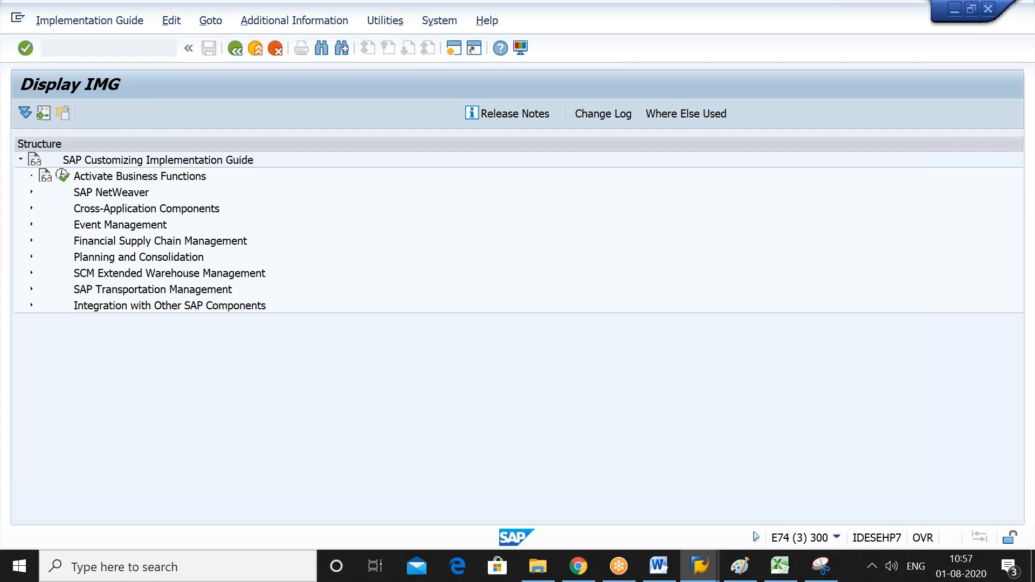
key("Return")
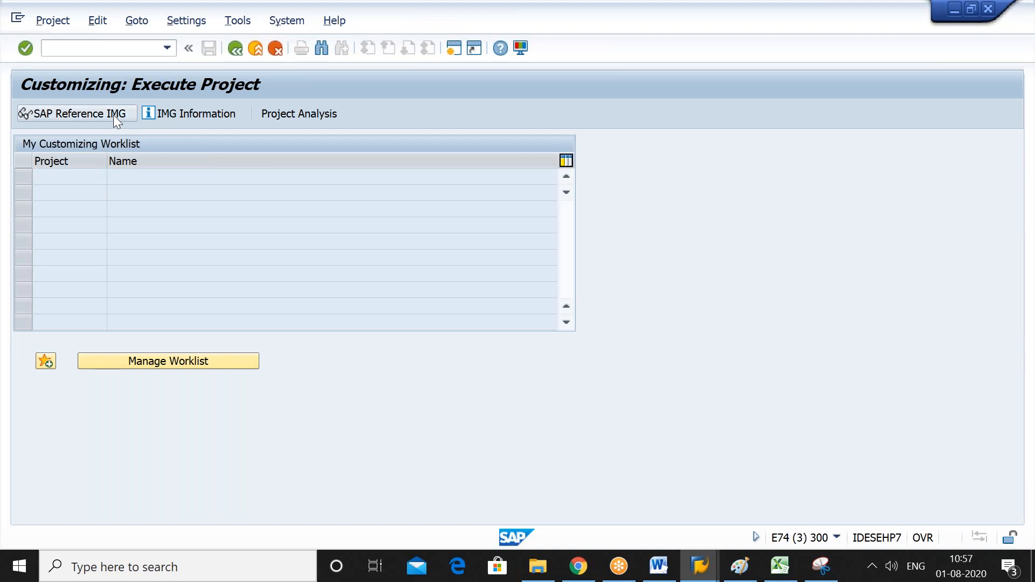
left_click(113, 115)
Expand SCM Extended Warehouse Management and its Extended Warehouse Management node in the implementation guide.
left_click(196, 274)
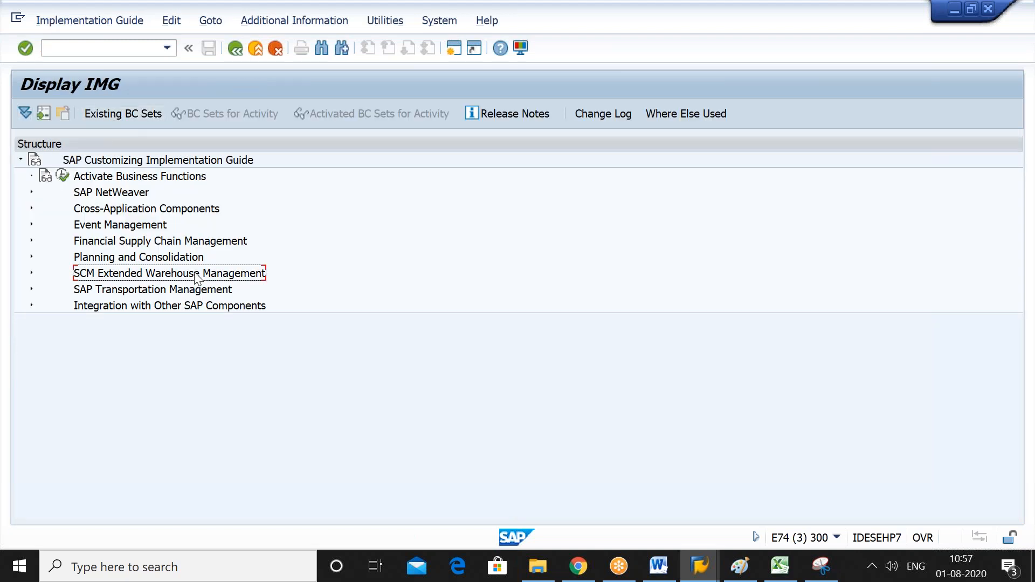
key("Right")
key("Down")
key("Right")
key("Down")
key("Right")
key("Down")
key("Down")
key("Down")
key("Down")
key("Down")
key("Down")
key("Down")
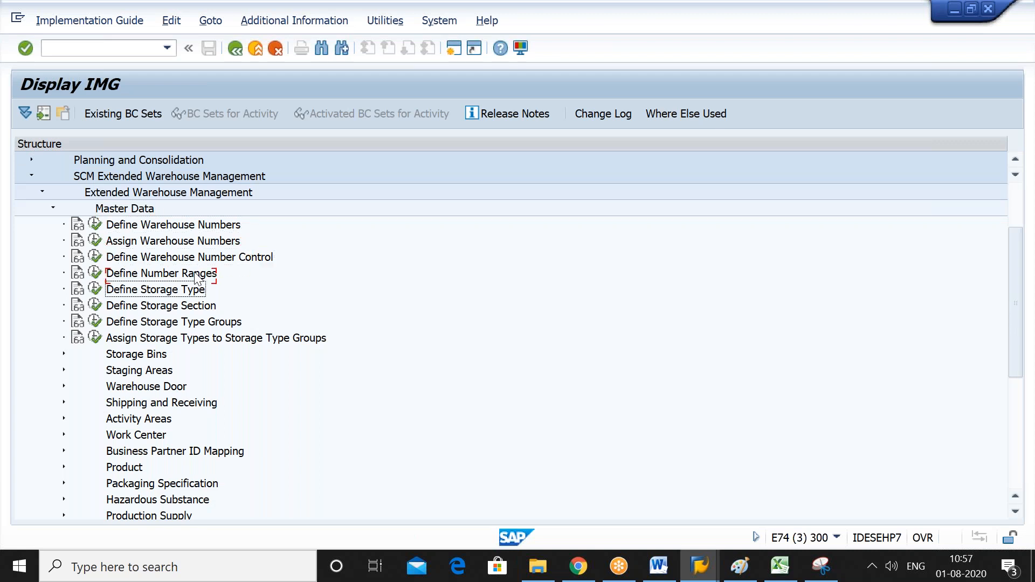
key("Down")
key("Down")
key("Down")
key("Down")
key("Down")
key("Left")
key("Left")
key("Left")
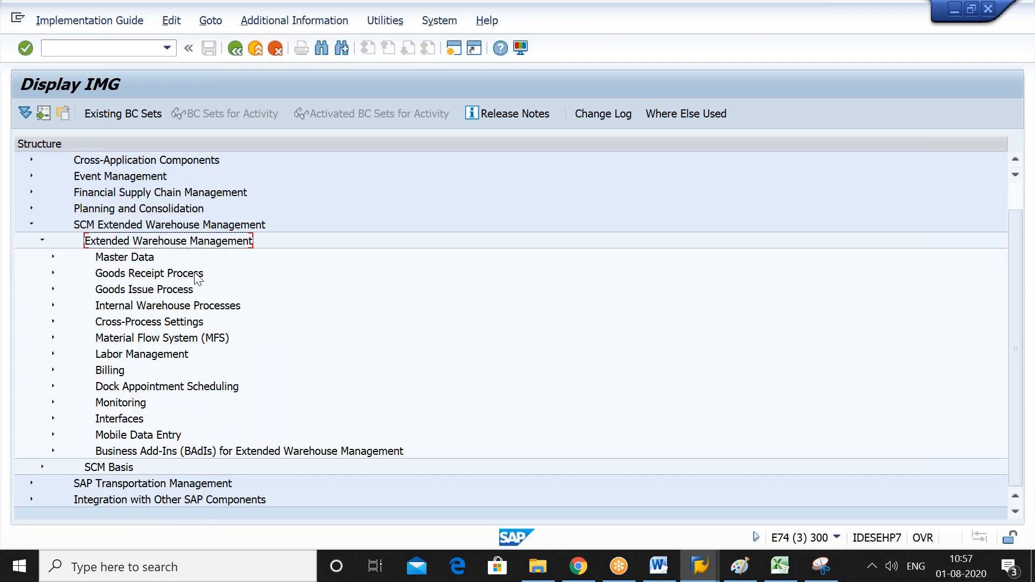
Expand the Cross-Process Settings node under Extended Warehouse Management.
key("Down")
key("Down")
key("Down")
key("Down")
key("Down")
key("Right")
Expand the Value-Added Services (VAS) node within Cross-Process Settings.
key("Down")
key("Down")
key("Down")
key("Down")
key("Down")
key("Down")
key("Down")
key("Down")
key("Down")
key("Down")
key("Down")
key("Down")
key("Down")
key("Down")
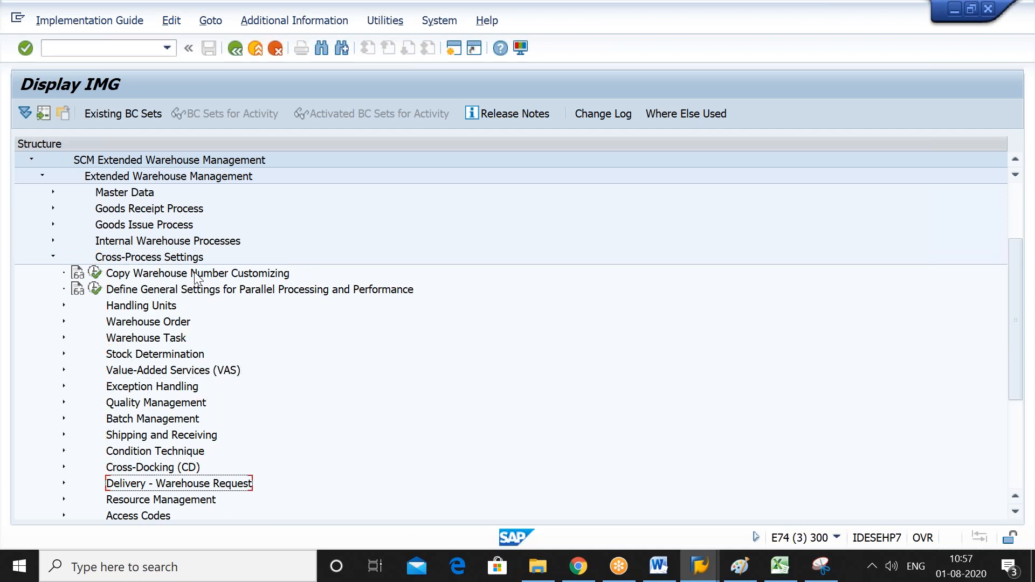
key("Up")
key("Up")
key("Up")
key("Up")
key("Up")
key("Up")
key("Up")
key("Right")
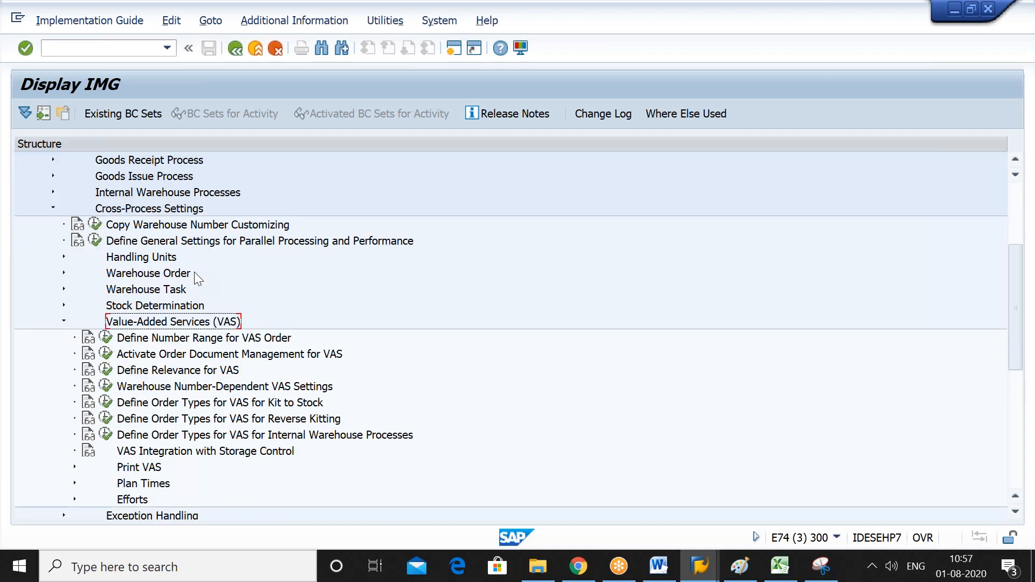
Go through the VAS customizing activities and execute Define Relevance for VAS.
key("Down")
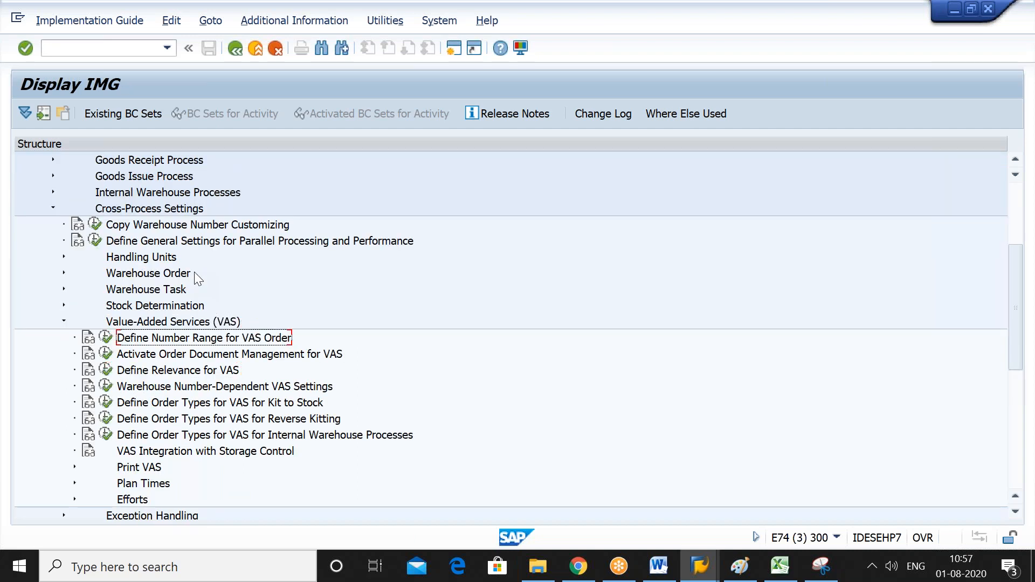
key("Down")
key("Down")
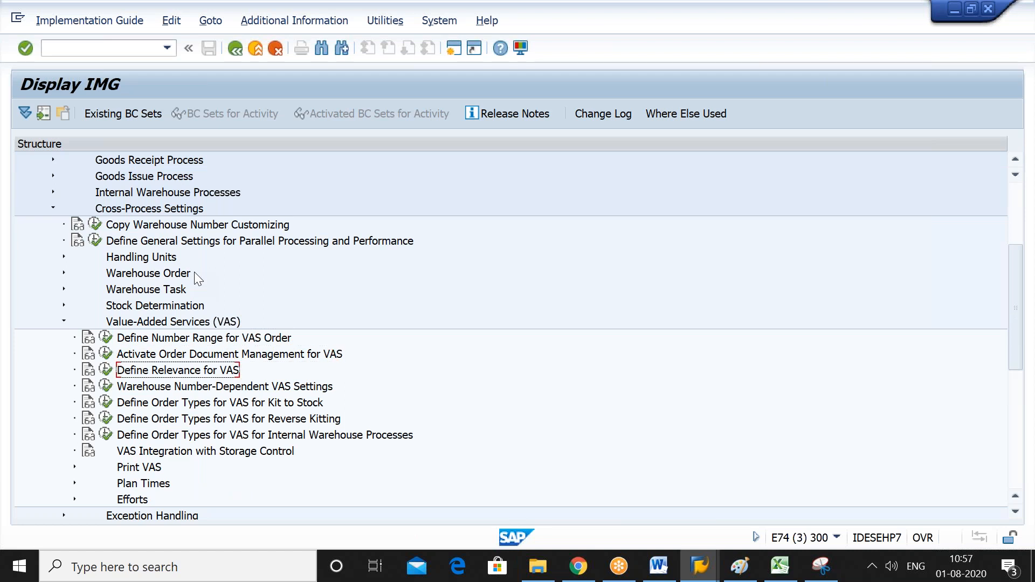
key("Down")
key("Down")
key("Down")
key("Down")
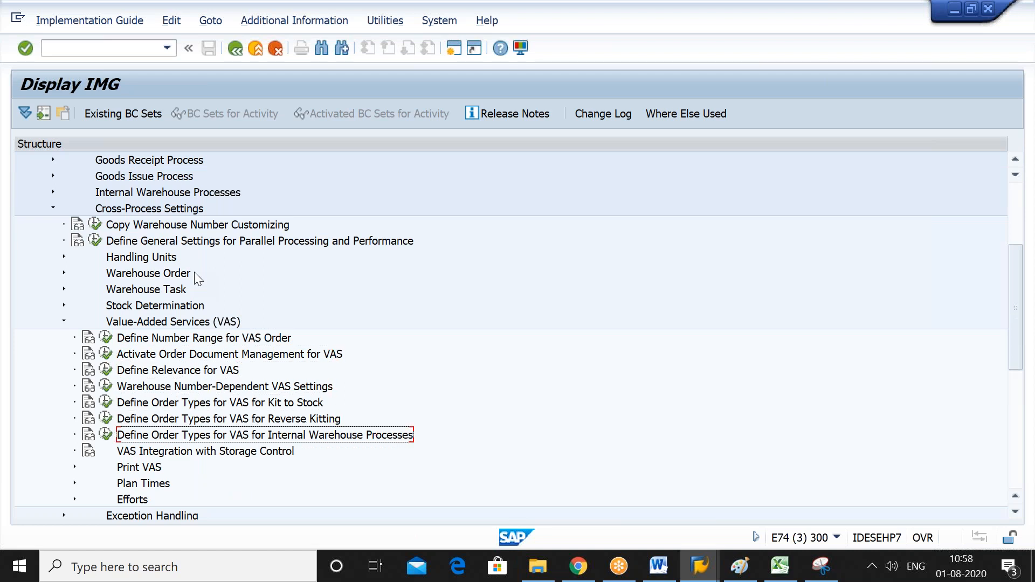
key("Up")
key("Up")
key("Up")
key("Up")
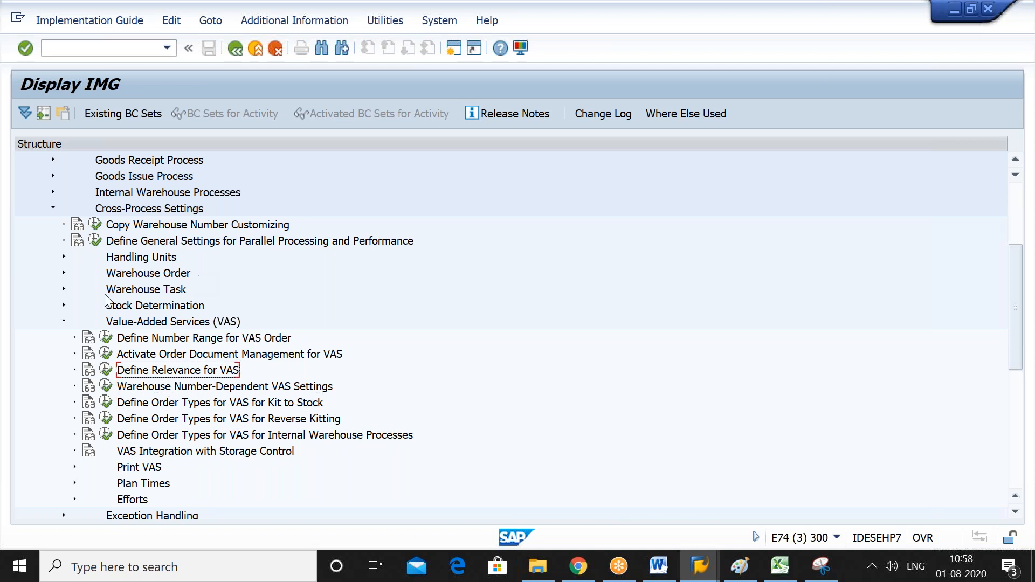
left_click(105, 370)
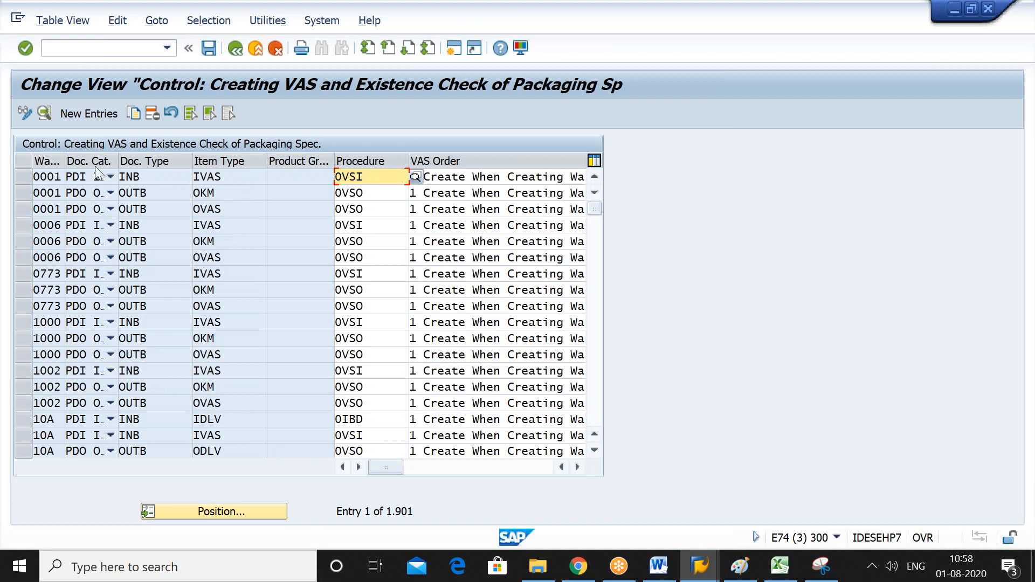
Examine the PS existence check and VAS order options in the warehouse 0001 INB/IVAS entry's details, leaving without changing them.
left_click(21, 177)
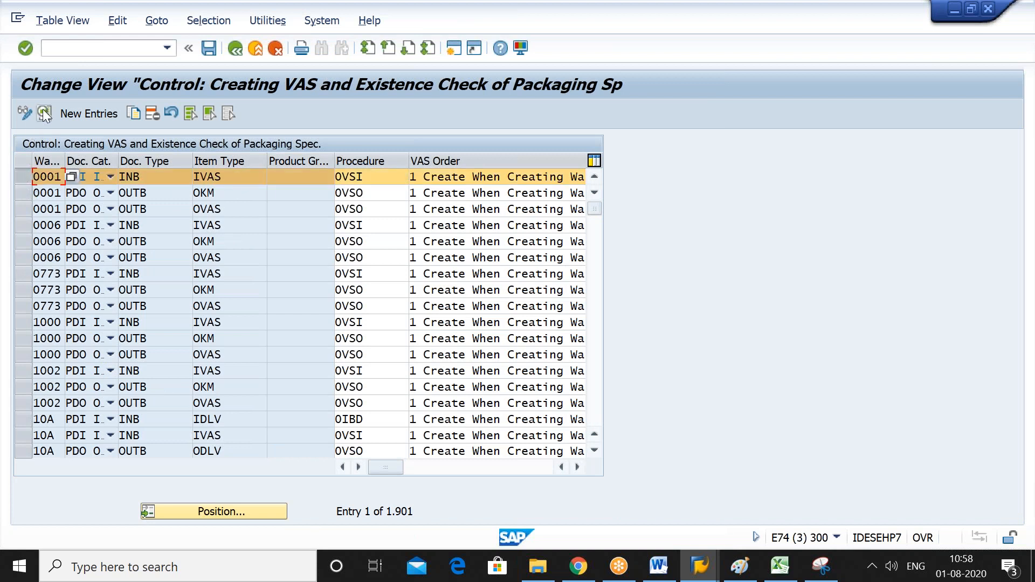
left_click(43, 112)
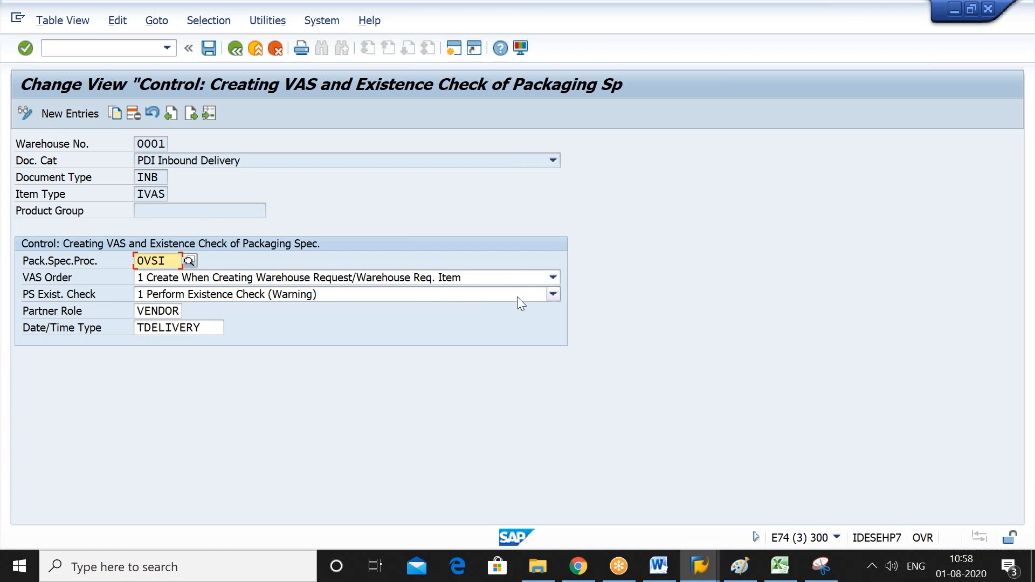
left_click(554, 294)
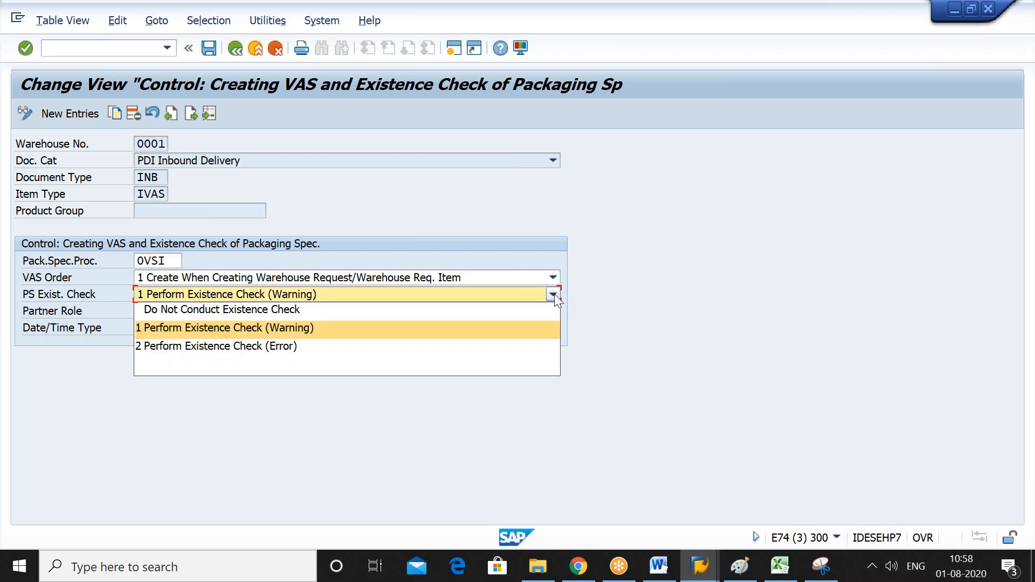
left_click(663, 297)
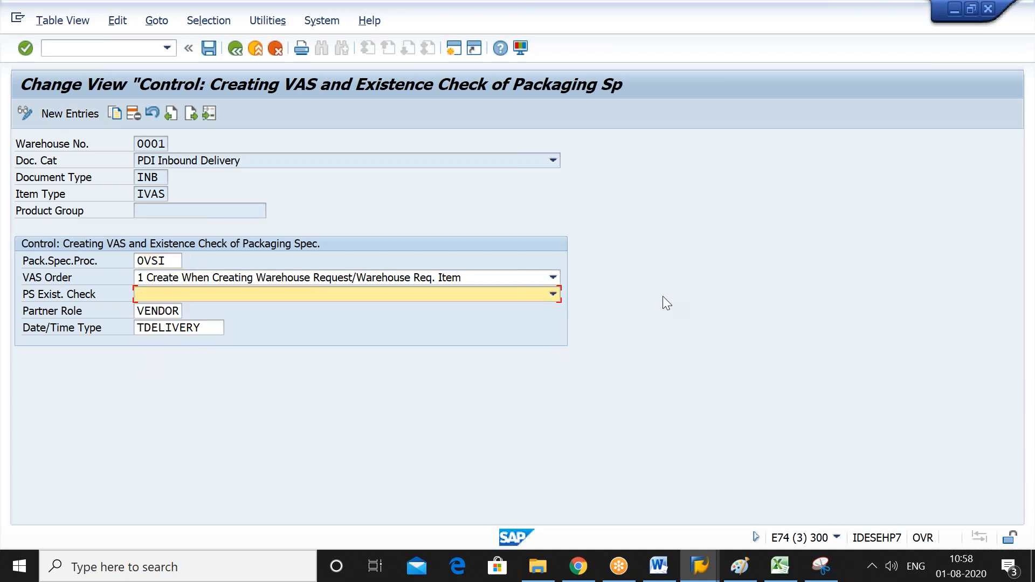
left_click(552, 277)
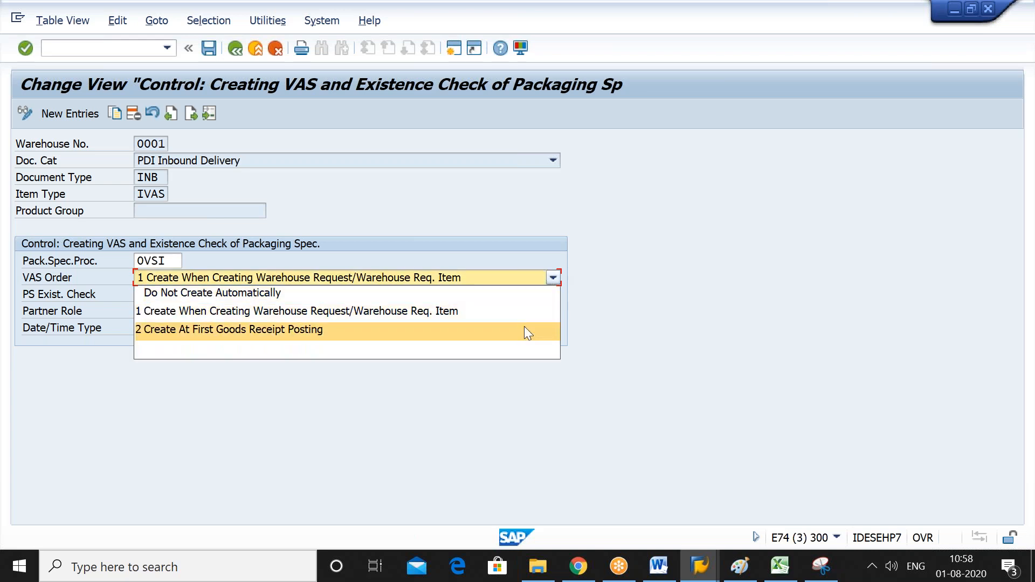
left_click(671, 292)
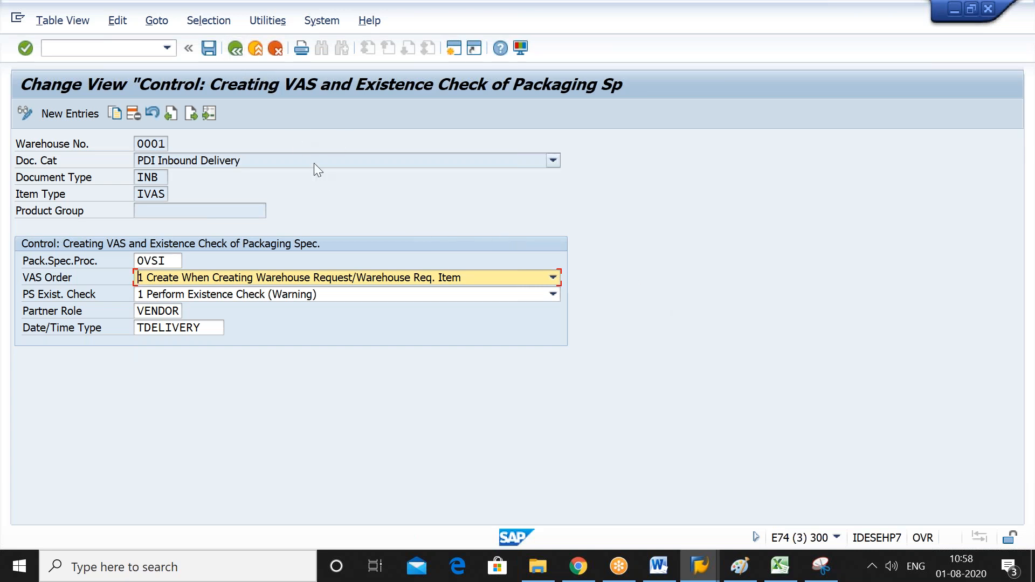
left_click(235, 48)
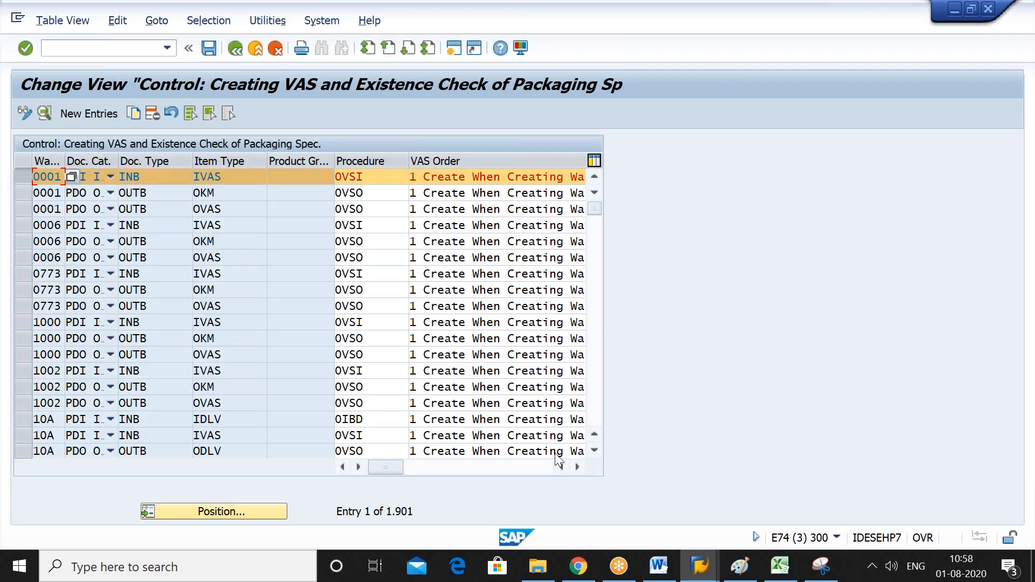
Review the remaining columns of the VAS relevance table, from VAS Order to Date/Time Type, and return to the implementation guide.
left_click(575, 467)
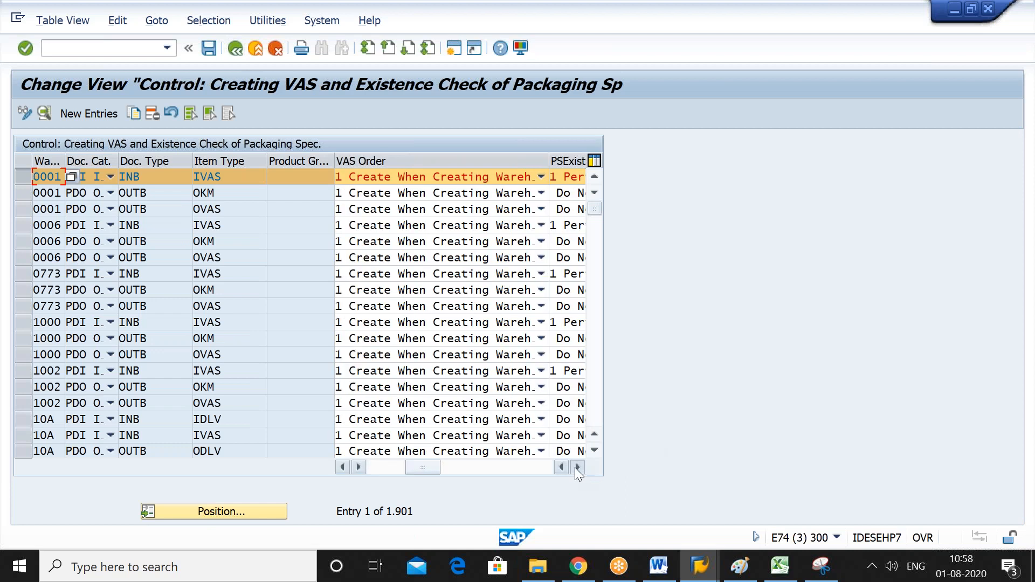
left_click(575, 468)
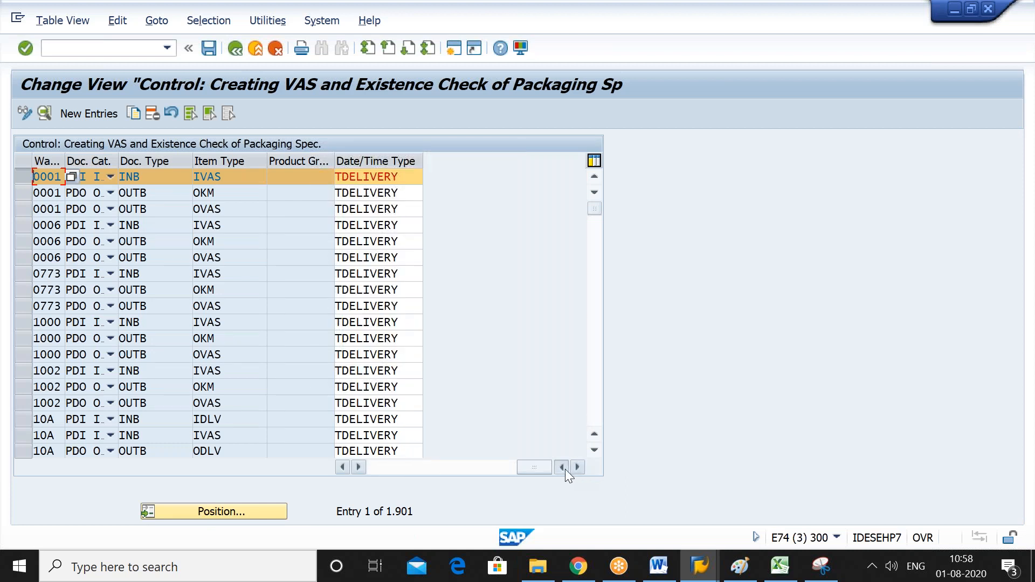
left_click(565, 469)
left_click(565, 470)
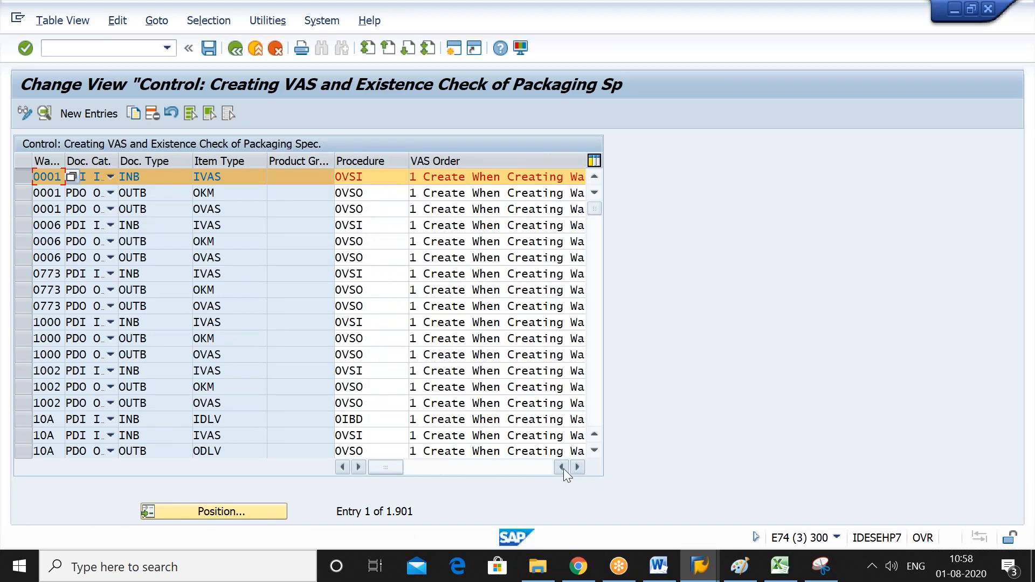
left_click(235, 49)
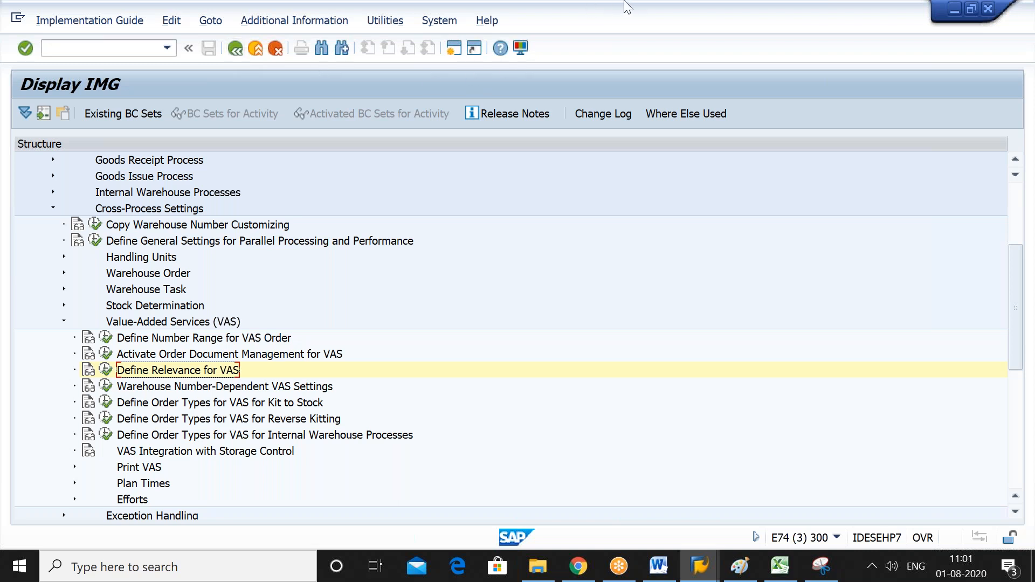
key("alt+Tab")
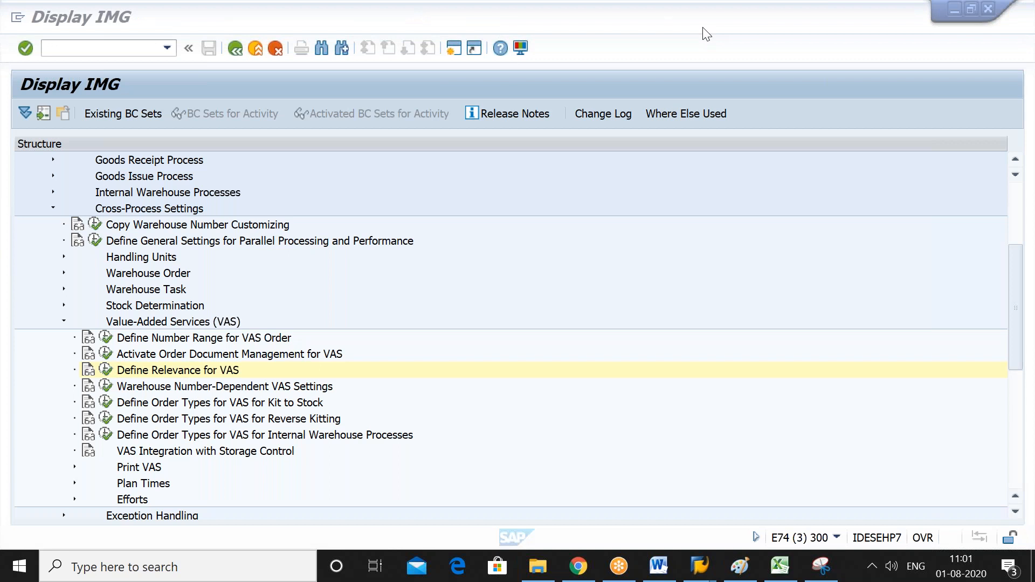